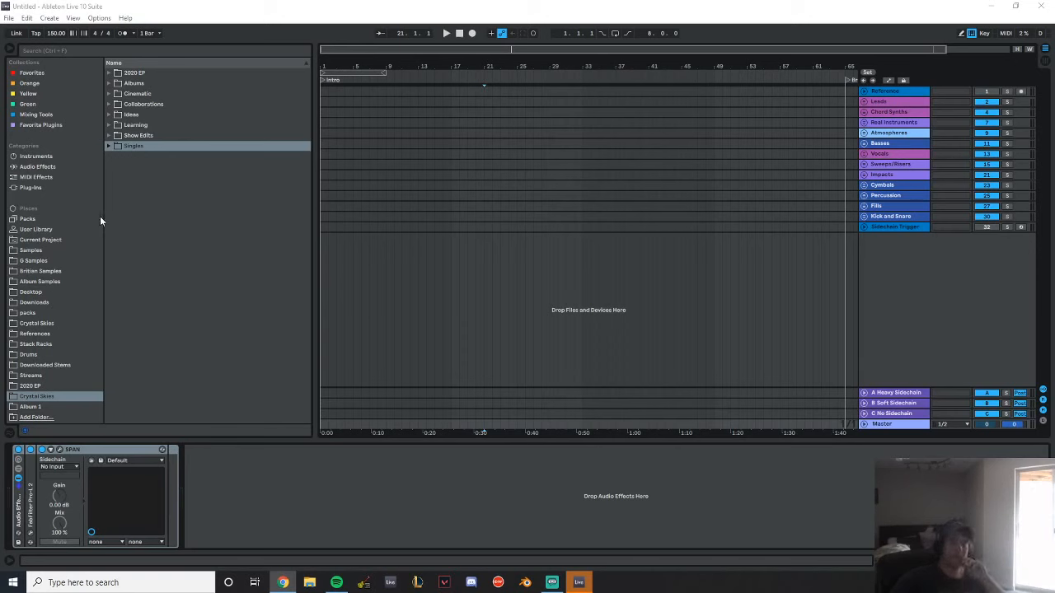
# Open the Britian Samples folder in the browser to view its sample categories
pyautogui.click(51, 252)
pyautogui.click(62, 271)
pyautogui.press('Up')
pyautogui.press('Down')
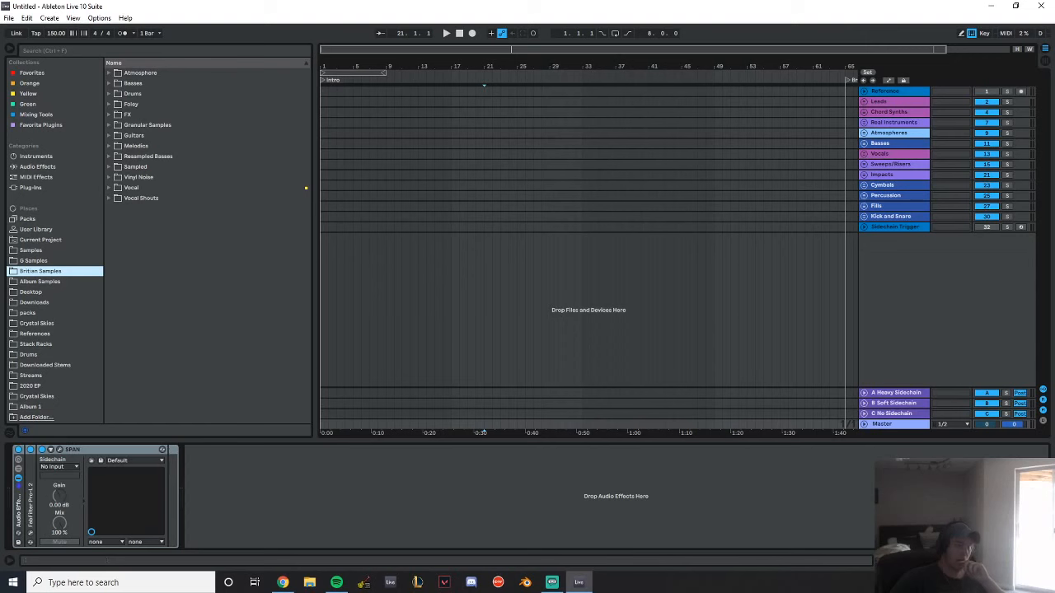
pyautogui.hotkey('alt', 'Tab')
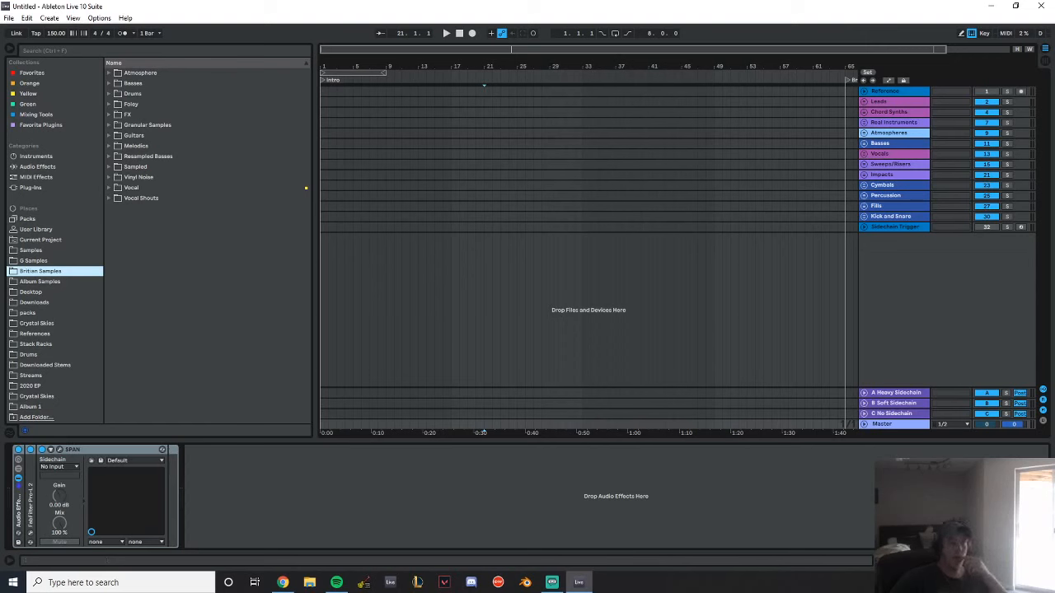
pyautogui.hotkey('alt', 'Tab')
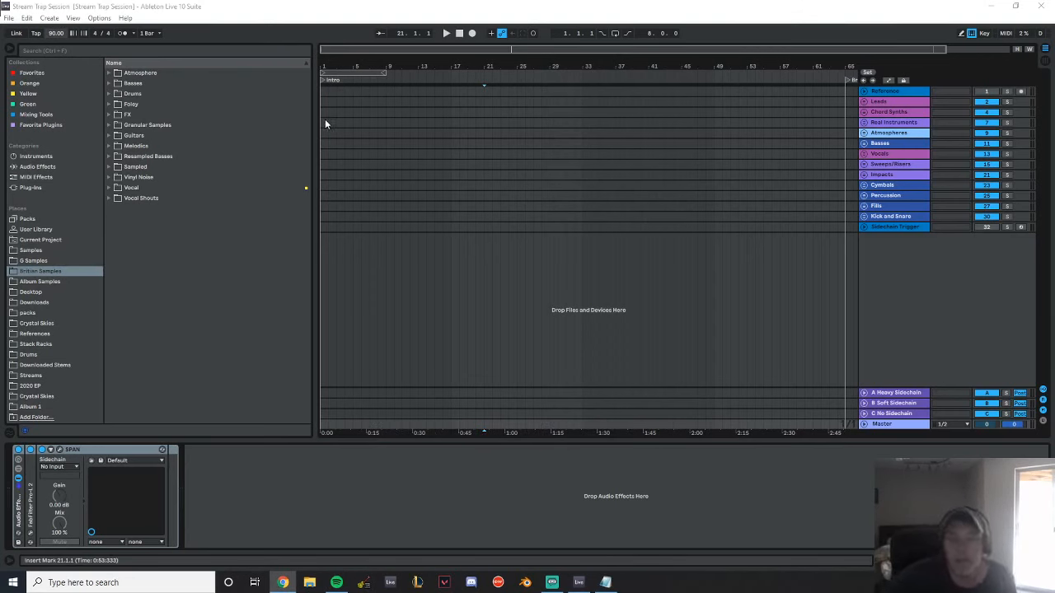
# Add a locator at bar 9 of the arrangement and name it Build
pyautogui.moveTo(325, 119); pyautogui.dragTo(384, 112)
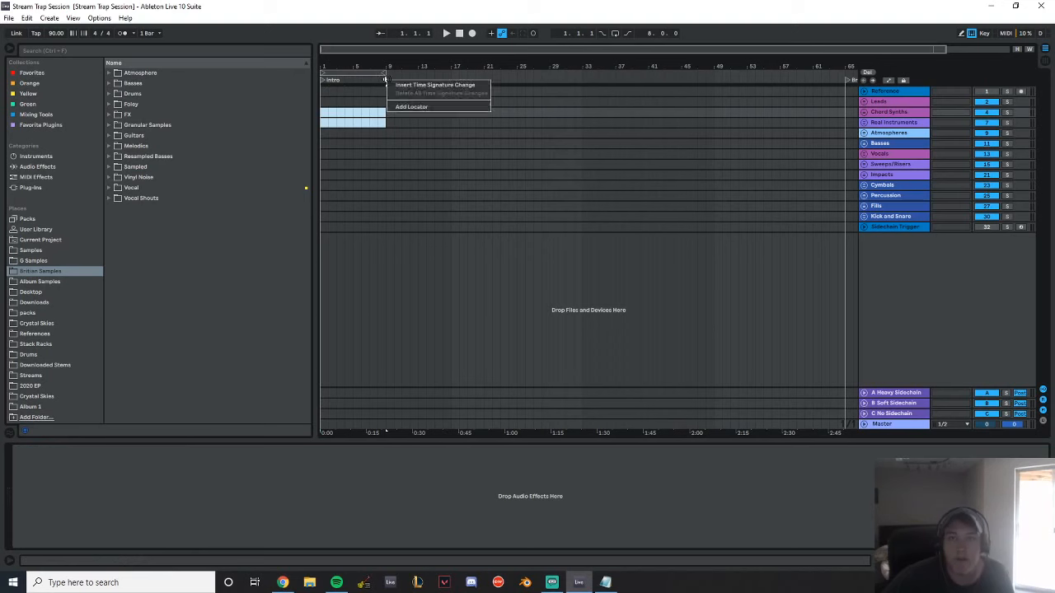
pyautogui.rightClick(387, 79)
pyautogui.click(432, 107)
pyautogui.write('Verse')
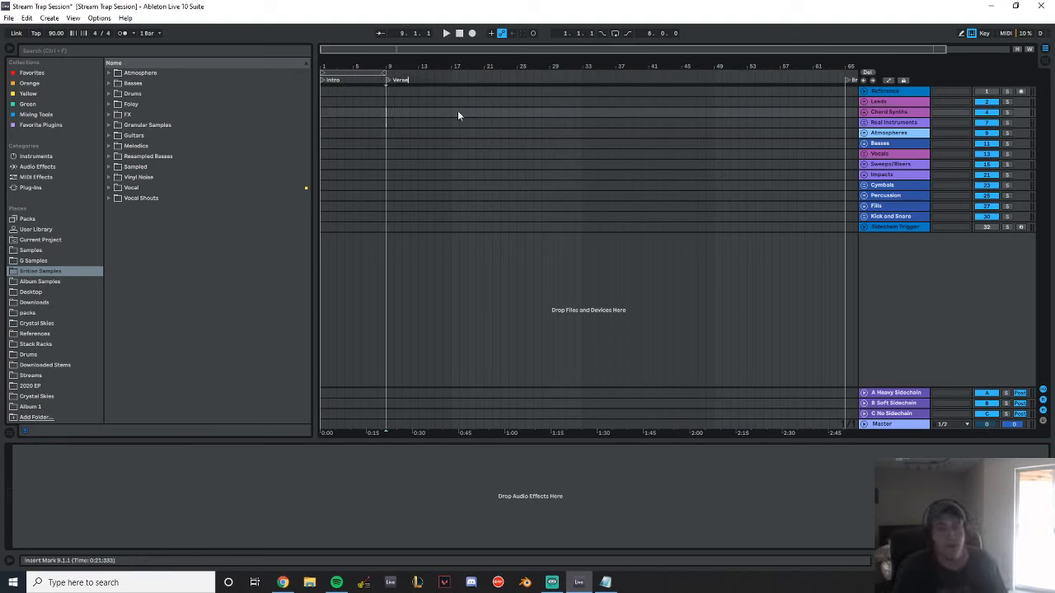
pyautogui.press('BackSpace')
pyautogui.press('BackSpace')
pyautogui.press('BackSpace')
pyautogui.press('BackSpace')
pyautogui.write('Build')
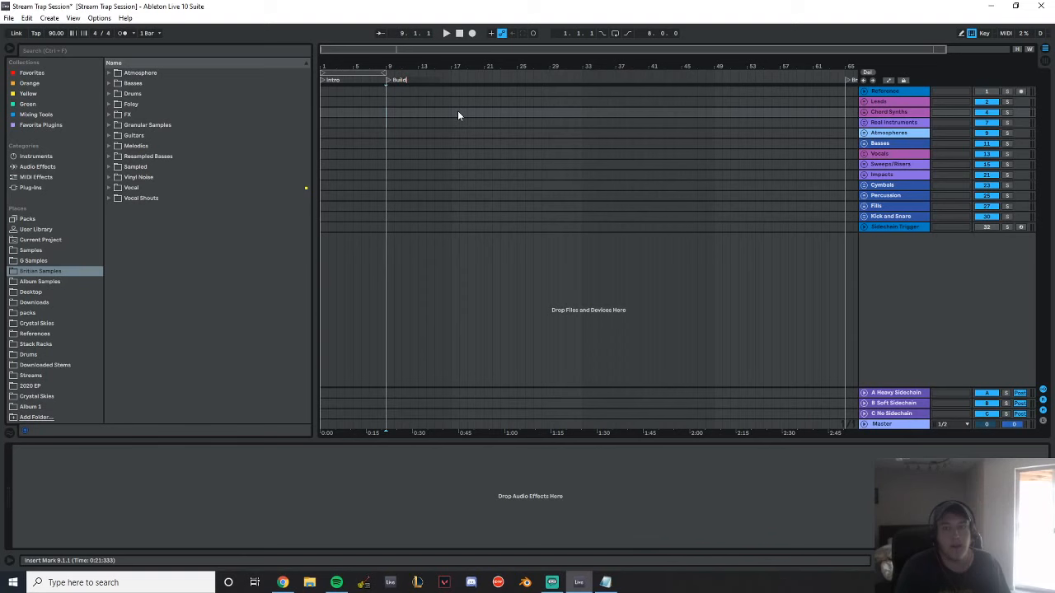
pyautogui.press('Return')
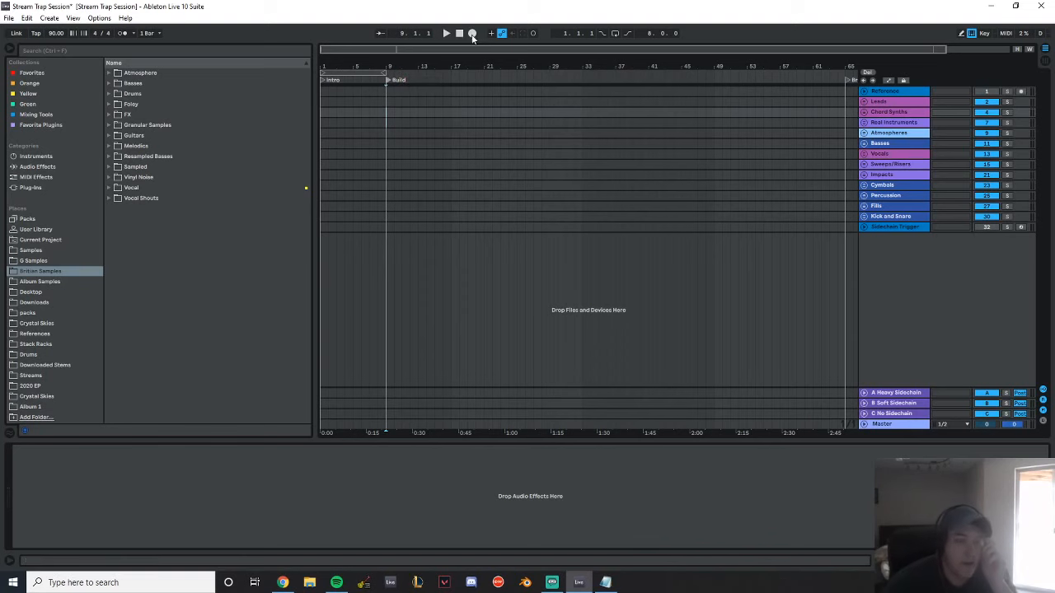
# Browse the Crystal Skies folder through Singles and 2020 Singles to the contents of the Hurricane Project folder
pyautogui.moveTo(364, 65); pyautogui.dragTo(432, 65)
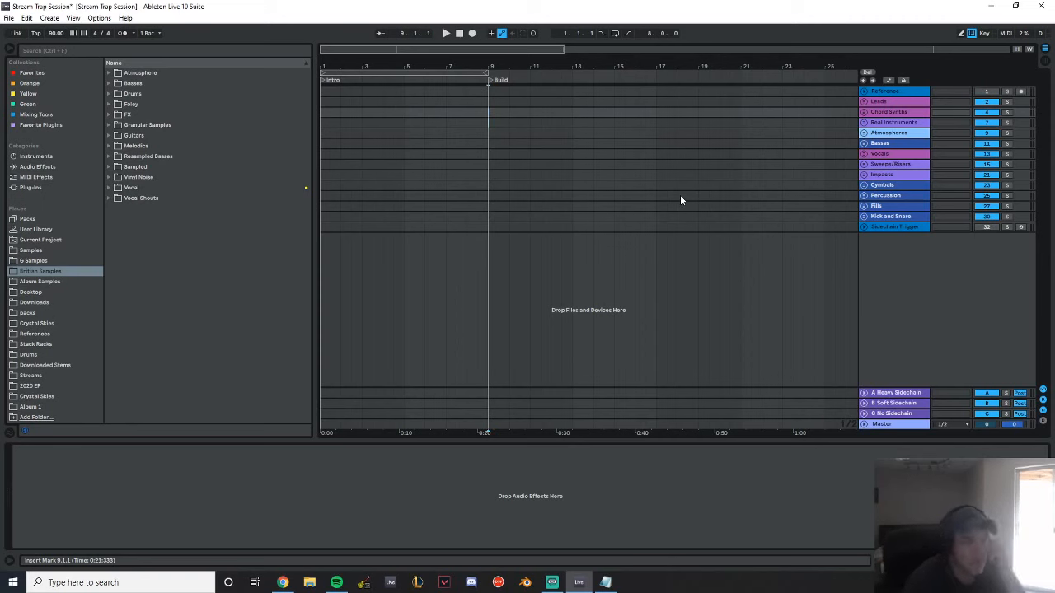
pyautogui.click(39, 326)
pyautogui.click(41, 367)
pyautogui.click(42, 375)
pyautogui.click(55, 398)
pyautogui.click(48, 409)
pyautogui.click(46, 397)
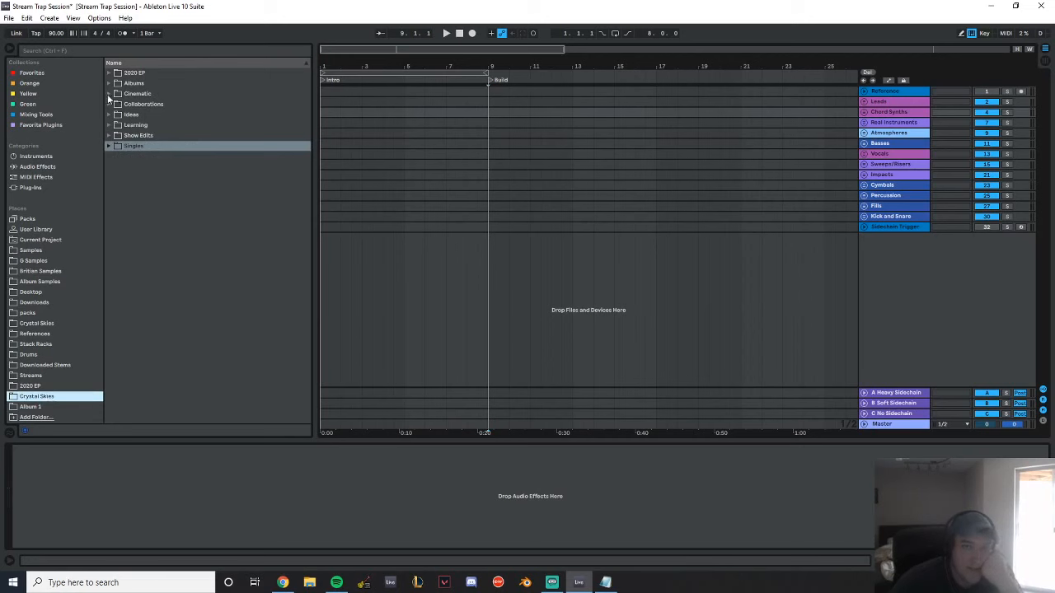
pyautogui.click(112, 145)
pyautogui.click(116, 156)
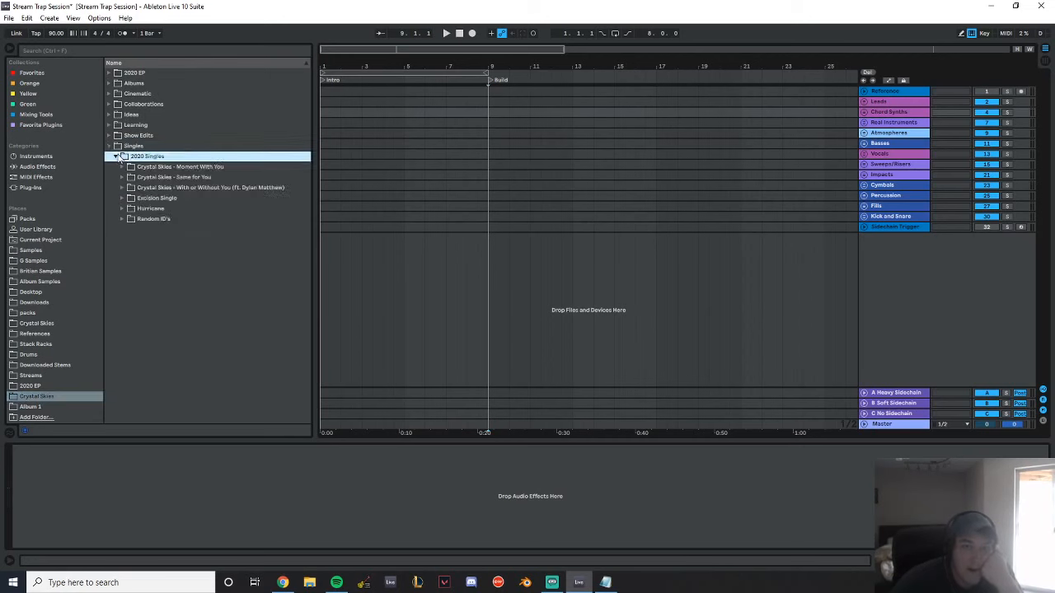
pyautogui.click(122, 208)
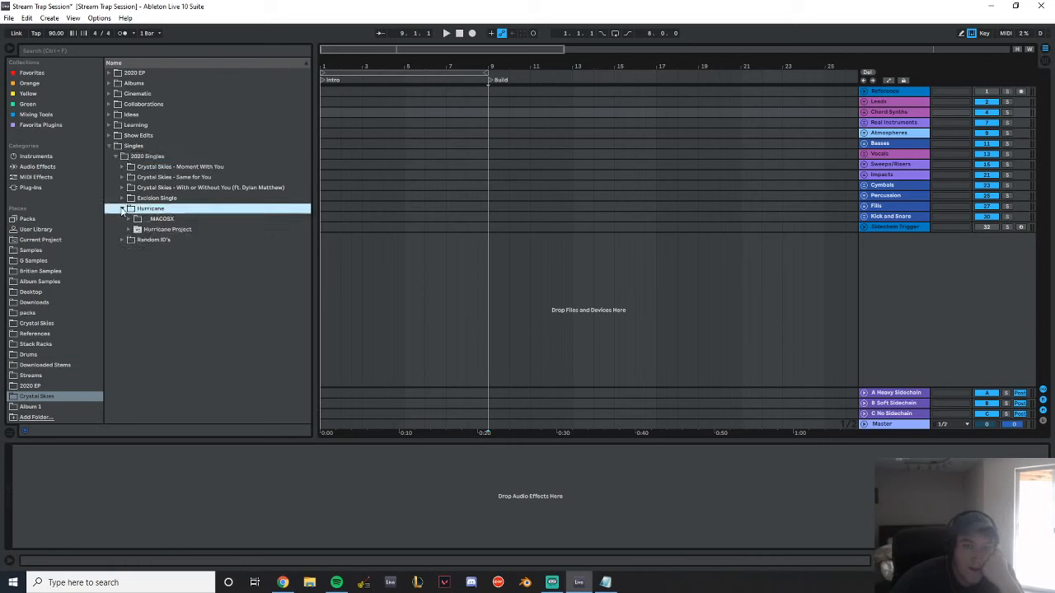
pyautogui.click(129, 228)
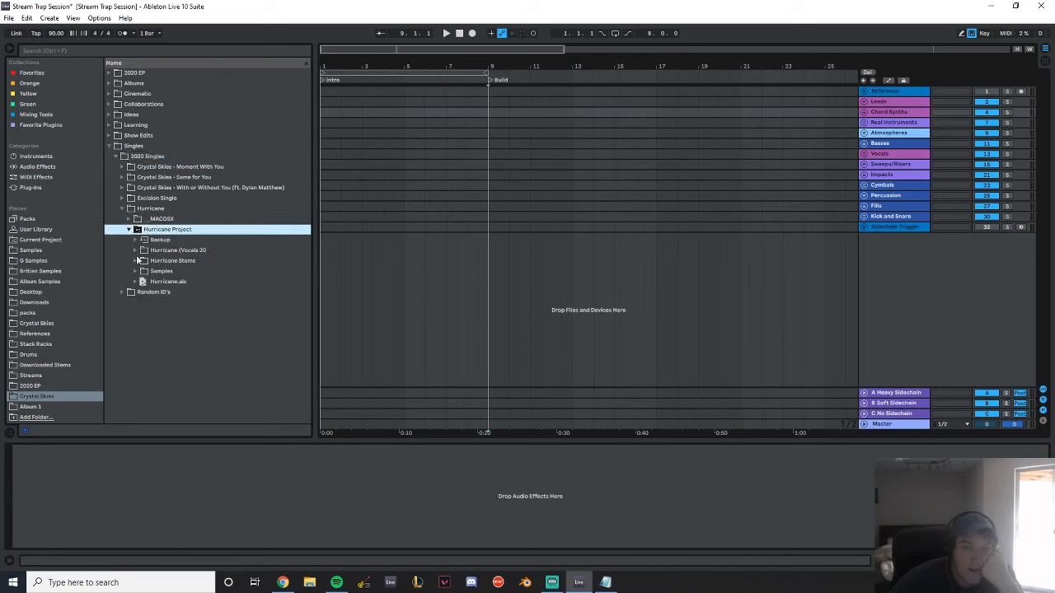
# Examine the stems, samples and vocals folders inside the Hurricane Project
pyautogui.click(137, 261)
pyautogui.click(137, 261)
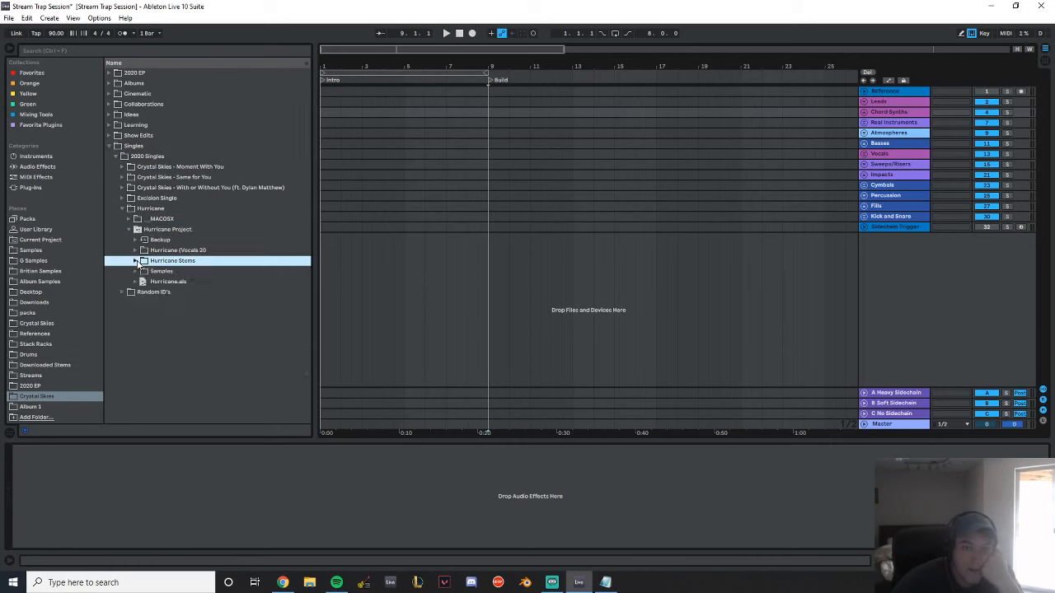
pyautogui.click(136, 272)
pyautogui.click(136, 273)
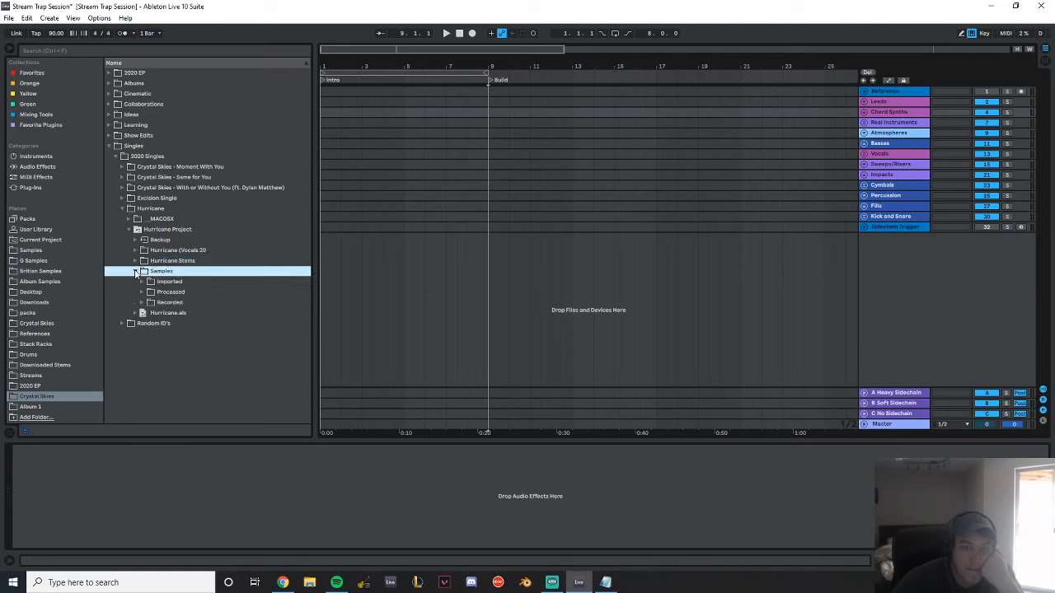
pyautogui.click(136, 272)
pyautogui.click(136, 251)
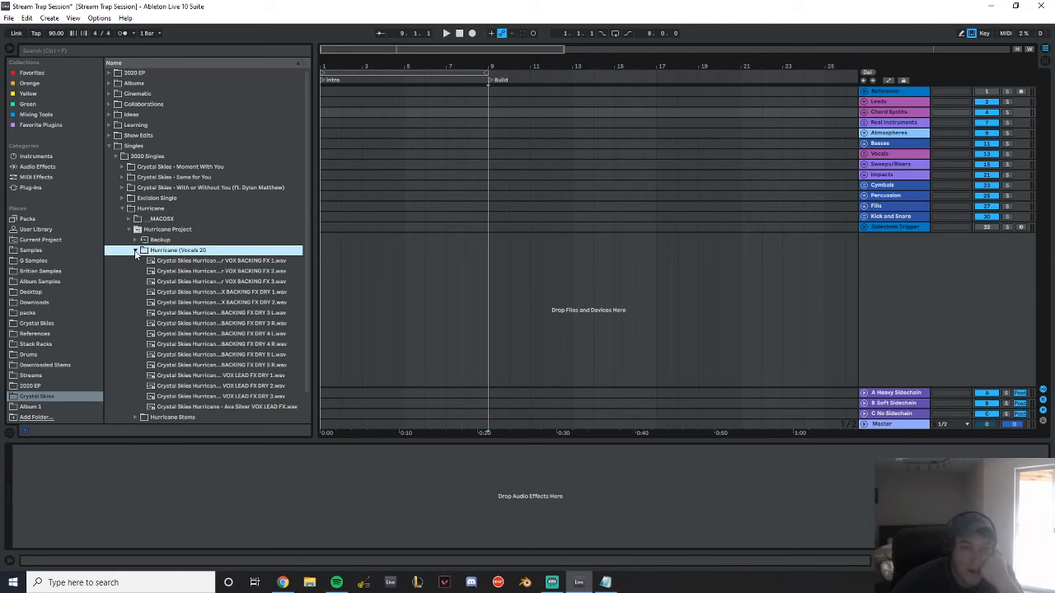
pyautogui.click(135, 251)
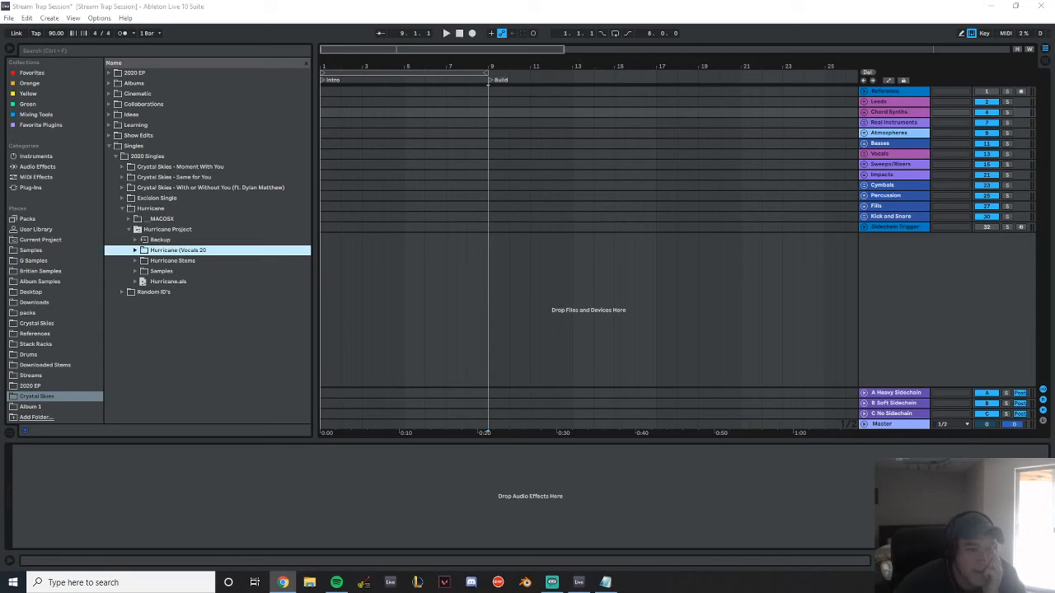
# Import the trance wip audio file onto a new audio track starting at bar 1
pyautogui.moveTo(178, 250); pyautogui.dragTo(932, 306)
pyautogui.click(634, 239)
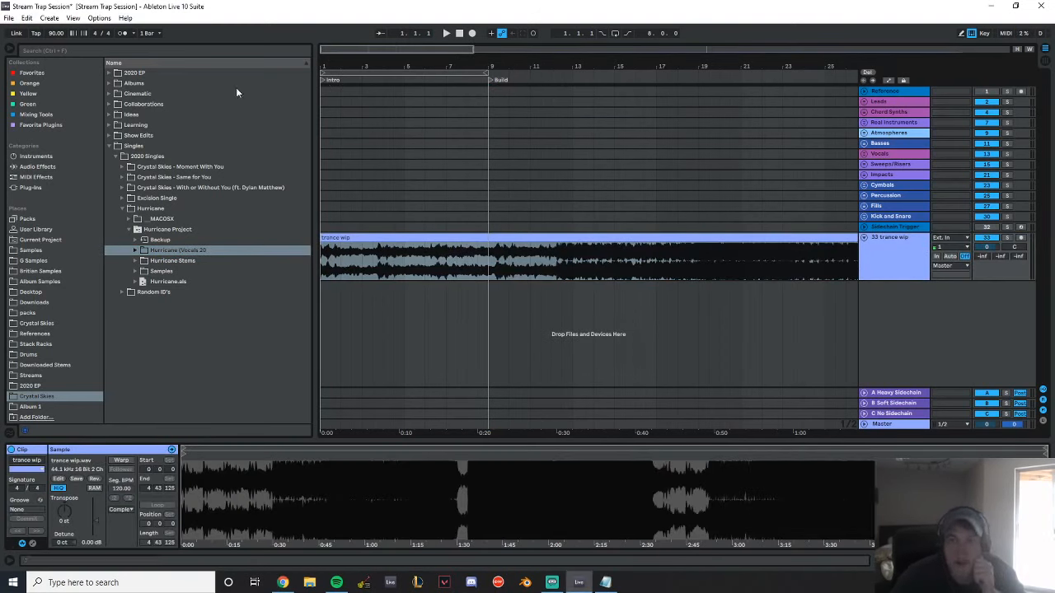
# Check the audio driver and device settings in the preferences
pyautogui.click(99, 17)
pyautogui.click(164, 314)
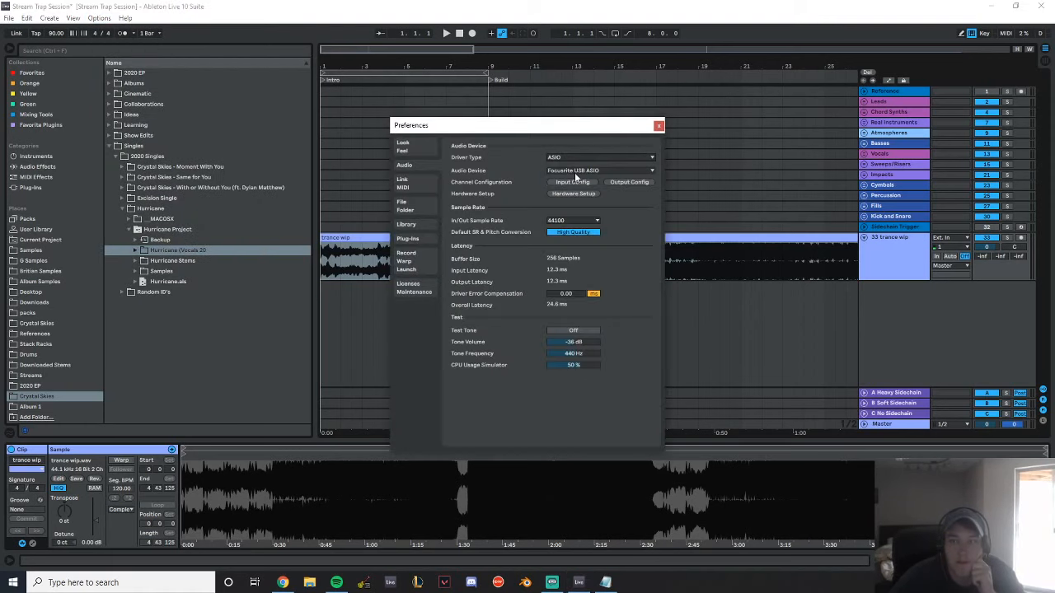
pyautogui.click(657, 126)
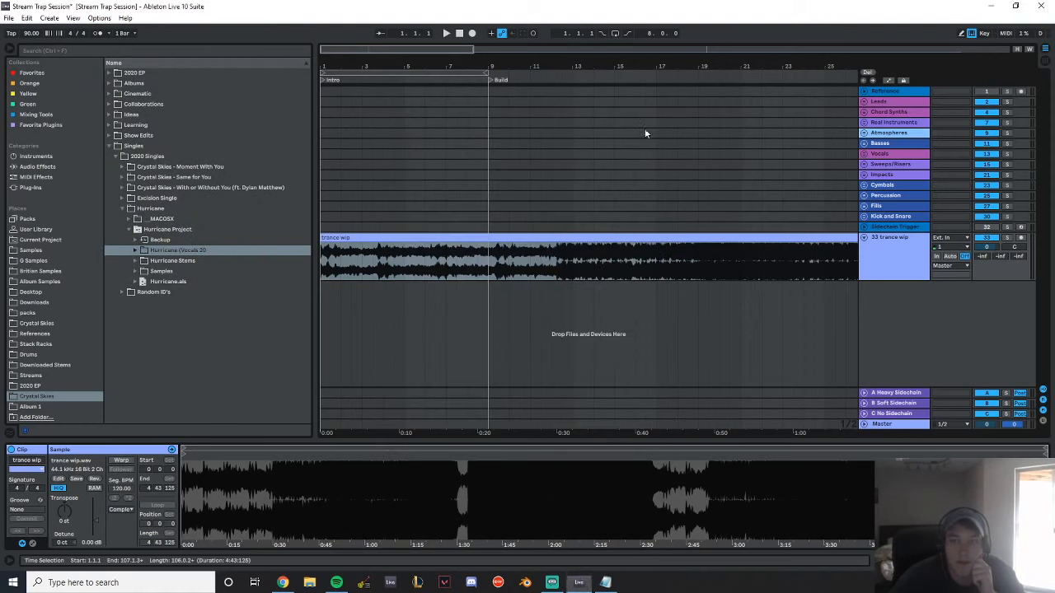
# Listen to the trance wip clip, playing it from bar 28 to about bar 56 while following the waveform
pyautogui.click(462, 35)
pyautogui.click(447, 34)
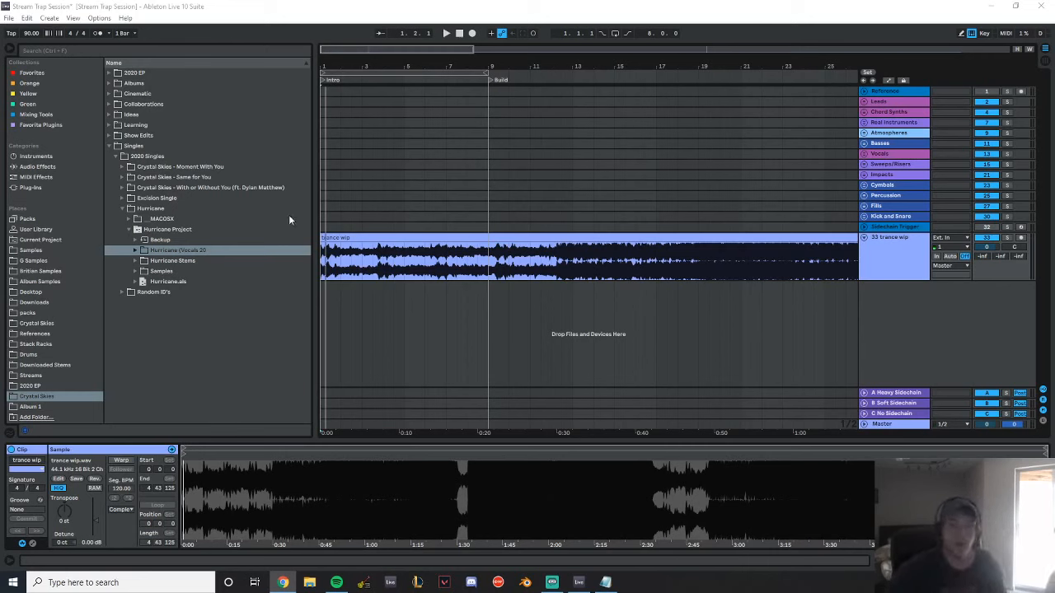
pyautogui.moveTo(518, 60); pyautogui.dragTo(520, 52)
pyautogui.moveTo(586, 66); pyautogui.dragTo(359, 58)
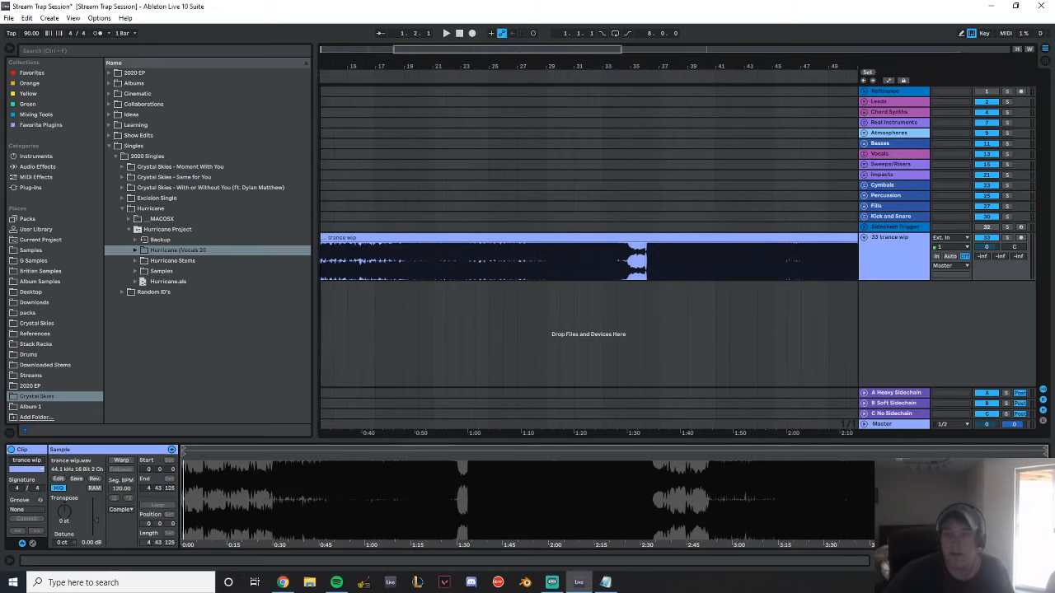
pyautogui.press('space')
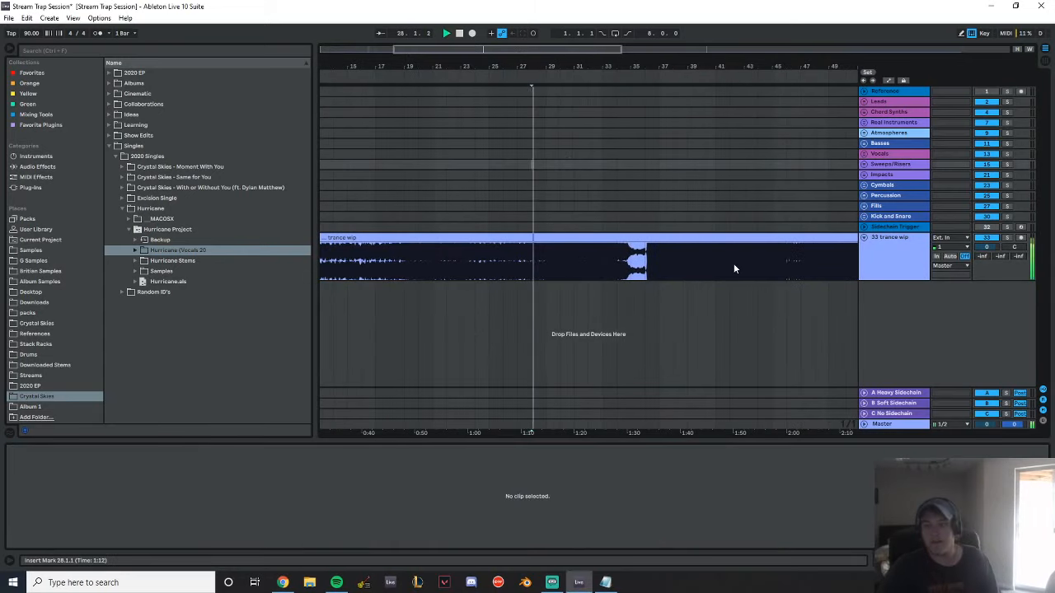
pyautogui.click(921, 424)
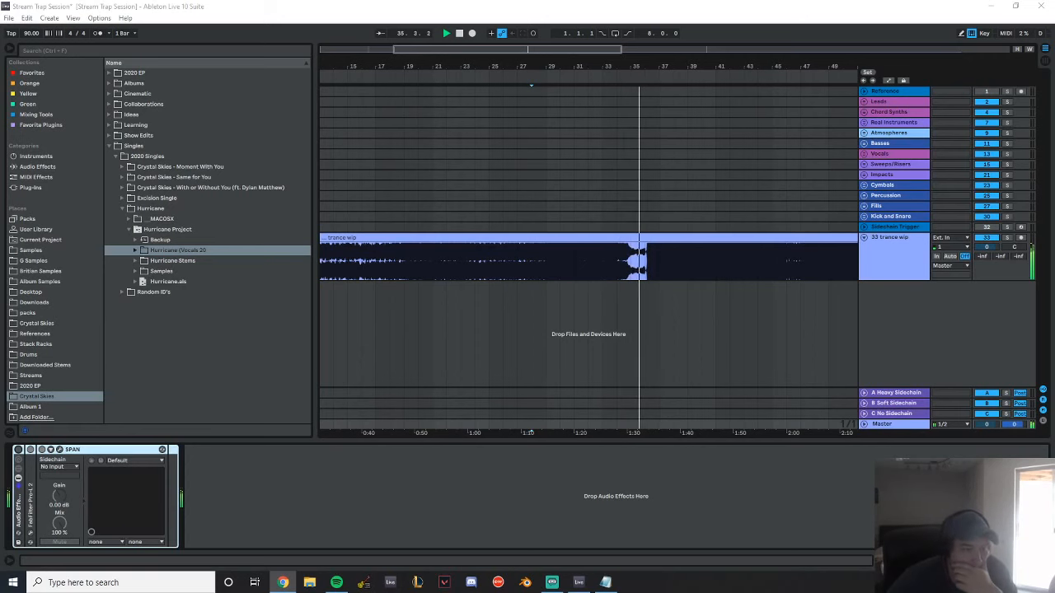
pyautogui.moveTo(724, 63); pyautogui.dragTo(485, 70)
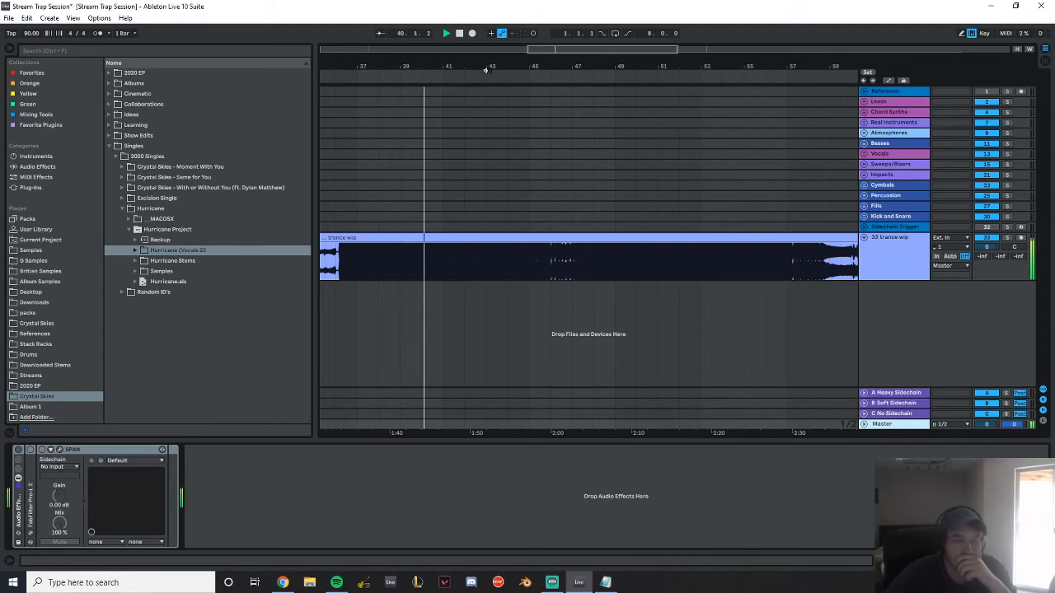
pyautogui.moveTo(481, 64)
pyautogui.mouseDown()
pyautogui.moveTo(555, 58)
pyautogui.moveTo(453, 69)
pyautogui.moveTo(502, 65)
pyautogui.moveTo(483, 64)
pyautogui.mouseUp()
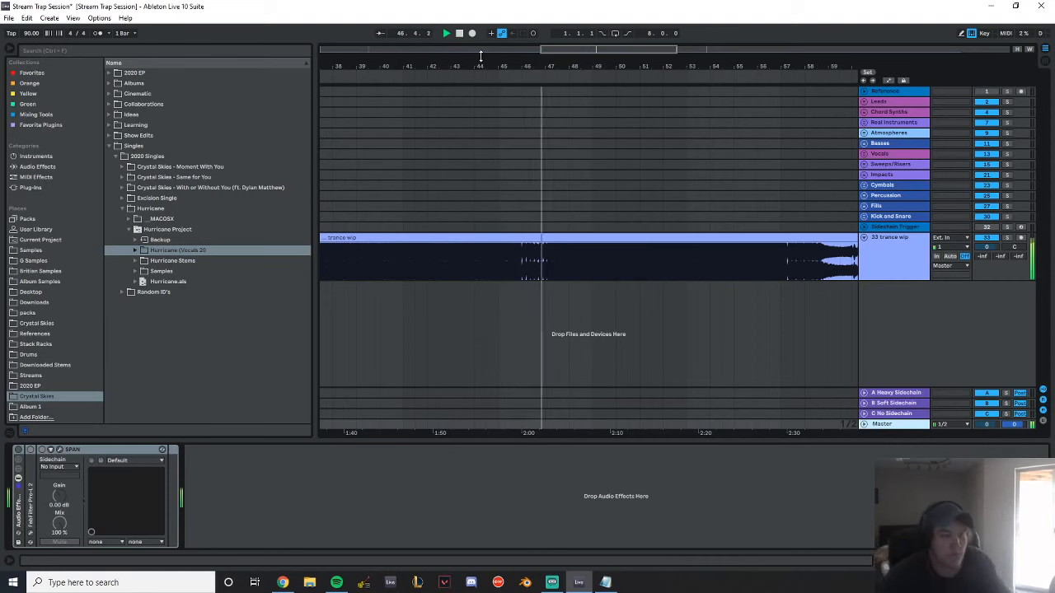
pyautogui.click(596, 88)
pyautogui.moveTo(597, 67); pyautogui.dragTo(487, 71)
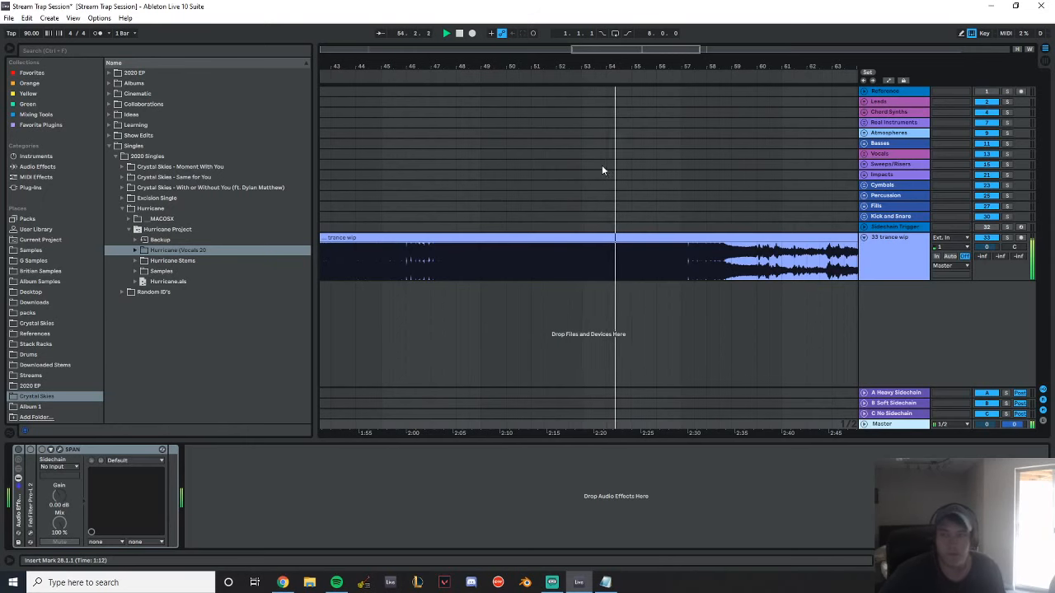
pyautogui.moveTo(559, 66); pyautogui.dragTo(752, 29)
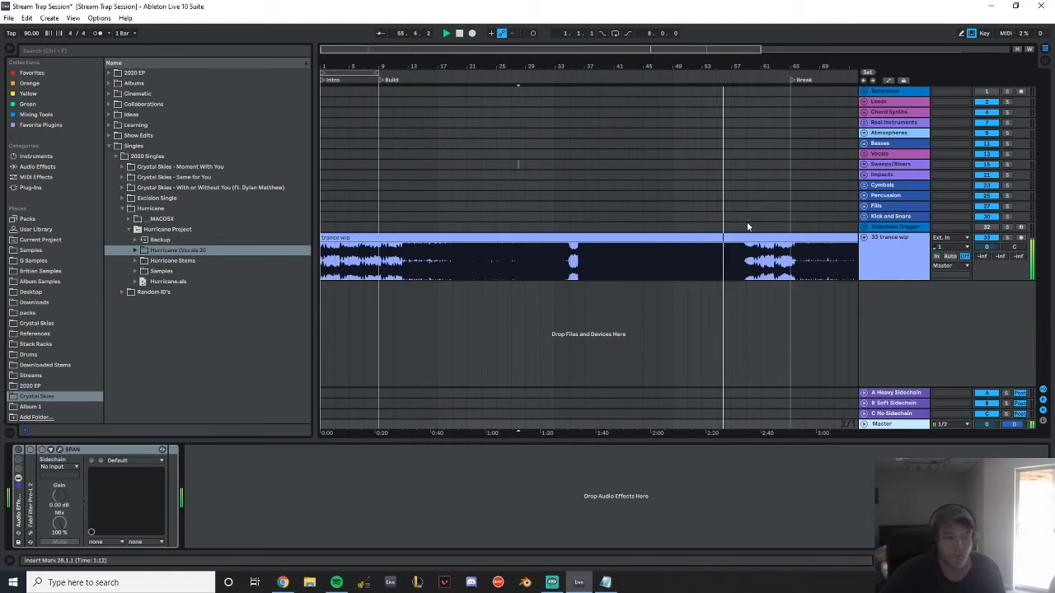
pyautogui.press('space')
# Delete the trance wip track and return the playback position to the start of the arrangement
pyautogui.click(891, 267)
pyautogui.press('Delete')
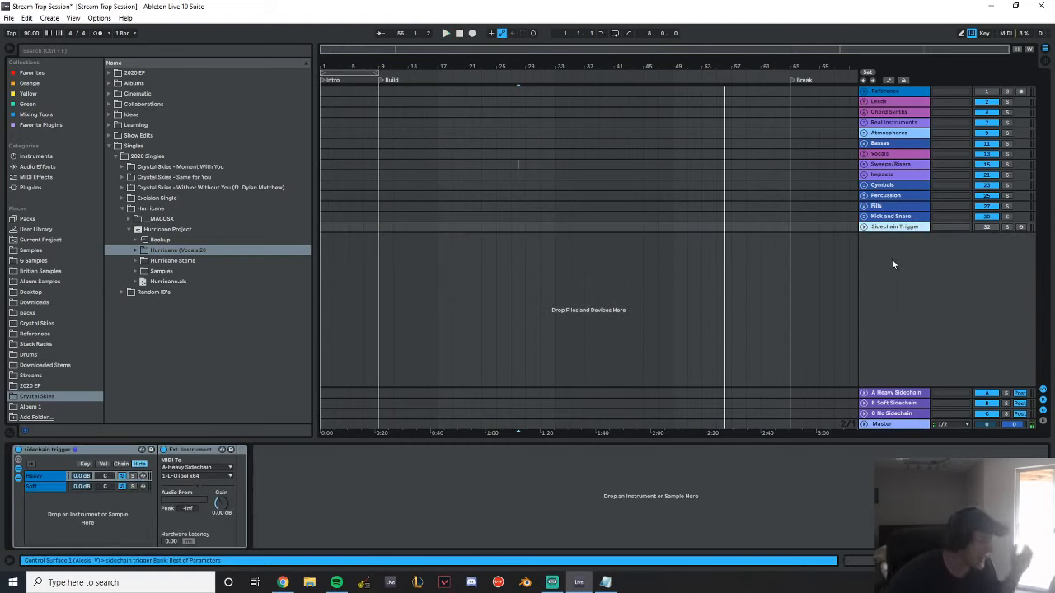
pyautogui.click(460, 33)
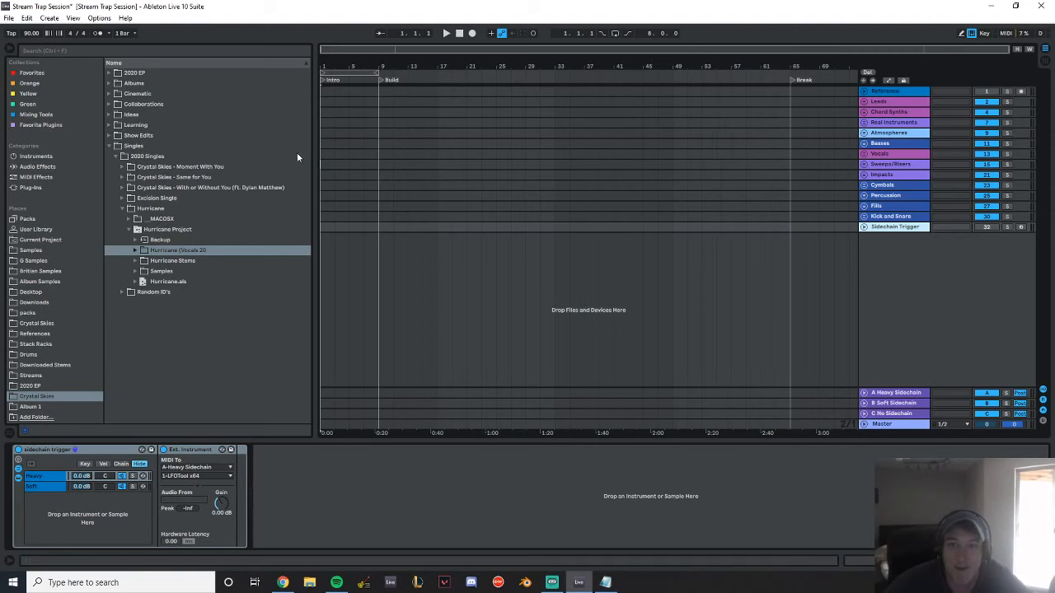
# Delete the Break locator at bar 65 and set the project tempo to 100 BPM
pyautogui.click(324, 92)
pyautogui.moveTo(371, 66)
pyautogui.mouseDown()
pyautogui.moveTo(465, 107)
pyautogui.moveTo(371, 66)
pyautogui.mouseUp()
pyautogui.rightClick(805, 82)
pyautogui.click(813, 91)
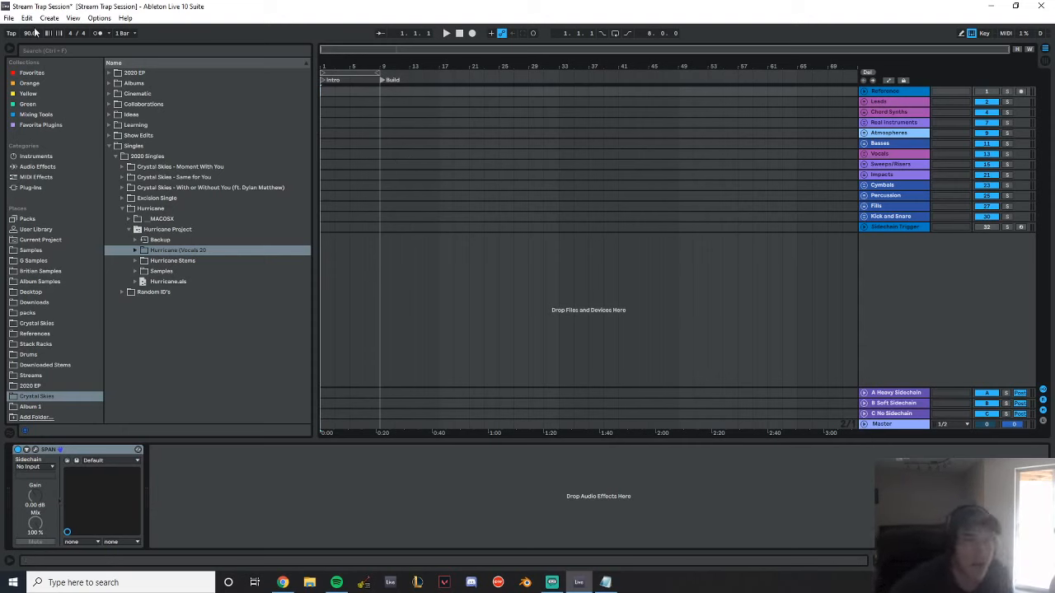
pyautogui.press('Return')
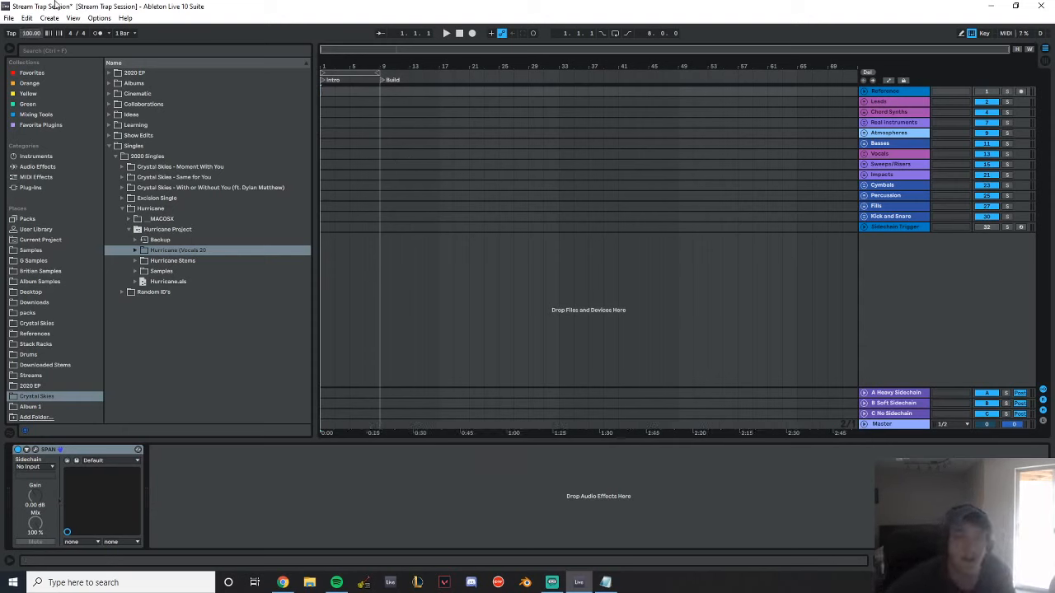
# Load Serum_x64 onto the empty MIDI track in the Chord Synths group
pyautogui.moveTo(386, 64); pyautogui.dragTo(386, 117)
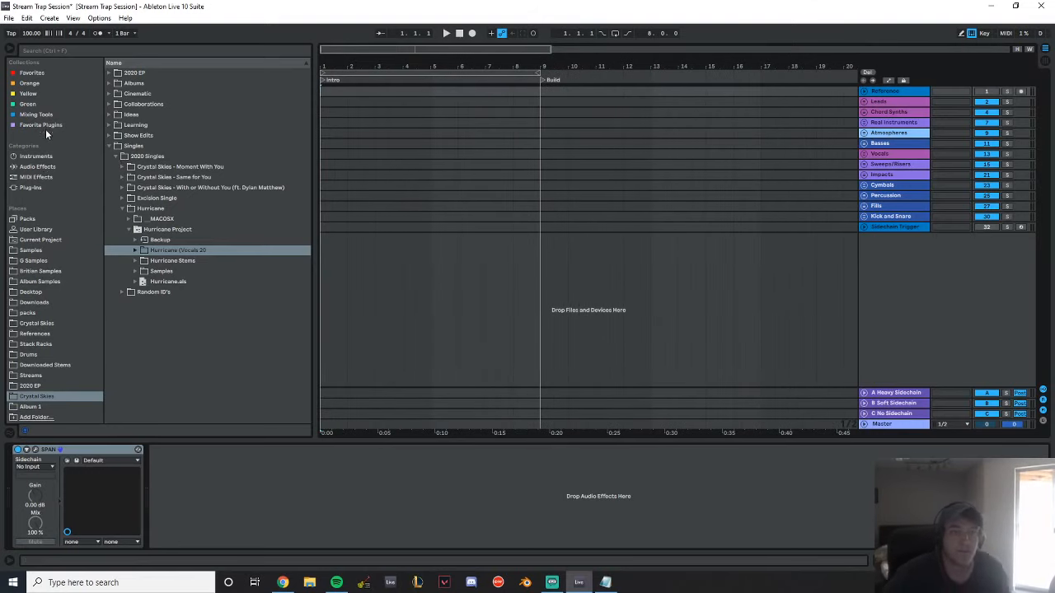
pyautogui.click(32, 188)
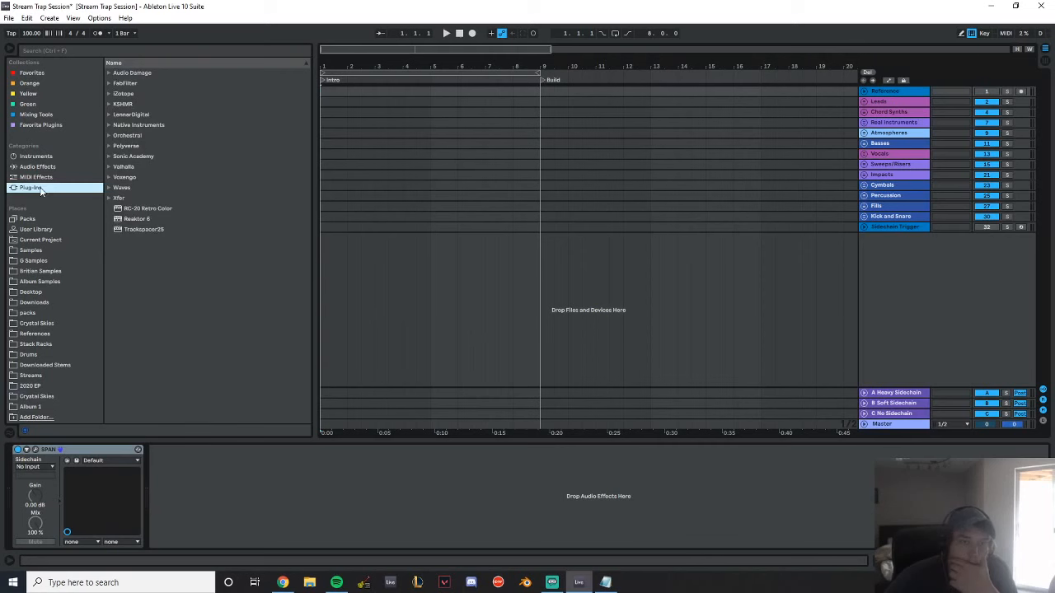
pyautogui.click(863, 112)
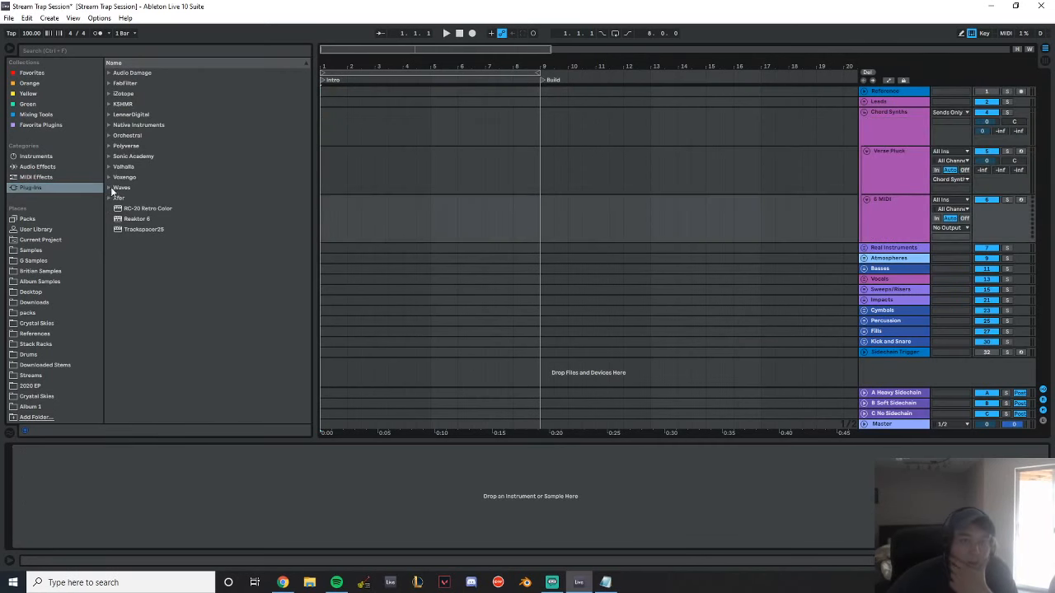
pyautogui.click(109, 198)
pyautogui.click(127, 230)
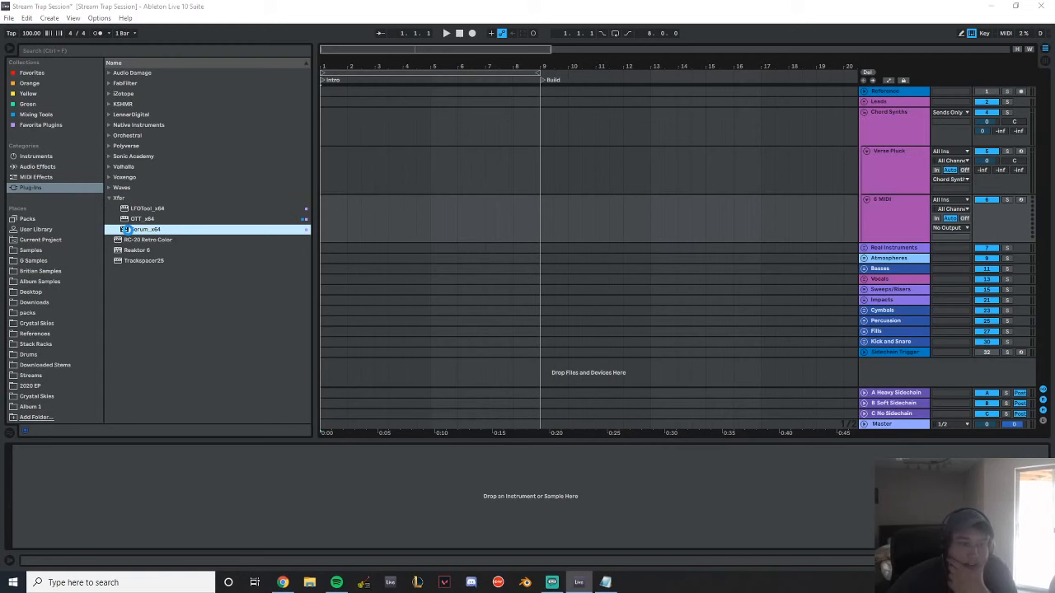
pyautogui.doubleClick(127, 229)
pyautogui.moveTo(257, 57); pyautogui.dragTo(303, 85)
# Load the ARP - System Failure preset from Serum's Limitless user bank and play a note with it
pyautogui.click(401, 102)
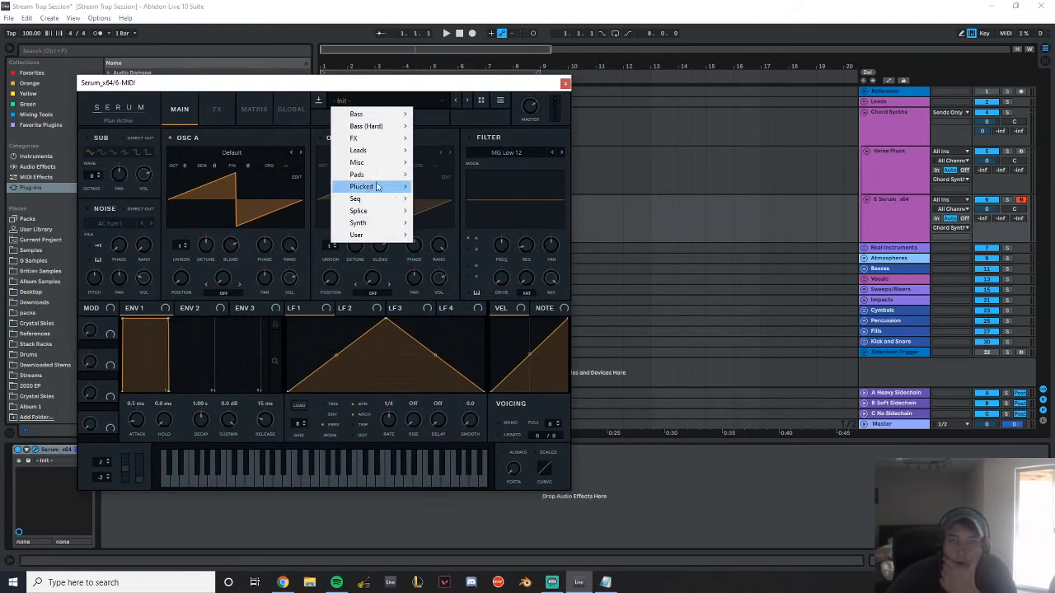
pyautogui.moveTo(383, 239)
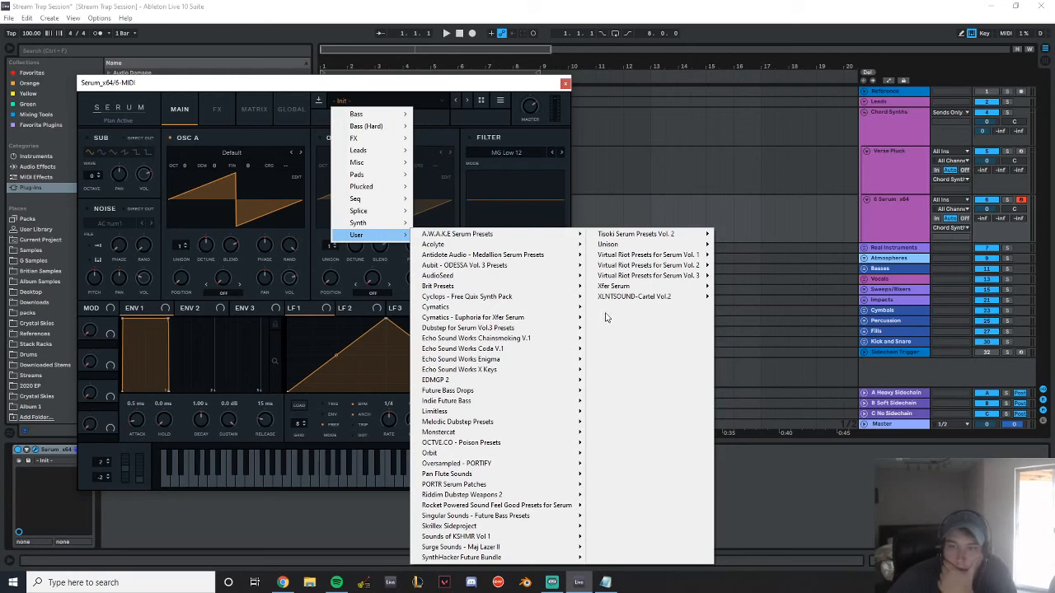
pyautogui.moveTo(506, 255)
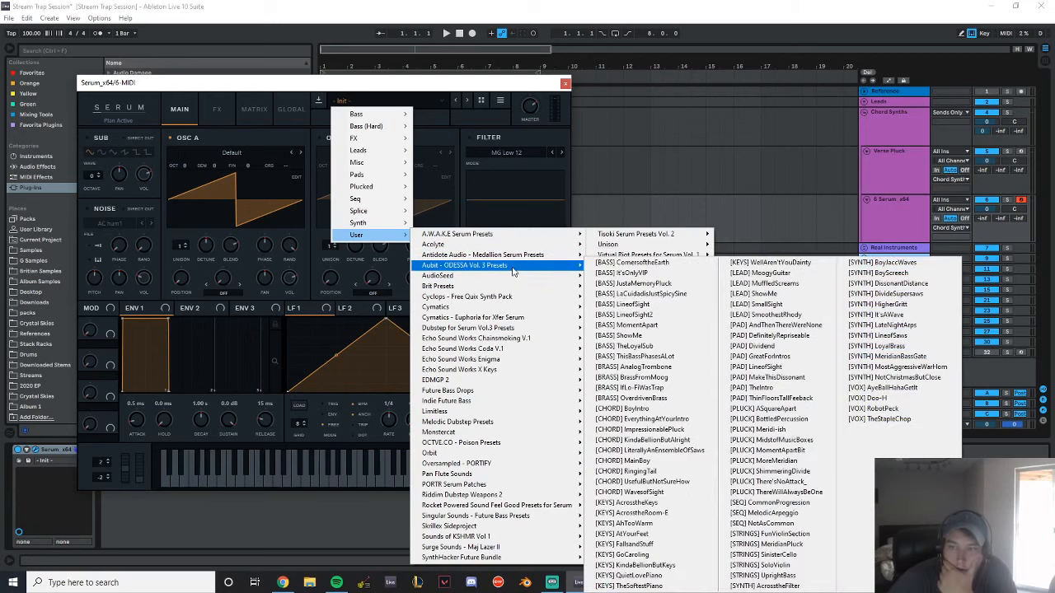
pyautogui.moveTo(531, 412)
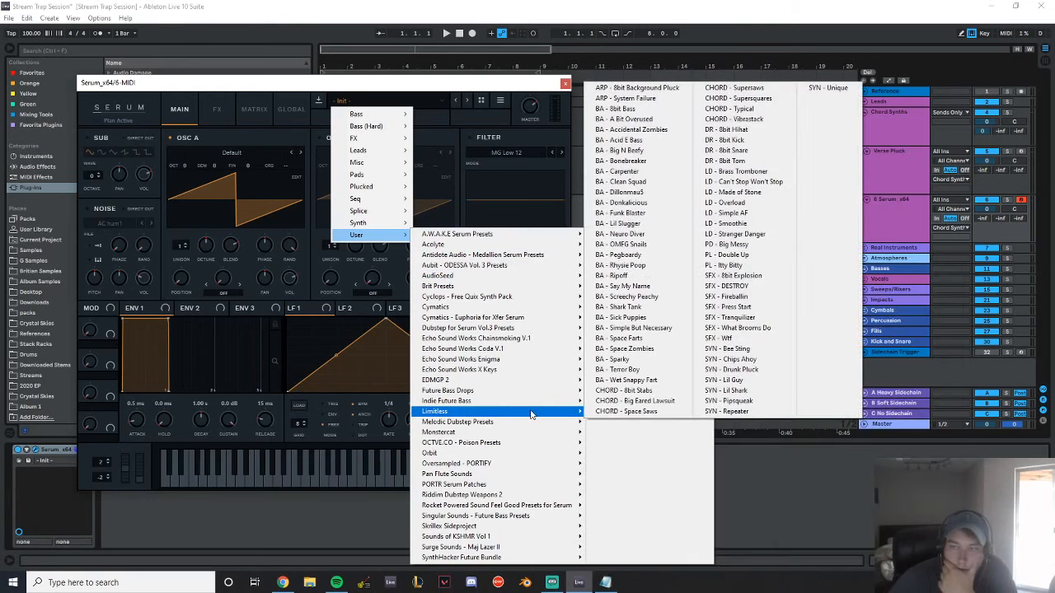
pyautogui.click(630, 98)
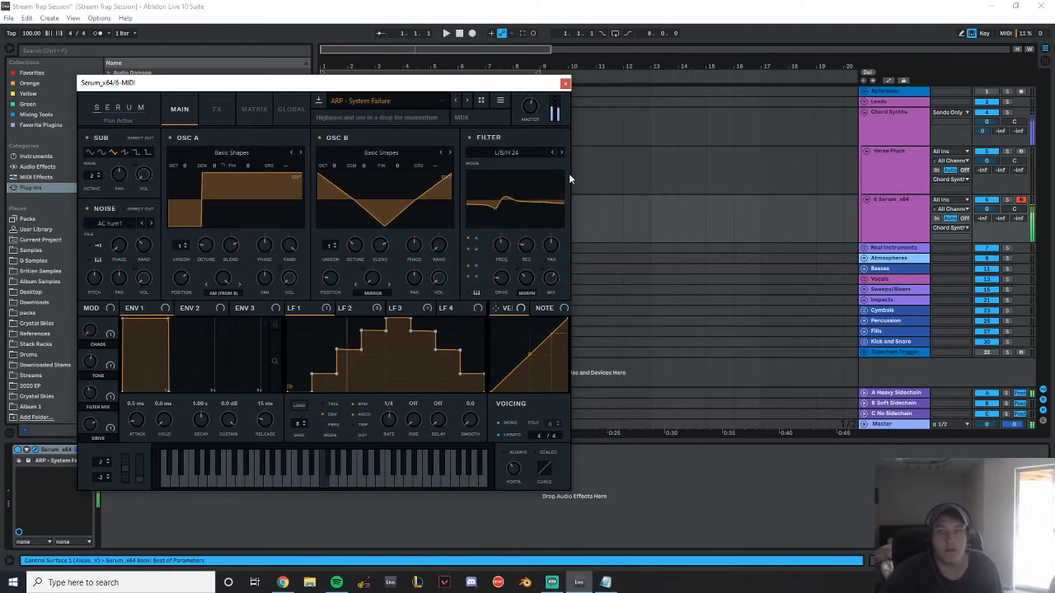
pyautogui.press('z')
# Audition Serum's OCTVE.CO - Poison presets one after another, from 01 Arp - What So Not to 11 BS - Grime
pyautogui.click(422, 101)
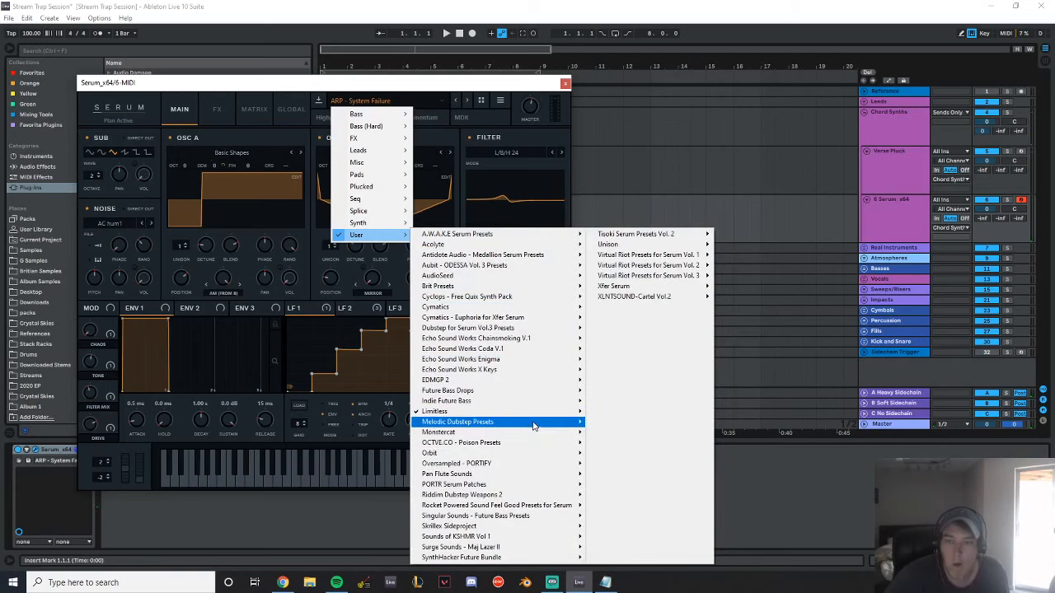
pyautogui.moveTo(535, 445)
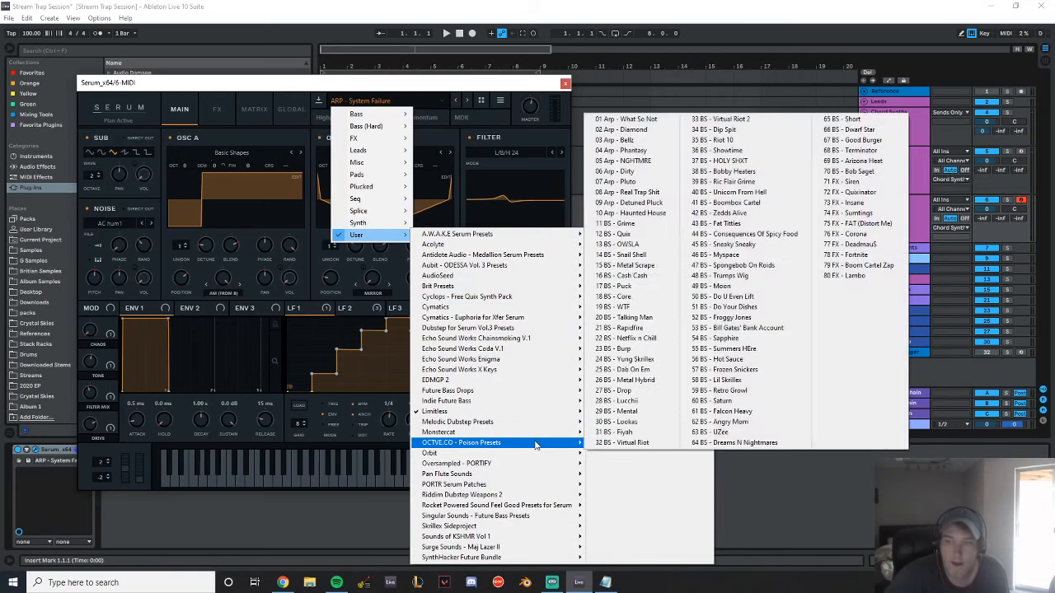
pyautogui.click(628, 119)
pyautogui.click(468, 101)
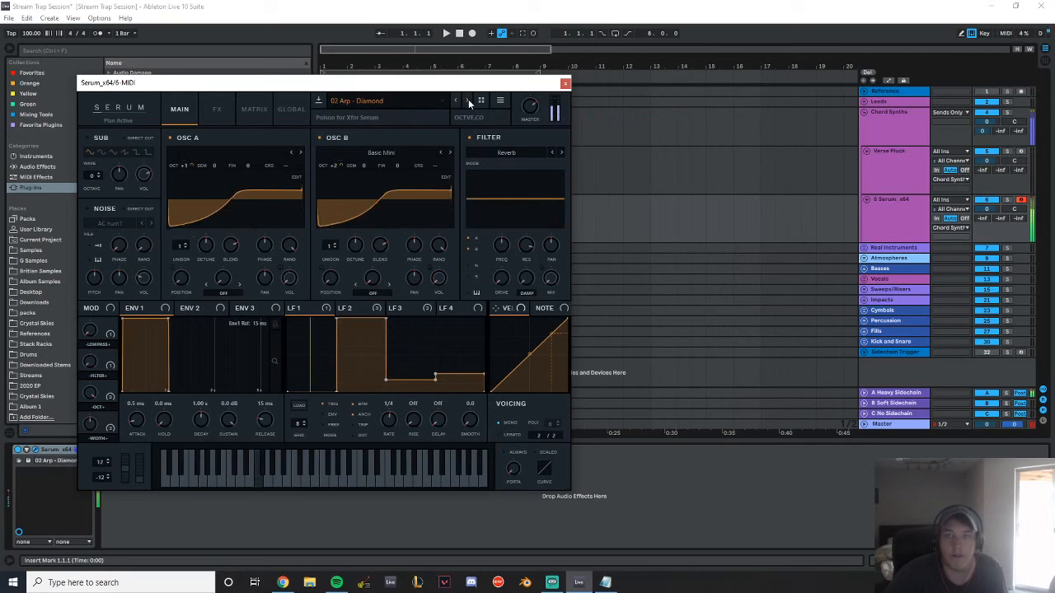
pyautogui.click(468, 102)
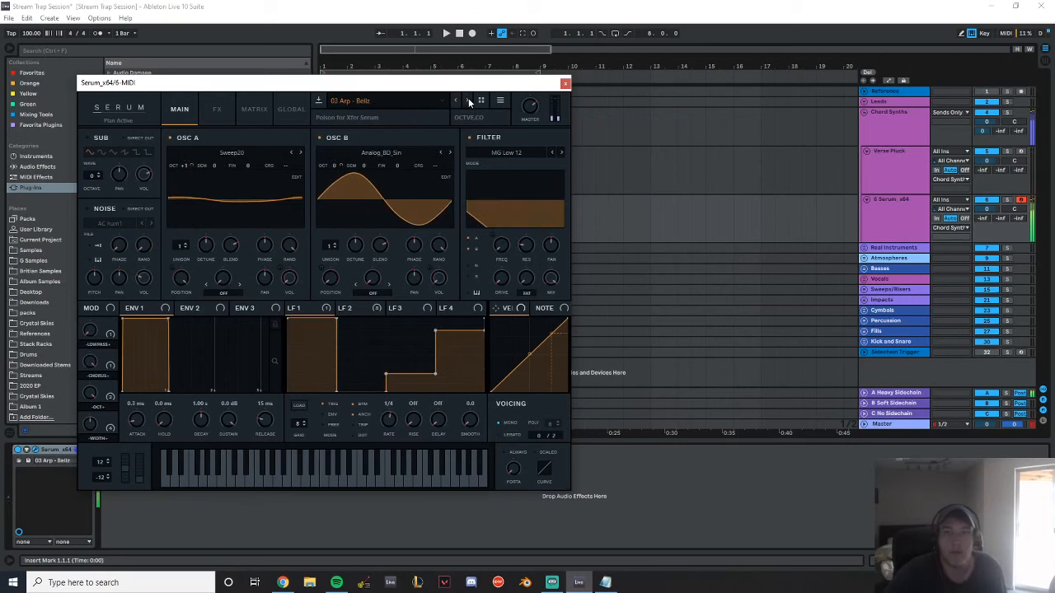
pyautogui.click(468, 101)
pyautogui.click(468, 101)
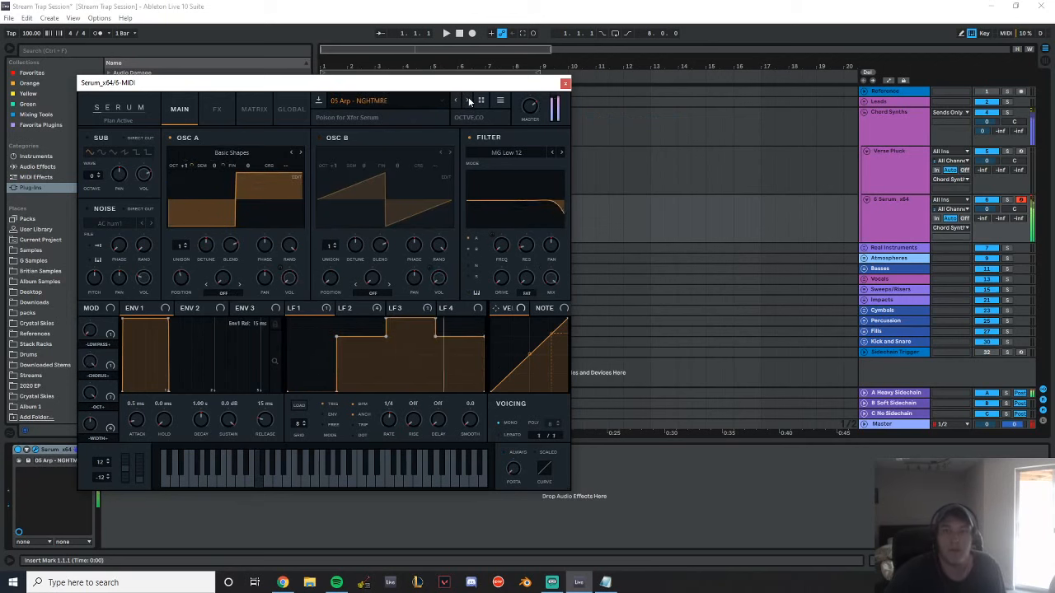
pyautogui.click(469, 101)
pyautogui.click(469, 101)
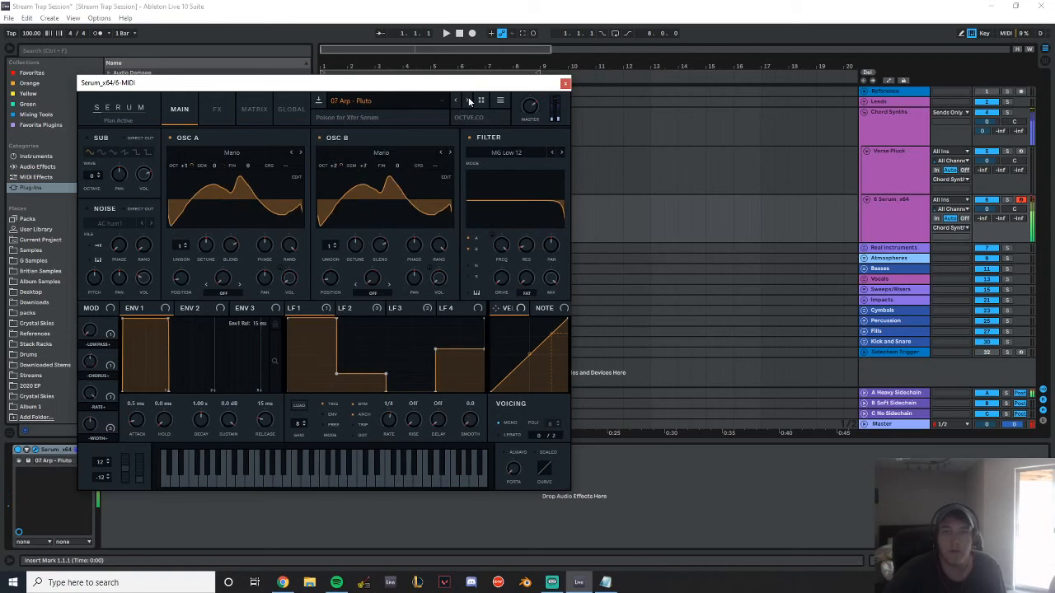
pyautogui.click(469, 100)
pyautogui.click(468, 100)
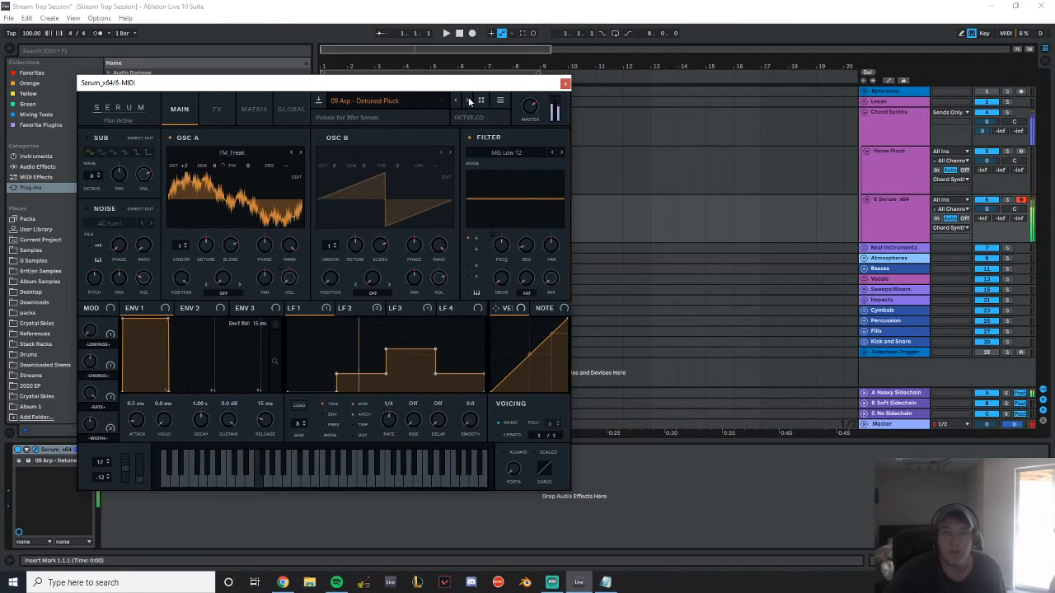
pyautogui.click(469, 100)
pyautogui.click(469, 100)
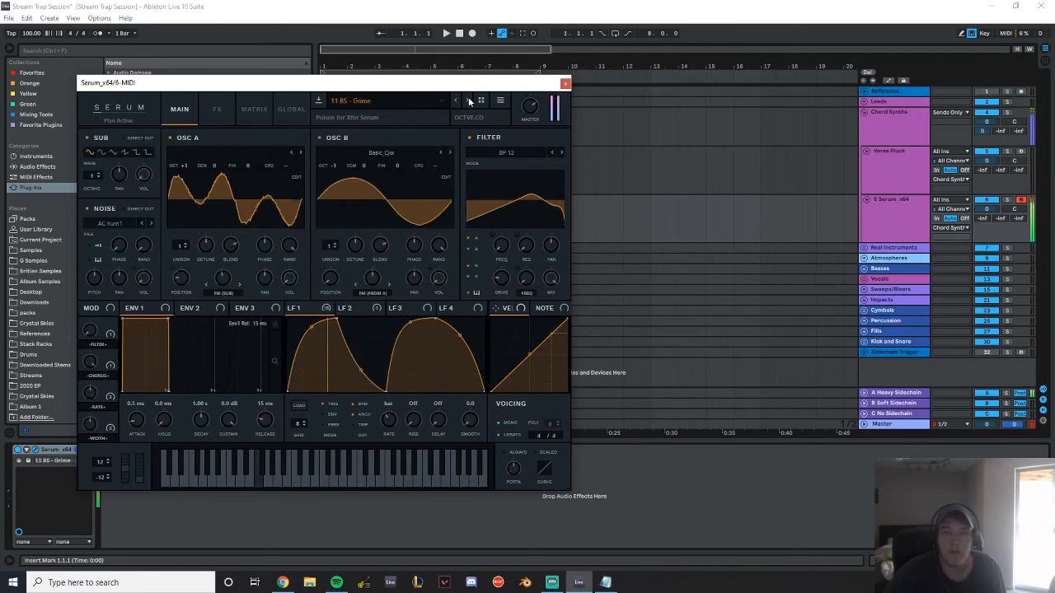
# Close the Serum window and delete Serum from the MIDI track
pyautogui.click(564, 83)
pyautogui.click(52, 458)
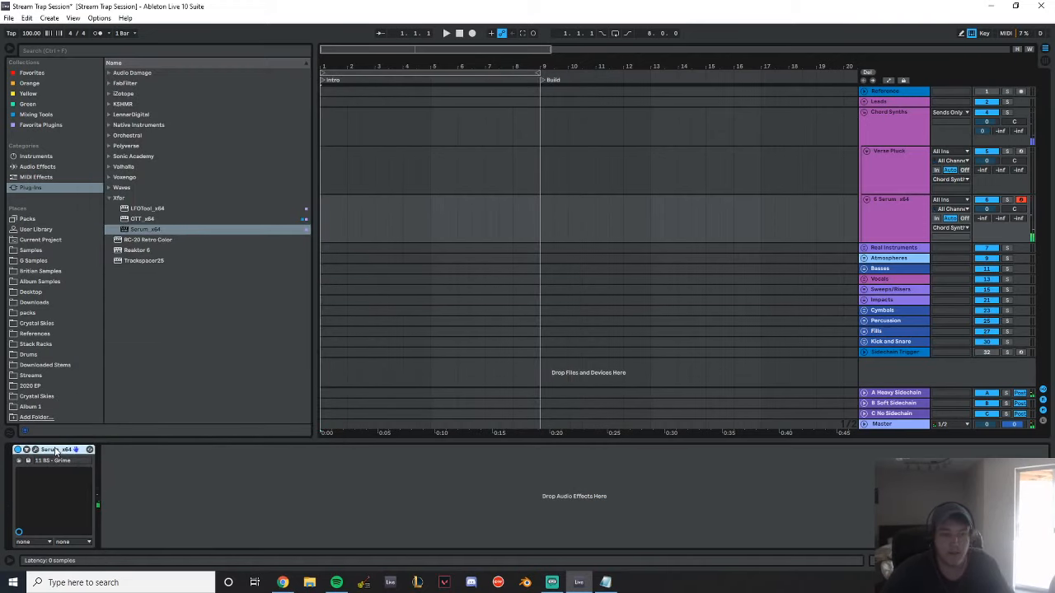
pyautogui.press('Delete')
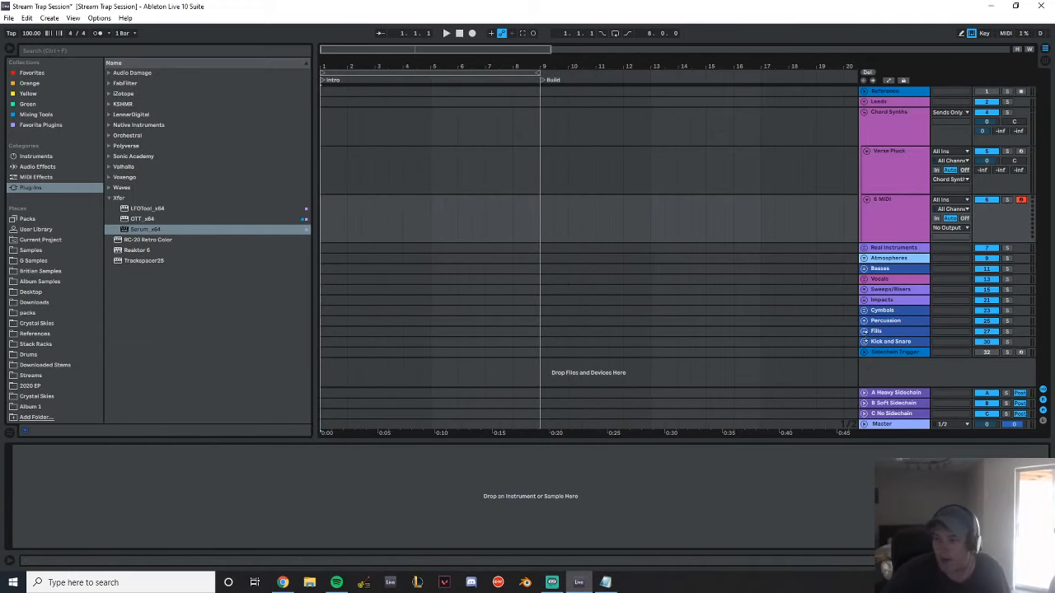
# Unfold the Percussion group, set the loop to bars 9–13, and add a locator named Drop 1 at bar 13
pyautogui.click(864, 321)
pyautogui.moveTo(540, 67); pyautogui.dragTo(614, 148)
pyautogui.click(891, 298)
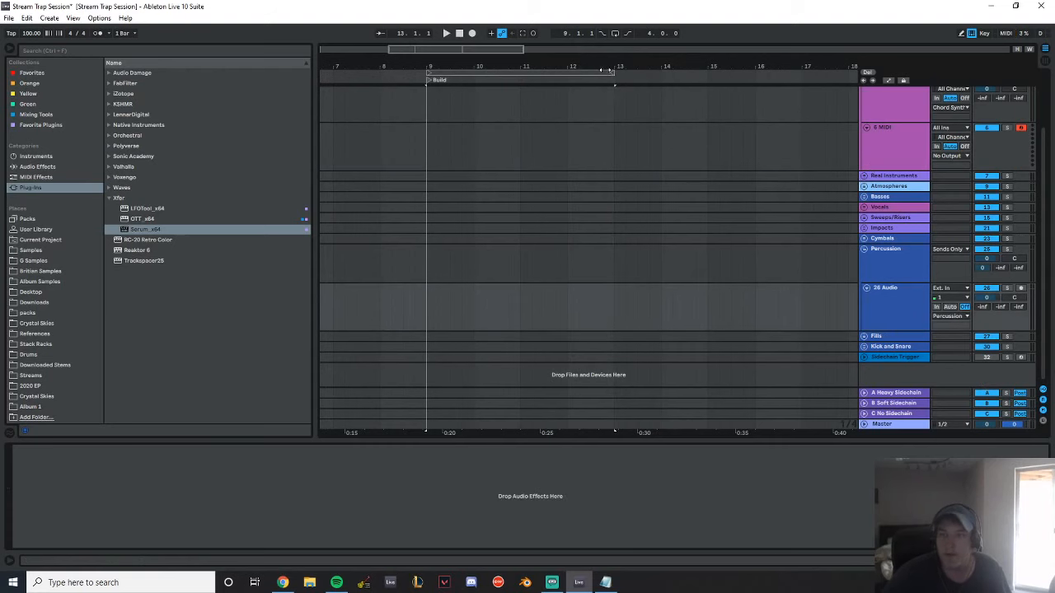
pyautogui.rightClick(612, 78)
pyautogui.click(647, 104)
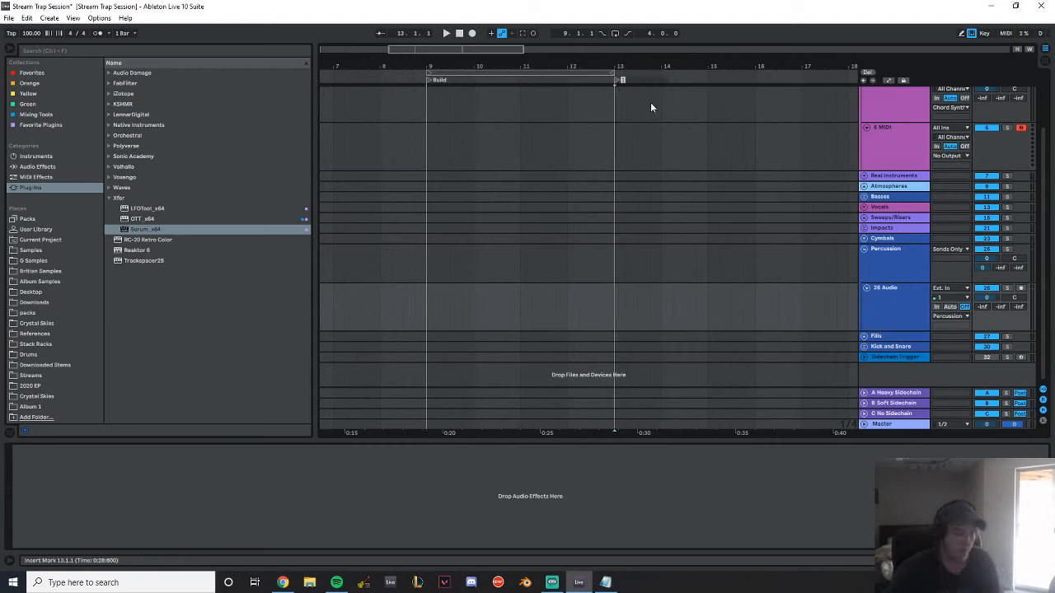
pyautogui.write('Drop 1')
pyautogui.press('Return')
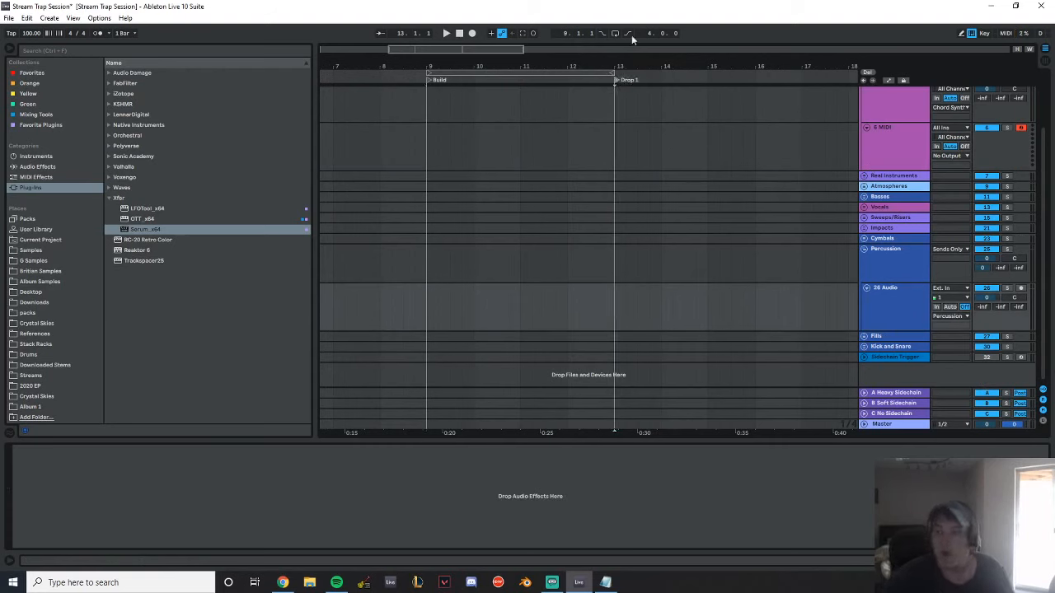
# Unfold the Kick and Snare group and browse to the Britian Samples folder
pyautogui.moveTo(616, 80); pyautogui.dragTo(486, 89)
pyautogui.click(864, 347)
pyautogui.scroll(-2, 635, 280)
pyautogui.moveTo(455, 67); pyautogui.dragTo(667, 68)
pyautogui.scroll(2, 489, 244)
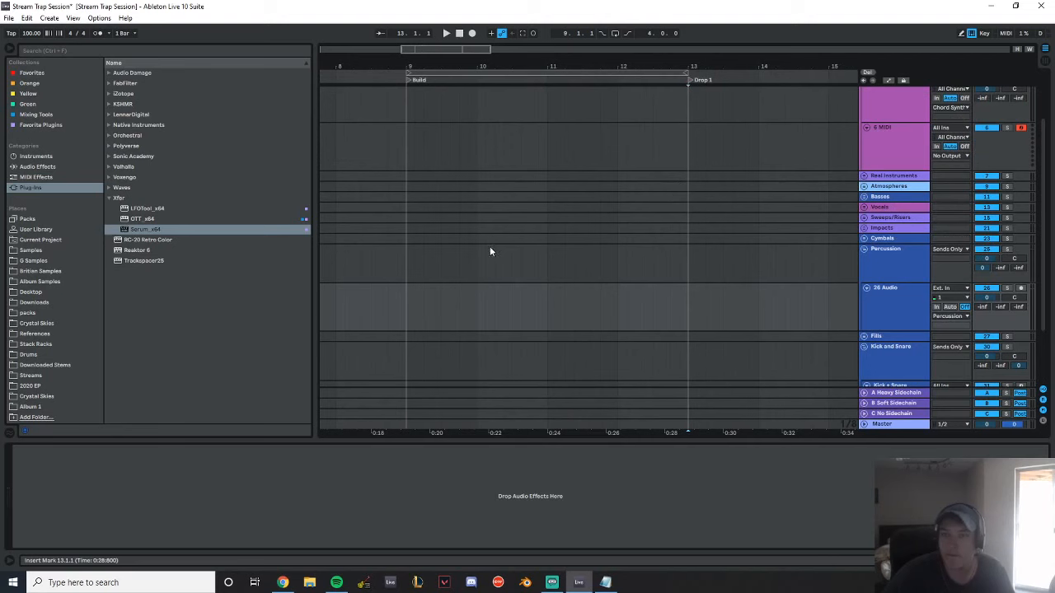
pyautogui.click(46, 271)
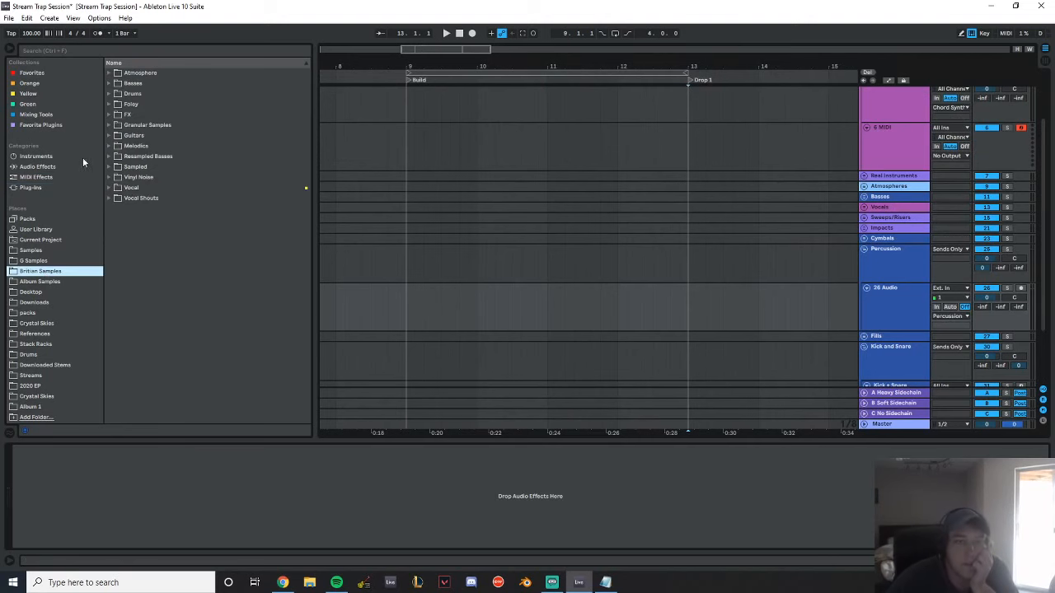
# Check the SPAN and FabFilter Pro-L 2 windows on the master track and close them
pyautogui.click(791, 424)
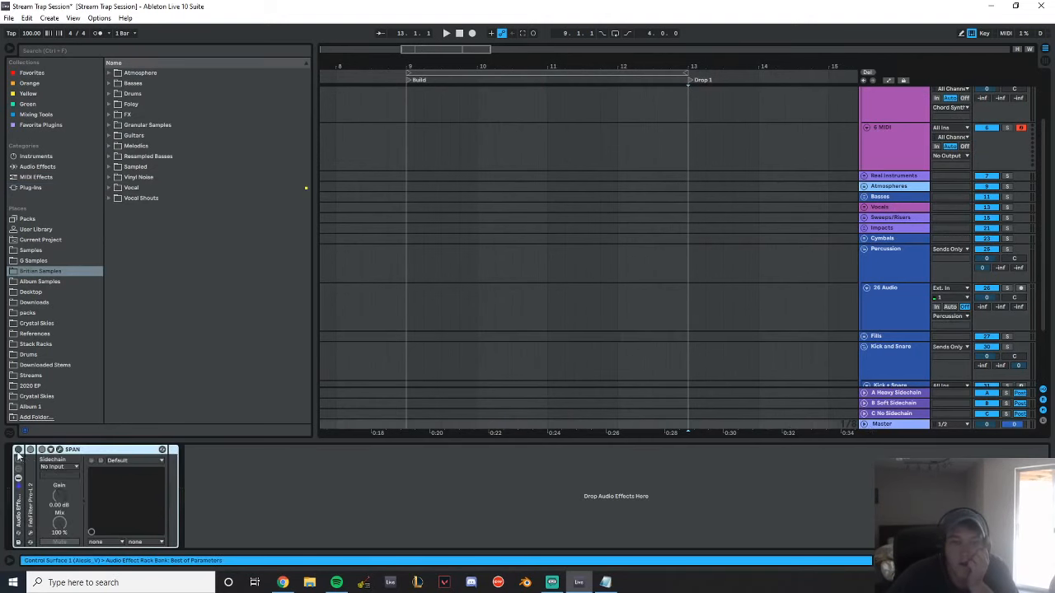
pyautogui.click(59, 450)
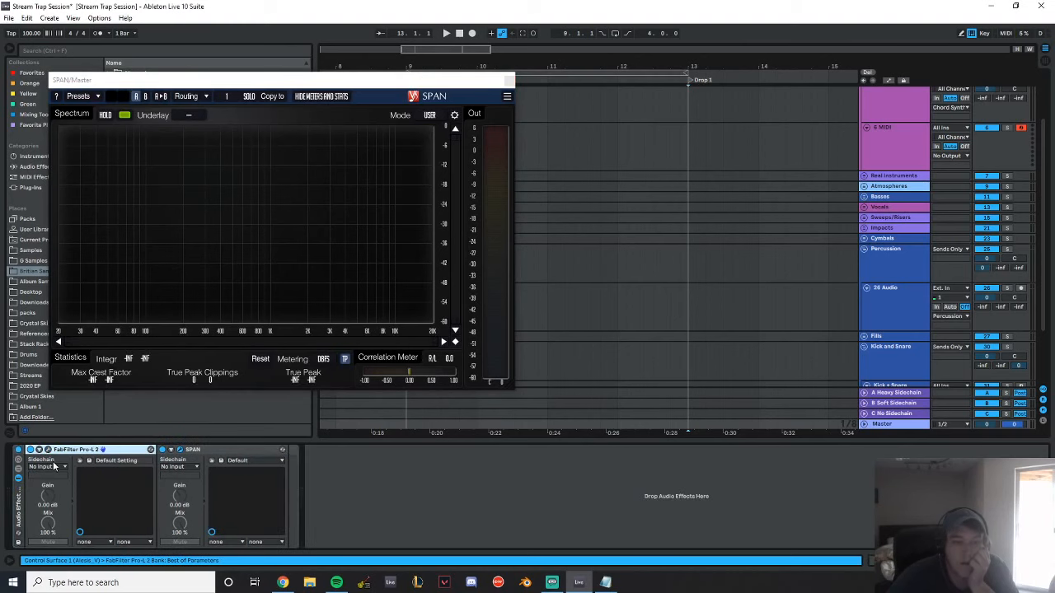
pyautogui.click(48, 450)
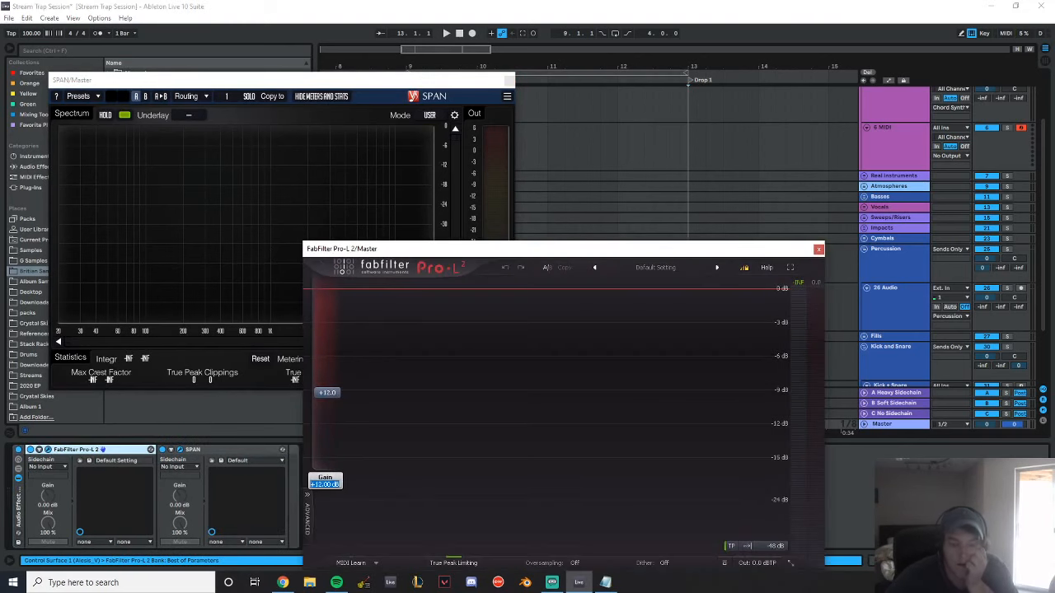
pyautogui.click(818, 249)
pyautogui.moveTo(292, 80); pyautogui.dragTo(0, 104)
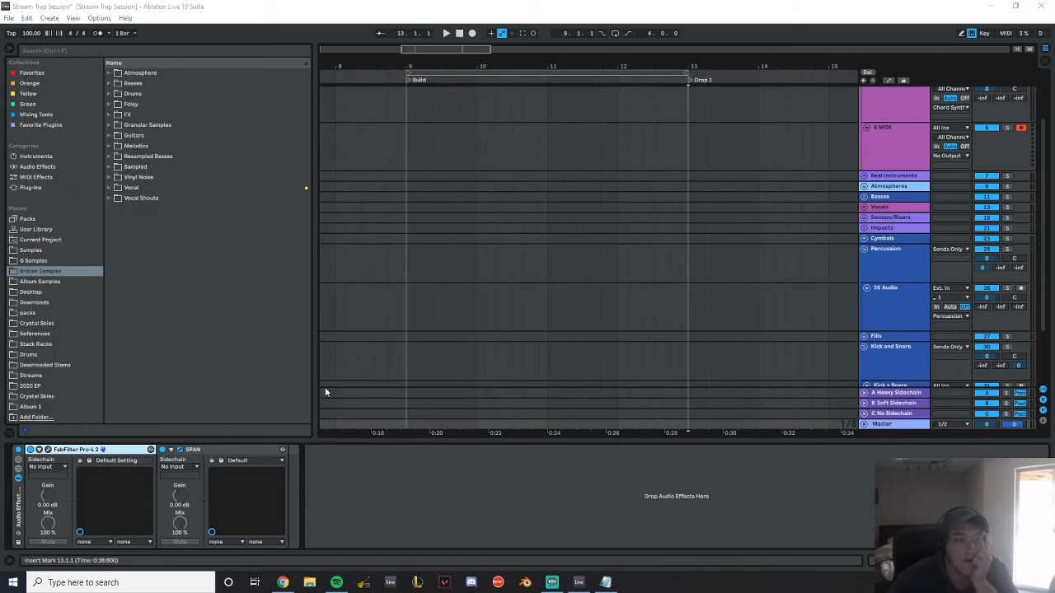
# Preview the 103 BPM rimshots loop in the Drums sample library's Percussion Loops folder and fold that folder
pyautogui.click(110, 94)
pyautogui.click(116, 177)
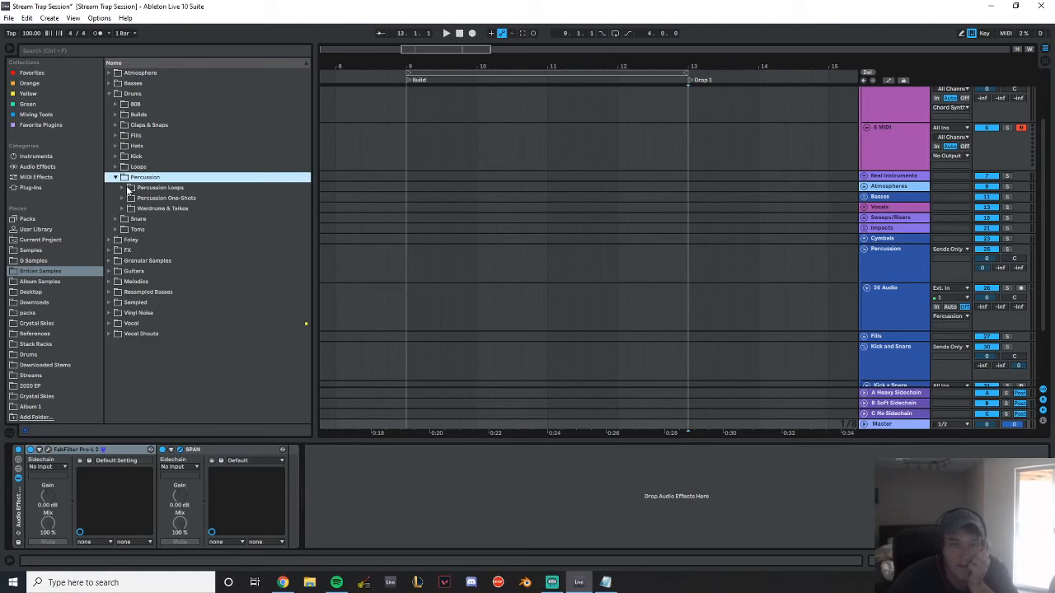
pyautogui.click(123, 188)
pyautogui.click(138, 198)
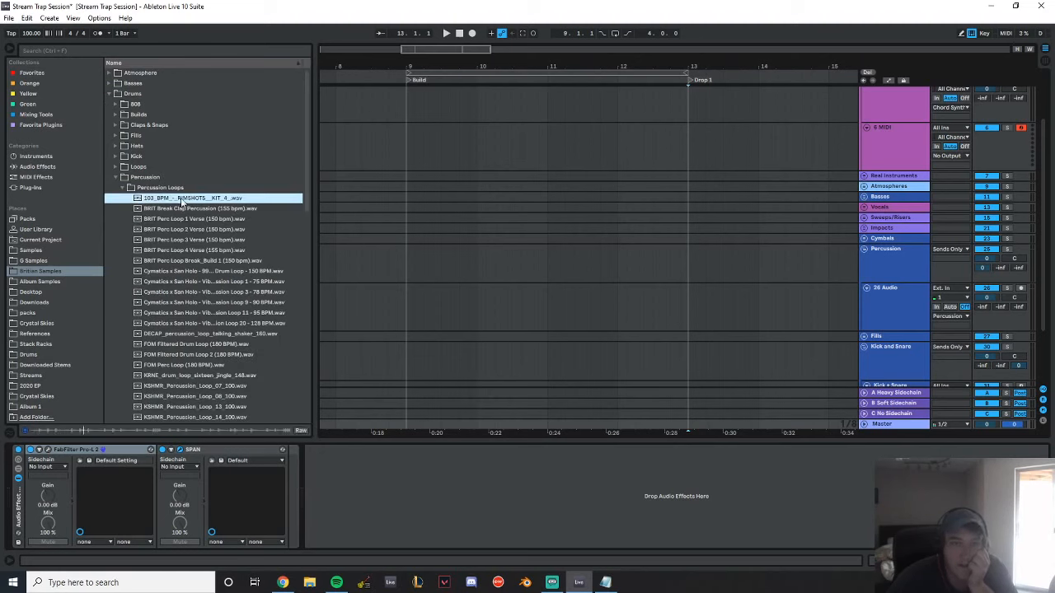
pyautogui.click(150, 188)
# Audition the loops in the Marching Snares folder, including the EKALI heroic snare and KSHMR loops 16, 05, 03, 02 and 01
pyautogui.click(114, 168)
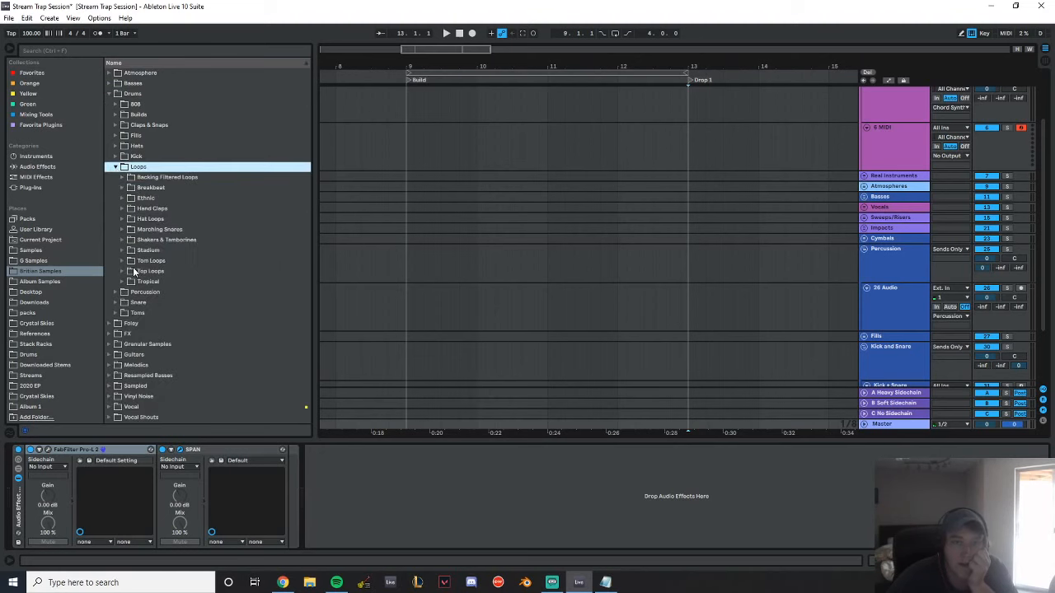
pyautogui.click(124, 229)
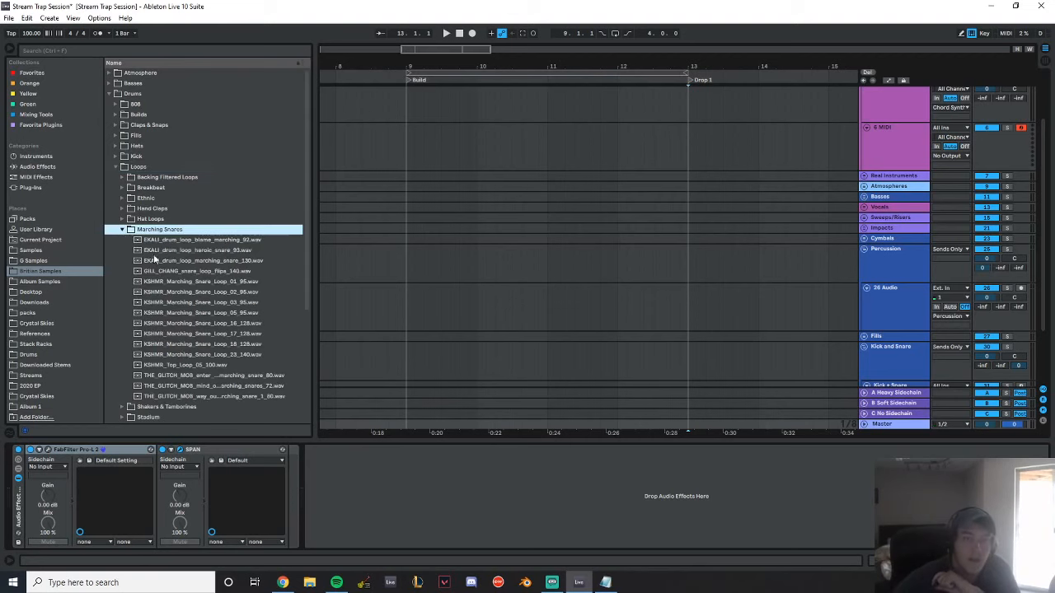
pyautogui.click(154, 251)
pyautogui.click(195, 323)
pyautogui.scroll(-3, 219, 326)
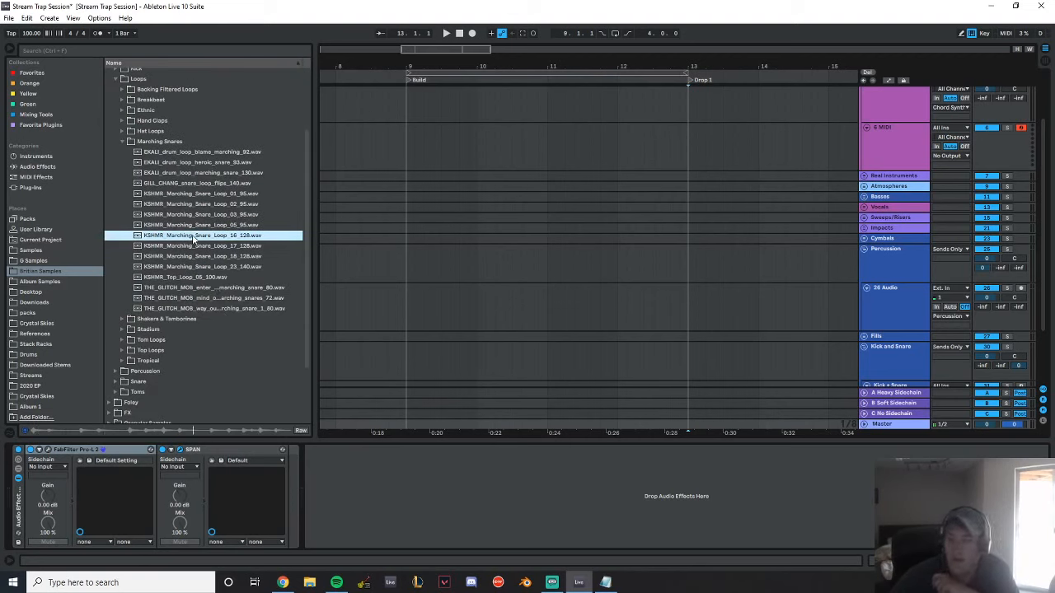
pyautogui.click(212, 225)
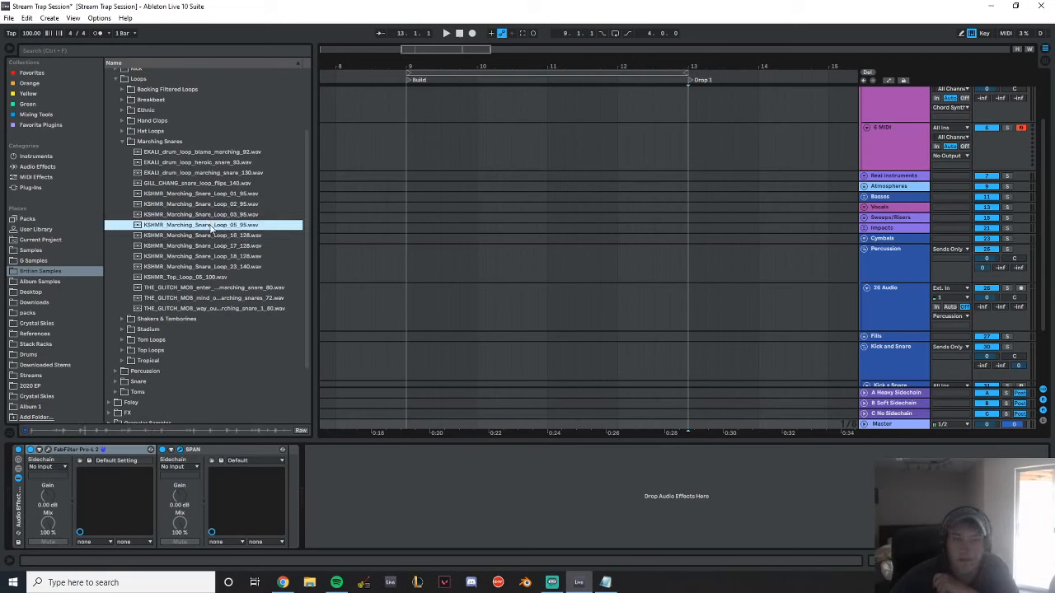
pyautogui.click(214, 215)
pyautogui.click(214, 205)
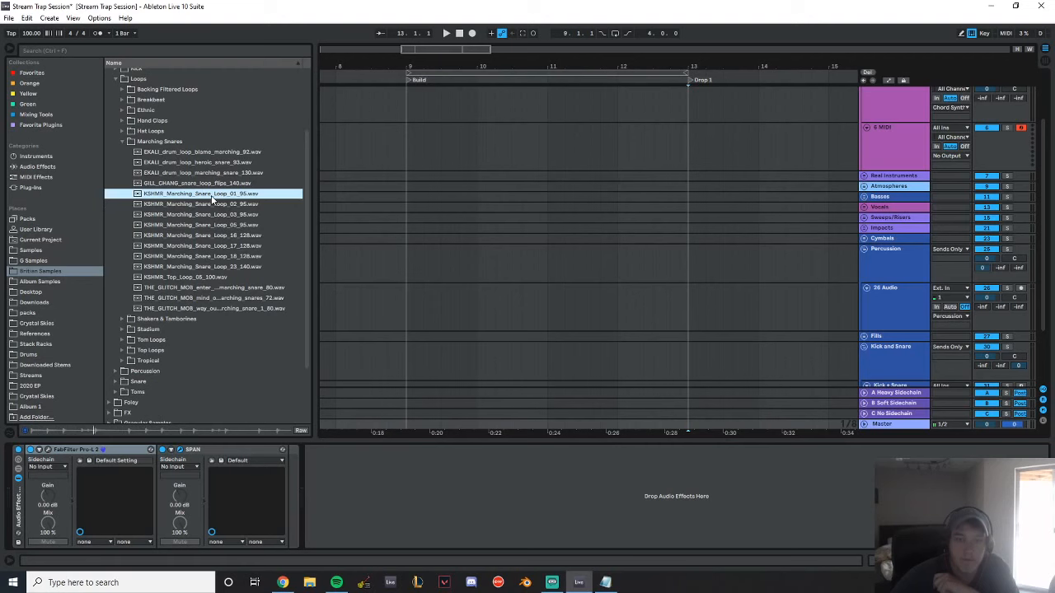
# Place KSHMR Marching Snare Loop 01 at bar 9 on the Percussion group's audio track and Loop 05 directly after it at bar 10
pyautogui.moveTo(204, 194); pyautogui.dragTo(407, 313)
pyautogui.click(207, 226)
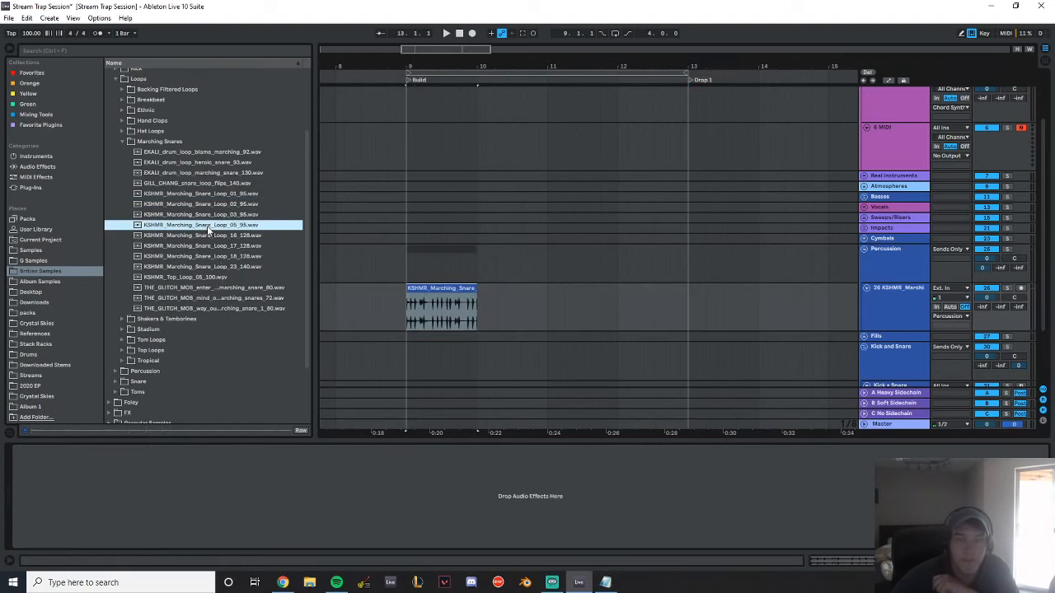
pyautogui.click(220, 249)
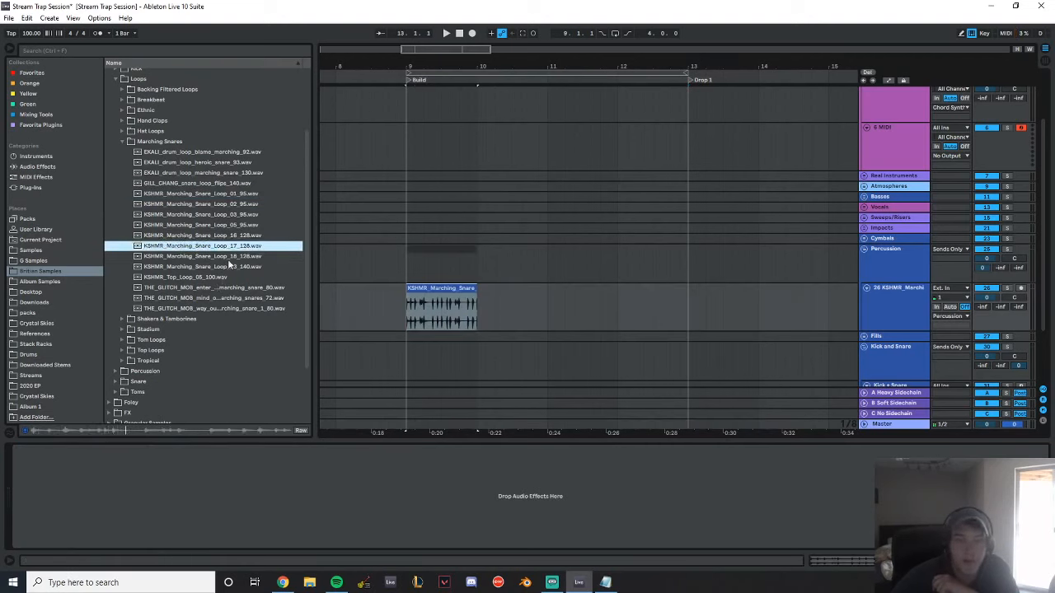
pyautogui.press('Up')
pyautogui.press('Up')
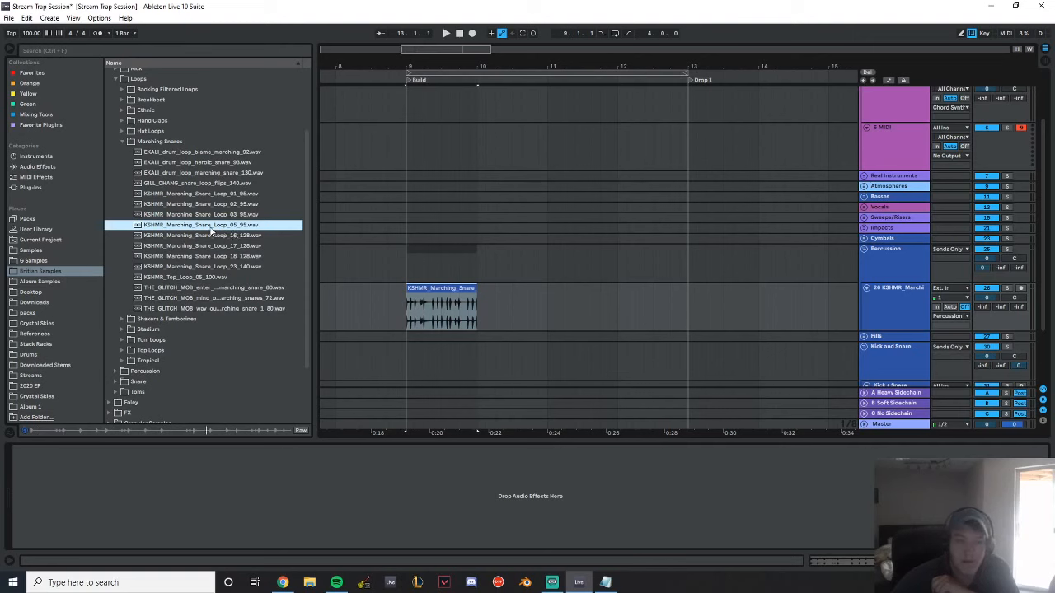
pyautogui.moveTo(212, 231); pyautogui.dragTo(480, 301)
# Add a second audio track to the Percussion group and name the two tracks Marching Snare 1 and Marching Snare 2
pyautogui.scroll(-2, 631, 299)
pyautogui.scroll(2, 639, 262)
pyautogui.click(901, 325)
pyautogui.hotkey('ctrl', 't')
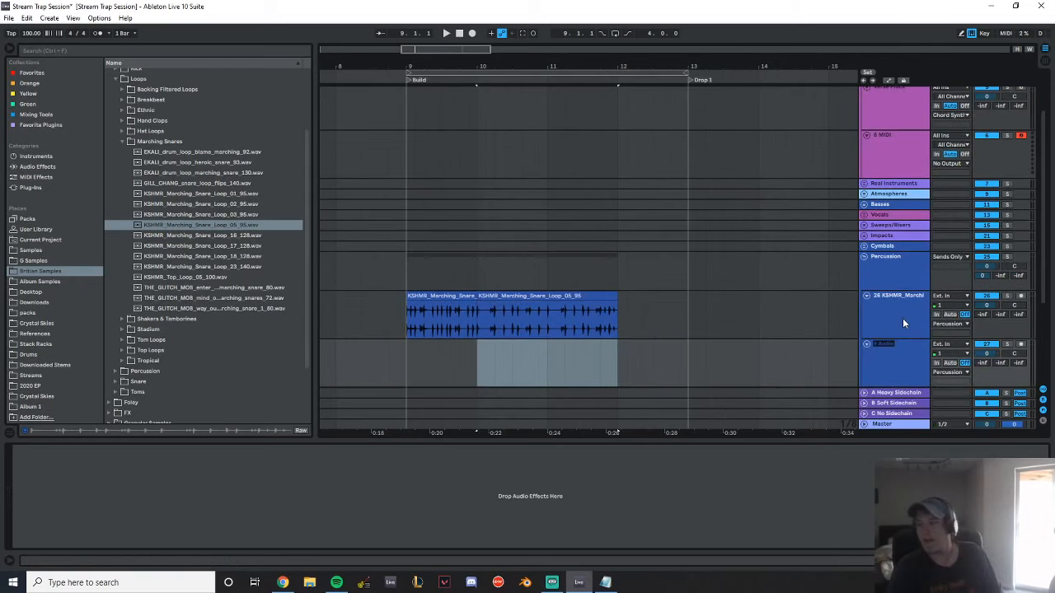
pyautogui.click(902, 318)
pyautogui.hotkey('ctrl', 'r')
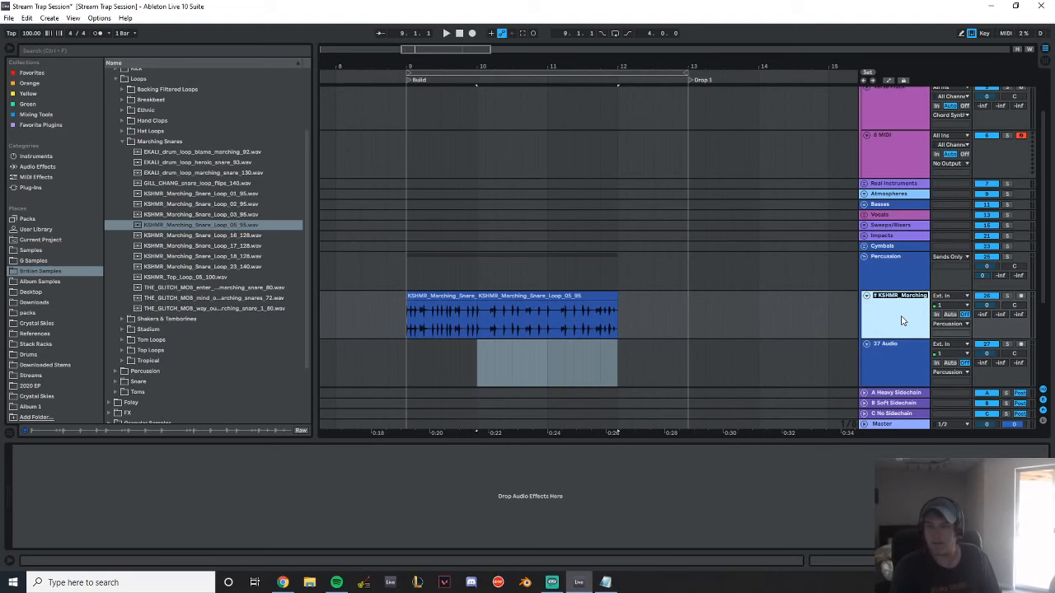
pyautogui.write('Mart')
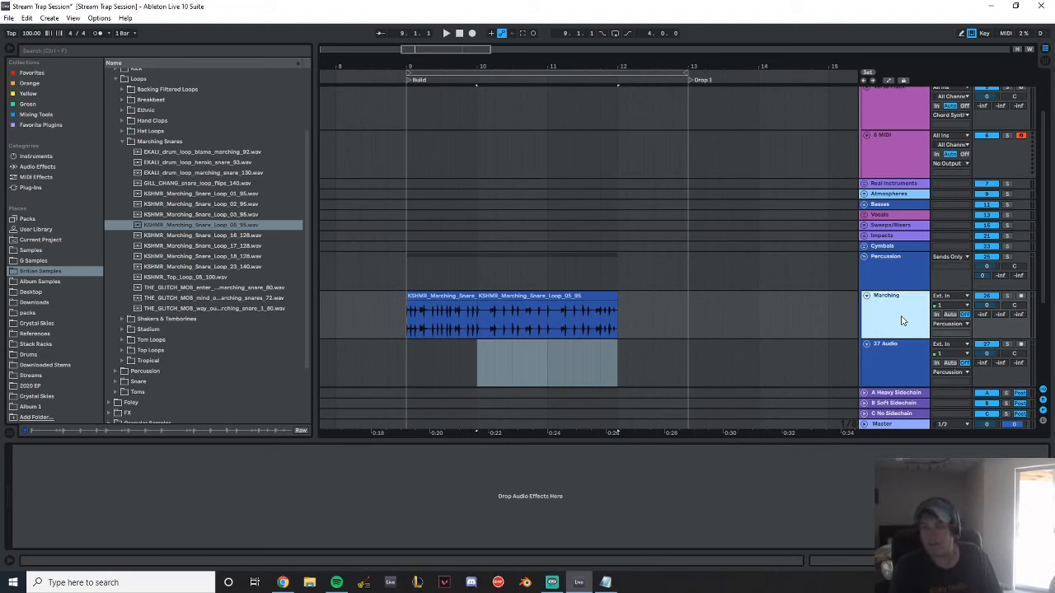
pyautogui.press('Tab')
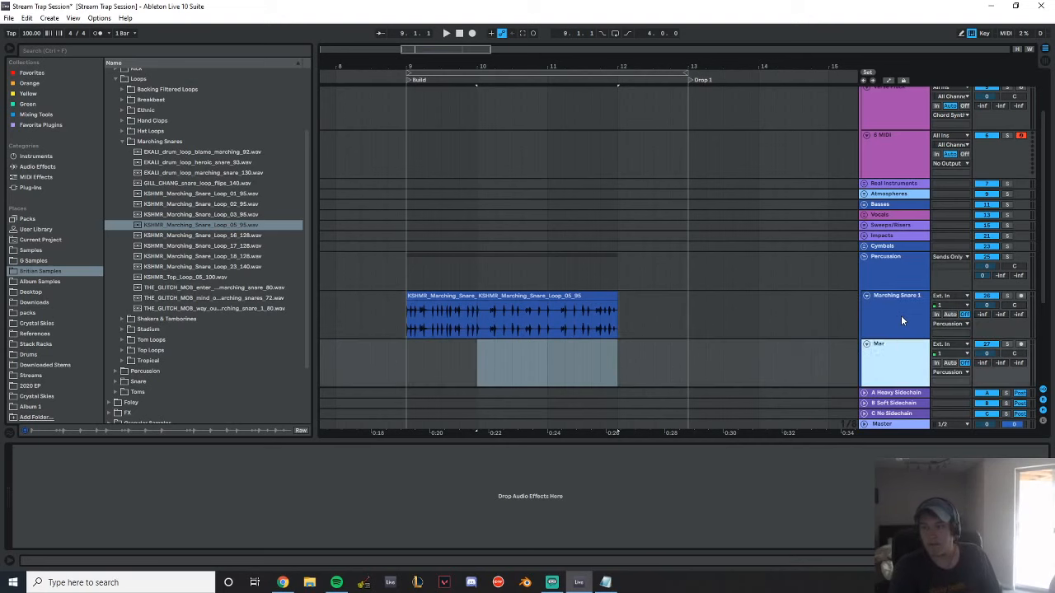
pyautogui.write('Marching Snare 2')
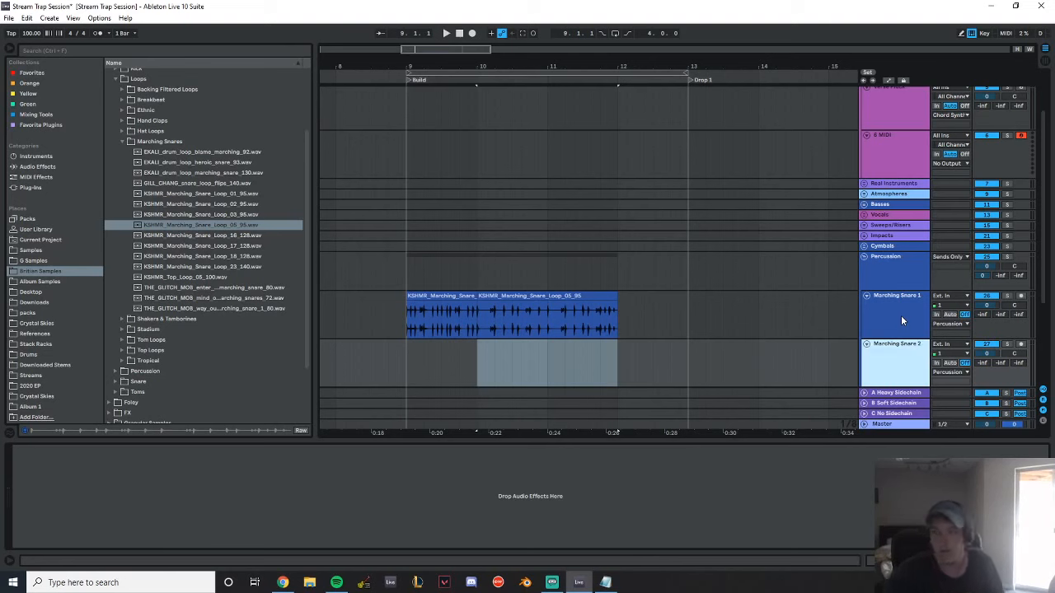
# Move the Loop 05 clip to bar 9 on Marching Snare 2 and set its warp mode to Re-Pitch
pyautogui.moveTo(531, 295); pyautogui.dragTo(458, 360)
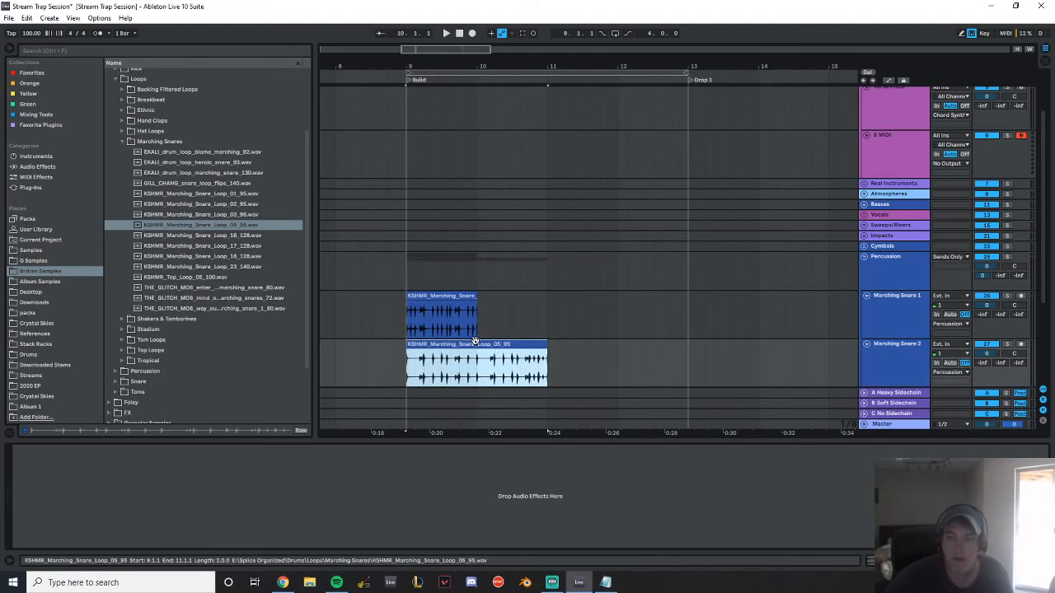
pyautogui.doubleClick(459, 362)
pyautogui.click(120, 510)
pyautogui.click(120, 544)
# Duplicate the clips on both marching snare tracks to fill the build from bar 9 to bar 13 during playback
pyautogui.press('space')
pyautogui.click(445, 311)
pyautogui.hotkey('ctrl', 'd')
pyautogui.hotkey('ctrl', 'd')
pyautogui.hotkey('ctrl', 'd')
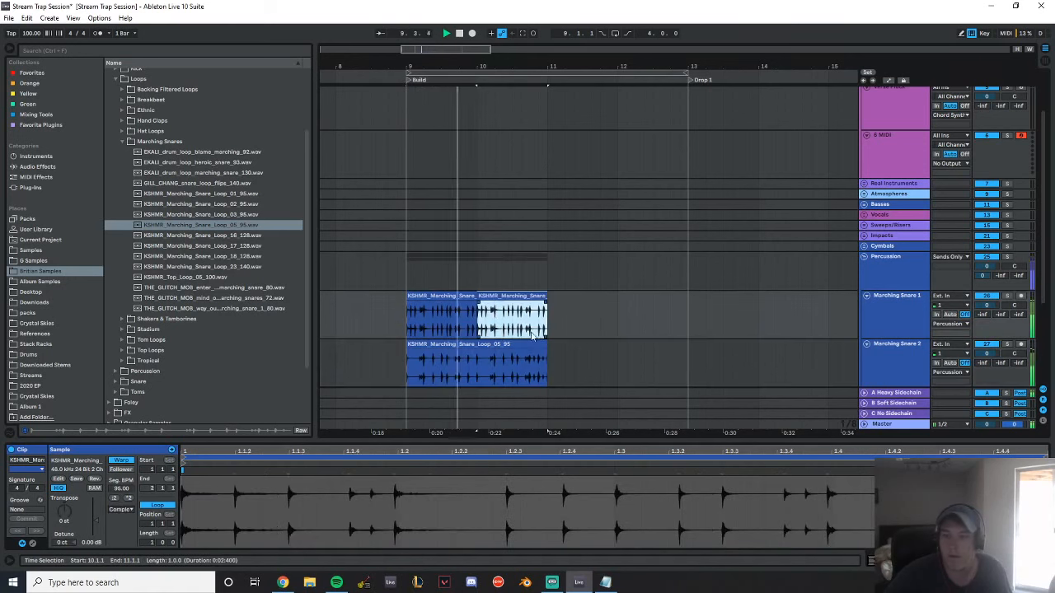
pyautogui.click(536, 346)
pyautogui.hotkey('ctrl', 'd')
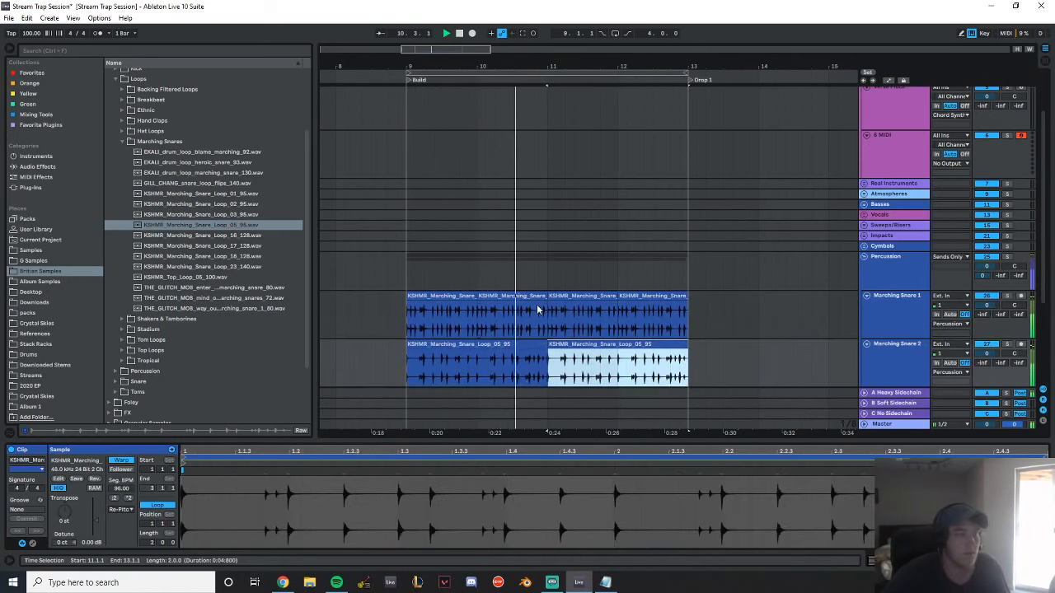
pyautogui.scroll(-2, 824, 330)
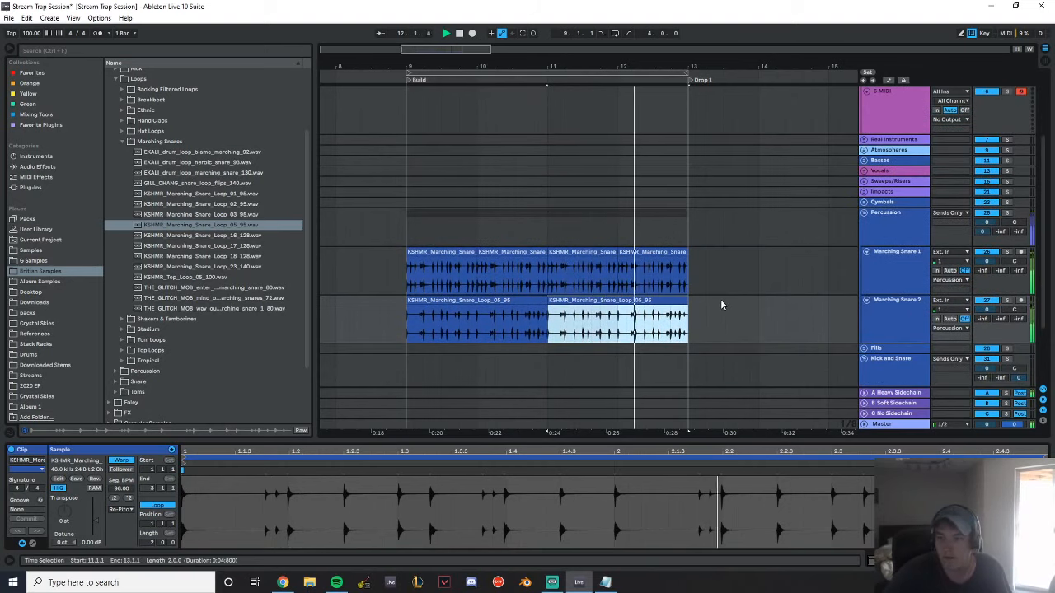
# Cut the last beat before Drop 1 from Marching Snare 1 and consolidate the two Loop 05 clips on Marching Snare 2
pyautogui.moveTo(687, 268); pyautogui.dragTo(687, 300)
pyautogui.press('space')
pyautogui.keyDown('shift'); pyautogui.click(442, 301); pyautogui.keyUp('shift')
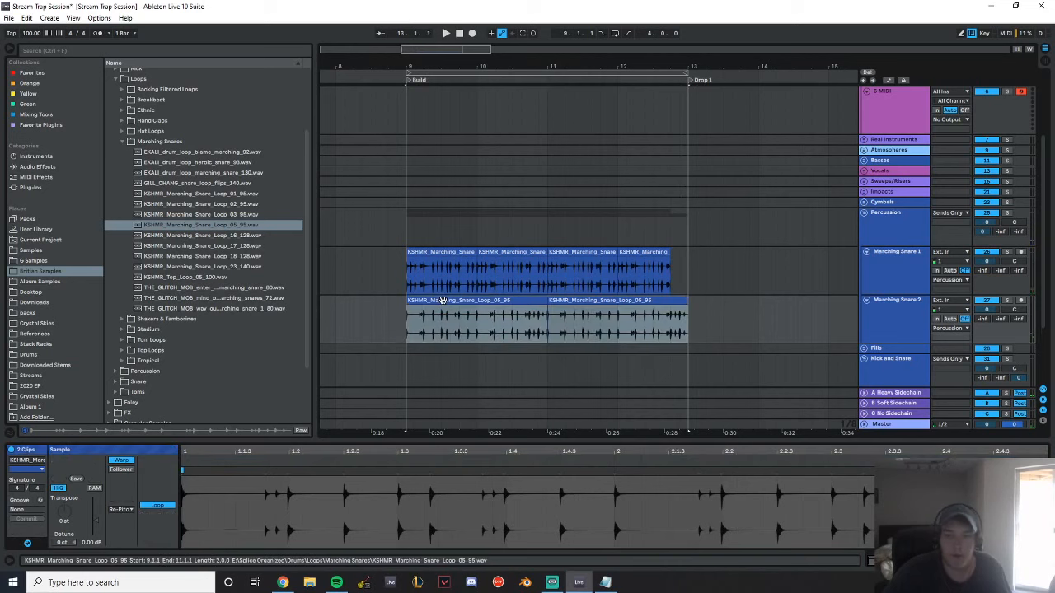
pyautogui.hotkey('ctrl', 'j')
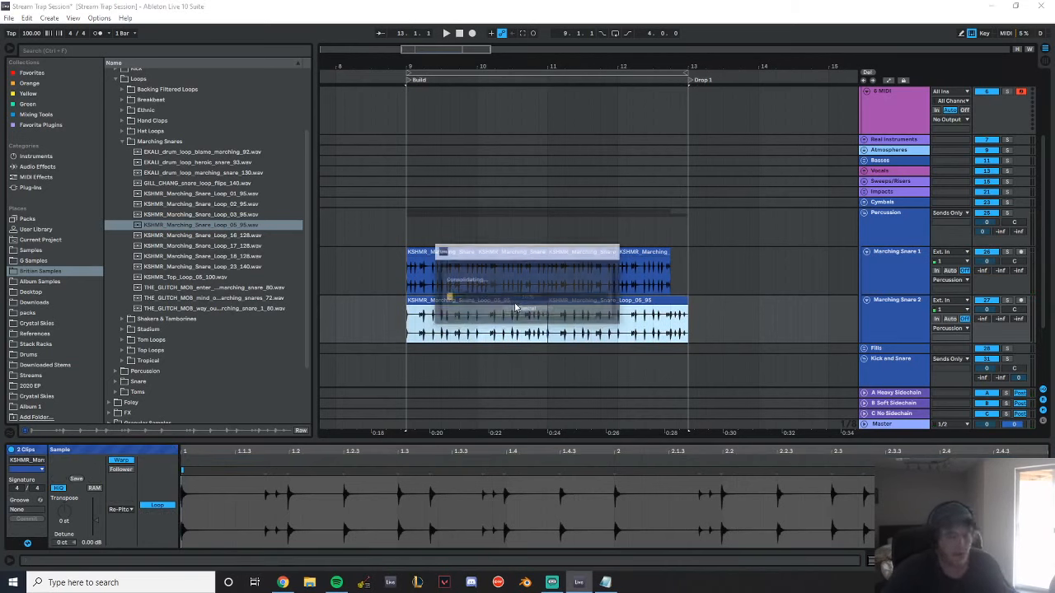
# Set the consolidated Loop 05 clip to Beats warping with a transient envelope of 60 and lower its gain to -4.50 dB
pyautogui.click(127, 508)
pyautogui.click(123, 509)
pyautogui.press('space')
pyautogui.moveTo(132, 535); pyautogui.dragTo(95, 547)
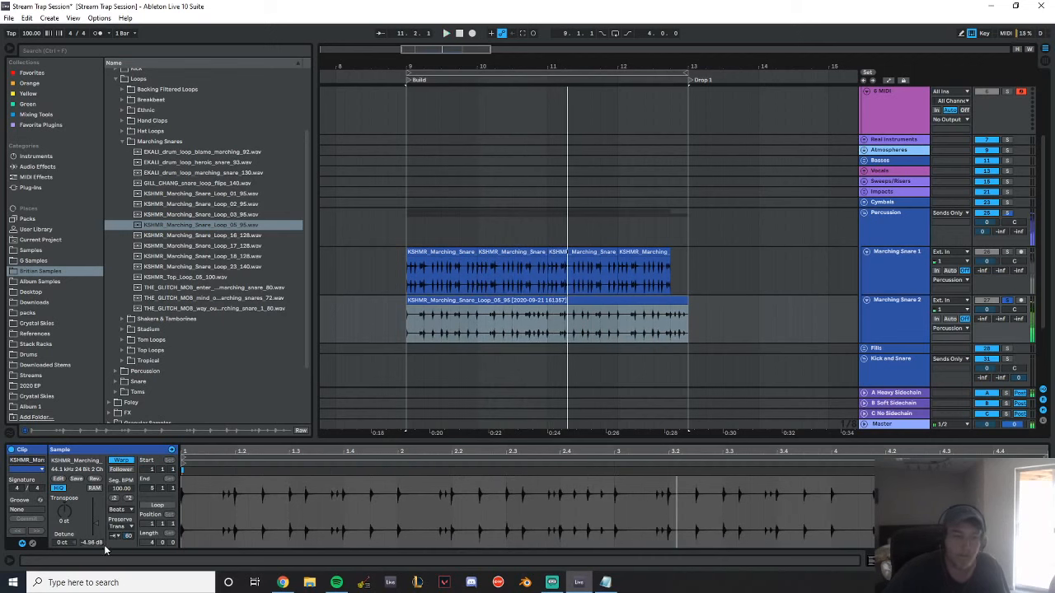
pyautogui.press('space')
pyautogui.press('space')
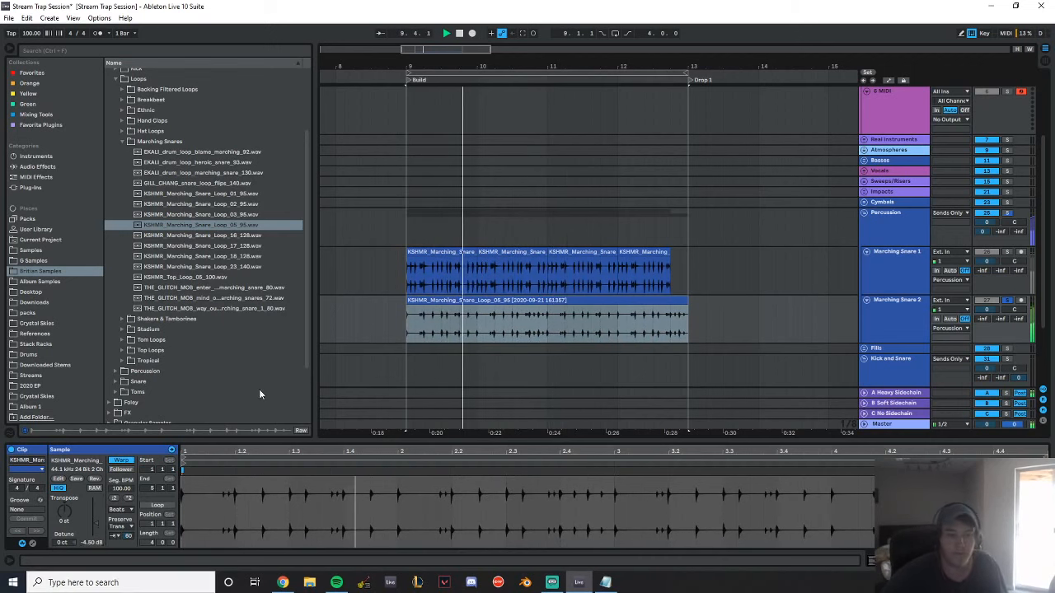
# Consolidate Marching Snare 1 from bar 9 to bar 13, and pan Marching Snare 1 to 24L and Marching Snare 2 to 24R
pyautogui.moveTo(686, 262); pyautogui.dragTo(406, 280)
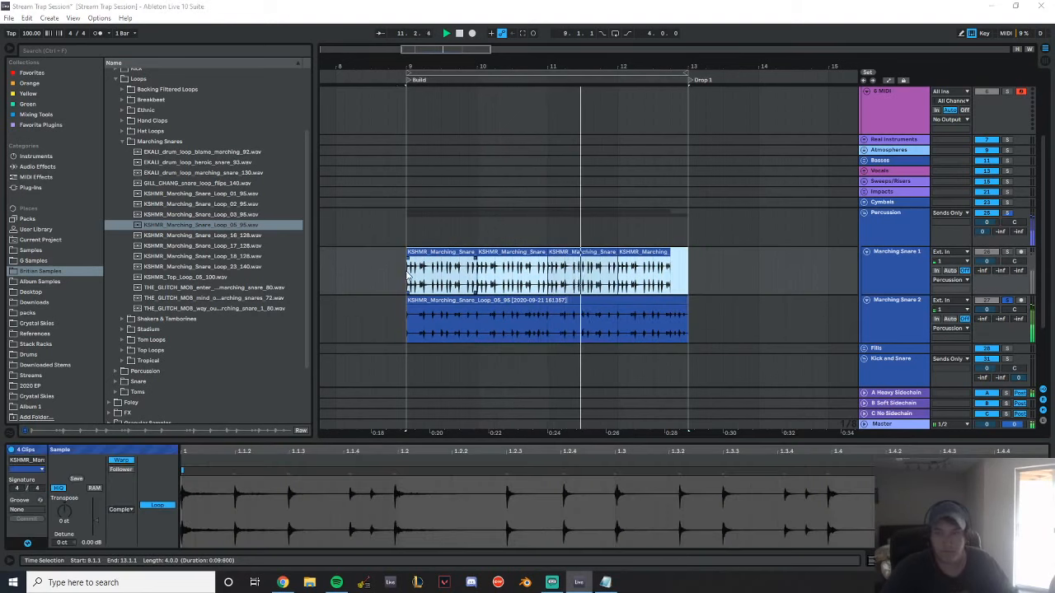
pyautogui.hotkey('ctrl', 'j')
pyautogui.click(497, 308)
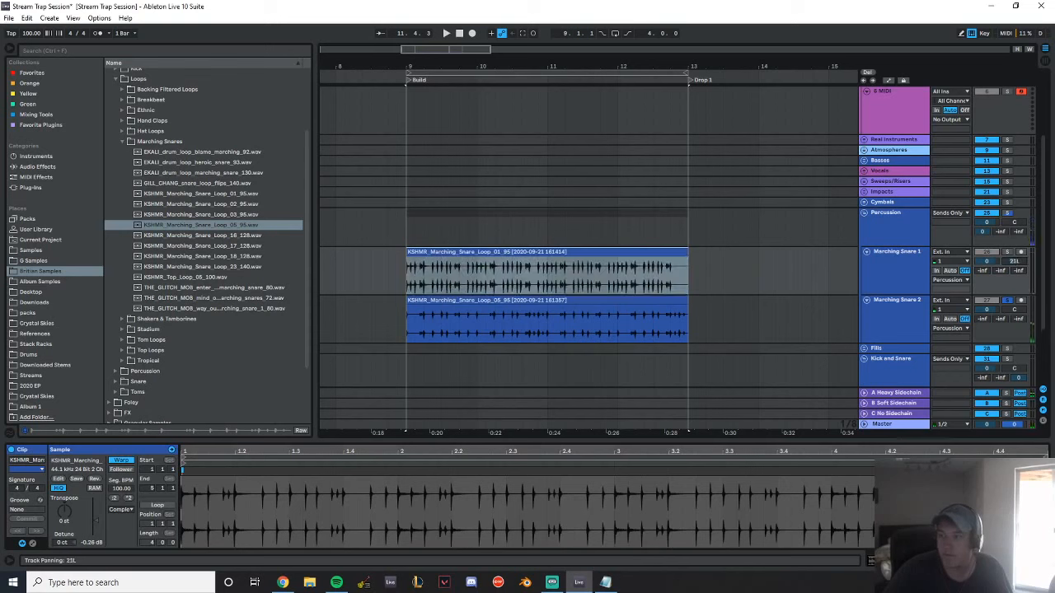
pyautogui.moveTo(1014, 310); pyautogui.dragTo(1014, 298)
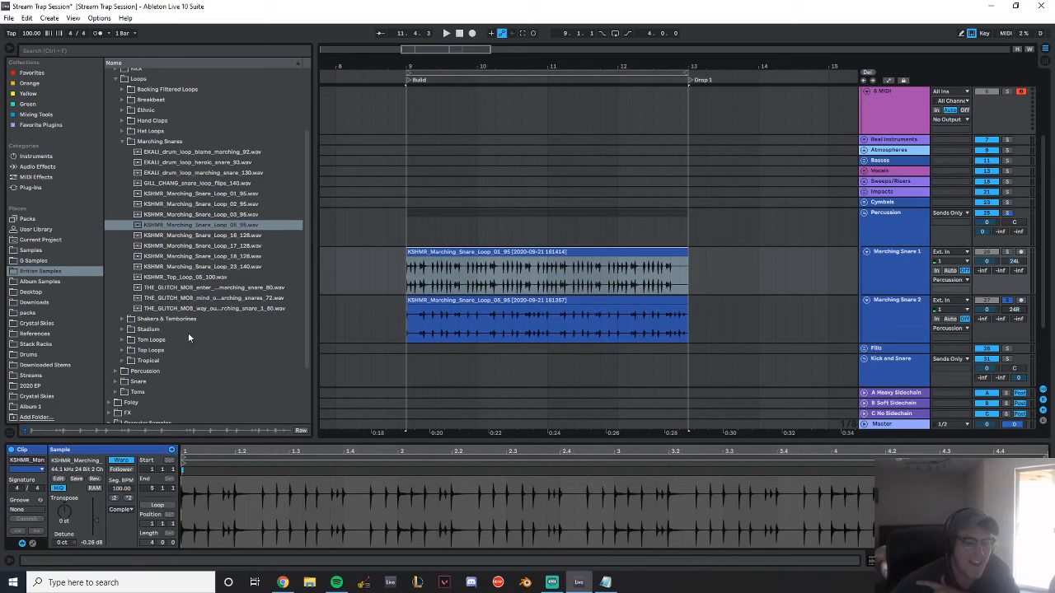
# Set the Marching Snare 1 clip to Beats warping with transient looping off and envelope 60, and unsolo the marching snares
pyautogui.hotkey('alt', 'Tab')
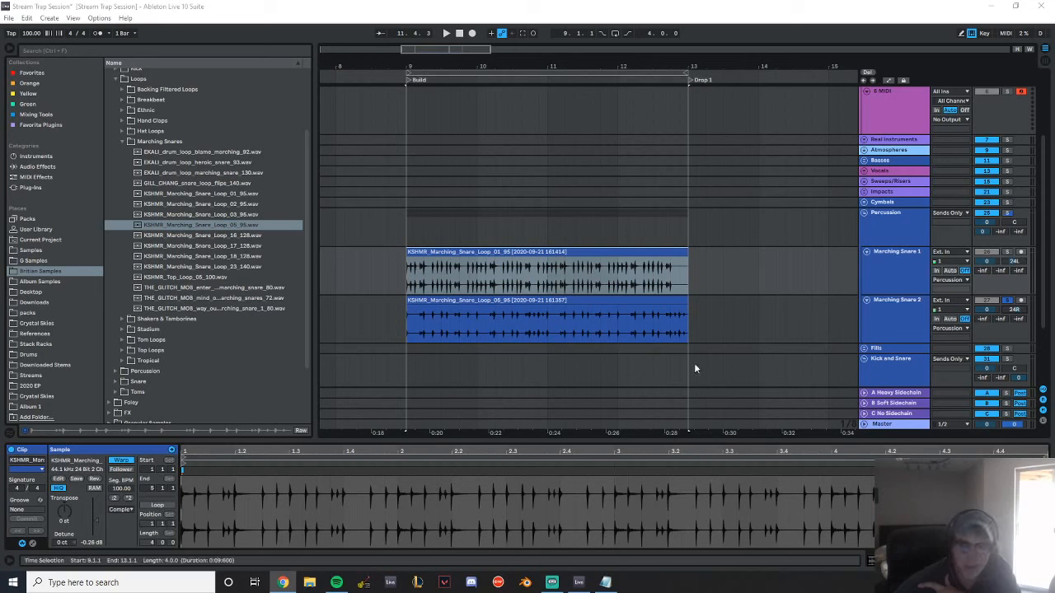
pyautogui.click(612, 253)
pyautogui.click(122, 509)
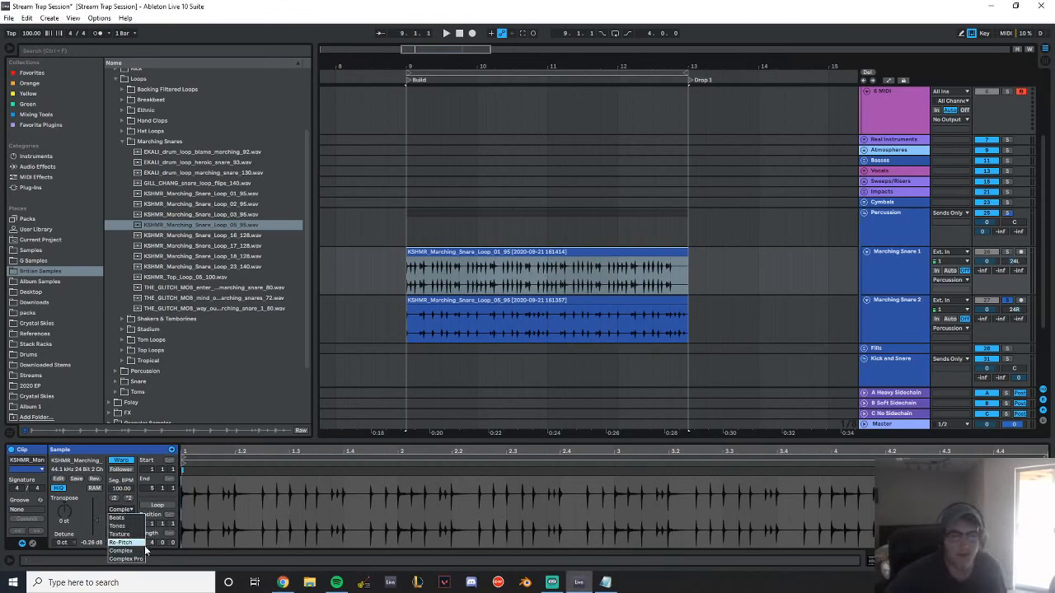
pyautogui.click(135, 519)
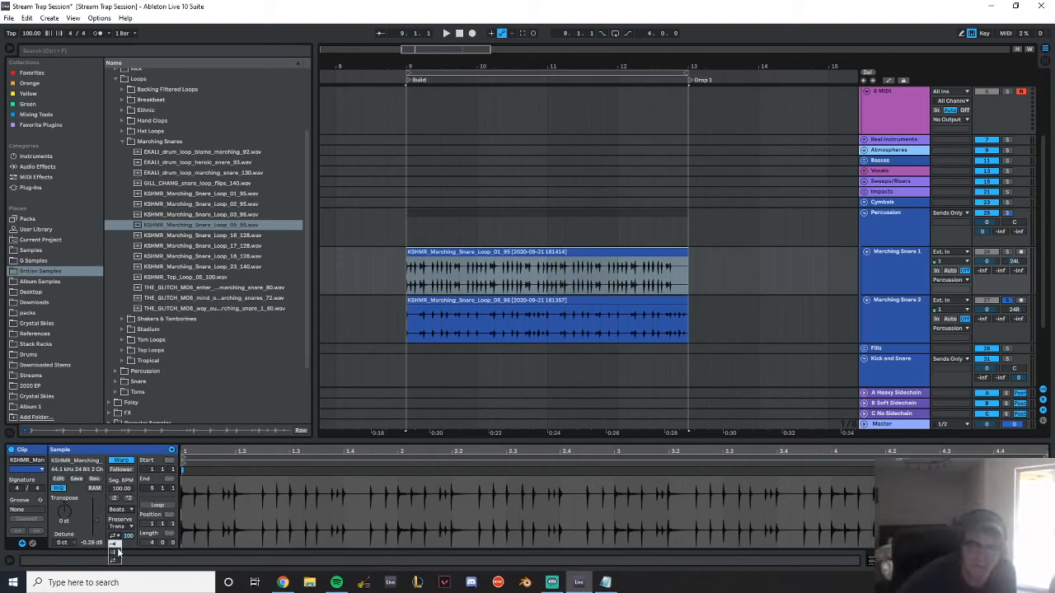
pyautogui.press('space')
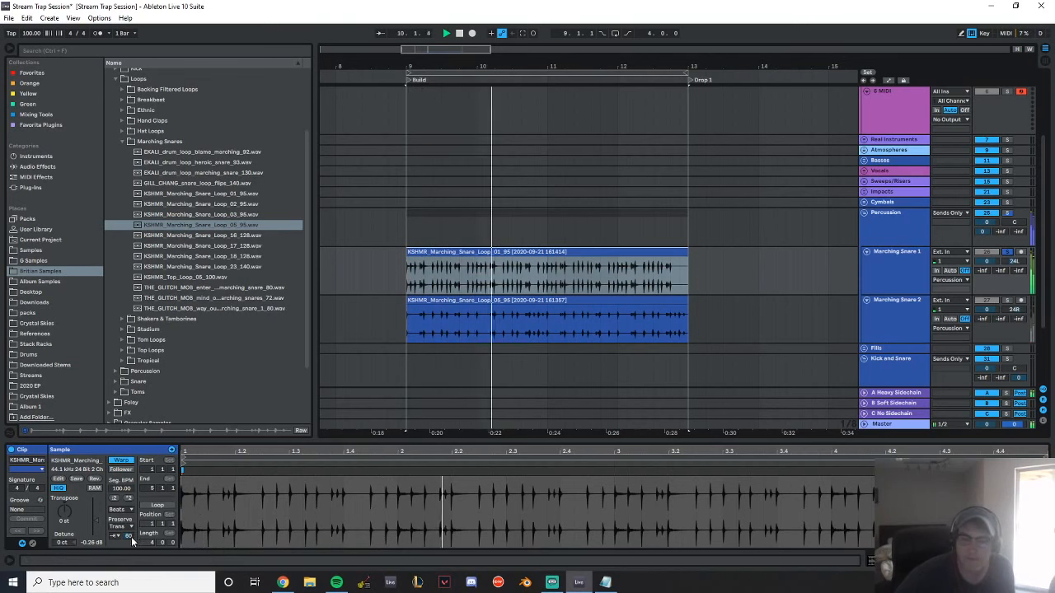
pyautogui.click(1010, 253)
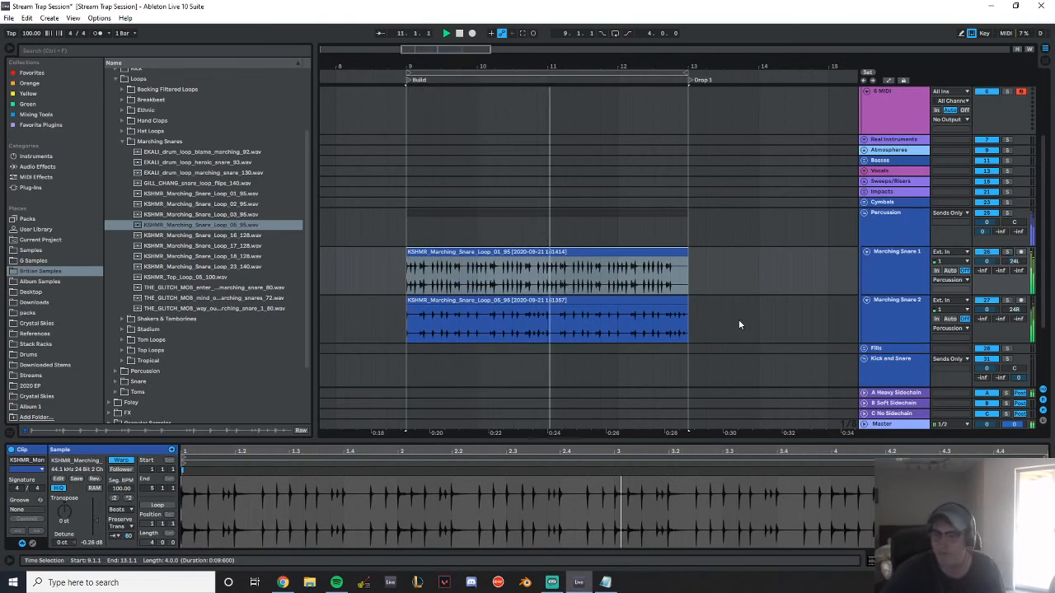
# Lower the Marching Snare 1 track volume to -3.0 dB and play the build to check the snare balance
pyautogui.moveTo(980, 262); pyautogui.dragTo(981, 279)
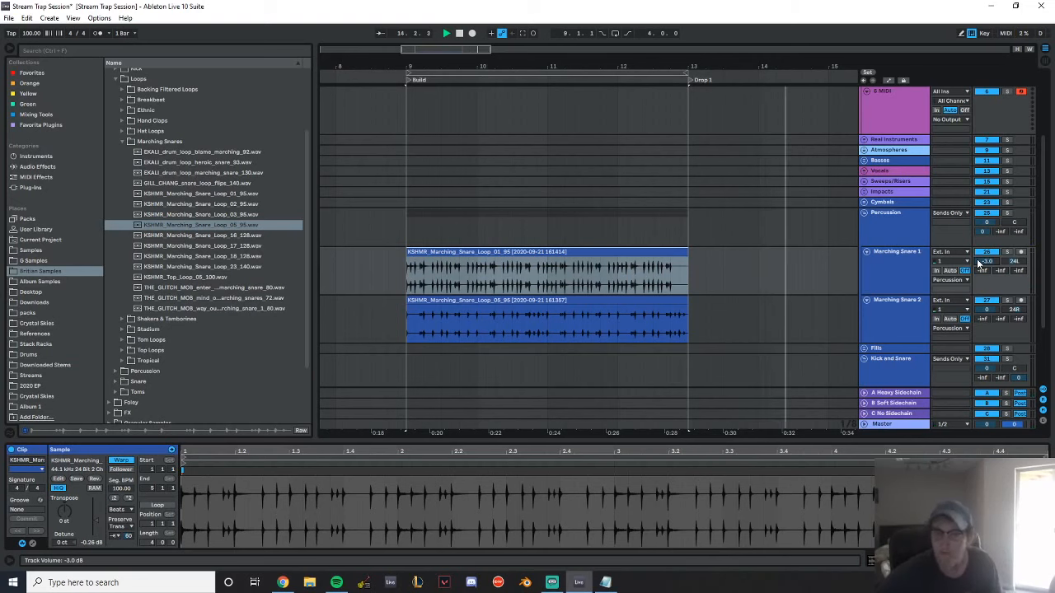
pyautogui.press('space')
pyautogui.press('space')
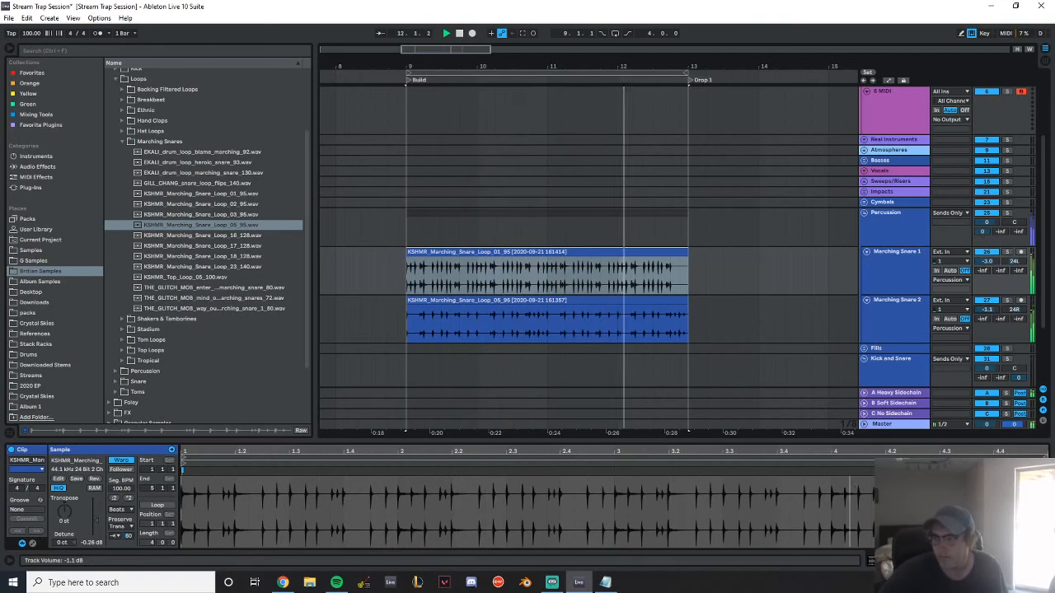
pyautogui.scroll(-2, 897, 295)
pyautogui.press('space')
# Unfold the Fills group and insert a MIDI track named Build 1 below the existing Build 1 audio track
pyautogui.click(864, 283)
pyautogui.scroll(-1, 893, 292)
pyautogui.click(896, 294)
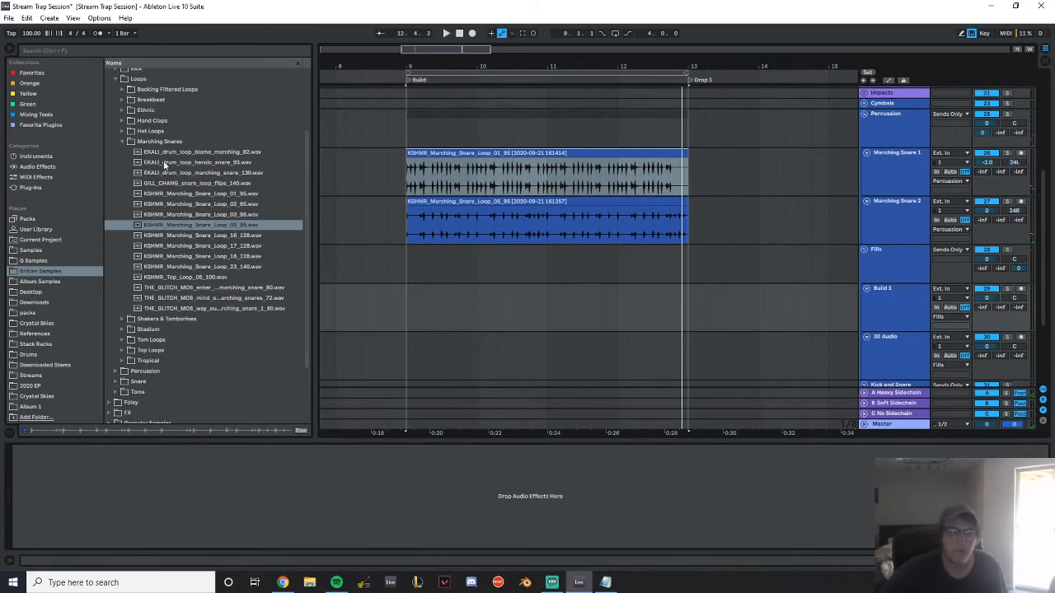
pyautogui.scroll(3, 157, 149)
pyautogui.scroll(2, 676, 280)
pyautogui.scroll(-3, 908, 291)
pyautogui.click(907, 280)
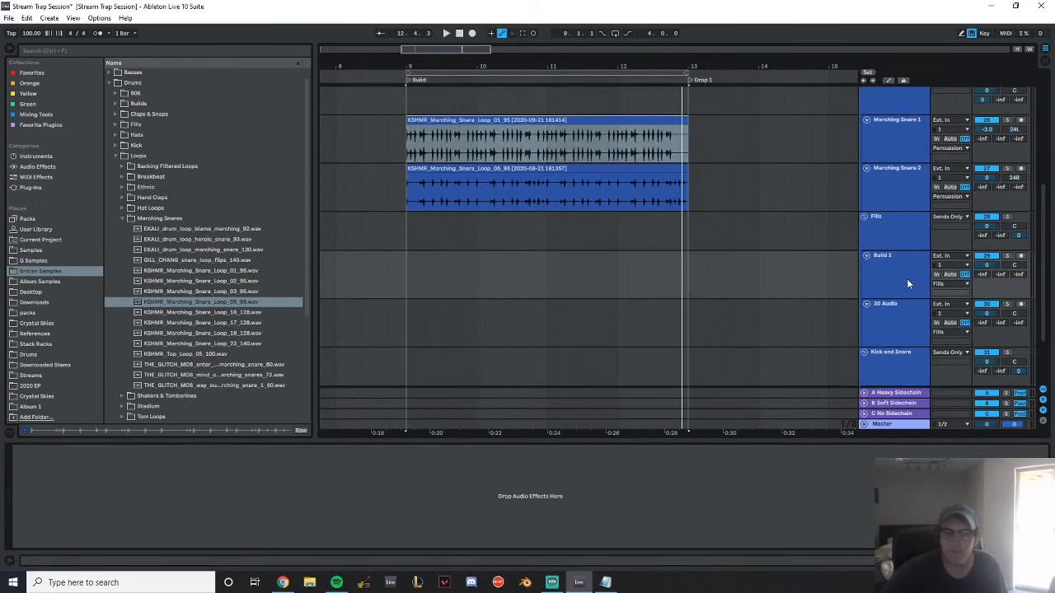
pyautogui.hotkey('ctrl', 'shift', 't')
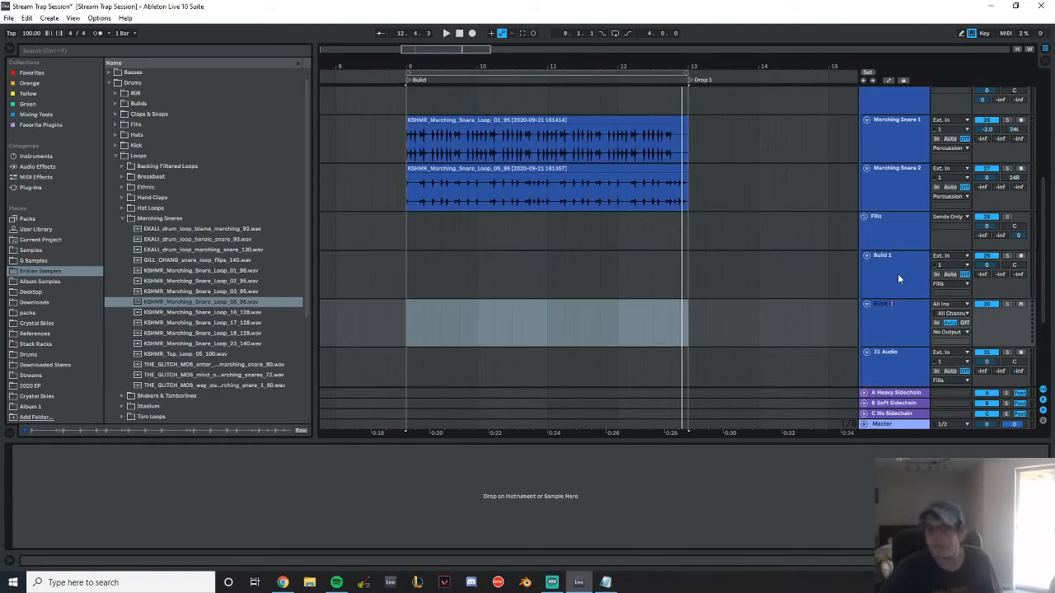
# Delete the old Build 1 audio track and the unused 30 Audio track from the Fills group
pyautogui.click(896, 274)
pyautogui.press('Delete')
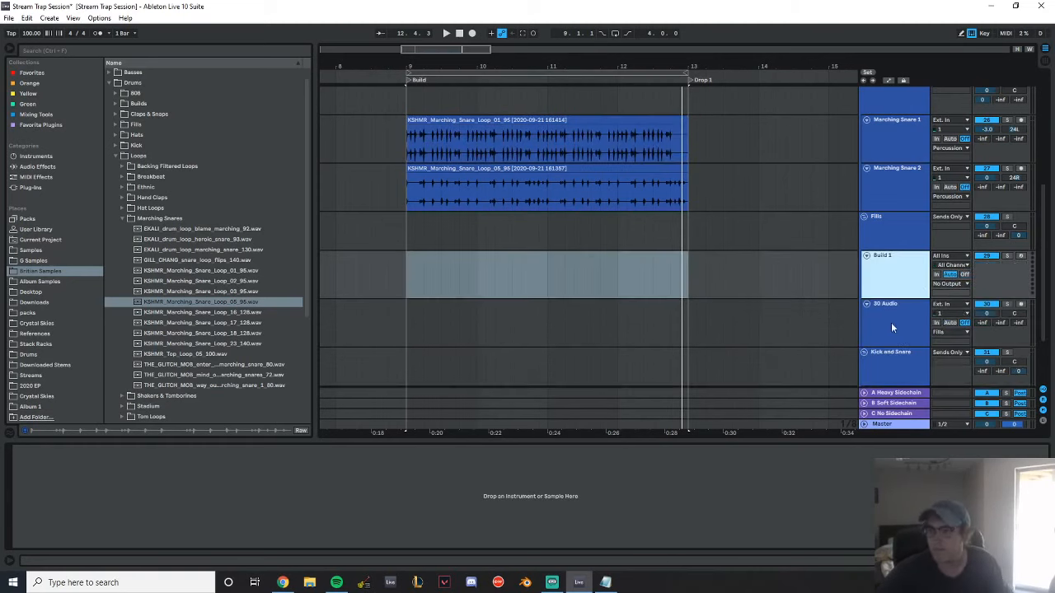
pyautogui.click(891, 324)
pyautogui.press('Delete')
# Load Simpler onto the Build 1 MIDI track and open the Snare folder under Drums in Britian Samples
pyautogui.click(41, 156)
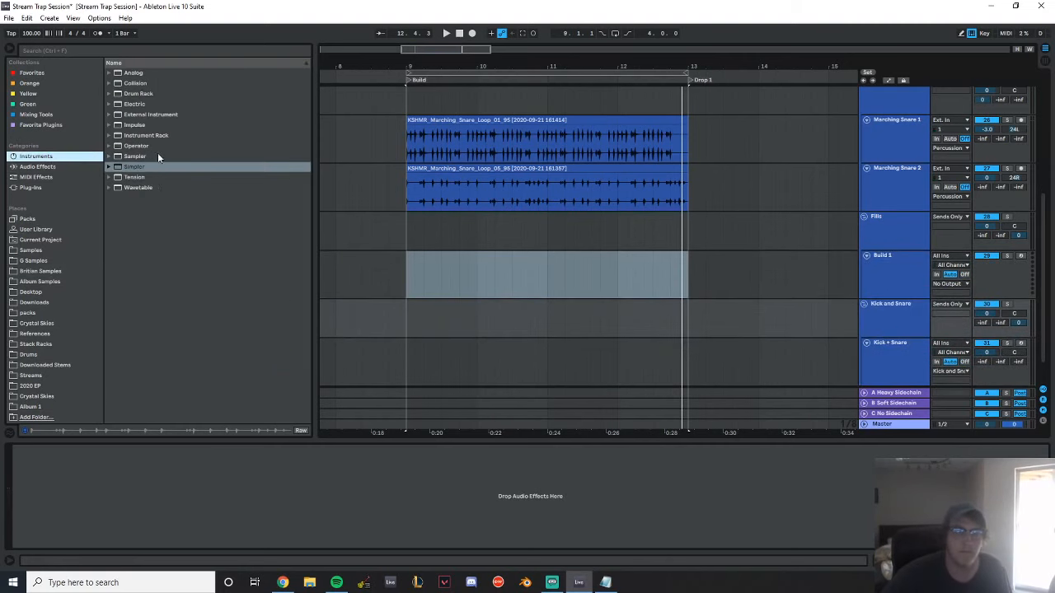
pyautogui.click(135, 168)
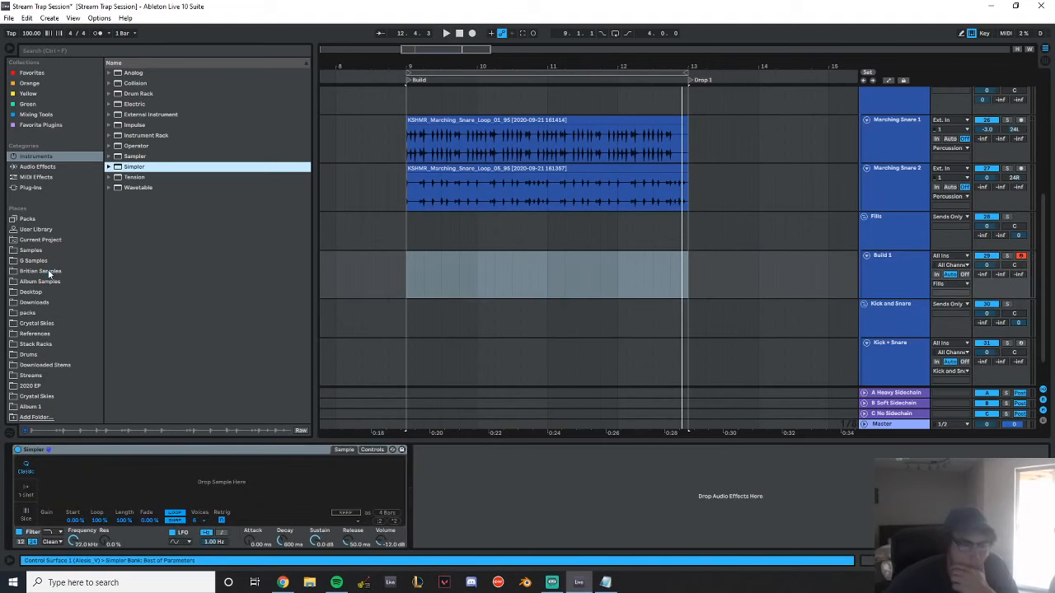
pyautogui.click(46, 271)
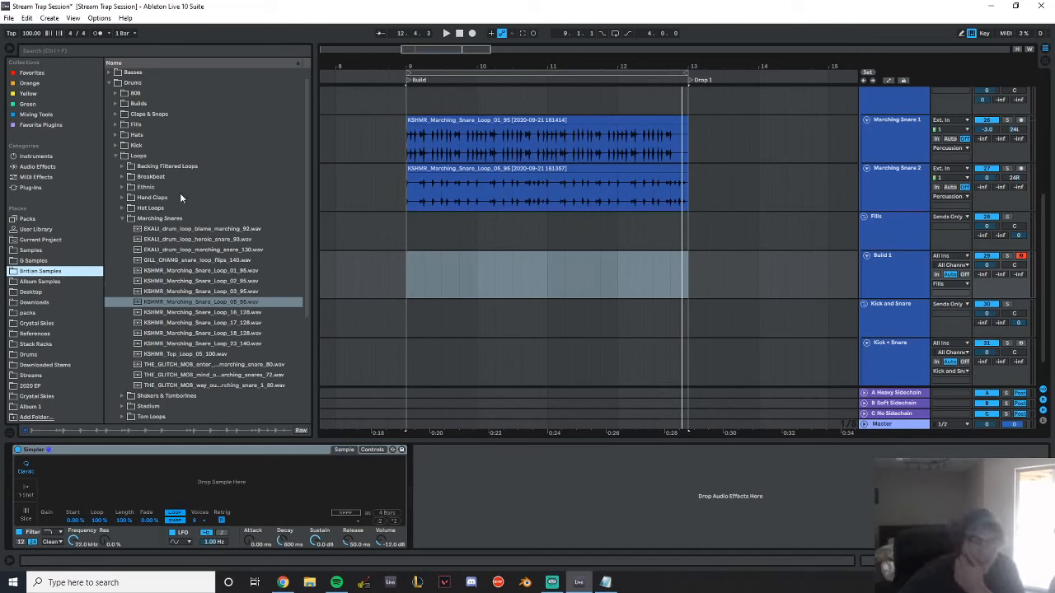
pyautogui.click(115, 155)
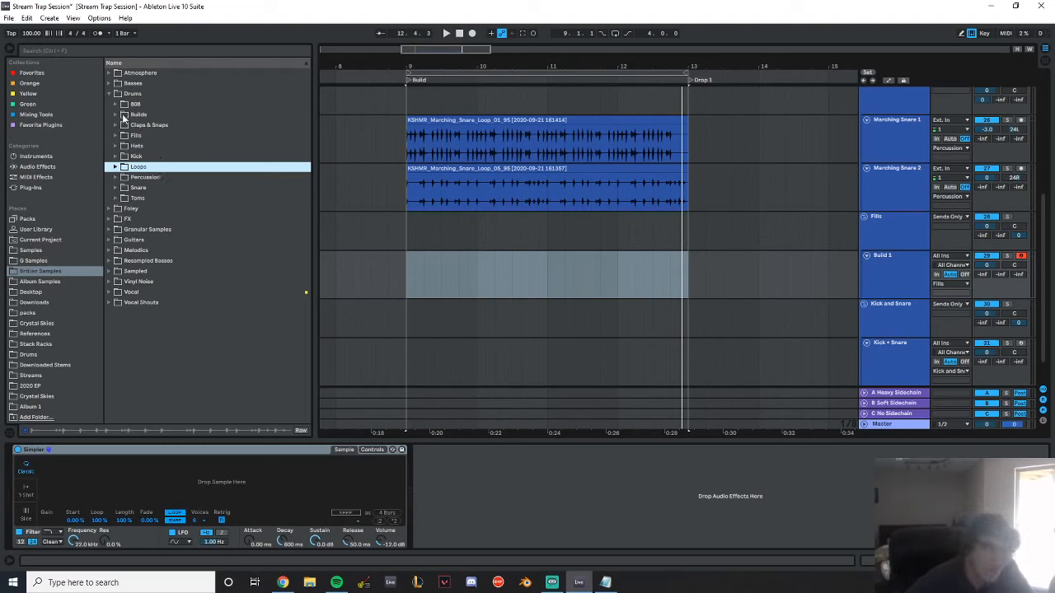
pyautogui.click(116, 188)
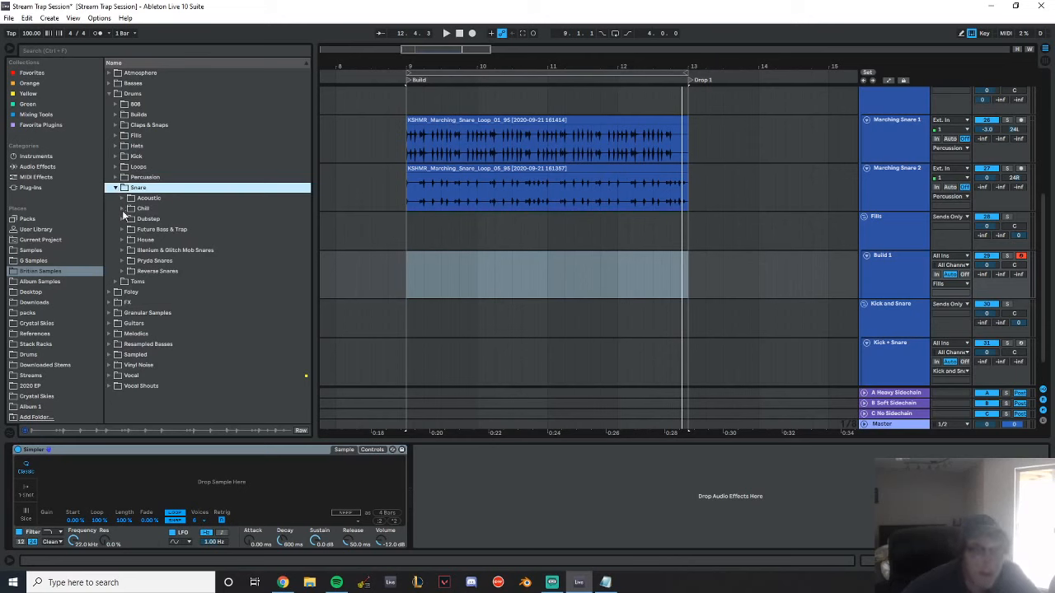
# Audition the one-shot snares in the Future Bass & Trap folder, from the DECAP rimshots through the RKU_PG samples
pyautogui.click(120, 230)
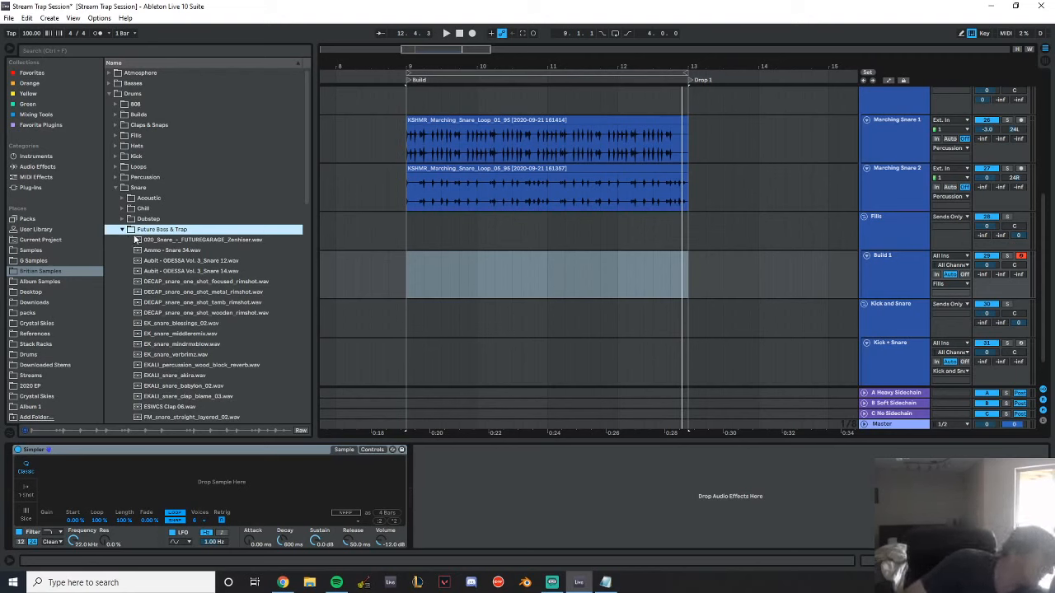
pyautogui.click(214, 282)
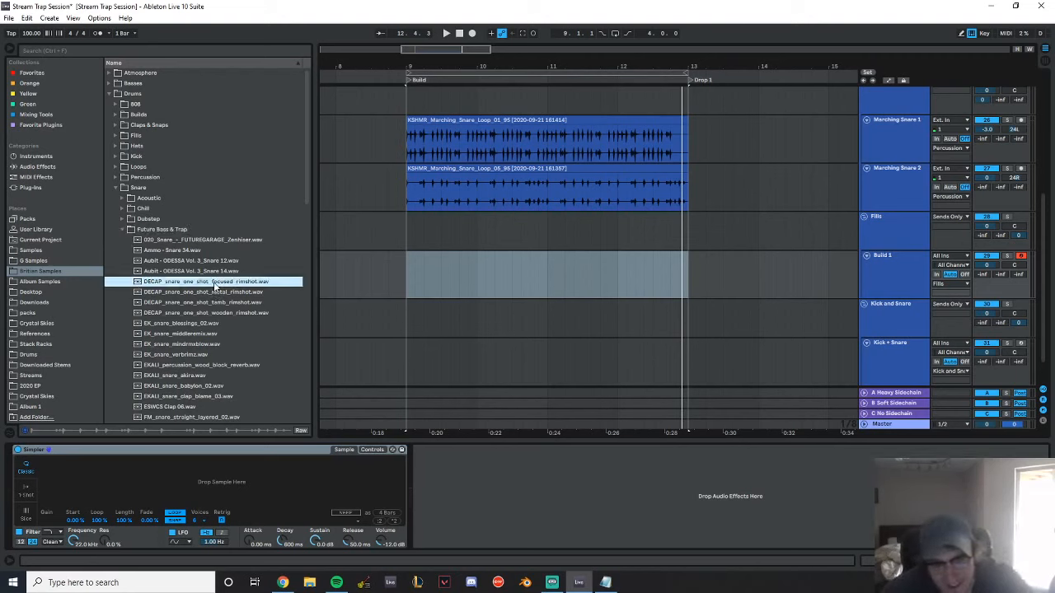
pyautogui.click(213, 302)
pyautogui.click(215, 292)
pyautogui.click(220, 314)
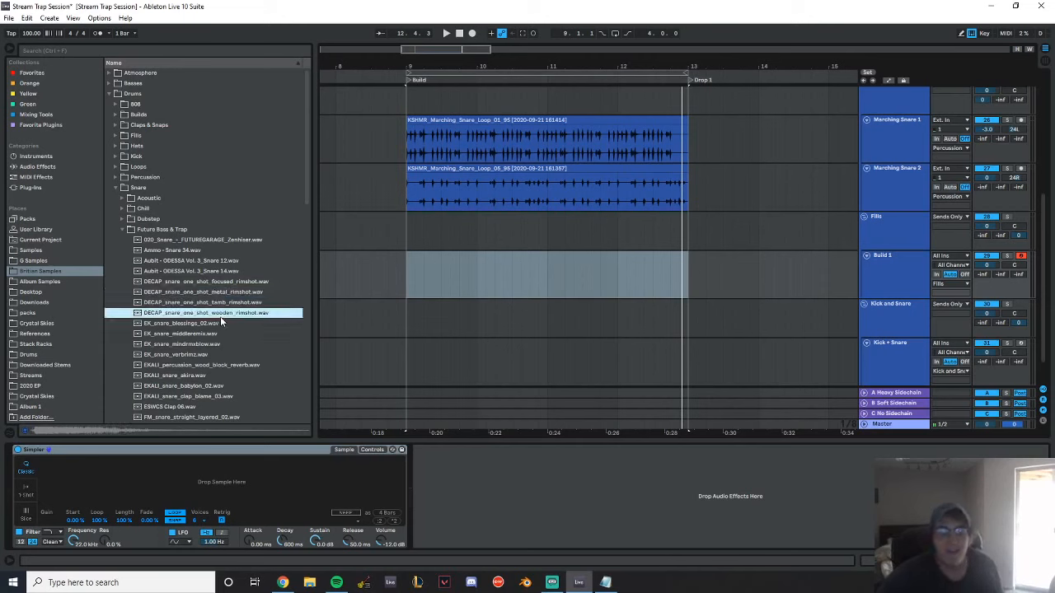
pyautogui.click(210, 323)
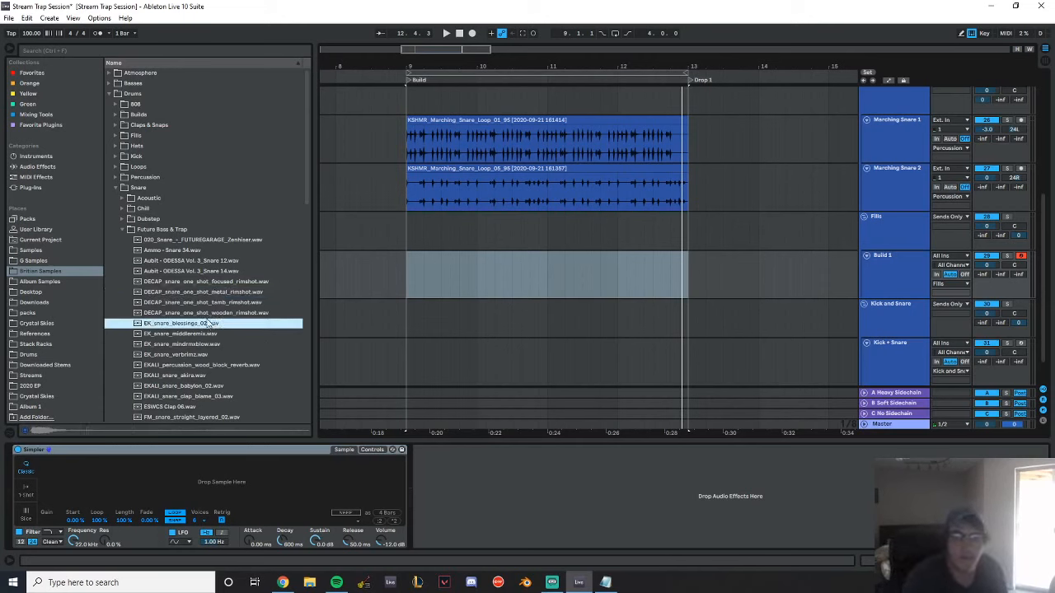
pyautogui.press('Down')
pyautogui.press('Down')
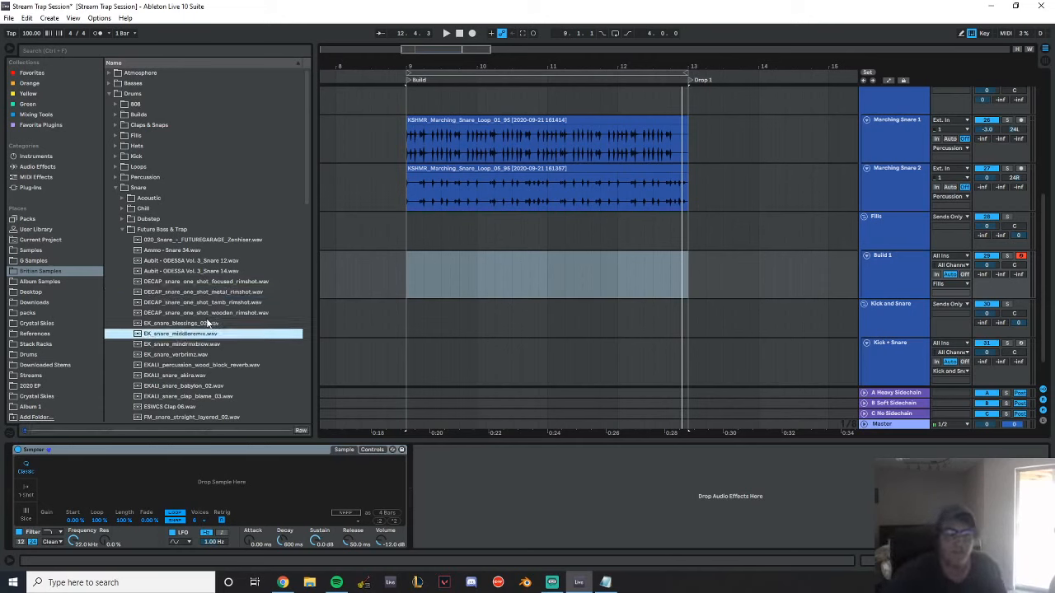
pyautogui.click(211, 323)
pyautogui.click(198, 356)
pyautogui.click(200, 365)
pyautogui.click(198, 377)
pyautogui.click(198, 387)
pyautogui.click(198, 397)
pyautogui.click(201, 407)
pyautogui.scroll(-3, 202, 407)
pyautogui.click(205, 318)
pyautogui.click(203, 329)
pyautogui.click(204, 338)
pyautogui.click(204, 349)
pyautogui.click(205, 360)
pyautogui.click(204, 370)
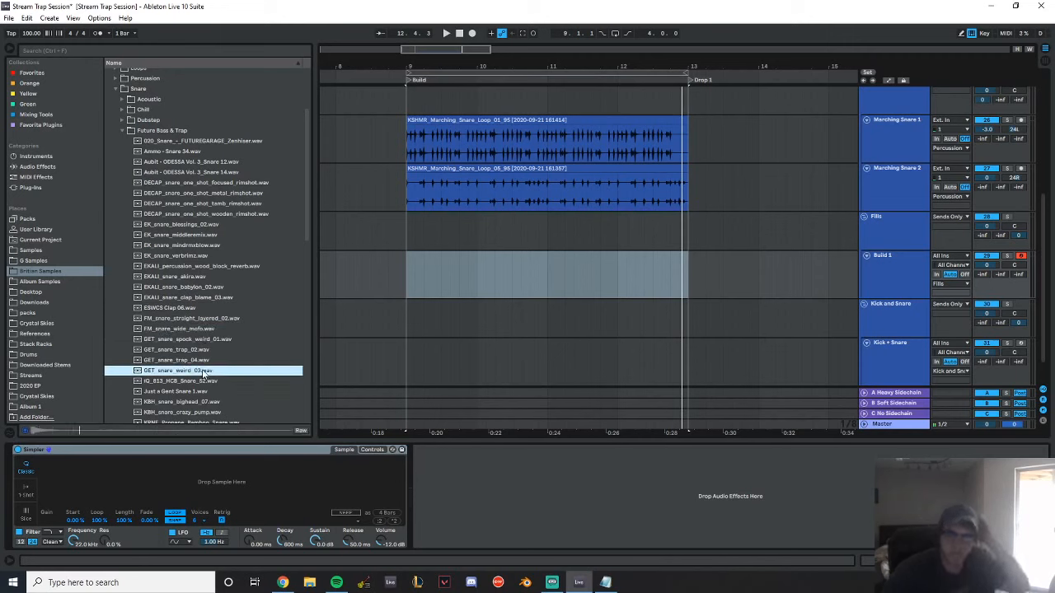
pyautogui.click(205, 381)
pyautogui.scroll(-3, 206, 294)
pyautogui.click(204, 283)
pyautogui.click(202, 293)
pyautogui.click(199, 304)
pyautogui.click(200, 314)
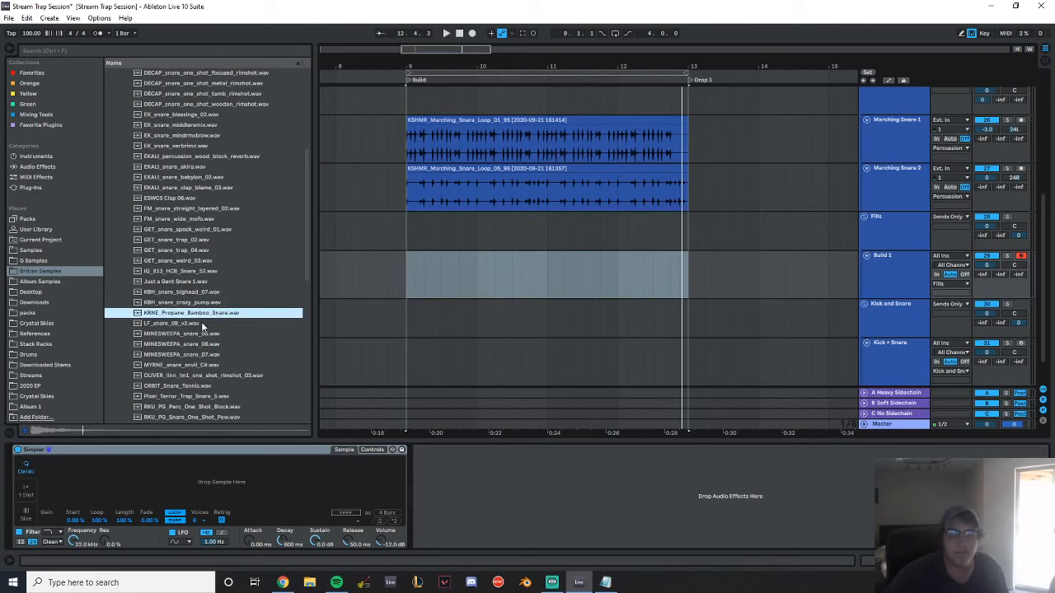
pyautogui.click(201, 323)
pyautogui.click(204, 334)
pyautogui.scroll(-2, 217, 284)
pyautogui.click(211, 267)
pyautogui.click(209, 278)
pyautogui.click(208, 288)
pyautogui.click(206, 298)
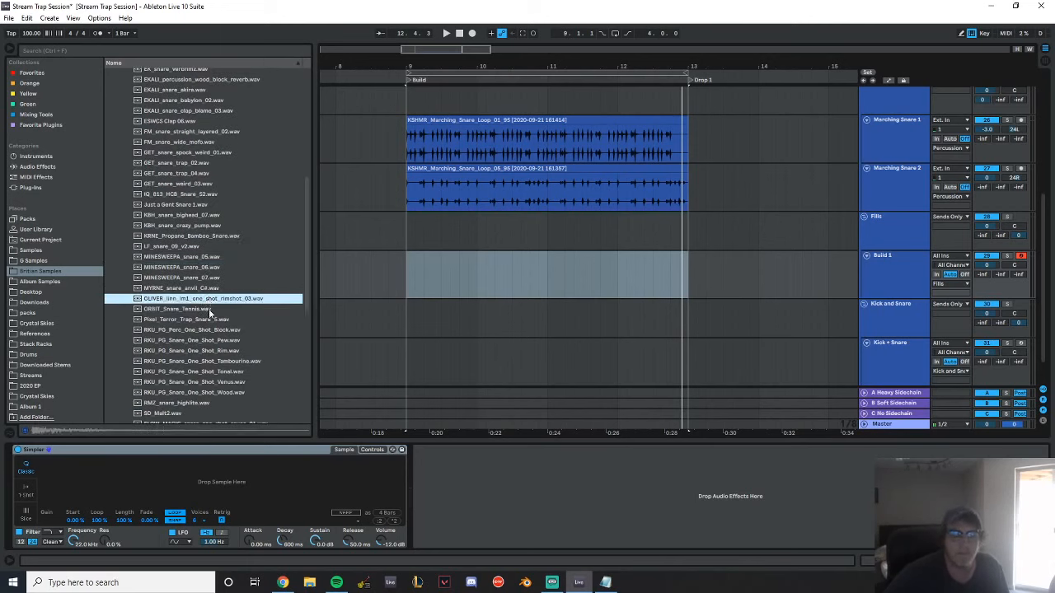
pyautogui.click(208, 308)
pyautogui.scroll(-2, 214, 298)
pyautogui.click(204, 264)
pyautogui.click(207, 276)
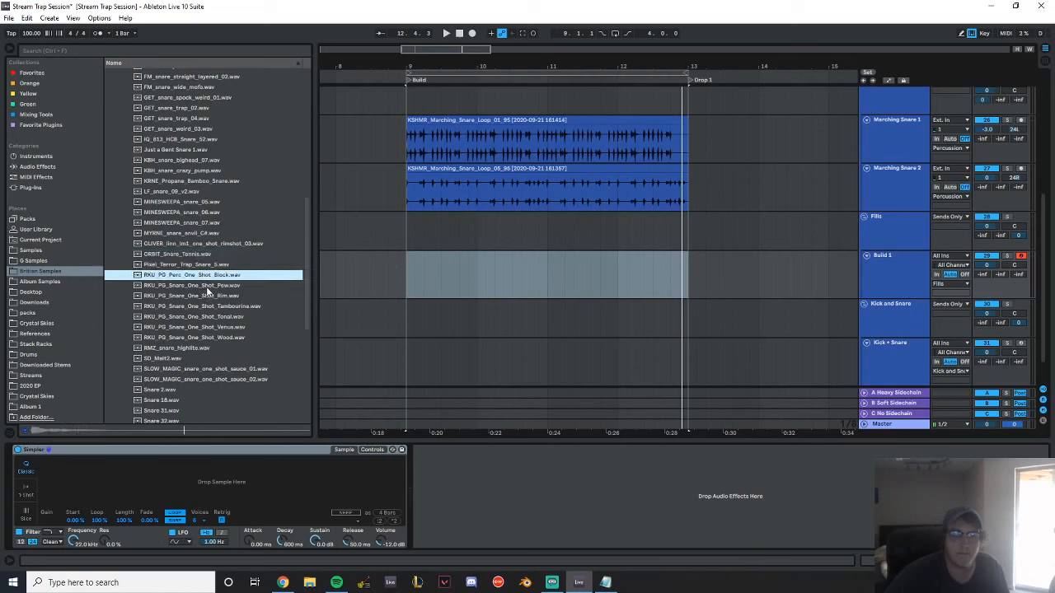
pyautogui.click(208, 285)
pyautogui.click(208, 296)
pyautogui.click(210, 307)
pyautogui.click(209, 318)
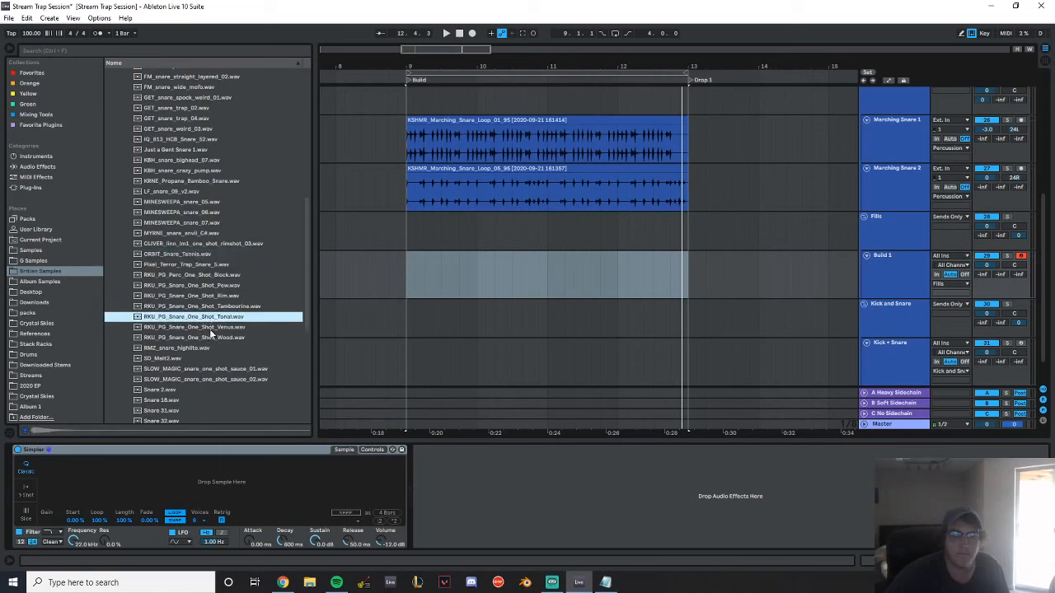
# Compare the remaining RKU_PG snares and load RKU_PG_Snare_One_Shot_Tonal.wav into Build 1's Simpler
pyautogui.click(209, 328)
pyautogui.click(208, 337)
pyautogui.click(200, 347)
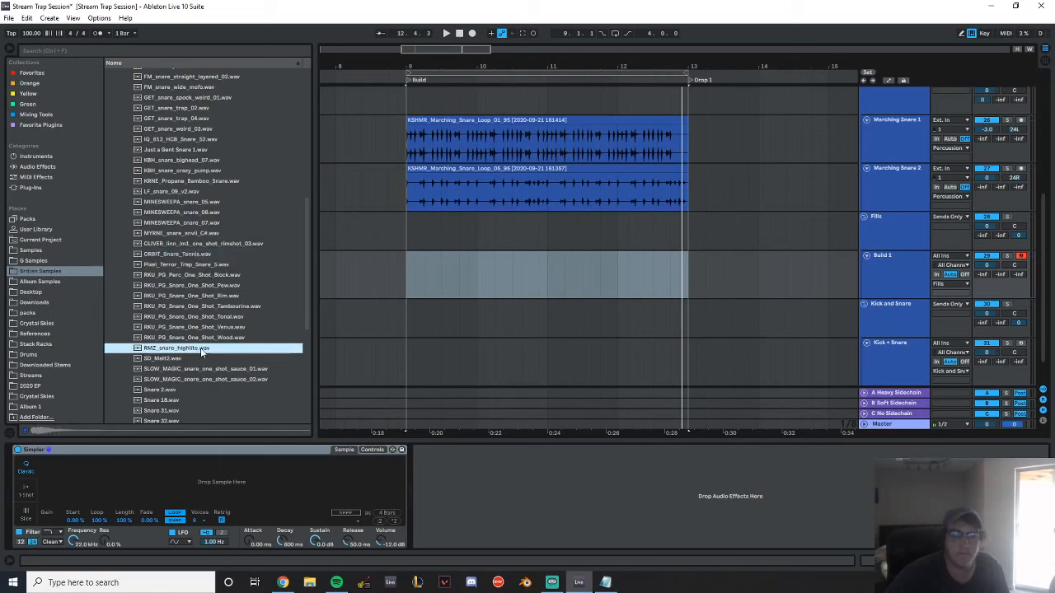
pyautogui.click(206, 317)
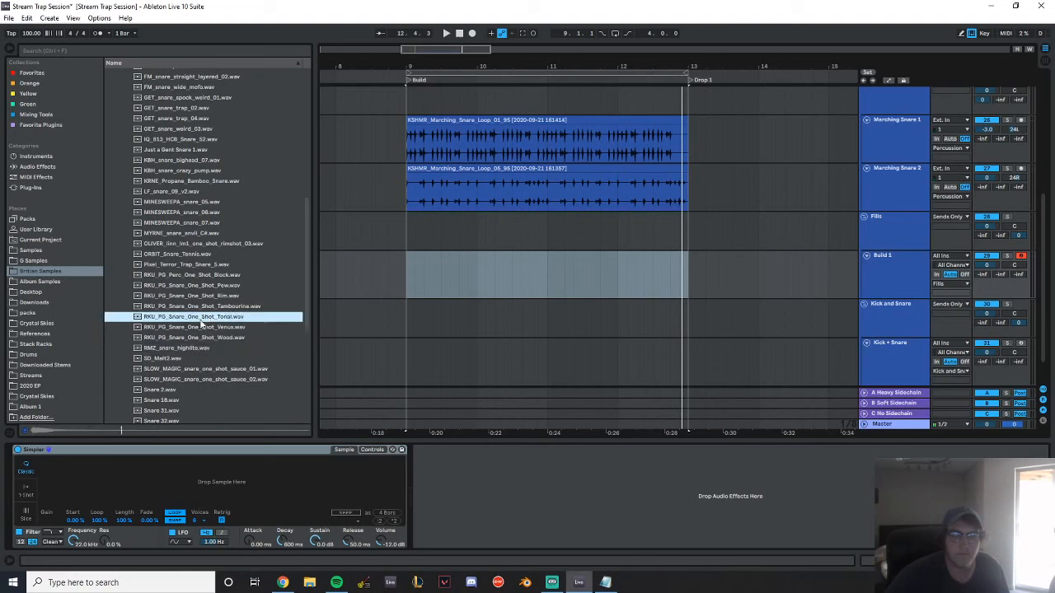
pyautogui.moveTo(202, 452); pyautogui.dragTo(210, 478)
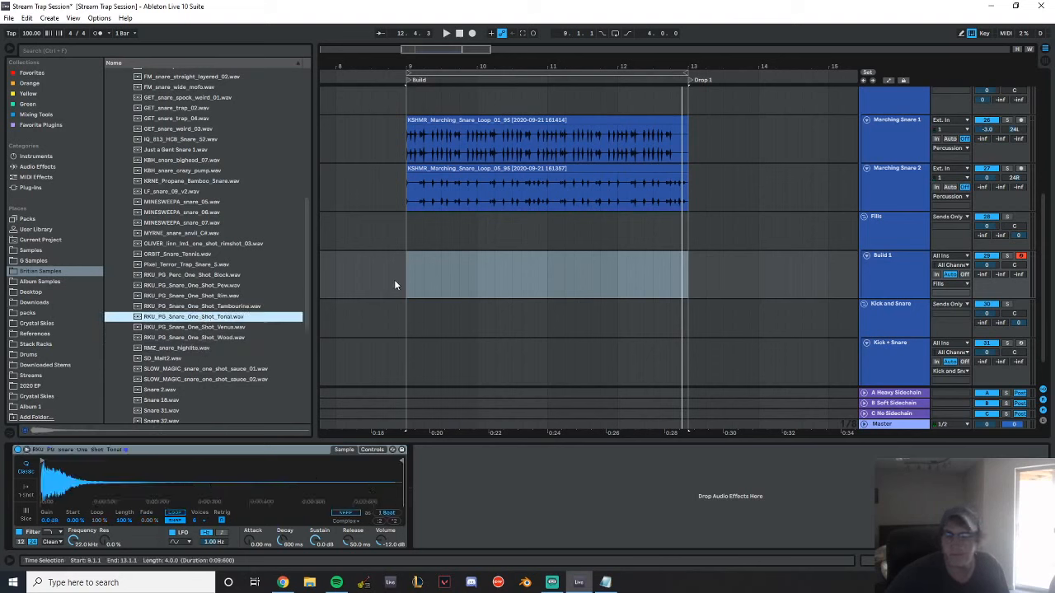
# Create a MIDI clip on Build 1 from bar 11 to about 12.4 and place a C3 note at its start
pyautogui.moveTo(404, 284); pyautogui.dragTo(687, 282)
pyautogui.moveTo(543, 291); pyautogui.dragTo(670, 277)
pyautogui.hotkey('ctrl', 'shift', 'm')
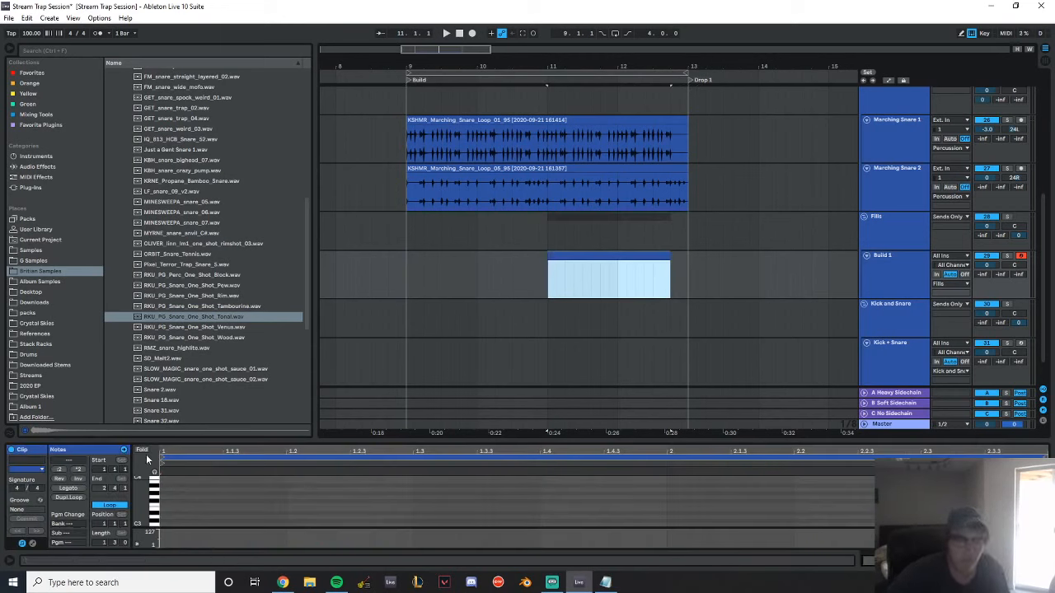
pyautogui.click(165, 505)
pyautogui.doubleClick(165, 524)
pyautogui.scroll(-2, 187, 491)
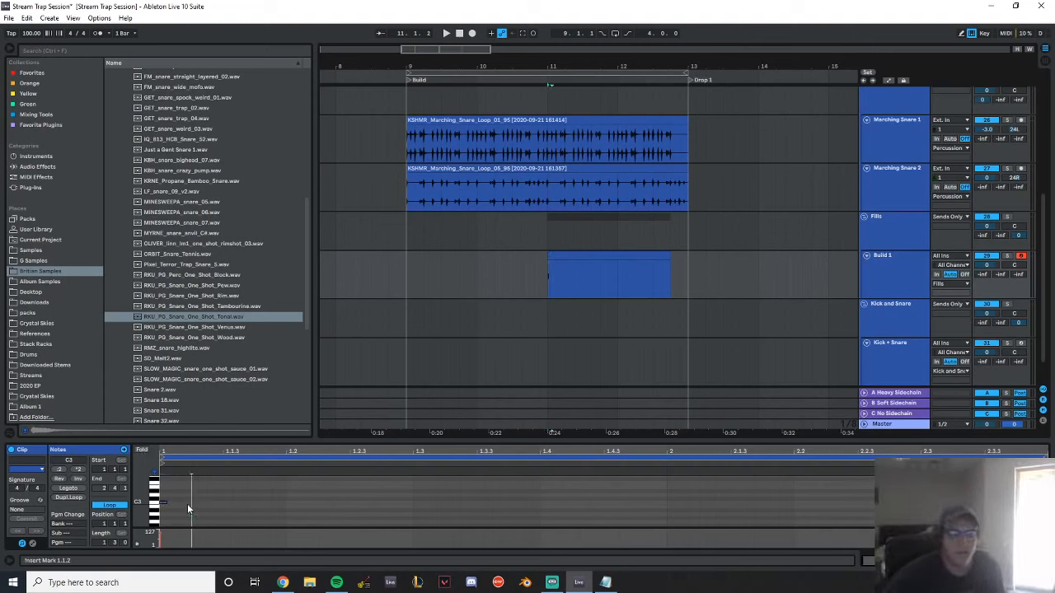
# Extend the C3 note to an eighth, fold the note editor, repeat the note at 1.1.4 and 1.2.3, and play it back
pyautogui.moveTo(167, 503); pyautogui.dragTo(191, 503)
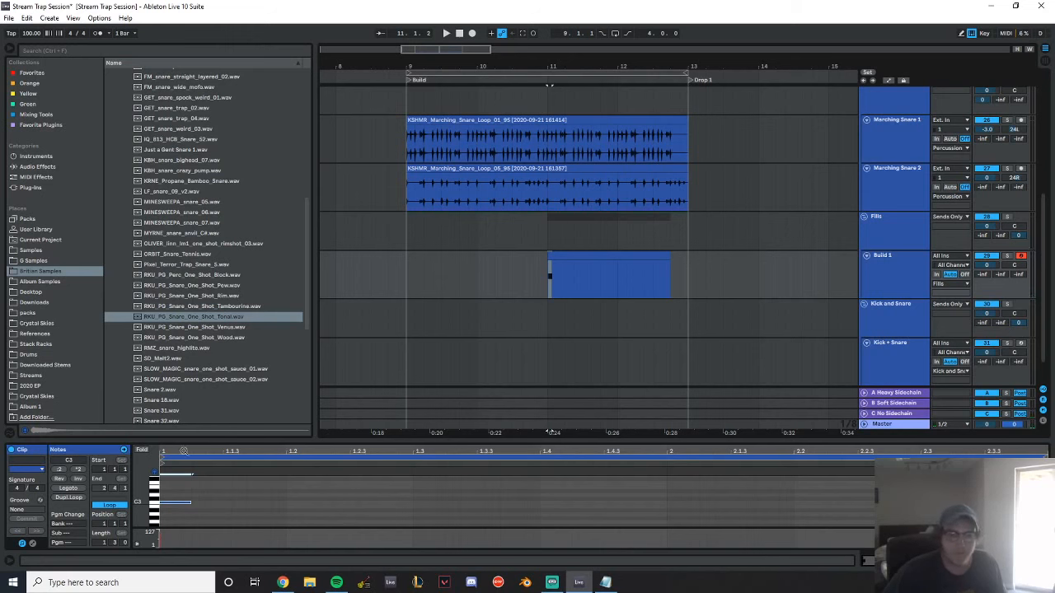
pyautogui.click(141, 450)
pyautogui.moveTo(189, 483); pyautogui.dragTo(371, 487)
pyautogui.press('space')
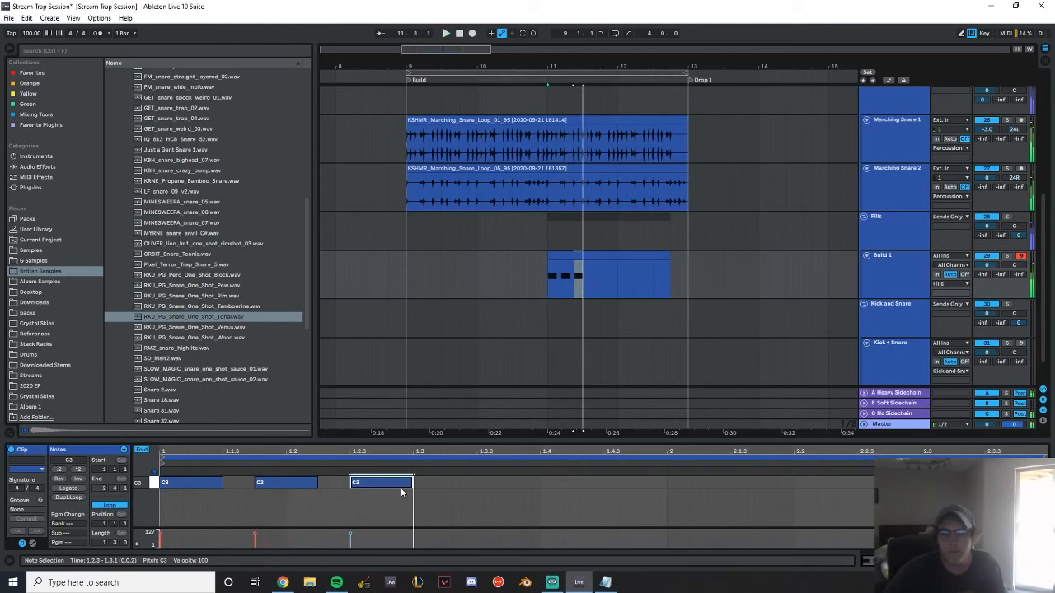
pyautogui.press('space')
# Add C3 eighth notes at 1.3.3 and 1.4 to finish the first bar's snare rhythm, and play it back
pyautogui.hotkey('ctrl', 'a')
pyautogui.hotkey('ctrl', 'd')
pyautogui.click(524, 519)
pyautogui.doubleClick(446, 486)
pyautogui.moveTo(542, 486); pyautogui.dragTo(520, 485)
pyautogui.hotkey('ctrl', 'd')
pyautogui.hotkey('ctrl', 'd')
pyautogui.doubleClick(645, 487)
pyautogui.press('space')
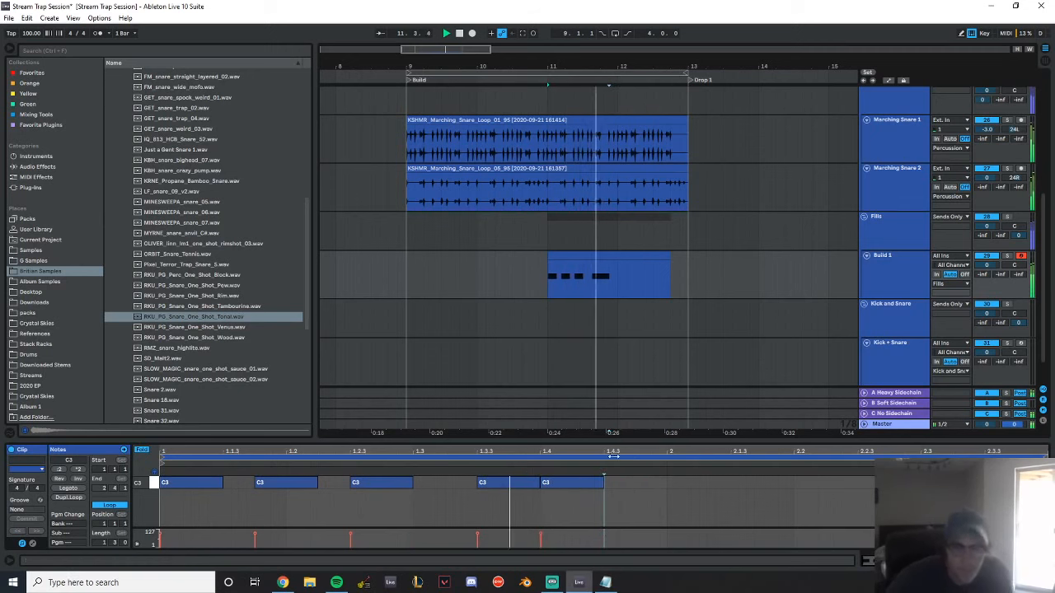
pyautogui.press('space')
# Duplicate the whole first-bar snare pattern into the clip's second bar
pyautogui.hotkey('ctrl', 'a')
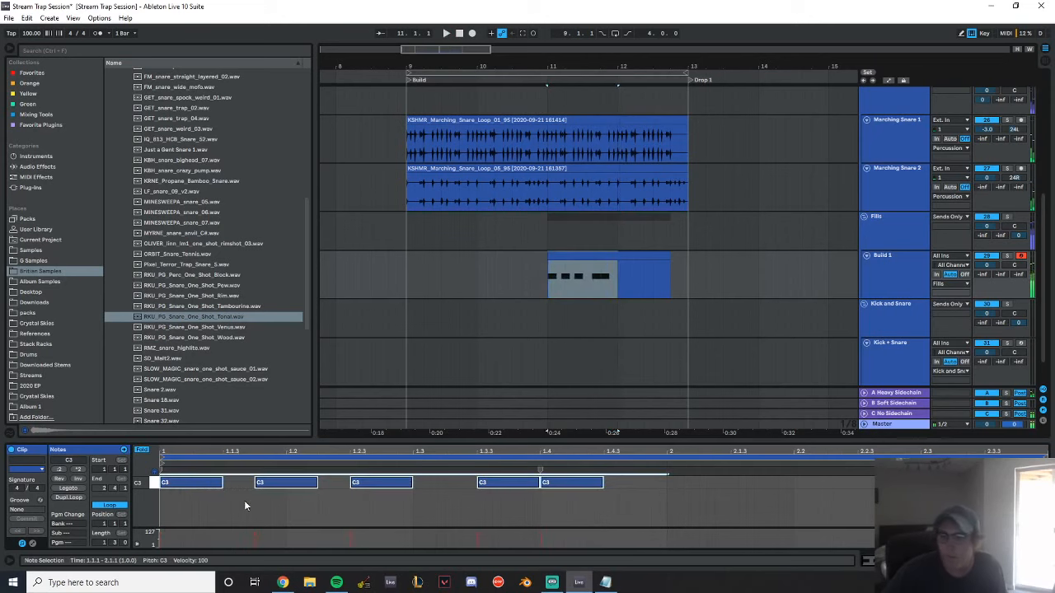
pyautogui.hotkey('ctrl', 'd')
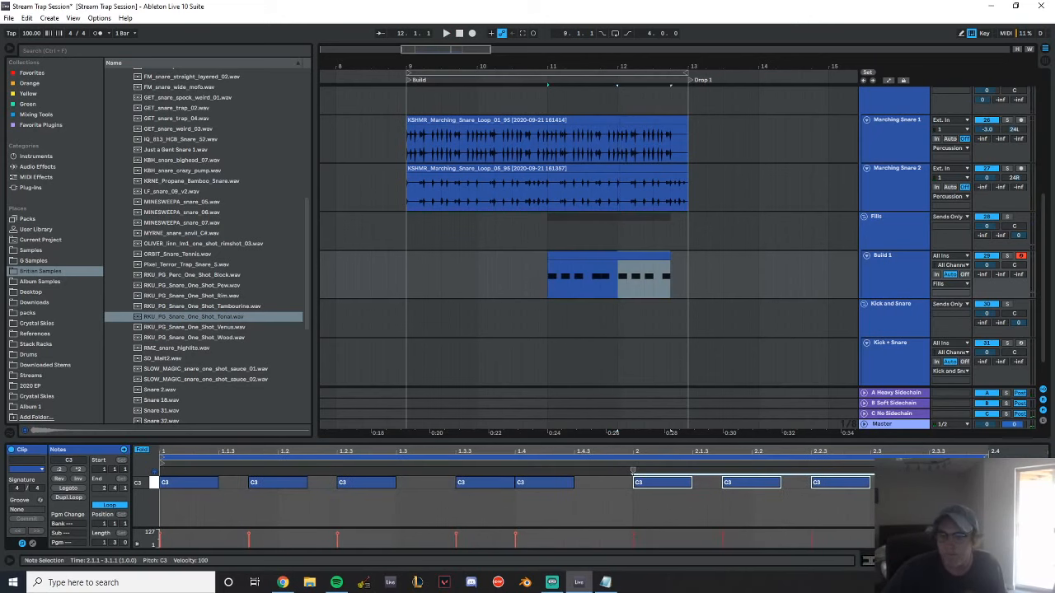
pyautogui.click(633, 471)
# Insert a MIDI track named Build 2 below Build 1 in the Fills group
pyautogui.click(896, 295)
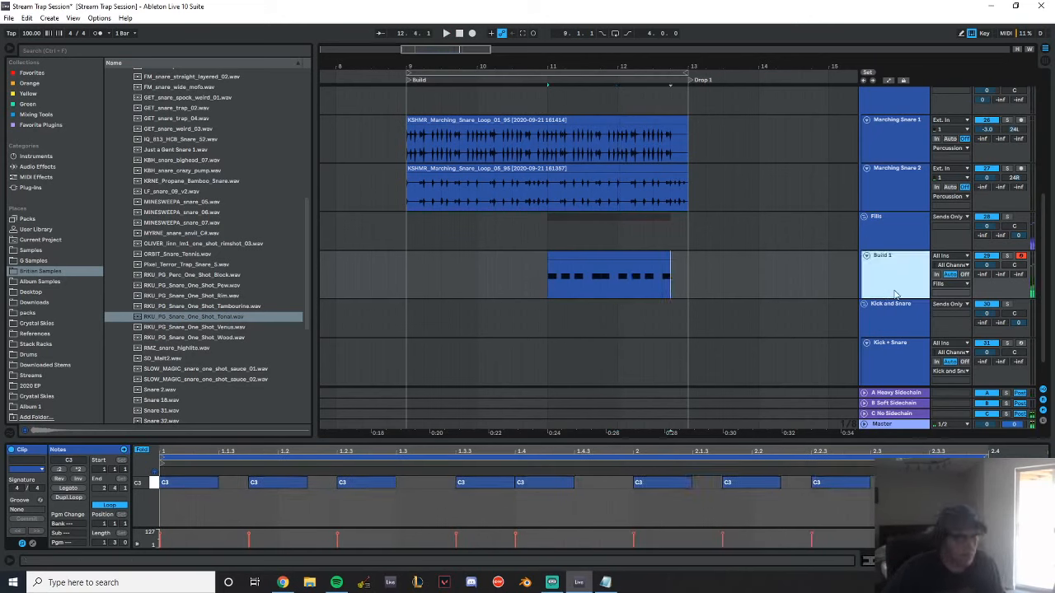
pyautogui.hotkey('ctrl', 'shift', 't')
pyautogui.write('Build 2')
pyautogui.click(883, 275)
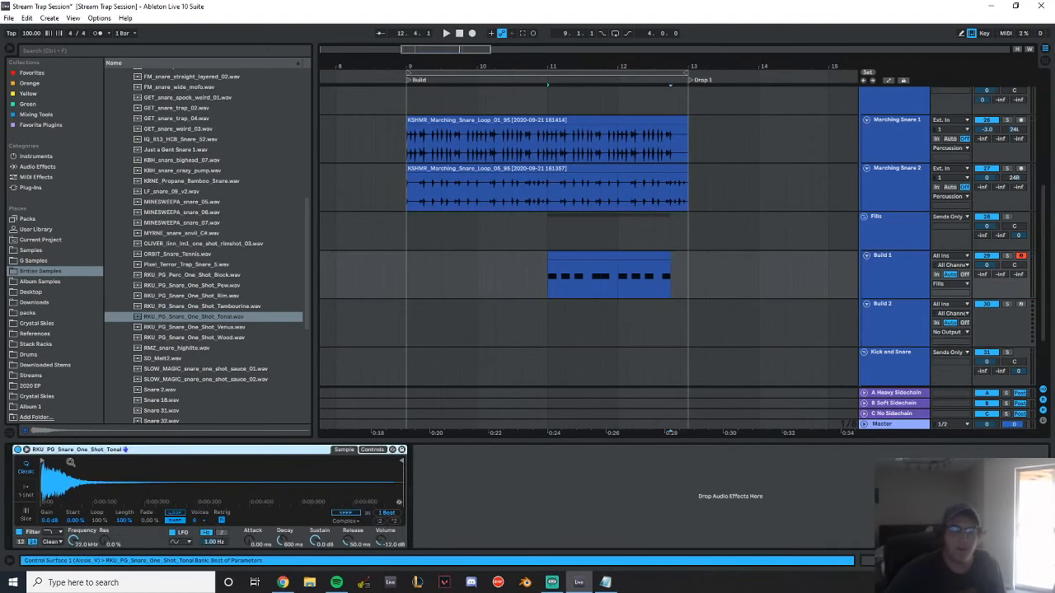
# Select the Build 2 track and audition the remaining Future Bass & Trap snares down to the UNKWN samples
pyautogui.click(507, 345)
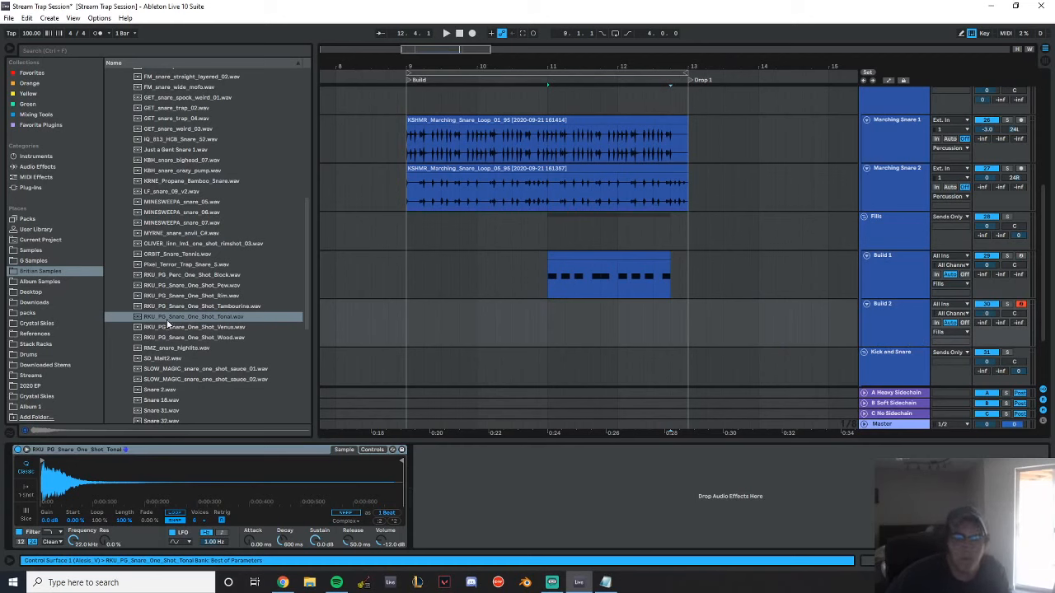
pyautogui.click(187, 337)
pyautogui.click(189, 349)
pyautogui.click(192, 358)
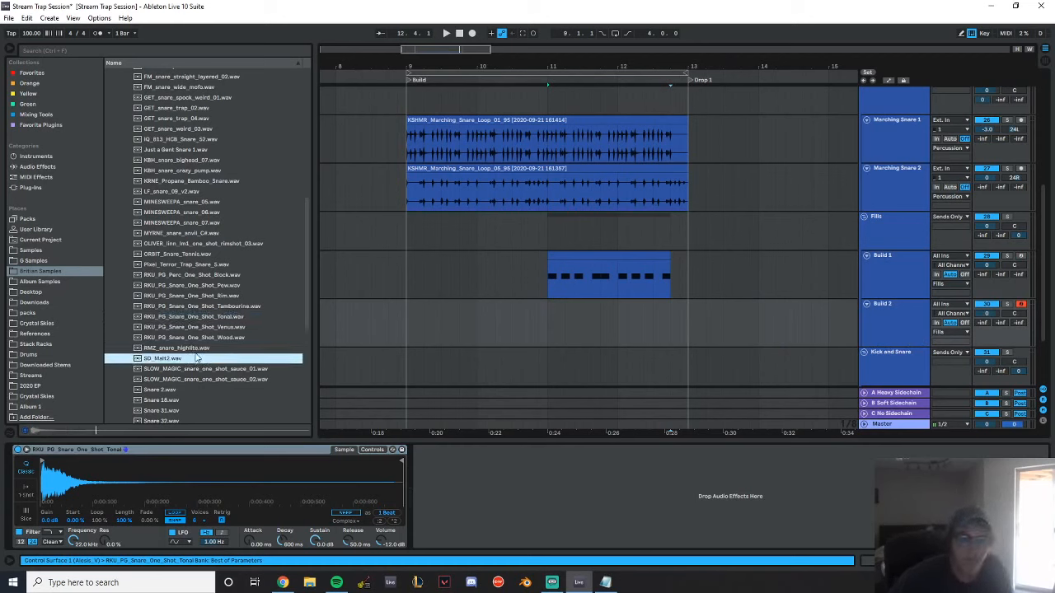
pyautogui.click(200, 369)
pyautogui.click(194, 380)
pyautogui.click(191, 389)
pyautogui.scroll(-1, 198, 363)
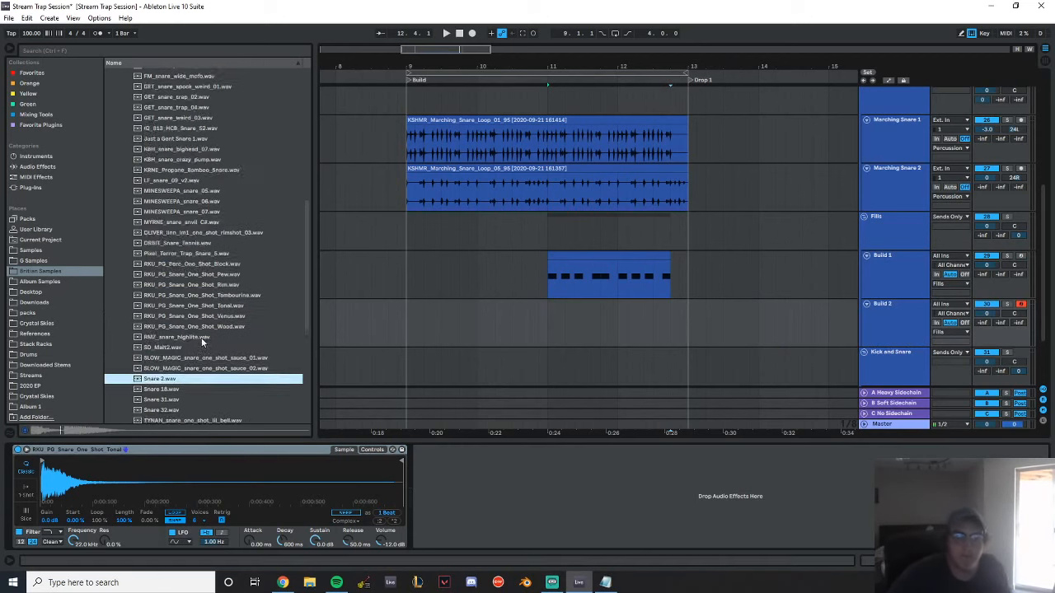
pyautogui.scroll(-2, 203, 342)
pyautogui.click(180, 314)
pyautogui.click(183, 324)
pyautogui.click(189, 334)
pyautogui.scroll(-2, 194, 313)
pyautogui.click(192, 277)
pyautogui.click(192, 288)
pyautogui.click(195, 299)
# Load TYNAN_snare_one_shot_trappy.wav onto the Build 2 track as a Simpler instrument
pyautogui.click(198, 289)
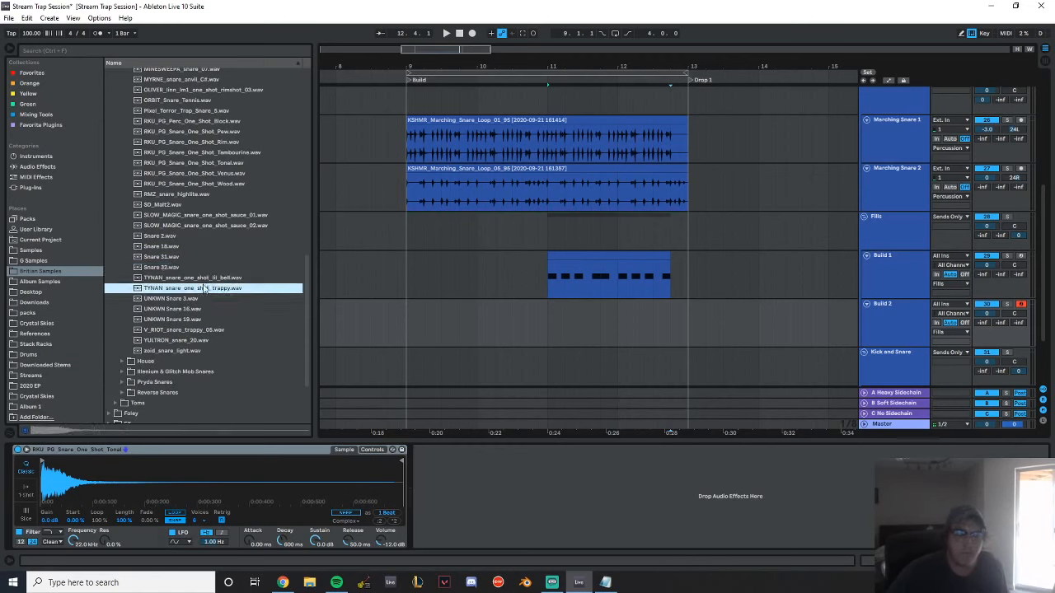
pyautogui.moveTo(181, 290); pyautogui.dragTo(151, 481)
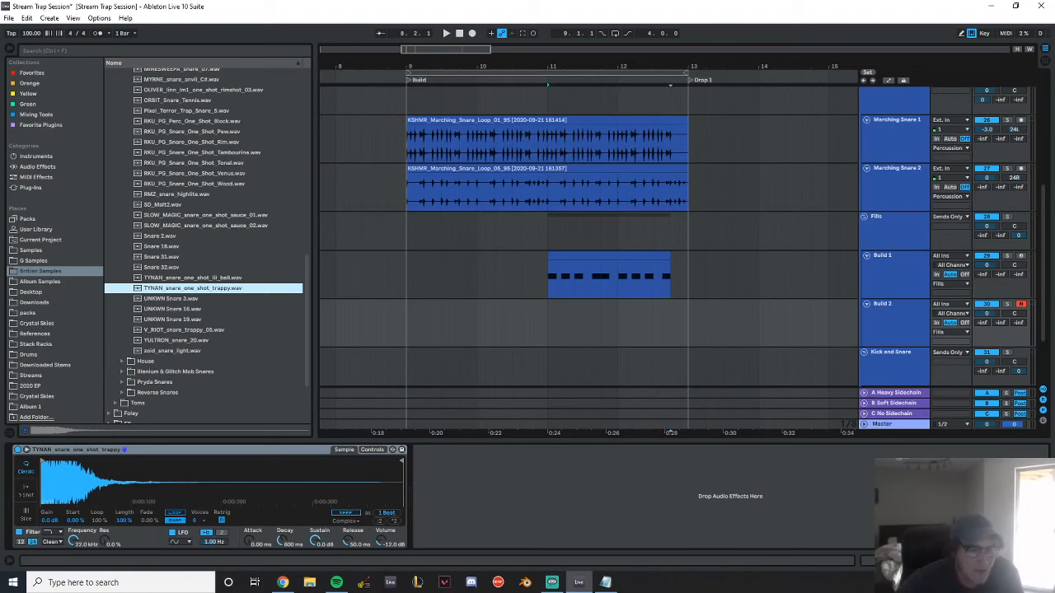
pyautogui.hotkey('alt', 'Tab')
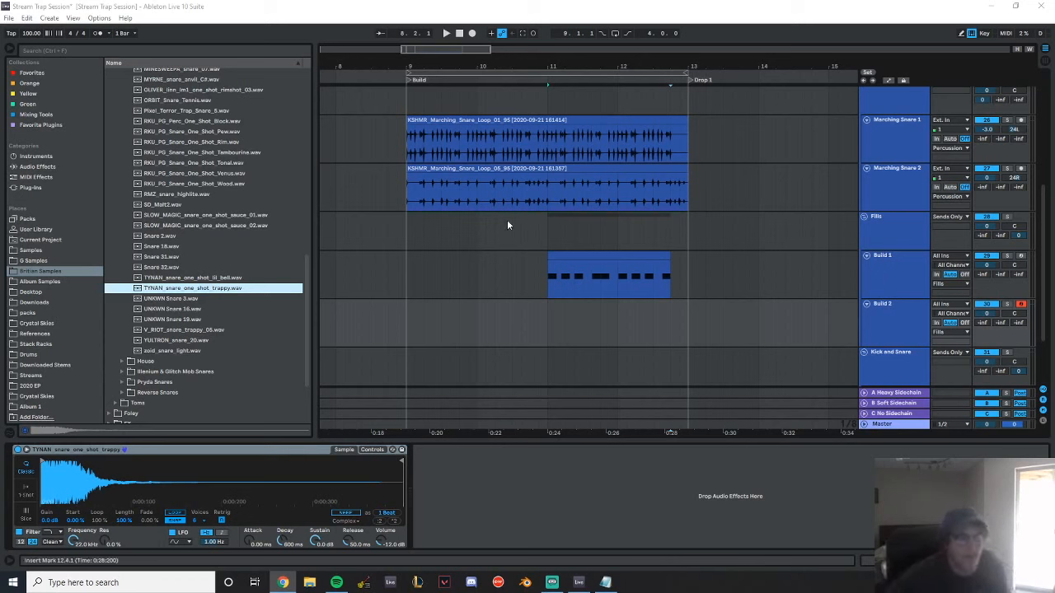
# Add EQ Eight to Build 1 during playback, with a low cut and a -3.60 dB dip at 3.03 kHz, Q 0.46
pyautogui.click(549, 276)
pyautogui.press('space')
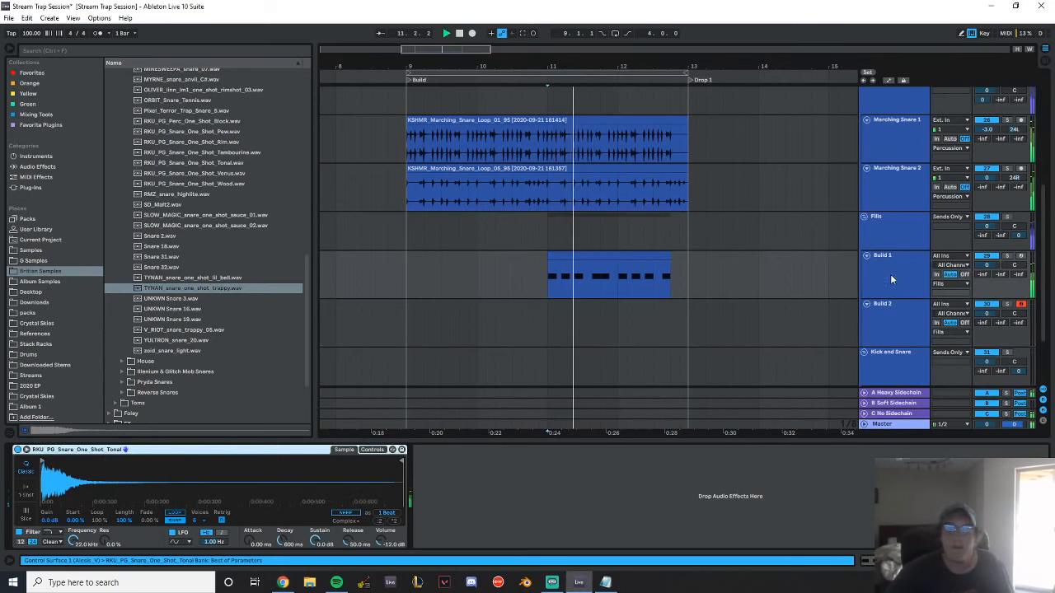
pyautogui.click(66, 168)
pyautogui.click(140, 218)
pyautogui.moveTo(140, 219); pyautogui.dragTo(592, 499)
pyautogui.moveTo(428, 534); pyautogui.dragTo(427, 542)
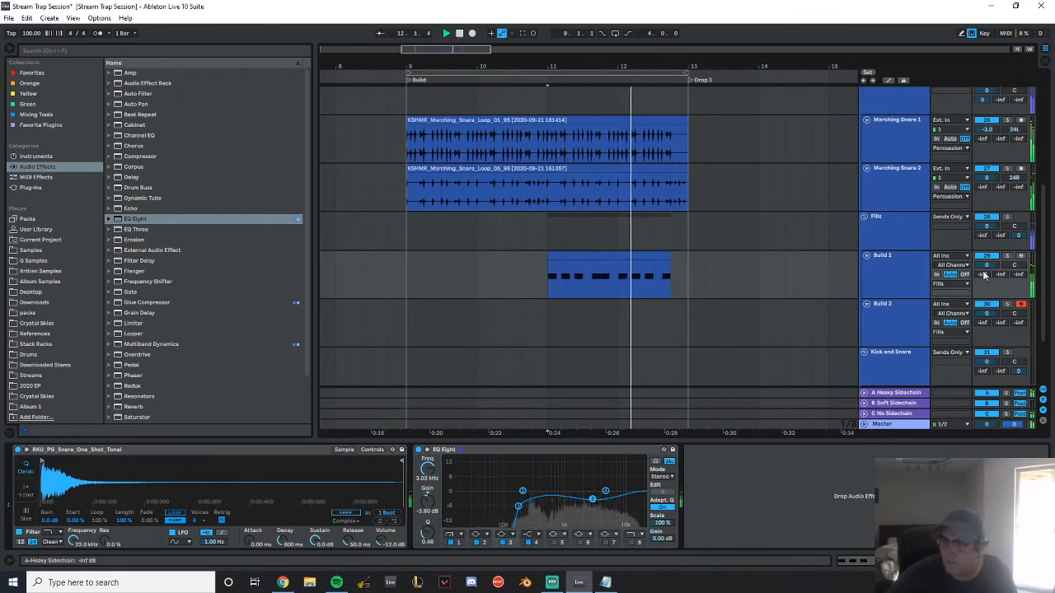
# Lower the Build 1 track volume to -3.0 dB while replaying the snare build from bar 11
pyautogui.press('space')
pyautogui.press('space')
pyautogui.moveTo(986, 265); pyautogui.dragTo(986, 273)
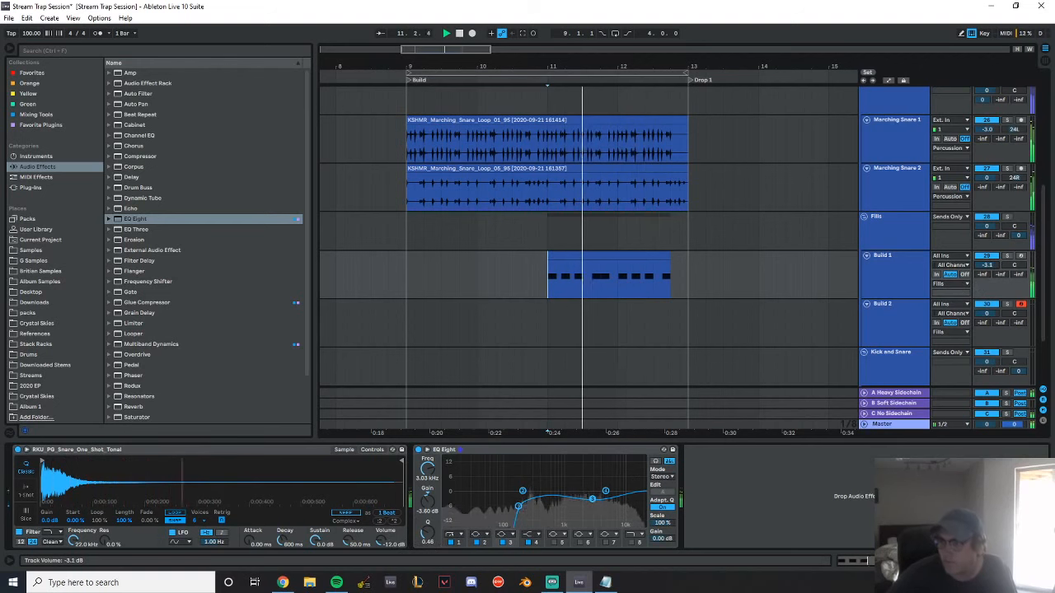
pyautogui.click(915, 315)
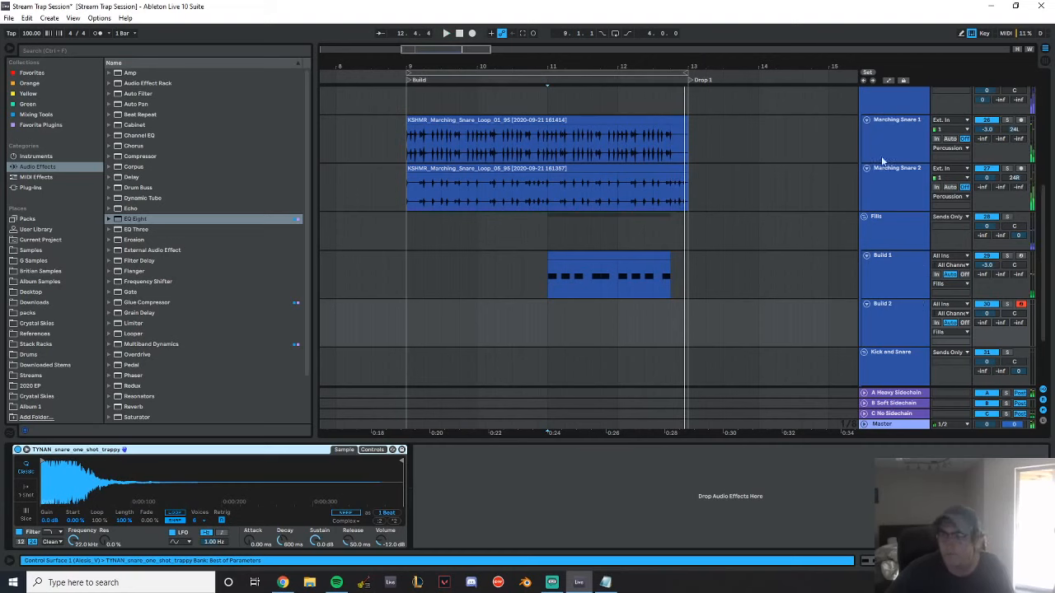
# Insert an audio track named Claps below Marching Snare 2
pyautogui.click(903, 176)
pyautogui.hotkey('ctrl', 't')
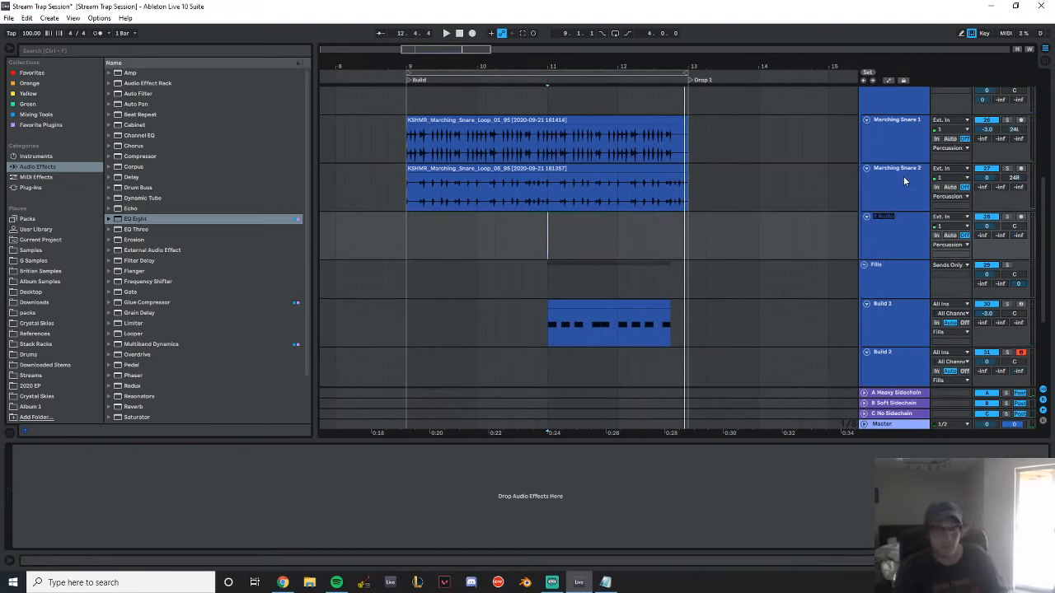
pyautogui.write('Claps')
pyautogui.press('Return')
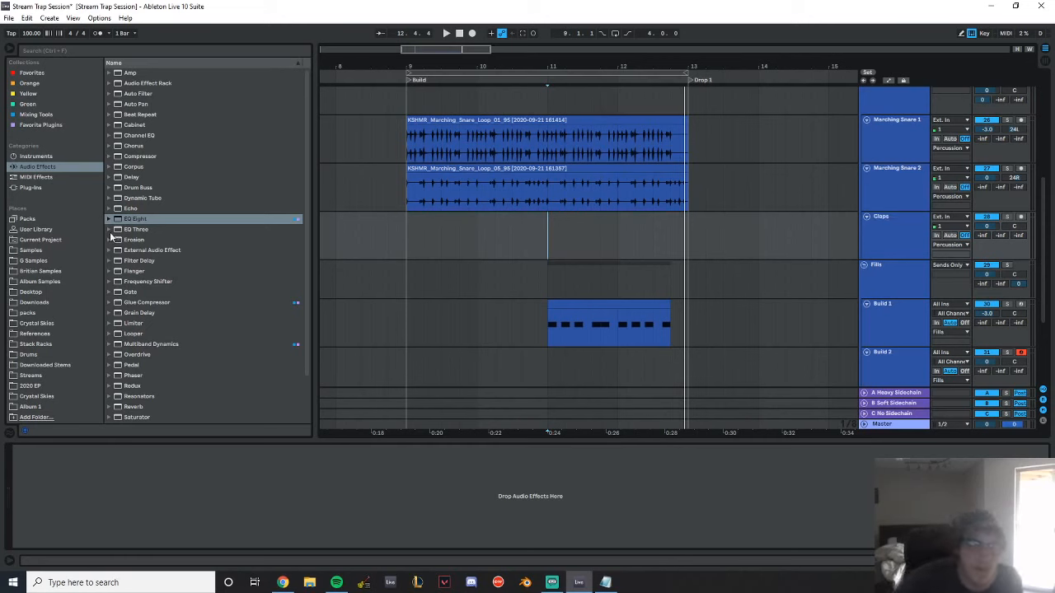
# Search the packs folder for "lex lug" to find the Lex Luger drum kits
pyautogui.click(105, 50)
pyautogui.write('lesli')
pyautogui.write('ug')
pyautogui.click(31, 261)
pyautogui.click(42, 324)
pyautogui.hotkey('ctrl', 's')
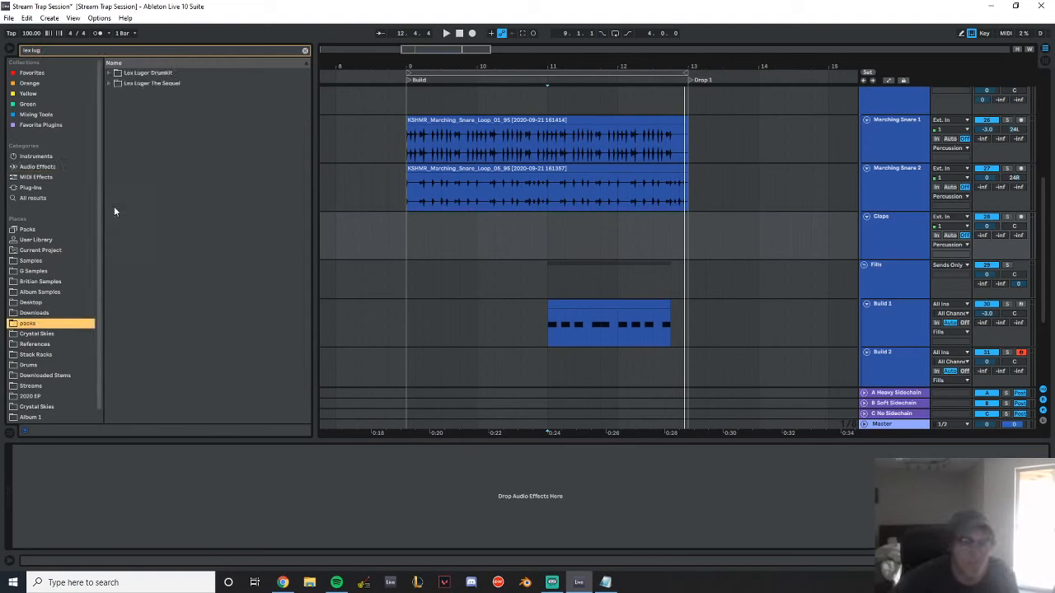
# Browse the Lex Luger drum kit folders and audition the one-shots in search of a clap
pyautogui.click(108, 73)
pyautogui.click(115, 83)
pyautogui.click(123, 105)
pyautogui.click(137, 125)
pyautogui.click(173, 136)
pyautogui.scroll(-4, 209, 301)
pyautogui.click(199, 301)
pyautogui.scroll(-2, 202, 301)
pyautogui.click(204, 301)
pyautogui.scroll(-1, 204, 301)
pyautogui.click(204, 301)
pyautogui.scroll(-2, 206, 303)
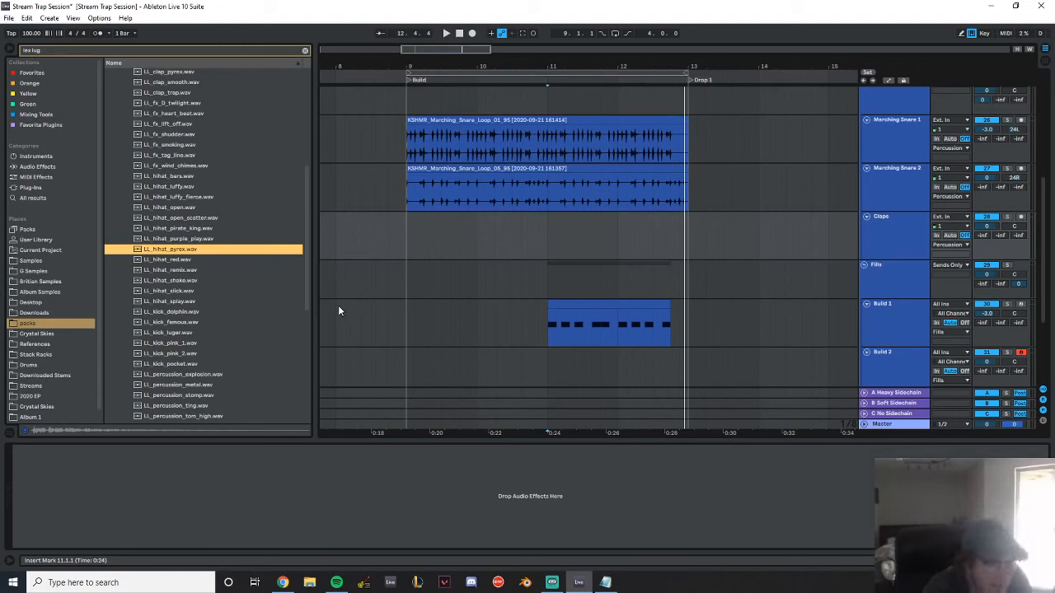
pyautogui.scroll(-7, 231, 203)
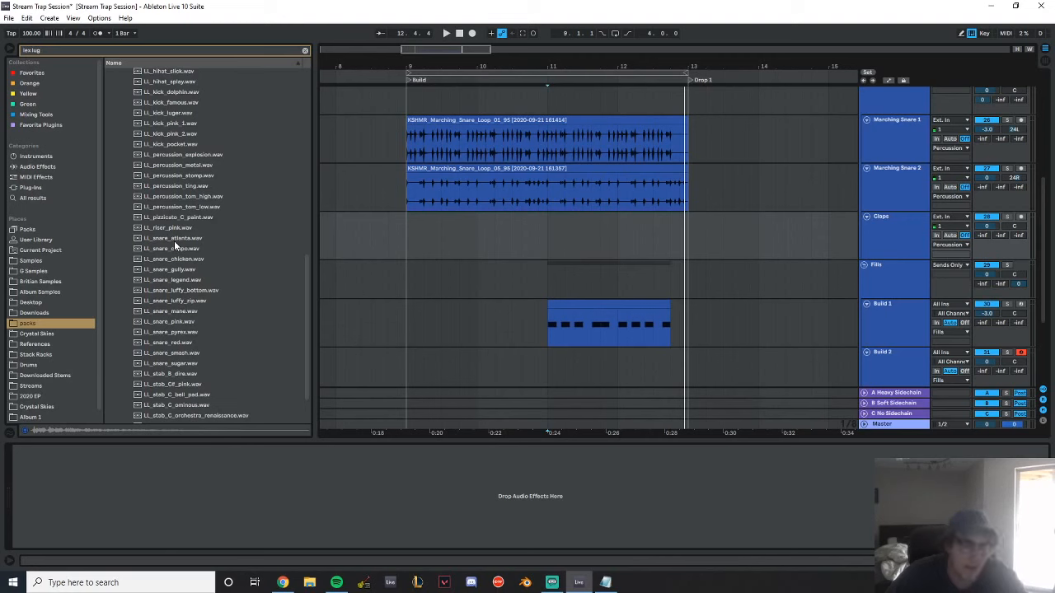
# Audition the Lex Luger snare samples one after another, starting from LL_snare_atlanta.wav
pyautogui.click(174, 241)
pyautogui.press('Down')
pyautogui.press('Down')
pyautogui.press('Down')
pyautogui.press('Down')
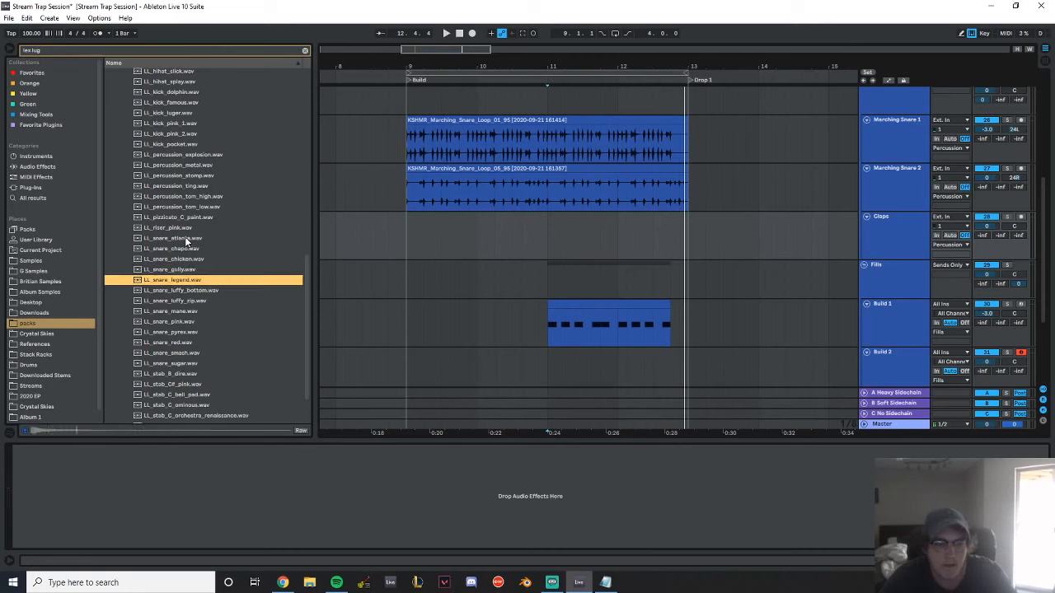
pyautogui.press('Down')
pyautogui.press('Down')
pyautogui.press('Down')
pyautogui.press('Down')
pyautogui.press('Down')
pyautogui.press('Down')
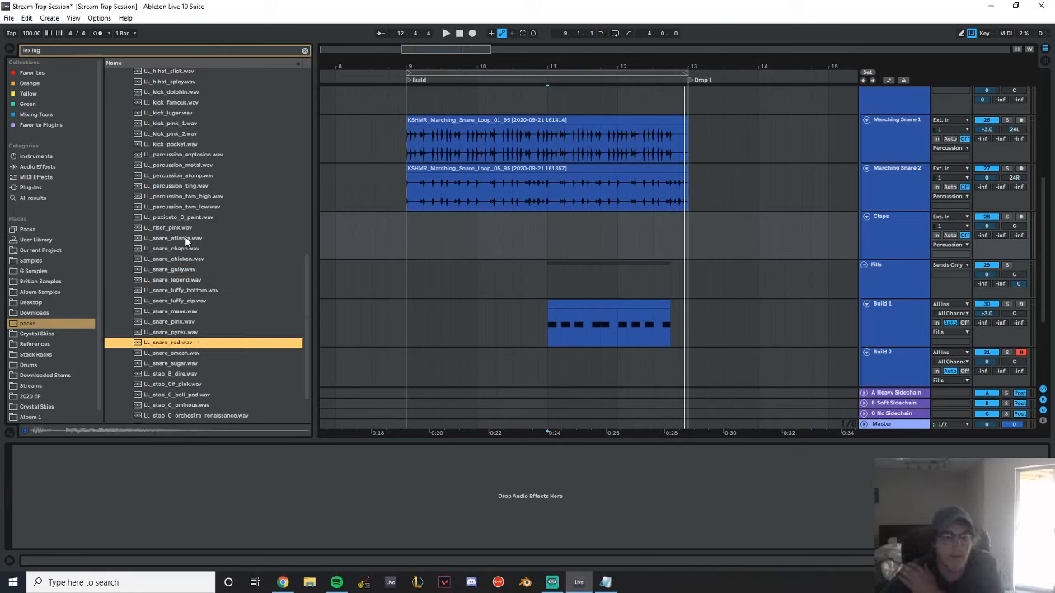
pyautogui.press('Down')
pyautogui.press('Down')
pyautogui.press('Down')
pyautogui.press('Down')
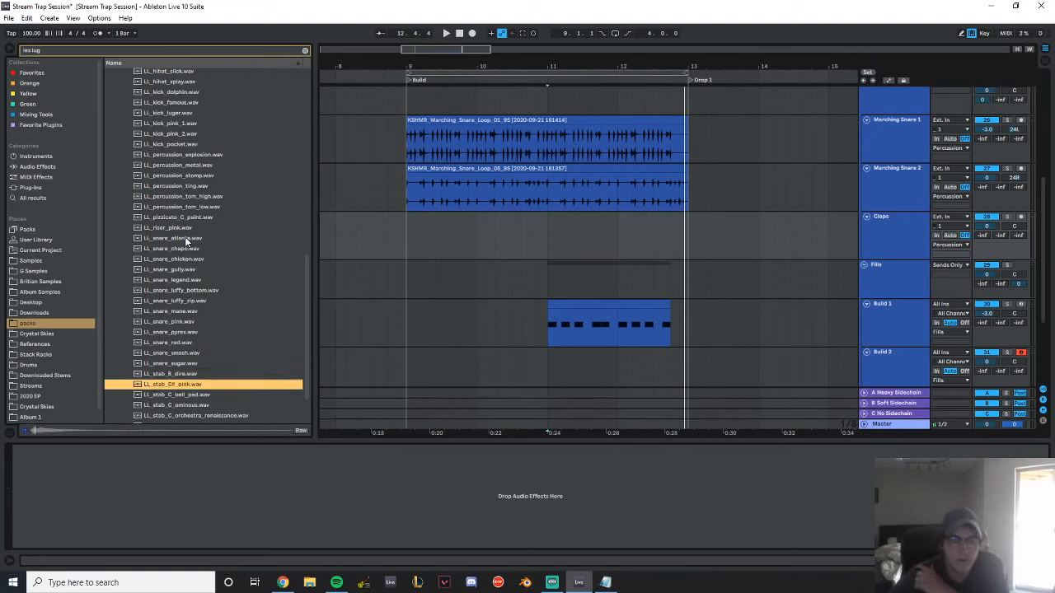
pyautogui.scroll(5, 193, 174)
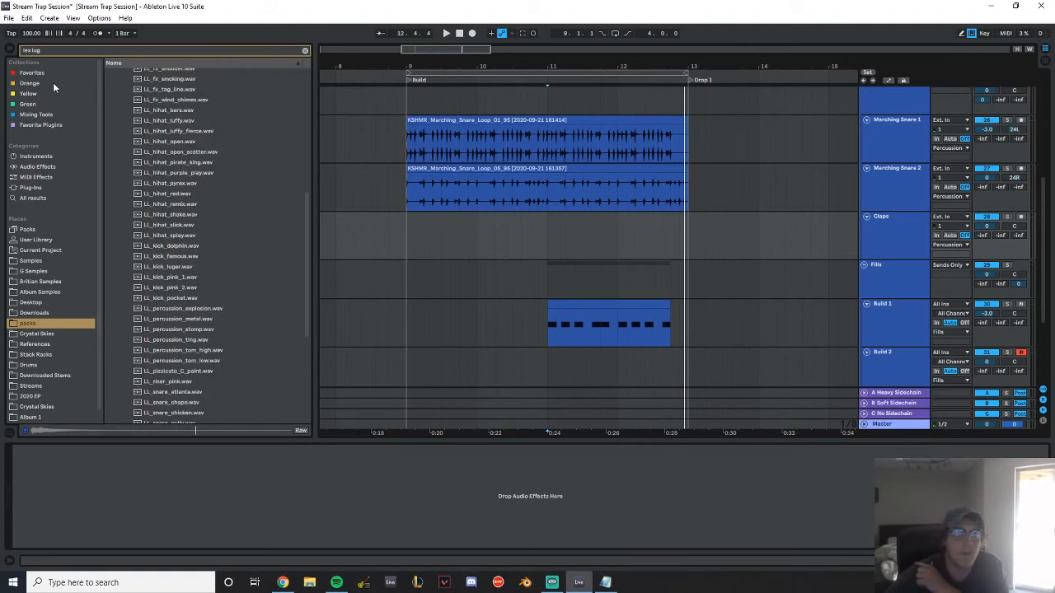
# Place the favourite sample Cymatics x San Holo - Vibrance Electronic Clap 15 on the Claps track at bar 9
pyautogui.click(34, 72)
pyautogui.click(305, 50)
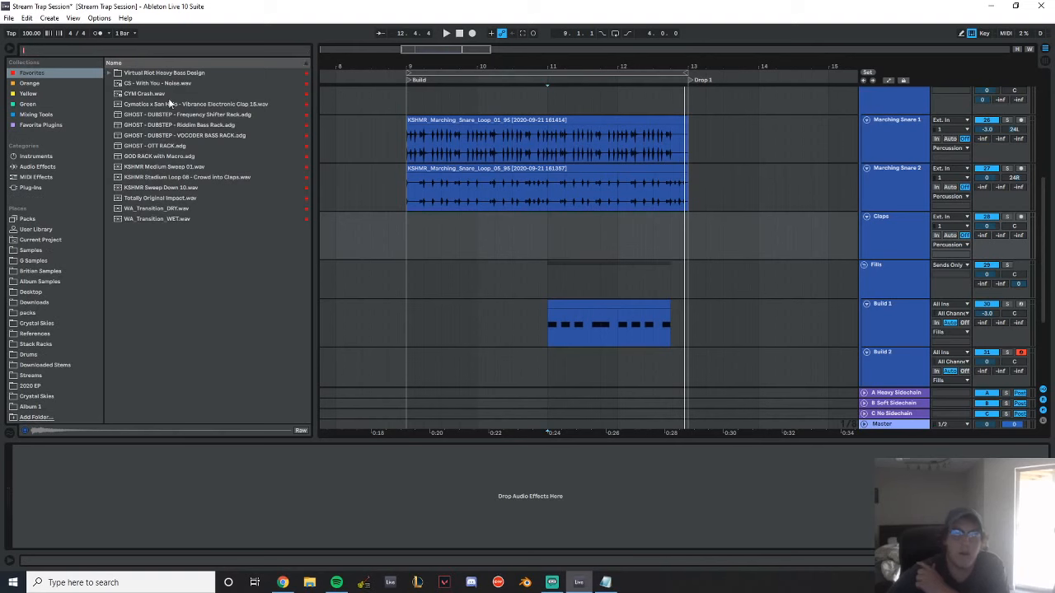
pyautogui.click(169, 103)
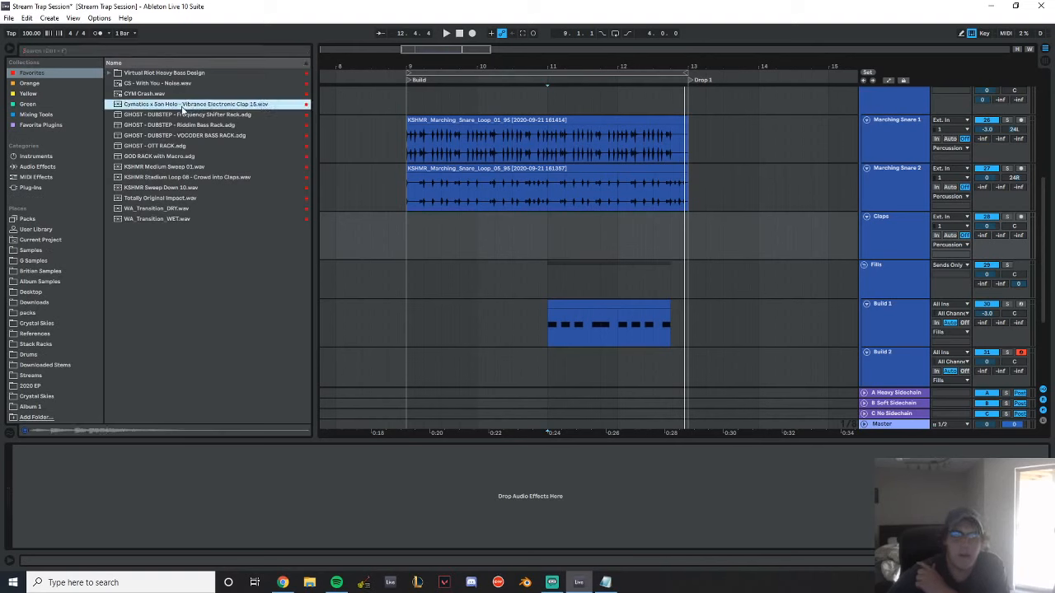
pyautogui.click(406, 241)
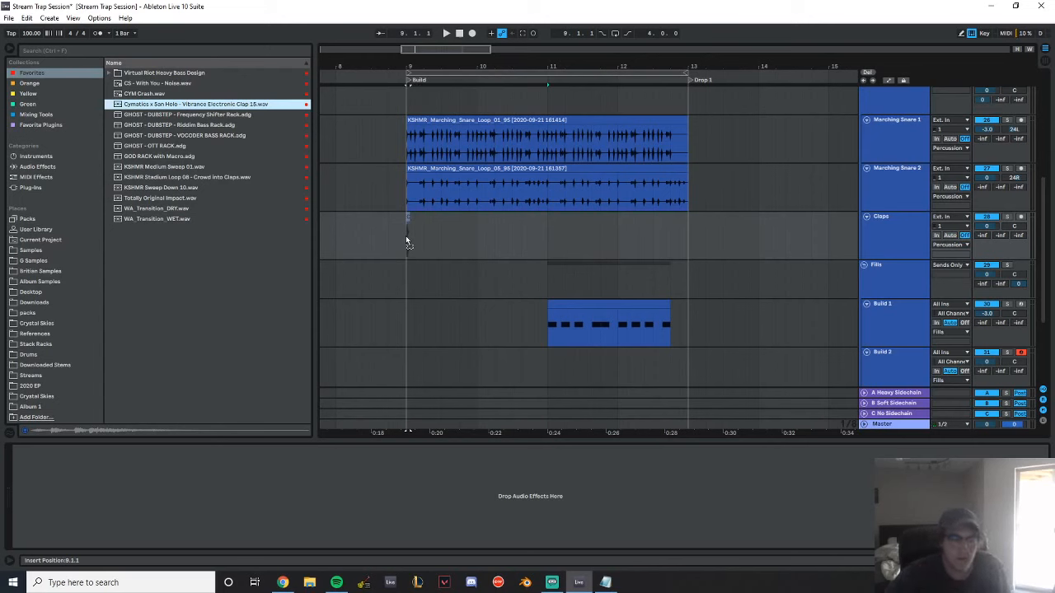
pyautogui.moveTo(406, 236); pyautogui.dragTo(408, 239)
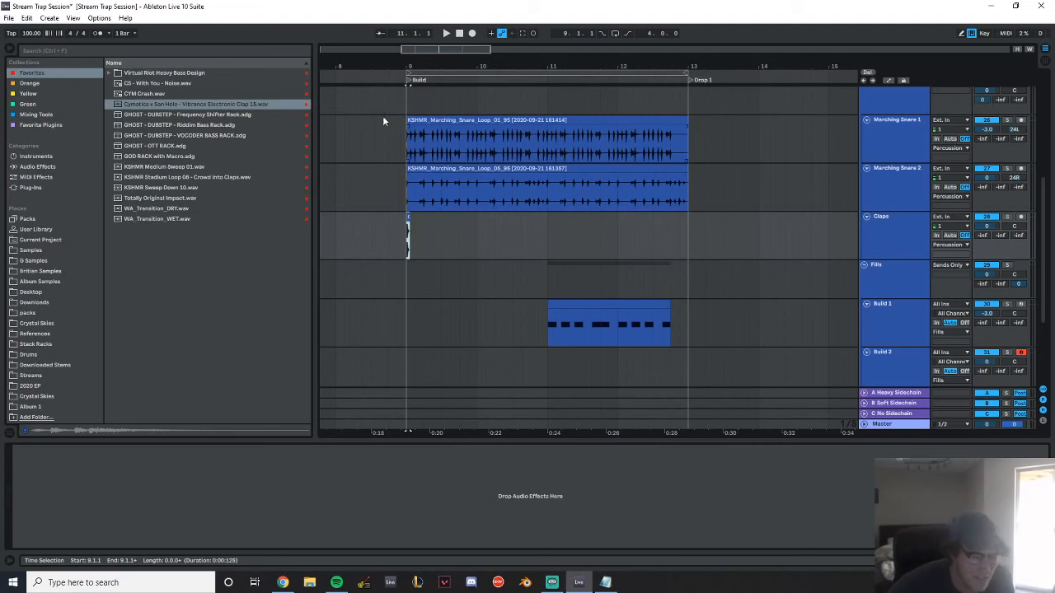
# Repeat the clap on every beat of the Claps track from bar 9 to bar 11
pyautogui.moveTo(422, 66); pyautogui.dragTo(544, 65)
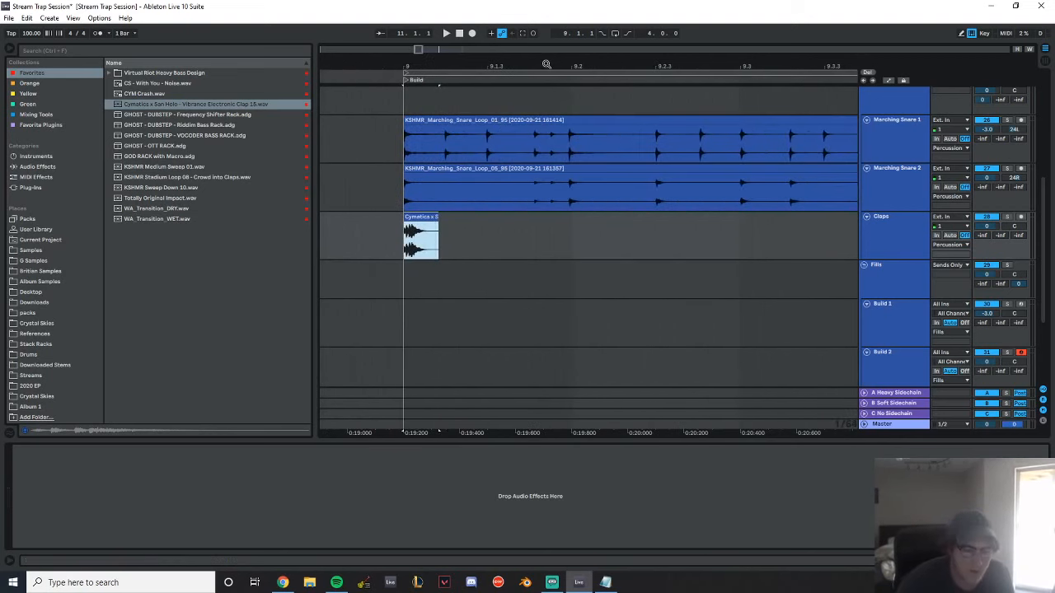
pyautogui.press('space')
pyautogui.press('space')
pyautogui.press('space')
pyautogui.press('space')
pyautogui.moveTo(571, 234); pyautogui.dragTo(400, 240)
pyautogui.hotkey('ctrl', 'd')
pyautogui.hotkey('ctrl', 'd')
pyautogui.moveTo(610, 66); pyautogui.dragTo(484, 66)
pyautogui.hotkey('ctrl', 'd')
pyautogui.hotkey('ctrl', 'd')
pyautogui.hotkey('ctrl', 'd')
pyautogui.hotkey('ctrl', 'd')
pyautogui.hotkey('ctrl', 'd')
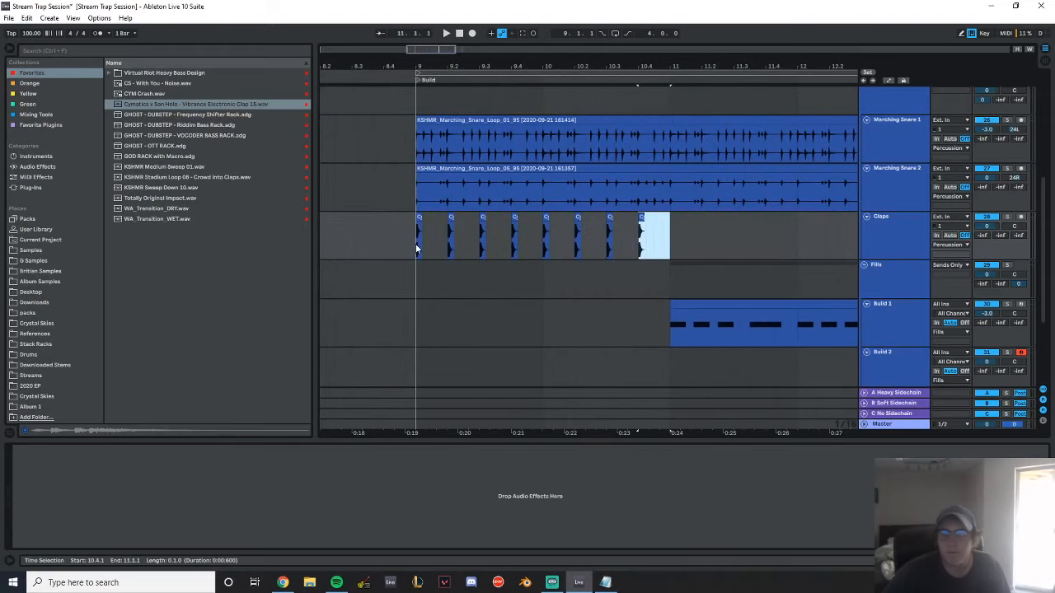
# Duplicate the two bars of claps so they continue up to Drop 1 at bar 13
pyautogui.keyDown('shift'); pyautogui.click(416, 249); pyautogui.keyUp('shift')
pyautogui.hotkey('ctrl', 'd')
pyautogui.moveTo(574, 62); pyautogui.dragTo(602, 52)
# Lower the gain of all sixteen clap clips together to -18.0 dB
pyautogui.keyDown('shift'); pyautogui.click(331, 241); pyautogui.keyUp('shift')
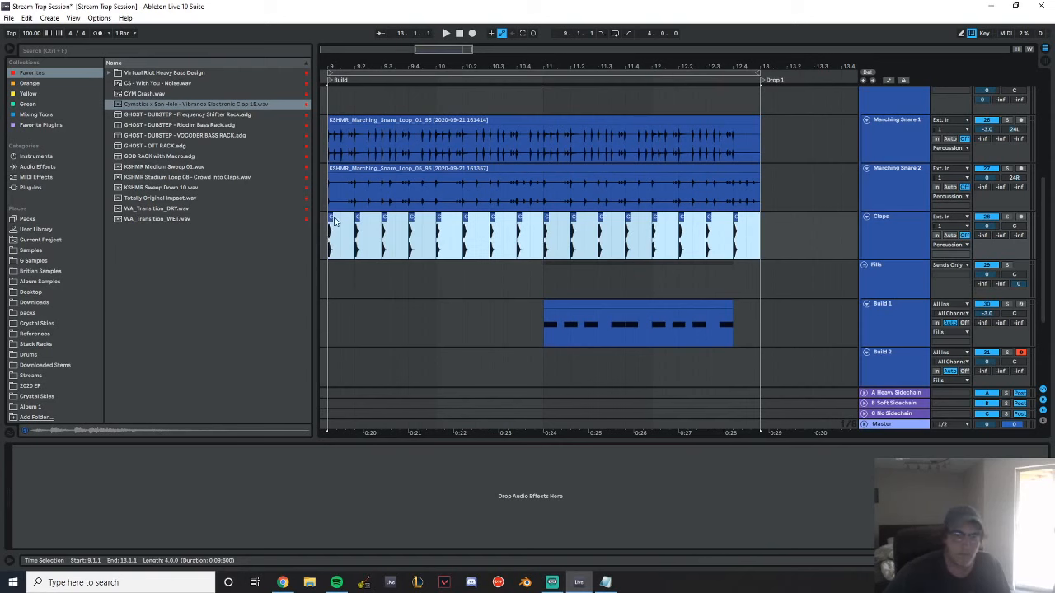
pyautogui.click(329, 217)
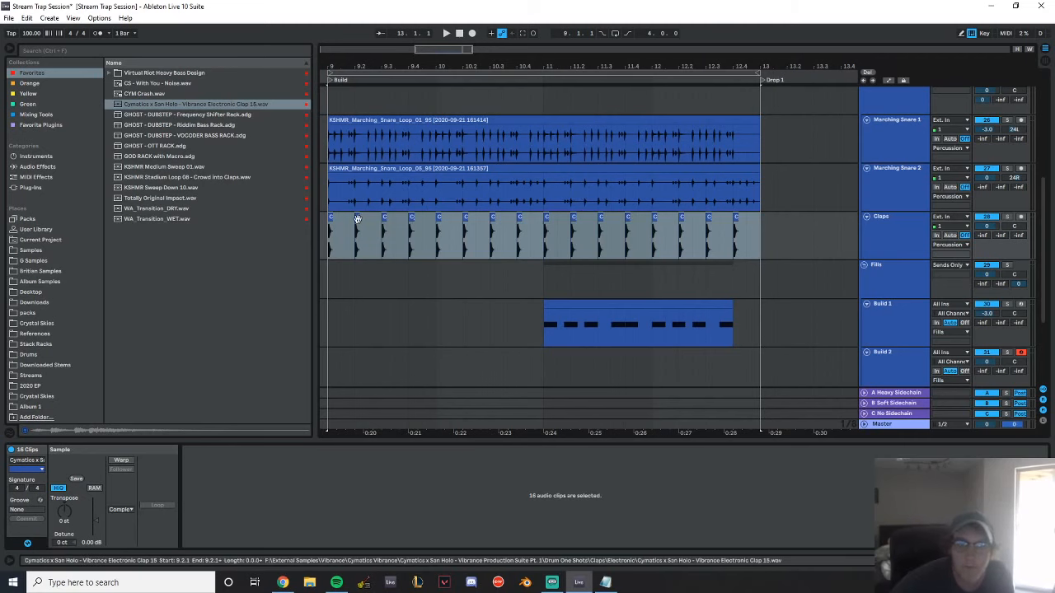
pyautogui.moveTo(87, 543); pyautogui.dragTo(87, 567)
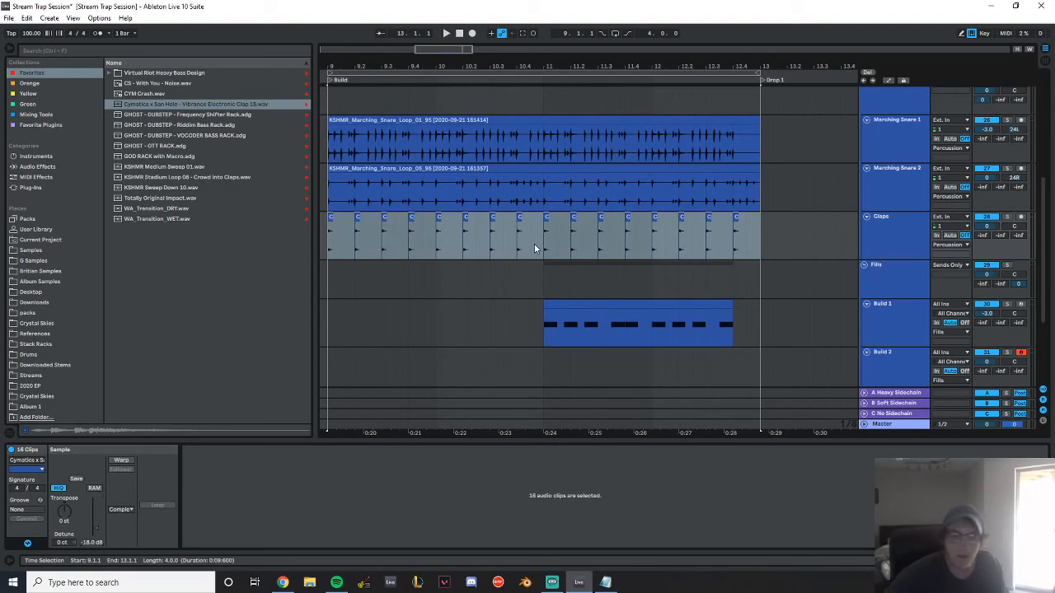
# Play the build with the Claps track soloed and set the gain of all clap clips to -13.5 dB
pyautogui.press('space')
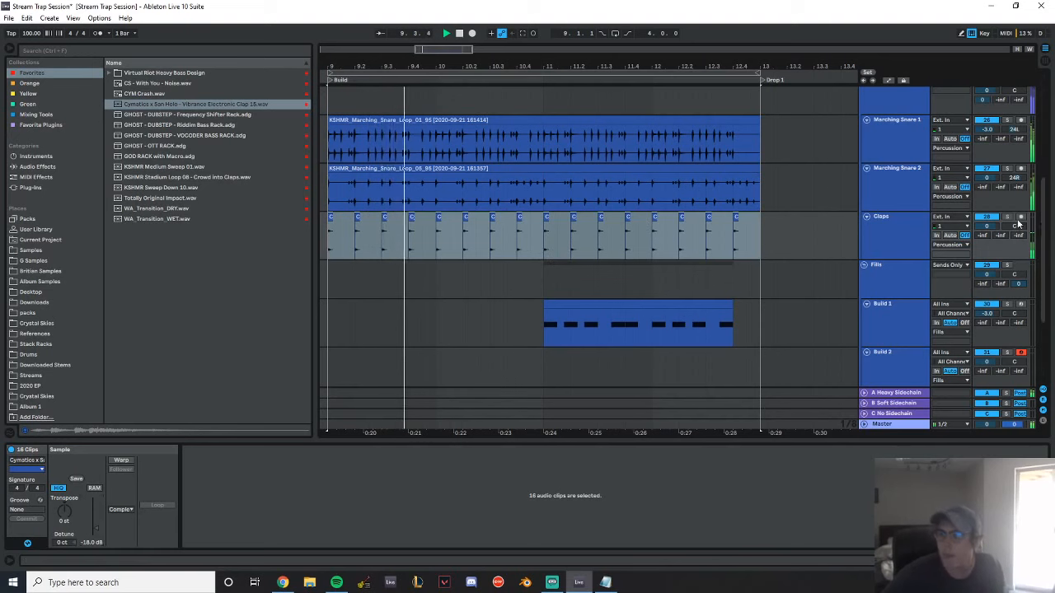
pyautogui.click(913, 239)
pyautogui.click(332, 219)
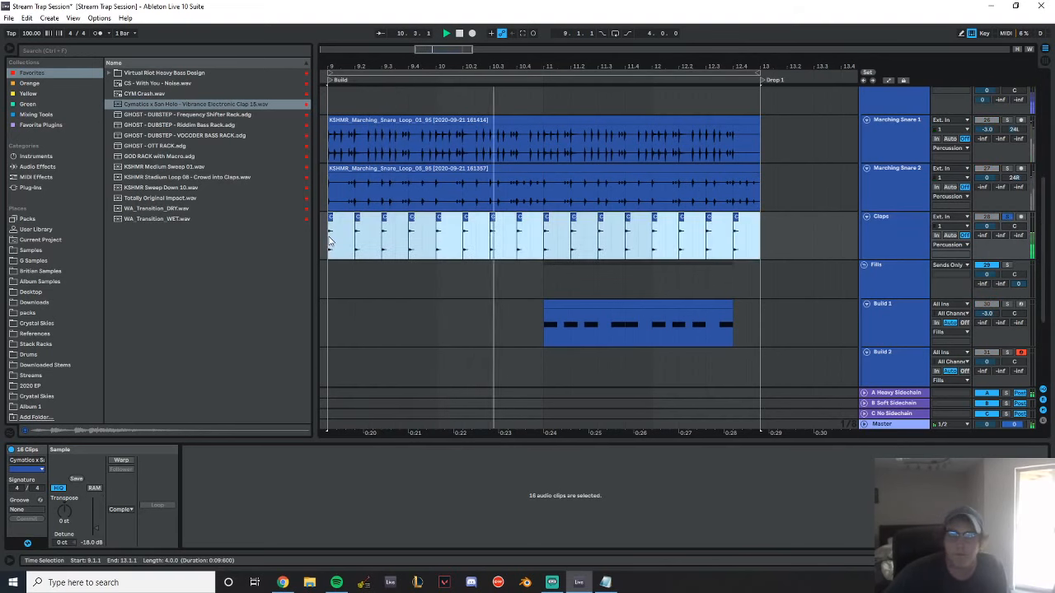
pyautogui.moveTo(96, 528); pyautogui.dragTo(96, 526)
pyautogui.click(96, 543)
pyautogui.write('-13')
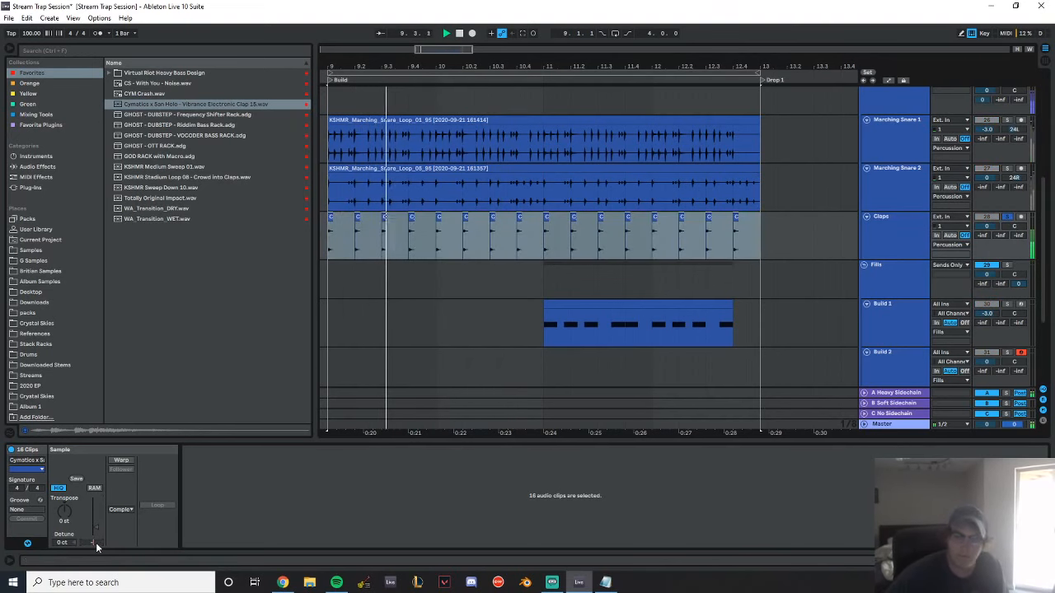
pyautogui.write('.5')
pyautogui.press('Return')
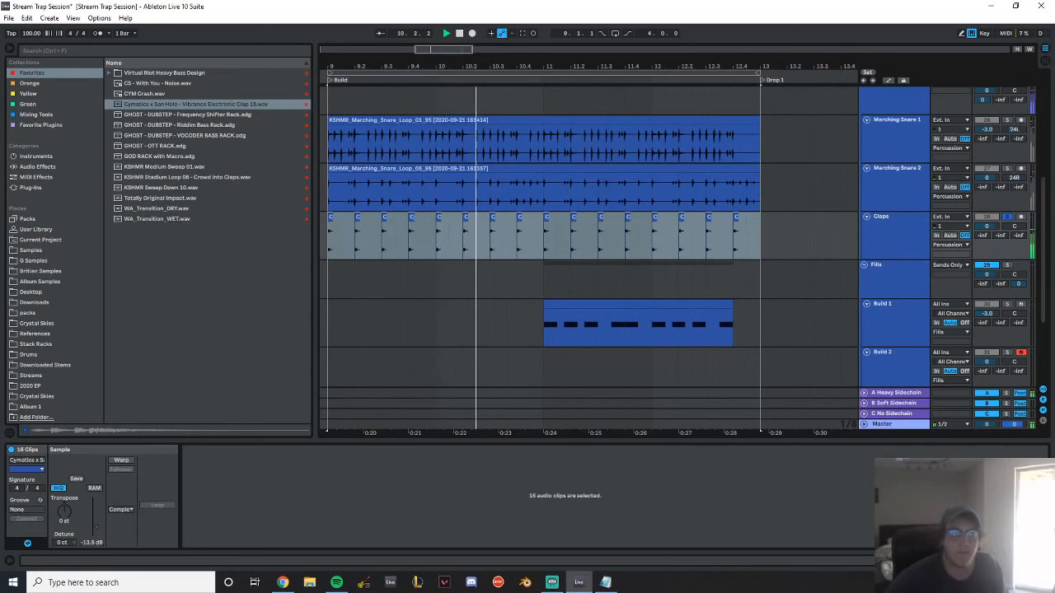
# Add EQ Eight to the Claps track with a low cut at 375 Hz and a dip of about -3.8 dB near 6.5 kHz
pyautogui.click(37, 166)
pyautogui.doubleClick(147, 218)
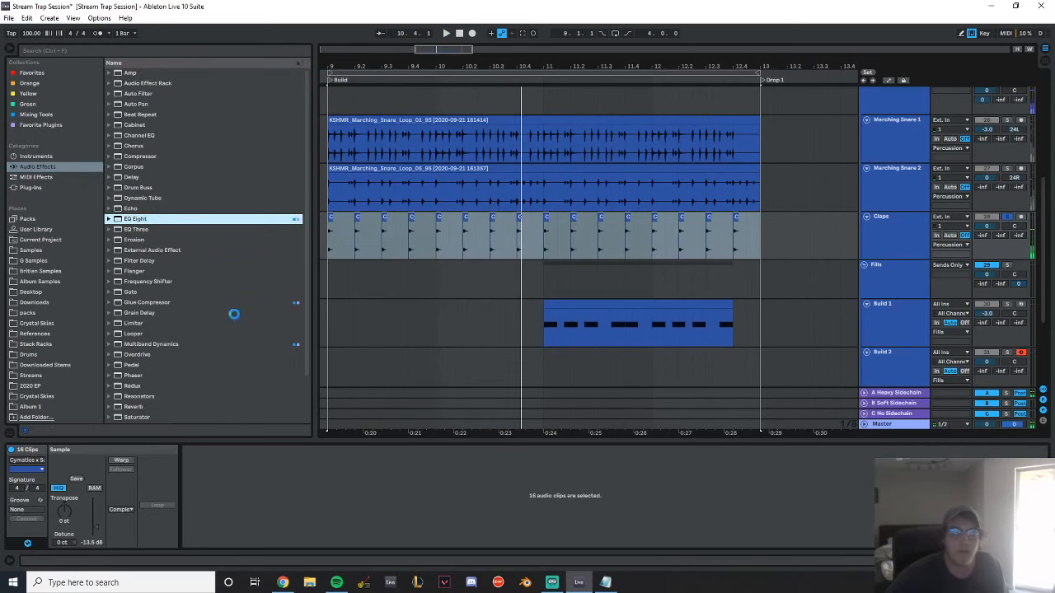
pyautogui.click(57, 470)
pyautogui.moveTo(73, 491); pyautogui.dragTo(212, 499)
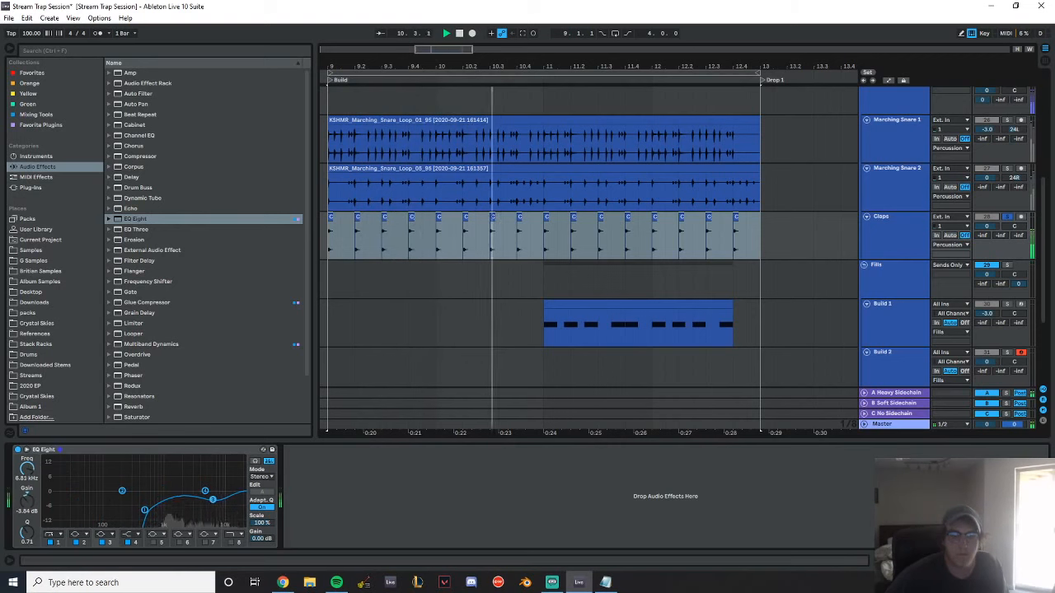
pyautogui.moveTo(145, 509); pyautogui.dragTo(138, 510)
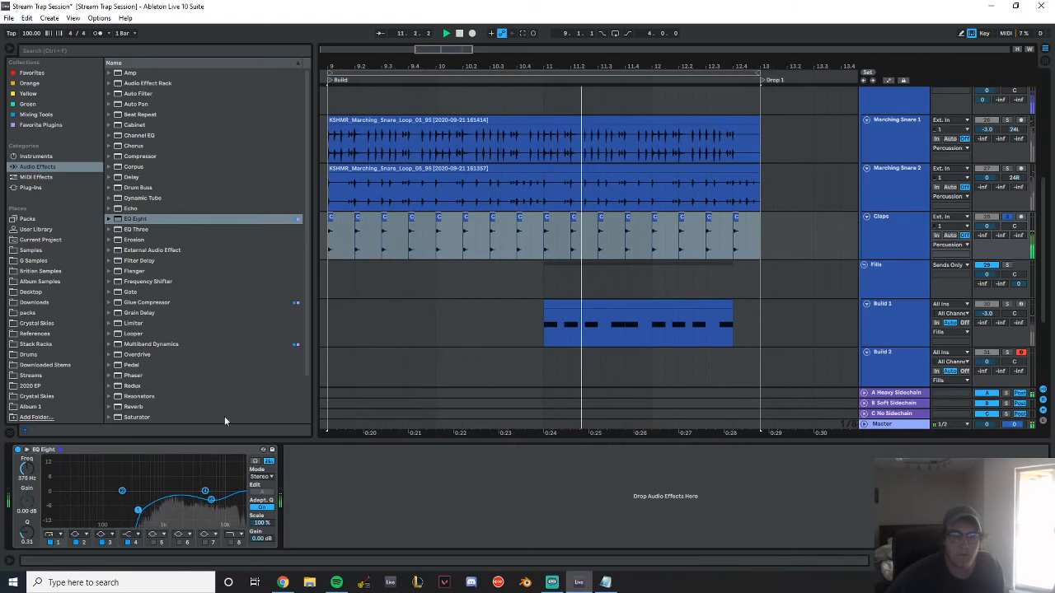
# Add Reverb after the EQ on the Claps track with 15% dry/wet and replay the claps
pyautogui.scroll(-2, 157, 391)
pyautogui.press('space')
pyautogui.doubleClick(139, 354)
pyautogui.press('space')
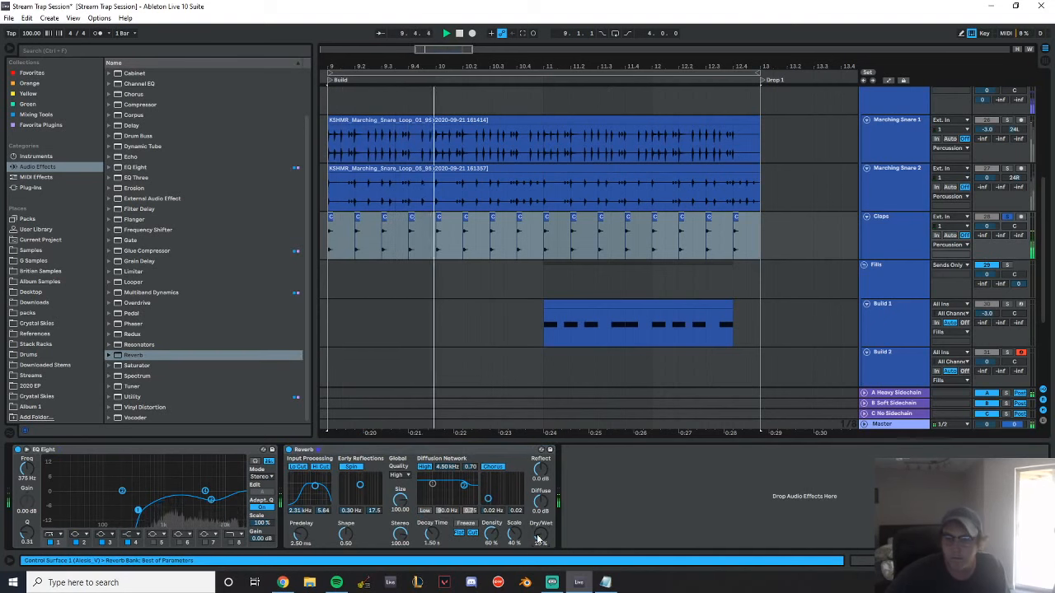
# Raise the Build 1 track volume to -1.5 dB while the full build plays
pyautogui.scroll(-3, 798, 293)
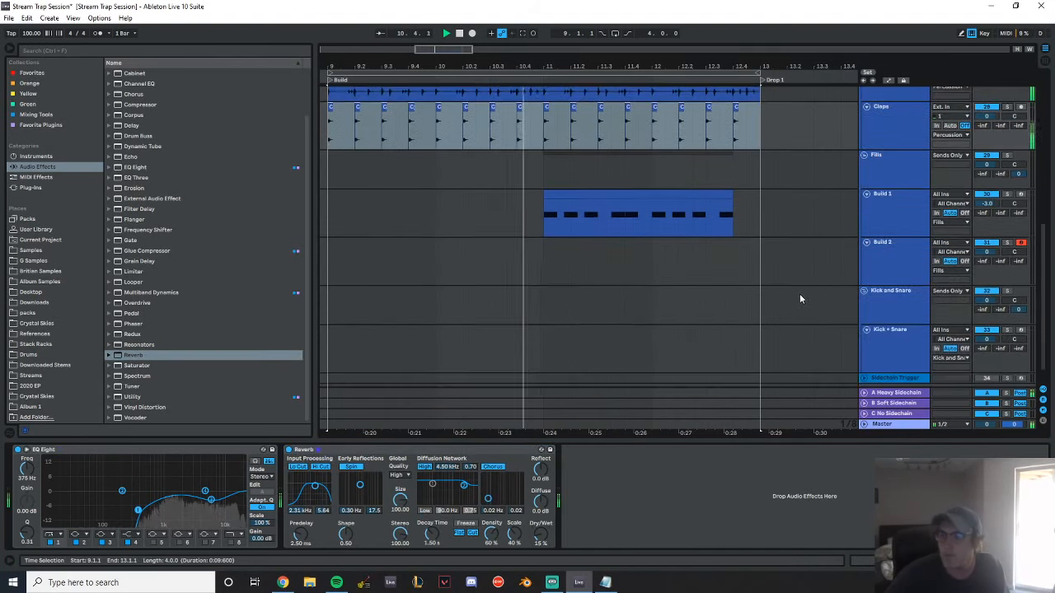
pyautogui.scroll(5, 798, 293)
pyautogui.scroll(-2, 875, 318)
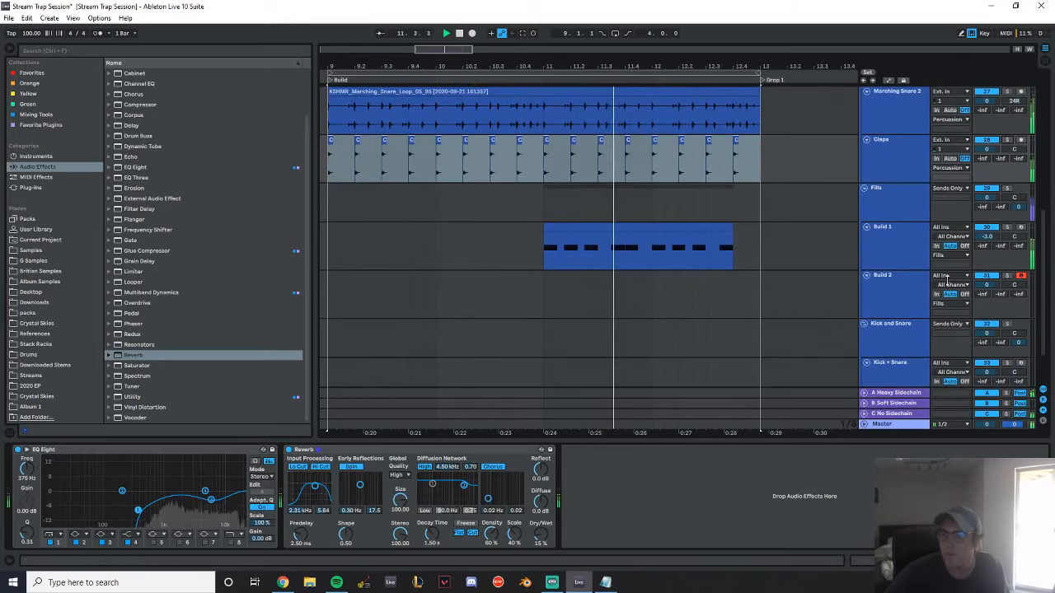
pyautogui.moveTo(988, 238); pyautogui.dragTo(989, 226)
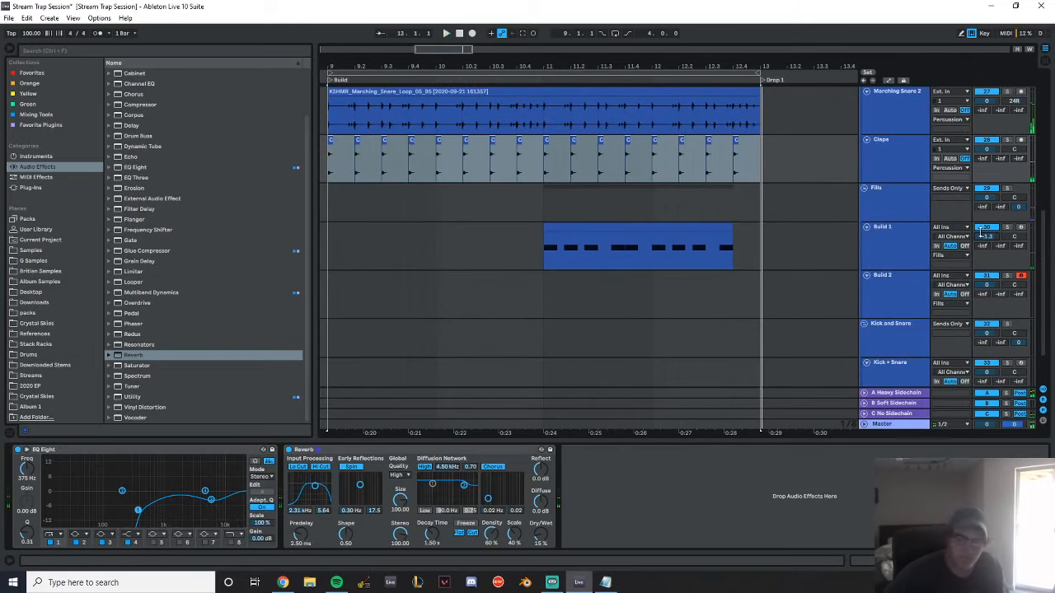
# Insert an empty MIDI clip on Build 2 spanning the same range as the Build 1 clip, from bar 11 to 12.4
pyautogui.click(624, 231)
pyautogui.click(903, 282)
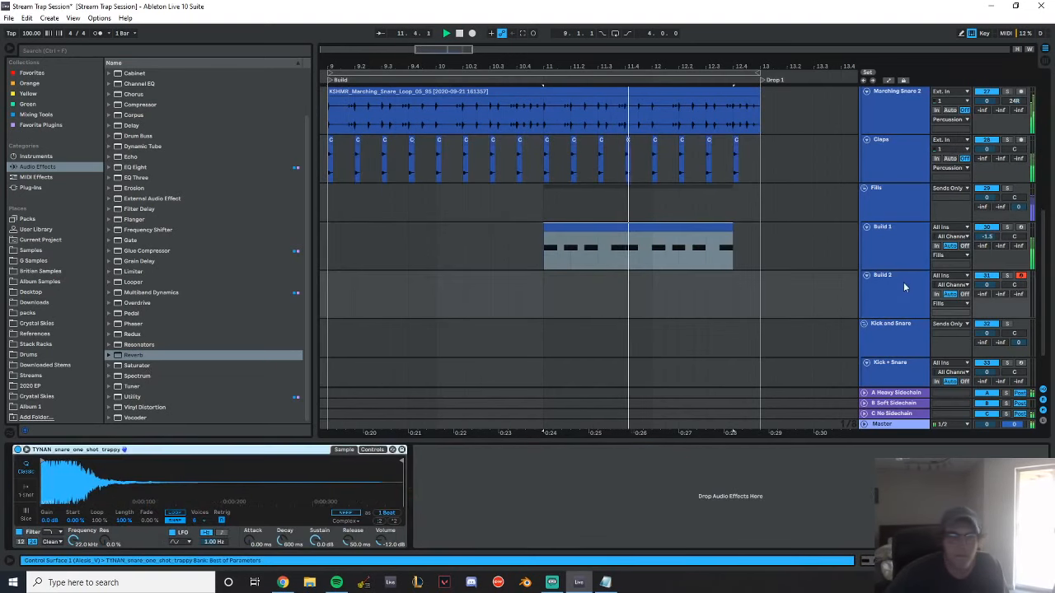
pyautogui.moveTo(543, 307); pyautogui.dragTo(744, 290)
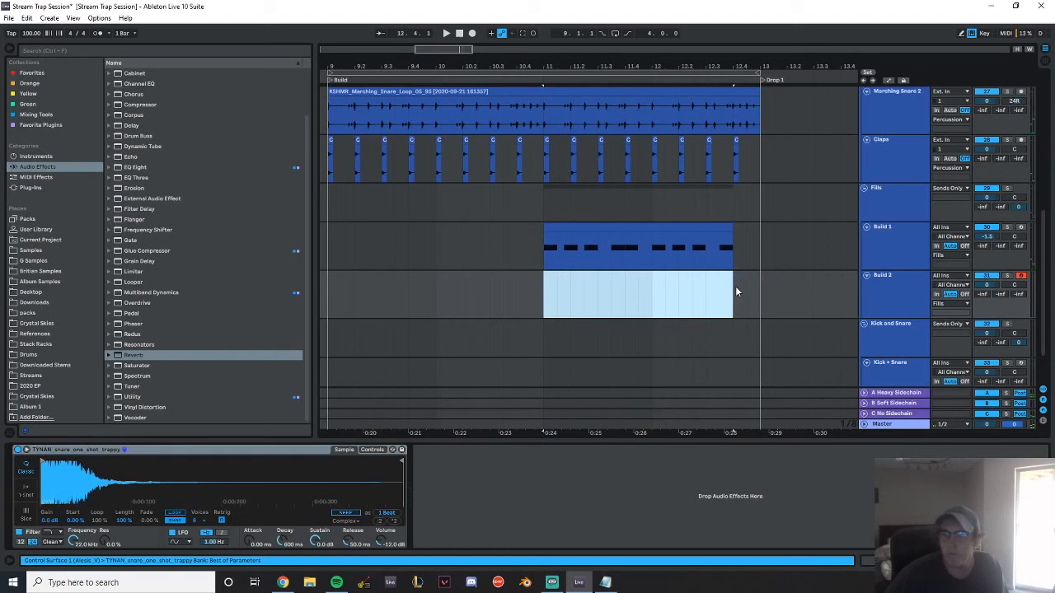
pyautogui.hotkey('ctrl', 'shift', 'm')
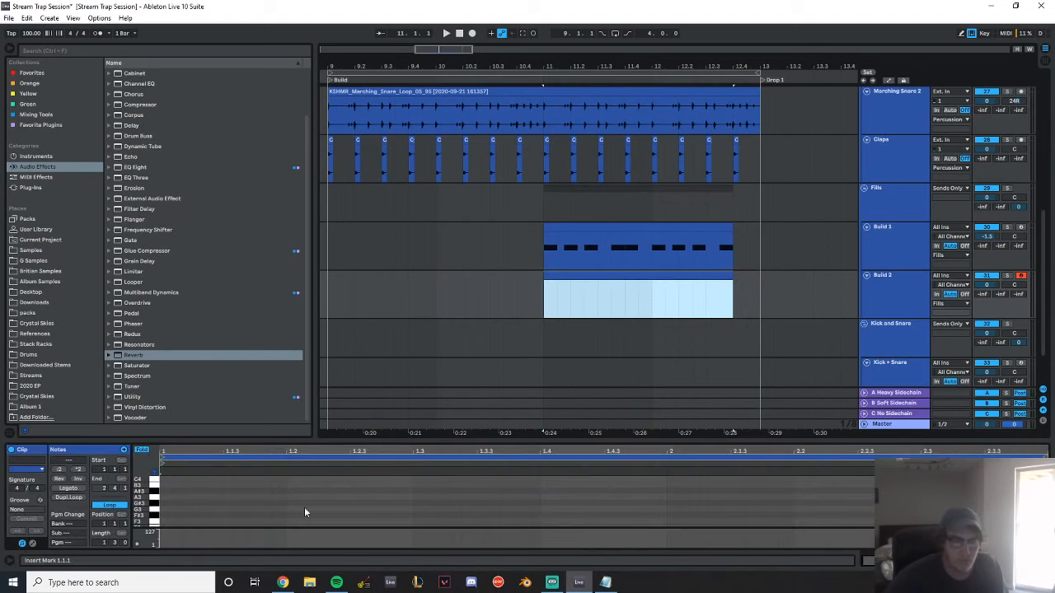
# Fill the Build 2 clip with repeated eighth-note C3 hits and play it back
pyautogui.doubleClick(168, 521)
pyautogui.moveTo(167, 525); pyautogui.dragTo(394, 543)
pyautogui.hotkey('ctrl', 'd')
pyautogui.hotkey('ctrl', 'd')
pyautogui.hotkey('ctrl', 'd')
pyautogui.hotkey('ctrl', 'd')
pyautogui.hotkey('ctrl', 'd')
pyautogui.hotkey('ctrl', 'd')
pyautogui.hotkey('ctrl', 'd')
pyautogui.press('space')
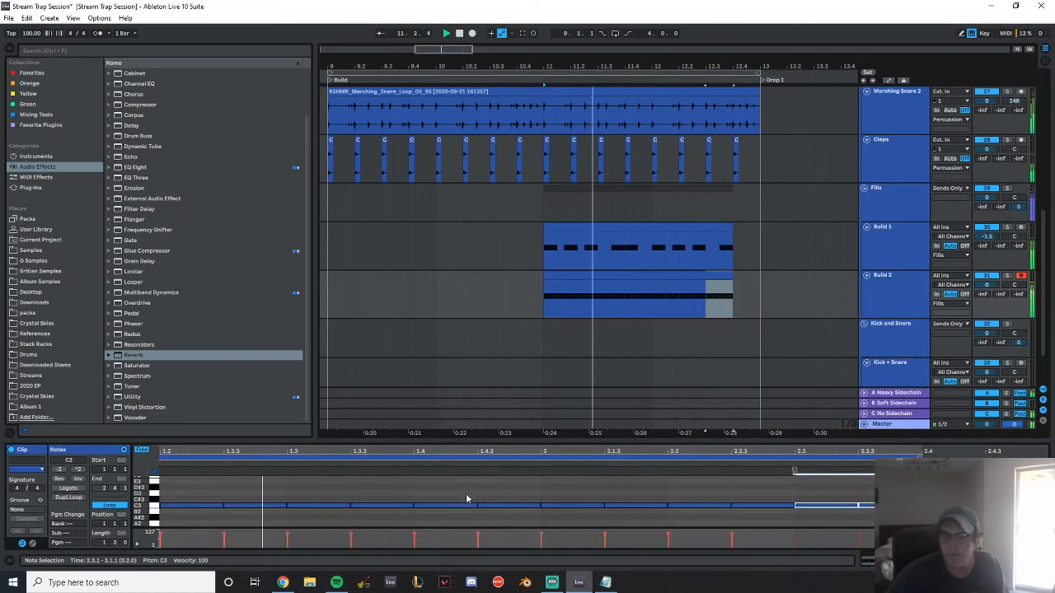
pyautogui.press('space')
# Select all the C3 notes in the Build 2 clip, halve their timing twice and listen to the faster roll
pyautogui.moveTo(257, 451); pyautogui.dragTo(383, 445)
pyautogui.moveTo(186, 491); pyautogui.dragTo(1001, 526)
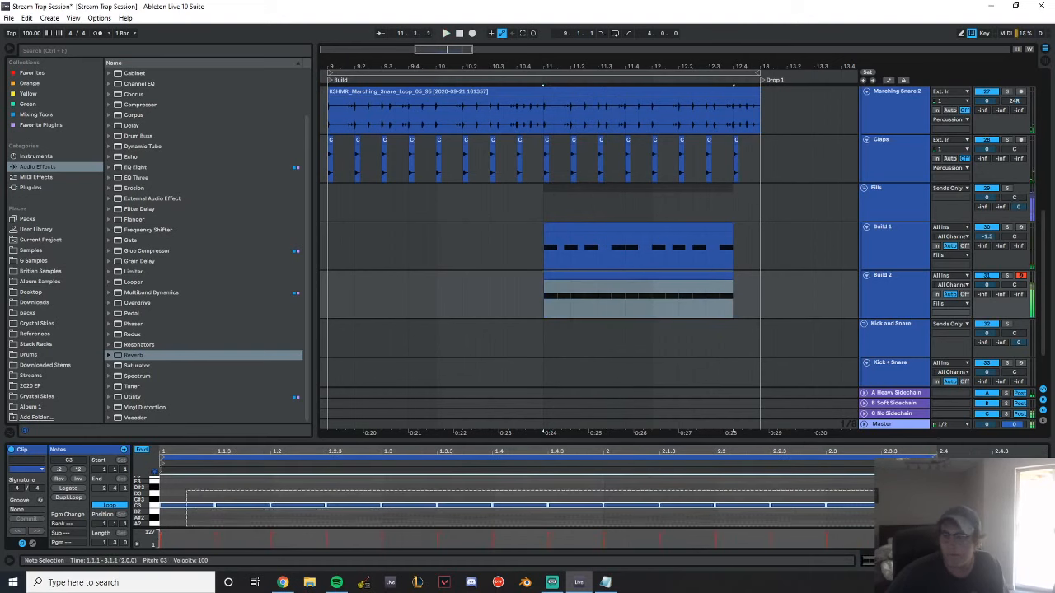
pyautogui.click(60, 469)
pyautogui.press('space')
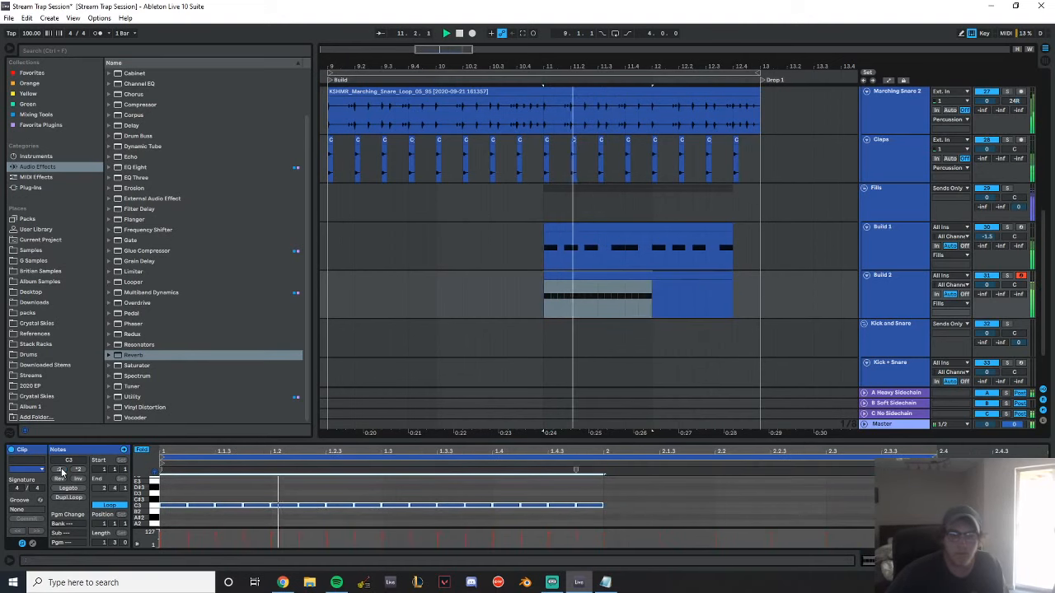
pyautogui.click(61, 471)
pyautogui.press('space')
pyautogui.press('space')
pyautogui.press('space')
# Duplicate the compressed C3 notes until the snare roll fills the whole Build 2 clip
pyautogui.moveTo(164, 493); pyautogui.dragTo(370, 520)
pyautogui.hotkey('ctrl', 'd')
pyautogui.hotkey('ctrl', 'd')
pyautogui.hotkey('ctrl', 'd')
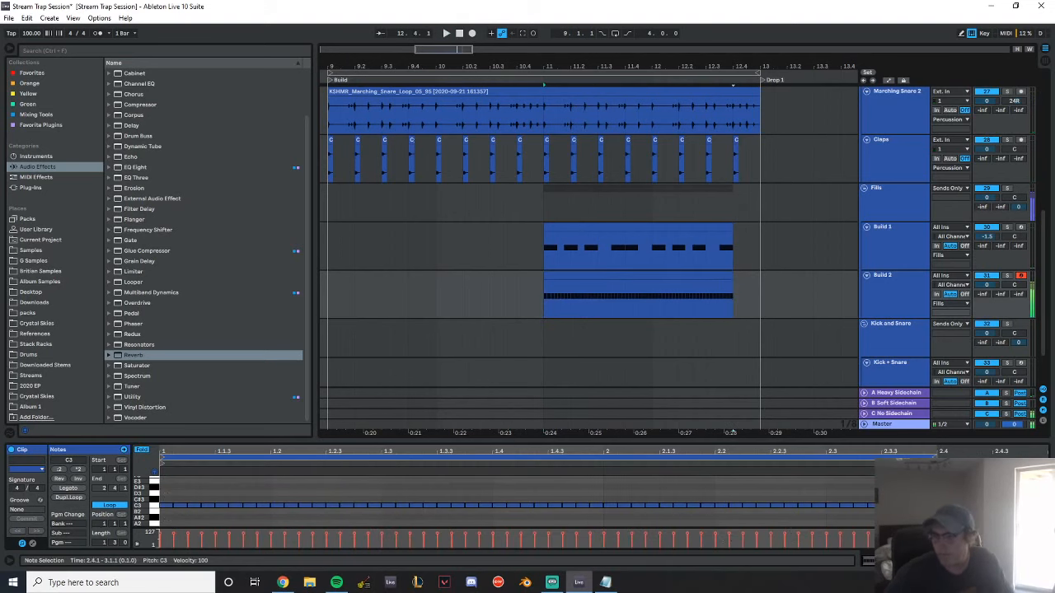
# Add an Auto Filter after the snare Simpler on the Build 2 track
pyautogui.doubleClick(899, 298)
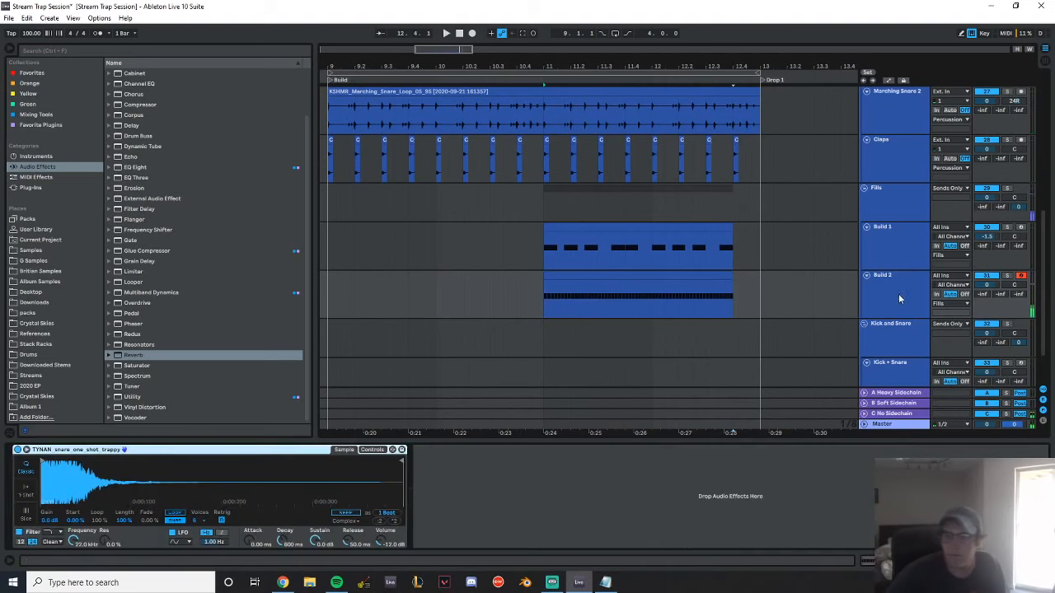
pyautogui.click(81, 165)
pyautogui.scroll(3, 165, 247)
pyautogui.moveTo(139, 94); pyautogui.dragTo(561, 441)
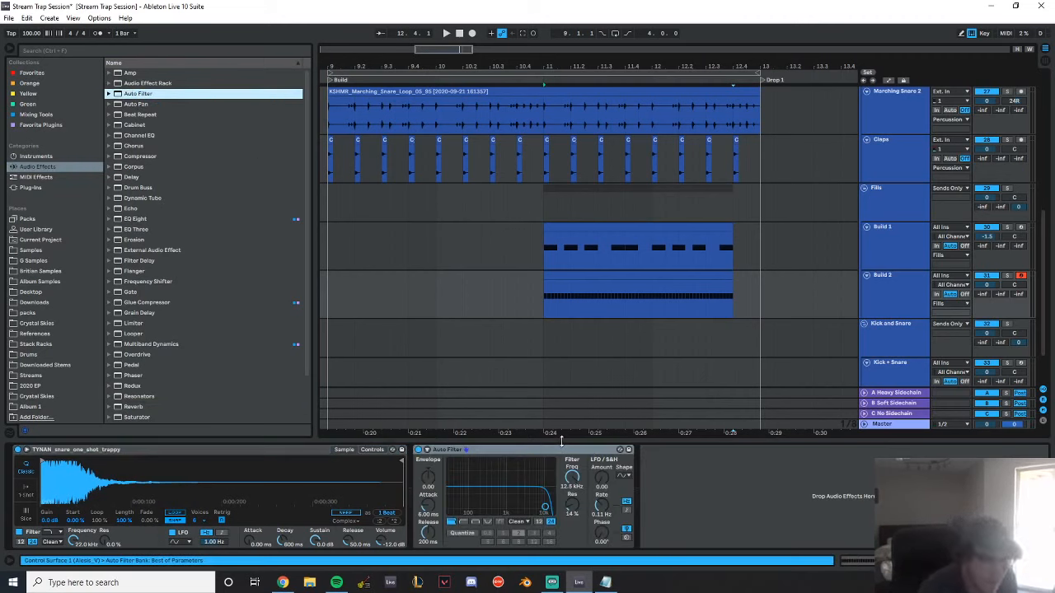
# Raise the Auto Filter's cutoff frequency on the Build 2 track to 19.9 kHz
pyautogui.hotkey('alt', 'Tab')
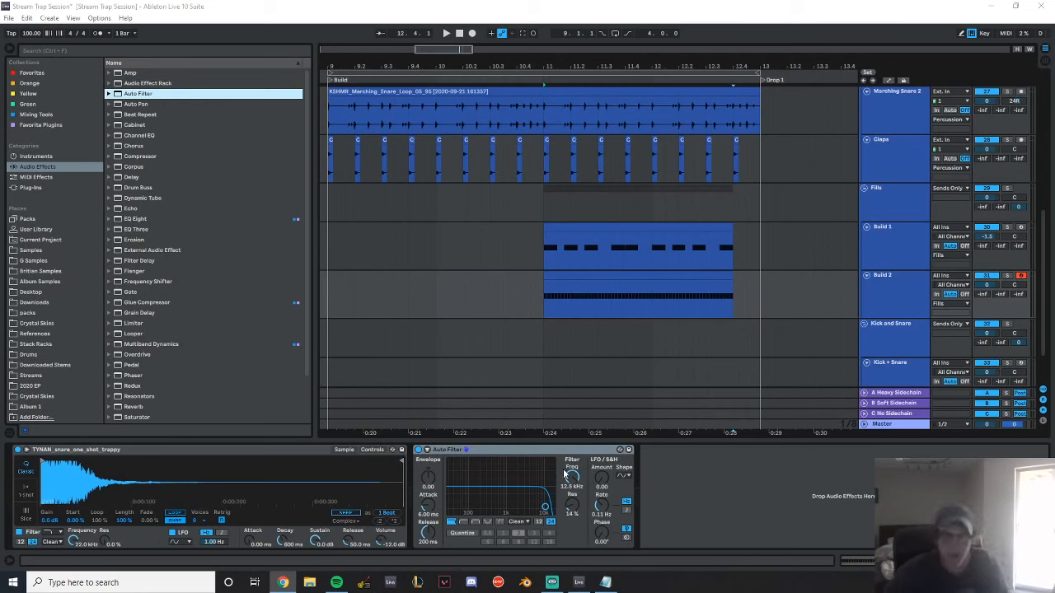
pyautogui.moveTo(569, 475); pyautogui.dragTo(571, 449)
# Try a Reverb after the Auto Filter on Build 2, followed by an EQ Eight with a 100 Hz low cut
pyautogui.scroll(-3, 183, 302)
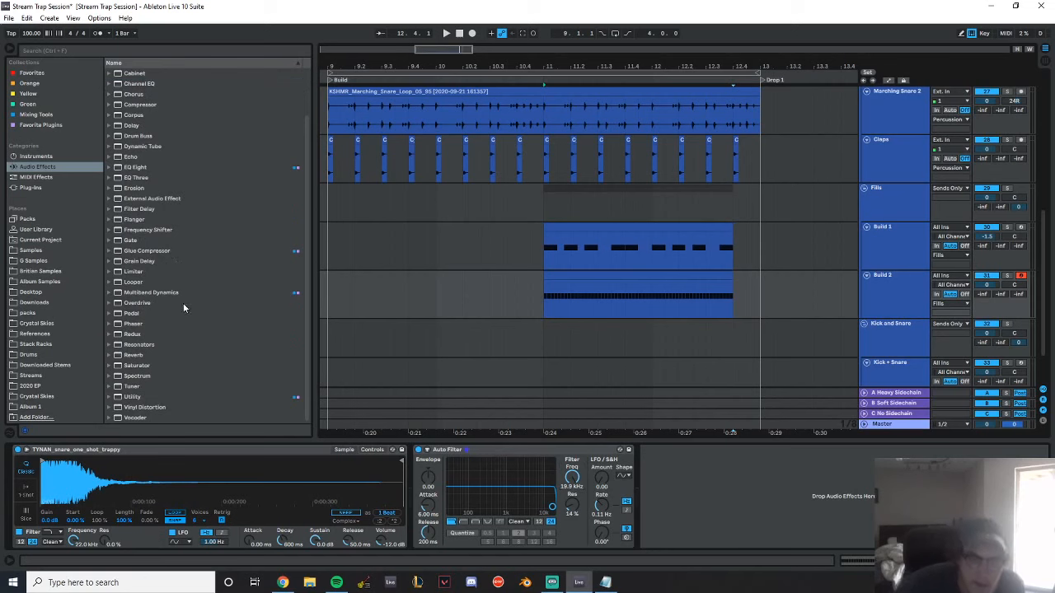
pyautogui.click(135, 356)
pyautogui.doubleClick(134, 356)
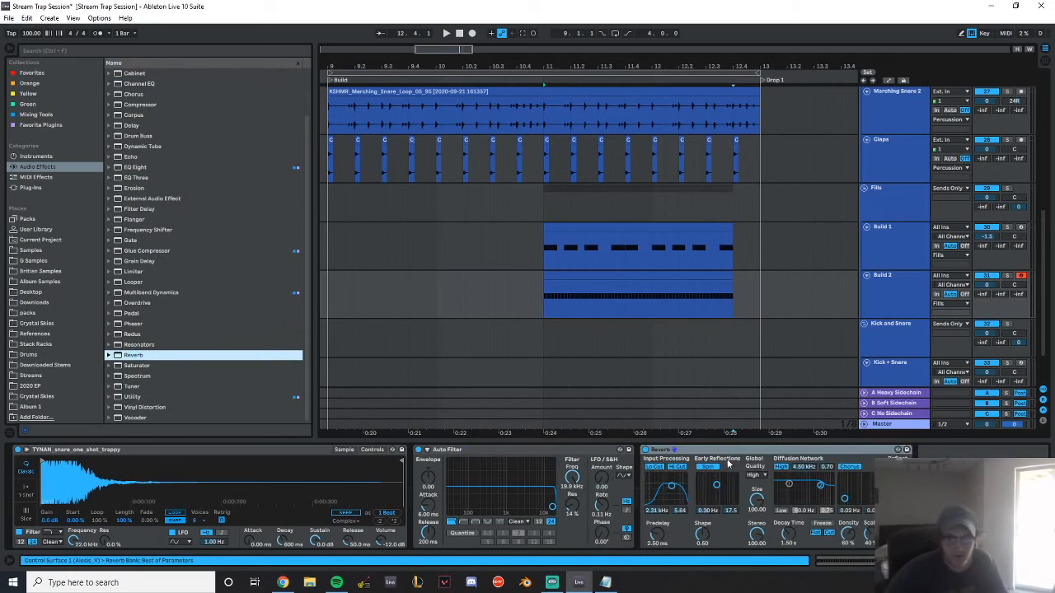
pyautogui.click(554, 453)
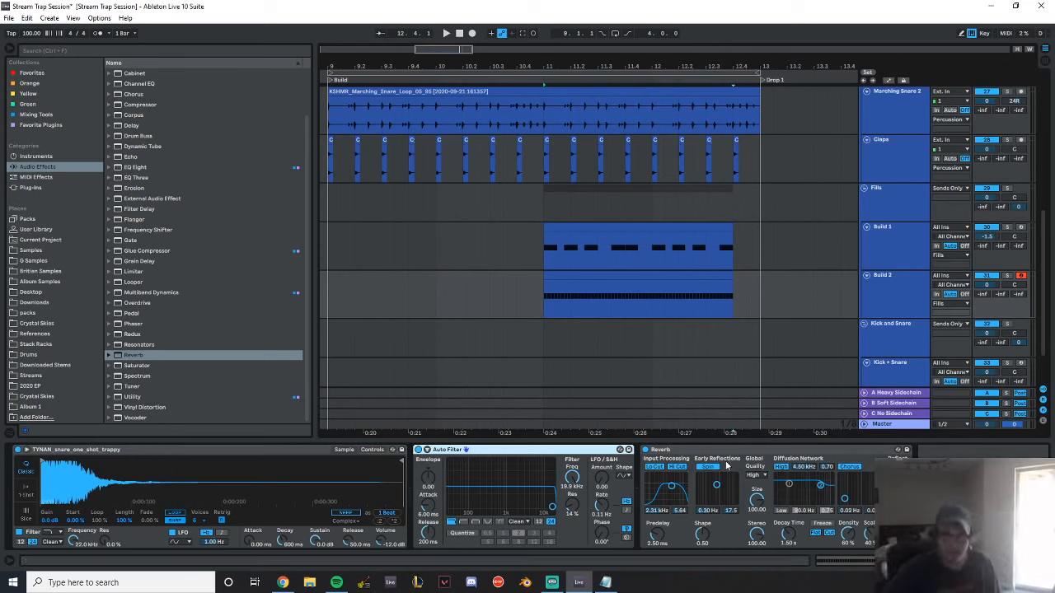
pyautogui.doubleClick(135, 166)
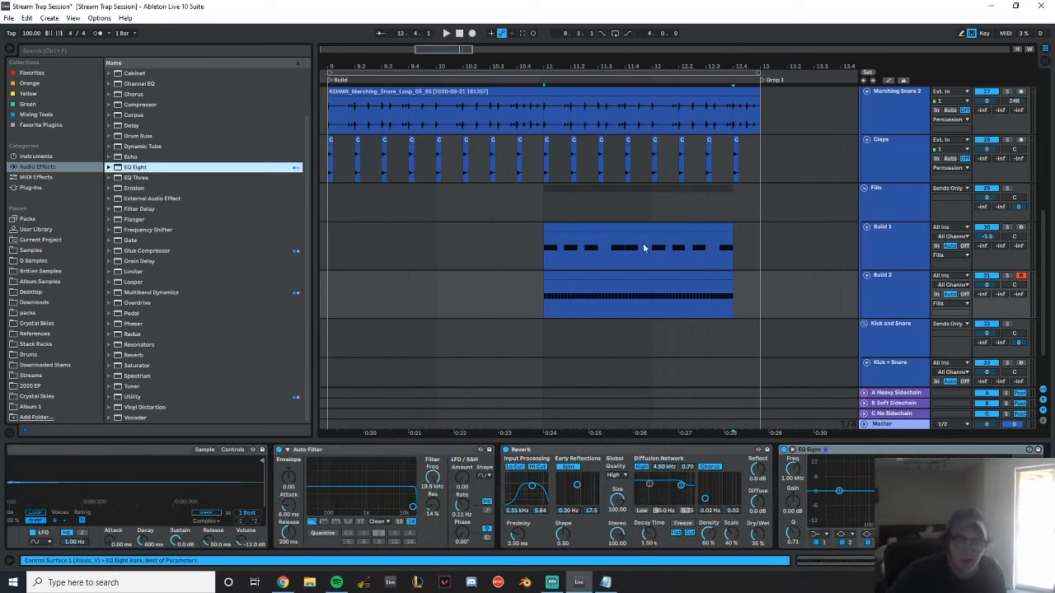
pyautogui.click(823, 536)
pyautogui.click(823, 469)
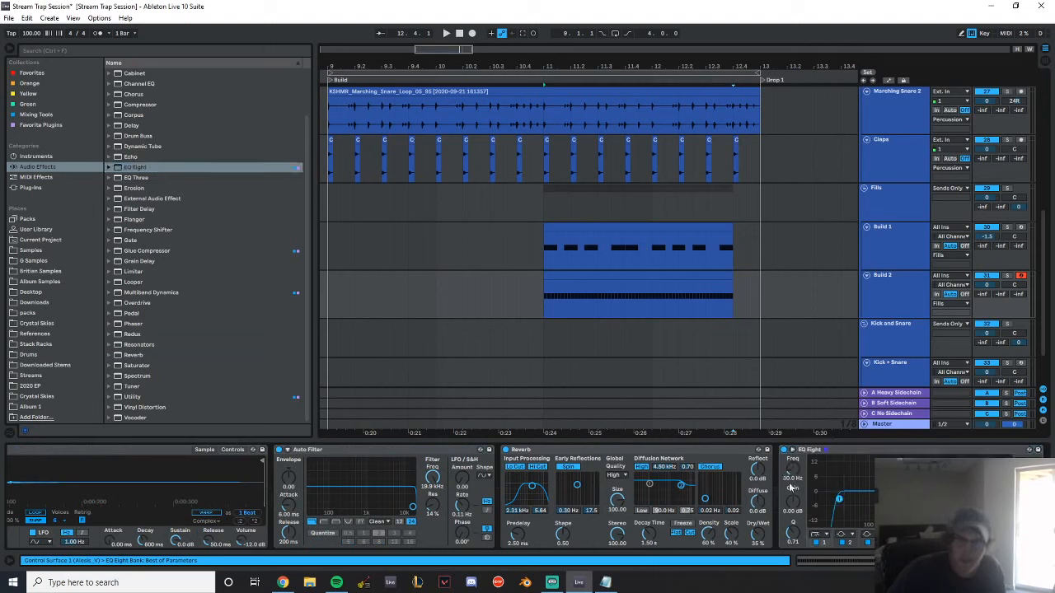
pyautogui.click(794, 470)
pyautogui.write('100')
pyautogui.press('Return')
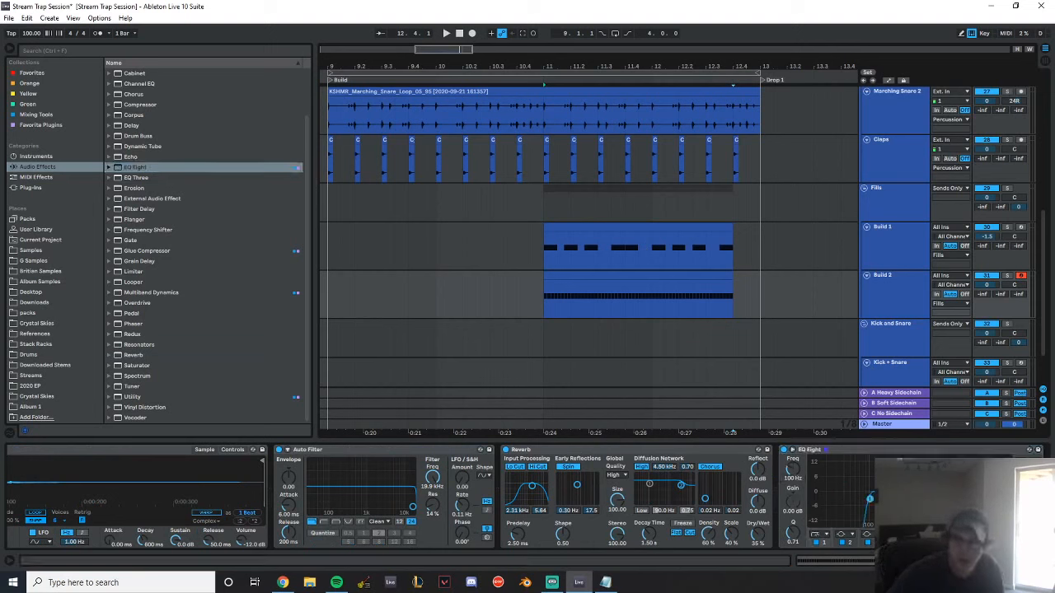
# Remove the EQ Eight and the Reverb from the Build 2 device chain
pyautogui.rightClick(821, 452)
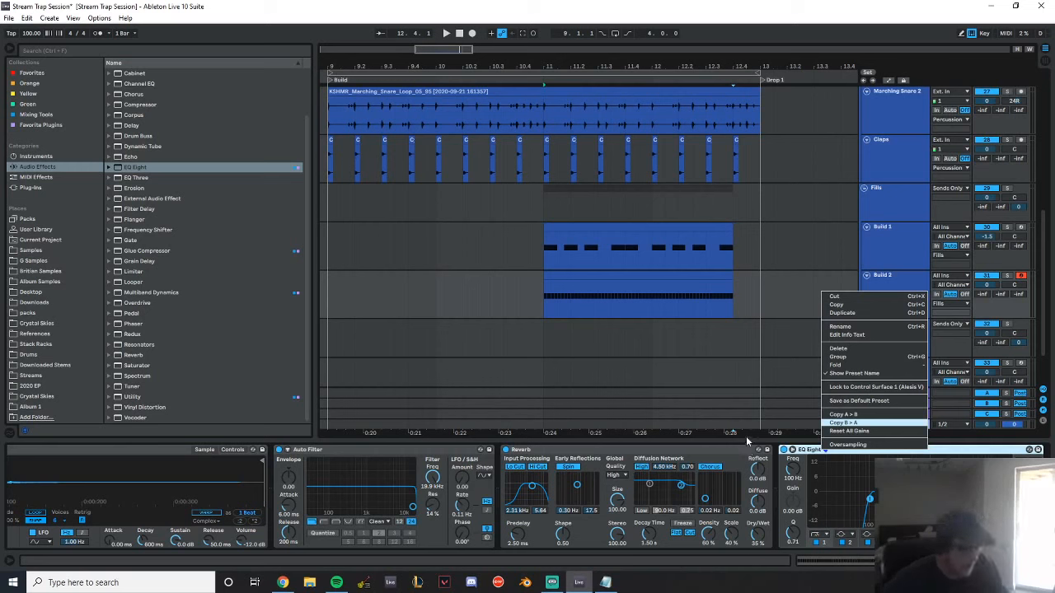
pyautogui.click(949, 451)
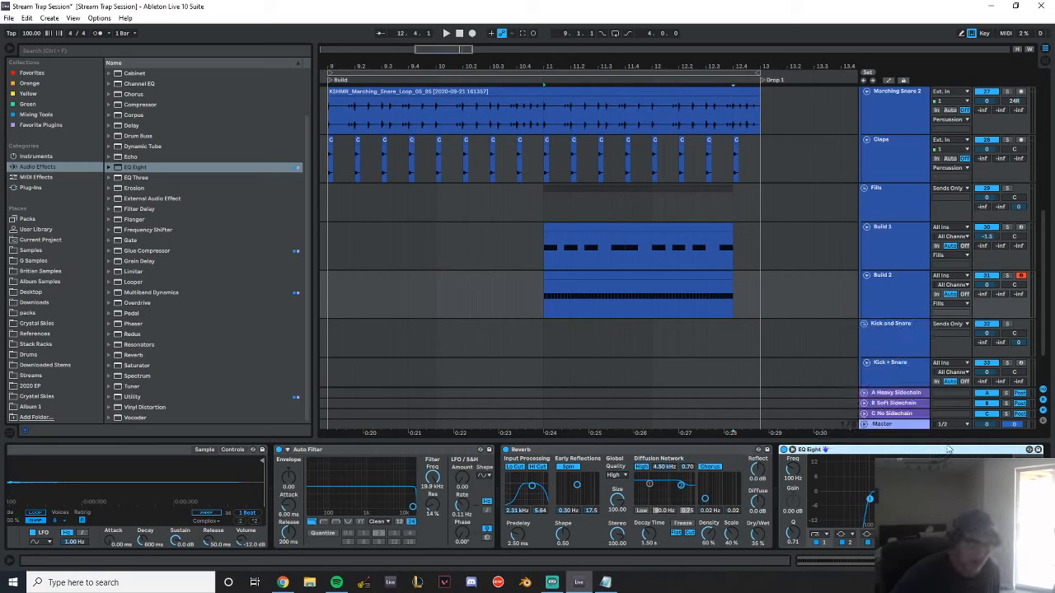
pyautogui.press('Delete')
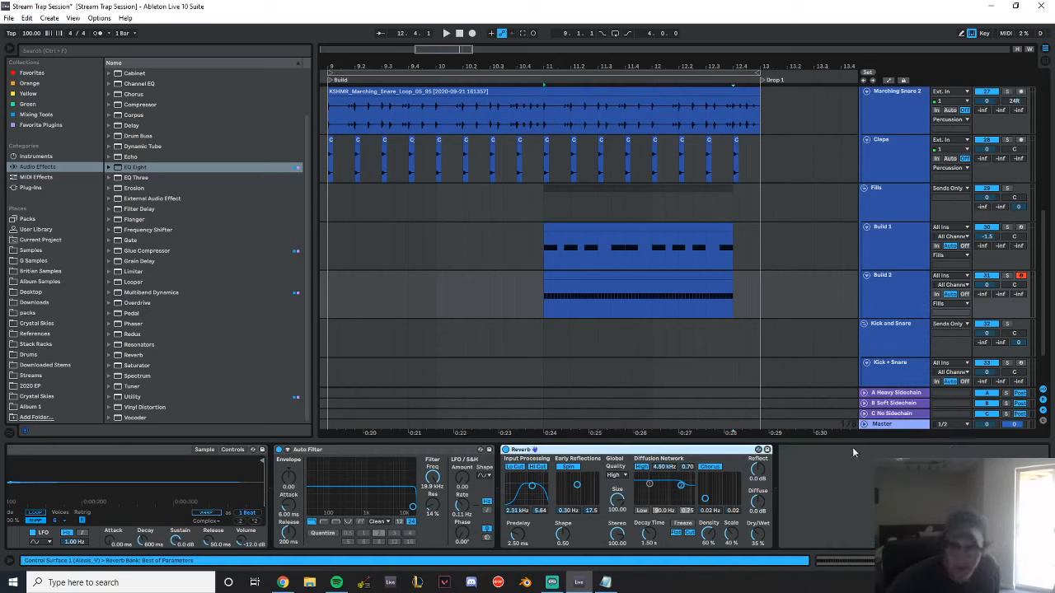
pyautogui.click(646, 305)
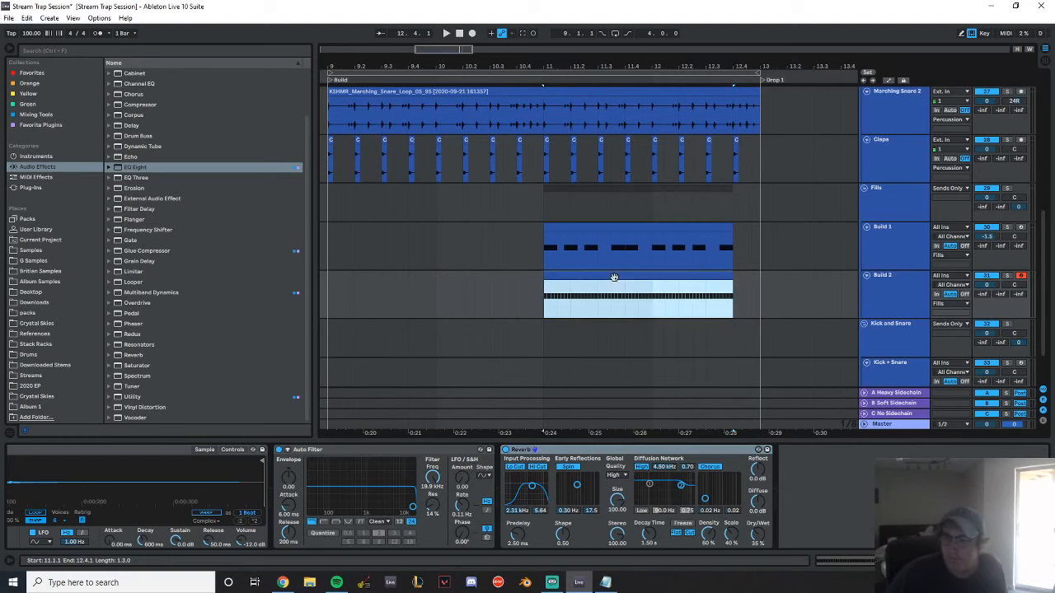
pyautogui.click(614, 450)
pyautogui.press('Delete')
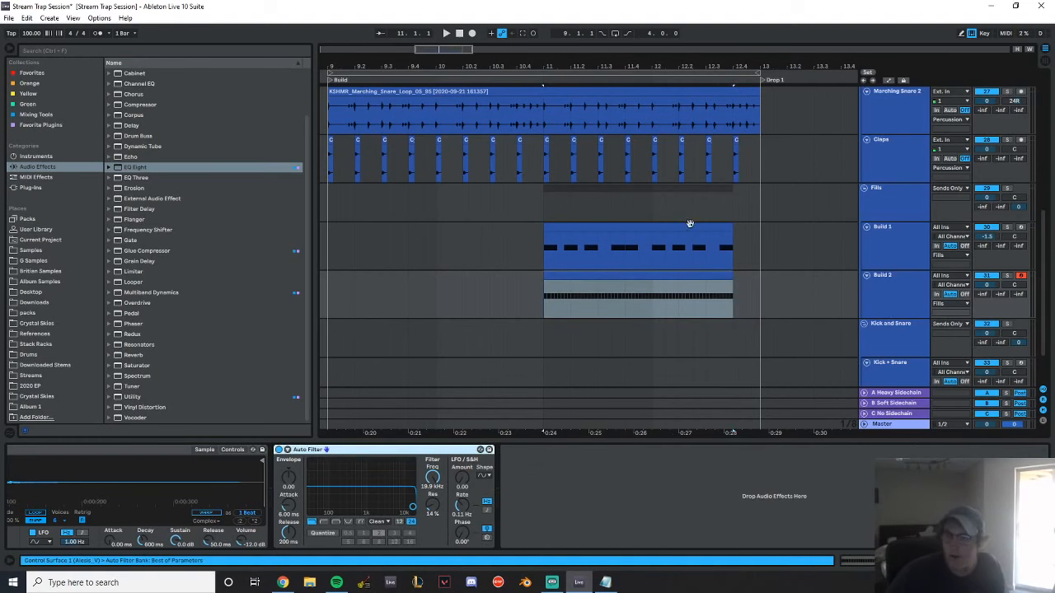
# Automate Build 2's Auto Filter frequency to rise from a low cutoff at bar 11 to 19.9 kHz at 12.4
pyautogui.moveTo(618, 68); pyautogui.dragTo(603, 366)
pyautogui.press('a')
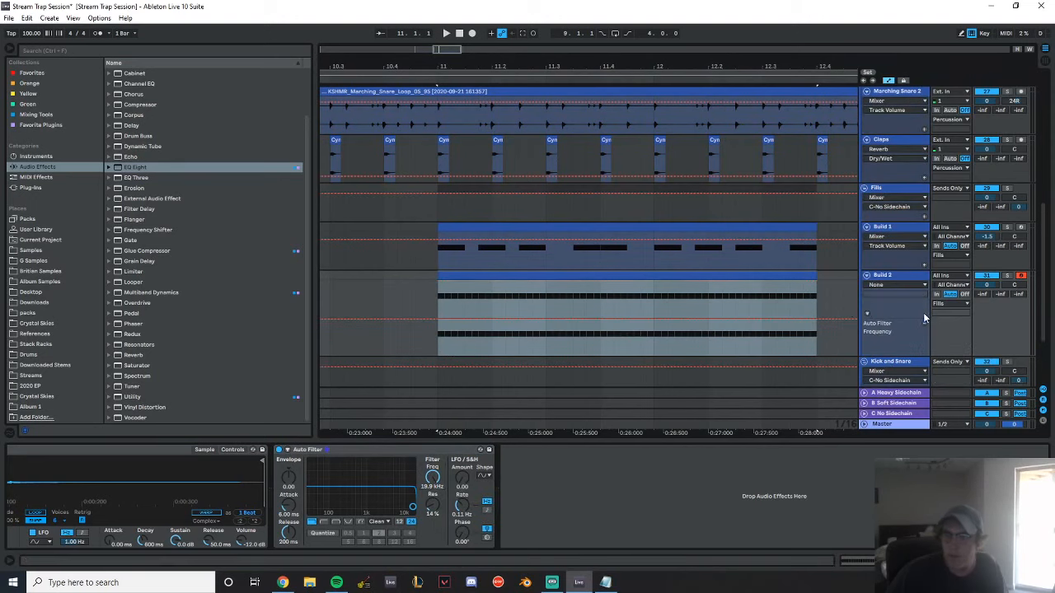
pyautogui.click(816, 326)
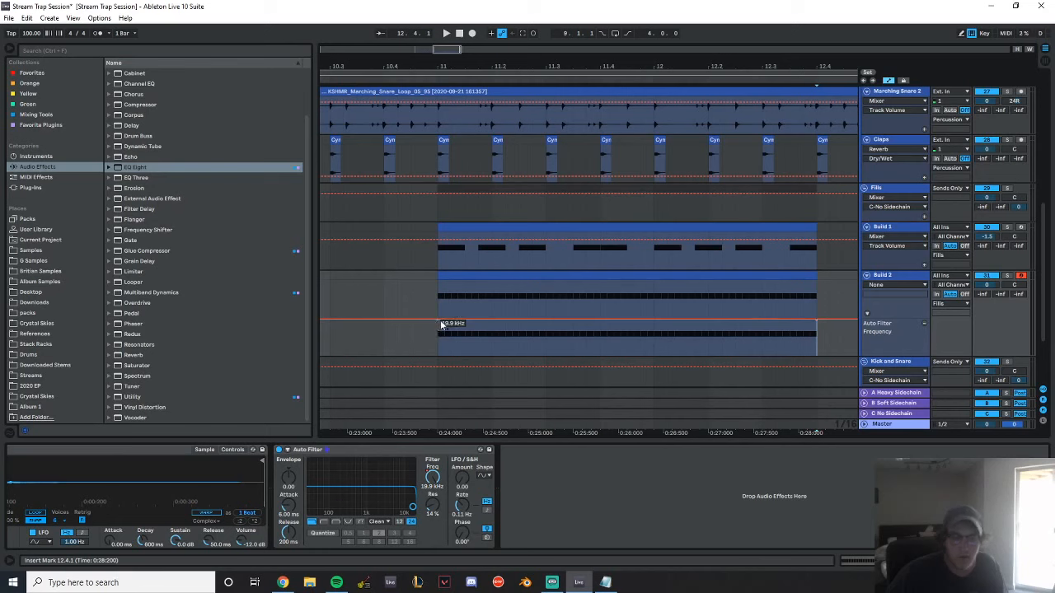
pyautogui.moveTo(452, 323); pyautogui.dragTo(438, 341)
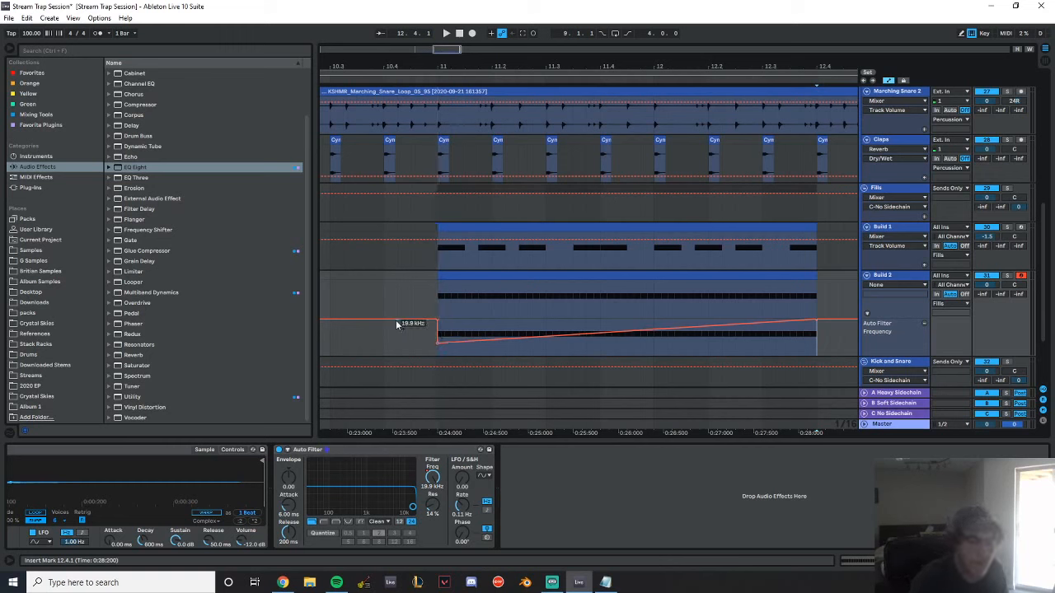
# Play the build and bend the Auto Filter frequency ramp so it rises slowly first and faster towards the end
pyautogui.press('space')
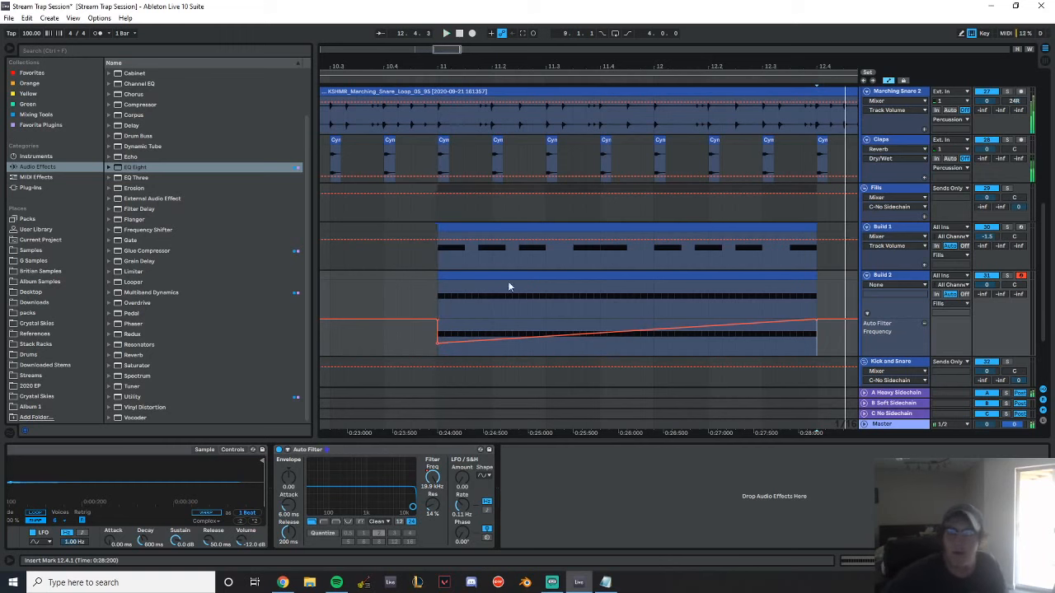
pyautogui.click(401, 292)
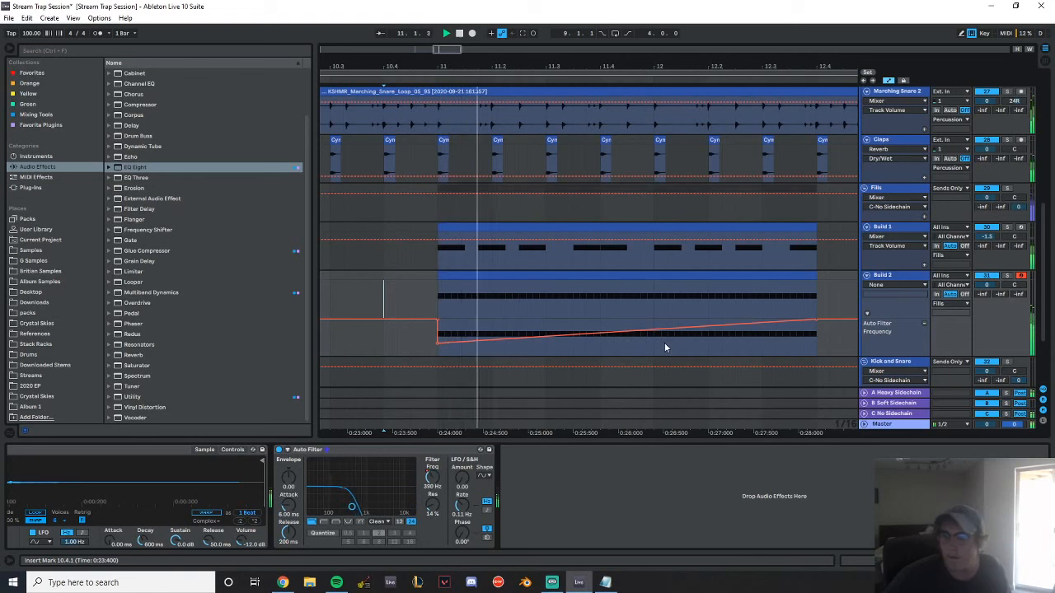
pyautogui.moveTo(653, 332); pyautogui.dragTo(653, 356)
# Add an EQ Eight after Build 2's Auto Filter and turn its first band into a low cut at 30 Hz
pyautogui.click(896, 280)
pyautogui.press('space')
pyautogui.doubleClick(142, 168)
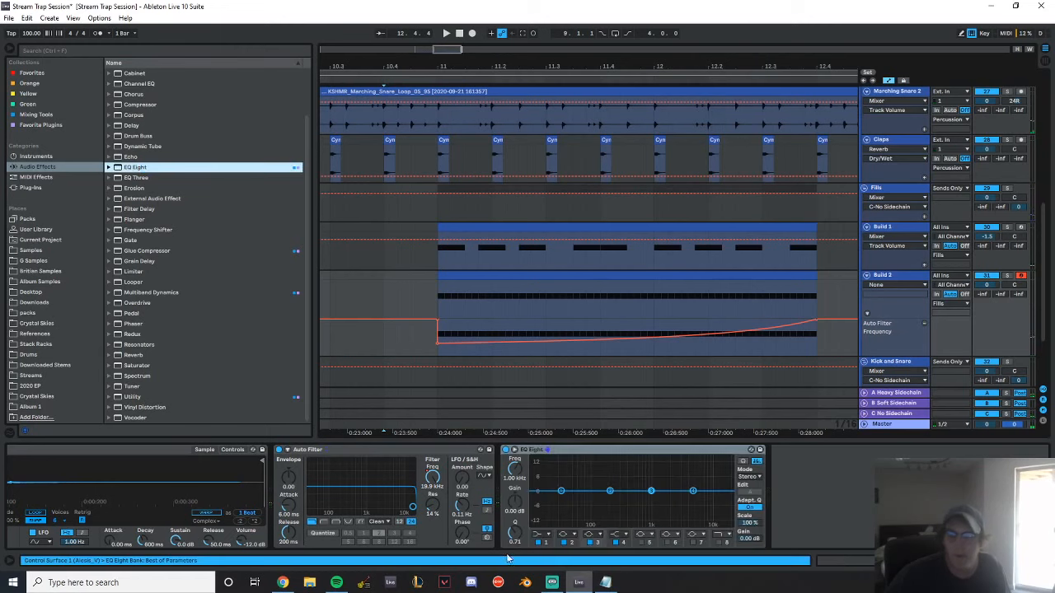
pyautogui.click(547, 536)
pyautogui.click(539, 469)
# Lower the Build 2 track volume to -9.1 dB while checking it in playback
pyautogui.press('space')
pyautogui.press('space')
pyautogui.moveTo(987, 284); pyautogui.dragTo(987, 297)
pyautogui.press('space')
# Raise the EQ Eight low cut on Build 2 and dip band 3 by 4.59 dB at 2.15 kHz with Q 0.54
pyautogui.click(467, 277)
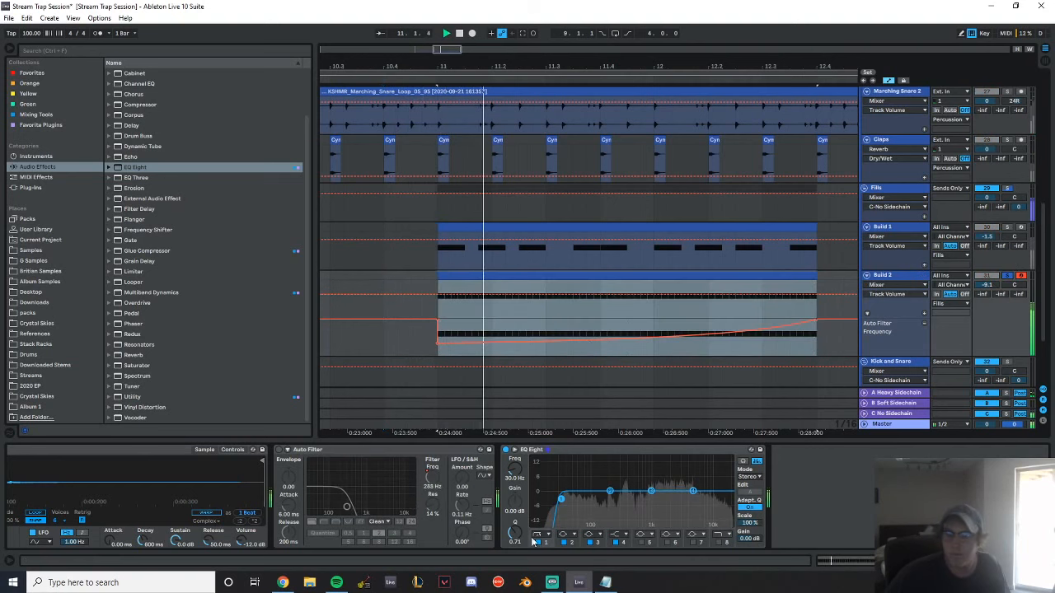
pyautogui.moveTo(568, 498); pyautogui.dragTo(670, 493)
pyautogui.press('space')
# Add an Auto Pan after the EQ Eight on Build 2 and set its amount to 38% during playback
pyautogui.scroll(3, 167, 140)
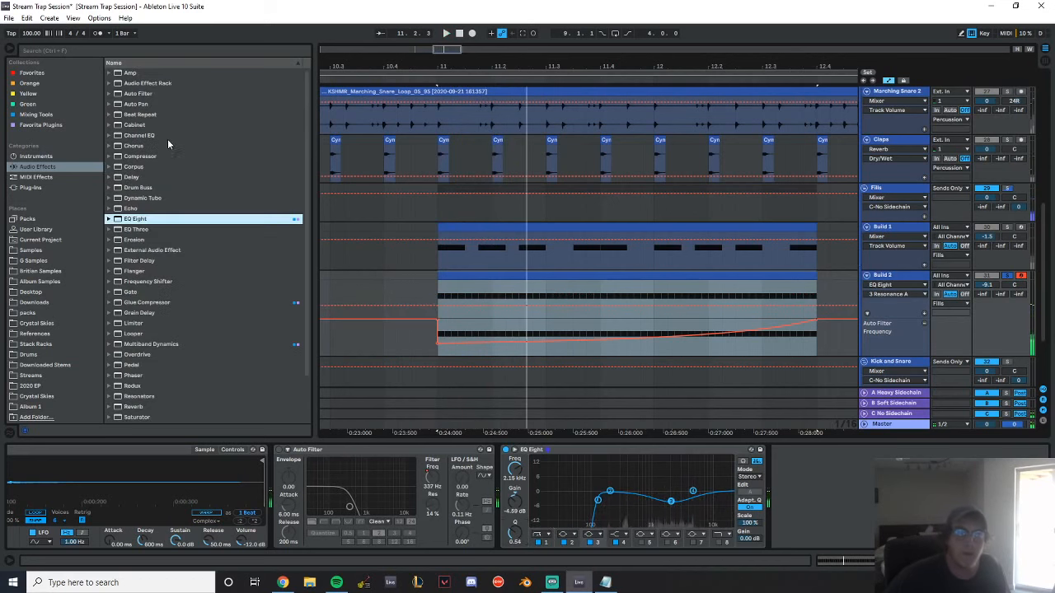
pyautogui.moveTo(151, 103); pyautogui.dragTo(761, 306)
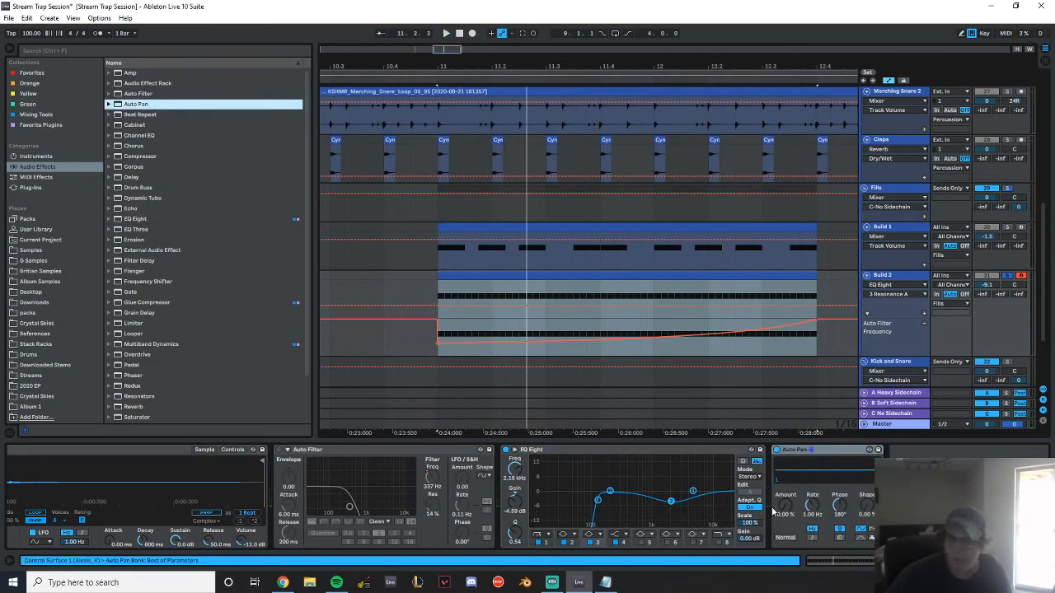
pyautogui.press('space')
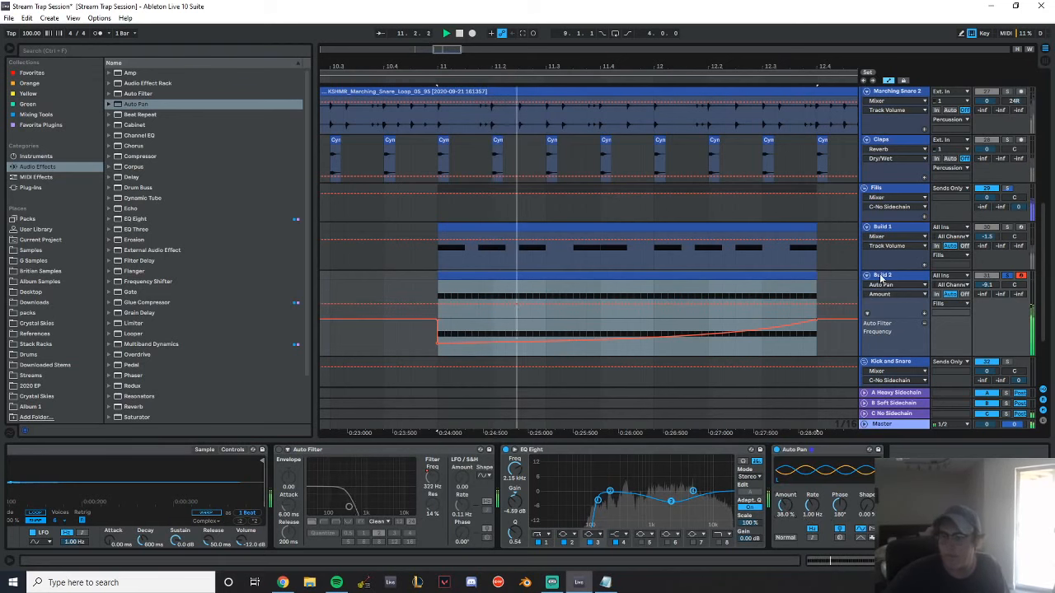
# Set the Build 2 track volume to -9 dB and switch its Auto Filter back on
pyautogui.press('space')
pyautogui.click(987, 286)
pyautogui.write('-9')
pyautogui.press('Return')
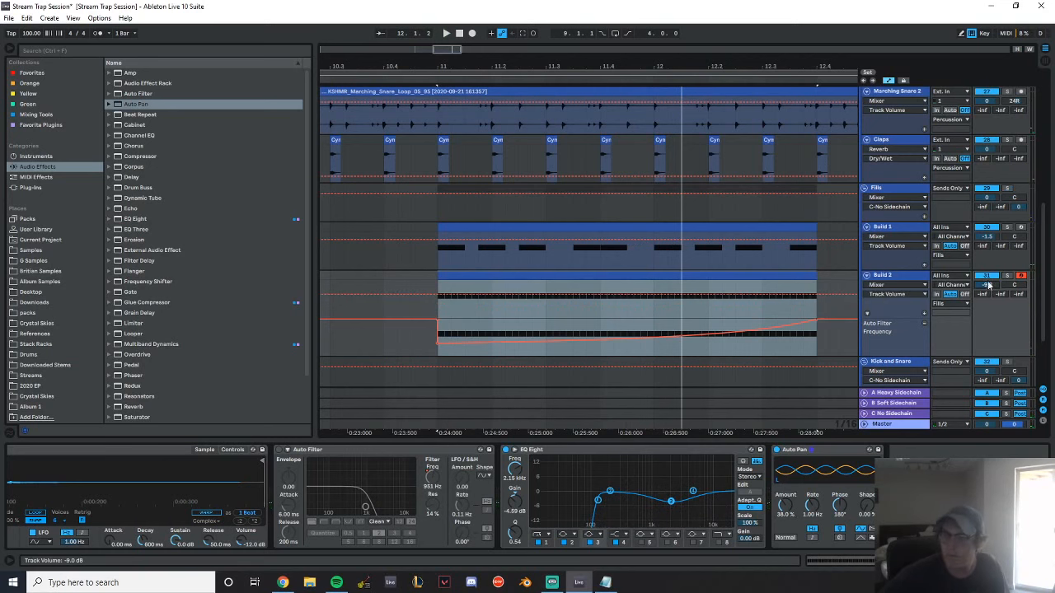
pyautogui.click(279, 450)
# Play the build section from bar 9 and flatten the curve of Build 2's Auto Filter frequency ramp
pyautogui.moveTo(468, 58); pyautogui.dragTo(537, 69)
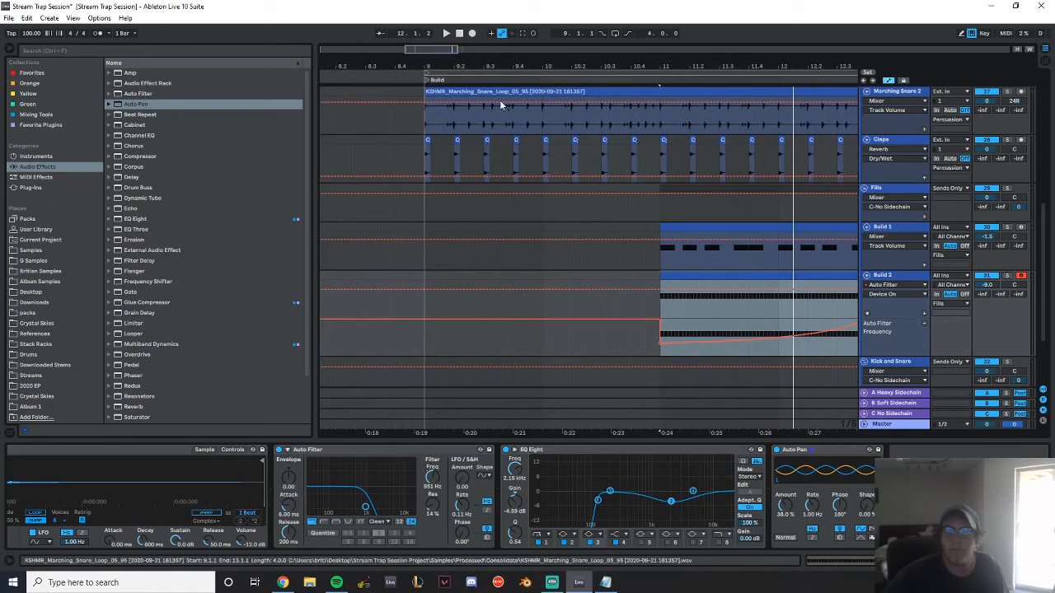
pyautogui.click(424, 212)
pyautogui.press('space')
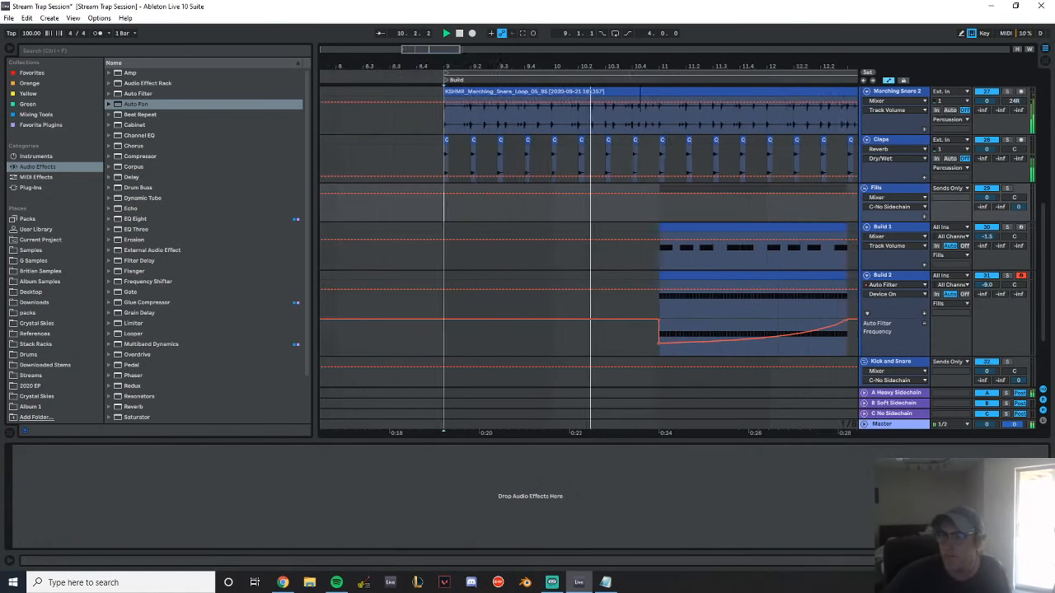
pyautogui.moveTo(742, 66); pyautogui.dragTo(620, 60)
pyautogui.moveTo(709, 66); pyautogui.dragTo(710, 75)
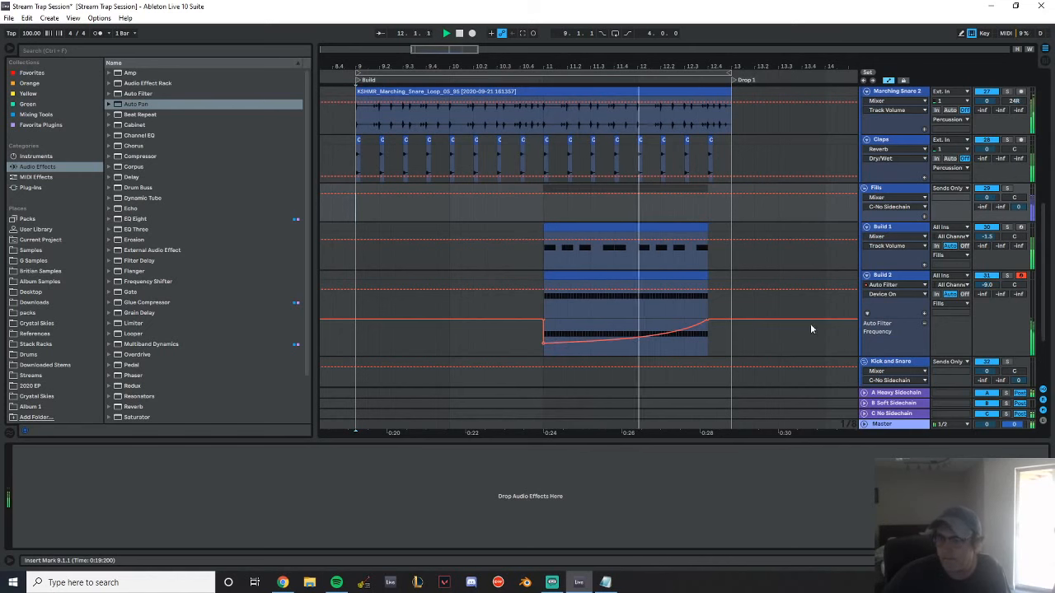
pyautogui.click(655, 337)
# Raise the Build 2 track volume to -7.5 dB
pyautogui.press('space')
pyautogui.press('space')
pyautogui.moveTo(986, 285); pyautogui.dragTo(987, 277)
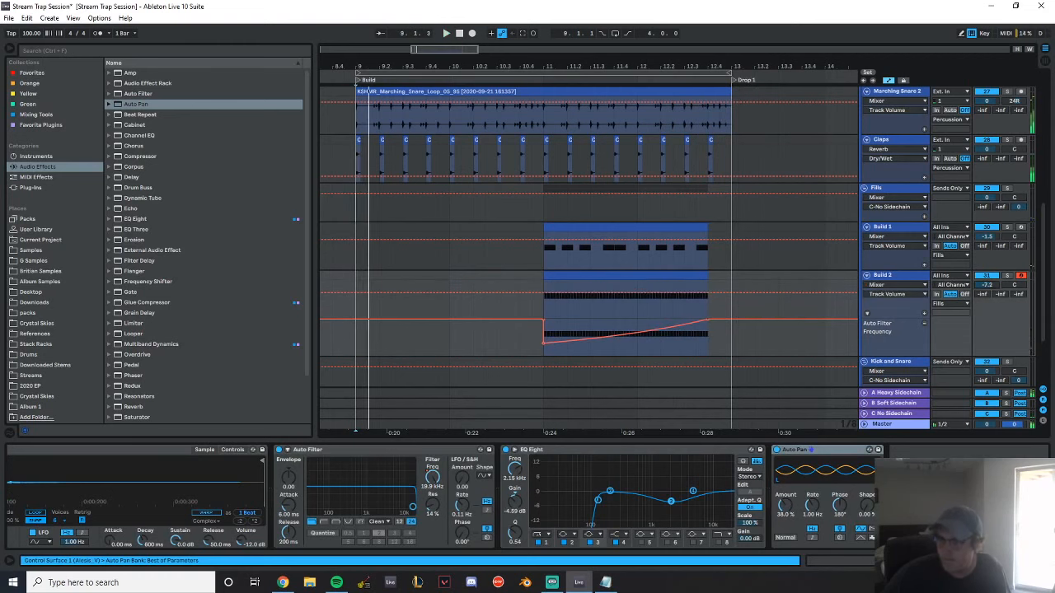
pyautogui.moveTo(987, 285); pyautogui.dragTo(986, 290)
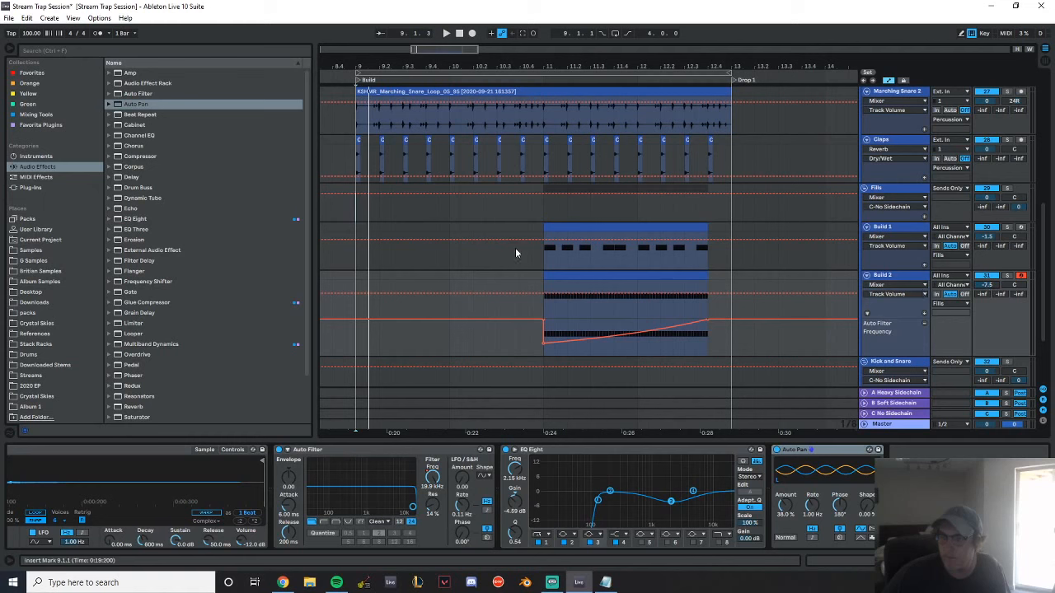
# Play from 10.4 and slightly raise the starting frequency of Build 2's Auto Filter ramp at bar 11
pyautogui.click(514, 202)
pyautogui.press('space')
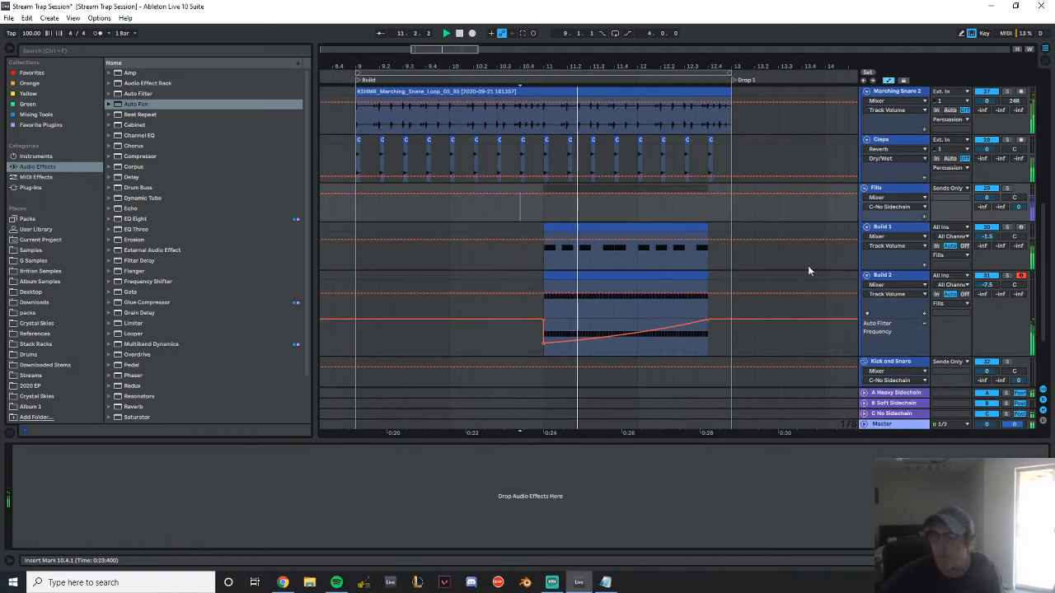
pyautogui.click(544, 340)
pyautogui.moveTo(543, 342); pyautogui.dragTo(543, 341)
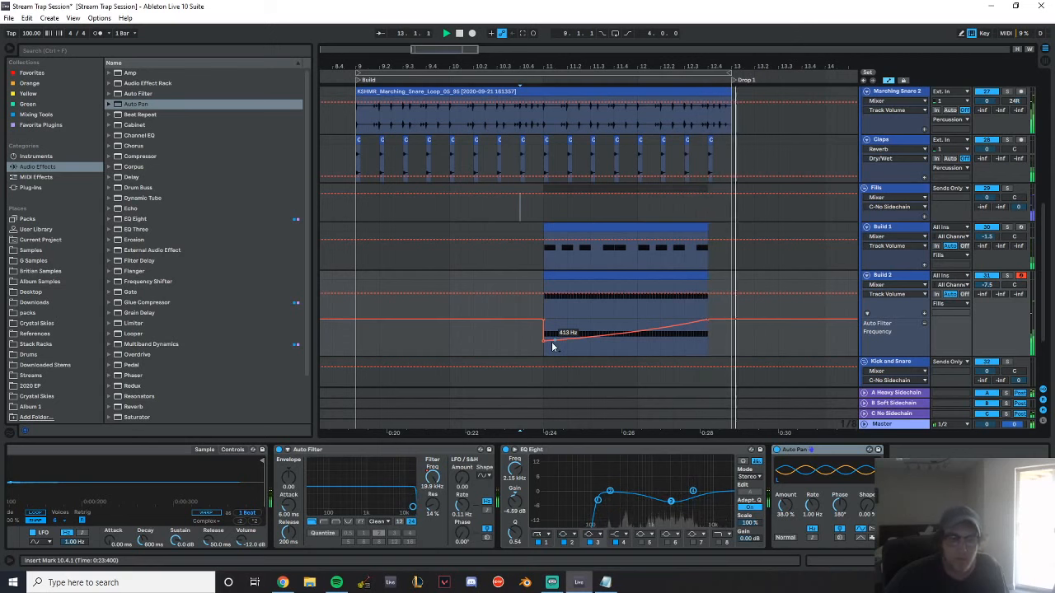
pyautogui.press('space')
# Look over the marching snare, clap and Build clips between the Build and Drop 1 markers
pyautogui.scroll(4, 722, 195)
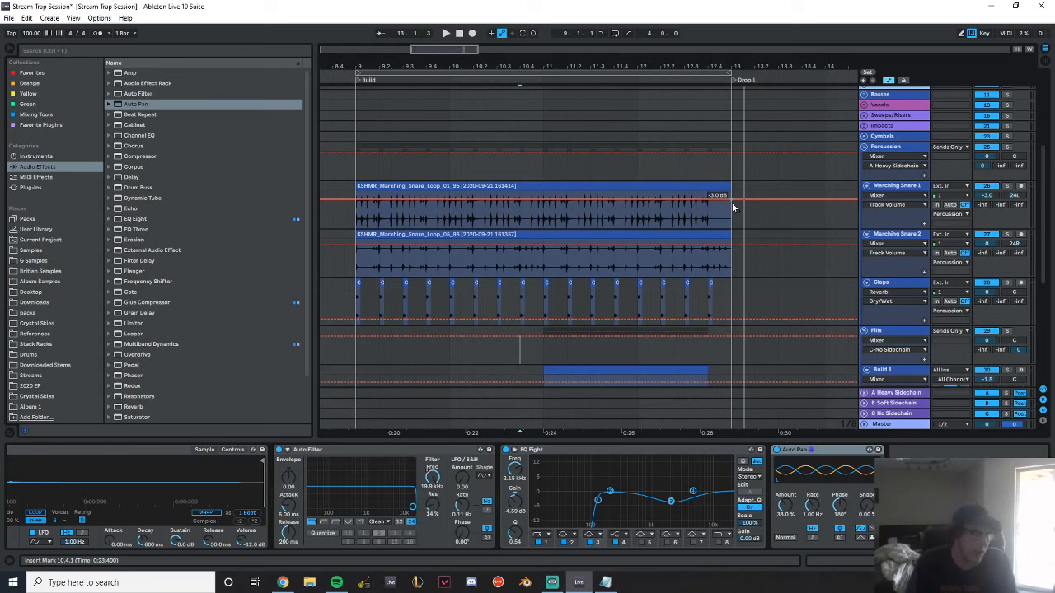
pyautogui.moveTo(404, 65)
pyautogui.mouseDown()
pyautogui.moveTo(442, 93)
pyautogui.moveTo(424, 68)
pyautogui.mouseUp()
pyautogui.scroll(3, 631, 239)
pyautogui.scroll(-4, 658, 211)
pyautogui.scroll(-4, 658, 211)
pyautogui.moveTo(680, 71); pyautogui.dragTo(655, 65)
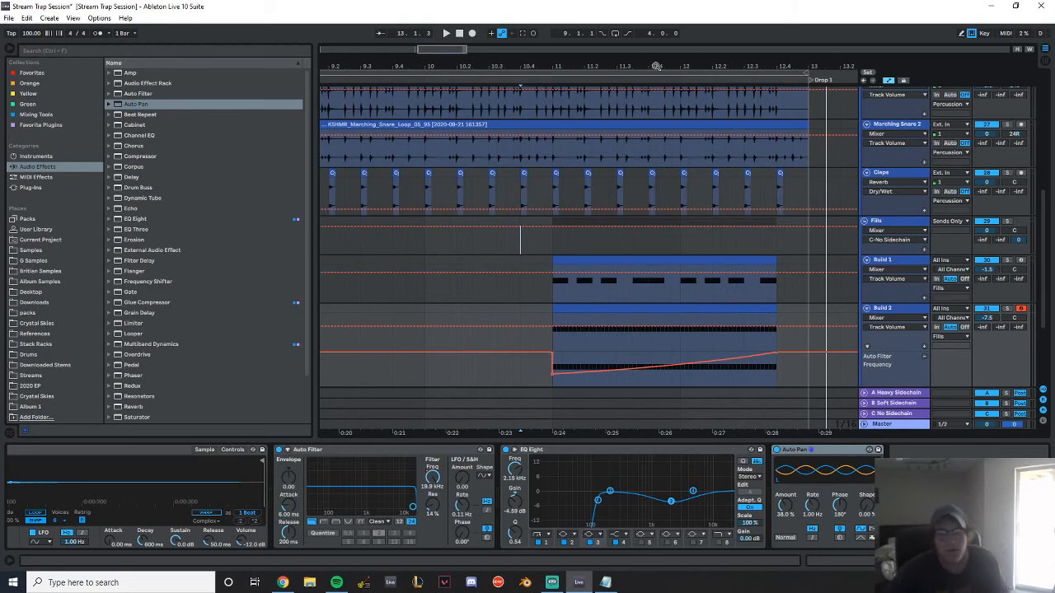
pyautogui.moveTo(575, 62)
pyautogui.mouseDown()
pyautogui.moveTo(583, 42)
pyautogui.moveTo(583, 62)
pyautogui.mouseUp()
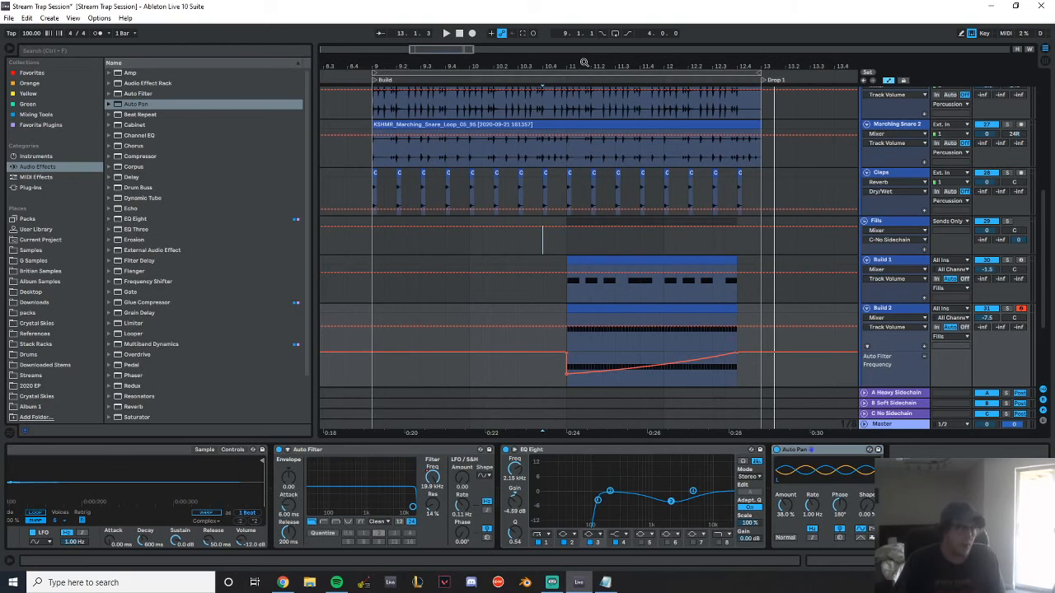
pyautogui.scroll(5, 808, 199)
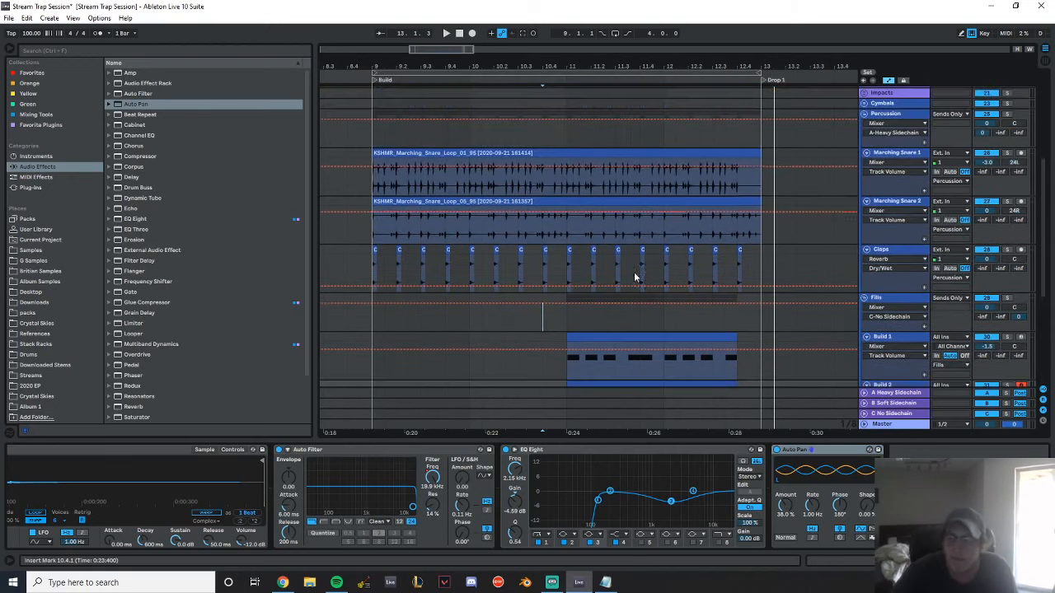
pyautogui.scroll(-6, 808, 198)
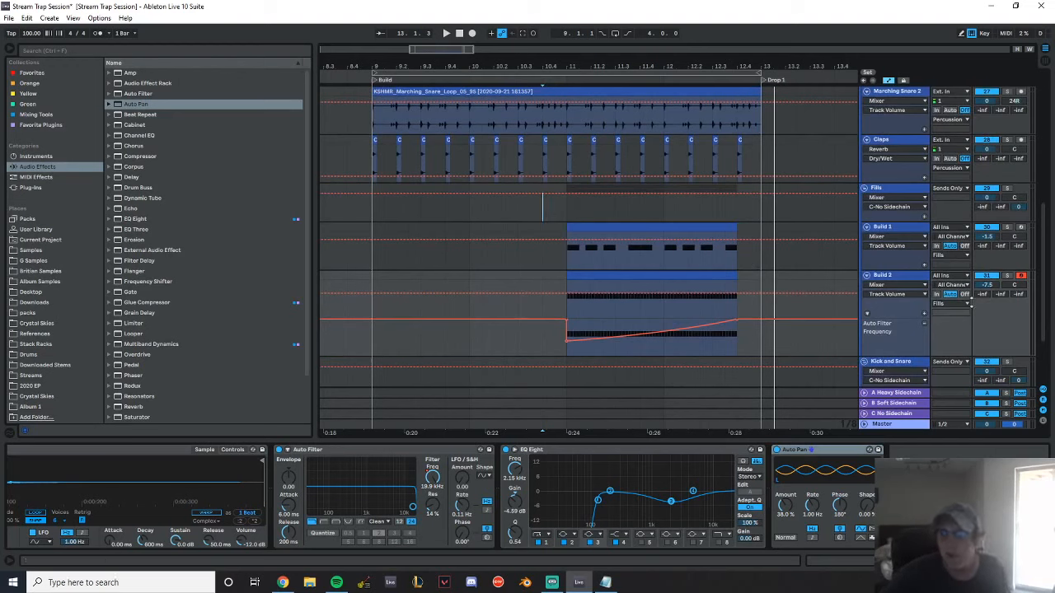
# Play the build section from bar 9 to review the marching snares and claps
pyautogui.click(372, 212)
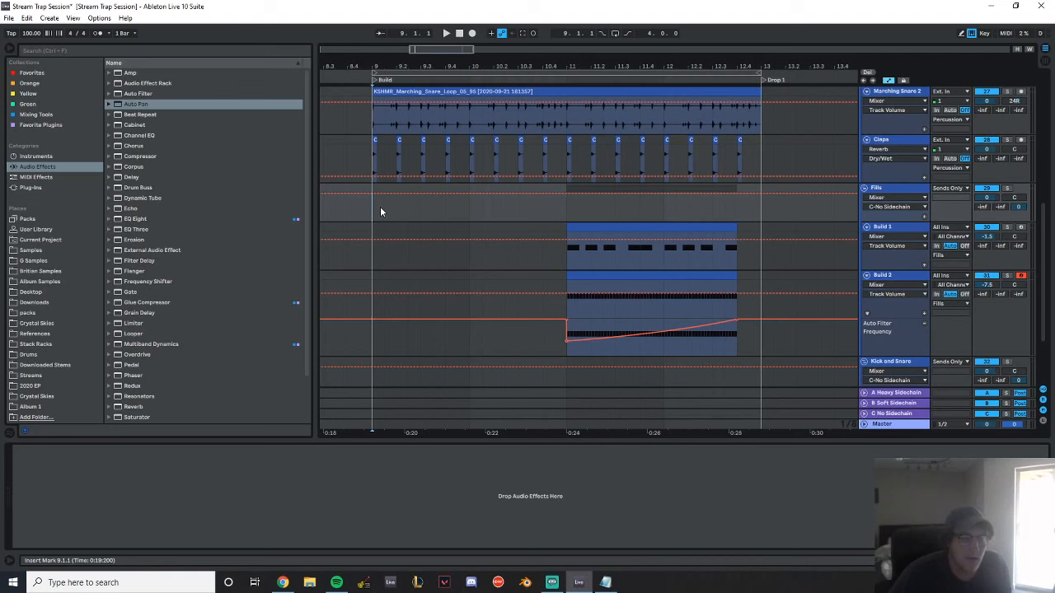
pyautogui.moveTo(370, 66); pyautogui.dragTo(360, 64)
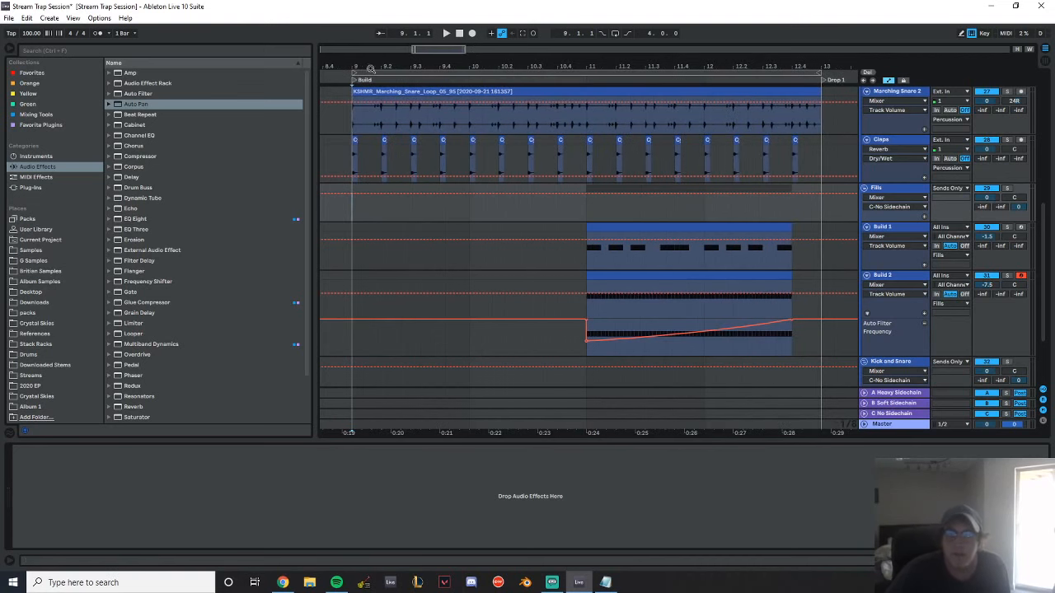
pyautogui.scroll(1, 688, 188)
pyautogui.scroll(3, 761, 181)
pyautogui.scroll(-4, 754, 200)
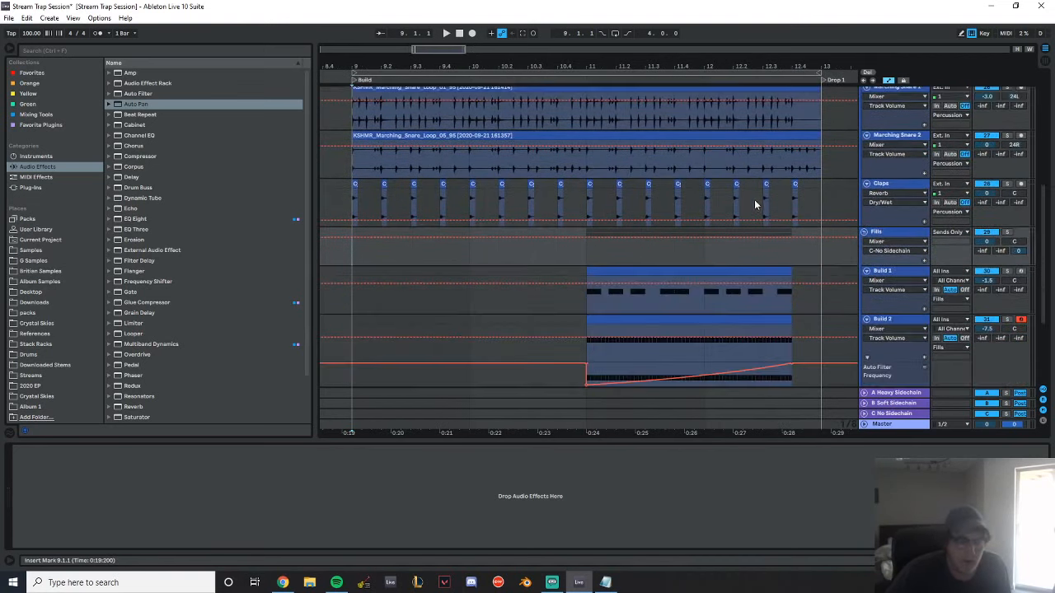
pyautogui.click(346, 192)
pyautogui.scroll(2, 580, 235)
pyautogui.press('space')
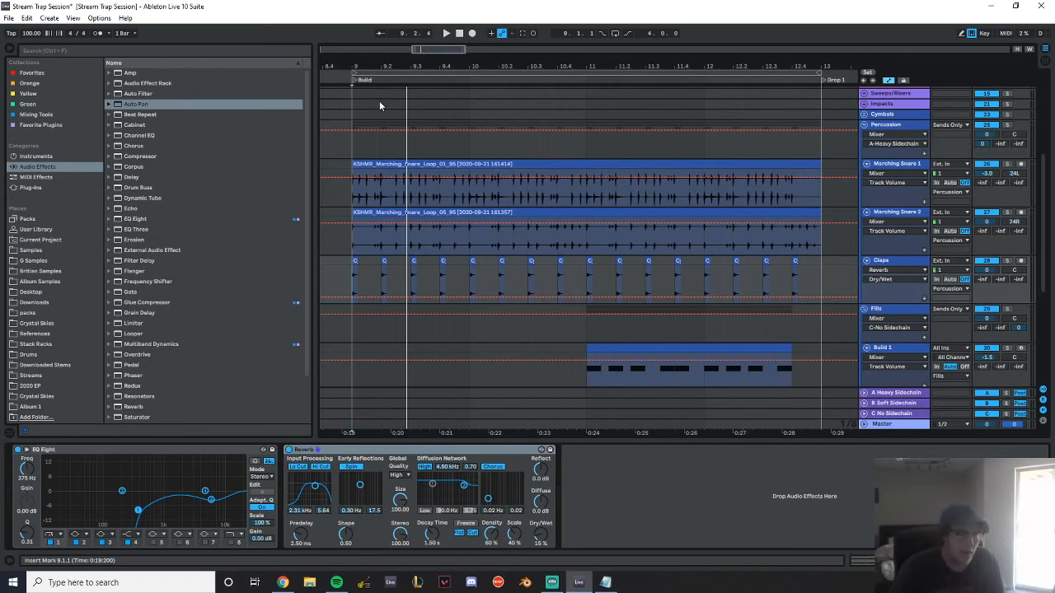
# Examine the percussion, Fills and Kick and Snare tracks between the Build and Drop 1 markers for missing elements
pyautogui.scroll(-4, 691, 182)
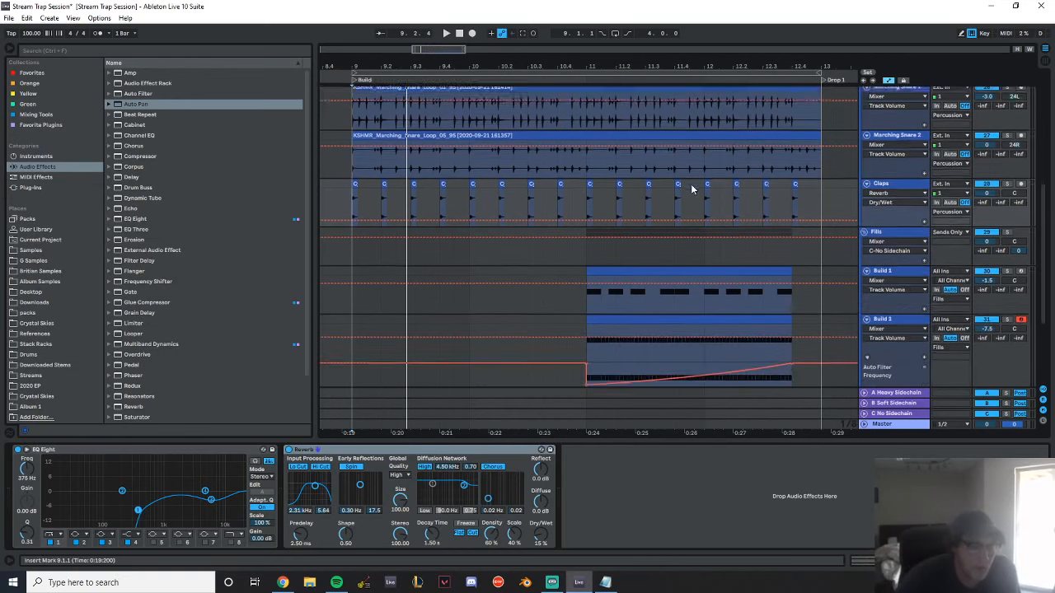
pyautogui.scroll(-3, 694, 188)
pyautogui.scroll(3, 709, 249)
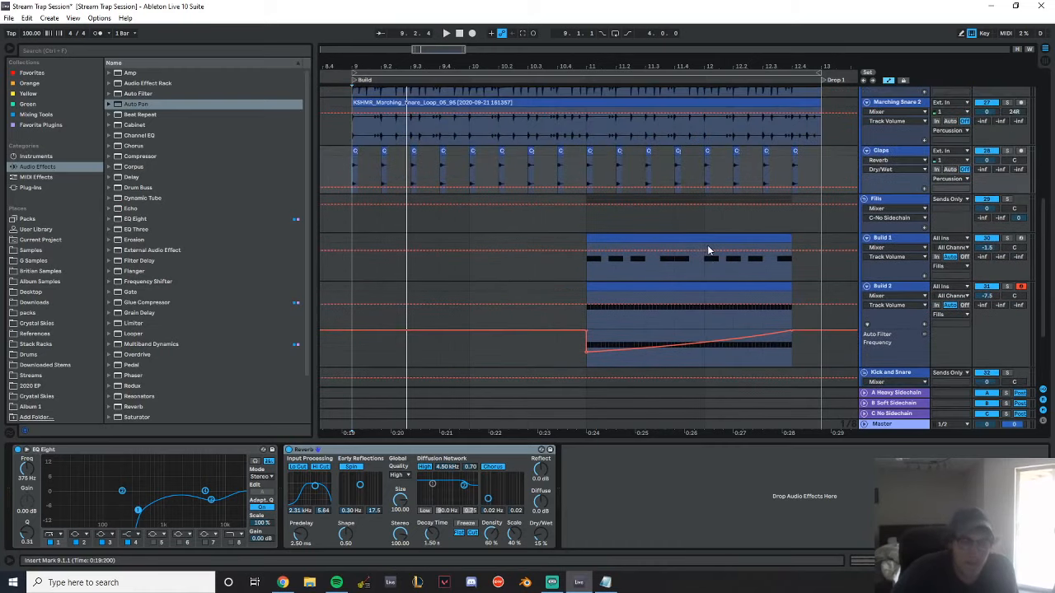
pyautogui.scroll(-1, 708, 250)
pyautogui.click(347, 127)
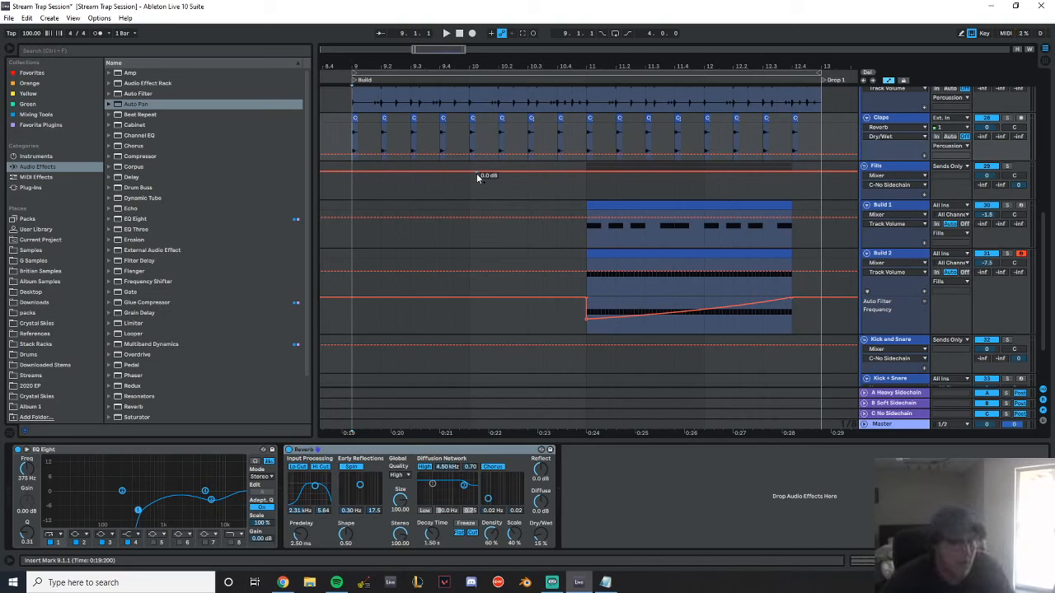
pyautogui.scroll(10, 483, 216)
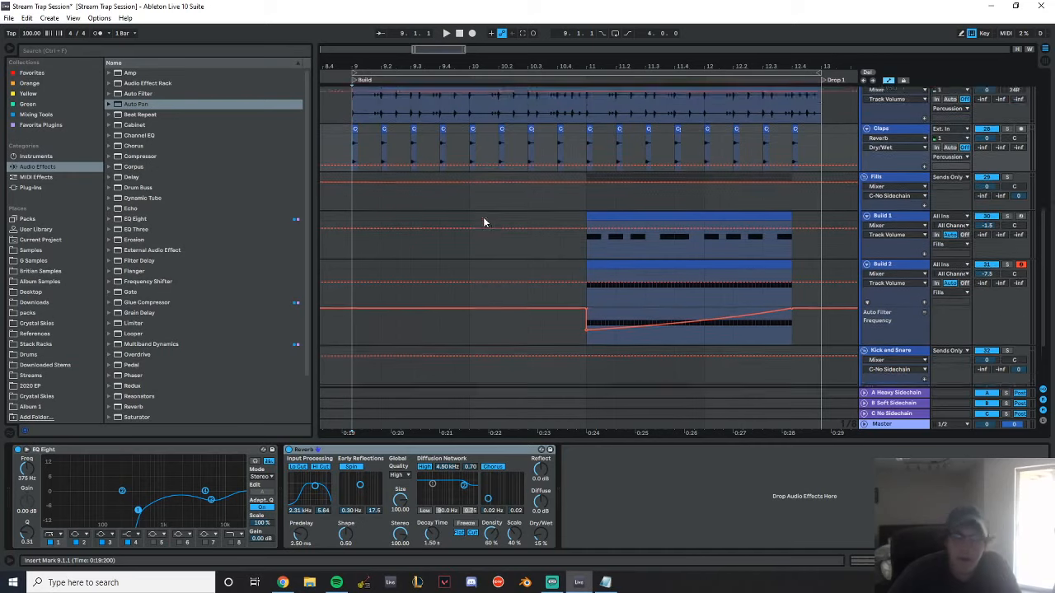
pyautogui.scroll(-8, 587, 245)
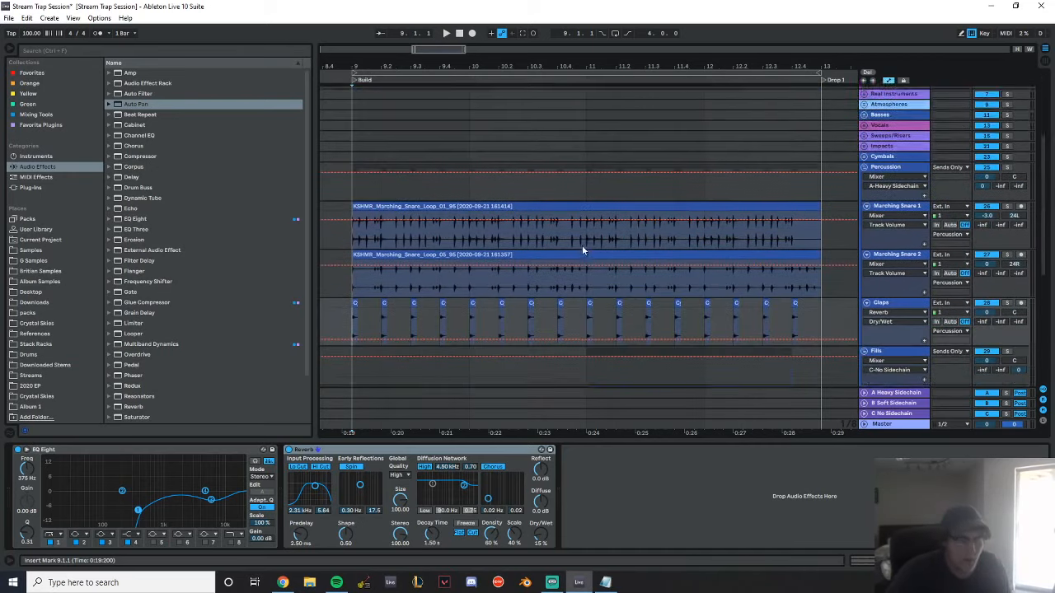
pyautogui.scroll(-3, 580, 264)
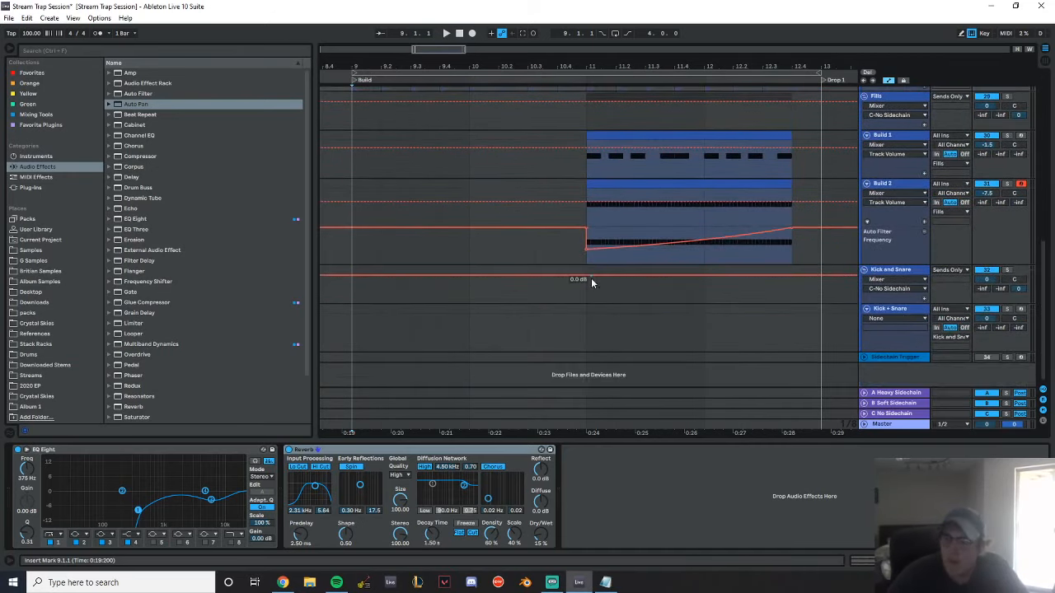
pyautogui.scroll(8, 558, 229)
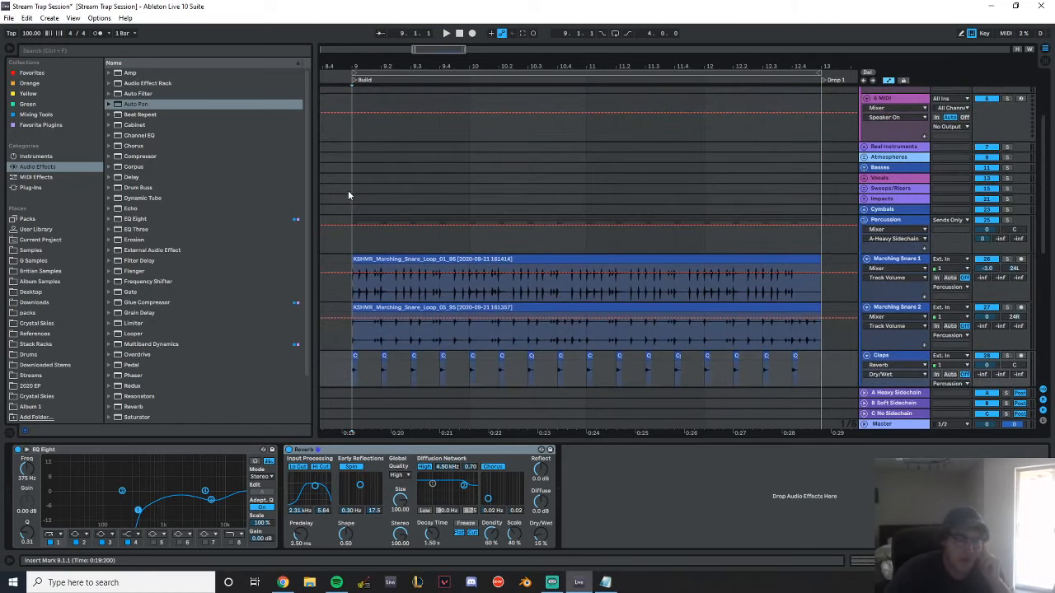
pyautogui.scroll(-7, 479, 216)
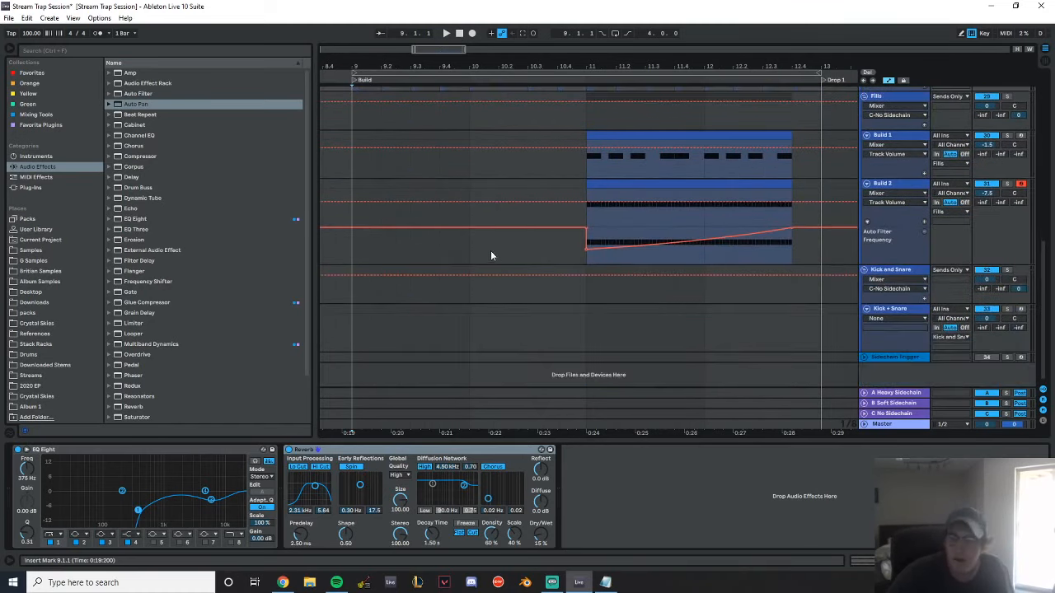
# Unfold the Impacts group and select its Impact track
pyautogui.scroll(8, 492, 256)
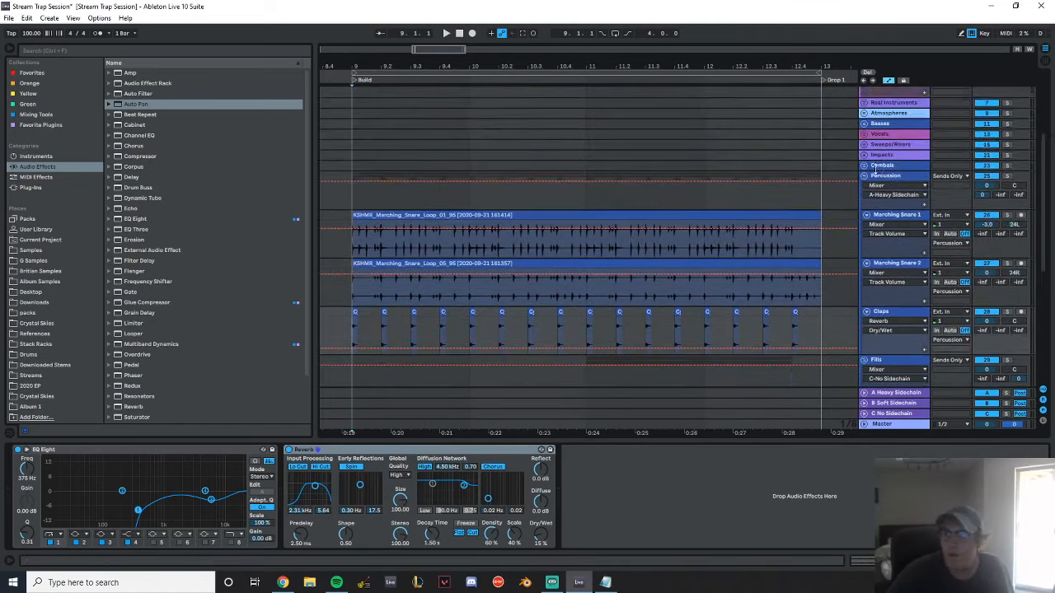
pyautogui.scroll(2, 879, 168)
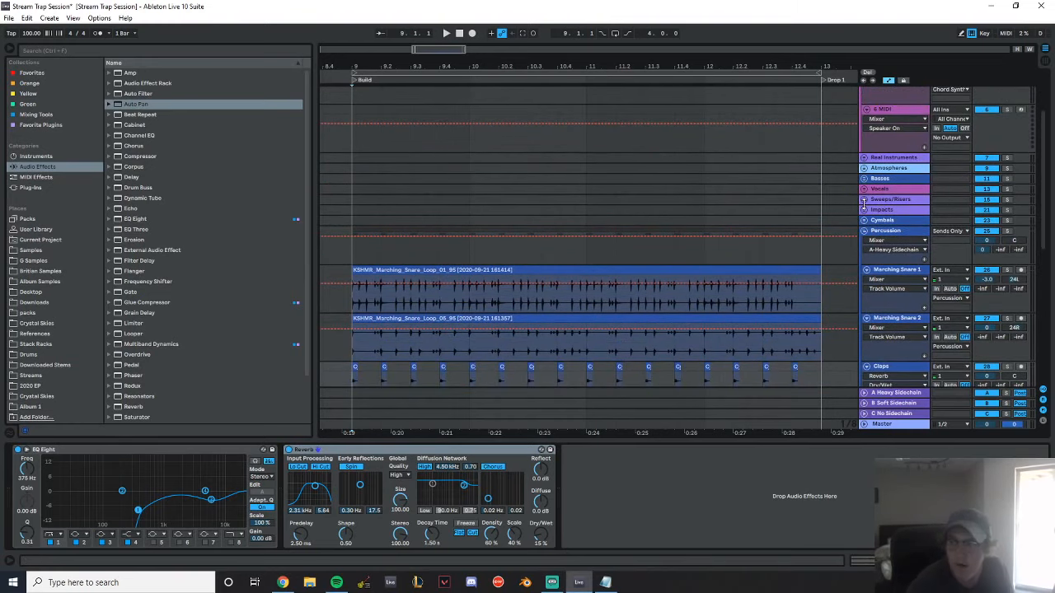
pyautogui.click(863, 210)
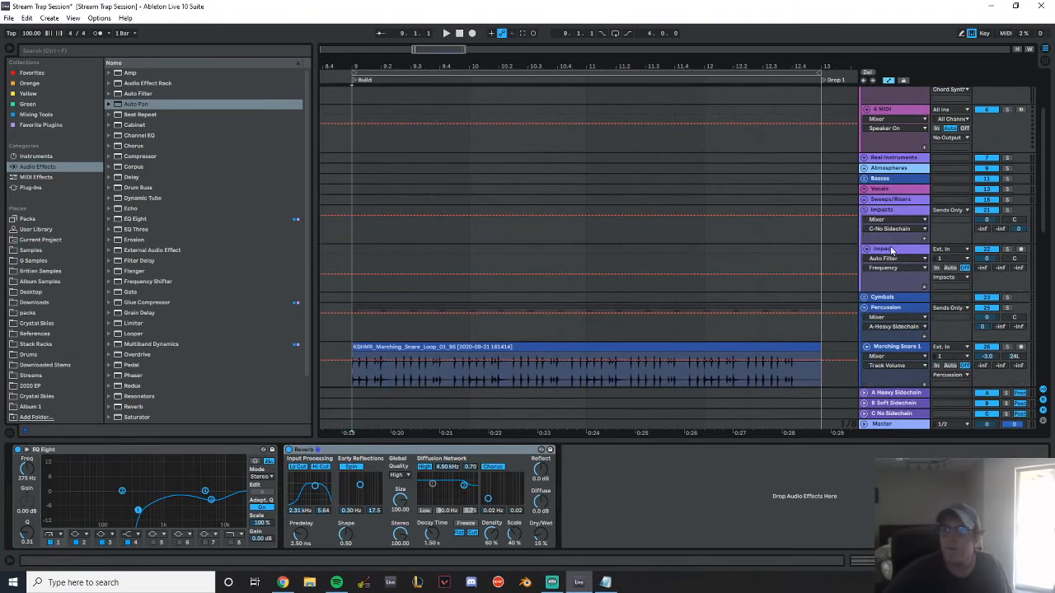
pyautogui.click(889, 249)
# Place Totally Original Impact.wav from the FX folder of G Samples at bar 9 on the Impact track
pyautogui.click(41, 251)
pyautogui.click(59, 272)
pyautogui.click(50, 260)
pyautogui.scroll(-5, 175, 208)
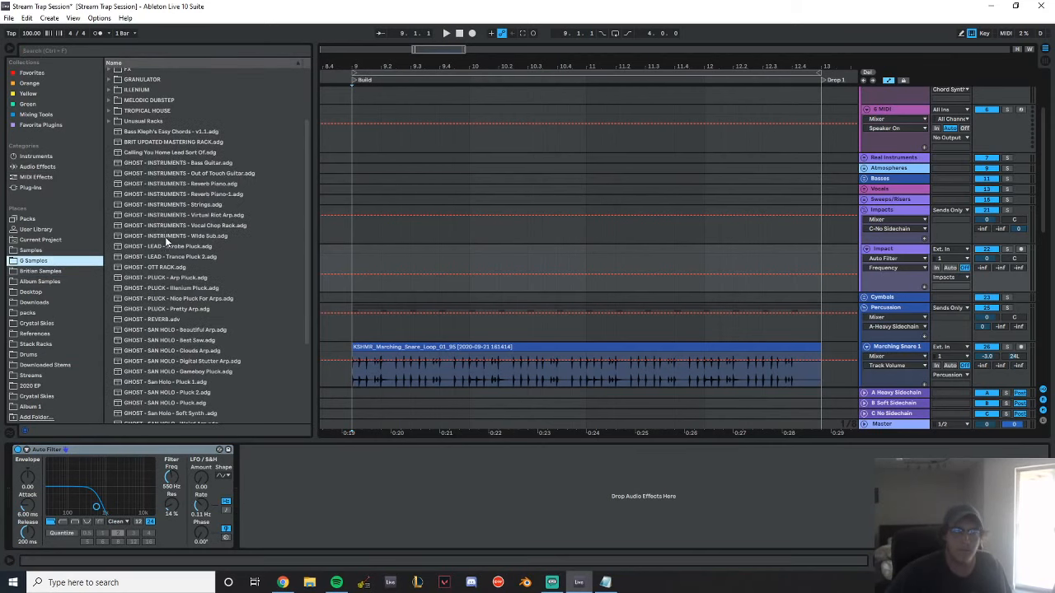
pyautogui.scroll(3, 162, 238)
pyautogui.click(113, 146)
pyautogui.moveTo(165, 253); pyautogui.dragTo(358, 270)
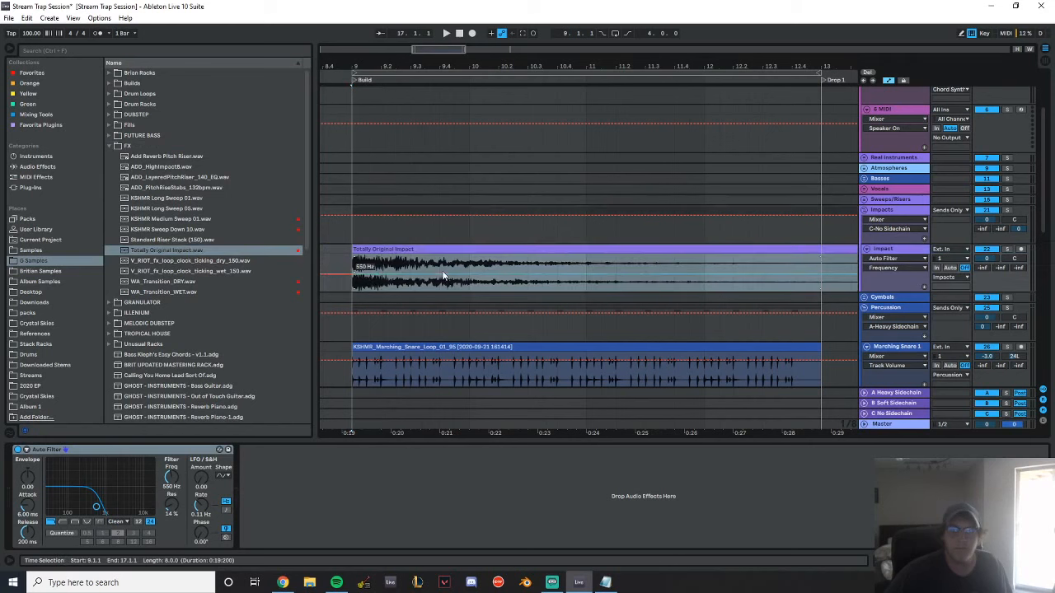
# Trim the Totally Original Impact clip to end at bar 13, hide automation and give the clip a long fade-out
pyautogui.click(711, 72)
pyautogui.moveTo(711, 68); pyautogui.dragTo(503, 35)
pyautogui.moveTo(696, 251); pyautogui.dragTo(394, 252)
pyautogui.press('a')
pyautogui.doubleClick(404, 249)
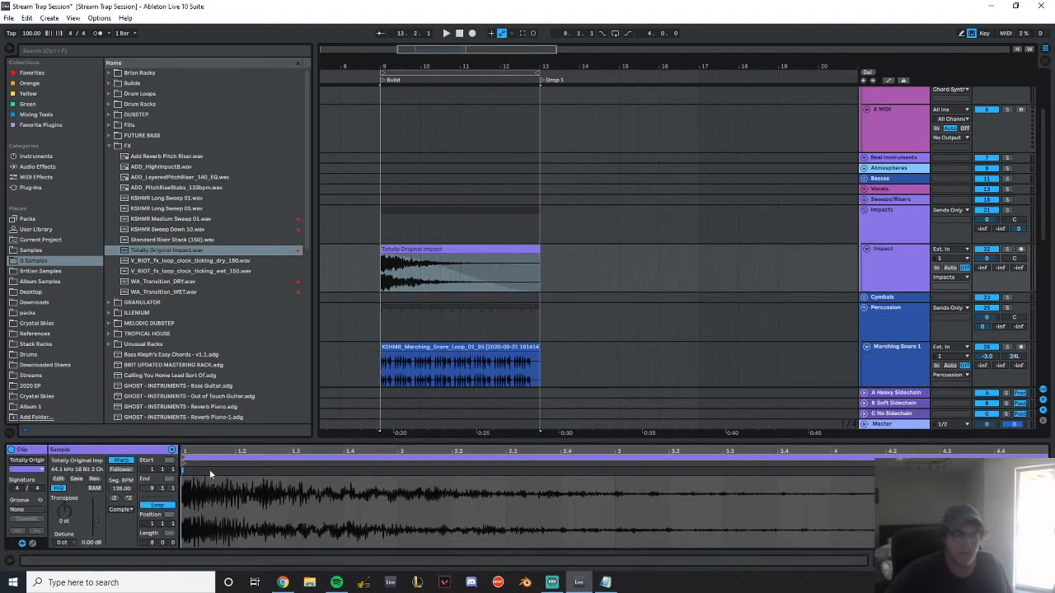
# Lower the Totally Original Impact clip's gain to -18.0 dB, steepen its fade-out curve and play it from just before bar 9
pyautogui.moveTo(91, 543); pyautogui.dragTo(103, 545)
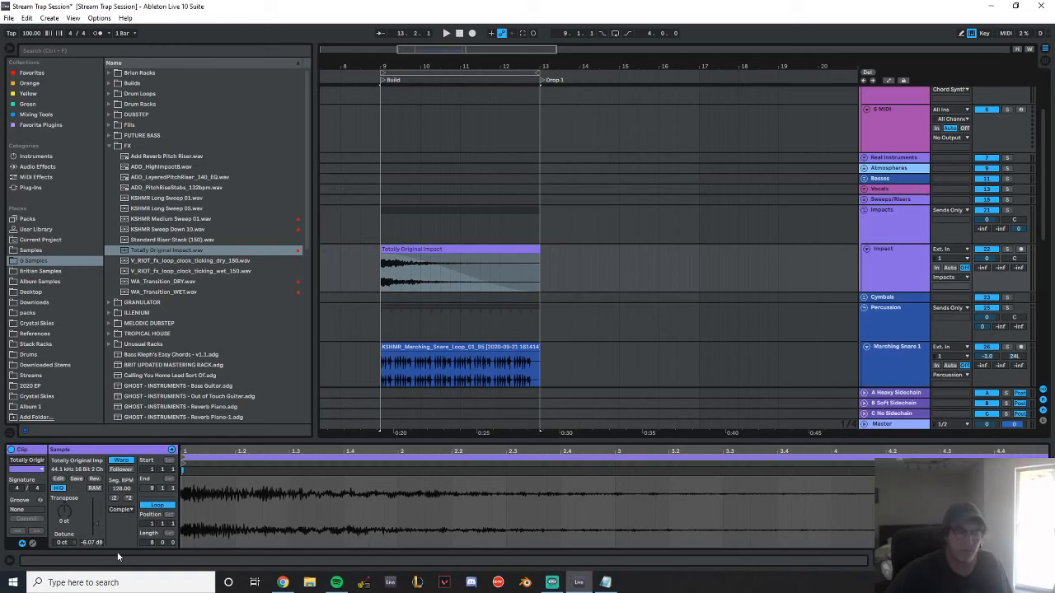
pyautogui.press('space')
pyautogui.click(363, 177)
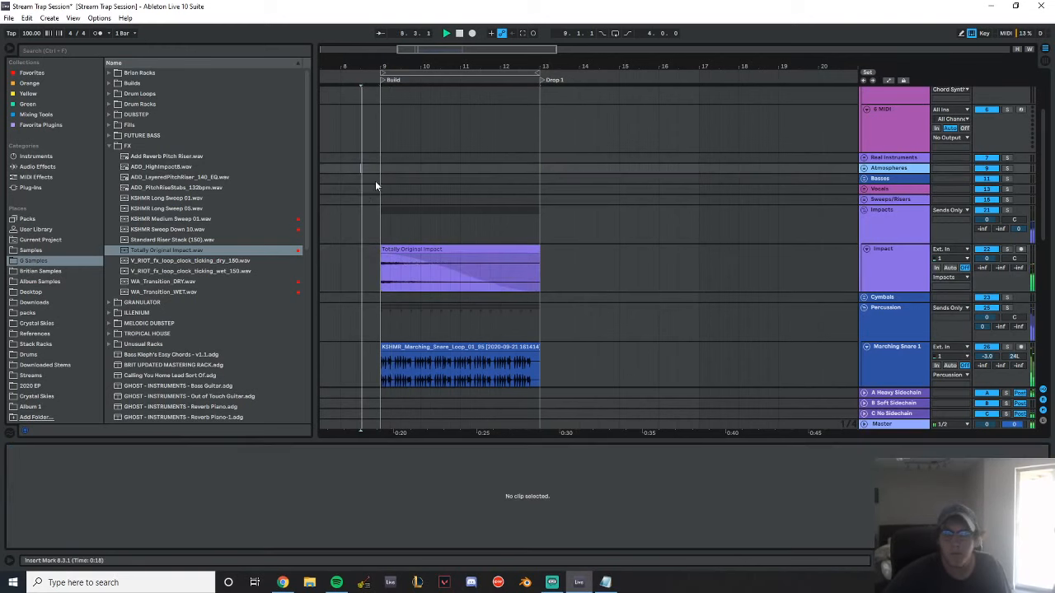
pyautogui.moveTo(464, 281); pyautogui.dragTo(452, 286)
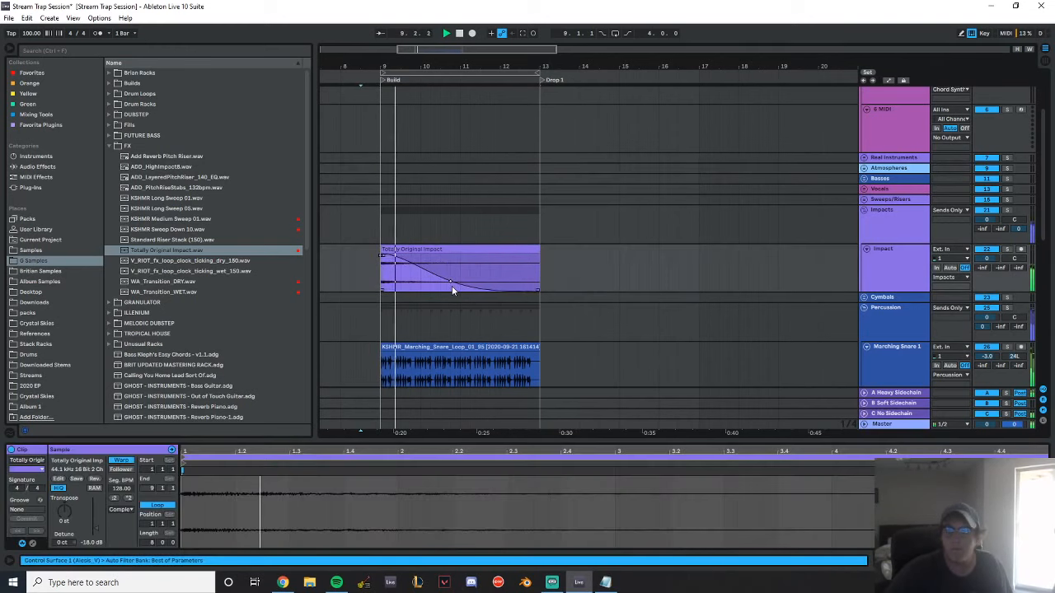
pyautogui.click(907, 263)
pyautogui.press('space')
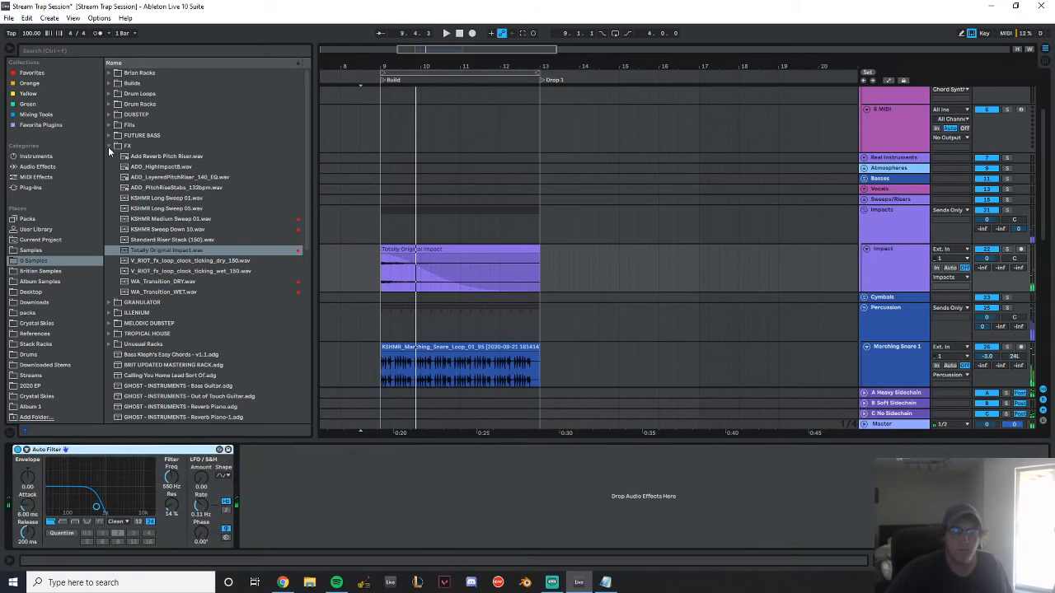
# Open the Impacts folder under FX in the Britian Samples library
pyautogui.click(108, 146)
pyautogui.click(108, 146)
pyautogui.click(108, 146)
pyautogui.click(52, 272)
pyautogui.scroll(20, 189, 237)
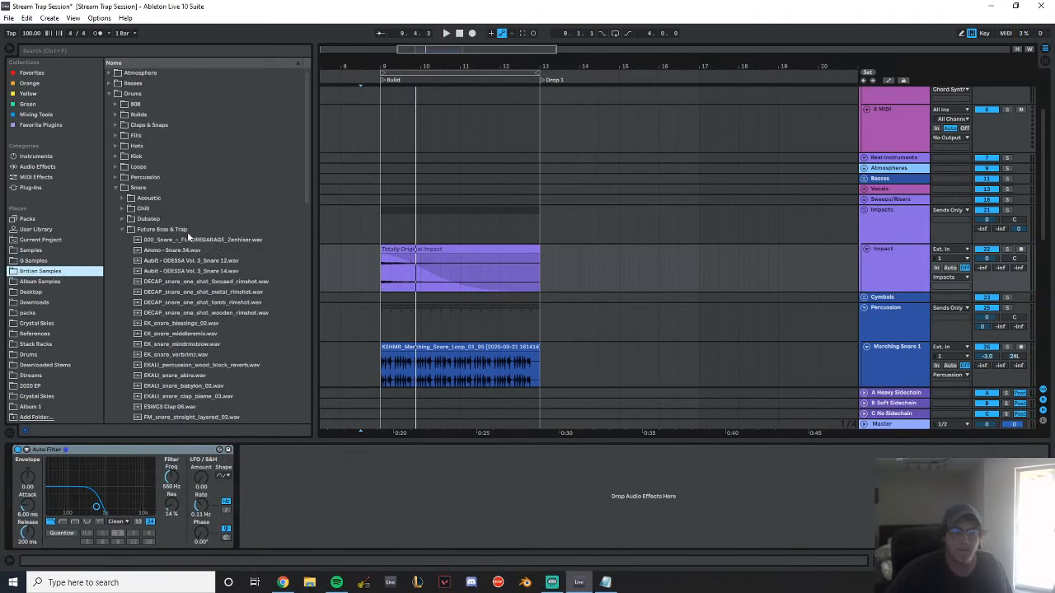
pyautogui.click(115, 187)
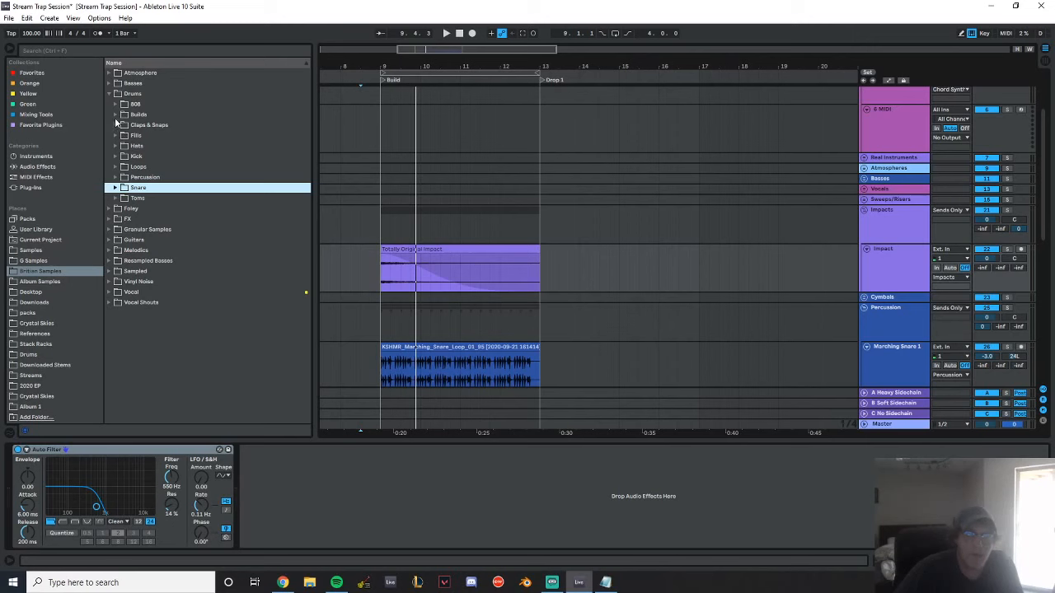
pyautogui.click(110, 219)
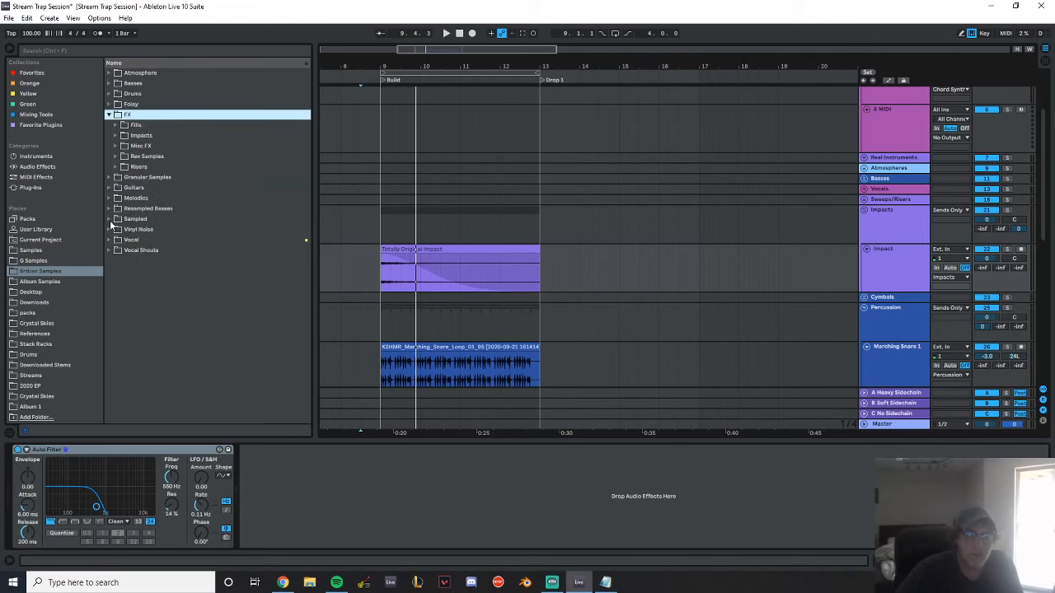
pyautogui.click(115, 135)
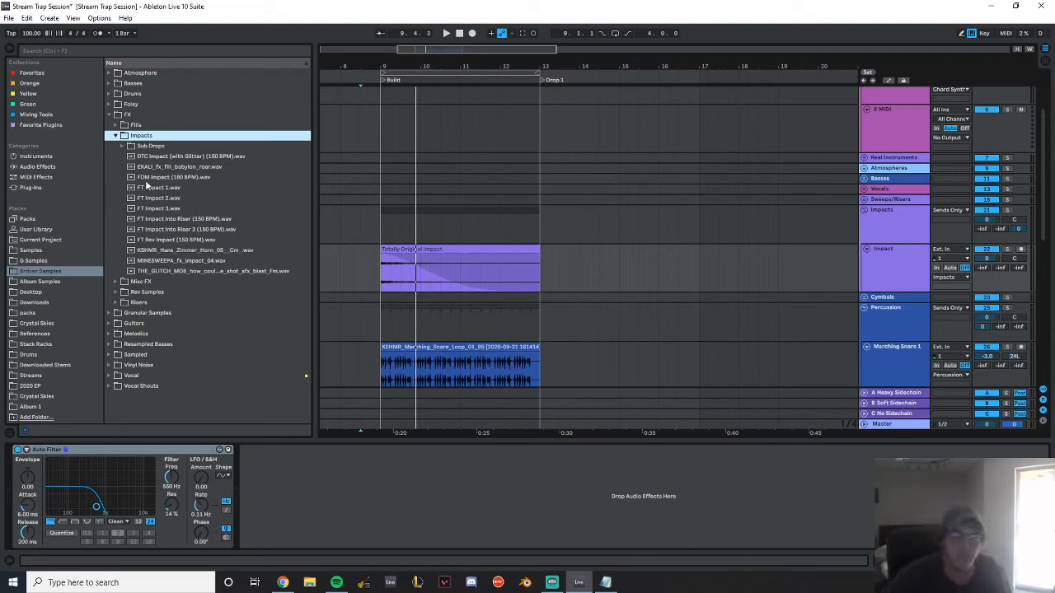
# Audition several impact samples, then replace the bar 9 impact with EKALI_fx_fill_babylon_roar.wav and delete the old clip's remainder
pyautogui.click(213, 260)
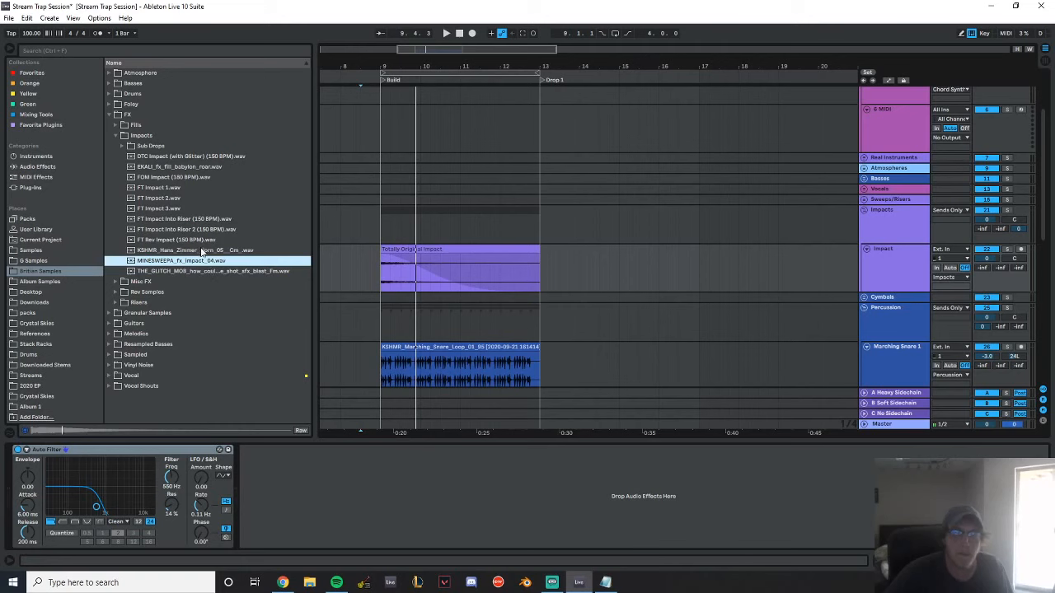
pyautogui.click(201, 249)
pyautogui.click(200, 230)
pyautogui.click(189, 167)
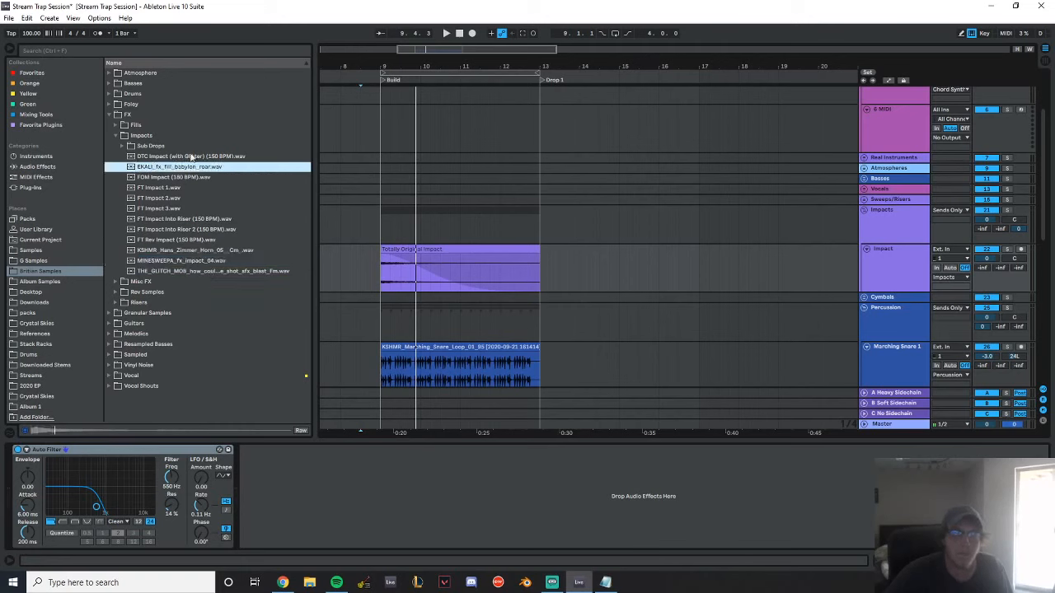
pyautogui.moveTo(194, 167); pyautogui.dragTo(435, 272)
pyautogui.click(493, 249)
pyautogui.press('Delete')
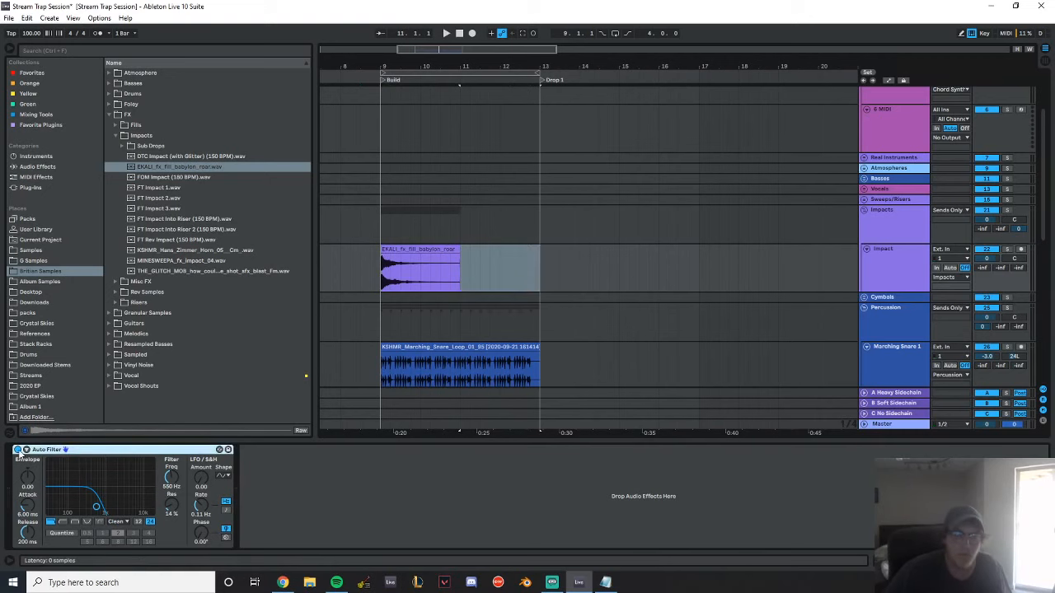
# Unwarp the EKALI impact clip, fade it out, lower its gain to -17.2 dB and play it from bar 9
pyautogui.click(458, 254)
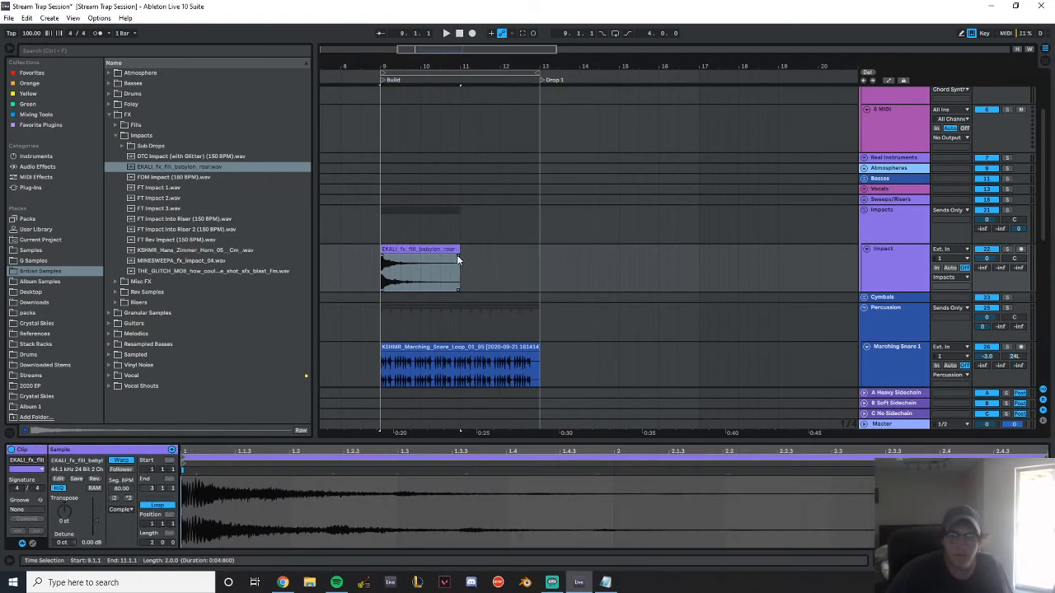
pyautogui.click(121, 460)
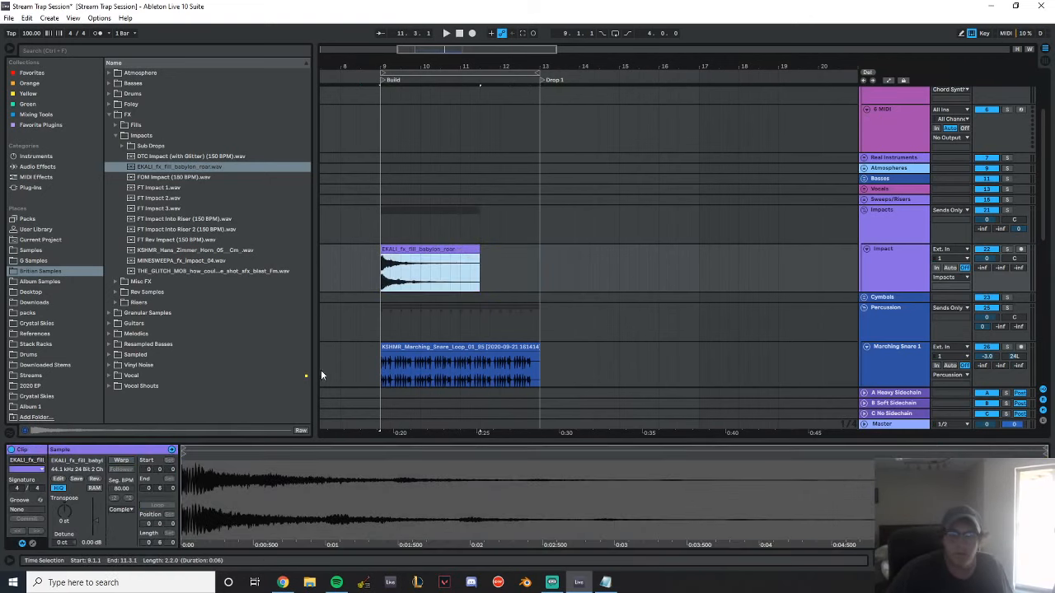
pyautogui.moveTo(478, 258); pyautogui.dragTo(420, 277)
pyautogui.moveTo(96, 521); pyautogui.dragTo(97, 528)
pyautogui.press('space')
pyautogui.press('space')
pyautogui.press('space')
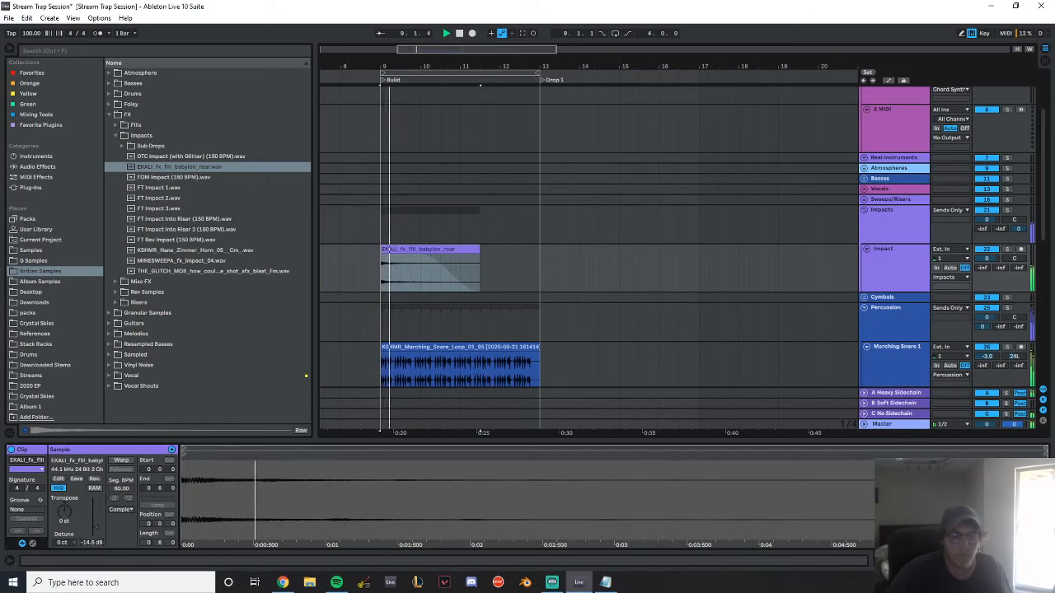
# Place MINESWEEPA_fx_impact_04.wav at bar 9 on the Impact track and delete the remainder of the EKALI clip
pyautogui.click(176, 239)
pyautogui.moveTo(178, 263); pyautogui.dragTo(466, 252)
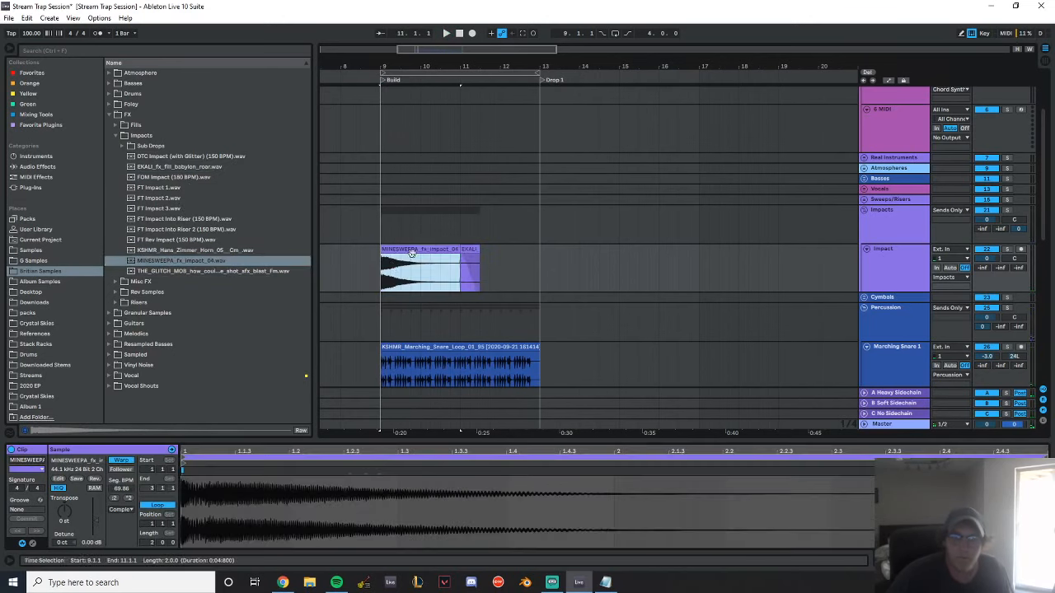
pyautogui.click(466, 250)
pyautogui.press('End')
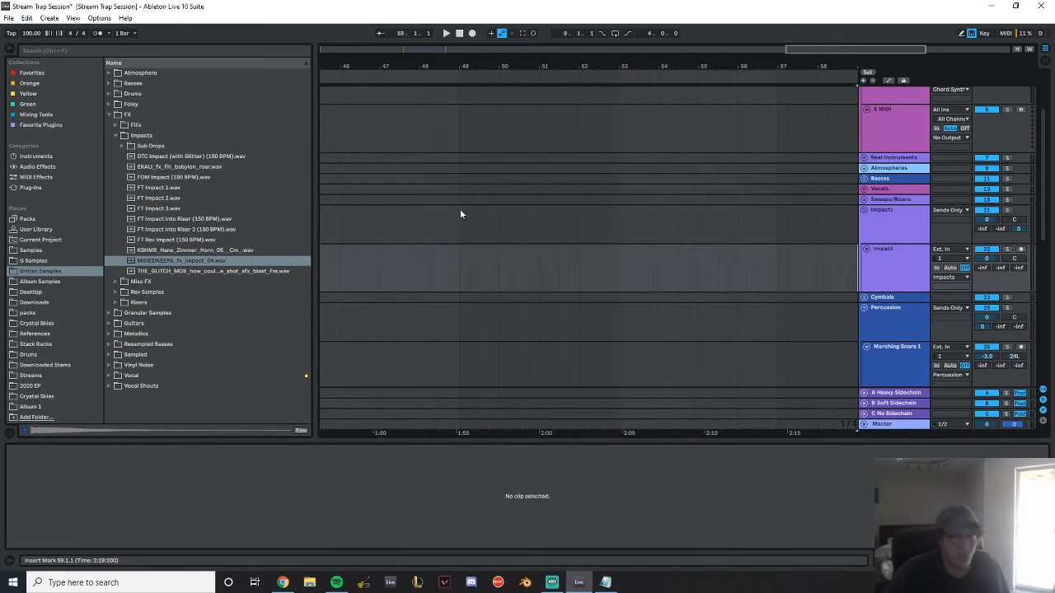
pyautogui.moveTo(397, 61); pyautogui.dragTo(395, 21)
pyautogui.moveTo(391, 63); pyautogui.dragTo(416, 132)
pyautogui.click(567, 288)
pyautogui.press('Delete')
# Fade out the second half of the MINESWEEPA impact clip, then lower its gain while auditioning it from bar 9
pyautogui.click(486, 273)
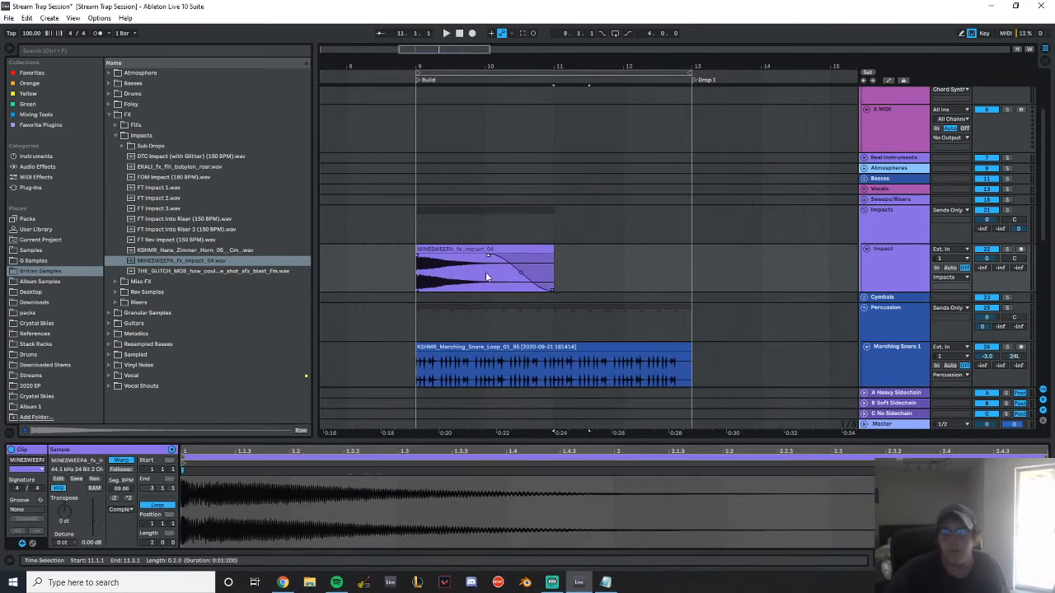
pyautogui.click(478, 250)
pyautogui.moveTo(89, 541); pyautogui.dragTo(88, 576)
pyautogui.press('space')
pyautogui.press('space')
pyautogui.press('space')
pyautogui.press('space')
pyautogui.press('space')
# Set the MINESWEEPA impact clip's gain to -10.5 dB and play it back
pyautogui.press('space')
pyautogui.press('space')
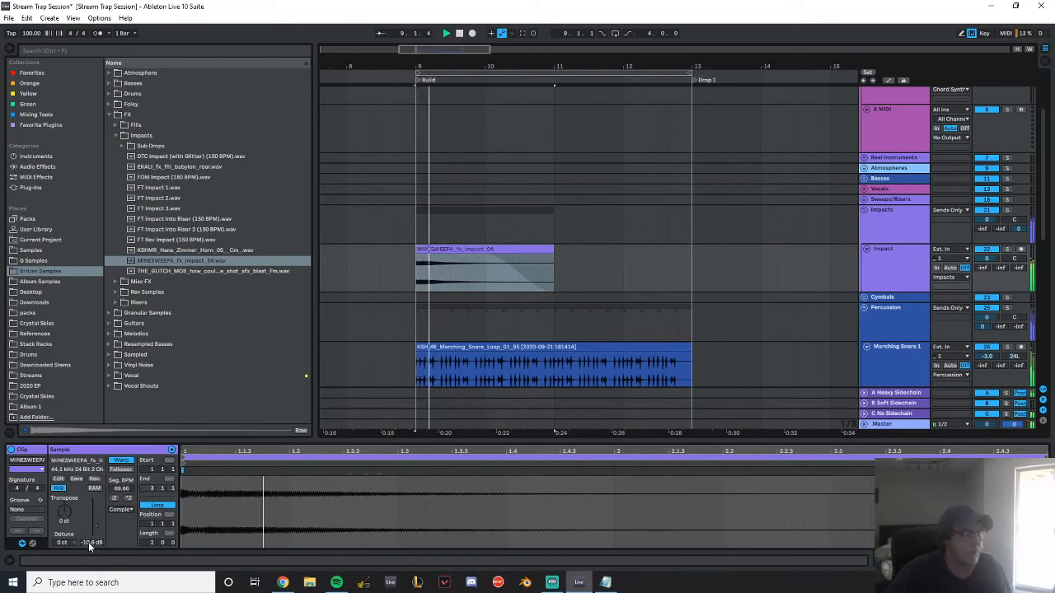
pyautogui.write('-10.5')
pyautogui.press('Return')
pyautogui.press('space')
pyautogui.press('space')
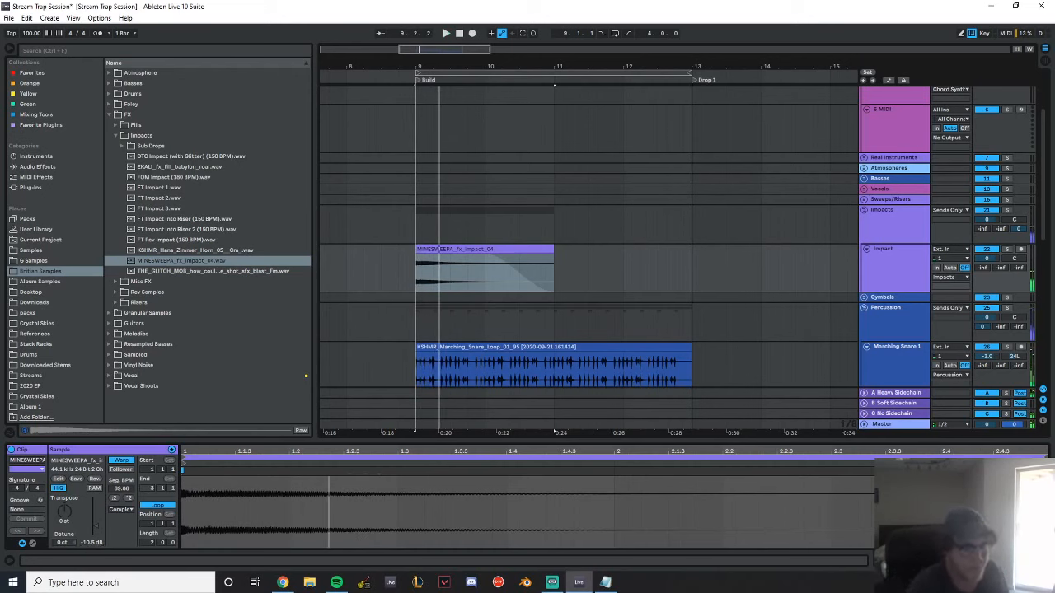
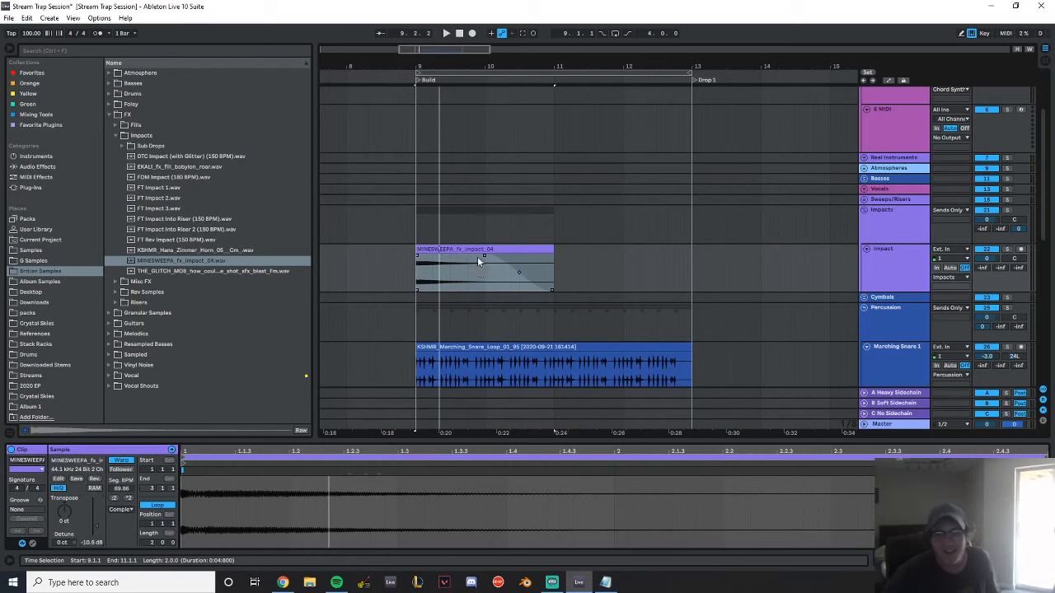
# Play the build with the impact from 8.3.1 and fold the Percussion, Fills, and Kick and Snare groups
pyautogui.click(380, 220)
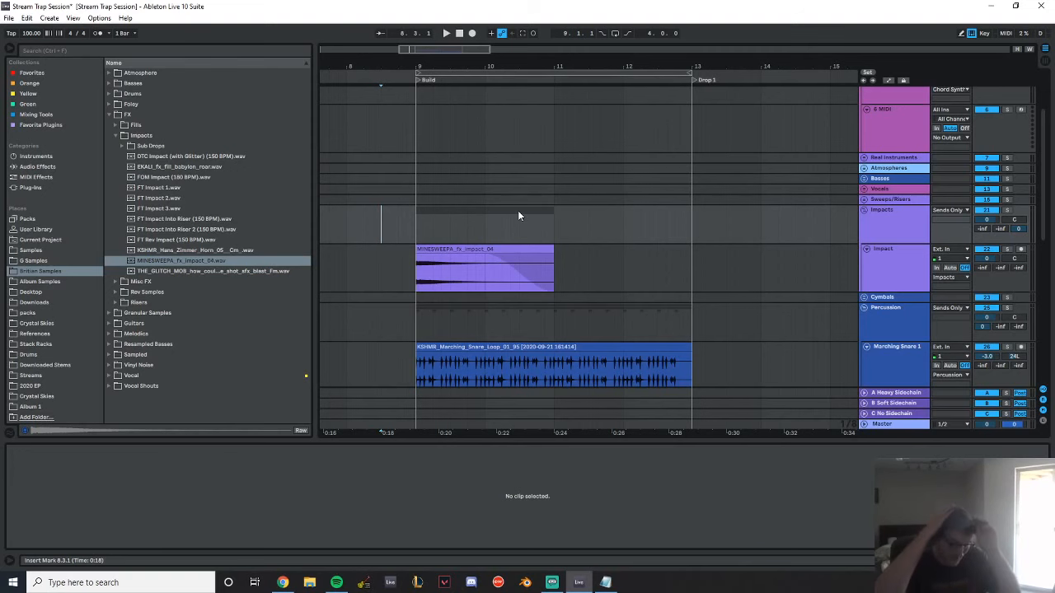
pyautogui.press('space')
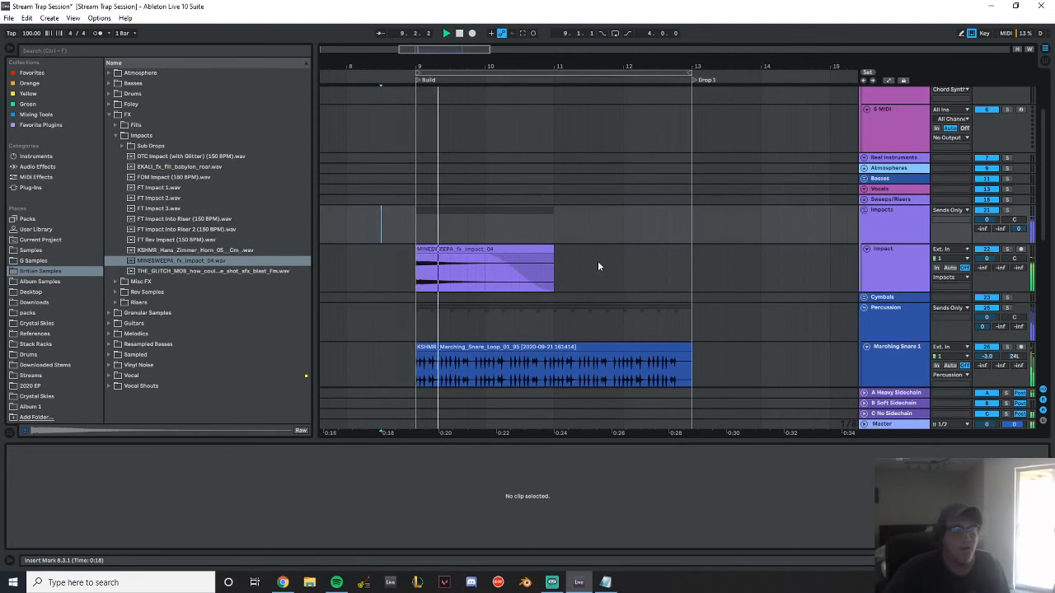
pyautogui.scroll(-3, 618, 259)
pyautogui.click(864, 254)
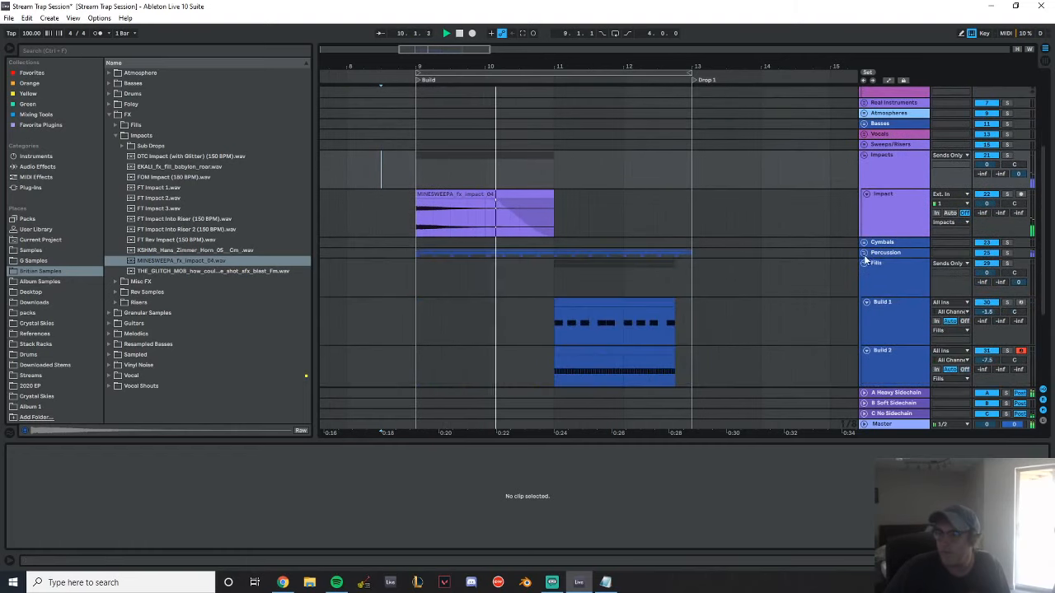
pyautogui.click(863, 264)
pyautogui.click(863, 274)
pyautogui.scroll(4, 886, 257)
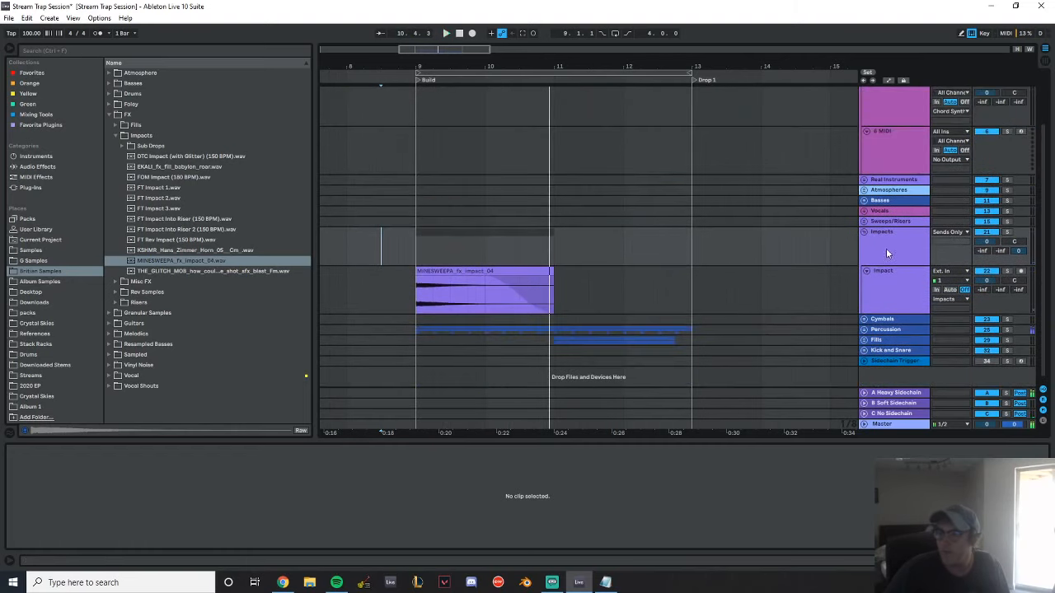
# Unfold the Sweeps/Risers group and minimize all its tracks except Riser 1
pyautogui.scroll(-1, 867, 233)
pyautogui.click(864, 218)
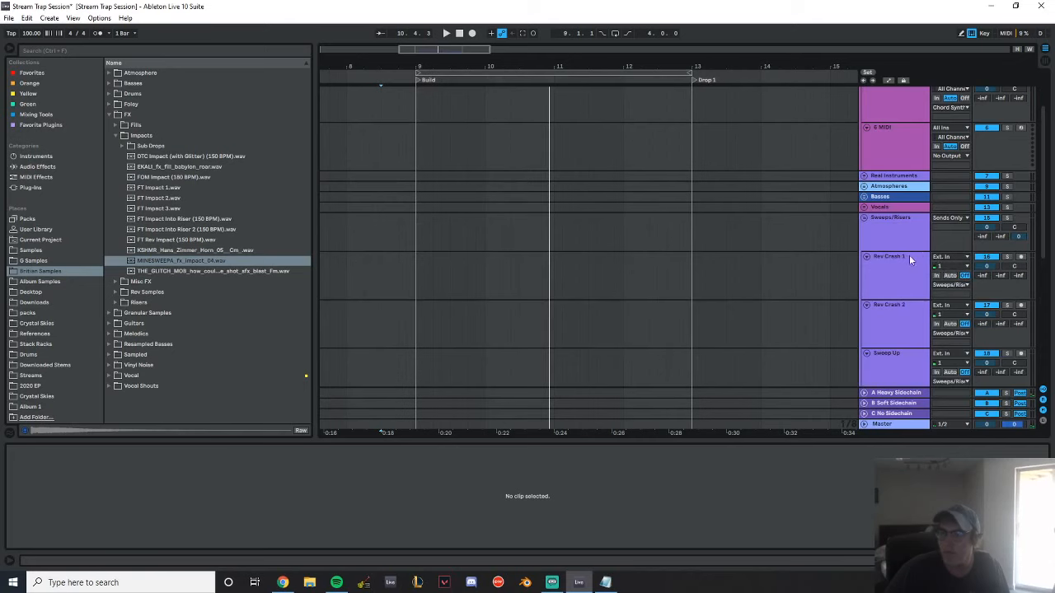
pyautogui.scroll(-5, 898, 239)
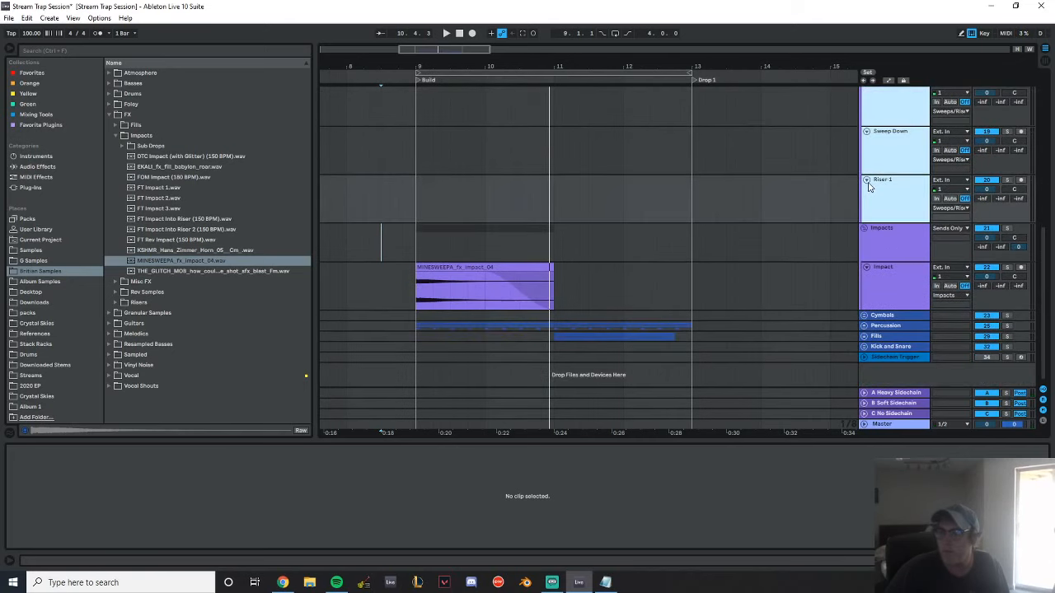
pyautogui.click(867, 180)
pyautogui.scroll(4, 854, 211)
pyautogui.click(896, 273)
pyautogui.click(866, 248)
pyautogui.click(898, 266)
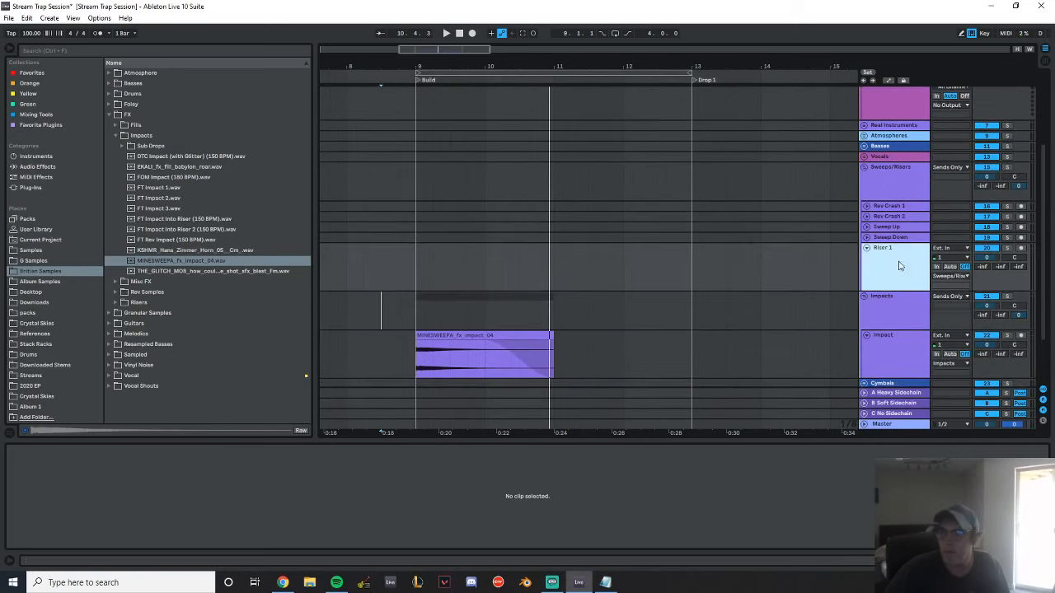
# Duplicate the Riser 1 track and rename the copy Riser 2
pyautogui.hotkey('ctrl', 'd')
pyautogui.hotkey('ctrl', 'r')
pyautogui.write('Riser 2')
pyautogui.press('Return')
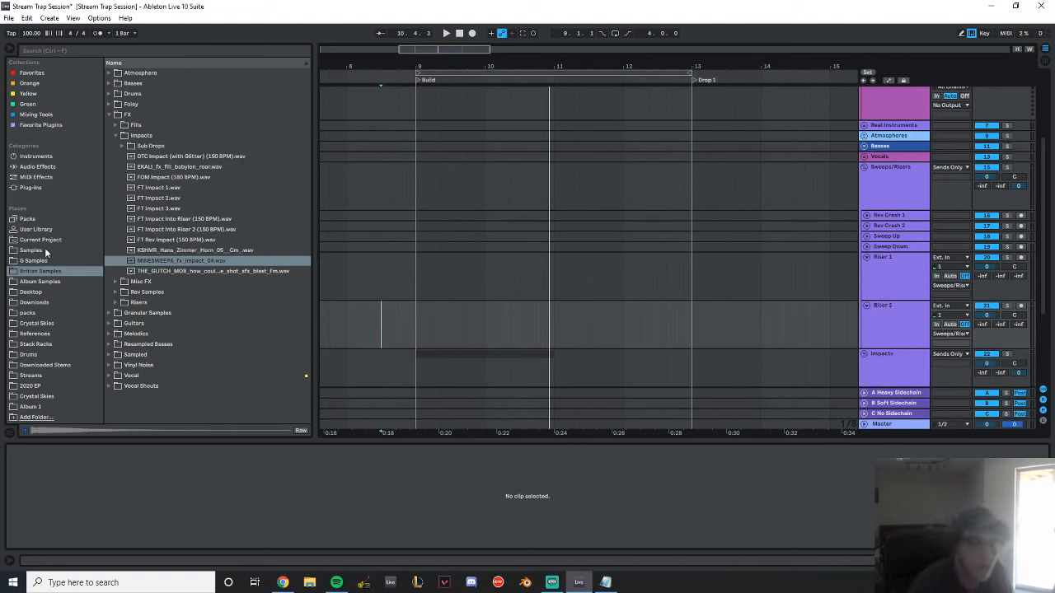
# Preview EKALI_fx_fill_forever_riser.wav from the Risers sample folder and place it on the Riser 2 track
pyautogui.click(116, 136)
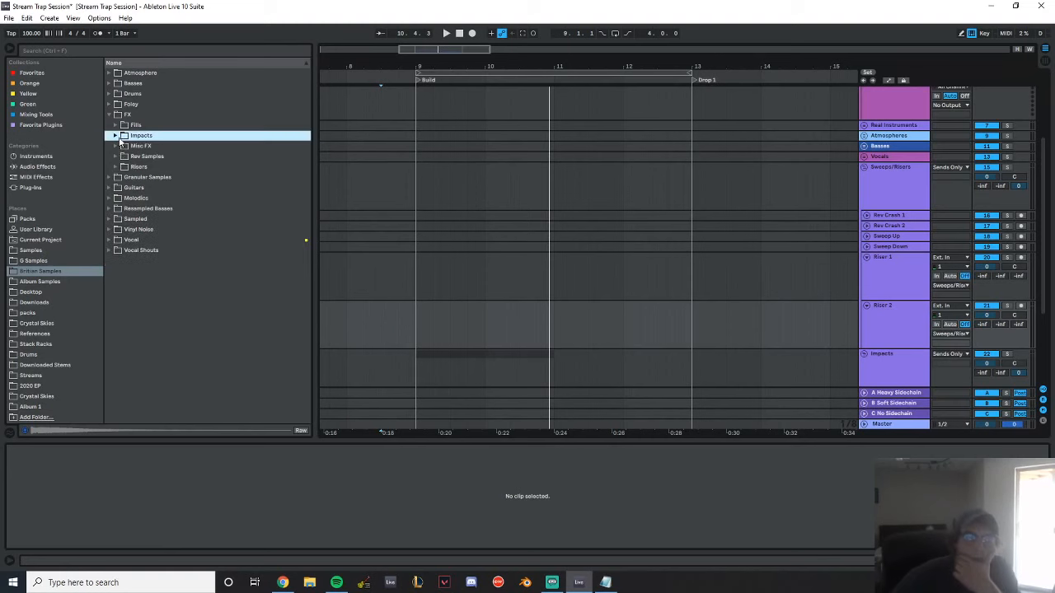
pyautogui.click(115, 156)
pyautogui.click(116, 157)
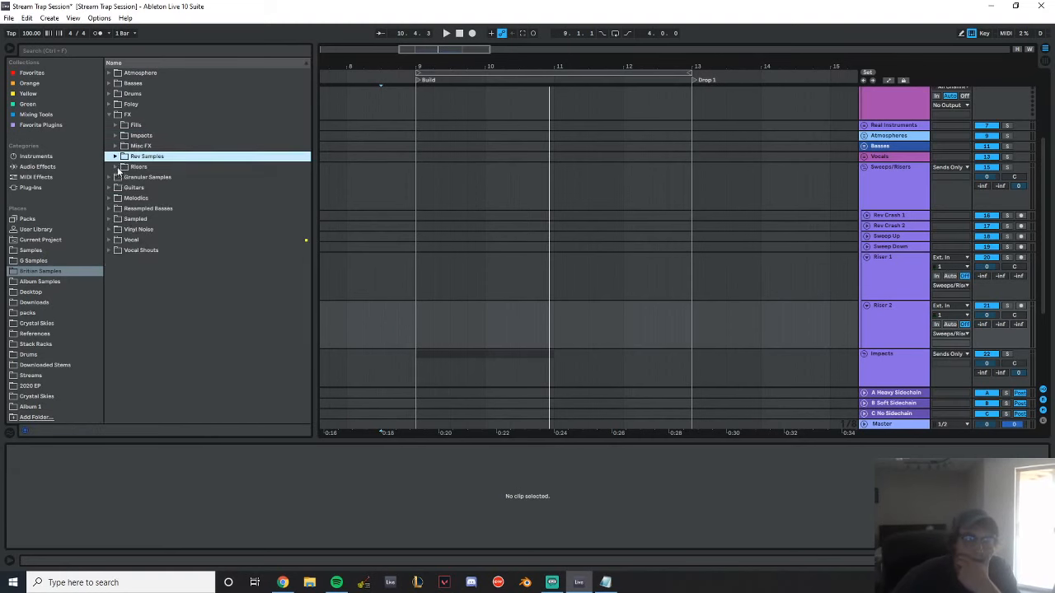
pyautogui.click(115, 167)
pyautogui.click(177, 187)
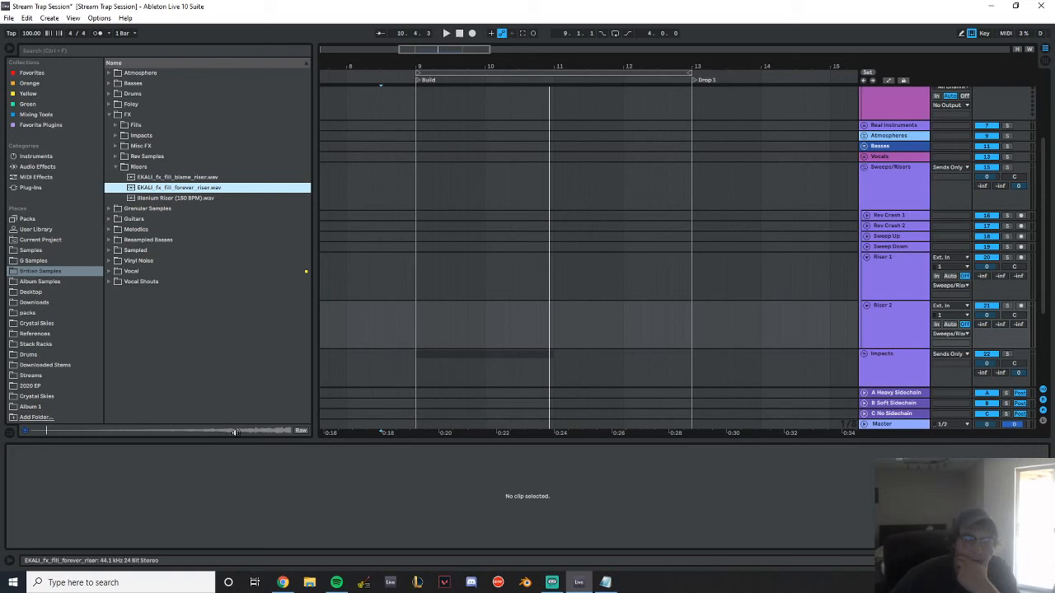
pyautogui.scroll(-2, 563, 196)
pyautogui.scroll(-1, 562, 197)
pyautogui.moveTo(177, 187); pyautogui.dragTo(478, 207)
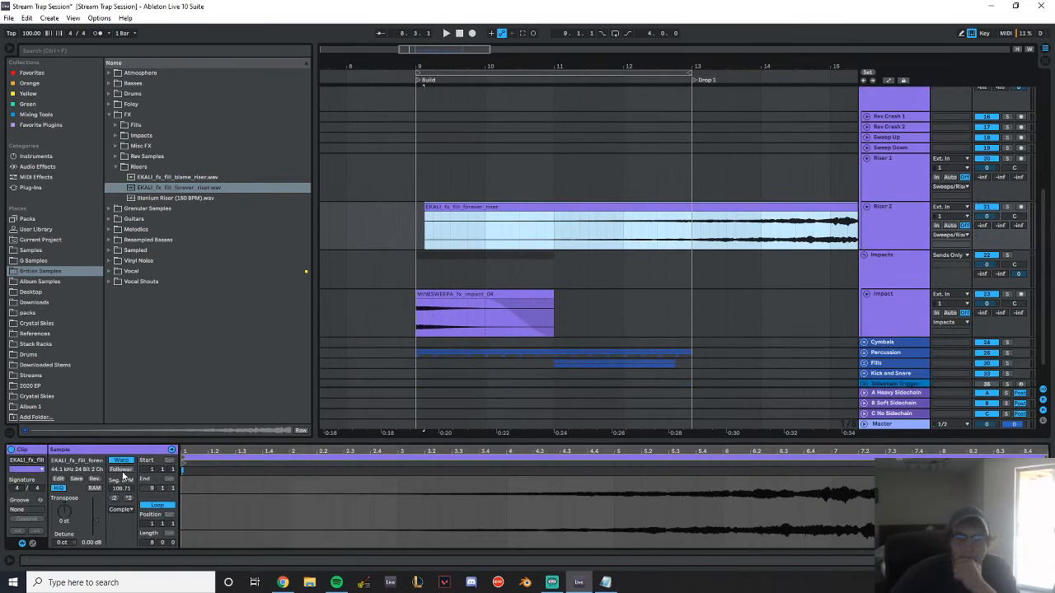
# Unwarp the forever riser clip, then split, move and trim it so it runs from bar 9 to 12.4.1
pyautogui.click(122, 460)
pyautogui.moveTo(671, 207); pyautogui.dragTo(364, 208)
pyautogui.click(415, 226)
pyautogui.hotkey('ctrl', 'e')
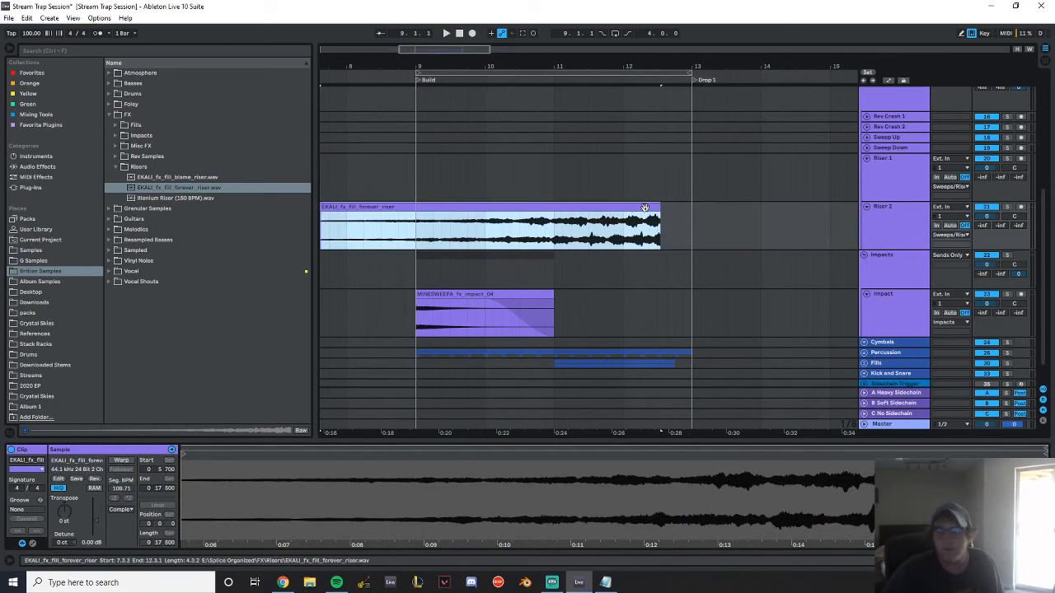
pyautogui.moveTo(331, 207); pyautogui.dragTo(416, 207)
pyautogui.moveTo(668, 207); pyautogui.dragTo(670, 208)
pyautogui.moveTo(426, 206); pyautogui.dragTo(417, 206)
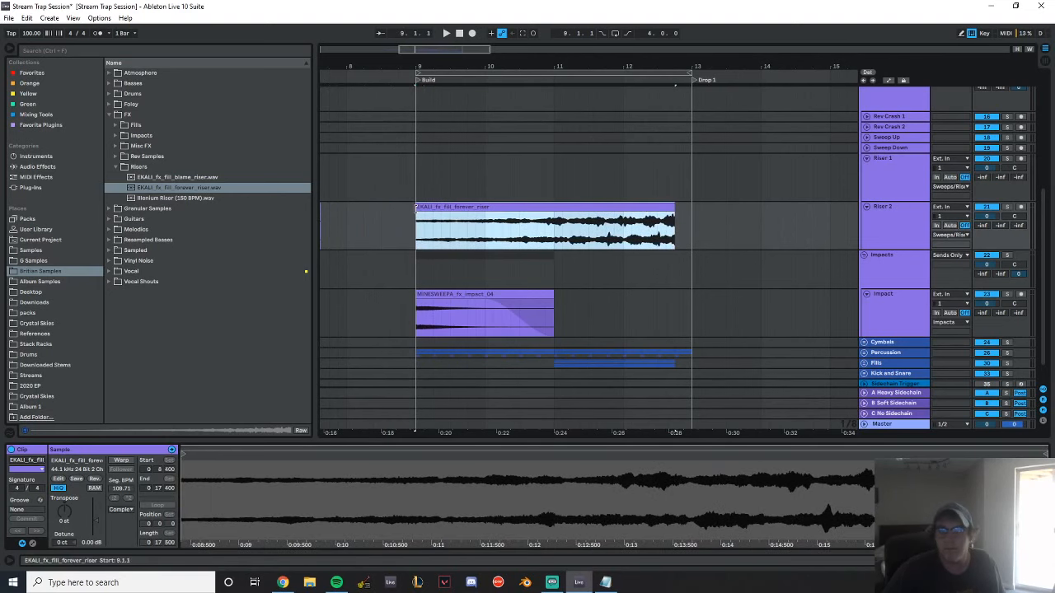
# Delete the leftover riser fragment before bar 9 on Riser 2 and select the remaining clip
pyautogui.moveTo(390, 67); pyautogui.dragTo(449, 43)
pyautogui.click(392, 207)
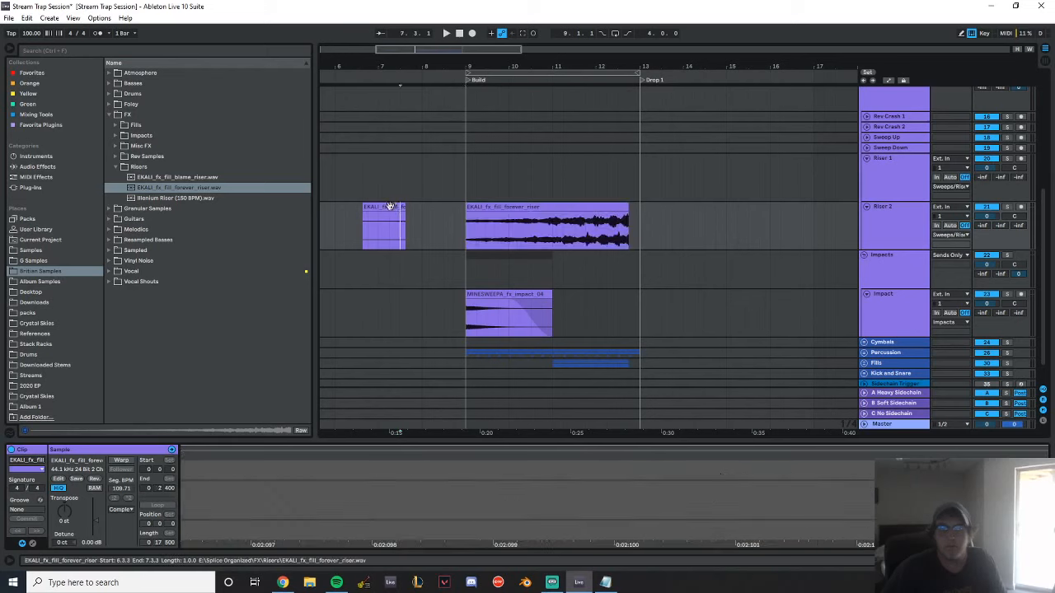
pyautogui.press('Delete')
pyautogui.doubleClick(528, 206)
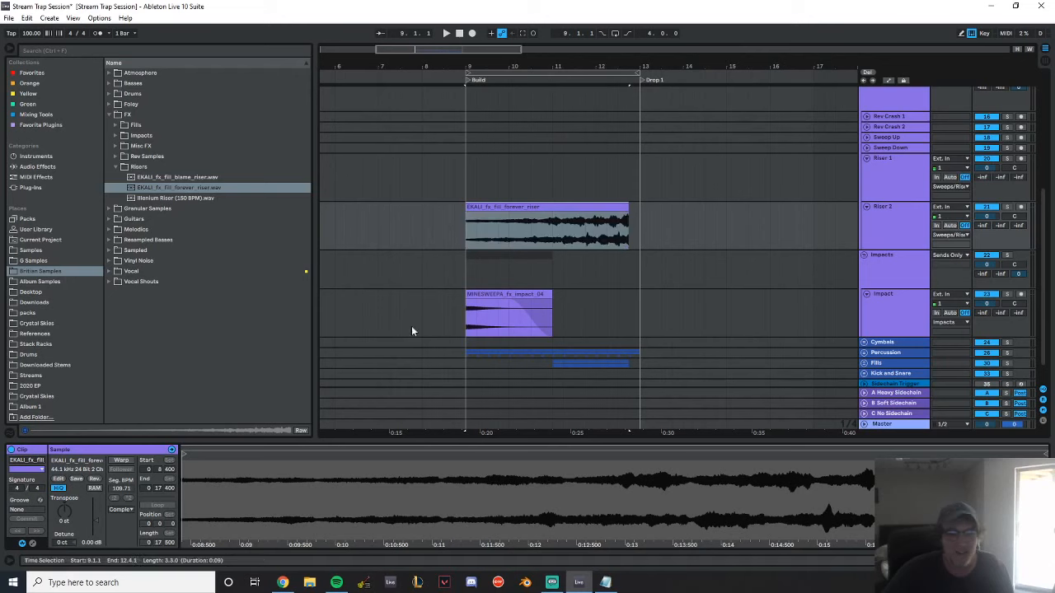
# Lower the forever riser clip's gain to -21 dB
pyautogui.moveTo(90, 543); pyautogui.dragTo(91, 570)
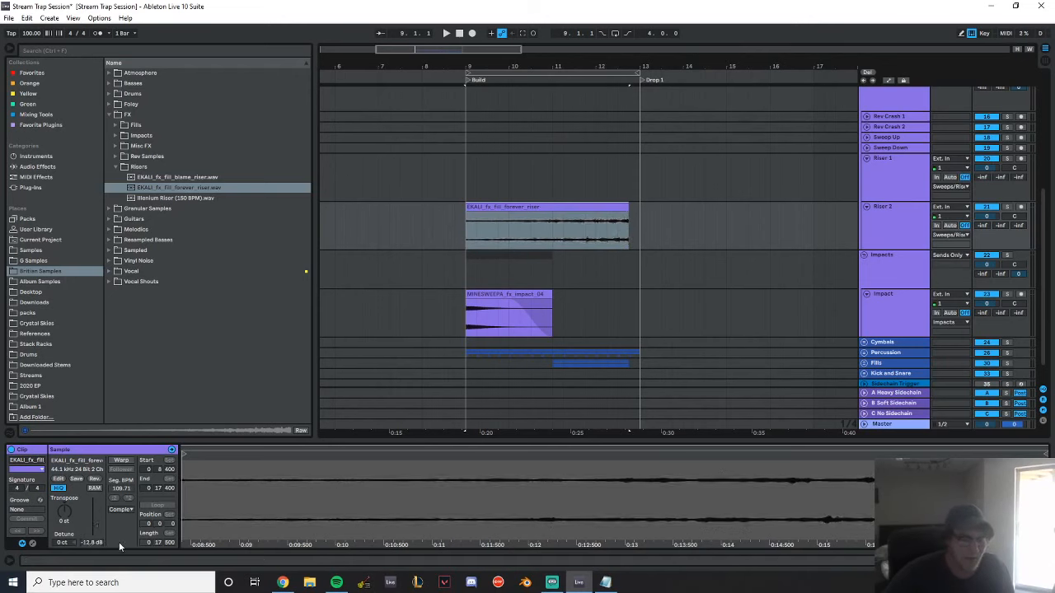
pyautogui.write('-18')
pyautogui.press('Return')
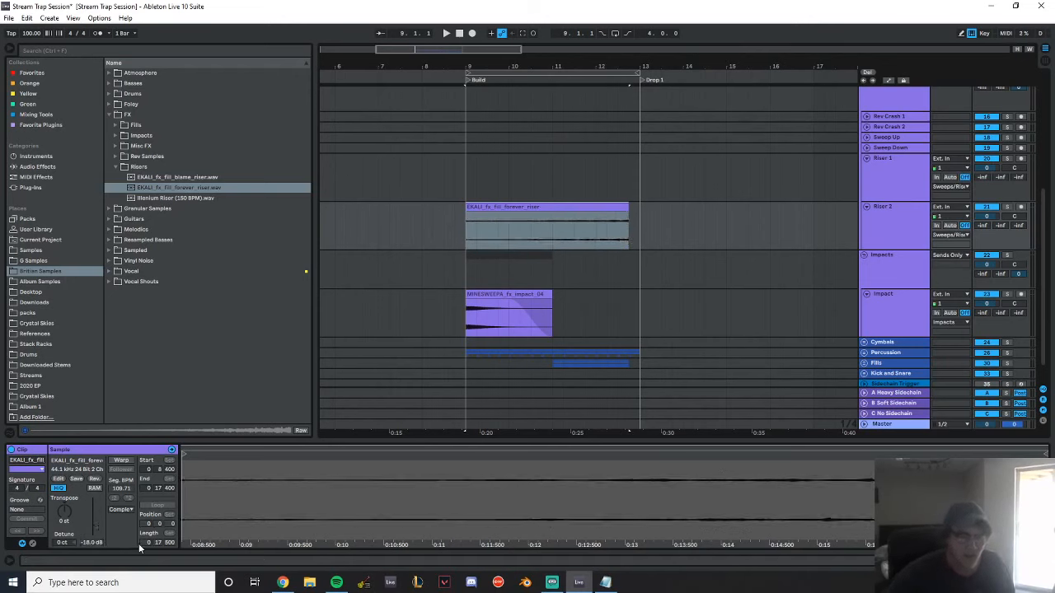
pyautogui.write('-21')
pyautogui.press('Return')
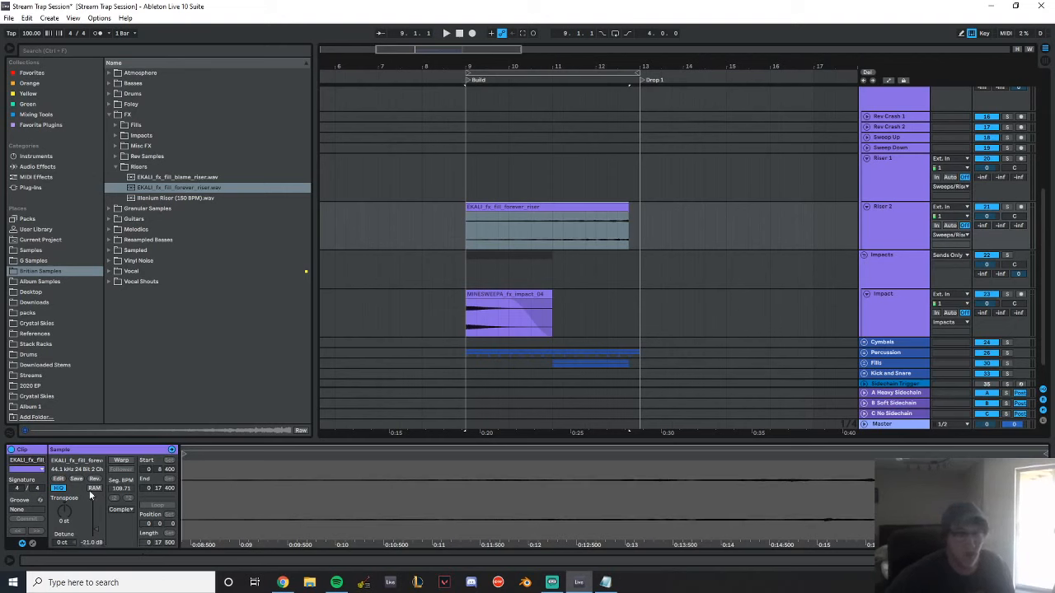
# Play the forever riser clip from bar 9 and set its gain to -18 dB
pyautogui.hotkey('alt', 'Tab')
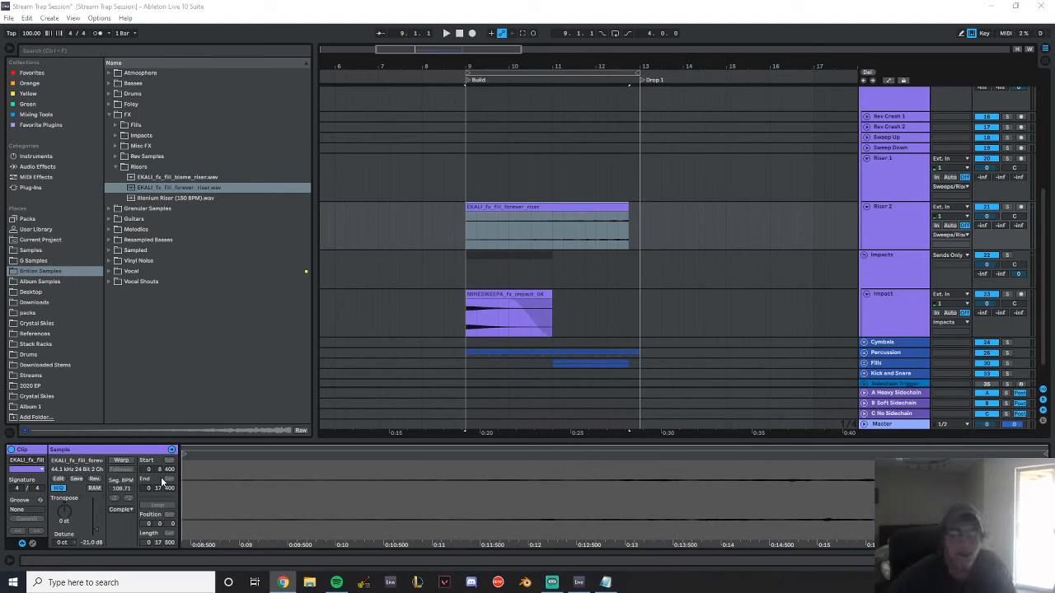
pyautogui.click(505, 206)
pyautogui.press('space')
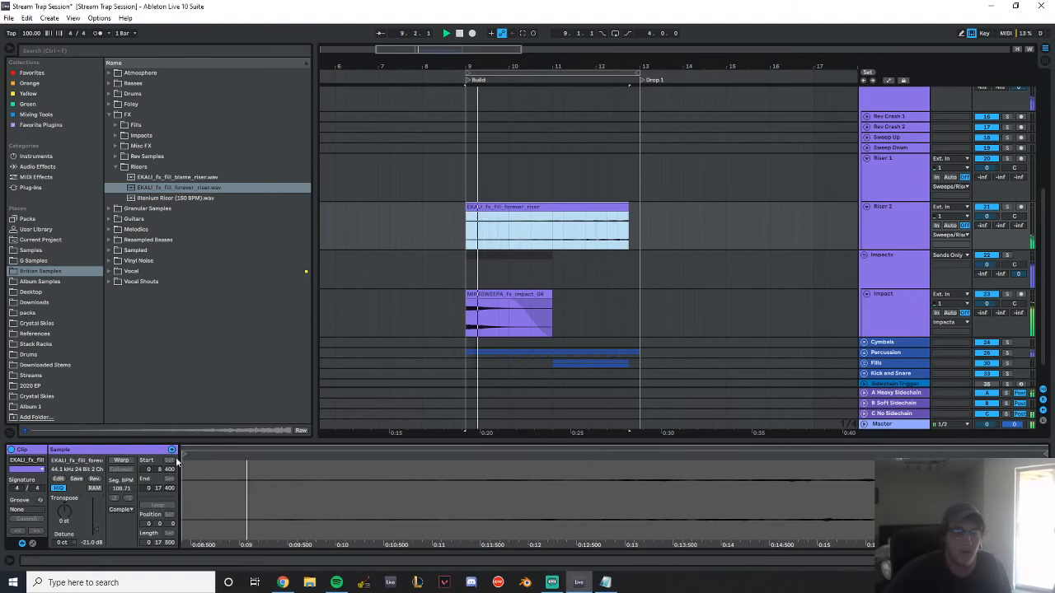
pyautogui.moveTo(90, 542); pyautogui.dragTo(90, 536)
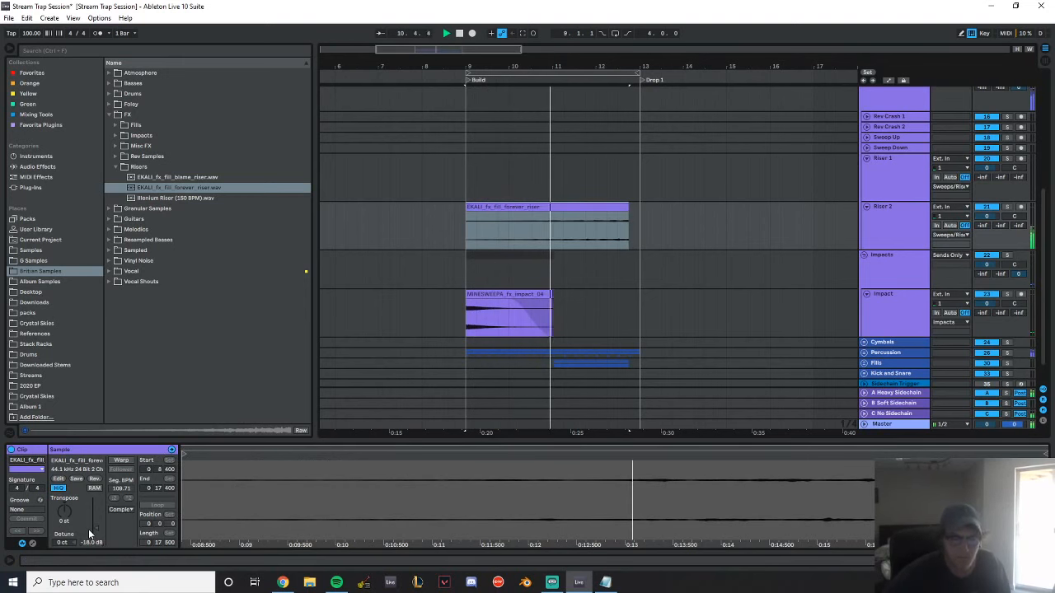
# Preview the remaining riser samples and place EKALI_fx_fill_blame_riser.wav on the Riser 1 track at bar 9
pyautogui.scroll(-1, 716, 158)
pyautogui.moveTo(627, 59); pyautogui.dragTo(440, 76)
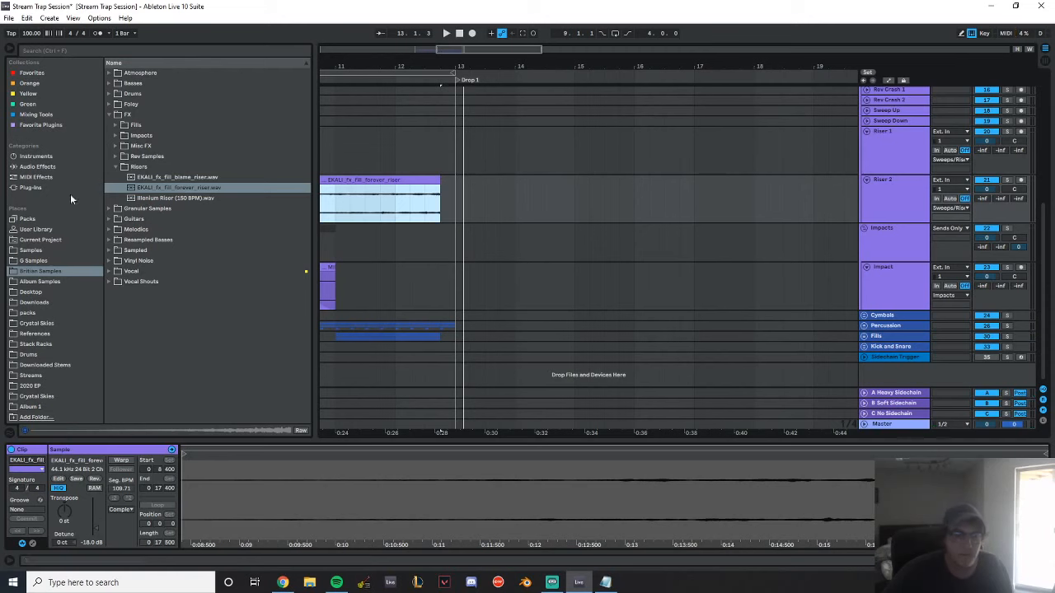
pyautogui.click(151, 196)
pyautogui.press('Up')
pyautogui.press('Up')
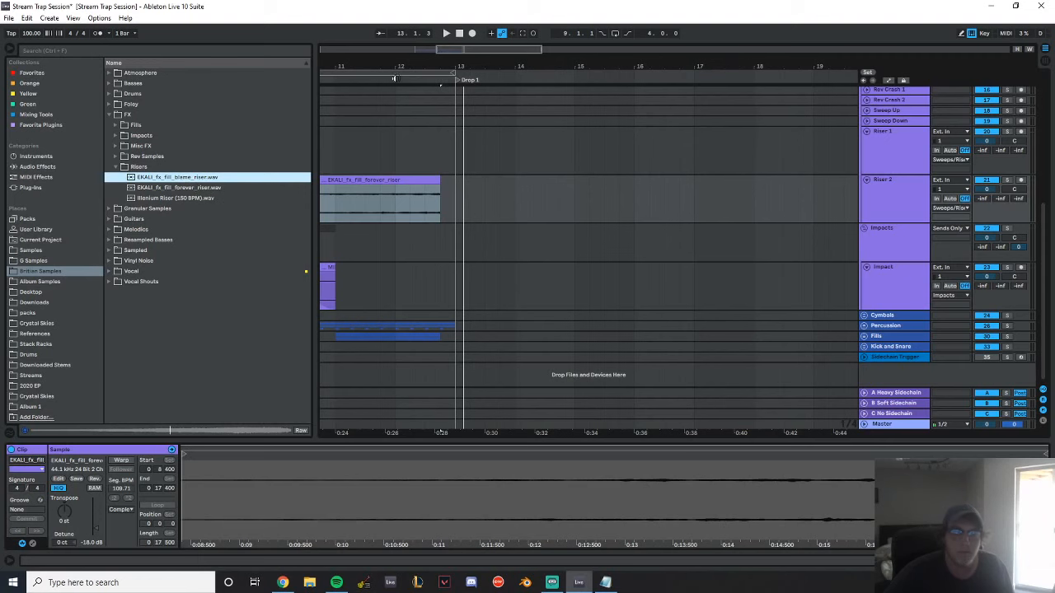
pyautogui.moveTo(357, 68); pyautogui.dragTo(543, 66)
pyautogui.scroll(2, 384, 260)
pyautogui.moveTo(202, 177); pyautogui.dragTo(433, 208)
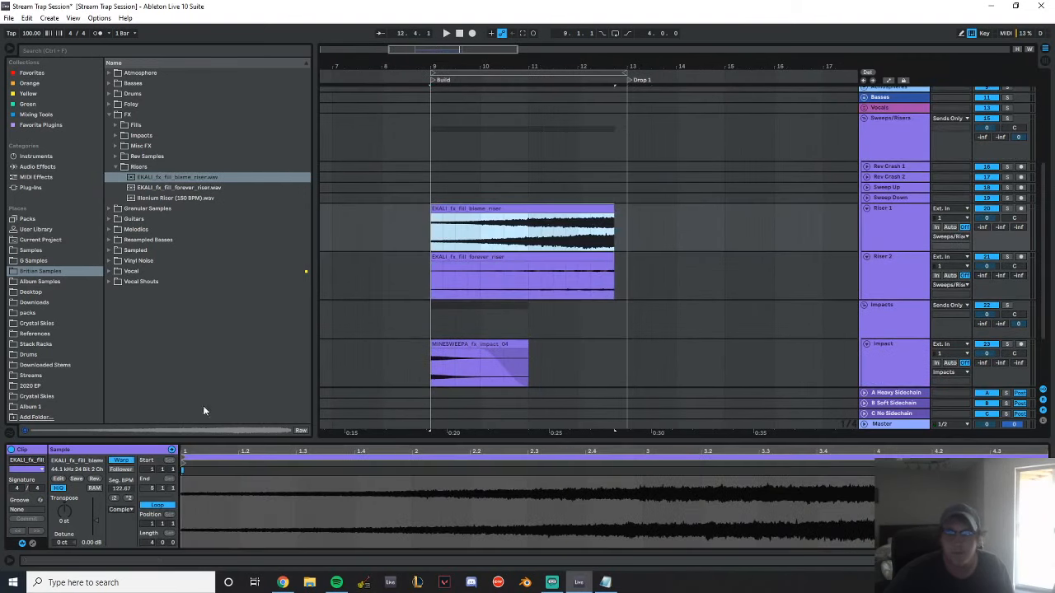
# Unwarp the blame riser clip, trim its start to bar 11, fade it in and play it
pyautogui.click(126, 462)
pyautogui.click(576, 238)
pyautogui.moveTo(580, 213); pyautogui.dragTo(608, 219)
pyautogui.moveTo(468, 210); pyautogui.dragTo(865, 195)
pyautogui.press('space')
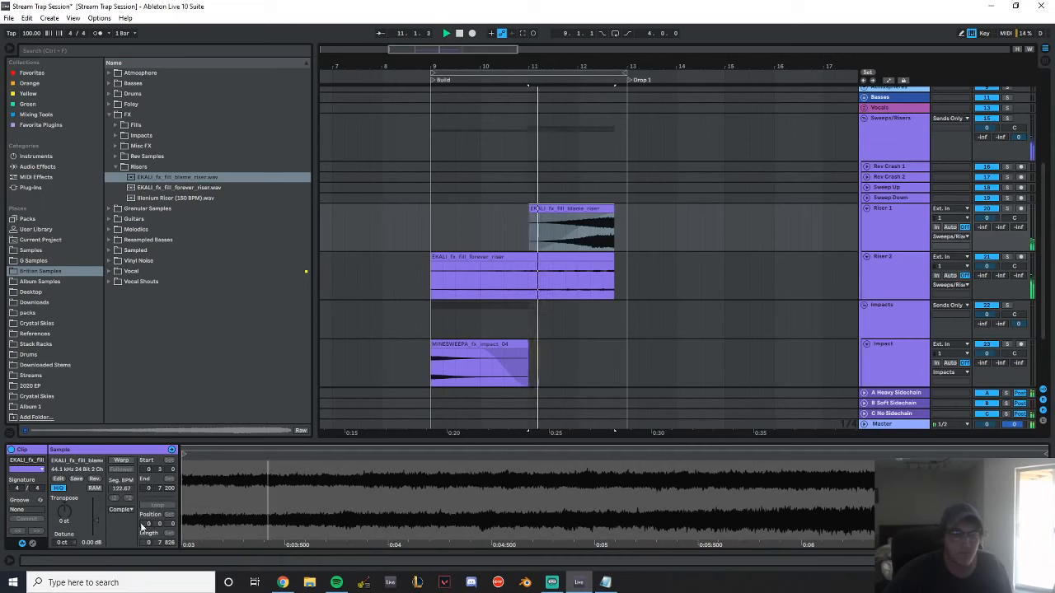
# Lower the blame riser clip's gain to -17.5 dB and stop playback
pyautogui.moveTo(92, 543); pyautogui.dragTo(92, 570)
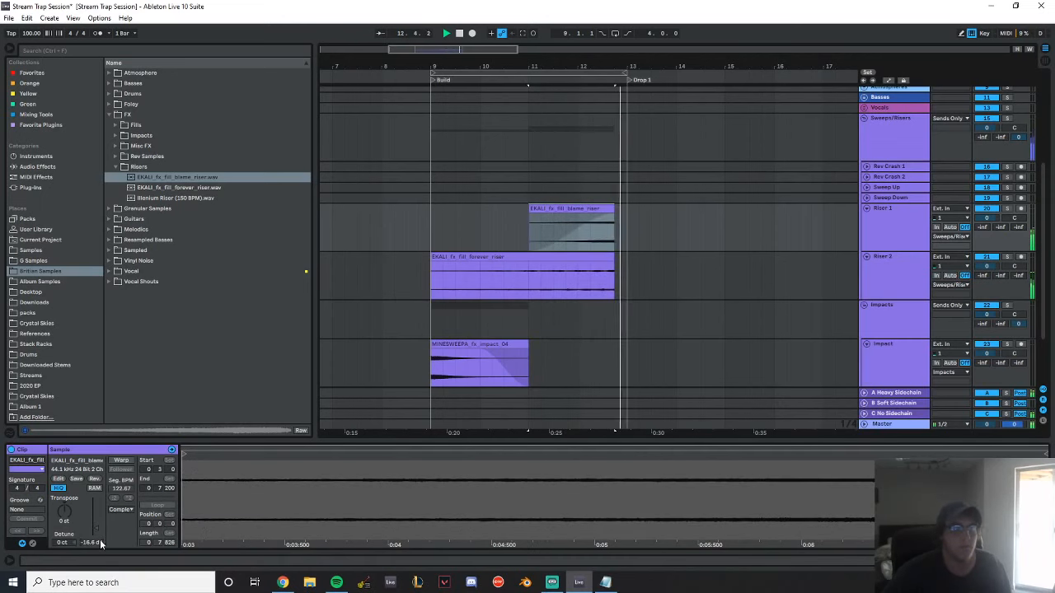
pyautogui.press('space')
pyautogui.write('-15')
pyautogui.press('Return')
pyautogui.write('-')
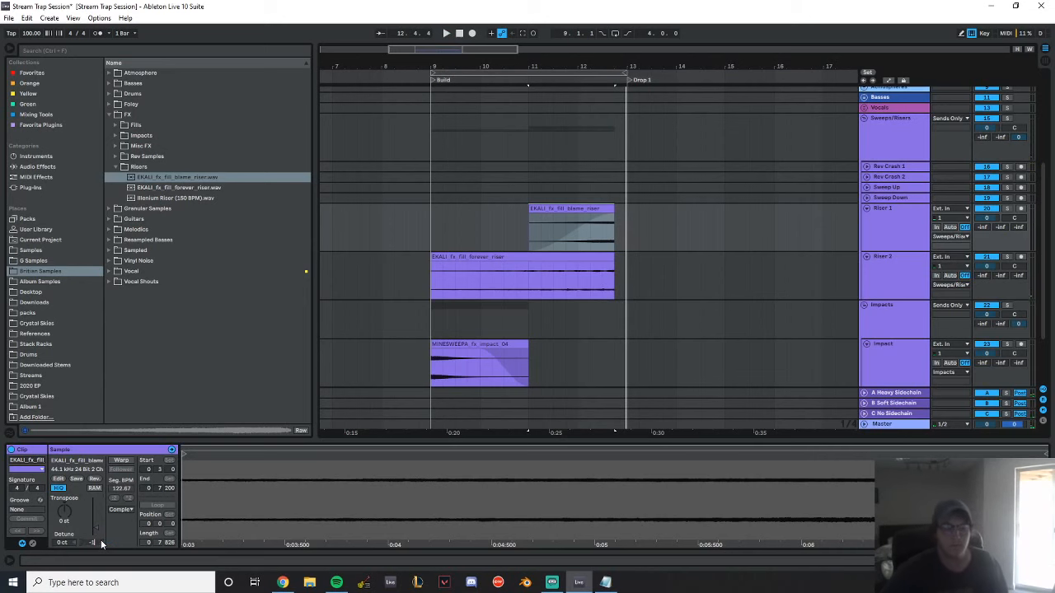
# Add an audio track below Build 2 in the Fills group and name it Pre-Drop Fill
pyautogui.scroll(-3, 577, 264)
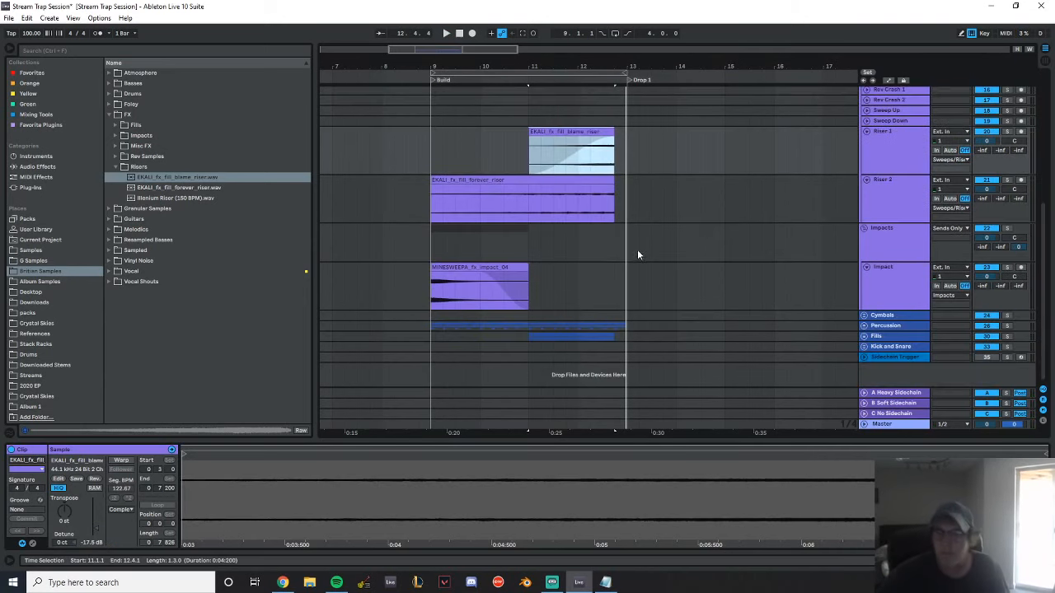
pyautogui.click(611, 250)
pyautogui.moveTo(628, 64); pyautogui.dragTo(551, 87)
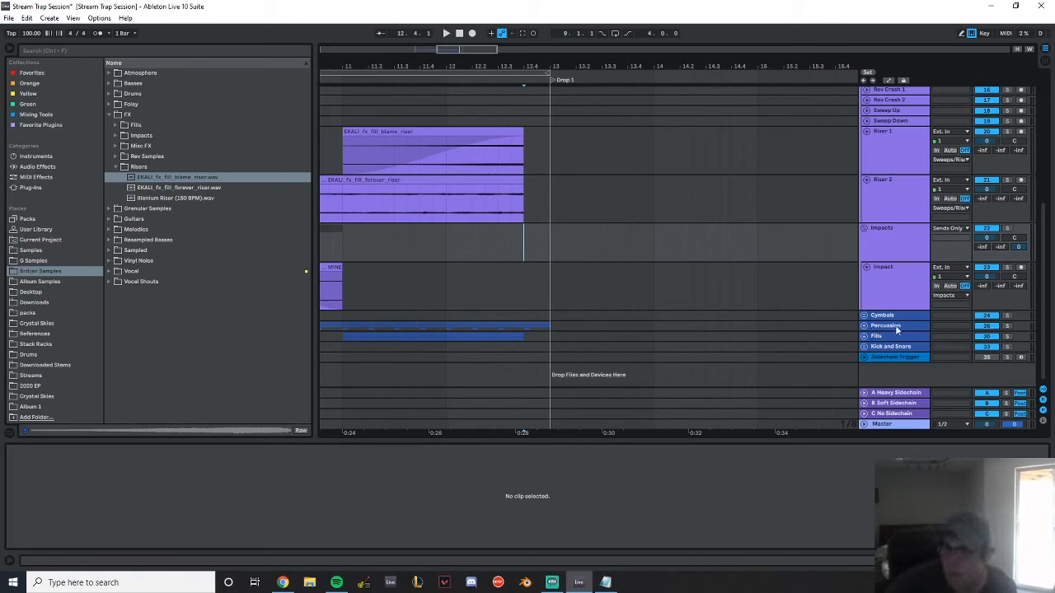
pyautogui.click(863, 336)
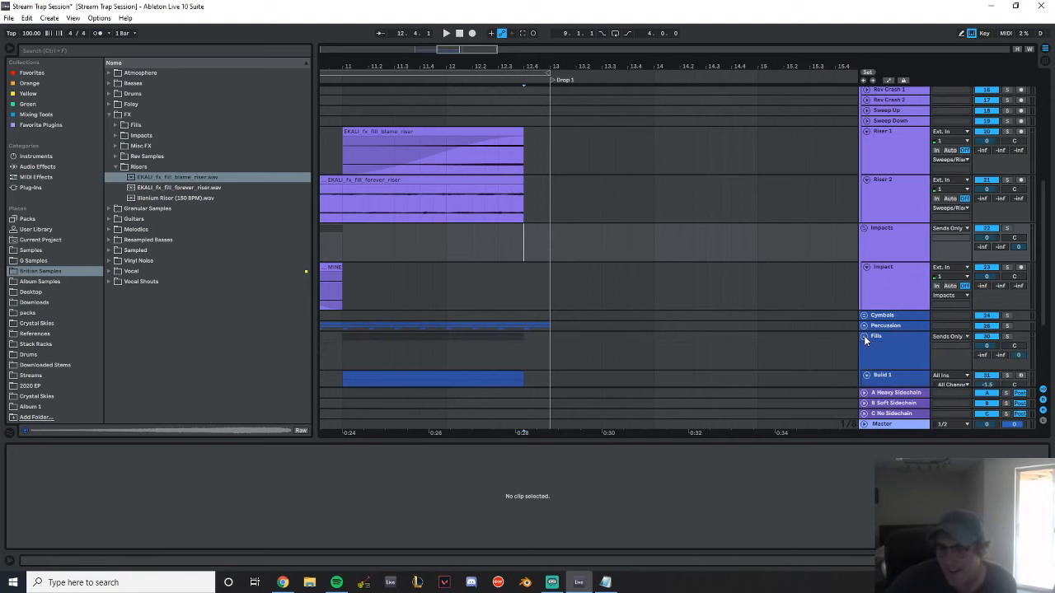
pyautogui.scroll(-3, 807, 326)
pyautogui.scroll(-1, 904, 337)
pyautogui.click(893, 302)
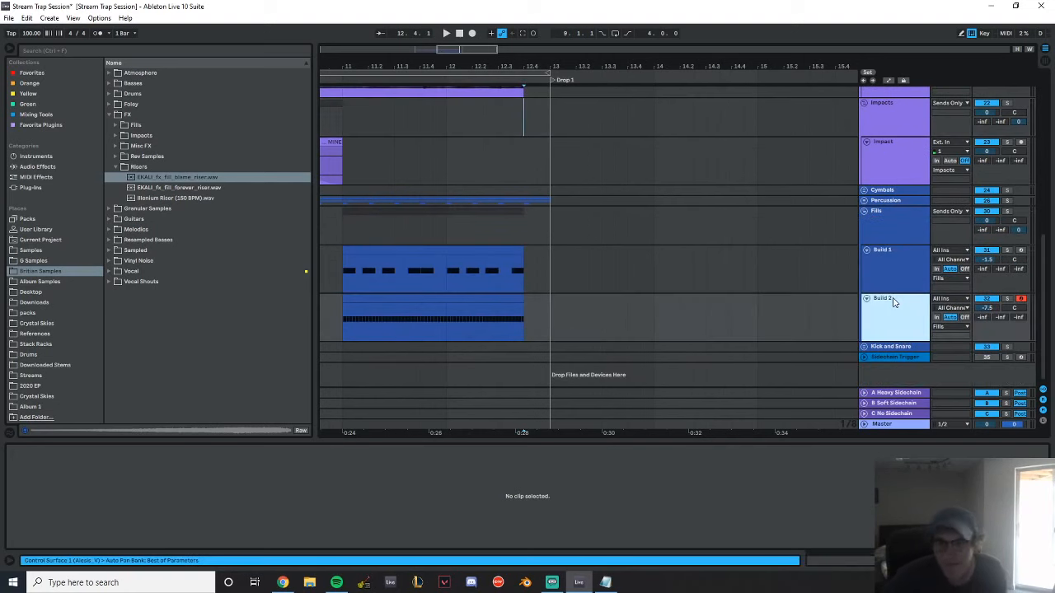
pyautogui.hotkey('ctrl', 't')
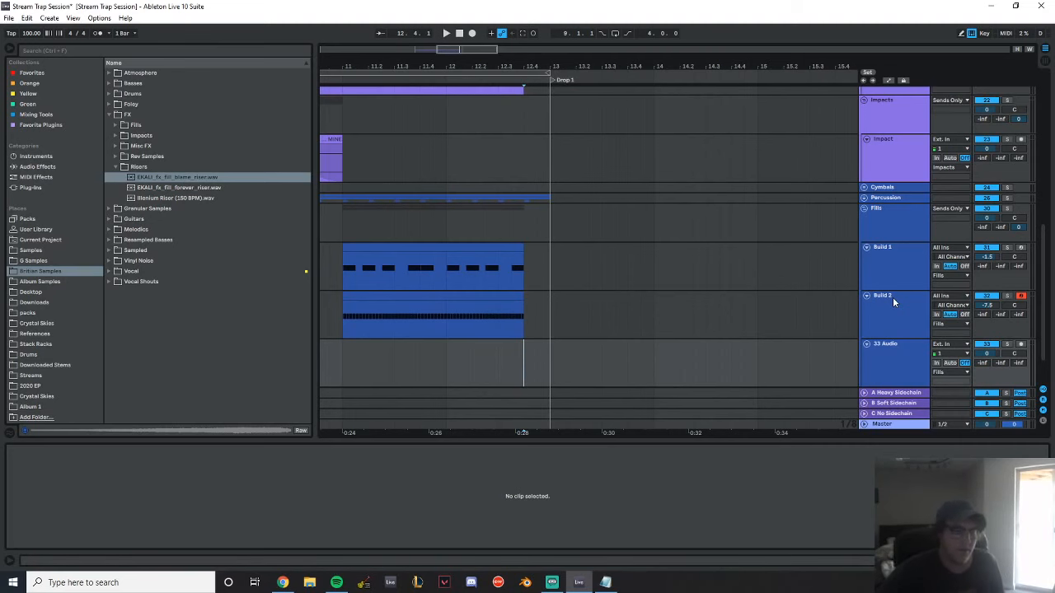
pyautogui.hotkey('ctrl', 'r')
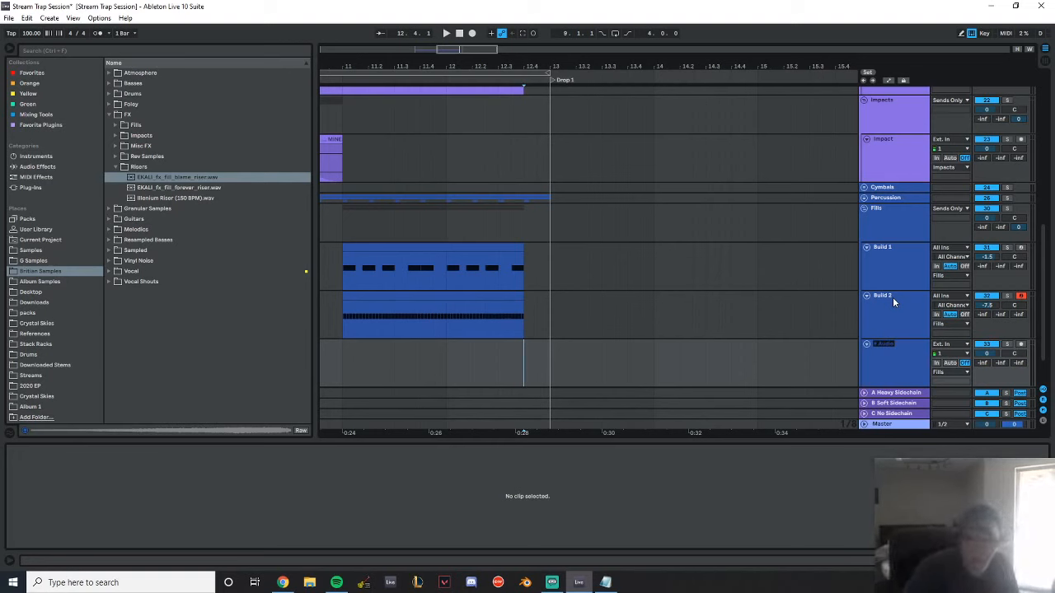
pyautogui.press('BackSpace')
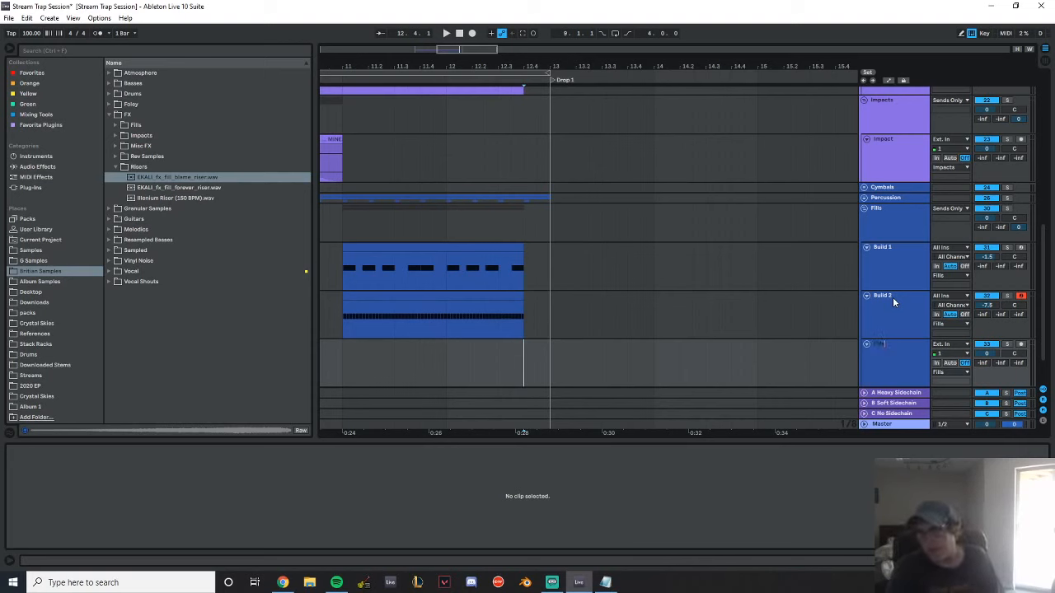
pyautogui.write('Pre-Drop Fill')
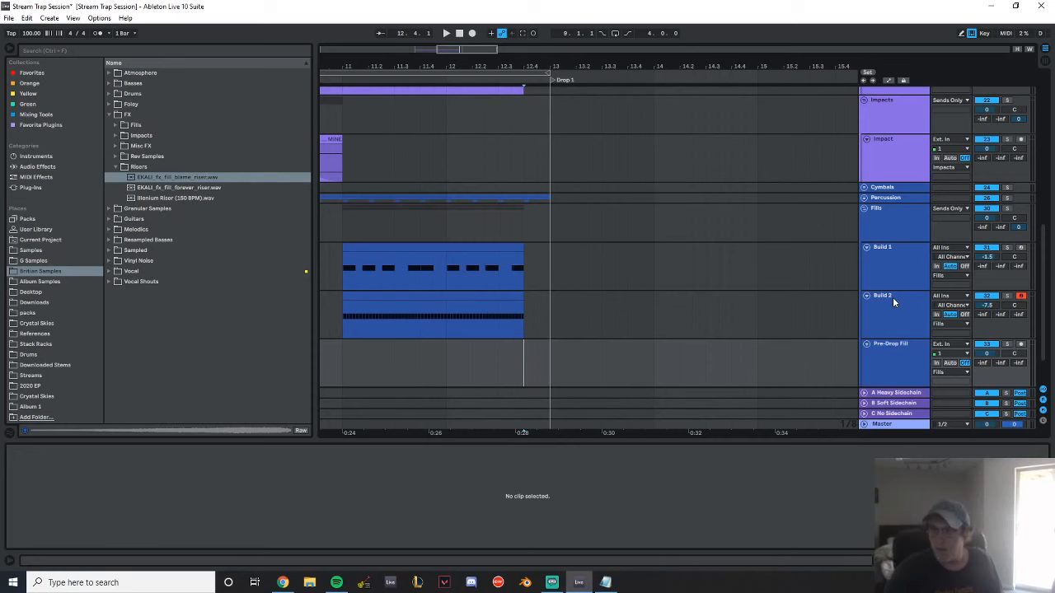
# Browse the FX fills and preview drum fill samples in the 100 - 110 BPM folder
pyautogui.click(117, 166)
pyautogui.click(117, 124)
pyautogui.click(138, 148)
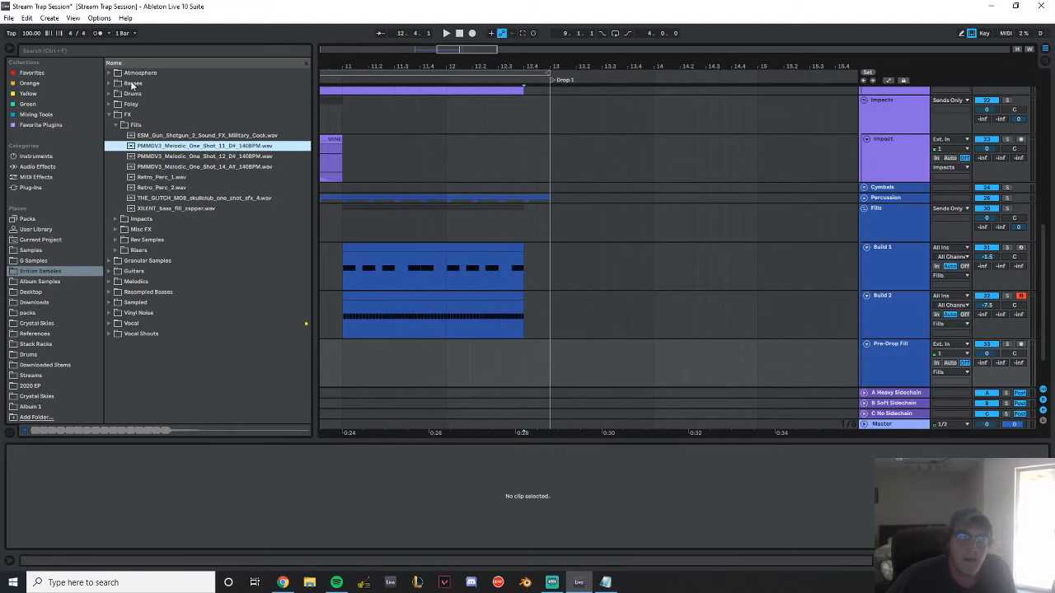
pyautogui.click(108, 93)
pyautogui.click(115, 135)
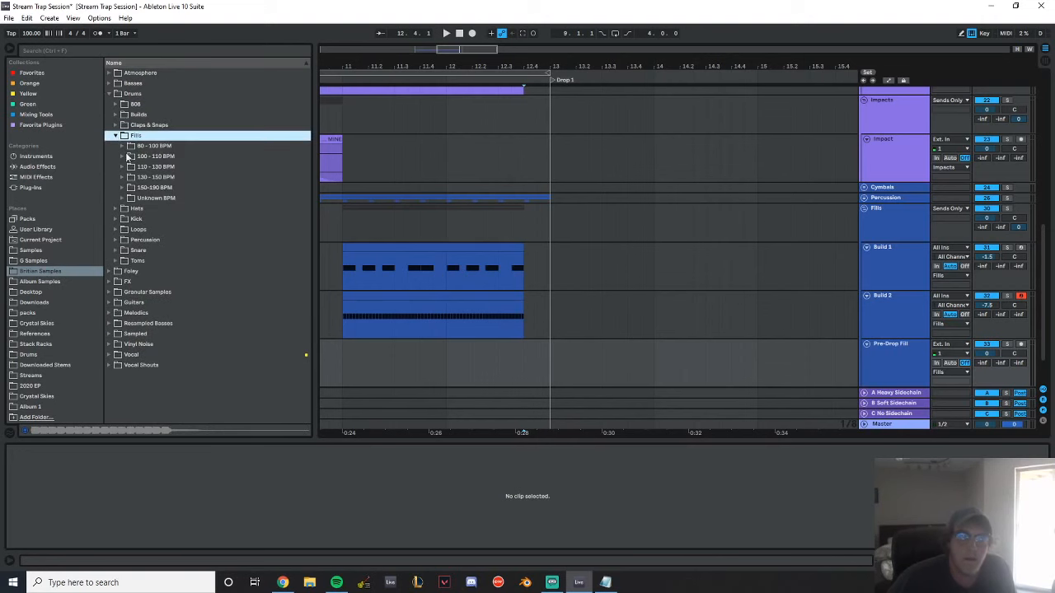
pyautogui.click(123, 157)
pyautogui.click(169, 200)
pyautogui.scroll(-3, 216, 304)
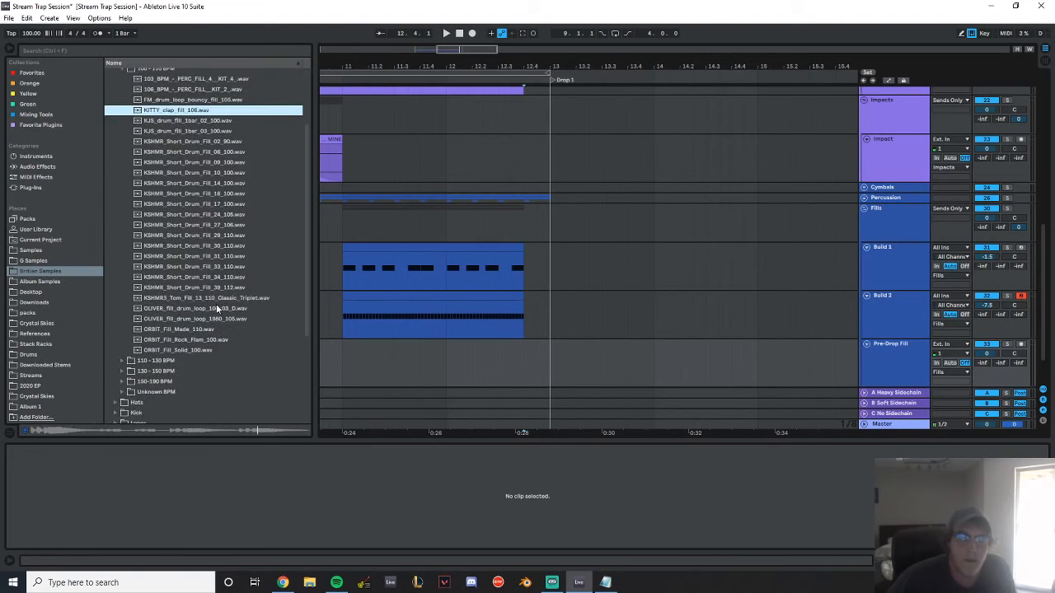
pyautogui.click(190, 341)
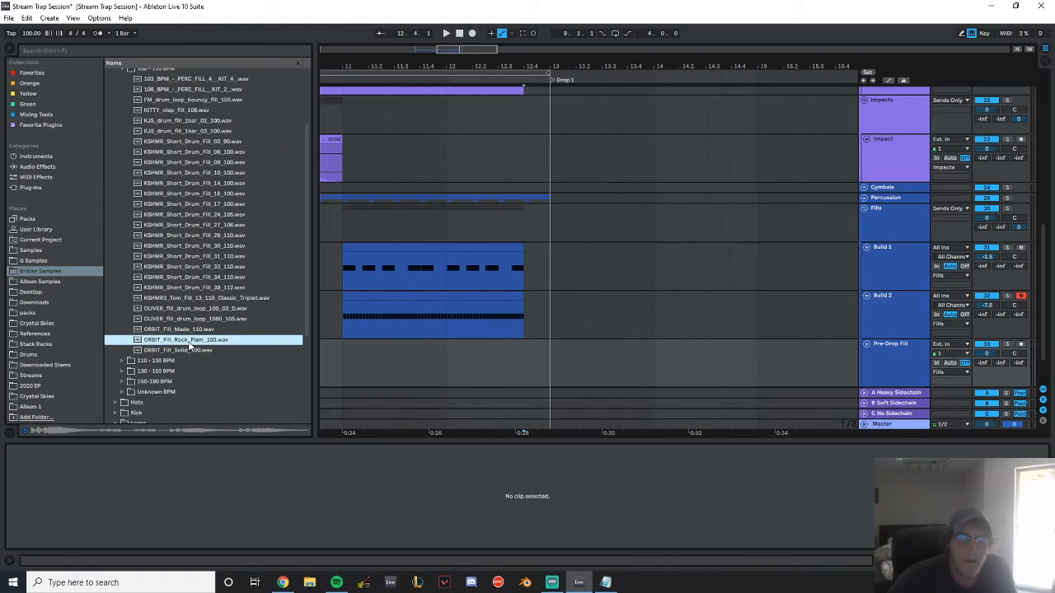
pyautogui.click(192, 297)
pyautogui.scroll(-3, 206, 298)
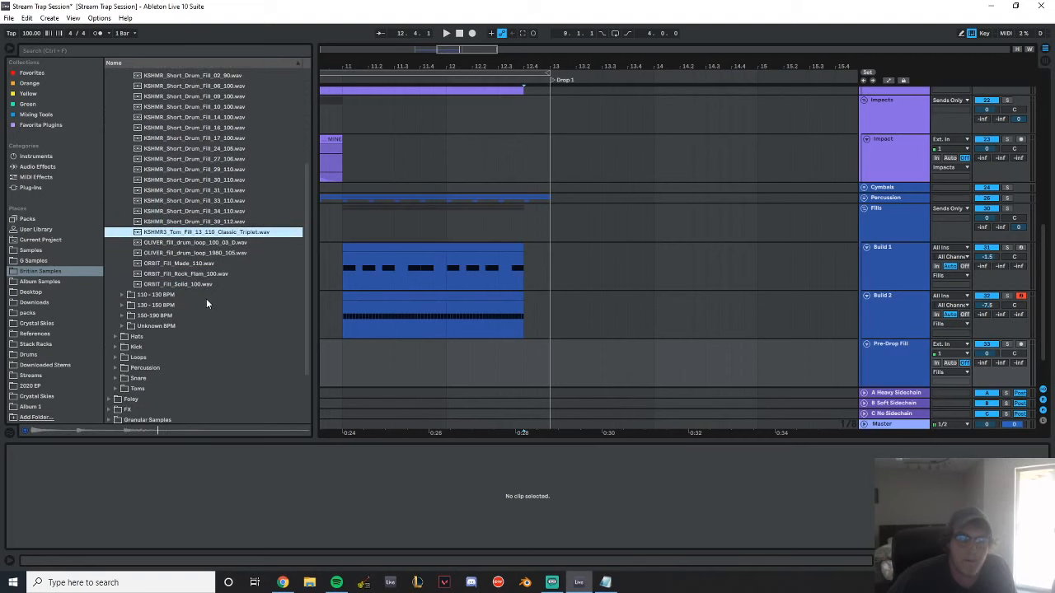
# Preview drum fill samples in the 130 - 150 BPM folder, including the V_RIOT_MDSTP_150 fills
pyautogui.click(122, 305)
pyautogui.scroll(-10, 177, 305)
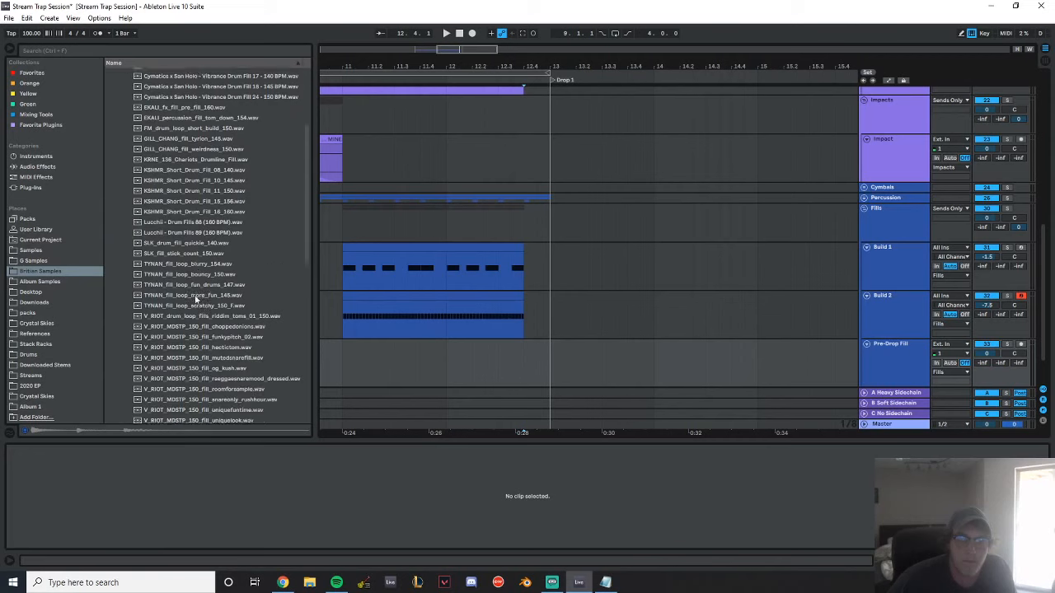
pyautogui.click(213, 238)
pyautogui.click(219, 258)
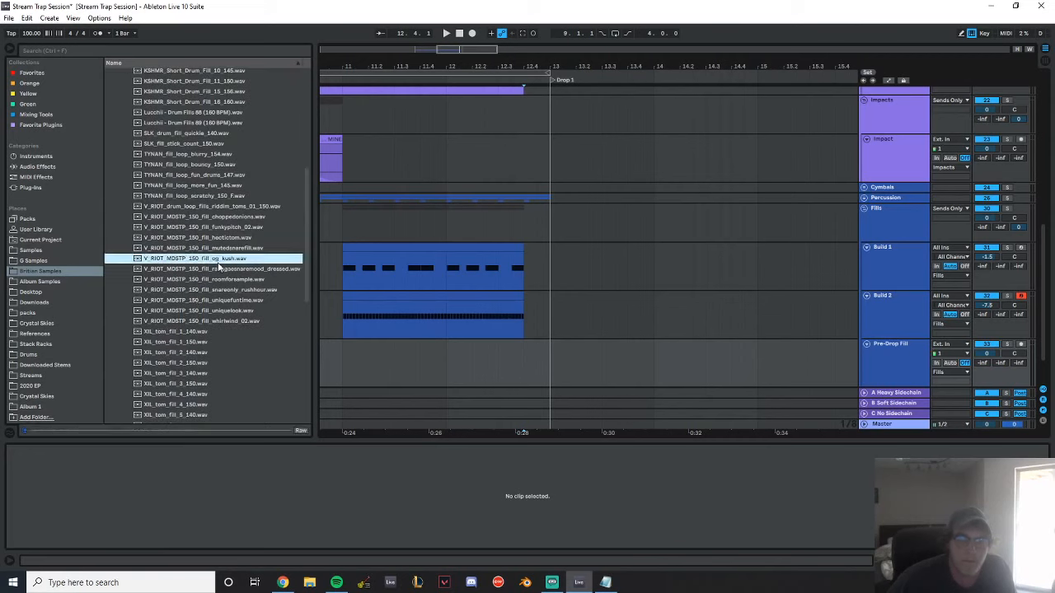
pyautogui.click(220, 301)
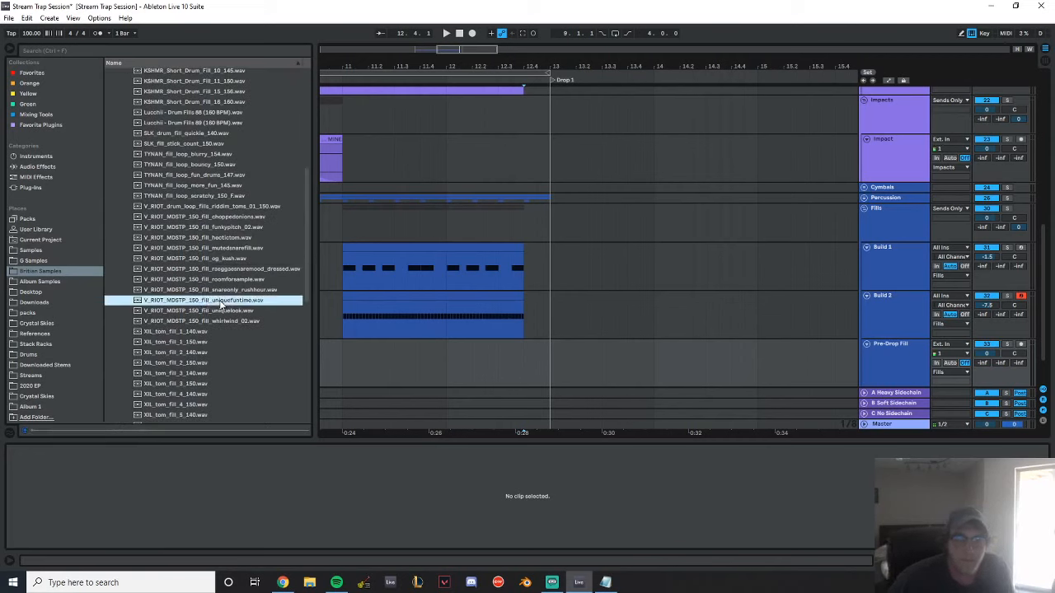
pyautogui.click(231, 312)
pyautogui.click(234, 321)
pyautogui.scroll(10, 233, 319)
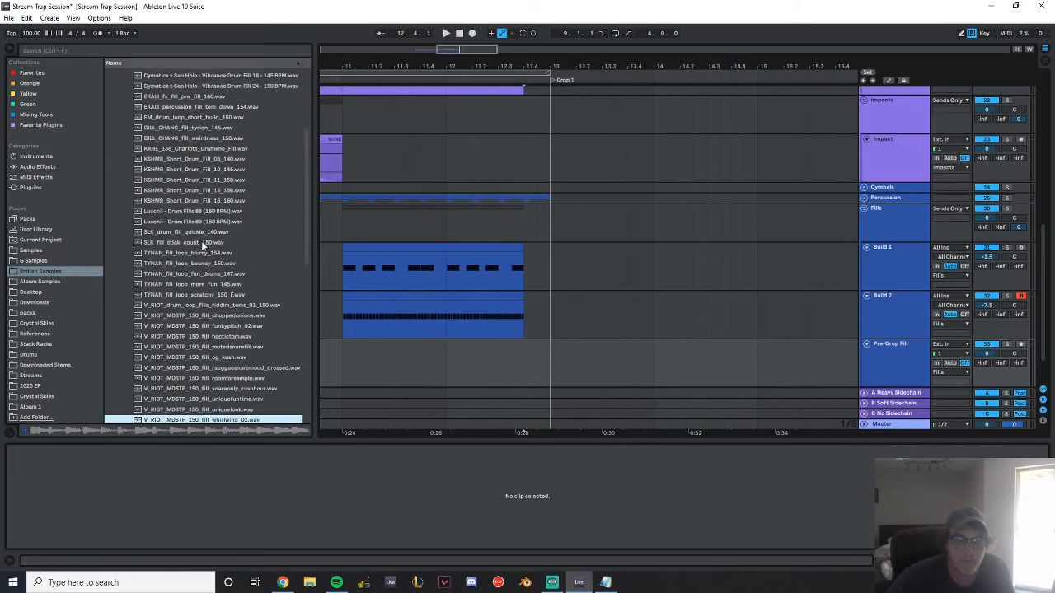
# Preview more 100 - 110 BPM fills and place KITTY_clap_fill_106.wav on the Pre-Drop Fill track at 12.4
pyautogui.click(124, 158)
pyautogui.click(231, 218)
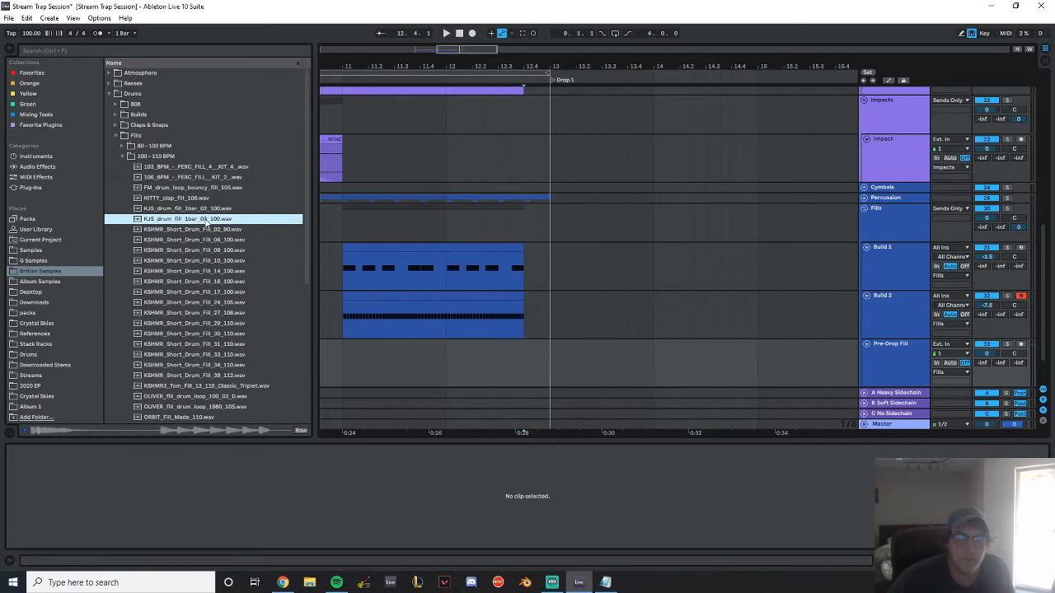
pyautogui.click(230, 198)
pyautogui.click(251, 239)
pyautogui.click(191, 201)
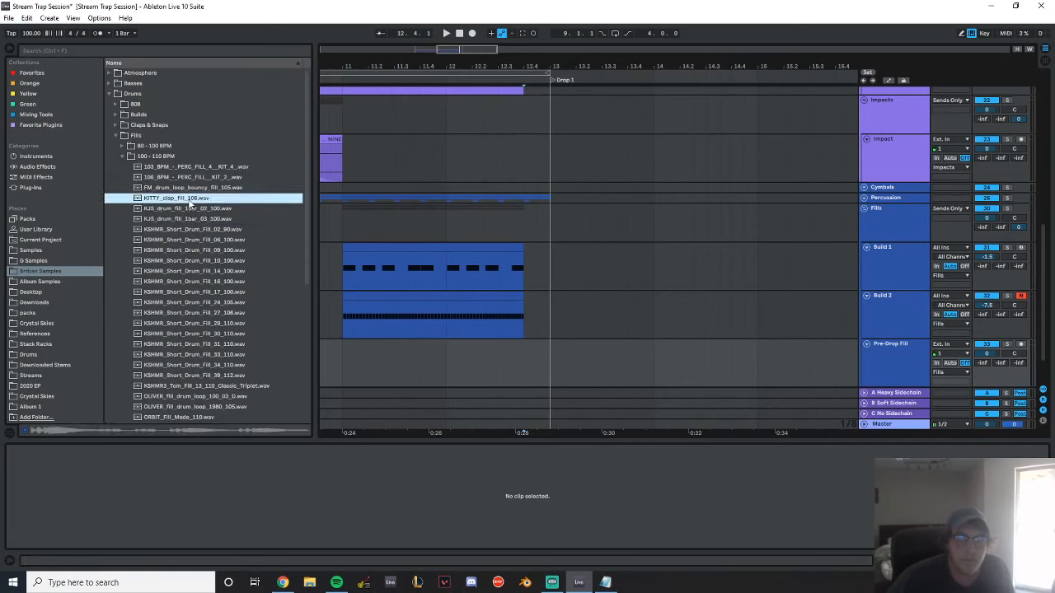
pyautogui.click(206, 187)
pyautogui.moveTo(196, 198); pyautogui.dragTo(522, 366)
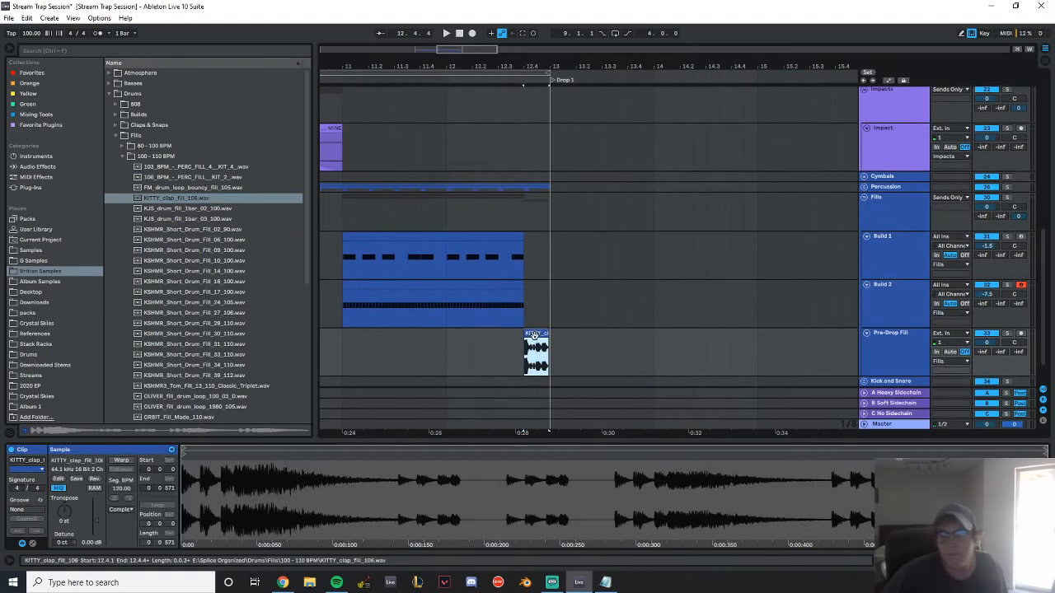
# Warp the clap fill clip with a segment BPM of 106 and extend its end to bar 13
pyautogui.click(121, 461)
pyautogui.click(124, 487)
pyautogui.write('1')
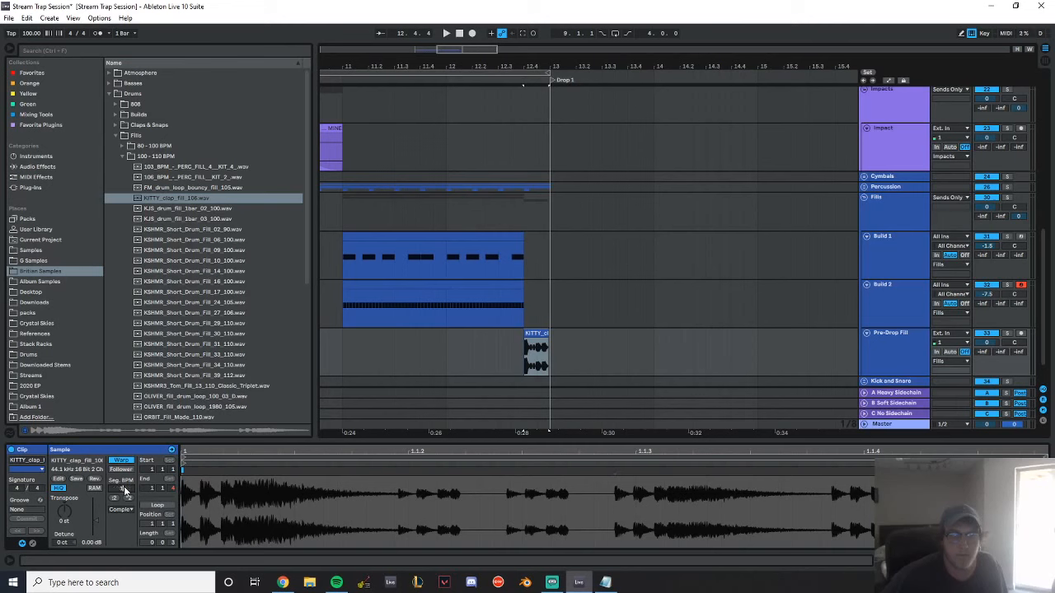
pyautogui.write('06')
pyautogui.press('Return')
pyautogui.moveTo(537, 70); pyautogui.dragTo(540, 165)
pyautogui.click(586, 378)
pyautogui.moveTo(572, 333); pyautogui.dragTo(580, 336)
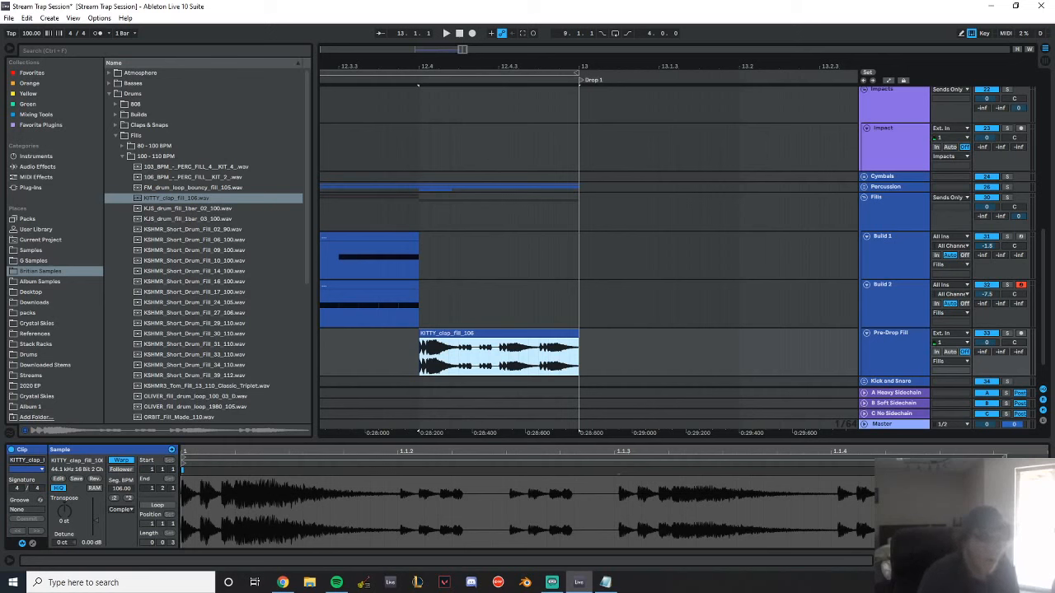
# Lower the clap fill clip's gain to -9.25 dB and play it back
pyautogui.click(94, 519)
pyautogui.moveTo(94, 520); pyautogui.dragTo(95, 527)
pyautogui.press('space')
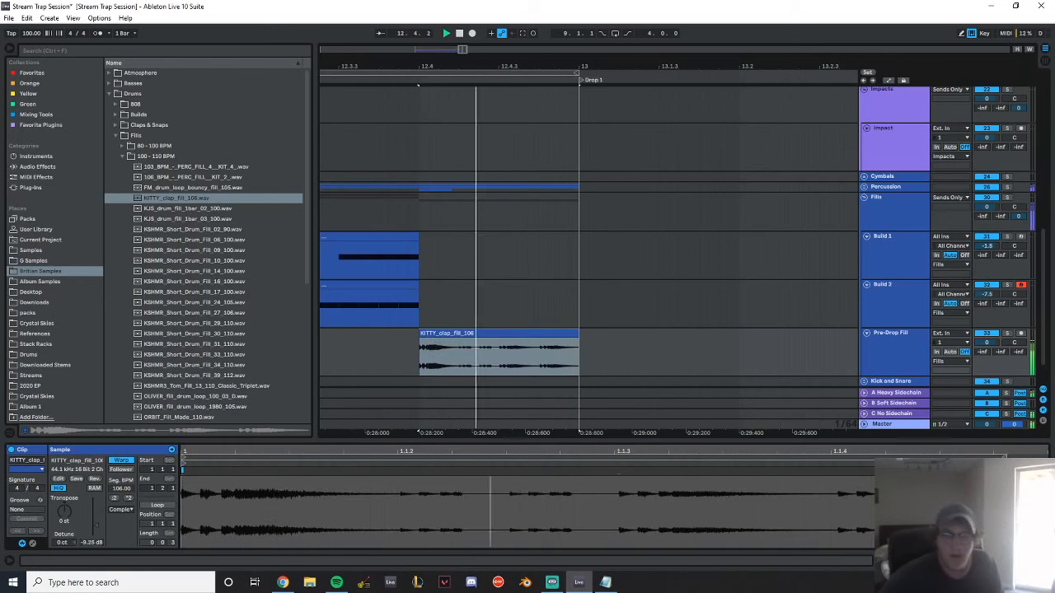
pyautogui.press('space')
pyautogui.press('space')
pyautogui.moveTo(404, 65); pyautogui.dragTo(659, 20)
pyautogui.moveTo(728, 65); pyautogui.dragTo(659, 69)
pyautogui.press('space')
# Set the clap fill clip's warp mode to Re-Pitch and play the end of the build with it
pyautogui.click(121, 509)
pyautogui.click(124, 542)
pyautogui.press('space')
pyautogui.press('space')
pyautogui.press('space')
pyautogui.click(436, 117)
pyautogui.press('space')
pyautogui.press('space')
# Preview the KSHMR, OLIVER and ORBIT drum fills in the 100 - 110 BPM folder as alternatives to the clap fill
pyautogui.moveTo(598, 67); pyautogui.dragTo(437, 83)
pyautogui.scroll(-1, 516, 174)
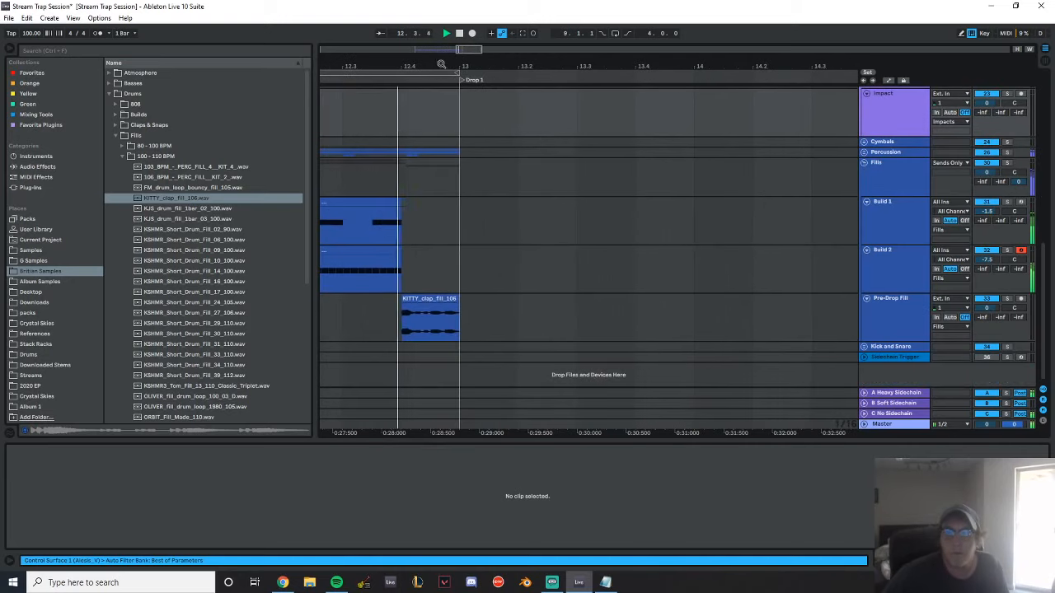
pyautogui.click(204, 240)
pyautogui.click(198, 208)
pyautogui.click(211, 177)
pyautogui.click(206, 355)
pyautogui.scroll(-3, 228, 305)
pyautogui.click(224, 287)
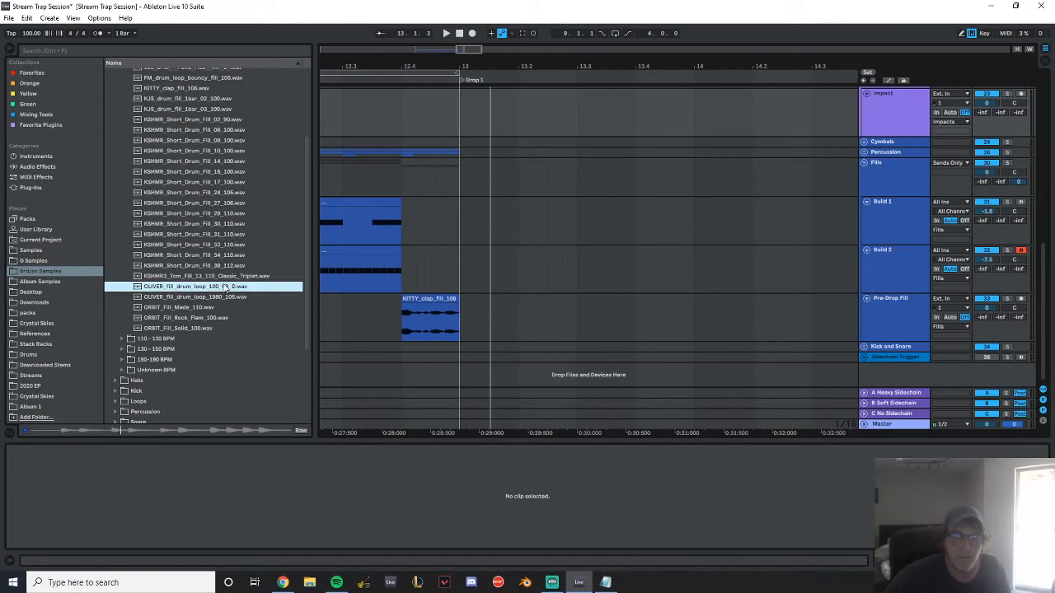
pyautogui.click(219, 305)
pyautogui.click(218, 298)
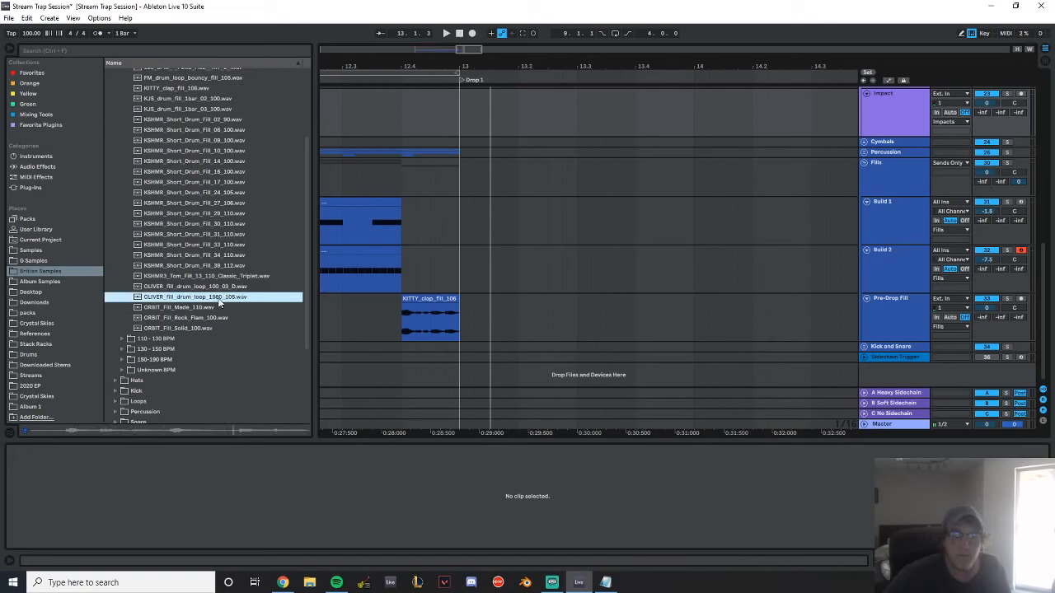
pyautogui.click(216, 317)
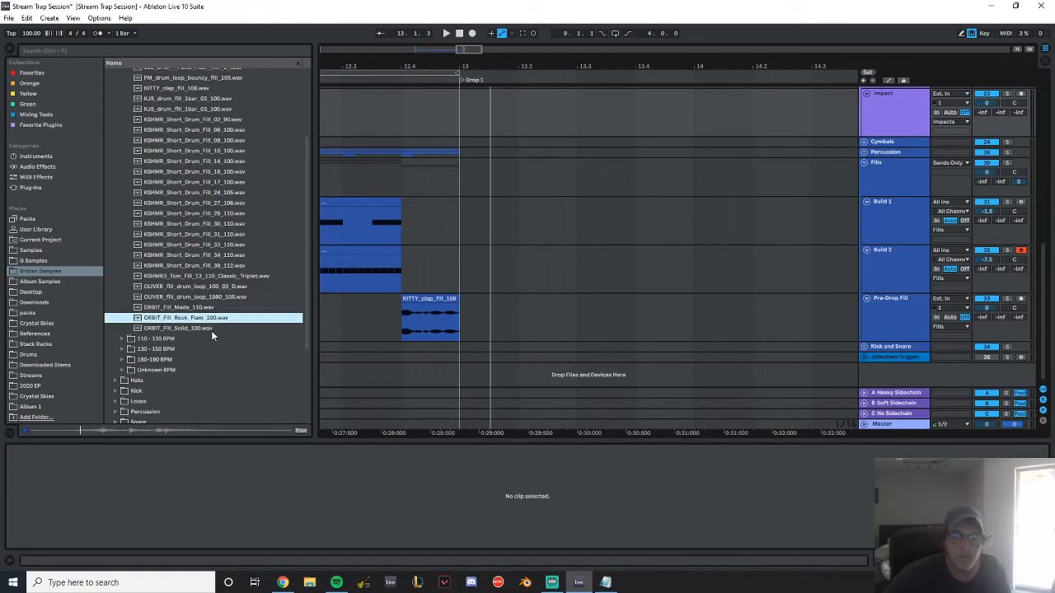
pyautogui.click(231, 277)
pyautogui.click(222, 267)
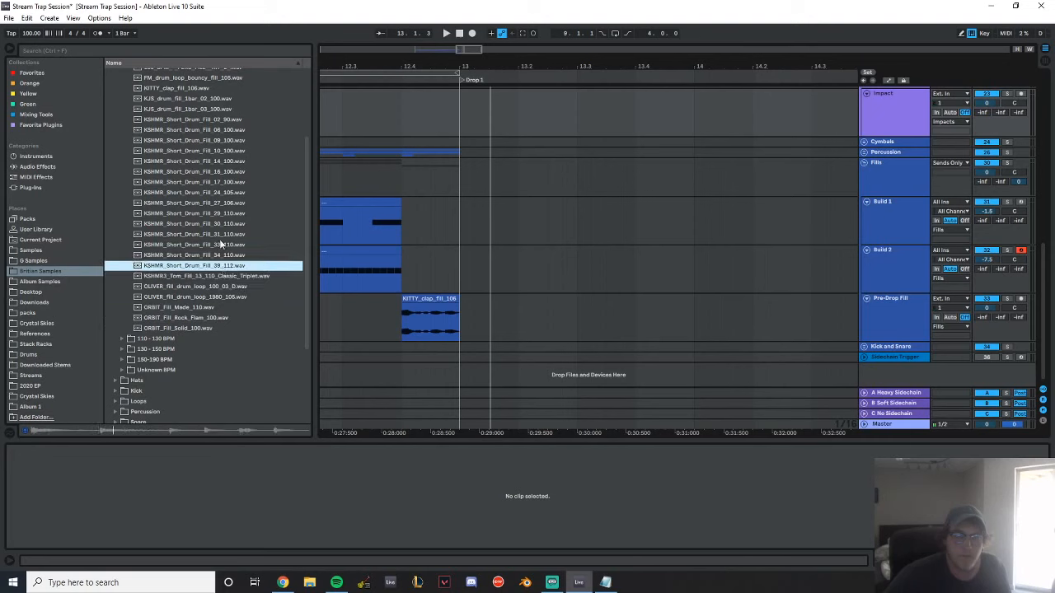
pyautogui.click(211, 238)
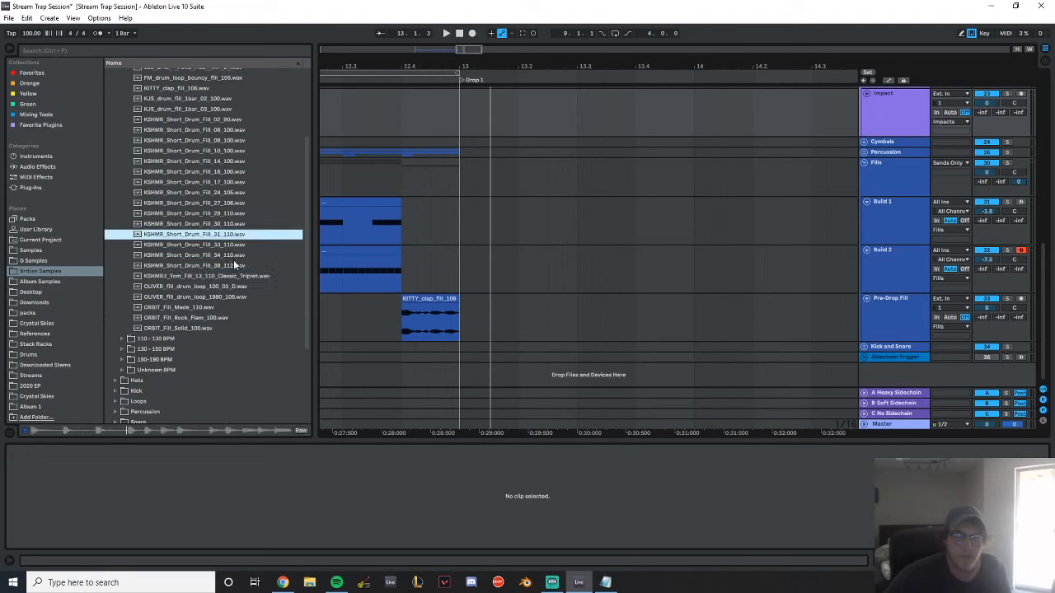
pyautogui.click(222, 224)
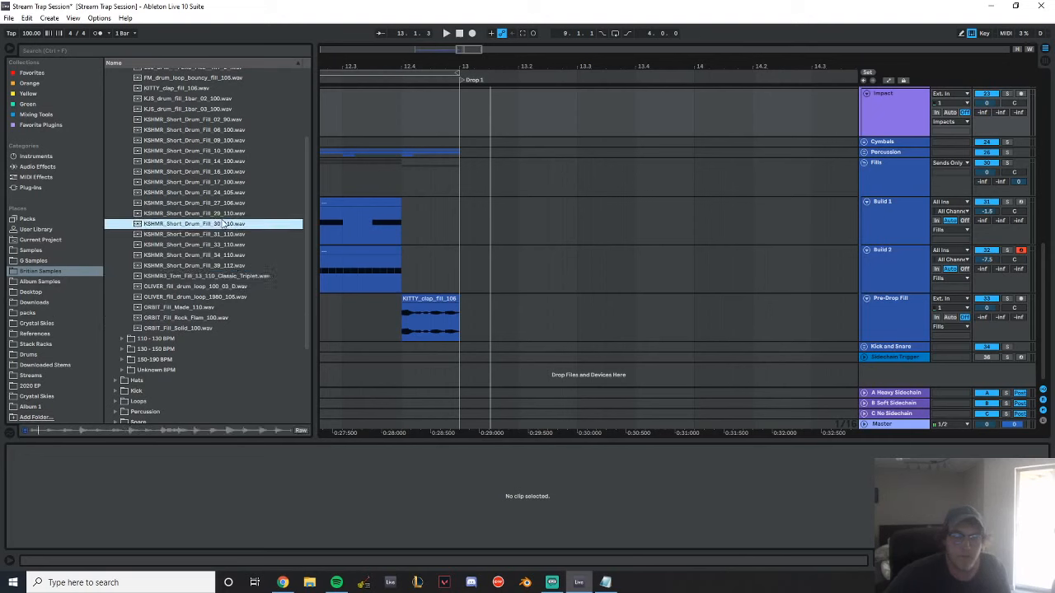
# Place KSHMR_Short_Drum_Fill_30_110.wav on the Pre-Drop Fill track at 12.2, replacing the clap fill, and set its warp mode to Re-Pitch
pyautogui.moveTo(216, 226); pyautogui.dragTo(356, 321)
pyautogui.moveTo(461, 66); pyautogui.dragTo(591, 37)
pyautogui.moveTo(612, 317); pyautogui.dragTo(585, 318)
pyautogui.click(128, 488)
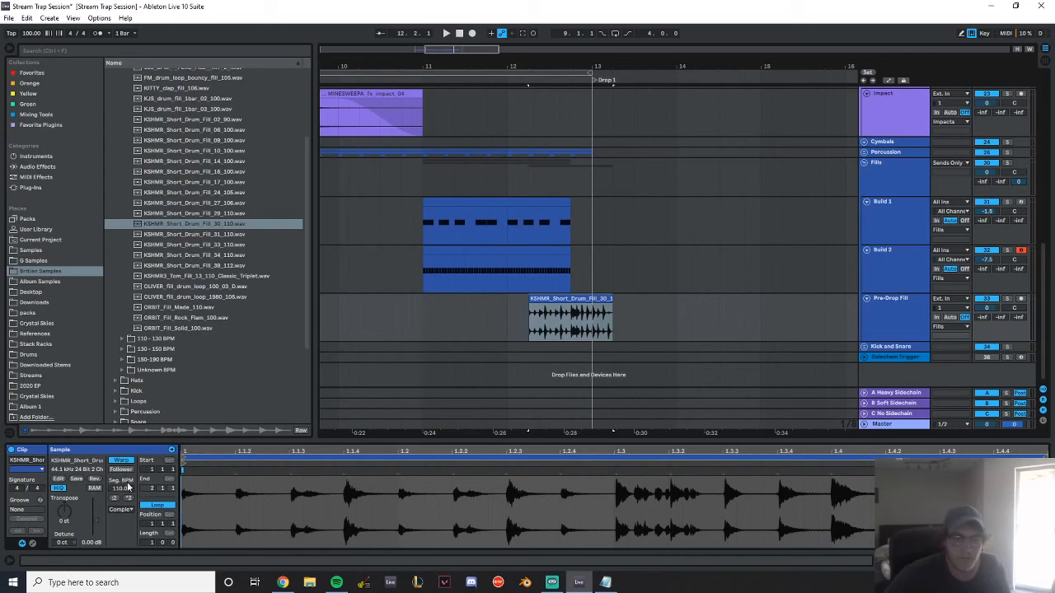
pyautogui.click(121, 509)
pyautogui.click(122, 543)
# Trim the KSHMR fill clip's start to 12.4, play it, try it at 12.3 and move it back to 12.4
pyautogui.moveTo(591, 54); pyautogui.dragTo(589, 99)
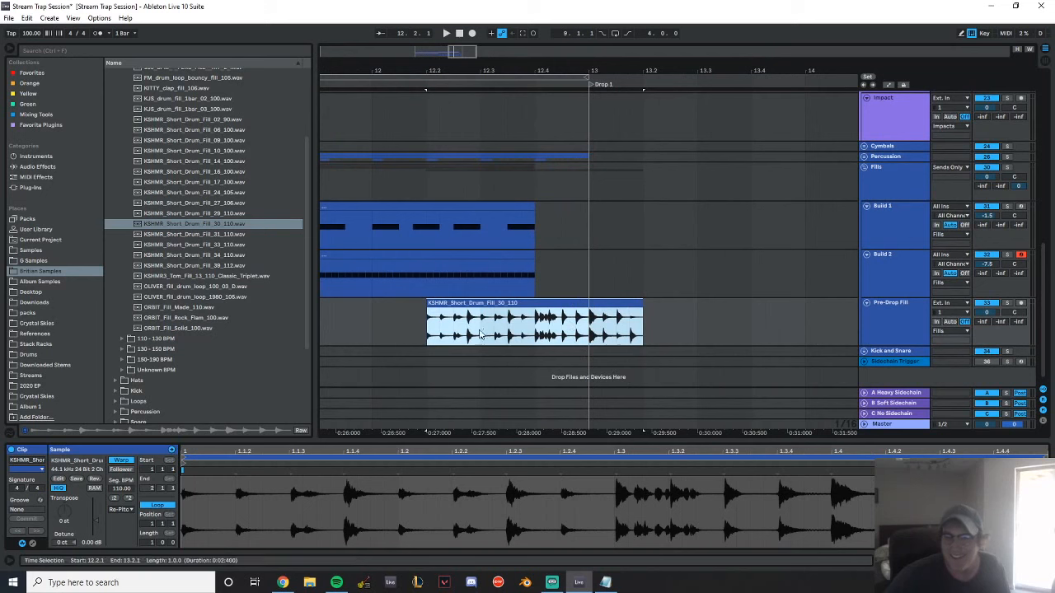
pyautogui.moveTo(429, 331); pyautogui.dragTo(537, 330)
pyautogui.click(453, 331)
pyautogui.press('space')
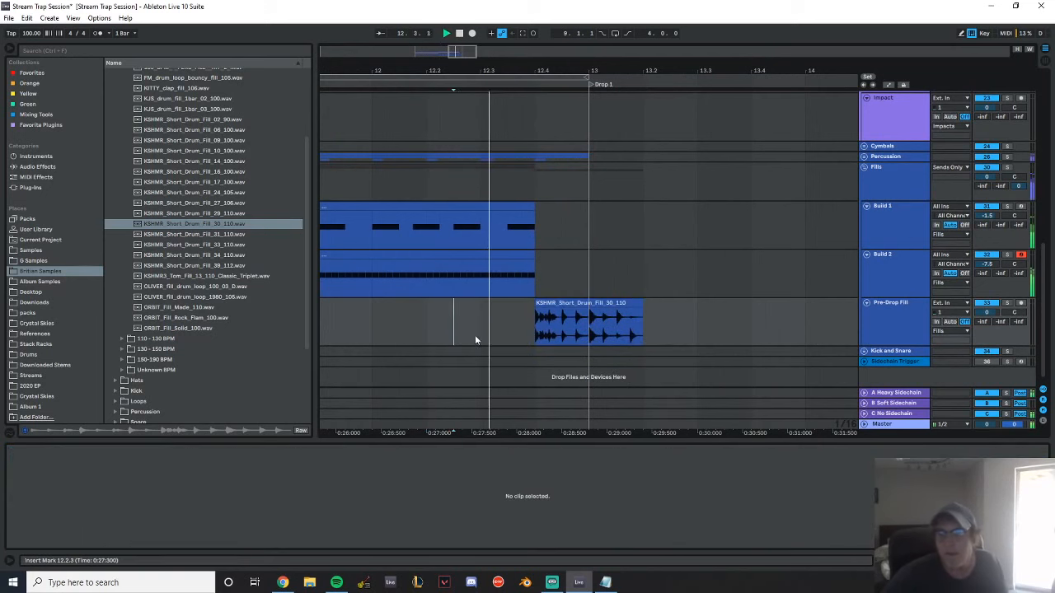
pyautogui.moveTo(598, 333); pyautogui.dragTo(513, 313)
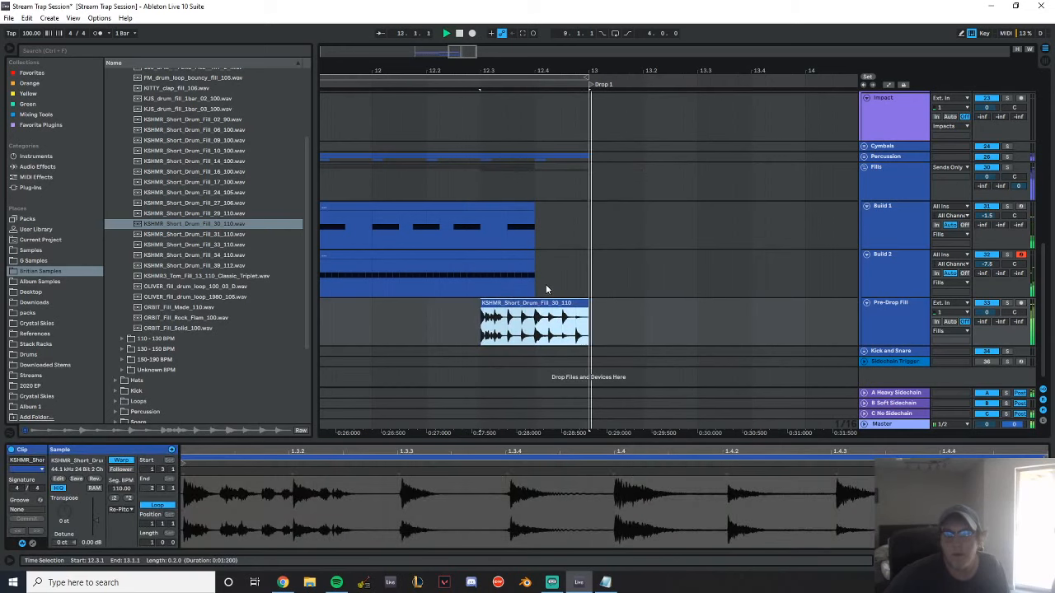
pyautogui.moveTo(572, 306); pyautogui.dragTo(626, 308)
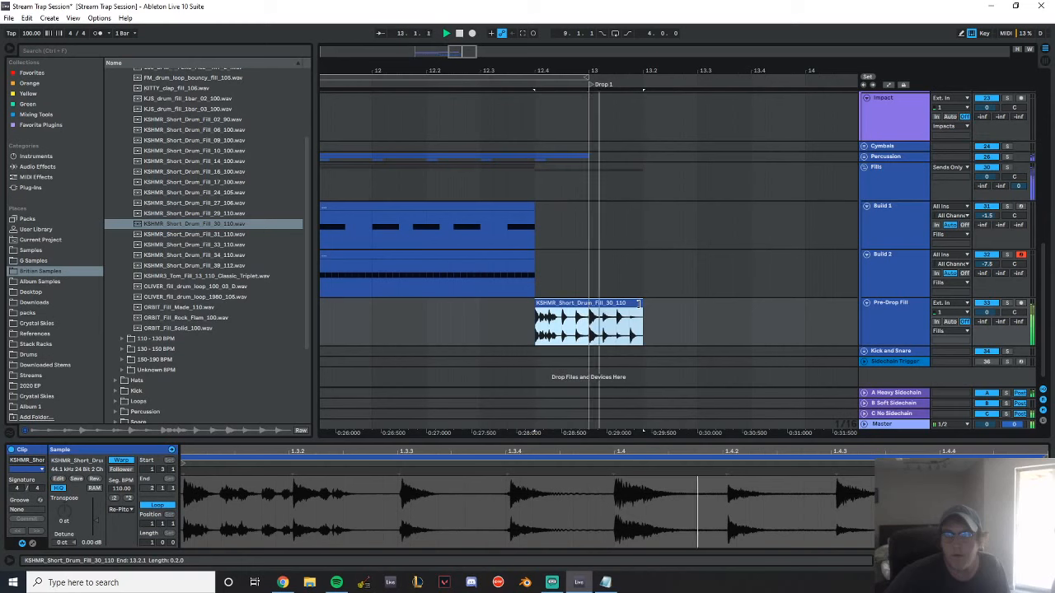
# Try the Drop 1 locator at 13.2 and play the transition from the build
pyautogui.click(587, 85)
pyautogui.moveTo(590, 85); pyautogui.dragTo(644, 85)
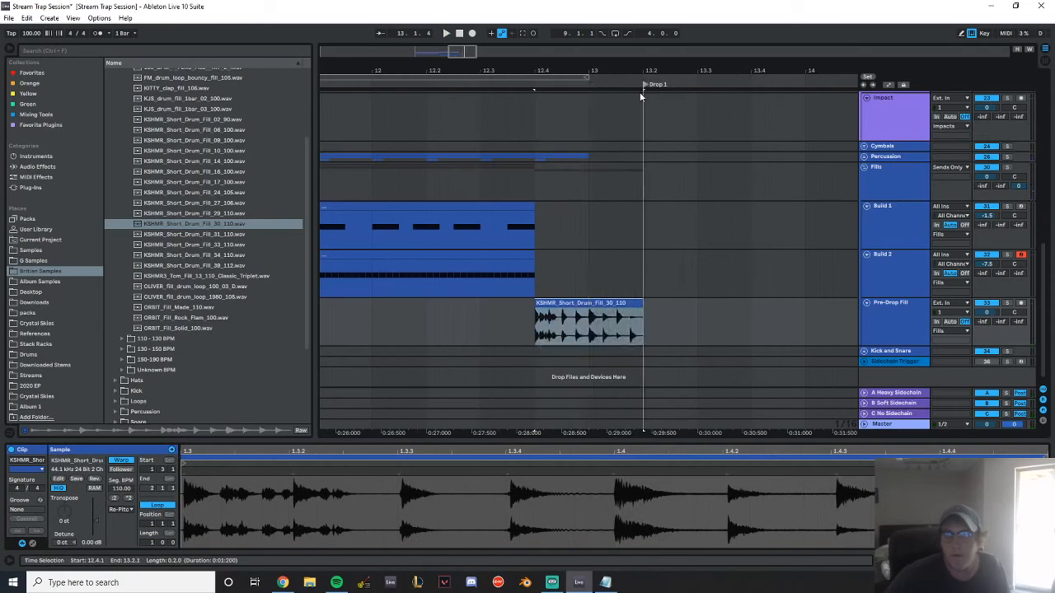
pyautogui.click(413, 119)
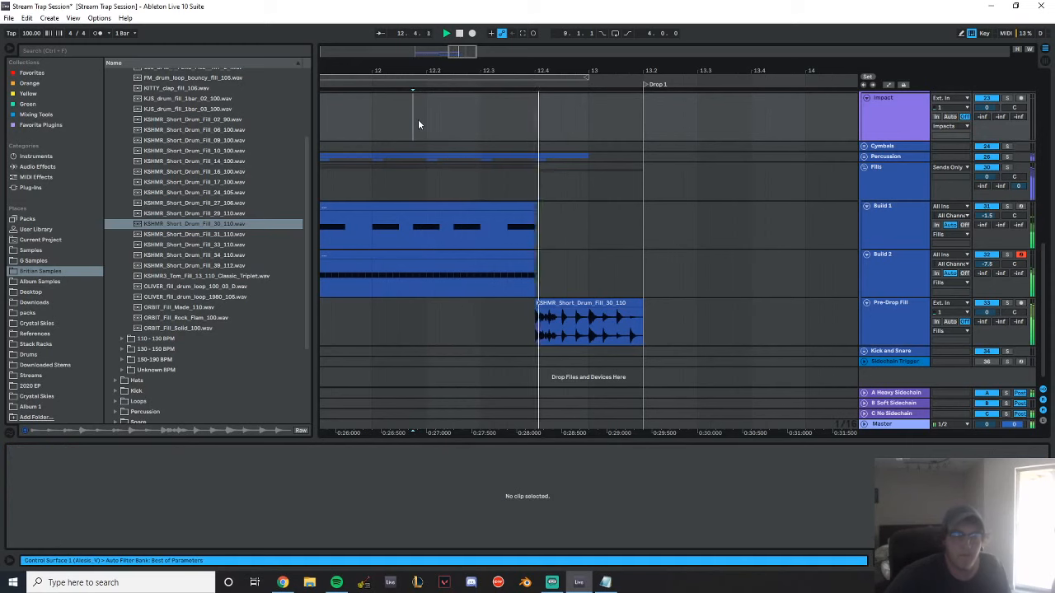
pyautogui.press('space')
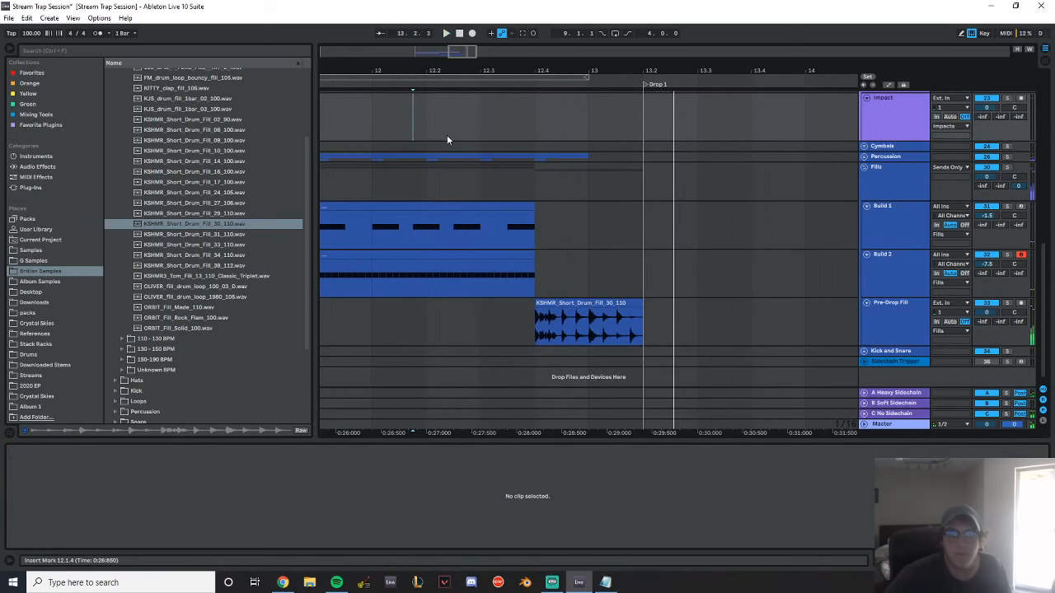
# Shorten the KSHMR fill clip from its start to run from 12.4 to 13, play it, and return the Drop 1 locator to 13
pyautogui.click(386, 182)
pyautogui.moveTo(536, 321); pyautogui.dragTo(573, 305)
pyautogui.click(427, 319)
pyautogui.press('space')
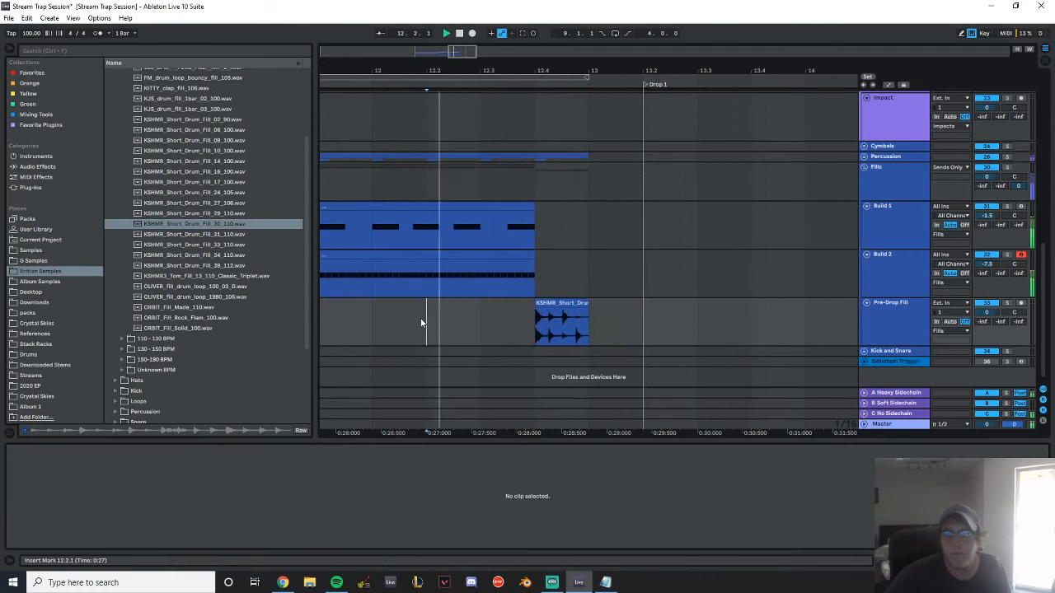
pyautogui.press('space')
pyautogui.moveTo(644, 85); pyautogui.dragTo(590, 96)
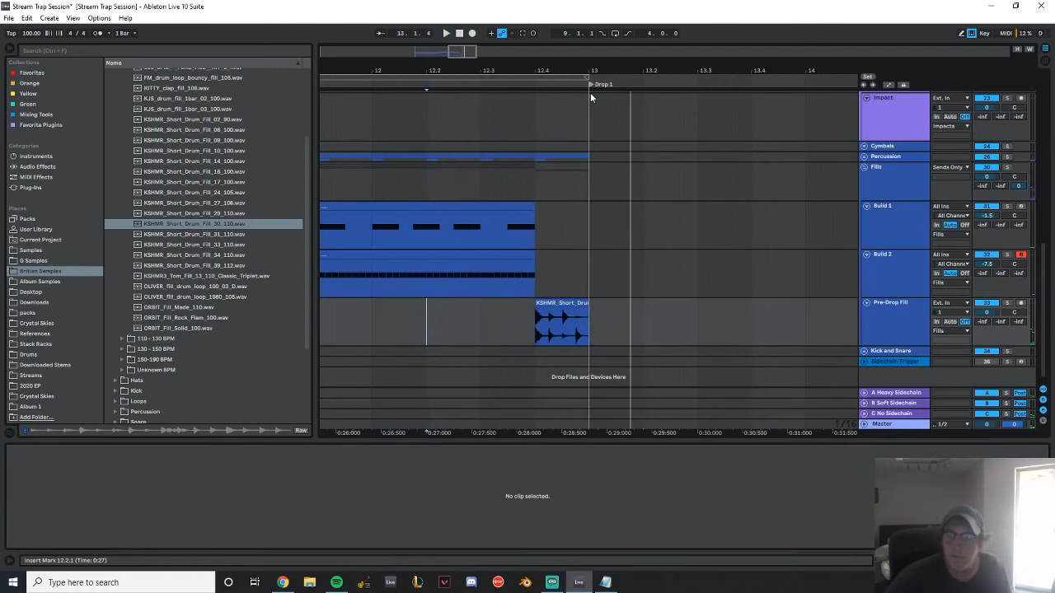
# Play the shortened KSHMR fill clip repeatedly to check how it leads into Drop 1
pyautogui.click(555, 306)
pyautogui.press('space')
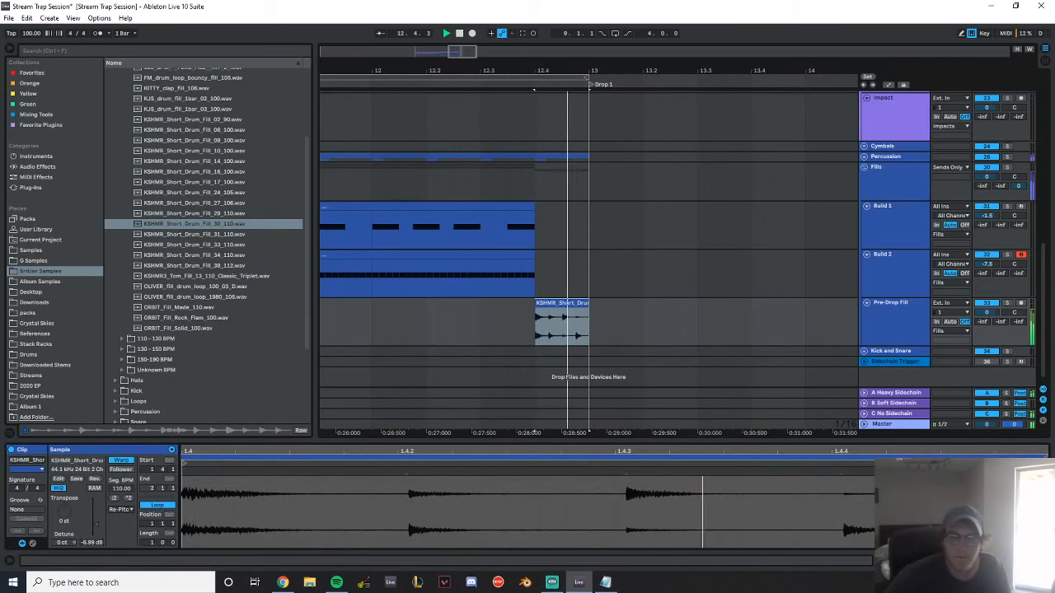
pyautogui.press('space')
pyautogui.press('space')
pyautogui.press('space')
pyautogui.press('Return')
pyautogui.press('space')
pyautogui.click(551, 303)
pyautogui.press('space')
pyautogui.press('space')
pyautogui.moveTo(533, 67); pyautogui.dragTo(509, 67)
# Delete the percussion between 12.4 and 13, play the transition without it, and save the session
pyautogui.press('space')
pyautogui.moveTo(510, 173); pyautogui.dragTo(603, 152)
pyautogui.press('Delete')
pyautogui.moveTo(383, 115); pyautogui.dragTo(396, 115)
pyautogui.press('space')
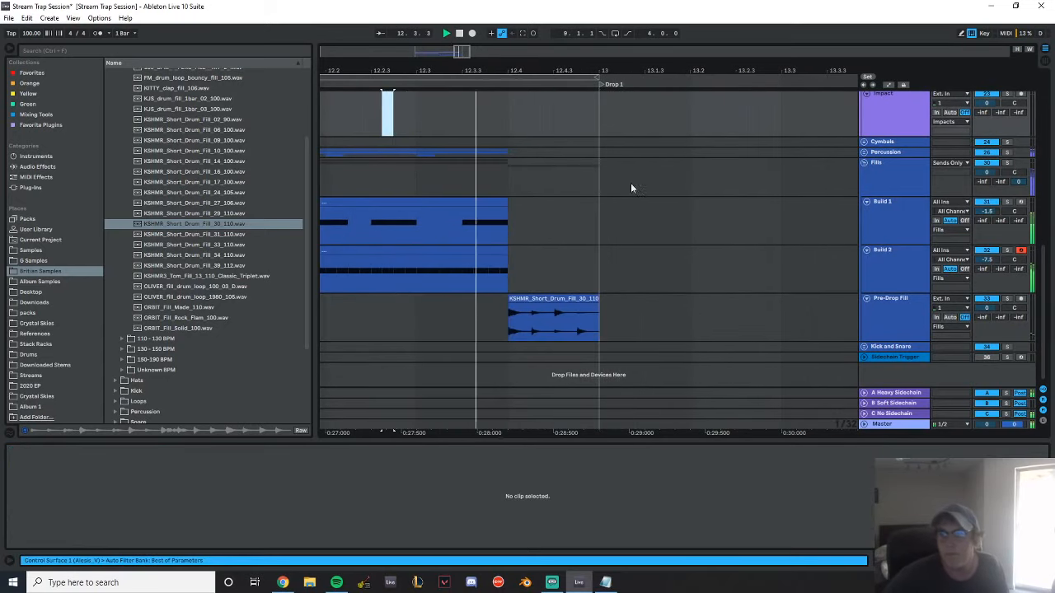
pyautogui.click(516, 187)
pyautogui.press('space')
pyautogui.moveTo(496, 71)
pyautogui.mouseDown()
pyautogui.moveTo(680, 33)
pyautogui.moveTo(653, 51)
pyautogui.mouseUp()
pyautogui.hotkey('ctrl', 's')
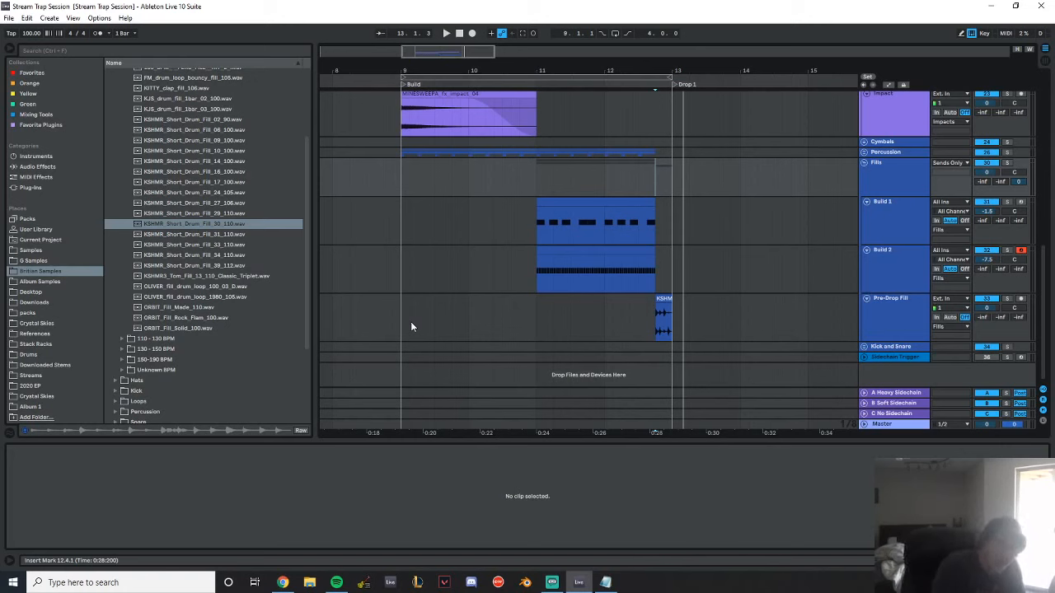
# Play the whole build from 8.3.3 into Drop 1, reviewing its risers, impact and fills, and collapse the Fills group
pyautogui.click(888, 84)
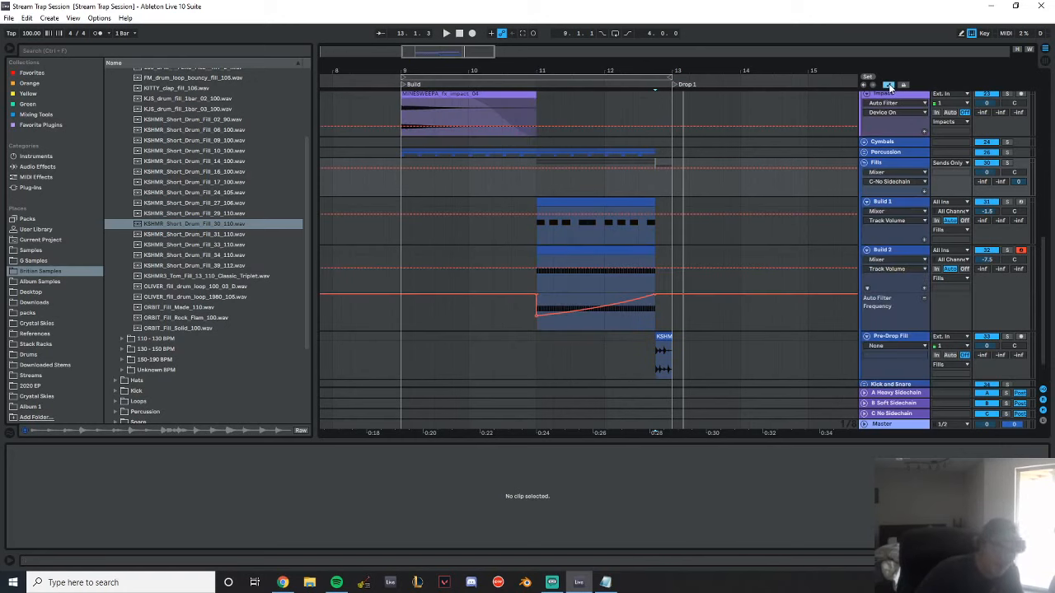
pyautogui.click(888, 85)
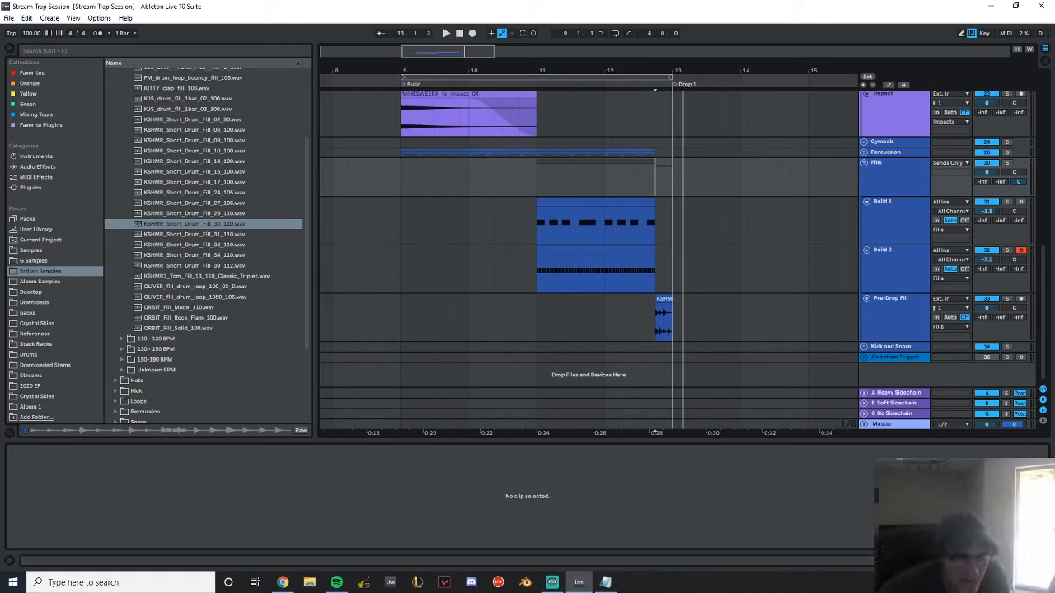
pyautogui.click(379, 161)
pyautogui.press('space')
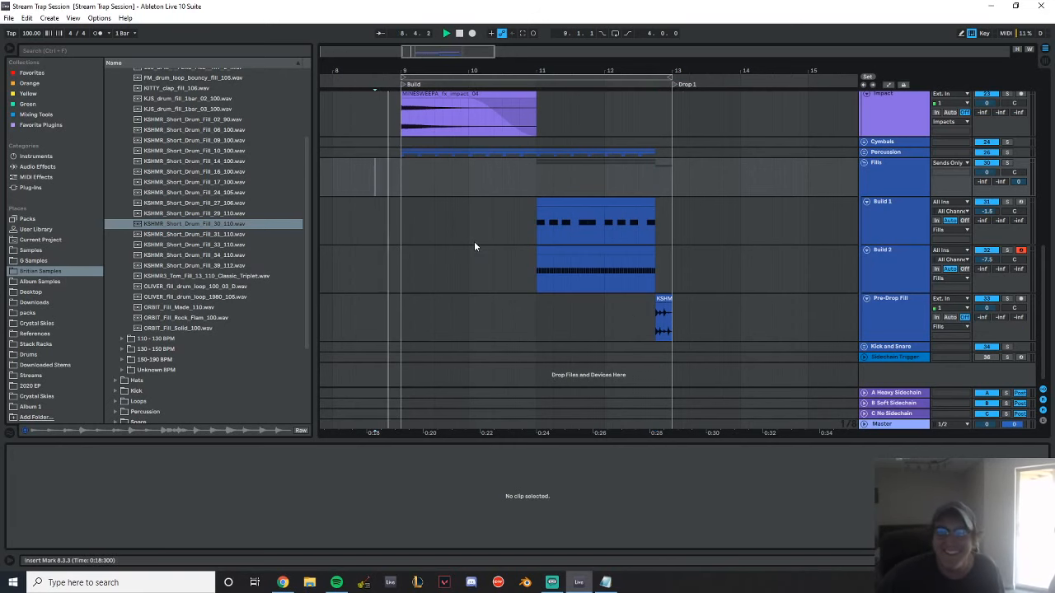
pyautogui.press('space')
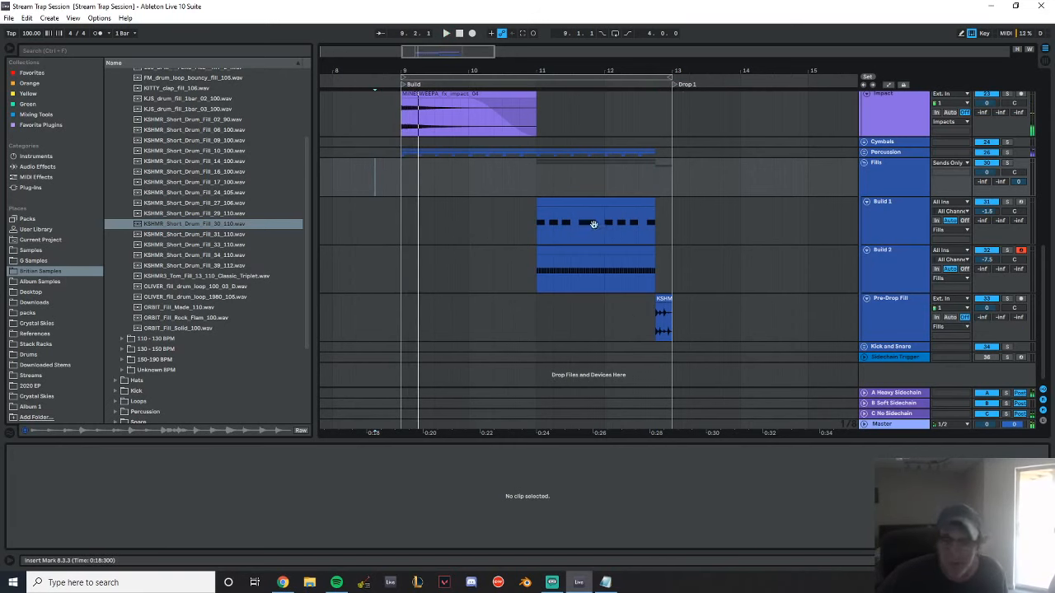
pyautogui.scroll(5, 585, 277)
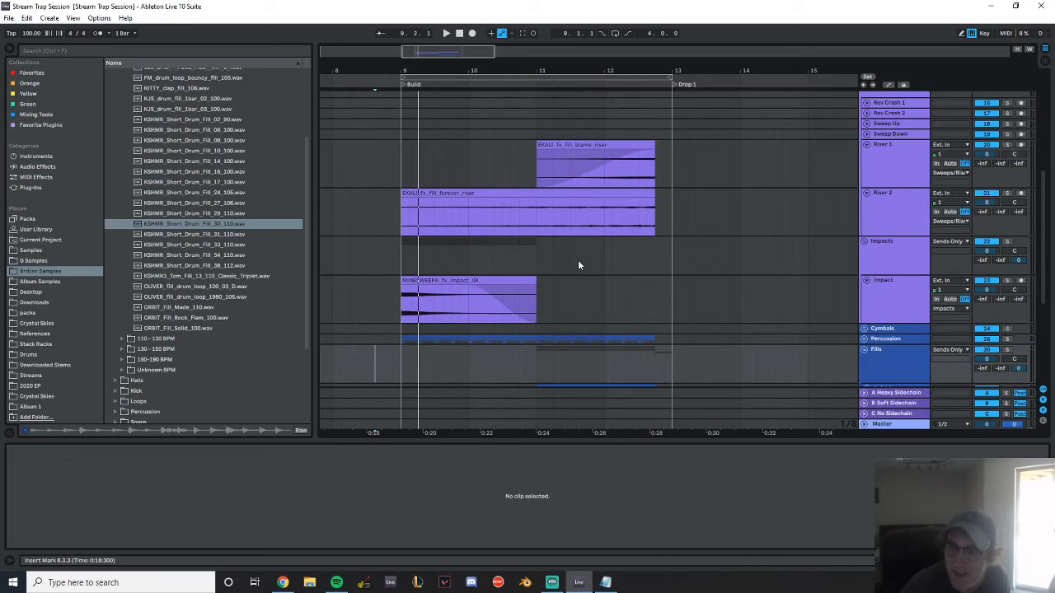
pyautogui.press('space')
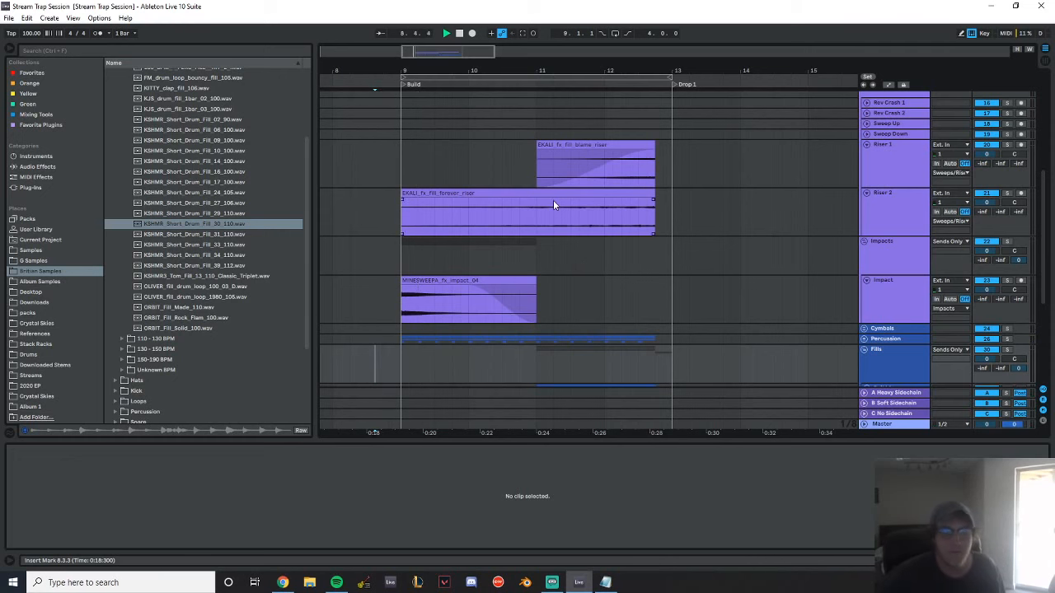
pyautogui.scroll(-1, 575, 216)
pyautogui.scroll(-3, 575, 216)
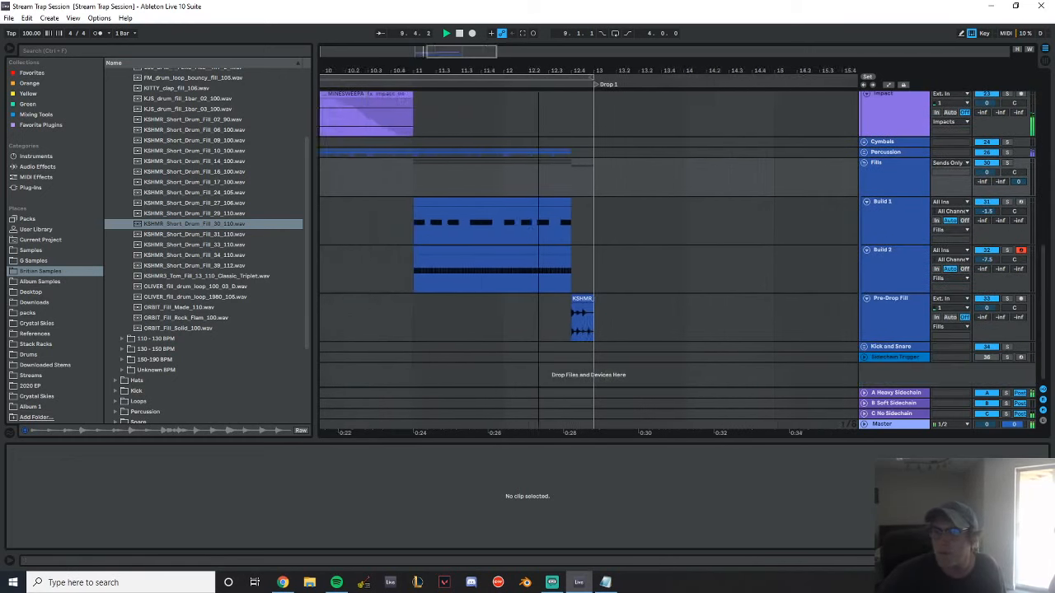
pyautogui.scroll(-1, 774, 272)
pyautogui.click(863, 160)
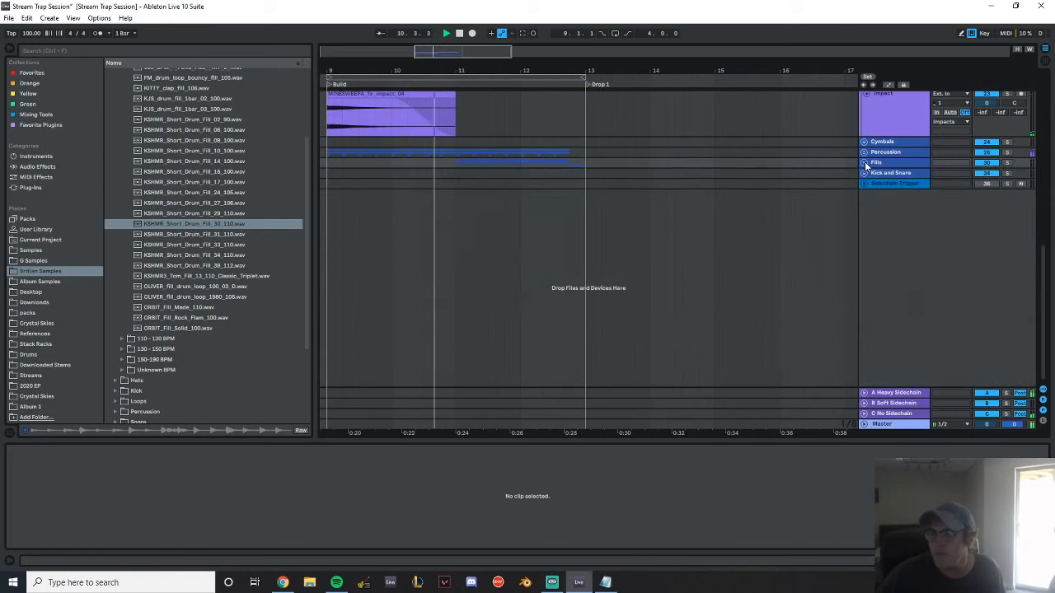
pyautogui.scroll(1, 647, 191)
pyautogui.scroll(3, 676, 198)
pyautogui.moveTo(591, 71); pyautogui.dragTo(544, 86)
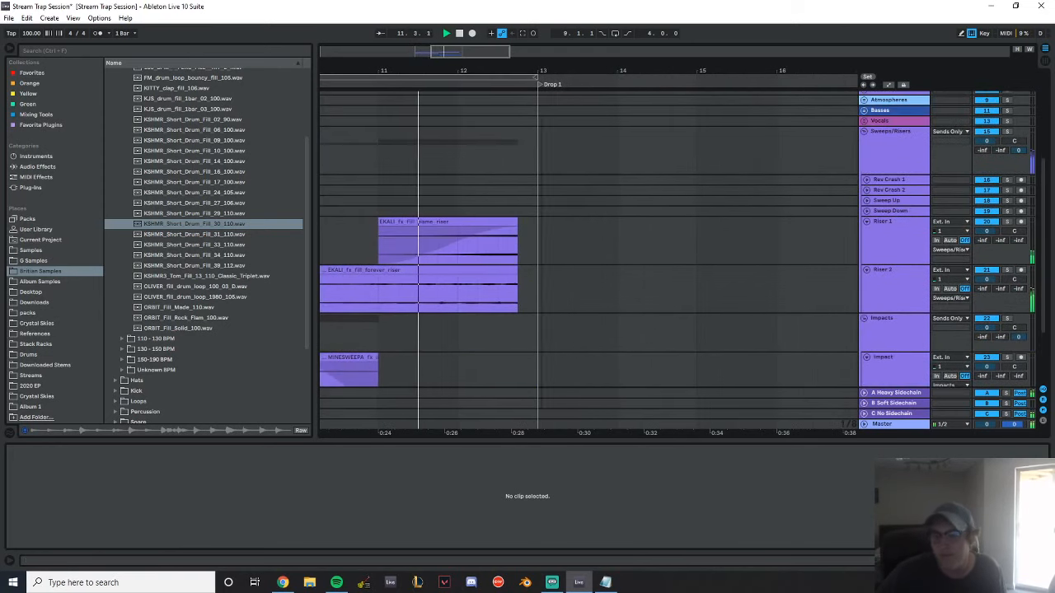
pyautogui.scroll(-1, 579, 199)
pyautogui.scroll(-1, 578, 196)
pyautogui.hscroll(5, 544, 173)
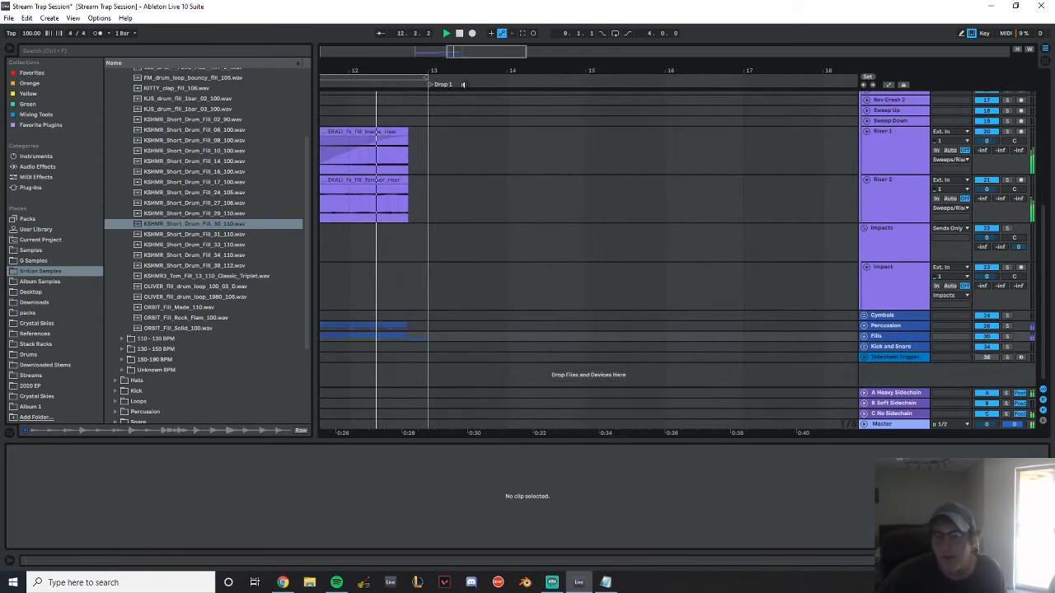
pyautogui.press('space')
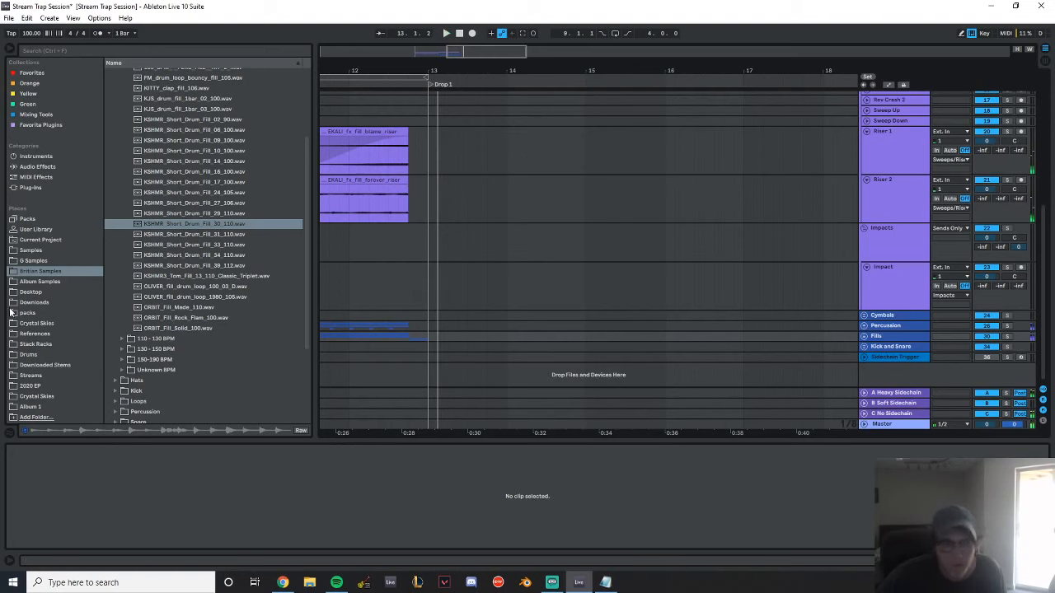
# Open the Dubstep folder inside Vocal Shouts in the sample library
pyautogui.click(193, 223)
pyautogui.scroll(-4, 198, 239)
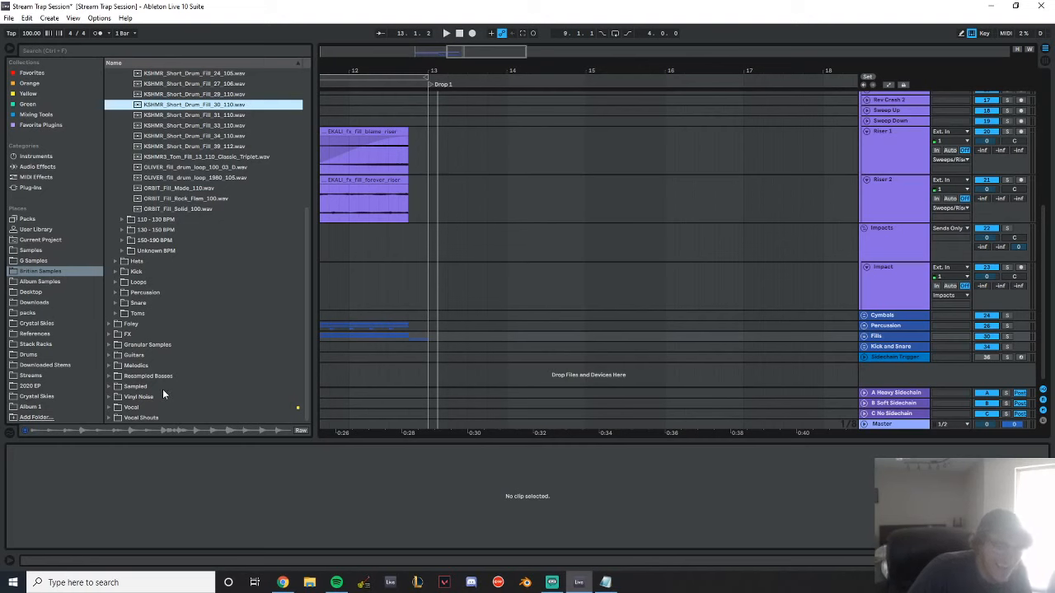
pyautogui.click(109, 418)
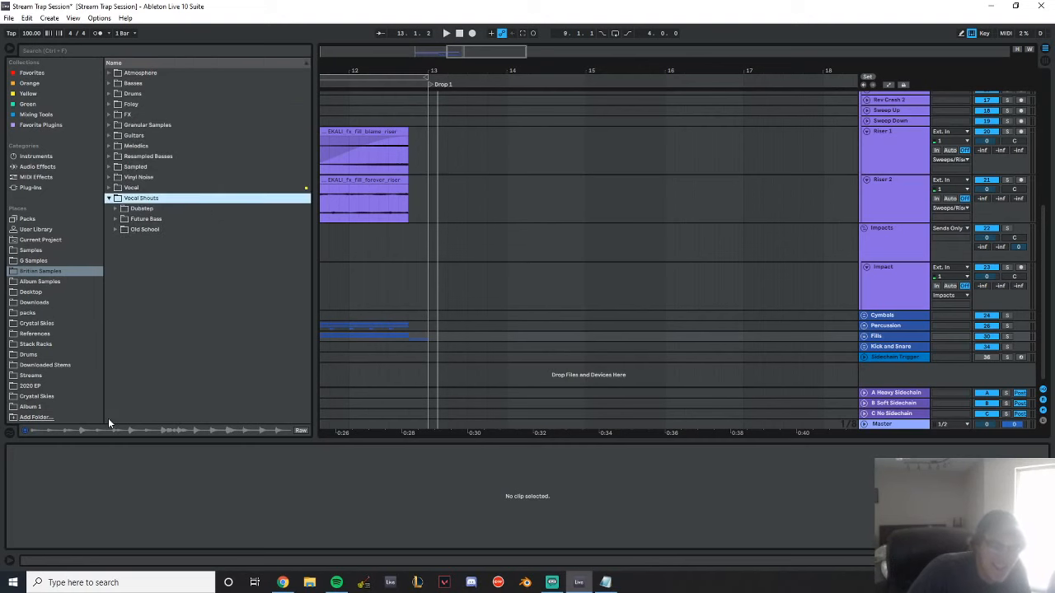
pyautogui.click(116, 209)
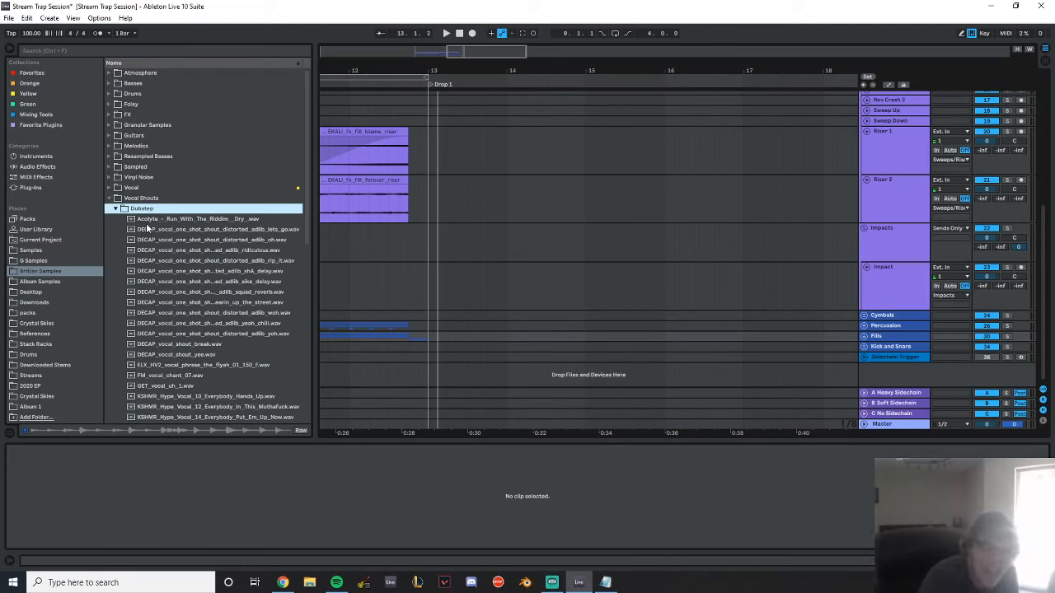
# Preview the Dubstep vocal shouts from the Acolyte sample through the DECAP one-shots to the ELX_HV2 phrase
pyautogui.click(146, 221)
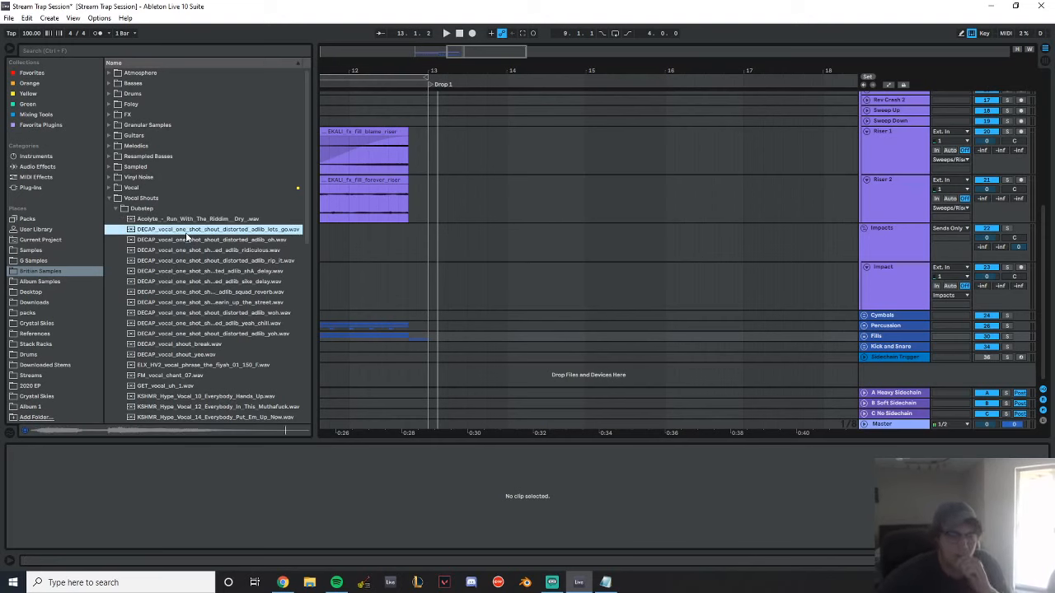
pyautogui.press('Down')
pyautogui.press('Down')
pyautogui.press('Down')
pyautogui.press('Down')
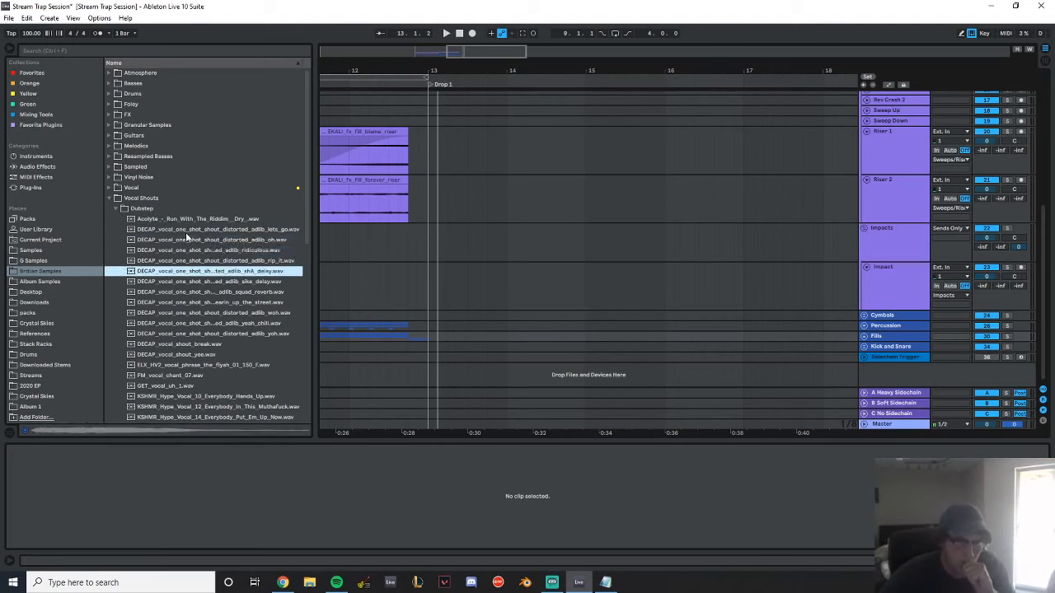
pyautogui.press('Down')
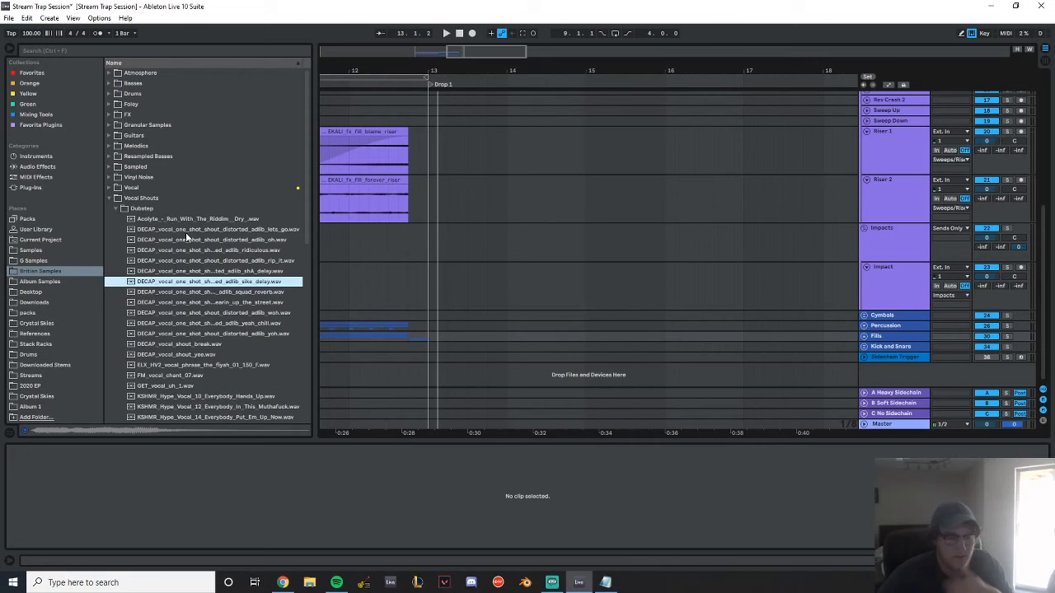
pyautogui.press('Down')
pyautogui.press('Down')
pyautogui.press('Down')
pyautogui.press('Down')
pyautogui.press('Down')
pyautogui.press('Down')
pyautogui.press('Down')
pyautogui.press('Down')
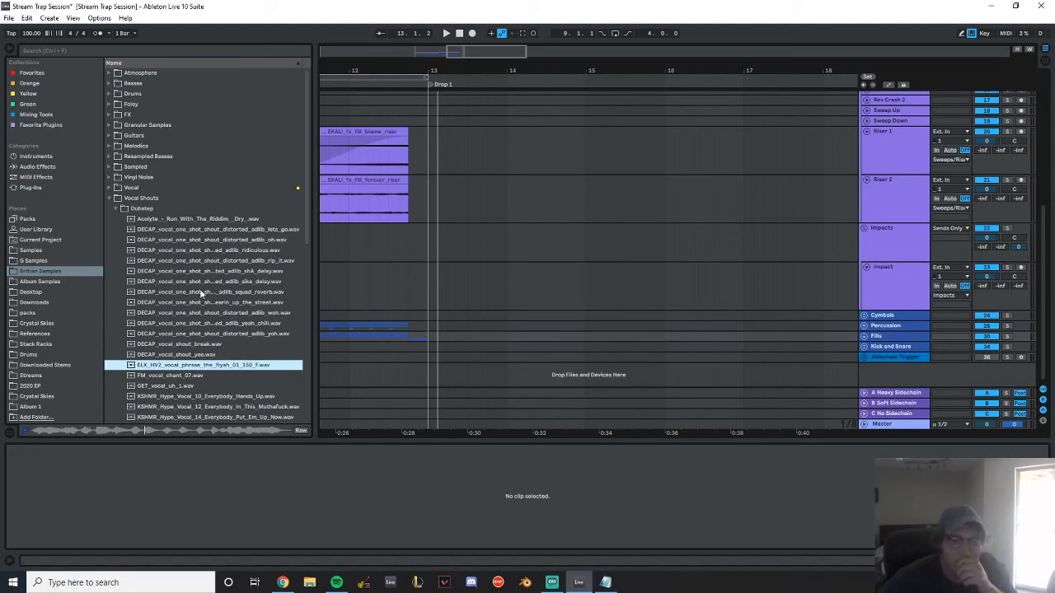
# Preview the FM chant, the GET vocal and the KSHMR Hype vocals up to number 44
pyautogui.scroll(-6, 224, 287)
pyautogui.click(199, 190)
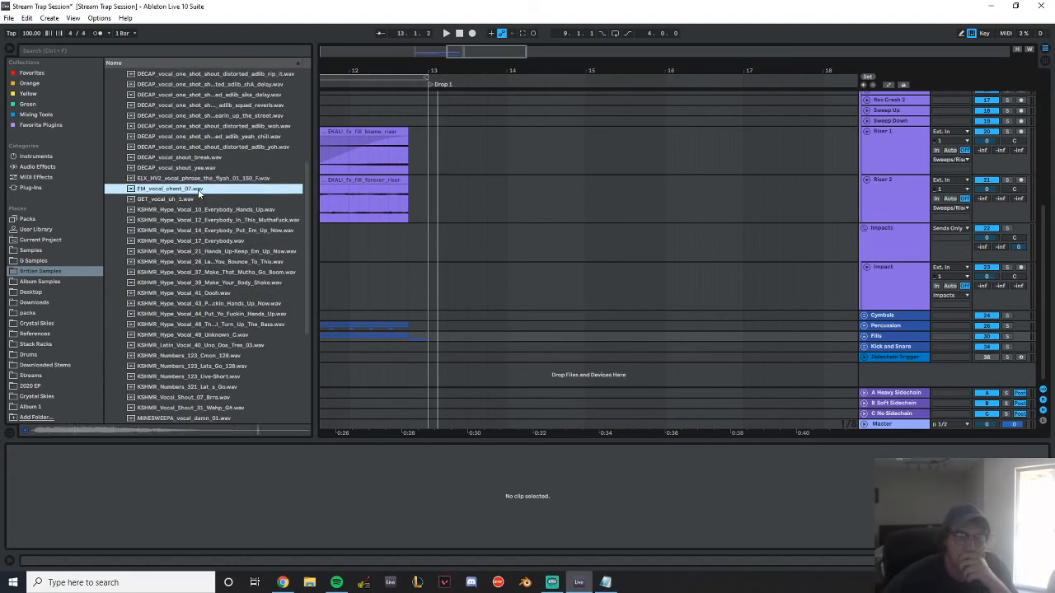
pyautogui.press('Down')
pyautogui.press('Down')
pyautogui.press('Down')
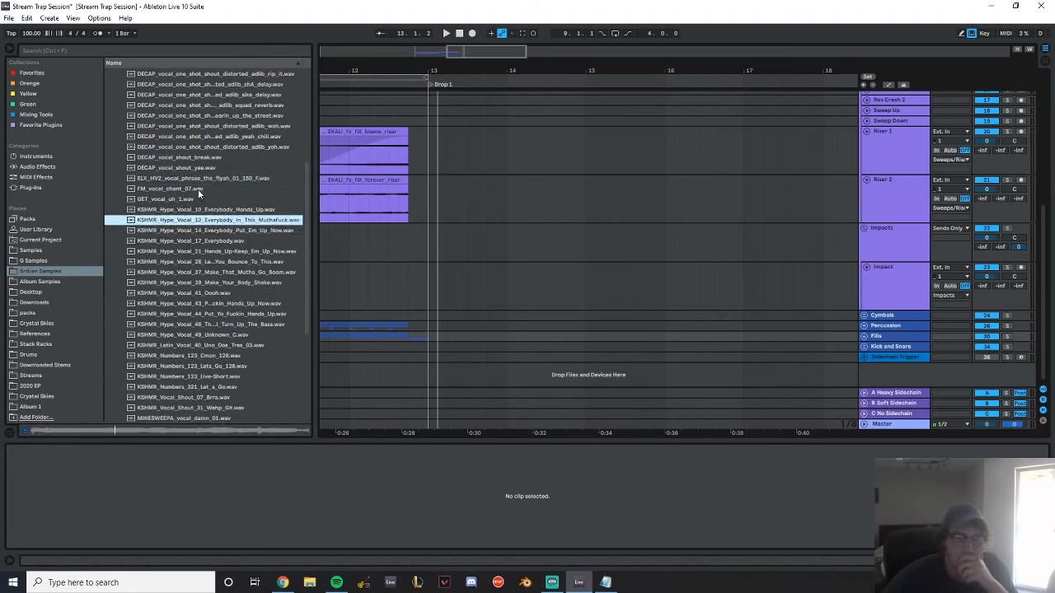
pyautogui.press('Down')
pyautogui.press('Down')
pyautogui.press('Down')
pyautogui.press('Down')
pyautogui.press('Down')
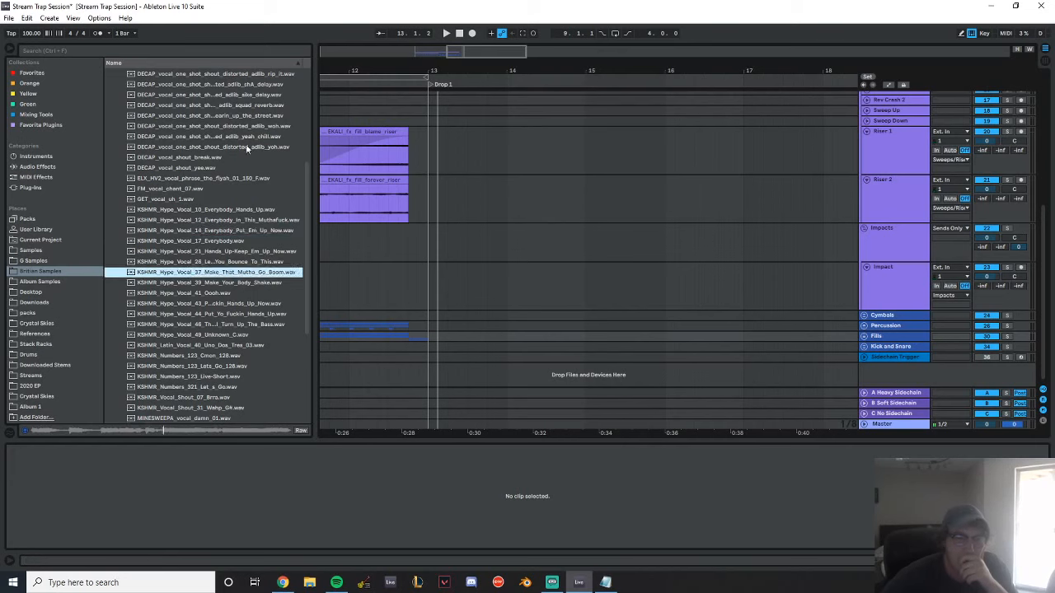
pyautogui.scroll(-6, 237, 173)
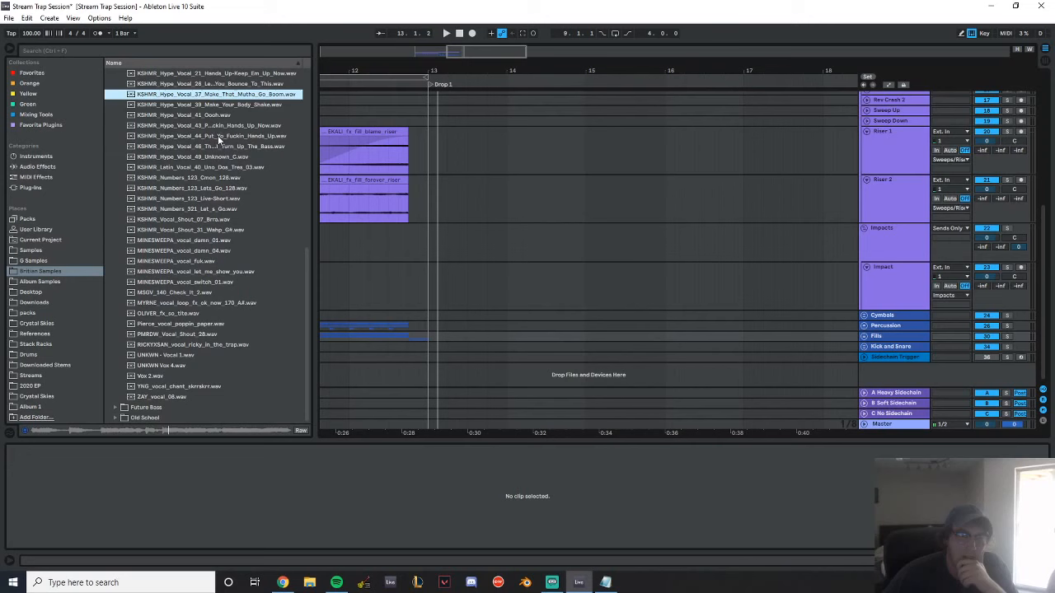
pyautogui.press('Down')
pyautogui.press('Down')
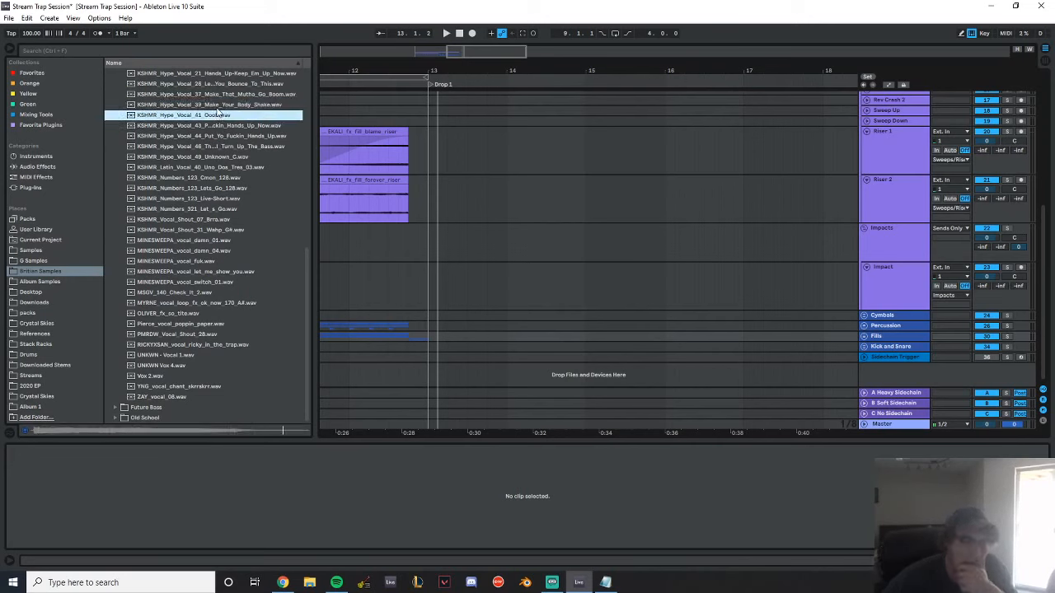
pyautogui.press('Down')
pyautogui.press('Down')
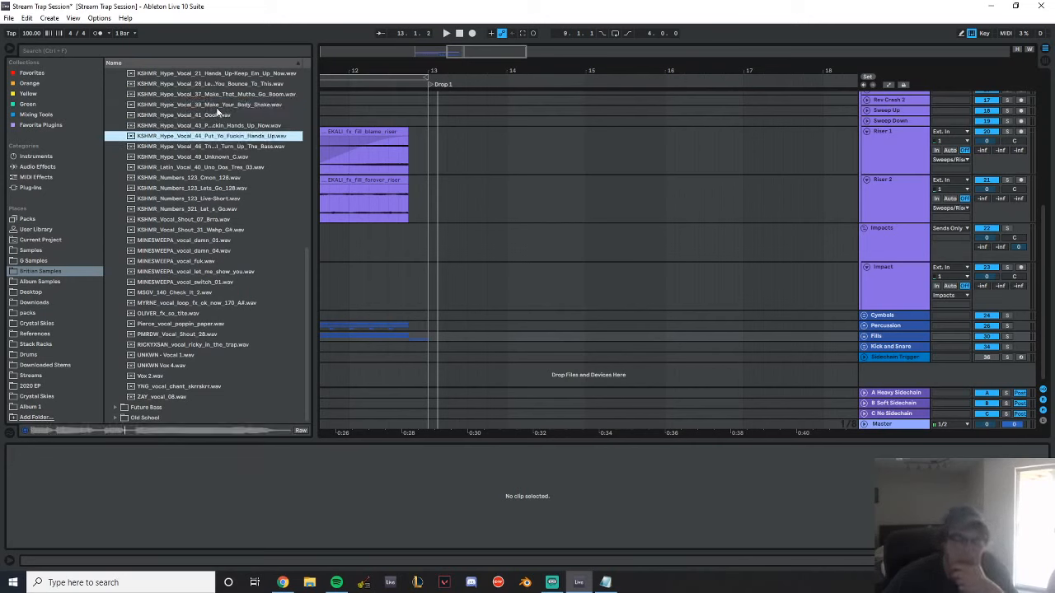
# Preview the remaining Dubstep vocal shouts from the MINESWEEPA samples through RICKYXSAN_vocal_ricky_in_the_trap
pyautogui.click(220, 261)
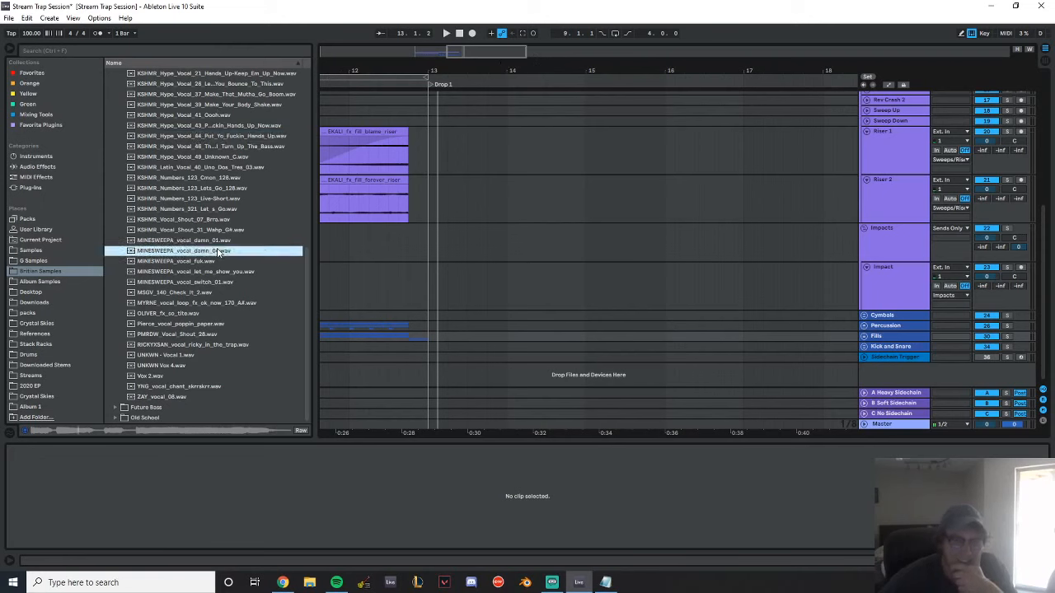
pyautogui.click(220, 275)
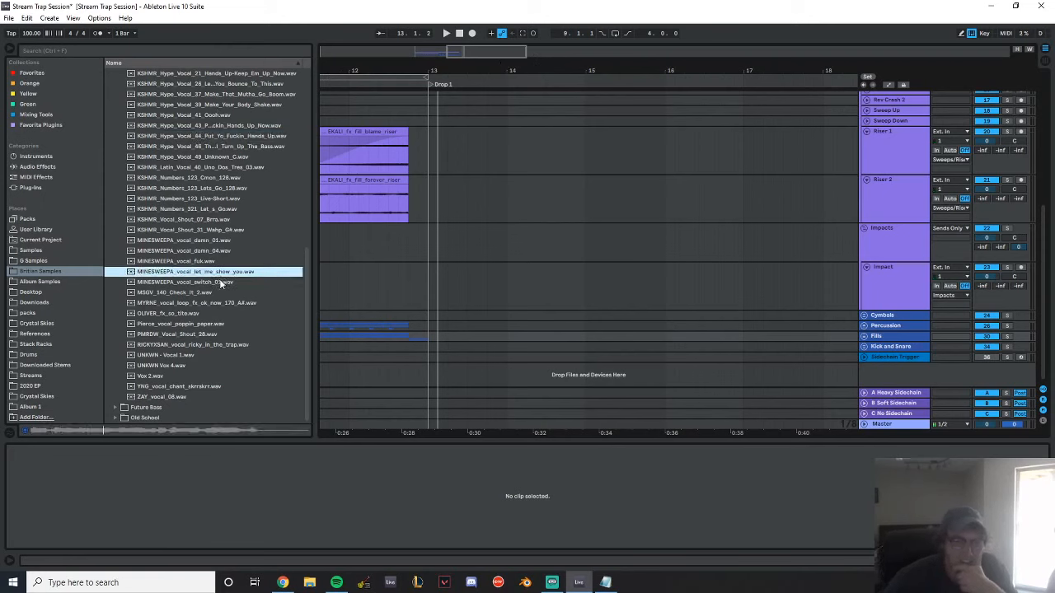
pyautogui.click(217, 284)
pyautogui.click(220, 275)
pyautogui.click(223, 292)
pyautogui.click(225, 302)
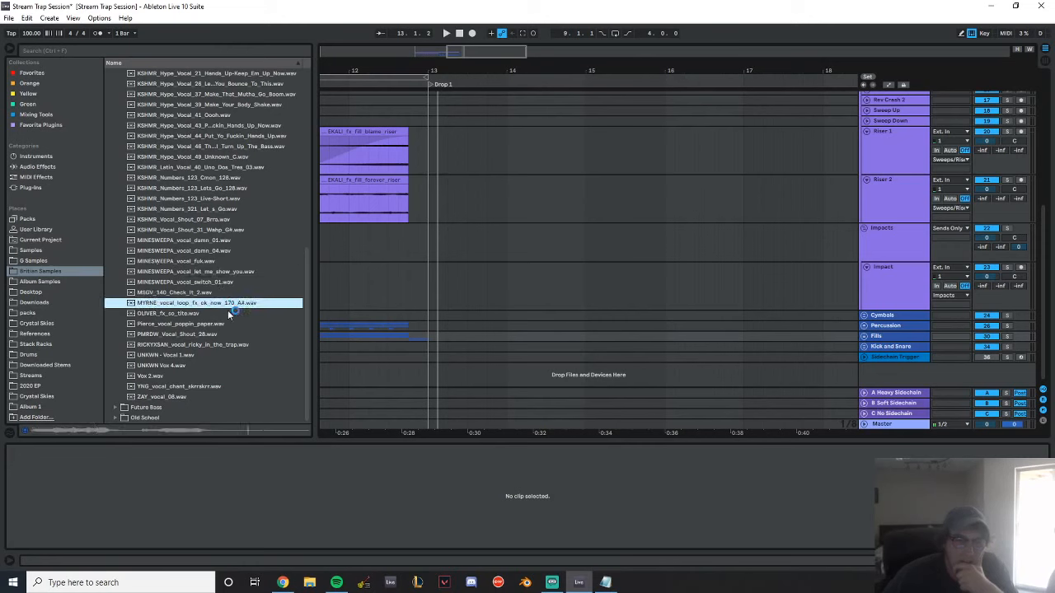
pyautogui.click(229, 314)
pyautogui.click(229, 323)
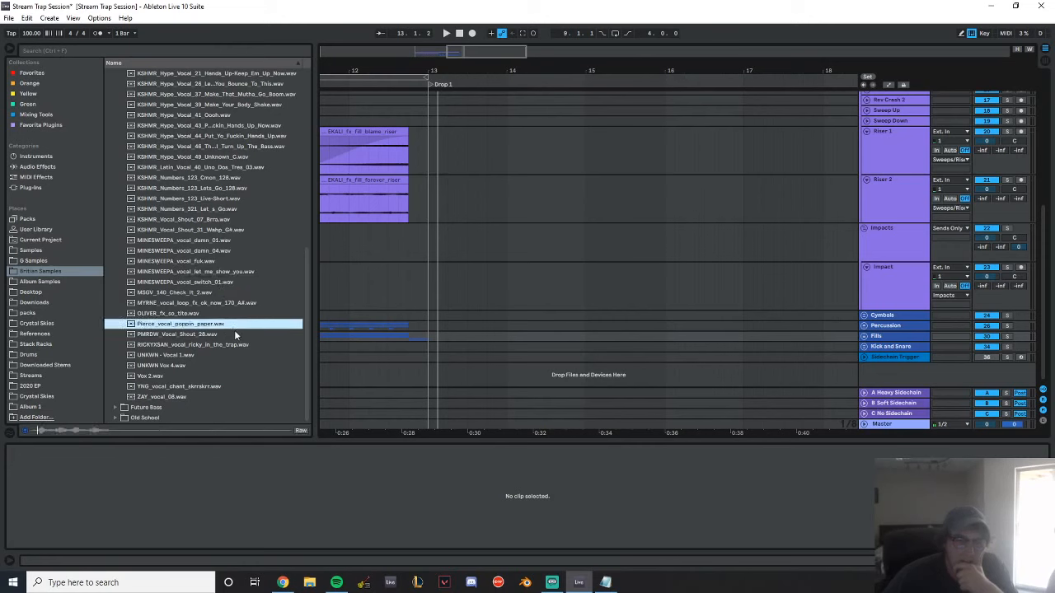
pyautogui.click(234, 334)
pyautogui.click(237, 347)
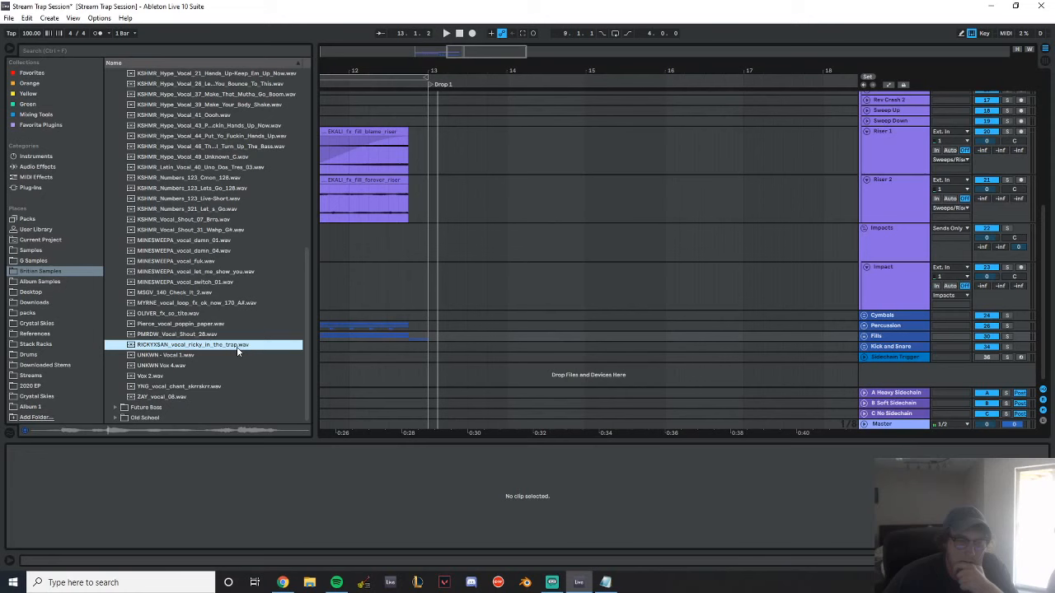
# Expand the Kick and Snare group and display the Kick + Snare track's empty Drum Rack
pyautogui.click(382, 267)
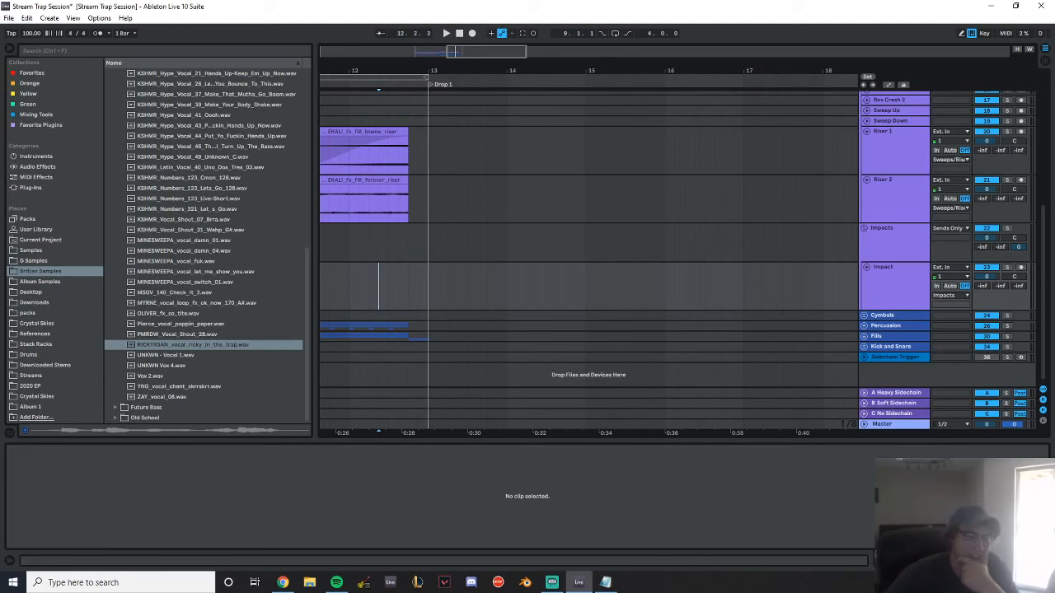
pyautogui.scroll(2, 409, 248)
pyautogui.scroll(-2, 412, 246)
pyautogui.moveTo(404, 71); pyautogui.dragTo(703, 66)
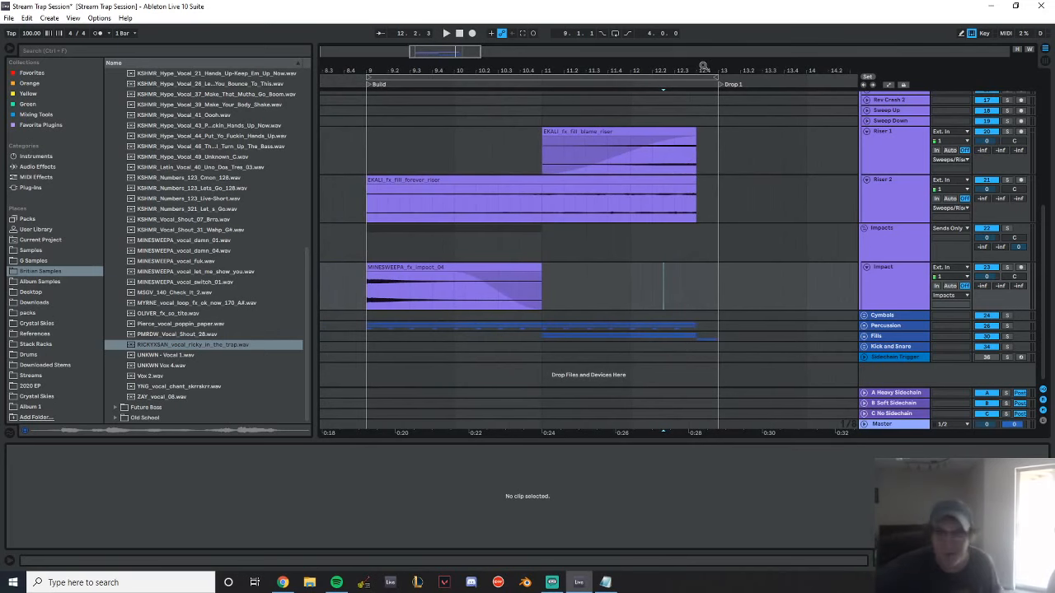
pyautogui.moveTo(706, 69); pyautogui.dragTo(476, 82)
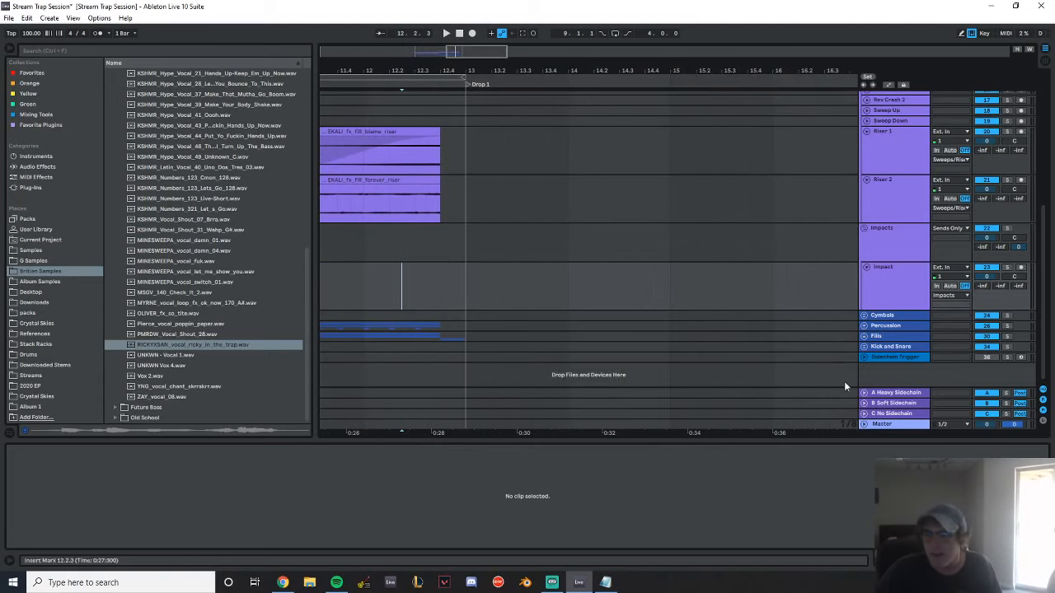
pyautogui.click(864, 347)
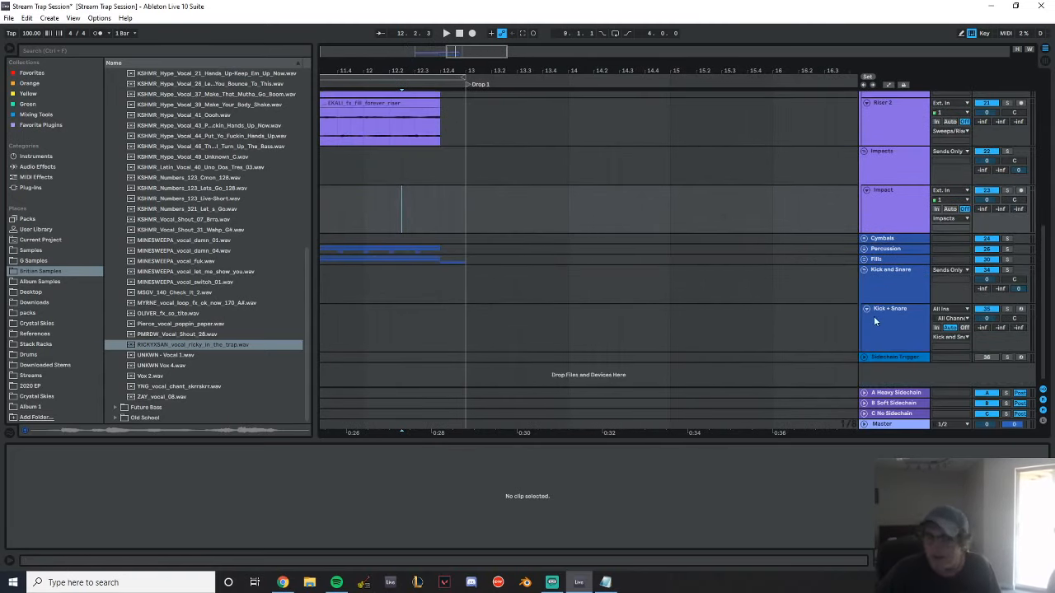
pyautogui.click(896, 313)
# Collapse the Vocal Shouts folder and open the House kick samples under Drums in the sample library
pyautogui.scroll(5, 136, 209)
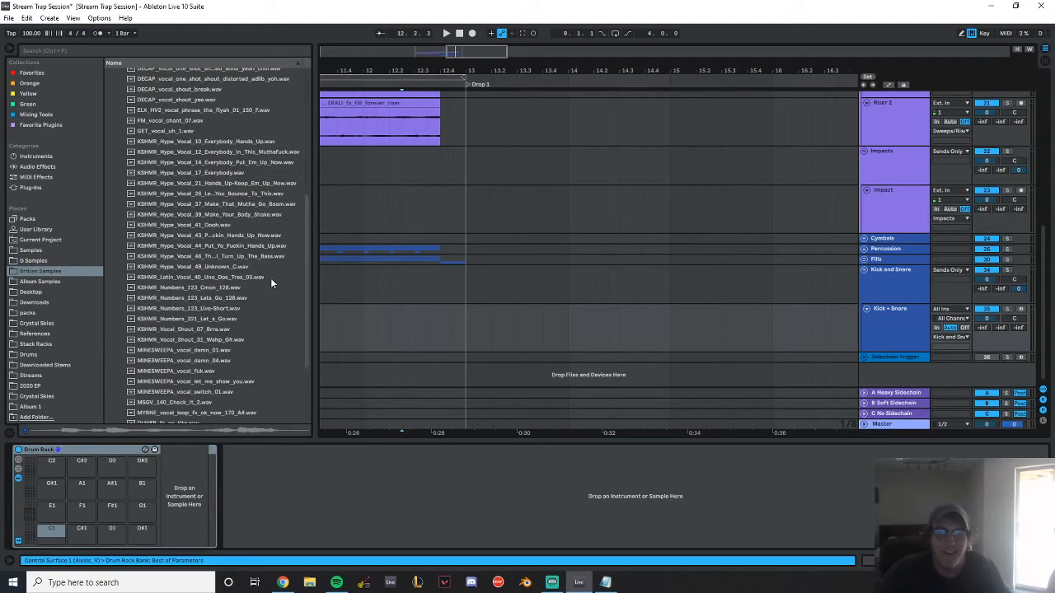
pyautogui.moveTo(306, 260); pyautogui.dragTo(285, 53)
pyautogui.click(109, 198)
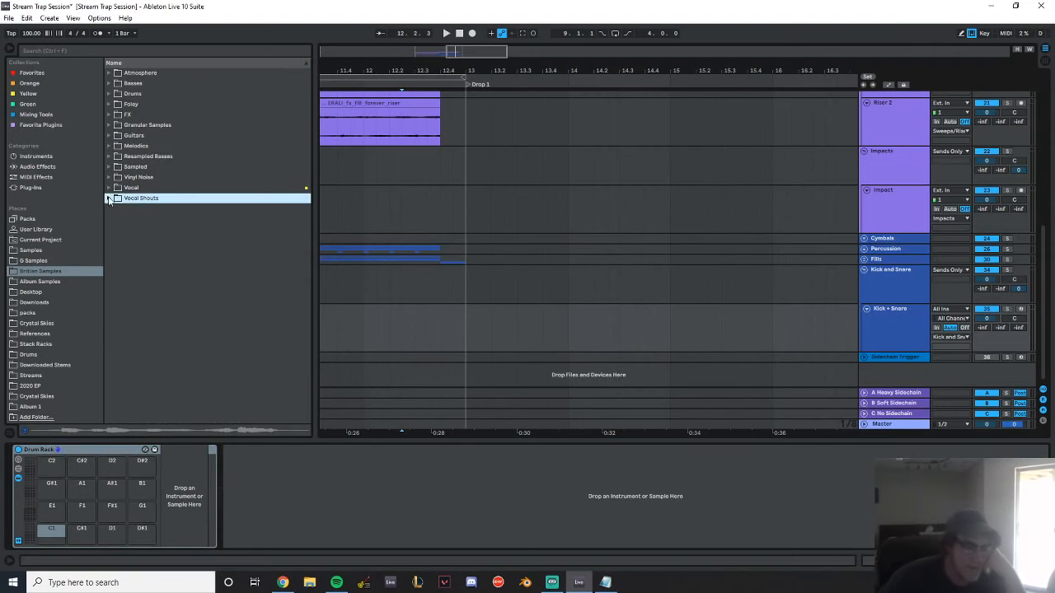
pyautogui.click(109, 83)
pyautogui.click(109, 83)
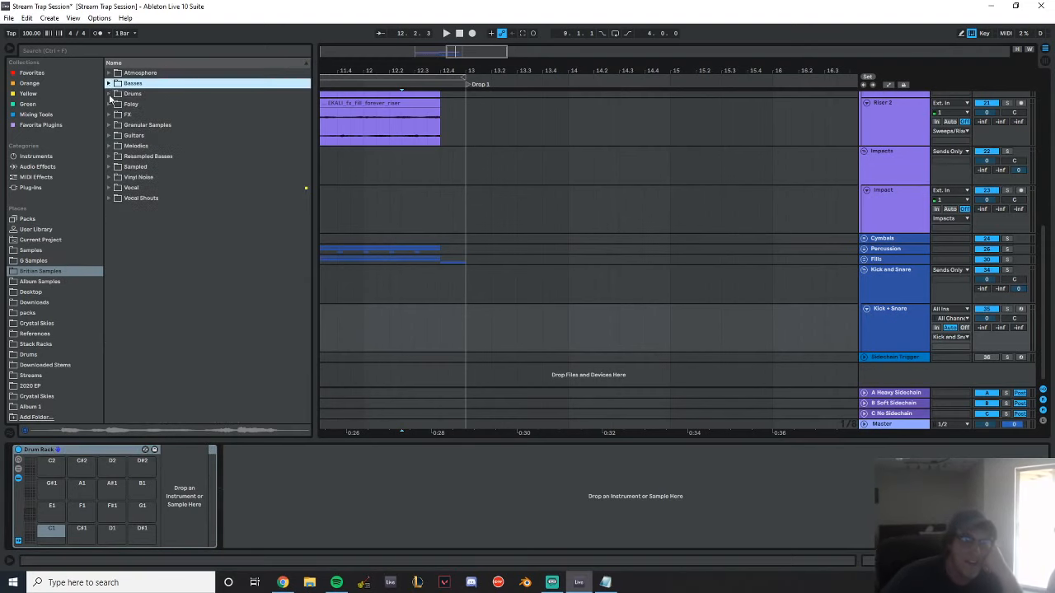
pyautogui.click(109, 94)
pyautogui.click(114, 135)
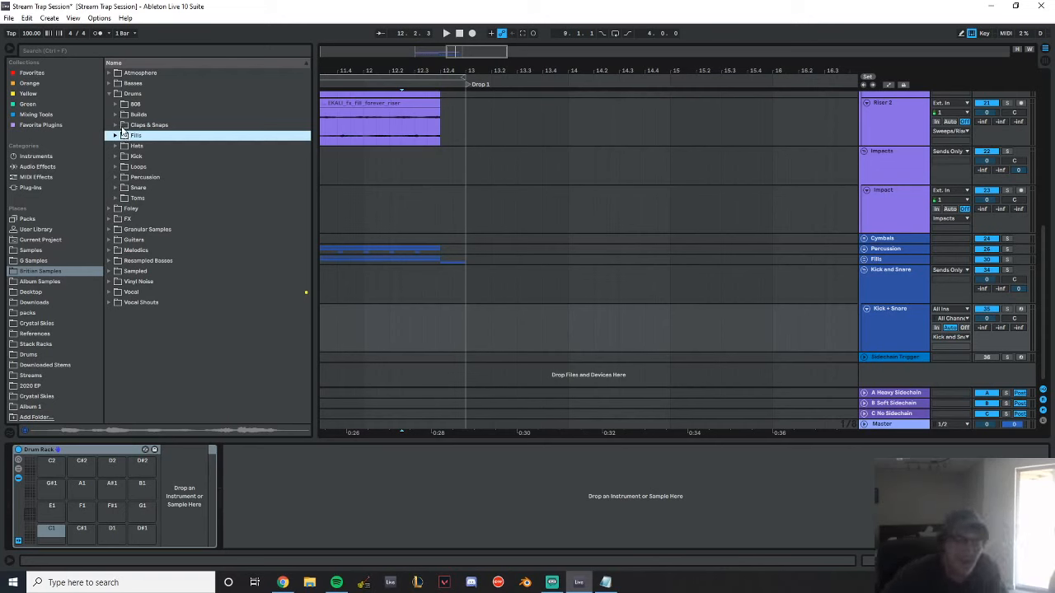
pyautogui.click(116, 156)
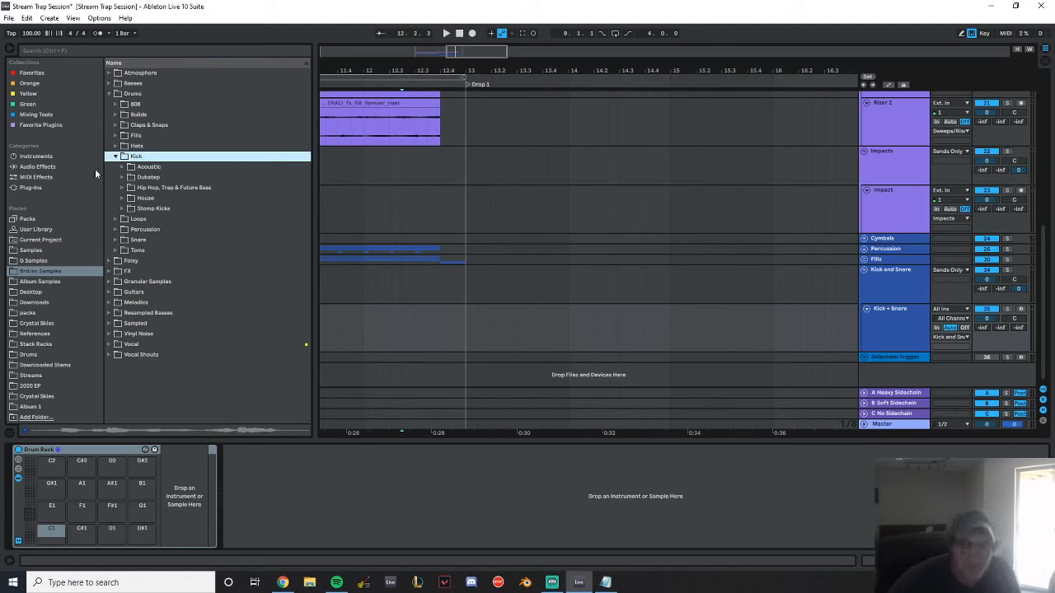
pyautogui.click(121, 178)
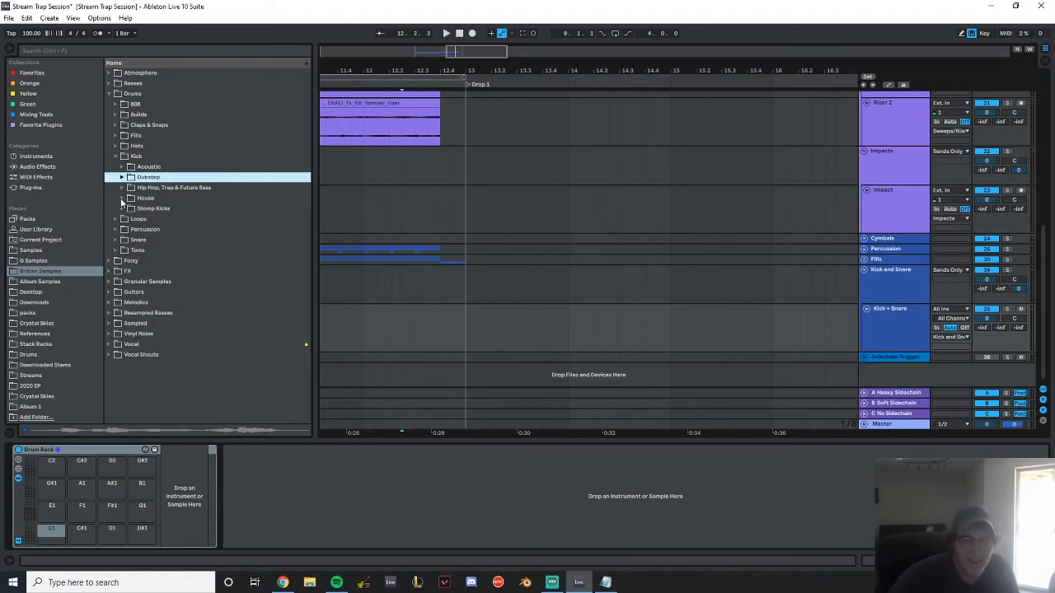
pyautogui.click(121, 199)
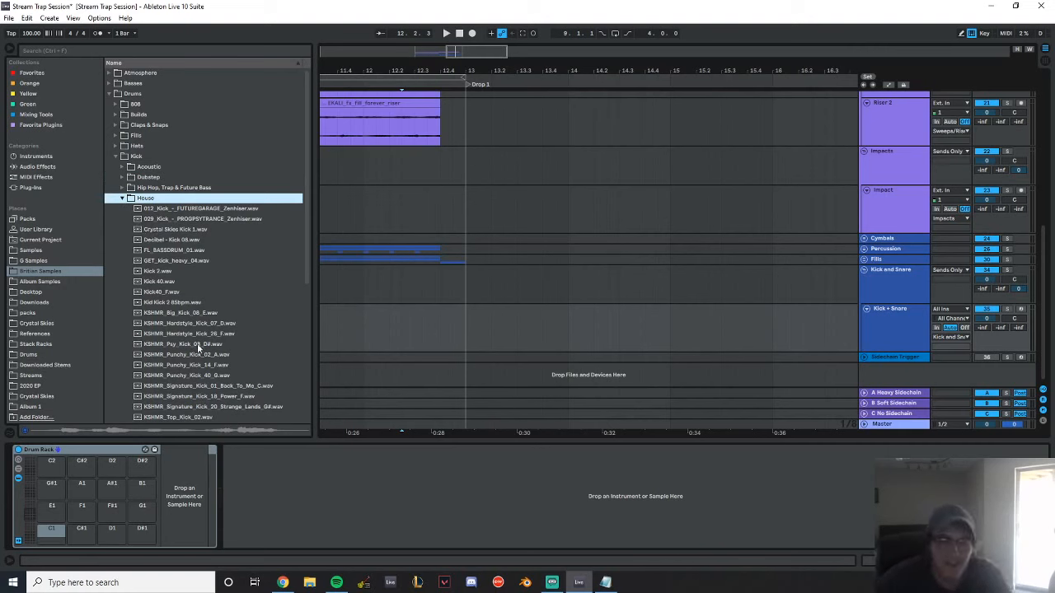
# Audition the OLIVER and UNKWN kicks in the House folder and load UNKWN KICK 6 onto Drum Rack pad C1
pyautogui.scroll(-6, 201, 327)
pyautogui.click(210, 271)
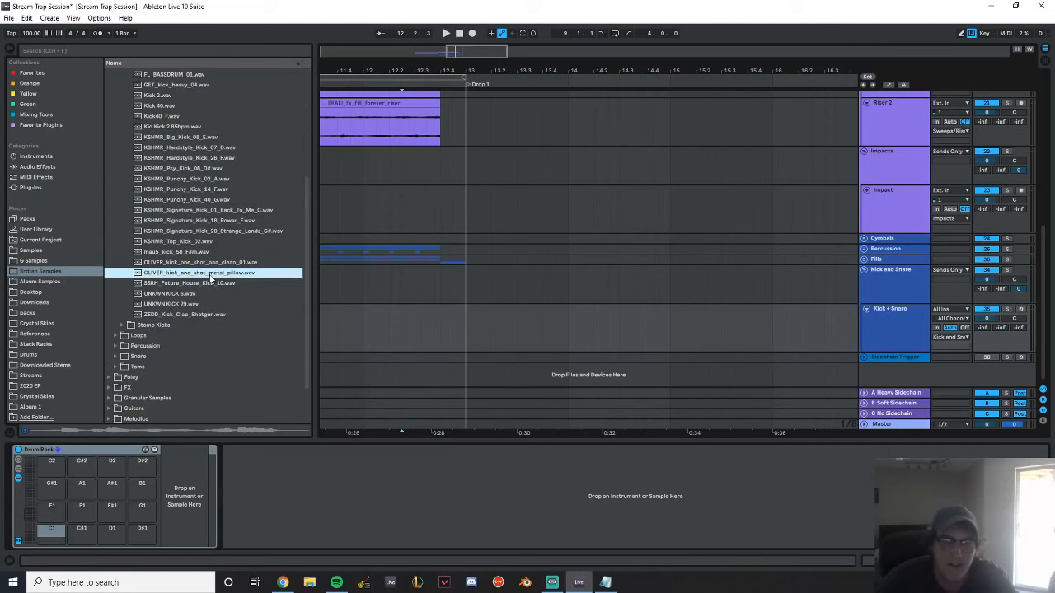
pyautogui.press('Down')
pyautogui.press('Down')
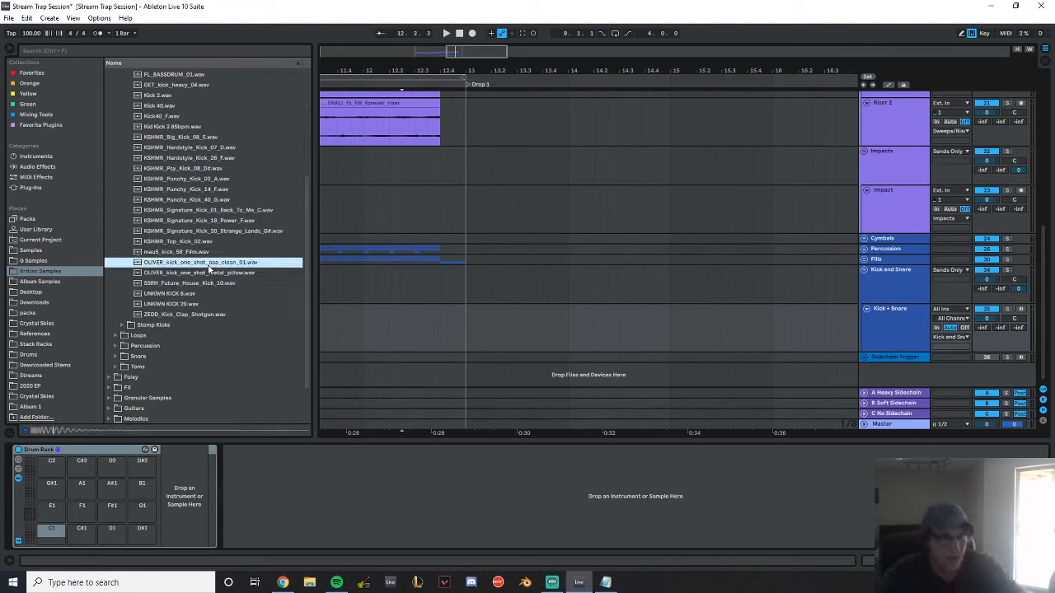
pyautogui.press('Down')
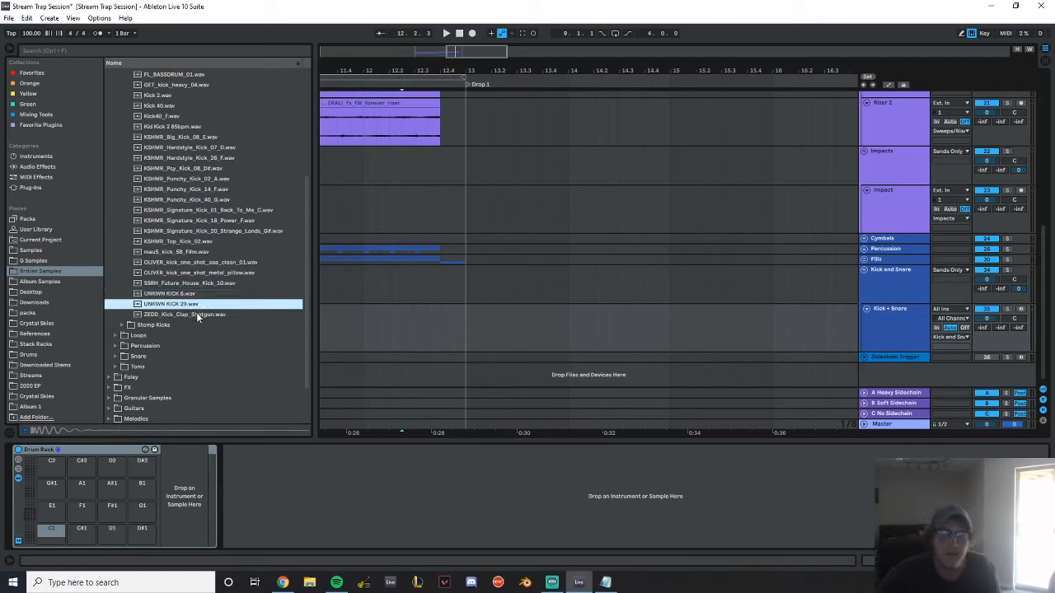
pyautogui.press('Down')
pyautogui.press('Up')
pyautogui.press('Up')
pyautogui.press('Up')
pyautogui.press('Down')
pyautogui.press('Up')
pyautogui.press('Up')
pyautogui.press('Down')
pyautogui.press('Down')
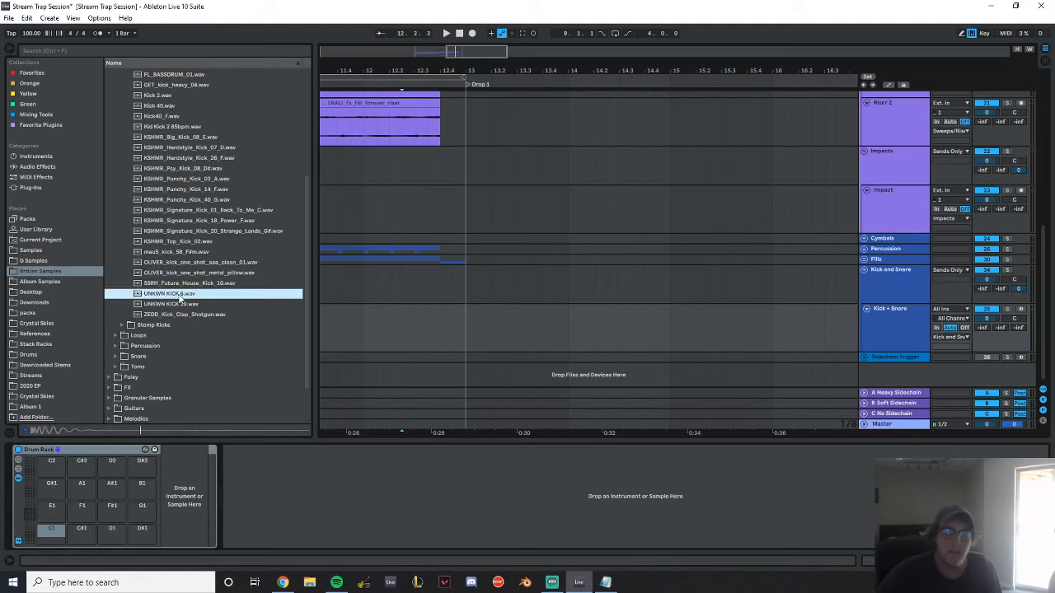
pyautogui.press('Return')
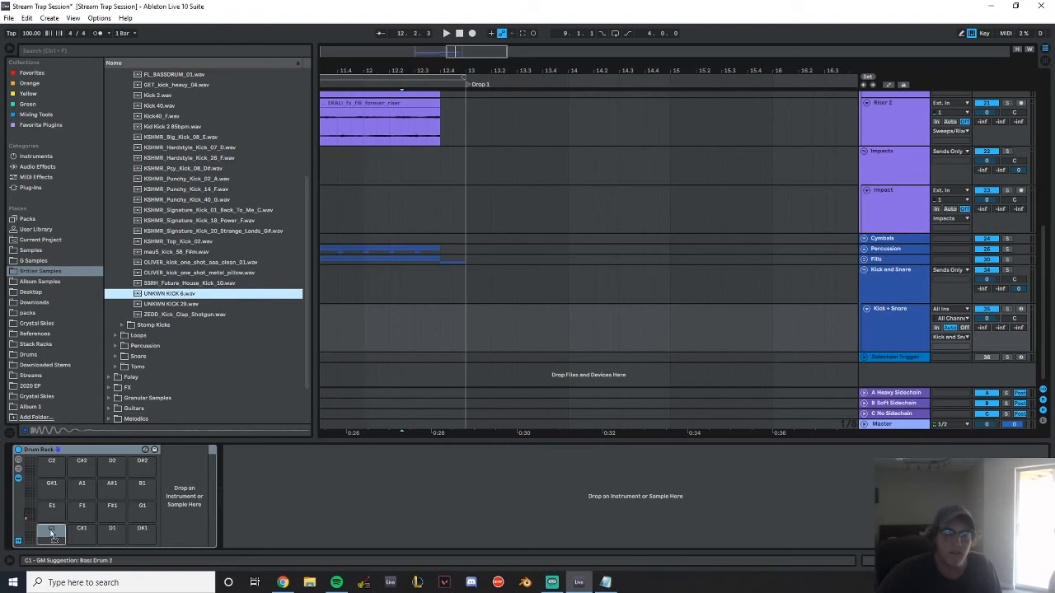
# Collapse the House kick folder and open the Future Bass & Trap snare samples under Drums
pyautogui.scroll(5, 229, 153)
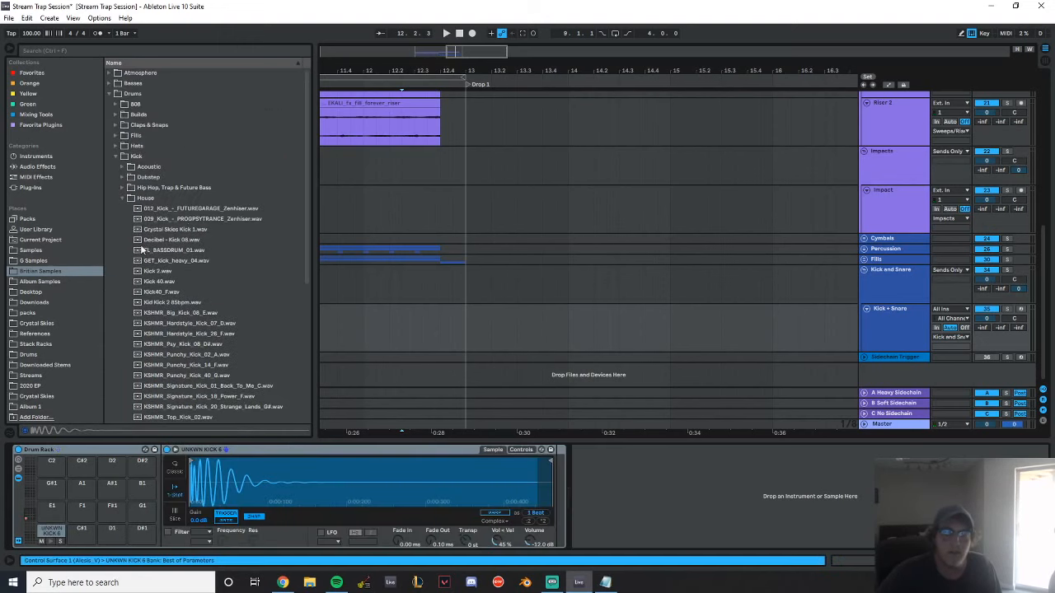
pyautogui.click(121, 198)
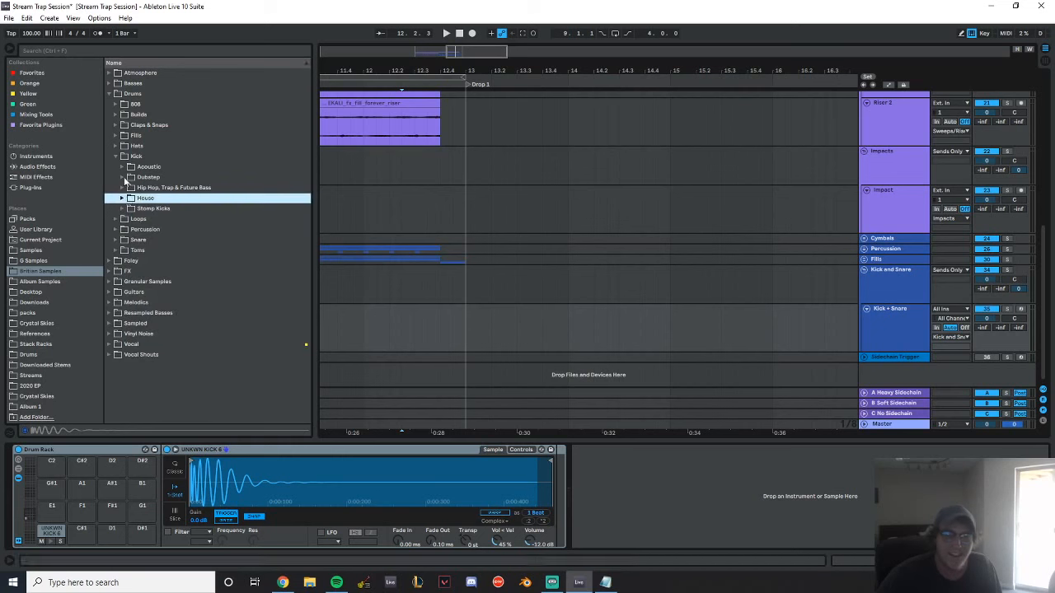
pyautogui.click(116, 239)
pyautogui.click(158, 253)
# Browse the Future Bass & Trap snares and preview EKALI_snare_babylon_02
pyautogui.scroll(-3, 217, 272)
pyautogui.click(216, 290)
pyautogui.scroll(-10, 216, 291)
pyautogui.scroll(-1, 217, 294)
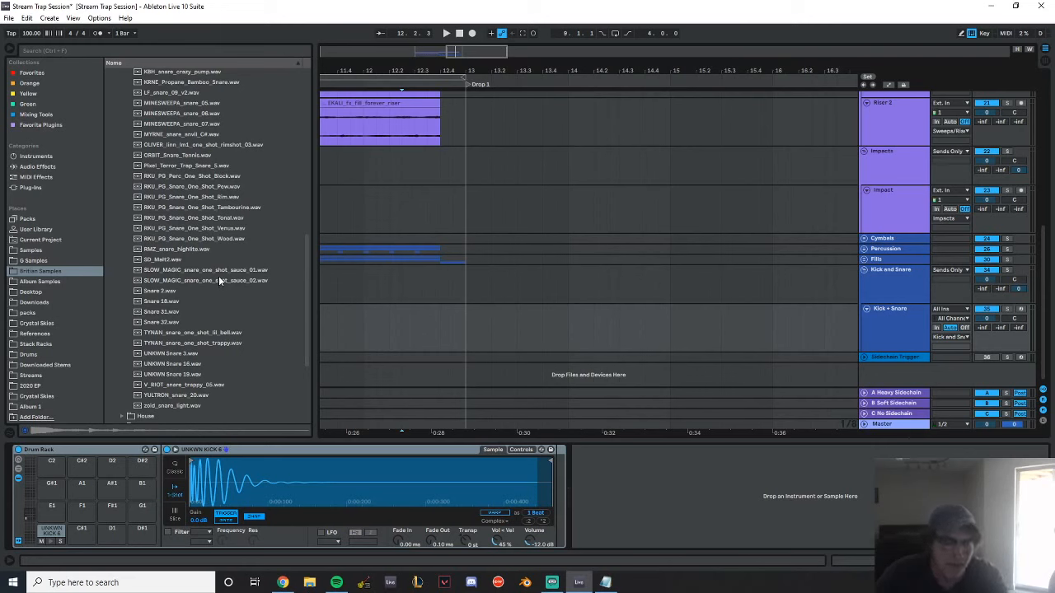
pyautogui.scroll(4, 219, 271)
pyautogui.scroll(6, 214, 198)
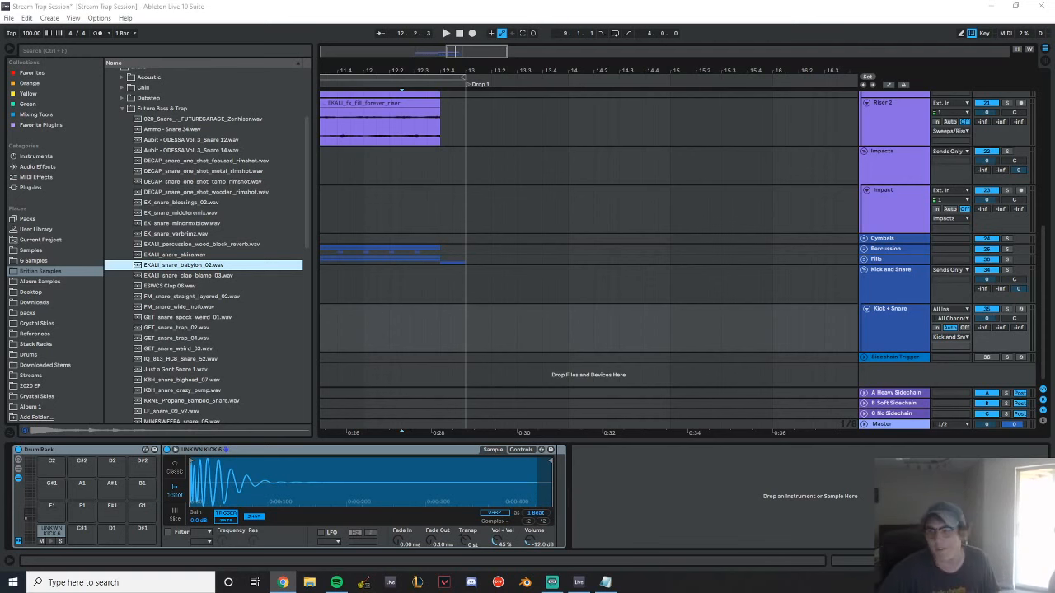
# Expand the Vocals group and turn off its CS - Ghost Vocal Processing rack
pyautogui.scroll(5, 819, 232)
pyautogui.scroll(2, 819, 231)
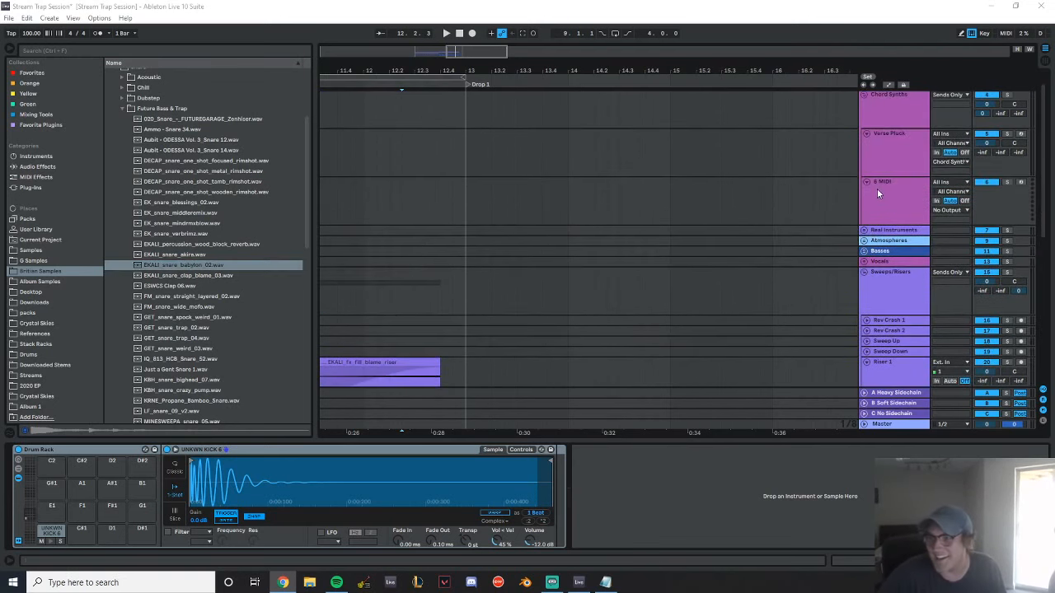
pyautogui.scroll(2, 880, 187)
pyautogui.click(863, 229)
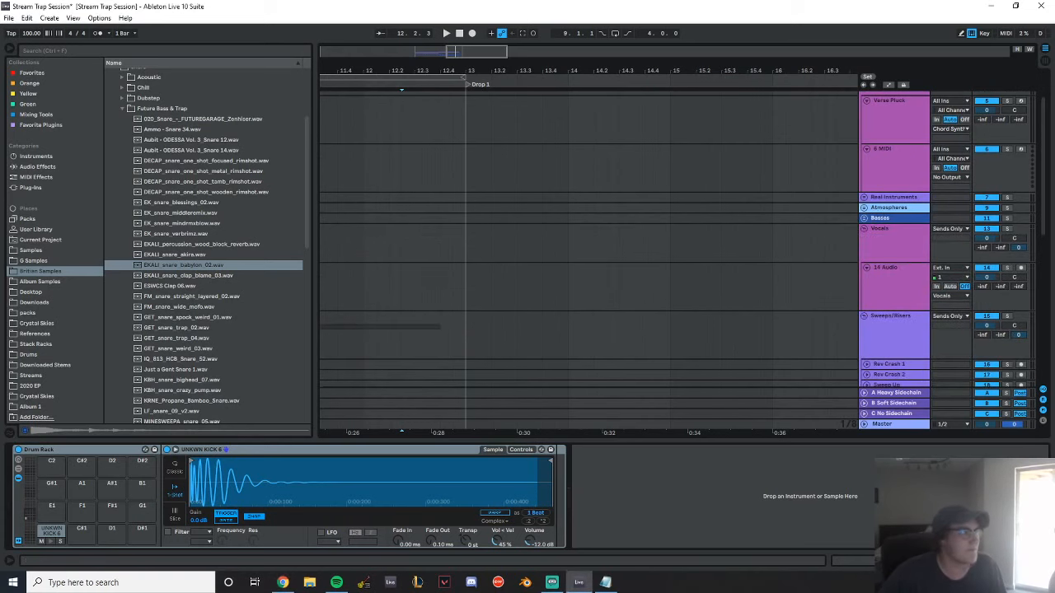
pyautogui.moveTo(368, 71); pyautogui.dragTo(628, 72)
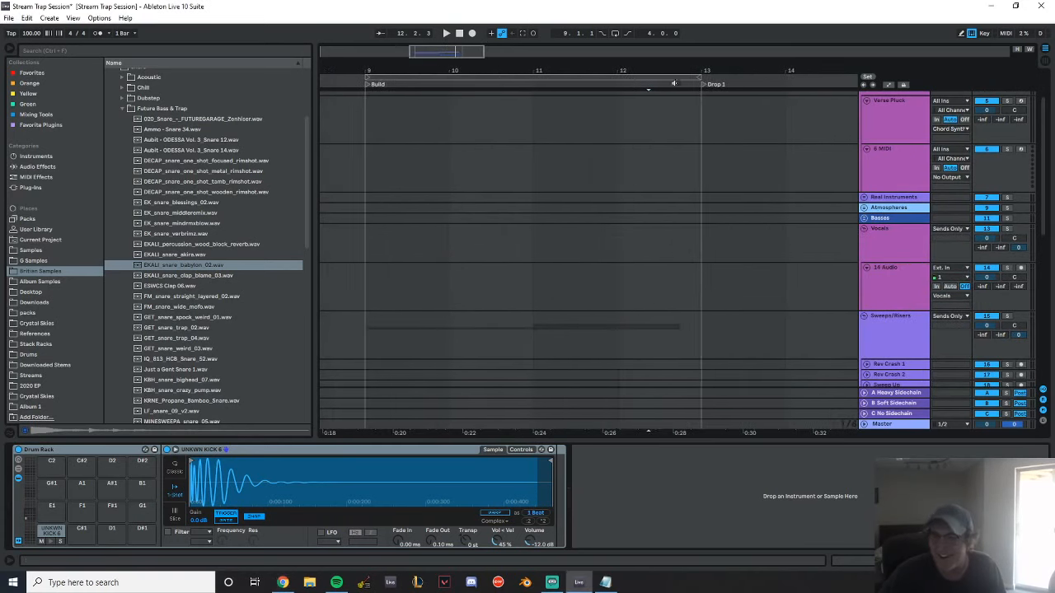
pyautogui.click(897, 278)
pyautogui.click(894, 239)
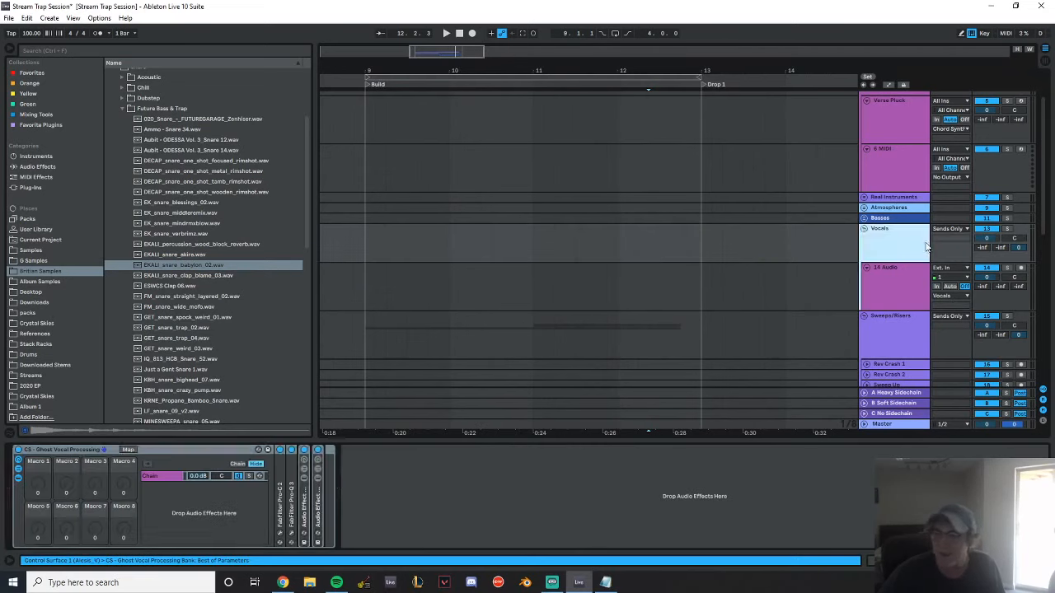
pyautogui.click(18, 450)
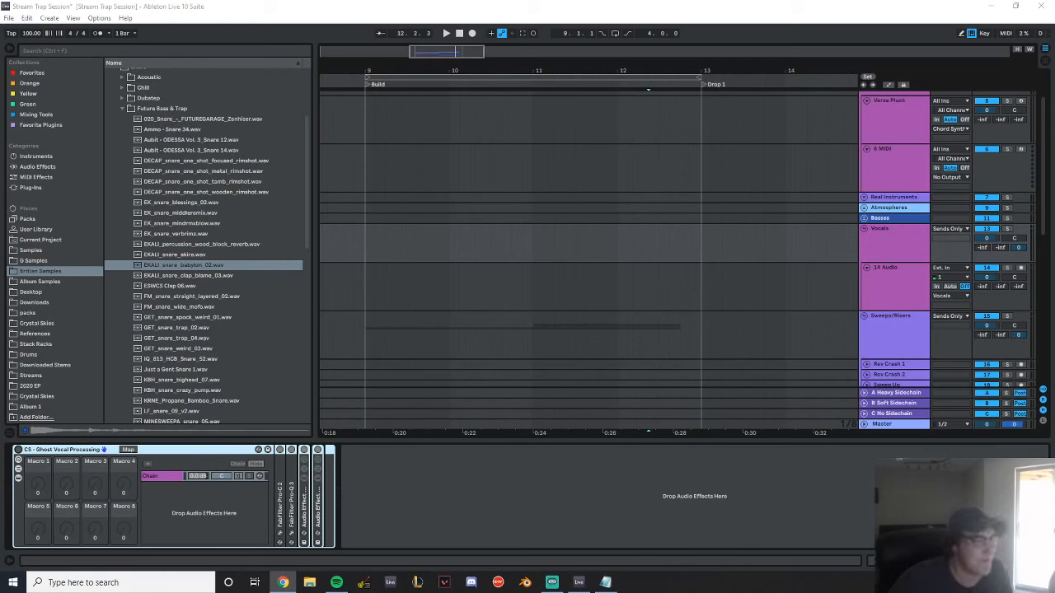
# Place the recorded voice clip at bar 9 on the Vocals group's audio track and audition it soloed at -4.39 dB clip gain
pyautogui.moveTo(2, 319); pyautogui.dragTo(371, 279)
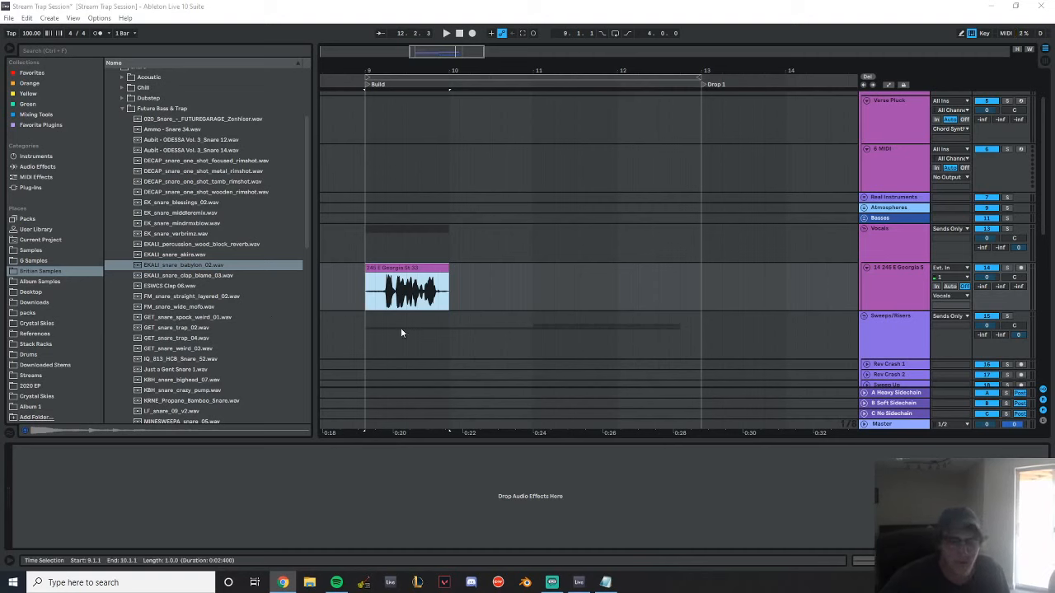
pyautogui.doubleClick(410, 285)
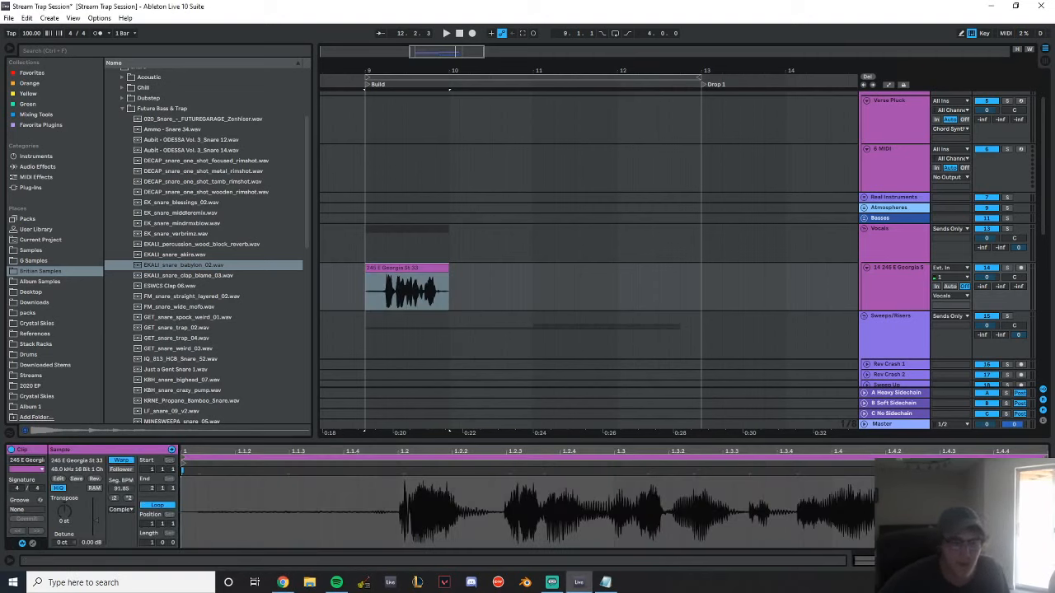
pyautogui.press('space')
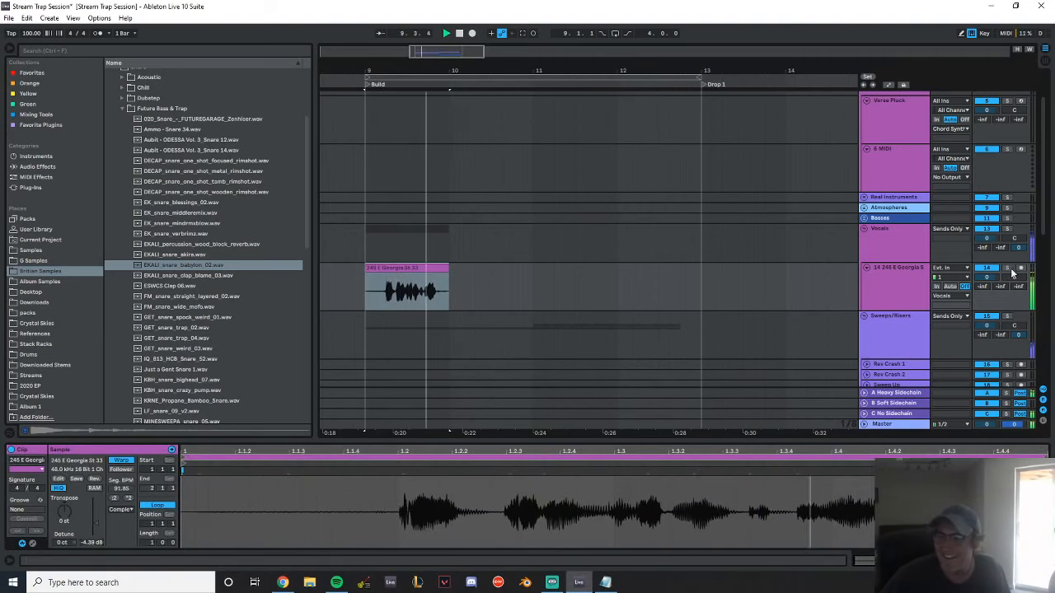
pyautogui.press('space')
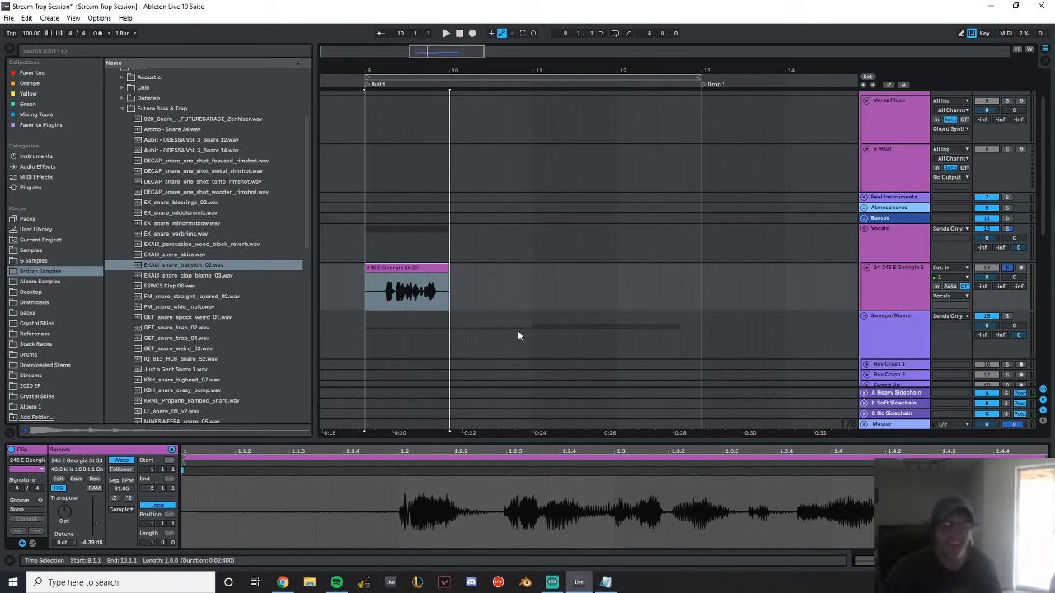
# Split the voice clip where the speech begins just after 9.2.1 and move the spoken part to the start of bar 9
pyautogui.moveTo(384, 69); pyautogui.dragTo(482, 306)
pyautogui.click(484, 303)
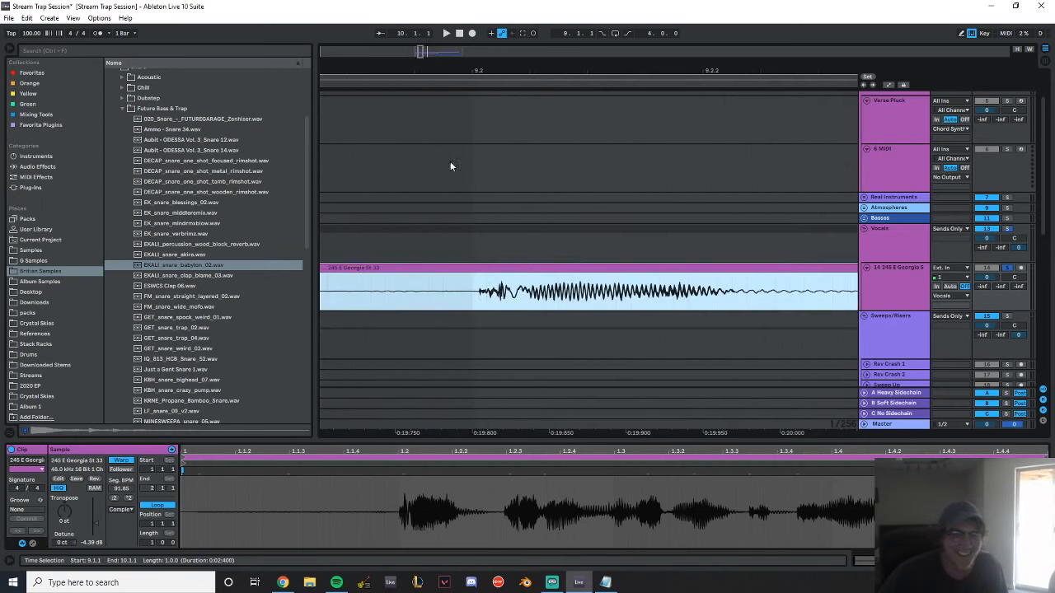
pyautogui.moveTo(496, 59); pyautogui.dragTo(474, 195)
pyautogui.hotkey('ctrl', 'e')
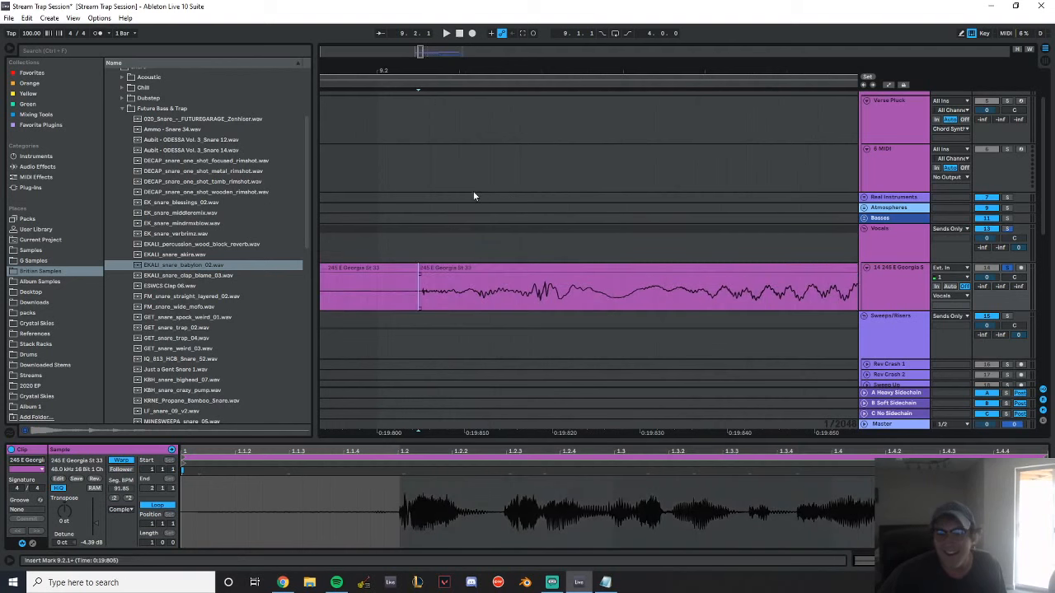
pyautogui.moveTo(459, 68); pyautogui.dragTo(576, 60)
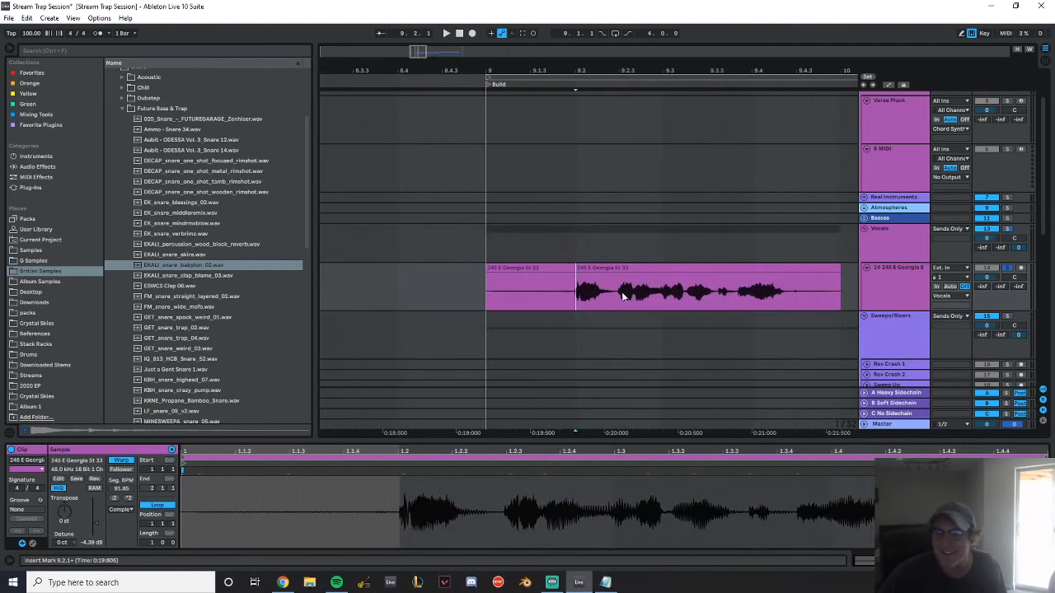
pyautogui.click(626, 271)
pyautogui.moveTo(625, 272); pyautogui.dragTo(539, 277)
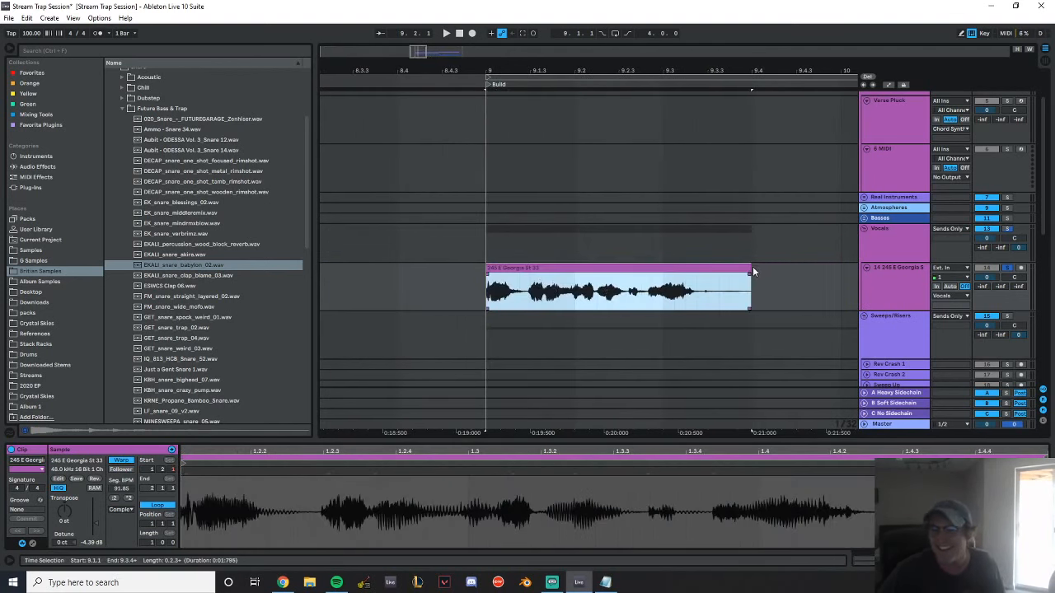
# Trim the voice clip's end to 9.3.2, audition it and consolidate it into a new clip
pyautogui.moveTo(748, 265); pyautogui.dragTo(697, 267)
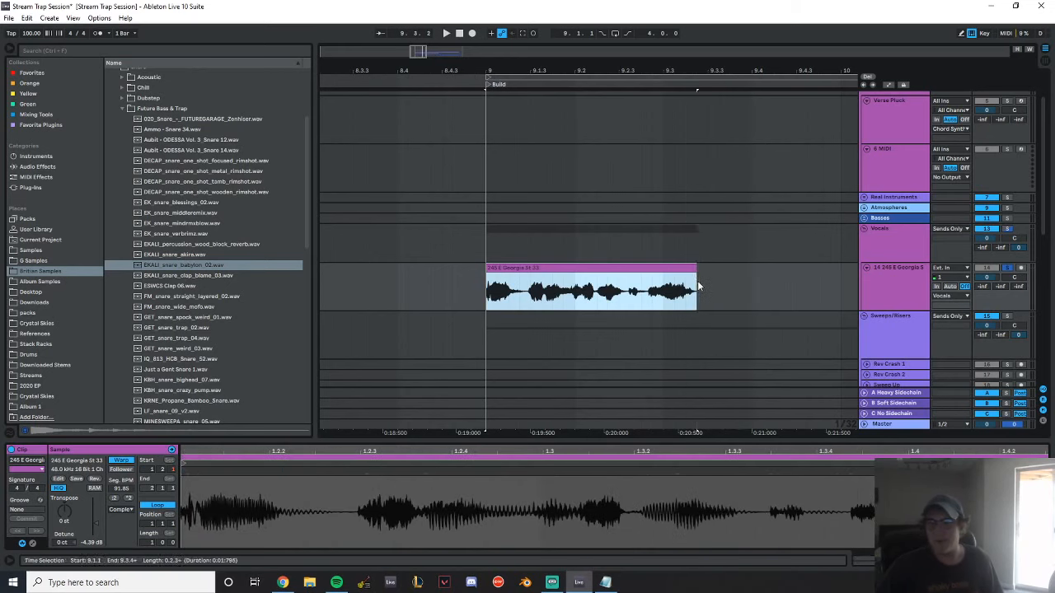
pyautogui.press('space')
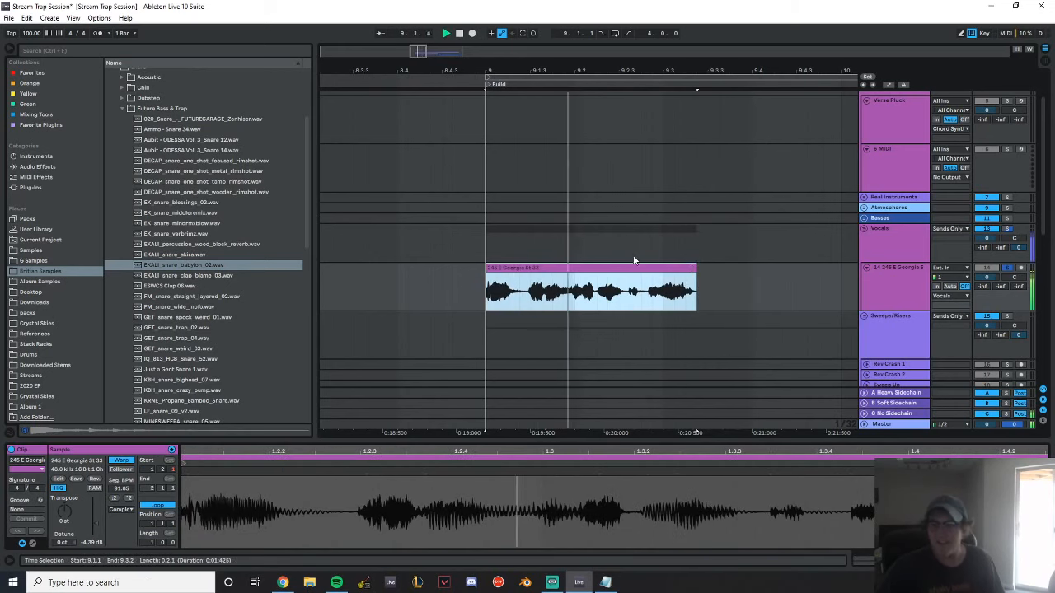
pyautogui.press('space')
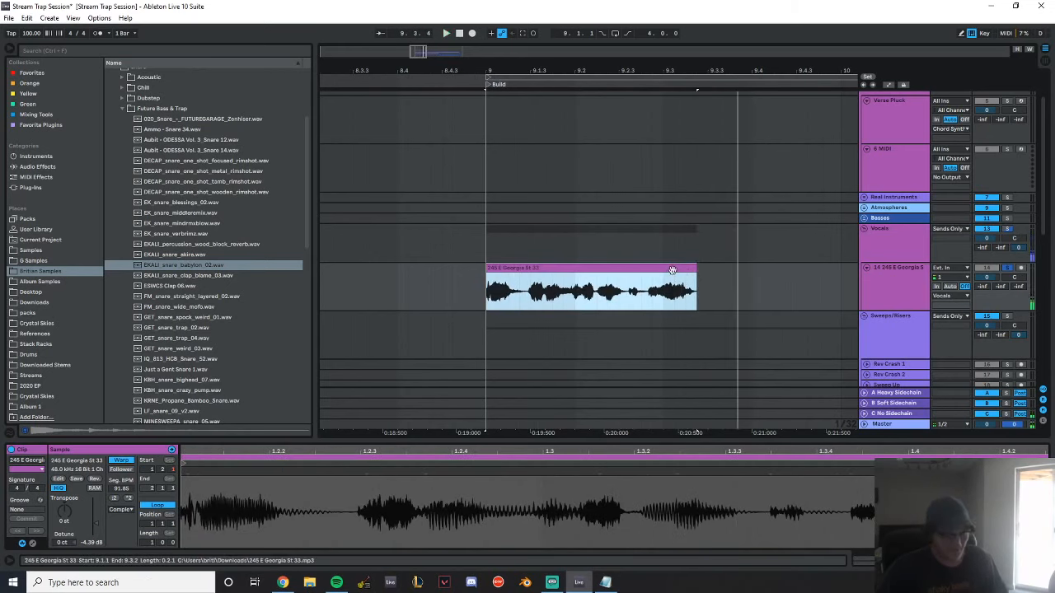
pyautogui.hotkey('ctrl', 'j')
pyautogui.click(737, 277)
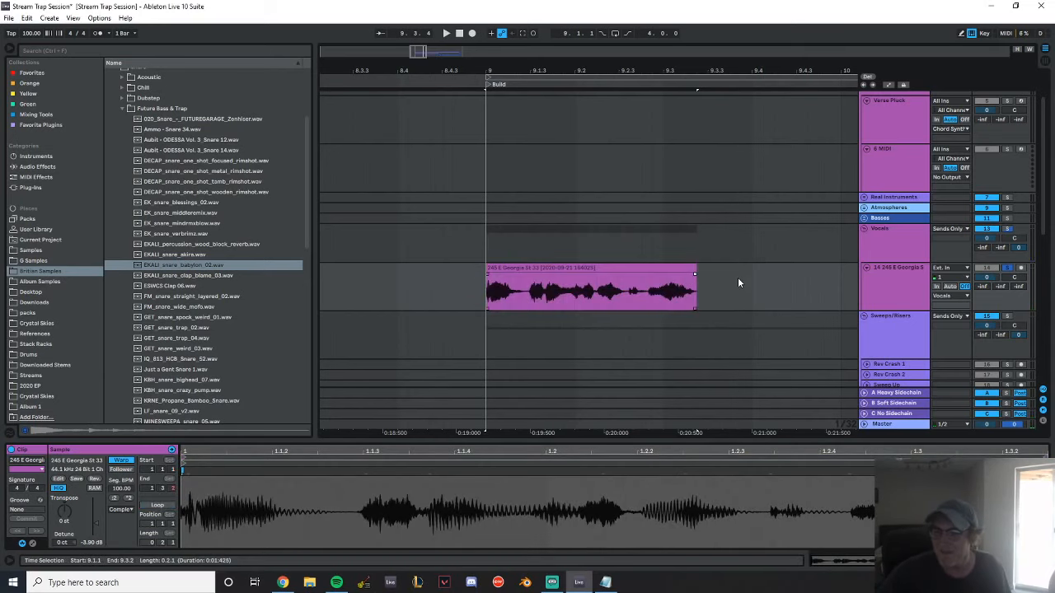
# Add warp markers to the consolidated voice clip, pull its second word earlier, pin 1.1.3 and audition the timing
pyautogui.moveTo(680, 71); pyautogui.dragTo(532, 71)
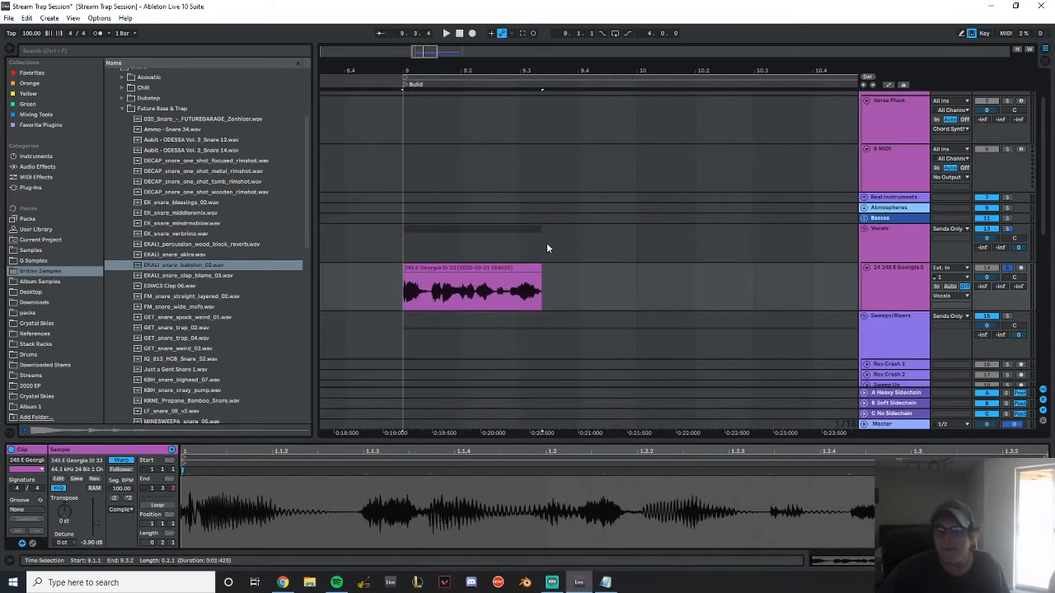
pyautogui.click(520, 269)
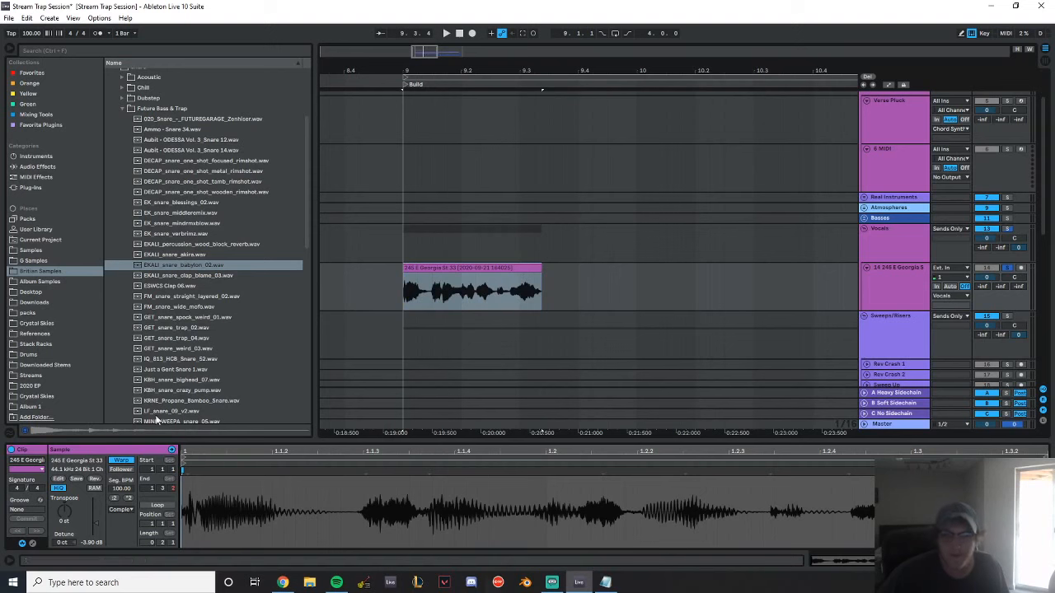
pyautogui.click(366, 473)
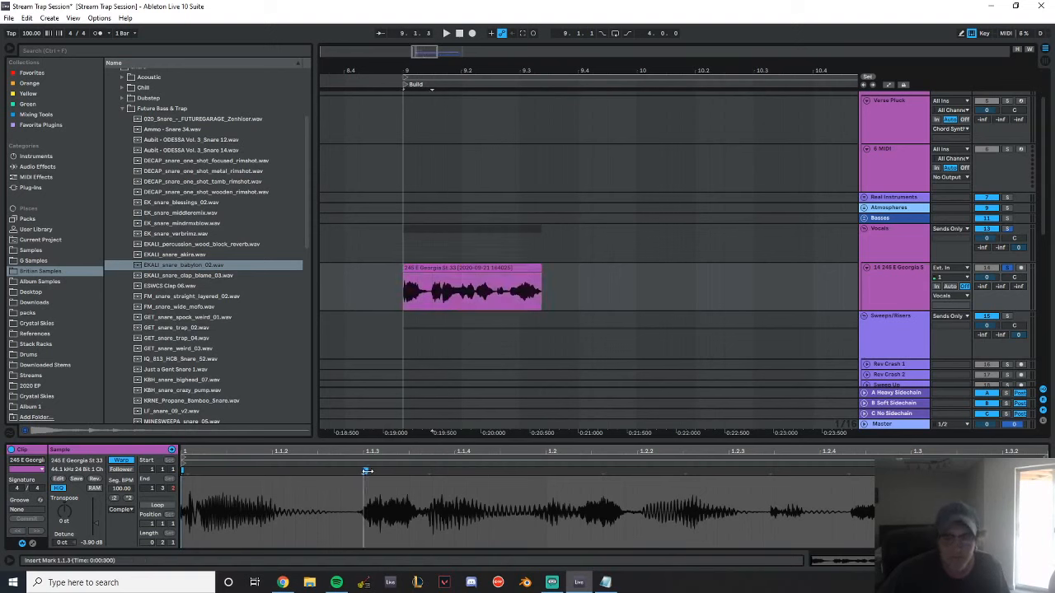
pyautogui.click(366, 471)
pyautogui.moveTo(369, 478)
pyautogui.mouseDown()
pyautogui.moveTo(340, 484)
pyautogui.moveTo(364, 471)
pyautogui.mouseUp()
pyautogui.press('space')
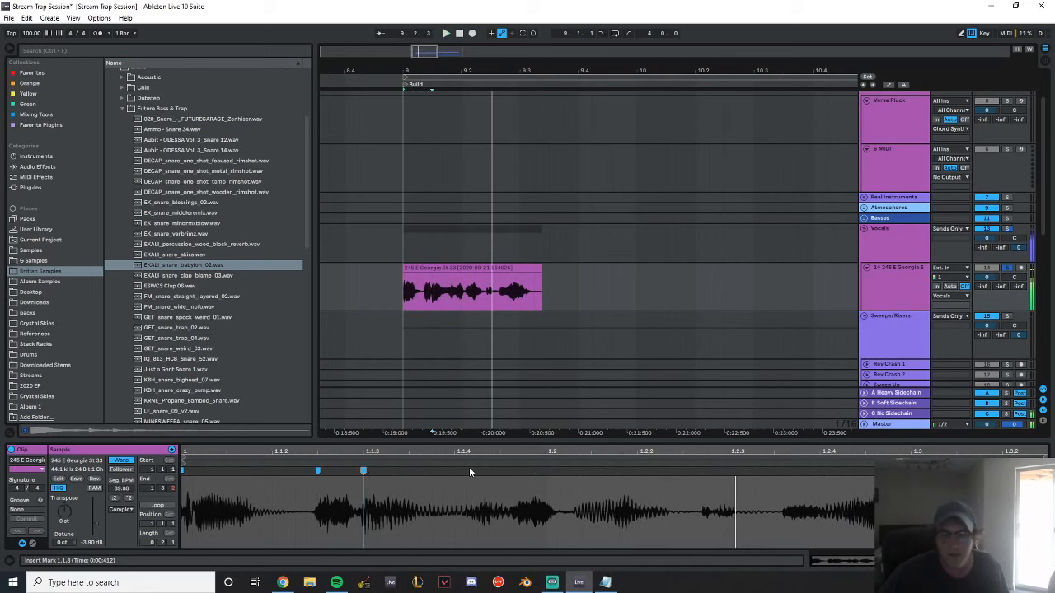
pyautogui.press('space')
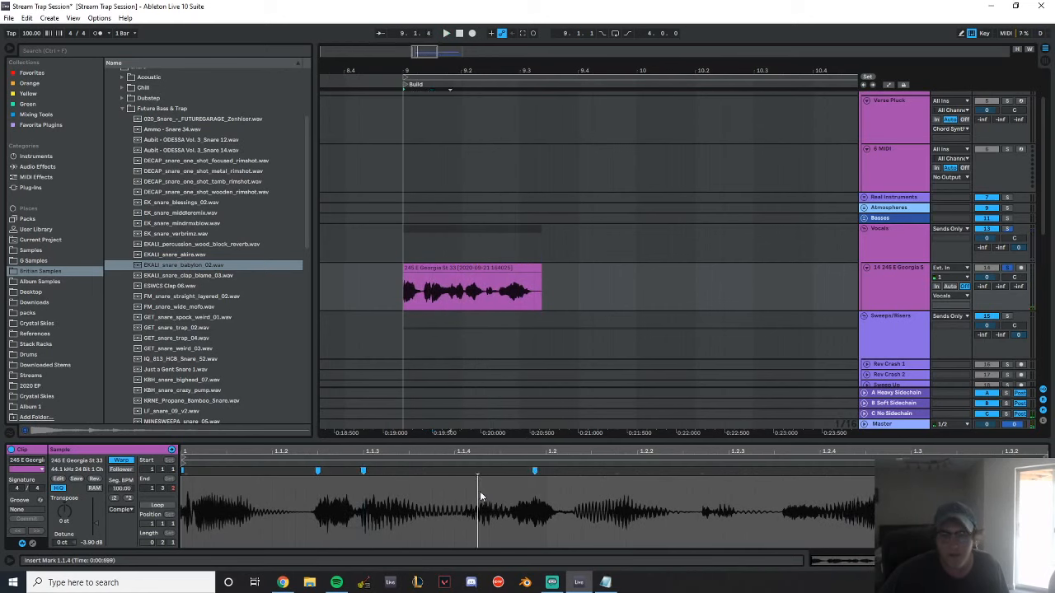
# Warp the middle words of the voice clip onto the grid with markers from 1.1.4 through 1.2.2, auditioning the timing
pyautogui.press('space')
pyautogui.moveTo(482, 482); pyautogui.dragTo(455, 477)
pyautogui.moveTo(535, 470); pyautogui.dragTo(500, 470)
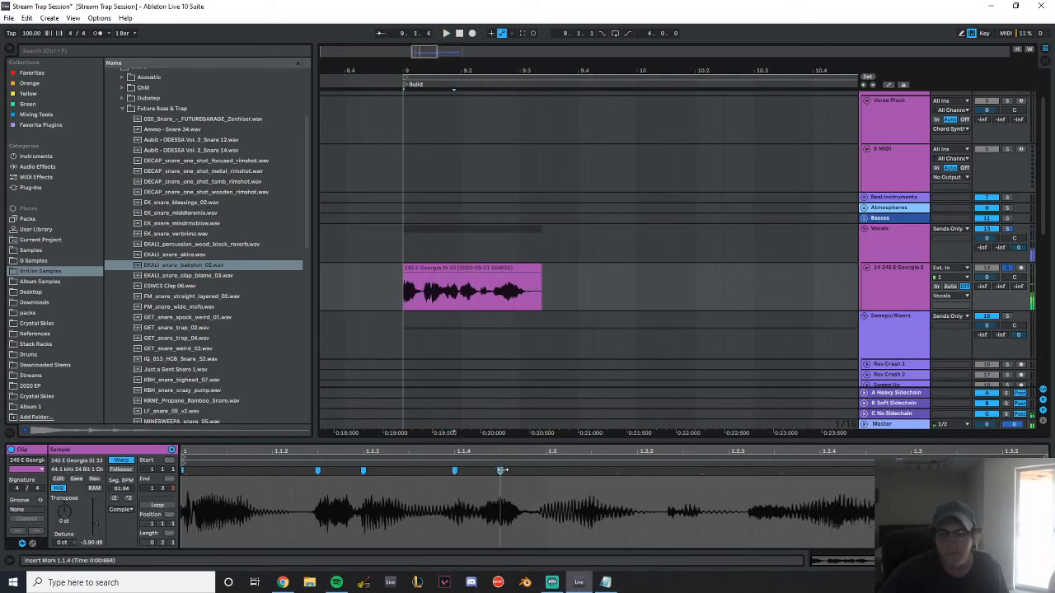
pyautogui.press('space')
pyautogui.moveTo(539, 475); pyautogui.dragTo(593, 470)
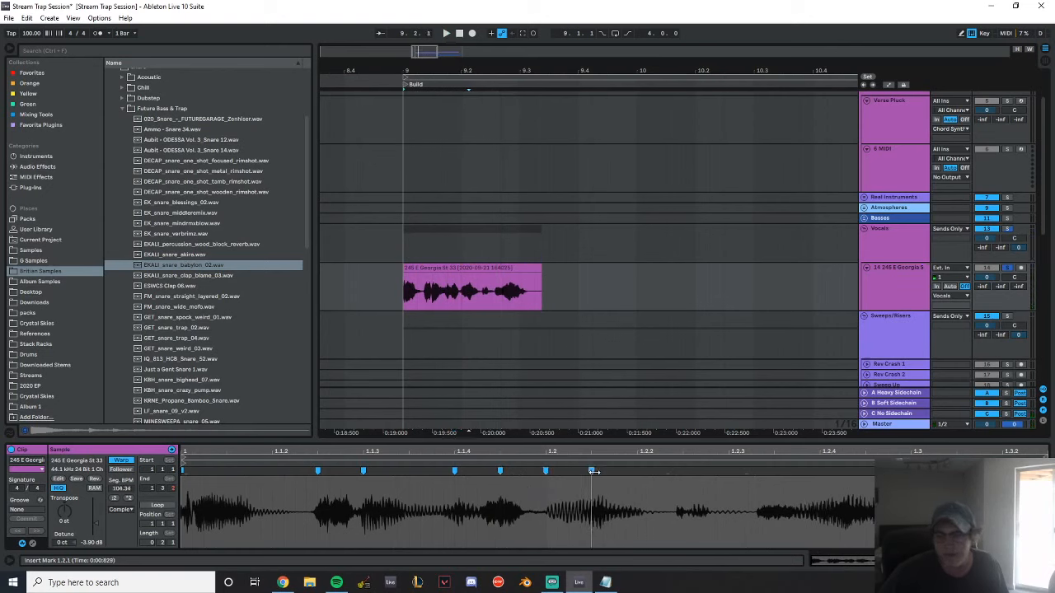
pyautogui.moveTo(676, 471); pyautogui.dragTo(637, 472)
pyautogui.press('space')
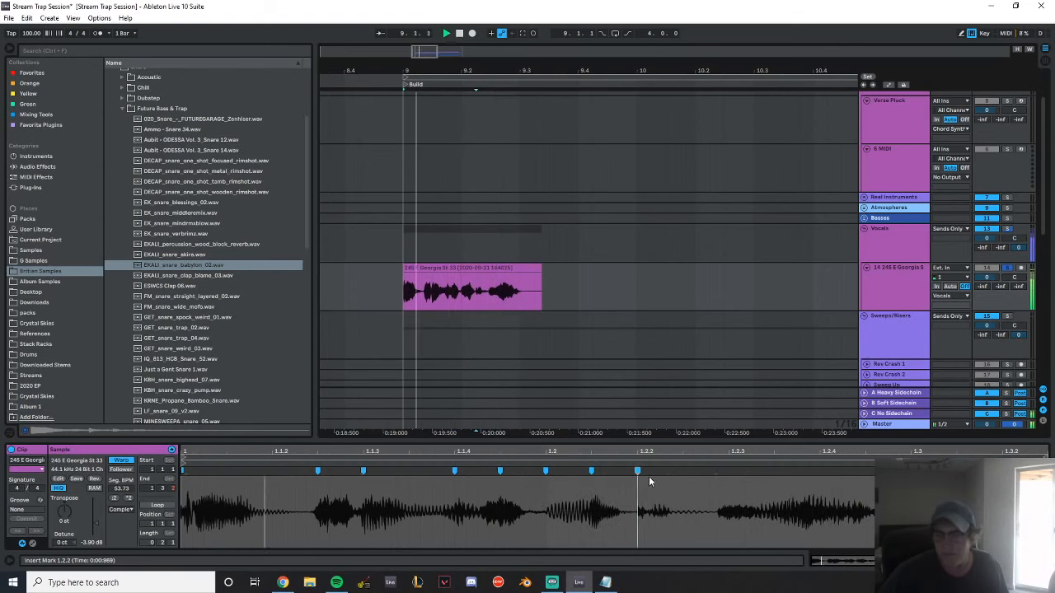
# Warp the voice clip's closing words so their markers sit on 1.2.3 and 1.2.4, auditioning the timing
pyautogui.moveTo(715, 471); pyautogui.dragTo(683, 471)
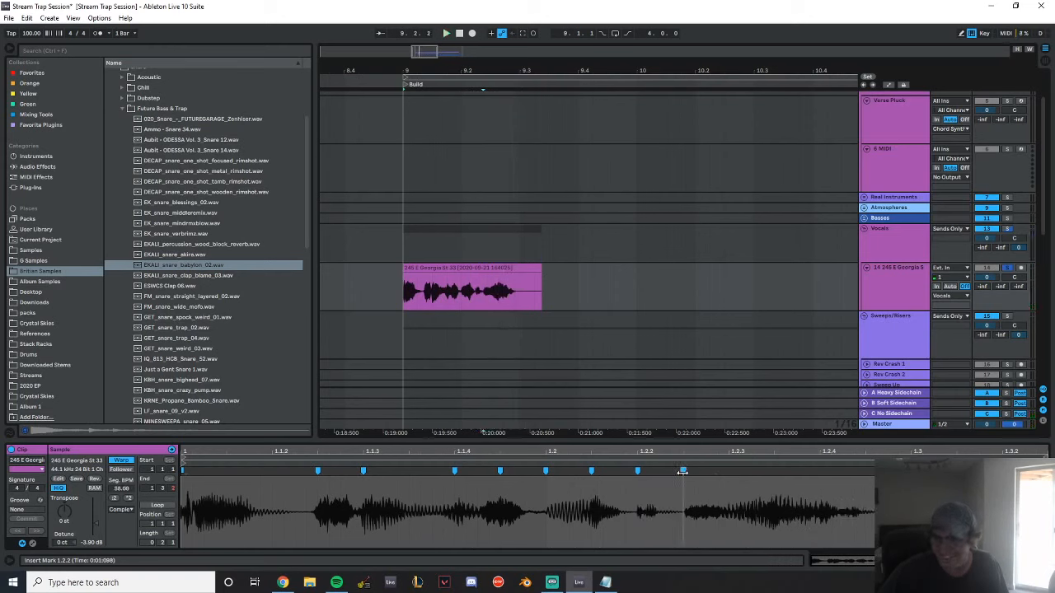
pyautogui.doubleClick(772, 472)
pyautogui.press('space')
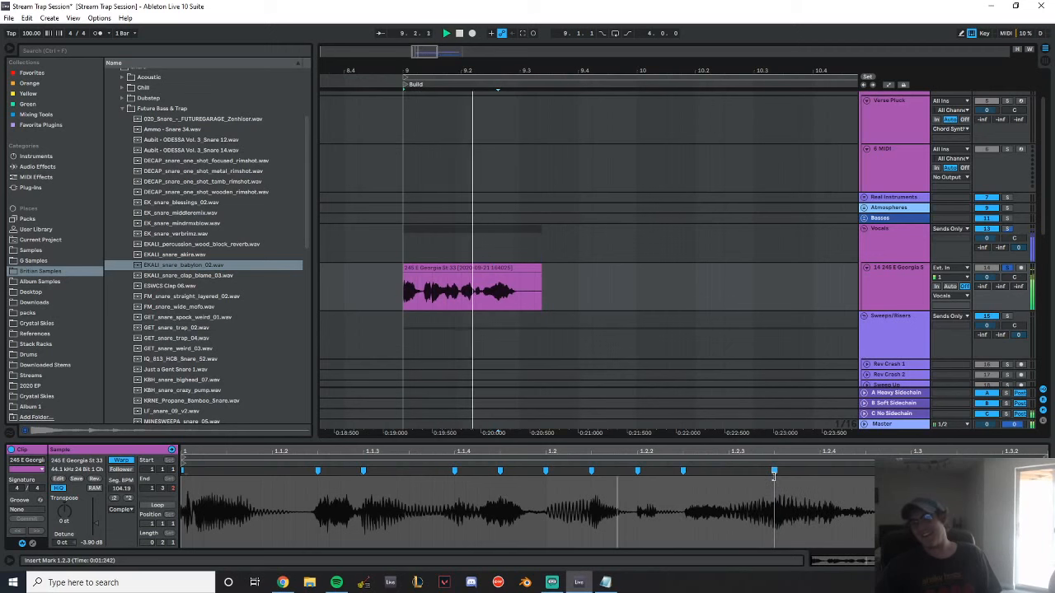
pyautogui.moveTo(774, 471)
pyautogui.mouseDown()
pyautogui.moveTo(729, 471)
pyautogui.moveTo(826, 472)
pyautogui.moveTo(775, 474)
pyautogui.mouseUp()
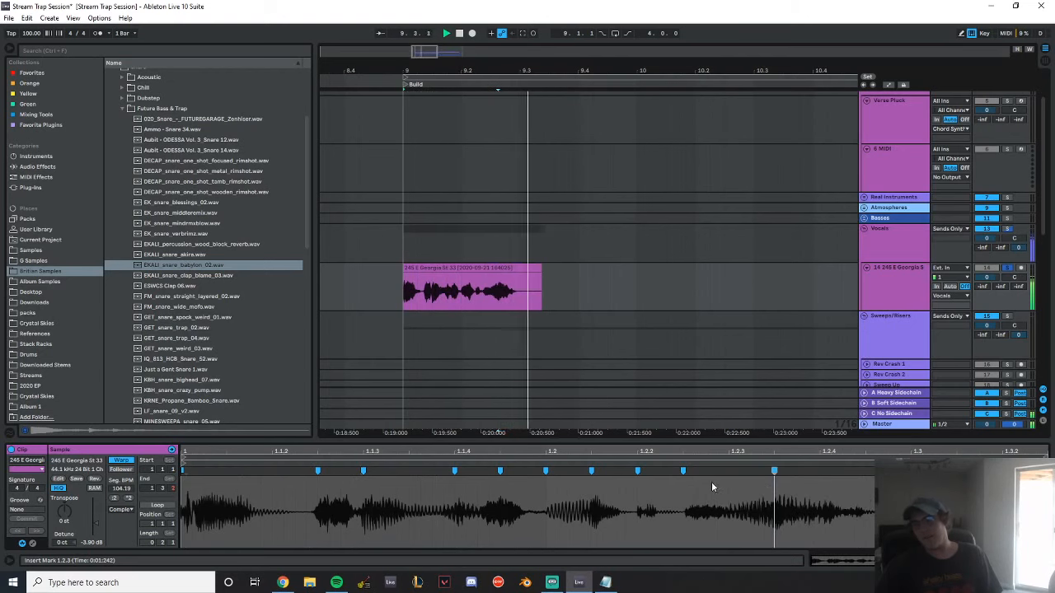
pyautogui.moveTo(683, 471); pyautogui.dragTo(820, 471)
pyautogui.press('space')
pyautogui.click(923, 473)
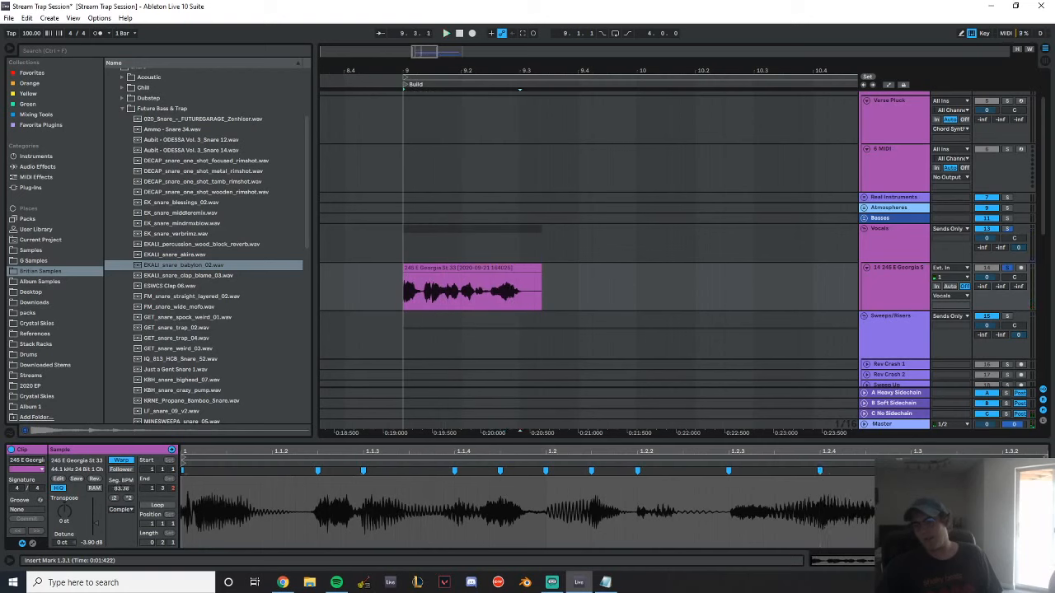
# Save the session and rename the voice clip's track Pre-Drop Vocal
pyautogui.click(582, 335)
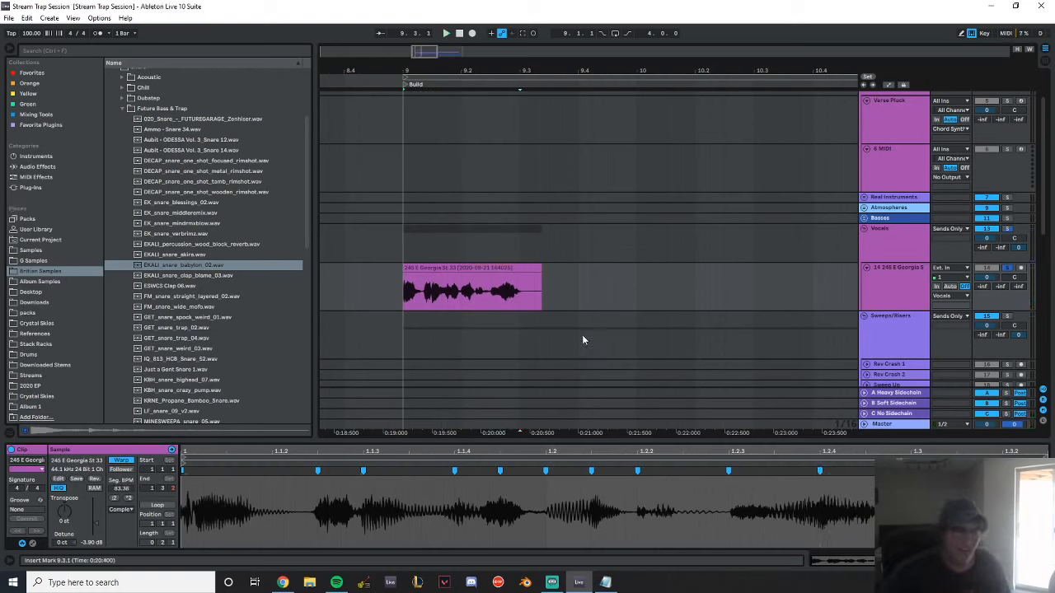
pyautogui.click(900, 283)
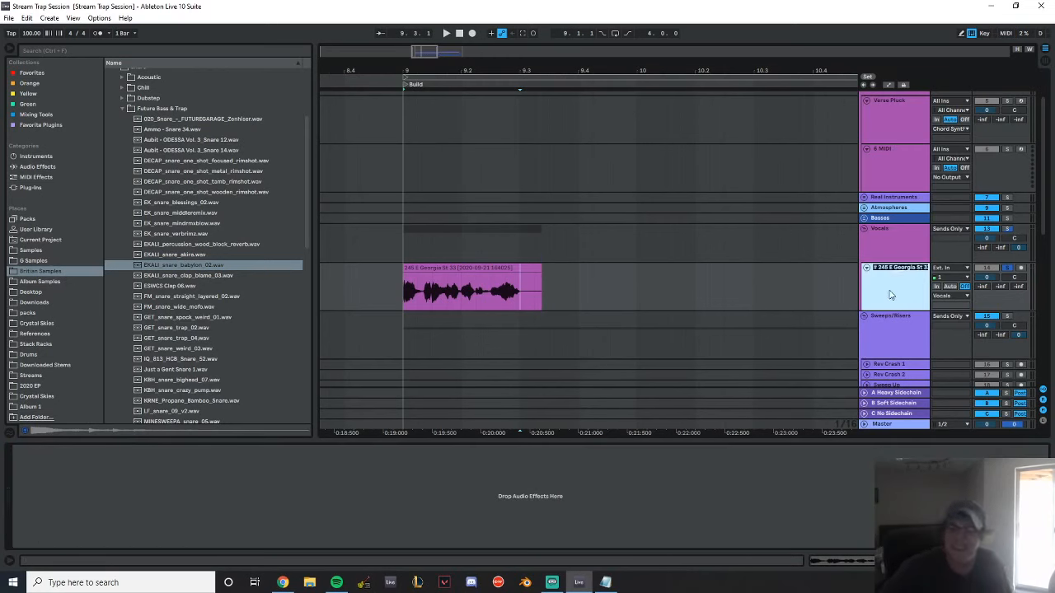
pyautogui.write('Pre-Drop')
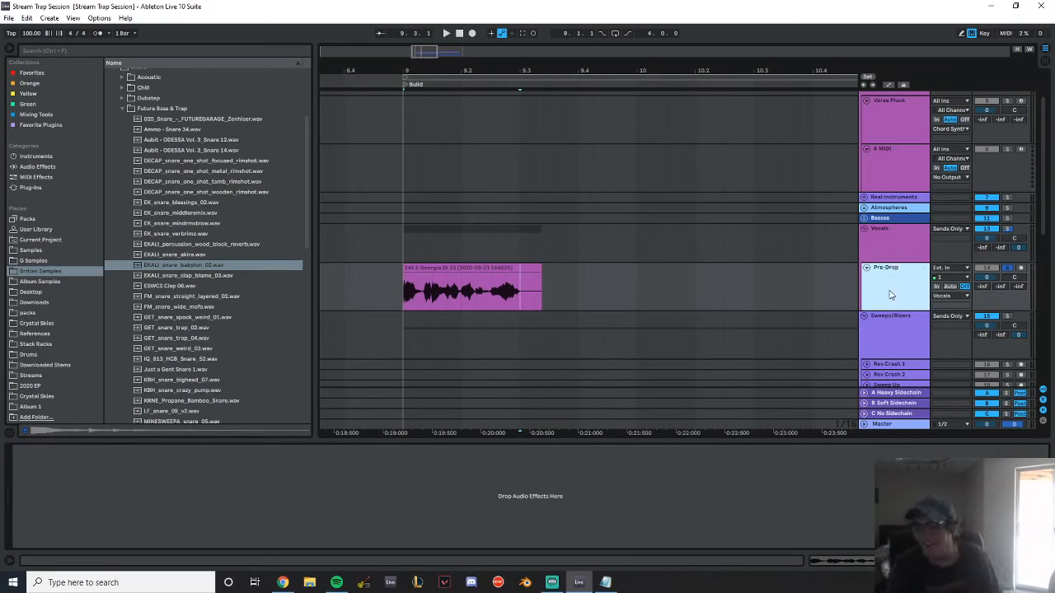
pyautogui.write(' B')
pyautogui.press('BackSpace')
pyautogui.press('BackSpace')
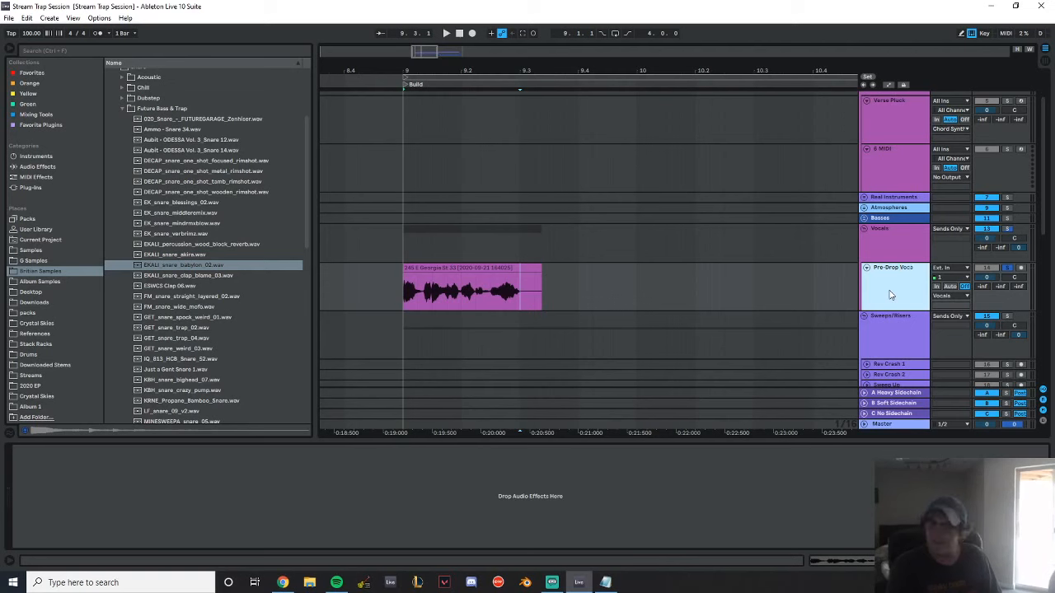
# Trim the Pre-Drop Vocal clip to end at 9.3.1 and consolidate it
pyautogui.moveTo(540, 268); pyautogui.dragTo(517, 269)
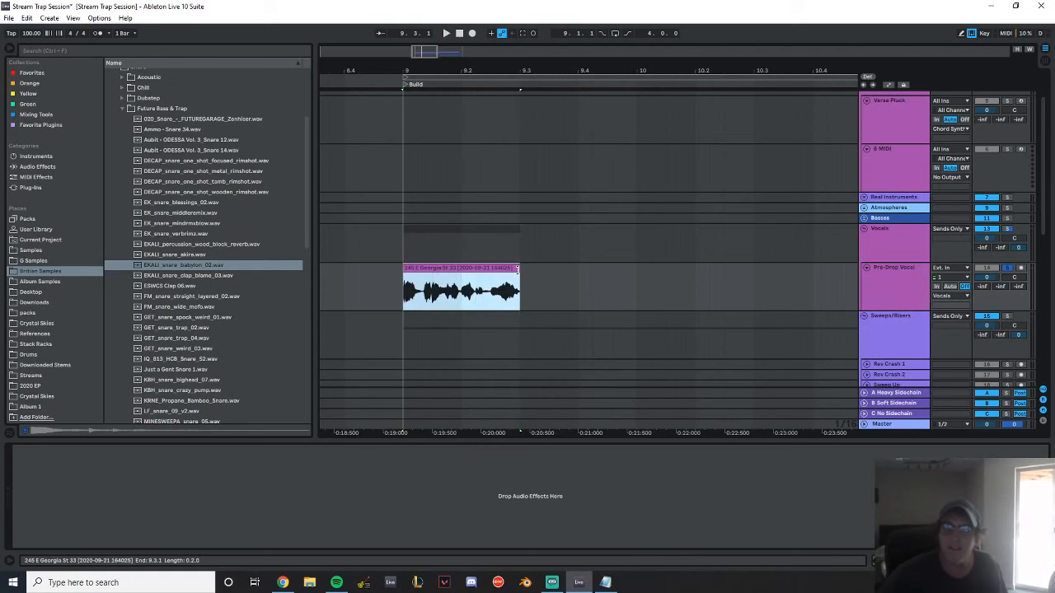
pyautogui.click(478, 271)
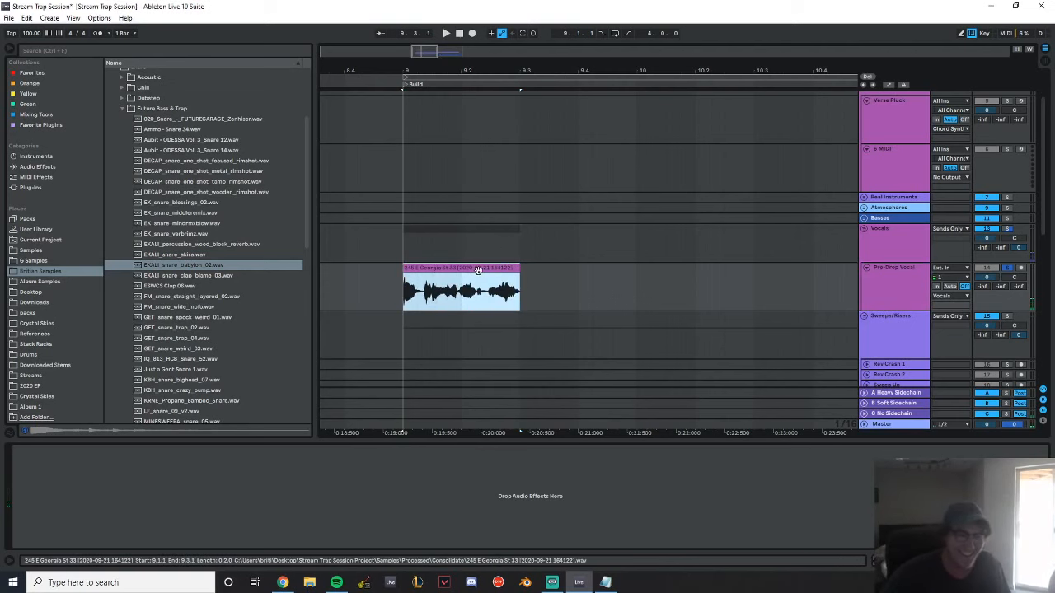
# Collapse the Drums sample folder and add an EQ Eight from the audio effects to the Pre-Drop Vocal track
pyautogui.scroll(4, 161, 221)
pyautogui.click(109, 95)
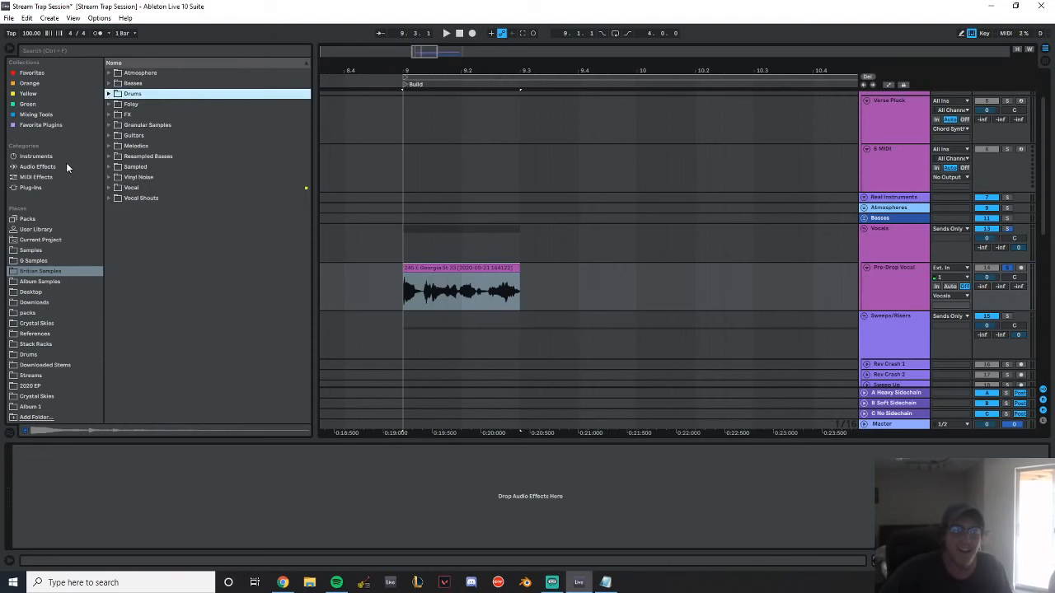
pyautogui.click(68, 168)
pyautogui.scroll(-3, 206, 197)
pyautogui.moveTo(135, 167); pyautogui.dragTo(388, 299)
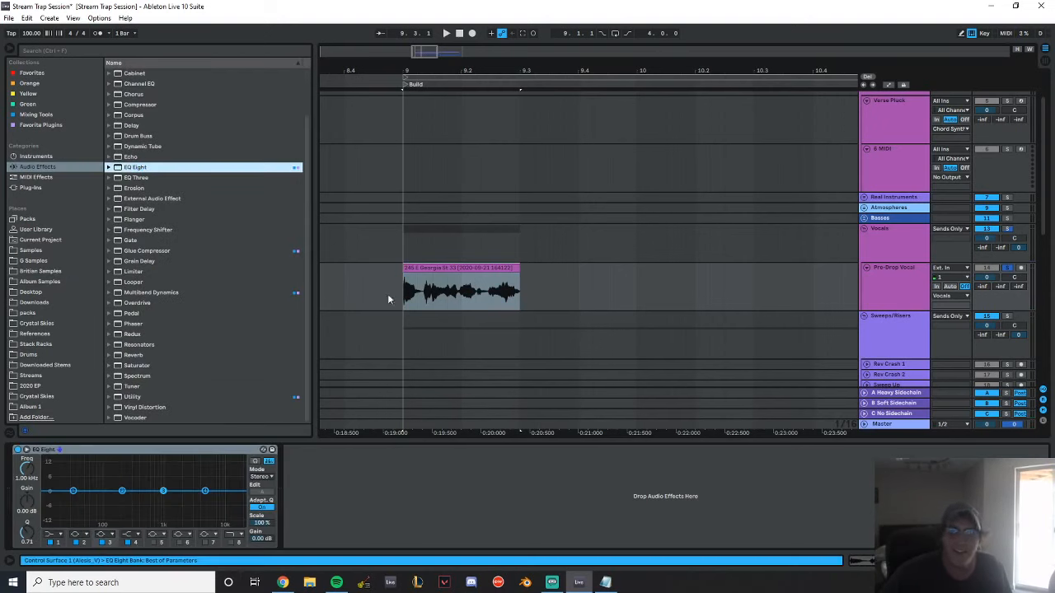
# Shape the vocal's EQ Eight with a low cut near 100 Hz, low-mid and upper-mid dips, and -4.09 dB at 8.61 kHz, then save
pyautogui.click(55, 534)
pyautogui.click(60, 468)
pyautogui.press('space')
pyautogui.moveTo(89, 500); pyautogui.dragTo(178, 501)
pyautogui.press('space')
pyautogui.press('space')
pyautogui.press('space')
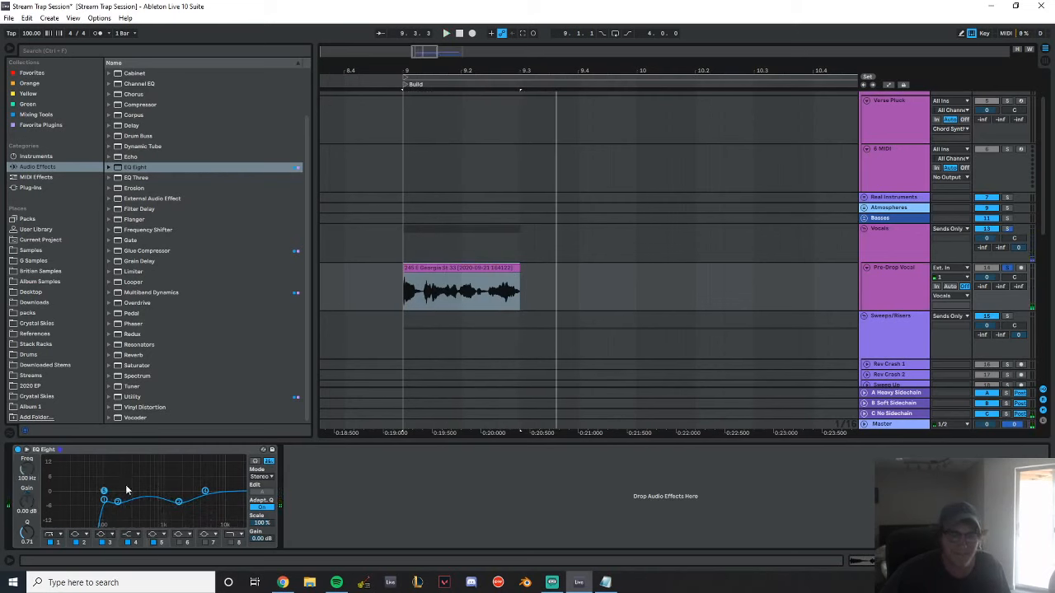
pyautogui.press('space')
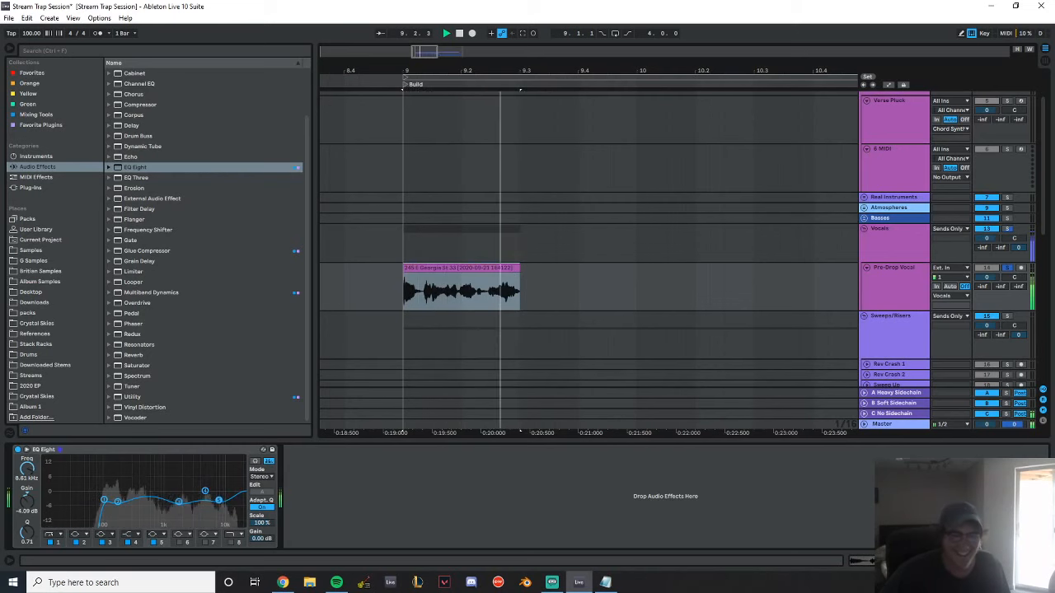
pyautogui.hotkey('ctrl', 's')
# Add a Frequency Shifter after the vocal's EQ Eight, set its frequency to -120 Hz and audition the result
pyautogui.scroll(2, 171, 284)
pyautogui.scroll(-2, 188, 293)
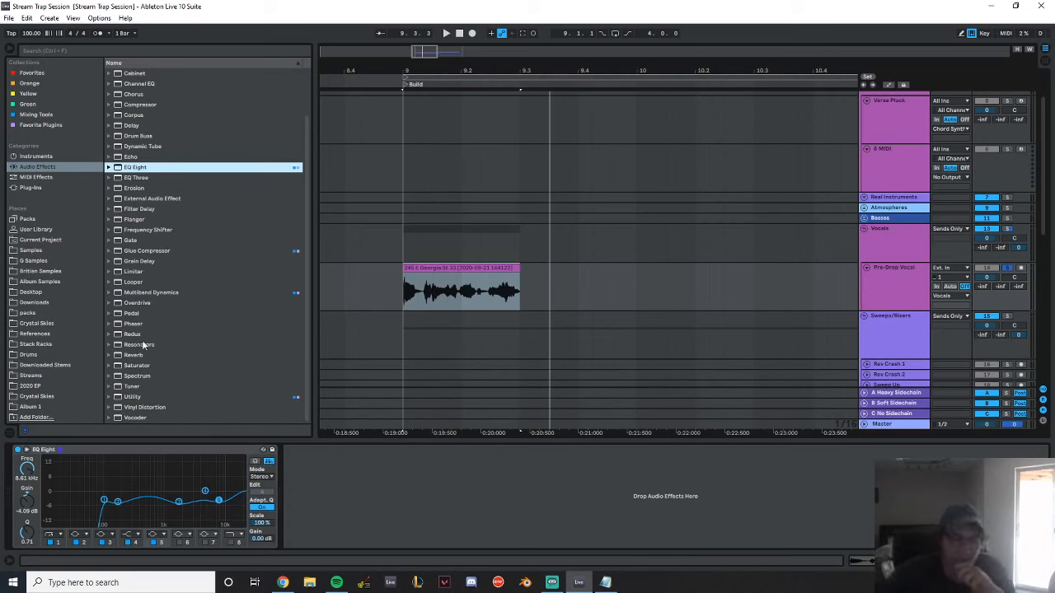
pyautogui.scroll(2, 201, 146)
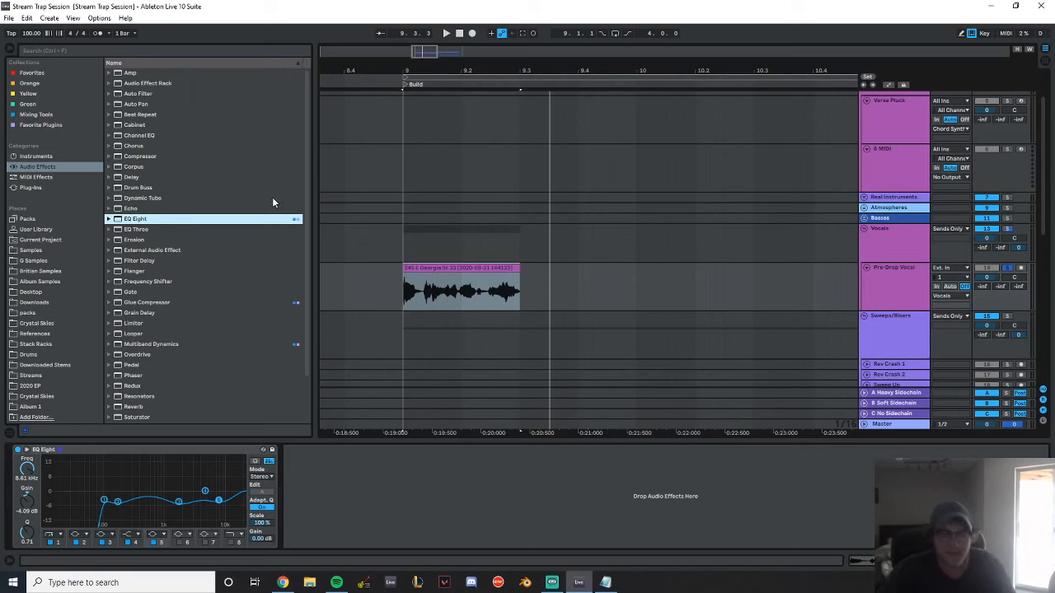
pyautogui.scroll(-2, 247, 213)
pyautogui.moveTo(165, 231); pyautogui.dragTo(296, 534)
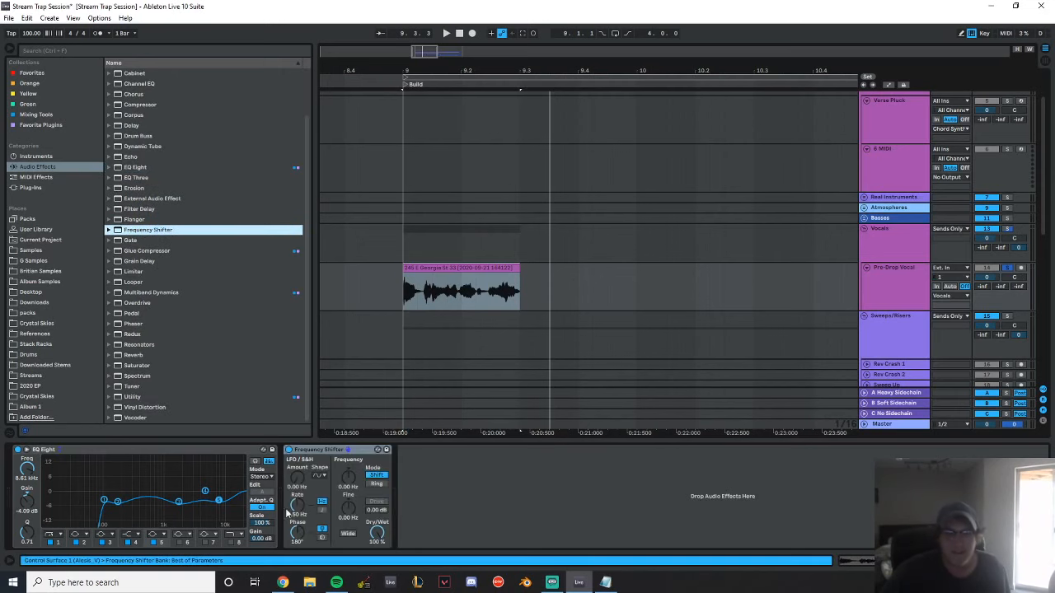
pyautogui.moveTo(360, 479); pyautogui.dragTo(356, 482)
pyautogui.press('space')
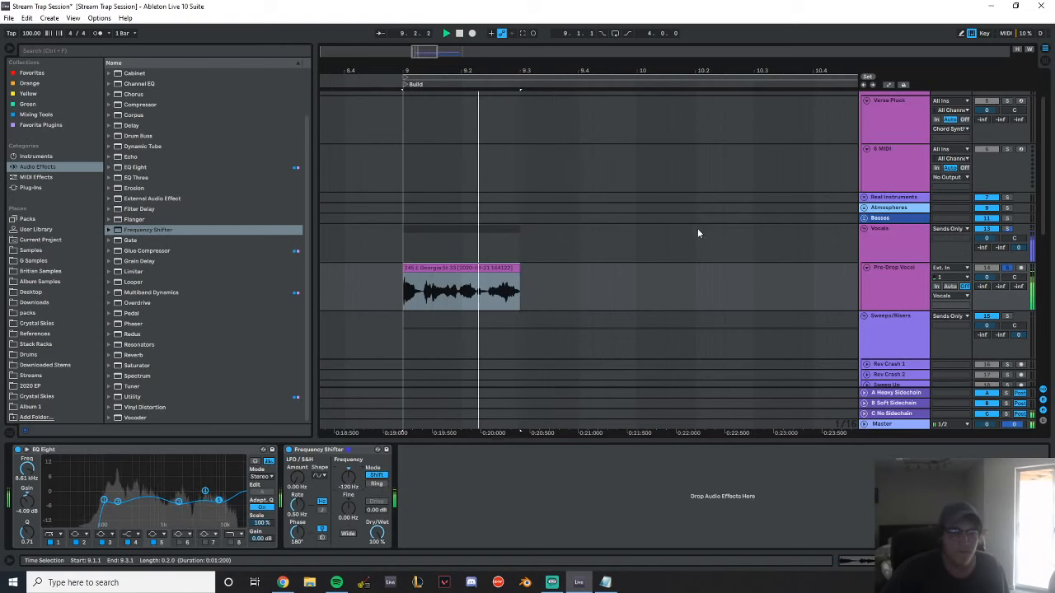
pyautogui.press('space')
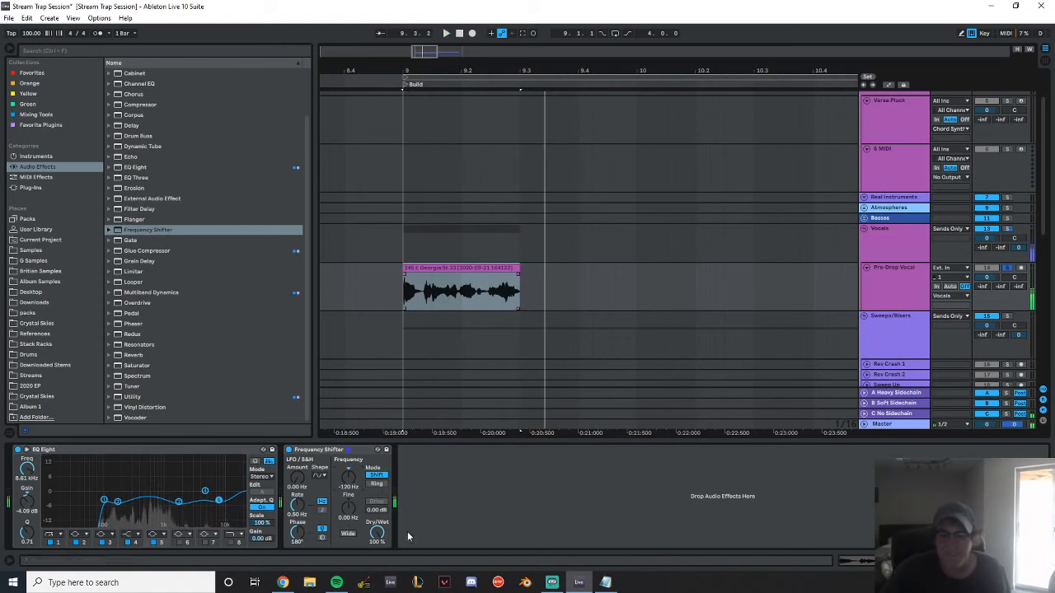
# Raise the low cut in the vocal's EQ Eight to 116 Hz and audition the result
pyautogui.click(105, 501)
pyautogui.press('space')
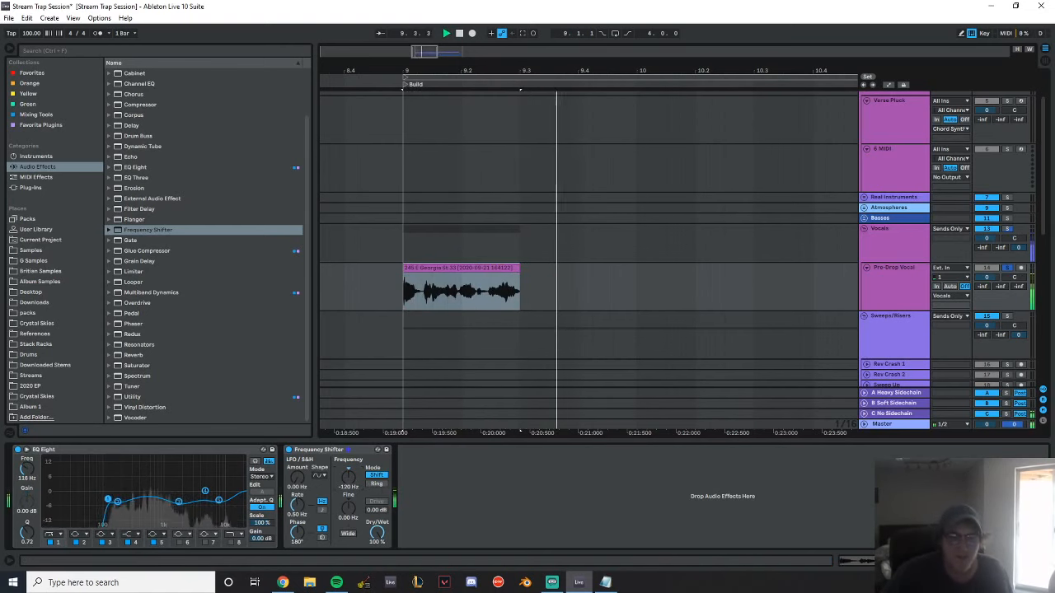
pyautogui.press('space')
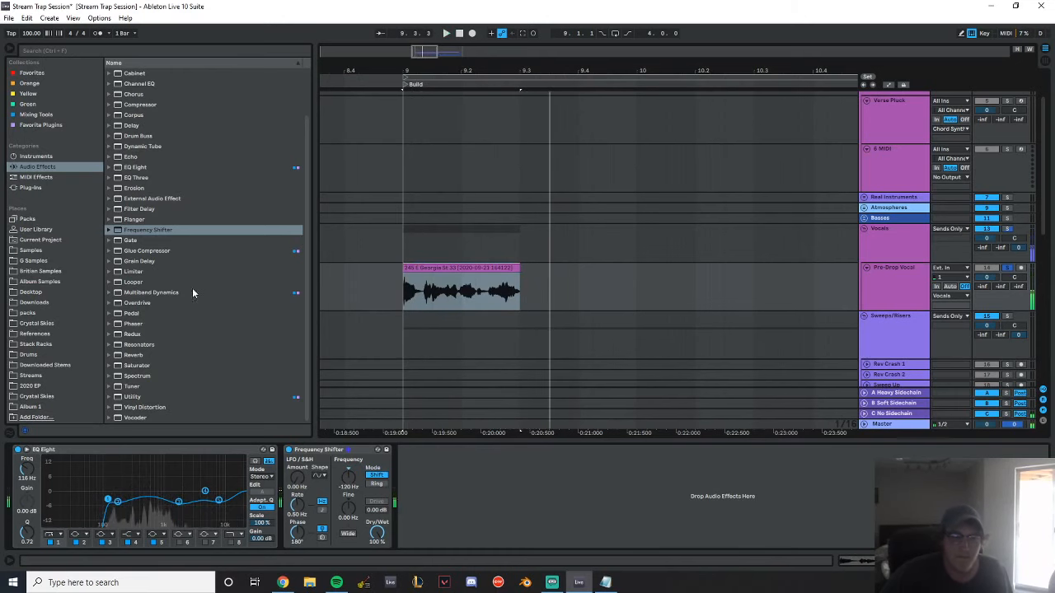
# Try the OTT preset of Multiband Dynamics at 30% amount after the Frequency Shifter, then remove the device
pyautogui.click(169, 294)
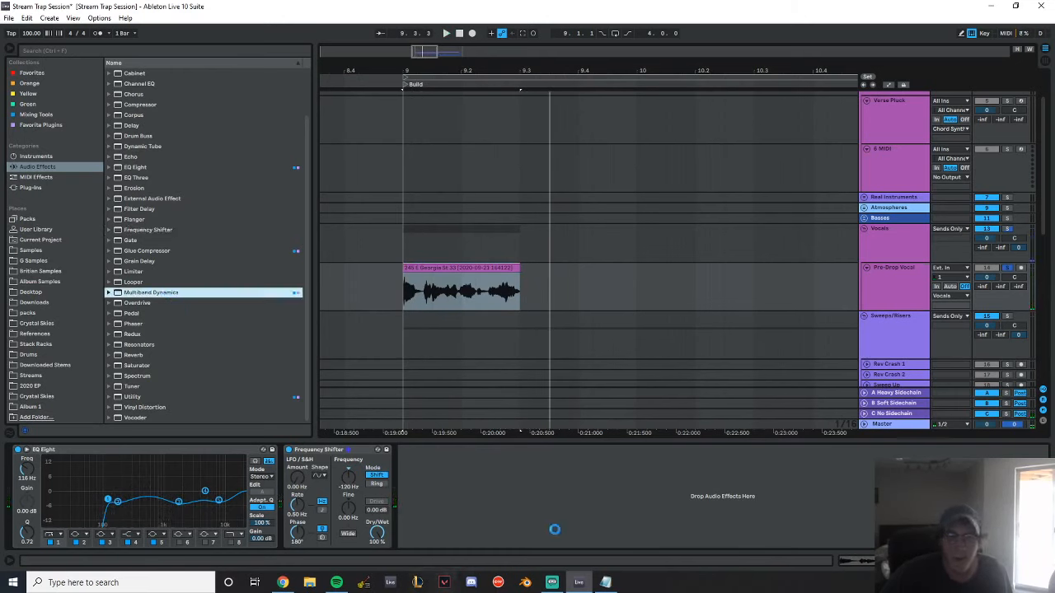
pyautogui.press('space')
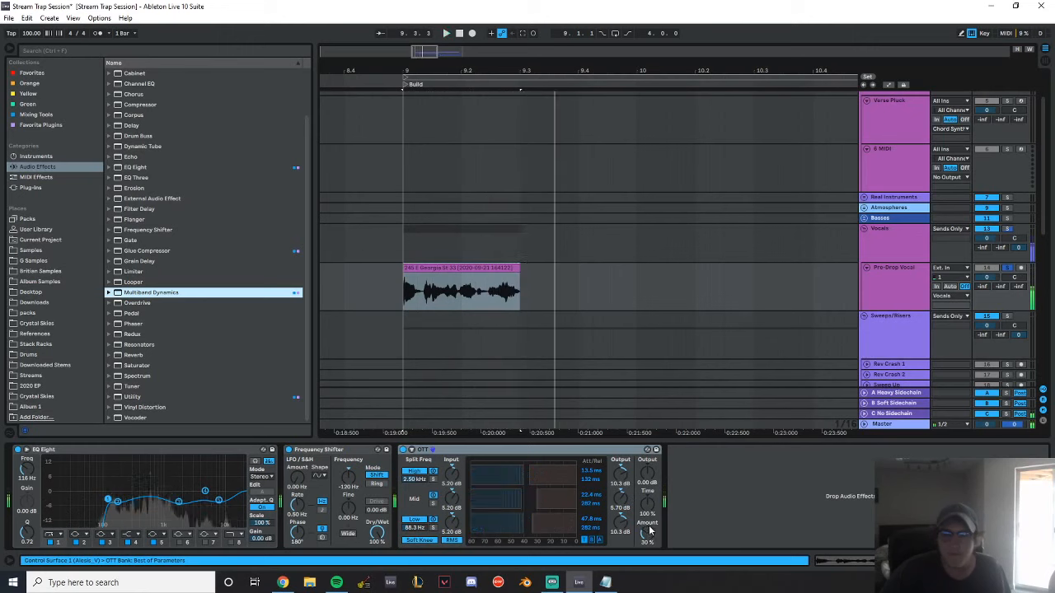
pyautogui.click(650, 535)
pyautogui.press('Delete')
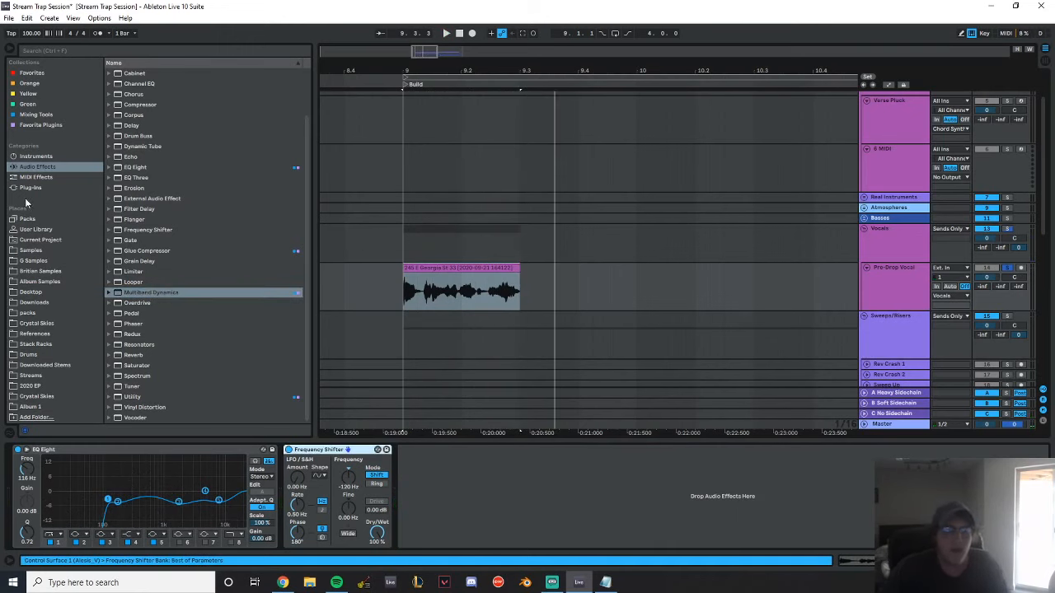
# Add OTT_x64 from the favorite plugins after the Frequency Shifter and audition the vocal
pyautogui.click(33, 188)
pyautogui.click(50, 125)
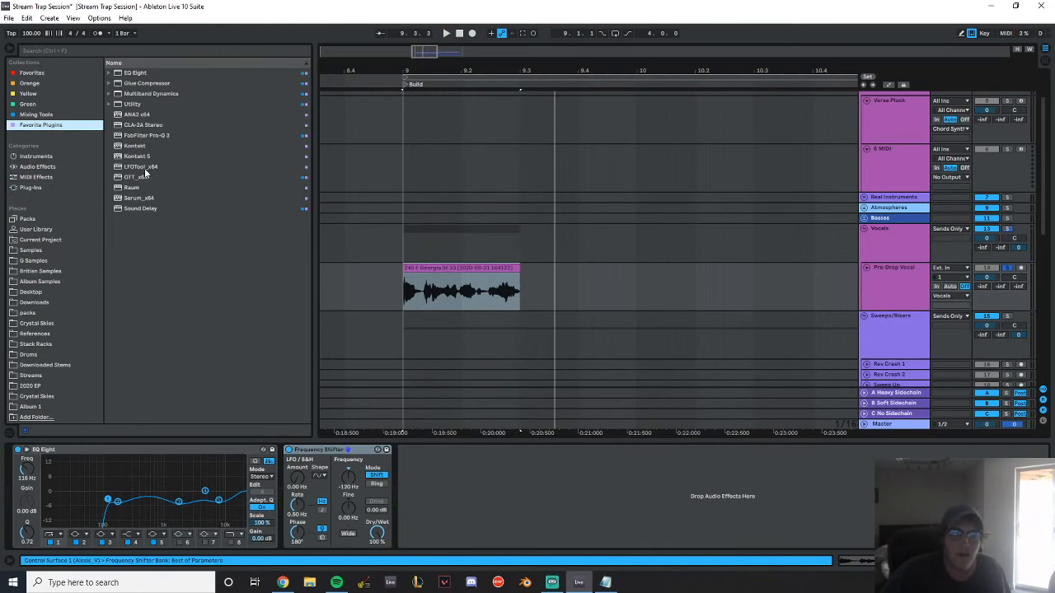
pyautogui.doubleClick(136, 177)
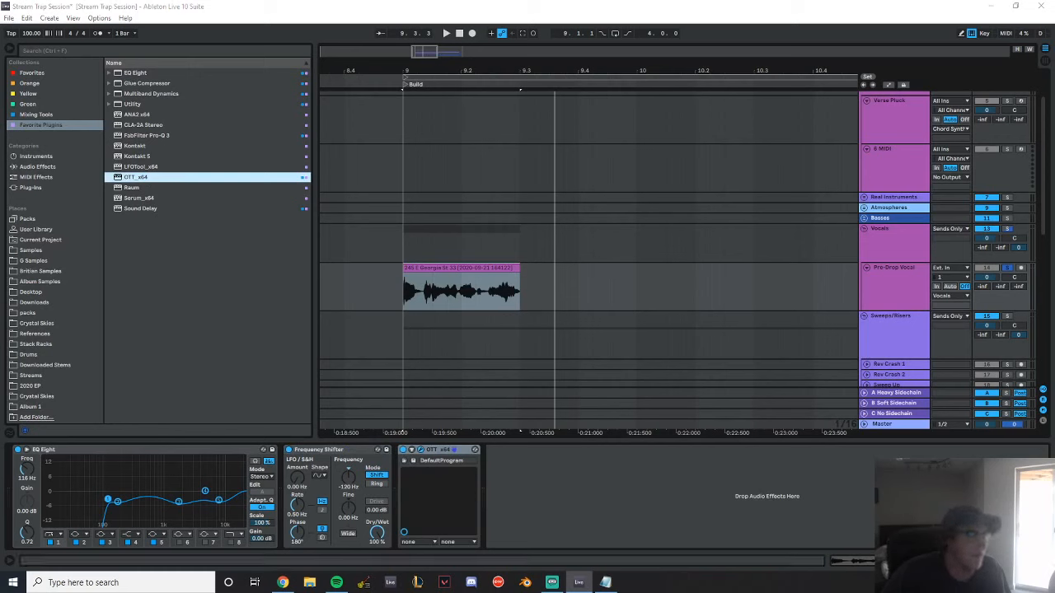
pyautogui.press('space')
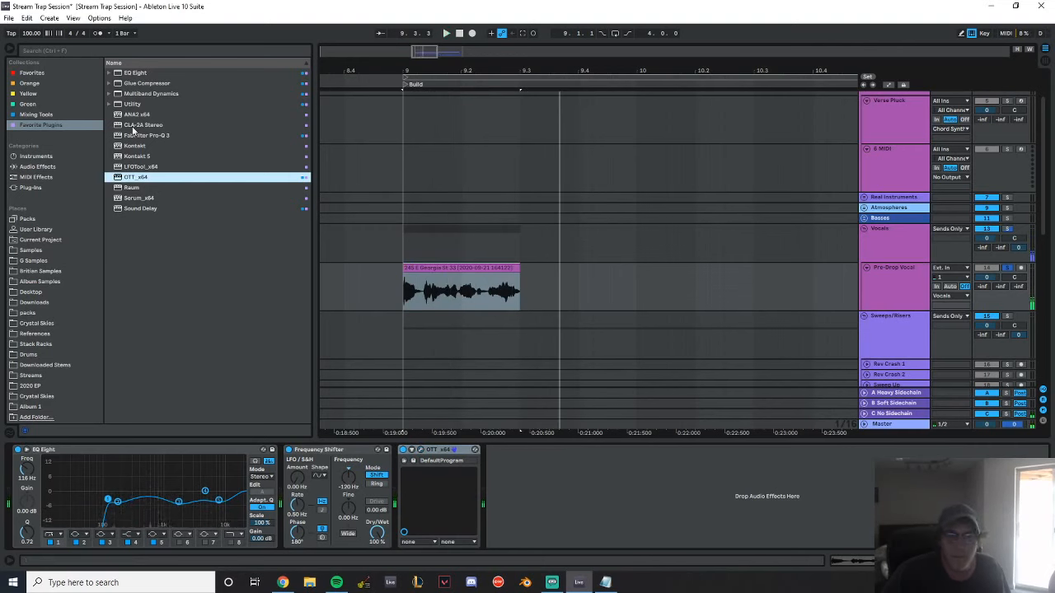
# Add a Utility after OTT on the vocal, set its gain to 3.00 dB and audition it
pyautogui.doubleClick(132, 104)
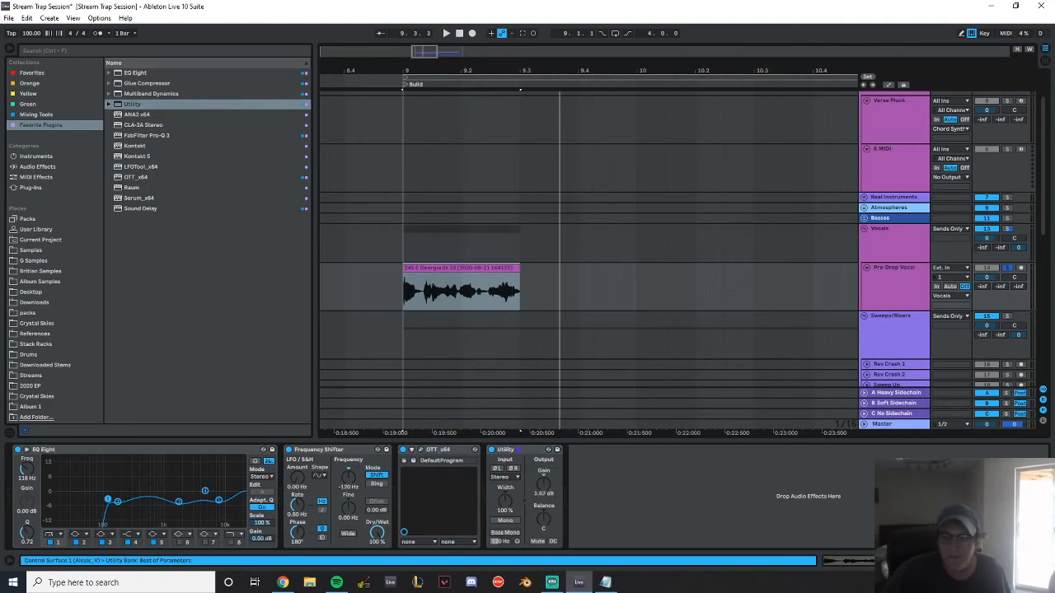
pyautogui.press('space')
pyautogui.moveTo(544, 484); pyautogui.dragTo(544, 478)
pyautogui.press('space')
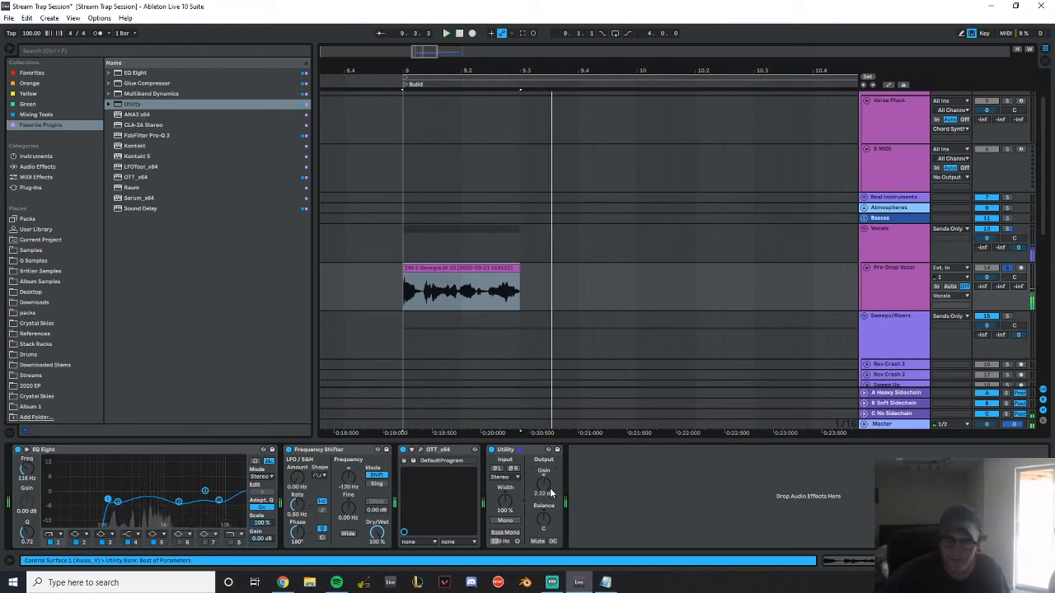
pyautogui.press('space')
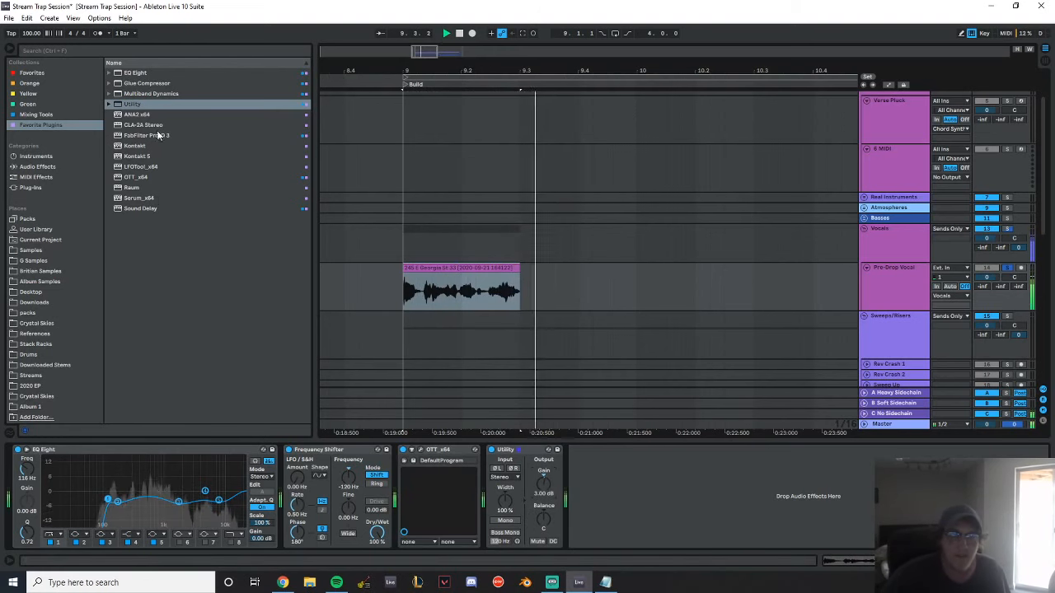
# Add the Waves NS1 Stereo plug-in after the Utility on the Pre-Drop Vocal track
pyautogui.click(45, 188)
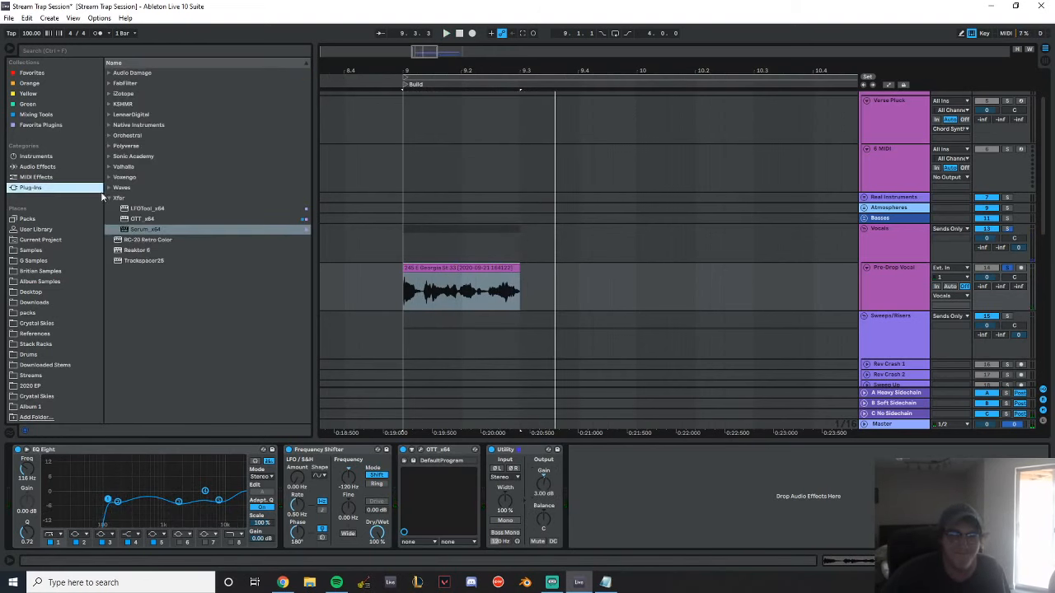
pyautogui.click(110, 188)
pyautogui.click(115, 208)
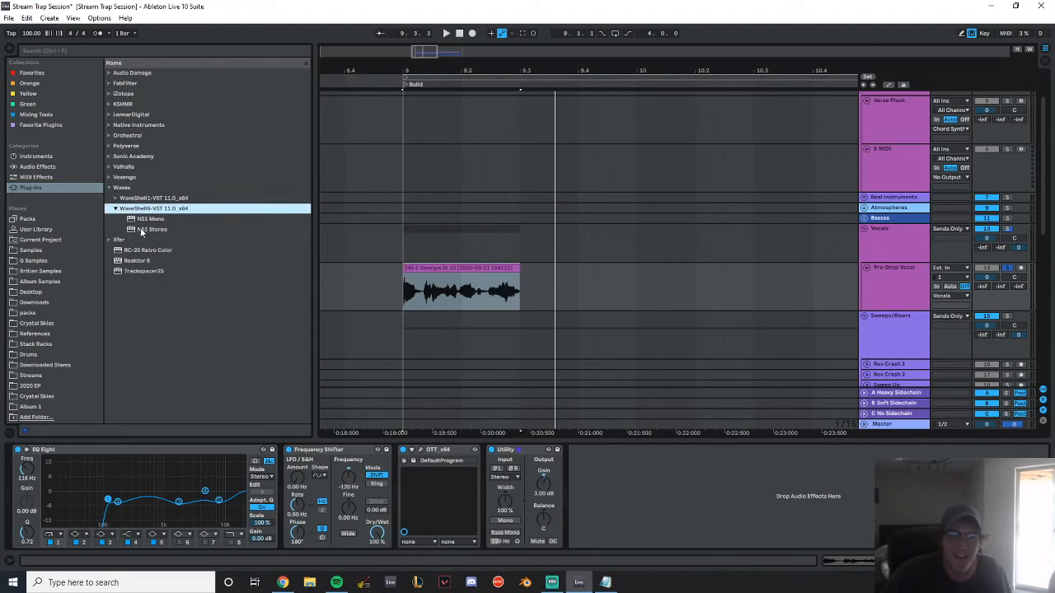
pyautogui.doubleClick(145, 231)
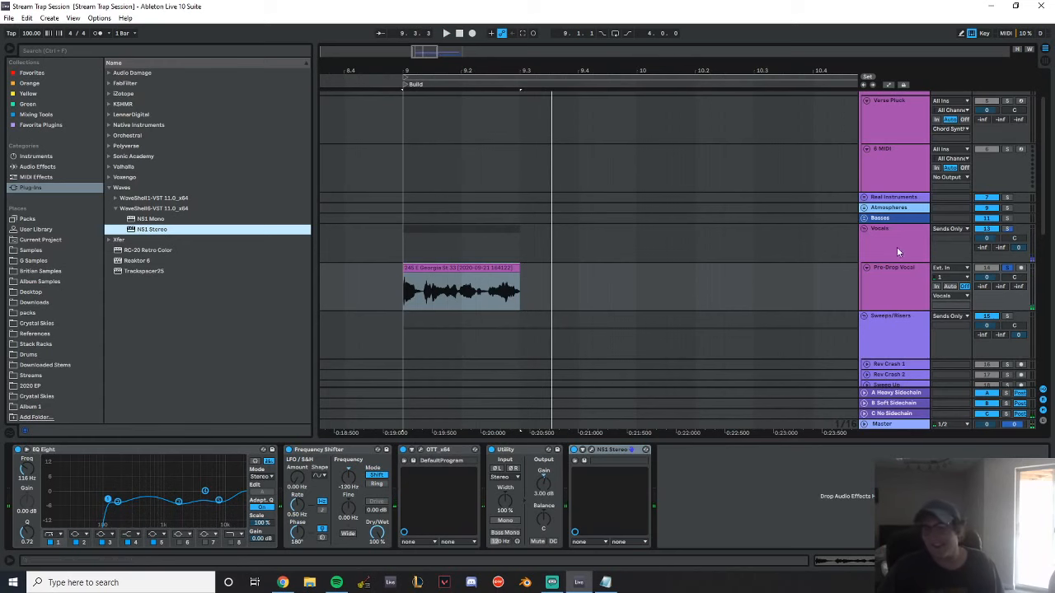
# Add the Raum reverb from the favorite plugins to the end of the vocal's effect chain
pyautogui.click(37, 167)
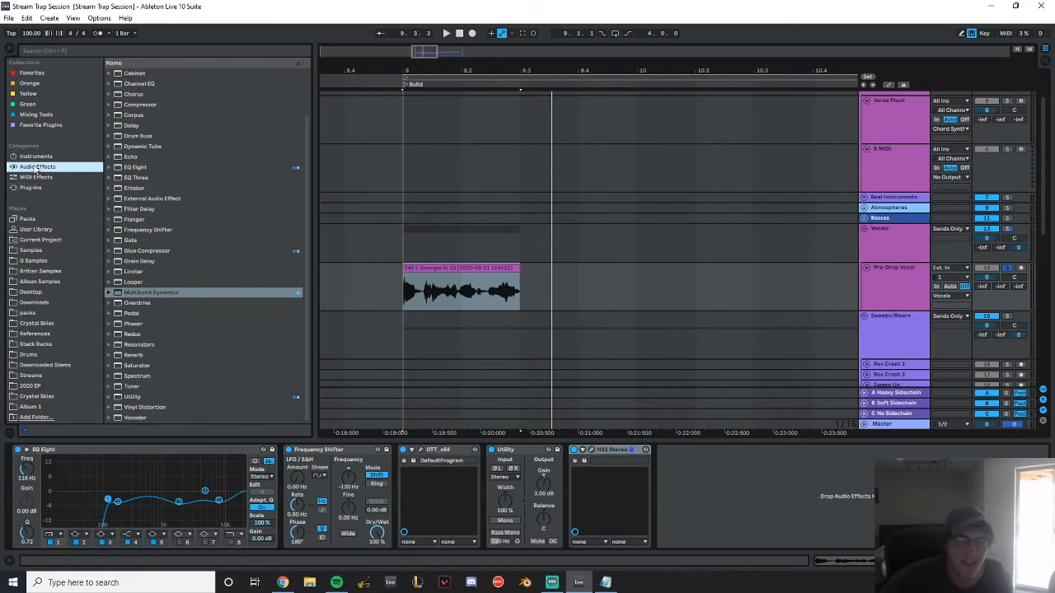
pyautogui.scroll(-2, 165, 278)
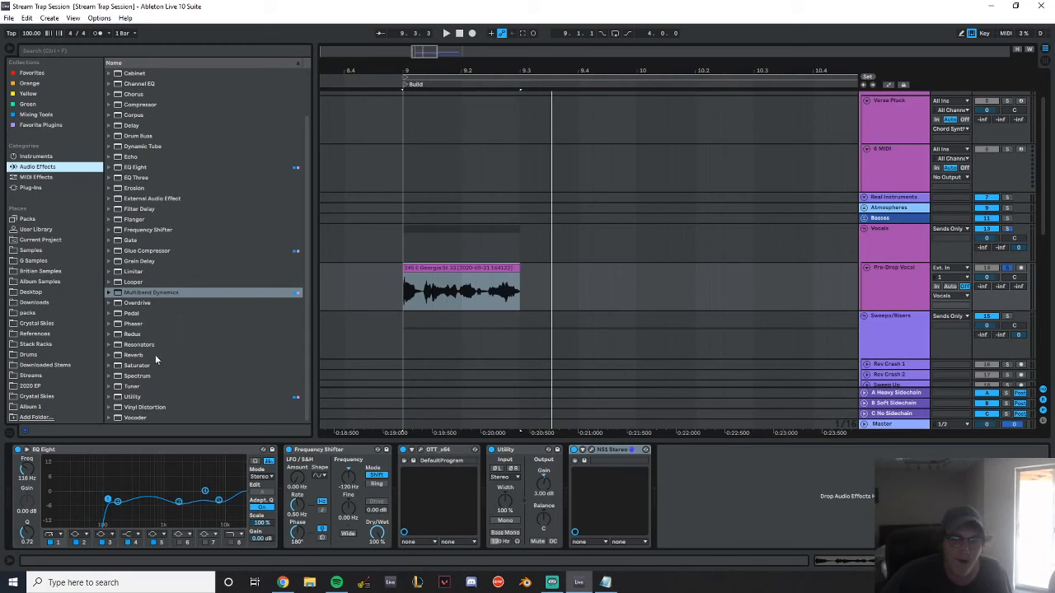
pyautogui.click(48, 114)
pyautogui.click(45, 125)
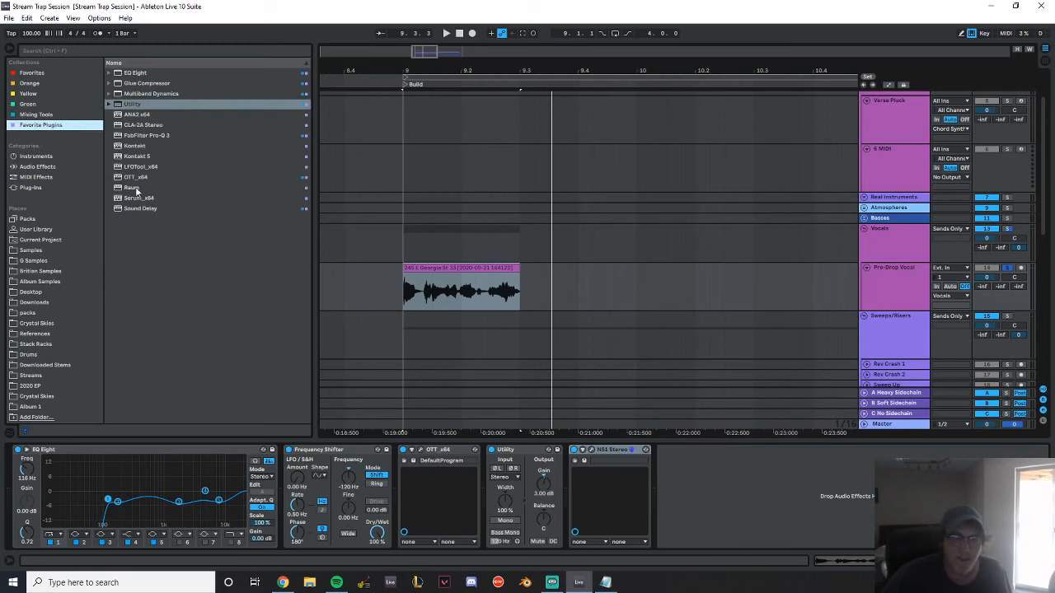
pyautogui.click(138, 187)
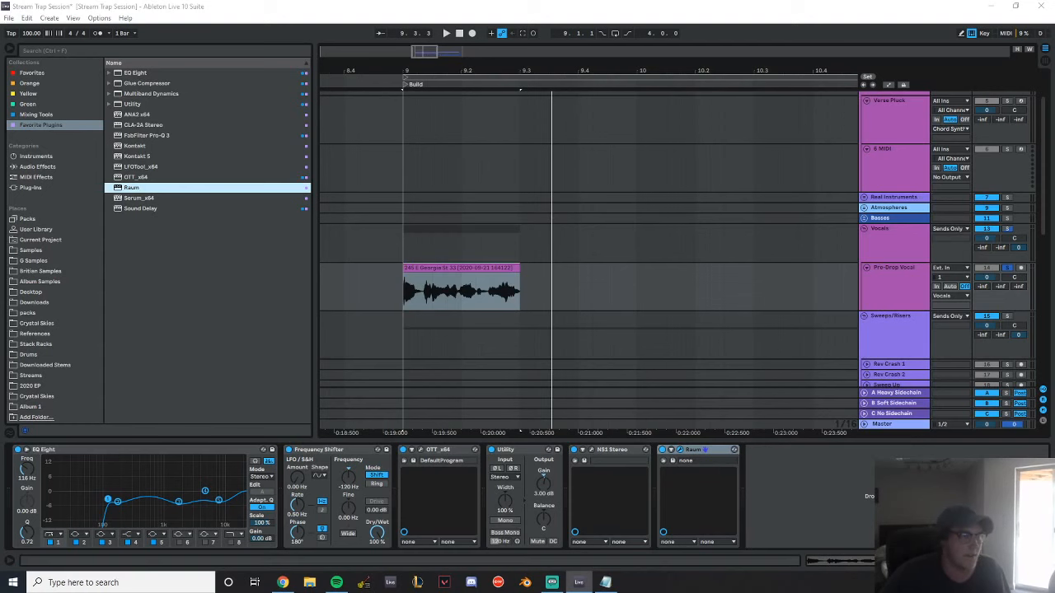
pyautogui.moveTo(866, 307); pyautogui.dragTo(629, 238)
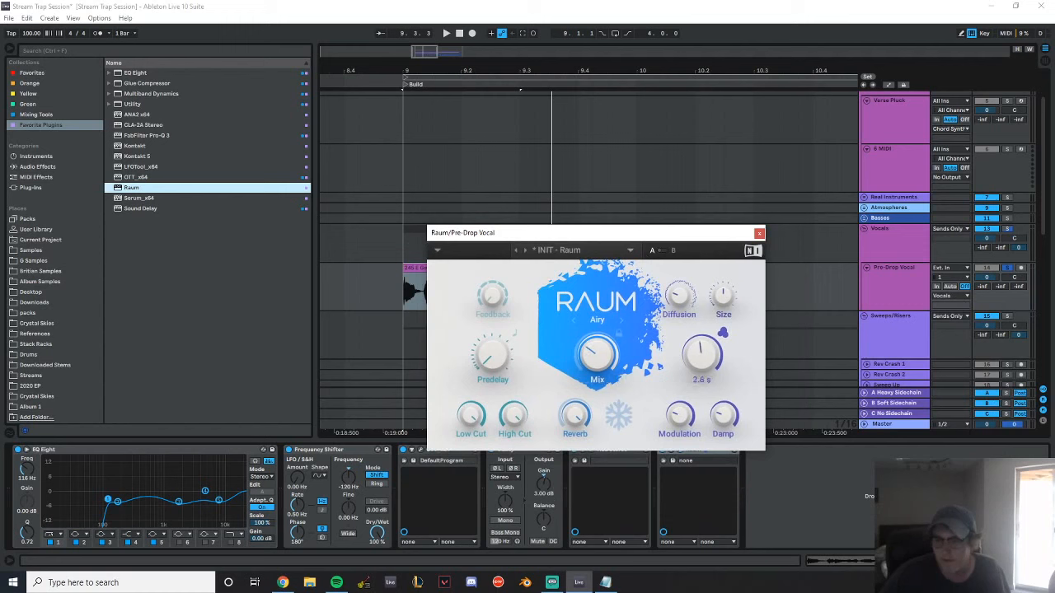
# Set Raum's reverb decay to 1.5 s, lower its mix, close its window and audition the vocal
pyautogui.press('space')
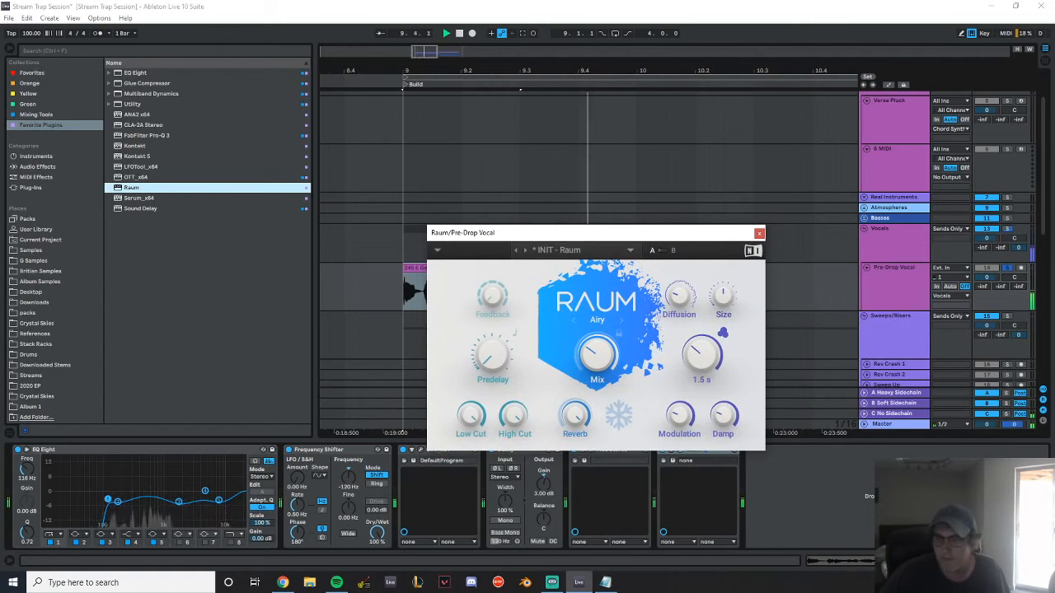
pyautogui.press('space')
pyautogui.moveTo(598, 355); pyautogui.dragTo(597, 369)
pyautogui.click(758, 233)
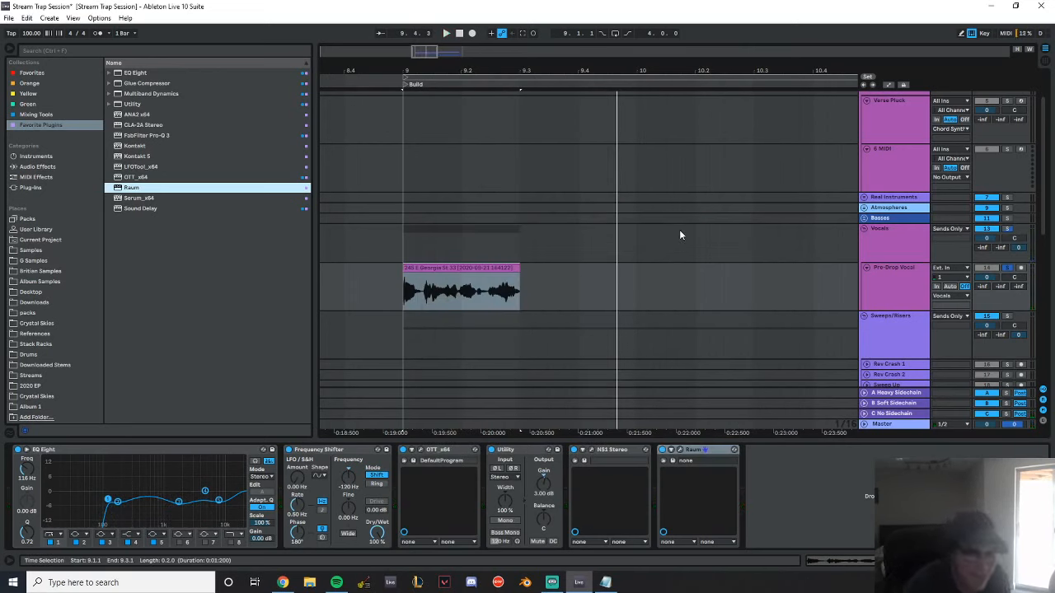
pyautogui.press('space')
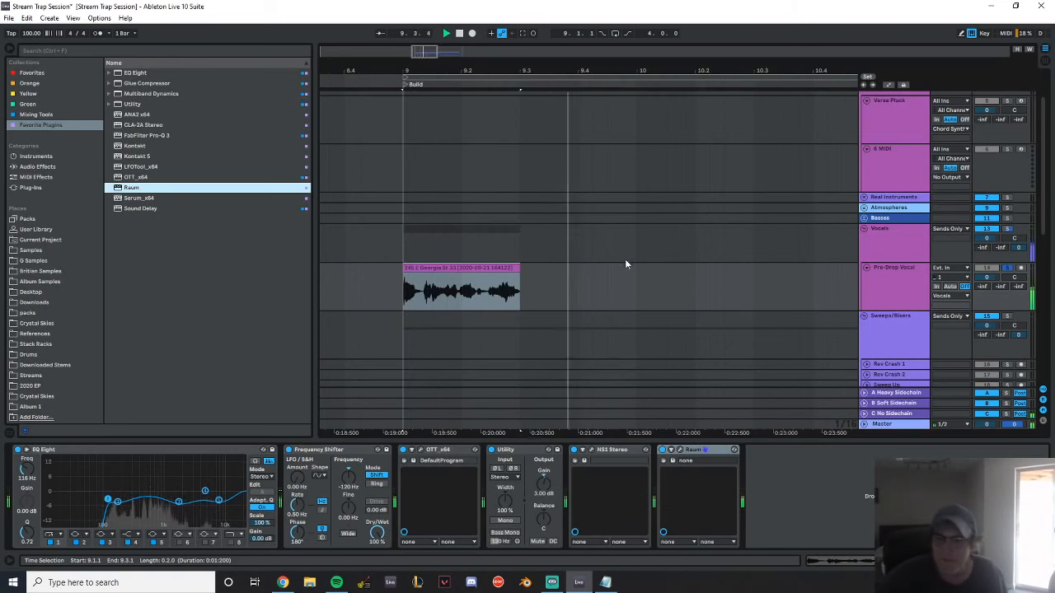
# Copy the Pre-Drop Vocal clip from bar 9 to 12.3.1 so that it ends at Drop 1
pyautogui.scroll(-3, 577, 214)
pyautogui.moveTo(465, 72); pyautogui.dragTo(414, 71)
pyautogui.moveTo(378, 191); pyautogui.dragTo(604, 211)
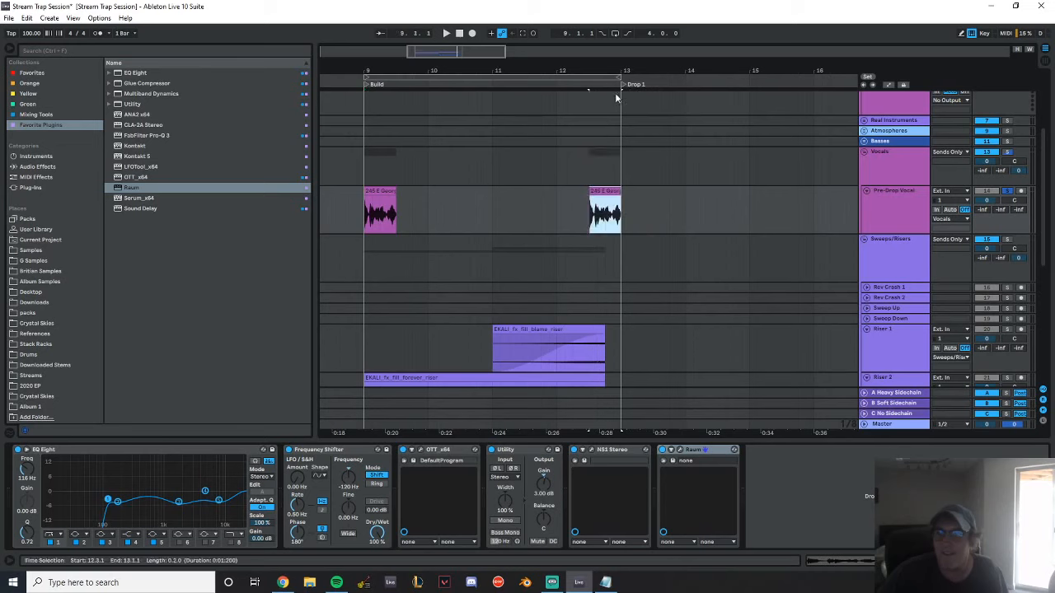
# Shorten the copied vocal clip to its first beat, spanning 12.4.1 to 13.1.1, and audition it
pyautogui.moveTo(612, 71); pyautogui.dragTo(621, 186)
pyautogui.moveTo(450, 191); pyautogui.dragTo(495, 204)
pyautogui.moveTo(472, 72); pyautogui.dragTo(649, 124)
pyautogui.moveTo(789, 191); pyautogui.dragTo(535, 191)
pyautogui.press('-')
pyautogui.moveTo(617, 71); pyautogui.dragTo(545, 81)
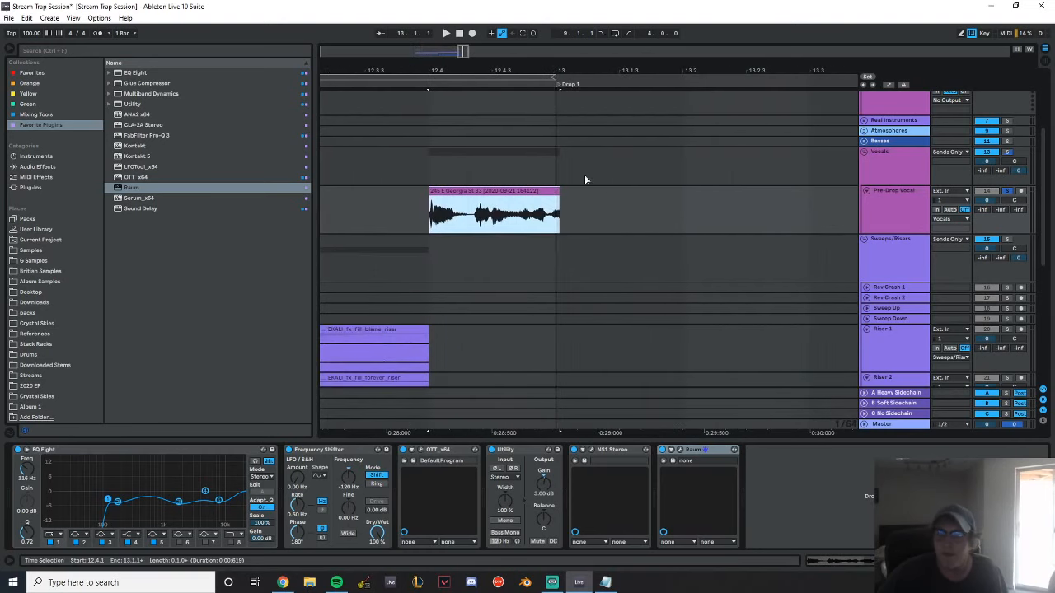
pyautogui.doubleClick(537, 190)
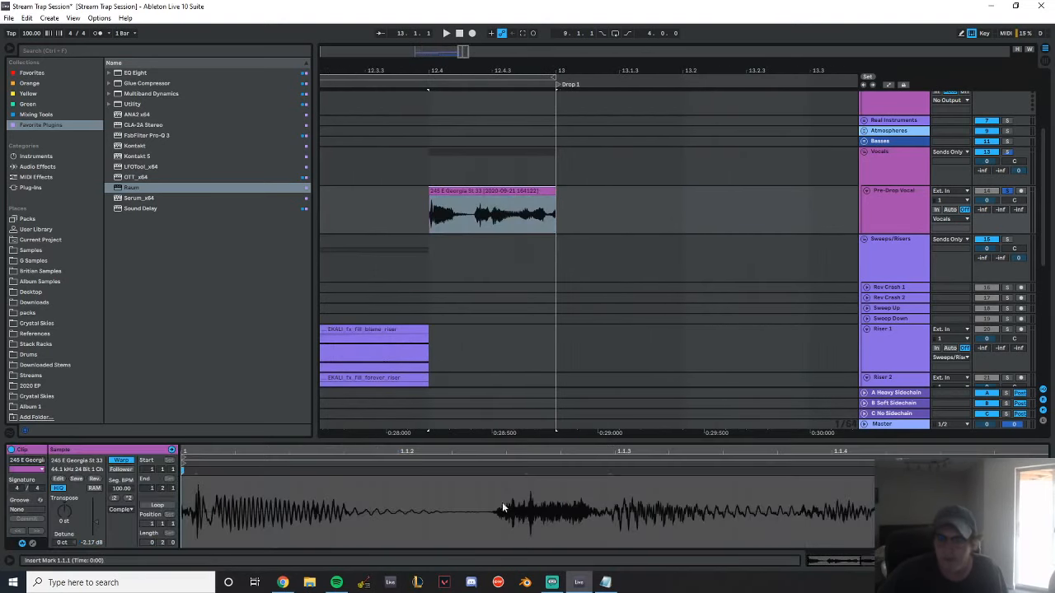
pyautogui.press('space')
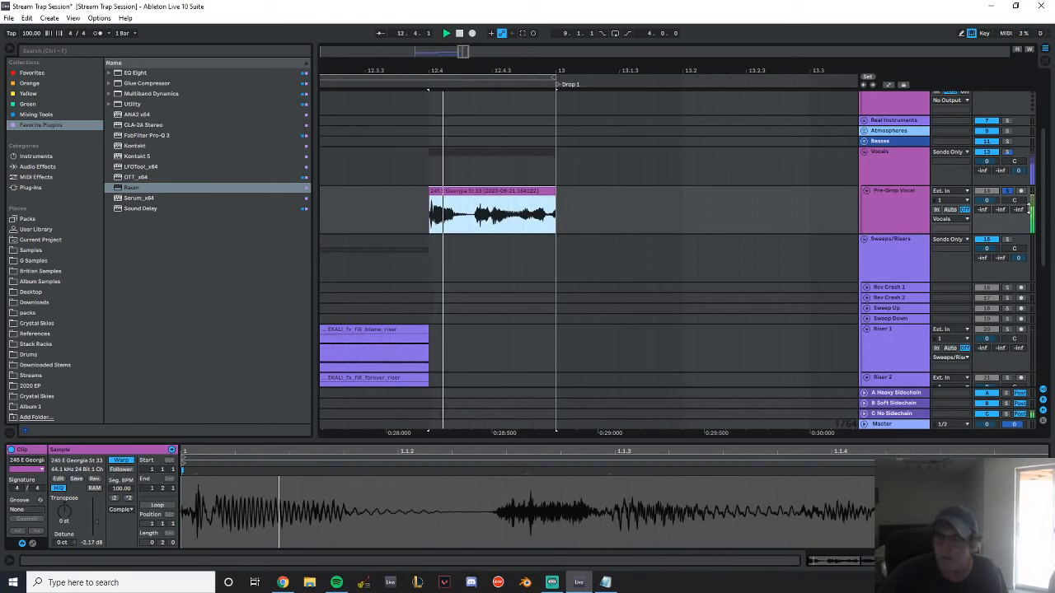
pyautogui.press('space')
# Unsolo the Pre-Drop Vocal track and duplicate its two-beat clip at bar 9 back to back up to 12.3.1
pyautogui.moveTo(497, 69); pyautogui.dragTo(670, 31)
pyautogui.click(460, 192)
pyautogui.press('space')
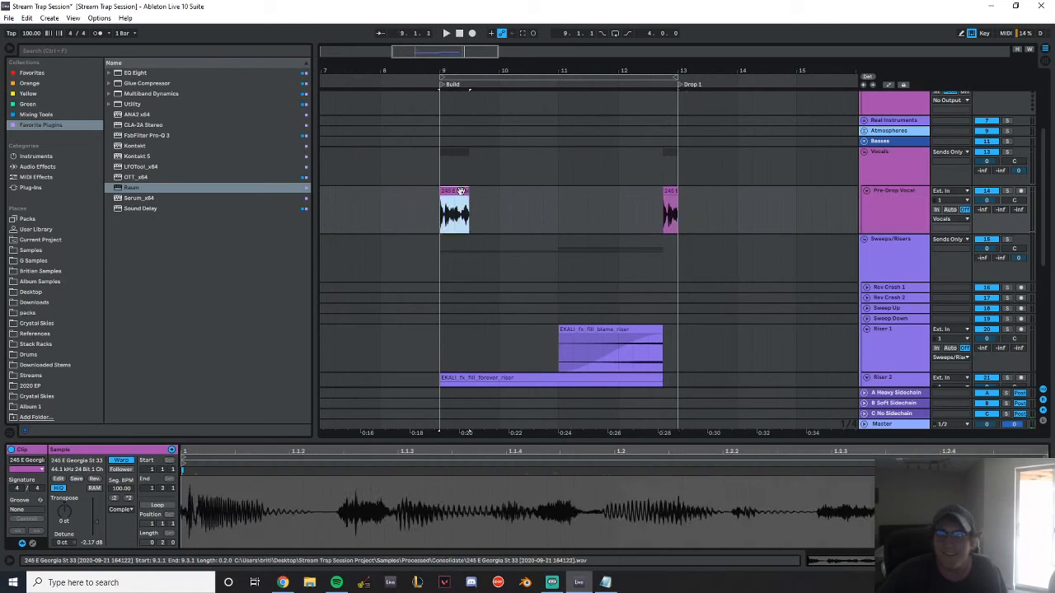
pyautogui.hotkey('ctrl', 'd')
pyautogui.hotkey('ctrl', 'd')
pyautogui.hotkey('ctrl', 'd')
pyautogui.hotkey('ctrl', 'd')
pyautogui.hotkey('ctrl', 'd')
pyautogui.hotkey('ctrl', 'd')
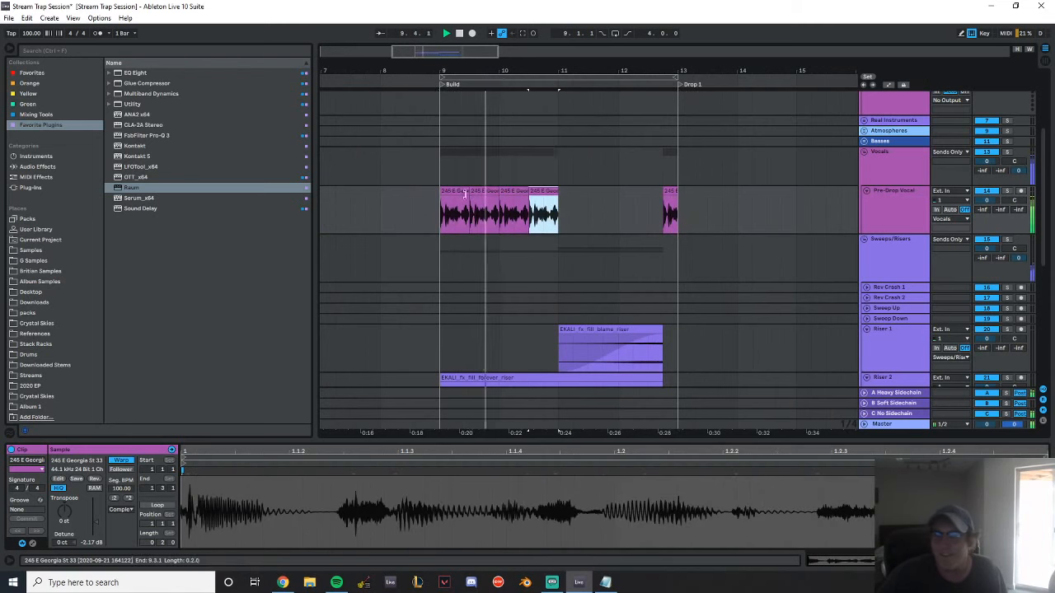
pyautogui.scroll(4, 653, 217)
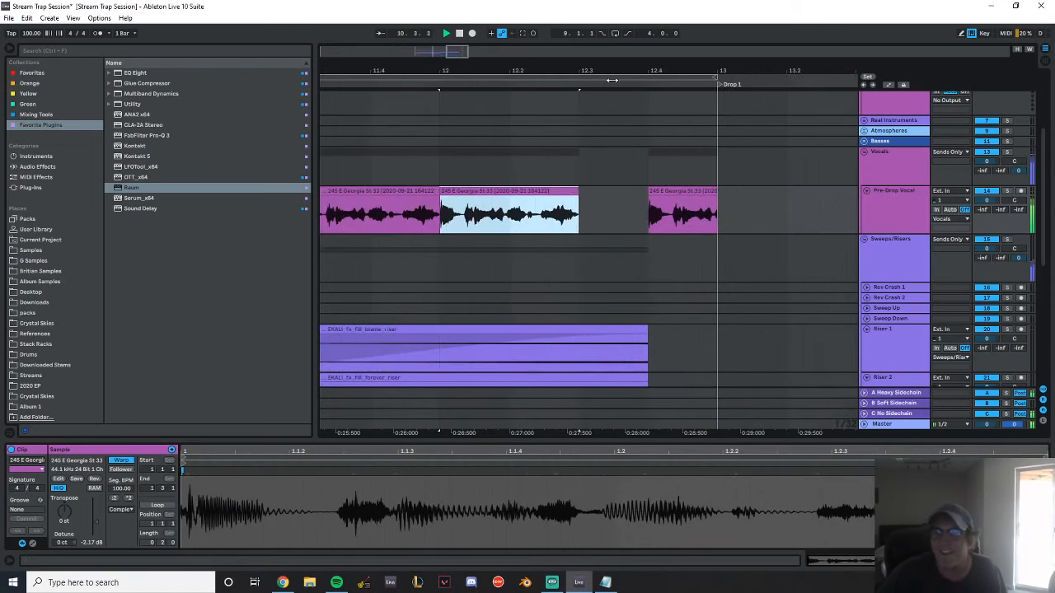
pyautogui.press('space')
# Split off the vocal's first beat at 11.1.1–11.2.1, duplicate it back to back through 12.2.1 and audition the build
pyautogui.moveTo(462, 71); pyautogui.dragTo(783, 66)
pyautogui.moveTo(516, 213); pyautogui.dragTo(580, 216)
pyautogui.hotkey('ctrl', 'e')
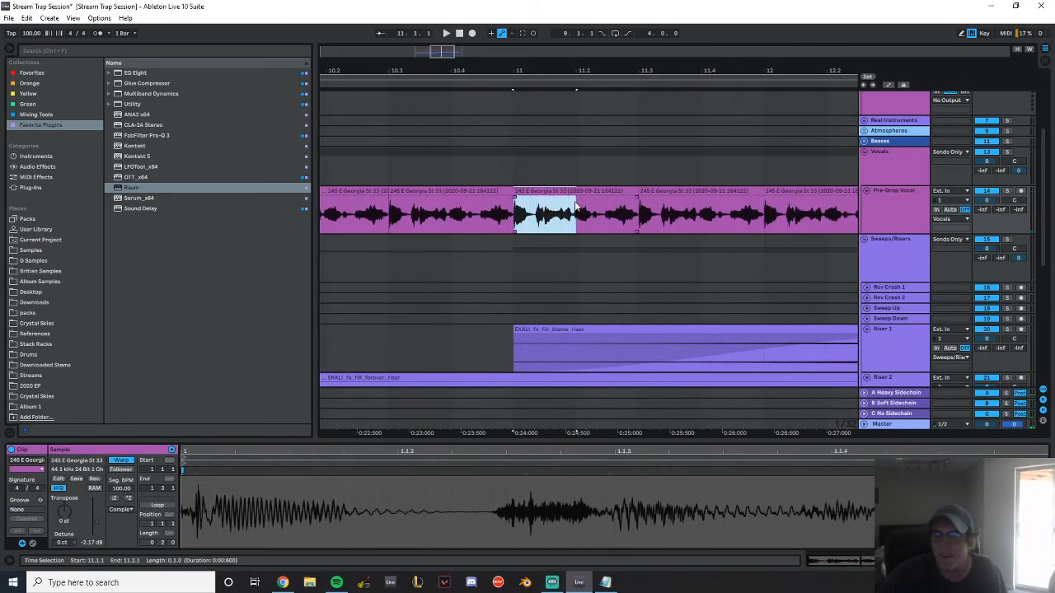
pyautogui.hotkey('ctrl', 'd')
pyautogui.hotkey('ctrl', 'd')
pyautogui.hotkey('ctrl', 'd')
pyautogui.hotkey('ctrl', 'd')
pyautogui.moveTo(826, 72); pyautogui.dragTo(645, 49)
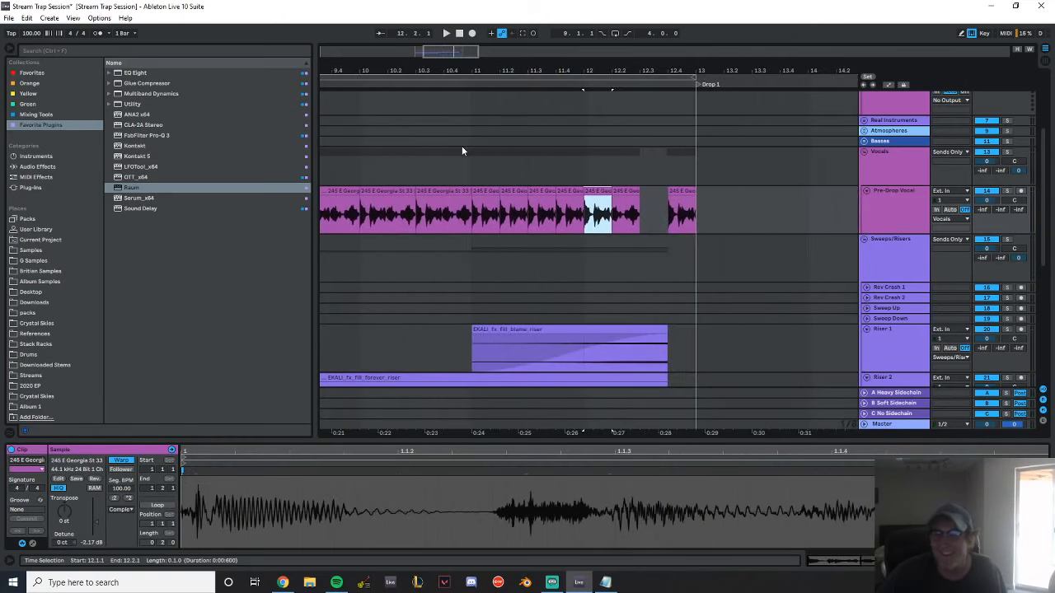
pyautogui.click(462, 145)
pyautogui.press('space')
# Split off the vocal's half beat at 12.1.1–12.1.3 and duplicate it back to back from 12.1.3
pyautogui.moveTo(583, 71); pyautogui.dragTo(454, 148)
pyautogui.moveTo(454, 222); pyautogui.dragTo(526, 215)
pyautogui.press('space')
pyautogui.hotkey('ctrl', 'e')
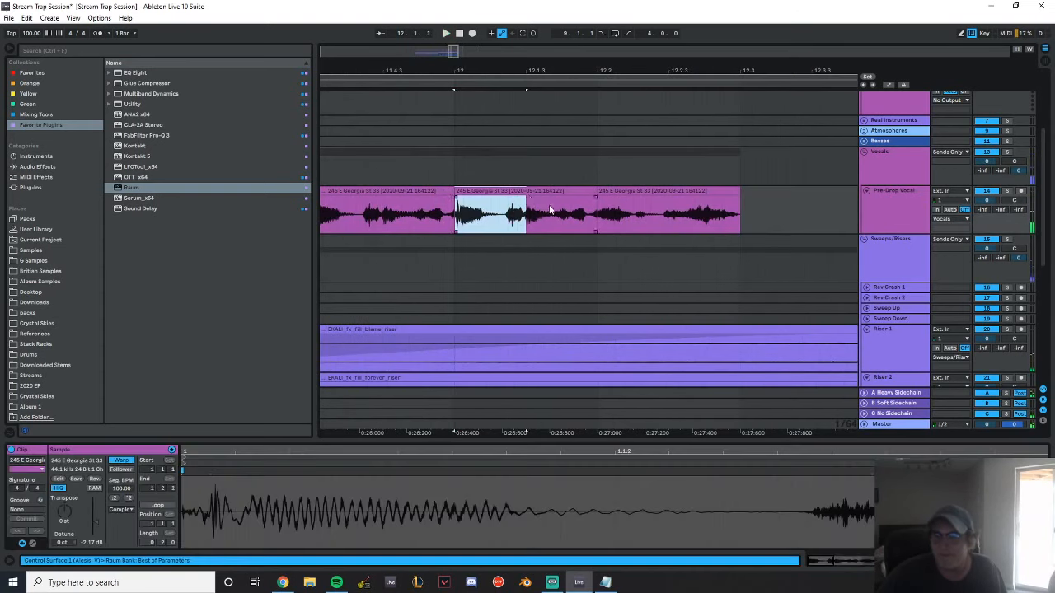
pyautogui.hotkey('ctrl', 'd')
pyautogui.hotkey('ctrl', 'd')
pyautogui.hotkey('ctrl', 'd')
pyautogui.moveTo(619, 72)
pyautogui.mouseDown()
pyautogui.moveTo(619, 46)
pyautogui.moveTo(628, 85)
pyautogui.moveTo(498, 93)
pyautogui.moveTo(722, 66)
pyautogui.mouseUp()
# Audition the build and continue the half-beat vocal repeats up to the clip at 12.4.1
pyautogui.click(566, 152)
pyautogui.press('space')
pyautogui.click(506, 213)
pyautogui.press('space')
pyautogui.hotkey('ctrl', 'd')
pyautogui.hotkey('ctrl', 'd')
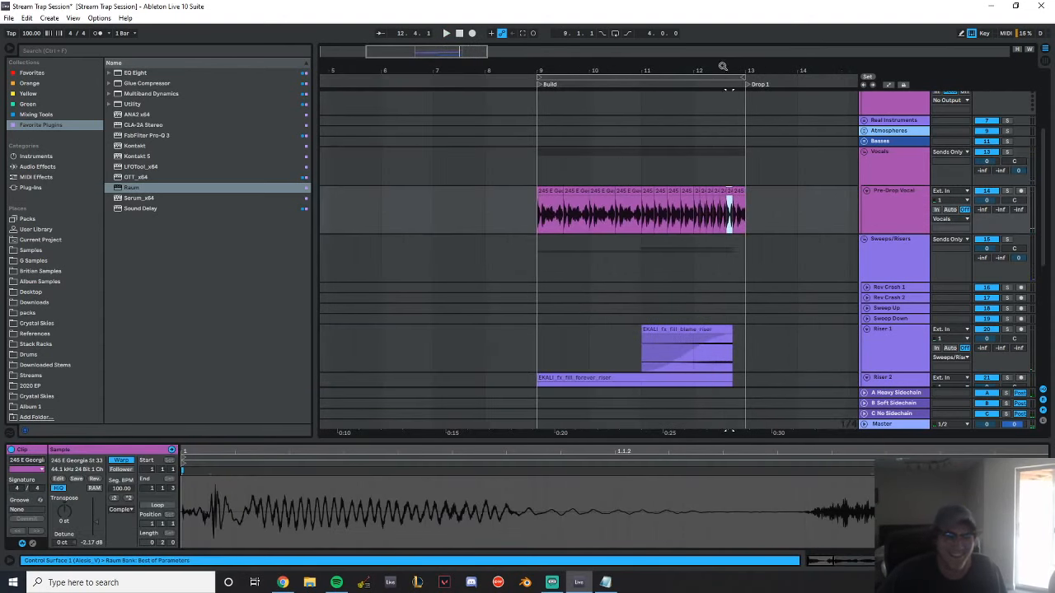
# Lower the Pre-Drop Vocal track's volume to about -3 dB while playing the build into Drop 1
pyautogui.moveTo(659, 65); pyautogui.dragTo(615, 78)
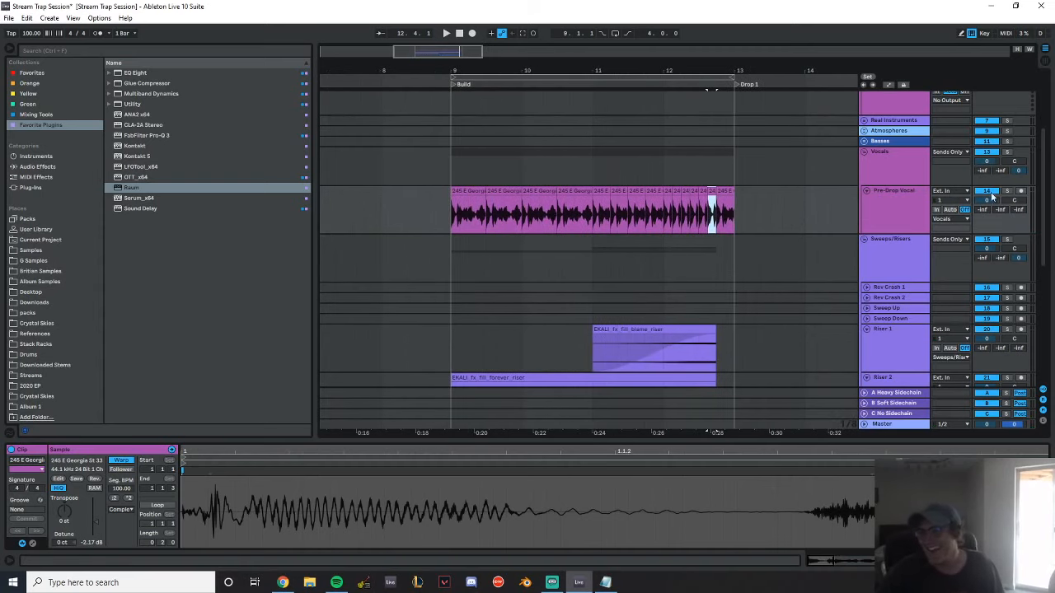
pyautogui.press('space')
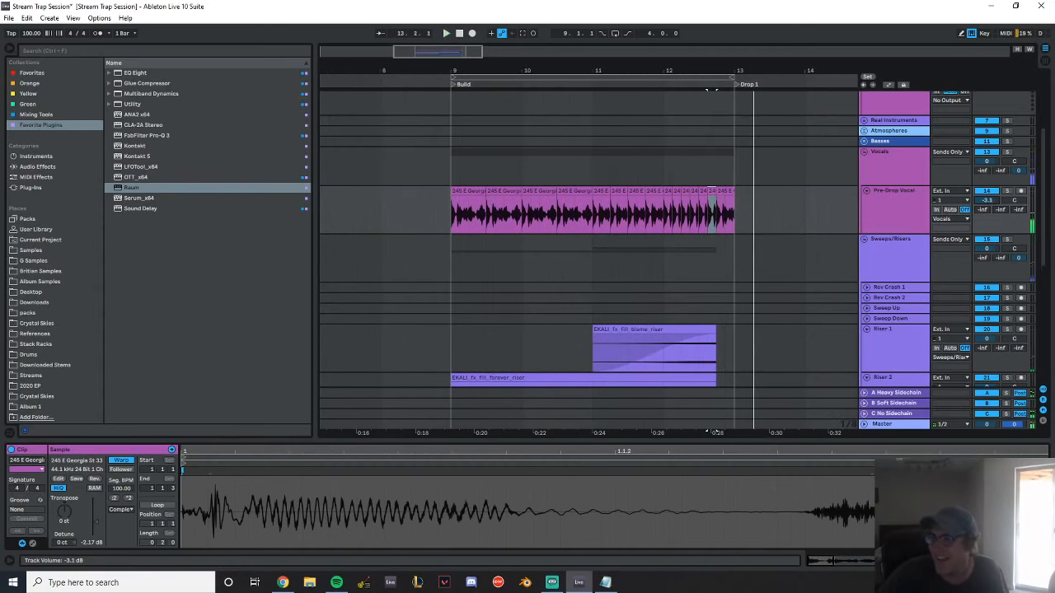
# Play the repeated pre-drop vocal from before bar 12 to check how it leads into Drop 1
pyautogui.click(894, 198)
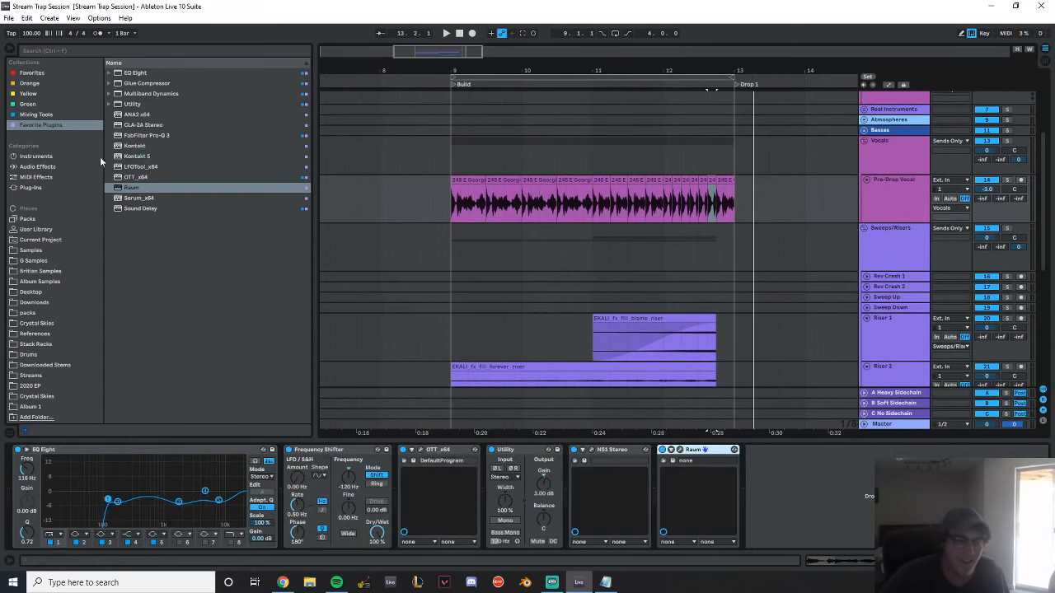
pyautogui.moveTo(623, 71); pyautogui.dragTo(500, 147)
pyautogui.click(367, 150)
pyautogui.press('space')
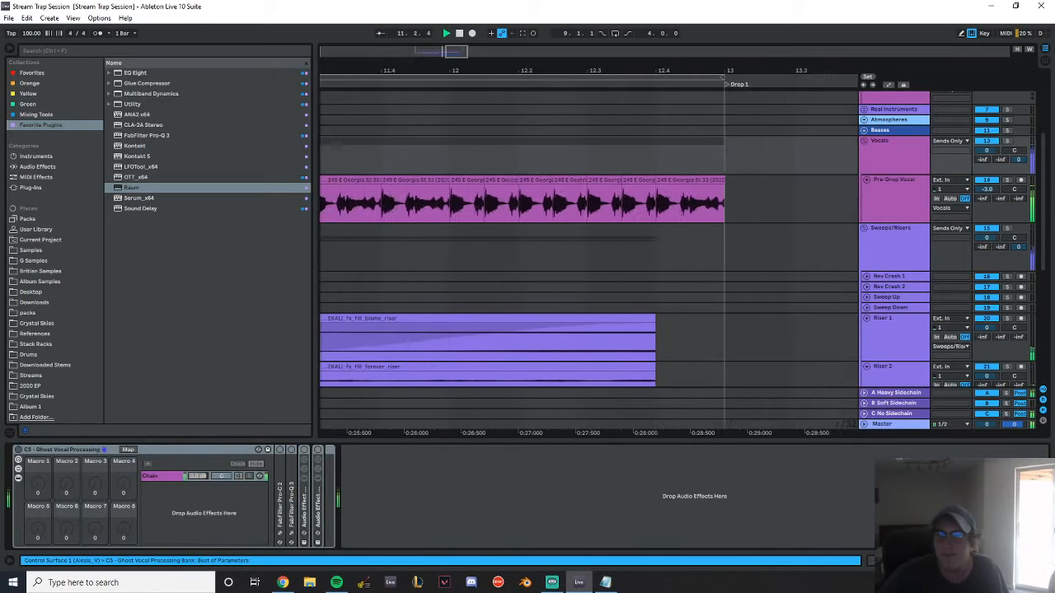
# Duplicate the vocal's half beat at 11.4.3–12.1.1 back to back through 12.4.1 and play the result into Drop 1
pyautogui.click(421, 203)
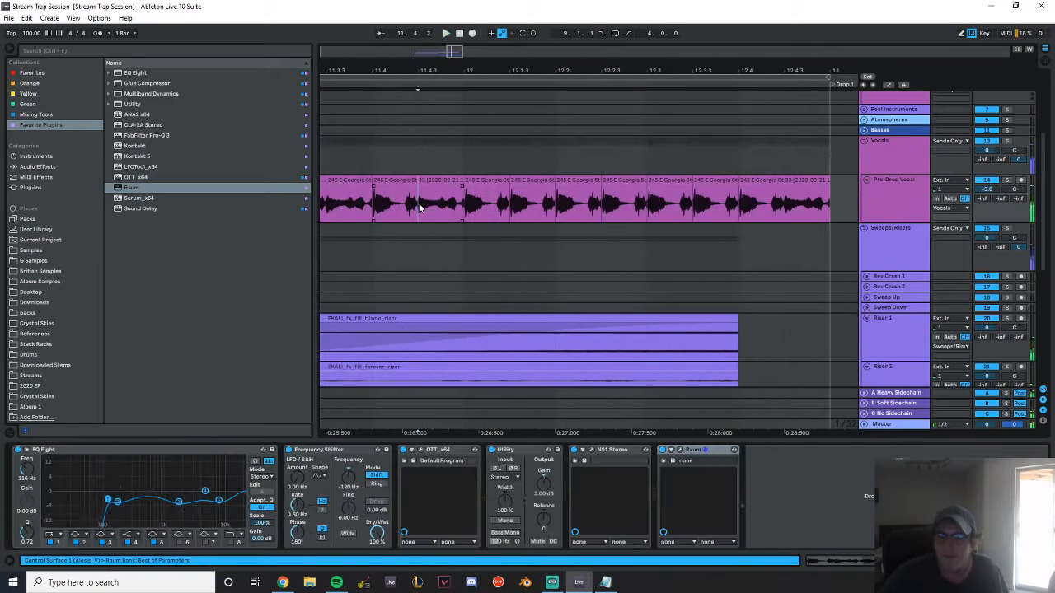
pyautogui.moveTo(406, 206); pyautogui.dragTo(464, 202)
pyautogui.hotkey('ctrl', 'd')
pyautogui.hotkey('ctrl', 'd')
pyautogui.hotkey('ctrl', 'd')
pyautogui.hotkey('ctrl', 'd')
pyautogui.hotkey('ctrl', 'd')
pyautogui.hotkey('ctrl', 'd')
pyautogui.hotkey('ctrl', 'd')
pyautogui.hotkey('ctrl', 'd')
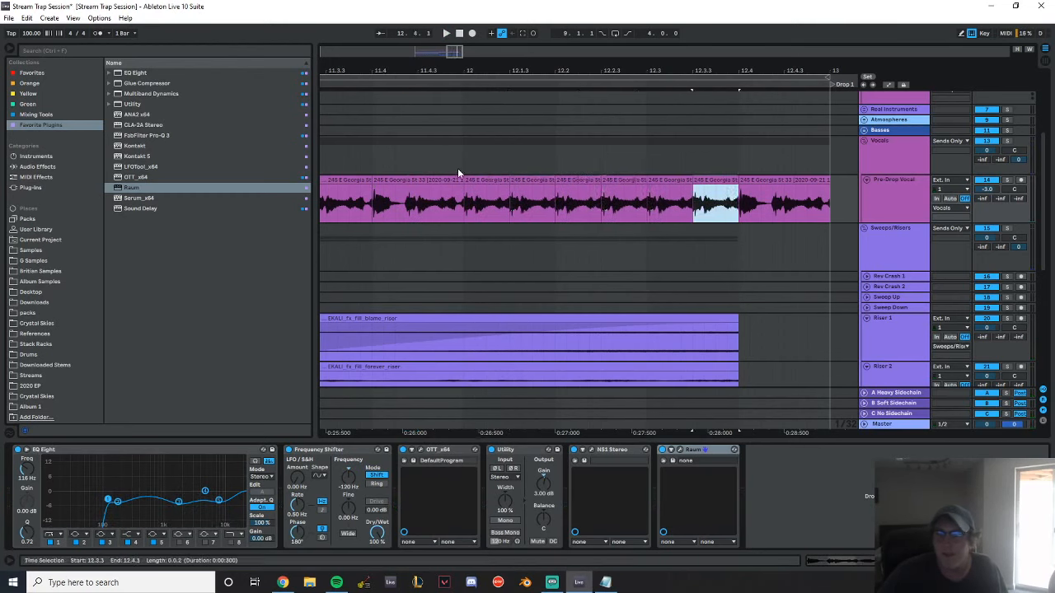
pyautogui.click(457, 168)
pyautogui.press('space')
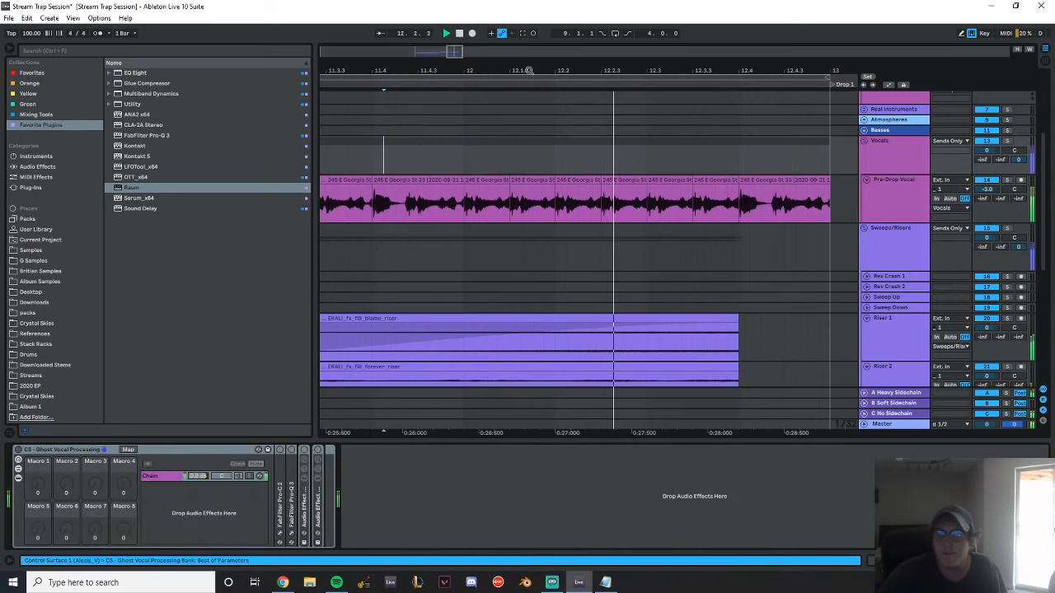
pyautogui.moveTo(528, 70); pyautogui.dragTo(583, 33)
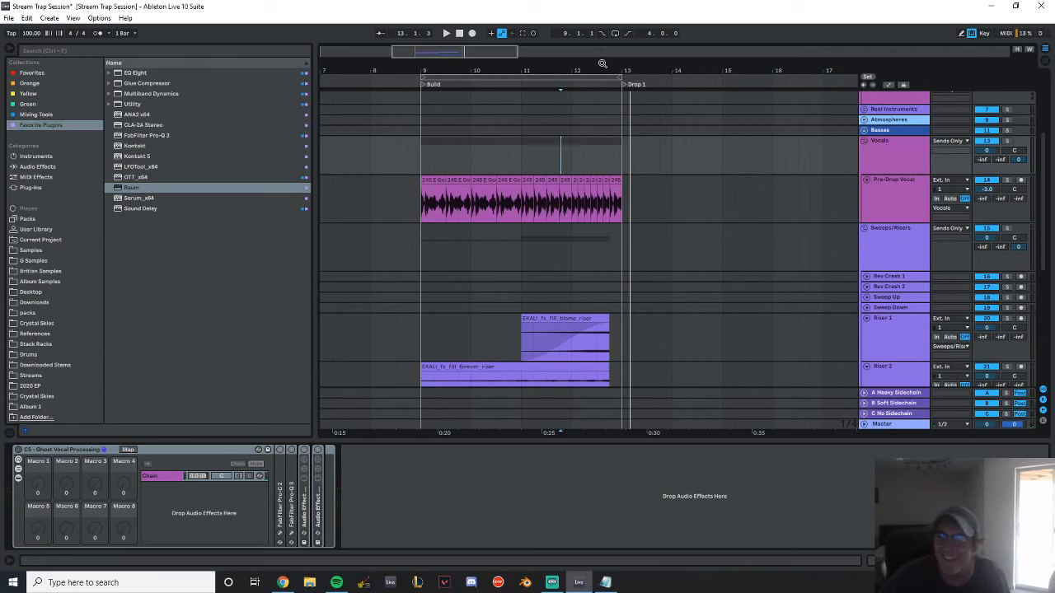
# Rework the accelerating repeats in bar 12 by duplicating another half-beat vocal slice back to back
pyautogui.moveTo(573, 67); pyautogui.dragTo(574, 106)
pyautogui.moveTo(537, 214); pyautogui.dragTo(552, 201)
pyautogui.click(580, 183)
pyautogui.hotkey('ctrl', 'd')
pyautogui.hotkey('ctrl', 'd')
pyautogui.hotkey('ctrl', 'd')
pyautogui.hotkey('ctrl', 'd')
pyautogui.hotkey('ctrl', 'd')
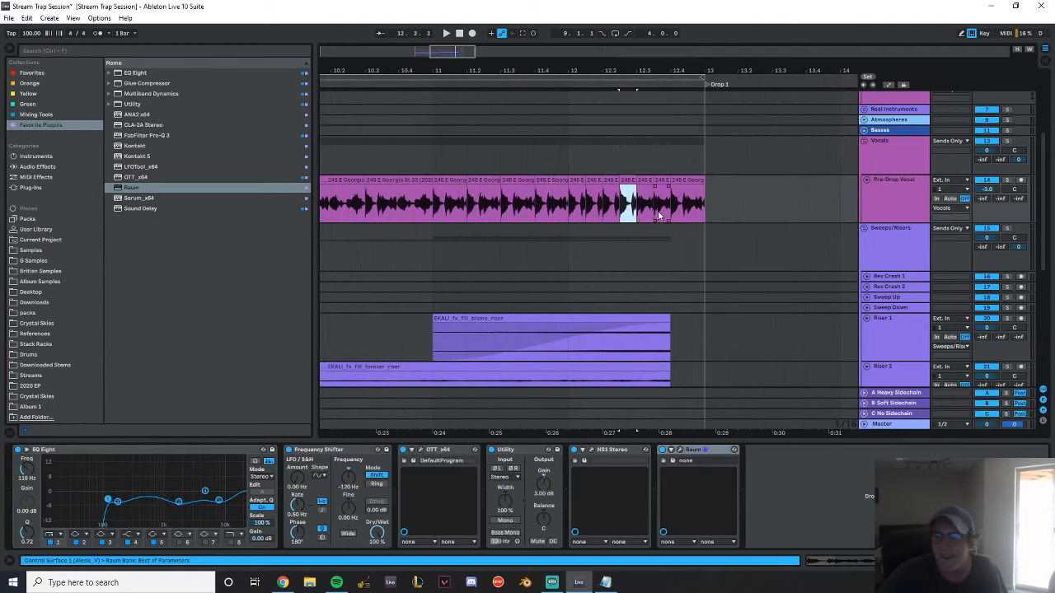
# Consolidate the Pre-Drop Vocal repeats from 9.1.1 to 12.4.1 into a single clip
pyautogui.moveTo(629, 73); pyautogui.dragTo(729, 51)
pyautogui.keyDown('shift'); pyautogui.click(453, 182); pyautogui.keyUp('shift')
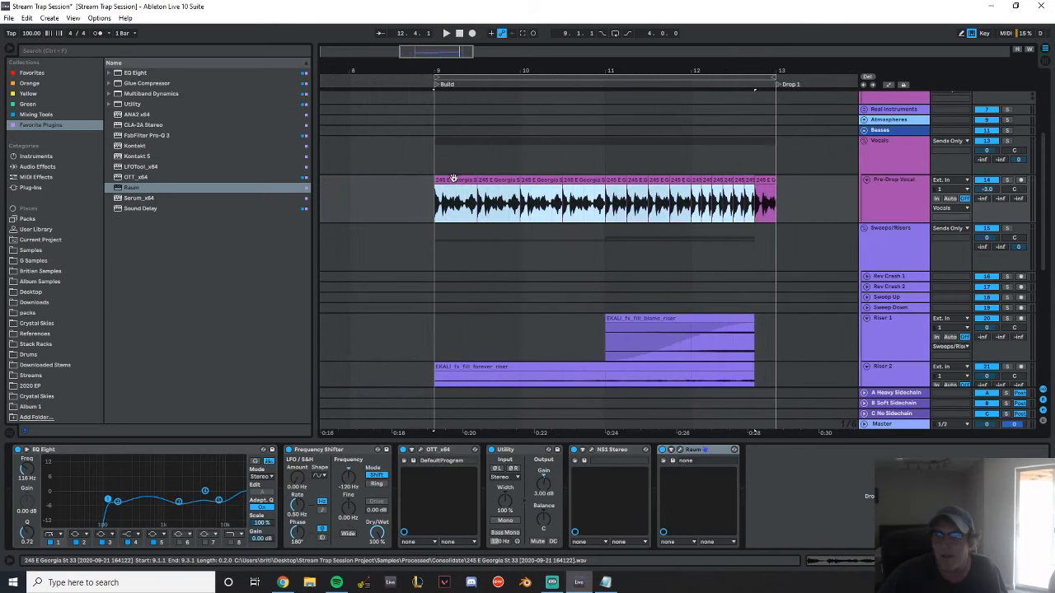
pyautogui.hotkey('ctrl', 'j')
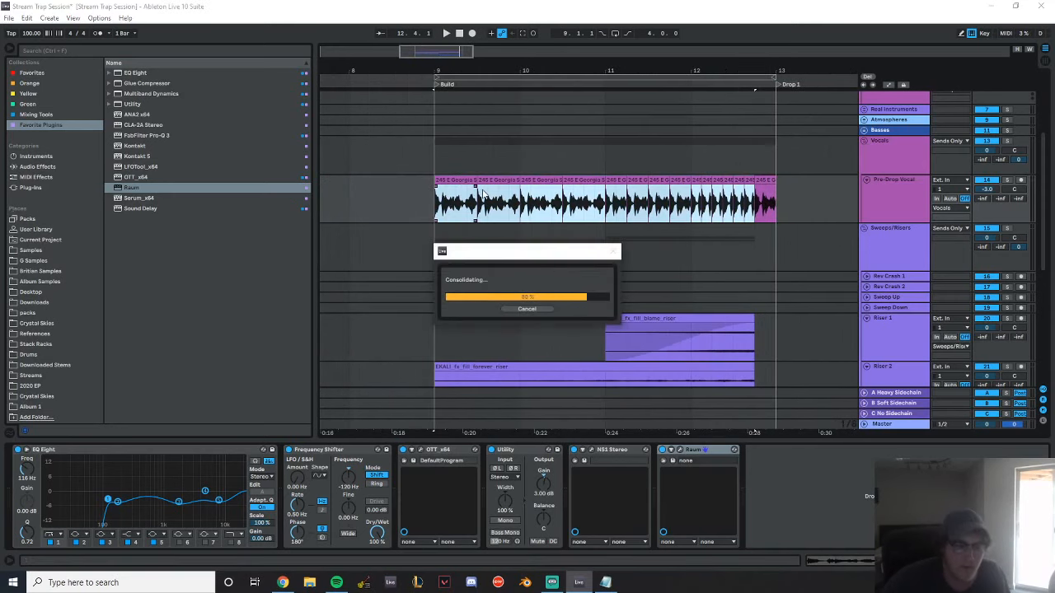
# Show the consolidated vocal clip's Transposition envelope in an enlarged clip view
pyautogui.doubleClick(588, 183)
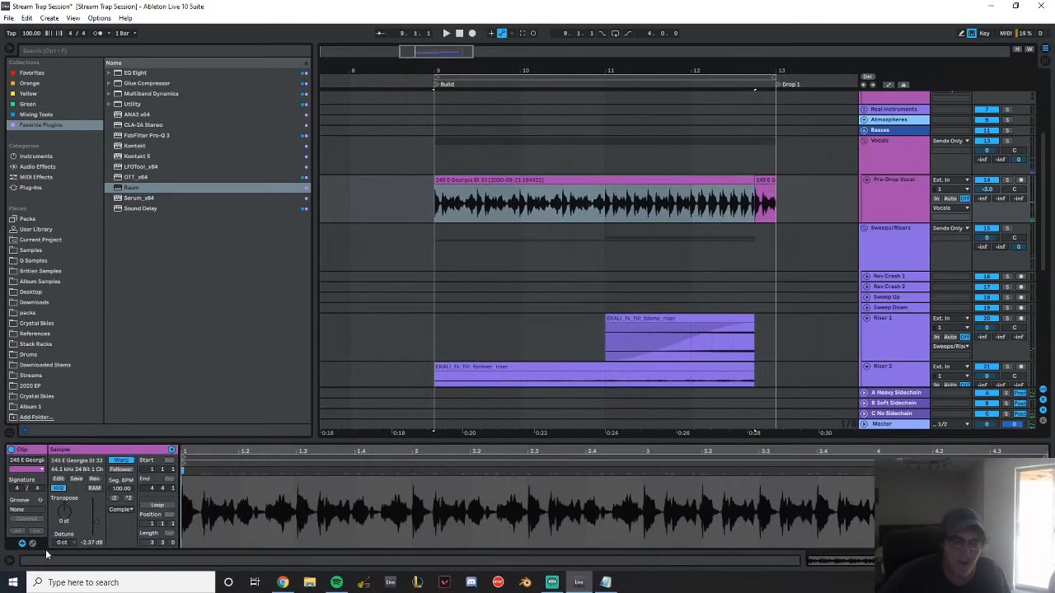
pyautogui.hotkey('alt', 'e')
pyautogui.click(198, 460)
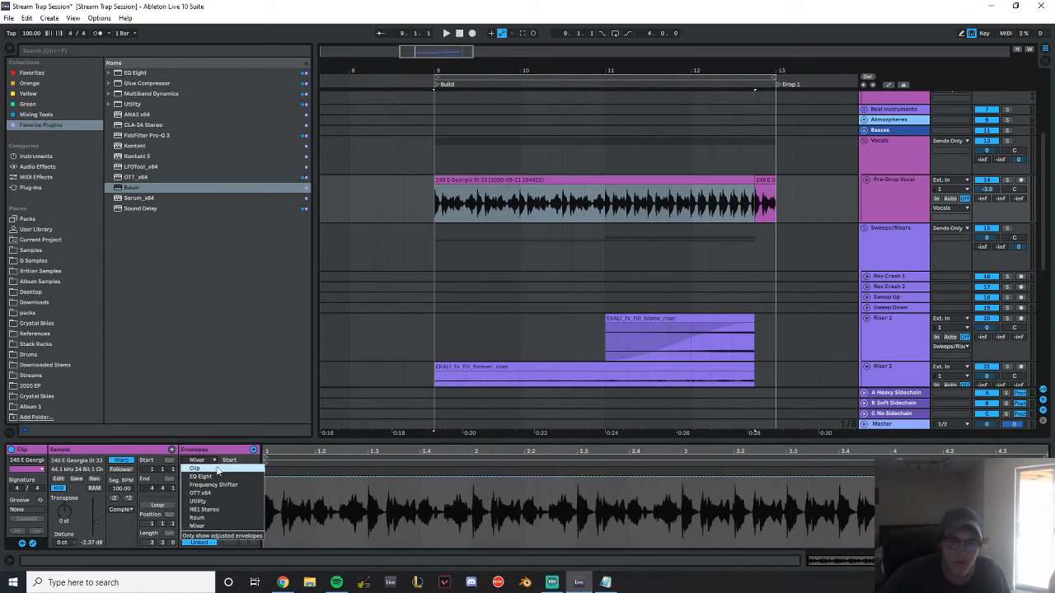
pyautogui.click(201, 469)
pyautogui.click(200, 470)
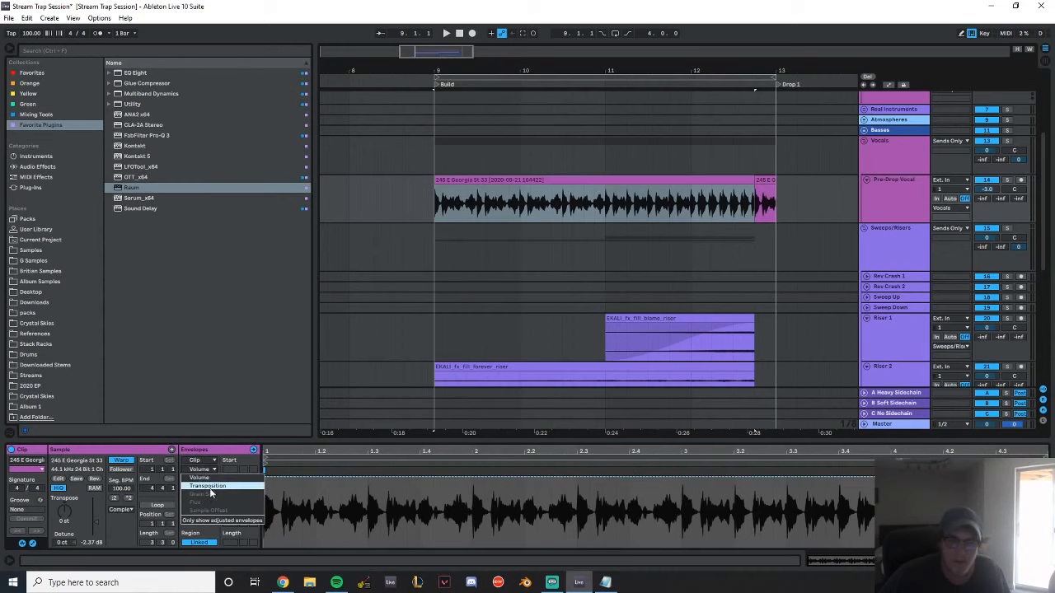
pyautogui.click(206, 480)
pyautogui.moveTo(703, 437); pyautogui.dragTo(703, 268)
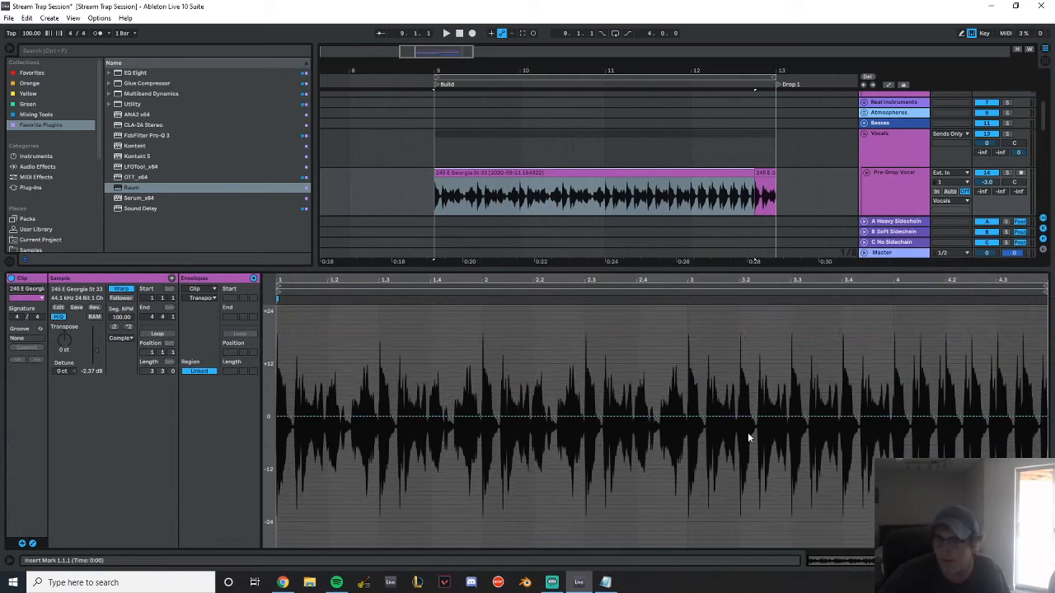
# Ramp the clip's transposition from 0 at 3.1 up to +12 st at its end and start playback
pyautogui.click(688, 473)
pyautogui.moveTo(1046, 472); pyautogui.dragTo(1046, 418)
pyautogui.press('space')
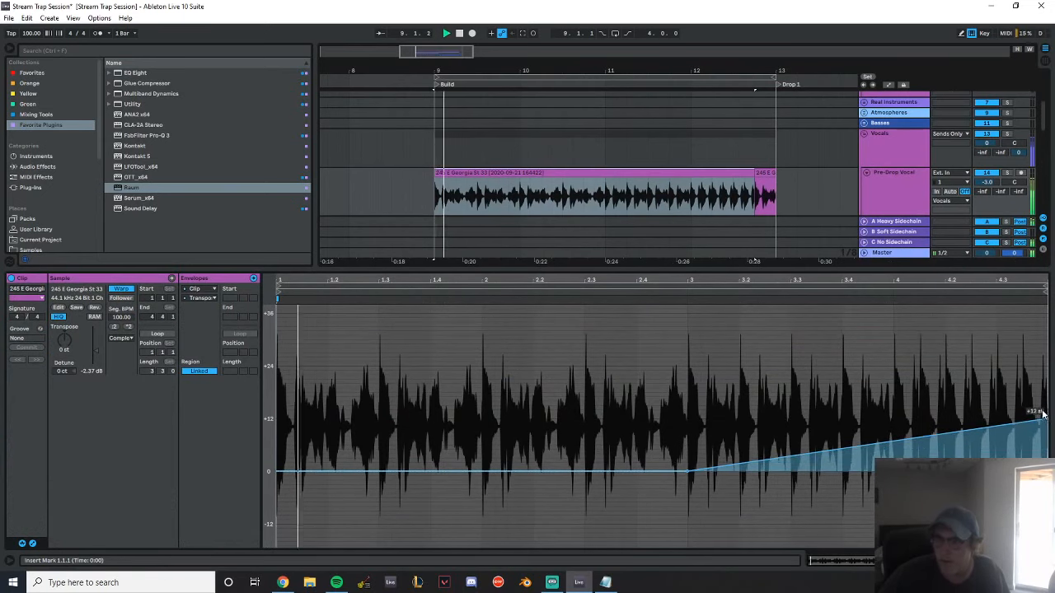
# Set the last vocal clip at 12.4.1 to Complex Pro warping, -12 st transpose and formants 55 while playing the build
pyautogui.hotkey('shift', 'Tab')
pyautogui.moveTo(767, 71); pyautogui.dragTo(531, 121)
pyautogui.doubleClick(531, 175)
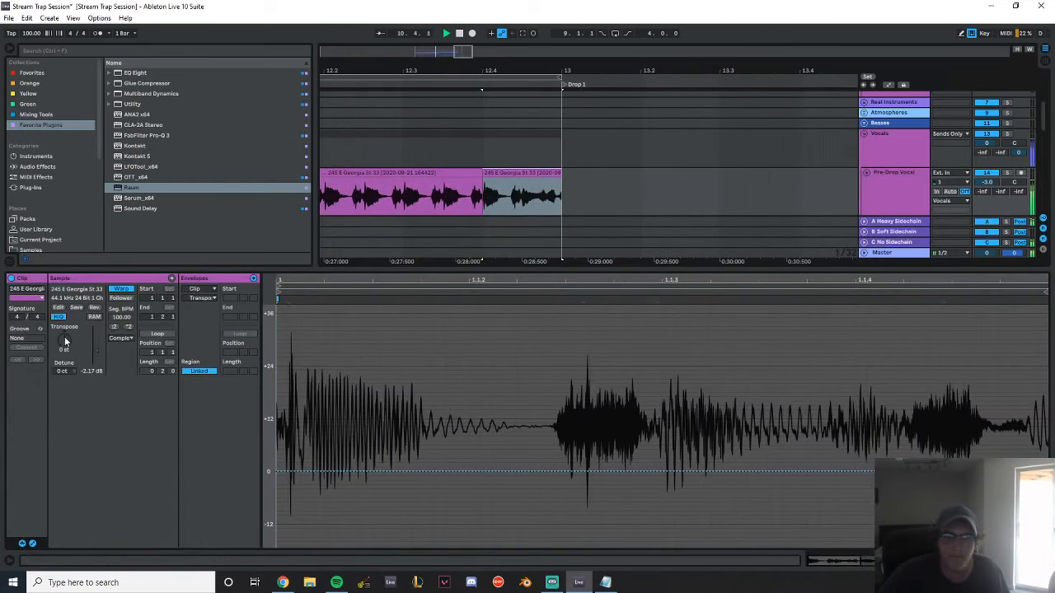
pyautogui.click(121, 337)
pyautogui.click(133, 388)
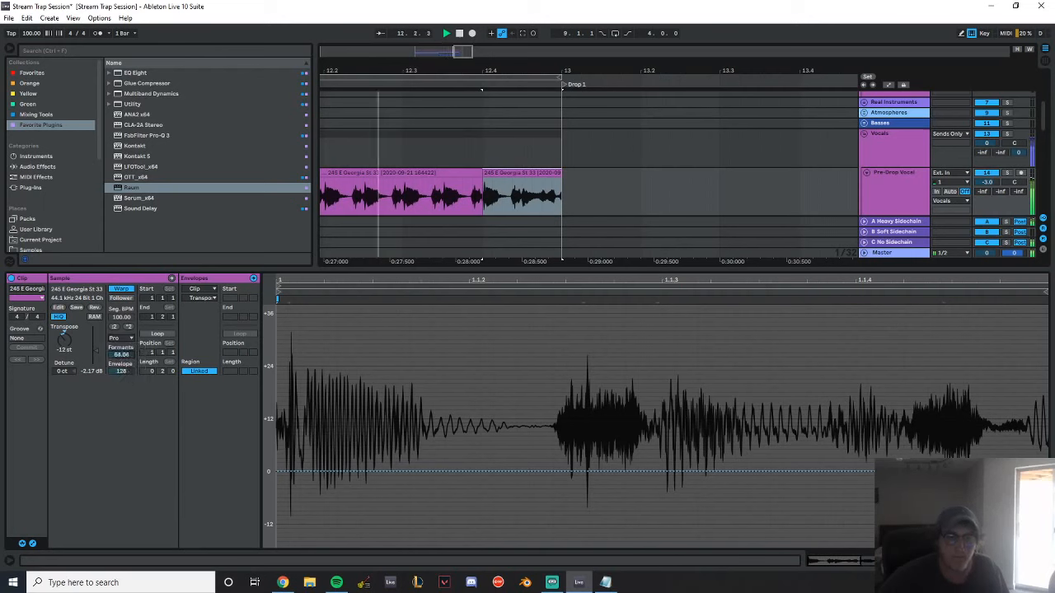
pyautogui.moveTo(127, 353); pyautogui.dragTo(127, 360)
pyautogui.press('space')
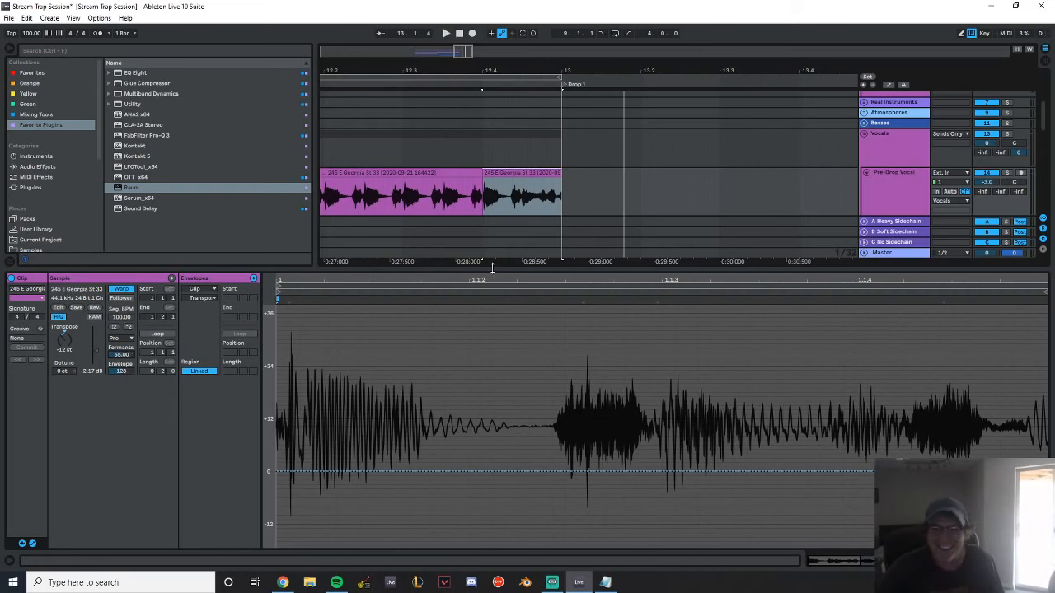
# Add an Auto Filter after Raum on the Pre-Drop Vocal track
pyautogui.hotkey('ctrl', 'alt', 'l')
pyautogui.moveTo(416, 67); pyautogui.dragTo(637, 54)
pyautogui.doubleClick(895, 180)
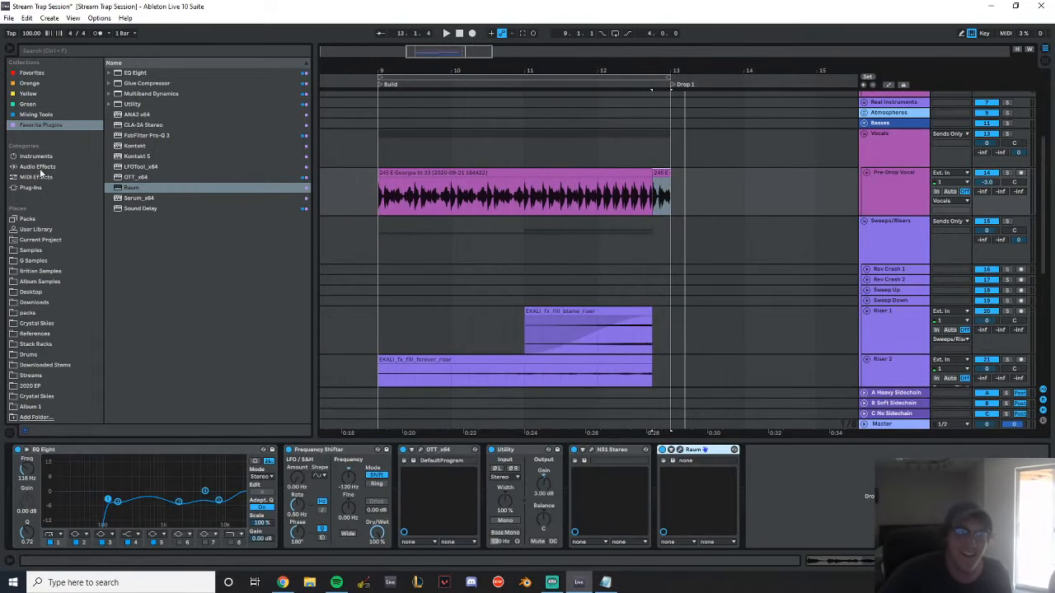
pyautogui.click(38, 168)
pyautogui.moveTo(137, 93); pyautogui.dragTo(386, 212)
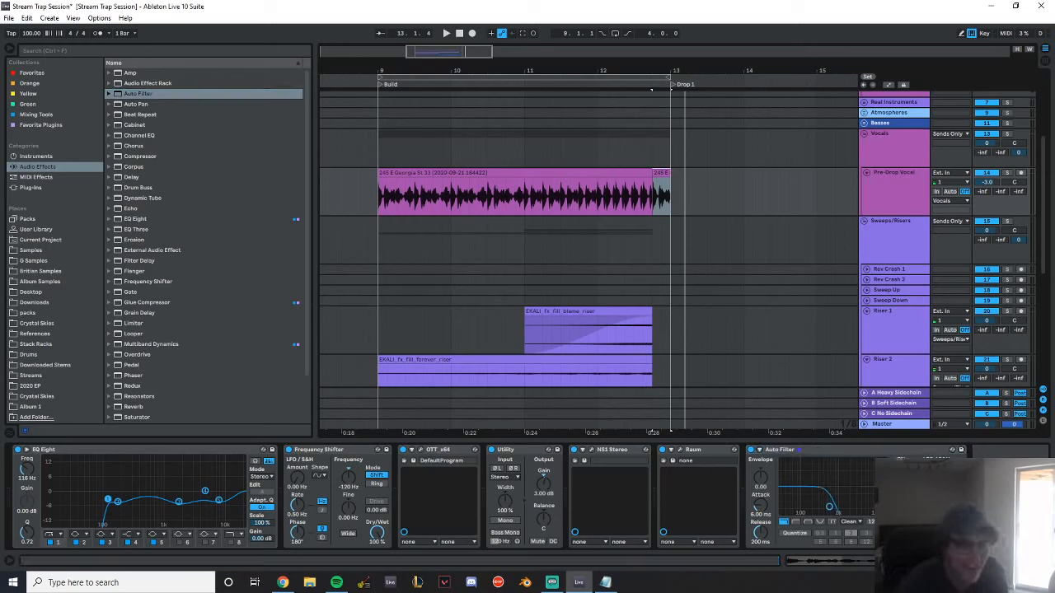
# Automate the vocal's Auto Filter frequency to rise from bar 9 to fully open at 12.4.1, and play the build
pyautogui.click(888, 85)
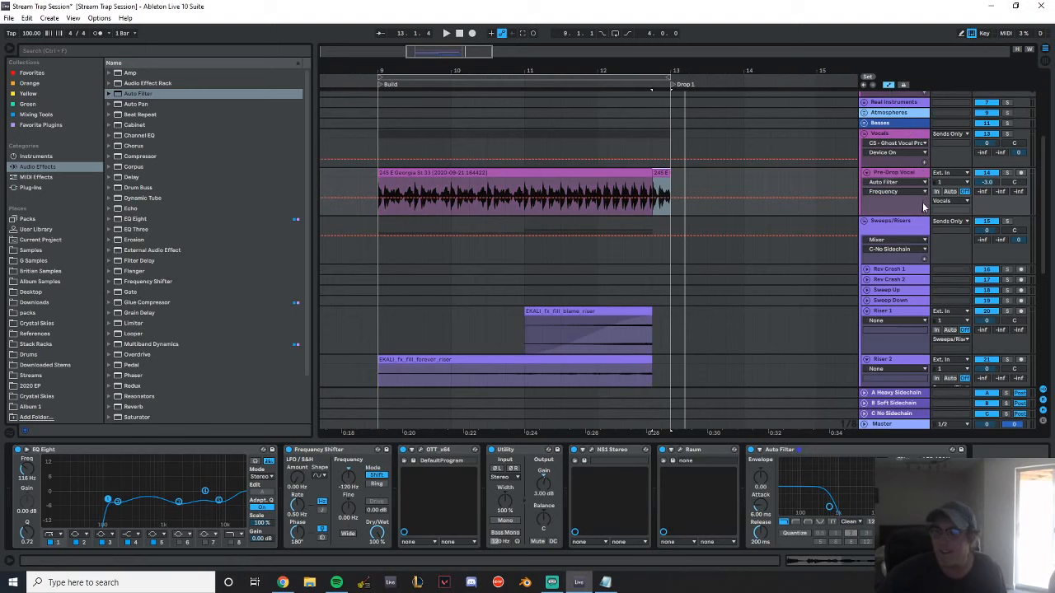
pyautogui.click(925, 213)
pyautogui.moveTo(651, 237); pyautogui.dragTo(650, 220)
pyautogui.press('space')
pyautogui.click(361, 200)
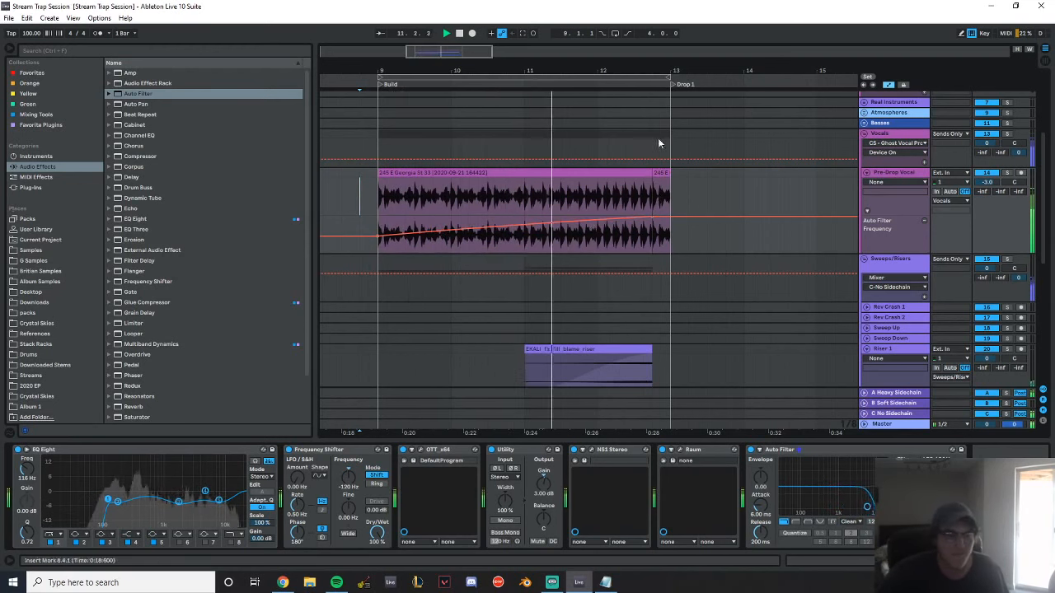
pyautogui.moveTo(648, 68); pyautogui.dragTo(471, 67)
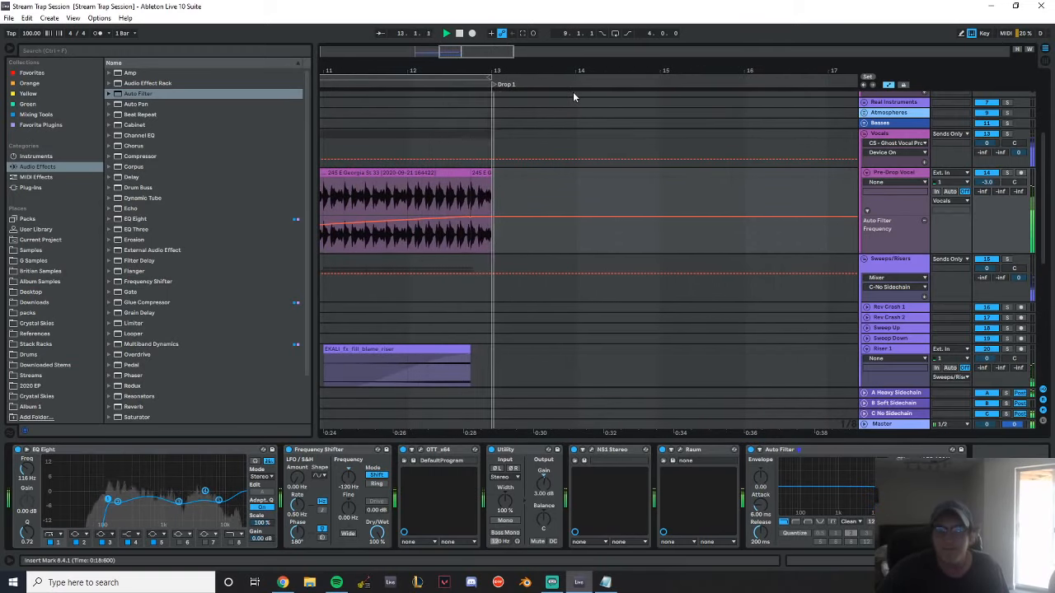
pyautogui.press('space')
# Examine the tracks around the start of Drop 1 and play briefly from 13.1.1
pyautogui.moveTo(496, 71)
pyautogui.mouseDown()
pyautogui.moveTo(499, 41)
pyautogui.moveTo(498, 83)
pyautogui.mouseUp()
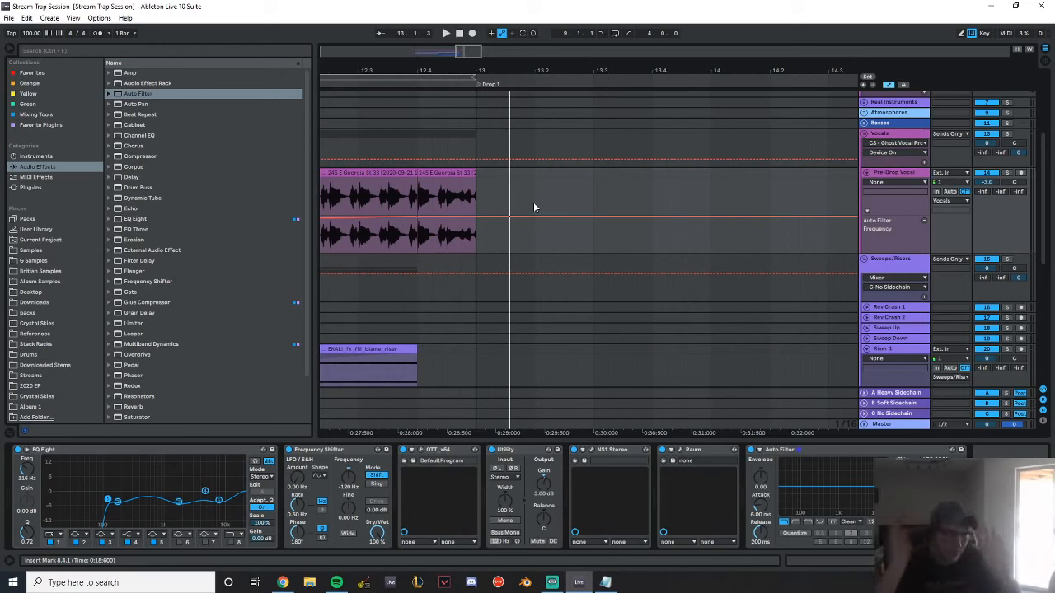
pyautogui.moveTo(476, 73); pyautogui.dragTo(515, 69)
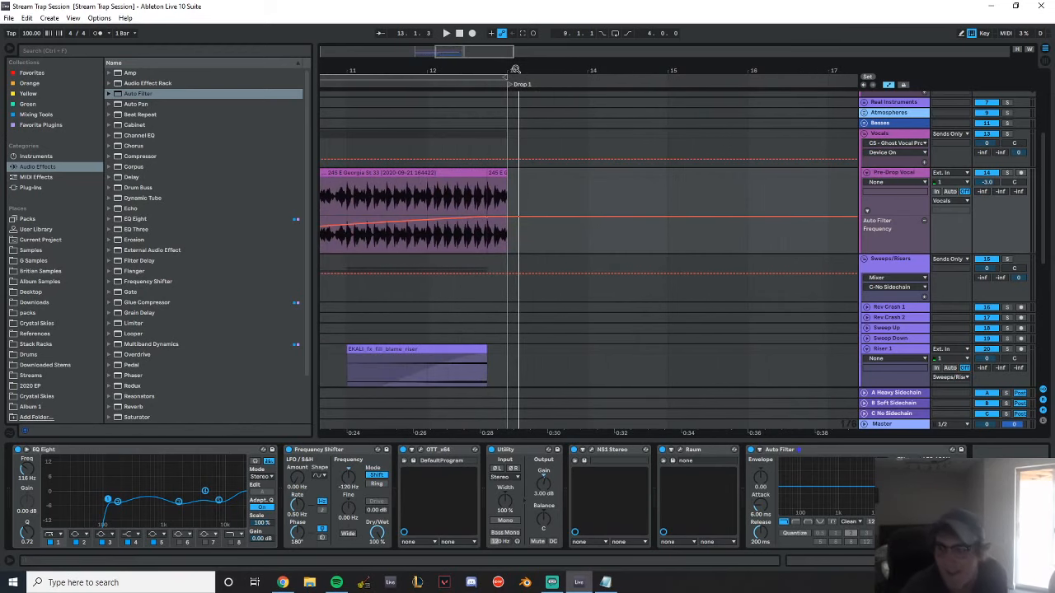
pyautogui.moveTo(514, 71); pyautogui.dragTo(551, 70)
pyautogui.scroll(-5, 770, 236)
pyautogui.moveTo(616, 63); pyautogui.dragTo(539, 81)
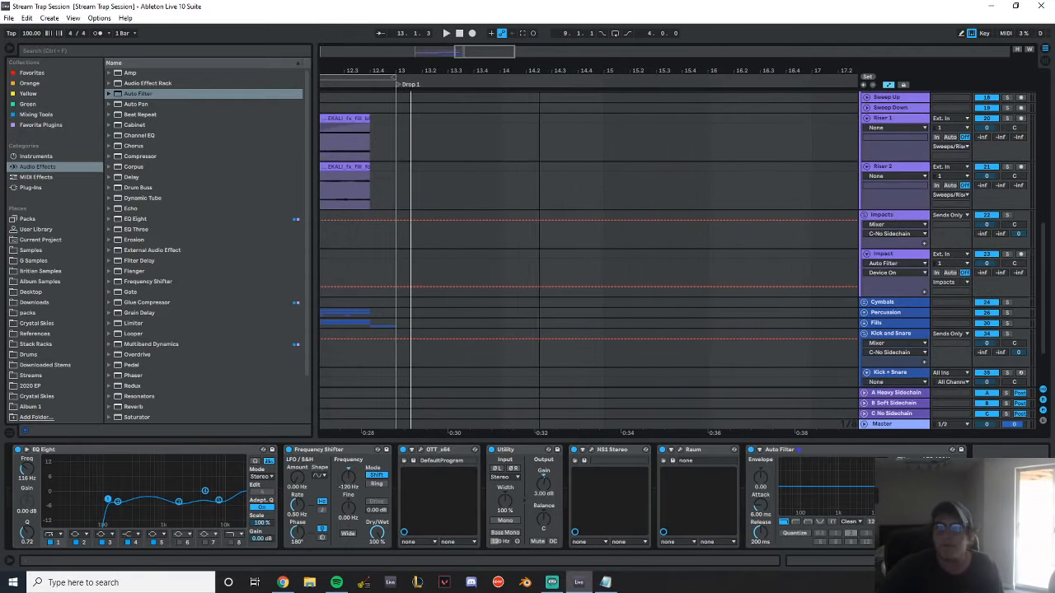
pyautogui.click(394, 153)
pyautogui.press('space')
pyautogui.scroll(-3, 649, 269)
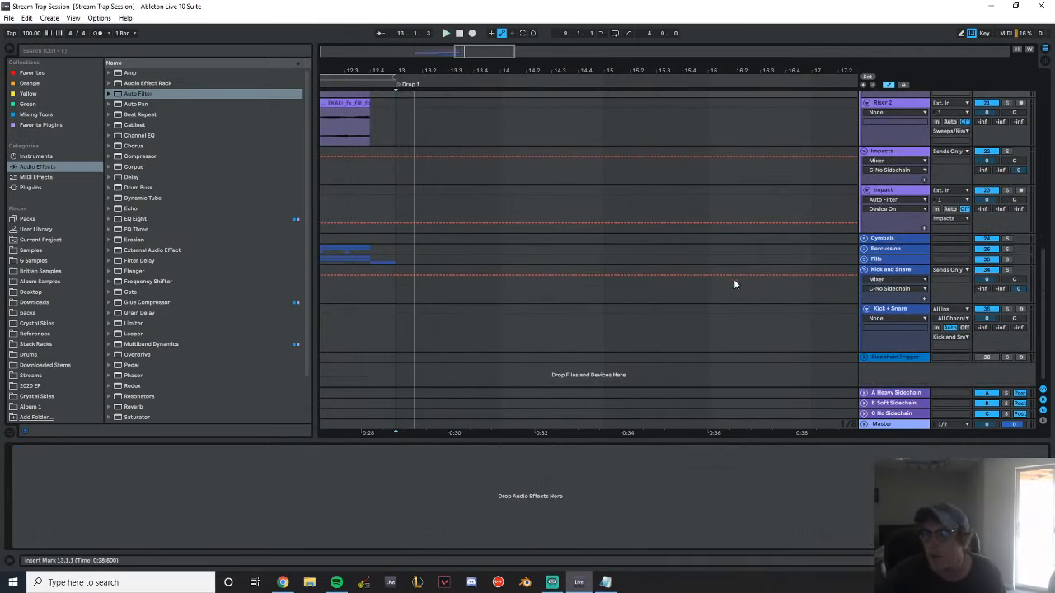
# Rename the Kick + Snare track as Kick and insert a new MIDI track named Snare below it
pyautogui.click(897, 343)
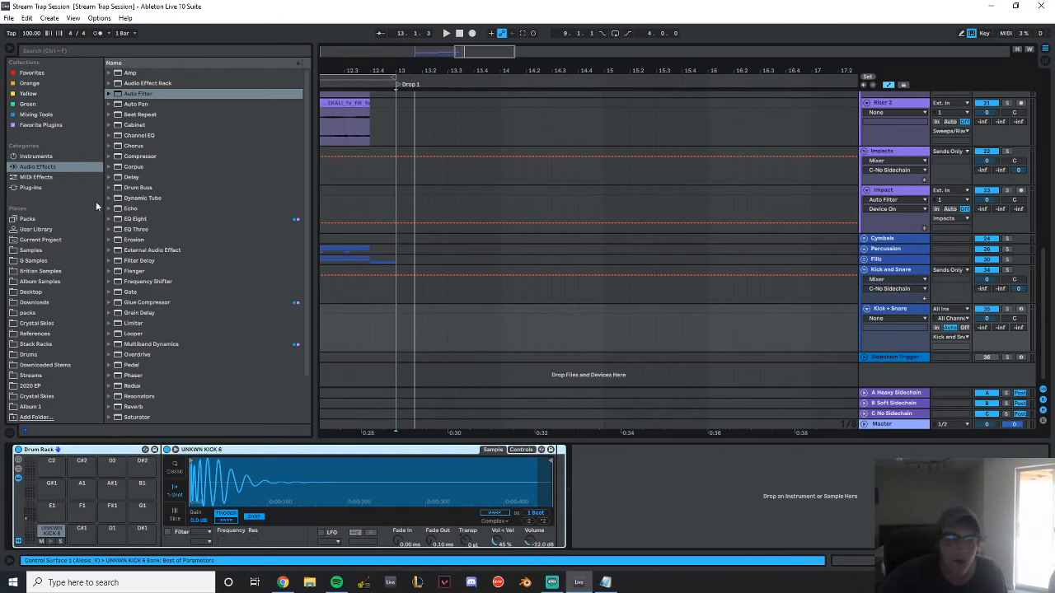
pyautogui.click(39, 273)
pyautogui.click(900, 309)
pyautogui.write('Kick')
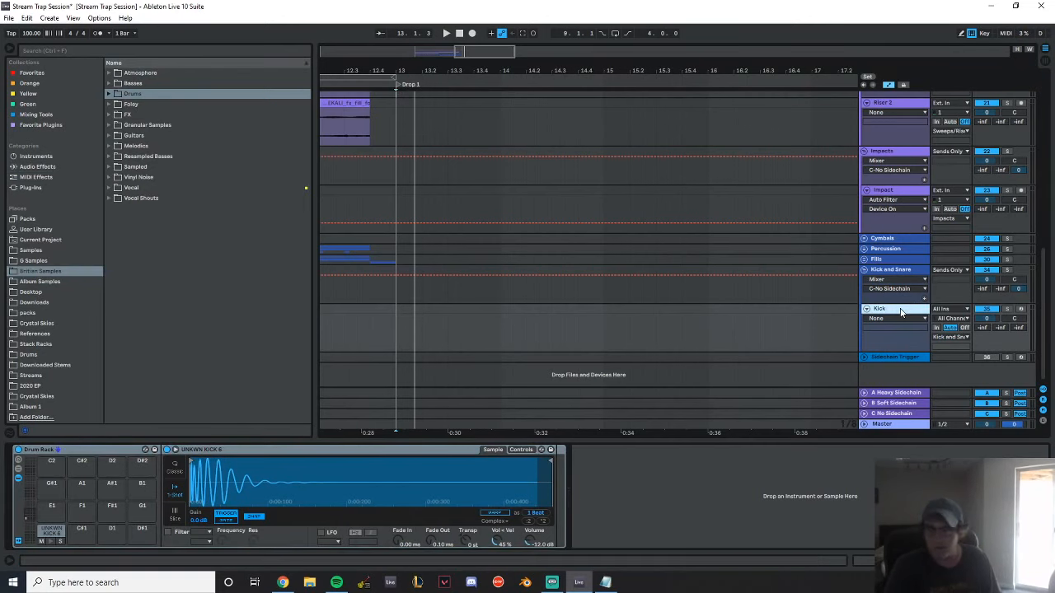
pyautogui.hotkey('ctrl', 'shift', 't')
pyautogui.hotkey('ctrl', 'r')
pyautogui.write('Snare')
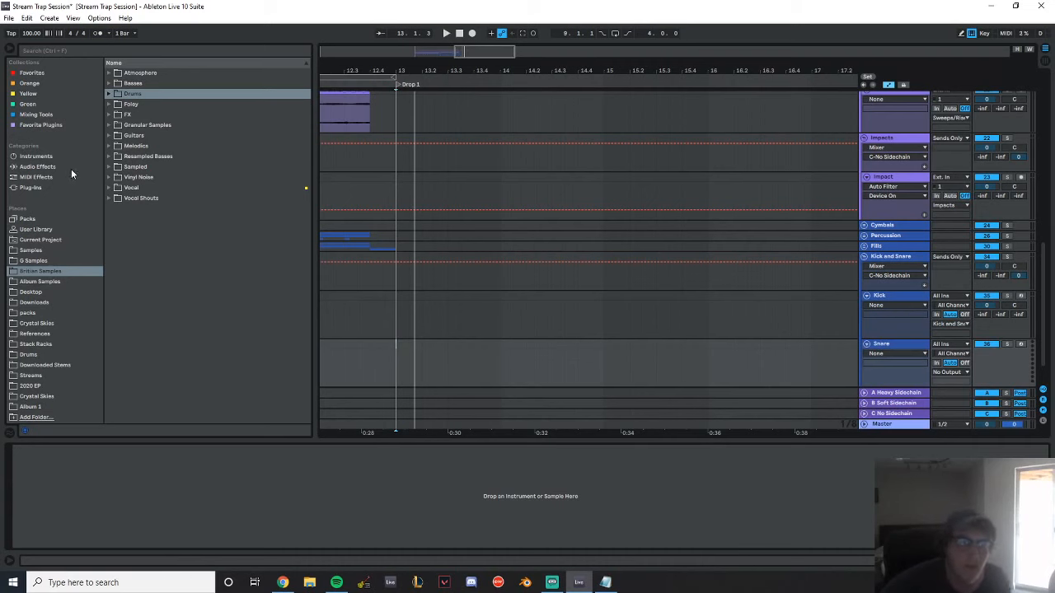
# Load an empty Drum Rack onto the Snare track
pyautogui.click(55, 166)
pyautogui.click(47, 157)
pyautogui.doubleClick(149, 93)
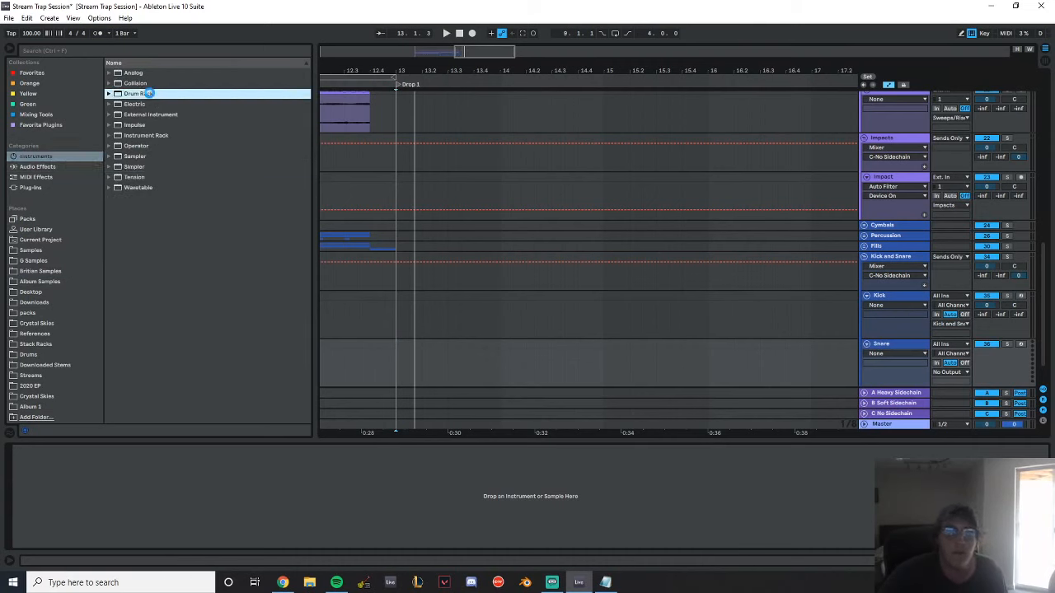
# Browse the sample library's Drums folder to the Percussion One-Shots
pyautogui.click(30, 291)
pyautogui.click(51, 271)
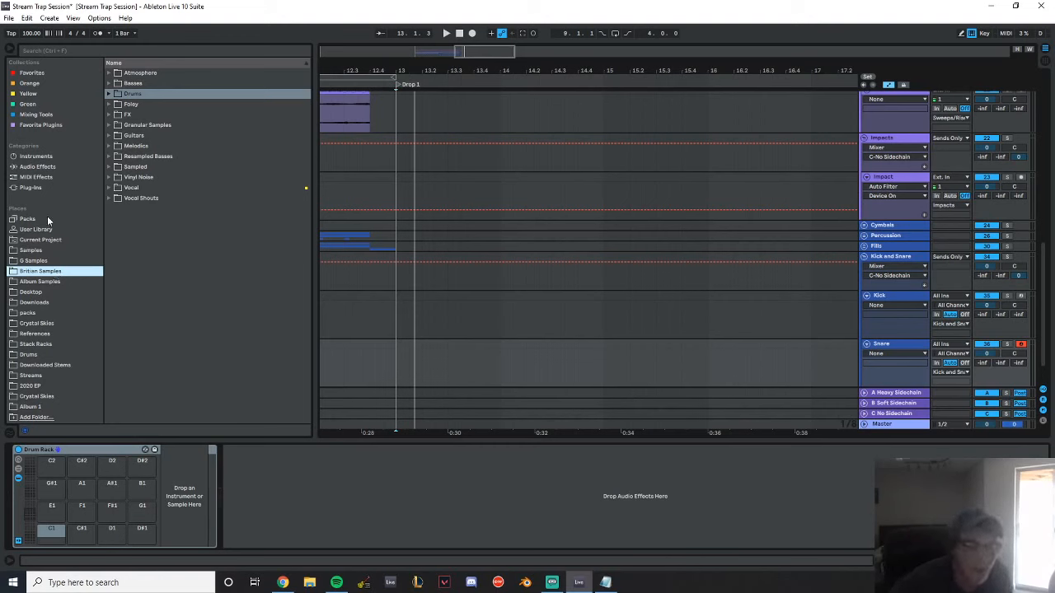
pyautogui.click(109, 93)
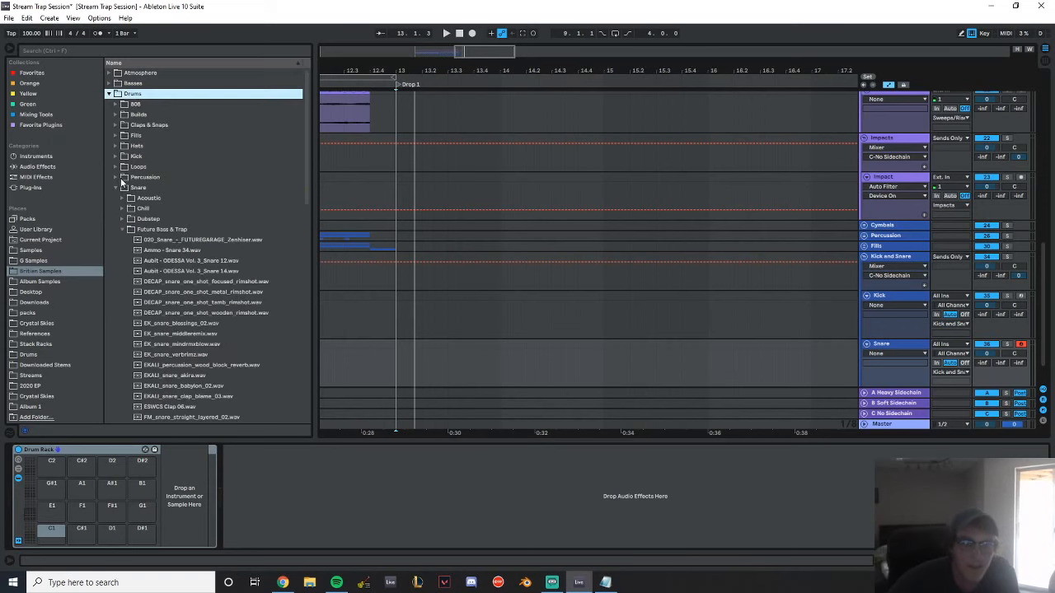
pyautogui.click(129, 229)
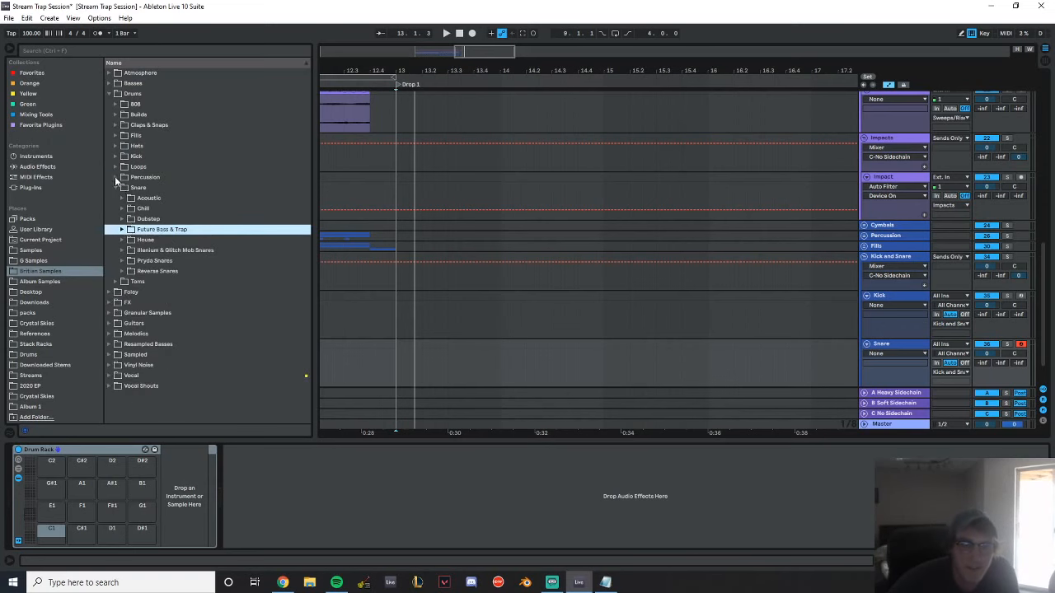
pyautogui.click(116, 178)
pyautogui.click(127, 187)
pyautogui.click(122, 198)
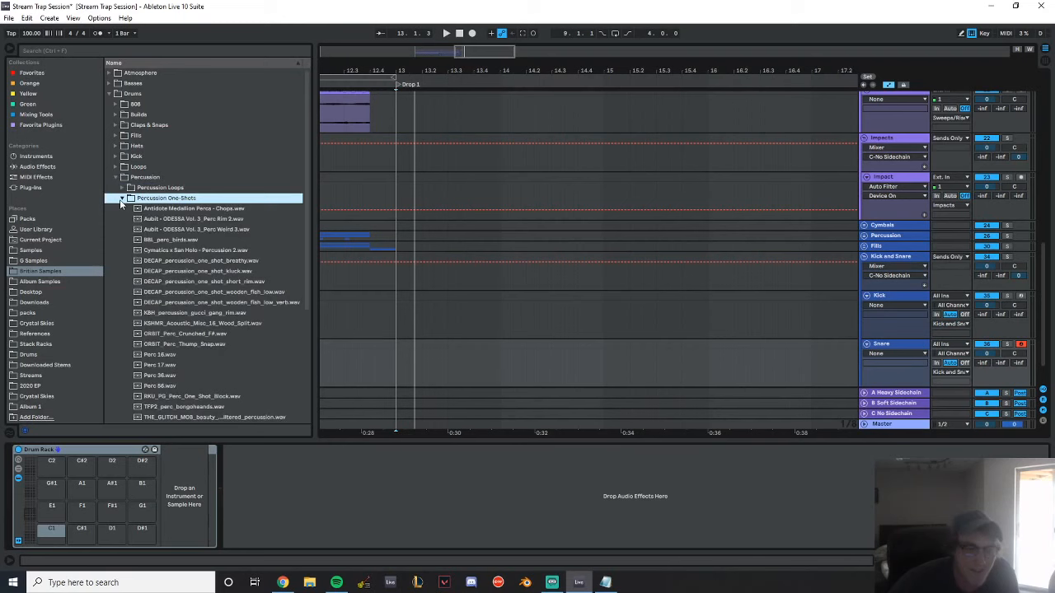
# Audition the Percussion One-Shots, including the V_RIOT experimental samples, TFP2_perc_bongohaands and RKU_PG_Perc_One_Shot_Block
pyautogui.click(174, 230)
pyautogui.click(187, 240)
pyautogui.click(193, 210)
pyautogui.click(201, 261)
pyautogui.scroll(-3, 205, 284)
pyautogui.click(210, 350)
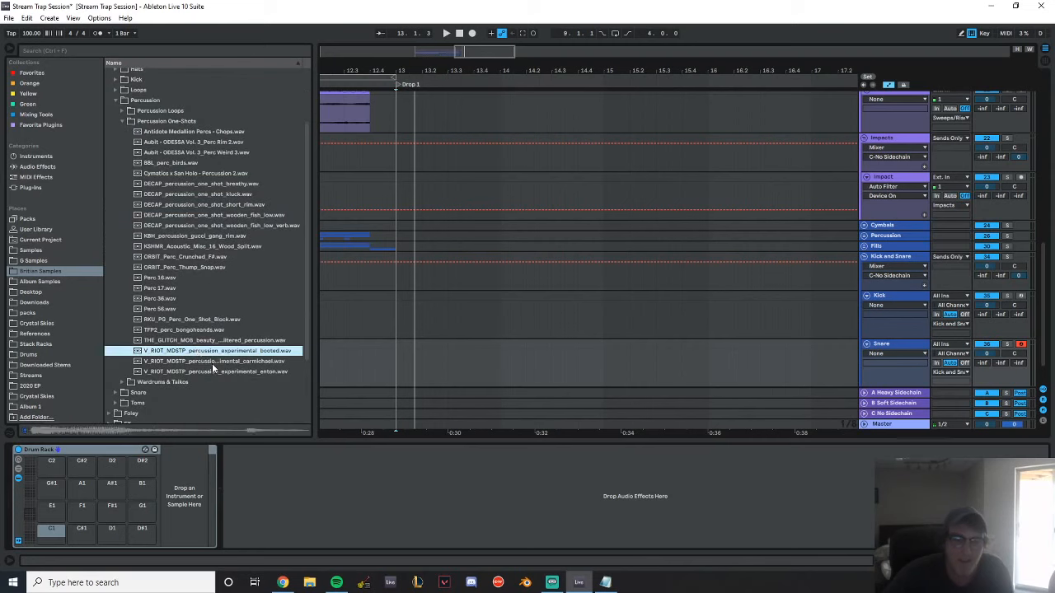
pyautogui.click(212, 362)
pyautogui.click(215, 372)
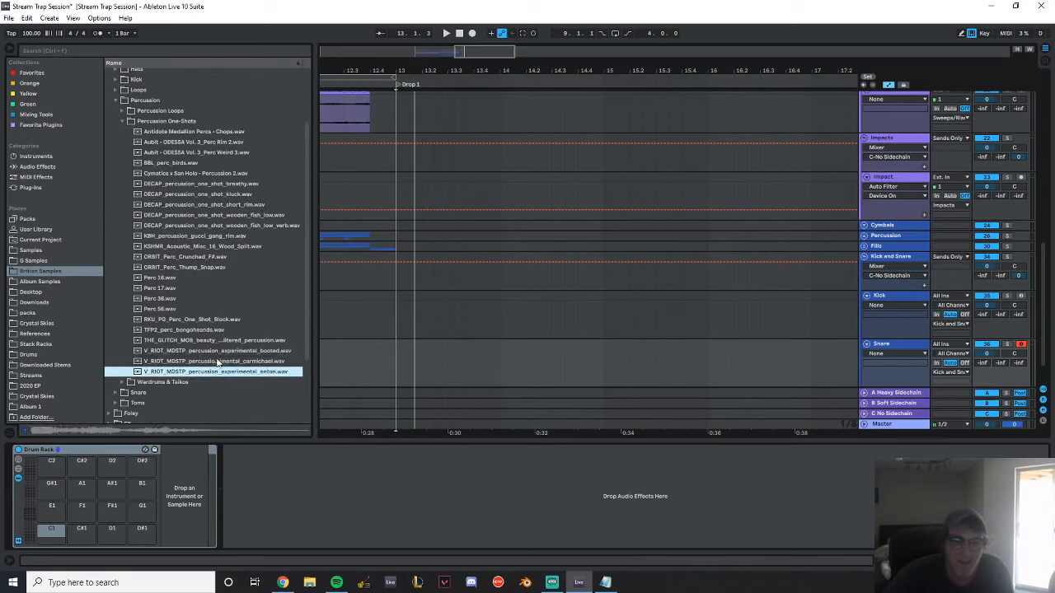
pyautogui.click(213, 350)
pyautogui.click(210, 339)
pyautogui.click(208, 329)
pyautogui.click(205, 320)
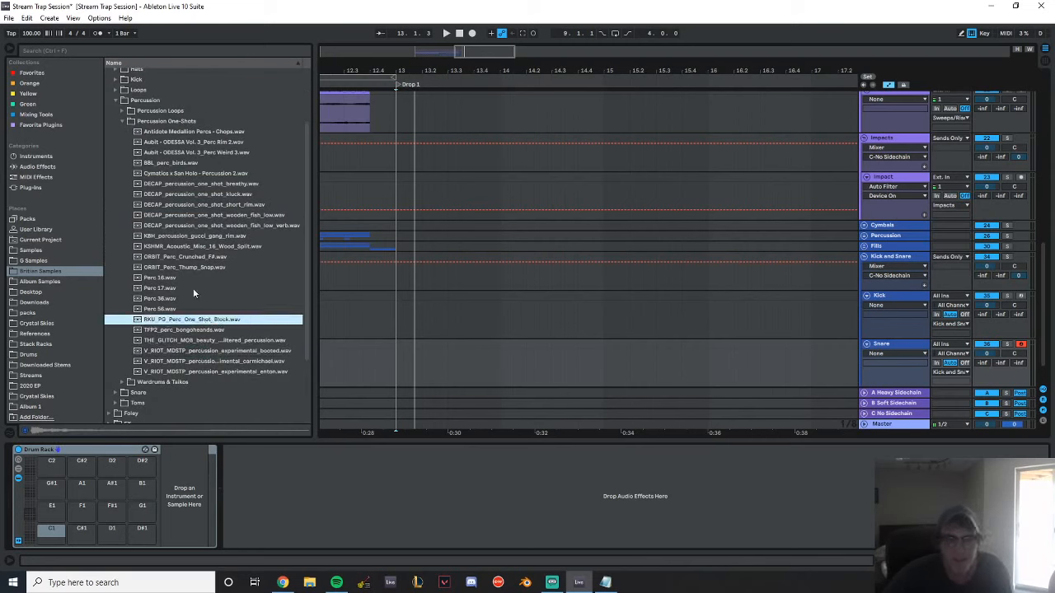
# Browse to the Snare folder's Acoustic samples and audition the V_RIOT clean and pitched snares and TODC_Snare_March_Shorter
pyautogui.scroll(3, 159, 192)
pyautogui.click(124, 198)
pyautogui.click(115, 220)
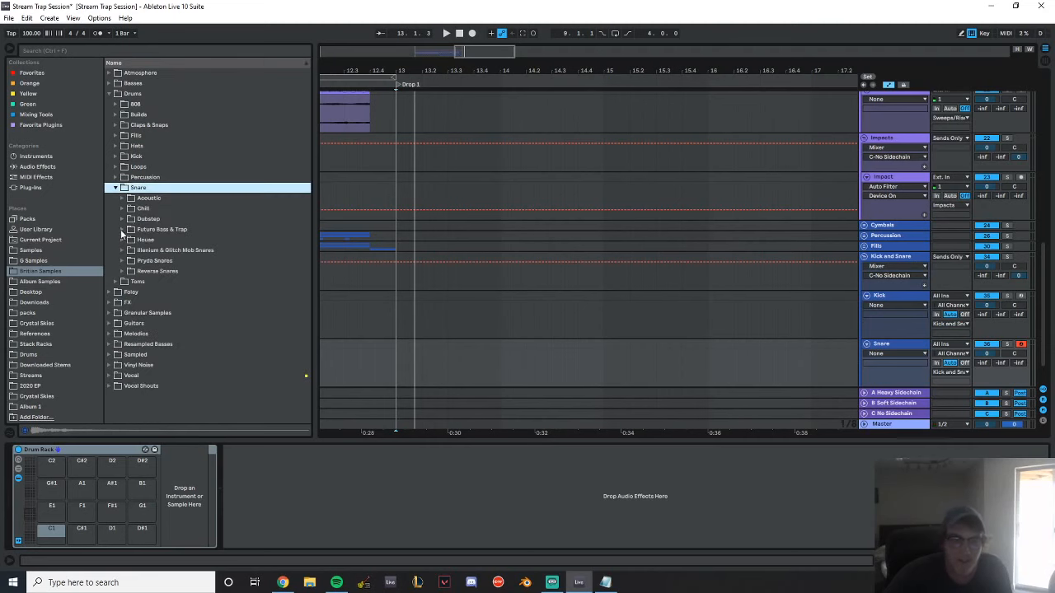
pyautogui.click(122, 229)
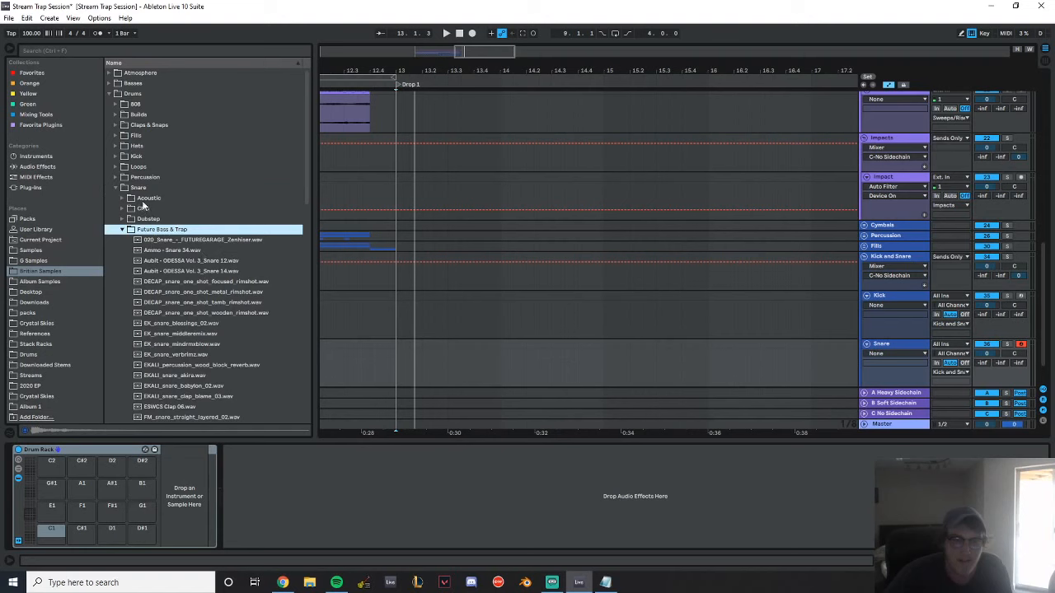
pyautogui.click(127, 200)
pyautogui.scroll(-2, 129, 206)
pyautogui.click(188, 258)
pyautogui.click(188, 248)
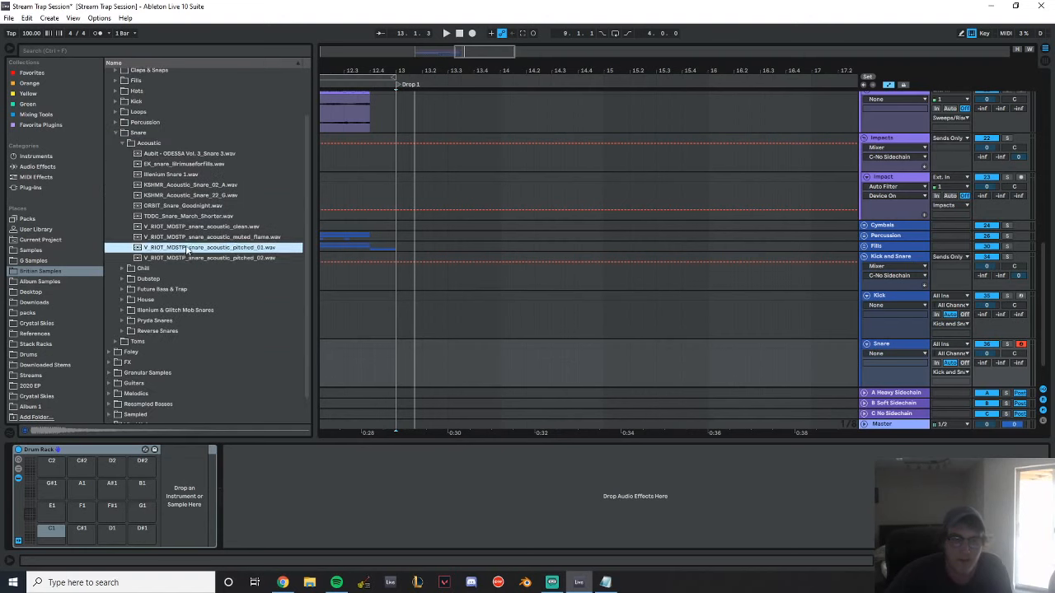
pyautogui.press('Up')
pyautogui.press('Up')
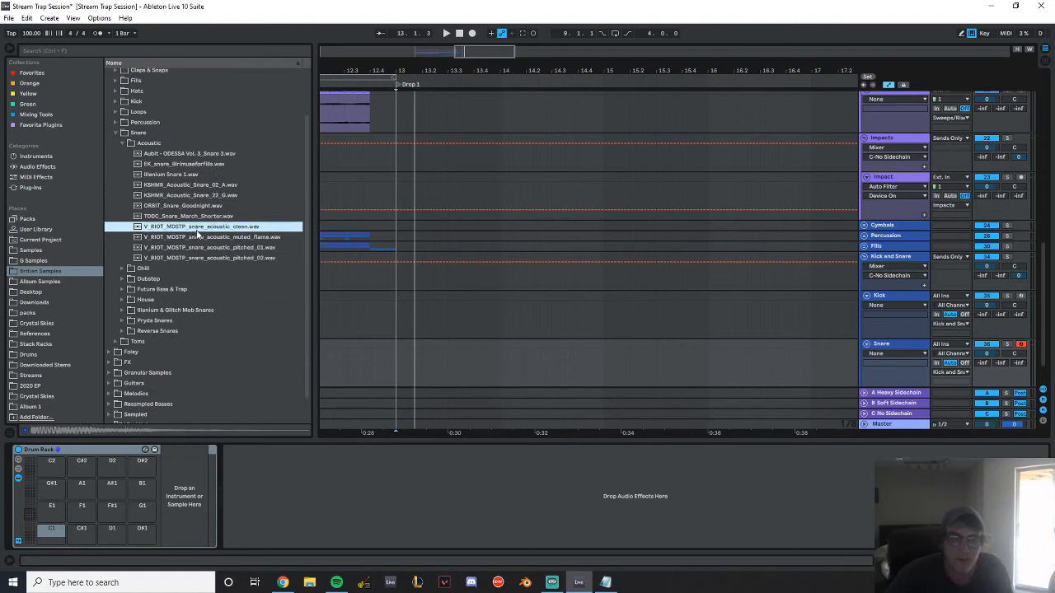
pyautogui.click(206, 258)
pyautogui.click(199, 217)
pyautogui.click(218, 257)
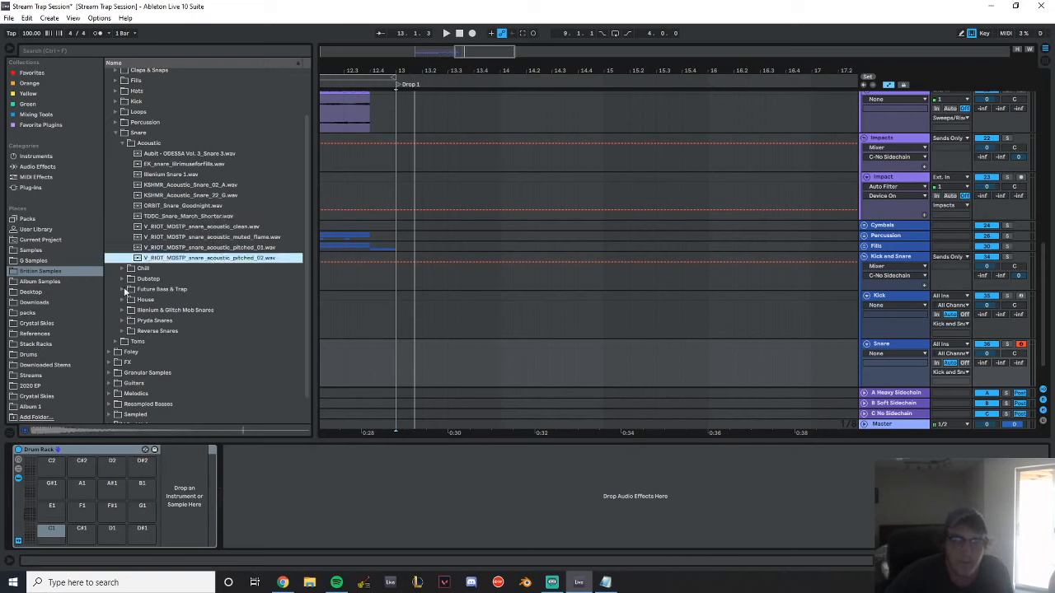
# Audition the Future Bass & Trap snares from DECAP_snare_one_shot_wooden_rimshot through GET_snare_spock_weird_01
pyautogui.click(124, 289)
pyautogui.click(181, 291)
pyautogui.scroll(-3, 210, 301)
pyautogui.click(189, 204)
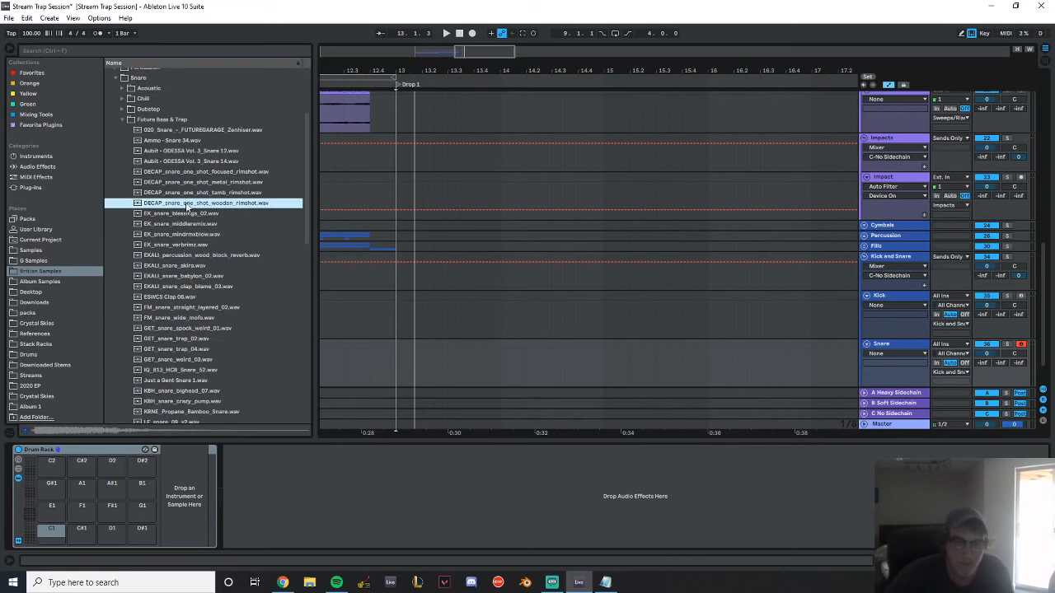
pyautogui.click(192, 215)
pyautogui.click(197, 225)
pyautogui.click(197, 245)
pyautogui.click(202, 254)
pyautogui.click(206, 265)
pyautogui.click(208, 276)
pyautogui.click(208, 286)
pyautogui.click(205, 297)
pyautogui.click(202, 308)
pyautogui.click(201, 317)
pyautogui.click(202, 230)
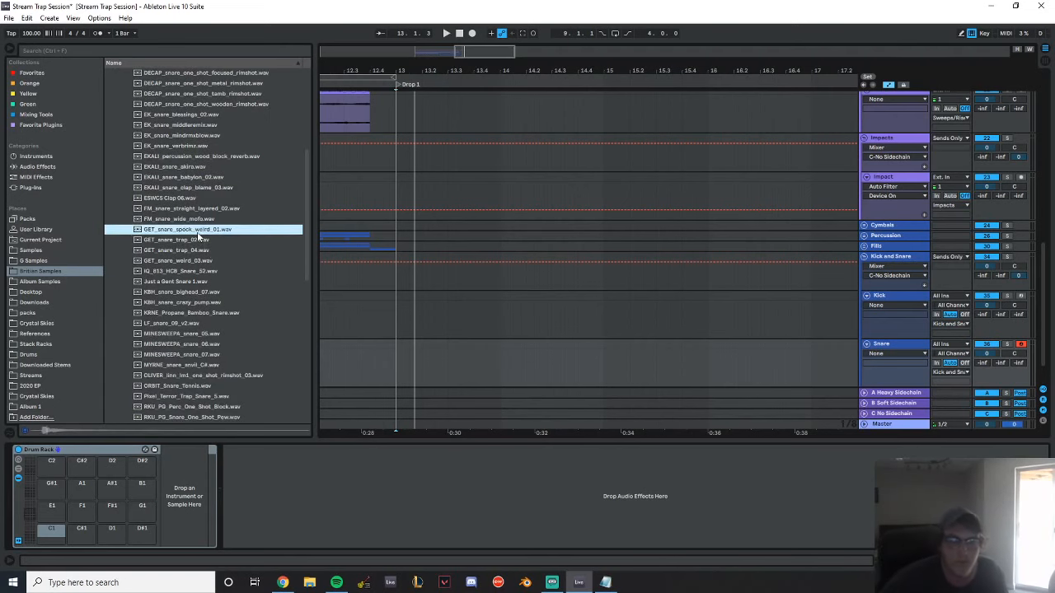
# Audition the Future Bass & Trap snares from GET_snare_trap_02 through LF_snare_09_v2
pyautogui.scroll(-3, 198, 231)
pyautogui.click(180, 142)
pyautogui.click(188, 151)
pyautogui.click(189, 162)
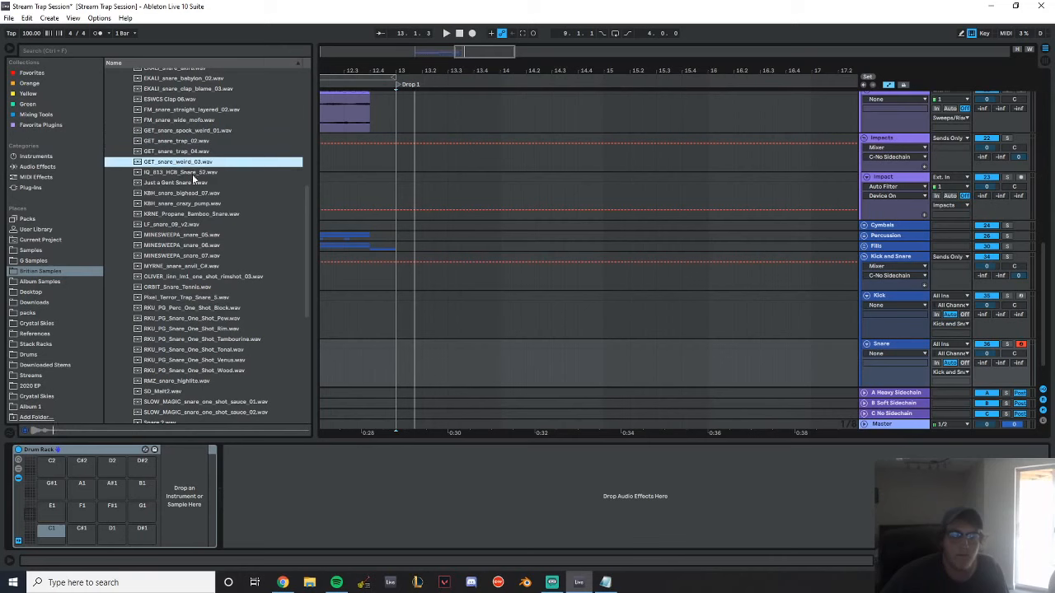
pyautogui.click(193, 172)
pyautogui.click(196, 183)
pyautogui.click(195, 194)
pyautogui.click(196, 203)
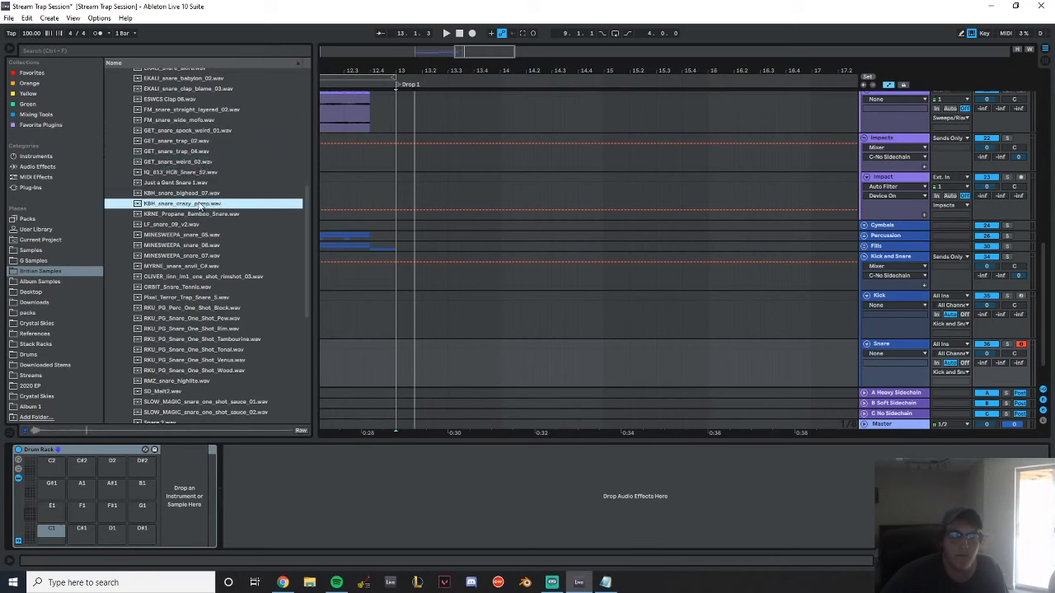
pyautogui.click(200, 214)
pyautogui.click(192, 225)
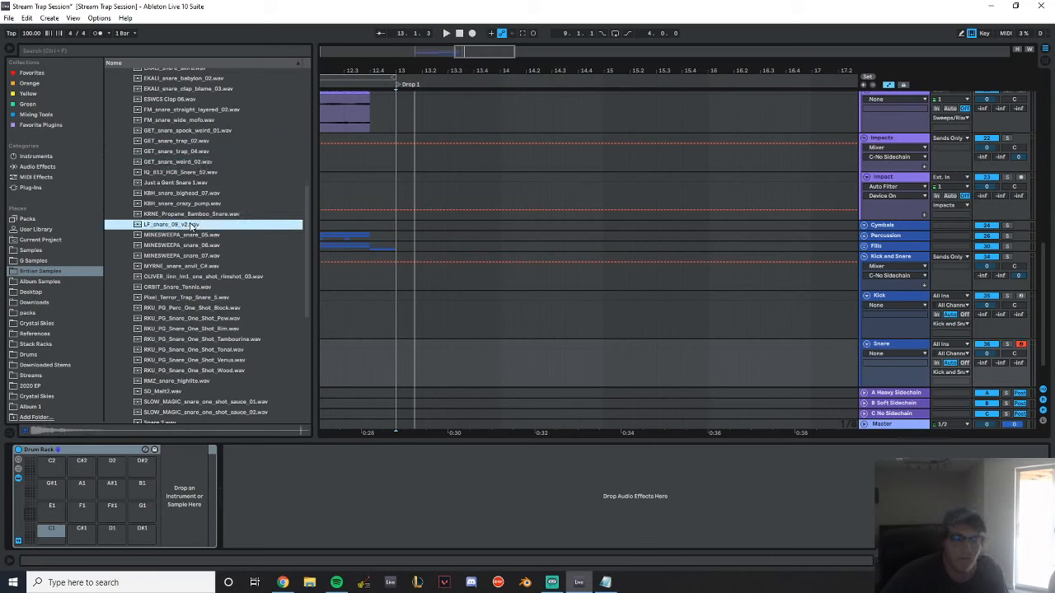
# Audition the Future Bass & Trap snares from MINESWEEPA_snare_05 through the Pixel Terror trap snare and RKU_PG_Perc_One_Shot_Block
pyautogui.click(202, 236)
pyautogui.click(197, 225)
pyautogui.click(202, 235)
pyautogui.click(206, 245)
pyautogui.click(207, 256)
pyautogui.click(212, 266)
pyautogui.click(216, 277)
pyautogui.click(216, 286)
pyautogui.click(220, 298)
pyautogui.click(222, 308)
pyautogui.click(219, 299)
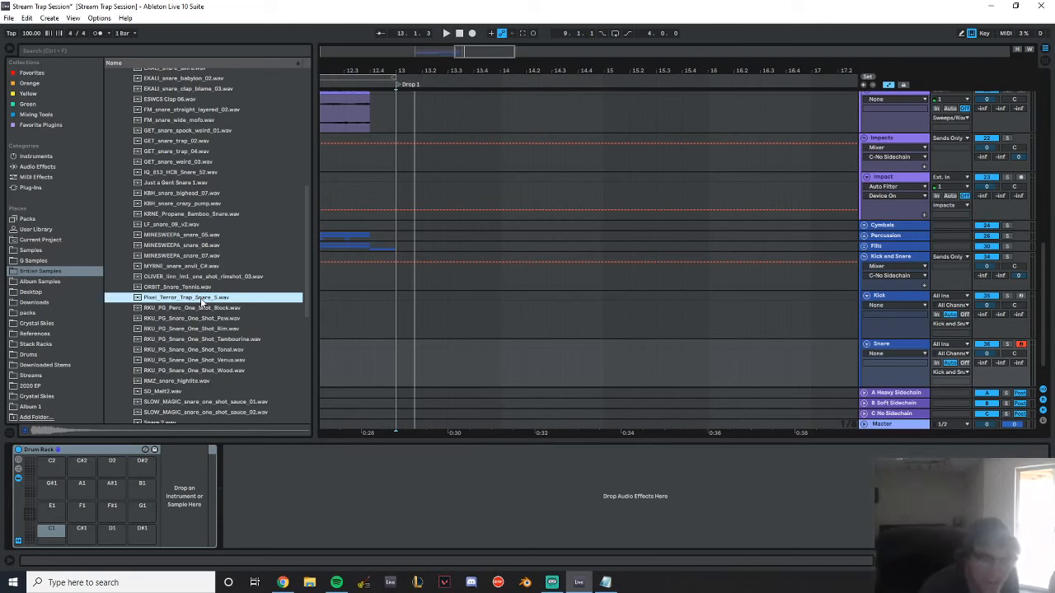
# Audition the remaining RKU_PG, RMZ, SD_Malt2 and SLOW_MAGIC snares down to Snare 2.wav
pyautogui.press('Down')
pyautogui.press('Down')
pyautogui.press('Down')
pyautogui.press('Down')
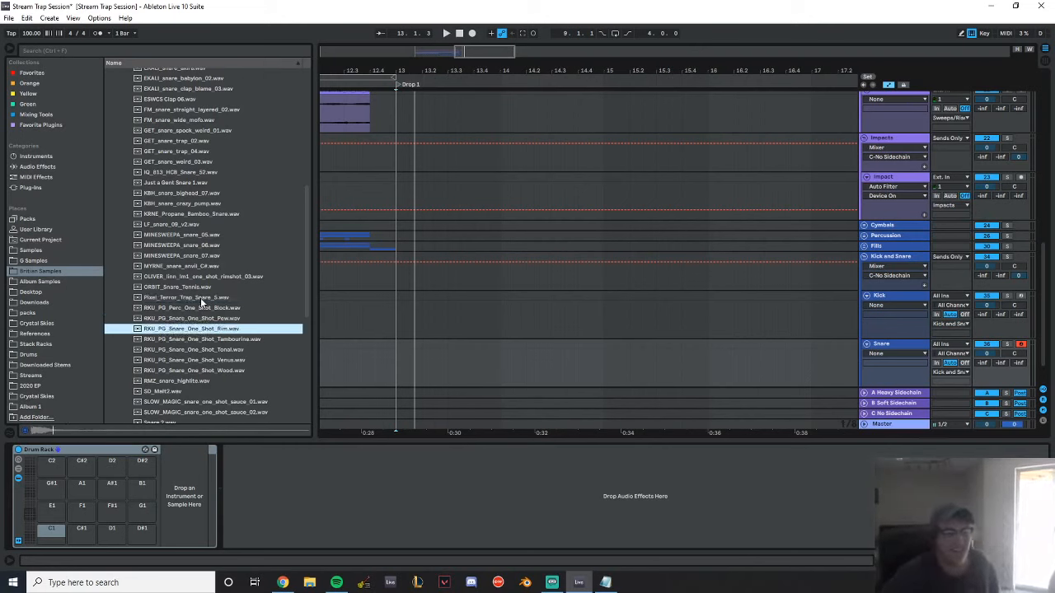
pyautogui.press('Down')
pyautogui.press('Down')
pyautogui.press('Down')
pyautogui.press('Down')
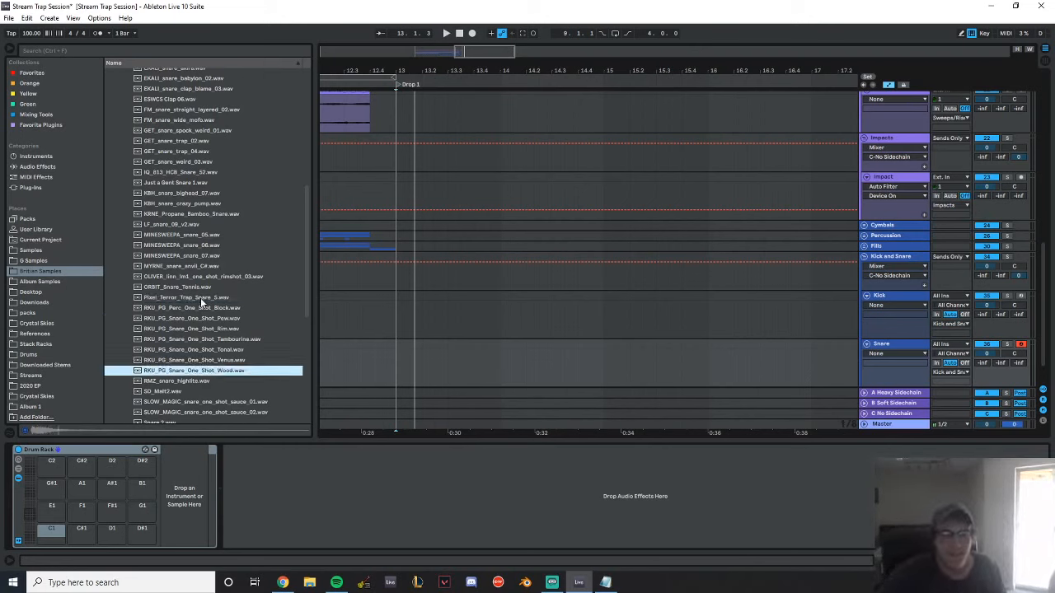
pyautogui.press('Down')
pyautogui.press('Down')
pyautogui.press('Down')
pyautogui.press('Down')
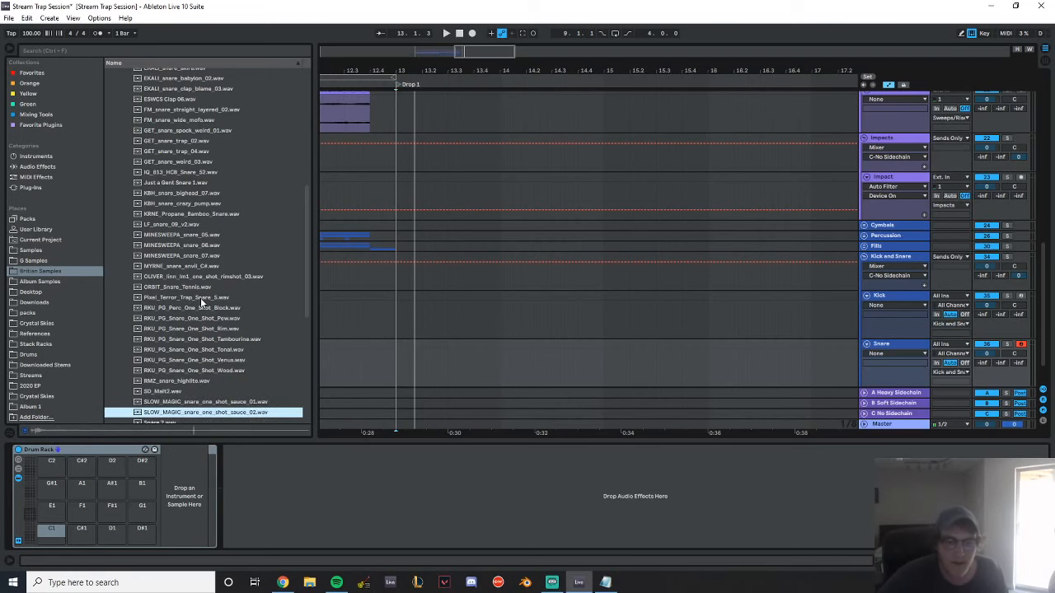
pyautogui.press('Down')
pyautogui.press('Up')
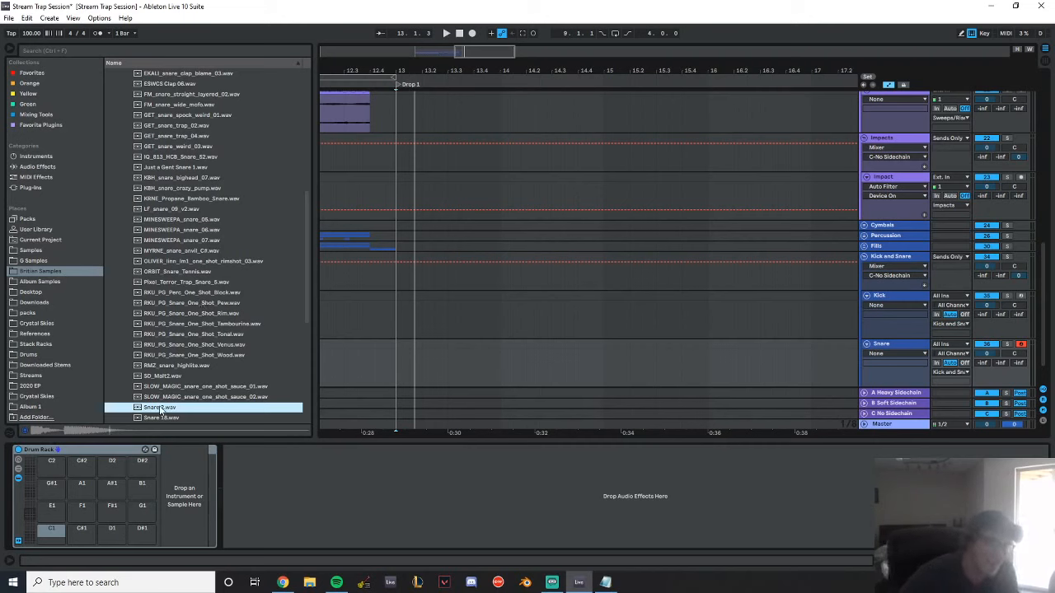
# Load Snare 2.wav onto the Snare Drum Rack's E2 pad, trim the sample start to its second transient and audition it
pyautogui.scroll(4, 51, 513)
pyautogui.moveTo(26, 501); pyautogui.dragTo(52, 529)
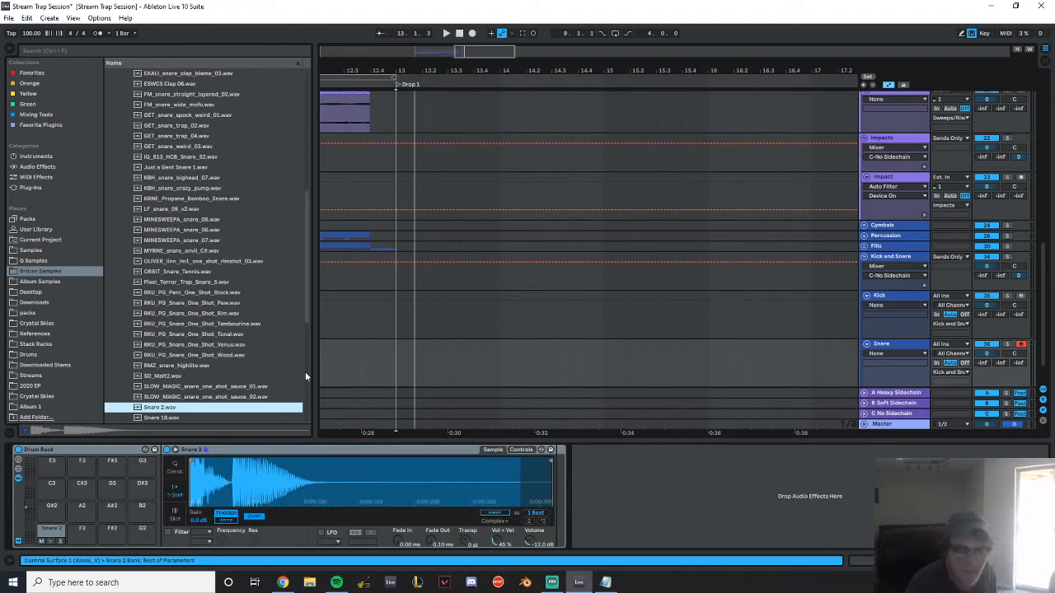
pyautogui.moveTo(192, 466); pyautogui.dragTo(236, 470)
pyautogui.click(48, 536)
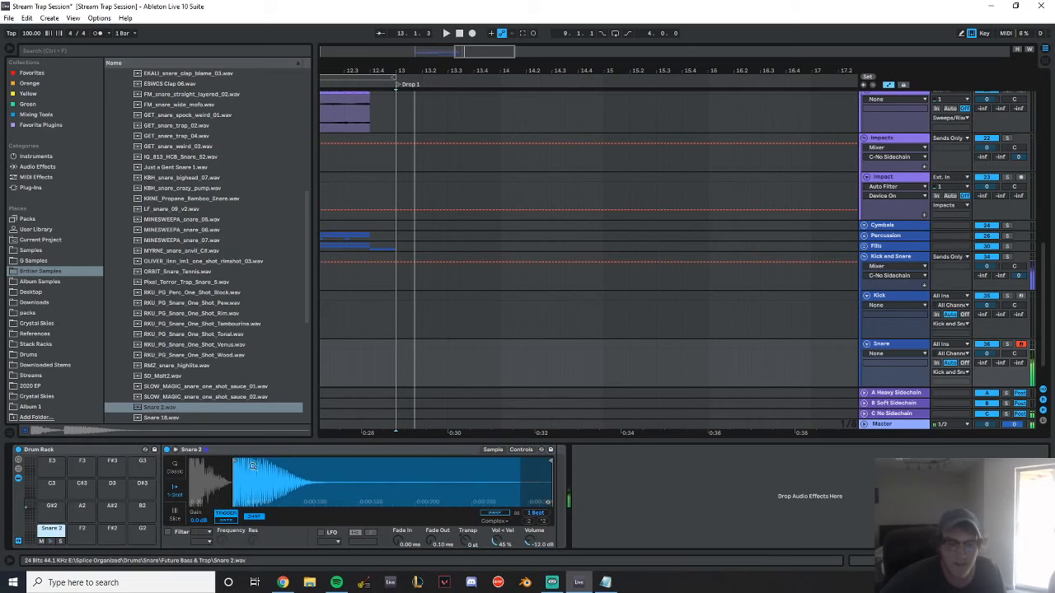
pyautogui.click(50, 538)
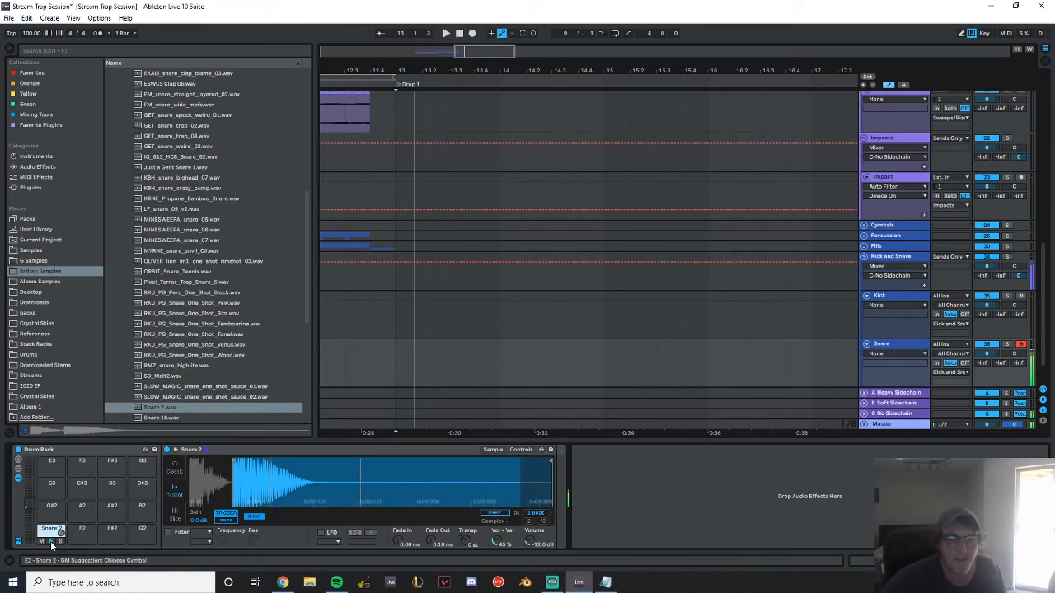
# Add a Saturator after the Snare Drum Rack and set its curve type to Hard Curve
pyautogui.click(37, 167)
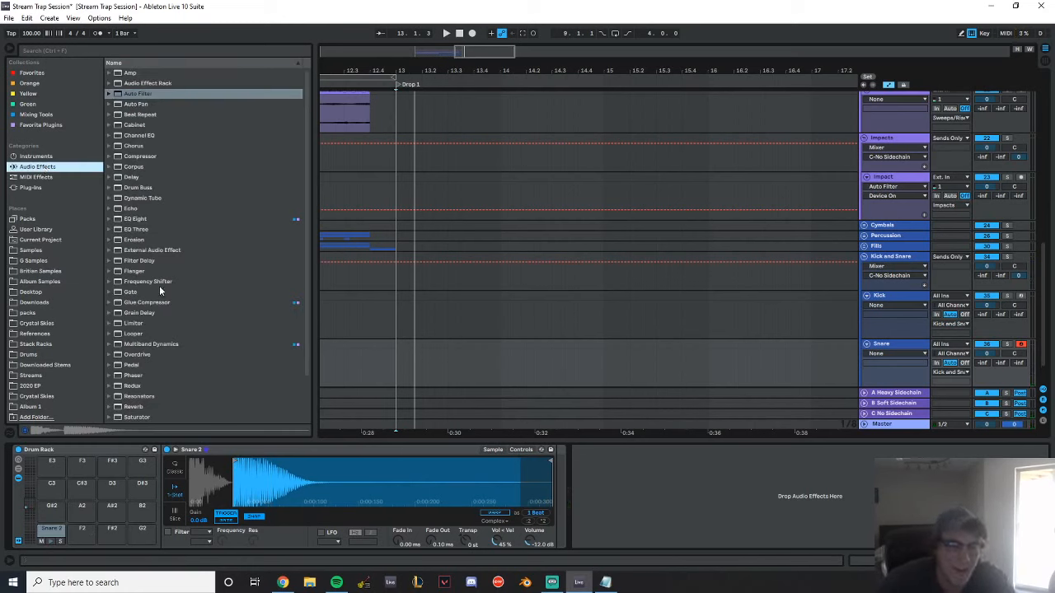
pyautogui.scroll(-3, 159, 285)
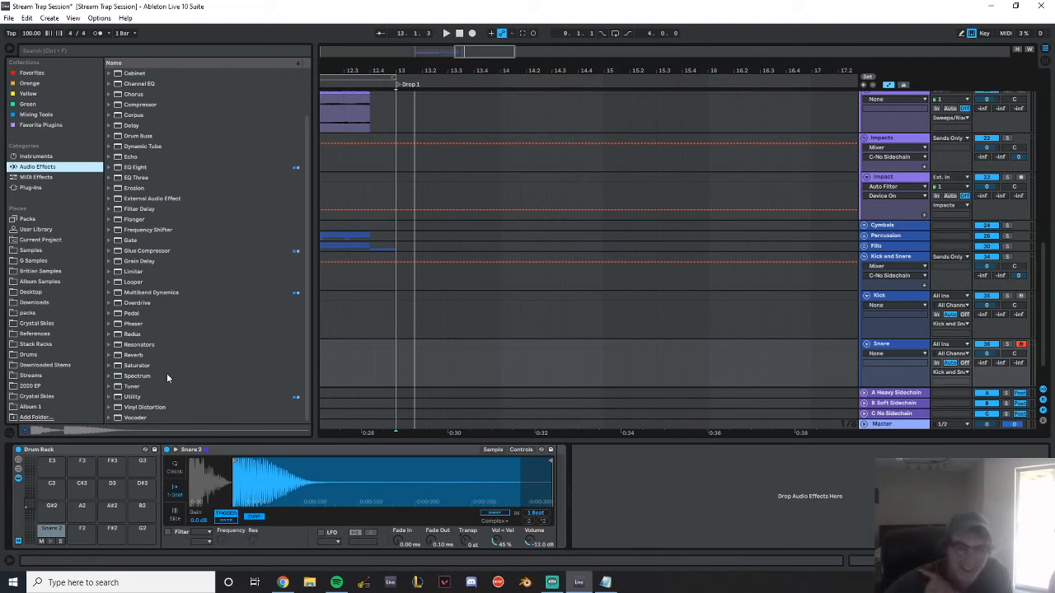
pyautogui.moveTo(139, 367); pyautogui.dragTo(561, 489)
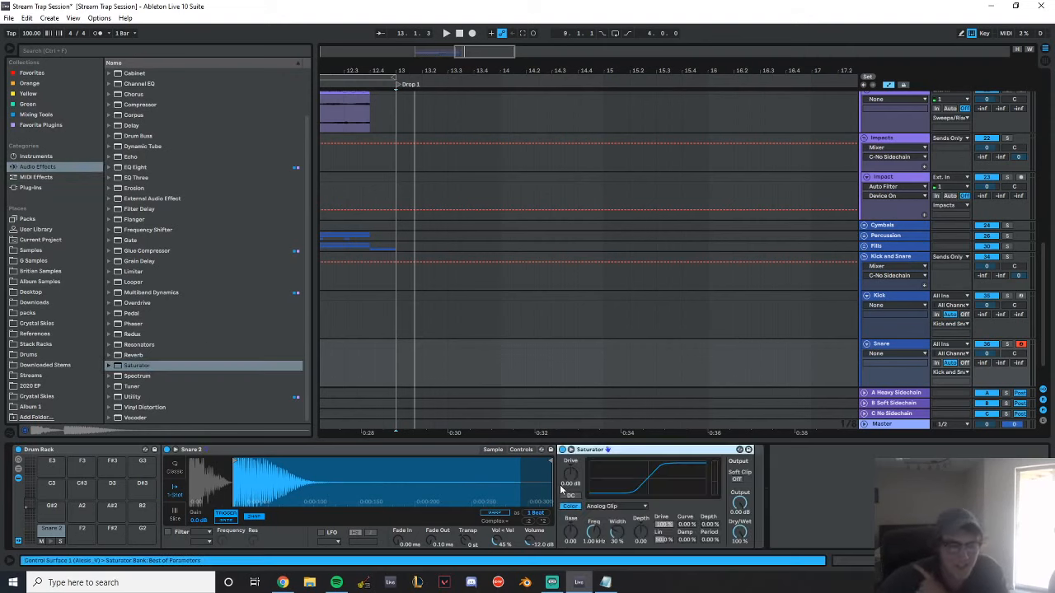
pyautogui.click(589, 506)
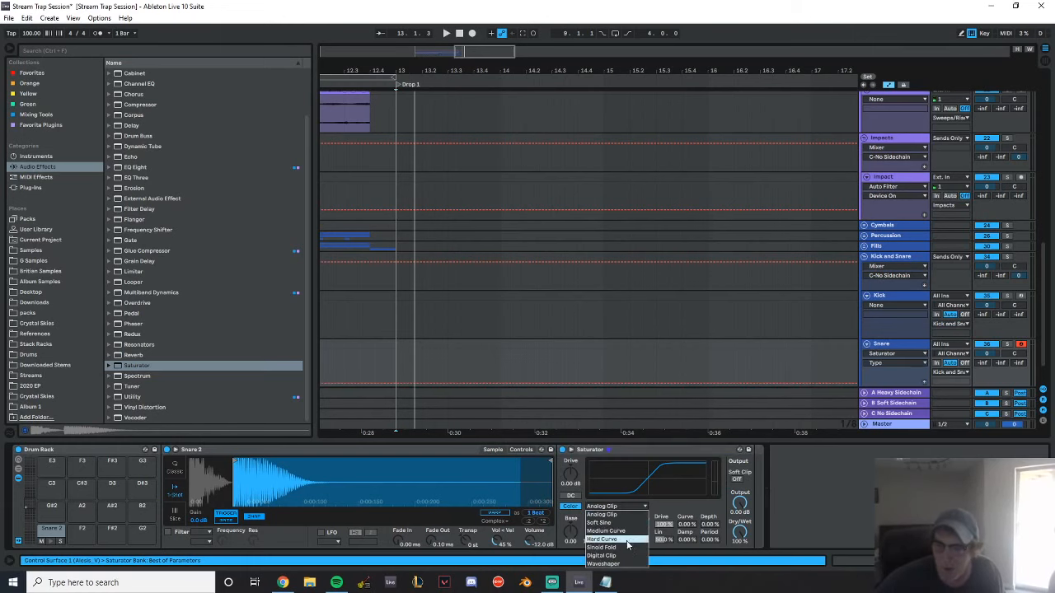
pyautogui.click(626, 539)
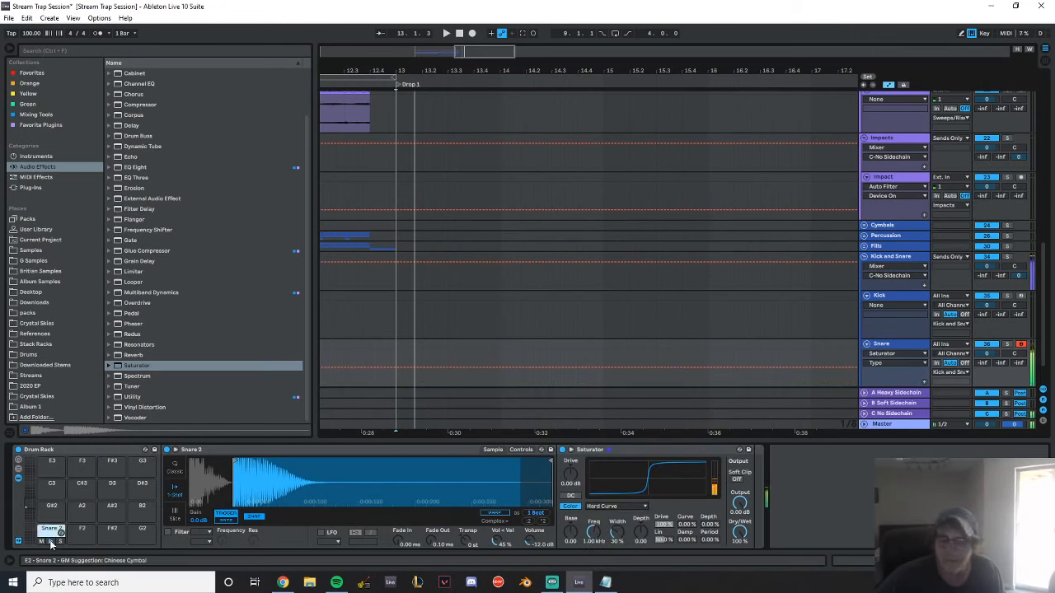
# Set the Saturator's Dry/Wet to 25% while auditioning the snare
pyautogui.moveTo(740, 531); pyautogui.dragTo(740, 554)
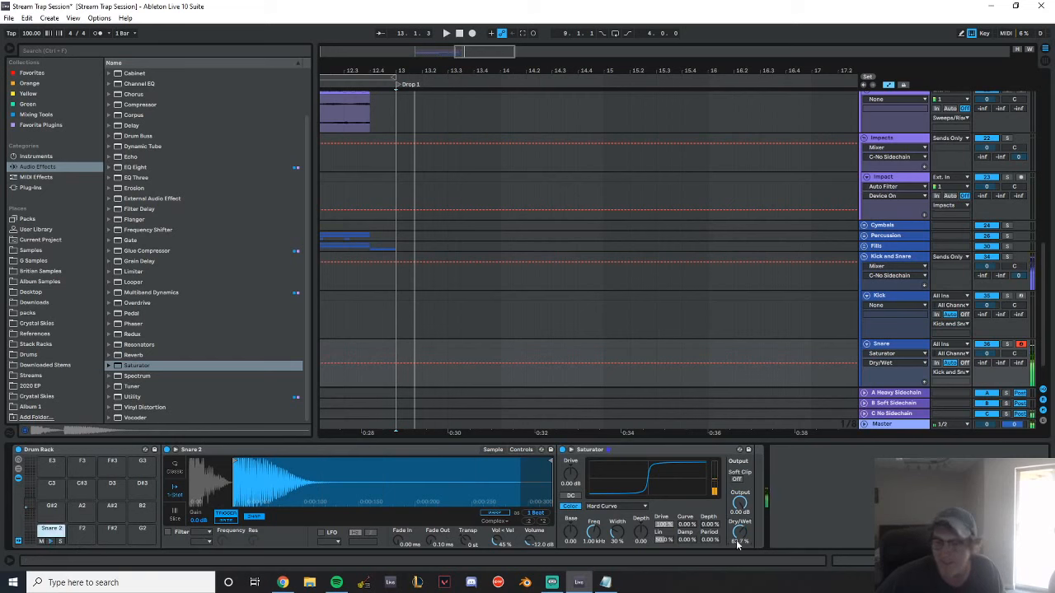
pyautogui.moveTo(740, 532); pyautogui.dragTo(740, 561)
pyautogui.click(52, 541)
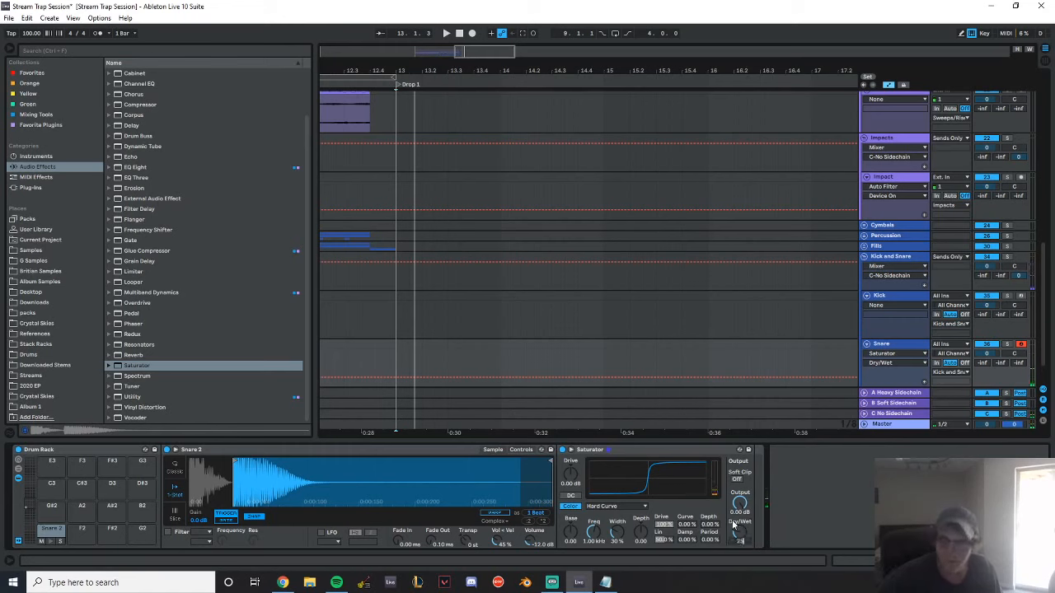
# Add the Raum reverb to the Snare track, lower its Mix well below half, audition the snare and close the plug-in window
pyautogui.click(70, 125)
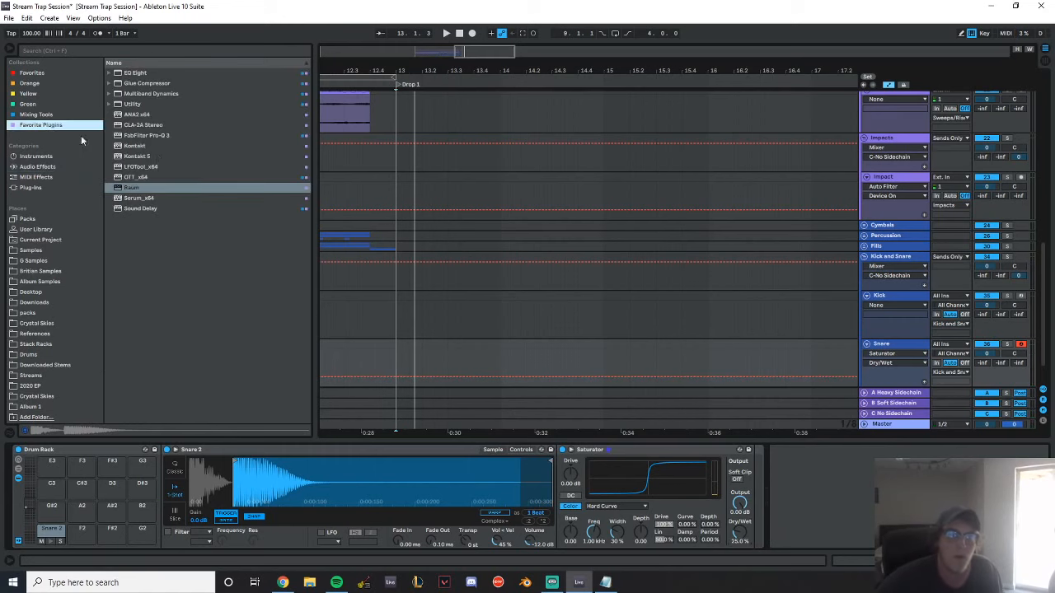
pyautogui.doubleClick(138, 187)
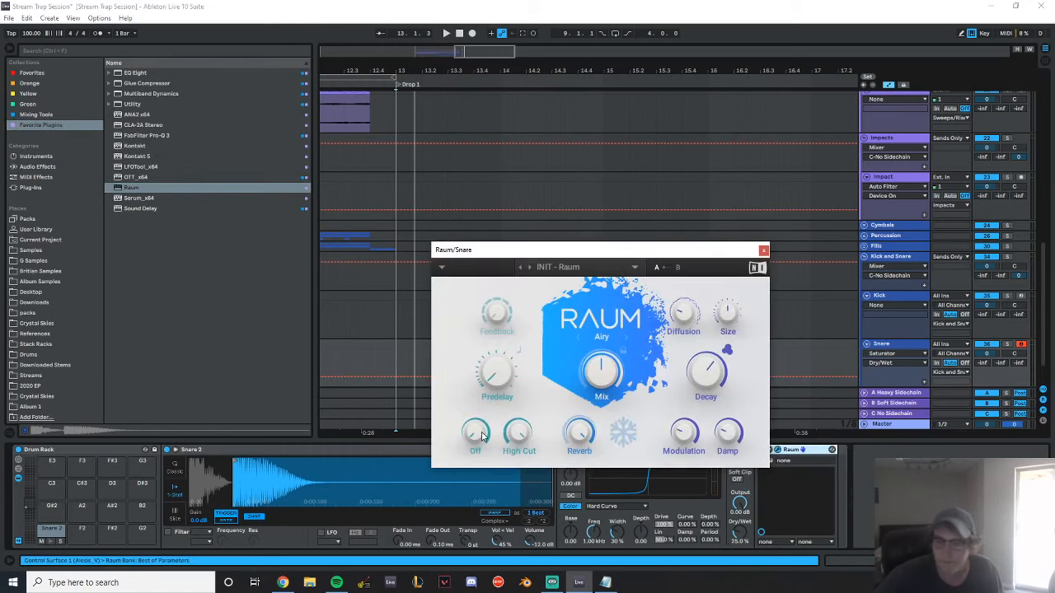
pyautogui.moveTo(601, 373); pyautogui.dragTo(602, 407)
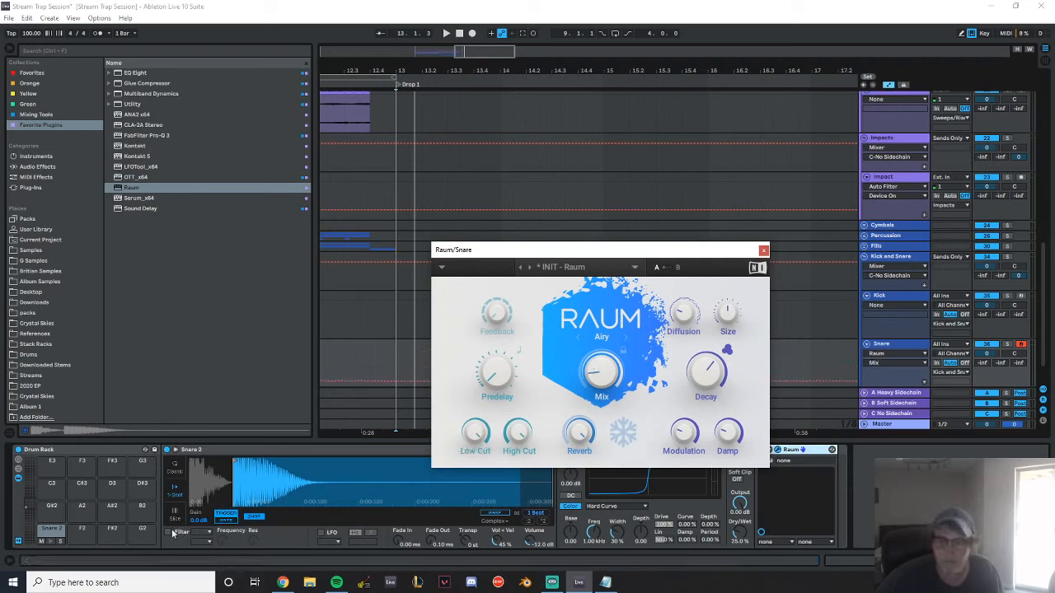
pyautogui.click(51, 528)
pyautogui.moveTo(697, 371)
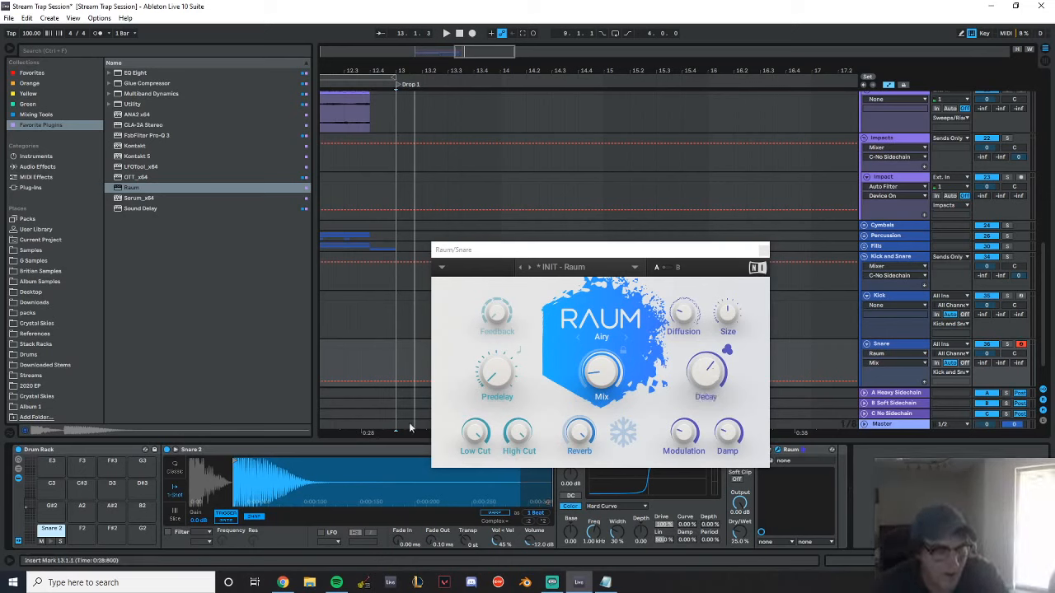
pyautogui.click(50, 542)
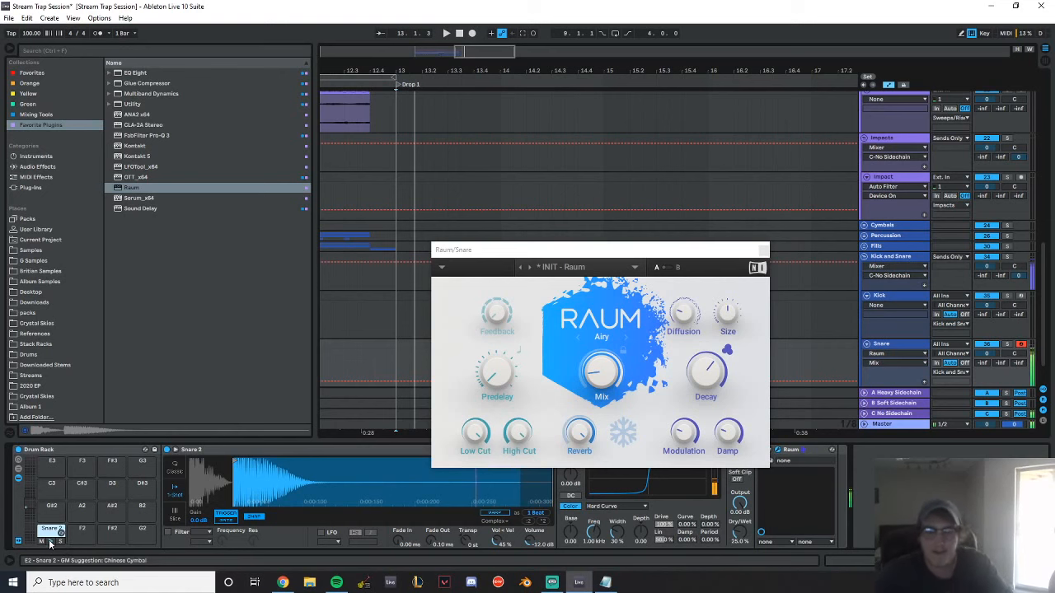
pyautogui.click(763, 249)
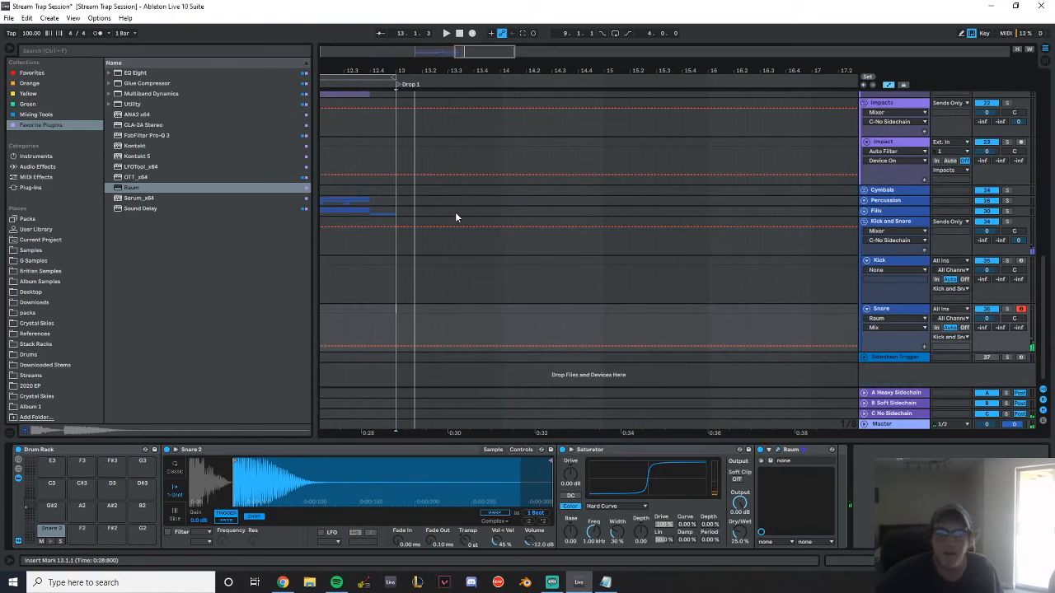
# Insert an empty four-bar MIDI clip on the Kick track from 13.1.1 to 17.1.1
pyautogui.moveTo(401, 284); pyautogui.dragTo(794, 261)
pyautogui.hotkey('ctrl', 'shift', 'm')
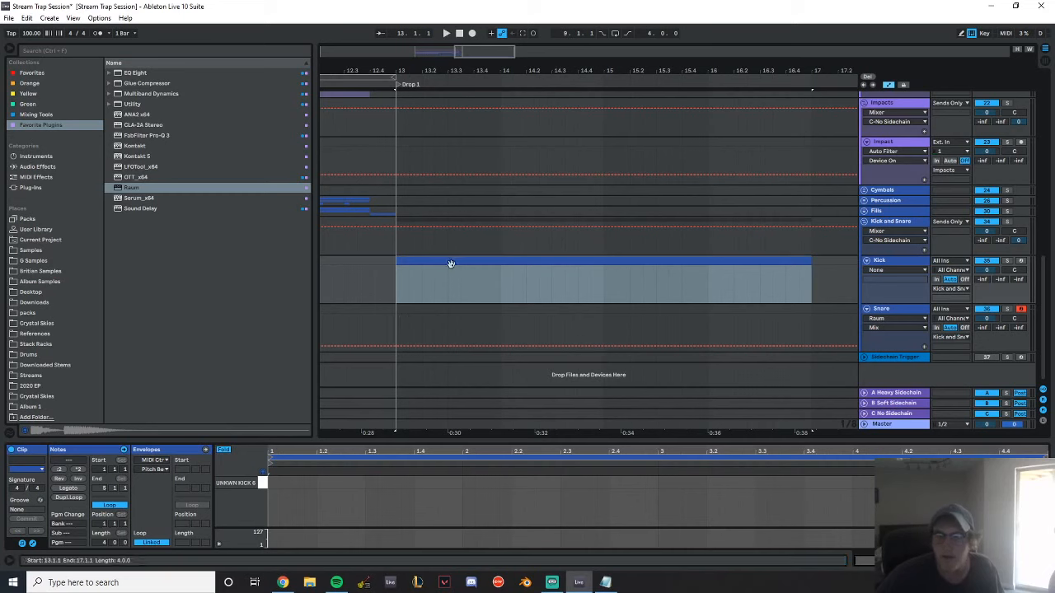
# Insert a four-bar MIDI clip on the Snare track at 13.1.1 and place one-beat snare hits on beats 2 and 4 of every bar
pyautogui.press('Down')
pyautogui.hotkey('ctrl', 'shift', 'm')
pyautogui.doubleClick(353, 483)
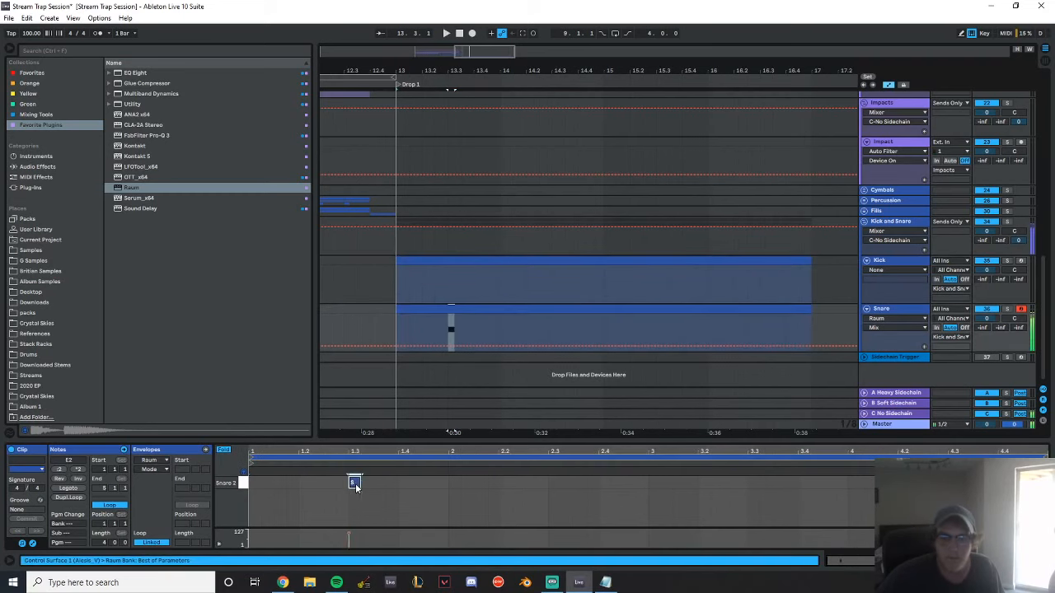
pyautogui.moveTo(359, 483); pyautogui.dragTo(261, 478)
pyautogui.hotkey('ctrl', 'd')
pyautogui.hotkey('ctrl', 'd')
pyautogui.hotkey('ctrl', 'd')
# Play the snare pattern from just before Drop 1, stop playback and open the Kick track's clip
pyautogui.click(338, 261)
pyautogui.press('space')
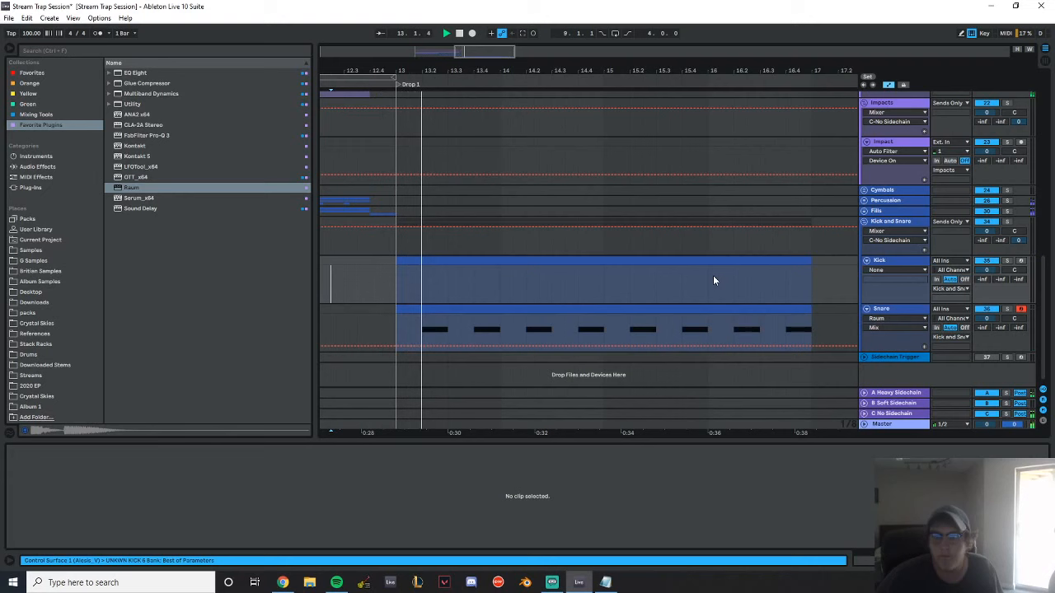
pyautogui.click(906, 310)
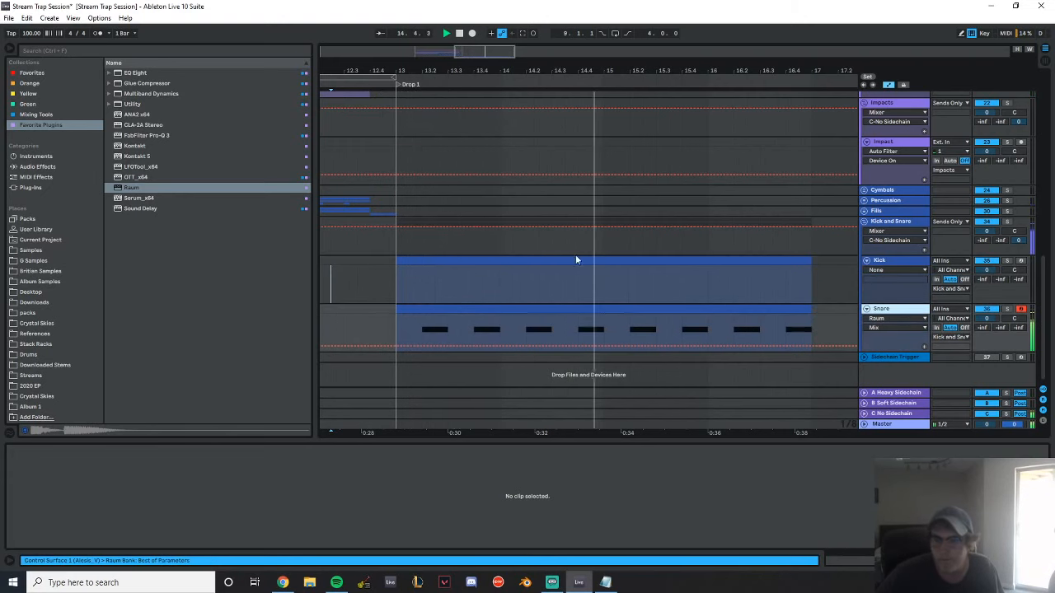
pyautogui.click(553, 263)
pyautogui.press('space')
# Place one-beat kick notes at 1.1.1 and 1.2.3 in the Kick clip and audition them with the snare
pyautogui.doubleClick(272, 483)
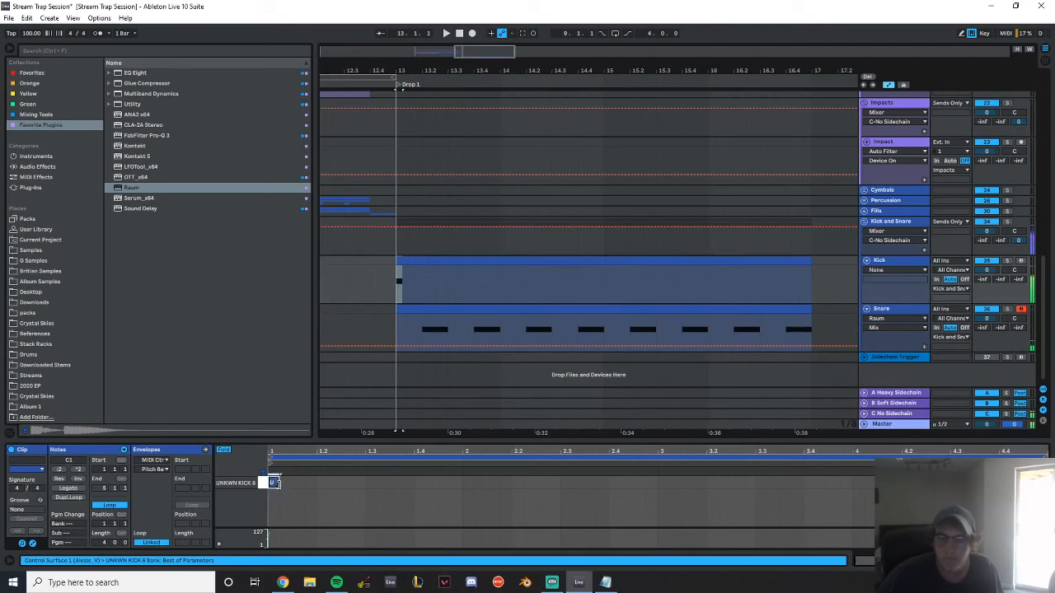
pyautogui.doubleClick(363, 483)
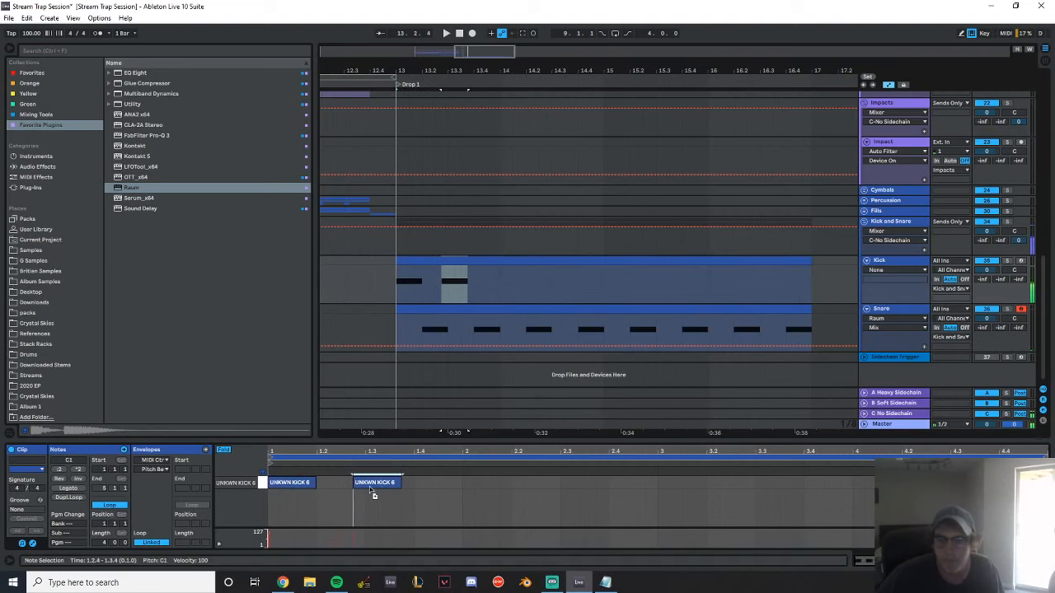
pyautogui.press('space')
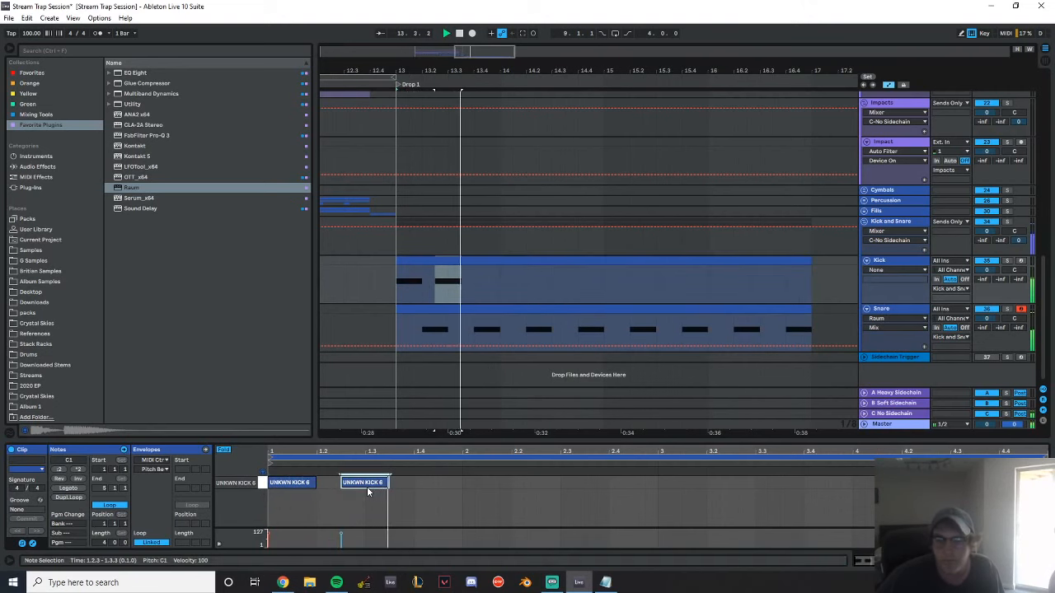
# Add shorter kick notes at 2.1.1, 2.1.4 and 2.2.3 in the clip's second bar, auditioning the groove along the way
pyautogui.moveTo(367, 486); pyautogui.dragTo(512, 485)
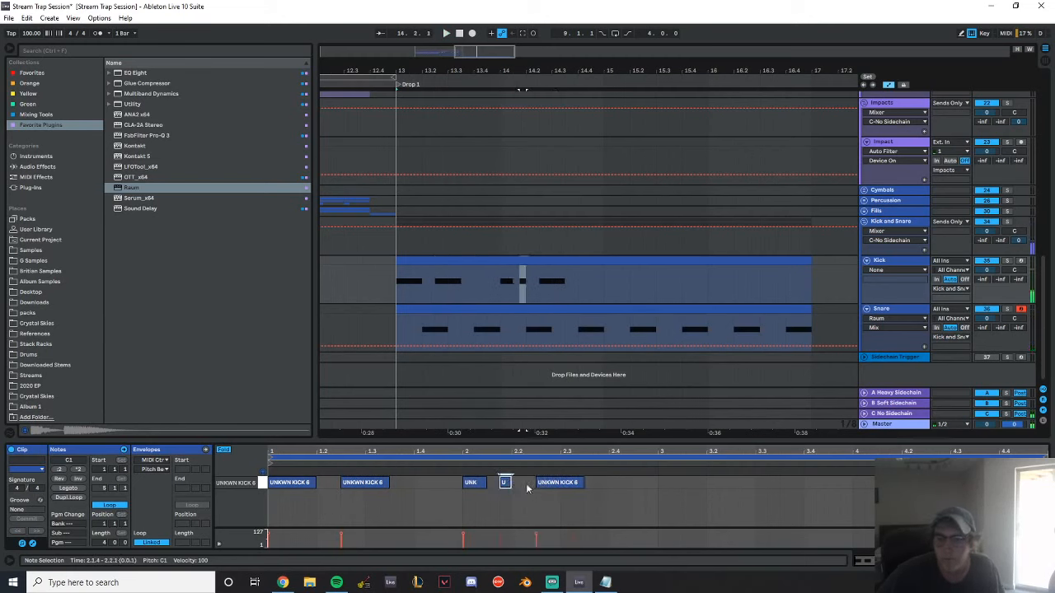
pyautogui.doubleClick(548, 485)
pyautogui.press('space')
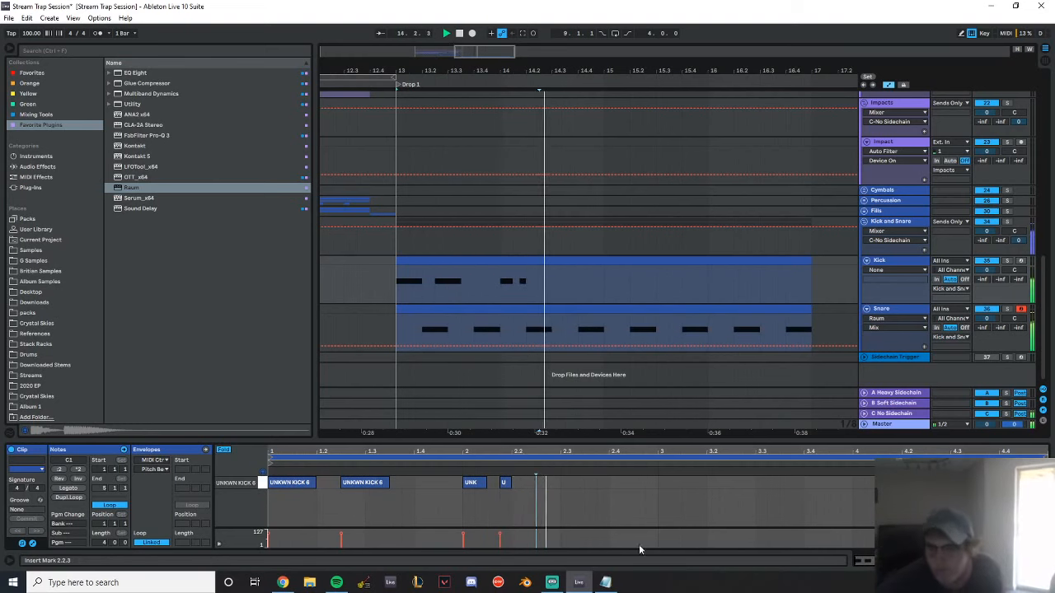
pyautogui.press('space')
pyautogui.click(503, 482)
pyautogui.doubleClick(548, 483)
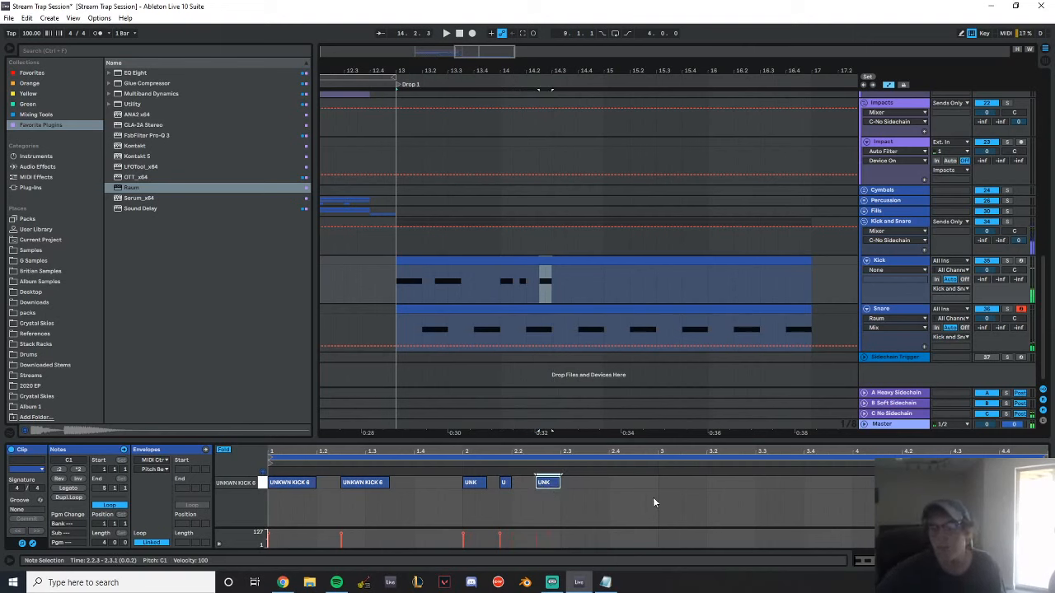
# Delete the beat-4 snare sections at the end of bars 14 and 16 on the Snare track
pyautogui.moveTo(580, 326); pyautogui.dragTo(609, 317)
pyautogui.click(604, 309)
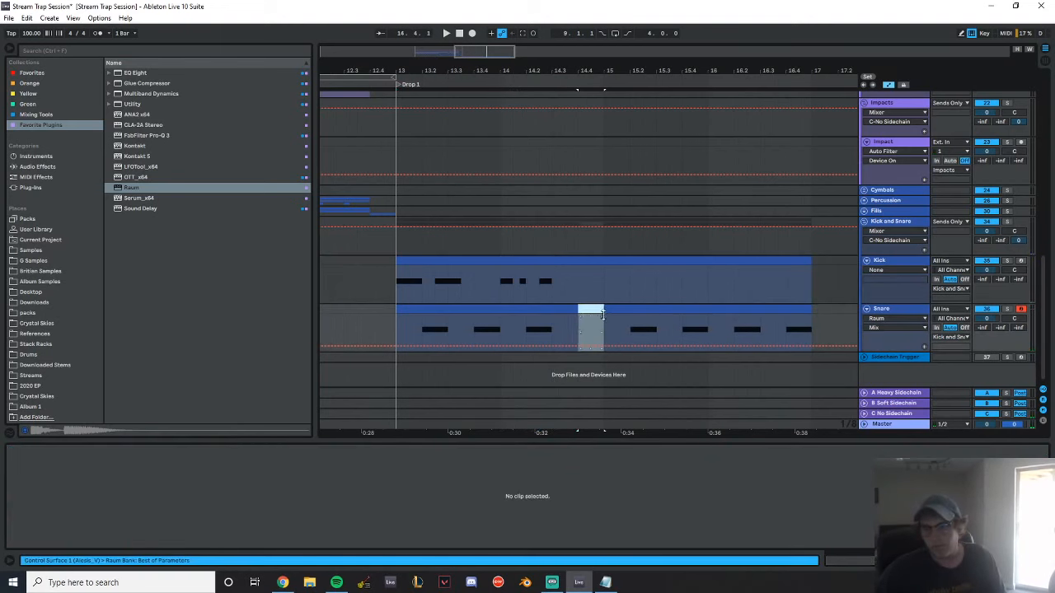
pyautogui.click(610, 318)
pyautogui.moveTo(810, 310); pyautogui.dragTo(786, 310)
# Duplicate the two-bar kick pattern to 15.1.1 and consolidate the Kick and Snare tracks into one four-bar clip each from 13.1.1 to 17.1.1
pyautogui.moveTo(601, 273); pyautogui.dragTo(394, 273)
pyautogui.hotkey('ctrl', 'd')
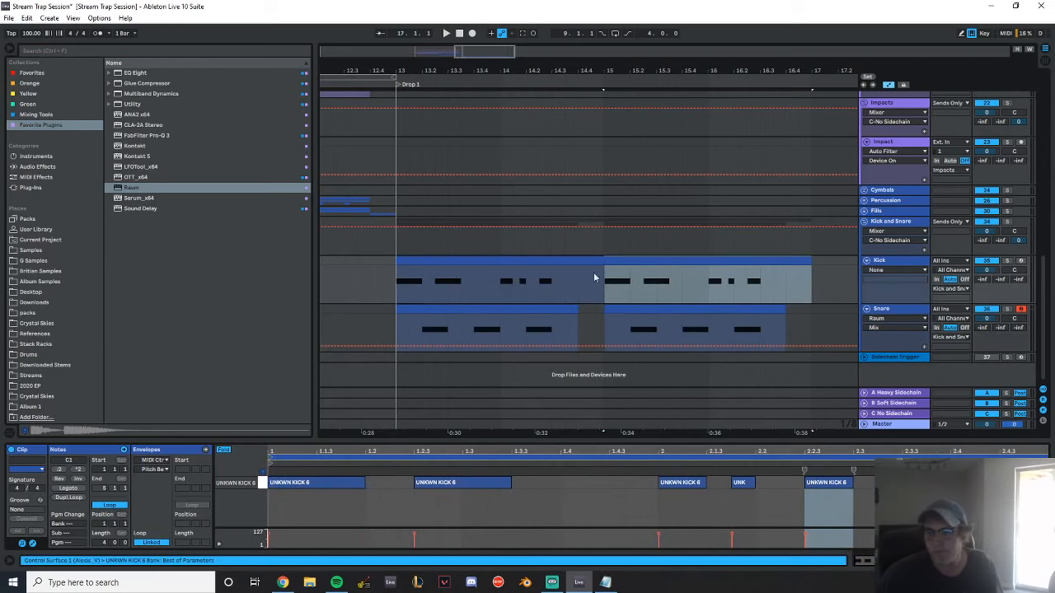
pyautogui.moveTo(812, 275); pyautogui.dragTo(393, 259)
pyautogui.moveTo(395, 323); pyautogui.dragTo(813, 309)
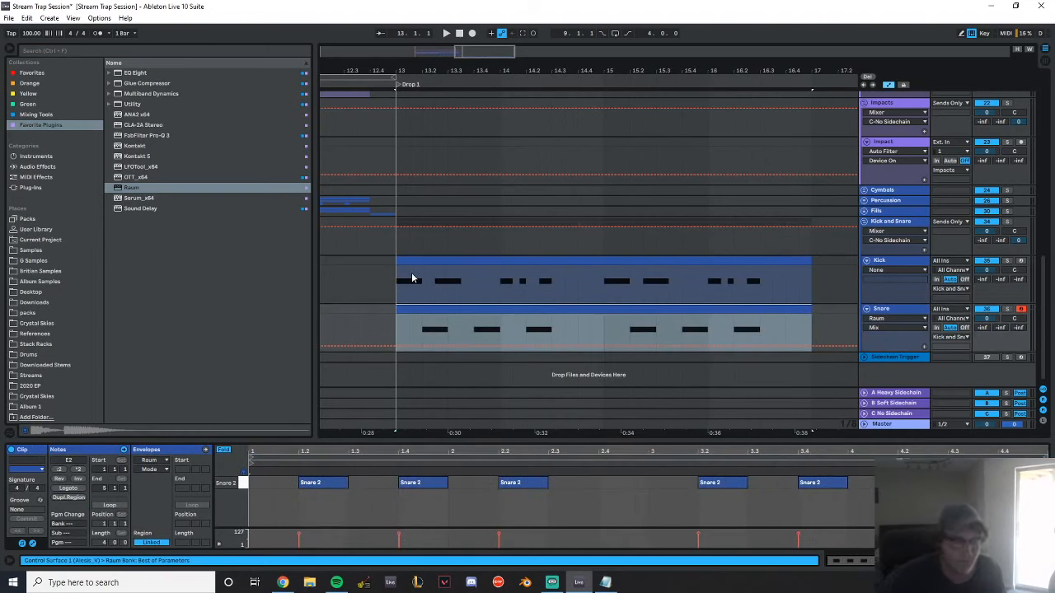
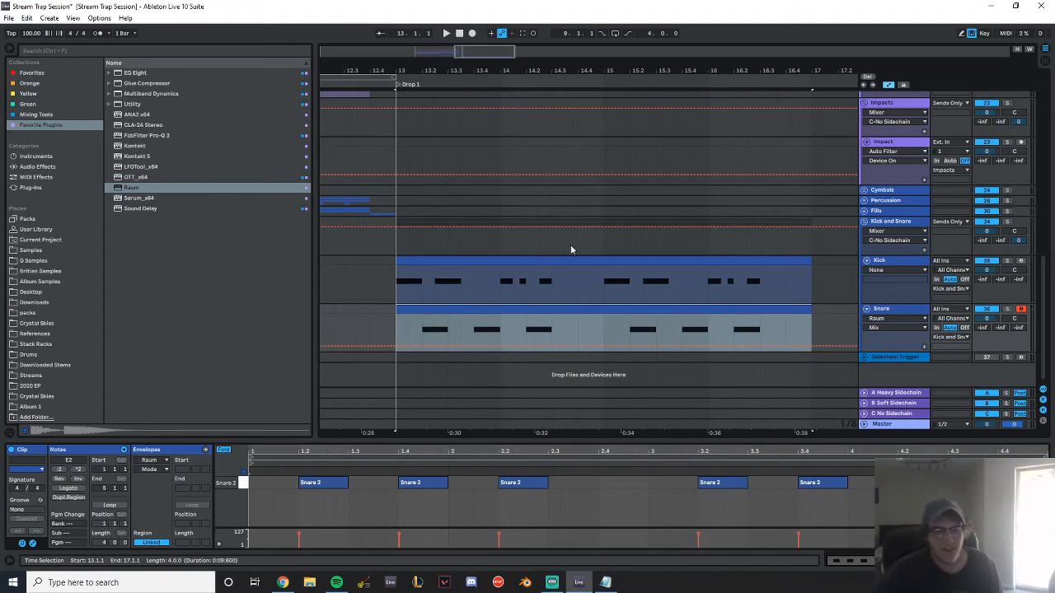
# Adjust the kick sample's volume and set every note in the four-bar Kick clip to velocity 110
pyautogui.click(907, 264)
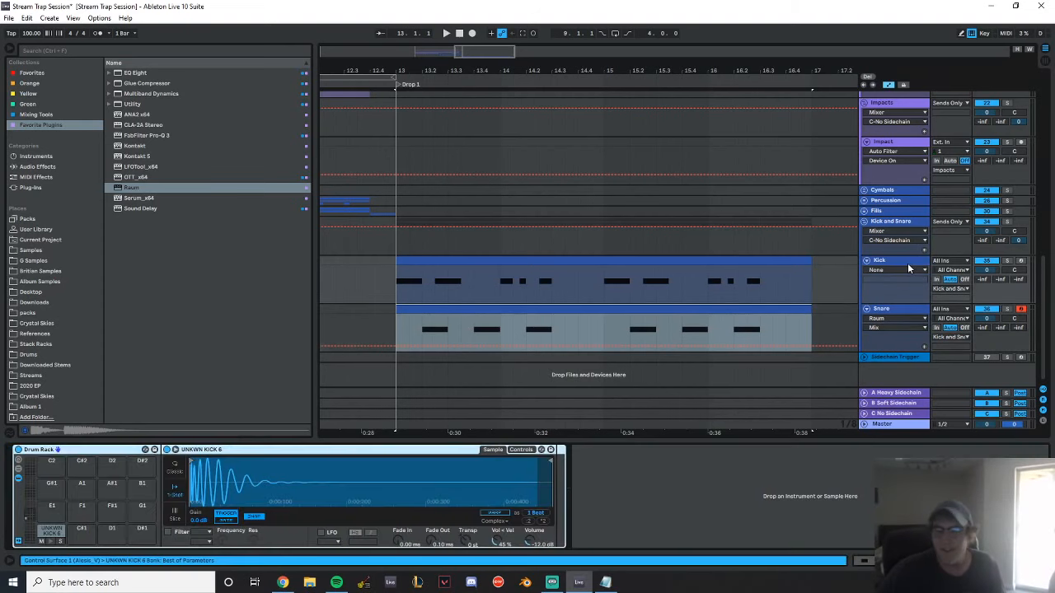
pyautogui.click(486, 262)
pyautogui.click(262, 483)
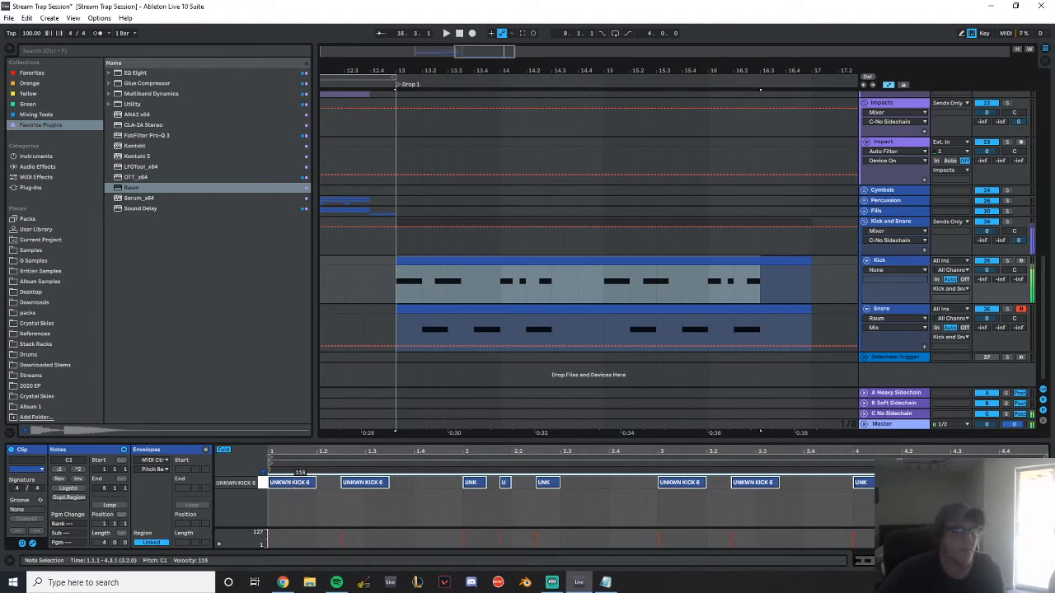
pyautogui.moveTo(292, 483); pyautogui.dragTo(292, 492)
pyautogui.click(872, 278)
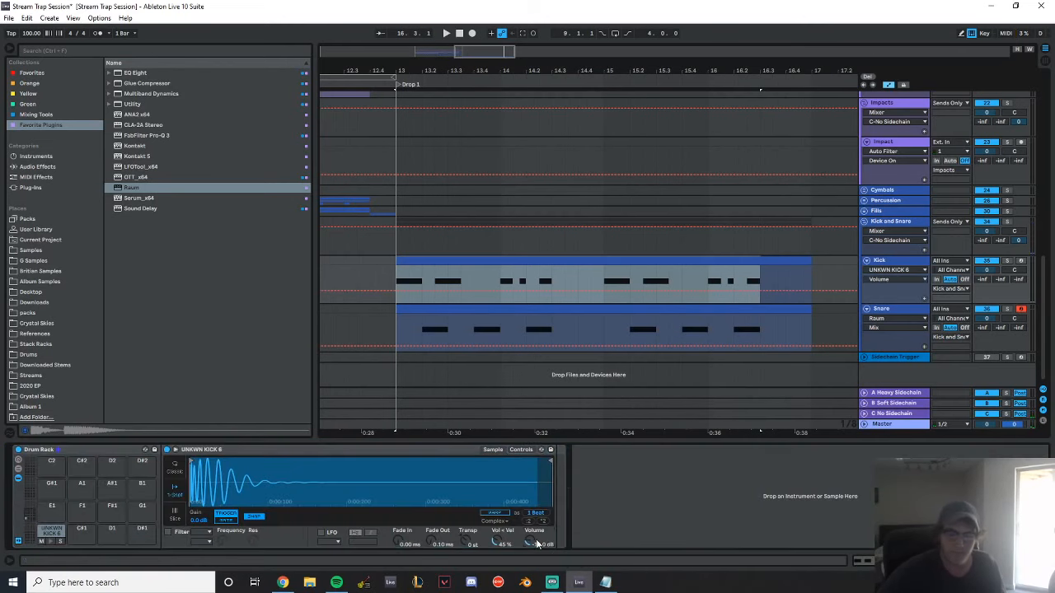
pyautogui.click(486, 261)
pyautogui.click(287, 483)
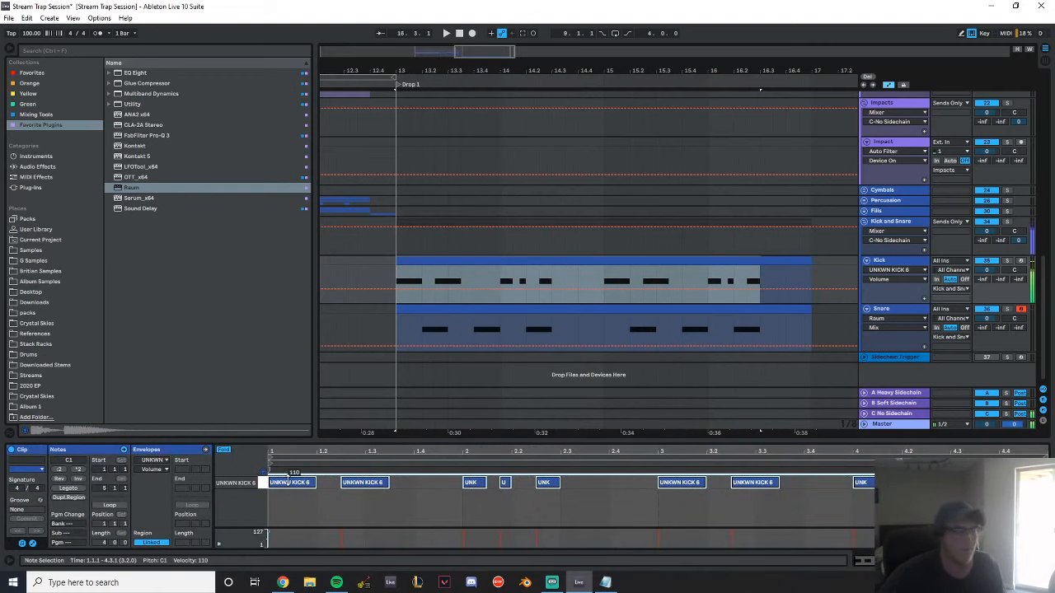
# Select all notes in the Snare clip and set their velocity to 100
pyautogui.doubleClick(893, 310)
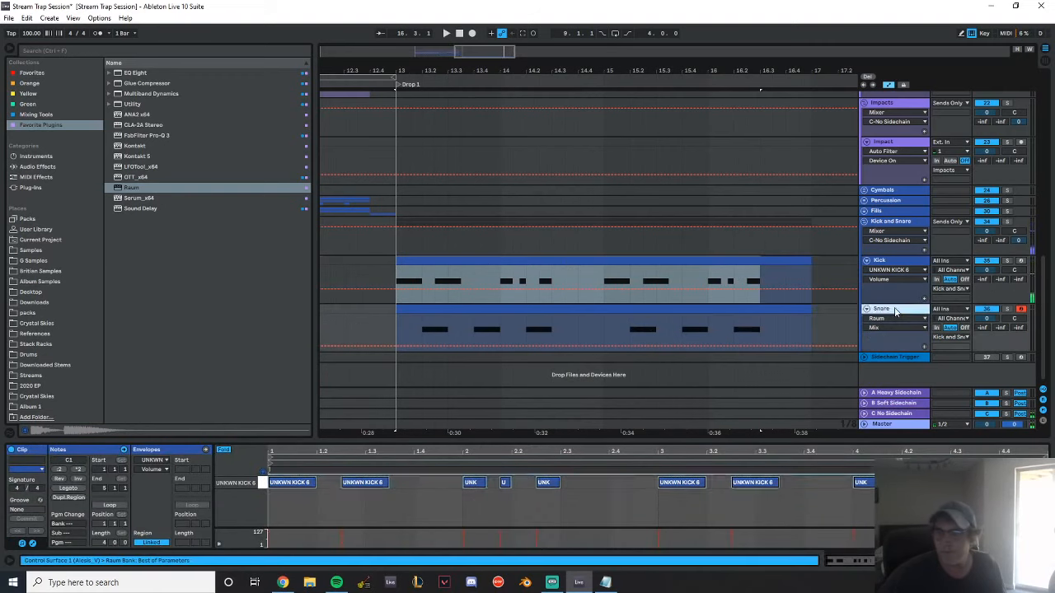
pyautogui.click(600, 304)
pyautogui.click(245, 486)
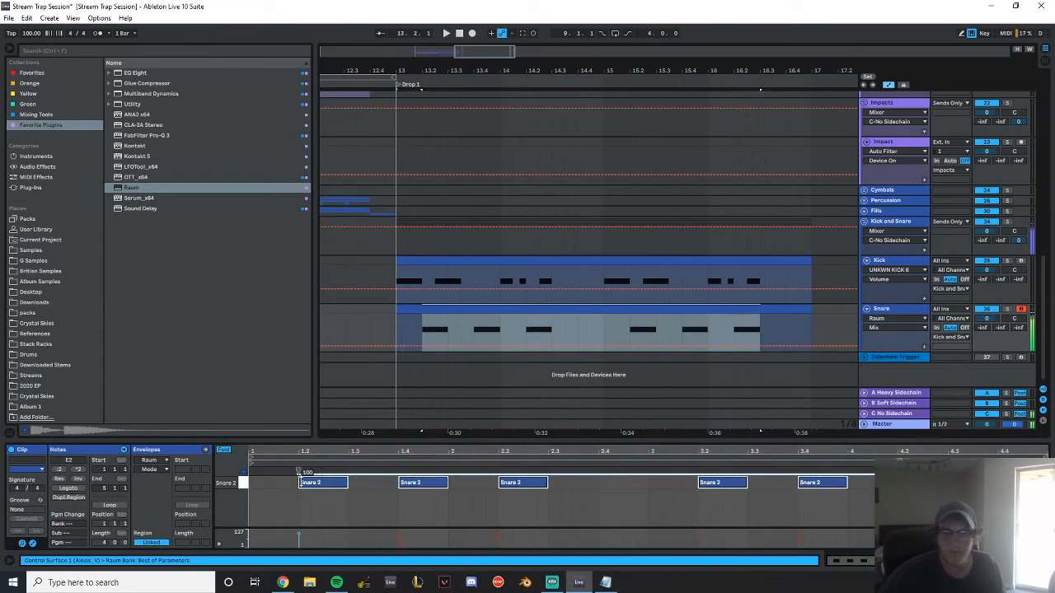
# Add an EQ Eight after Raum at the end of the Snare track's device chain
pyautogui.click(890, 316)
pyautogui.click(144, 74)
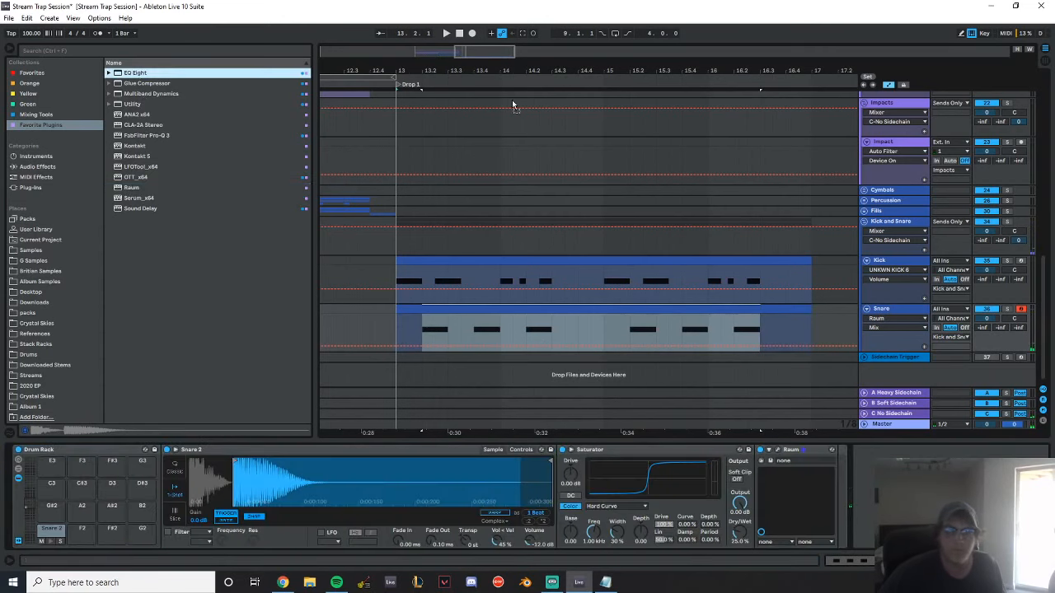
pyautogui.moveTo(136, 73); pyautogui.dragTo(919, 505)
# While auditioning the drums, set a snare EQ band to 599 Hz with an 11 dB cut and a Q of 2.11
pyautogui.press('space')
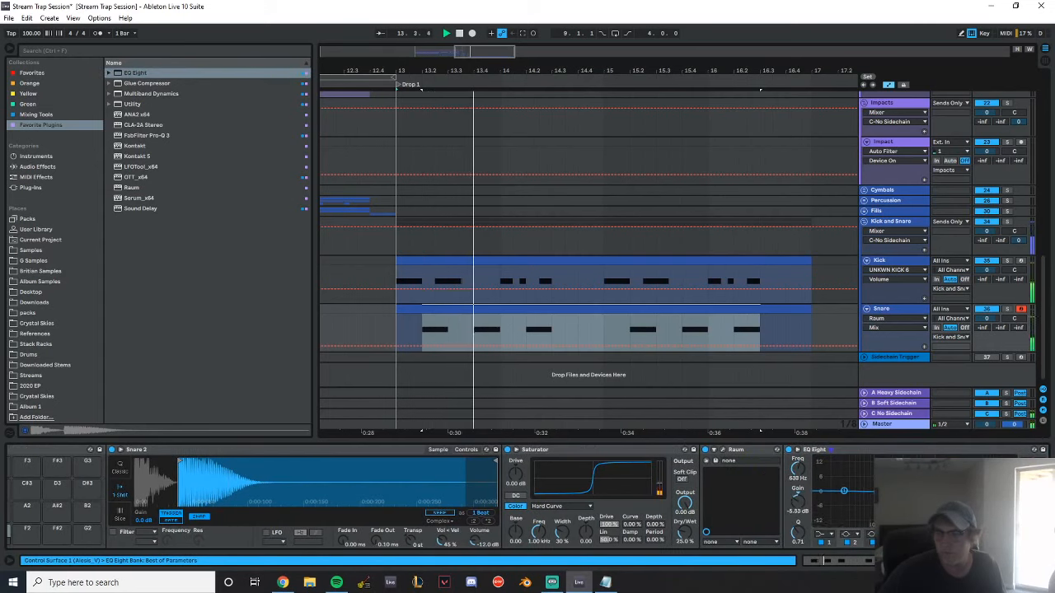
pyautogui.moveTo(802, 537); pyautogui.dragTo(802, 498)
pyautogui.press('space')
pyautogui.press('space')
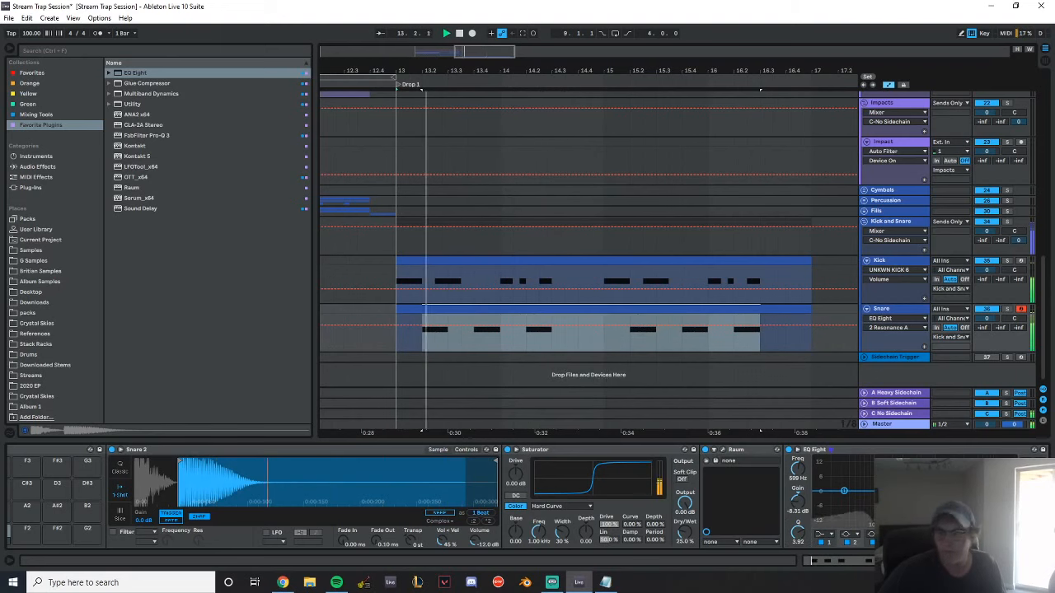
pyautogui.moveTo(919, 512); pyautogui.dragTo(919, 514)
pyautogui.press('space')
pyautogui.press('space')
pyautogui.moveTo(797, 539); pyautogui.dragTo(796, 550)
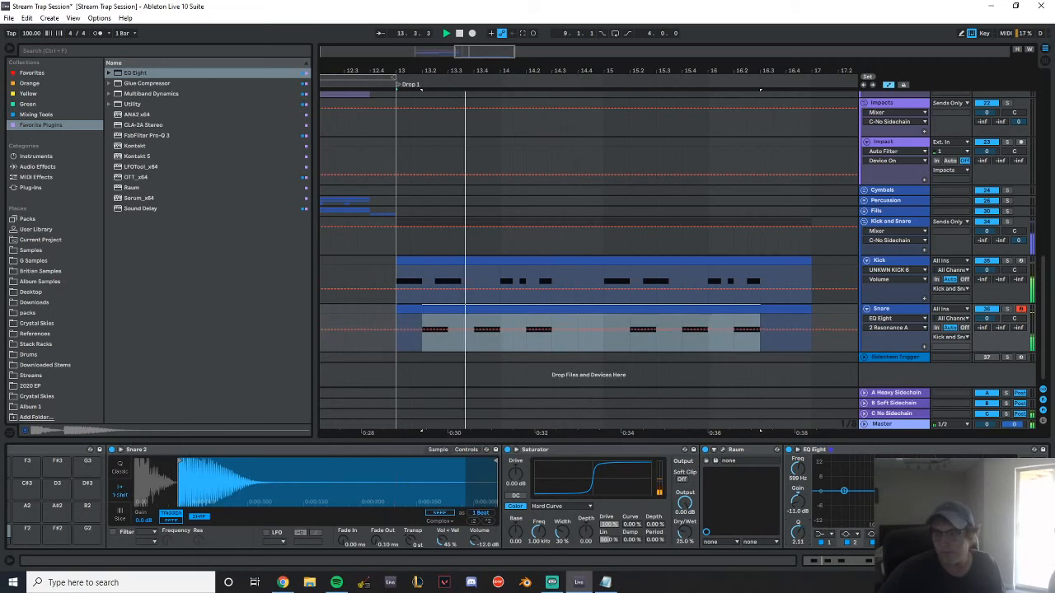
# Make the snare EQ's first band a 30 Hz low cut, dip 8.99 kHz by 2.60 dB, and save the set
pyautogui.click(822, 534)
pyautogui.click(824, 480)
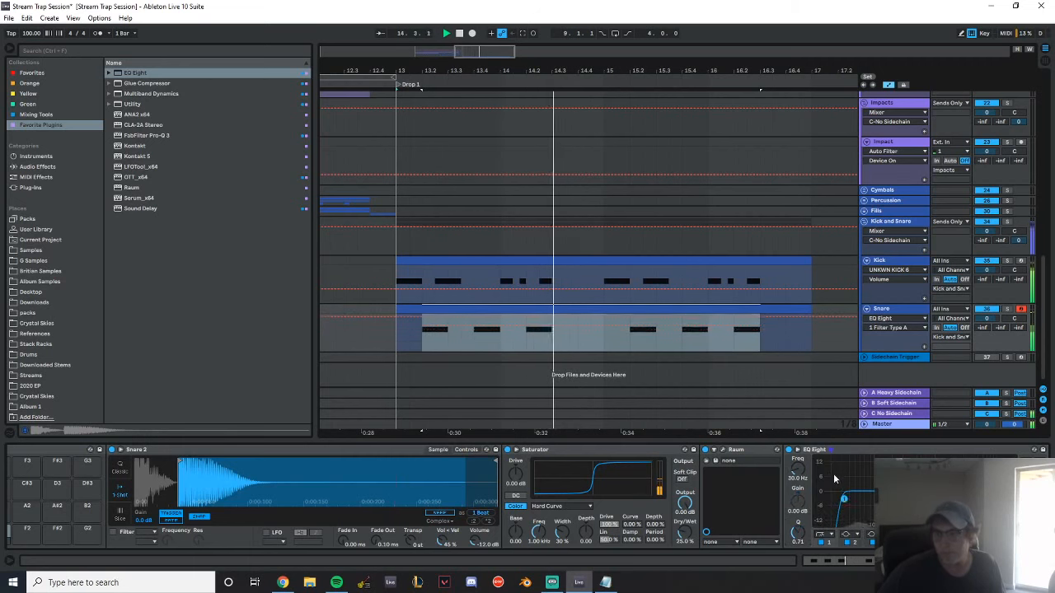
pyautogui.moveTo(890, 493); pyautogui.dragTo(987, 498)
pyautogui.press('space')
pyautogui.press('space')
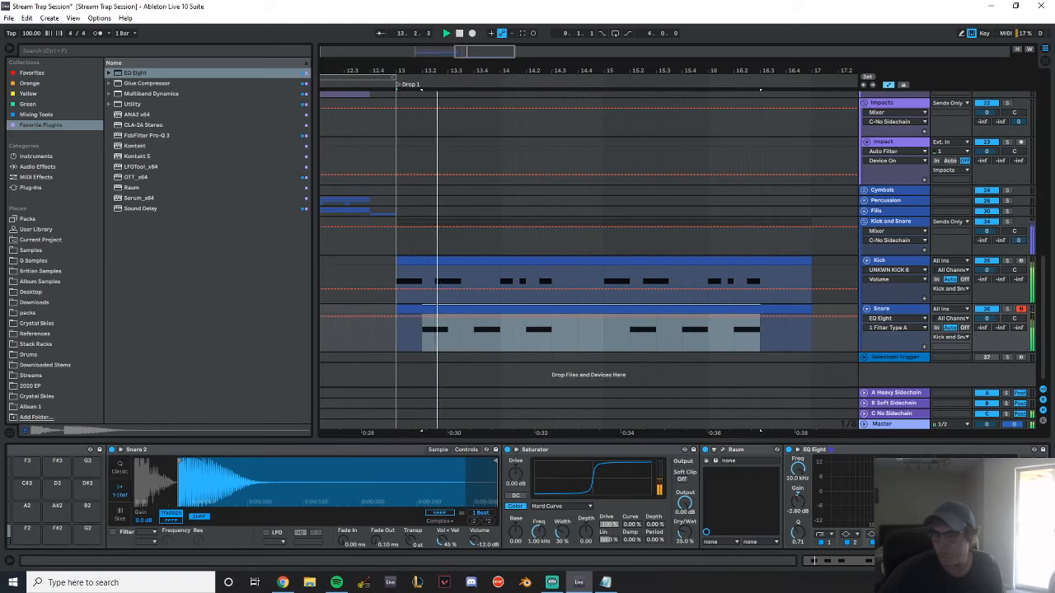
pyautogui.hotkey('ctrl', 's')
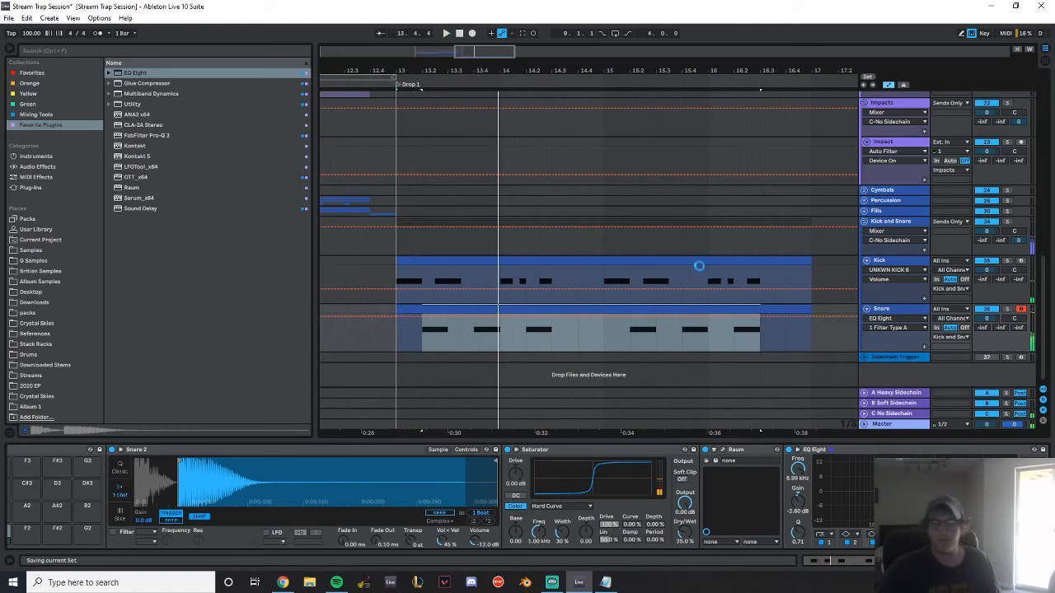
# Play the arrangement from the start of the Build at 9.1.1 into Drop 1 to check the transition
pyautogui.click(341, 143)
pyautogui.moveTo(351, 72)
pyautogui.mouseDown()
pyautogui.moveTo(459, 76)
pyautogui.moveTo(589, 55)
pyautogui.mouseUp()
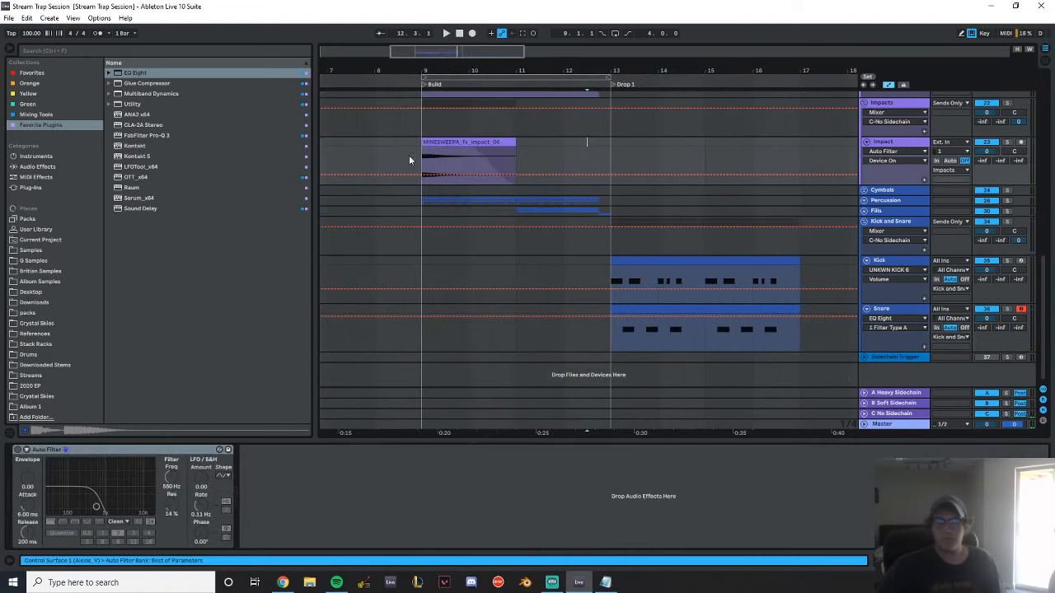
pyautogui.click(418, 131)
pyautogui.press('space')
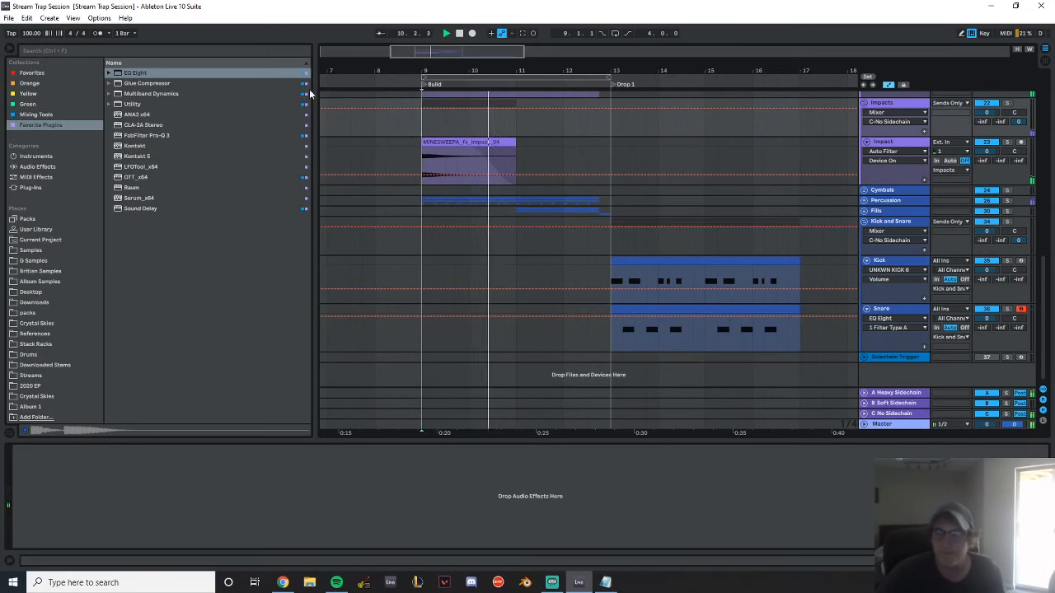
pyautogui.moveTo(598, 66); pyautogui.dragTo(511, 60)
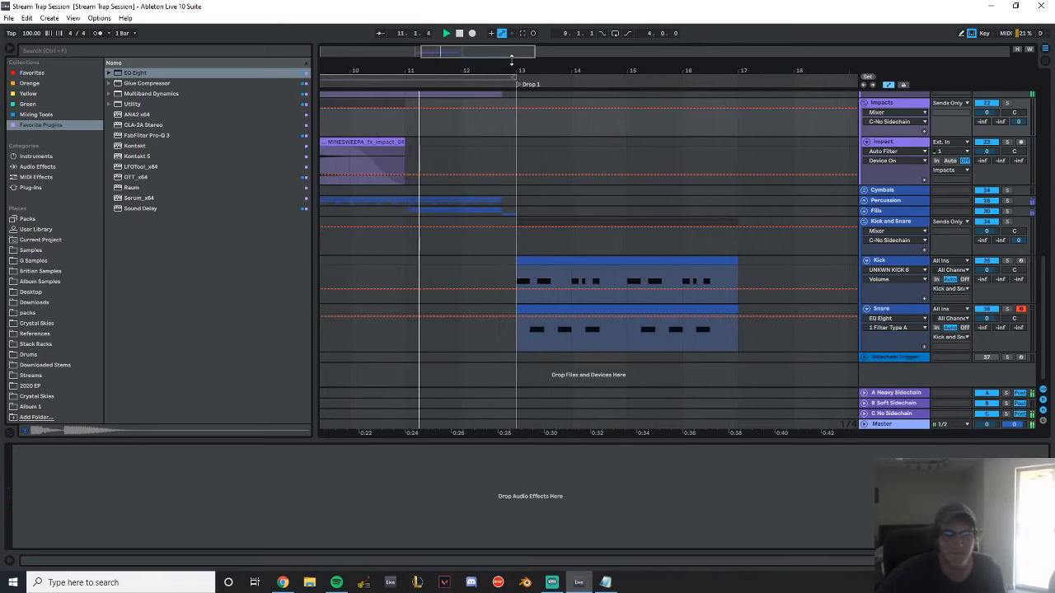
pyautogui.moveTo(539, 71); pyautogui.dragTo(478, 66)
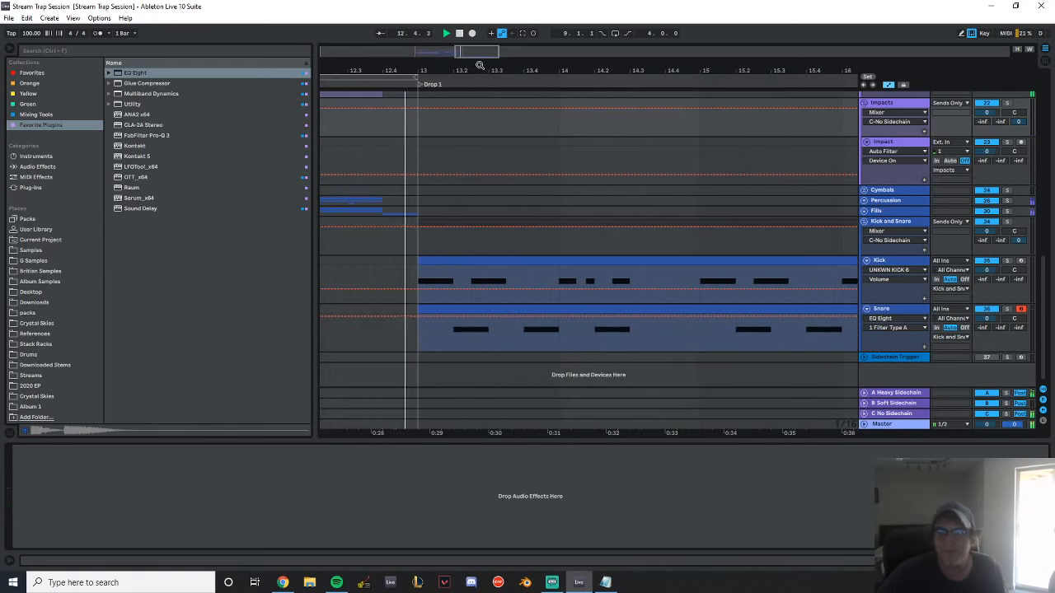
pyautogui.scroll(5, 743, 244)
pyautogui.press('space')
# Look over the riser and impact tracks and replay the drums from the start of Drop 1
pyautogui.scroll(-5, 766, 219)
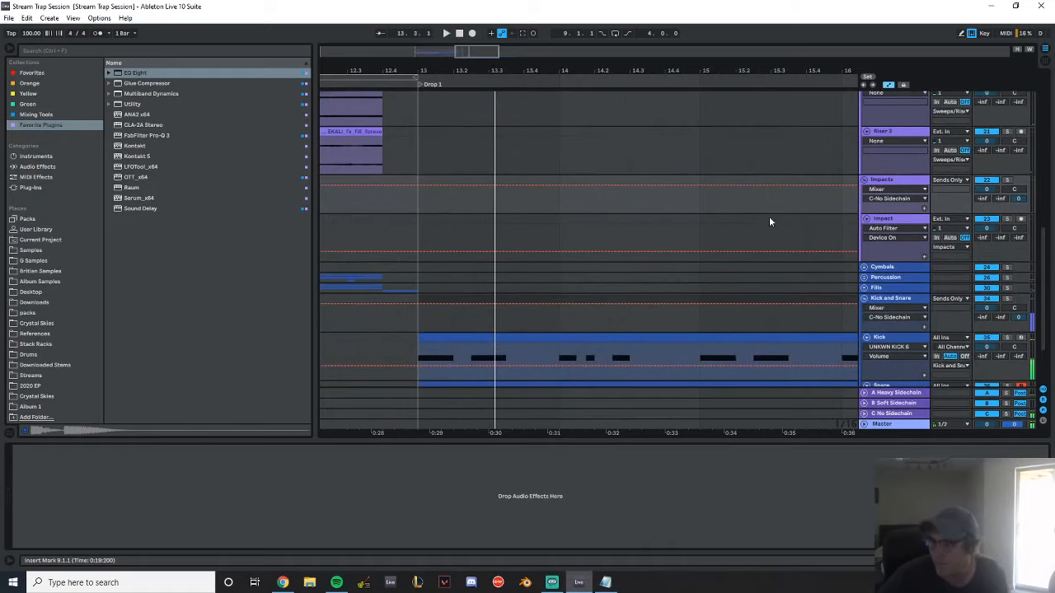
pyautogui.scroll(4, 578, 207)
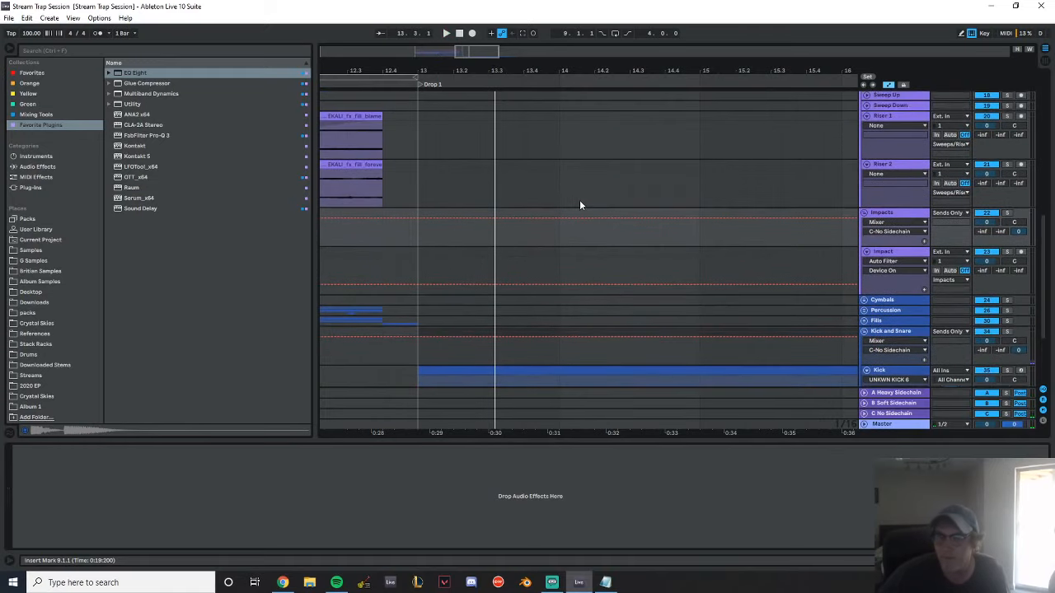
pyautogui.scroll(-4, 579, 199)
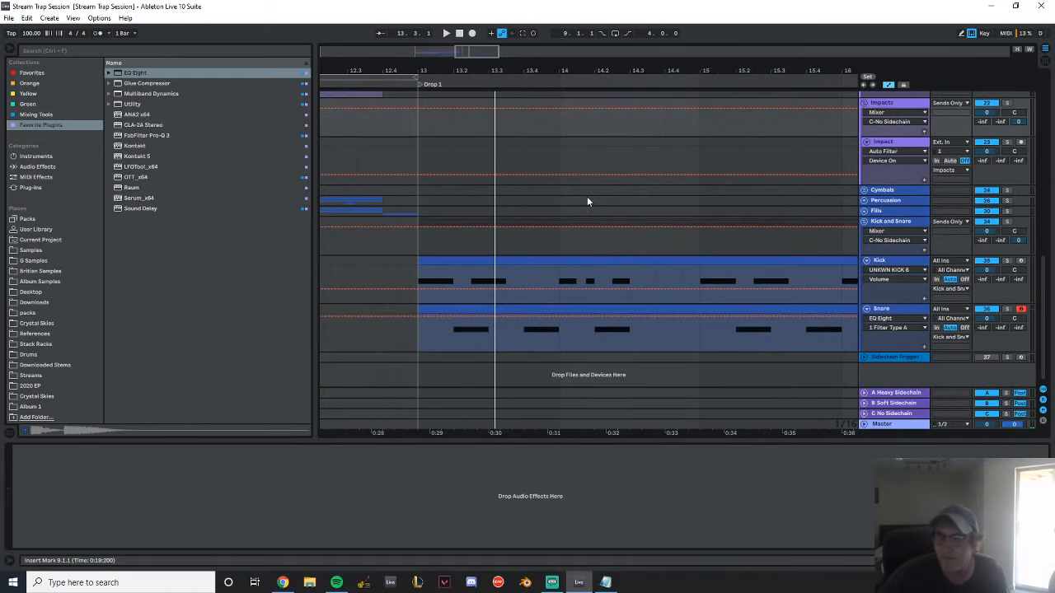
pyautogui.click(413, 154)
pyautogui.press('space')
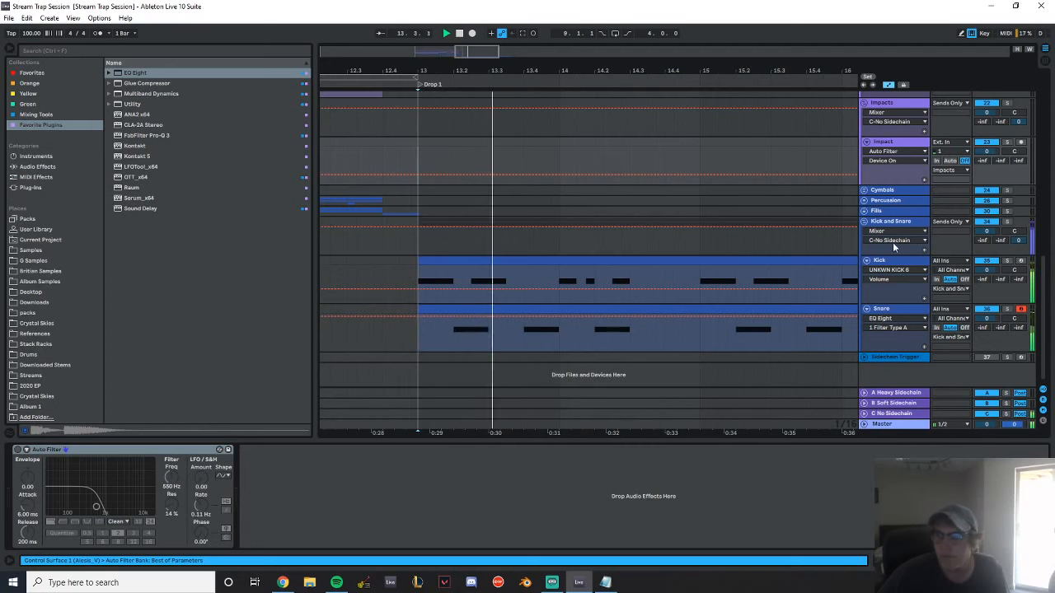
pyautogui.press('space')
# Fold the Vocals, Sweeps/Risers and Impacts groups and select the empty 12 MIDI track
pyautogui.scroll(5, 875, 210)
pyautogui.scroll(1, 875, 213)
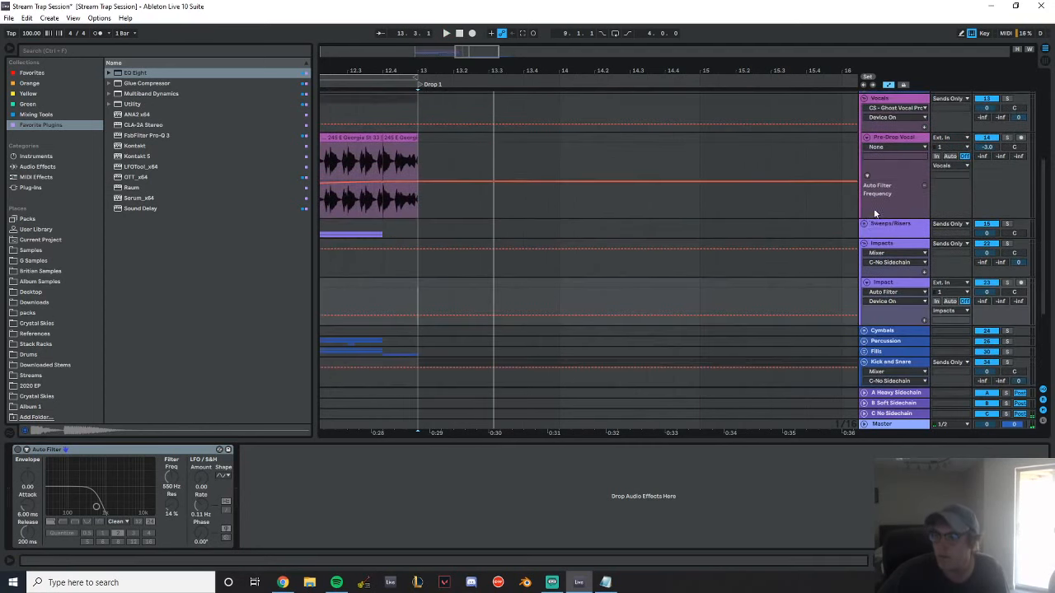
pyautogui.click(864, 243)
pyautogui.scroll(8, 875, 231)
pyautogui.click(865, 188)
pyautogui.click(865, 177)
pyautogui.scroll(-4, 888, 164)
pyautogui.click(896, 116)
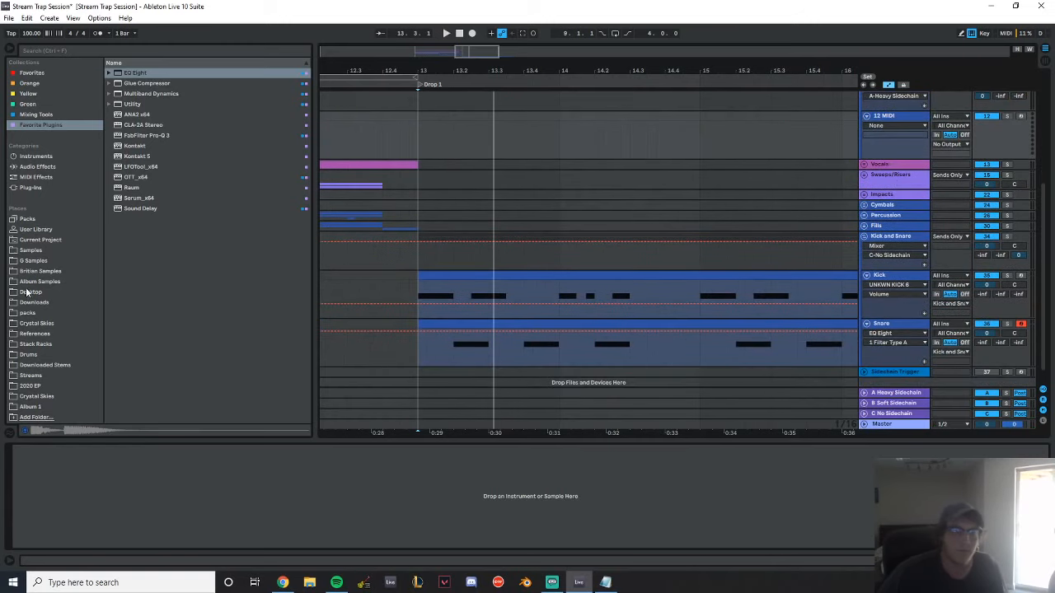
# Audition the 808 samples in the Drums folder of Britian Samples
pyautogui.click(50, 261)
pyautogui.click(39, 272)
pyautogui.click(108, 93)
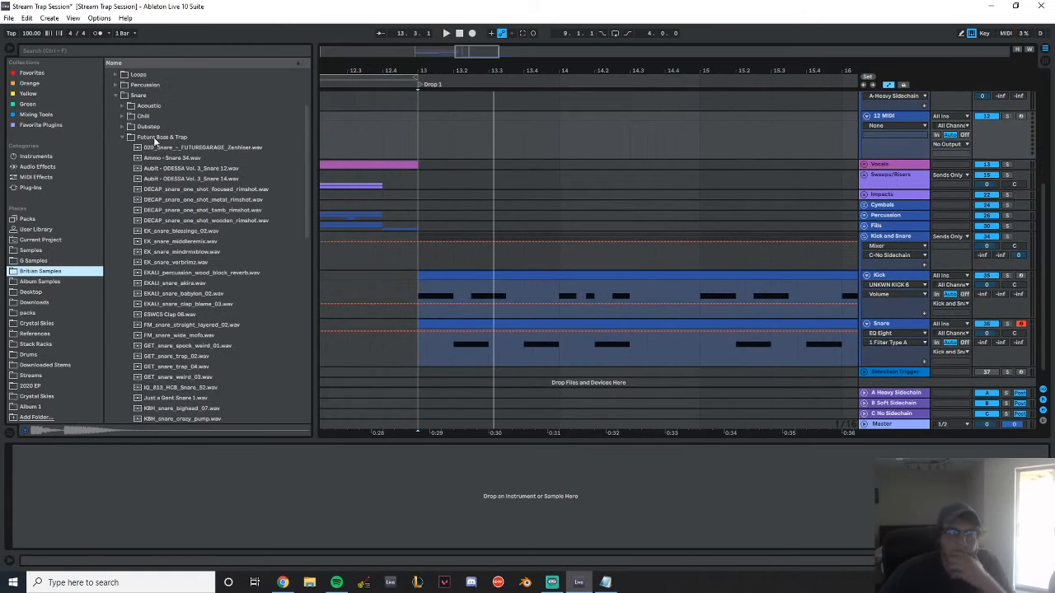
pyautogui.click(115, 105)
pyautogui.click(139, 124)
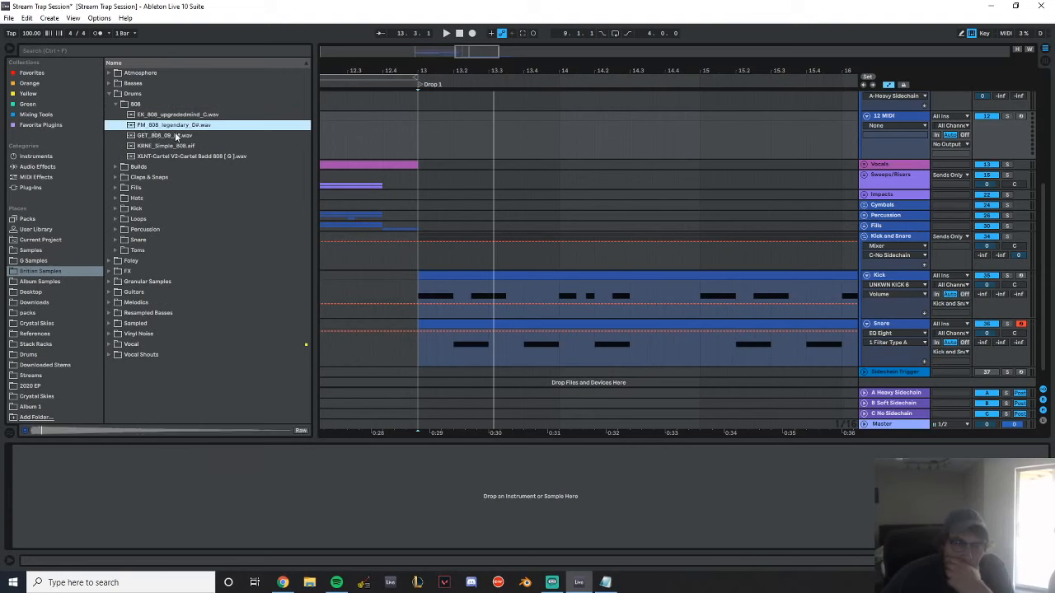
pyautogui.click(178, 135)
pyautogui.click(179, 146)
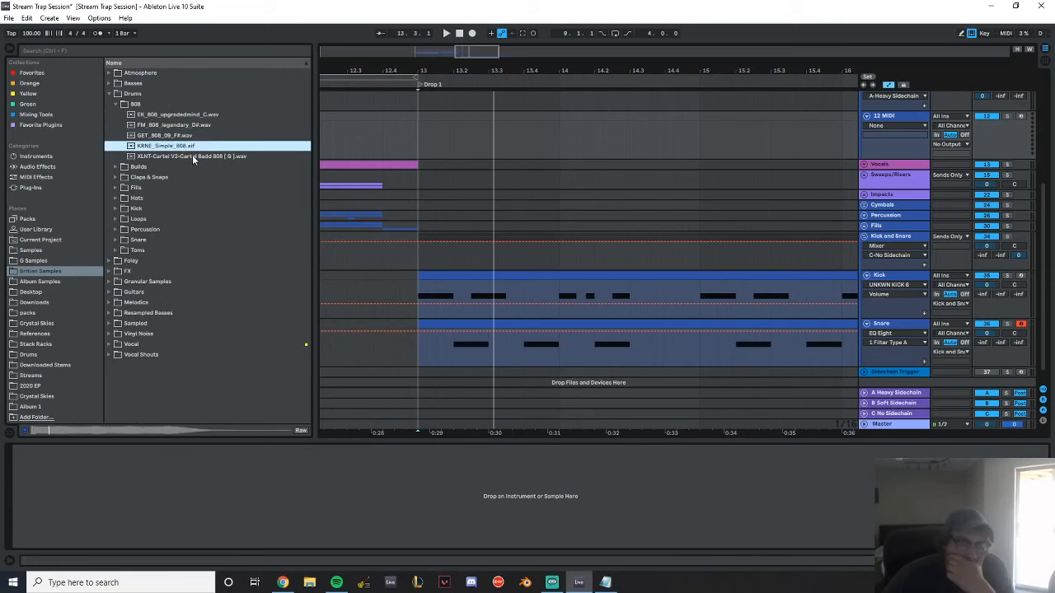
pyautogui.click(192, 156)
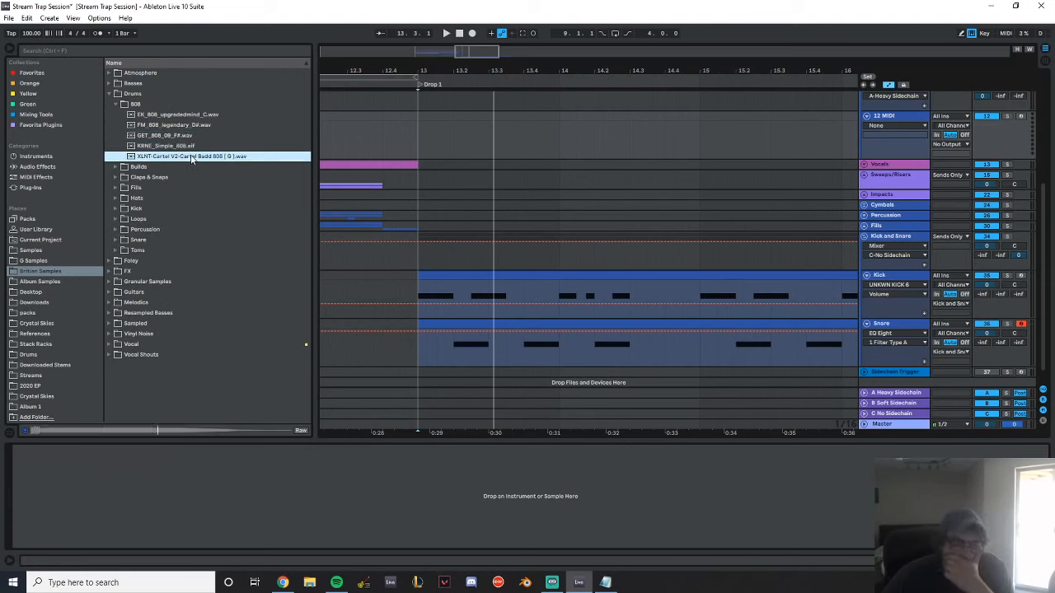
pyautogui.click(189, 148)
pyautogui.click(182, 137)
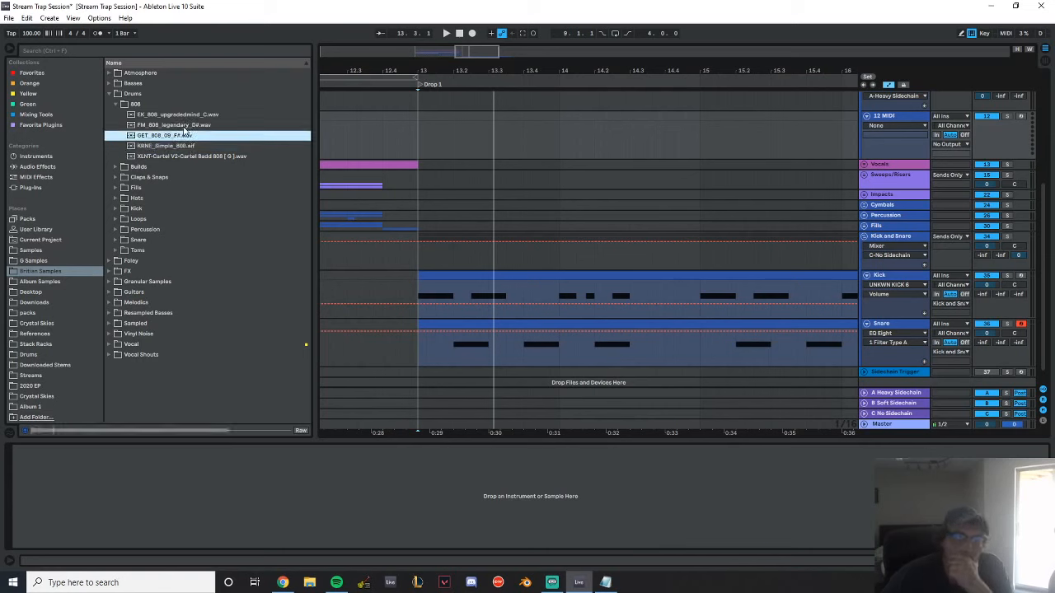
pyautogui.click(185, 126)
pyautogui.click(185, 115)
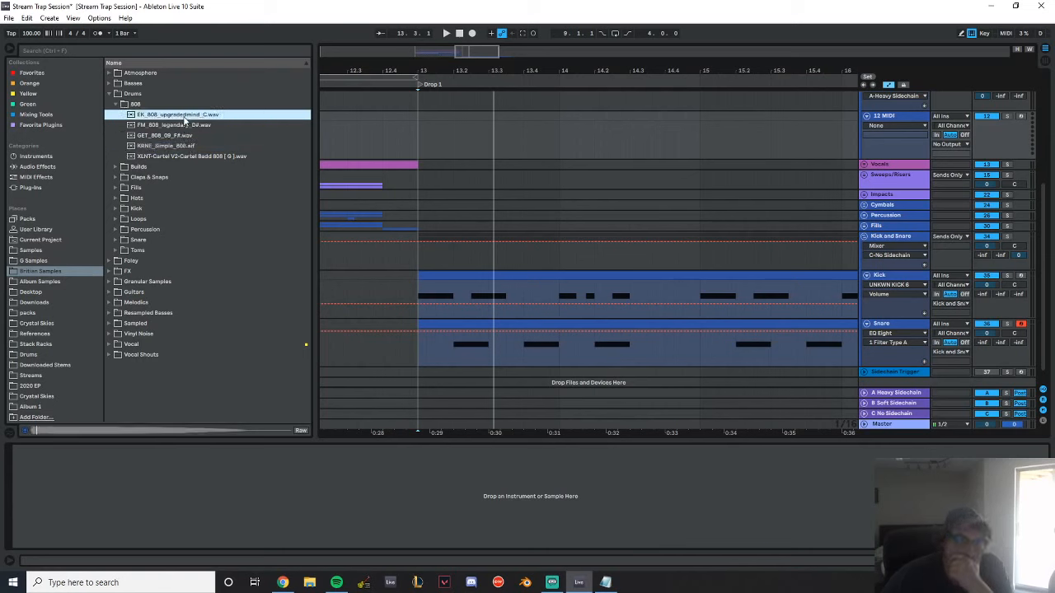
# Check the Album Samples, Desktop, Downloads, packs and Crystal Skies folders for more 808 sources, returning to Britian Samples
pyautogui.click(58, 284)
pyautogui.click(58, 292)
pyautogui.click(58, 304)
pyautogui.click(58, 314)
pyautogui.click(58, 323)
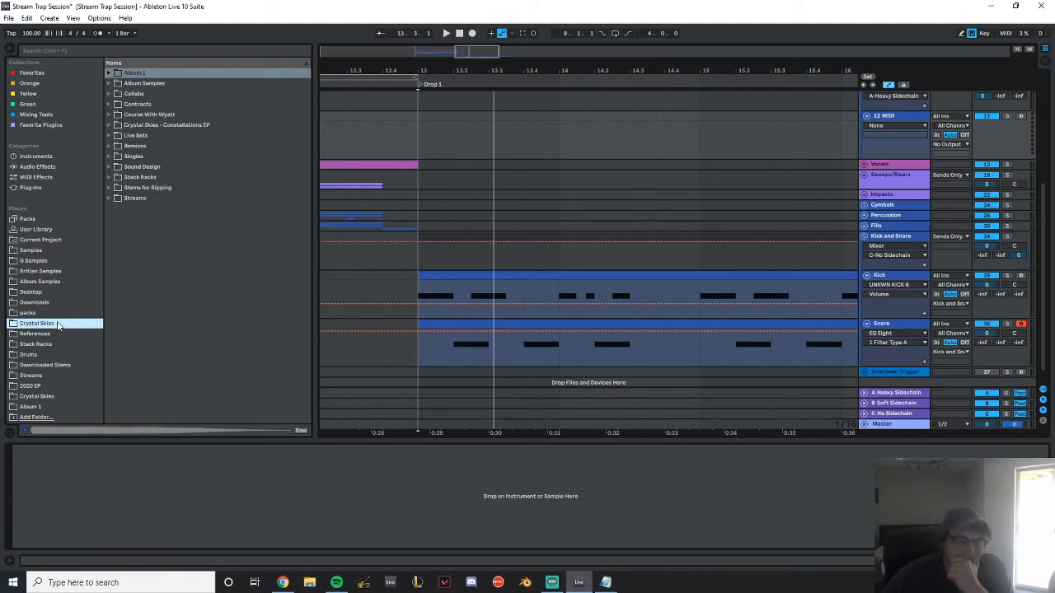
pyautogui.click(48, 314)
pyautogui.click(51, 281)
pyautogui.click(52, 272)
pyautogui.click(109, 93)
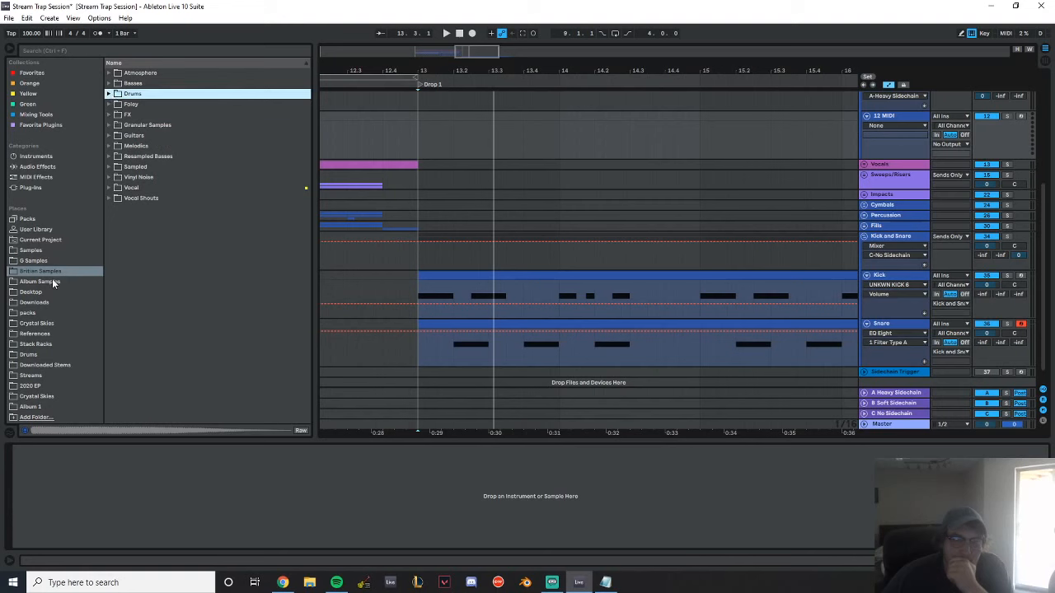
# Search the browser for 808 and open the Damaged 808s folder of AudeoBox Jetpack 2 within Samples
pyautogui.click(79, 49)
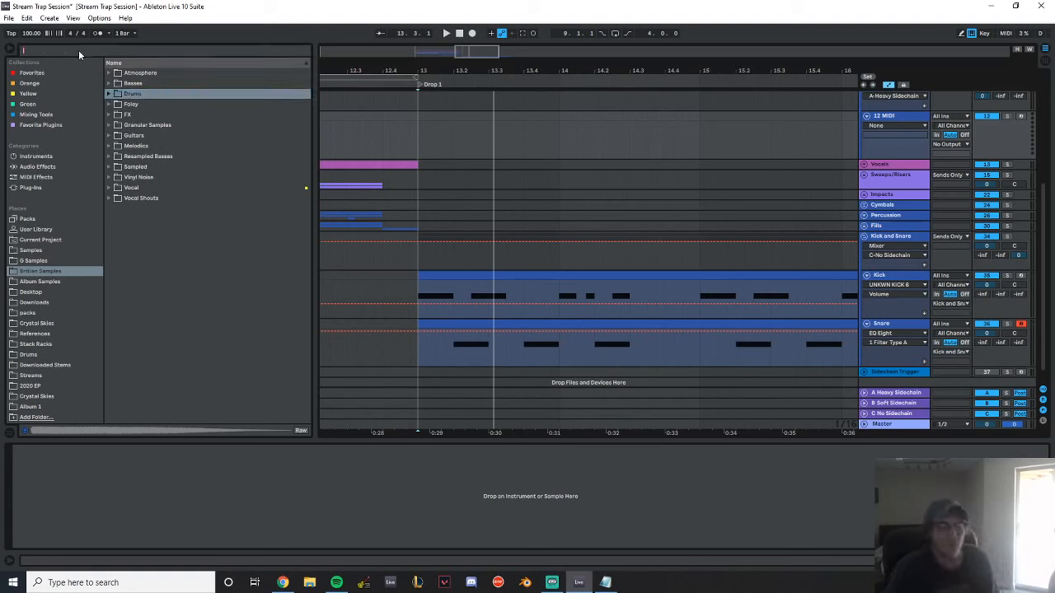
pyautogui.write('808')
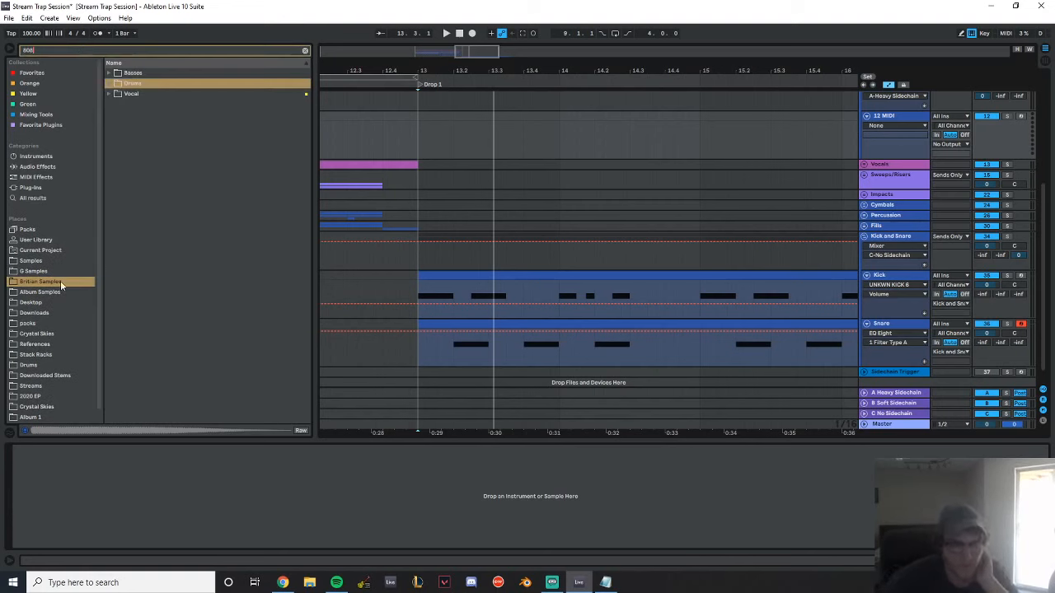
pyautogui.click(60, 260)
pyautogui.click(109, 73)
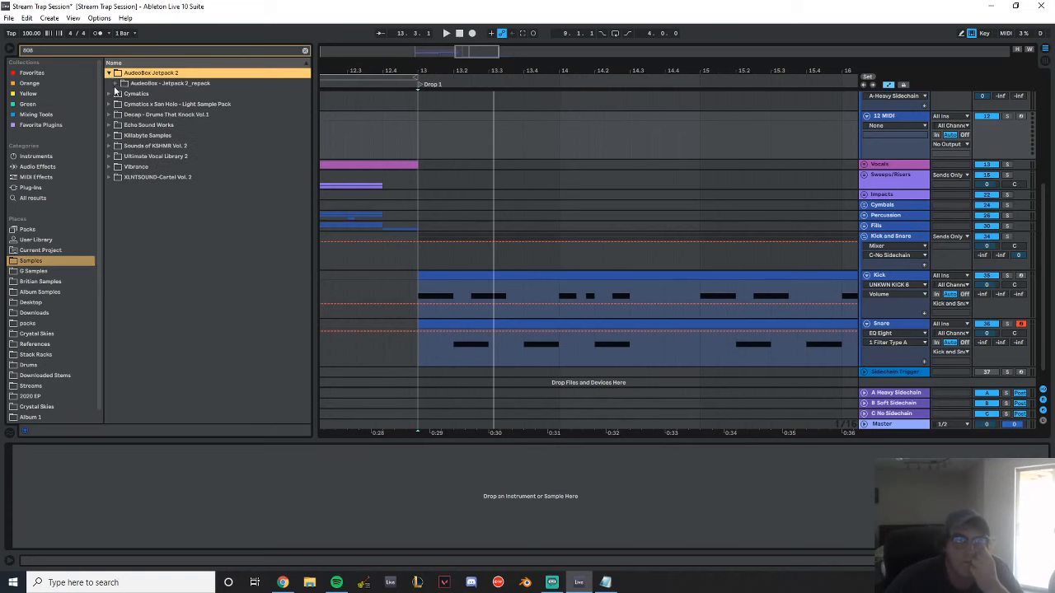
pyautogui.click(115, 83)
pyautogui.click(122, 105)
pyautogui.click(129, 115)
pyautogui.click(135, 126)
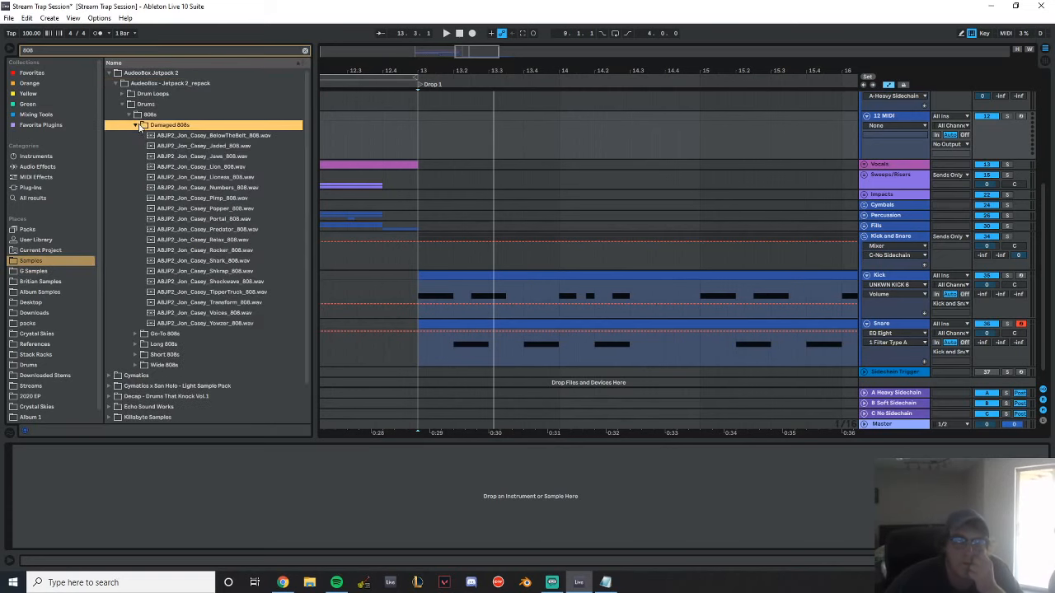
# Audition samples in the Damaged 808s folder, from BelowTheBelt down to Yowzer
pyautogui.click(144, 135)
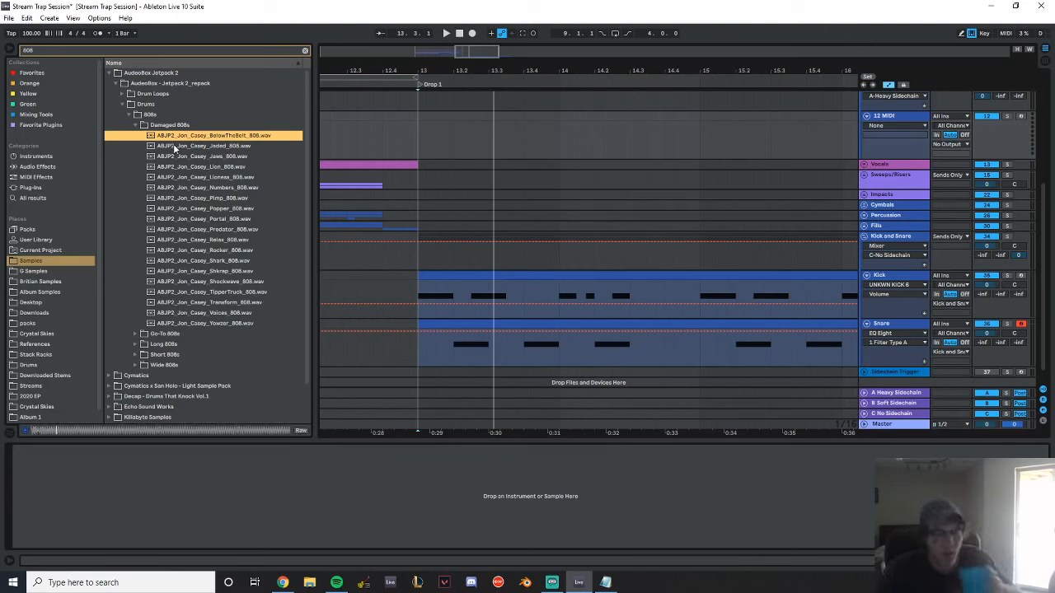
pyautogui.click(184, 156)
pyautogui.click(192, 219)
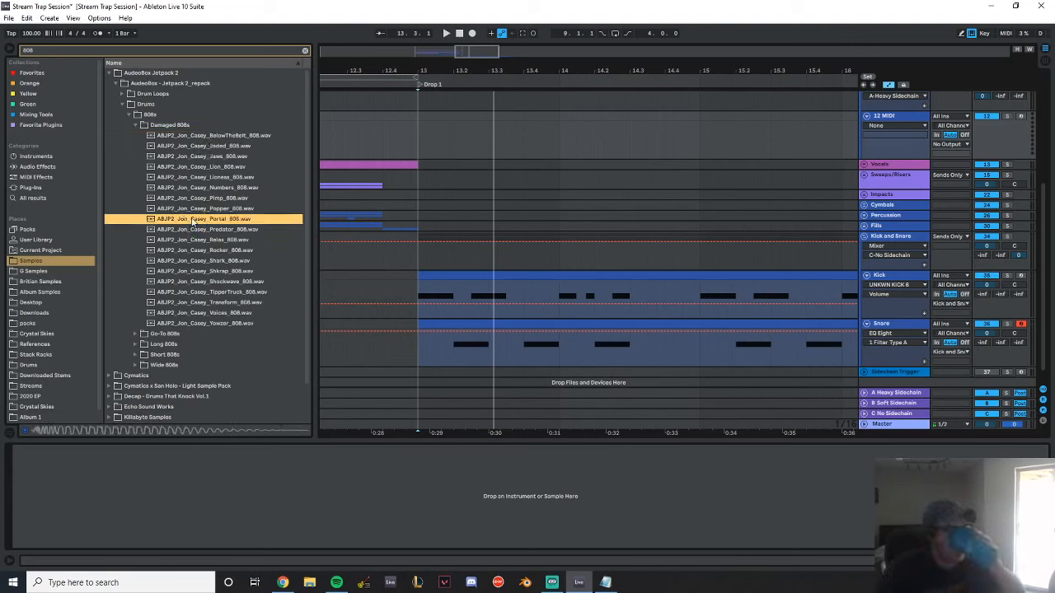
pyautogui.click(206, 271)
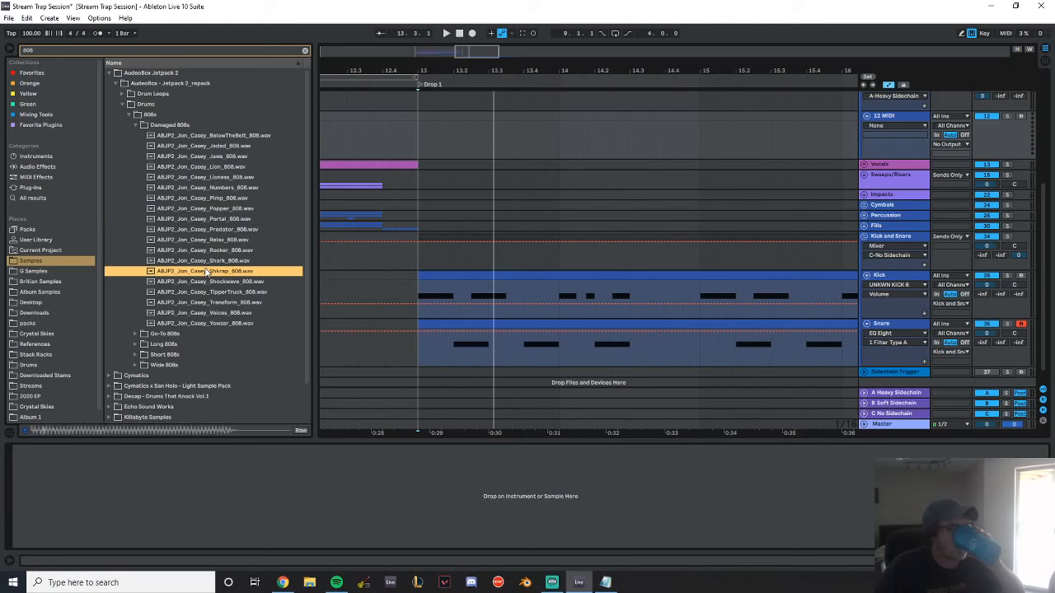
pyautogui.click(203, 292)
pyautogui.click(204, 303)
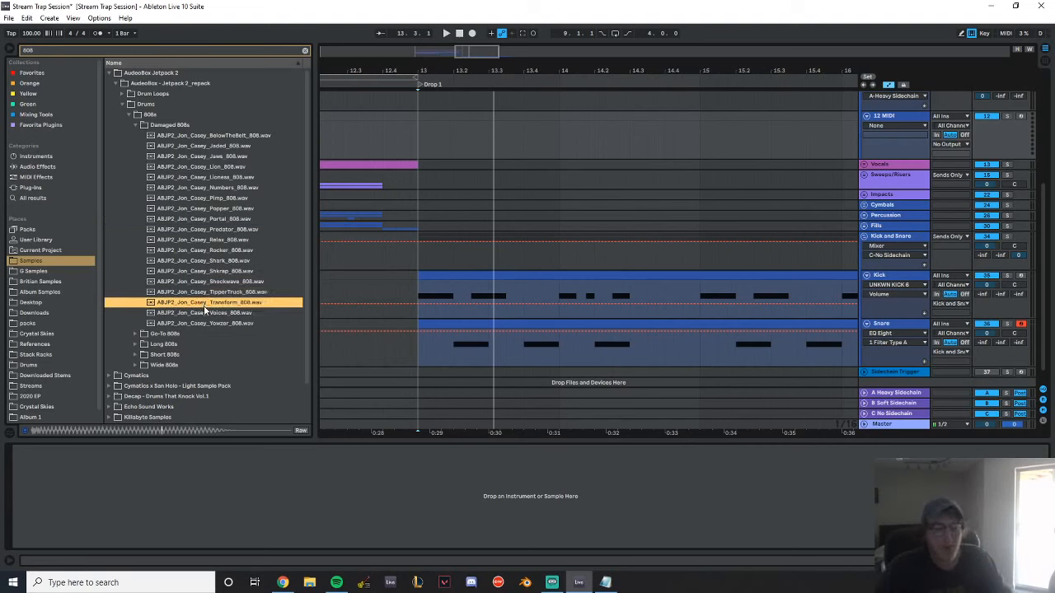
pyautogui.click(212, 323)
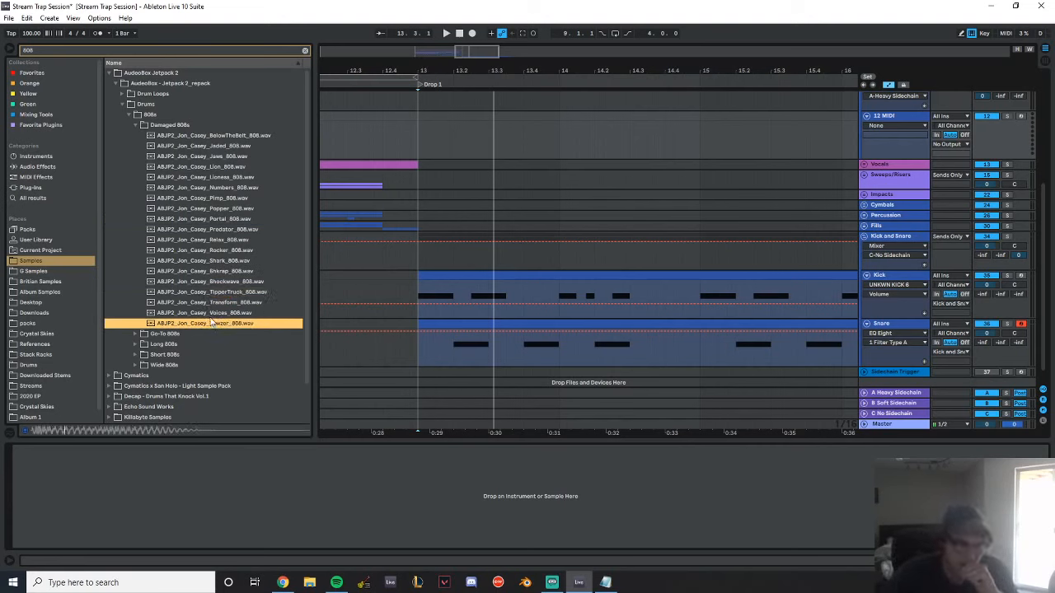
pyautogui.press('Up')
# Open the Go-To 808s folder and audition samples such as Florida, DontTalk2Me, Detroit and YouKnowWhatItIs
pyautogui.click(137, 333)
pyautogui.click(211, 198)
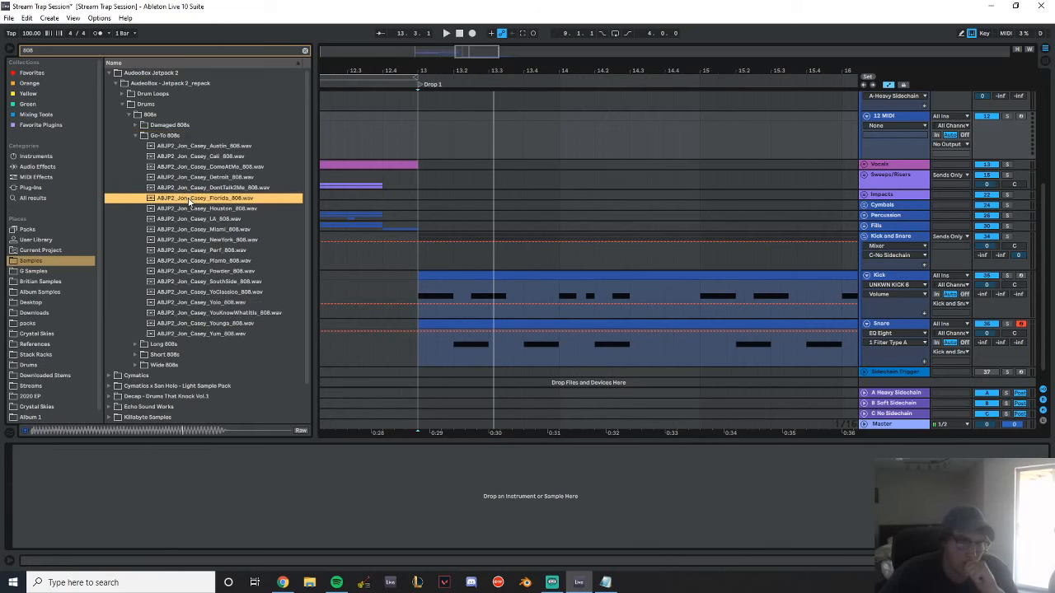
pyautogui.click(214, 188)
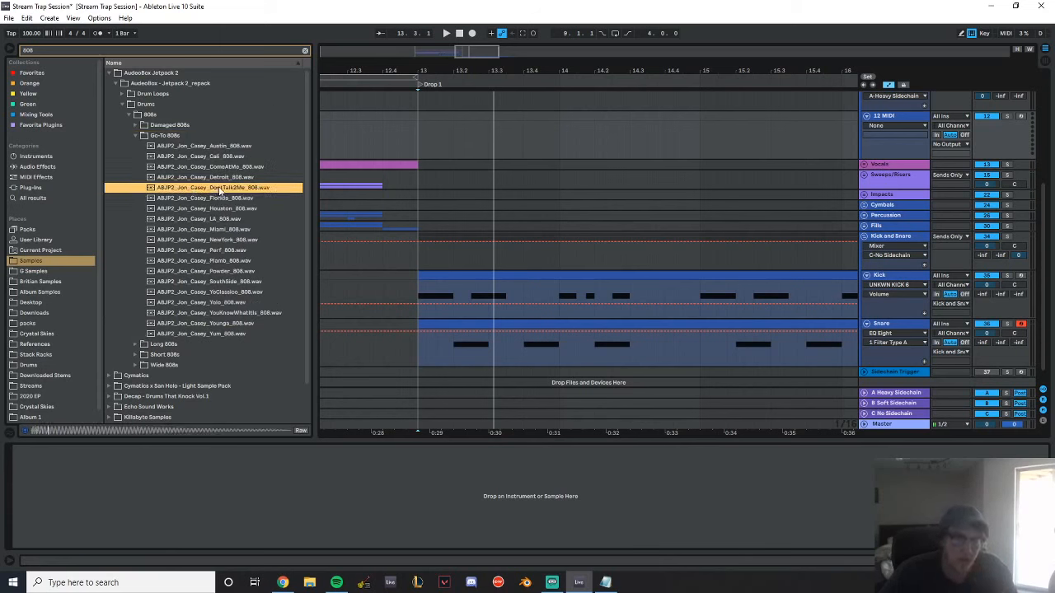
pyautogui.click(221, 178)
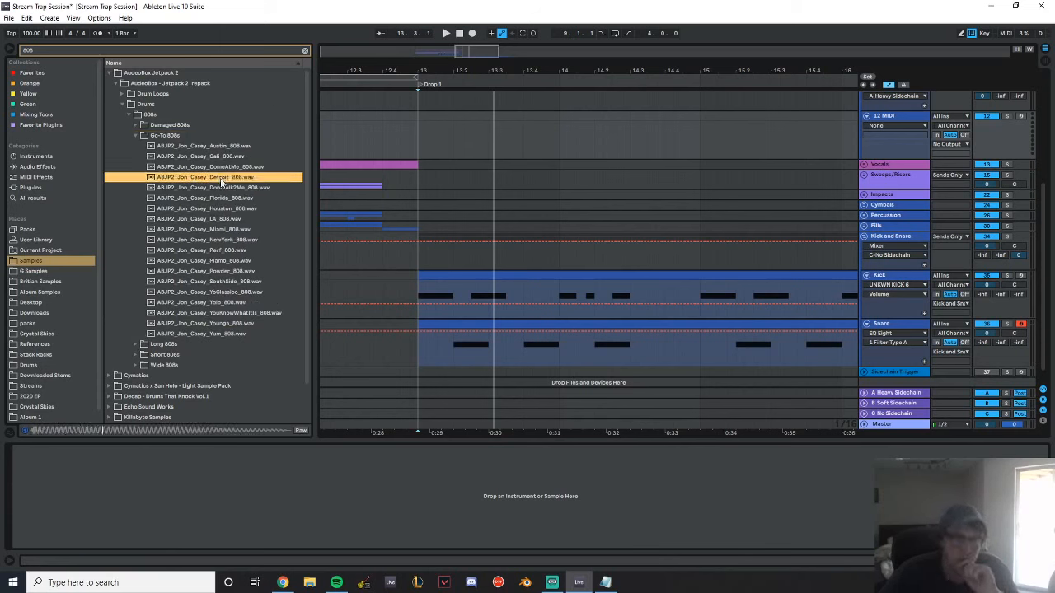
pyautogui.click(219, 303)
pyautogui.click(226, 317)
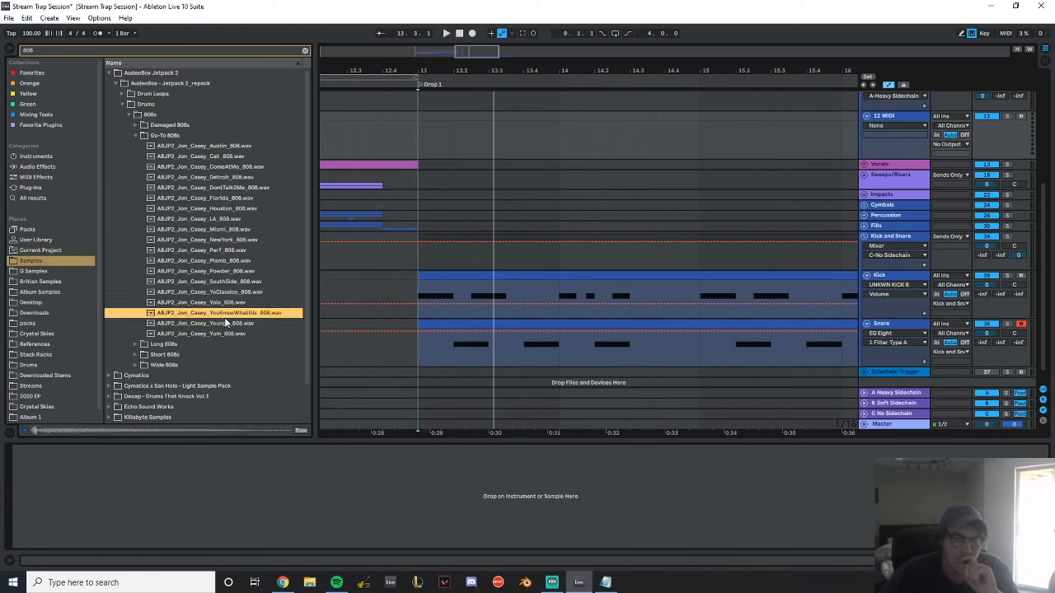
pyautogui.click(219, 331)
pyautogui.click(211, 325)
# Open the Long 808s folder and audition samples such as Limbo, Purgatory, Walking and Niche
pyautogui.click(141, 344)
pyautogui.click(176, 201)
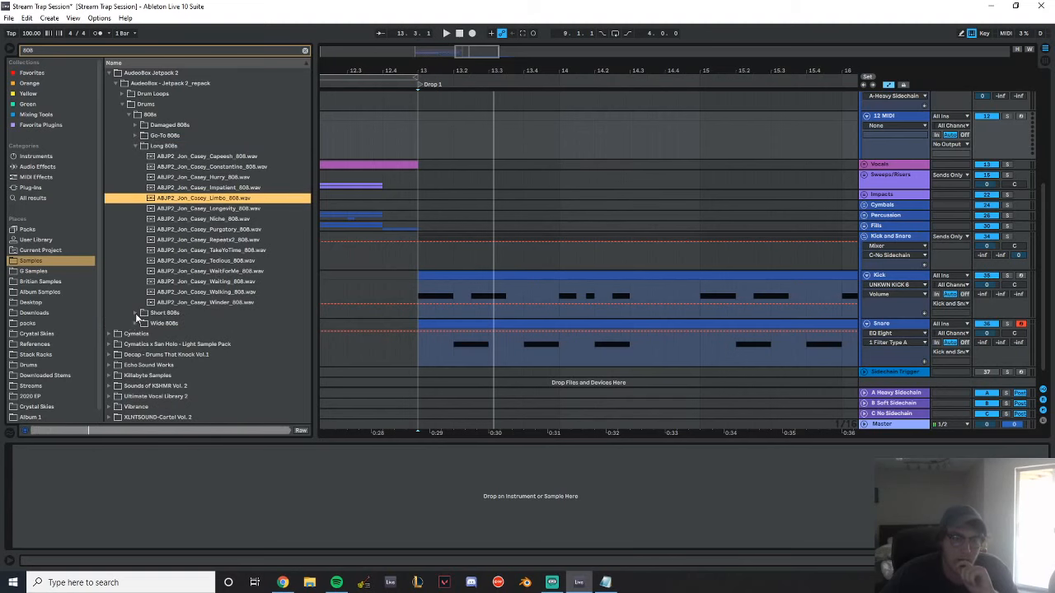
pyautogui.click(136, 314)
pyautogui.click(184, 208)
pyautogui.click(123, 146)
pyautogui.click(210, 229)
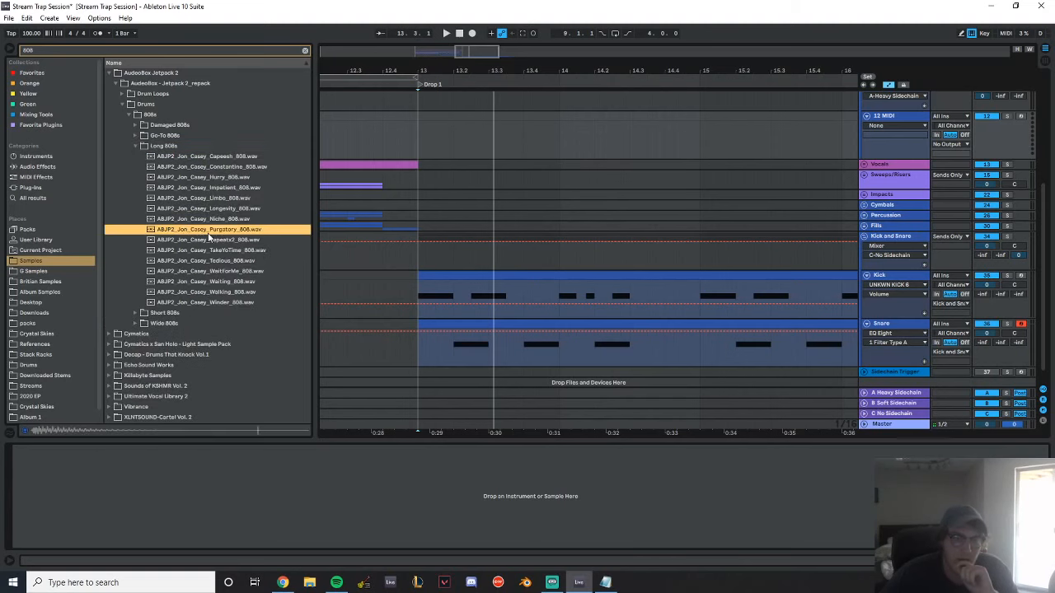
pyautogui.click(219, 250)
pyautogui.click(224, 290)
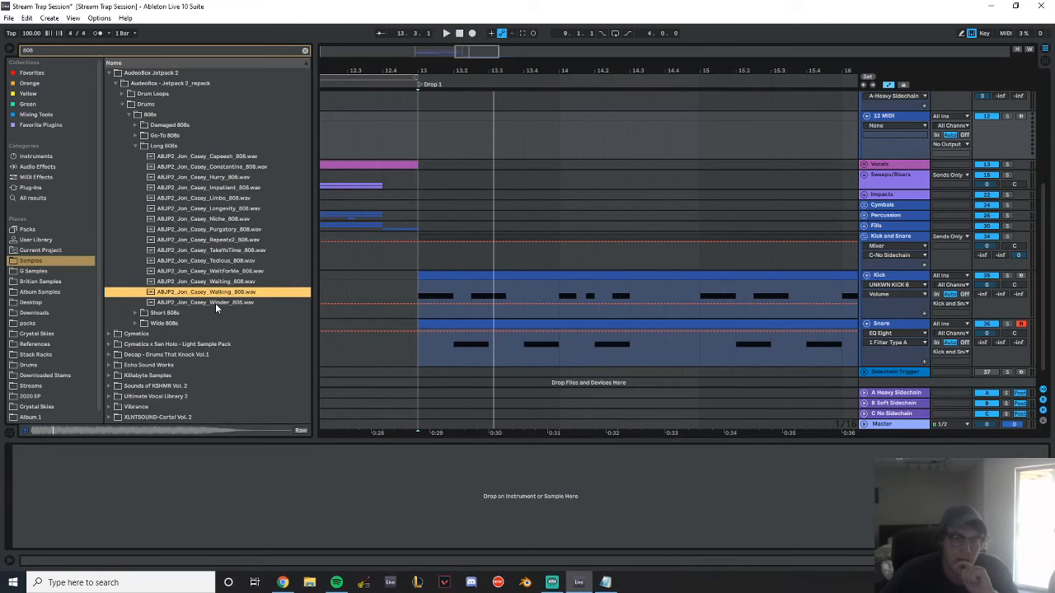
pyautogui.click(215, 302)
pyautogui.click(213, 232)
pyautogui.click(221, 219)
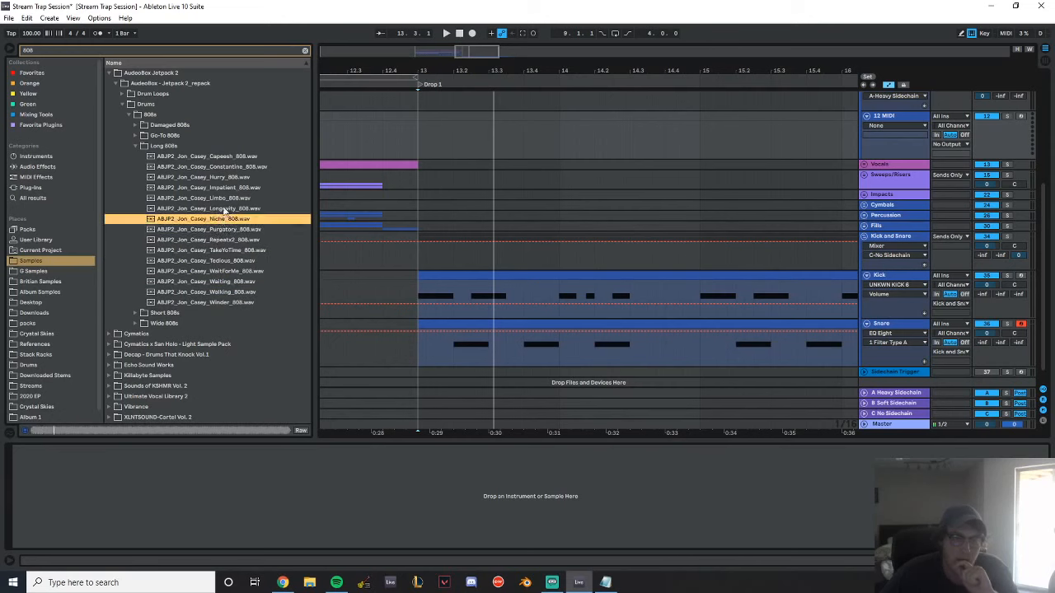
pyautogui.click(221, 208)
pyautogui.click(221, 199)
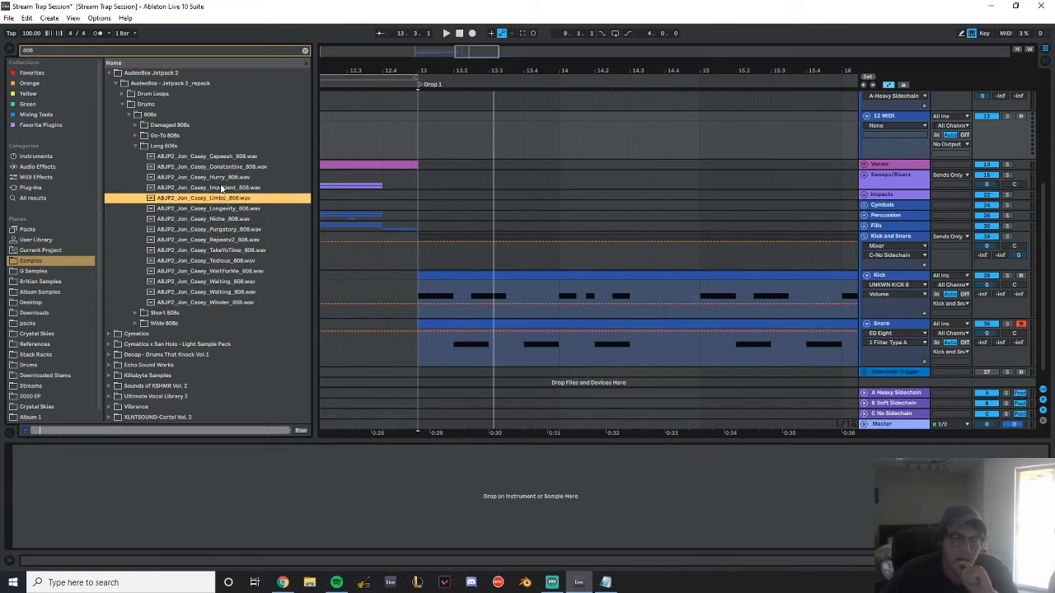
pyautogui.click(218, 166)
# Load the Limbo 808 sample from the Long 808s folder onto the 12 MIDI track
pyautogui.click(229, 199)
pyautogui.click(890, 115)
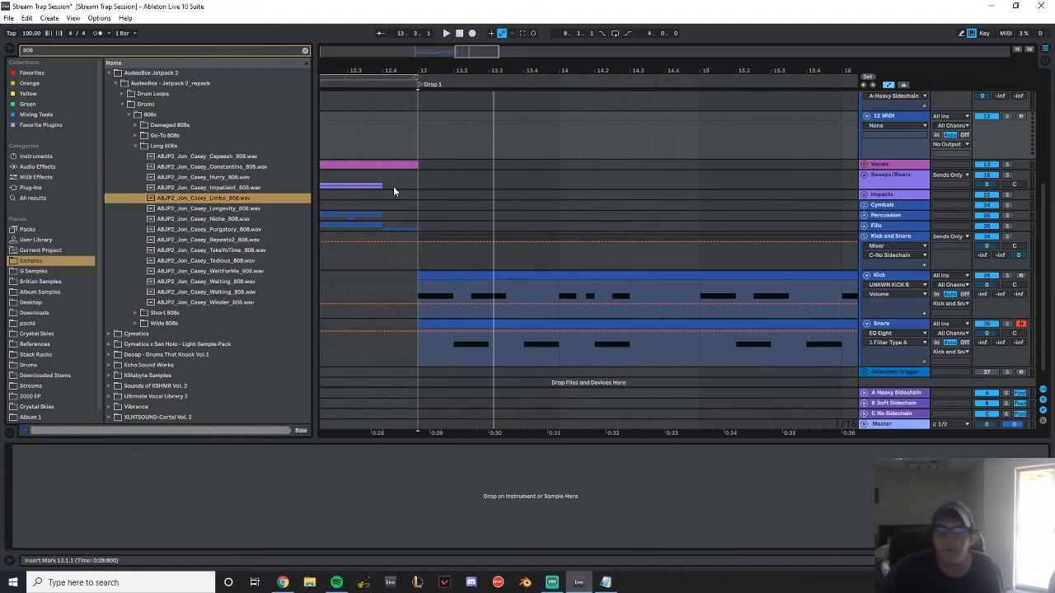
pyautogui.doubleClick(228, 198)
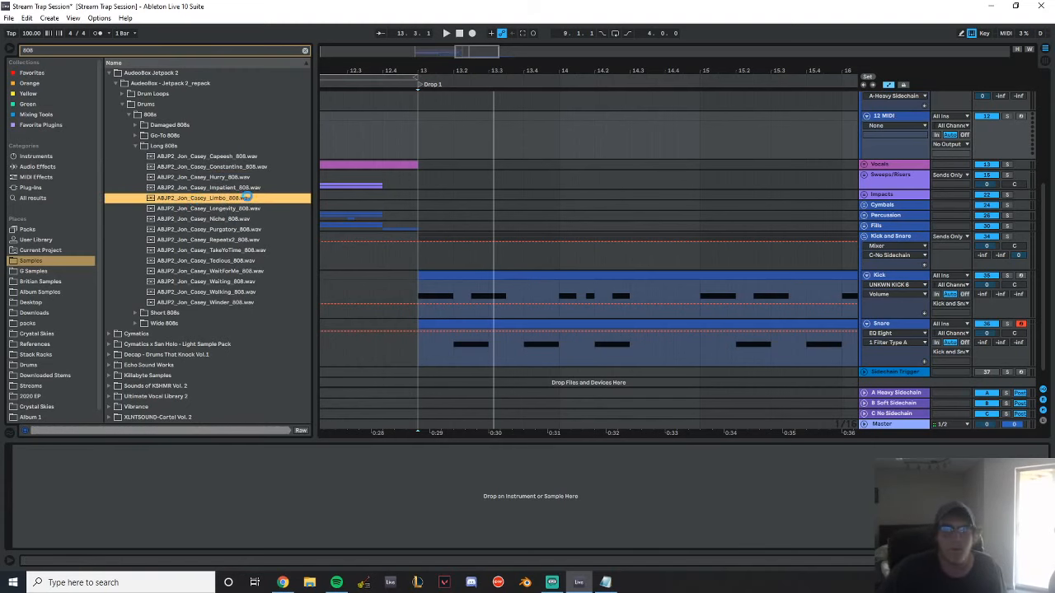
# Clear the browser search, add a Tuner after the 808 sampler, test a note, and rename the track 808
pyautogui.click(305, 50)
pyautogui.click(49, 166)
pyautogui.doubleClick(136, 387)
pyautogui.press('a')
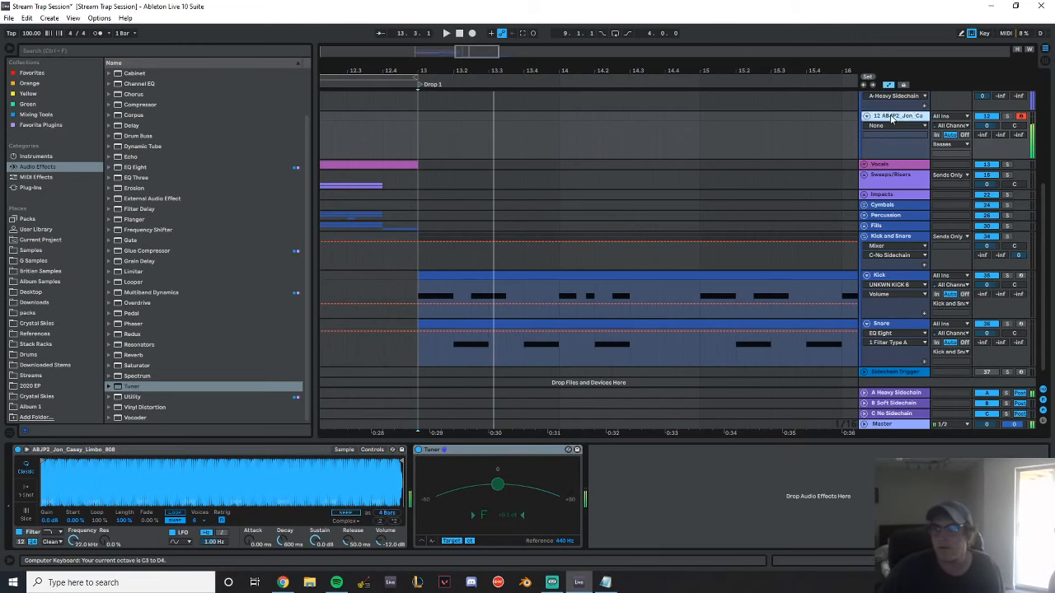
pyautogui.scroll(3, 902, 228)
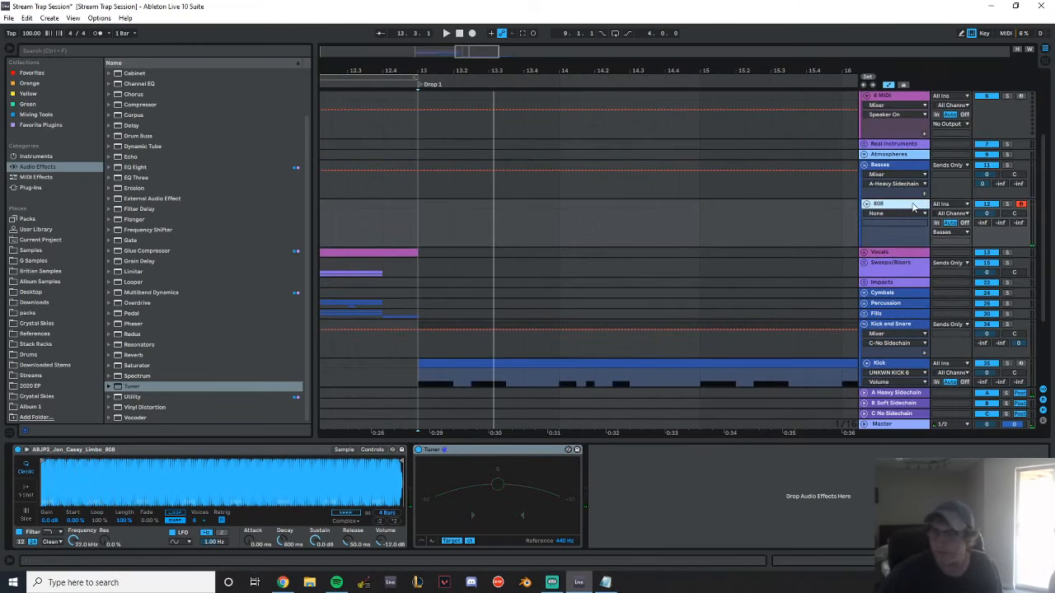
pyautogui.scroll(-3, 579, 281)
pyautogui.scroll(1, 456, 192)
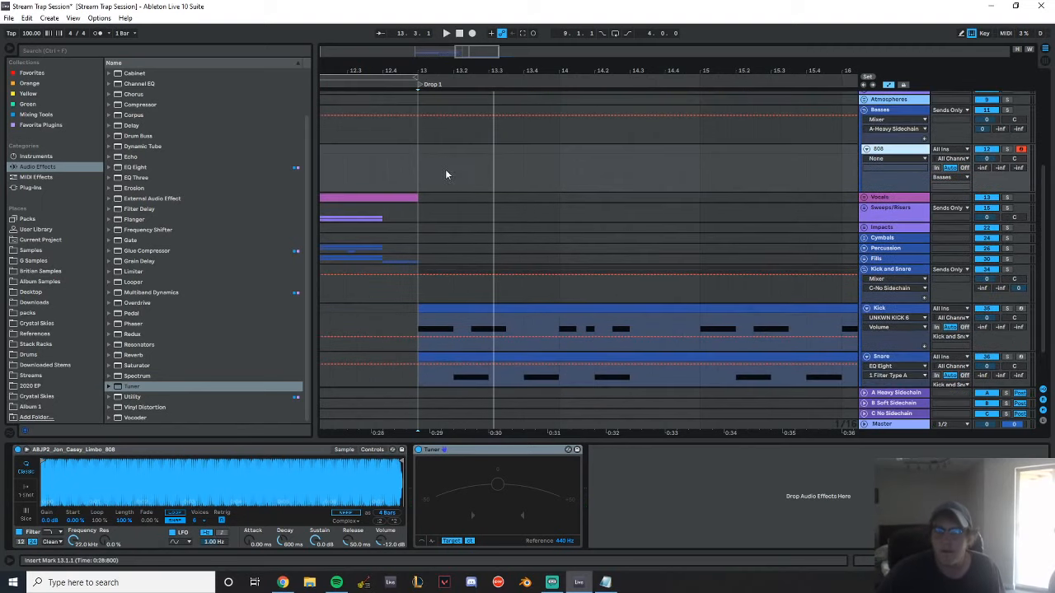
# Create a four-bar MIDI clip on the 808 track from bar 13 to bar 17 and play the start of Drop 1
pyautogui.moveTo(489, 72); pyautogui.dragTo(409, 40)
pyautogui.moveTo(376, 155); pyautogui.dragTo(634, 152)
pyautogui.press('space')
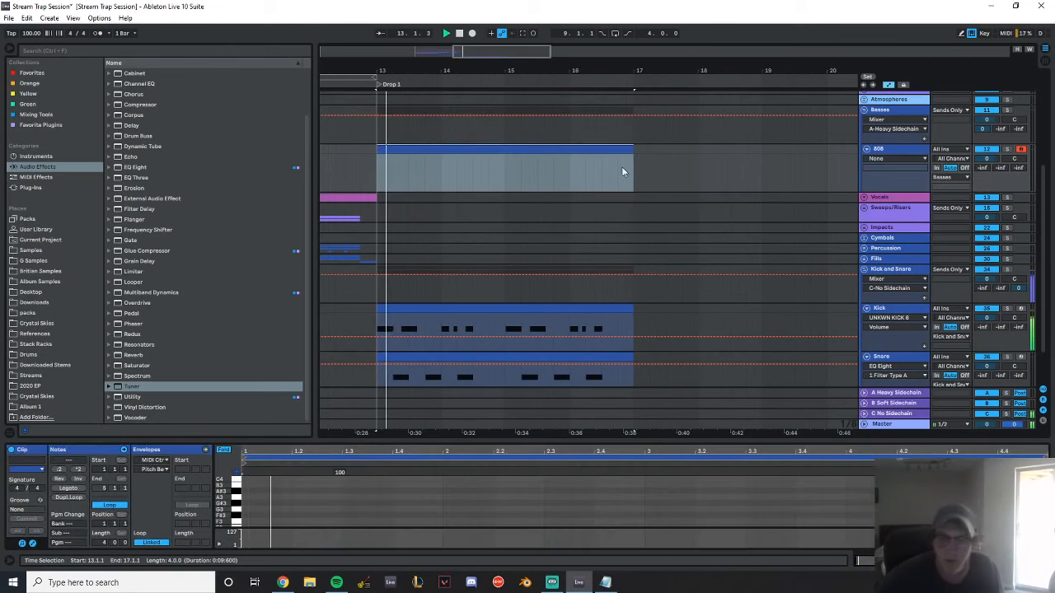
pyautogui.press('space')
# Add an F3 note at 1.2.3 in the 808 clip and lengthen it to end at 2.1.1
pyautogui.doubleClick(324, 511)
pyautogui.scroll(-2, 334, 500)
pyautogui.scroll(1, 336, 493)
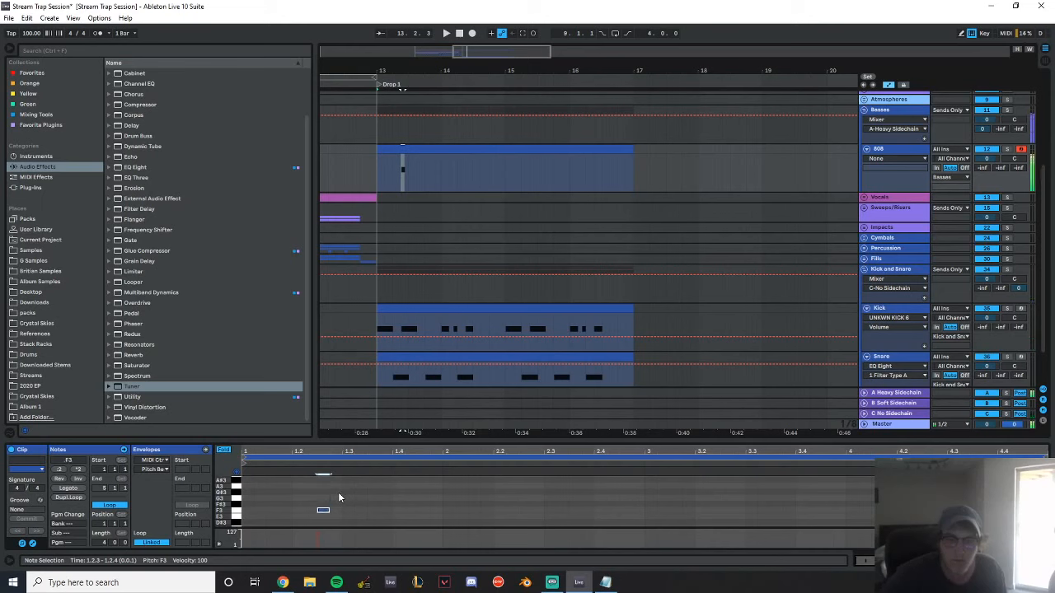
pyautogui.hotkey('shift', 'Right')
pyautogui.hotkey('shift', 'Right')
pyautogui.hotkey('shift', 'Right')
pyautogui.hotkey('shift', 'Right')
pyautogui.hotkey('shift', 'Right')
pyautogui.hotkey('shift', 'Right')
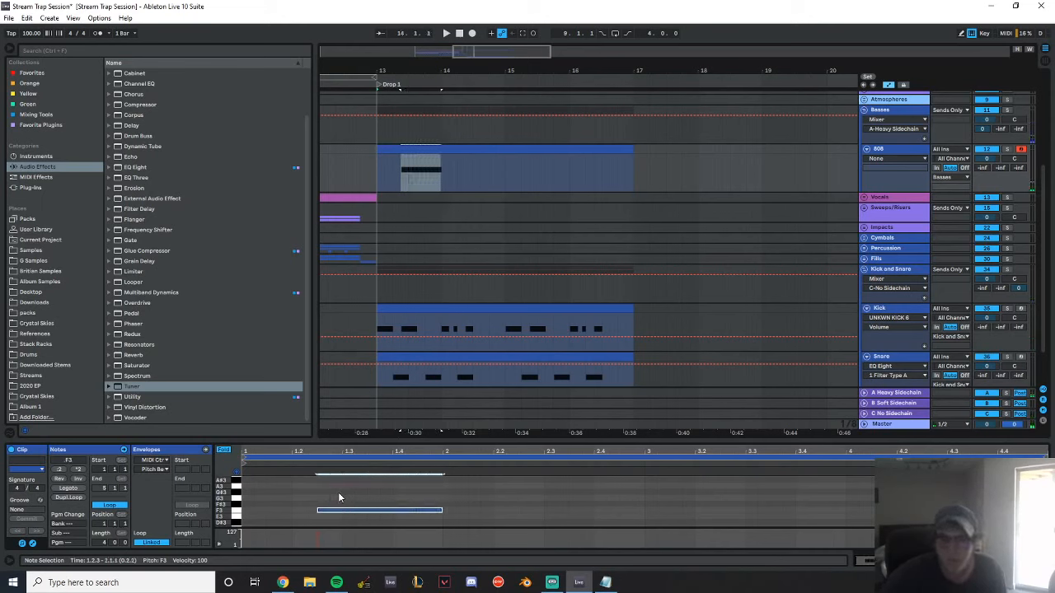
# Play the drop, then duplicate the F3 note so that the copy runs from 2.2.1 to 2.3.4
pyautogui.press('space')
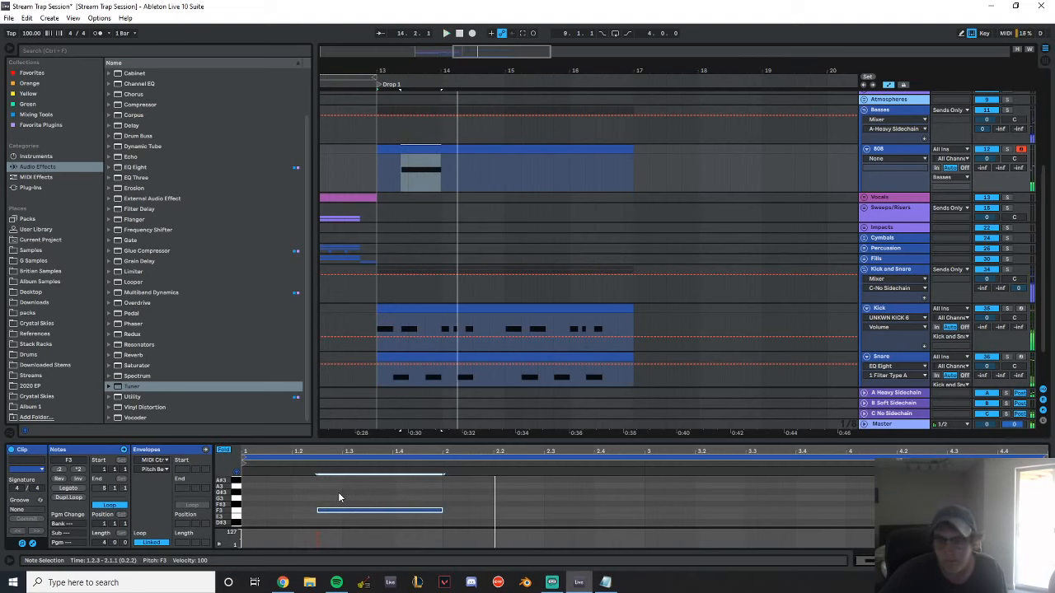
pyautogui.press('space')
pyautogui.hotkey('ctrl', 'd')
pyautogui.press('Right')
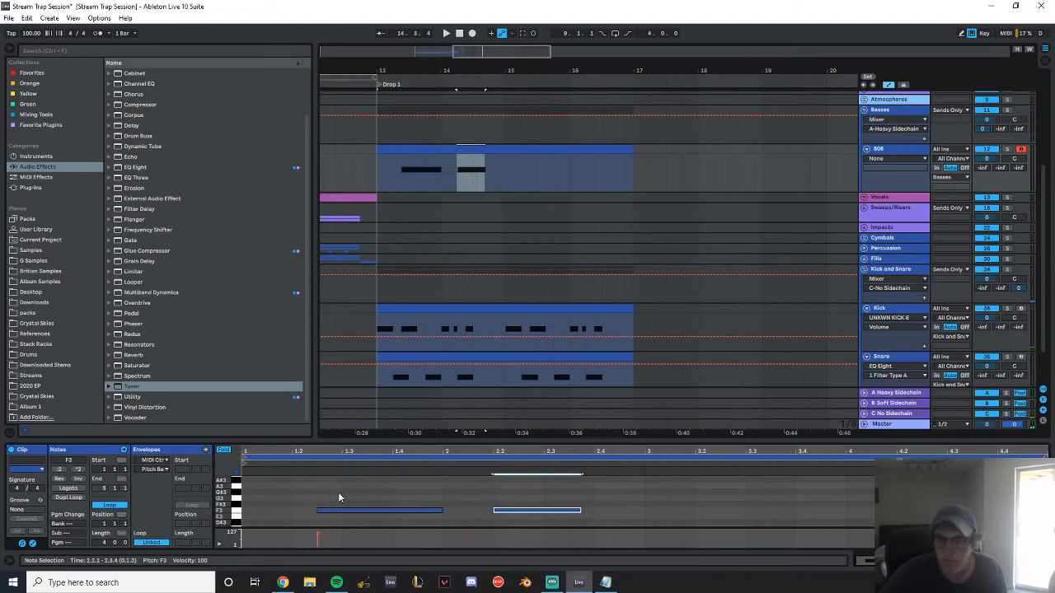
# Try a short F4 note at 2.2.1 followed by a short F3 at 2.2.3, and play it back
pyautogui.hotkey('shift', 'Up')
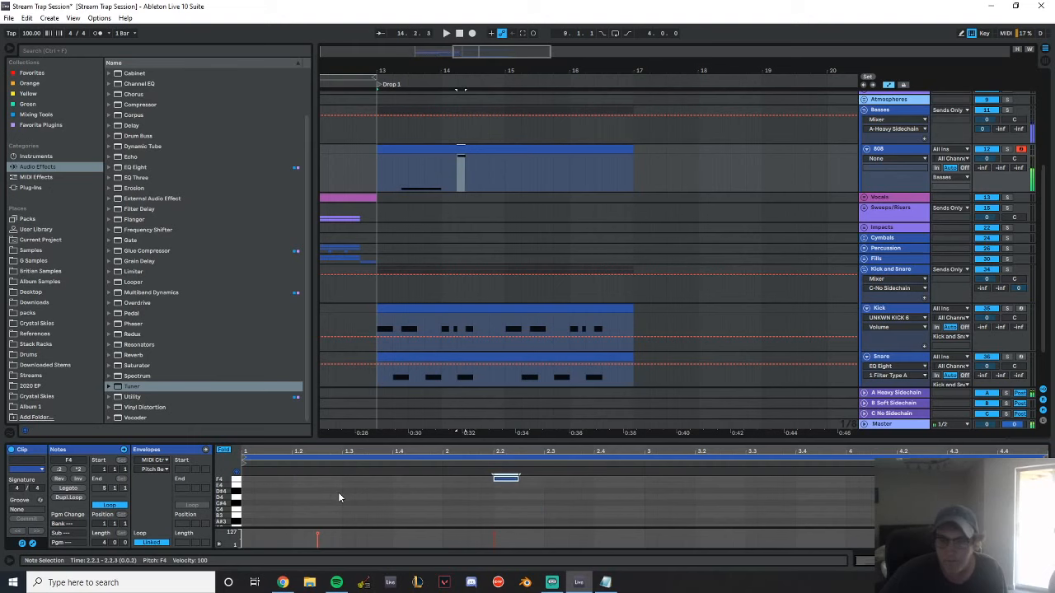
pyautogui.press('Right')
pyautogui.hotkey('shift', 'Down')
pyautogui.press('space')
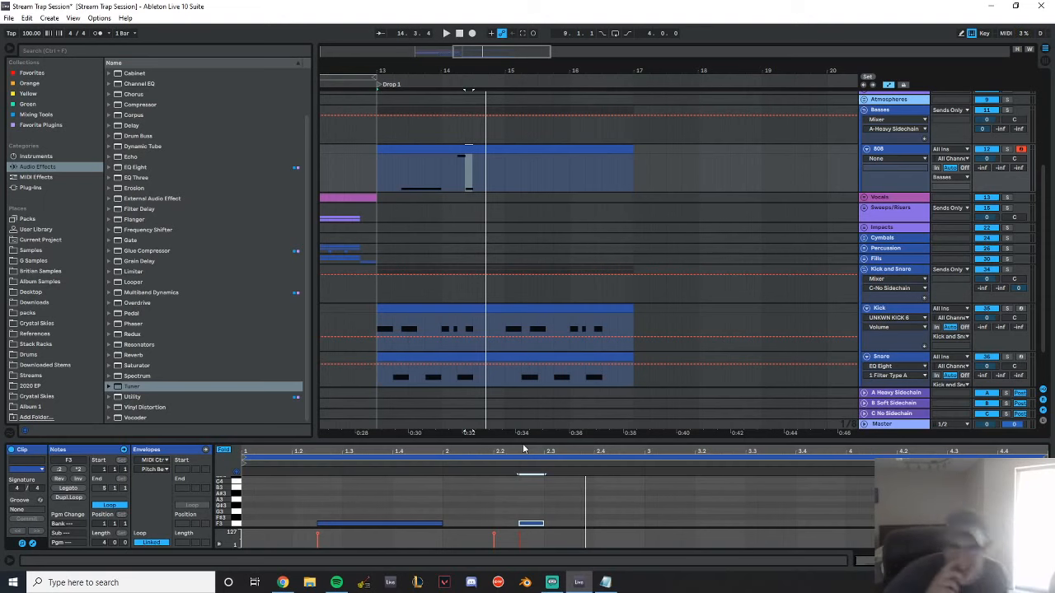
# Switch off the 808 track and fold its clip's note editor to the used pitches
pyautogui.scroll(-2, 544, 248)
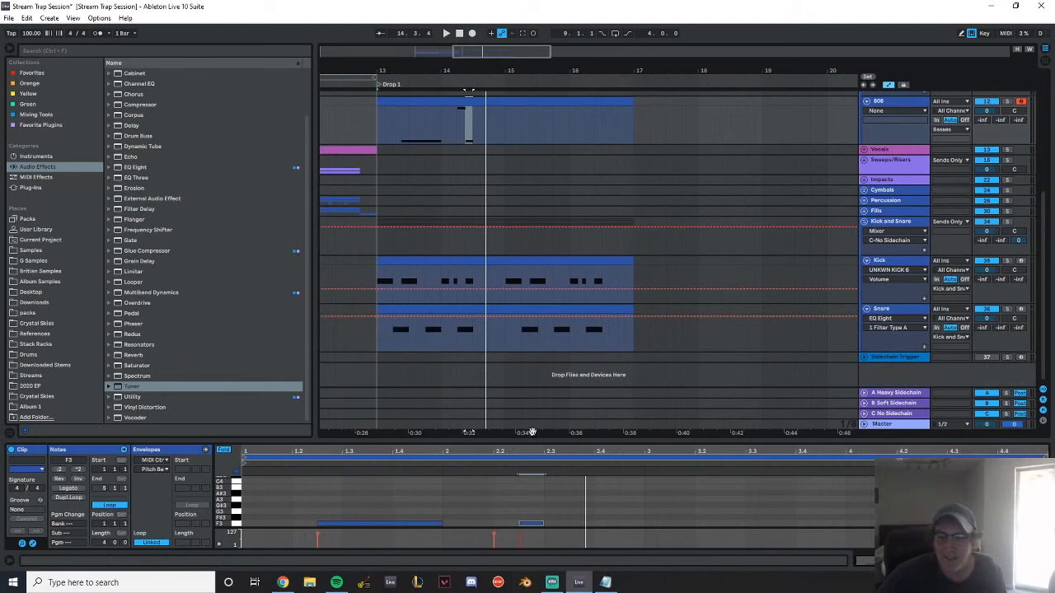
pyautogui.click(534, 442)
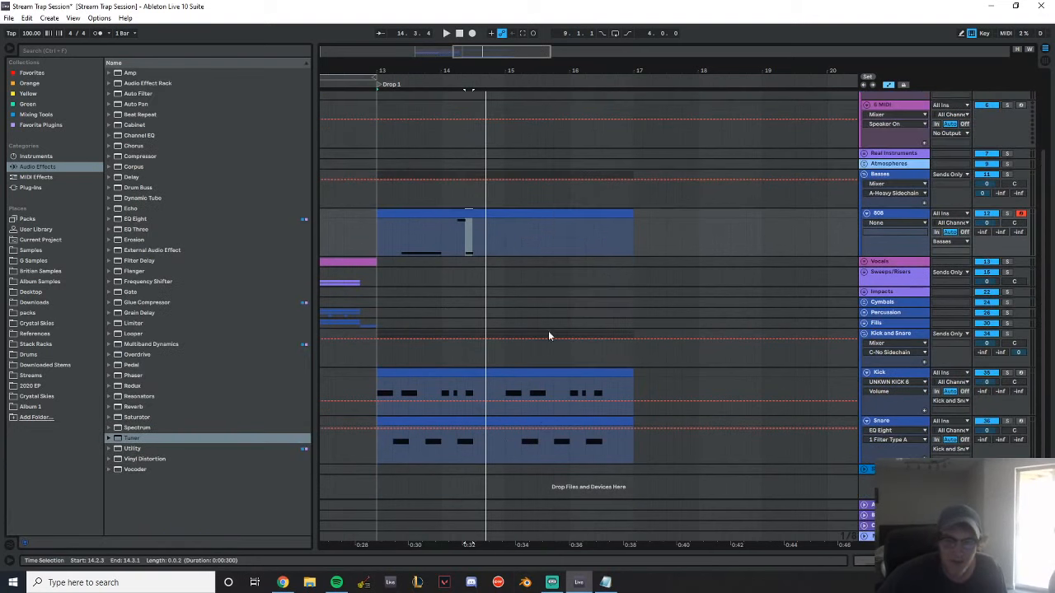
pyautogui.doubleClick(475, 212)
pyautogui.click(984, 214)
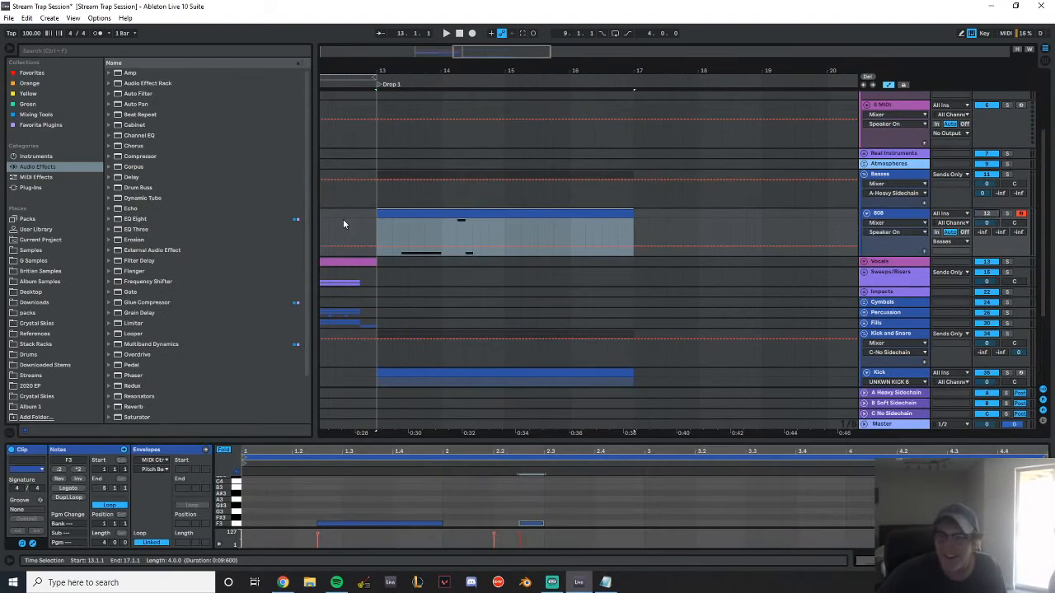
pyautogui.click(338, 195)
pyautogui.scroll(-3, 467, 247)
pyautogui.scroll(2, 458, 231)
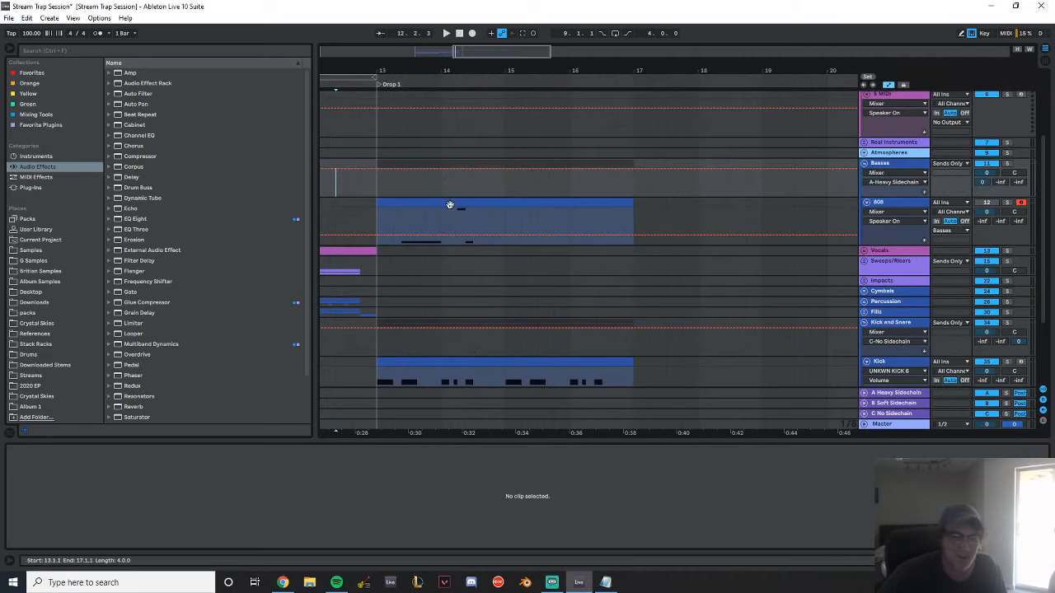
pyautogui.click(449, 205)
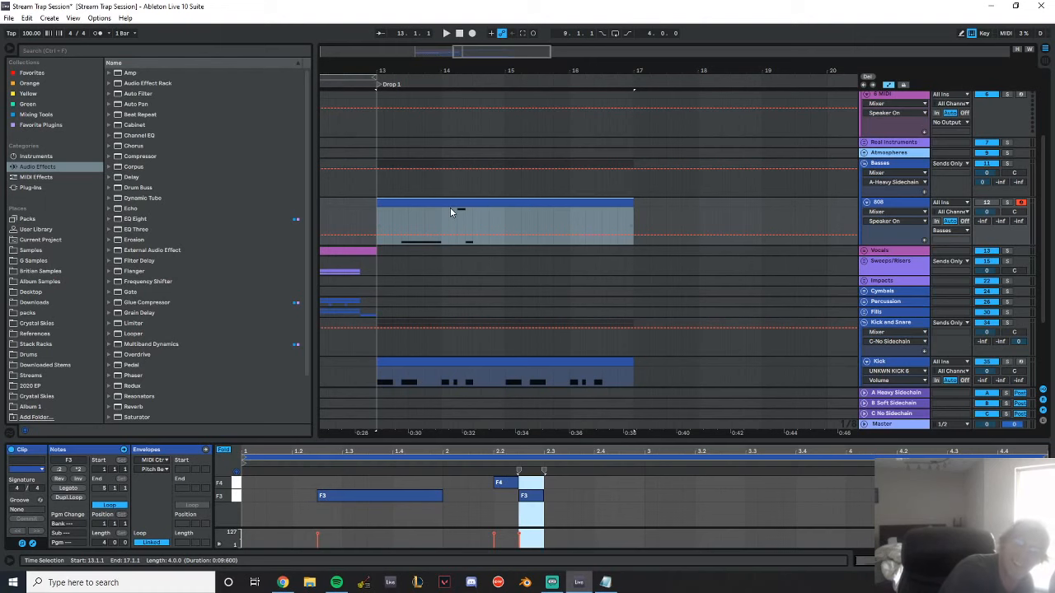
# Play the drop, switch the 808 track back on and set its volume to -4.0 dB
pyautogui.press('space')
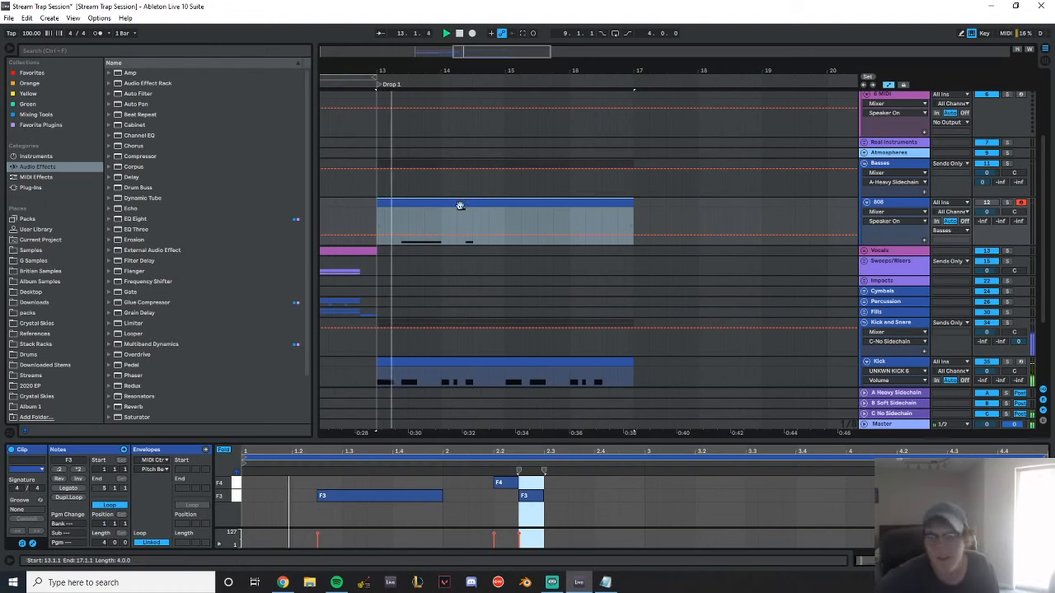
pyautogui.scroll(-1, 768, 290)
pyautogui.moveTo(991, 191); pyautogui.dragTo(991, 203)
pyautogui.press('space')
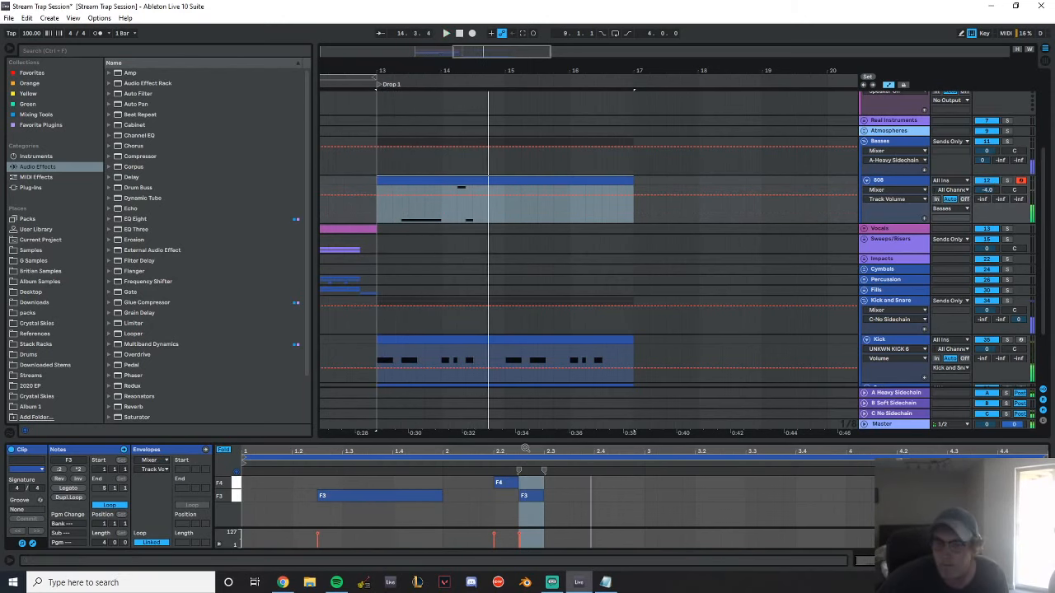
# Replace the short F4 and F3 notes with one two-beat F3 note, shift it to start at 2.1.4, and play the clip
pyautogui.moveTo(520, 439); pyautogui.dragTo(595, 449)
pyautogui.press('space')
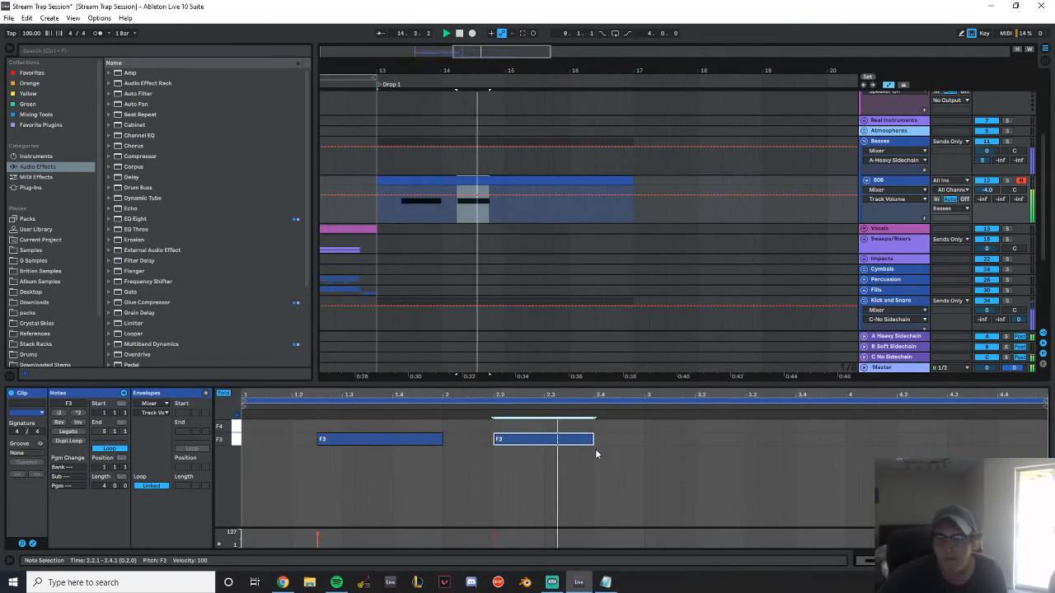
pyautogui.click(455, 409)
pyautogui.press('space')
pyautogui.moveTo(509, 441); pyautogui.dragTo(497, 443)
pyautogui.press('space')
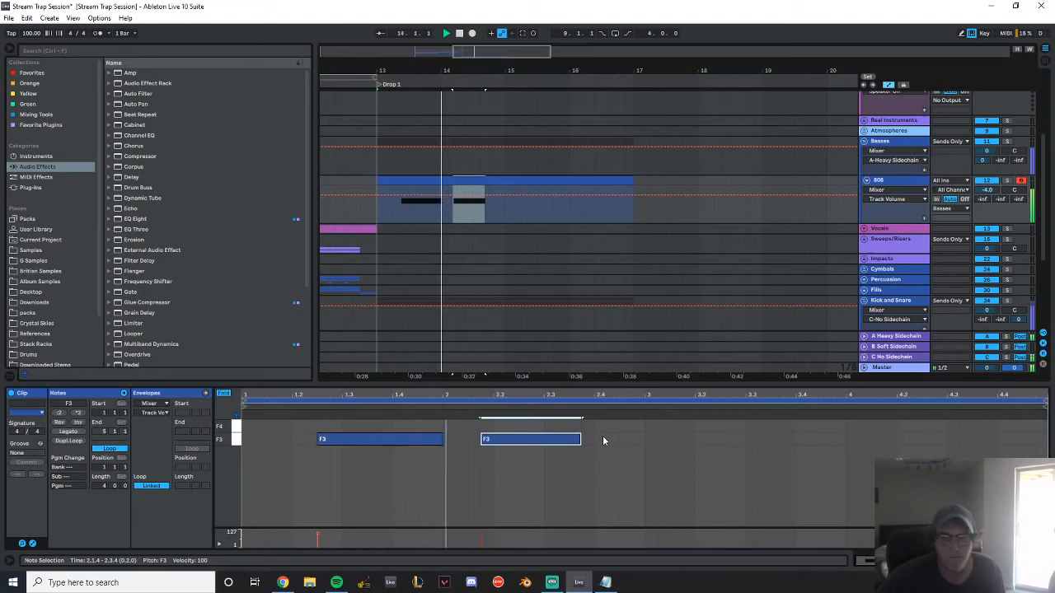
# Move the second F3 note to start at 2.2.3 and set both F3 notes to a length of 0.1.2
pyautogui.press('space')
pyautogui.moveTo(584, 440)
pyautogui.mouseDown()
pyautogui.moveTo(547, 447)
pyautogui.moveTo(642, 443)
pyautogui.moveTo(595, 445)
pyautogui.mouseUp()
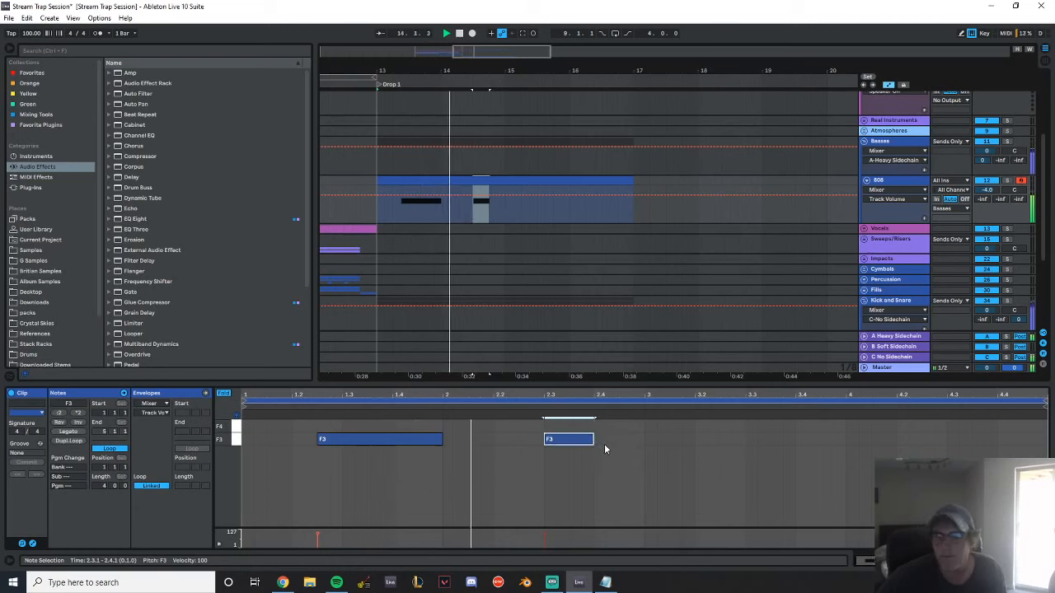
pyautogui.moveTo(568, 446); pyautogui.dragTo(549, 446)
pyautogui.click(473, 405)
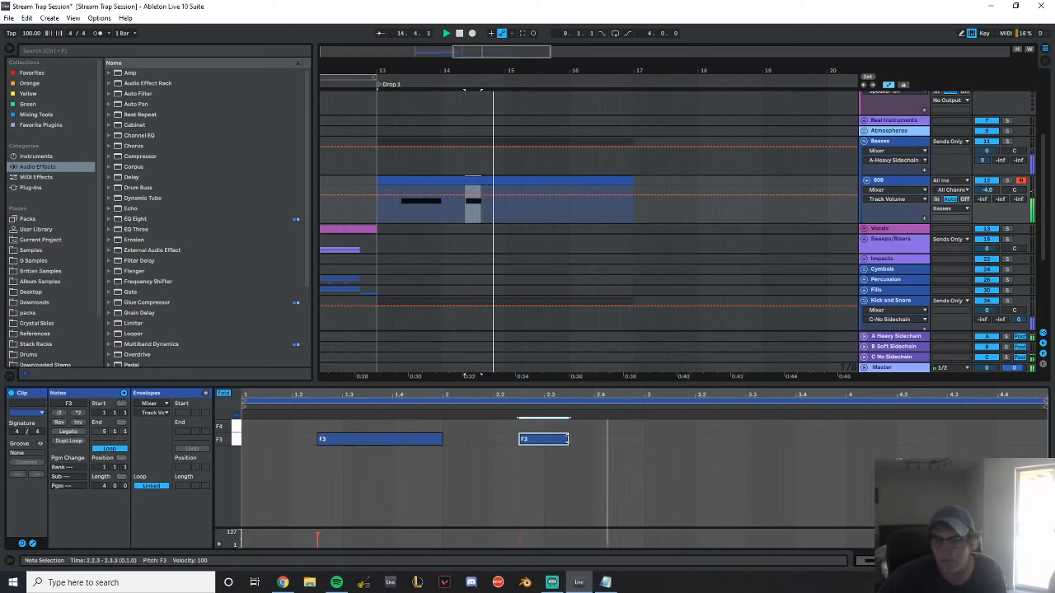
pyautogui.moveTo(568, 439); pyautogui.dragTo(593, 440)
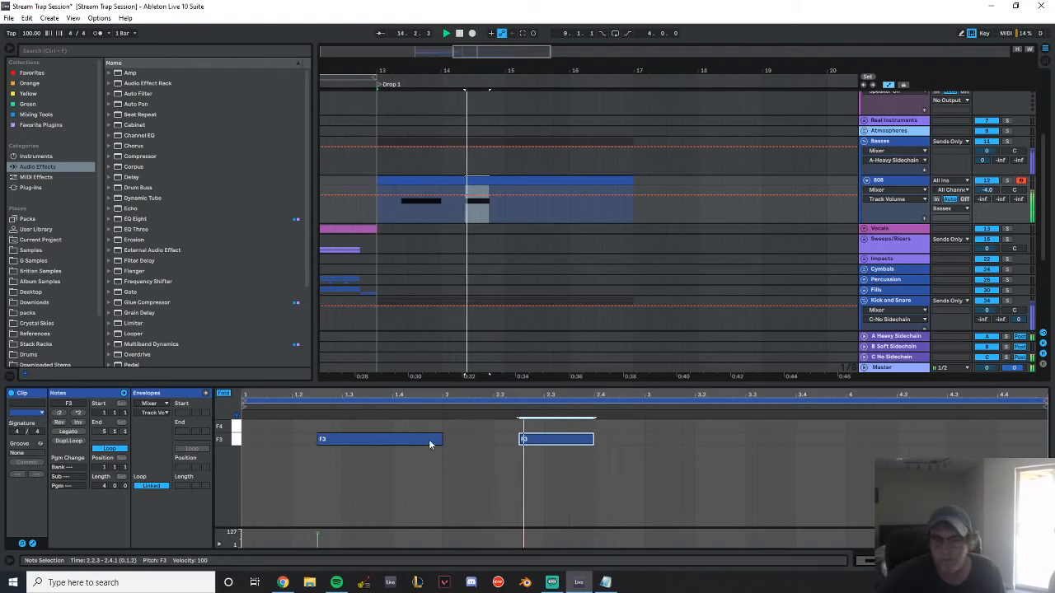
pyautogui.moveTo(442, 439); pyautogui.dragTo(392, 439)
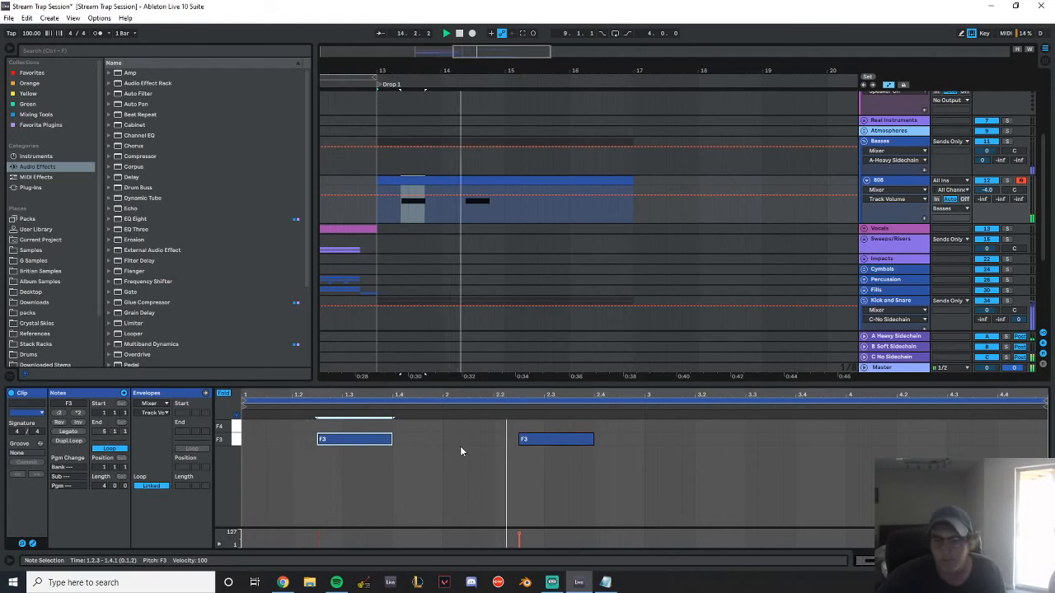
# Try a short note at 2.1.4 between the F3 notes, unfold the note editor, raise it to G#3 and play it
pyautogui.doubleClick(486, 439)
pyautogui.hotkey('shift', 'Up')
pyautogui.hotkey('shift', 'Down')
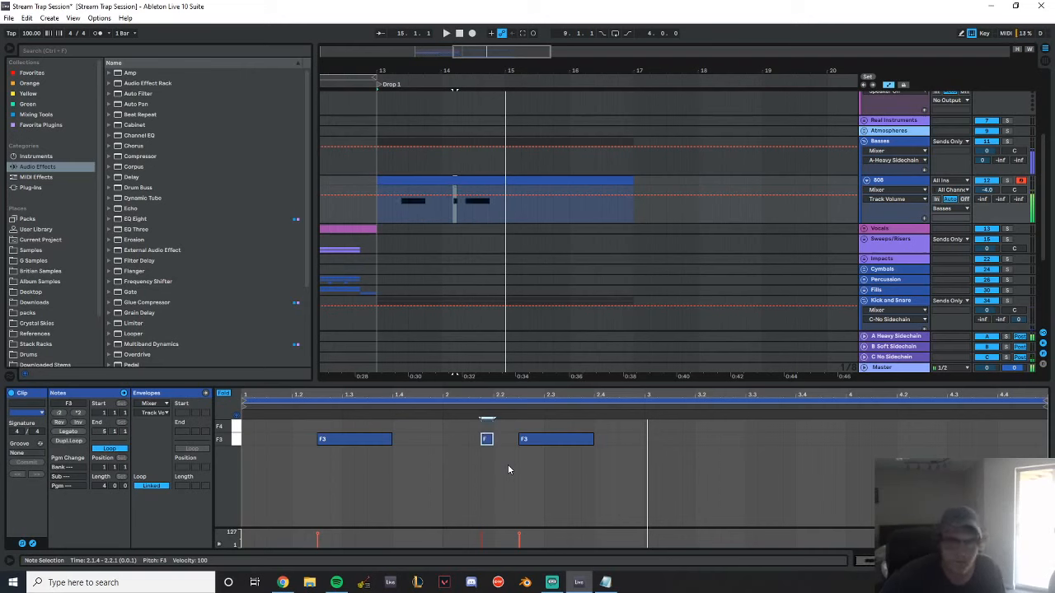
pyautogui.click(223, 393)
pyautogui.press('Up')
pyautogui.press('Up')
pyautogui.press('Up')
pyautogui.press('space')
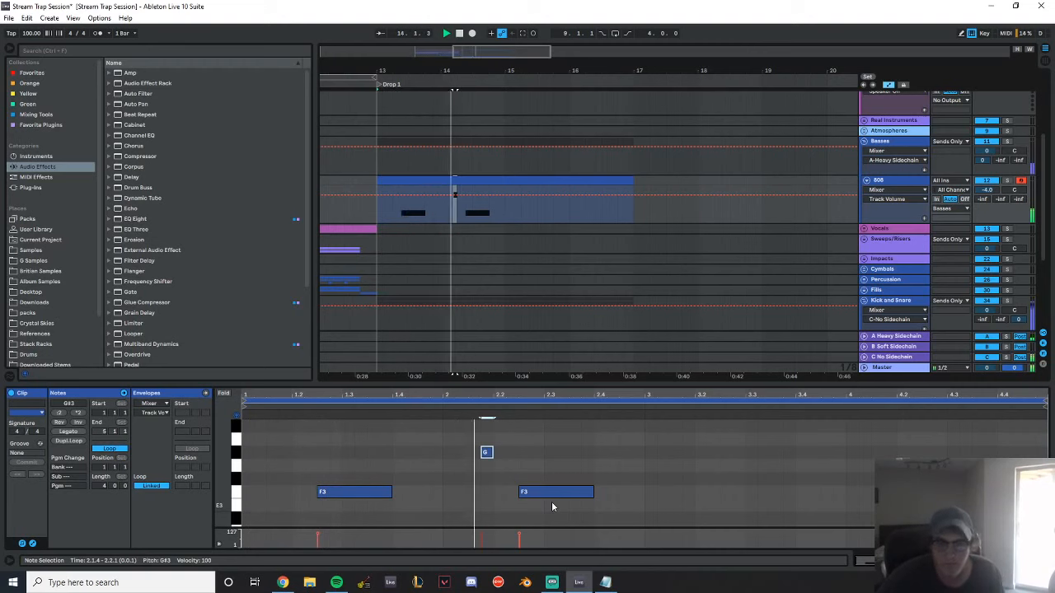
# Try the G#3 note extended to 2.2.3, then one sixteenth shorter on F3, and delete the note
pyautogui.hotkey('shift', 'Right')
pyautogui.hotkey('shift', 'Right')
pyautogui.press('space')
pyautogui.press('space')
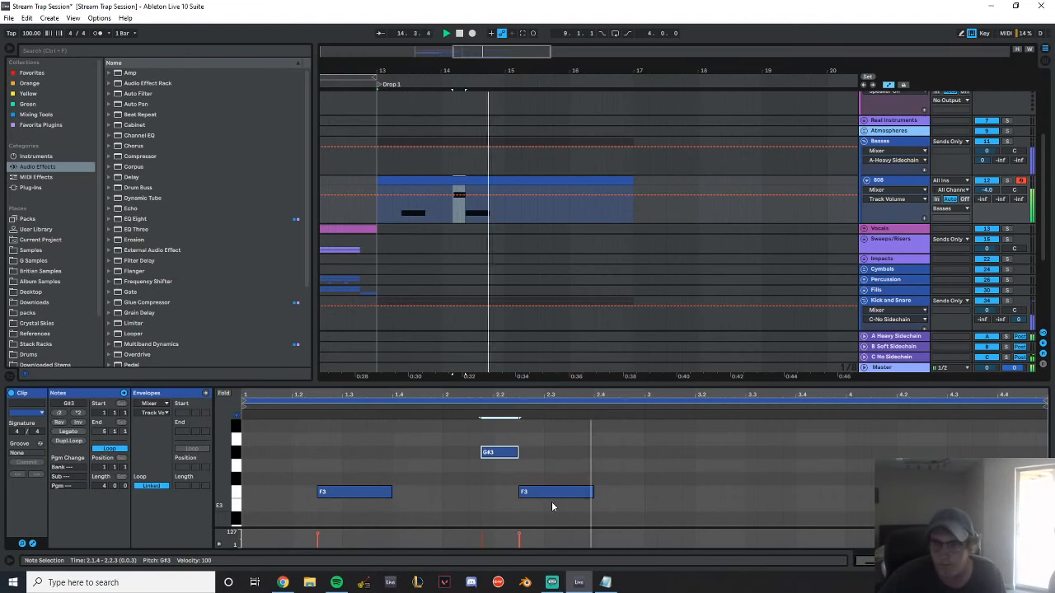
pyautogui.hotkey('shift', 'Left')
pyautogui.press('Down')
pyautogui.press('Down')
pyautogui.press('Down')
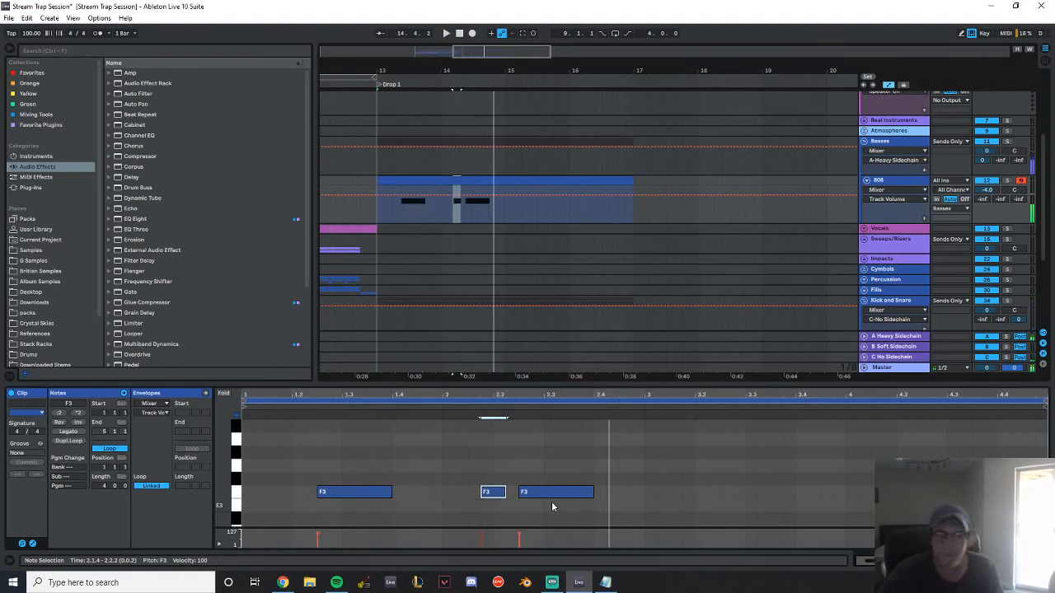
pyautogui.press('Delete')
# Switch off the 808 track, play the transition into Drop 1 and expand the Vocals group
pyautogui.click(906, 182)
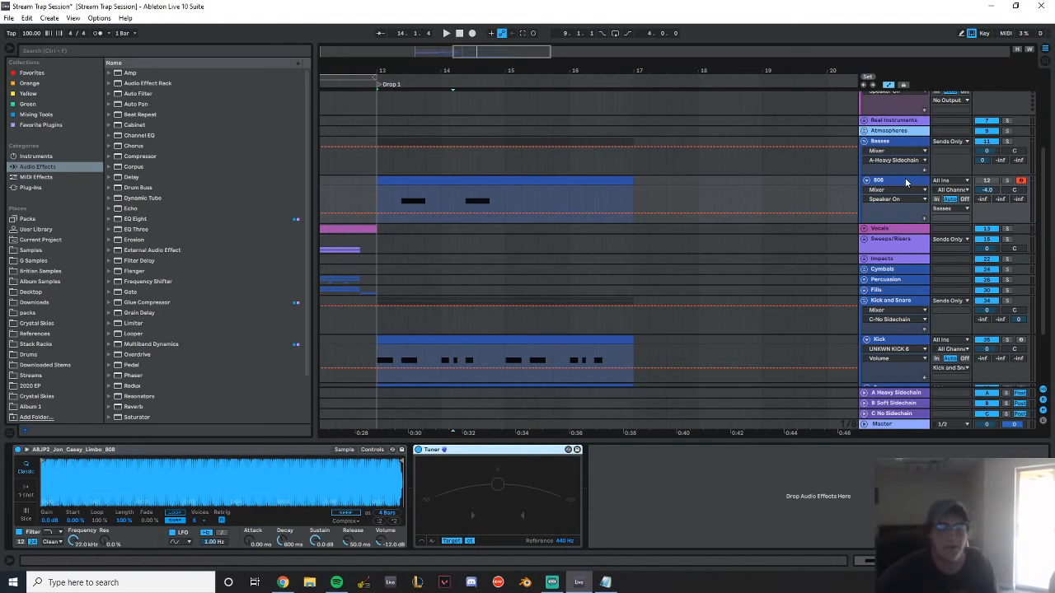
pyautogui.scroll(-3, 461, 181)
pyautogui.press('space')
pyautogui.moveTo(358, 71); pyautogui.dragTo(374, 89)
pyautogui.click(864, 175)
pyautogui.scroll(-2, 507, 209)
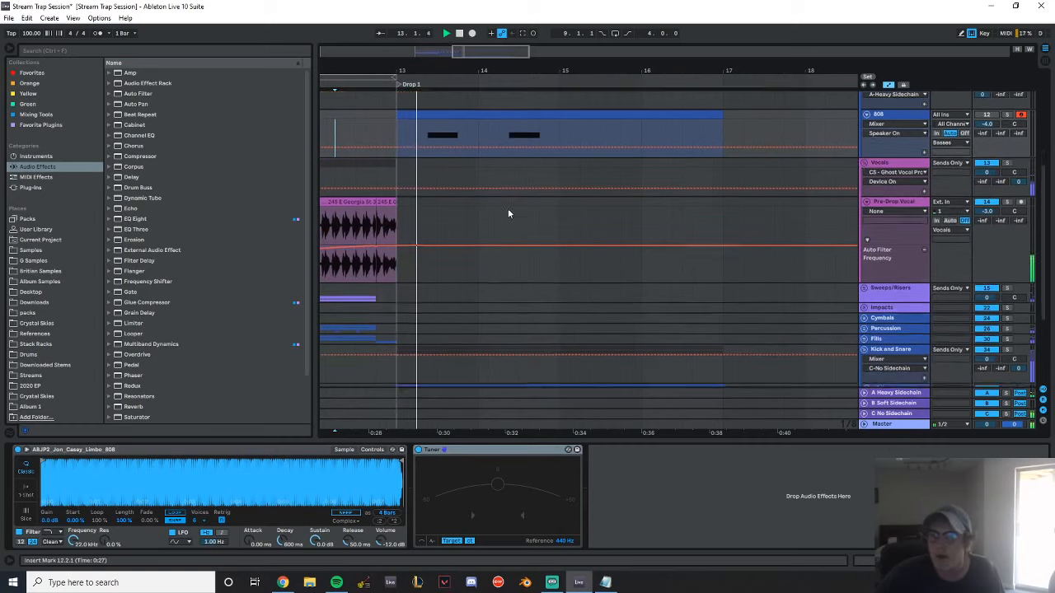
# Extend the pre-drop vocal past bar 13, place a one-beat chop of it at 14.4 and play it from 14.2.2
pyautogui.press('space')
pyautogui.moveTo(396, 181); pyautogui.dragTo(423, 181)
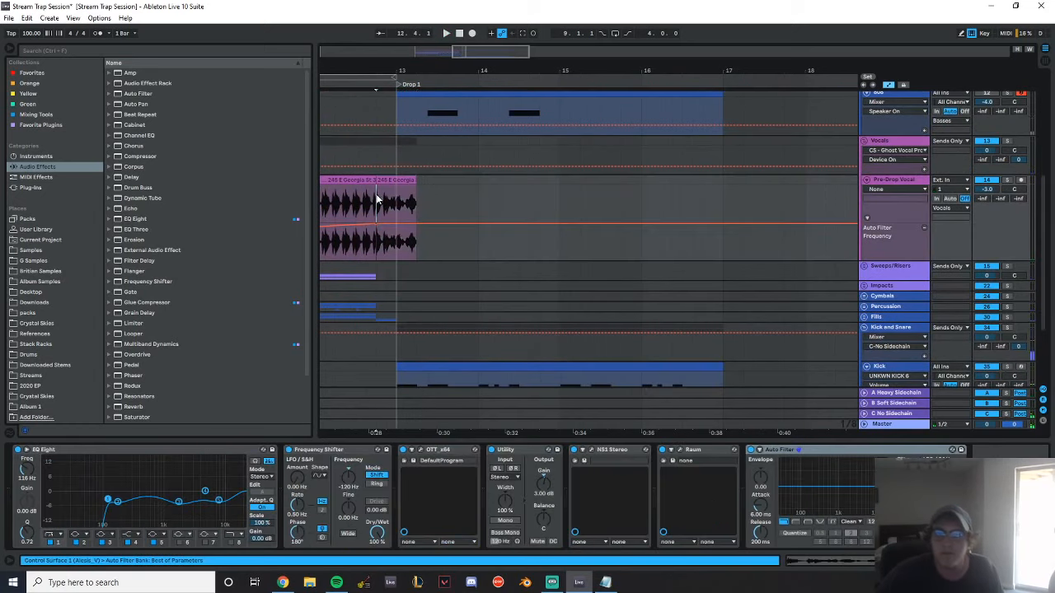
pyautogui.press('space')
pyautogui.press('space')
pyautogui.moveTo(396, 202); pyautogui.dragTo(549, 177)
pyautogui.moveTo(571, 71); pyautogui.dragTo(571, 88)
pyautogui.click(445, 190)
pyautogui.press('space')
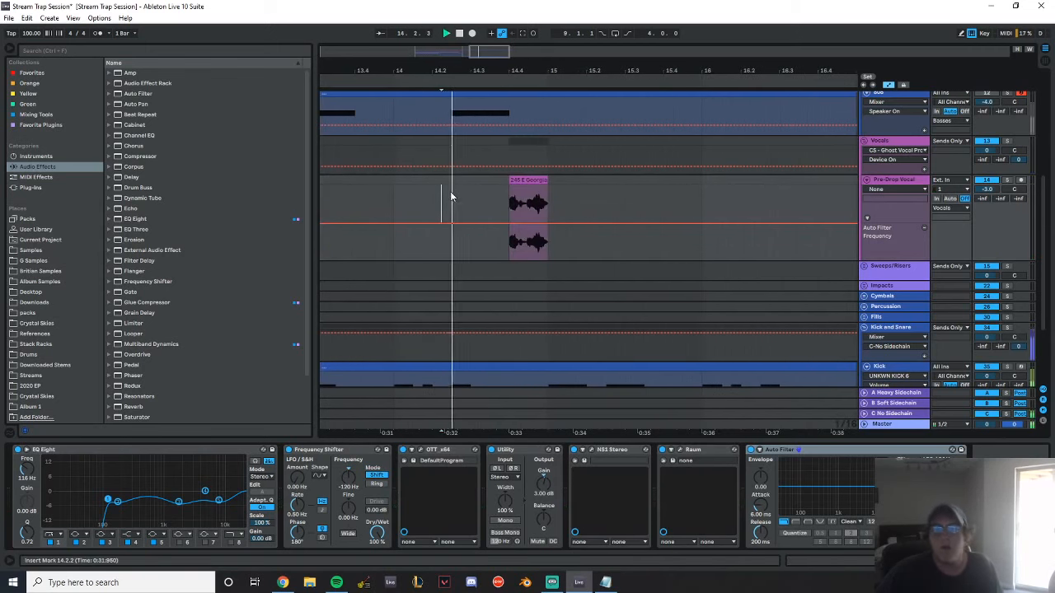
pyautogui.press('space')
# Check the vocal chop's transpose setting, copy the chop to 16.4 and play it from 16.2.3
pyautogui.doubleClick(533, 179)
pyautogui.click(66, 454)
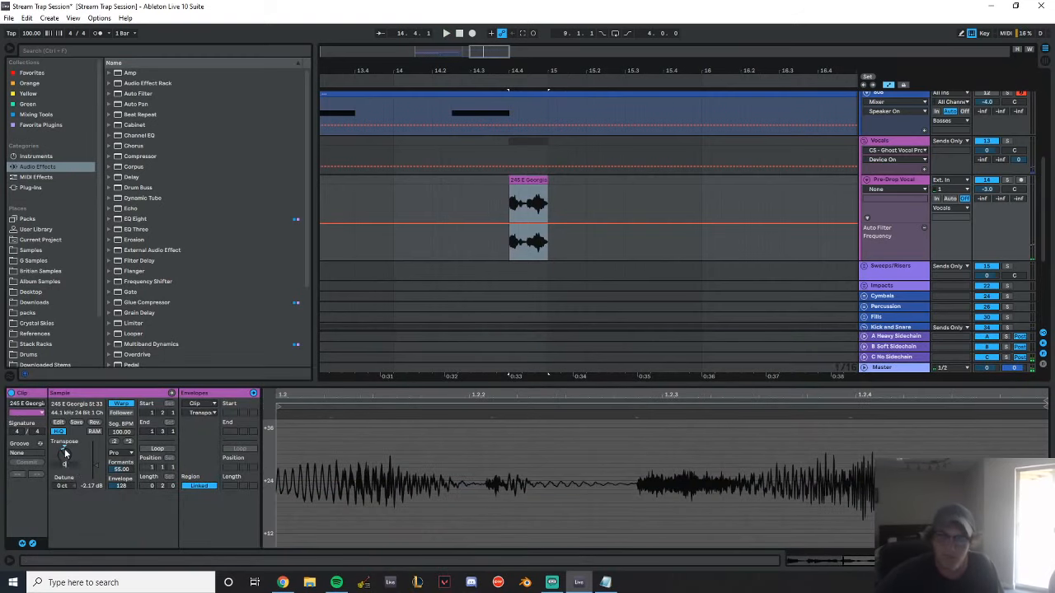
pyautogui.press('space')
pyautogui.click(907, 178)
pyautogui.moveTo(555, 69); pyautogui.dragTo(537, 54)
pyautogui.moveTo(385, 182); pyautogui.dragTo(657, 182)
pyautogui.click(628, 180)
pyautogui.press('space')
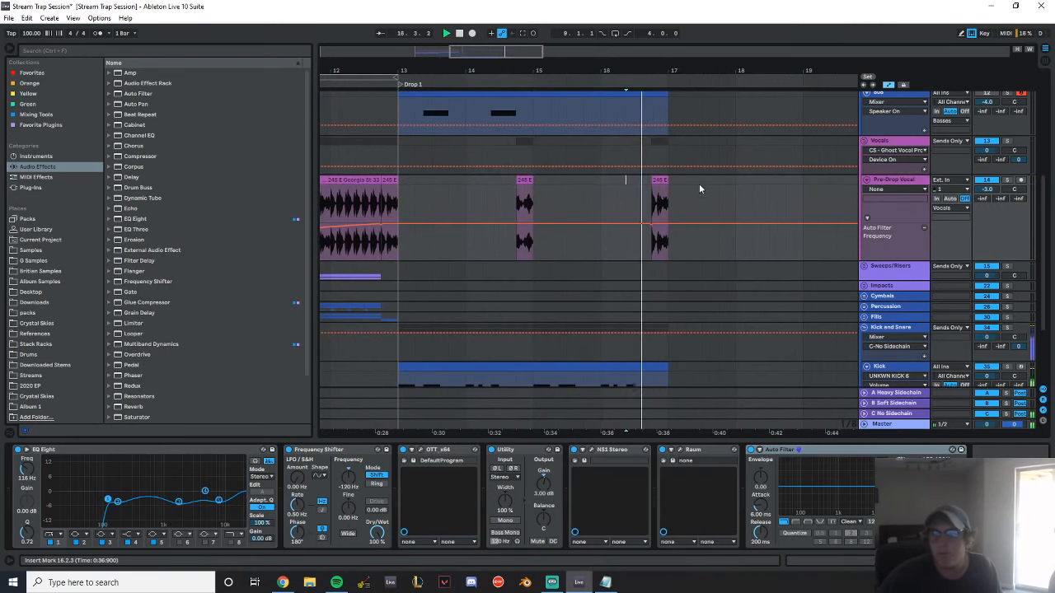
# Play from 12.2.1 into Drop 1 and check the vocal chops against the kick and snare
pyautogui.scroll(-3, 701, 188)
pyautogui.scroll(3, 714, 190)
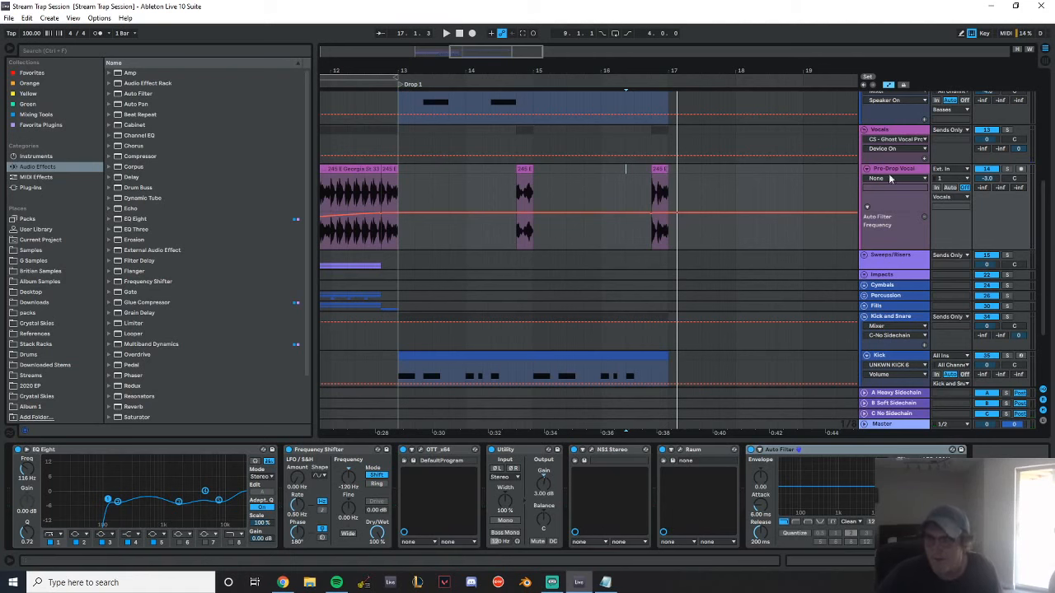
pyautogui.scroll(3, 584, 256)
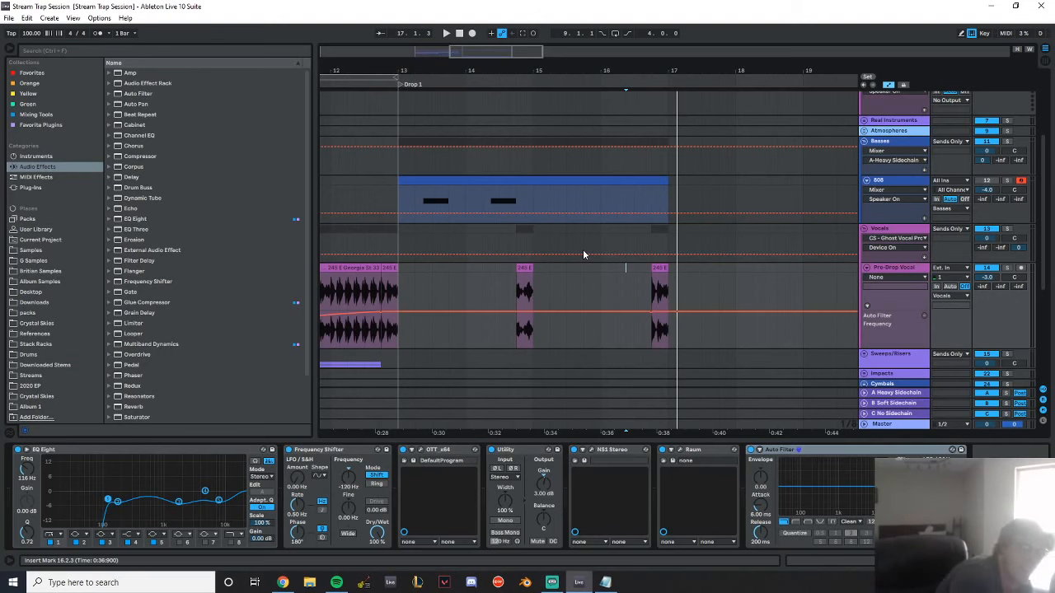
pyautogui.click(349, 128)
pyautogui.press('space')
pyautogui.scroll(-3, 486, 189)
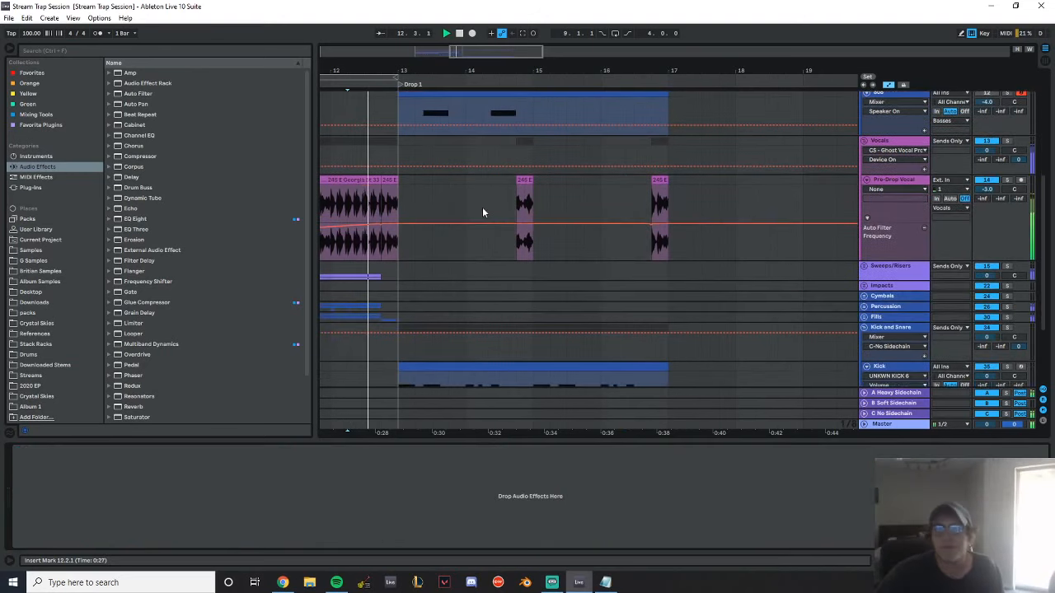
pyautogui.moveTo(420, 69); pyautogui.dragTo(436, 103)
pyautogui.scroll(-1, 823, 245)
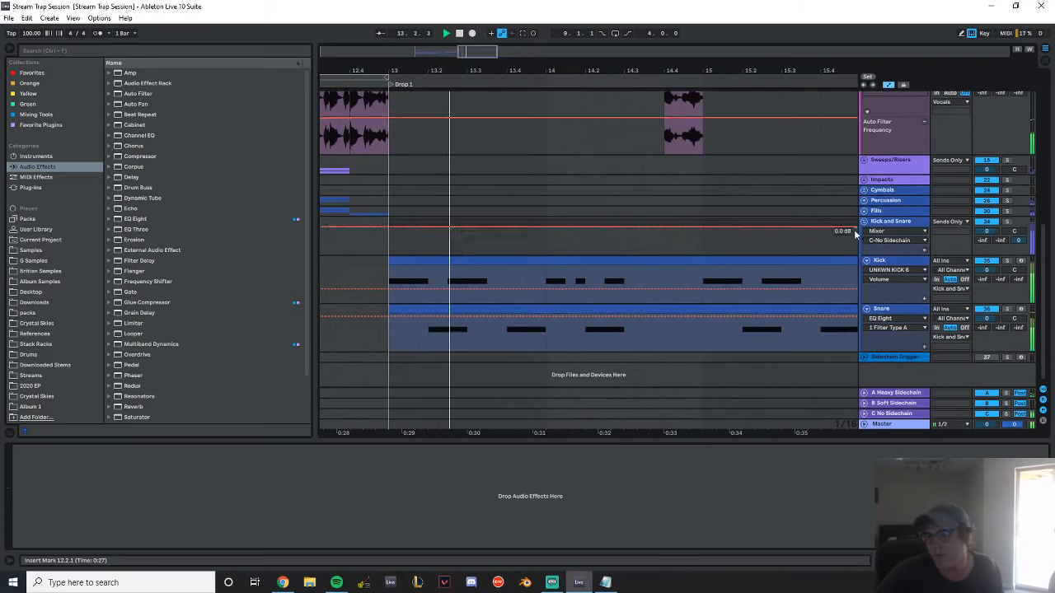
pyautogui.scroll(2, 875, 251)
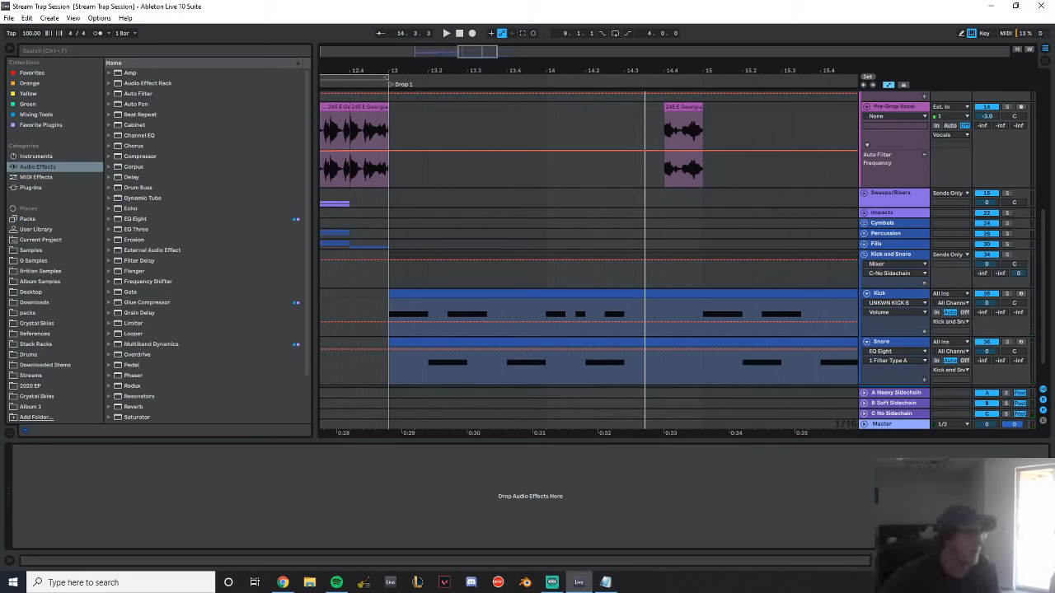
# Switch between Spotify and the session, playing the drop from 12.4.1
pyautogui.click(336, 582)
pyautogui.click(353, 208)
pyautogui.press('space')
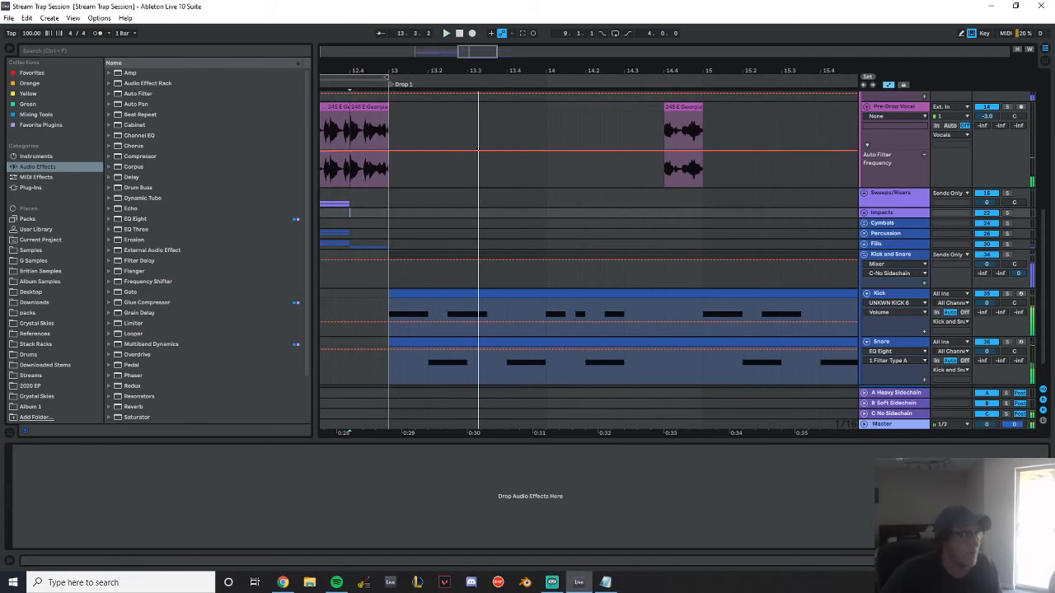
pyautogui.hotkey('alt', 'Tab')
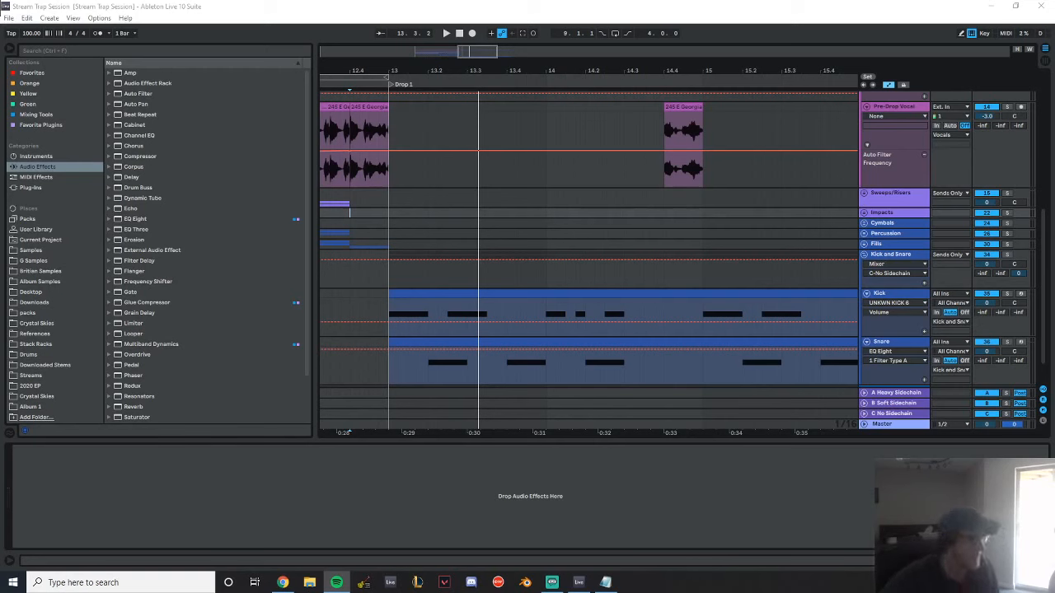
# Play the drop from 12.4.2 and examine its 808, vocal, kick and snare tracks
pyautogui.click(366, 198)
pyautogui.press('space')
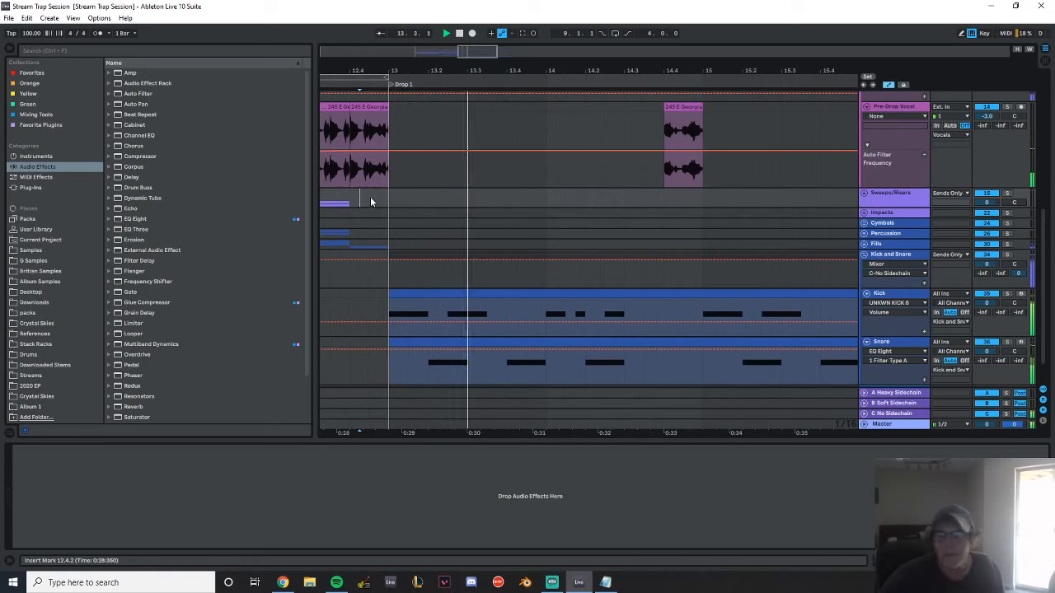
pyautogui.scroll(6, 745, 260)
pyautogui.scroll(-3, 734, 231)
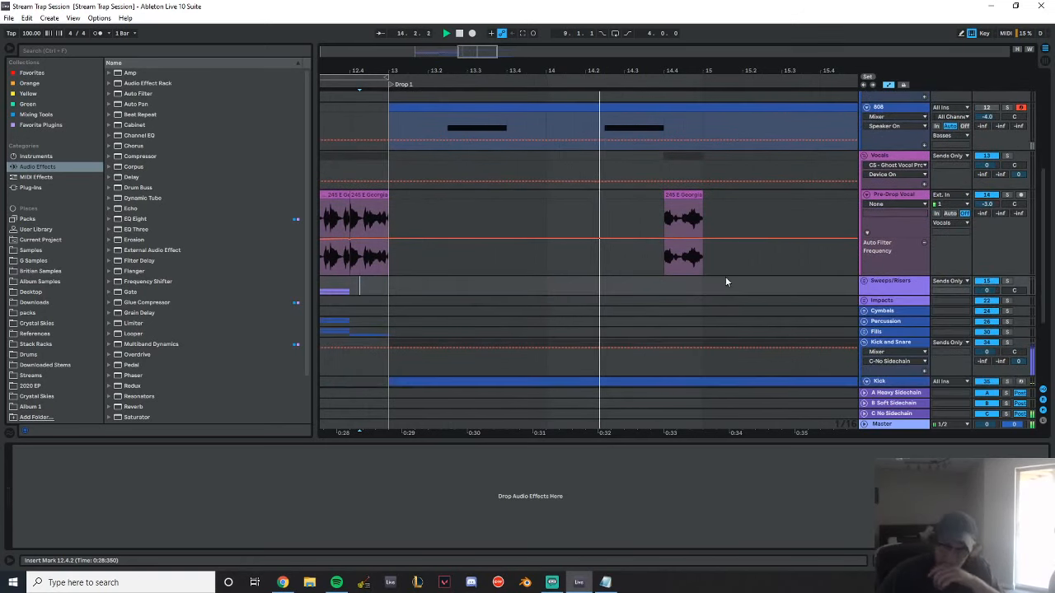
pyautogui.scroll(-3, 716, 280)
pyautogui.press('space')
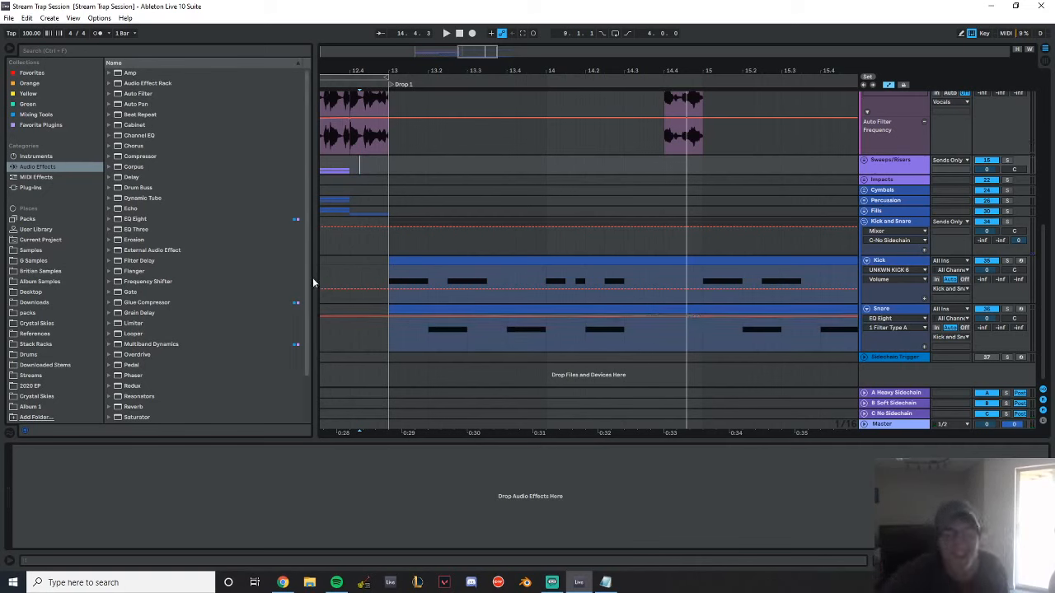
pyautogui.moveTo(397, 70); pyautogui.dragTo(618, 66)
pyautogui.scroll(4, 617, 241)
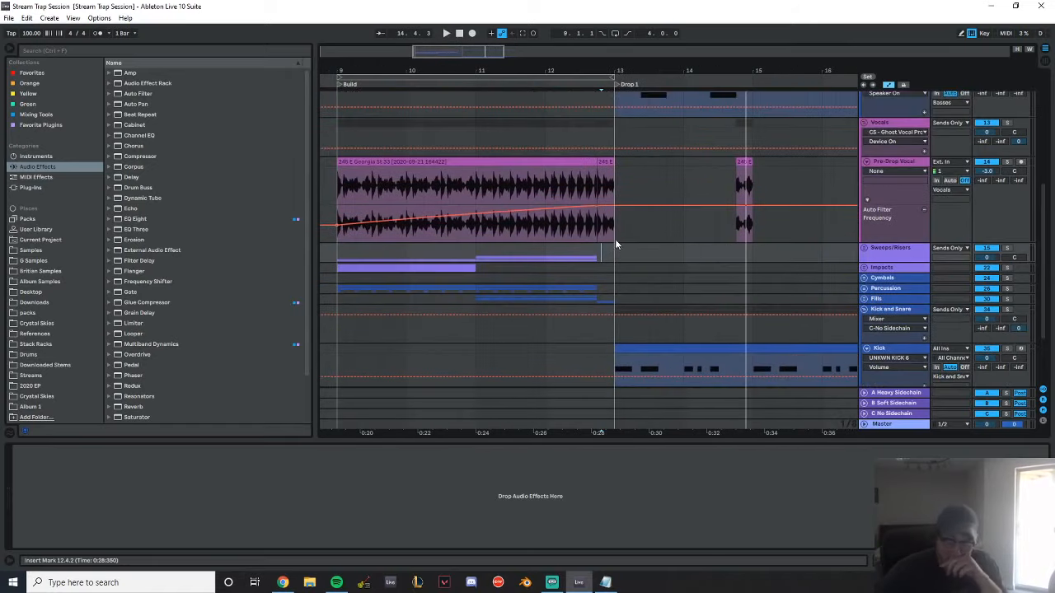
pyautogui.scroll(-4, 617, 256)
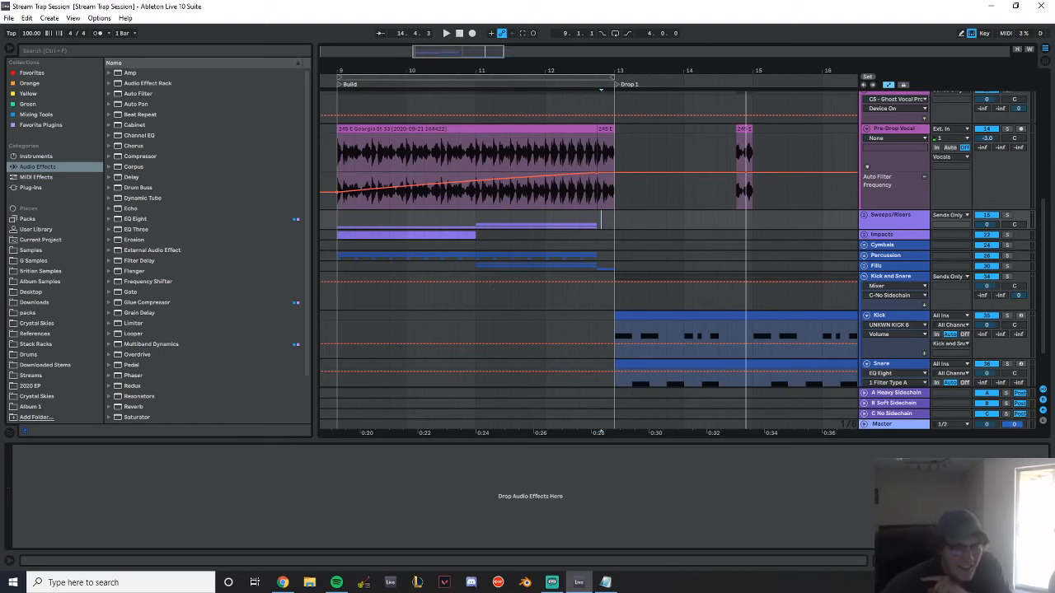
pyautogui.moveTo(677, 66); pyautogui.dragTo(577, 65)
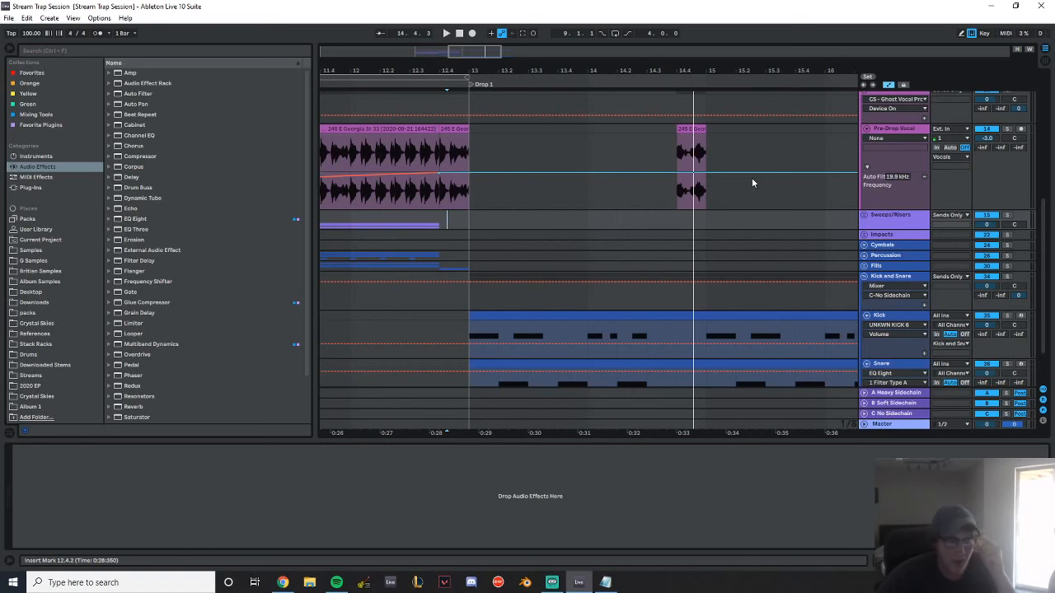
# Collapse the Vocals and Kick and Snare groups and expand the Percussion group
pyautogui.scroll(2, 758, 185)
pyautogui.click(863, 178)
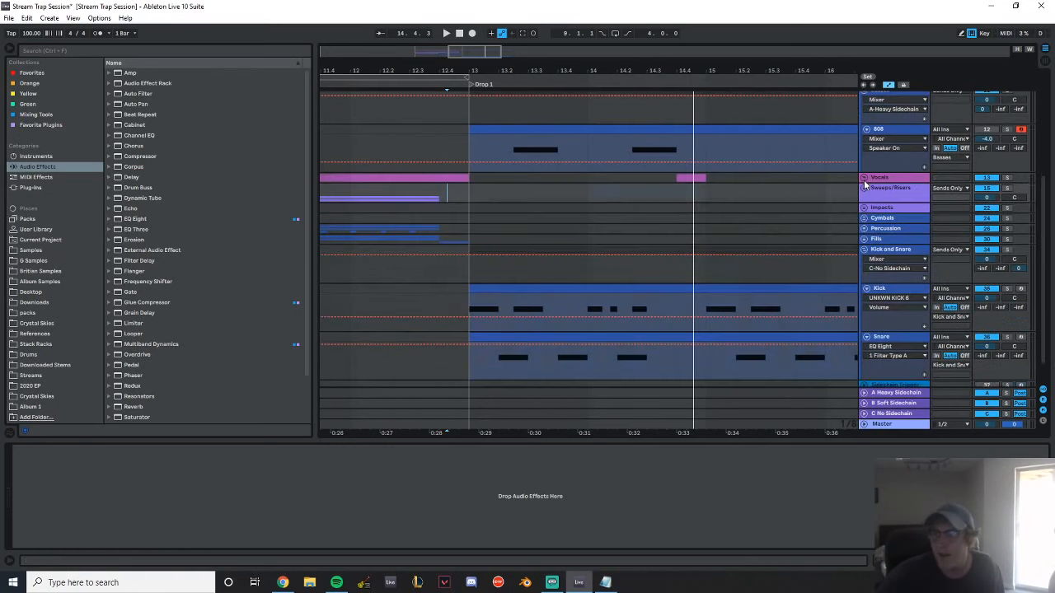
pyautogui.click(863, 245)
pyautogui.scroll(2, 799, 186)
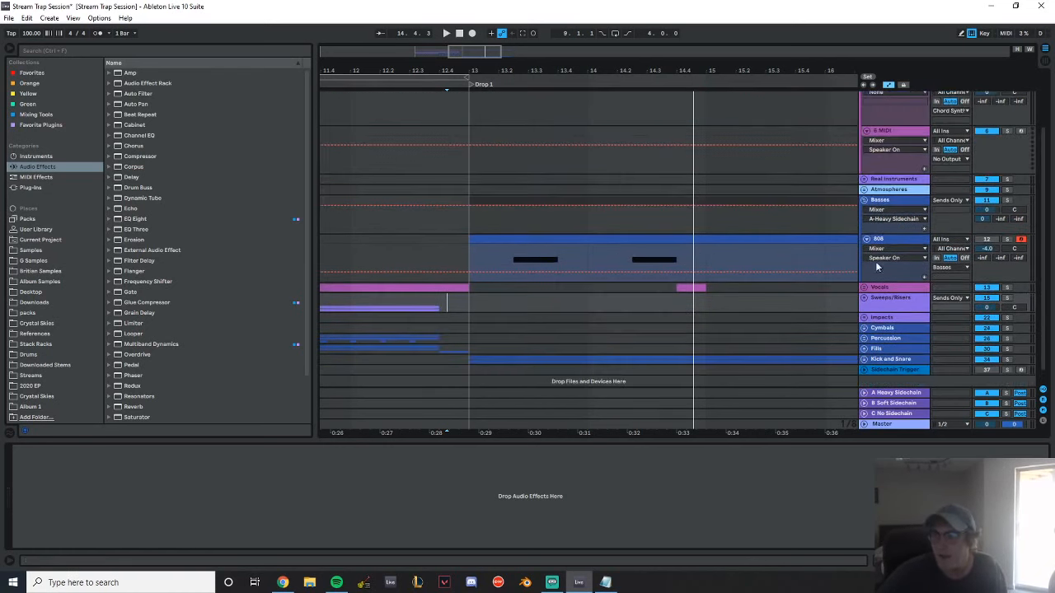
pyautogui.click(864, 326)
pyautogui.scroll(-4, 849, 317)
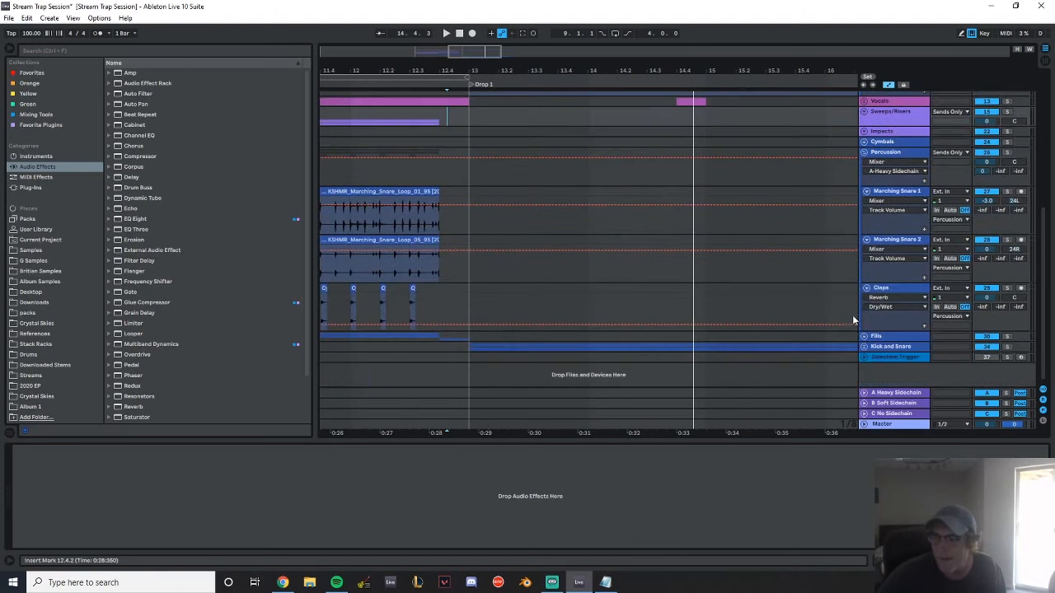
# Add an audio track below Claps in the Percussion group and name it Glass Break
pyautogui.click(883, 287)
pyautogui.hotkey('ctrl', 't')
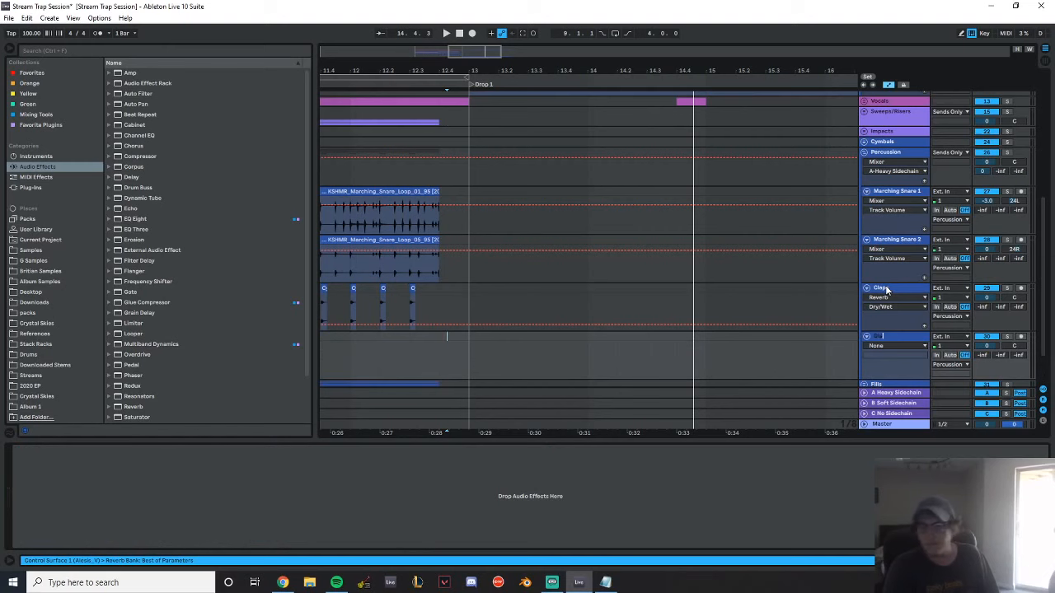
pyautogui.write('eak')
pyautogui.press('Return')
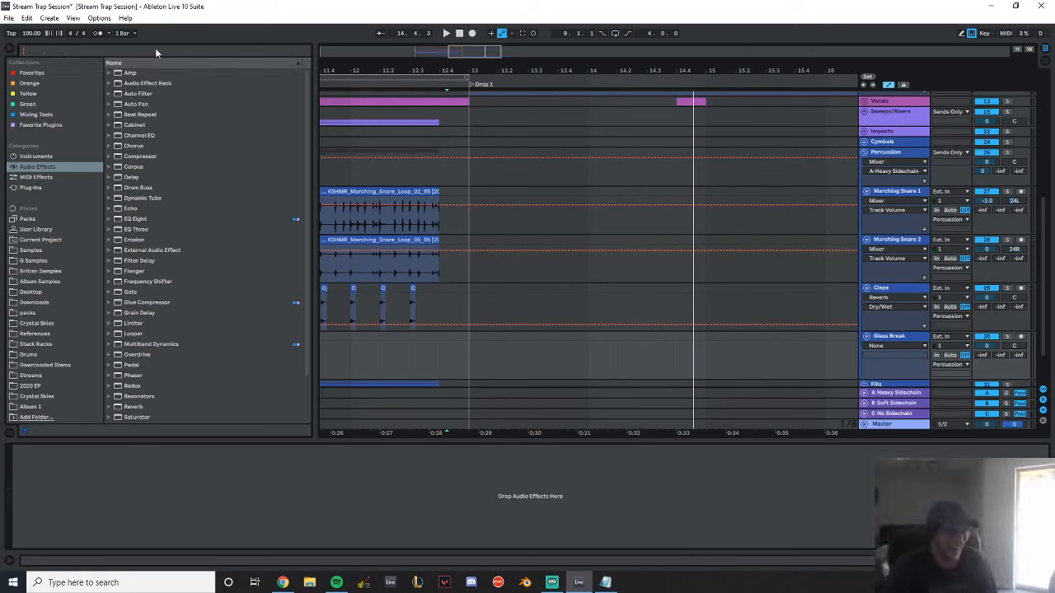
# Search the sample folders for "glass" and preview Hats16_GlassShatter.wav from the Foley folder
pyautogui.write('glass')
pyautogui.click(33, 260)
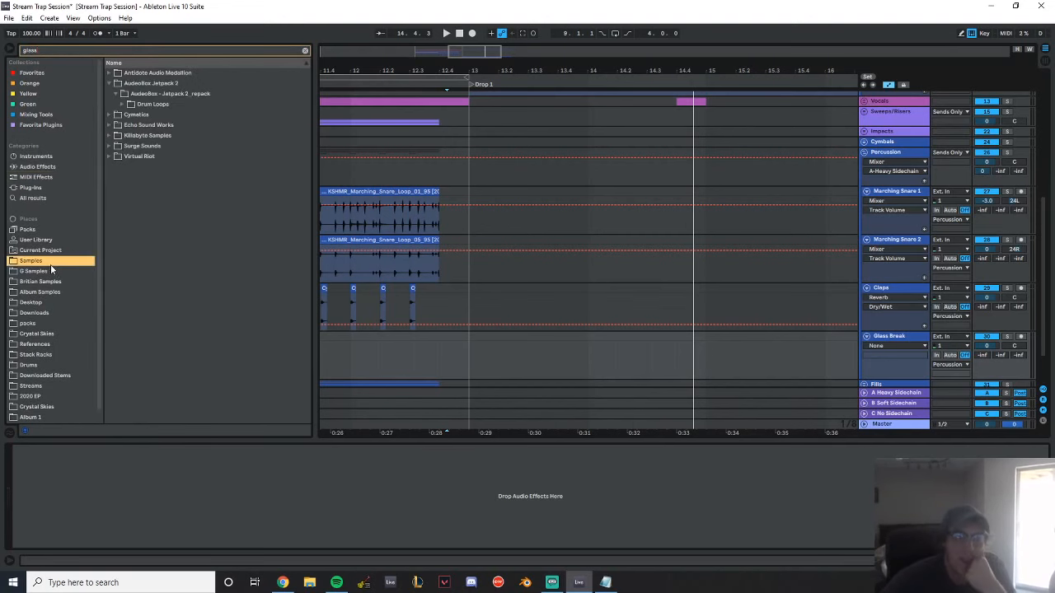
pyautogui.click(61, 281)
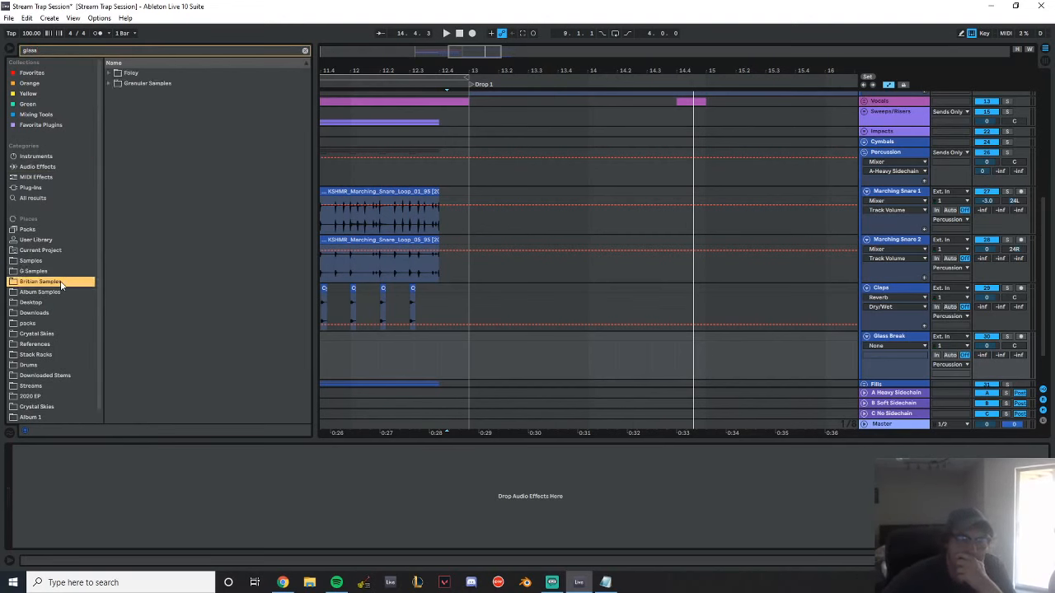
pyautogui.click(118, 72)
pyautogui.click(121, 84)
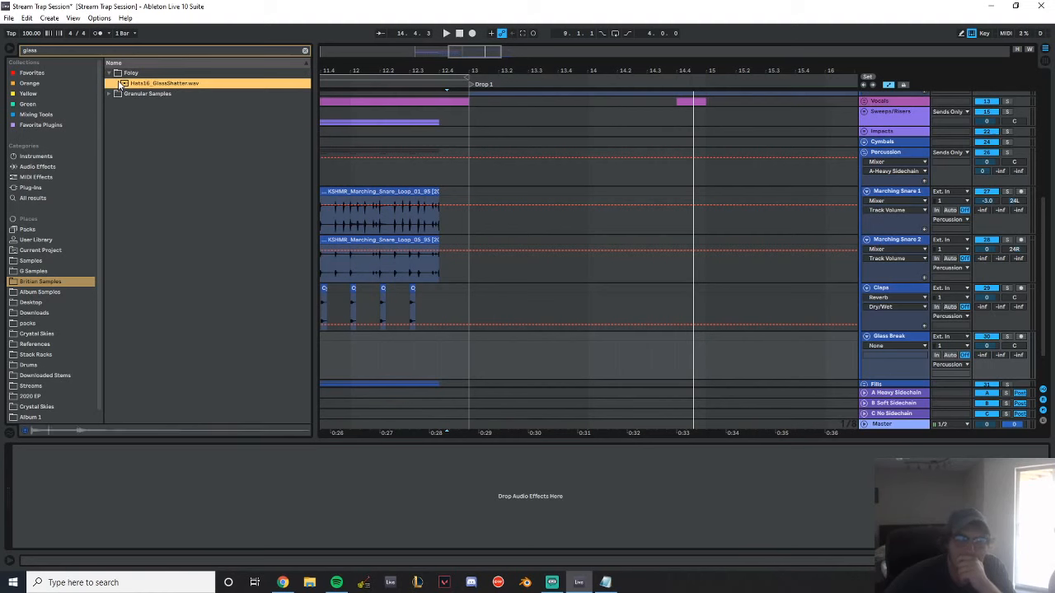
# Place Hats16_GlassShatter.wav on the Glass Break track at 13.1.1 and trim the clip to one beat
pyautogui.moveTo(163, 79); pyautogui.dragTo(483, 356)
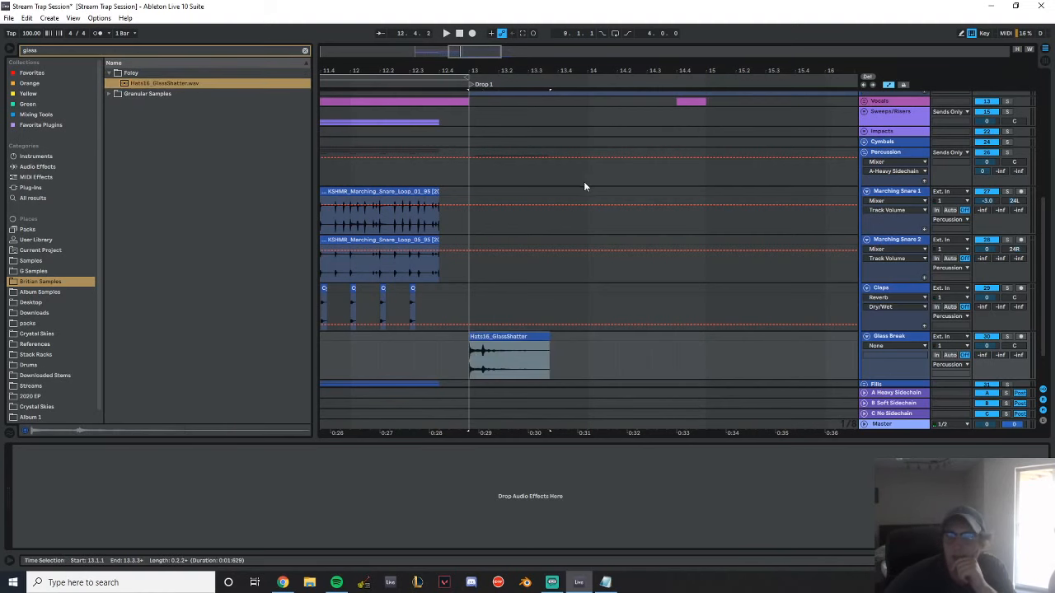
pyautogui.scroll(-2, 588, 179)
pyautogui.moveTo(512, 78); pyautogui.dragTo(512, 124)
pyautogui.moveTo(702, 295); pyautogui.dragTo(485, 295)
# Add an audio track below Glass Break in the Percussion group and name it Rev
pyautogui.click(905, 289)
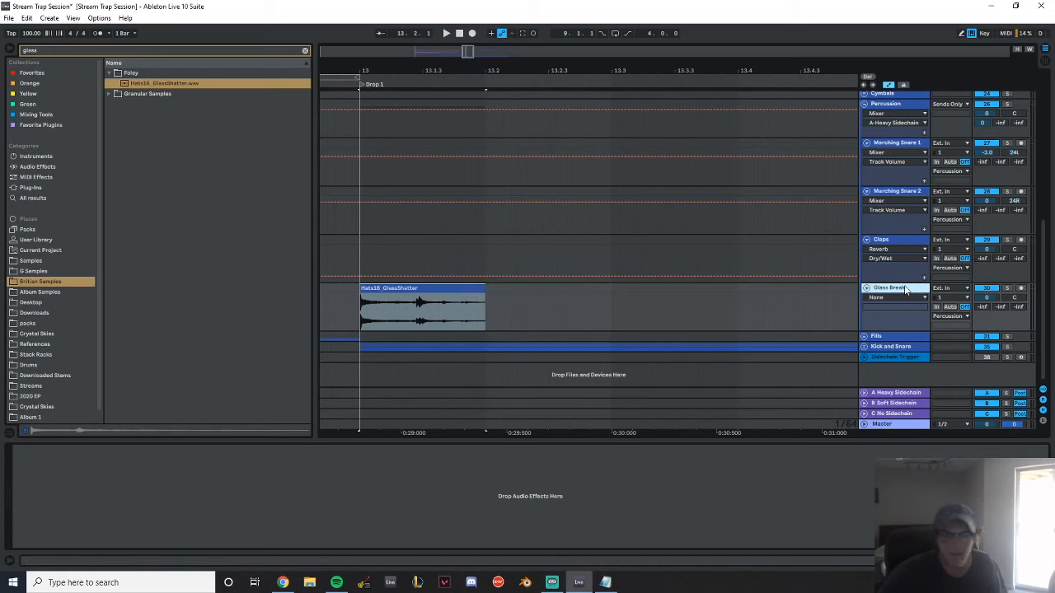
pyautogui.hotkey('ctrl', 't')
pyautogui.hotkey('ctrl', 'r')
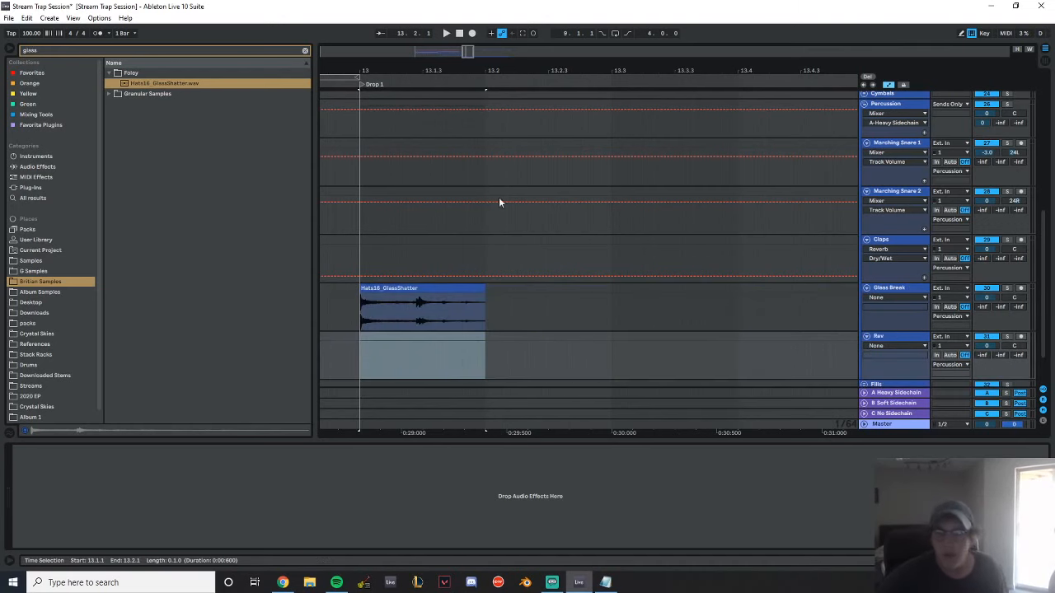
# Set the Hats16_GlassShatter clip's gain to -12 dB and play it back to check the level
pyautogui.scroll(-2, 498, 200)
pyautogui.doubleClick(436, 240)
pyautogui.moveTo(91, 486); pyautogui.dragTo(90, 511)
pyautogui.press('space')
pyautogui.press('space')
pyautogui.write('-12')
pyautogui.press('Return')
pyautogui.press('space')
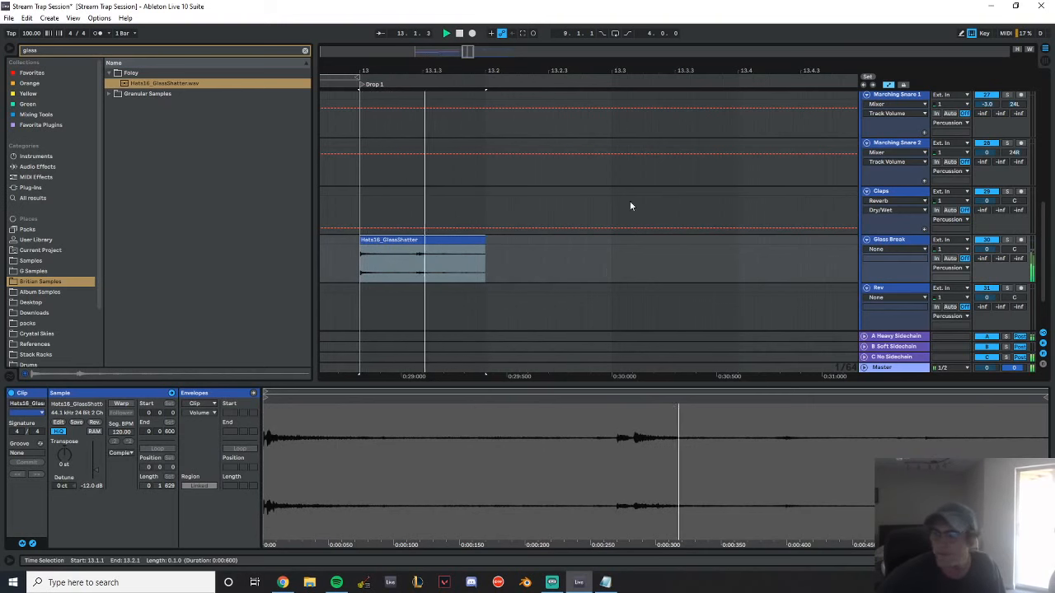
# Clear the sample search and preview several glitch samples from the FX folder's Rev Samples subfolder
pyautogui.click(907, 238)
pyautogui.click(306, 50)
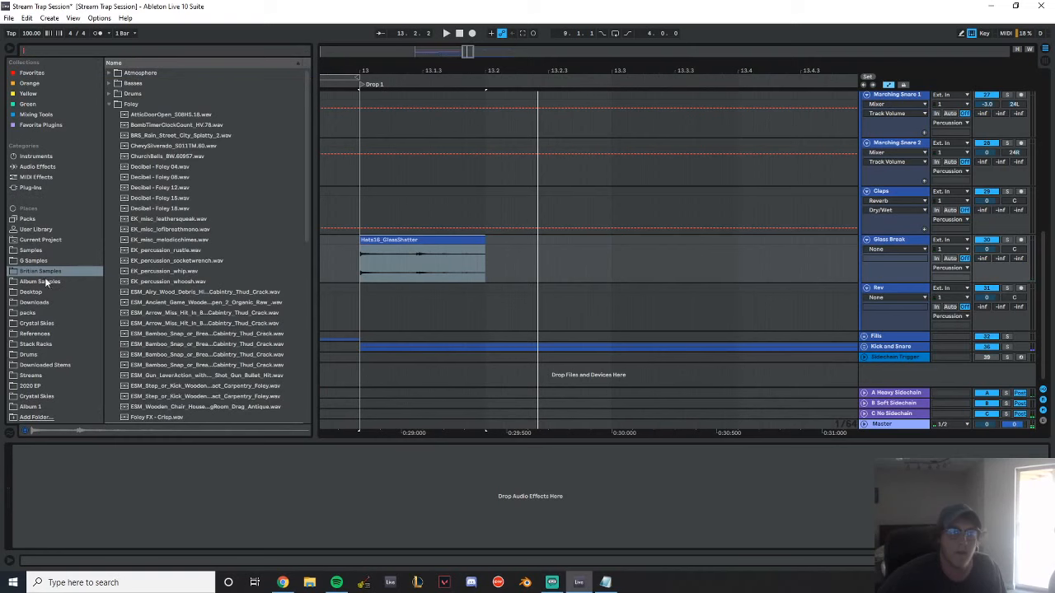
pyautogui.click(110, 105)
pyautogui.click(110, 115)
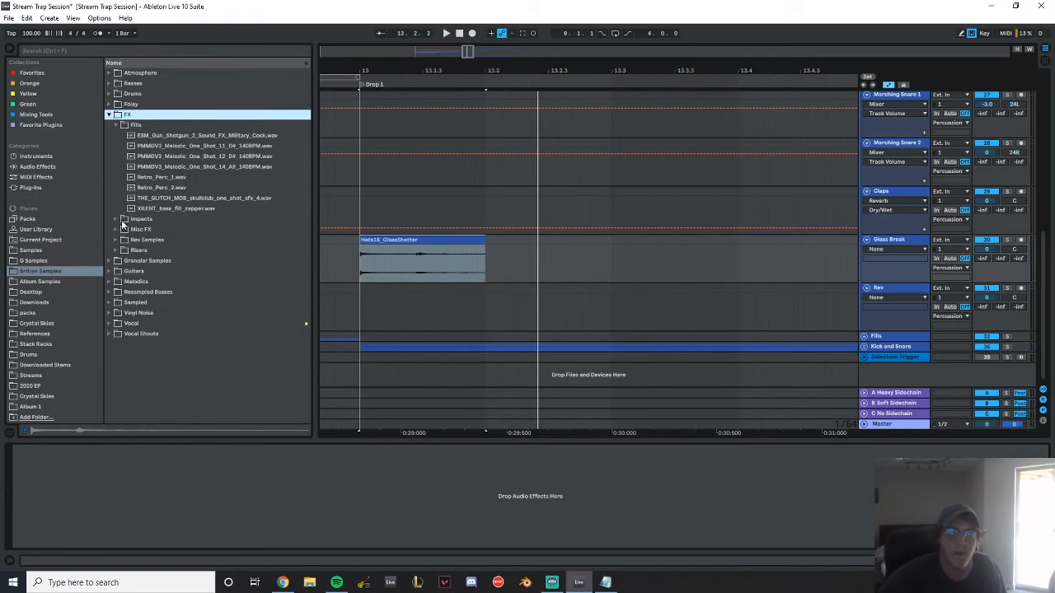
pyautogui.click(115, 230)
pyautogui.click(115, 250)
pyautogui.click(151, 199)
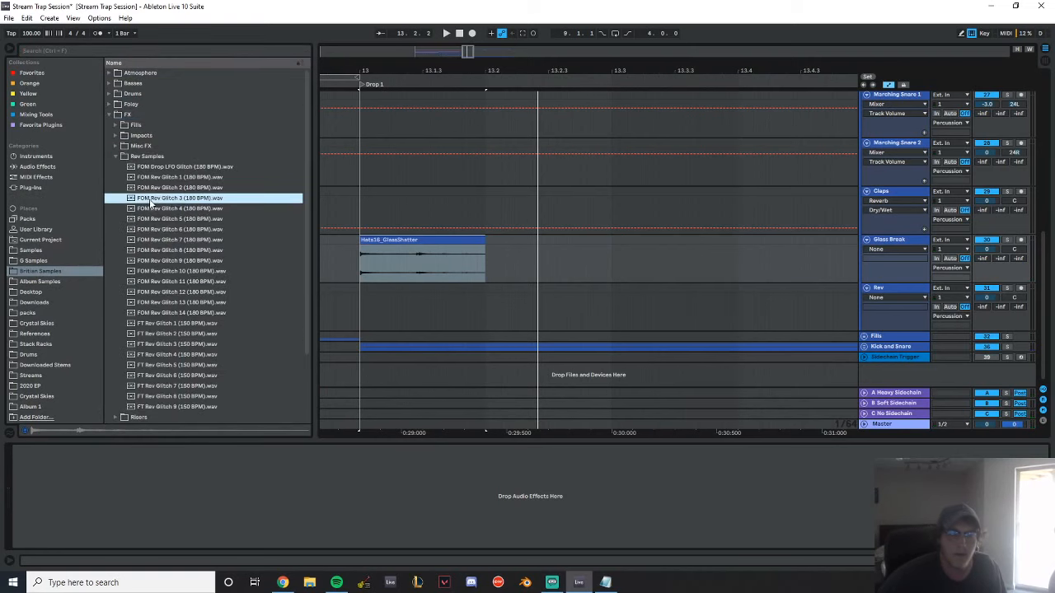
pyautogui.click(187, 302)
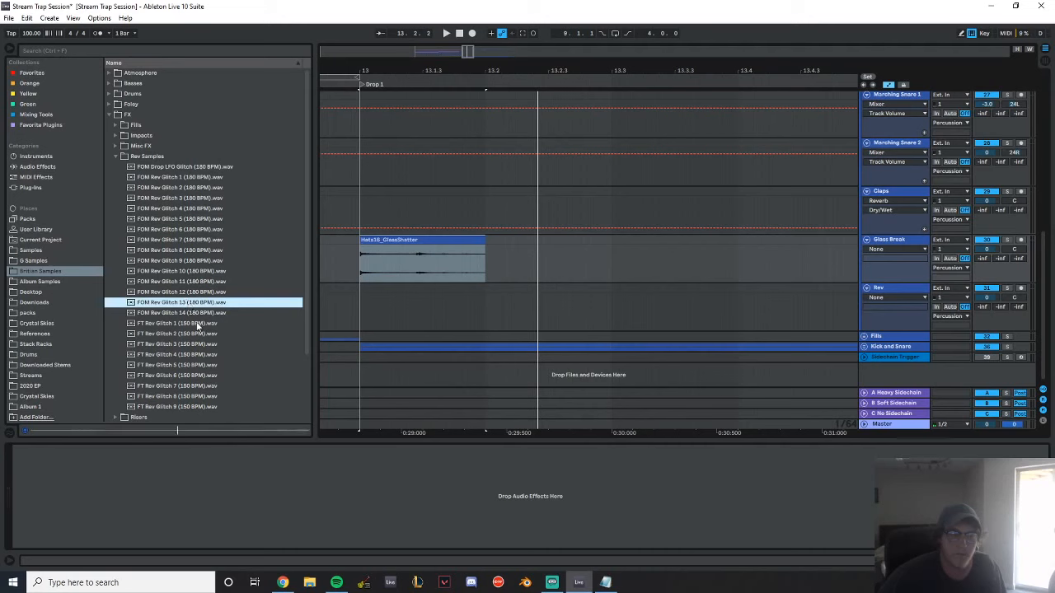
pyautogui.click(198, 324)
pyautogui.click(182, 252)
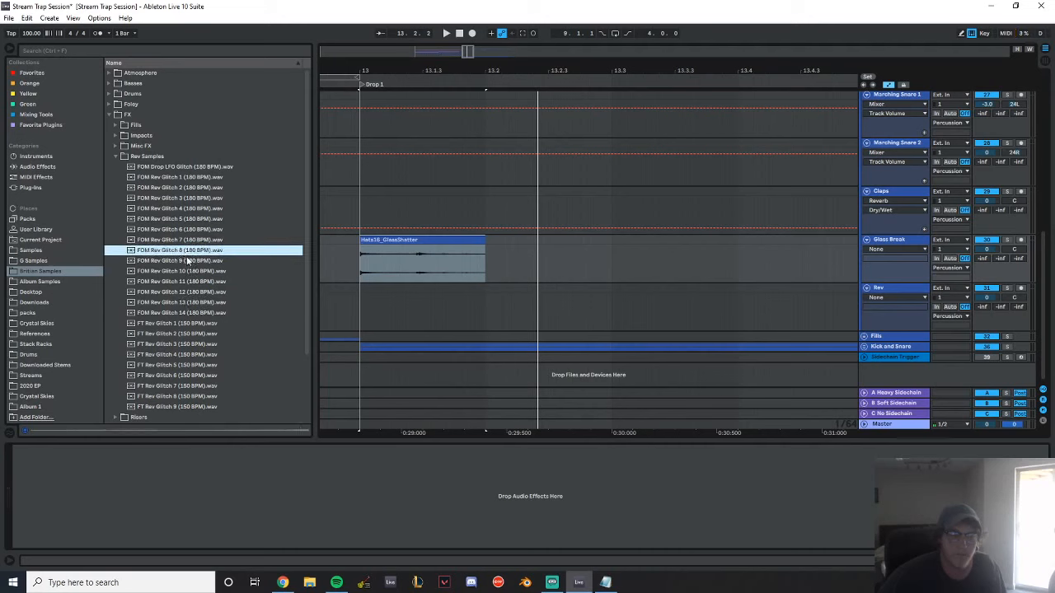
pyautogui.click(186, 262)
pyautogui.click(189, 292)
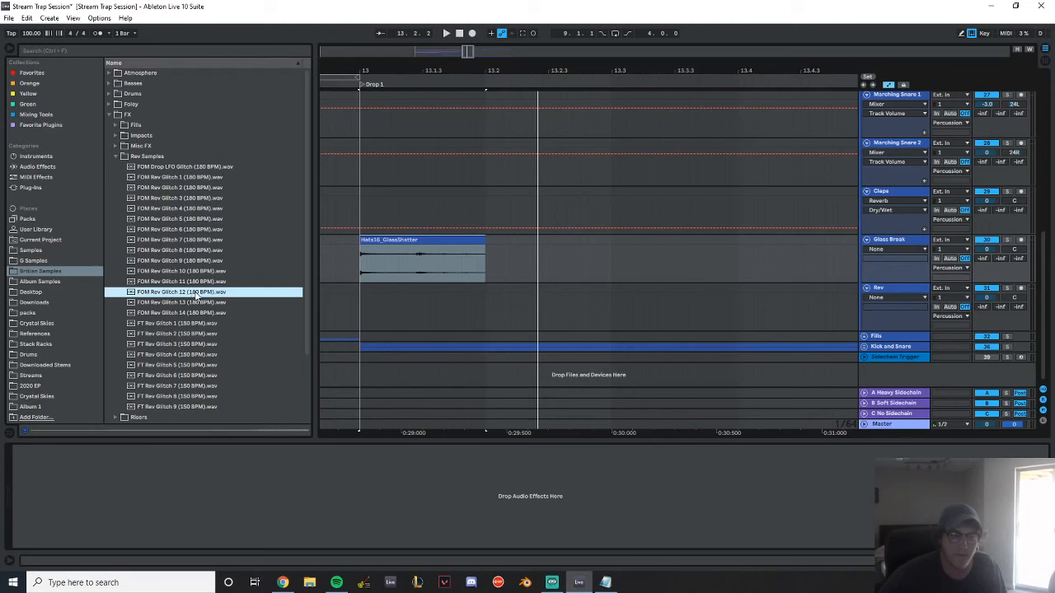
# Place FOM Rev Glitch 12 (180 BPM).wav on the Rev track at 13.1.1, spanning one beat, and play the drop
pyautogui.moveTo(197, 295); pyautogui.dragTo(467, 289)
pyautogui.moveTo(394, 289); pyautogui.dragTo(360, 290)
pyautogui.click(346, 294)
pyautogui.press('space')
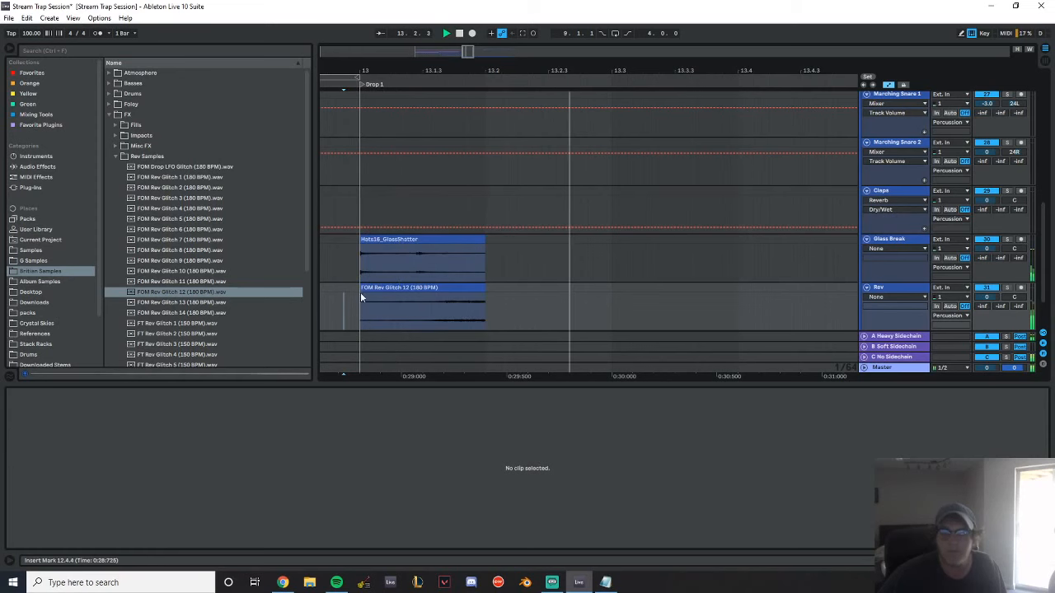
# Hide the automation lanes and give the Rev clip a curved fade-in across its full length
pyautogui.click(889, 85)
pyautogui.moveTo(360, 294); pyautogui.dragTo(484, 295)
pyautogui.moveTo(426, 312); pyautogui.dragTo(472, 337)
# Lower the Rev clip's gain to -7.50 dB while playing it against the glass break
pyautogui.click(407, 289)
pyautogui.press('space')
pyautogui.moveTo(98, 486); pyautogui.dragTo(97, 500)
pyautogui.press('space')
pyautogui.press('space')
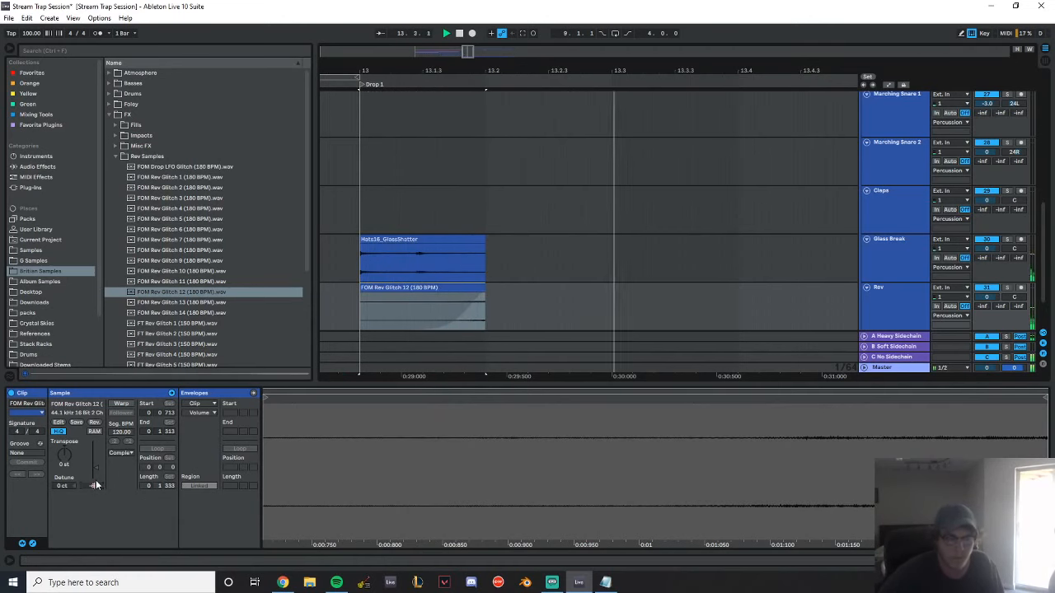
pyautogui.press('space')
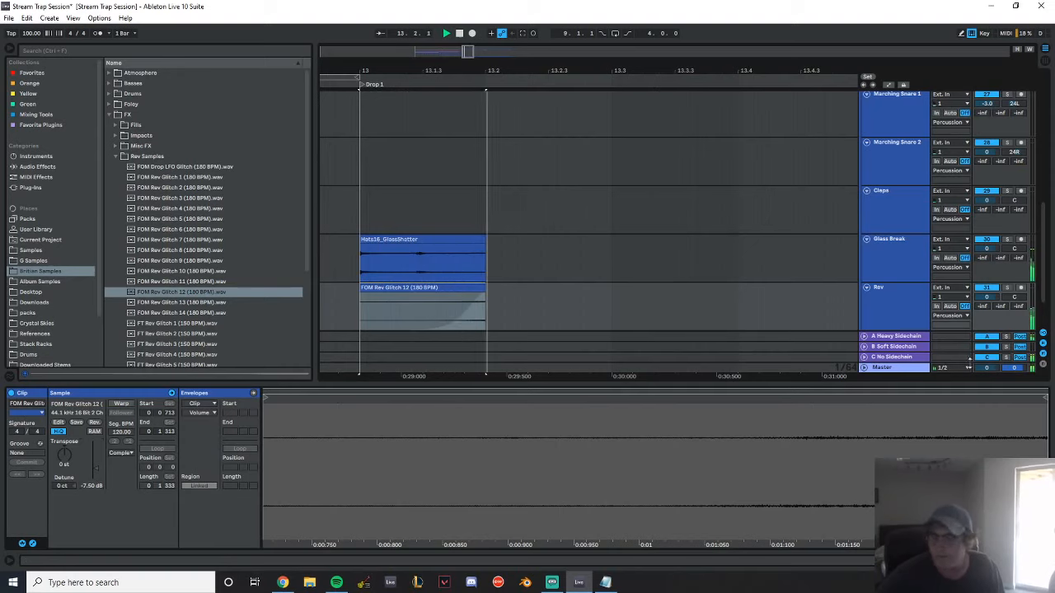
pyautogui.doubleClick(912, 298)
pyautogui.press('space')
# Expand the Kick and Snare group and show the Snare track's devices
pyautogui.click(863, 347)
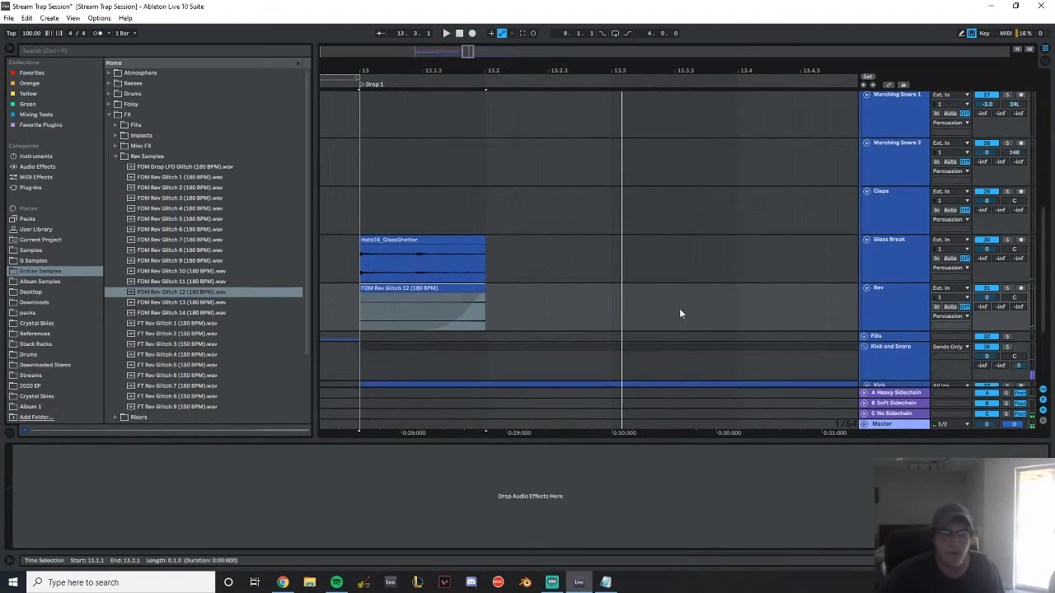
pyautogui.scroll(-3, 682, 306)
pyautogui.click(336, 583)
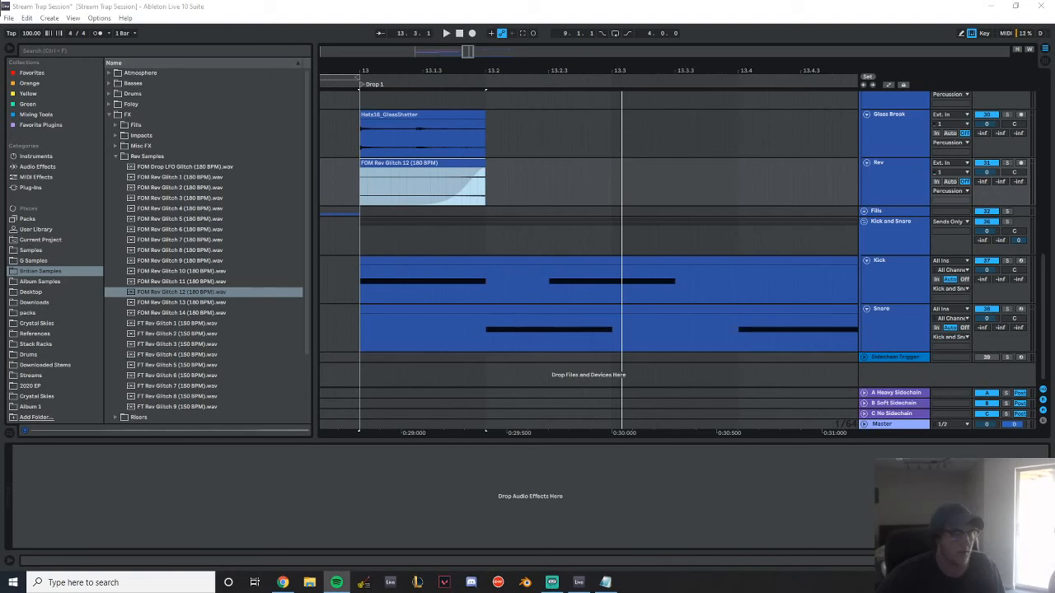
pyautogui.click(886, 332)
# Preview snare samples in the Future Bass & Trap folder under Drums and Snare
pyautogui.click(115, 156)
pyautogui.click(109, 105)
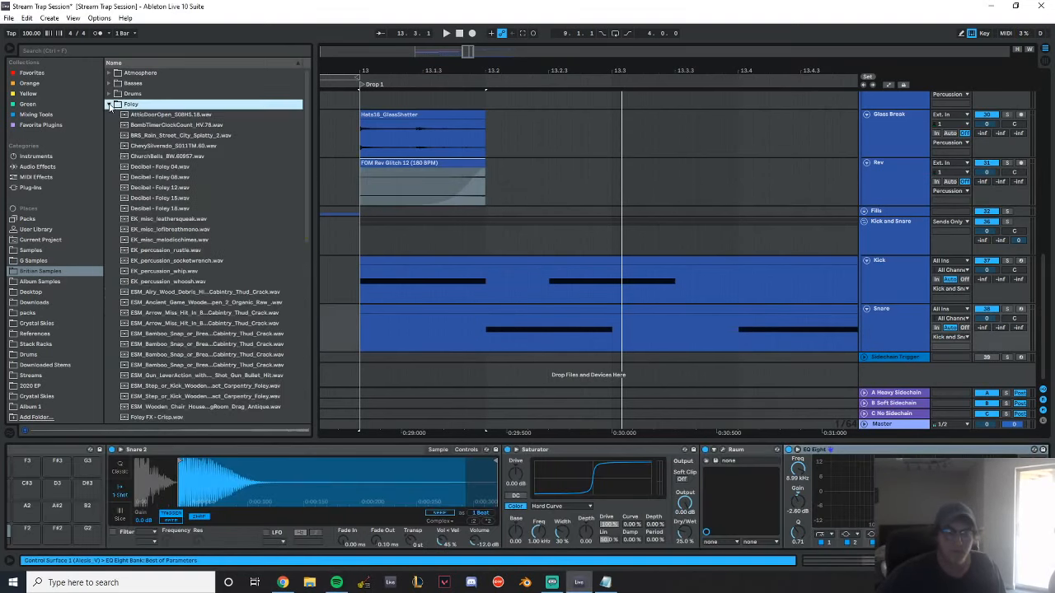
pyautogui.click(109, 105)
pyautogui.click(108, 93)
pyautogui.click(116, 239)
pyautogui.click(171, 266)
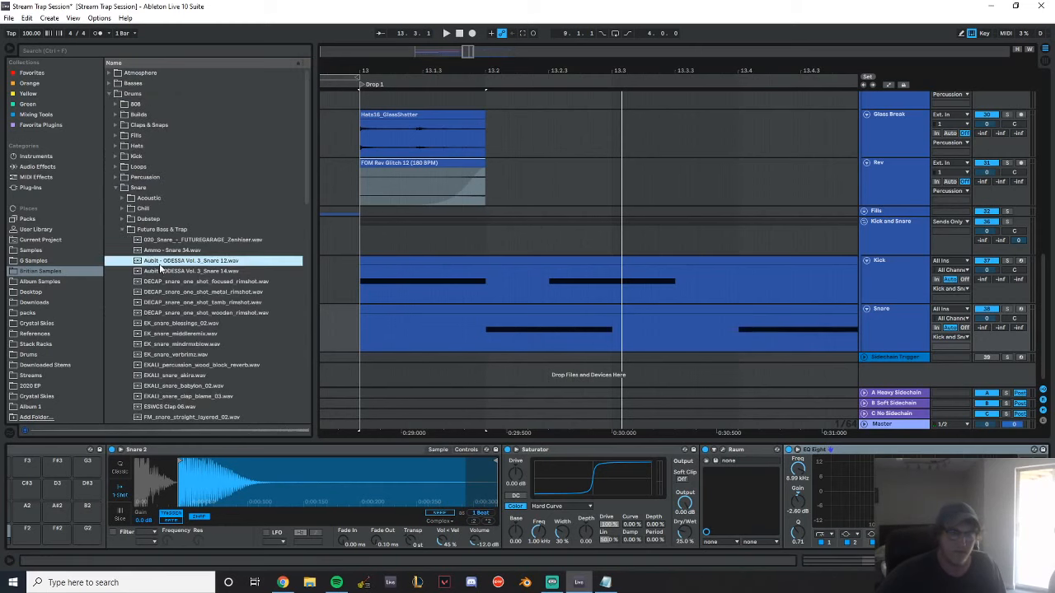
pyautogui.click(175, 344)
pyautogui.hotkey('alt', 'Tab')
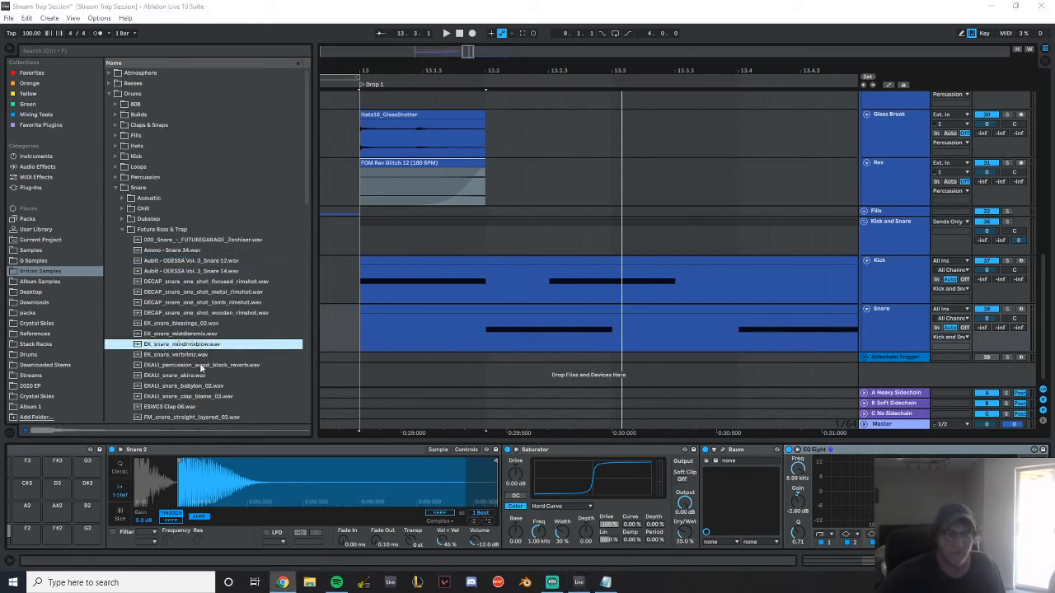
# Replace the Snare track's sample with EK_snare_mindrmxblow.wav and play the drop
pyautogui.click(196, 345)
pyautogui.moveTo(178, 345); pyautogui.dragTo(209, 481)
pyautogui.press('space')
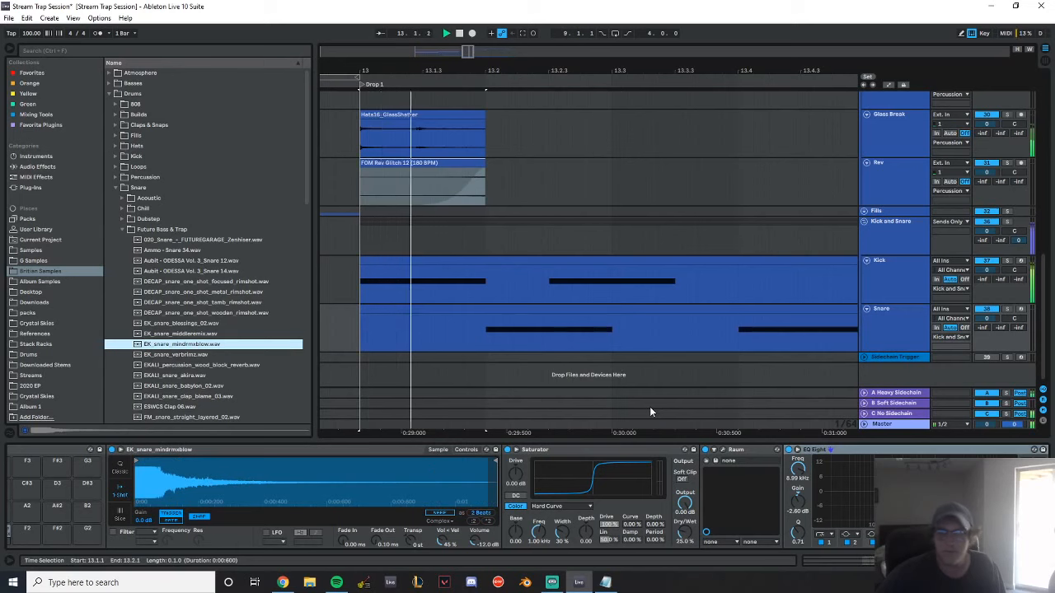
pyautogui.press('space')
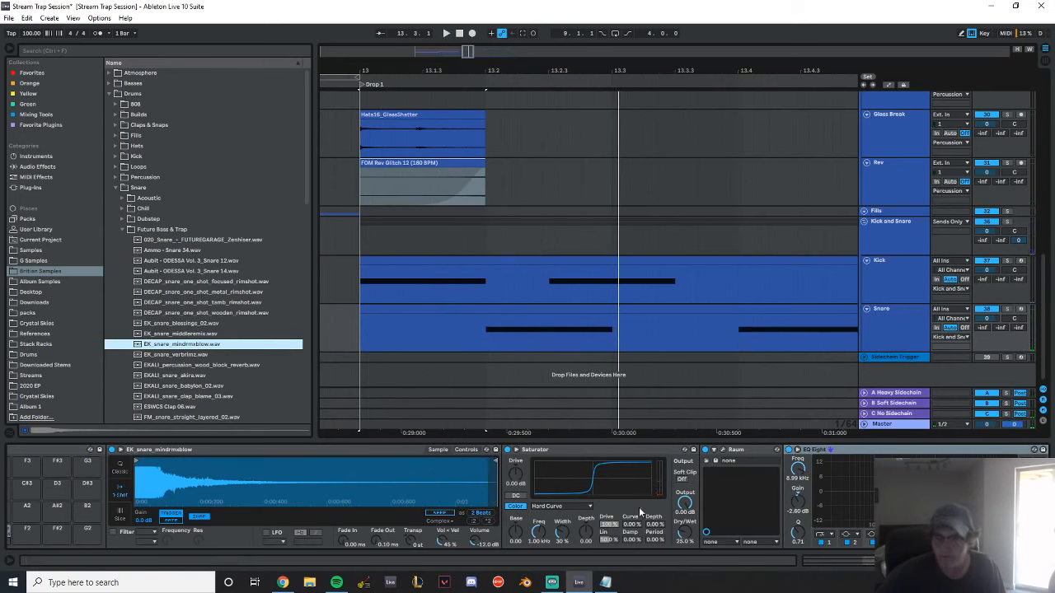
# Lower the Snare track's volume to -7.5 dB while listening to the drop
pyautogui.moveTo(986, 322); pyautogui.dragTo(986, 337)
pyautogui.press('space')
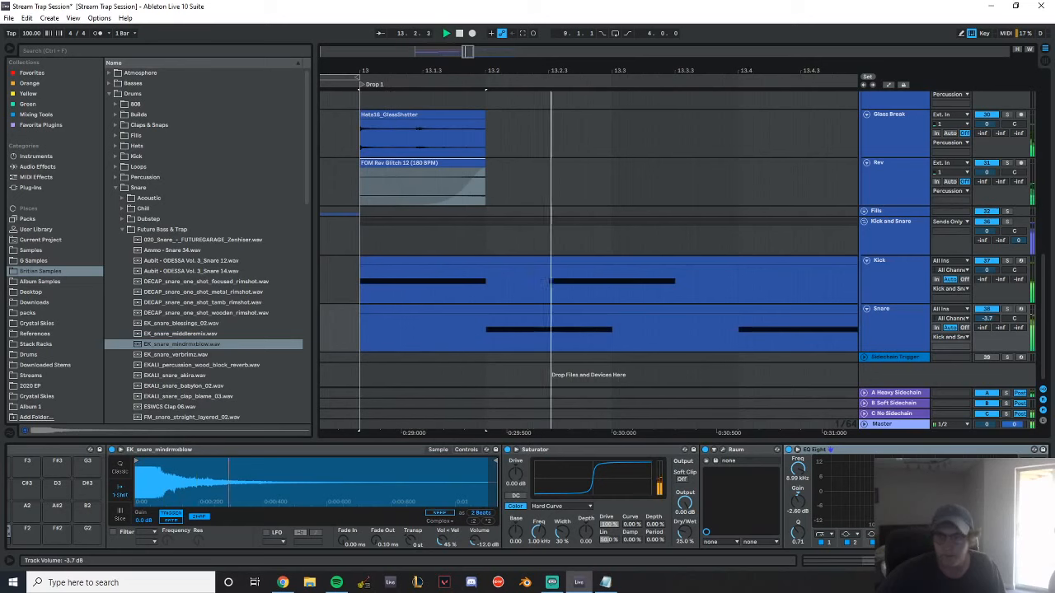
pyautogui.press('space')
pyautogui.moveTo(986, 319); pyautogui.dragTo(986, 316)
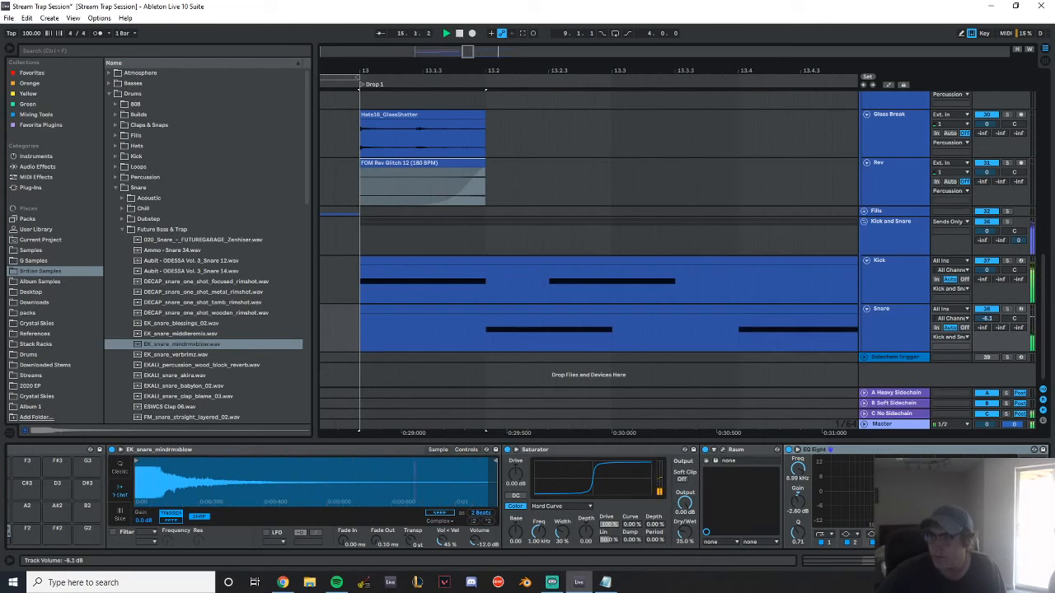
pyautogui.moveTo(591, 71); pyautogui.dragTo(465, 46)
pyautogui.press('space')
# Copy the Rev clip to 13.3.1 and duplicate the one-bar pattern into bar 14
pyautogui.moveTo(393, 181); pyautogui.dragTo(504, 183)
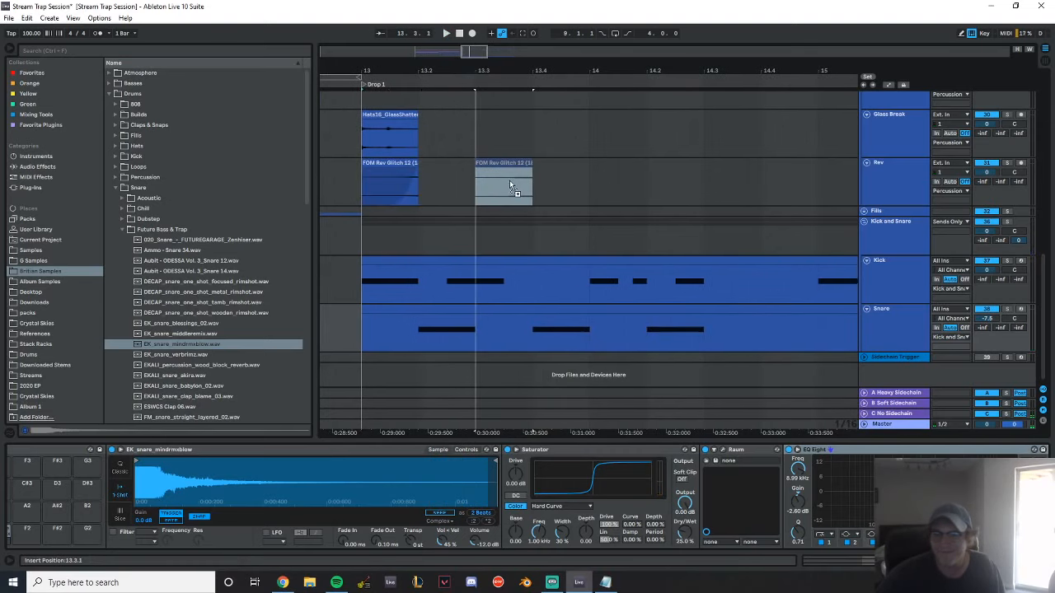
pyautogui.scroll(1, 501, 188)
pyautogui.moveTo(587, 208); pyautogui.dragTo(368, 215)
pyautogui.hotkey('ctrl', 'd')
pyautogui.moveTo(674, 70); pyautogui.dragTo(545, 42)
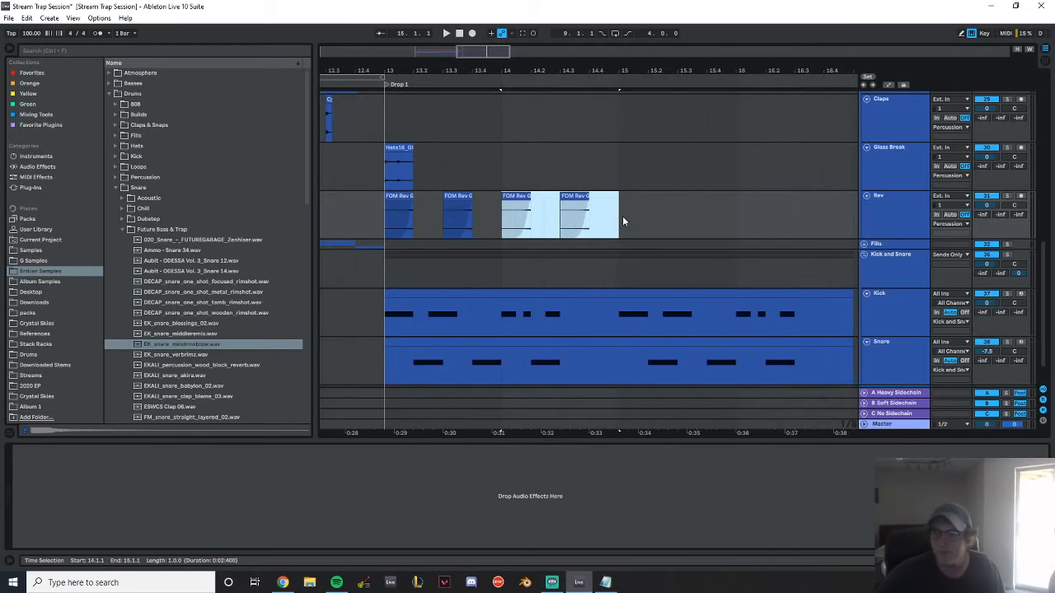
pyautogui.moveTo(622, 216); pyautogui.dragTo(384, 219)
pyautogui.click(577, 198)
pyautogui.press('Delete')
pyautogui.hotkey('ctrl', 'z')
# Duplicate the two-bar Rev pattern and the two-bar Glass Break section so that both repeat from bar 15
pyautogui.click(560, 206)
pyautogui.press('space')
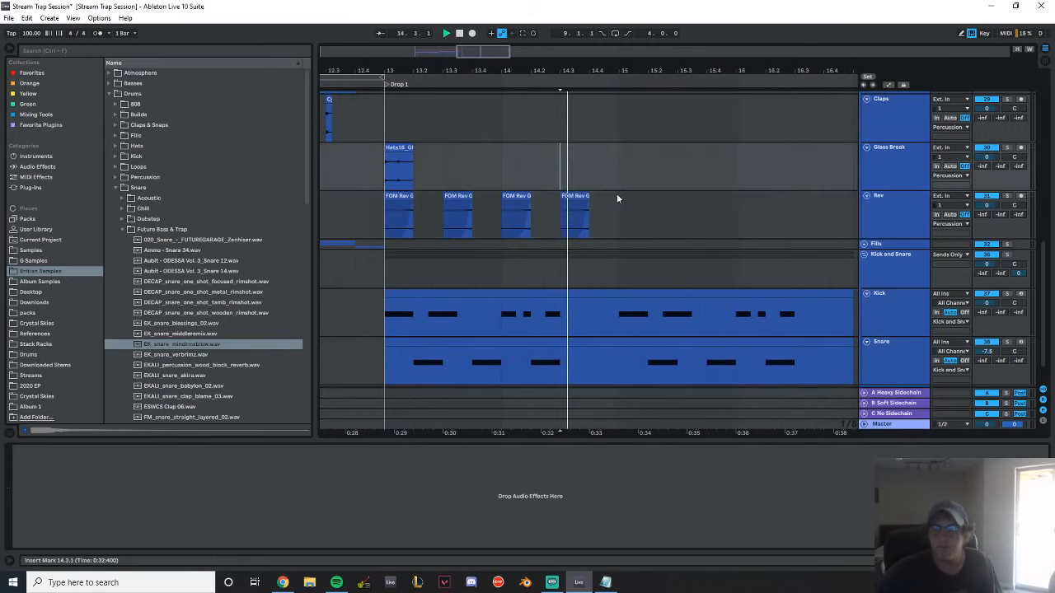
pyautogui.moveTo(618, 210); pyautogui.dragTo(397, 207)
pyautogui.hotkey('ctrl', 'd')
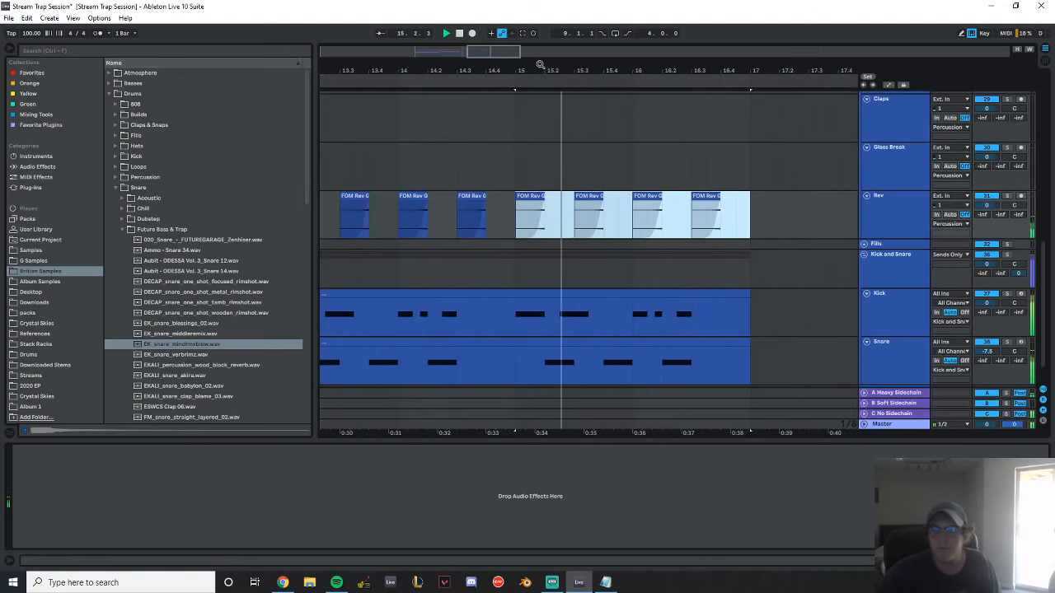
pyautogui.moveTo(588, 177); pyautogui.dragTo(412, 176)
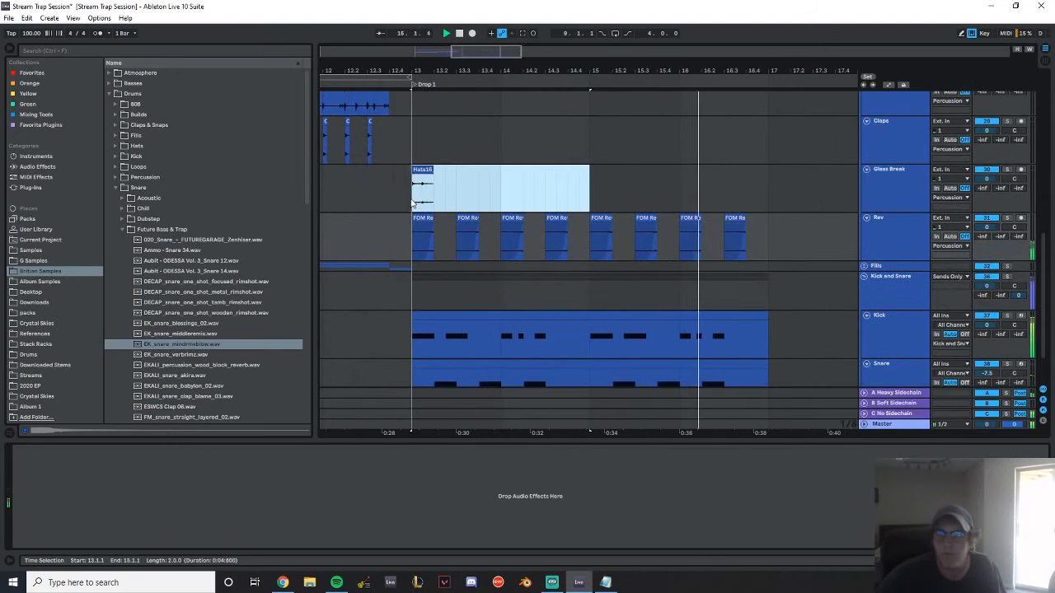
pyautogui.hotkey('ctrl', 'd')
# Set the Rev track's volume to -3.0 dB and stop playback
pyautogui.scroll(1, 939, 233)
pyautogui.moveTo(992, 239); pyautogui.dragTo(992, 250)
pyautogui.press('space')
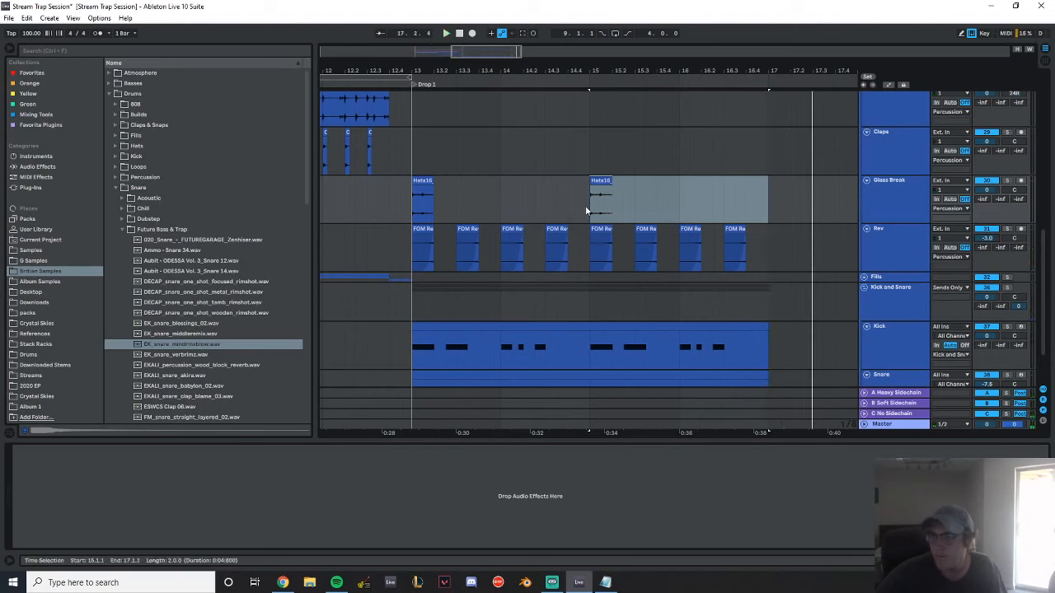
pyautogui.click(380, 169)
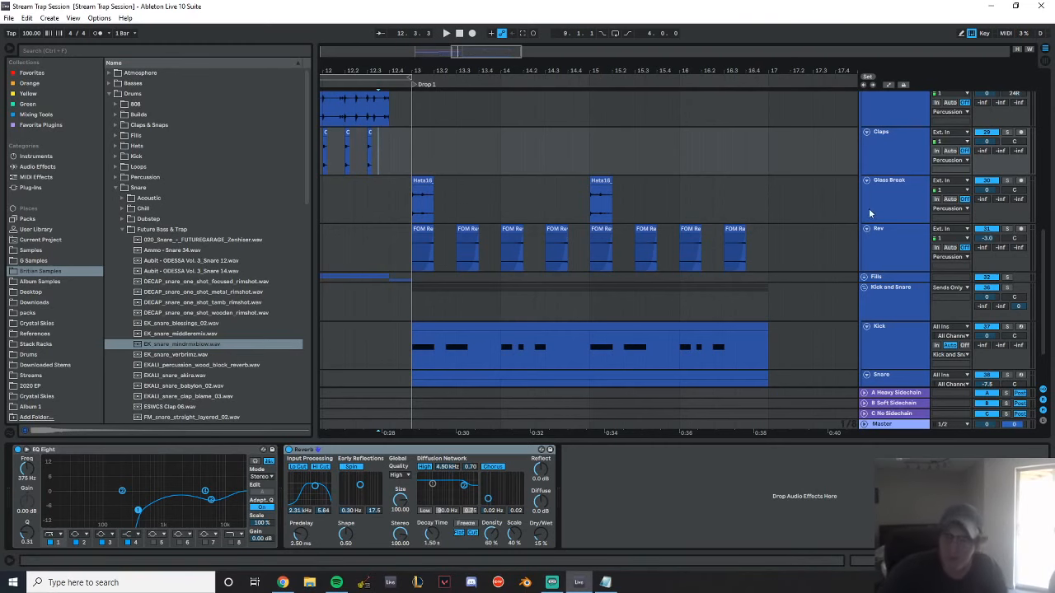
# Collapse the Chord Synths, Percussion and Kick and Snare groups
pyautogui.scroll(10, 839, 231)
pyautogui.scroll(5, 619, 231)
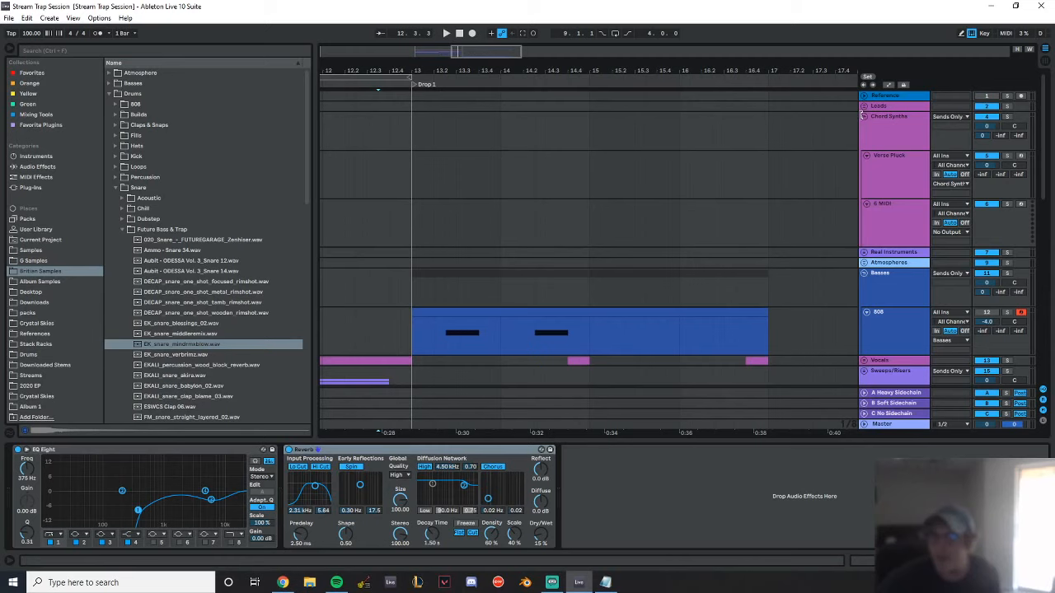
pyautogui.scroll(-5, 865, 165)
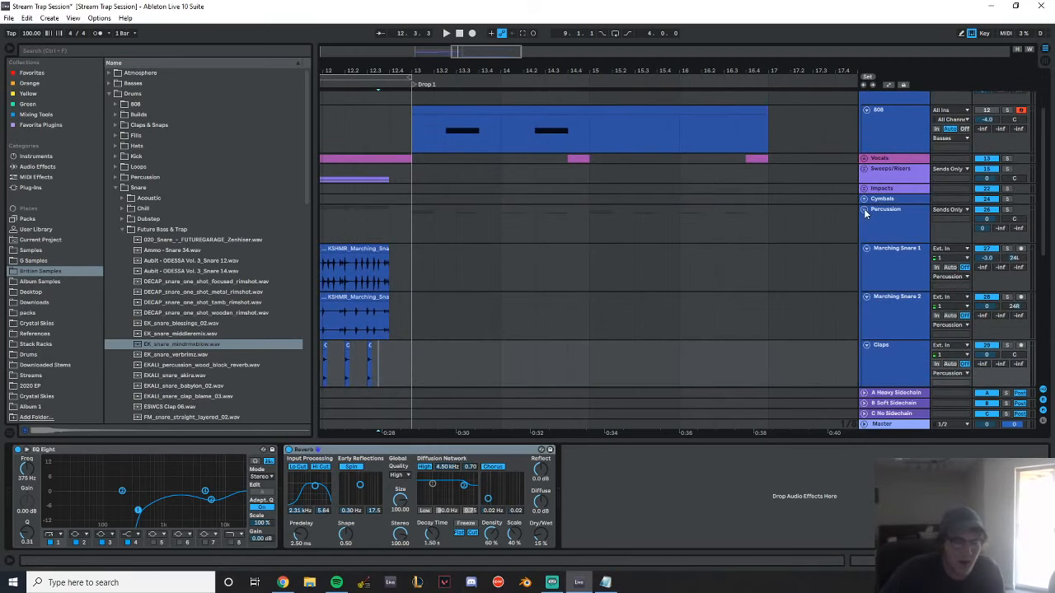
pyautogui.click(865, 211)
pyautogui.click(864, 231)
# Add an audio track below the 808 track in the Basses group
pyautogui.click(896, 212)
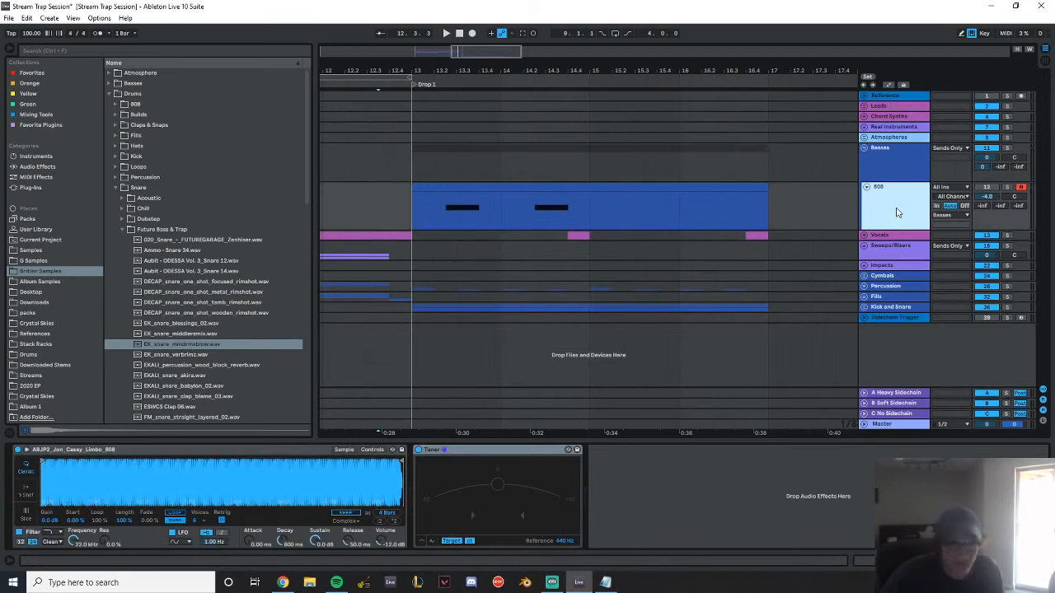
pyautogui.hotkey('ctrl', 't')
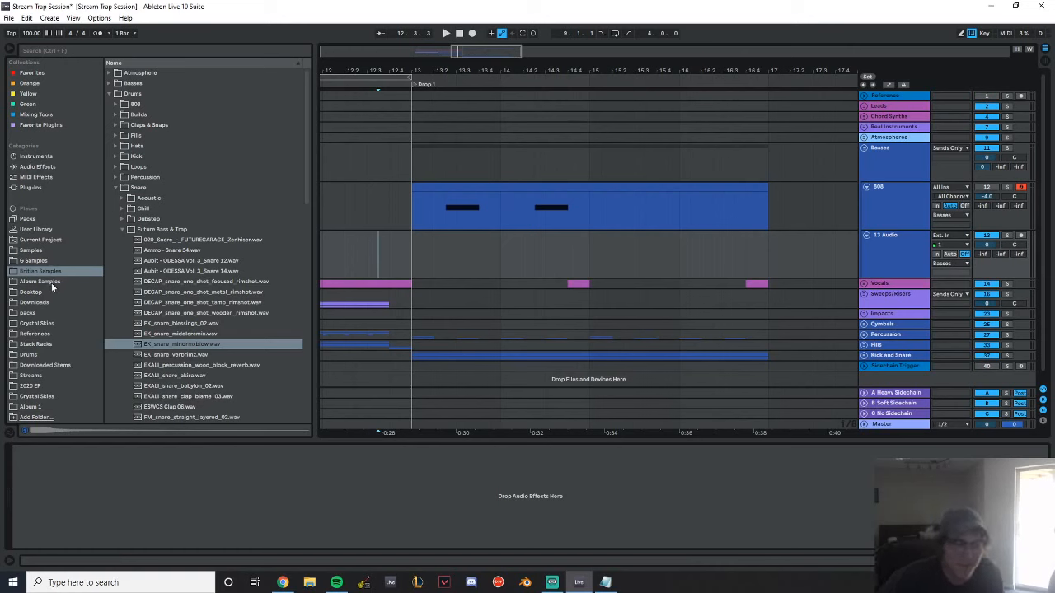
# Audition the Glitch Bass samples 1 to 12 in the Resampled Basses Glitch folder of the sample library
pyautogui.click(109, 94)
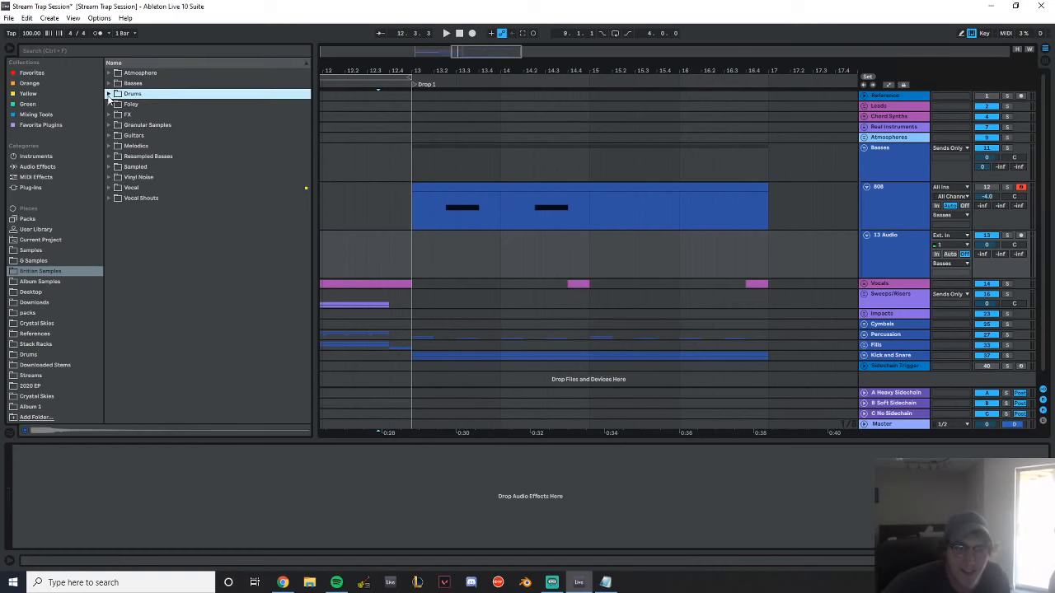
pyautogui.click(108, 156)
pyautogui.click(115, 167)
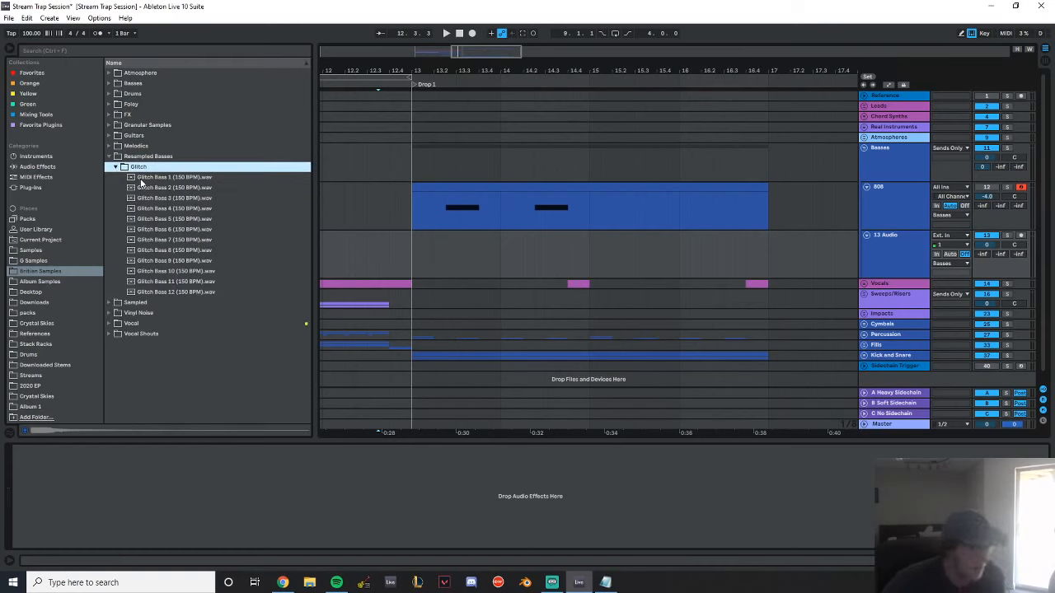
pyautogui.click(144, 178)
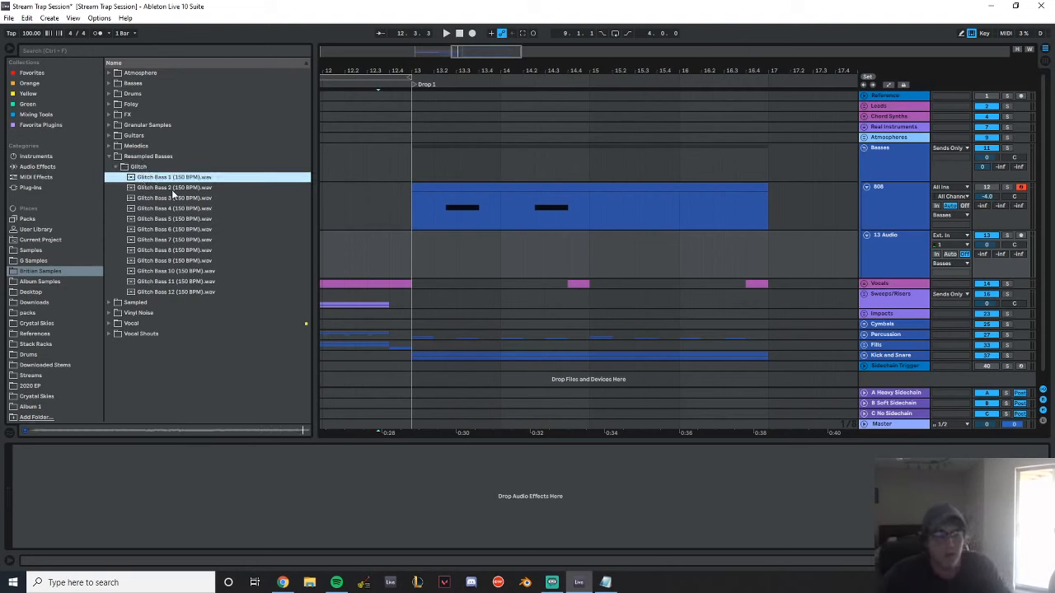
pyautogui.click(174, 191)
pyautogui.click(182, 199)
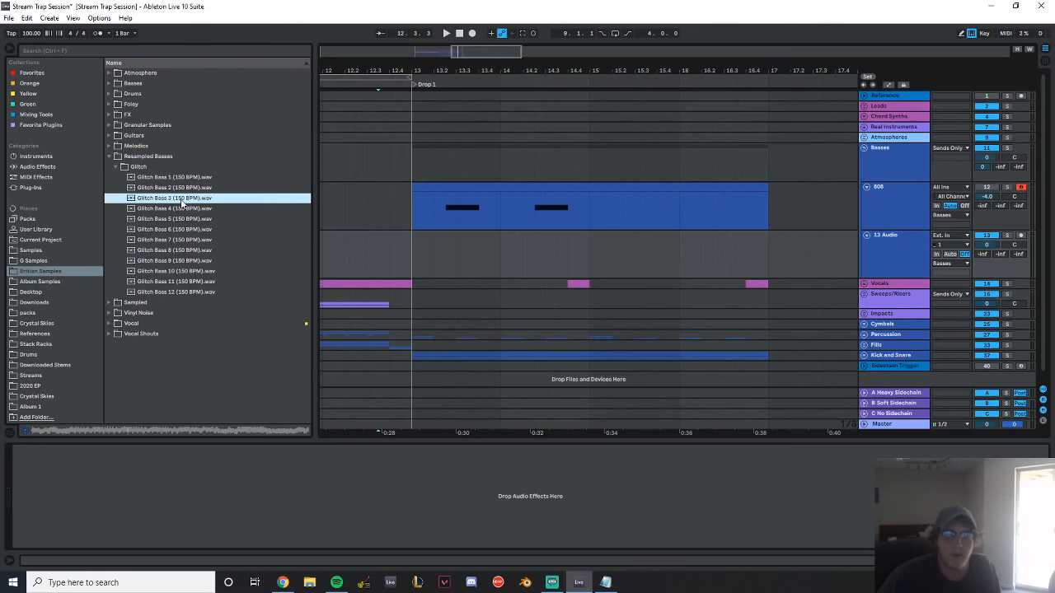
pyautogui.click(185, 209)
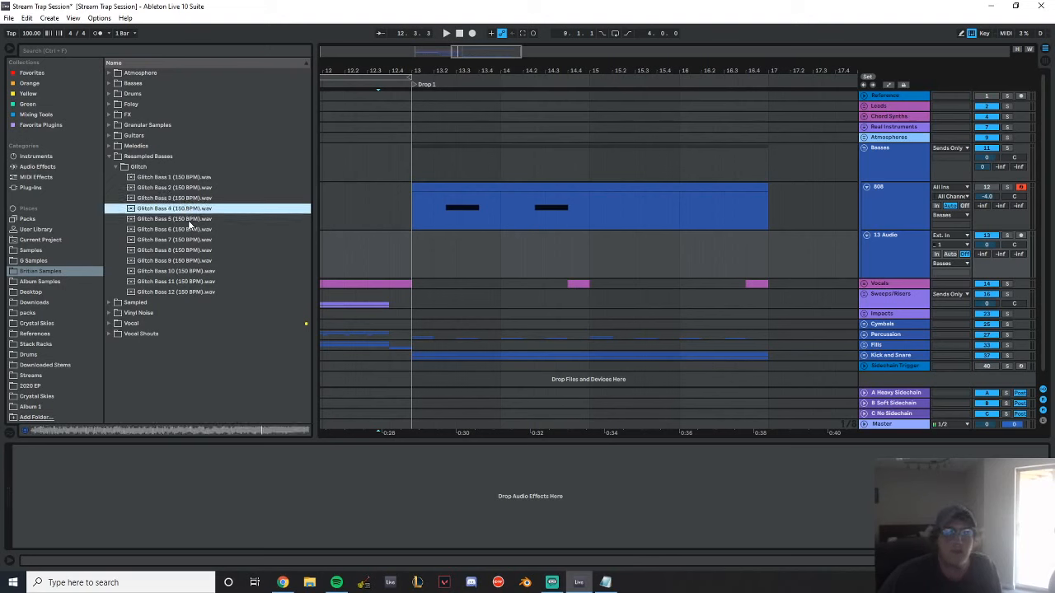
pyautogui.click(188, 219)
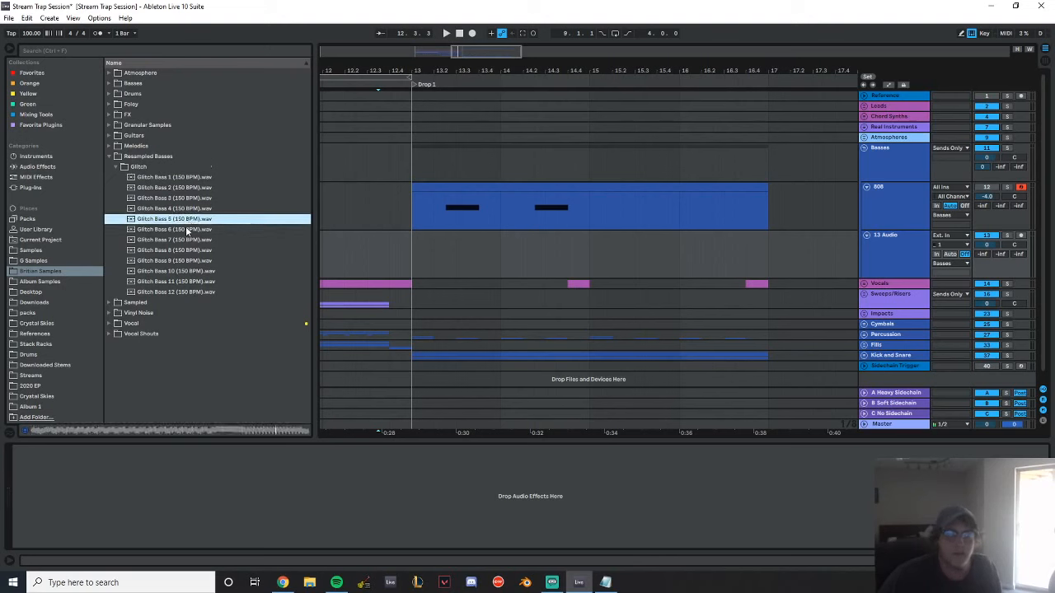
pyautogui.click(187, 230)
pyautogui.click(189, 240)
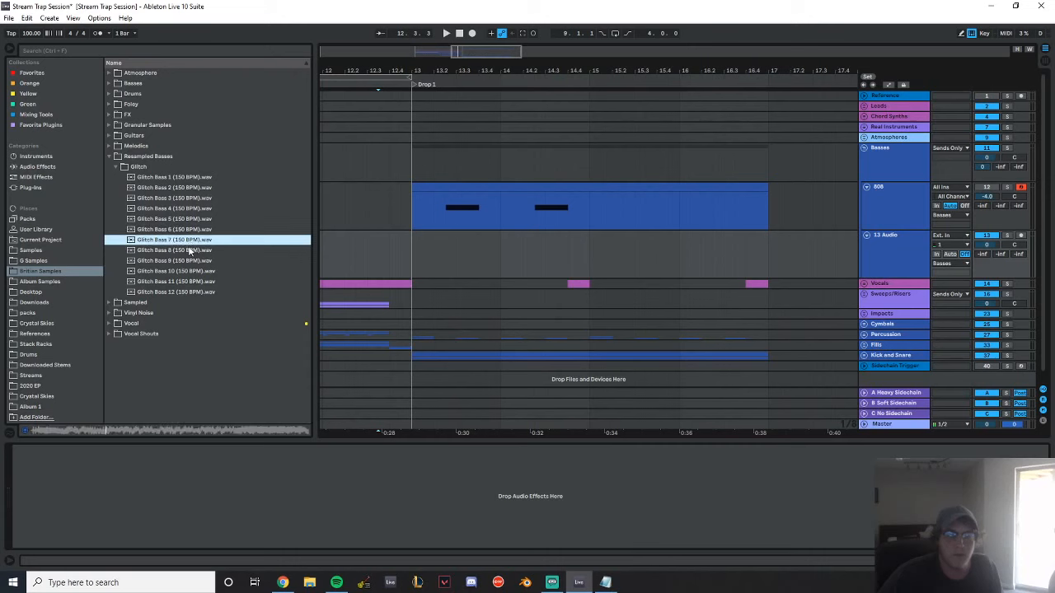
pyautogui.click(191, 249)
pyautogui.click(194, 260)
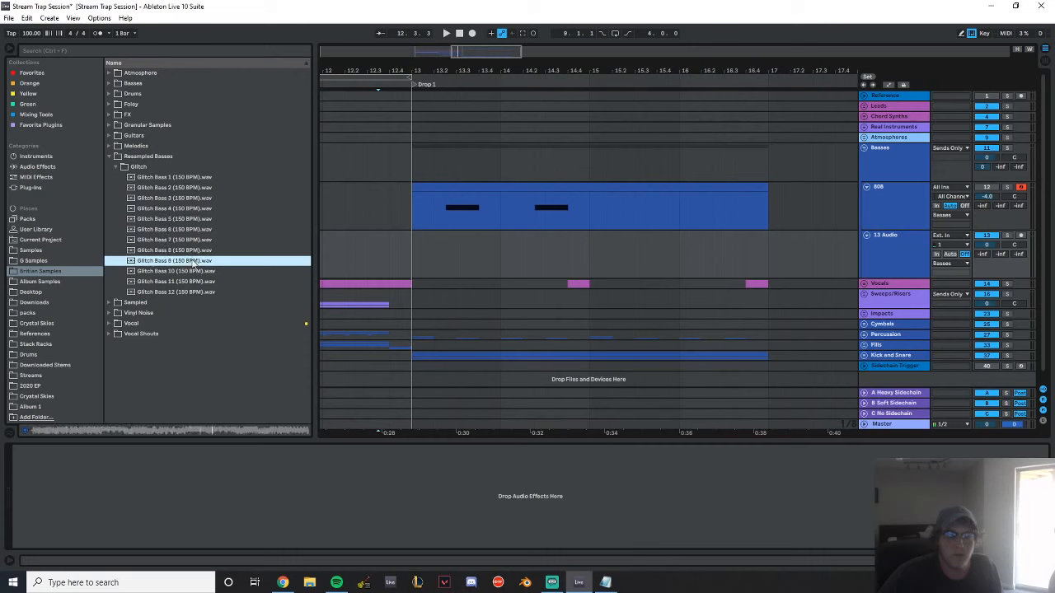
pyautogui.click(193, 272)
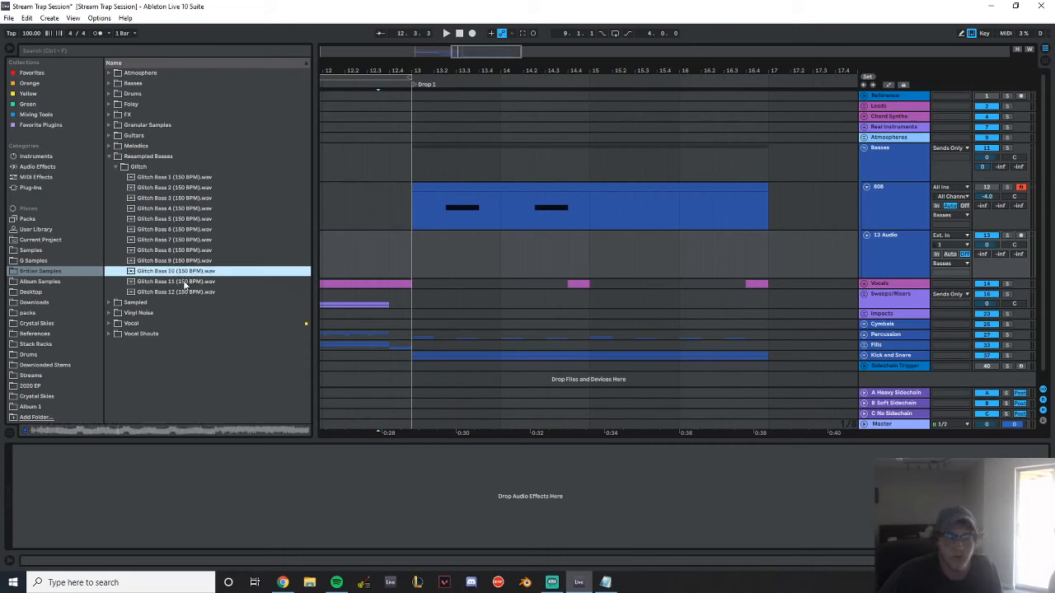
pyautogui.click(185, 282)
pyautogui.click(185, 293)
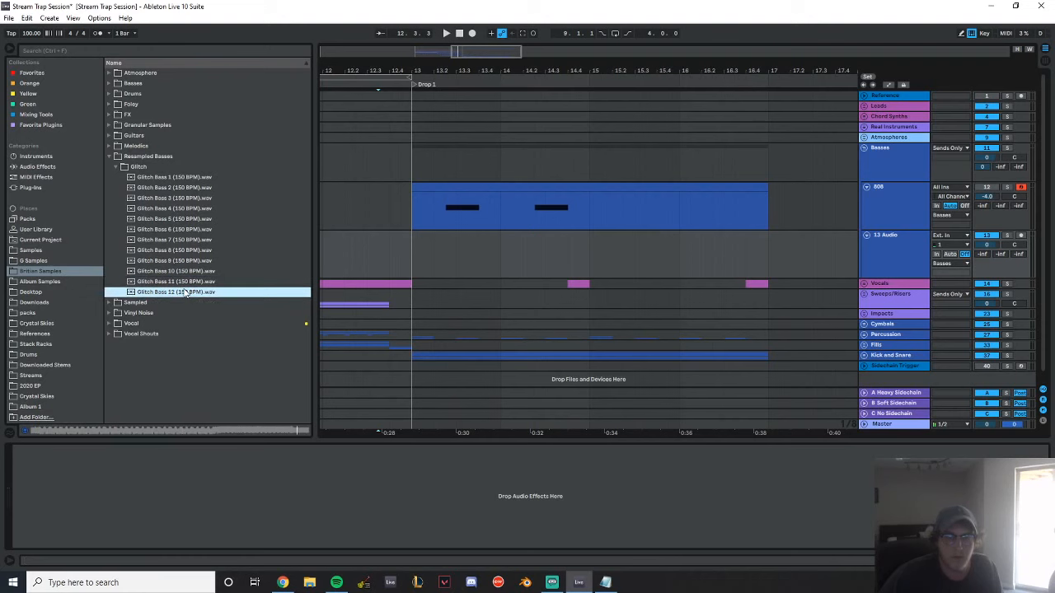
# Place Glitch Bass 12 on the new audio track at bar 13, set its clip gain to -9.86 dB and play it back
pyautogui.moveTo(186, 294); pyautogui.dragTo(412, 259)
pyautogui.moveTo(445, 70); pyautogui.dragTo(450, 91)
pyautogui.moveTo(497, 239); pyautogui.dragTo(466, 241)
pyautogui.doubleClick(428, 237)
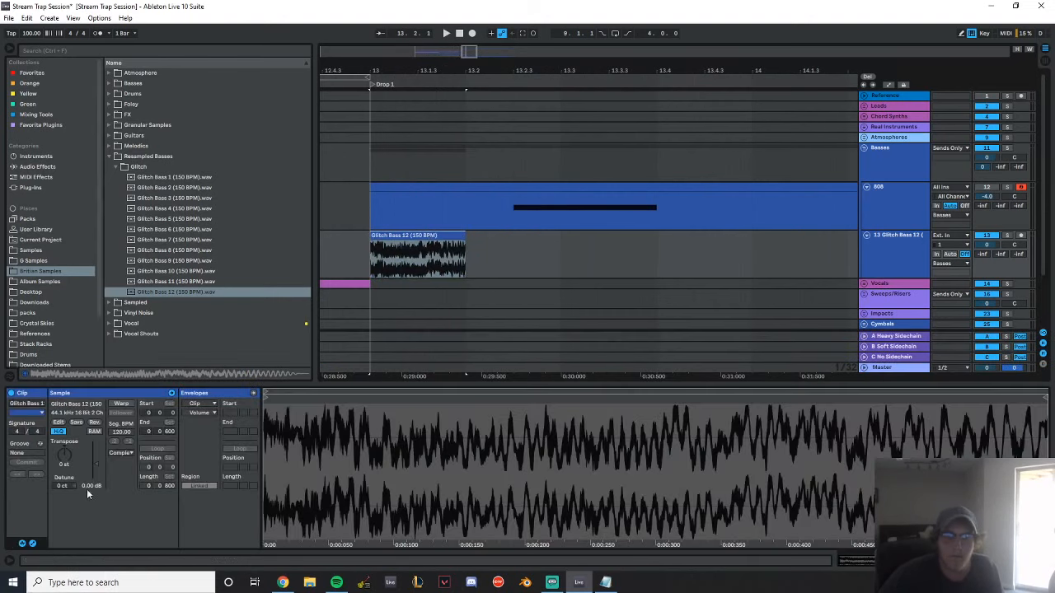
pyautogui.moveTo(88, 487); pyautogui.dragTo(89, 528)
pyautogui.press('space')
pyautogui.press('space')
pyautogui.press('space')
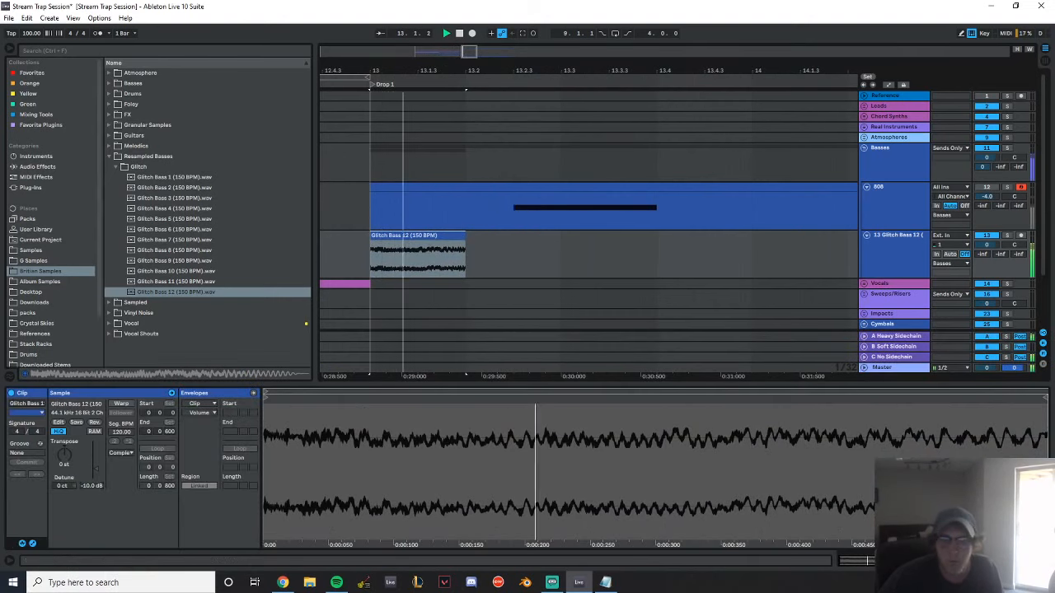
pyautogui.moveTo(88, 486); pyautogui.dragTo(88, 485)
pyautogui.press('space')
pyautogui.press('space')
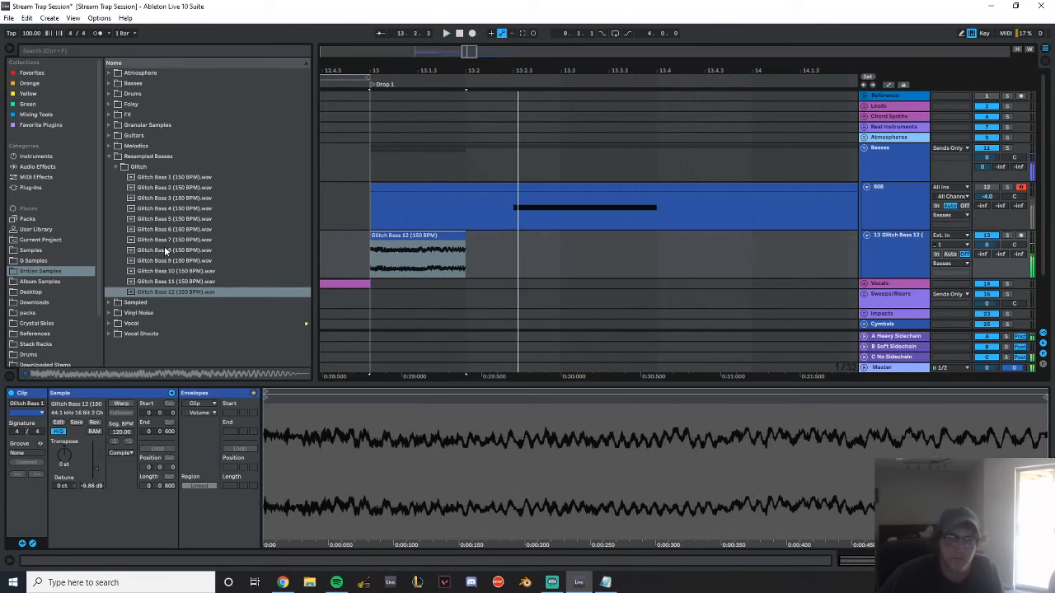
# Preview Glitch Bass 8, 3, 2 and 1 again, and delete the Glitch Bass 12 clip together with its audio track
pyautogui.click(166, 249)
pyautogui.click(175, 198)
pyautogui.click(178, 188)
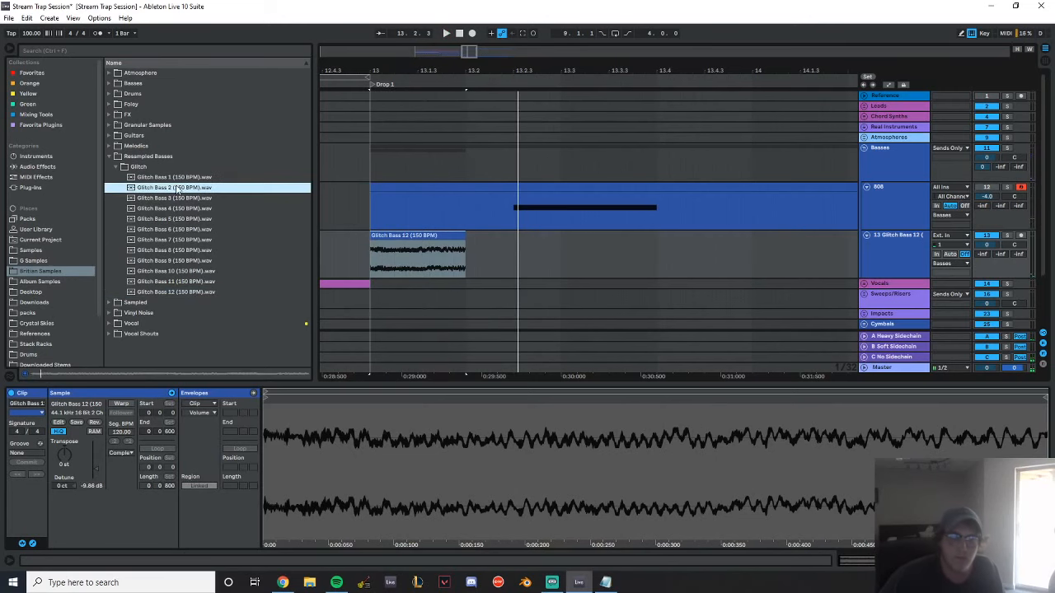
pyautogui.click(175, 178)
pyautogui.click(416, 247)
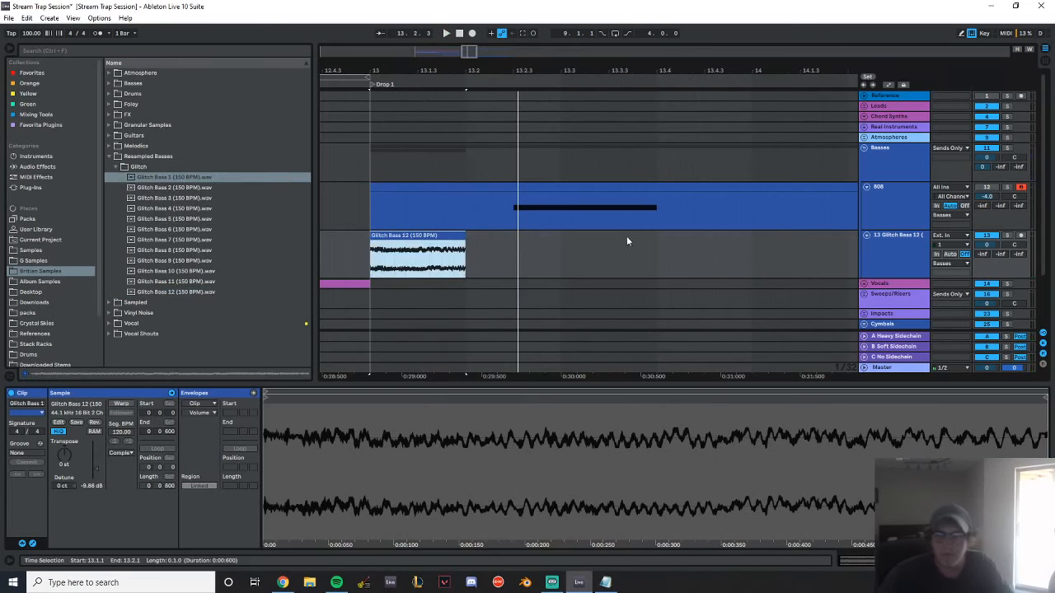
pyautogui.press('Delete')
pyautogui.click(893, 251)
pyautogui.press('Delete')
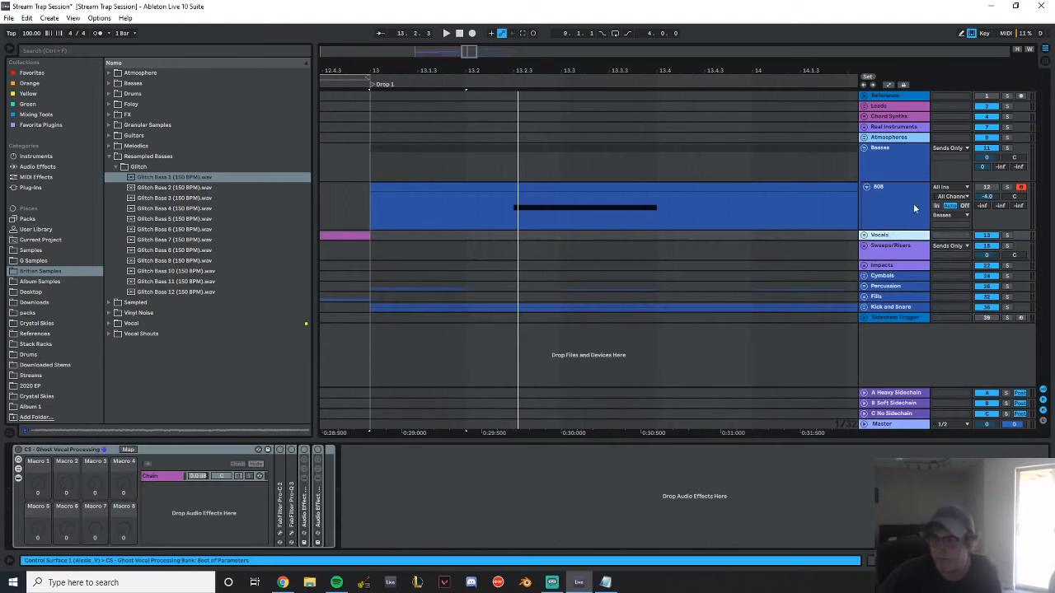
# Add a MIDI track below the 808 track in the Basses group and name it Bass 1
pyautogui.click(913, 204)
pyautogui.hotkey('ctrl', 'shift', 't')
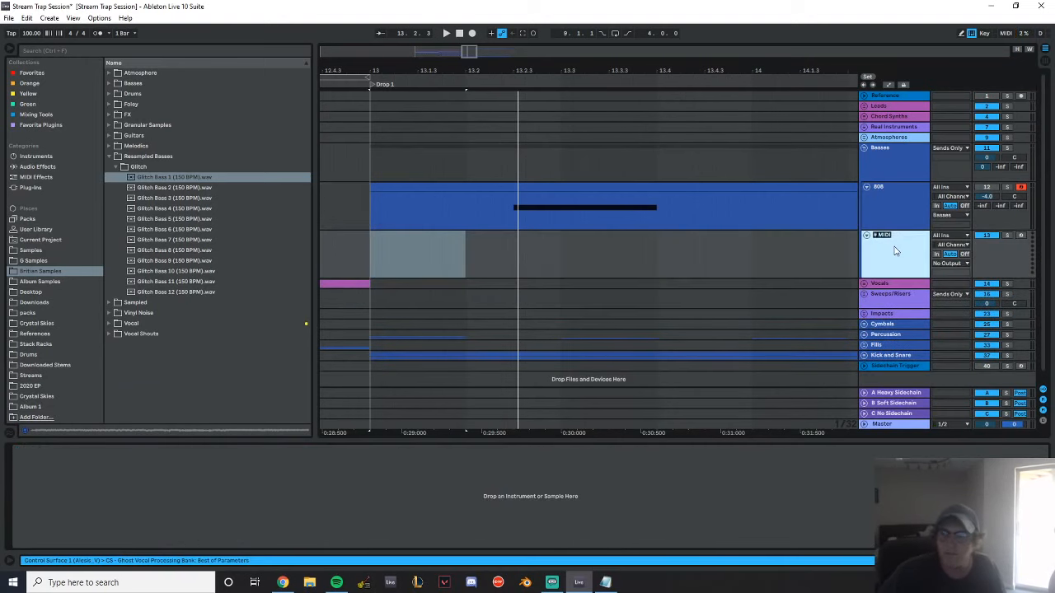
pyautogui.write('Bass')
pyautogui.press('Return')
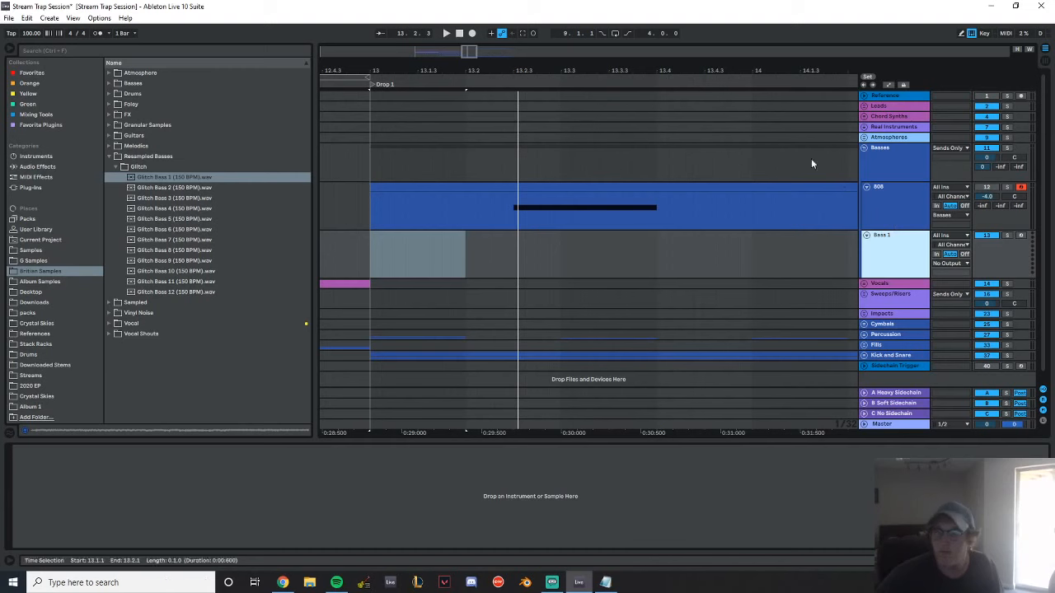
# Load the Xfer Serum_x64 synth plug-in onto the Bass 1 track
pyautogui.click(54, 190)
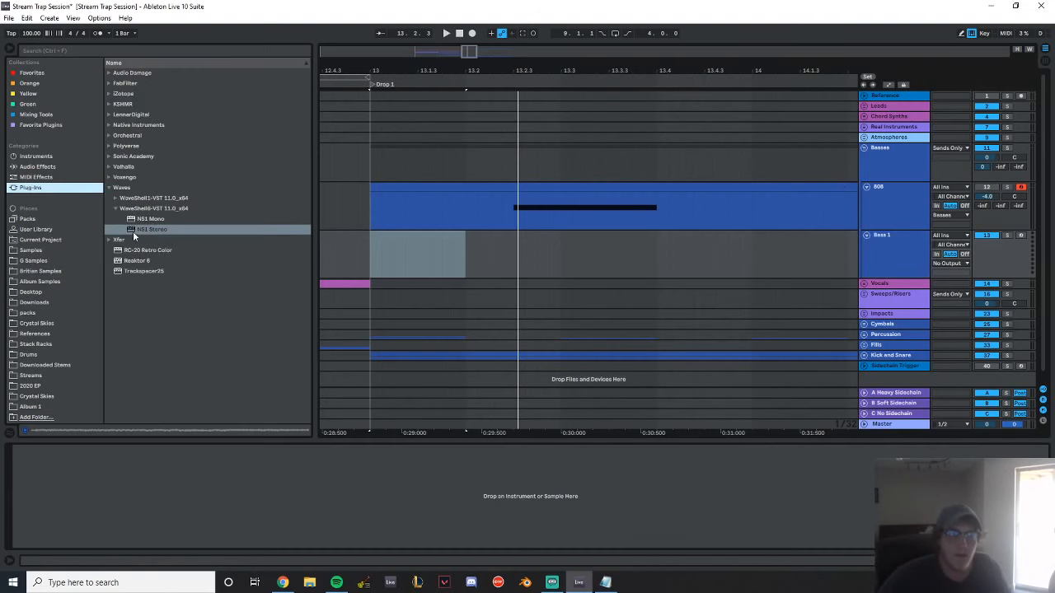
pyautogui.click(107, 240)
pyautogui.click(144, 228)
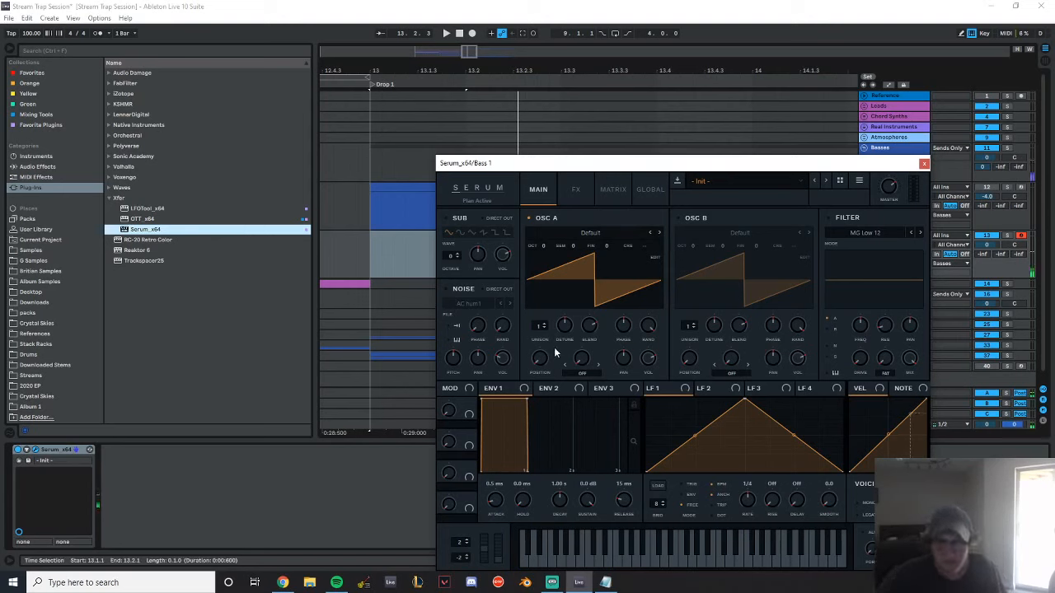
# Try a saw patch with 16 unison voices on OSC A and B, OSC B at octave +1, and reduced detune
pyautogui.moveTo(538, 326); pyautogui.dragTo(515, 179)
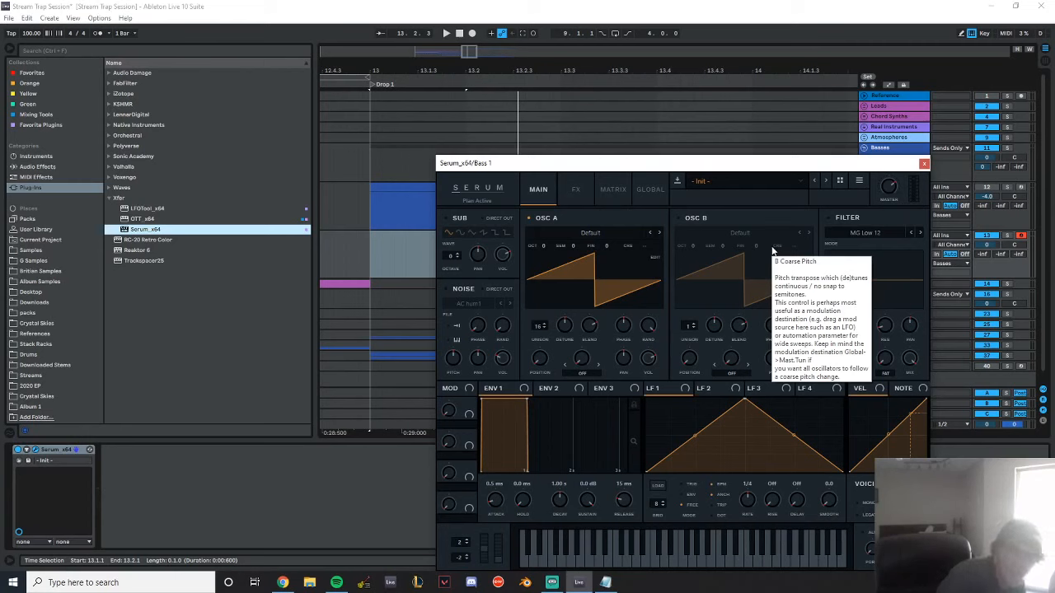
pyautogui.moveTo(686, 327); pyautogui.dragTo(693, 230)
pyautogui.click(678, 218)
pyautogui.moveTo(714, 326); pyautogui.dragTo(713, 348)
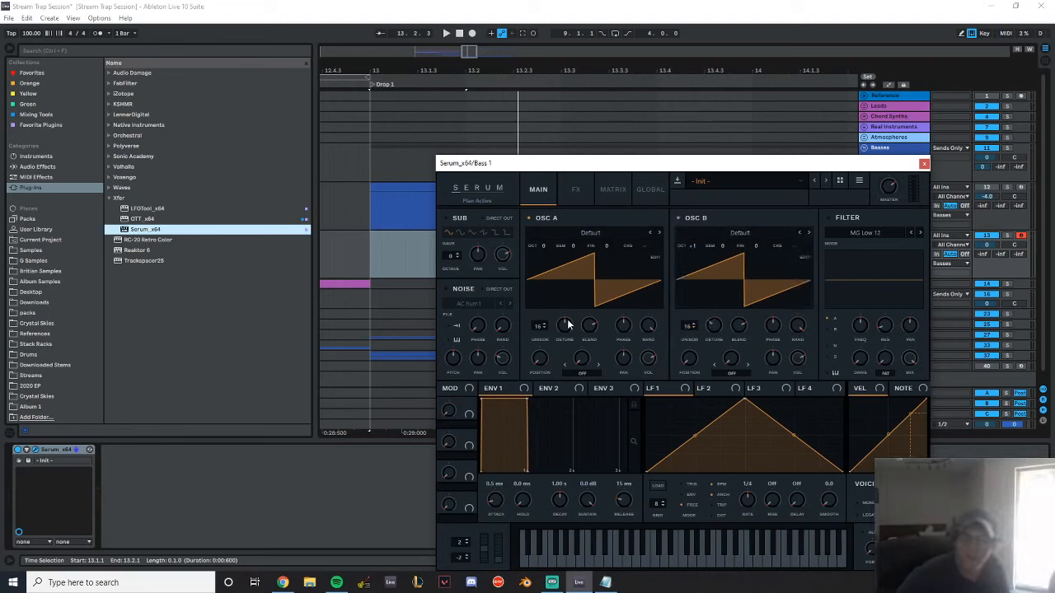
pyautogui.moveTo(566, 325); pyautogui.dragTo(559, 346)
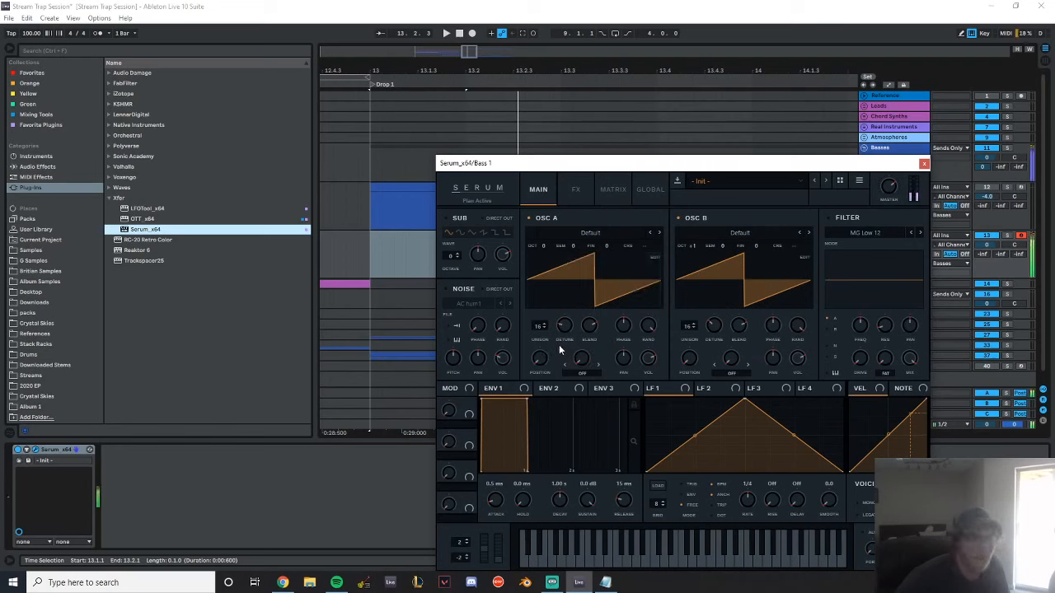
pyautogui.moveTo(888, 186); pyautogui.dragTo(888, 226)
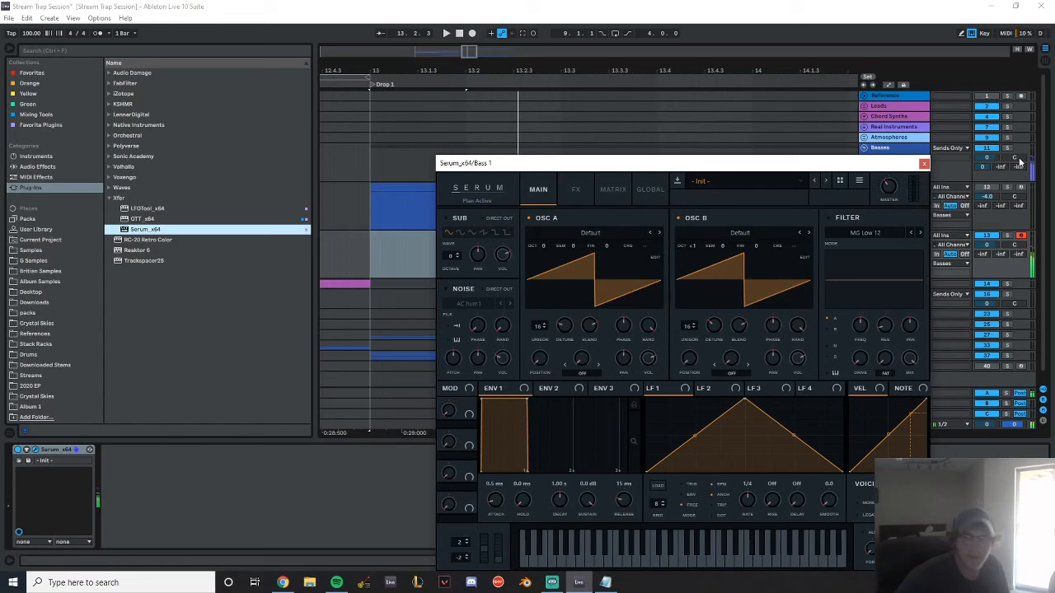
# Reset the Serum patch to its initial preset
pyautogui.click(801, 181)
pyautogui.click(859, 181)
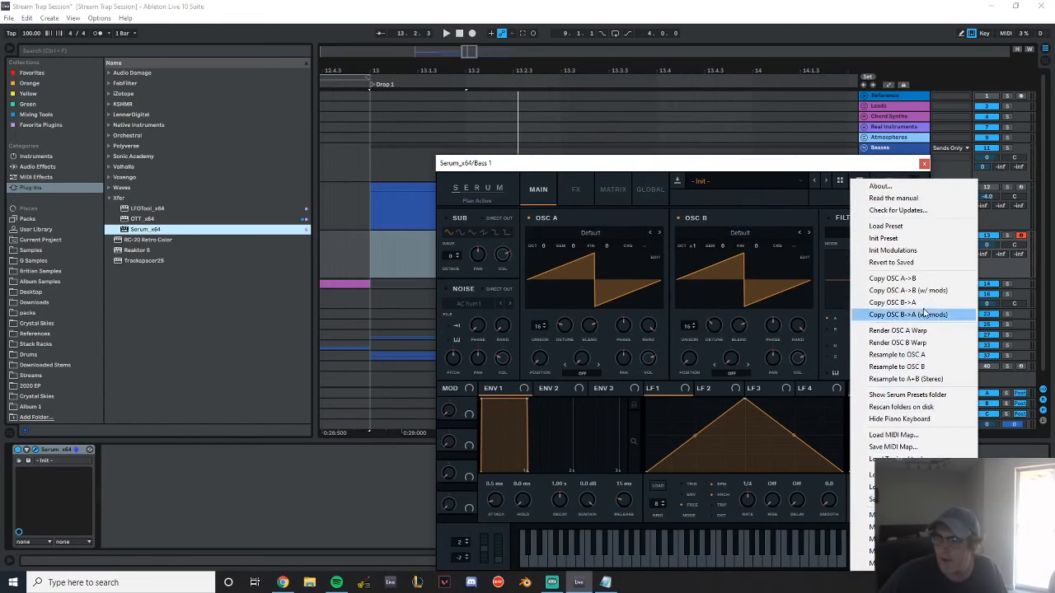
pyautogui.click(881, 238)
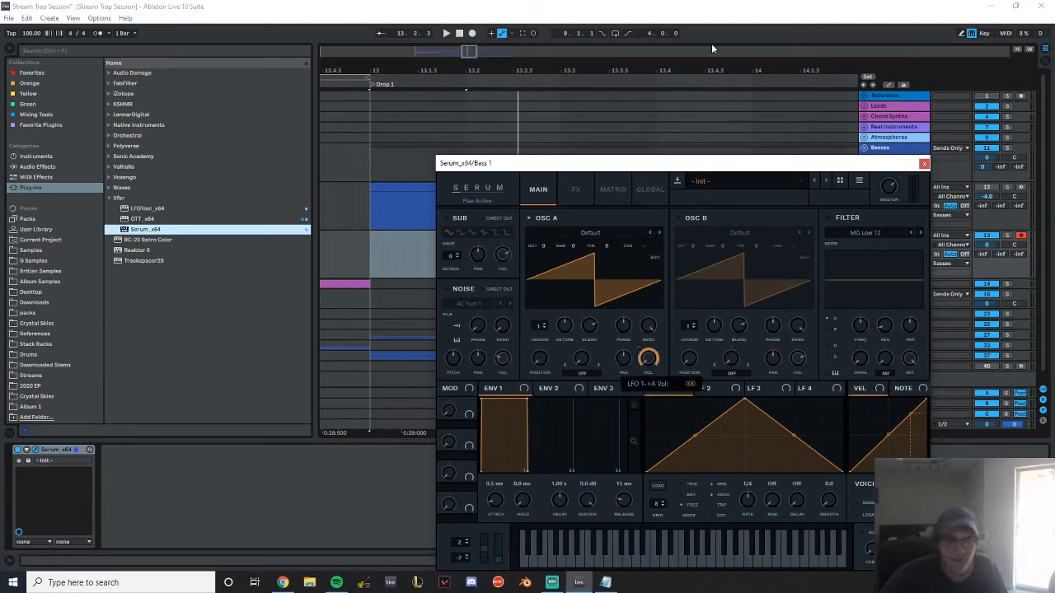
# Modulate OSC A's volume with LFO 1 at 100, in trigger mode at a 1/16 rate with an early peak and curved decay
pyautogui.moveTo(746, 399); pyautogui.dragTo(655, 397)
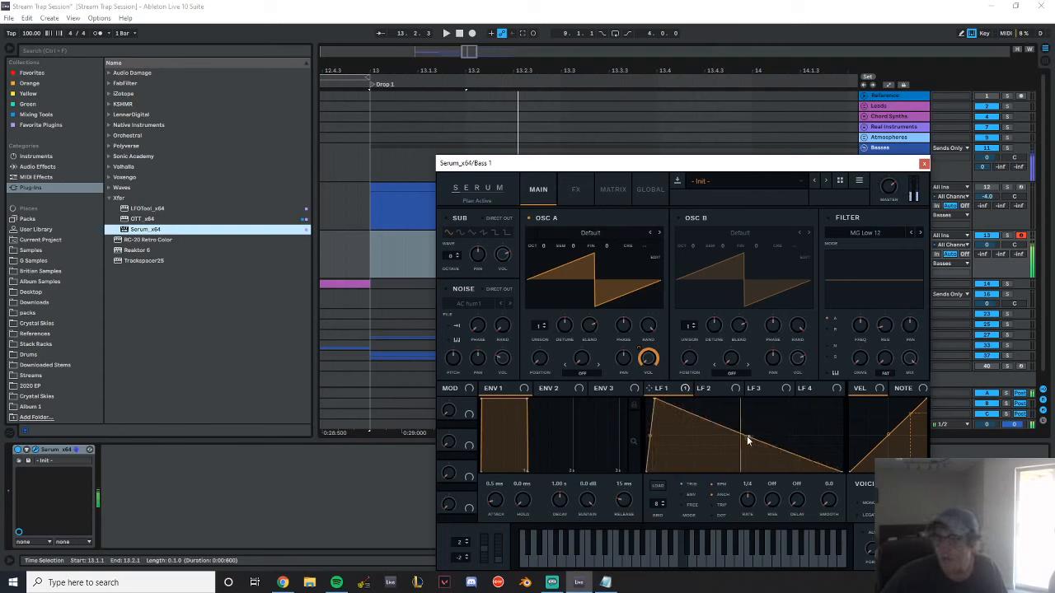
pyautogui.moveTo(746, 436); pyautogui.dragTo(721, 467)
pyautogui.moveTo(750, 505); pyautogui.dragTo(750, 498)
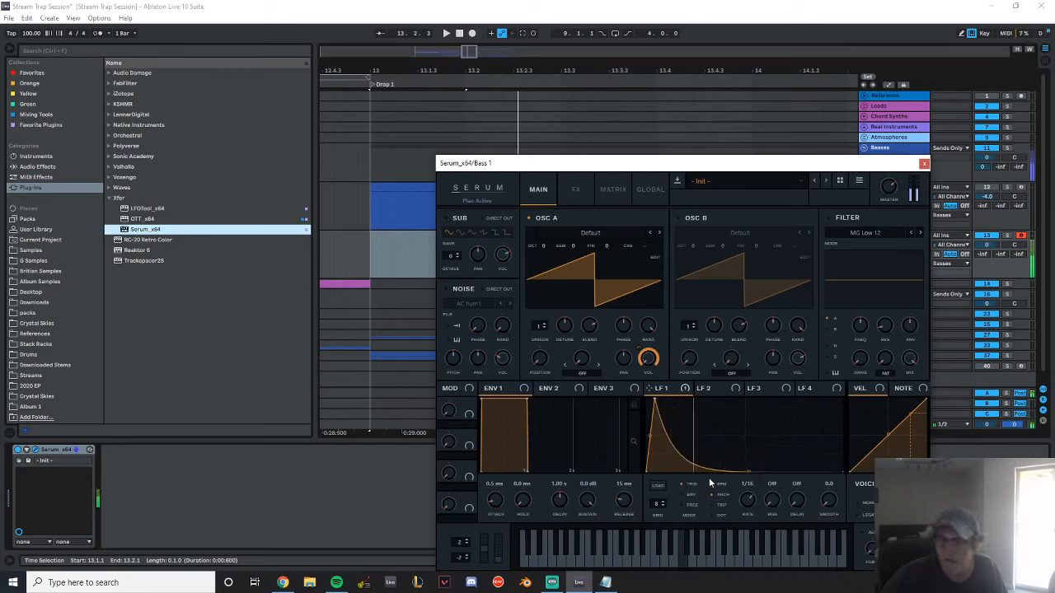
pyautogui.moveTo(747, 471); pyautogui.dragTo(736, 461)
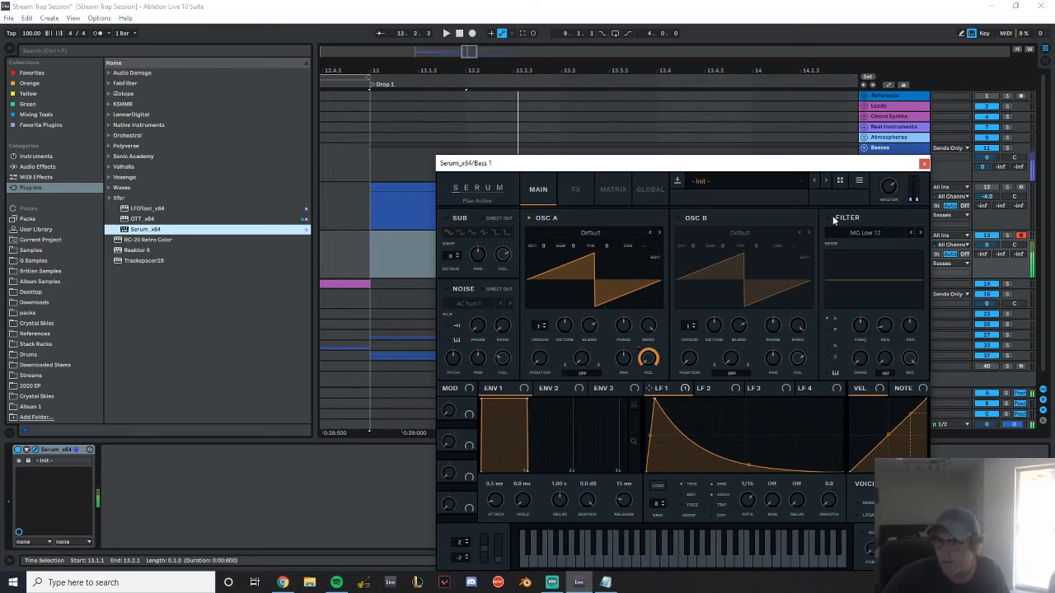
# Enable the Reverb filter type with adjusted resonance and drive, and give OSC A 16 unison voices with about 0.08 detune
pyautogui.click(867, 234)
pyautogui.moveTo(873, 284)
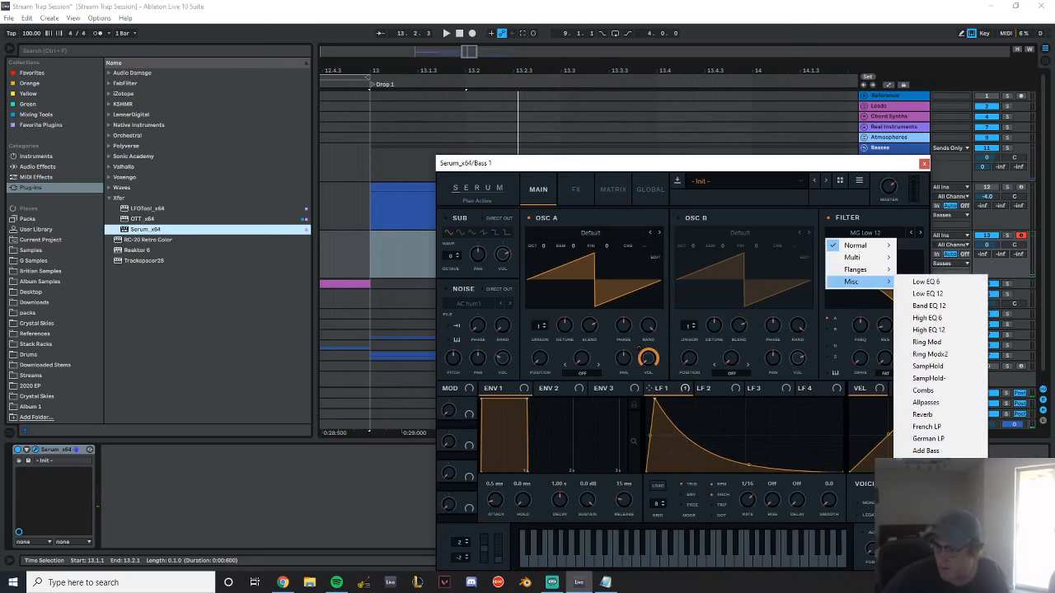
pyautogui.click(923, 414)
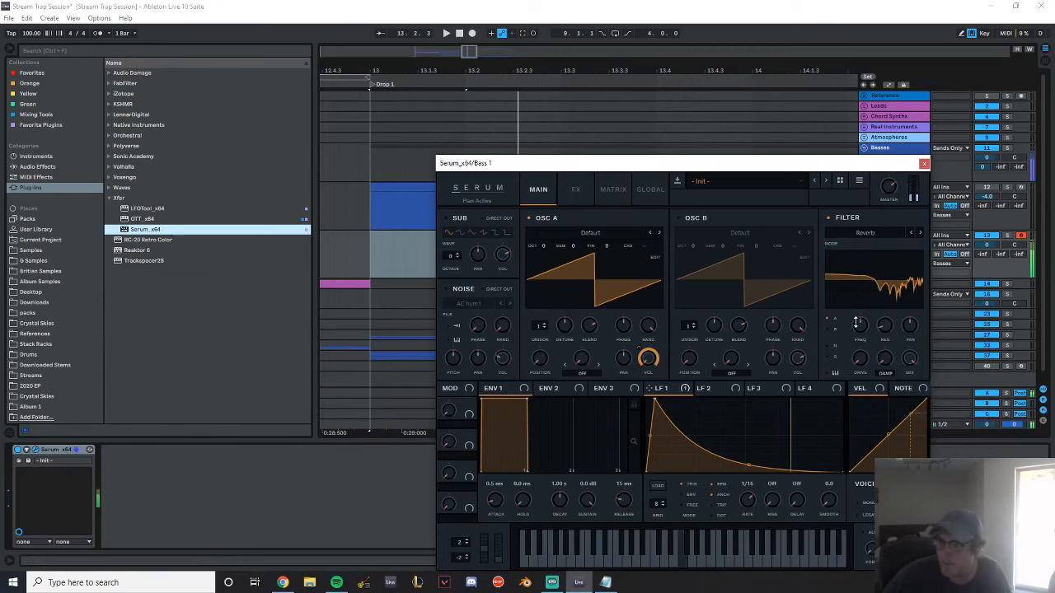
pyautogui.moveTo(539, 330); pyautogui.dragTo(564, 350)
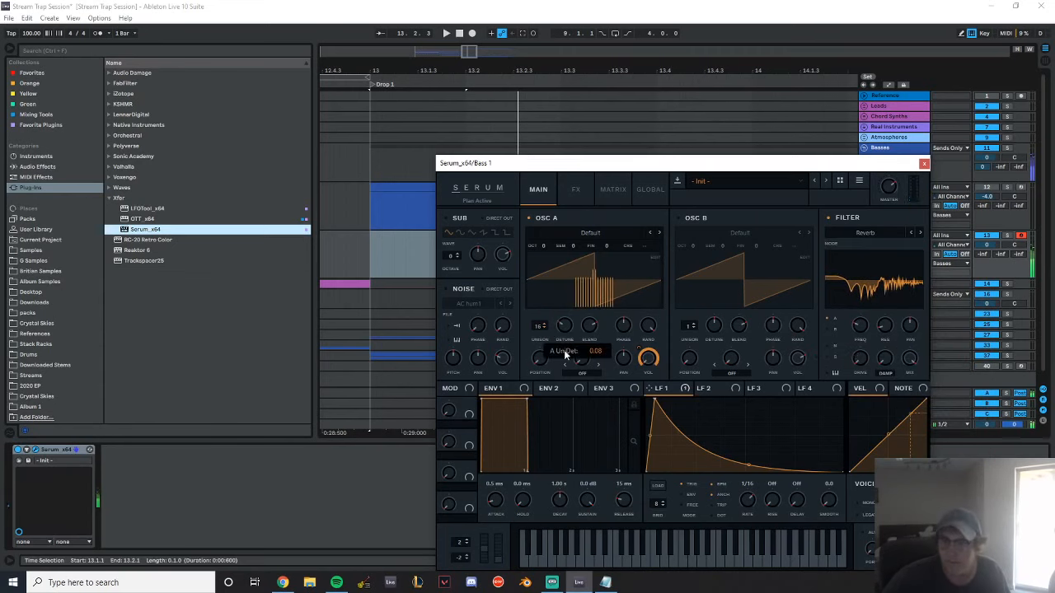
pyautogui.moveTo(887, 326); pyautogui.dragTo(912, 332)
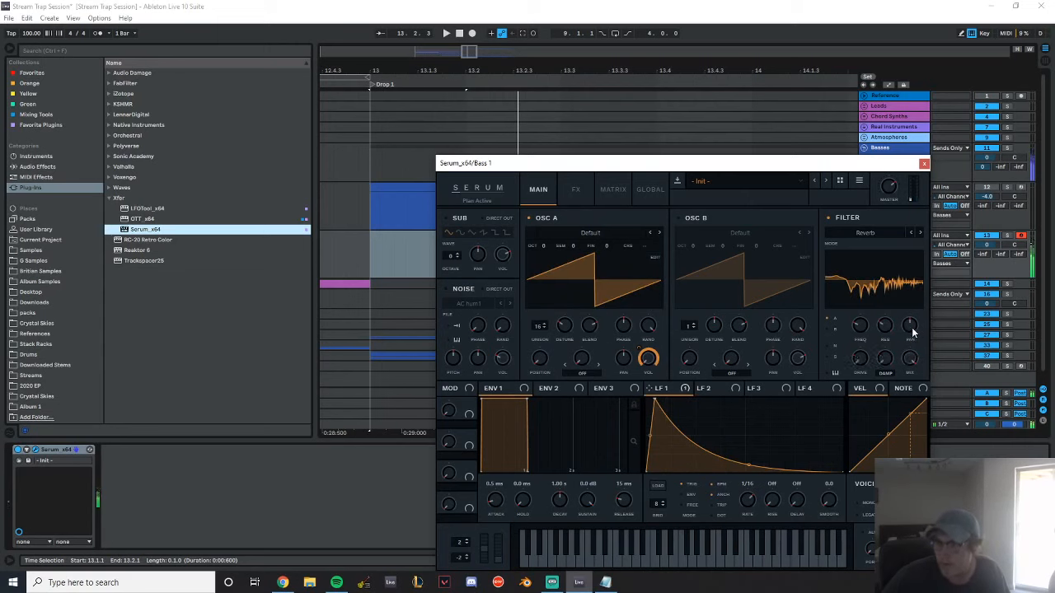
pyautogui.moveTo(861, 360); pyautogui.dragTo(882, 352)
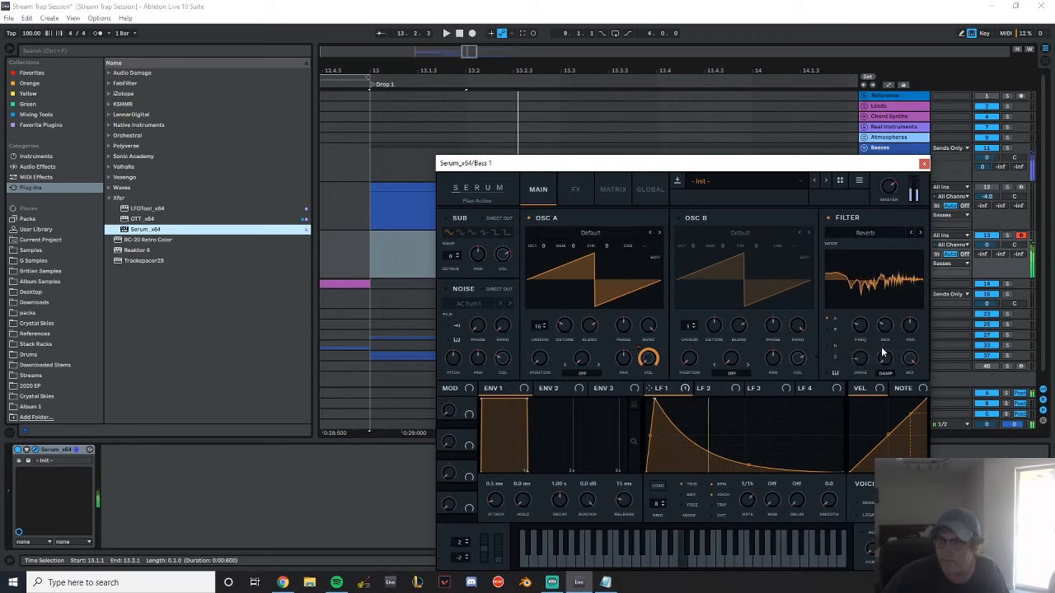
# Try Serum's Compressor effect with multiband mode enabled on the Bass 1 patch
pyautogui.click(582, 196)
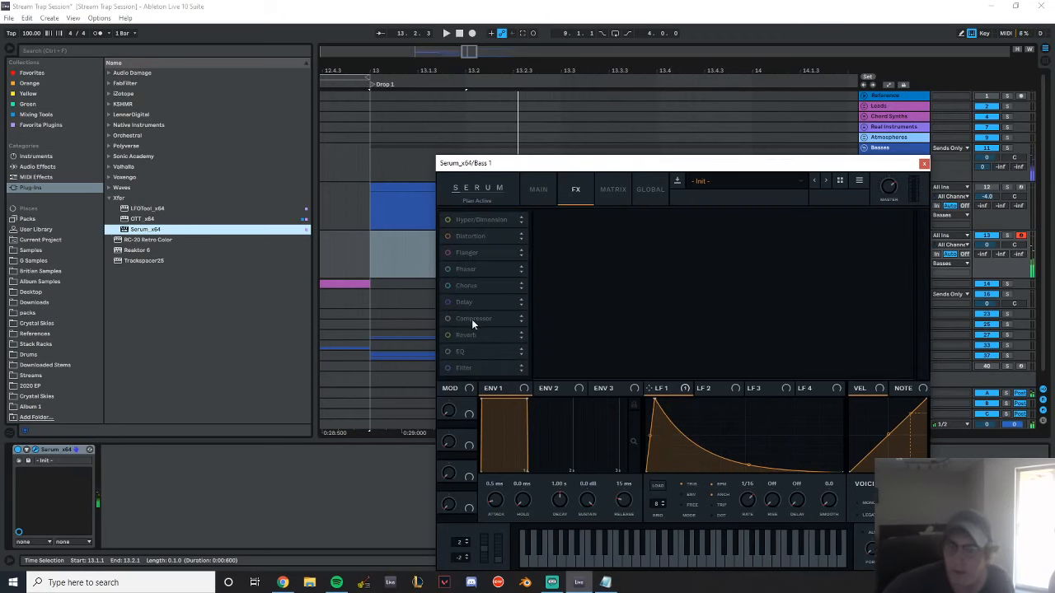
pyautogui.click(473, 318)
pyautogui.click(775, 241)
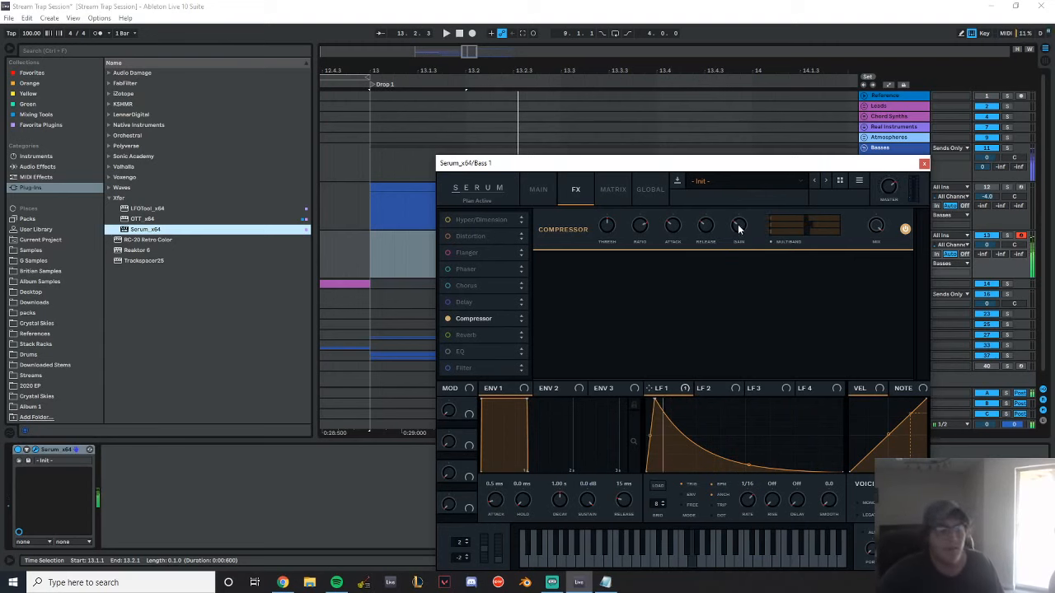
# Add Serum's Distortion effect in Diode 1 mode with a lowered mix, and switch its Compressor off
pyautogui.click(448, 237)
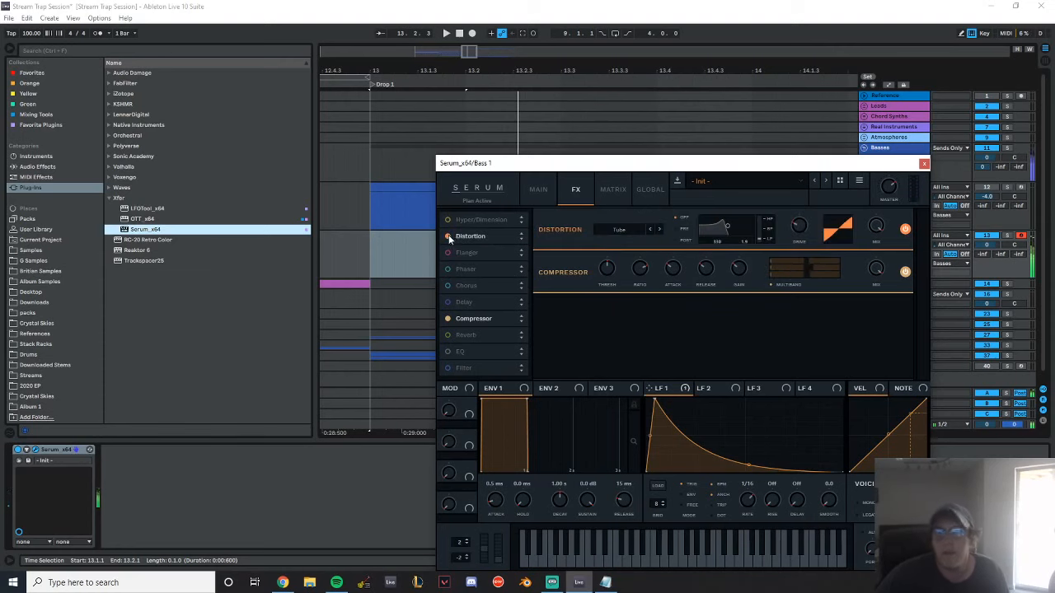
pyautogui.click(644, 228)
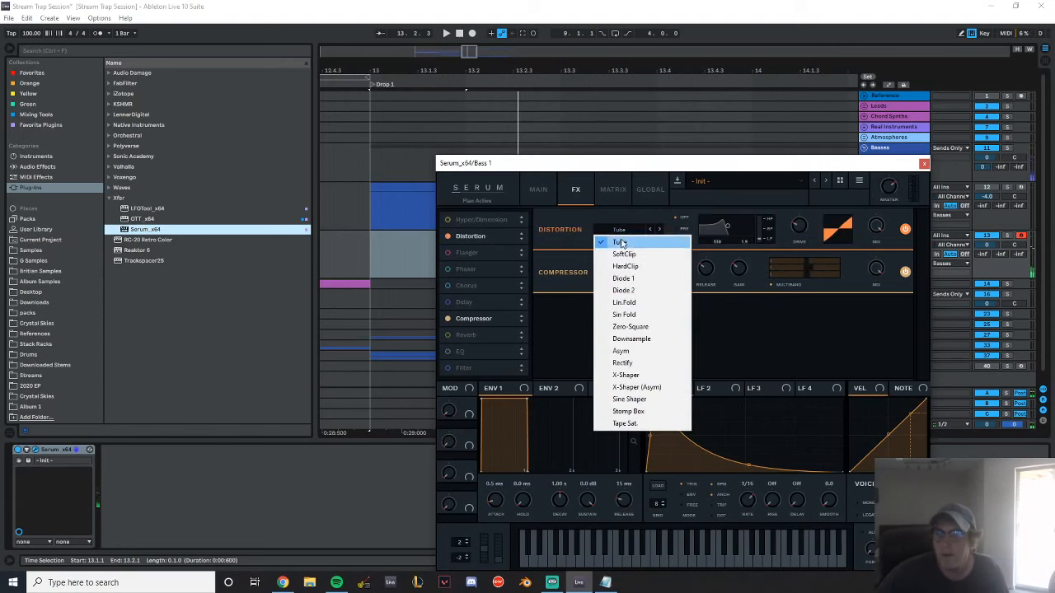
pyautogui.click(647, 284)
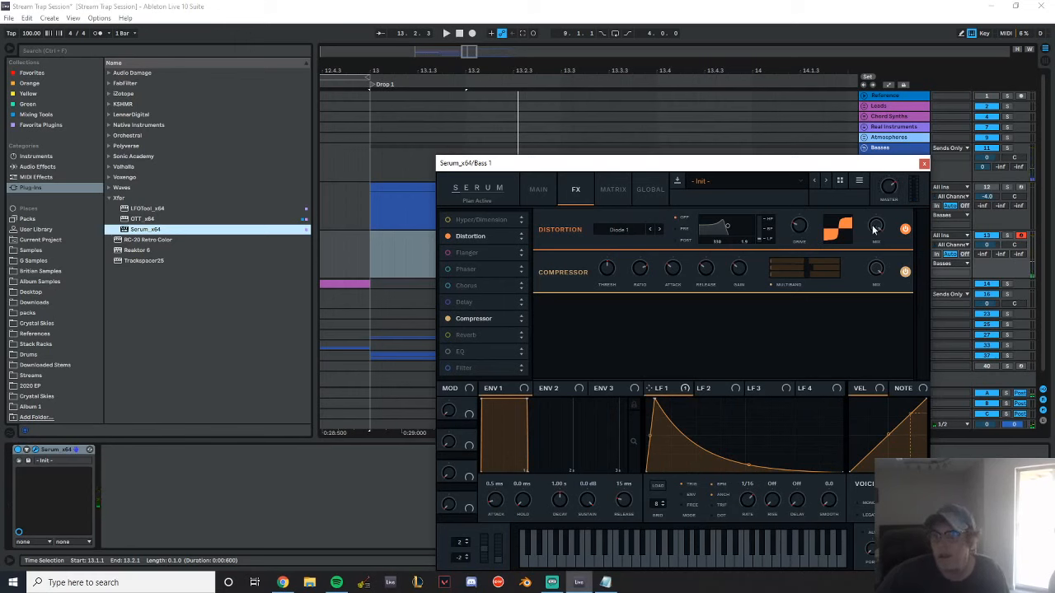
pyautogui.moveTo(874, 230); pyautogui.dragTo(868, 315)
pyautogui.click(447, 318)
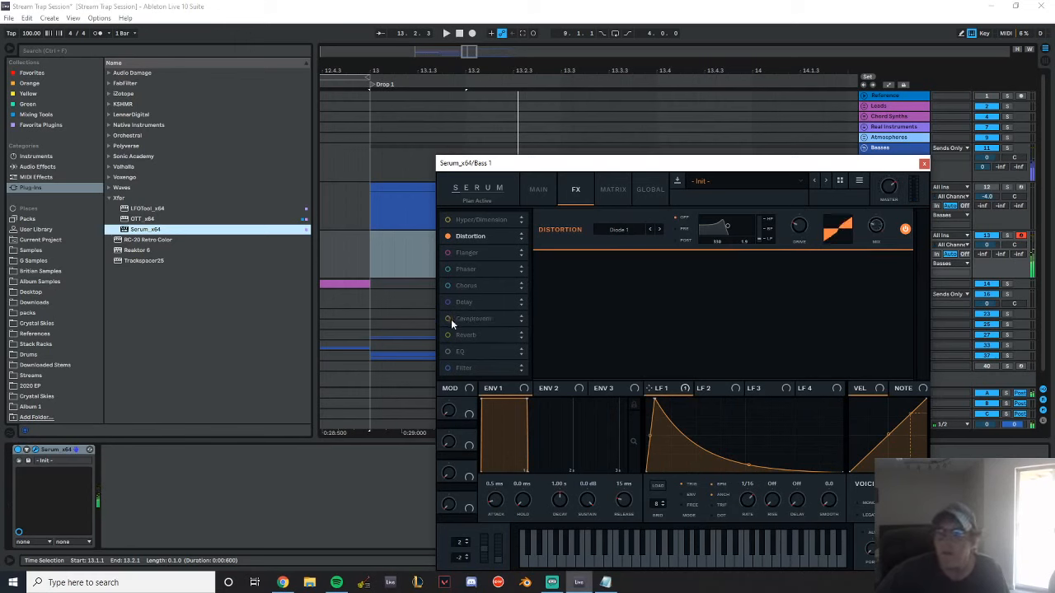
# Reshape LFO 1 to peak almost at the start and fall off in a smooth curved decay
pyautogui.click(538, 190)
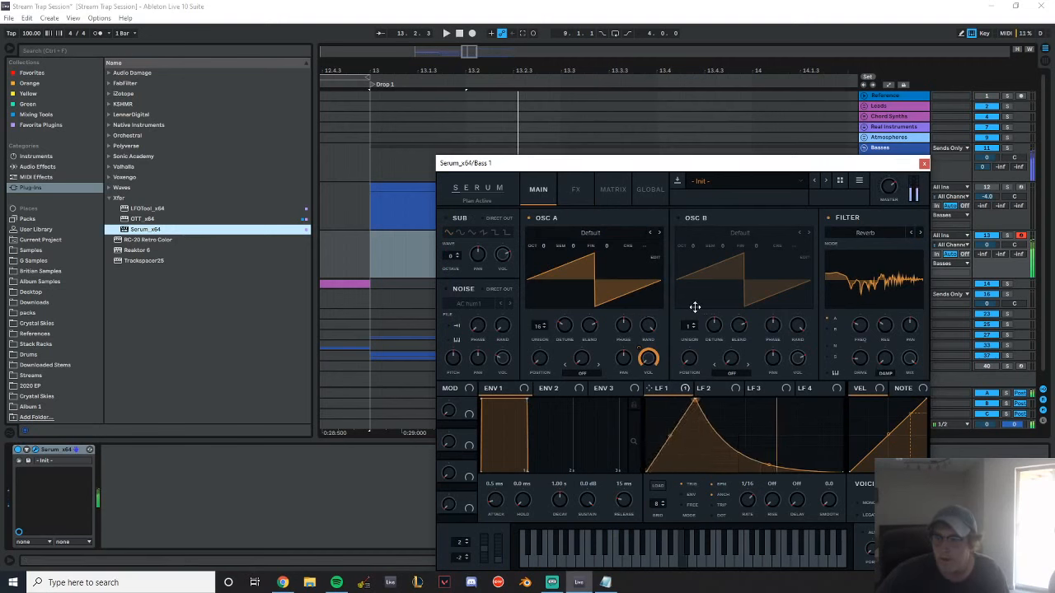
pyautogui.moveTo(659, 434)
pyautogui.mouseDown()
pyautogui.moveTo(666, 450)
pyautogui.moveTo(671, 400)
pyautogui.moveTo(671, 432)
pyautogui.mouseUp()
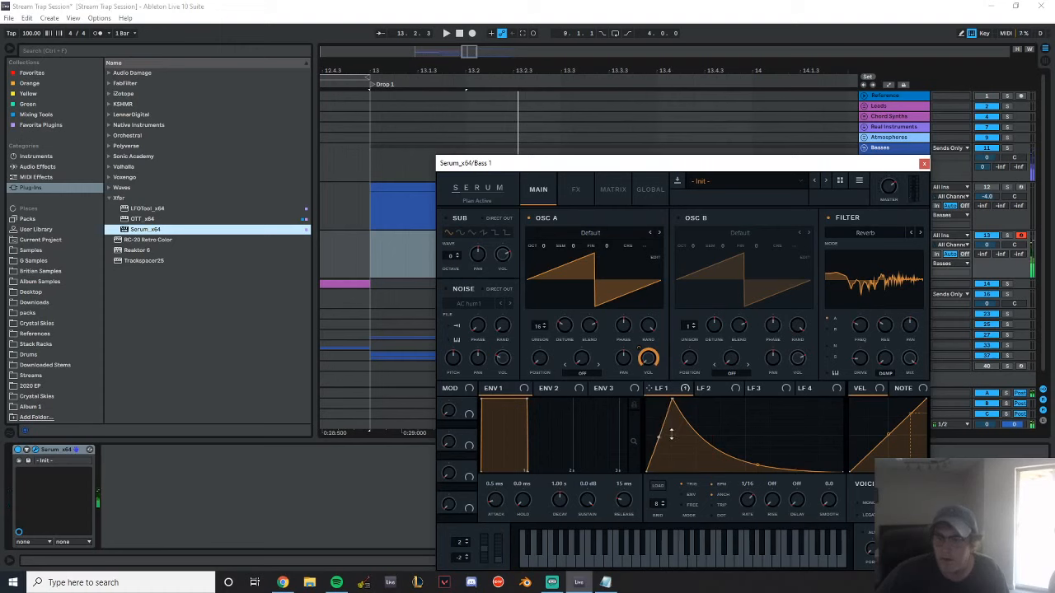
pyautogui.moveTo(671, 402); pyautogui.dragTo(652, 397)
pyautogui.moveTo(748, 467); pyautogui.dragTo(680, 464)
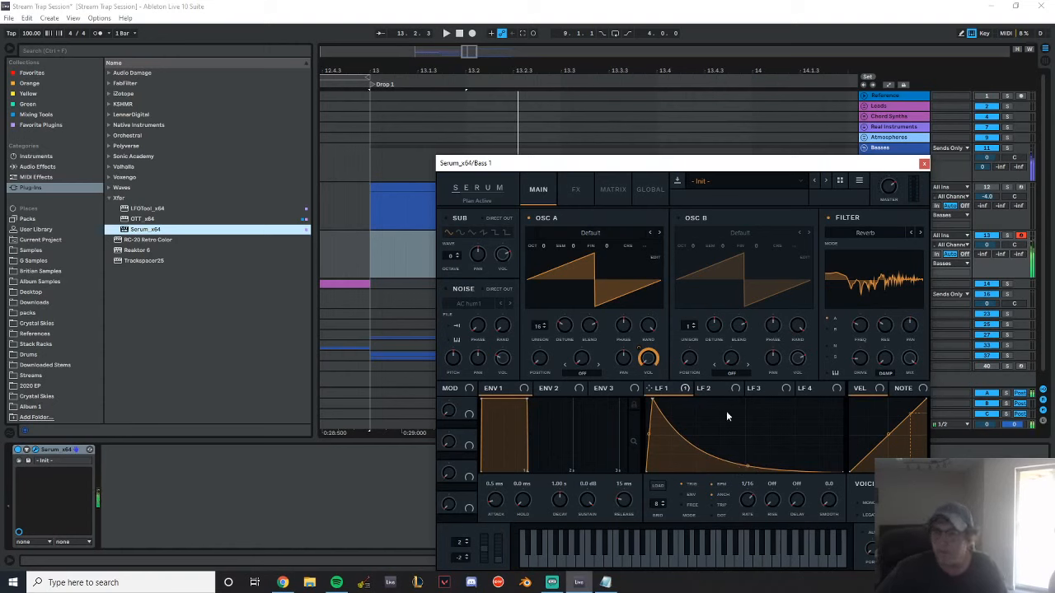
# Modulate OSC A's fine tuning with LFO 2 at a 1/2 rate, using an early peak and curved decay, and close Serum
pyautogui.moveTo(701, 388); pyautogui.dragTo(706, 365)
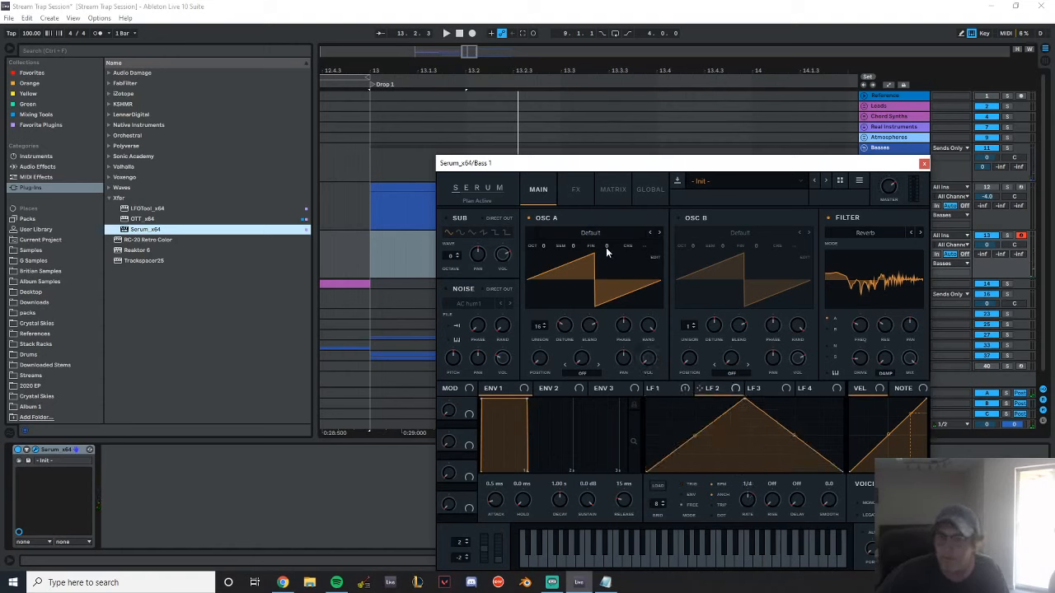
pyautogui.moveTo(747, 499); pyautogui.dragTo(745, 513)
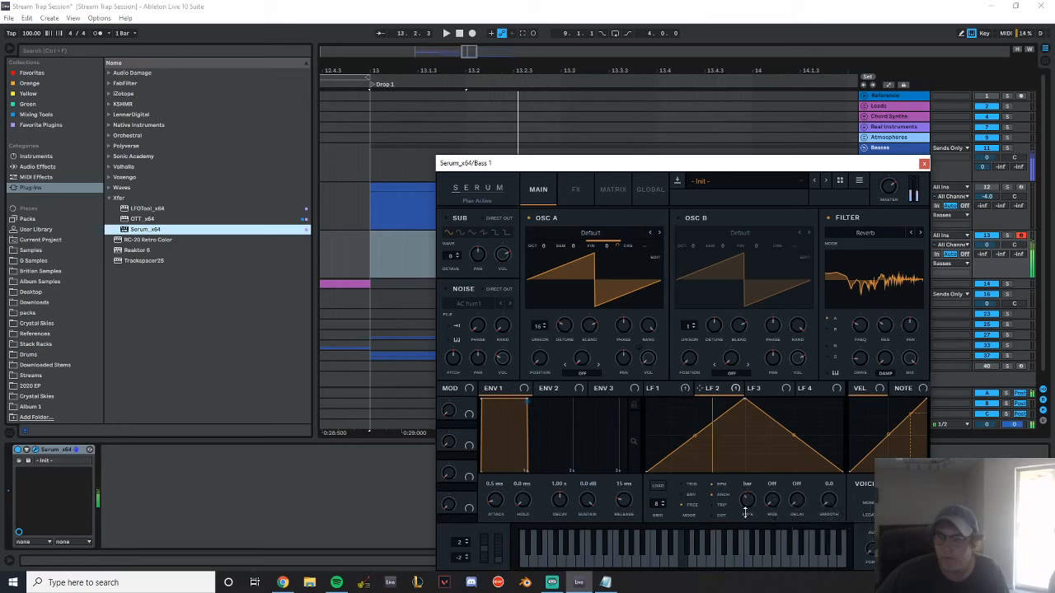
pyautogui.moveTo(744, 385); pyautogui.dragTo(654, 377)
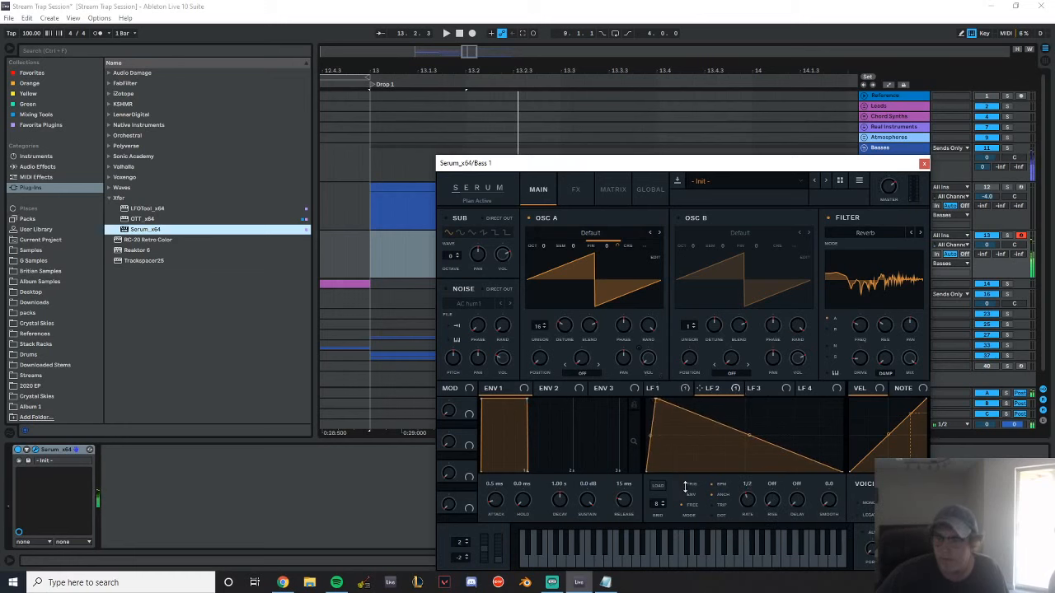
pyautogui.moveTo(751, 435); pyautogui.dragTo(748, 452)
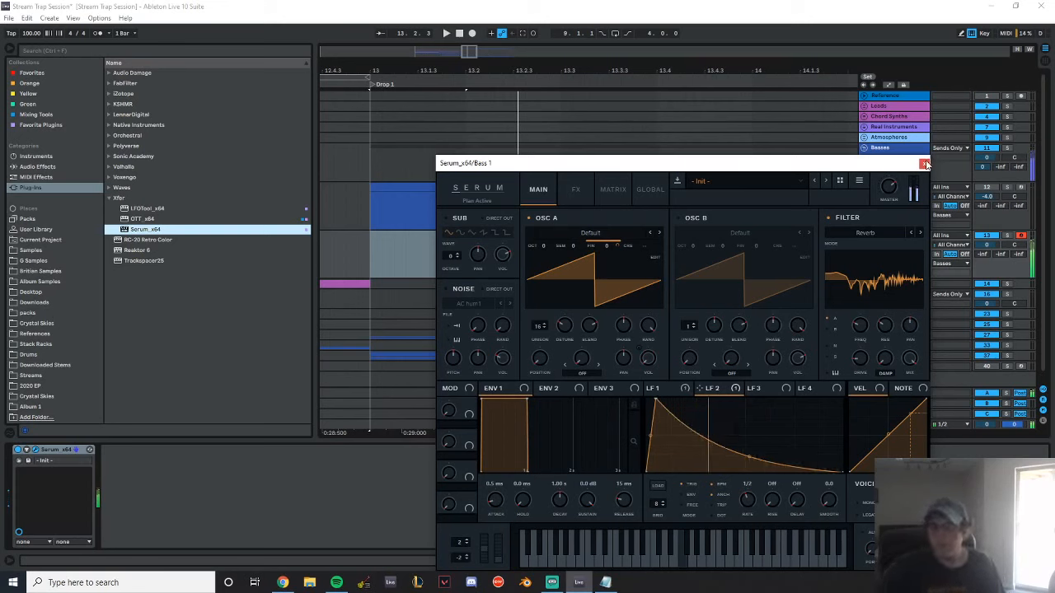
pyautogui.click(925, 164)
# Create a four-bar MIDI clip on Bass 1 from bar 13 to 17 holding one sustained F4 note, and play it
pyautogui.press('-')
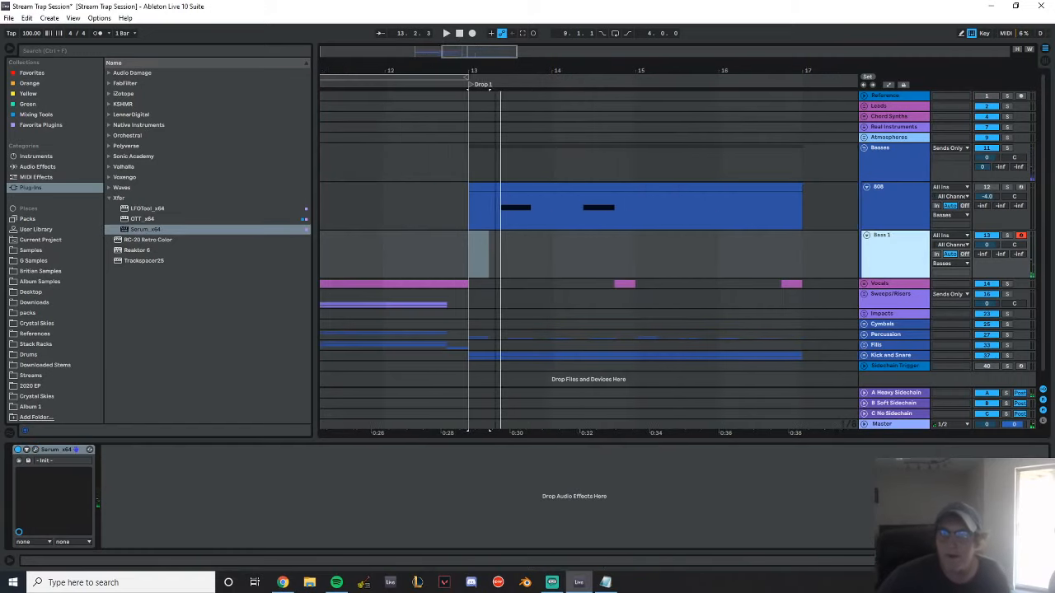
pyautogui.moveTo(401, 257); pyautogui.dragTo(506, 243)
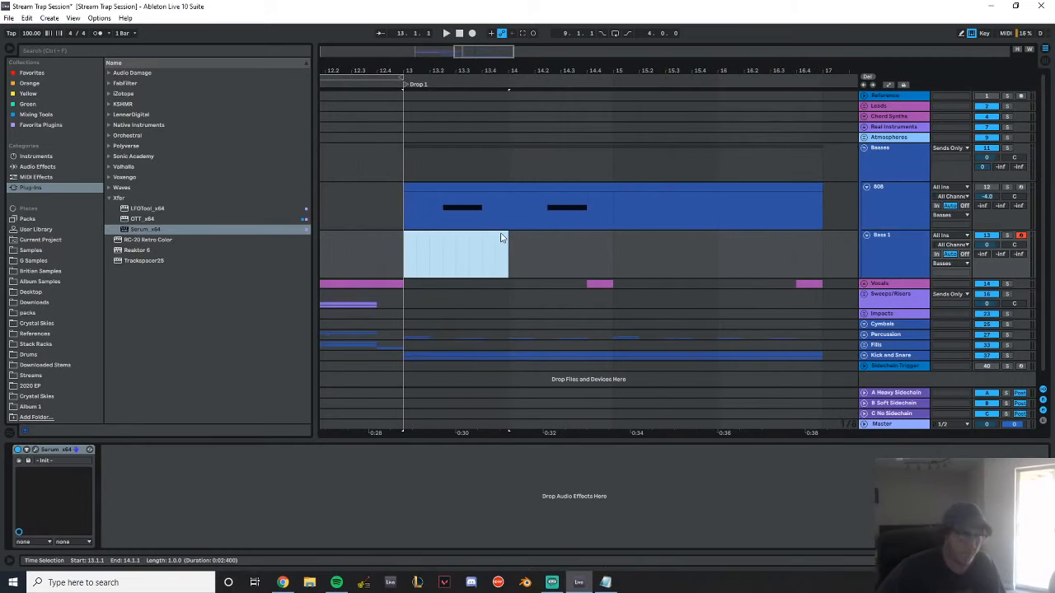
pyautogui.keyDown('shift'); pyautogui.click(817, 248); pyautogui.keyUp('shift')
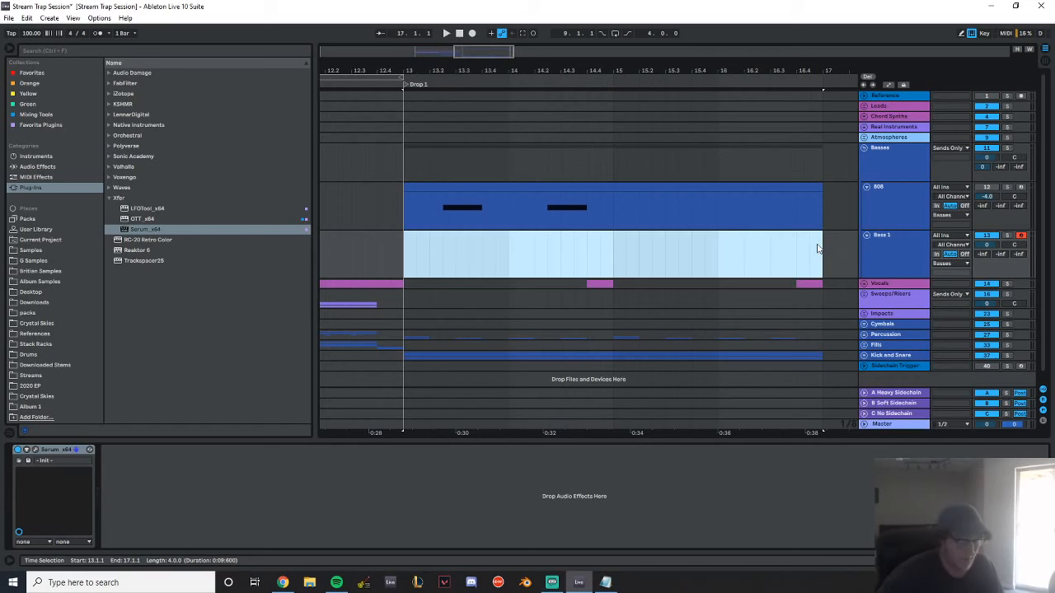
pyautogui.hotkey('ctrl', 'shift', 'm')
pyautogui.click(250, 479)
pyautogui.doubleClick(248, 481)
pyautogui.moveTo(254, 483); pyautogui.dragTo(1046, 483)
pyautogui.hotkey('shift', 'Up')
pyautogui.press('space')
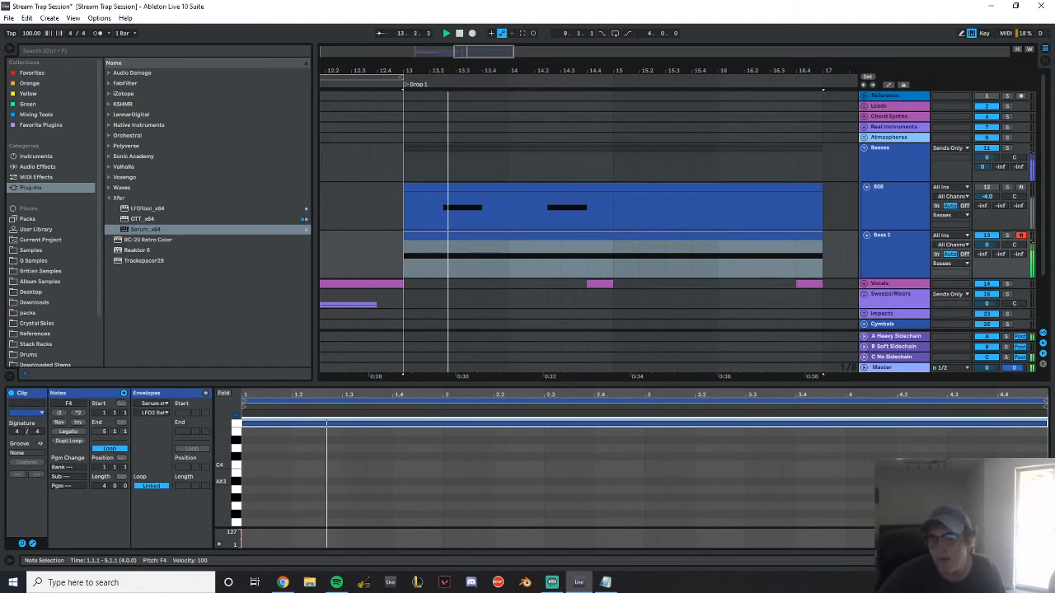
# Add OTT after Serum on Bass 1 with depth at 50% and time at 1000%
pyautogui.doubleClick(906, 246)
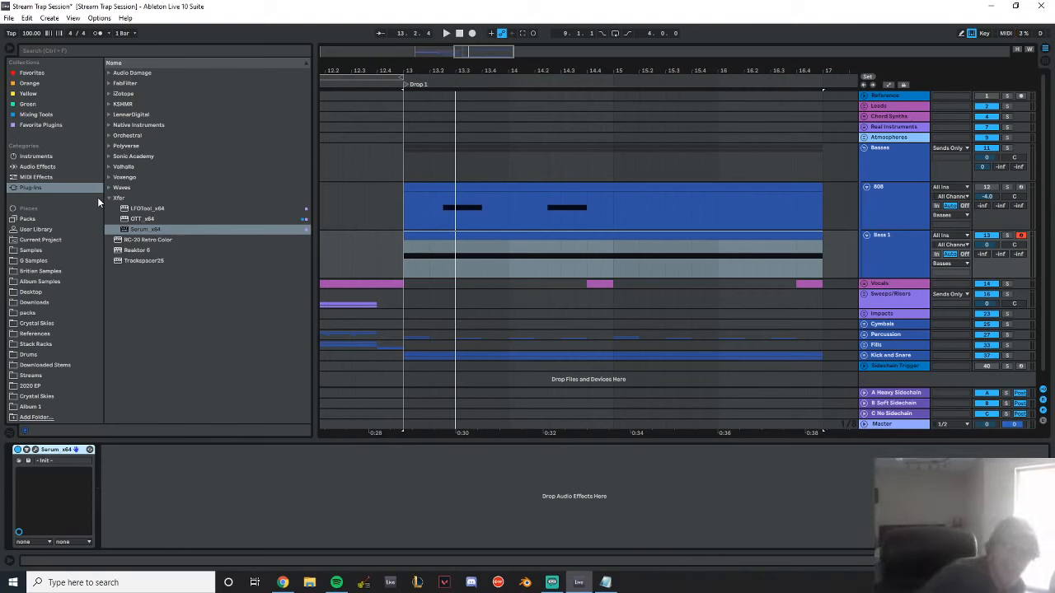
pyautogui.doubleClick(141, 219)
pyautogui.moveTo(466, 261); pyautogui.dragTo(474, 329)
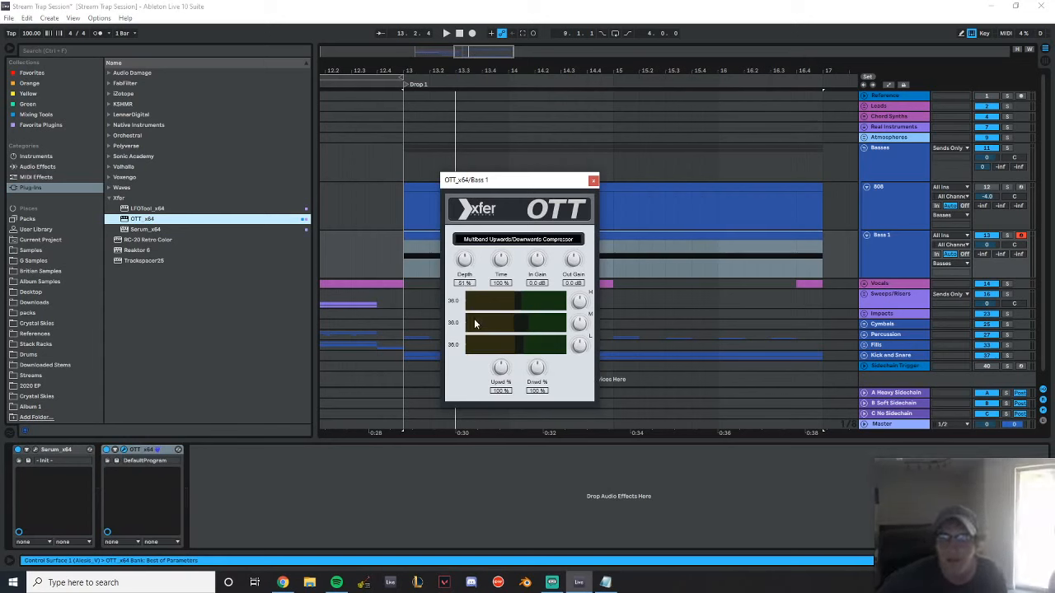
pyautogui.moveTo(500, 261); pyautogui.dragTo(535, 120)
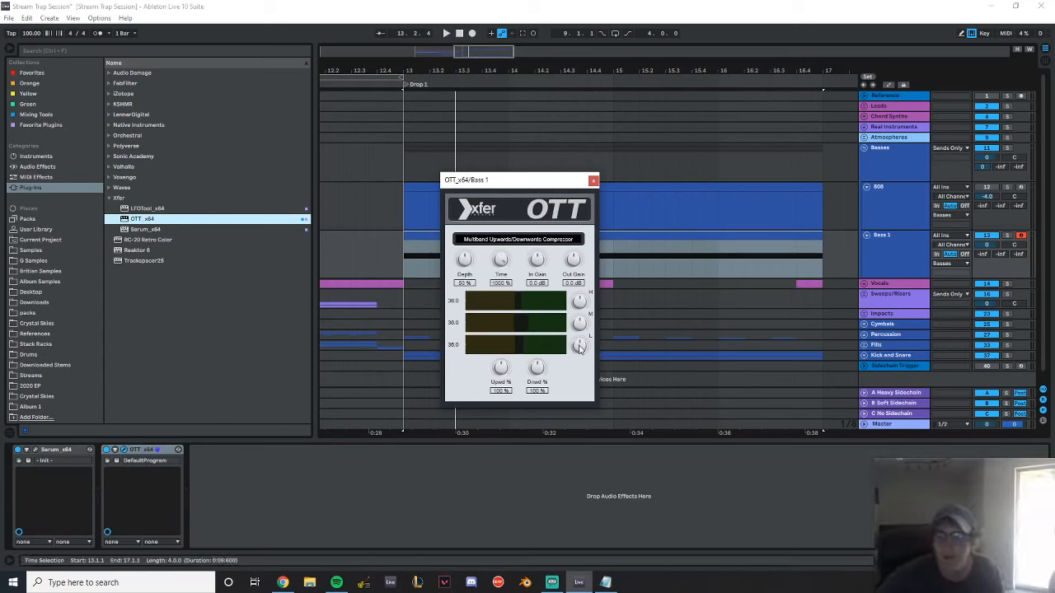
pyautogui.click(593, 181)
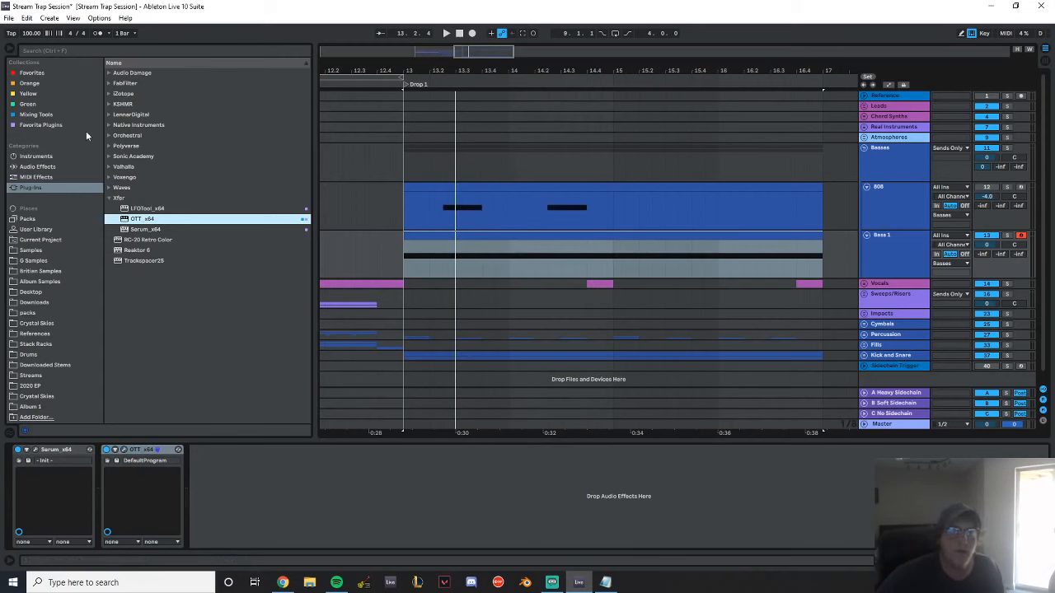
# Add Wider from the Mixing Tools collection to Bass 1 and set its amount to 29% while listening to the drop
pyautogui.click(57, 126)
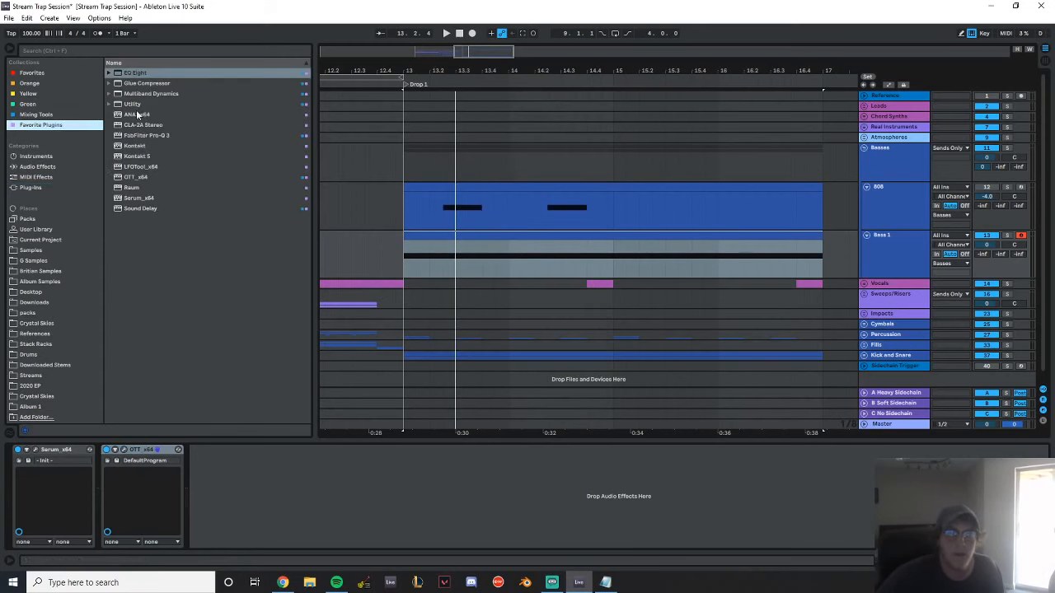
pyautogui.click(52, 114)
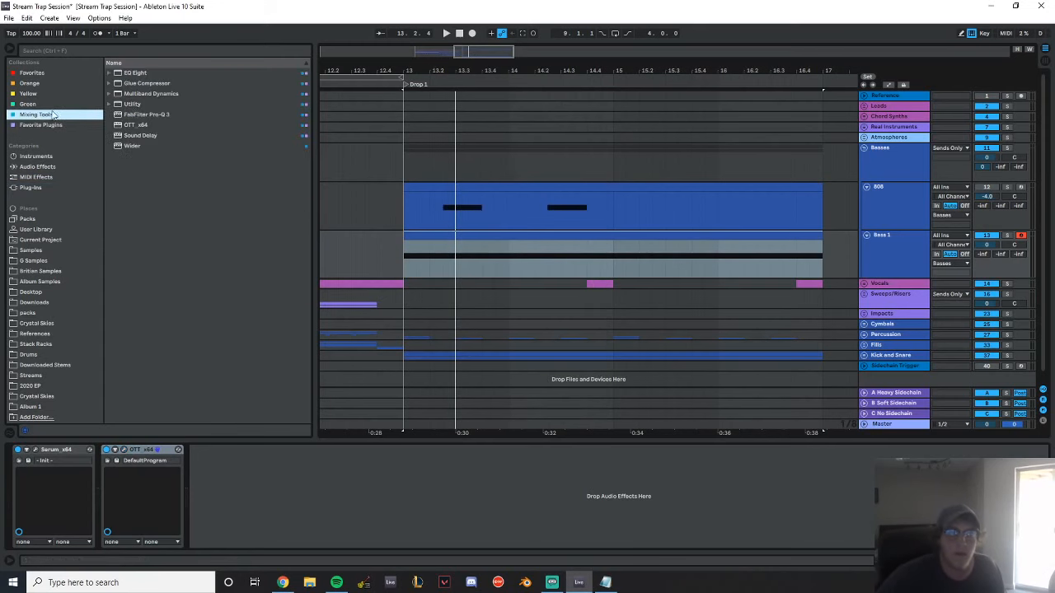
pyautogui.doubleClick(141, 146)
pyautogui.press('space')
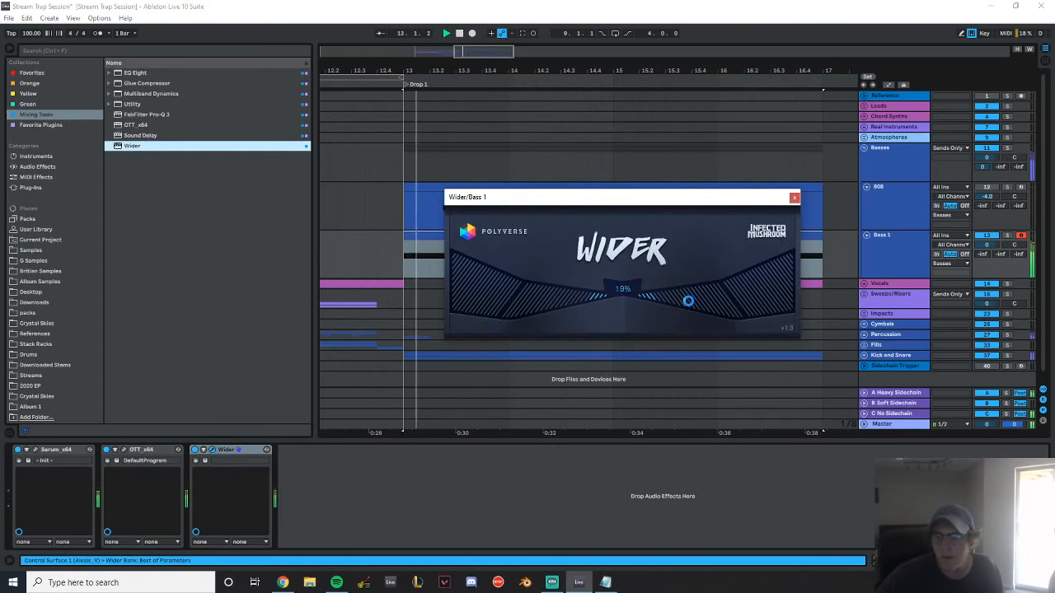
pyautogui.moveTo(687, 301); pyautogui.dragTo(688, 301)
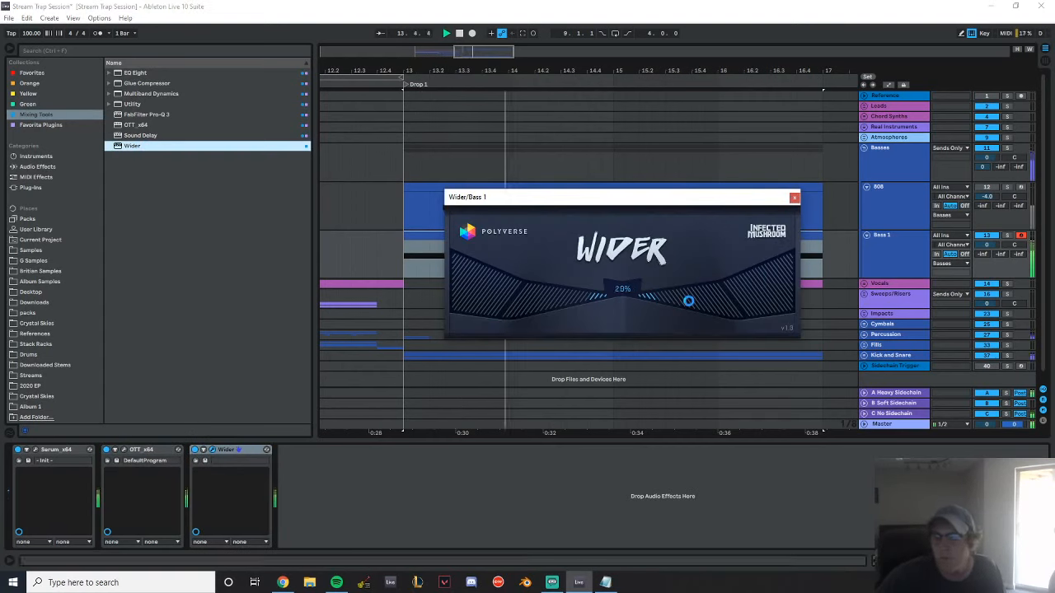
pyautogui.click(794, 197)
pyautogui.press('space')
# Trim the Bass 1 clip to end at 14.4, duplicate it to bar 15, and lower the duplicate's note to F3
pyautogui.moveTo(821, 237); pyautogui.dragTo(407, 247)
pyautogui.hotkey('ctrl', 'd')
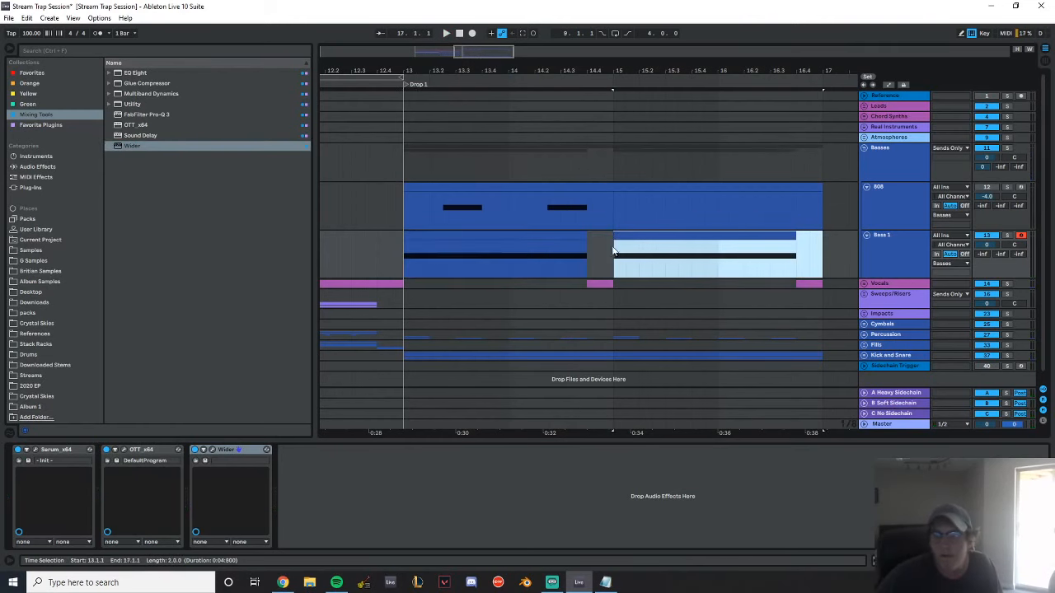
pyautogui.doubleClick(633, 237)
pyautogui.click(343, 424)
pyautogui.hotkey('shift', 'Down')
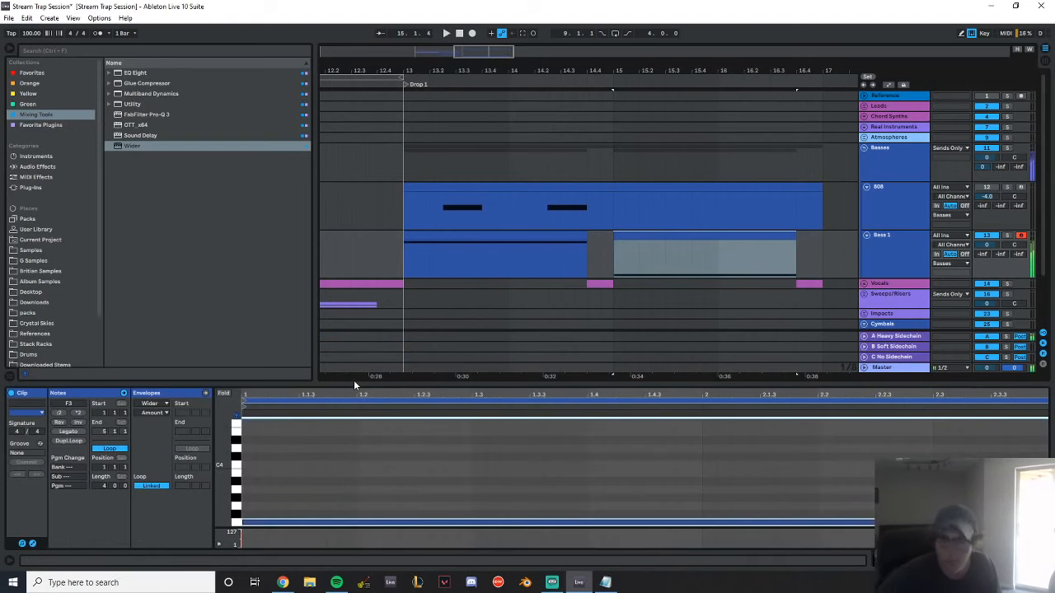
# Play back the drop with the 808 and Bass 1 together, and save the session
pyautogui.click(879, 251)
pyautogui.click(365, 205)
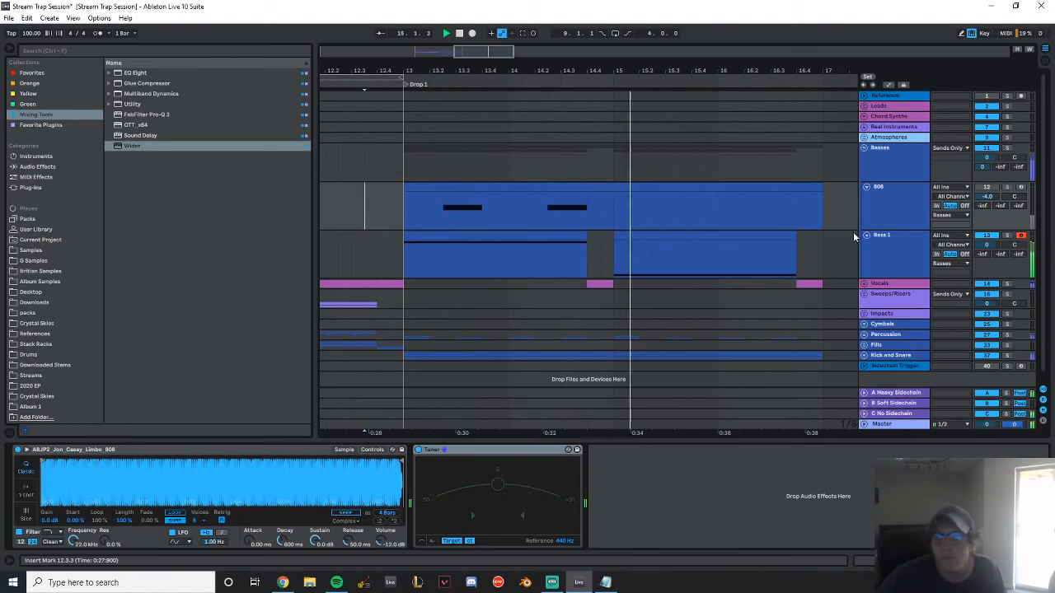
pyautogui.click(906, 257)
pyautogui.scroll(-1, 824, 239)
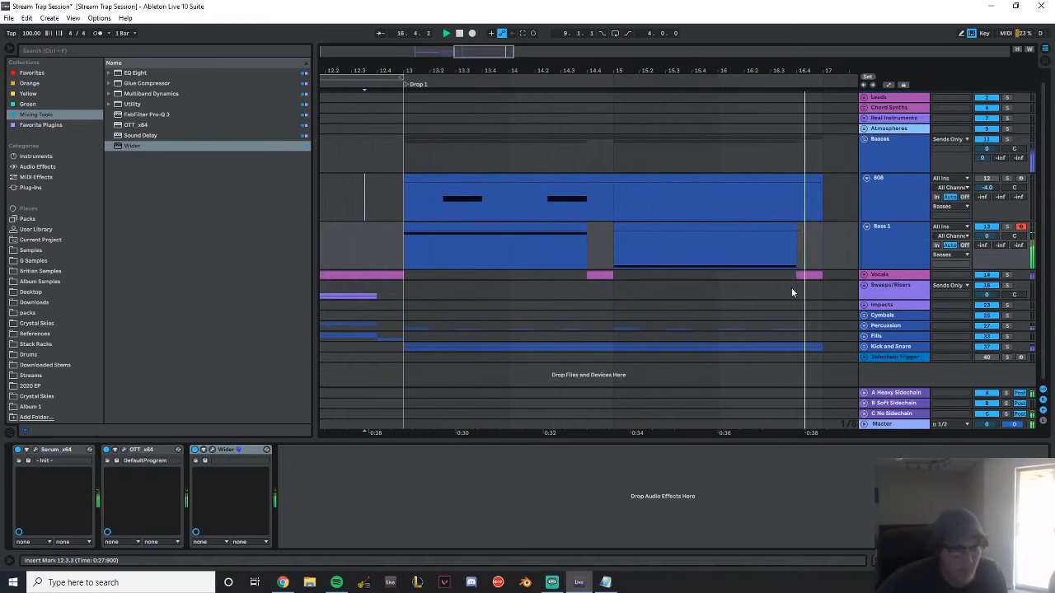
pyautogui.press('space')
pyautogui.hotkey('ctrl', 's')
# Add the Raum reverb to Bass 1 with a reduced mix and its decay shortened below 1.6 s during playback
pyautogui.doubleClick(899, 249)
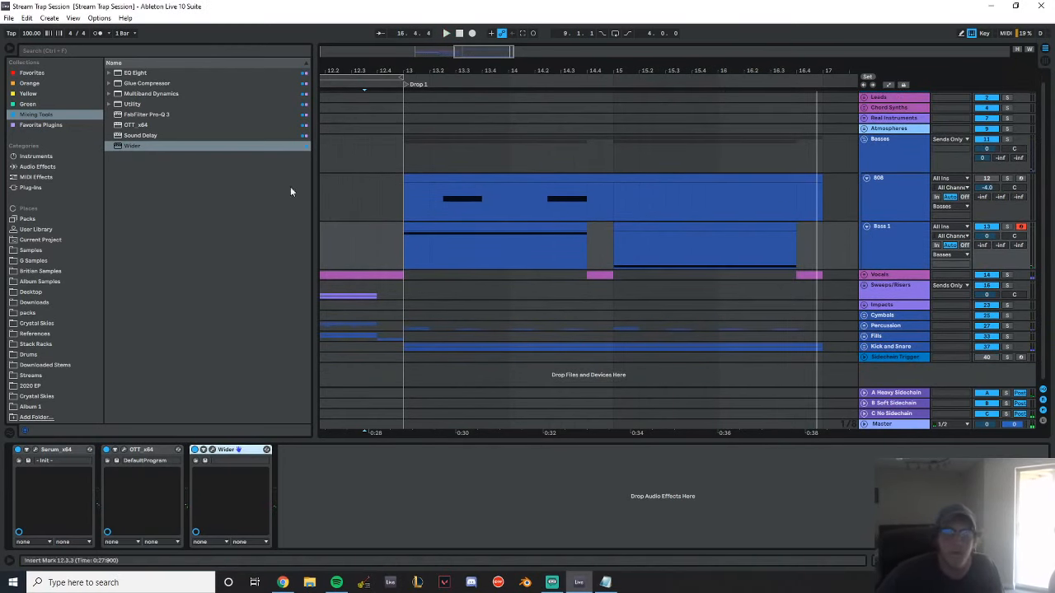
pyautogui.click(41, 124)
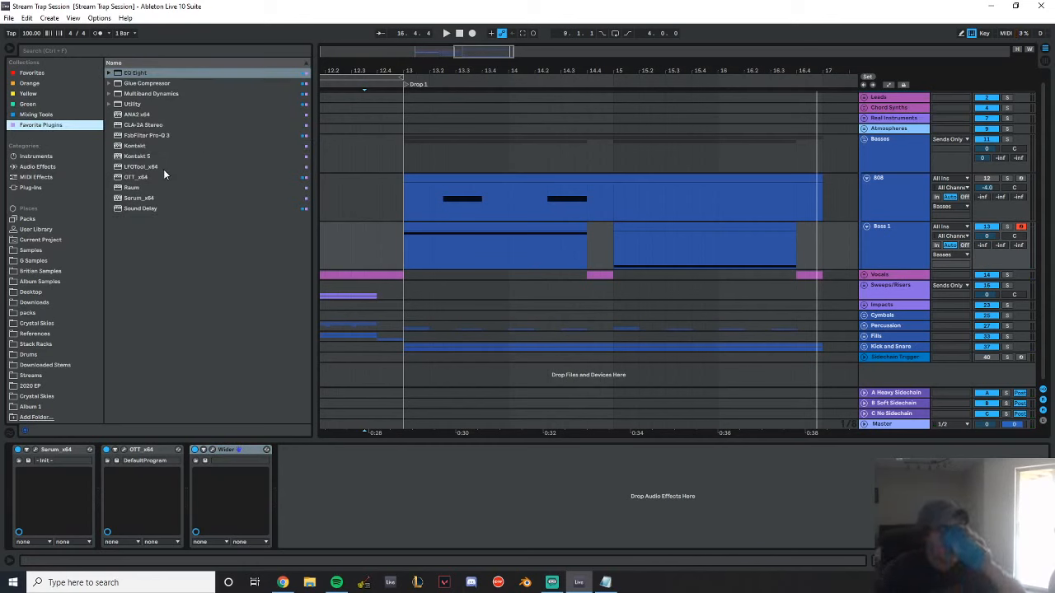
pyautogui.doubleClick(139, 188)
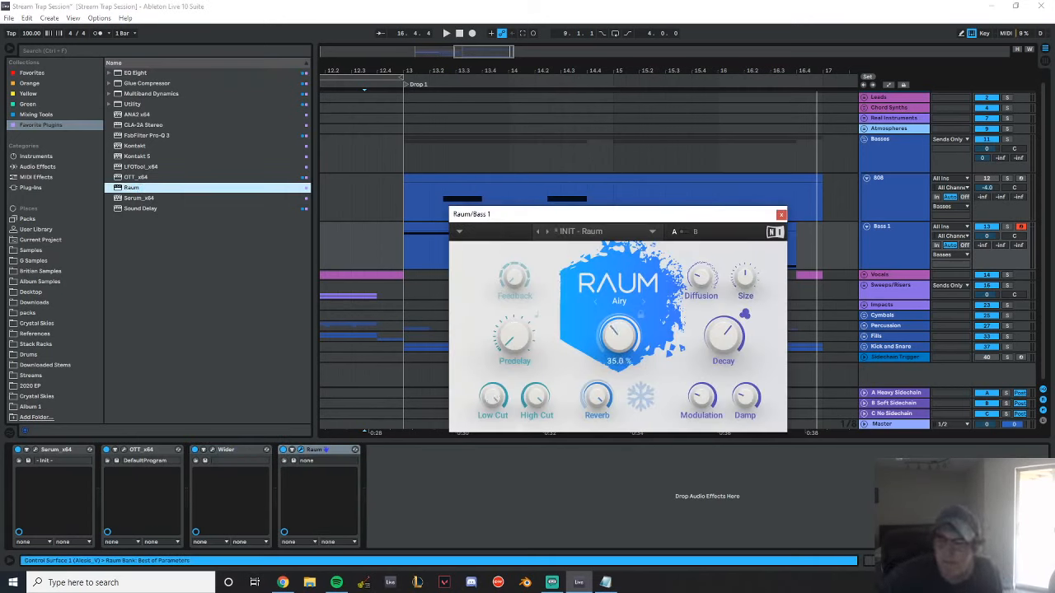
pyautogui.press('space')
pyautogui.moveTo(723, 337); pyautogui.dragTo(724, 366)
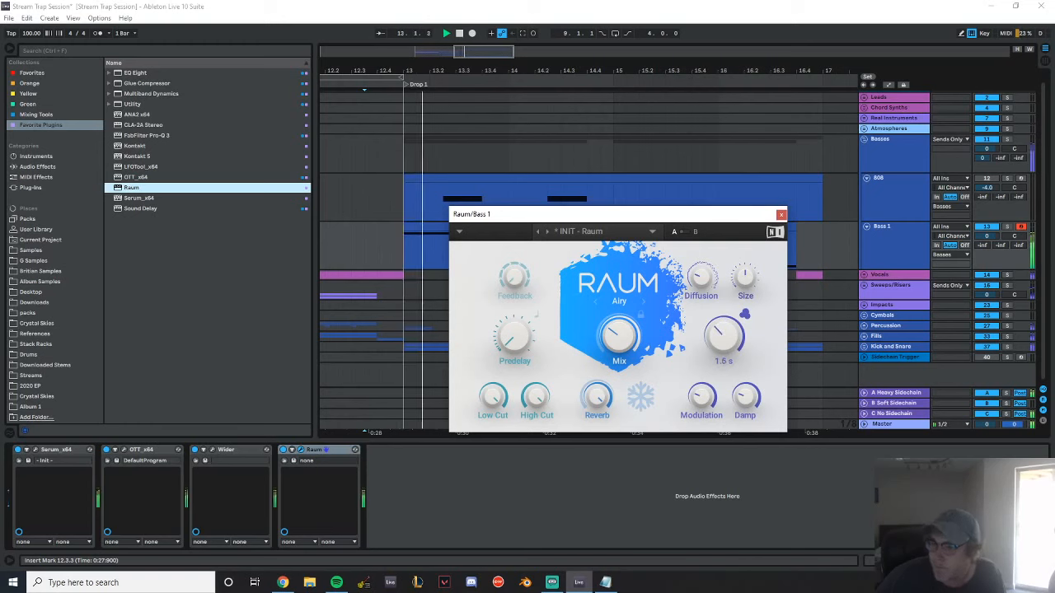
pyautogui.click(782, 214)
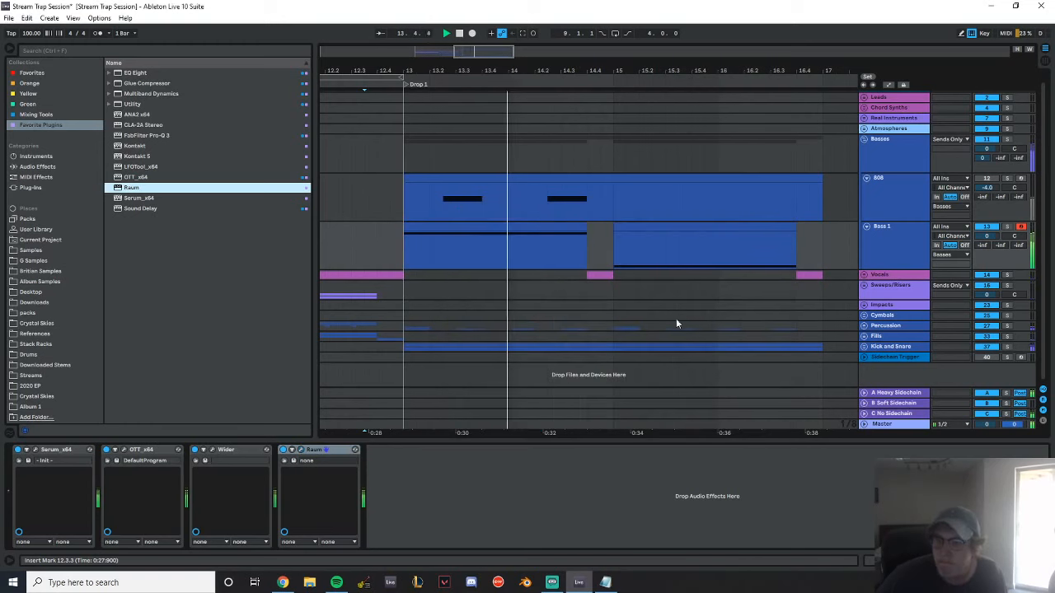
pyautogui.click(300, 449)
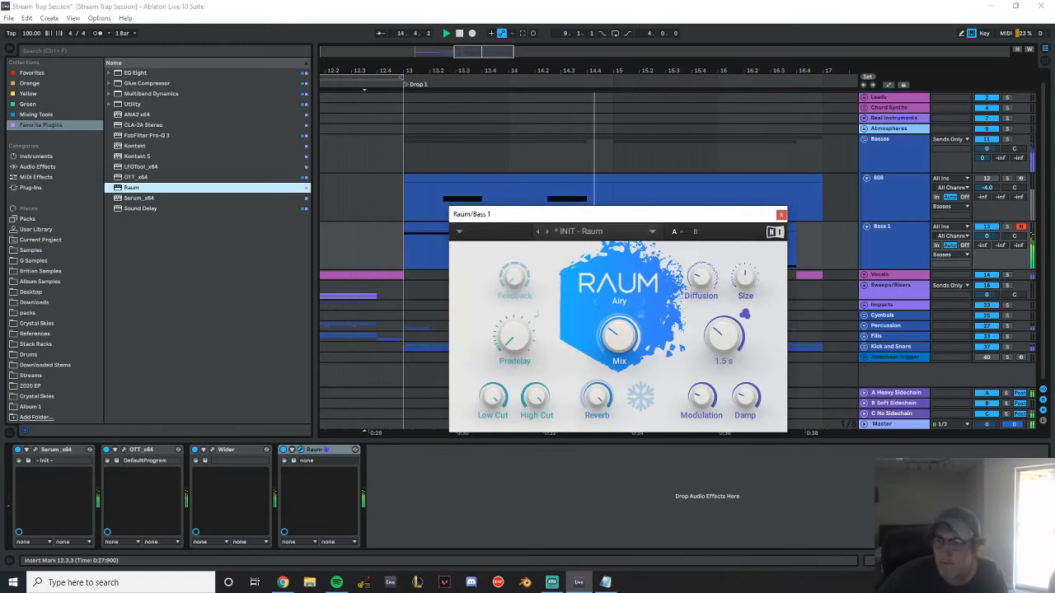
# Close the Raum window and add a new MIDI track below Bass 1 named Low Grit Bass
pyautogui.click(782, 214)
pyautogui.click(900, 239)
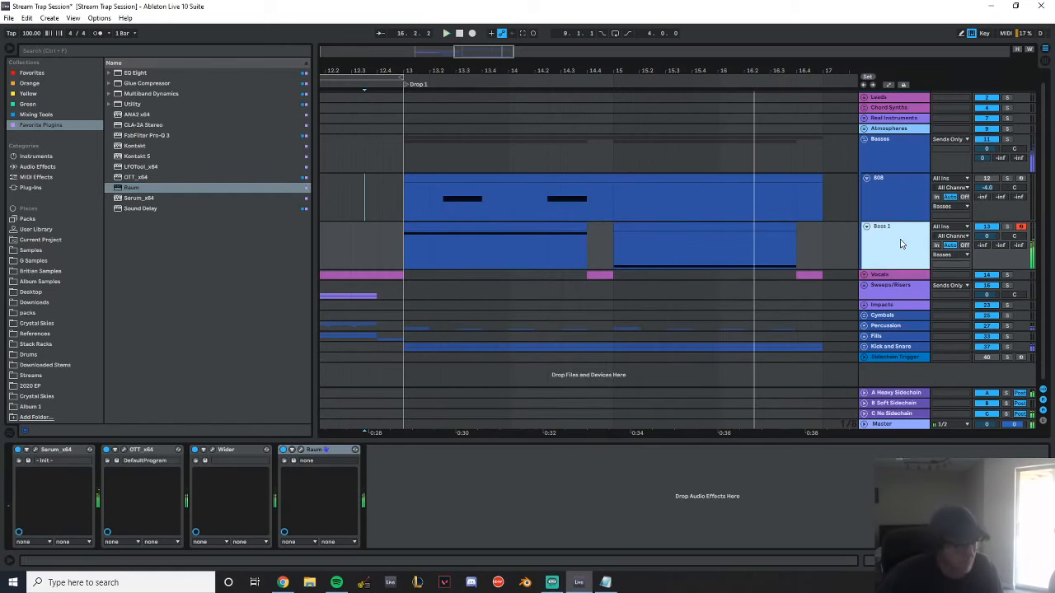
pyautogui.hotkey('ctrl', 'shift', 't')
pyautogui.hotkey('ctrl', 'r')
pyautogui.write('Low')
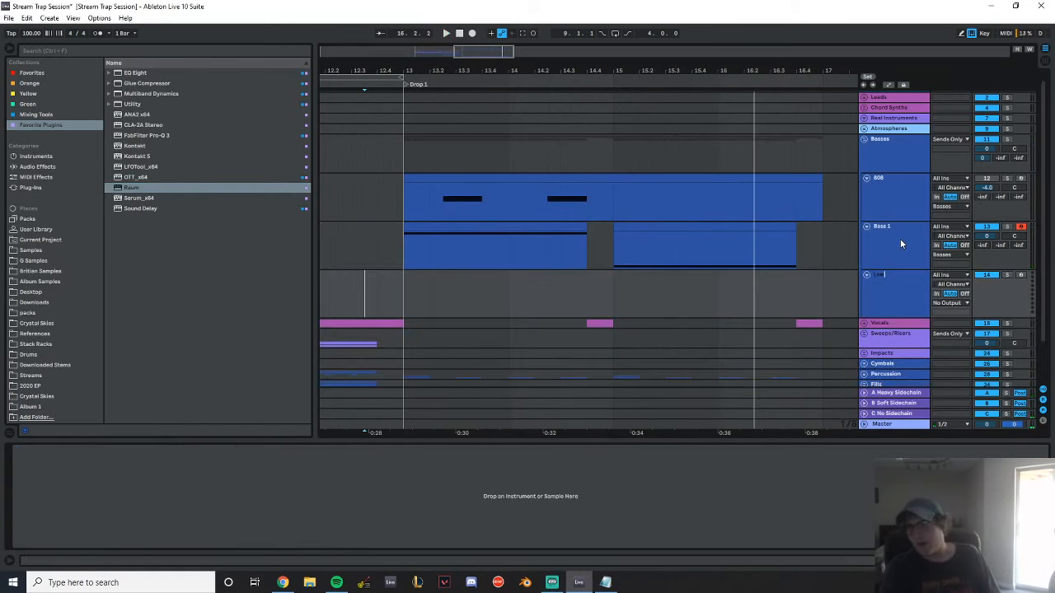
pyautogui.write(' Grit Bass')
pyautogui.press('Return')
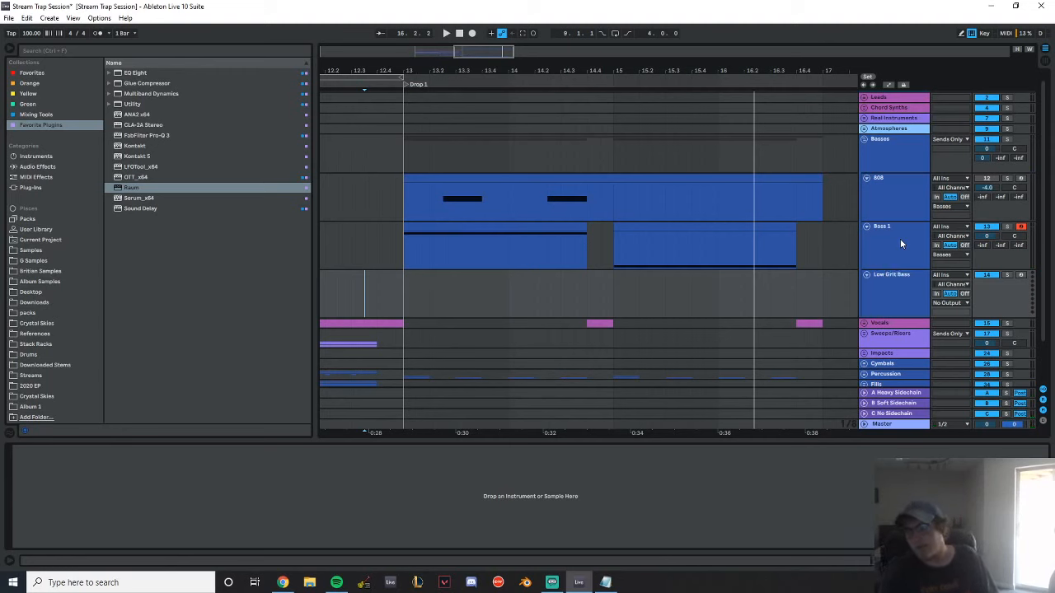
# Add EQ Eight after Raum on Bass 1 and cut the lows below 150 Hz during playback
pyautogui.click(833, 196)
pyautogui.moveTo(135, 74); pyautogui.dragTo(406, 535)
pyautogui.click(414, 534)
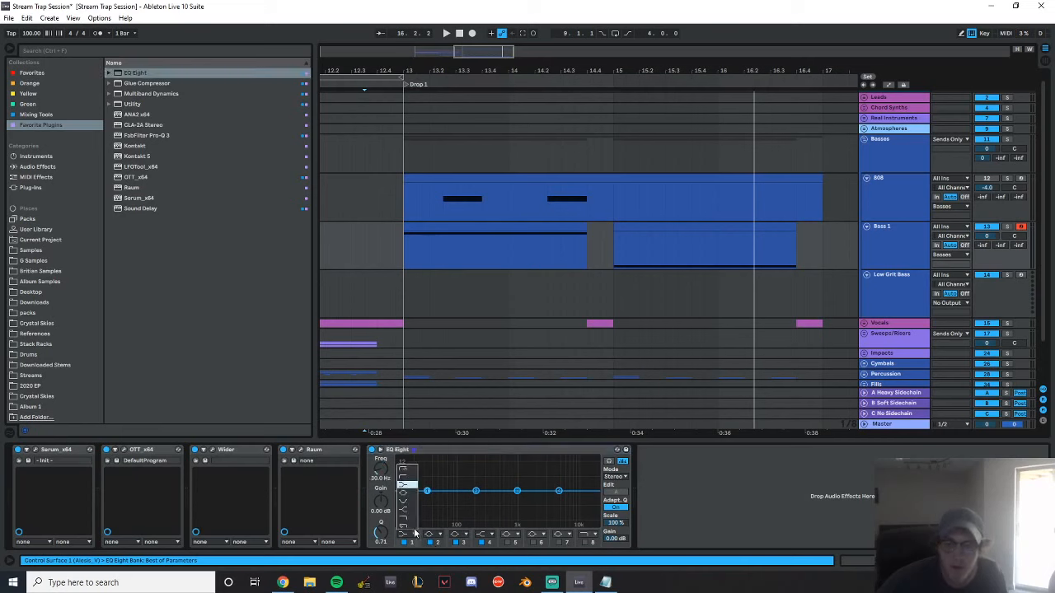
pyautogui.click(413, 468)
pyautogui.press('space')
pyautogui.moveTo(425, 493); pyautogui.dragTo(465, 498)
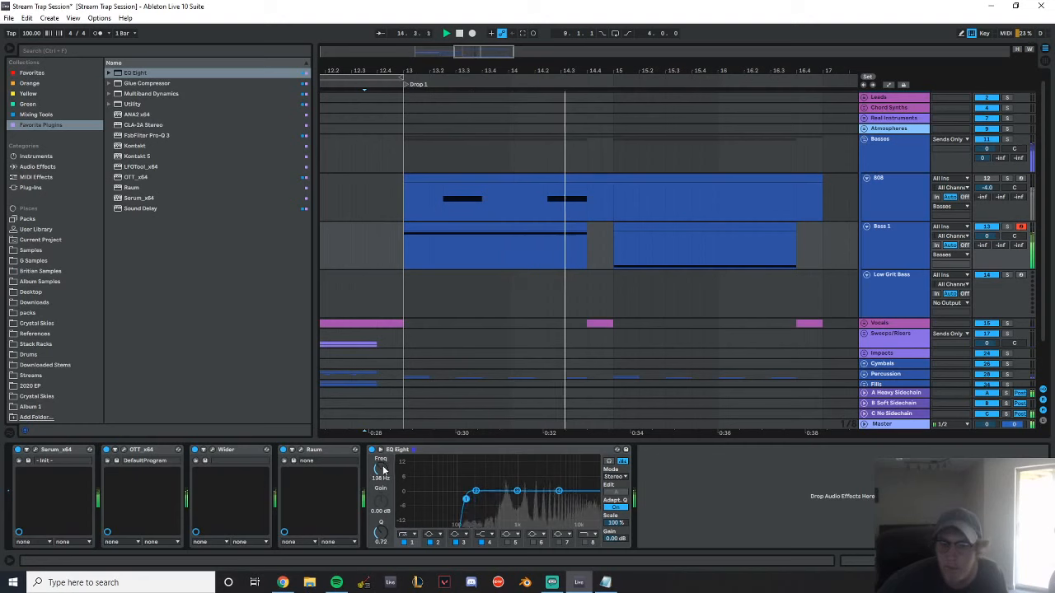
pyautogui.moveTo(379, 471); pyautogui.dragTo(379, 469)
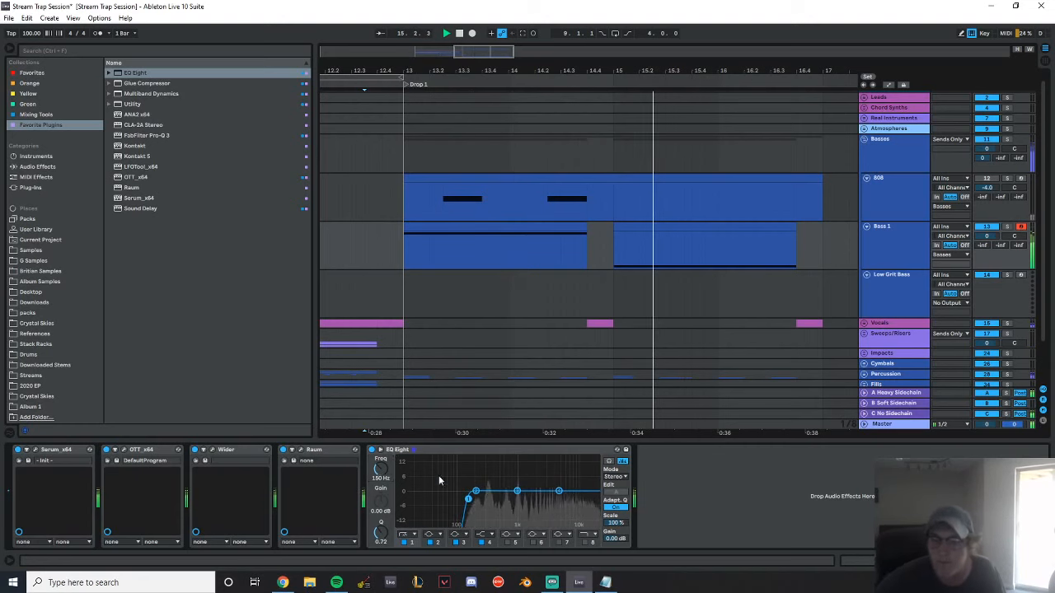
pyautogui.press('space')
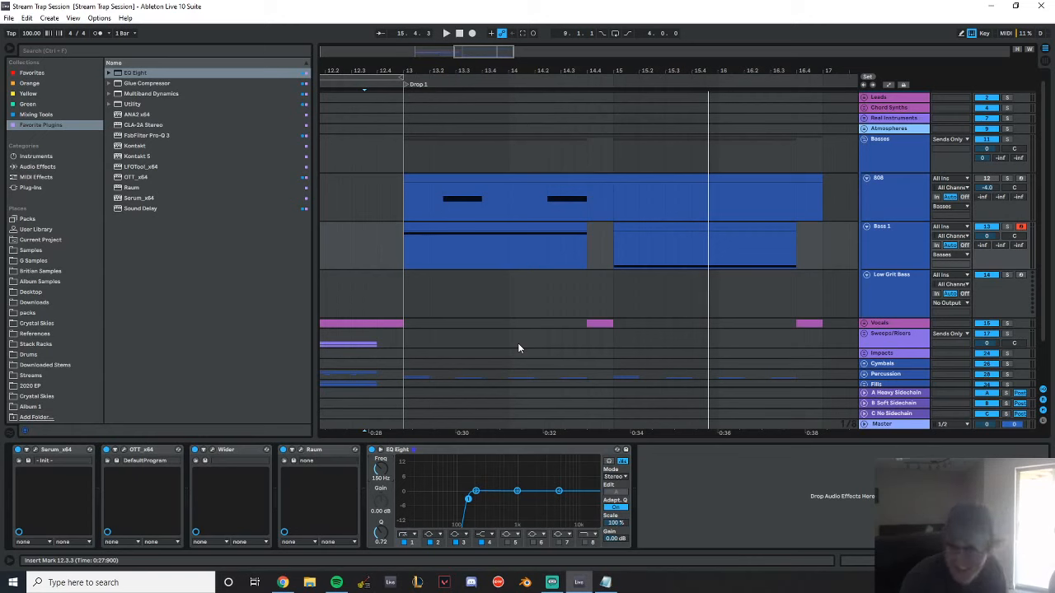
# Create an empty MIDI clip on Low Grit Bass from bar 13 to 17 and consolidate the Bass 1 clips over that range
pyautogui.click(891, 299)
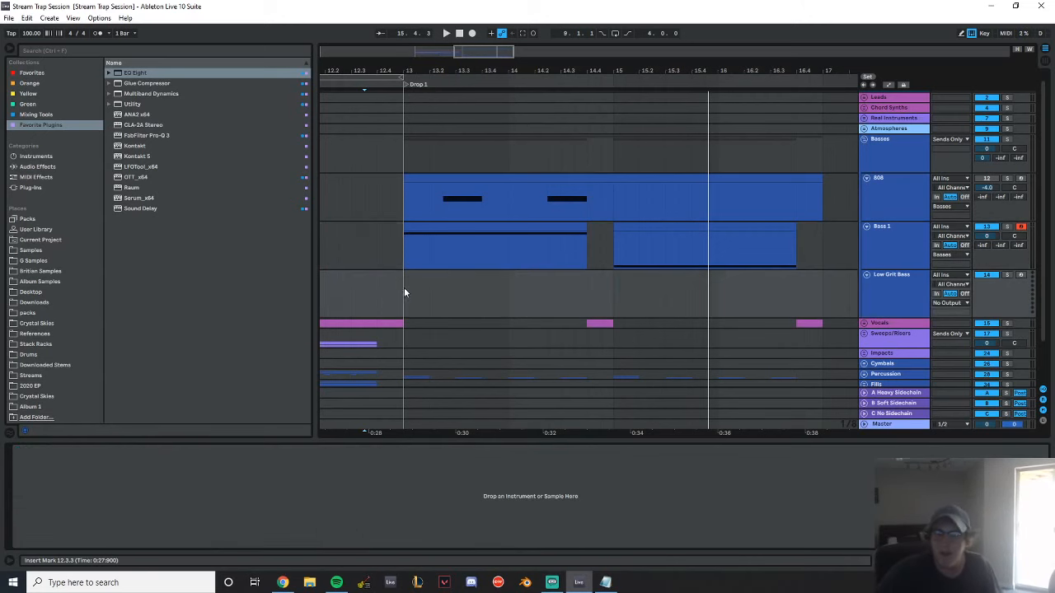
pyautogui.moveTo(401, 292); pyautogui.dragTo(824, 295)
pyautogui.moveTo(824, 249); pyautogui.dragTo(403, 253)
pyautogui.moveTo(405, 298); pyautogui.dragTo(818, 294)
pyautogui.hotkey('ctrl', 'shift', 'm')
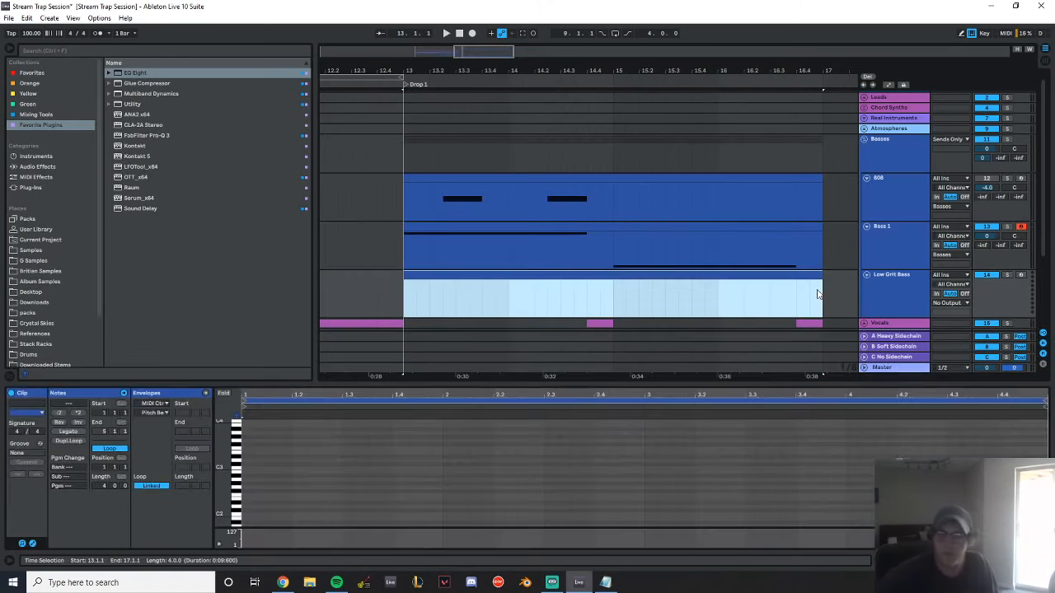
pyautogui.hotkey('ctrl', 'z')
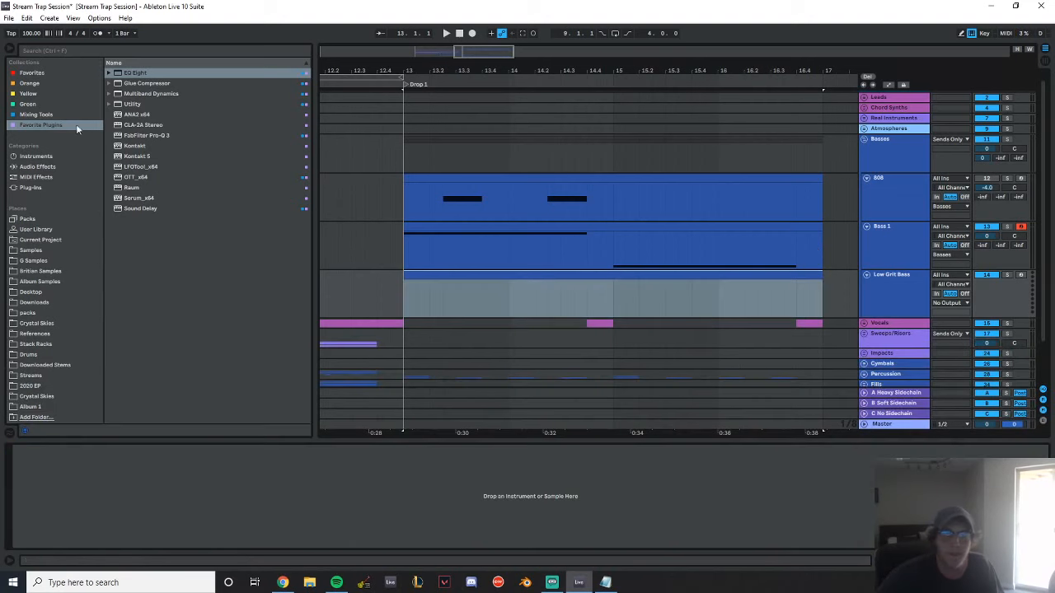
# Load Serum on Low Grit Bass, arm the track, and set Osc A's unison to 2 voices
pyautogui.doubleClick(139, 198)
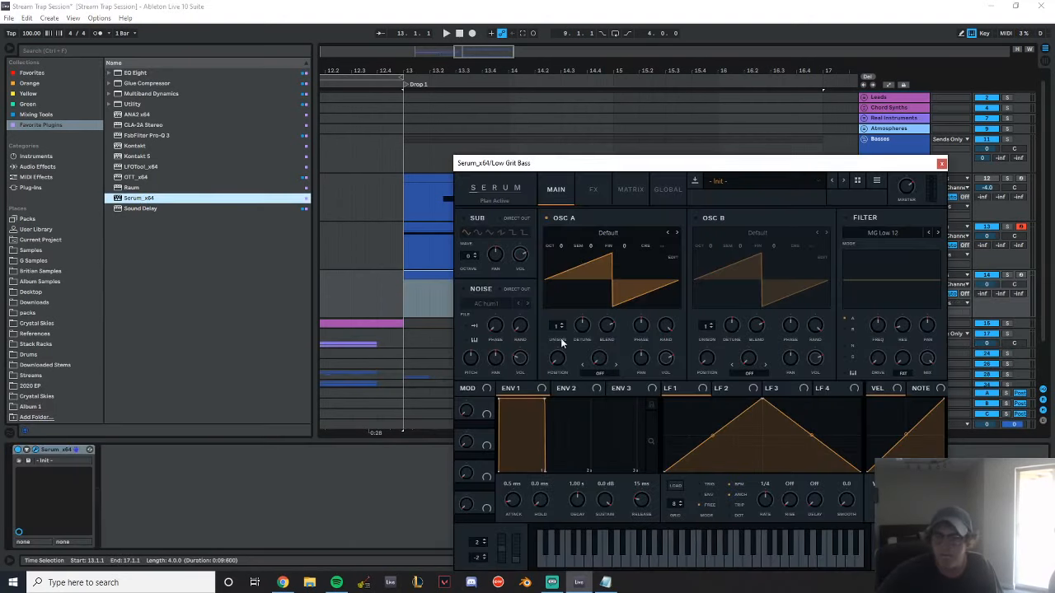
pyautogui.moveTo(558, 326); pyautogui.dragTo(674, 277)
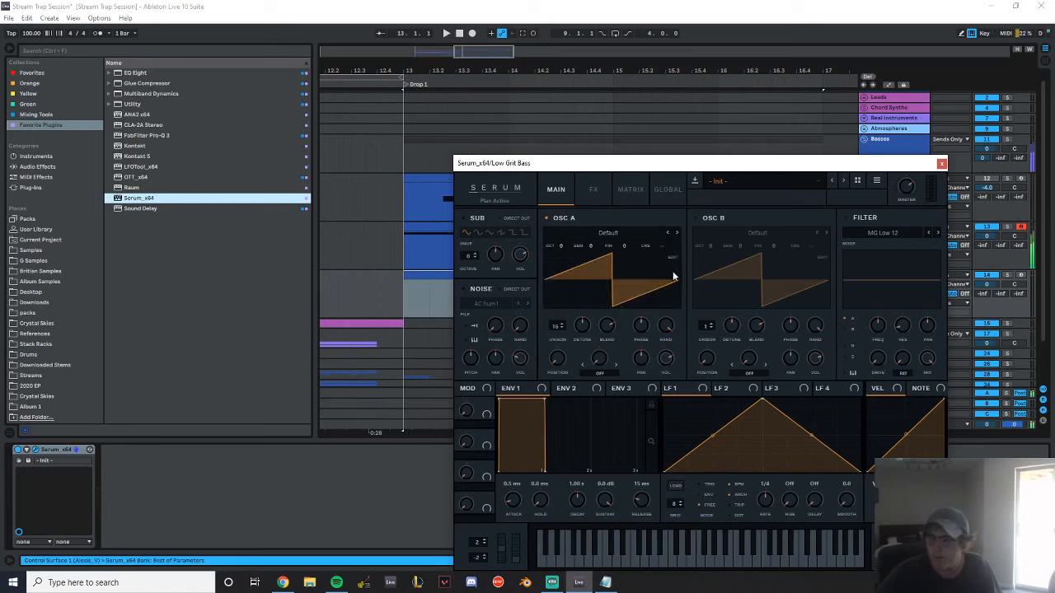
pyautogui.click(1020, 276)
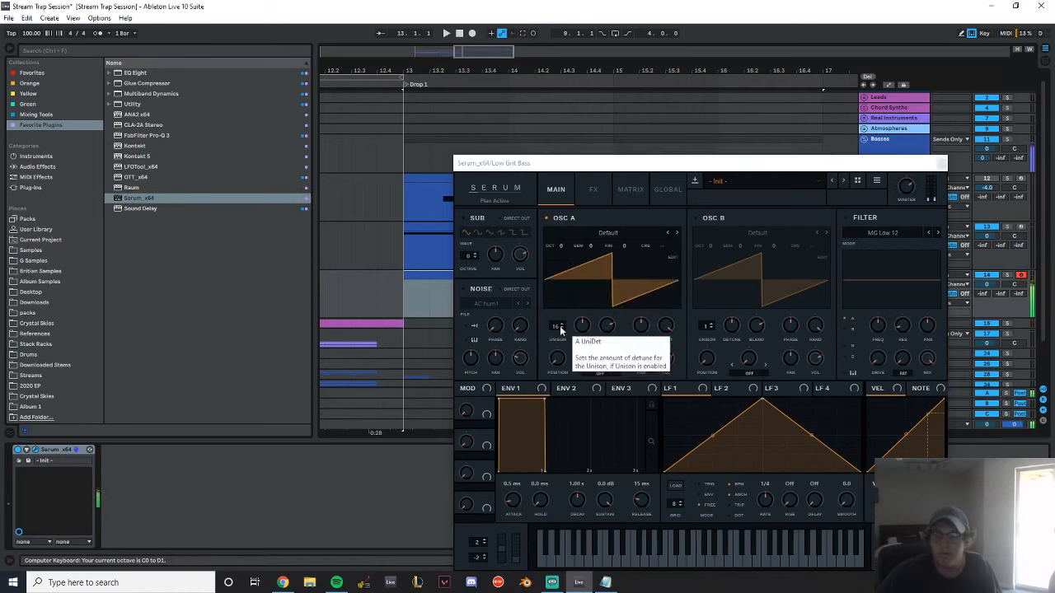
pyautogui.moveTo(559, 326); pyautogui.dragTo(580, 573)
pyautogui.moveTo(580, 500)
pyautogui.mouseDown()
pyautogui.moveTo(583, 470)
pyautogui.moveTo(576, 487)
pyautogui.moveTo(592, 494)
pyautogui.mouseUp()
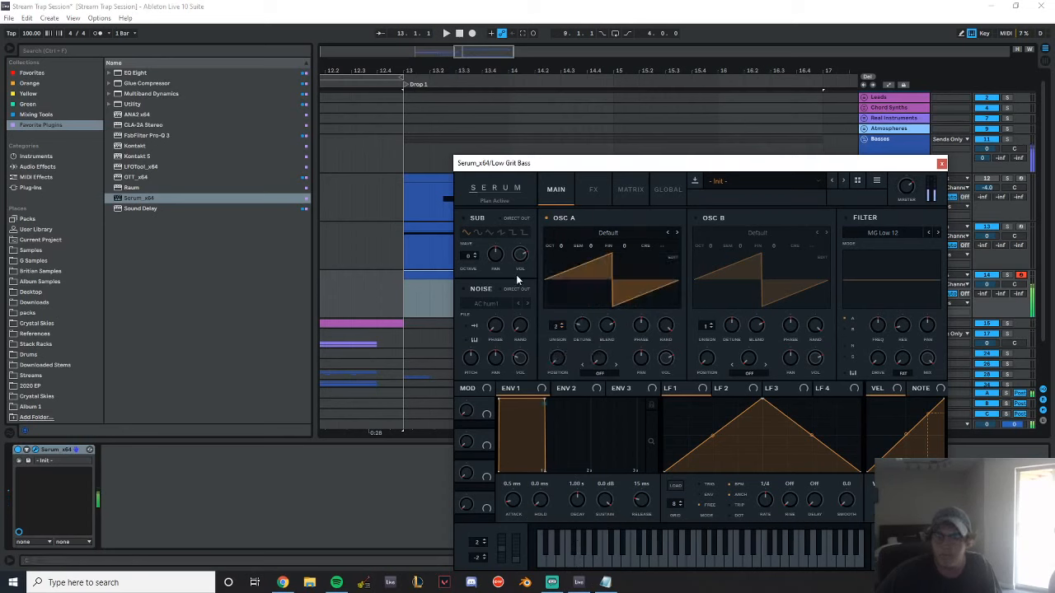
# Add Utility with Bass Mono enabled to Low Grit Bass and turn on Serum's AC hum1 noise oscillator
pyautogui.click(138, 104)
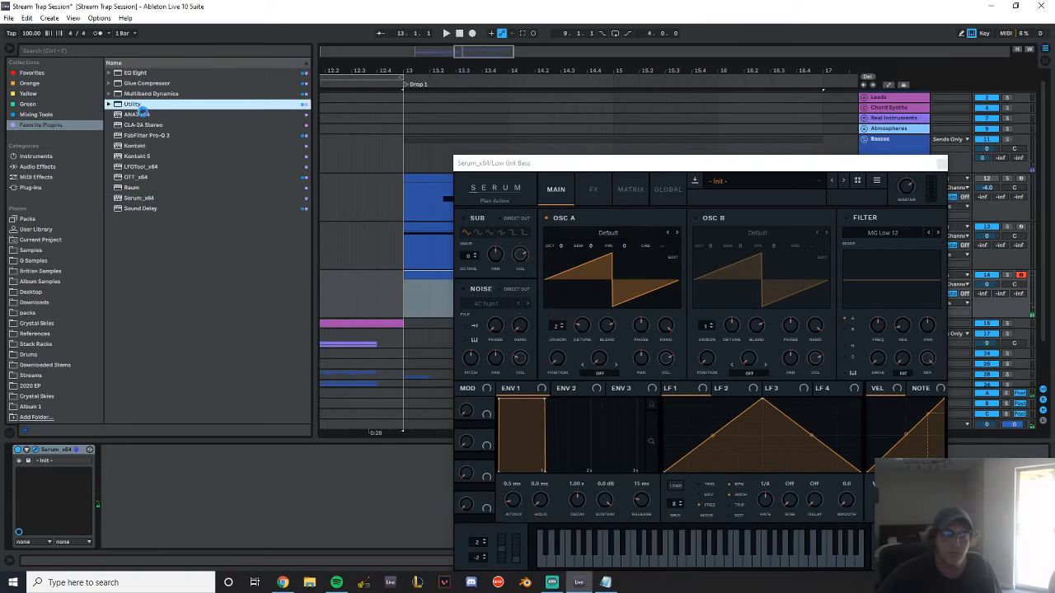
pyautogui.click(123, 536)
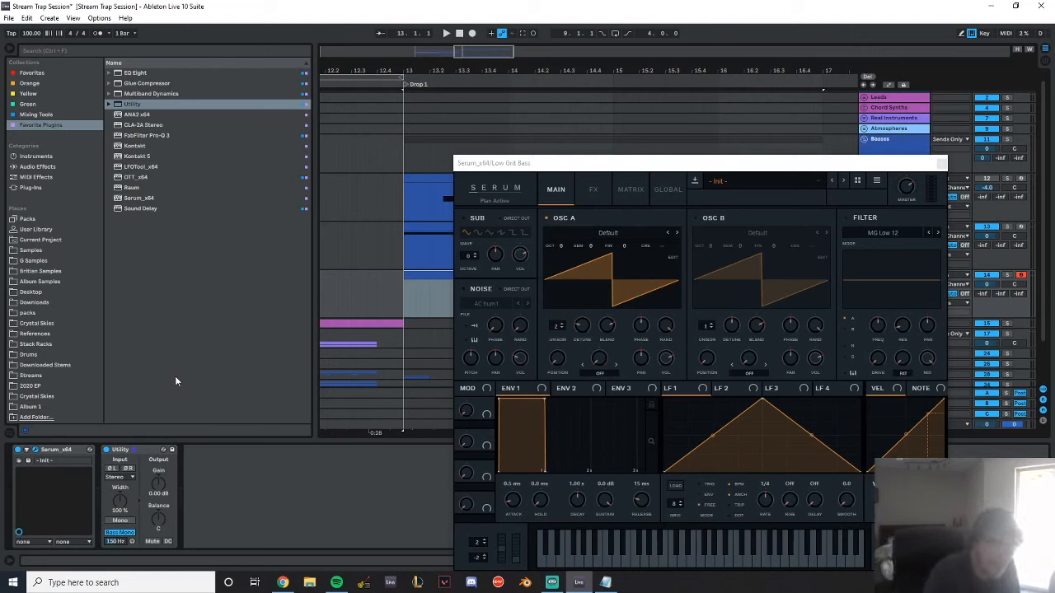
pyautogui.click(328, 176)
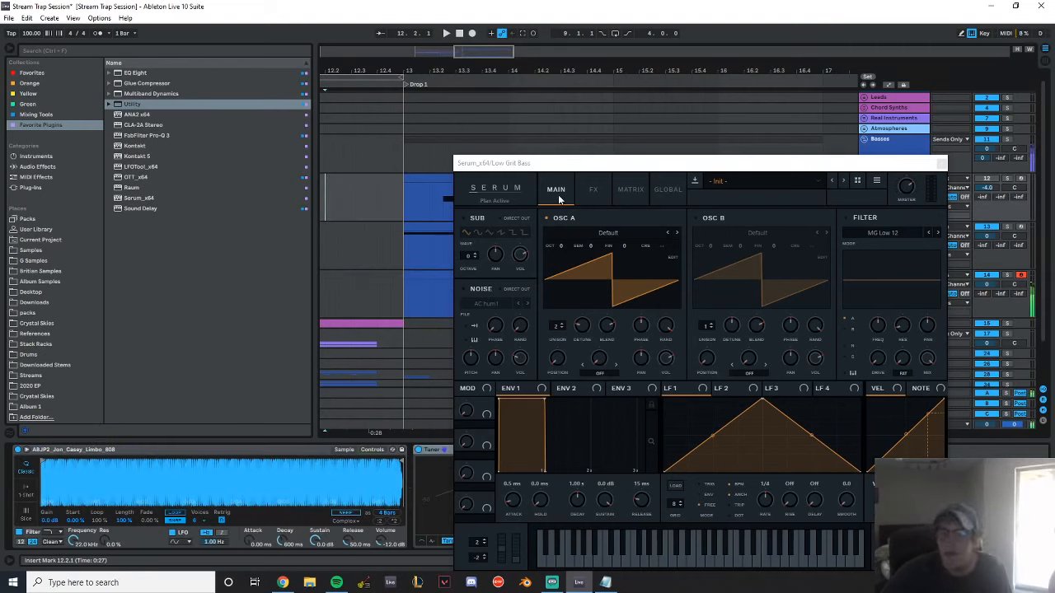
pyautogui.click(463, 289)
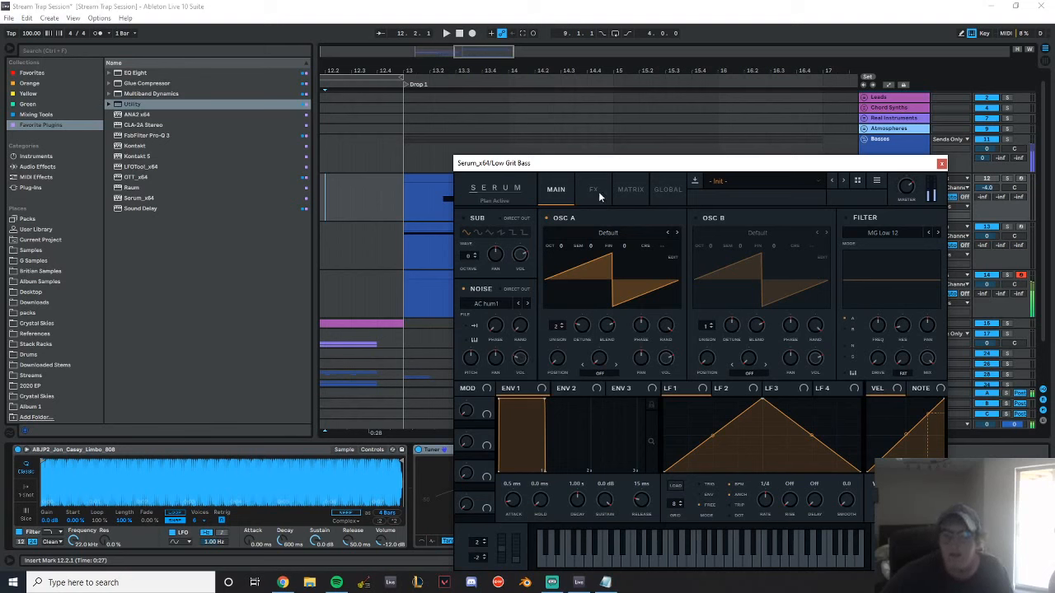
# Try the Formant-III and Reverb filter types in Serum with varied filter settings, and switch the filter off again
pyautogui.click(846, 218)
pyautogui.click(883, 233)
pyautogui.moveTo(869, 282)
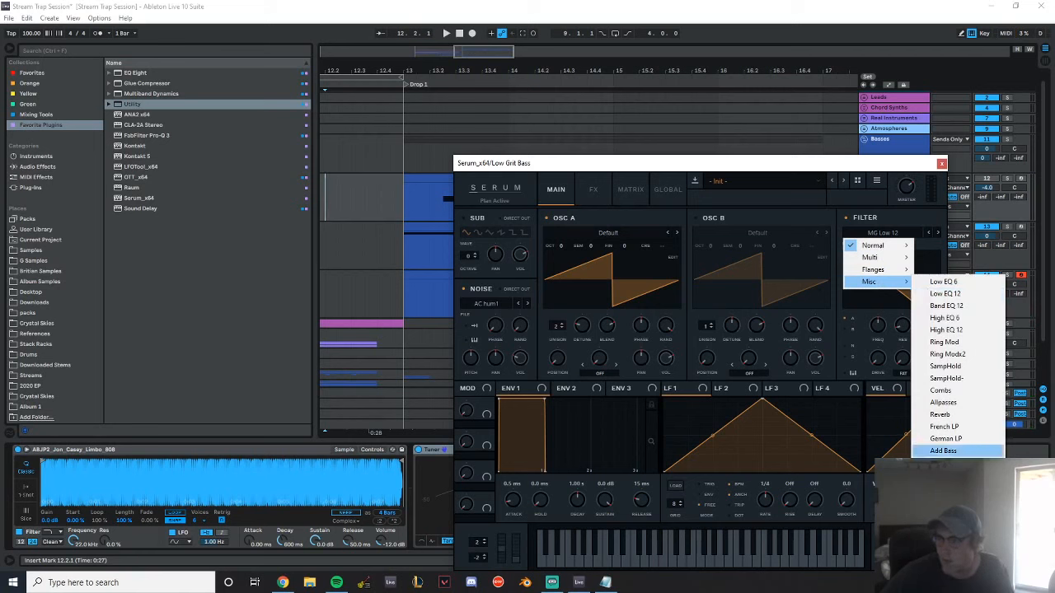
pyautogui.click(949, 487)
pyautogui.moveTo(886, 322); pyautogui.dragTo(888, 361)
pyautogui.moveTo(903, 326); pyautogui.dragTo(910, 437)
pyautogui.moveTo(878, 359); pyautogui.dragTo(913, 360)
pyautogui.click(886, 236)
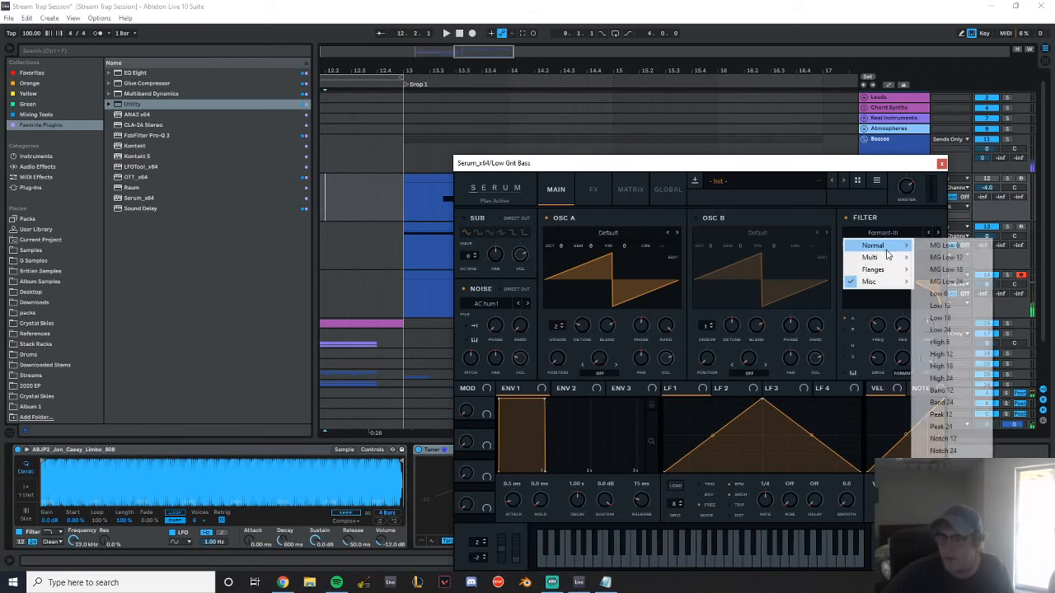
pyautogui.moveTo(875, 282)
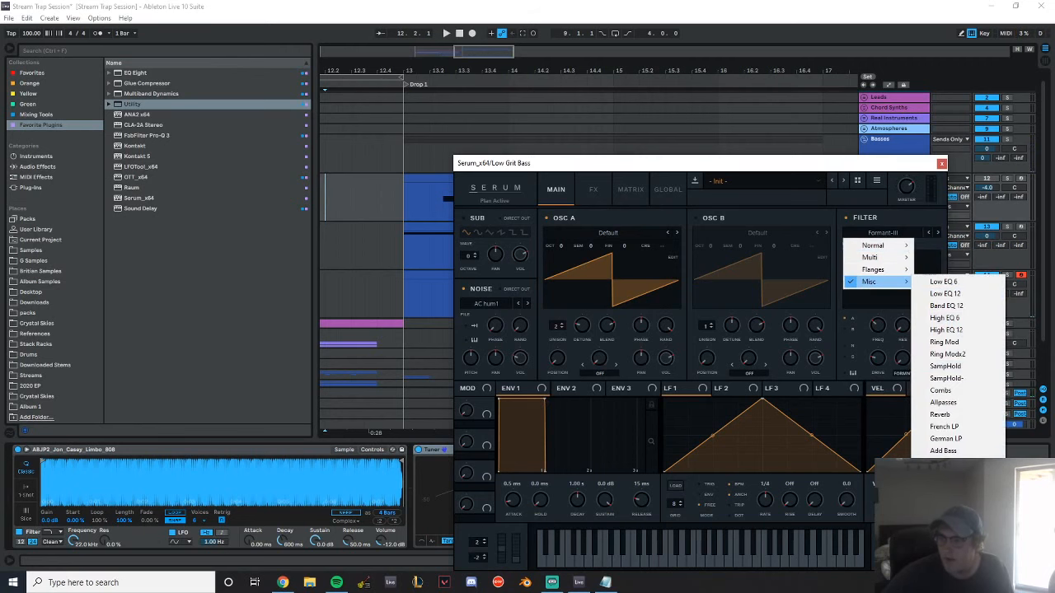
pyautogui.click(940, 415)
pyautogui.moveTo(871, 329); pyautogui.dragTo(873, 335)
pyautogui.click(845, 218)
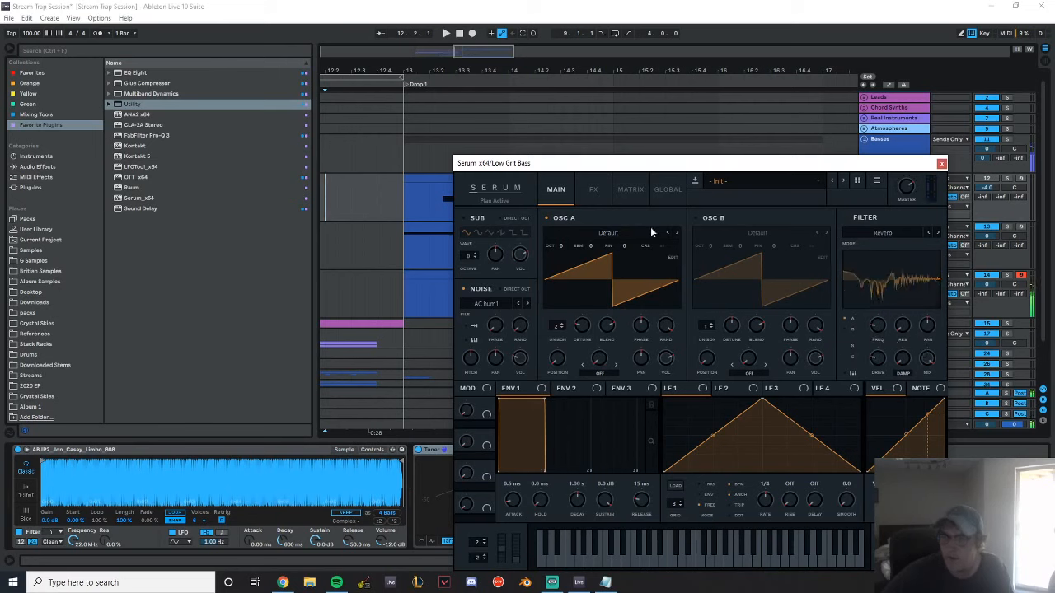
# Enable Serum's compressor in multiband mode, adjust its threshold, and raise its gain to about 7.3 dB
pyautogui.click(592, 190)
pyautogui.click(466, 318)
pyautogui.moveTo(630, 227); pyautogui.dragTo(628, 243)
pyautogui.click(791, 241)
pyautogui.moveTo(756, 225); pyautogui.dragTo(760, 211)
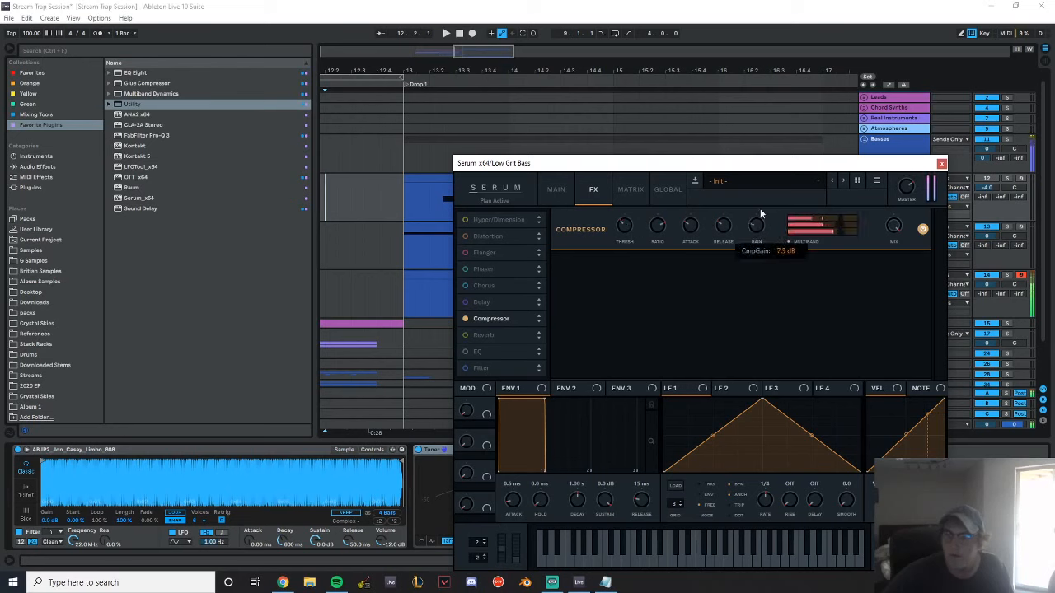
# Lower Serum's noise level and enable the sub oscillator with a triangle wave and direct out, comparing the sound without Osc A
pyautogui.click(555, 189)
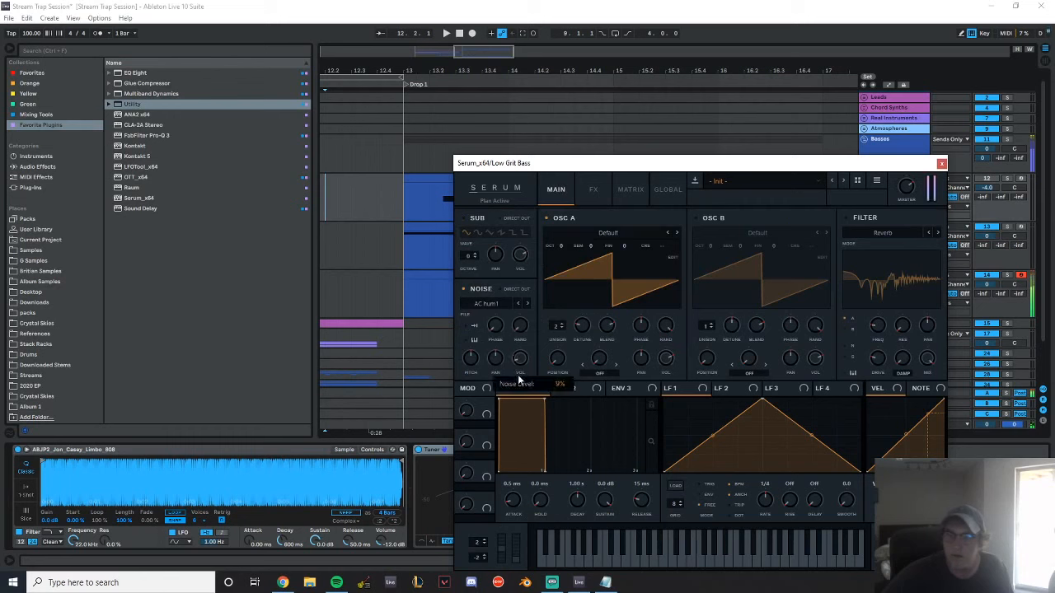
pyautogui.moveTo(517, 375); pyautogui.dragTo(516, 370)
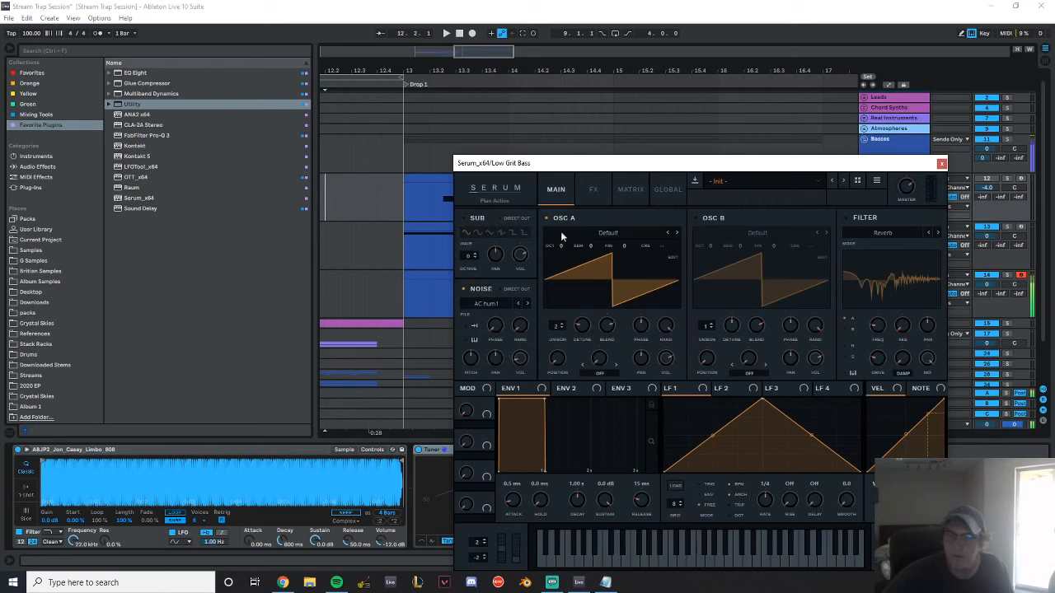
pyautogui.click(464, 218)
pyautogui.click(500, 218)
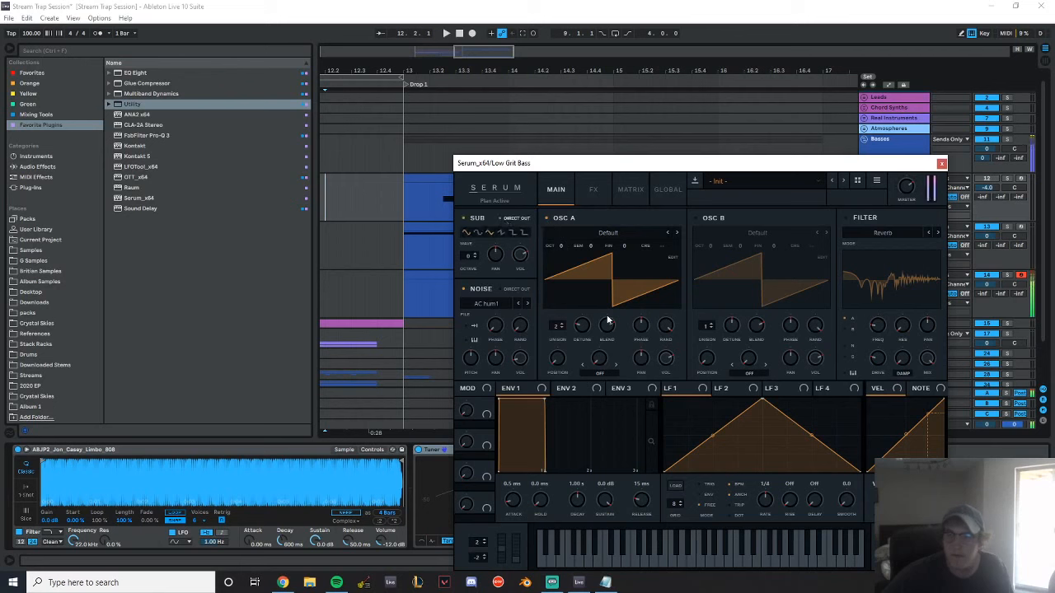
pyautogui.click(545, 218)
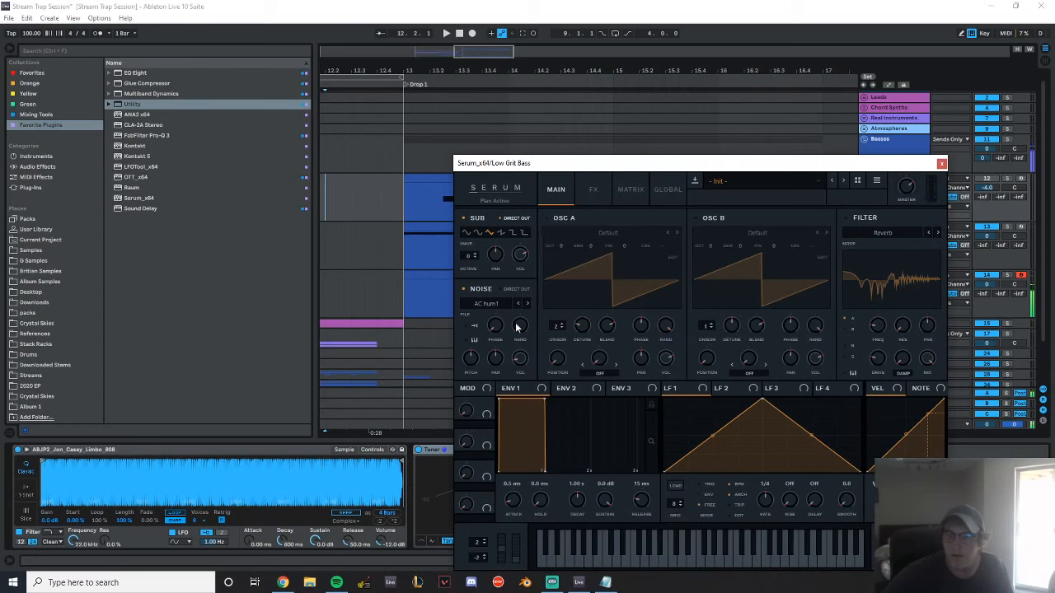
pyautogui.click(545, 219)
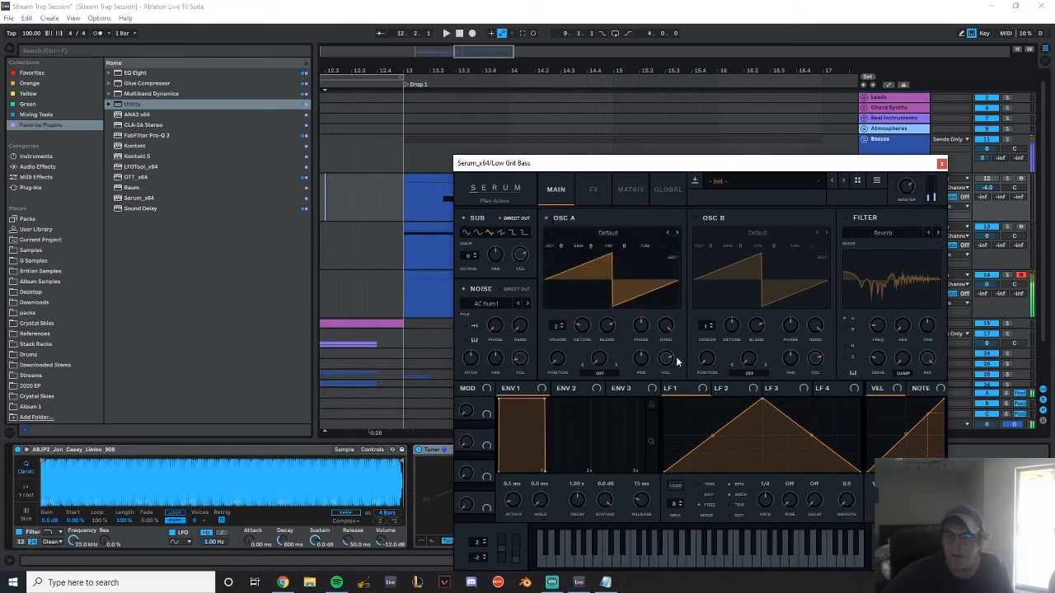
# Rebalance Osc A's volume against the noise level and pitch, and reduce Osc A's unison to 1 voice
pyautogui.moveTo(667, 410); pyautogui.dragTo(668, 414)
pyautogui.moveTo(520, 355); pyautogui.dragTo(475, 380)
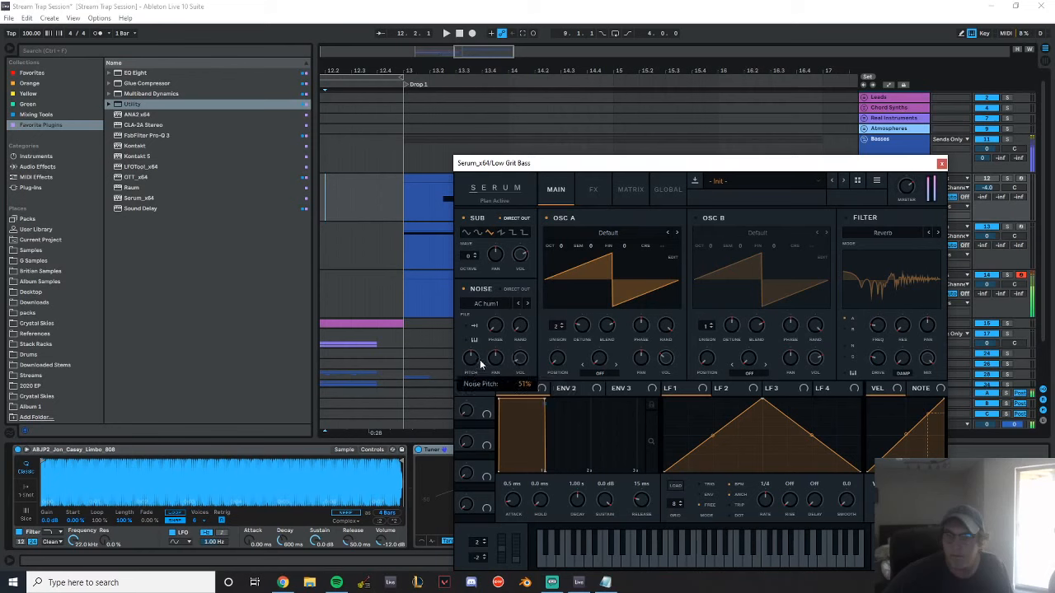
pyautogui.moveTo(483, 363); pyautogui.dragTo(489, 360)
pyautogui.moveTo(556, 326); pyautogui.dragTo(569, 387)
pyautogui.moveTo(561, 247); pyautogui.dragTo(565, 265)
pyautogui.doubleClick(563, 256)
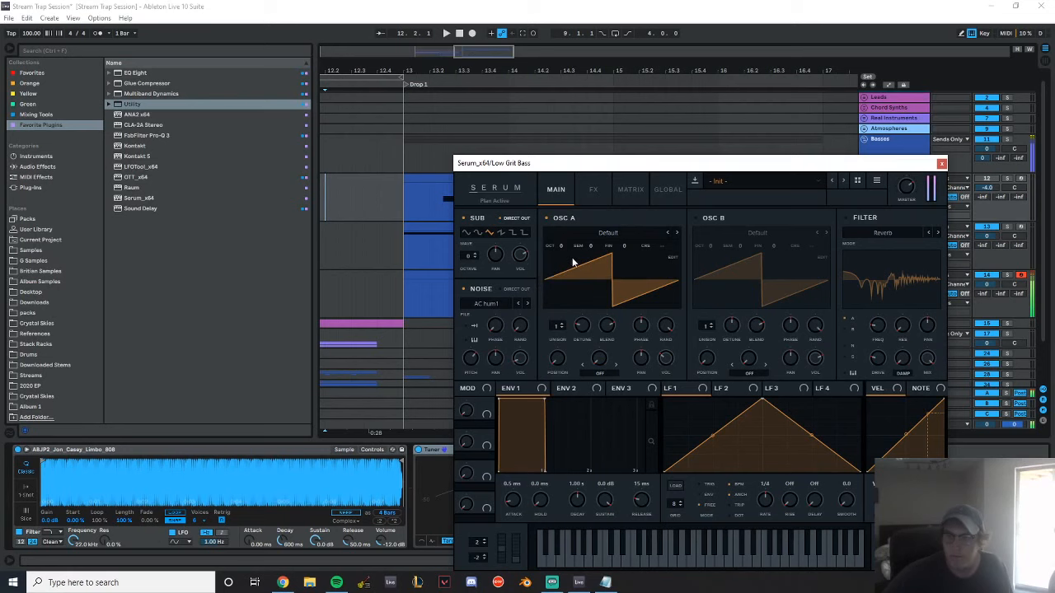
# Close Serum, open the Low Grit Bass clip, and add a note lowered to F0
pyautogui.click(941, 164)
pyautogui.click(891, 294)
pyautogui.doubleClick(476, 273)
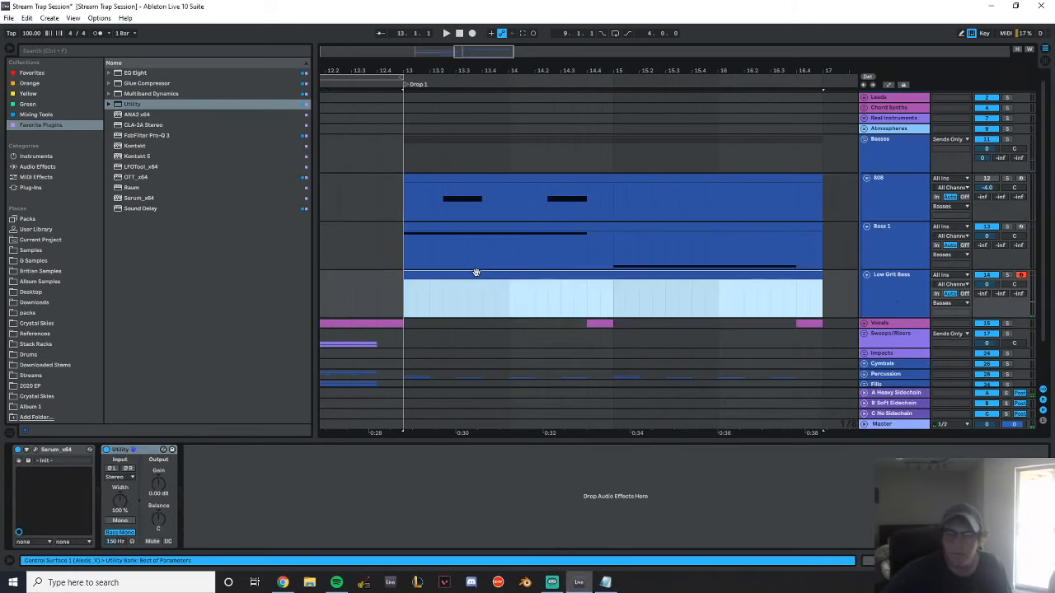
pyautogui.doubleClick(308, 506)
pyautogui.press('Up')
pyautogui.press('Up')
pyautogui.press('Up')
pyautogui.press('Up')
pyautogui.press('Down')
pyautogui.hotkey('shift', 'Down')
pyautogui.hotkey('shift', 'Down')
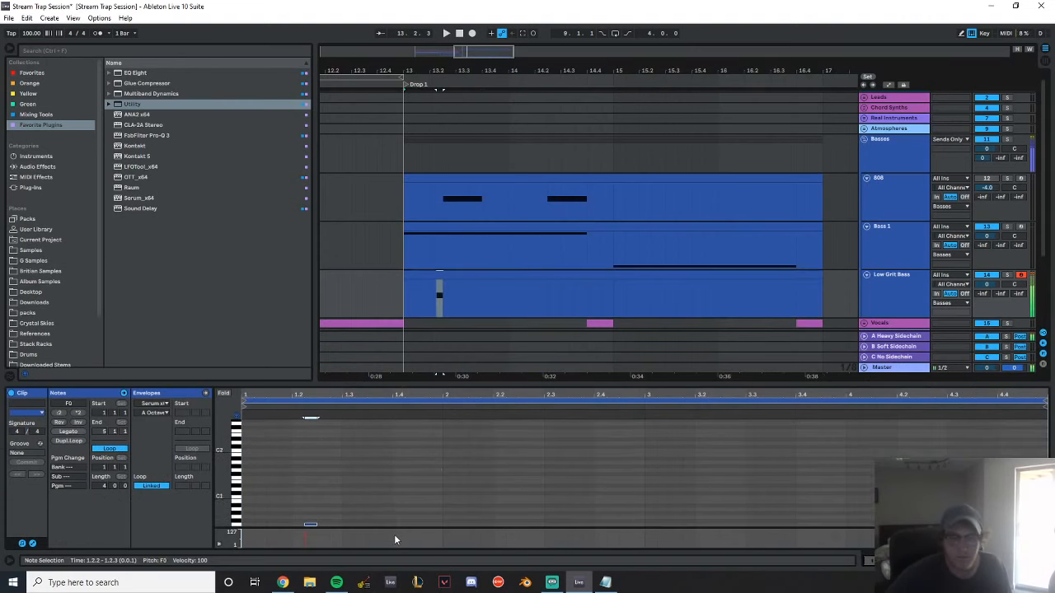
# Move the F0 note to start at 1.2.3, extend it to 1.4.1 to match the 808, and play back the drop
pyautogui.press('Right')
pyautogui.hotkey('shift', 'Right')
pyautogui.hotkey('shift', 'Right')
pyautogui.hotkey('shift', 'Right')
pyautogui.hotkey('shift', 'Right')
pyautogui.hotkey('shift', 'Right')
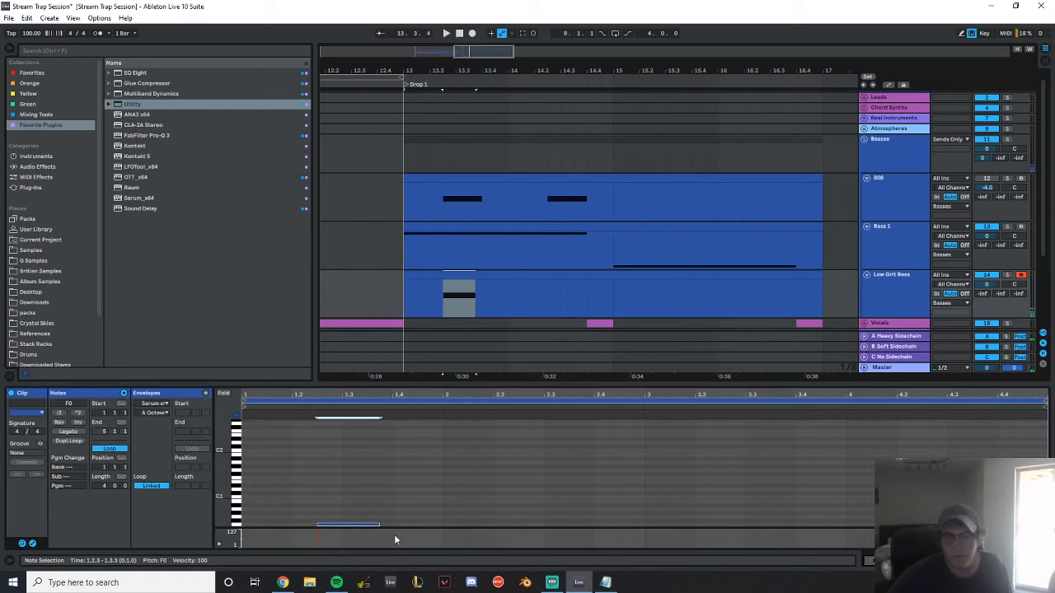
pyautogui.press('space')
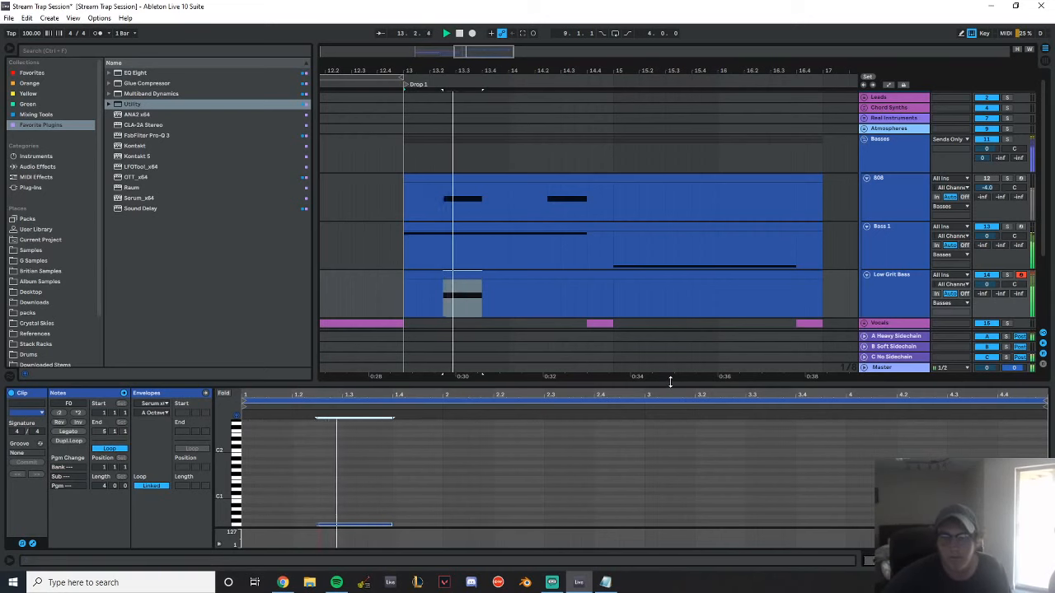
pyautogui.press('space')
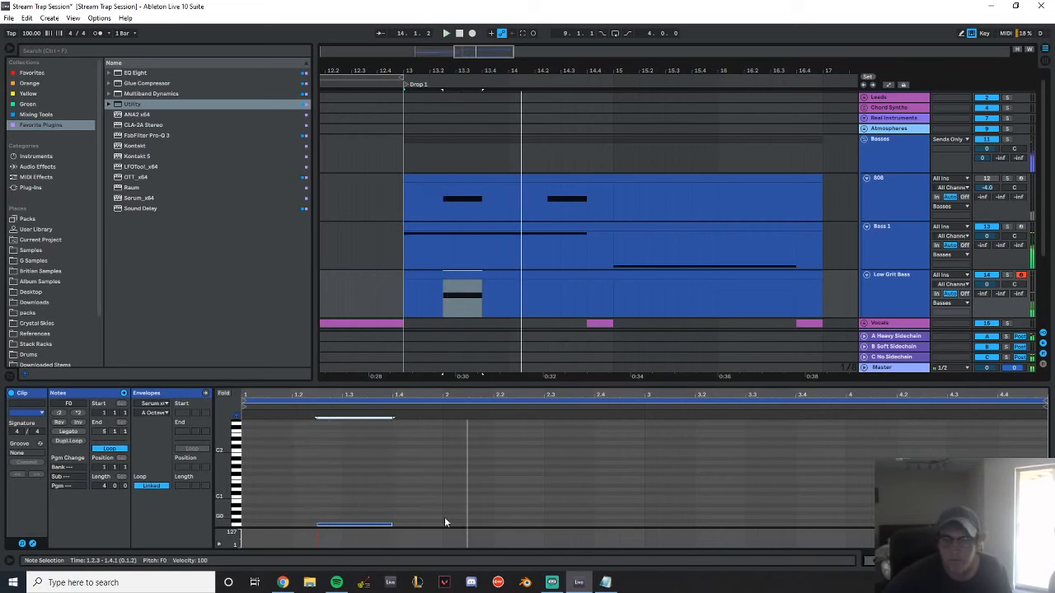
# Lower the Low Grit Bass track's volume, play back the drop, and select the track's whole clip
pyautogui.press('space')
pyautogui.moveTo(988, 286); pyautogui.dragTo(989, 307)
pyautogui.press('space')
pyautogui.doubleClick(909, 290)
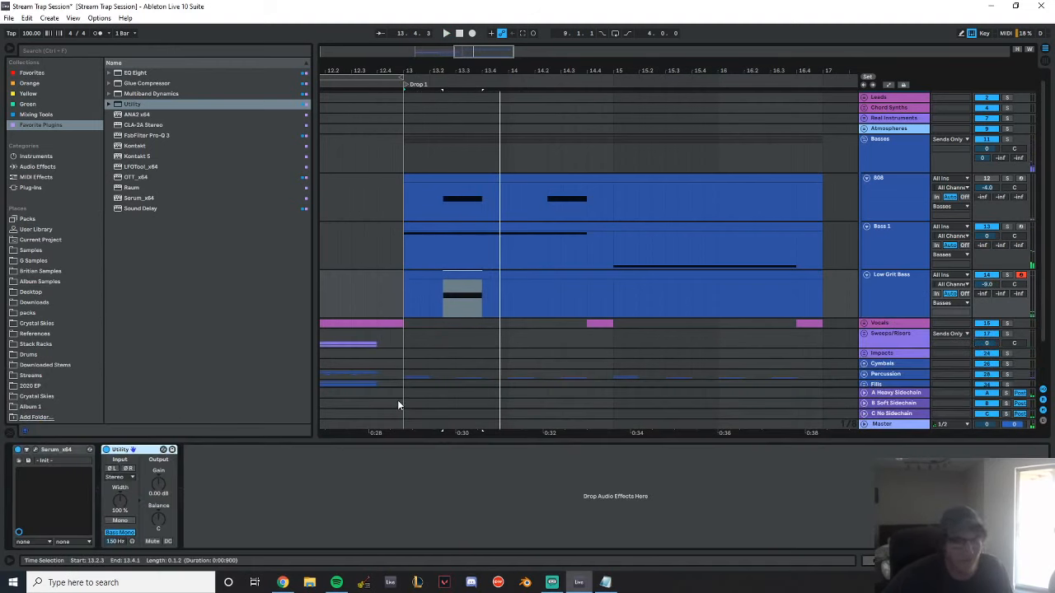
pyautogui.doubleClick(488, 277)
pyautogui.click(921, 283)
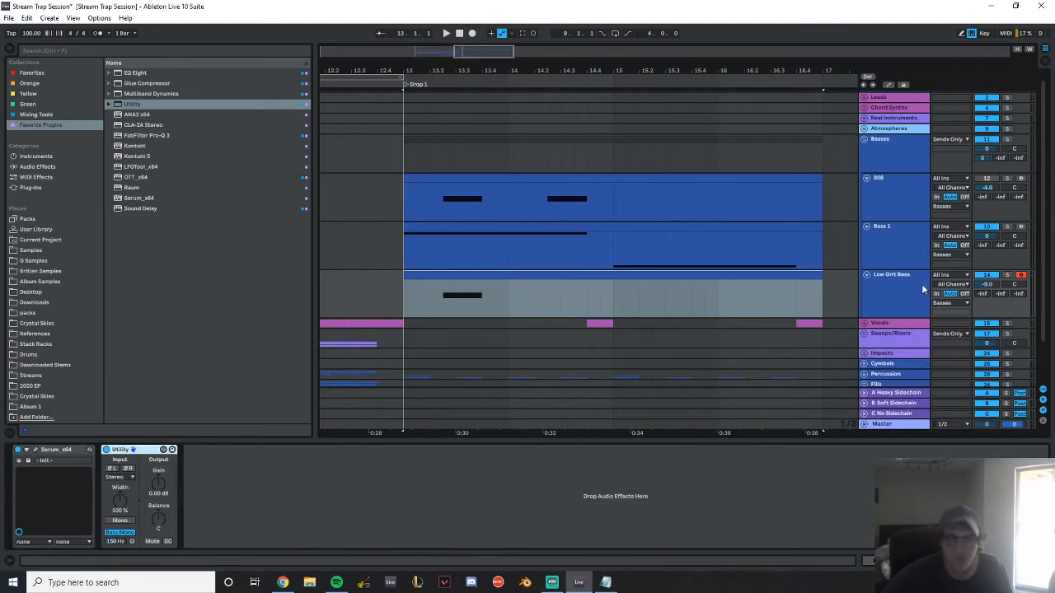
# Try an Auto Filter on the Low Grit Bass with its cutoff raised to 3.50 kHz during playback, and remove it
pyautogui.click(64, 169)
pyautogui.moveTo(140, 93); pyautogui.dragTo(344, 524)
pyautogui.press('space')
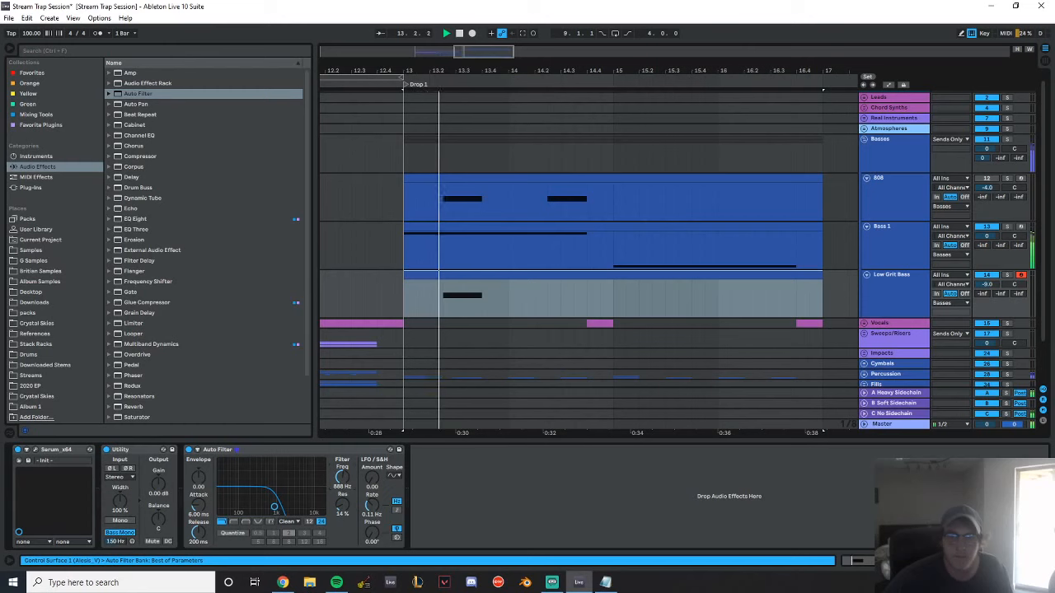
pyautogui.moveTo(343, 477); pyautogui.dragTo(343, 456)
pyautogui.press('space')
pyautogui.press('space')
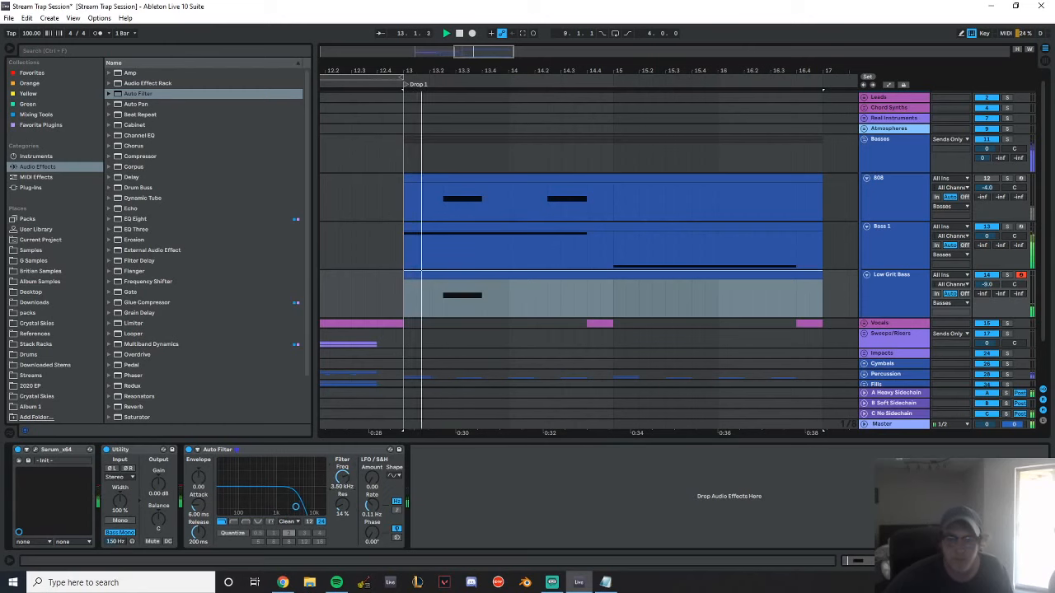
pyautogui.press('space')
pyautogui.click(290, 450)
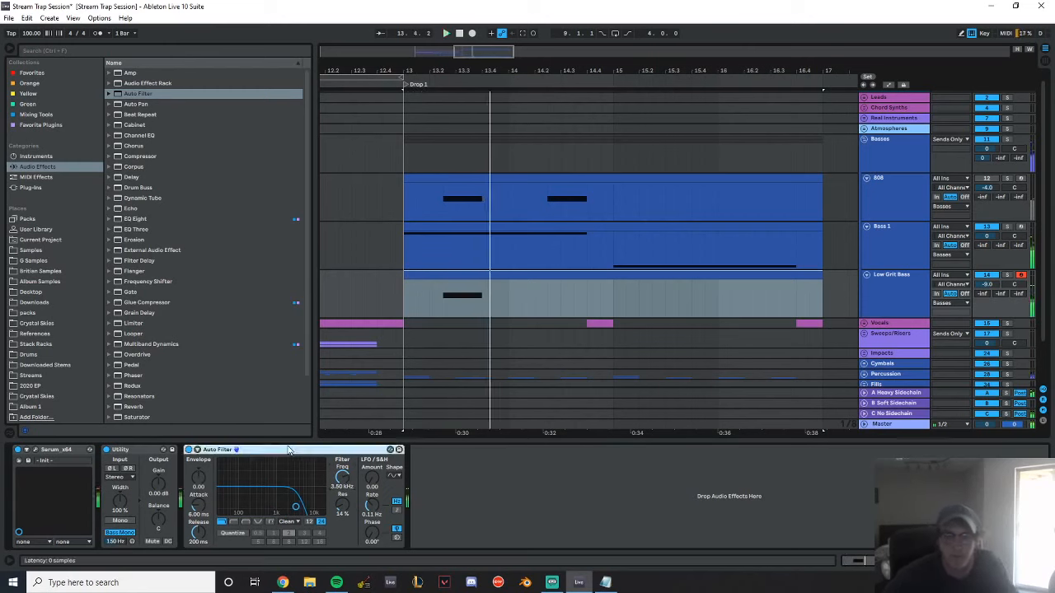
pyautogui.press('Delete')
# Delete the Low Grit Bass track and play back from just before Drop 1
pyautogui.click(900, 300)
pyautogui.press('Delete')
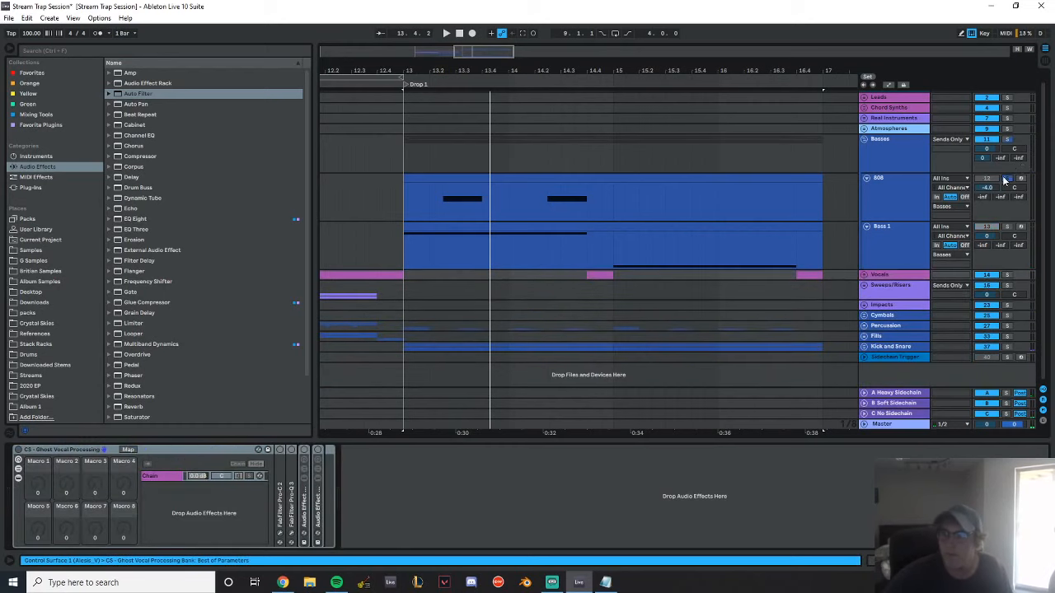
pyautogui.click(364, 147)
pyautogui.press('space')
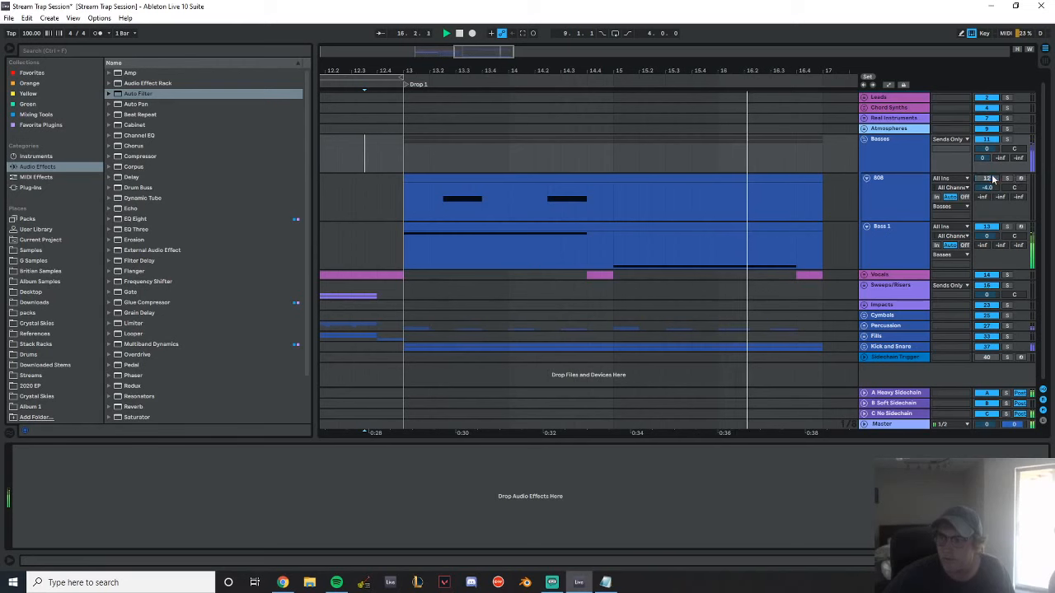
# Insert an audio track below Bass 1 and name it Fill Bass
pyautogui.click(910, 248)
pyautogui.hotkey('ctrl', 't')
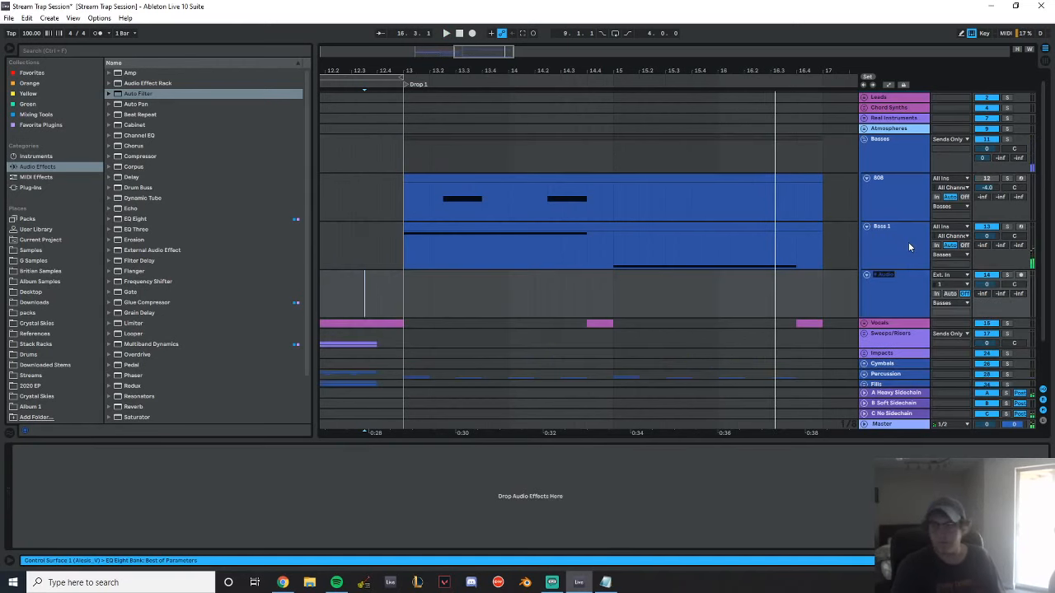
pyautogui.write('Fill Bass')
pyautogui.press('Return')
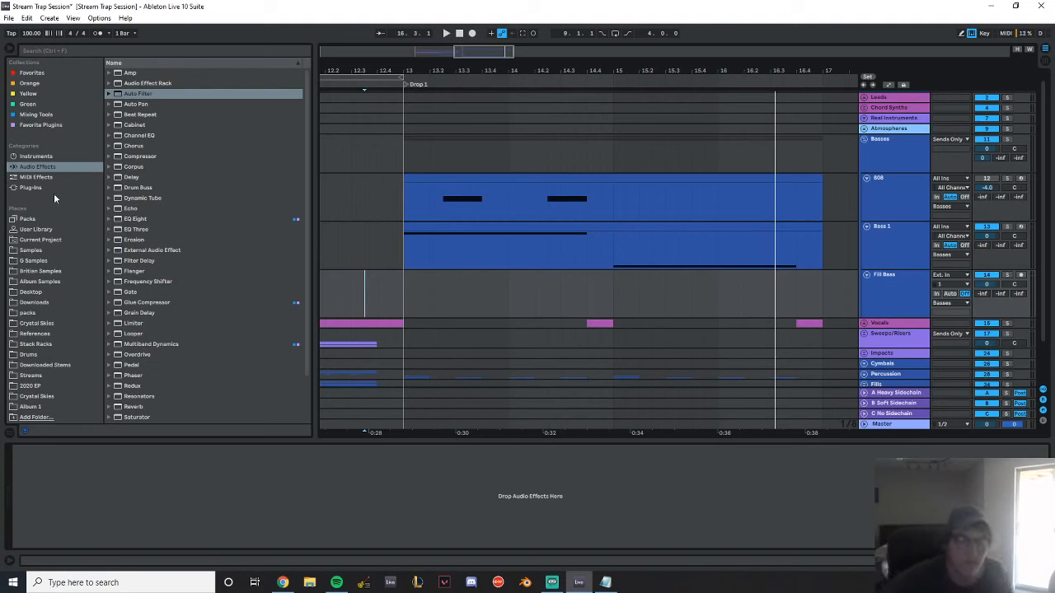
# Insert a MIDI track between Bass 1 and Fill Bass and load Serum on it
pyautogui.click(32, 188)
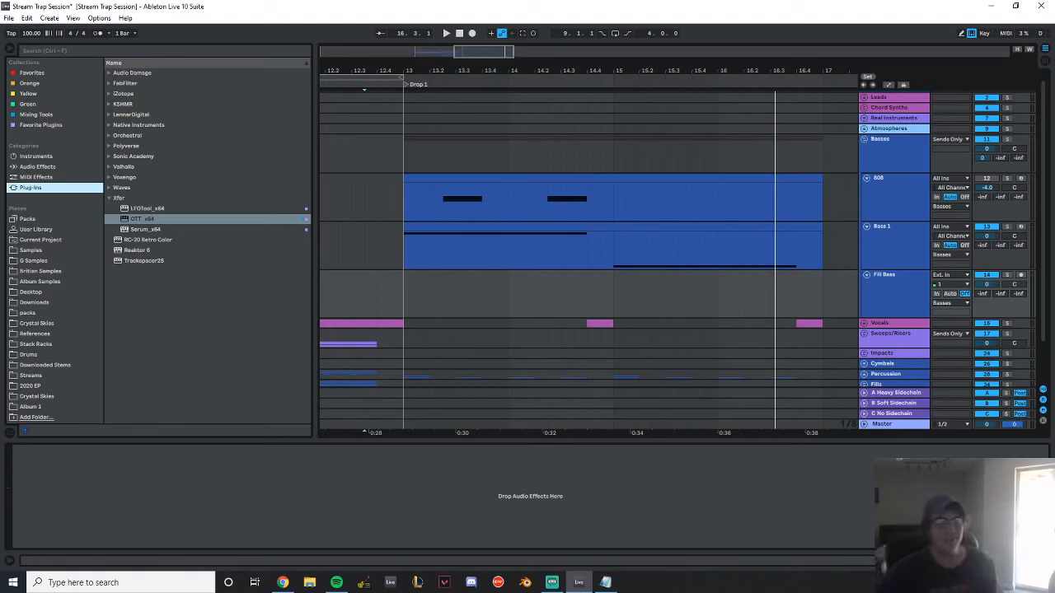
pyautogui.hotkey('alt', 'Tab')
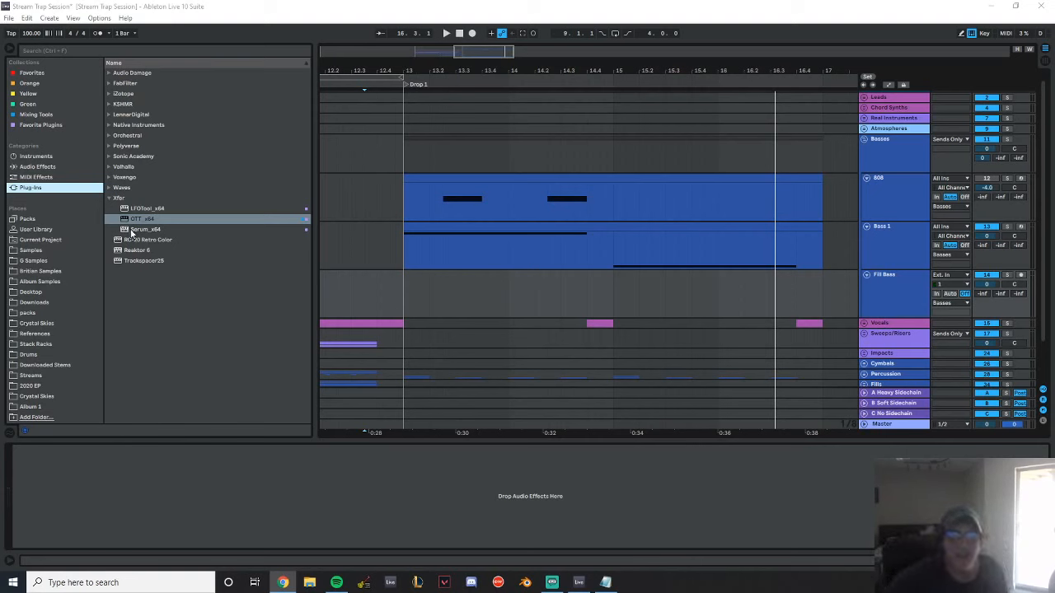
pyautogui.moveTo(142, 229); pyautogui.dragTo(609, 270)
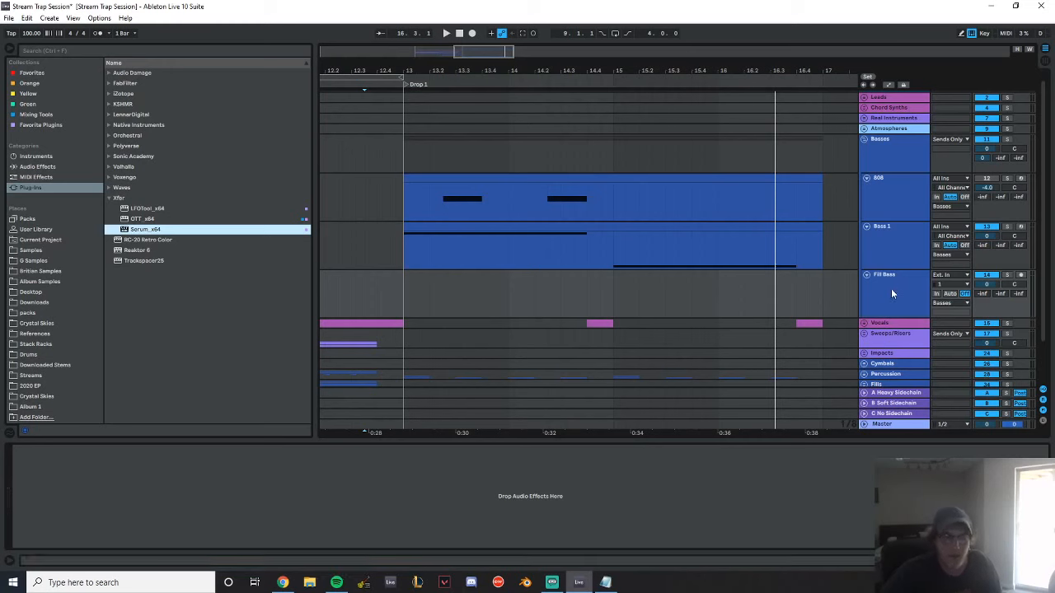
pyautogui.click(893, 251)
pyautogui.hotkey('ctrl', 'shift', 't')
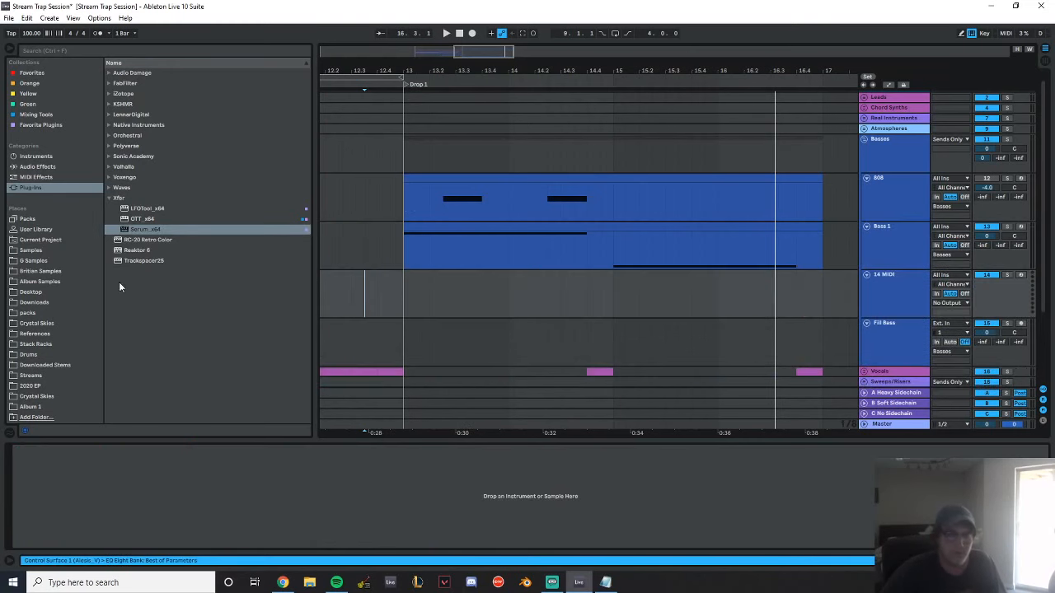
pyautogui.doubleClick(170, 229)
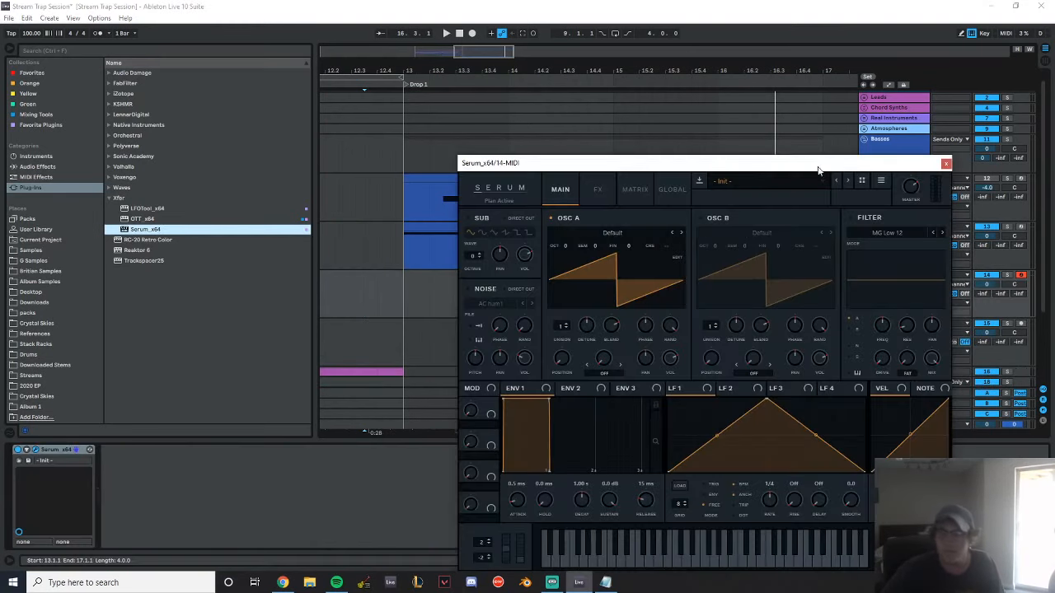
pyautogui.click(816, 181)
pyautogui.click(707, 164)
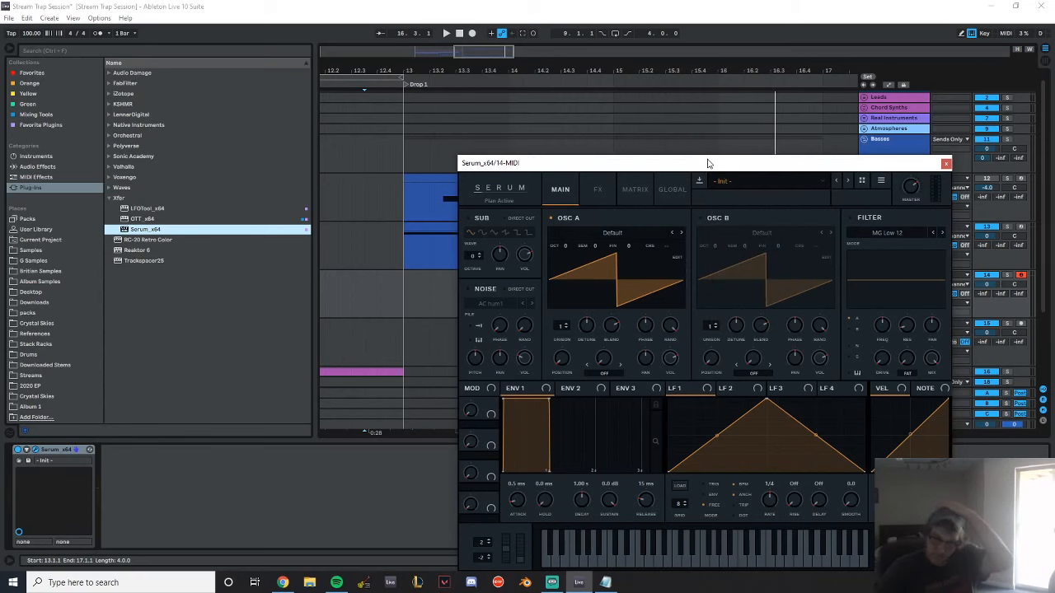
pyautogui.moveTo(707, 163); pyautogui.dragTo(416, 147)
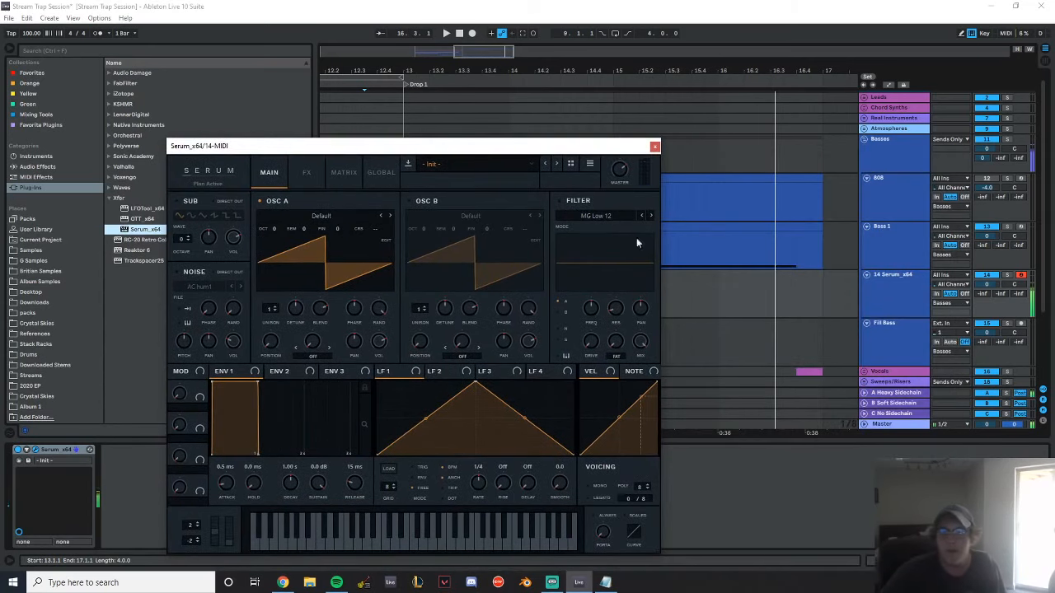
# Enable Serum's filter and set its type to Formant-III from the Misc filters
pyautogui.click(598, 216)
pyautogui.moveTo(603, 264)
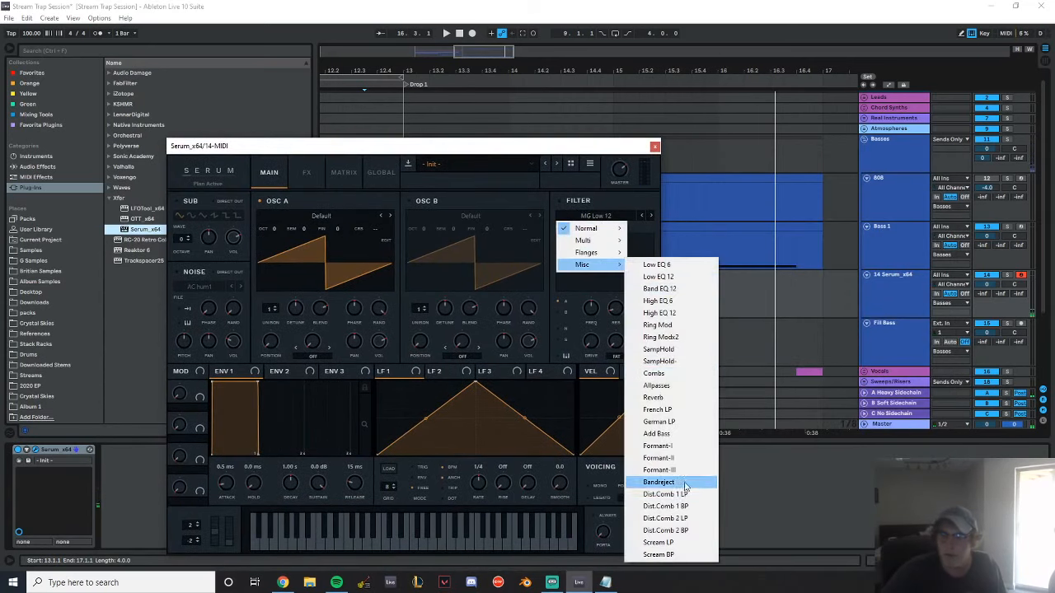
pyautogui.click(659, 470)
pyautogui.click(560, 200)
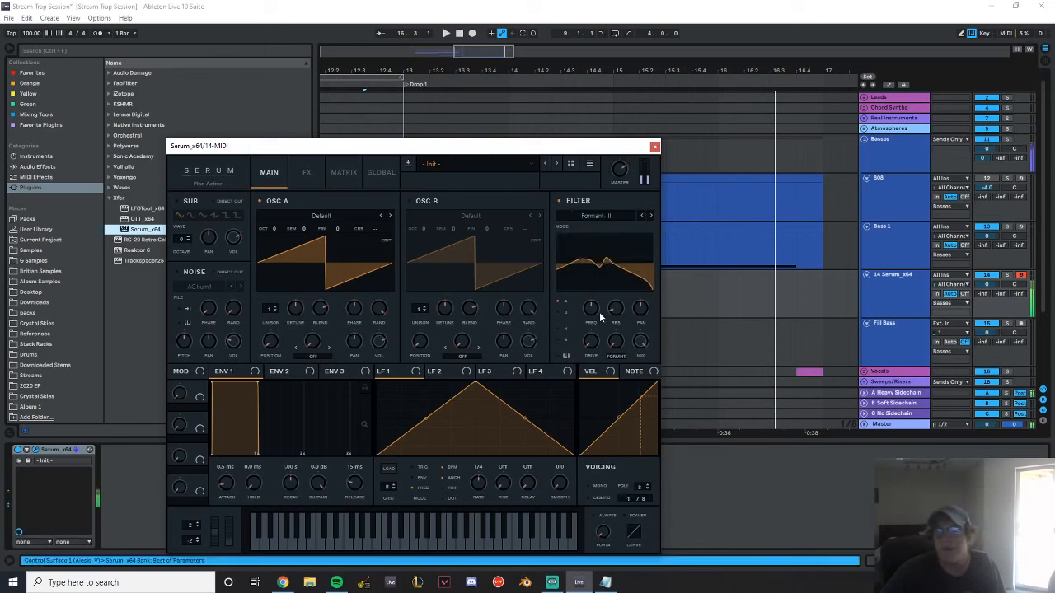
# Adjust the filter's frequency and formant, map Macro 1 to the formant amount, and audition the macro's sweep
pyautogui.moveTo(599, 303); pyautogui.dragTo(601, 296)
pyautogui.moveTo(617, 342)
pyautogui.mouseDown()
pyautogui.moveTo(613, 301)
pyautogui.moveTo(620, 323)
pyautogui.mouseUp()
pyautogui.moveTo(202, 388); pyautogui.dragTo(618, 385)
pyautogui.moveTo(606, 331); pyautogui.dragTo(608, 344)
pyautogui.moveTo(179, 392); pyautogui.dragTo(219, 440)
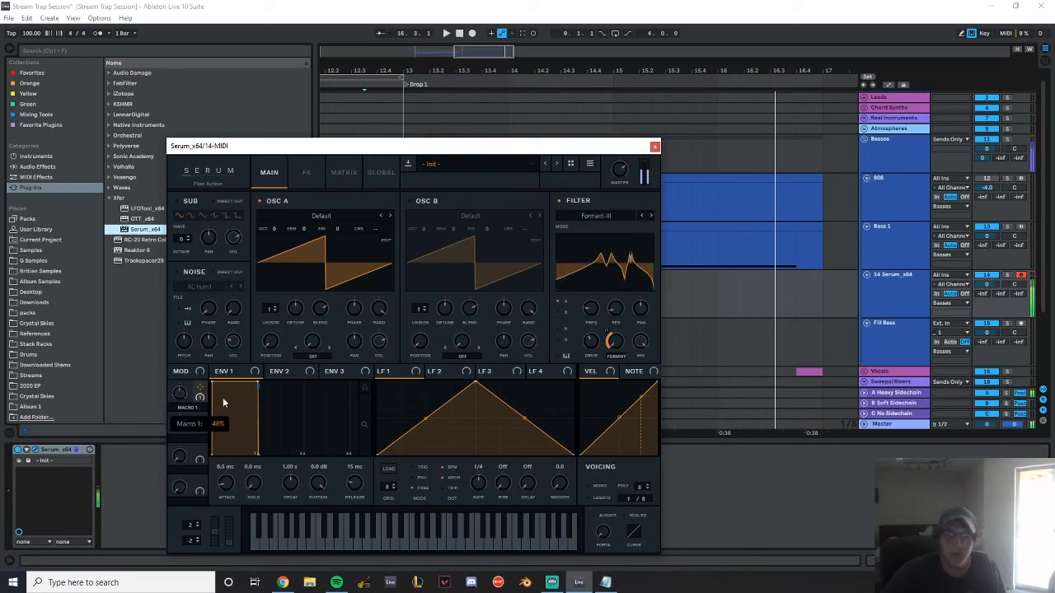
# Load the Monster wavetable from VR Wavetables Vol. 2 into Osc A and raise its unison to 16 voices
pyautogui.click(290, 217)
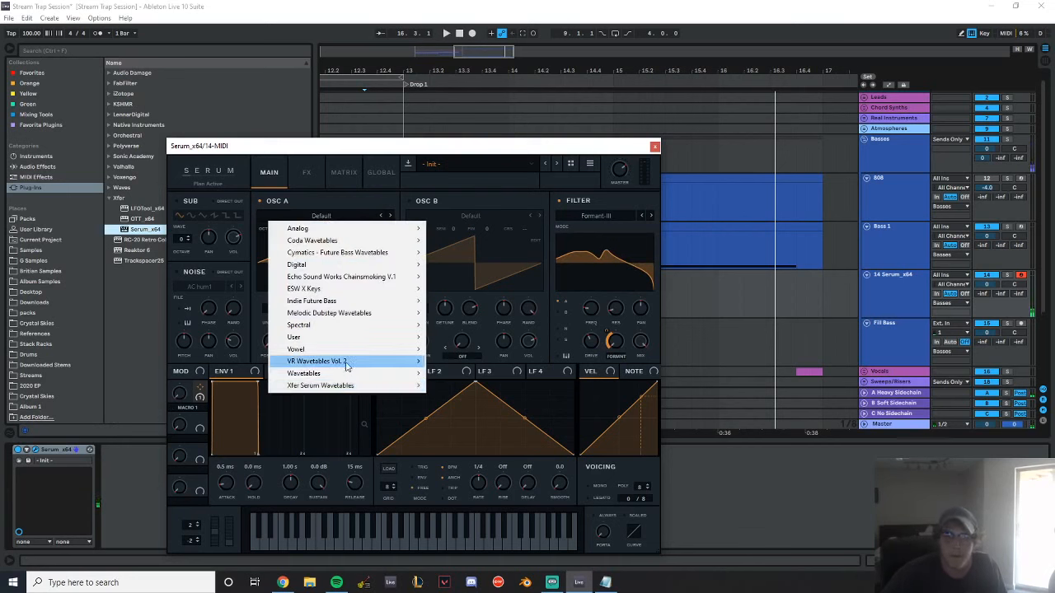
pyautogui.moveTo(354, 361)
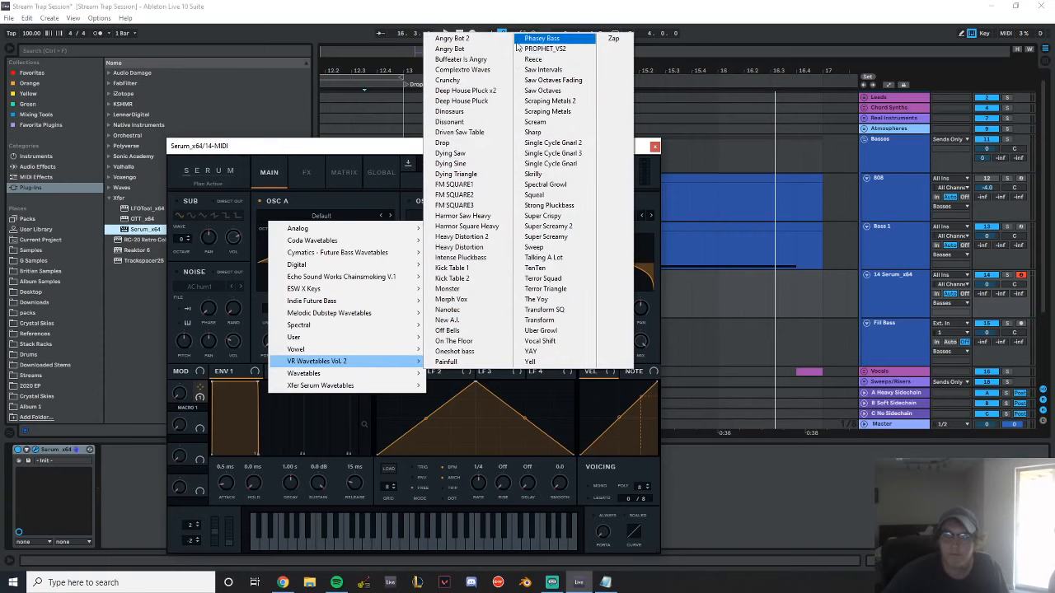
pyautogui.click(480, 297)
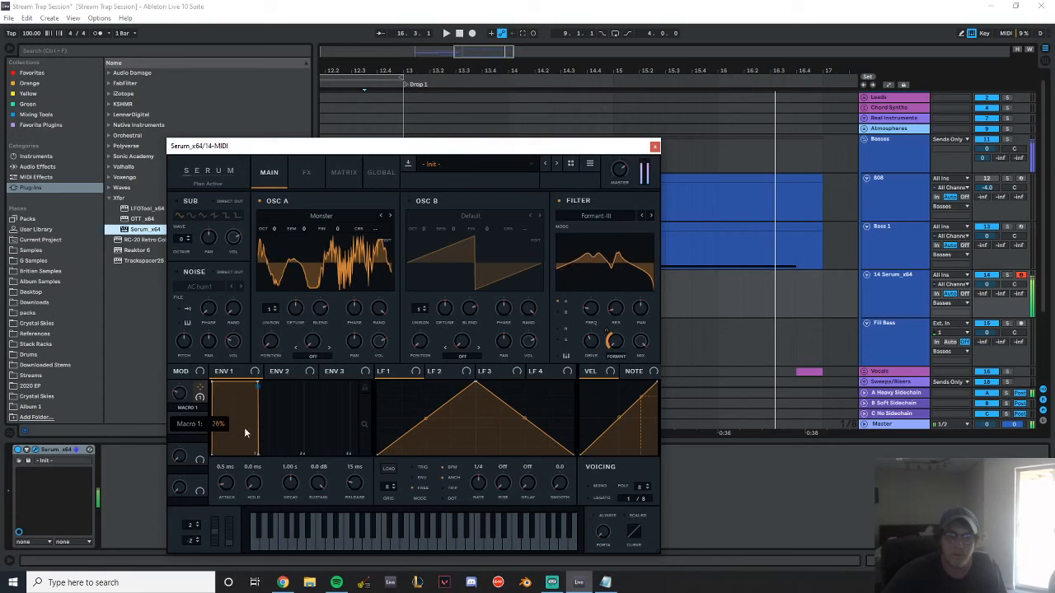
pyautogui.moveTo(268, 311); pyautogui.dragTo(292, 343)
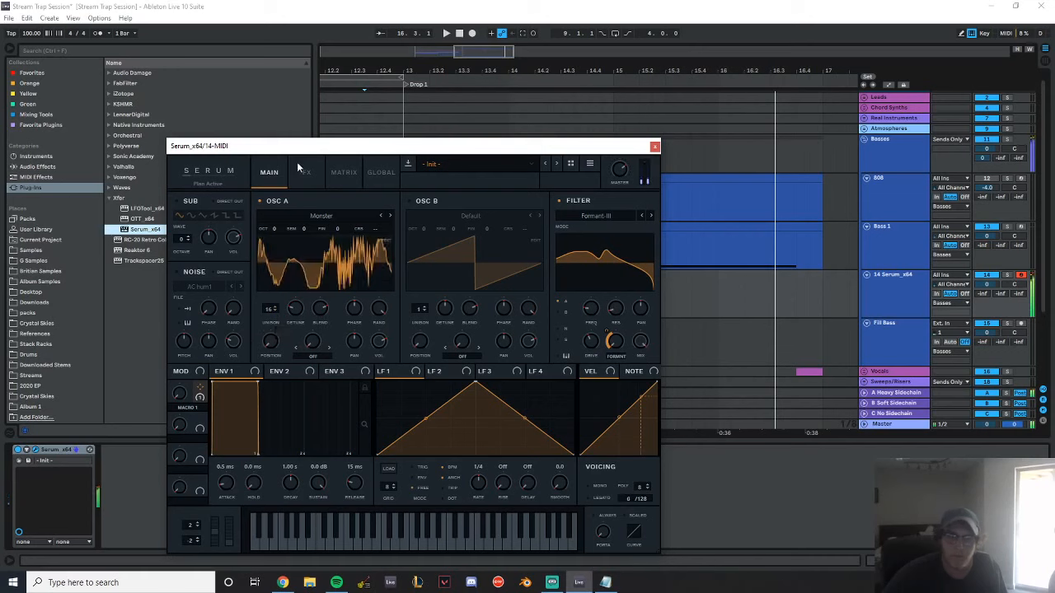
# Replace Osc A's wavetable with Kick Table 1 from VR Wavetables Vol. 2 and audition its wavetable position
pyautogui.click(330, 216)
pyautogui.moveTo(341, 234)
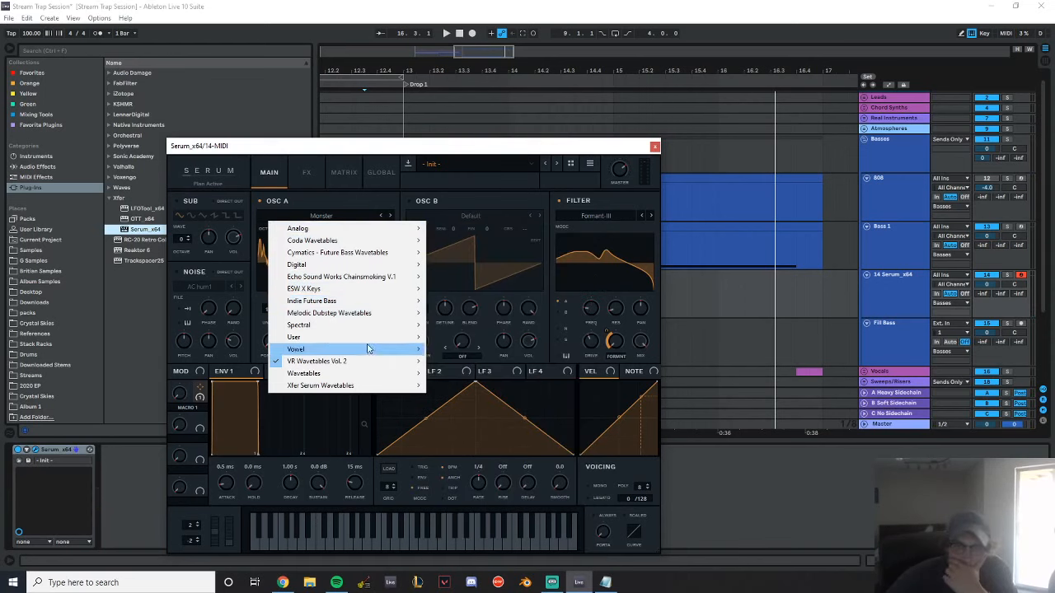
pyautogui.moveTo(368, 376)
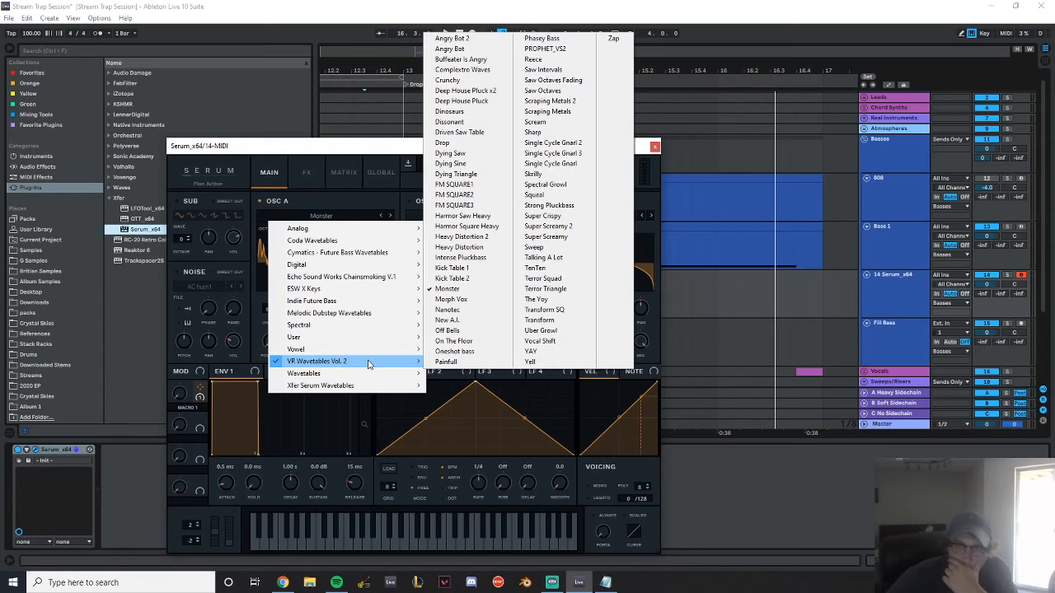
pyautogui.click(452, 268)
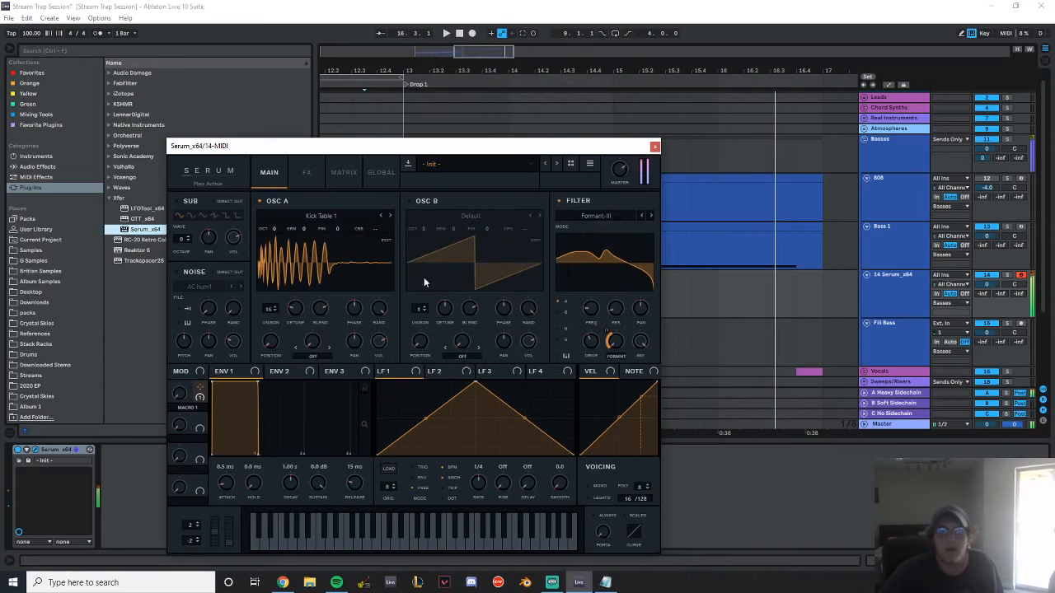
pyautogui.moveTo(272, 341); pyautogui.dragTo(297, 338)
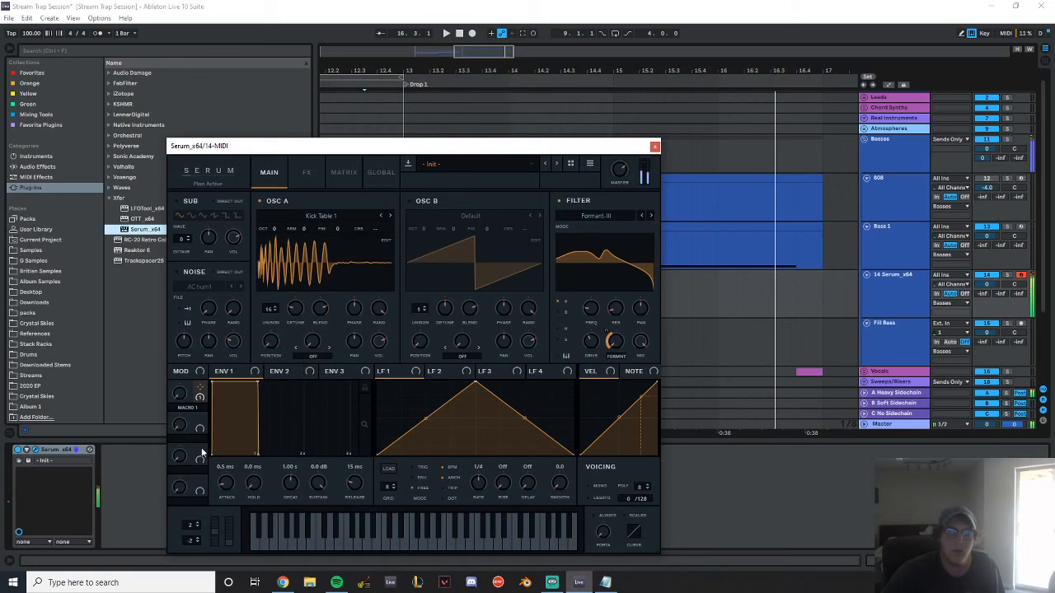
# Try mapping Macro 2 to Osc A's wavetable position, and remove all of the macro's destinations
pyautogui.moveTo(201, 423); pyautogui.dragTo(272, 349)
pyautogui.rightClick(271, 345)
pyautogui.click(268, 349)
pyautogui.rightClick(176, 429)
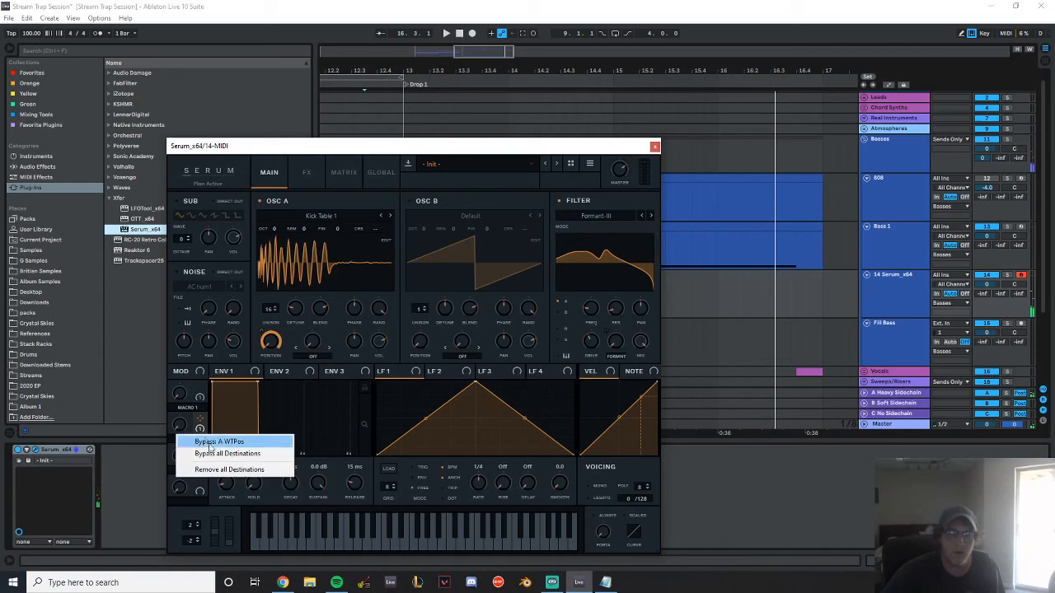
pyautogui.click(225, 468)
# Modulate Osc A's wavetable position with LFO 1 and set the LFO rate to one bar
pyautogui.moveTo(282, 341); pyautogui.dragTo(276, 342)
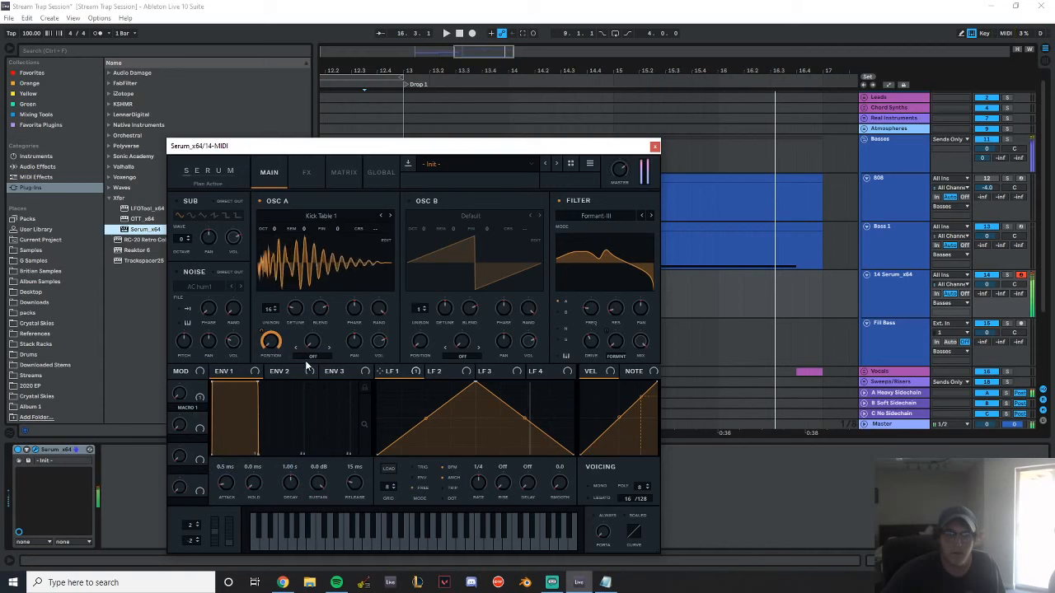
pyautogui.moveTo(474, 487); pyautogui.dragTo(475, 495)
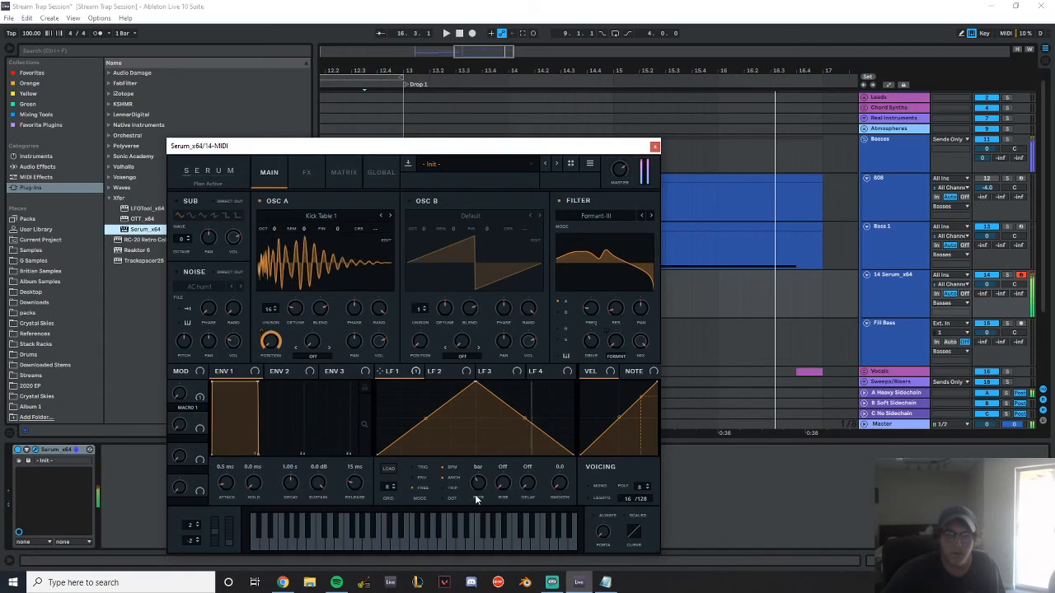
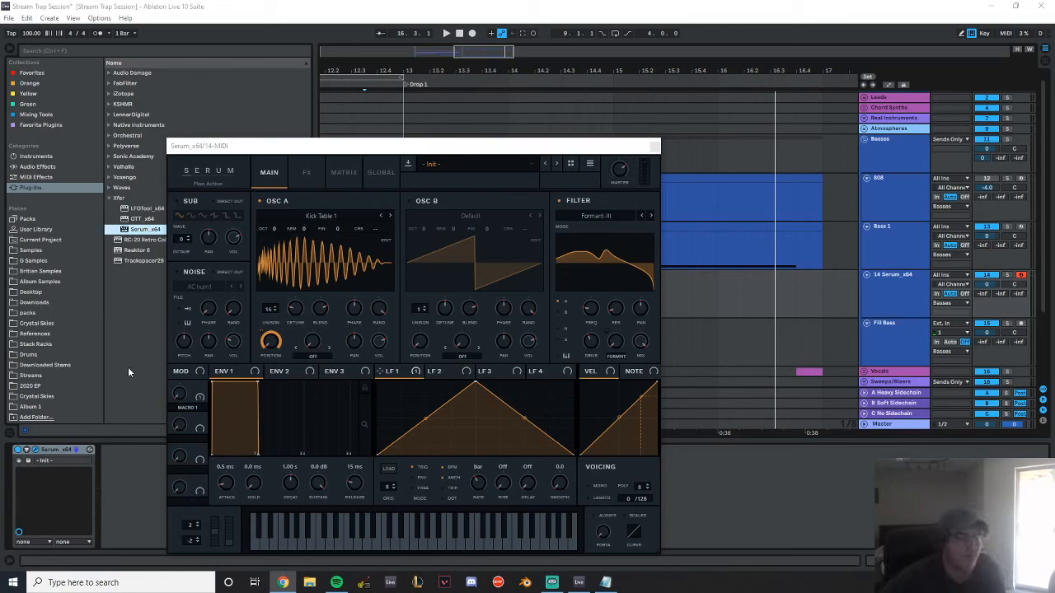
# Audition the patch while varying Osc A's wavetable position and unison detune, and sweep Macro 1 through the formant filter
pyautogui.click(337, 144)
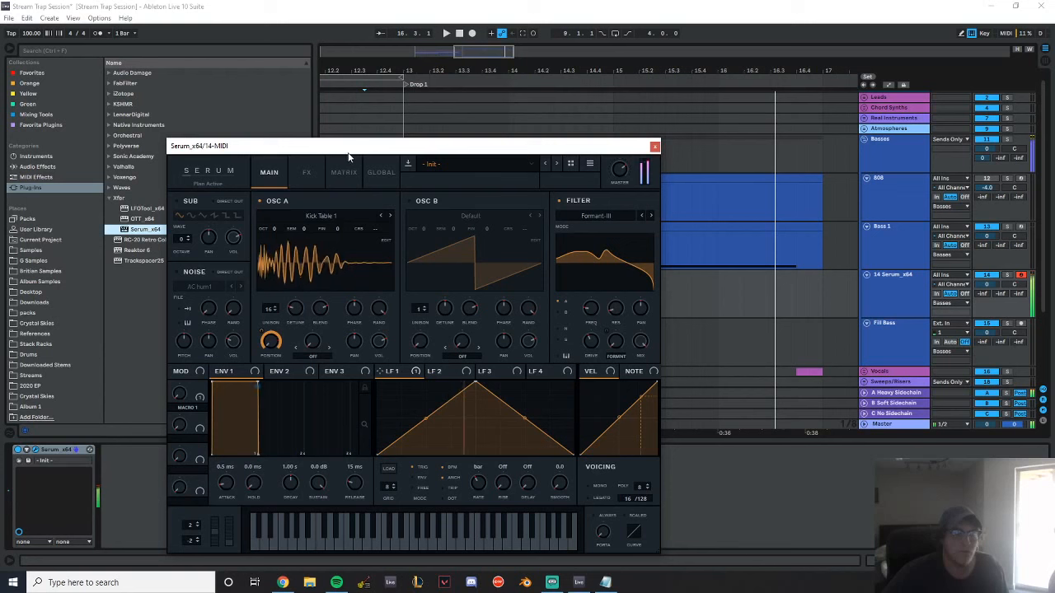
pyautogui.moveTo(276, 346); pyautogui.dragTo(304, 429)
pyautogui.moveTo(294, 312); pyautogui.dragTo(304, 333)
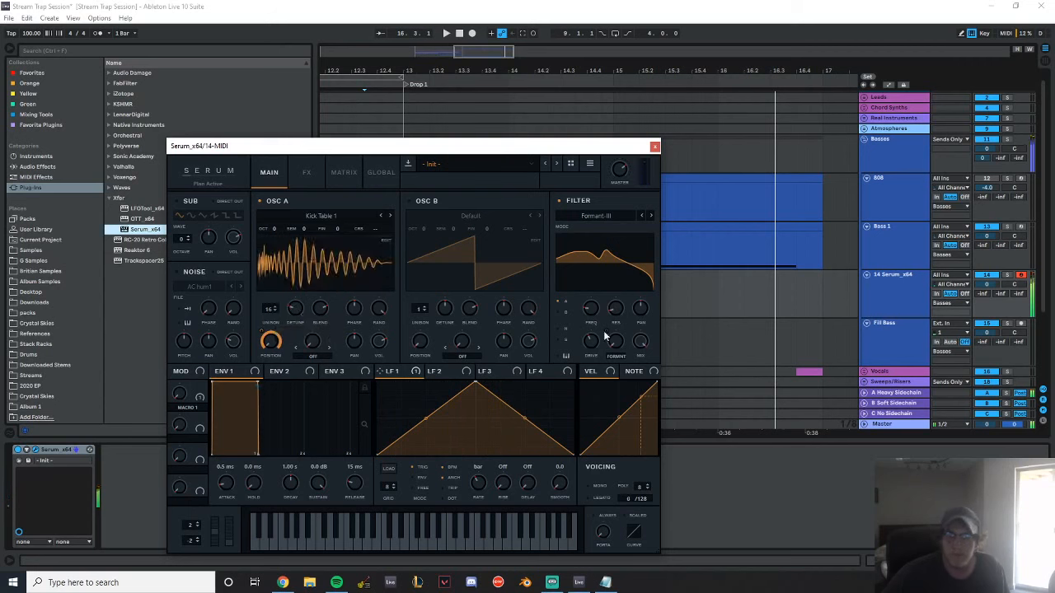
pyautogui.moveTo(179, 394); pyautogui.dragTo(185, 308)
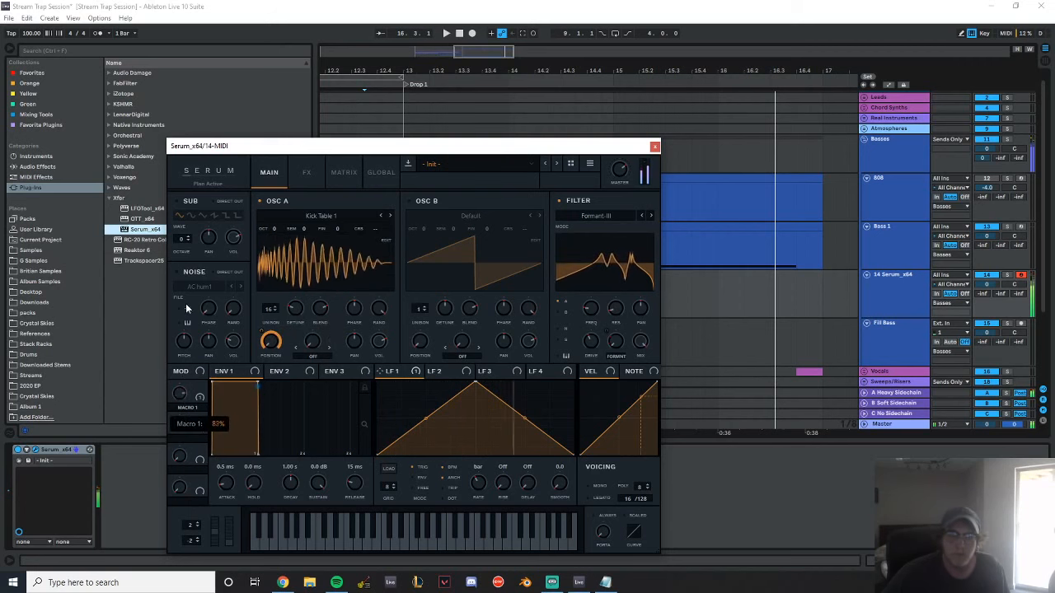
# Enable Serum's Compressor effect in multiband mode, raise its gain and adjust the master volume
pyautogui.click(306, 172)
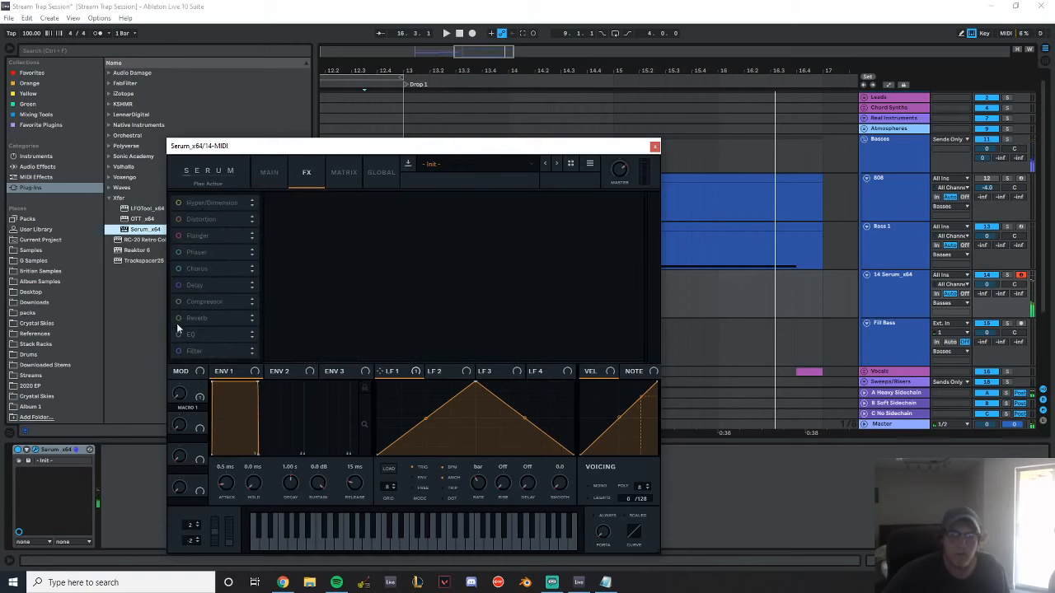
pyautogui.click(178, 302)
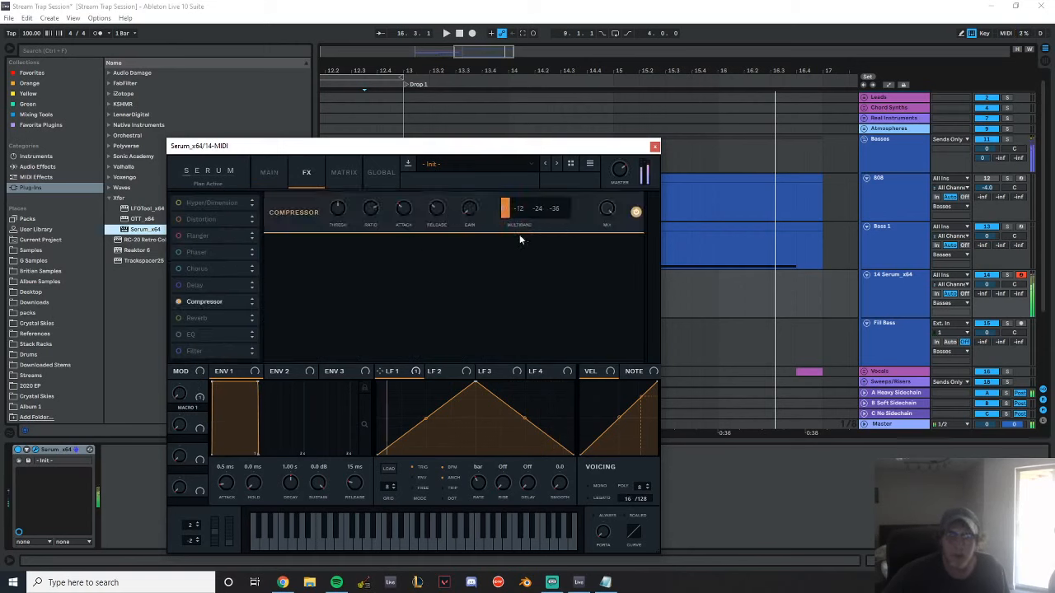
pyautogui.moveTo(471, 214); pyautogui.dragTo(472, 186)
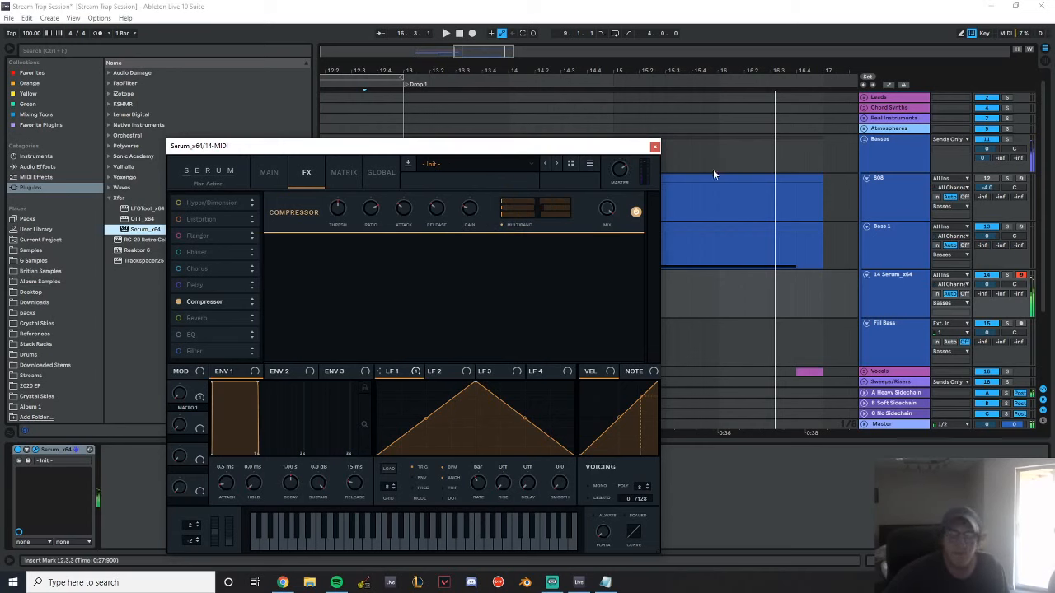
pyautogui.moveTo(618, 169); pyautogui.dragTo(624, 201)
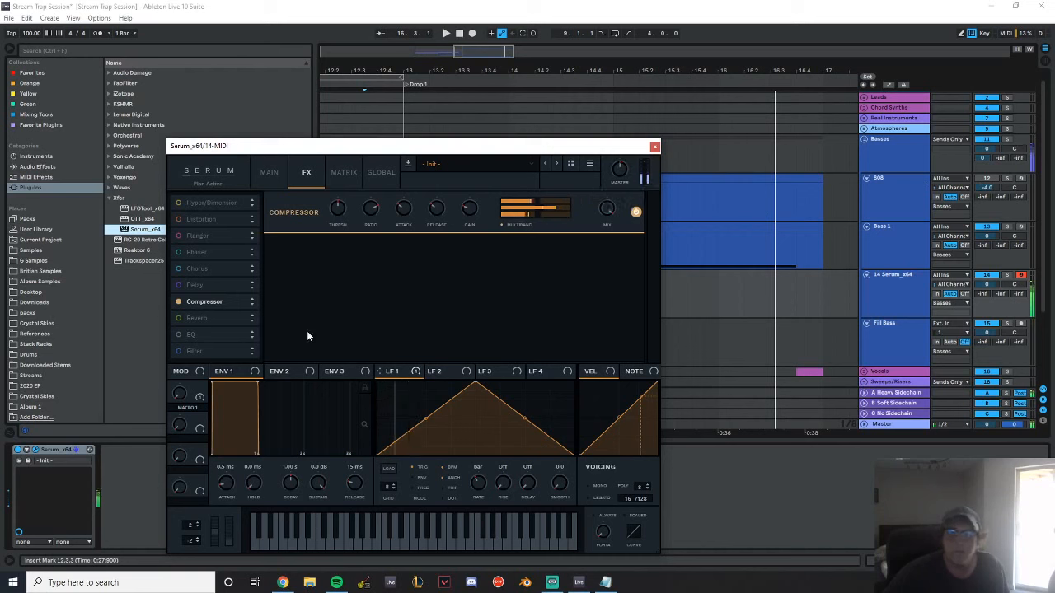
# Add Serum's Filter effect with the Reverb filter type, adjust its resonance and frequency, and close the synth window
pyautogui.click(178, 351)
pyautogui.click(353, 256)
pyautogui.moveTo(352, 304)
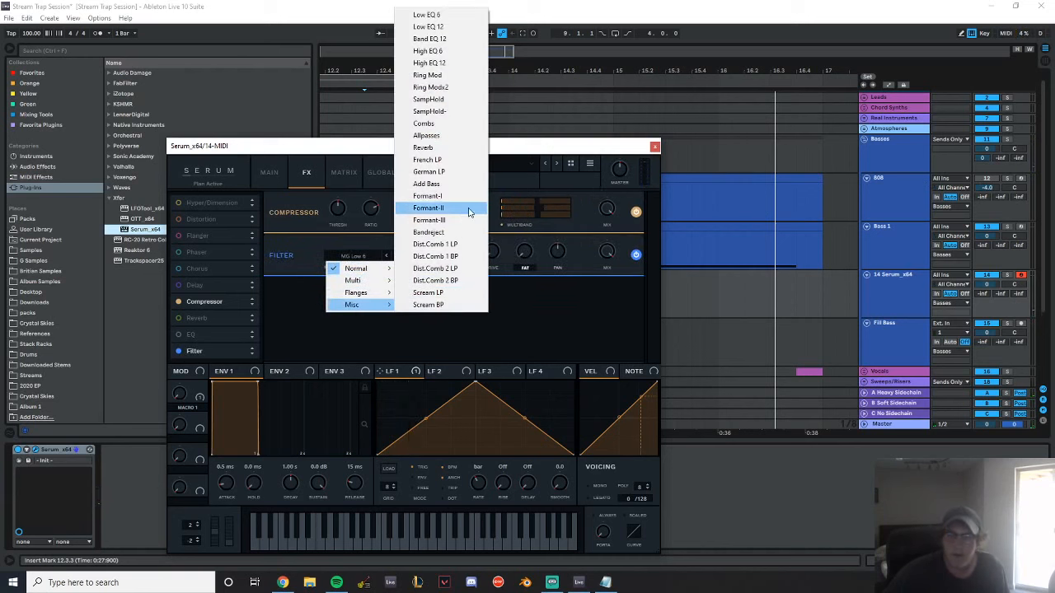
pyautogui.click(422, 147)
pyautogui.moveTo(427, 282)
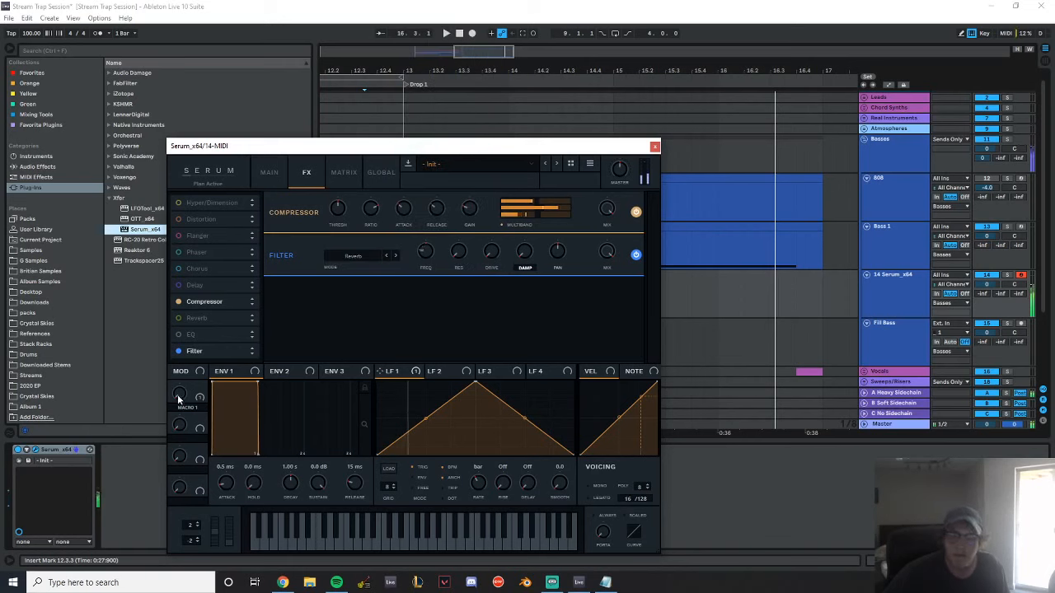
pyautogui.moveTo(458, 260)
pyautogui.moveTo(458, 259); pyautogui.dragTo(461, 229)
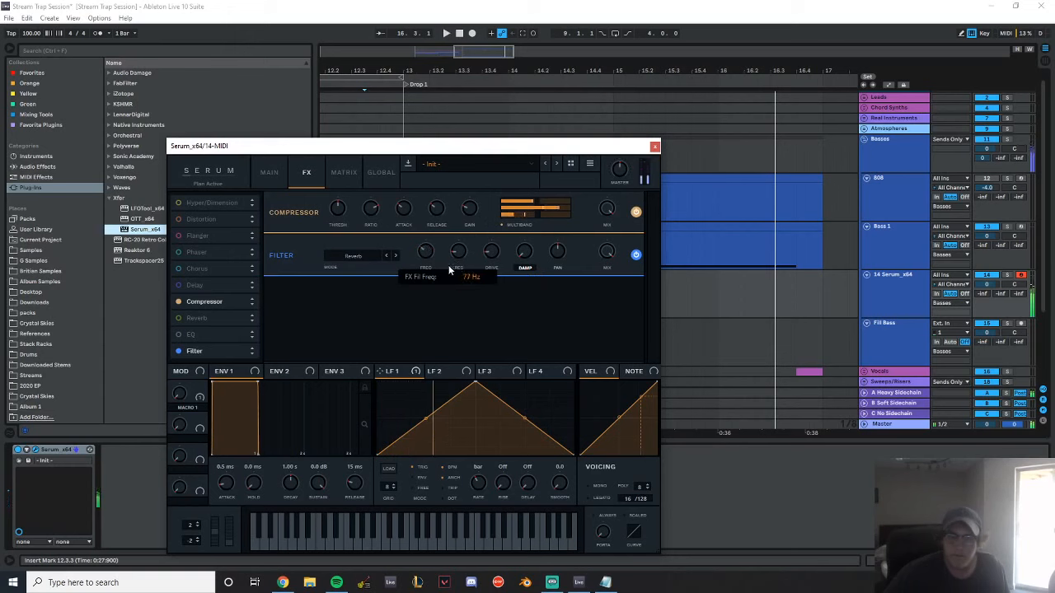
pyautogui.doubleClick(428, 252)
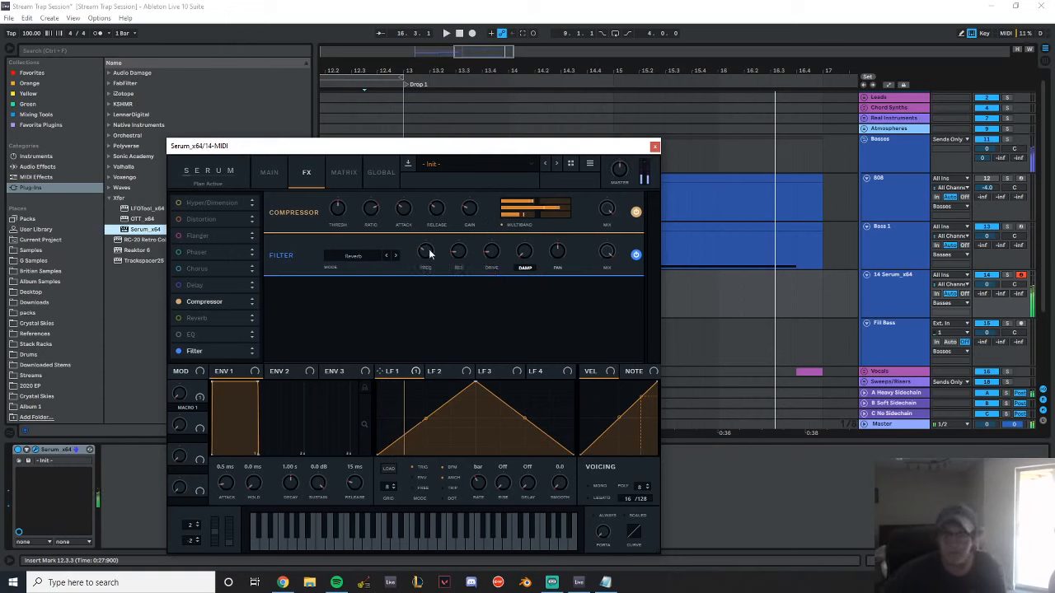
pyautogui.click(654, 146)
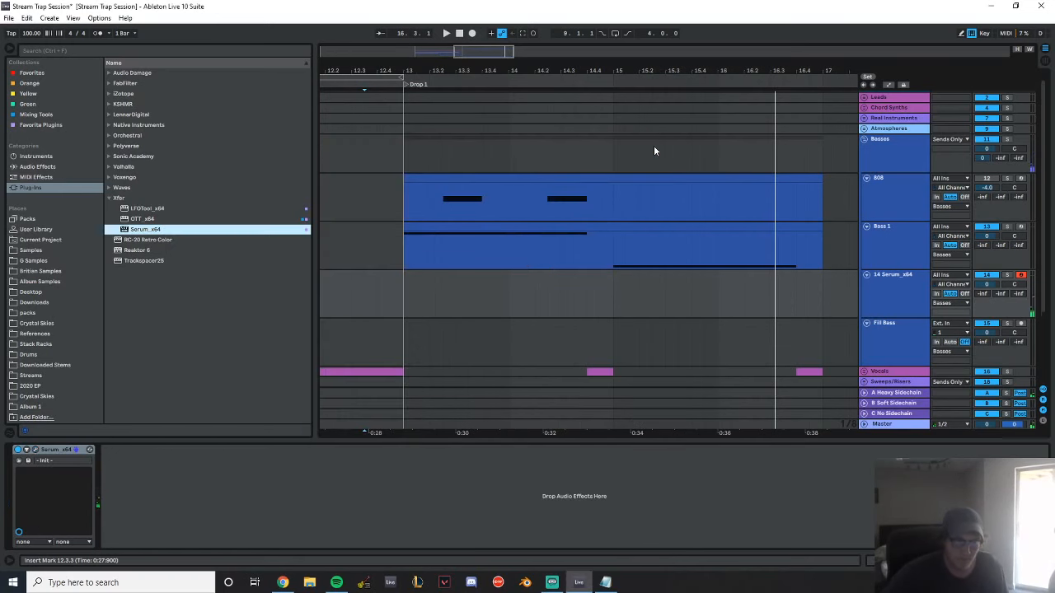
# Try adding OTT from the favorite plug-ins after Serum, and delete it
pyautogui.click(108, 83)
pyautogui.click(109, 83)
pyautogui.click(51, 116)
pyautogui.click(52, 125)
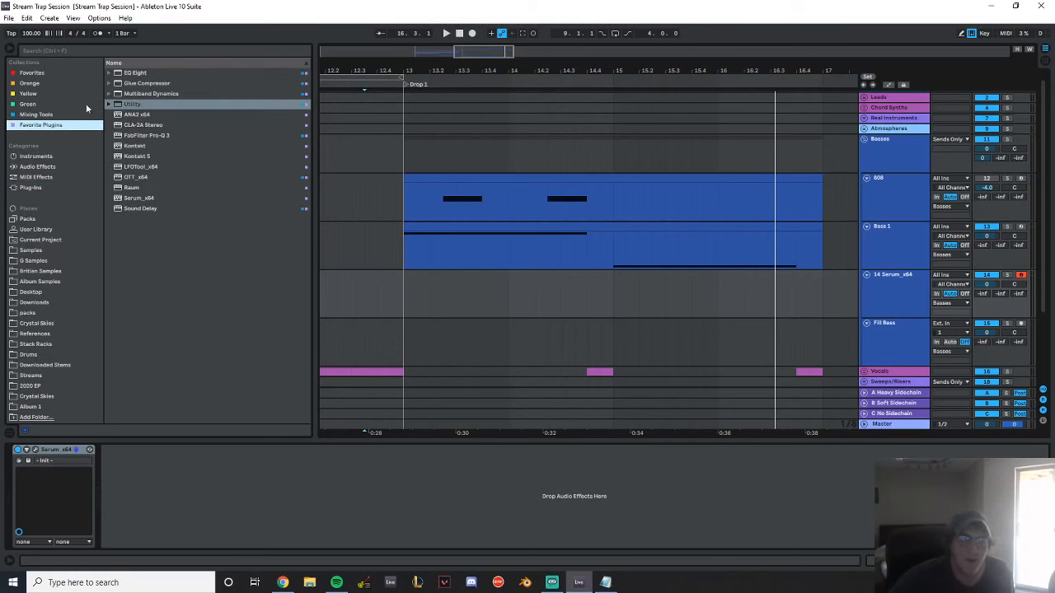
pyautogui.doubleClick(156, 178)
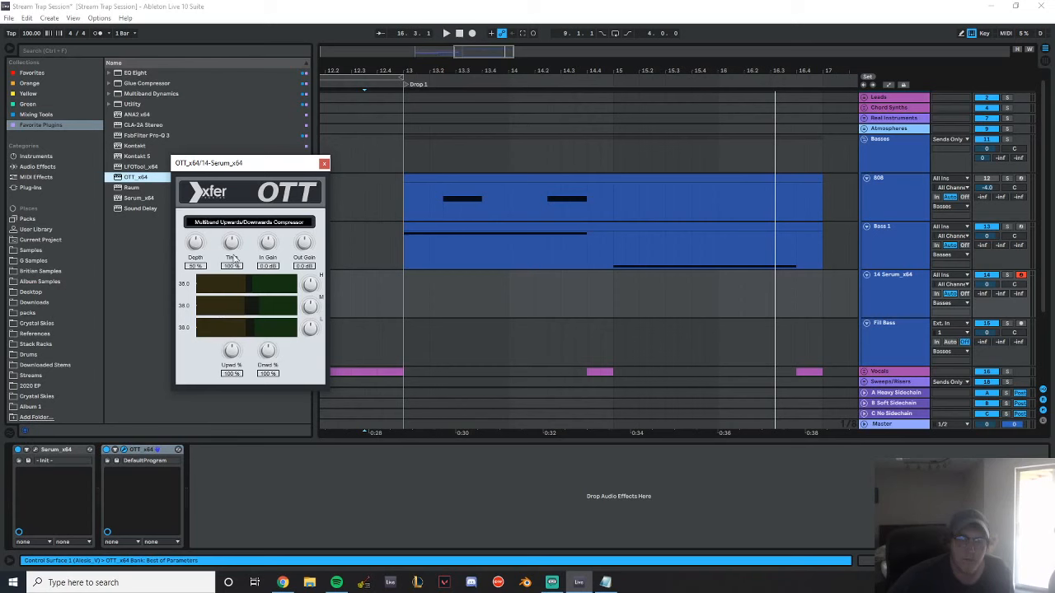
pyautogui.click(324, 162)
pyautogui.click(145, 453)
pyautogui.press('Delete')
# Search G Samples for "god", load GOD RACK with Macro after Serum and set its Amount to 100 %
pyautogui.click(113, 51)
pyautogui.write('god')
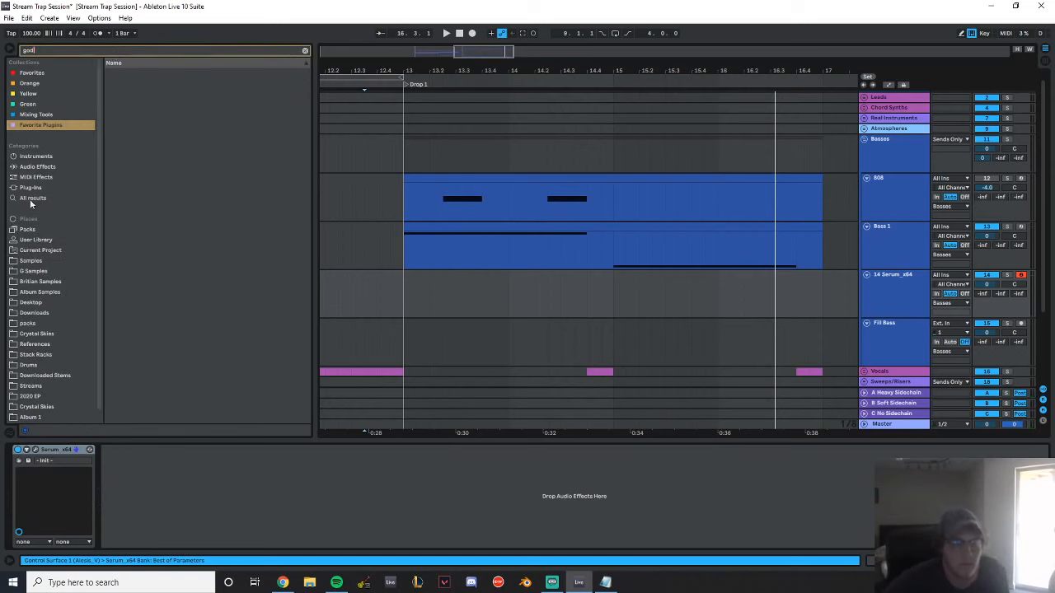
pyautogui.click(33, 166)
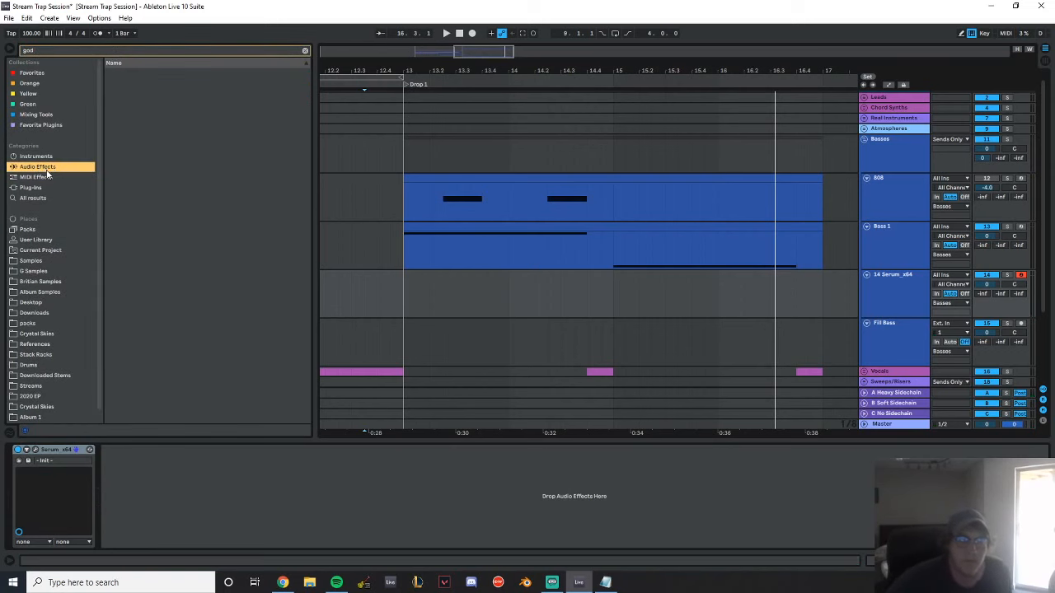
pyautogui.click(47, 261)
pyautogui.click(48, 251)
pyautogui.click(48, 240)
pyautogui.click(56, 264)
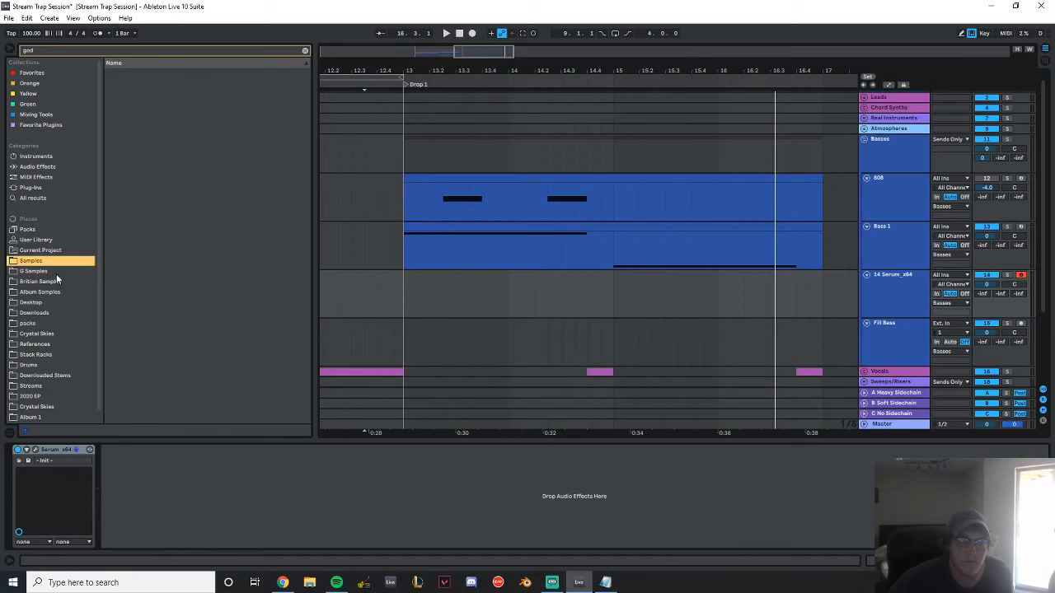
pyautogui.click(57, 273)
pyautogui.doubleClick(167, 83)
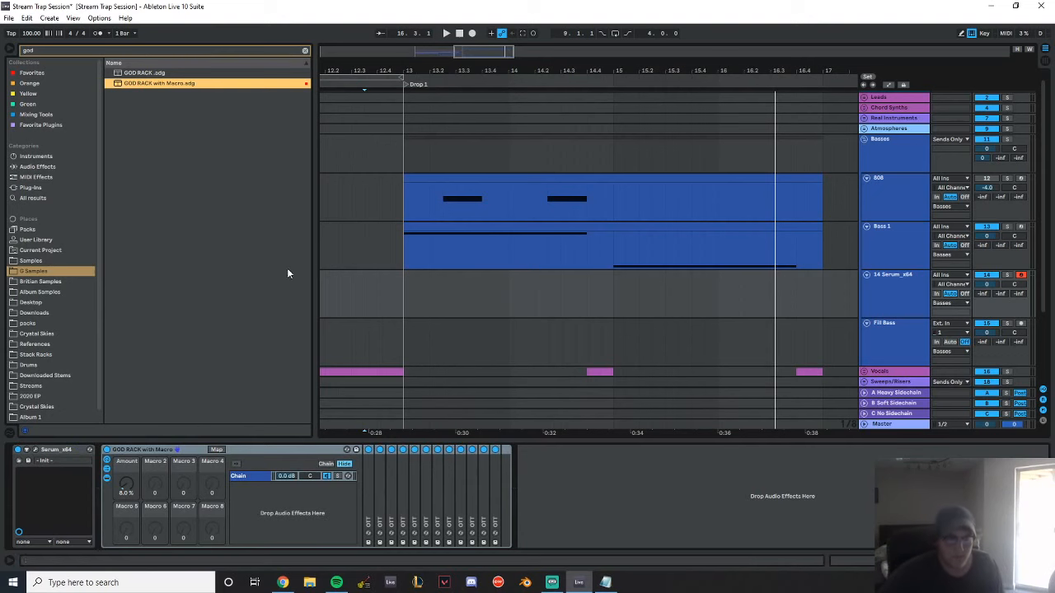
# Record a sustained MIDI note on the Serum track from the start of Drop 1 at bar 13
pyautogui.click(428, 198)
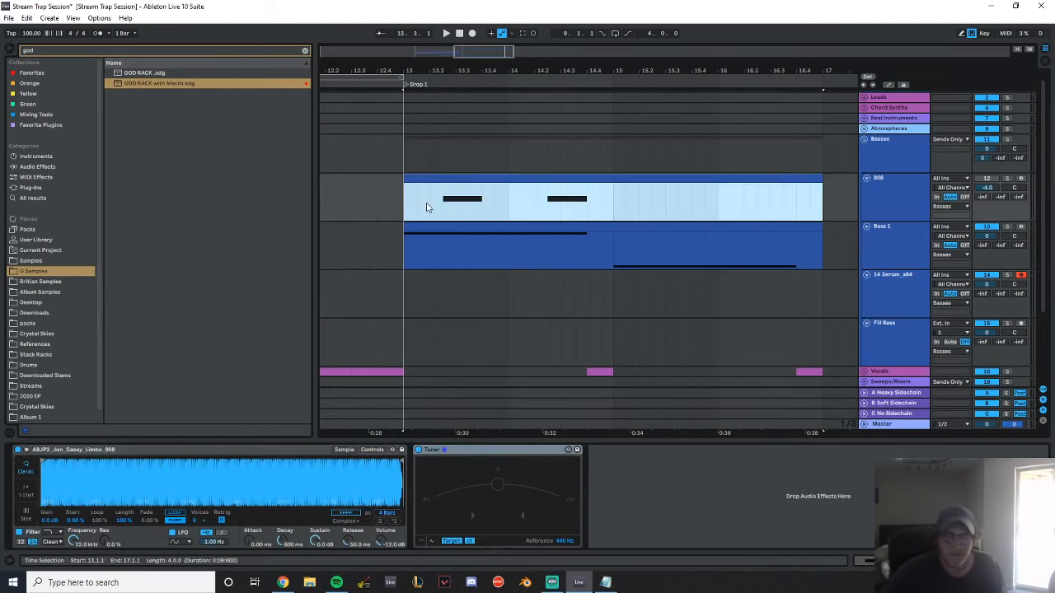
pyautogui.click(903, 299)
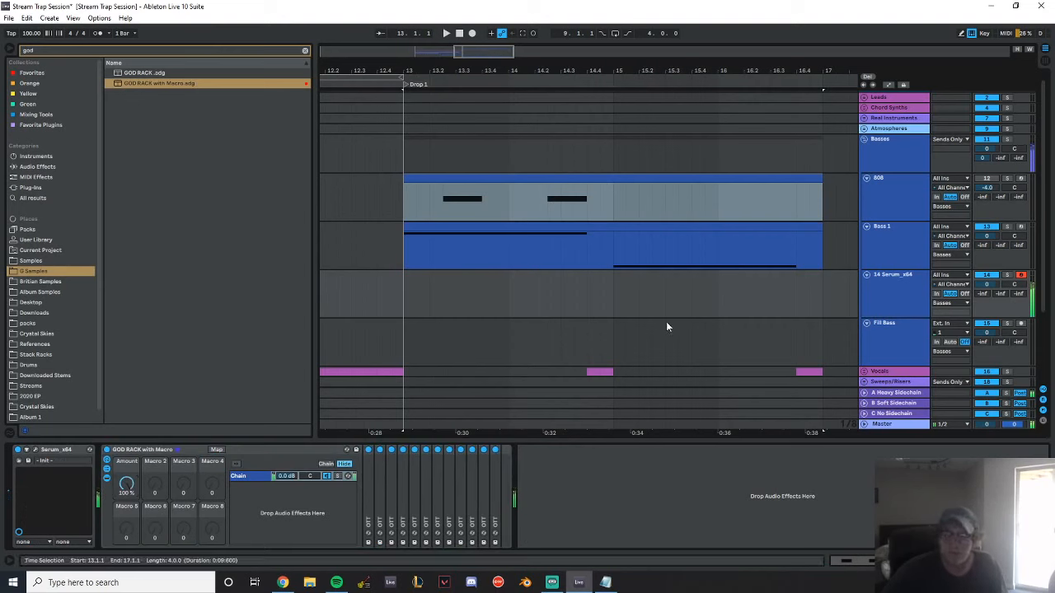
pyautogui.click(405, 298)
pyautogui.click(473, 33)
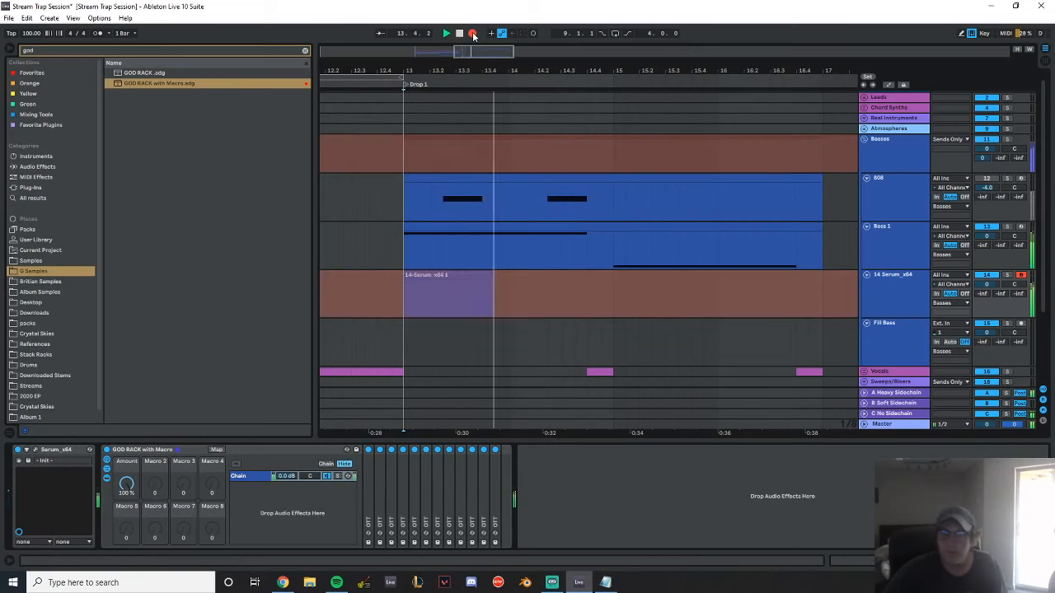
pyautogui.press('space')
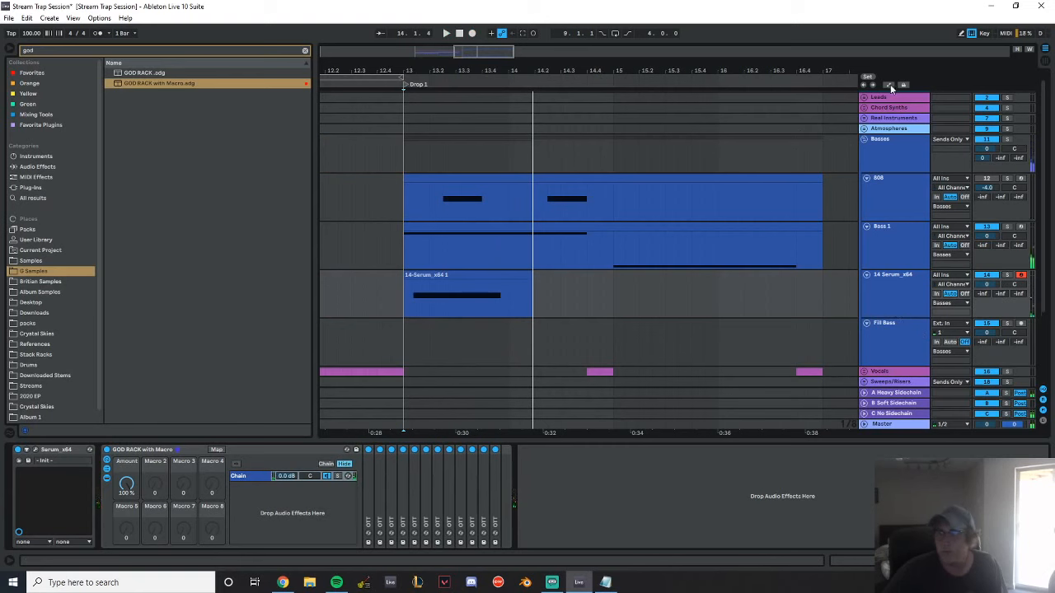
# Freeze the Serum track, insert an audio track beneath it and copy the frozen bass clip onto that track
pyautogui.rightClick(899, 310)
pyautogui.click(946, 366)
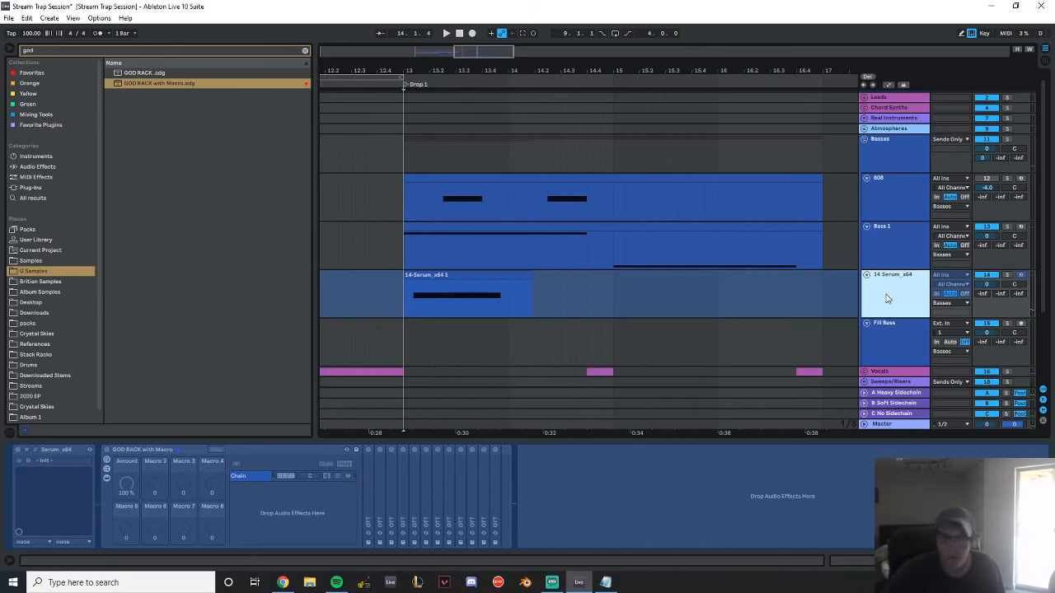
pyautogui.hotkey('ctrl', 't')
pyautogui.moveTo(480, 301); pyautogui.dragTo(508, 288)
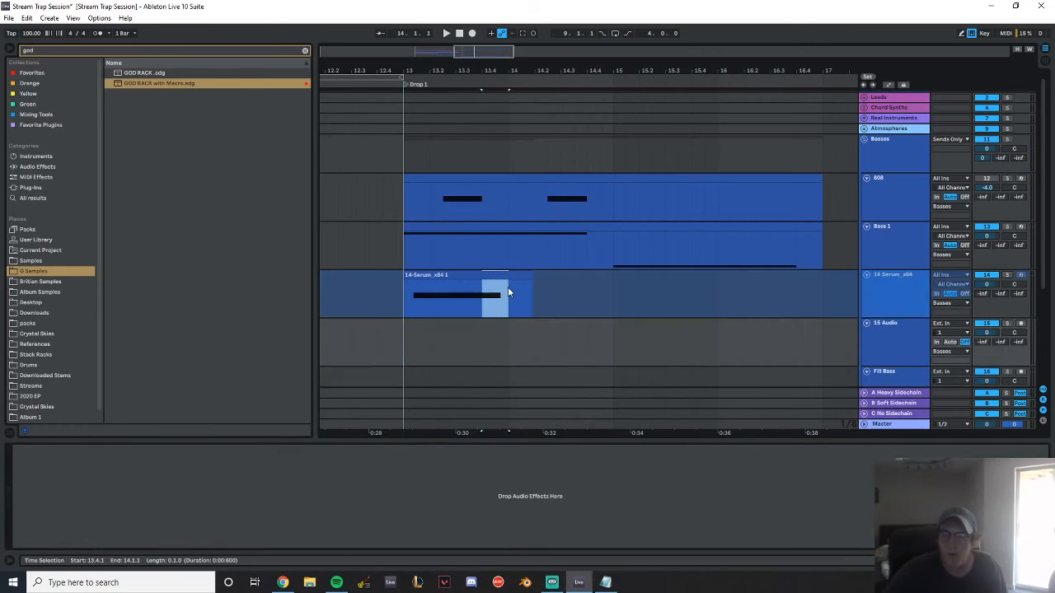
pyautogui.moveTo(405, 291); pyautogui.dragTo(613, 281)
pyautogui.moveTo(504, 274); pyautogui.dragTo(590, 332)
# Move a segment of the frozen audio near the end of bar 14, trim it to 14.4–15 and play it soloed
pyautogui.moveTo(604, 64); pyautogui.dragTo(603, 158)
pyautogui.moveTo(522, 325); pyautogui.dragTo(580, 331)
pyautogui.click(1006, 324)
pyautogui.press('space')
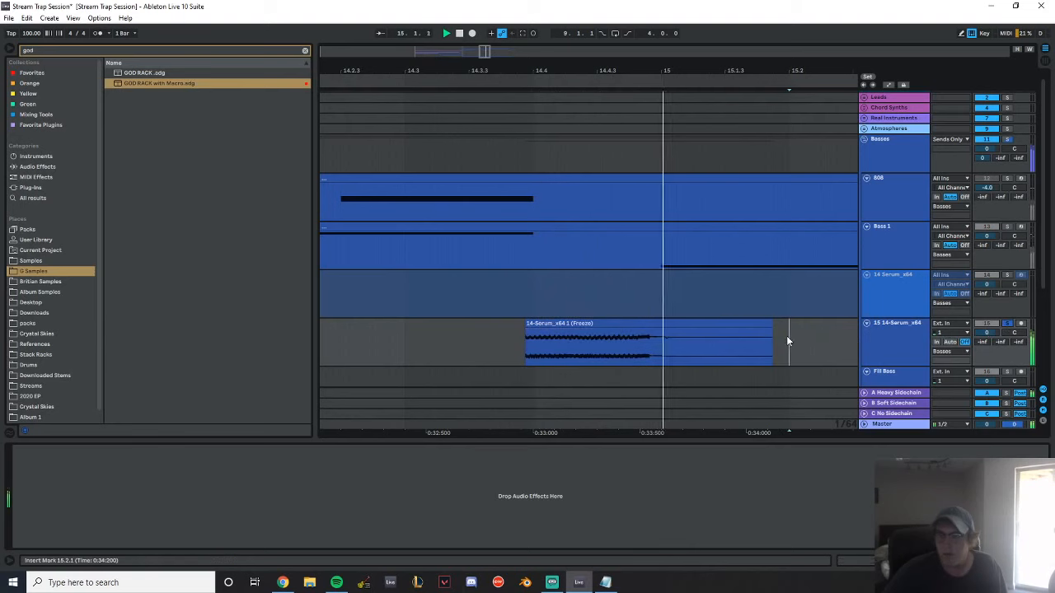
pyautogui.moveTo(766, 324); pyautogui.dragTo(641, 325)
pyautogui.moveTo(510, 324); pyautogui.dragTo(534, 324)
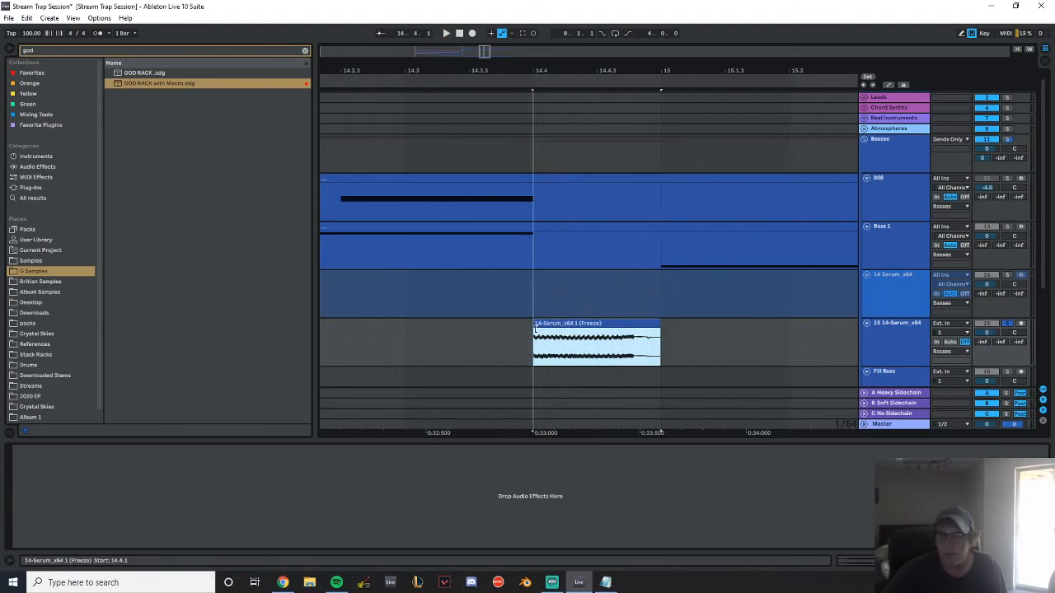
pyautogui.click(442, 343)
pyautogui.press('space')
pyautogui.moveTo(644, 54); pyautogui.dragTo(610, 31)
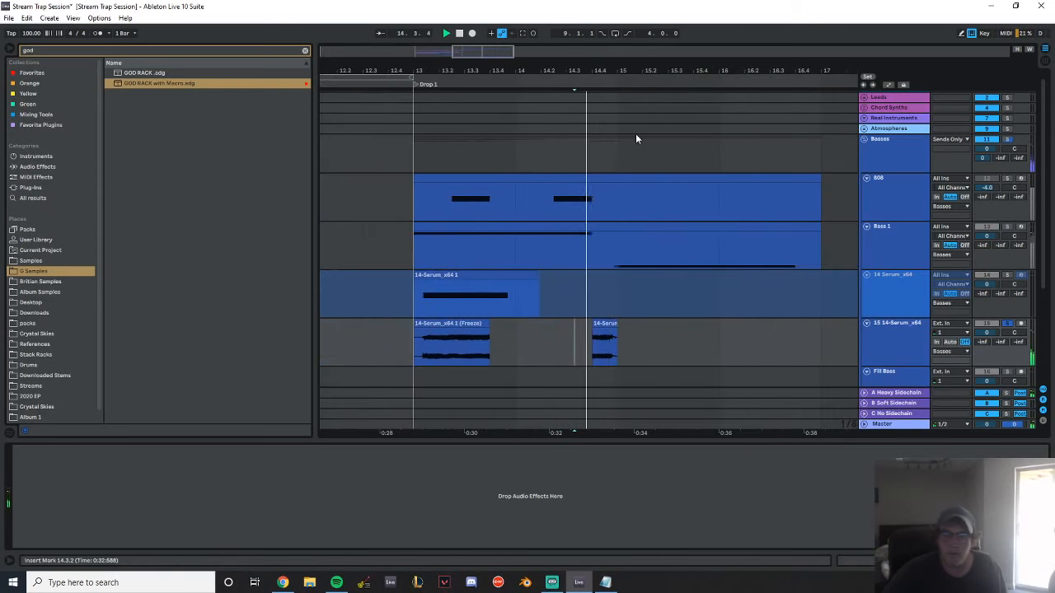
# Unfreeze the Serum track and unsolo the bounced audio track
pyautogui.click(894, 288)
pyautogui.rightClick(903, 287)
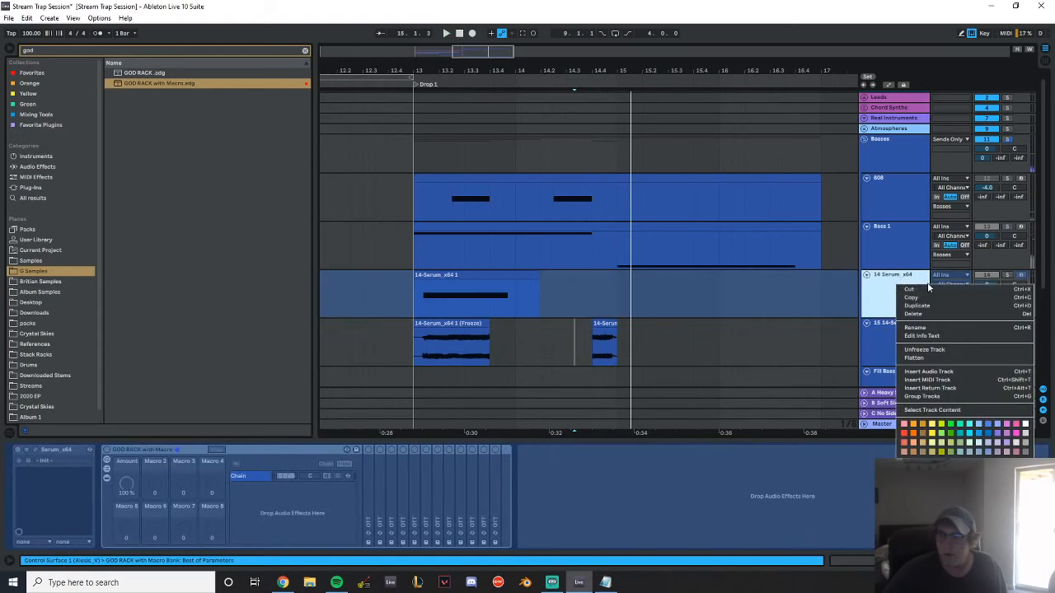
pyautogui.click(948, 350)
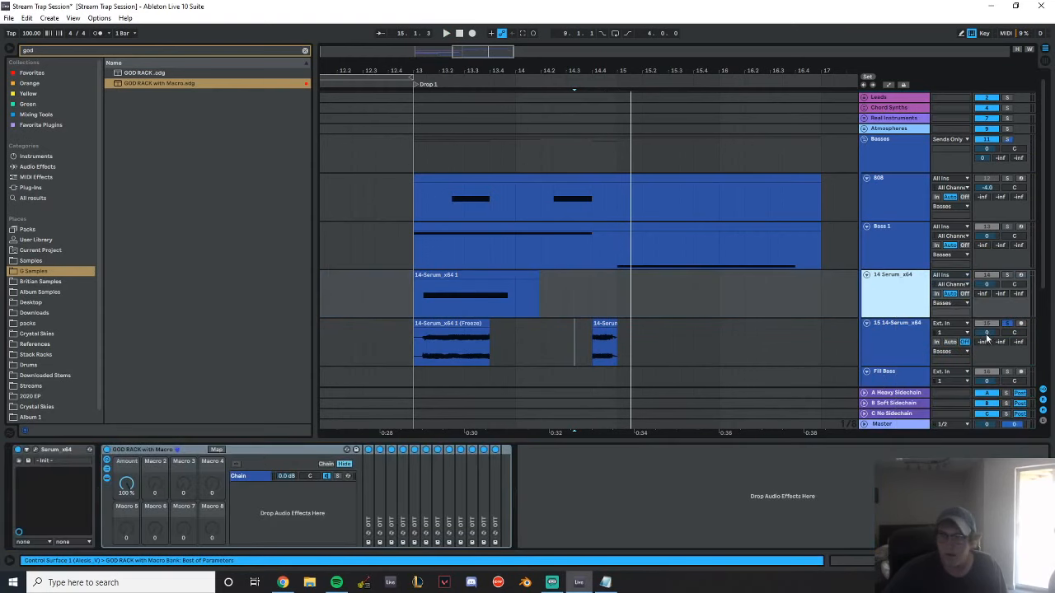
pyautogui.click(1008, 323)
# Solo the Serum track and play back its recorded MIDI clip from bar 13
pyautogui.click(483, 275)
pyautogui.press('space')
pyautogui.click(886, 295)
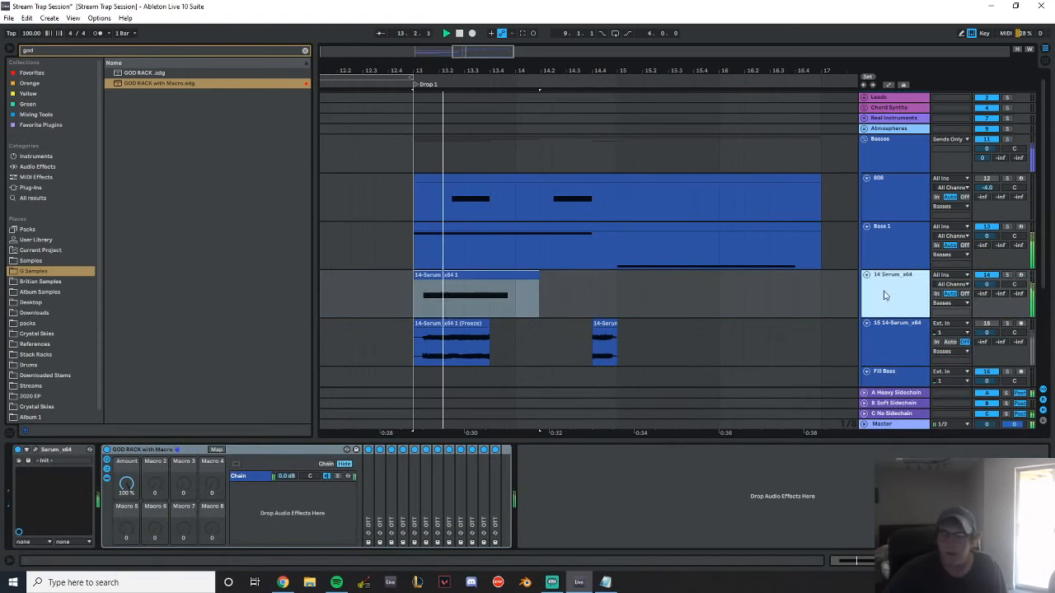
pyautogui.click(235, 466)
pyautogui.press('space')
pyautogui.click(1007, 275)
pyautogui.press('space')
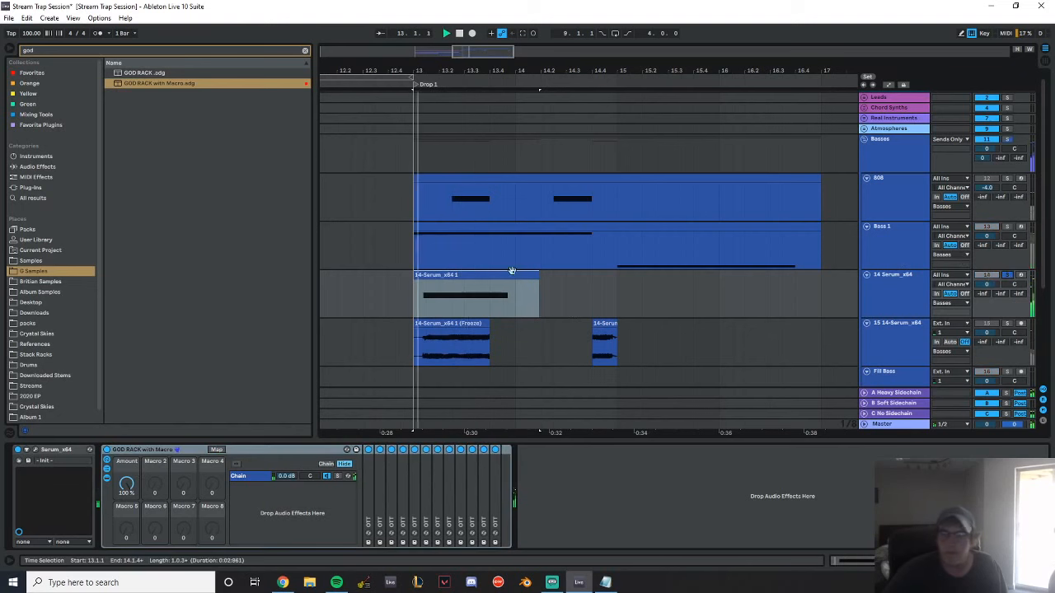
pyautogui.click(443, 275)
pyautogui.click(713, 302)
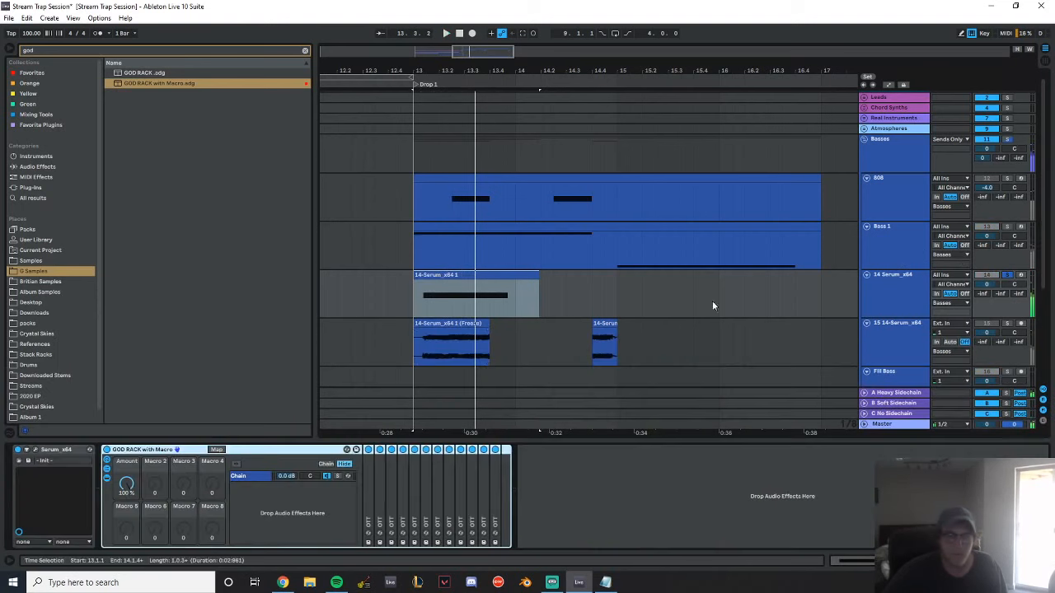
# Move Macro 1 in Serum, show the arrangement automation with the track's Macro 1 parameter, and close the synth window
pyautogui.click(36, 449)
pyautogui.press('space')
pyautogui.moveTo(182, 394); pyautogui.dragTo(219, 431)
pyautogui.press('space')
pyautogui.rightClick(179, 393)
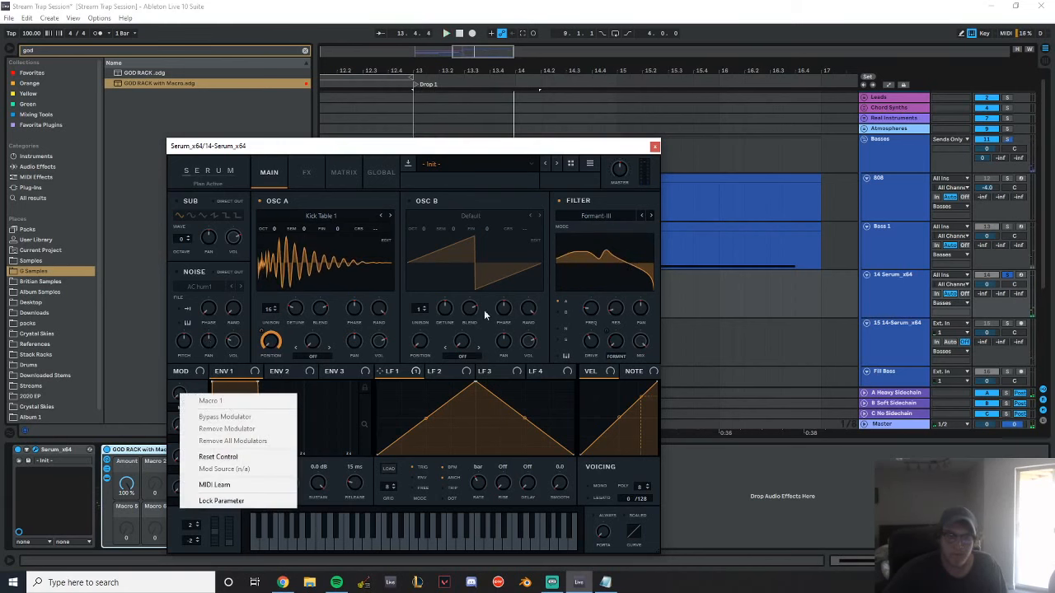
pyautogui.click(651, 158)
pyautogui.click(889, 86)
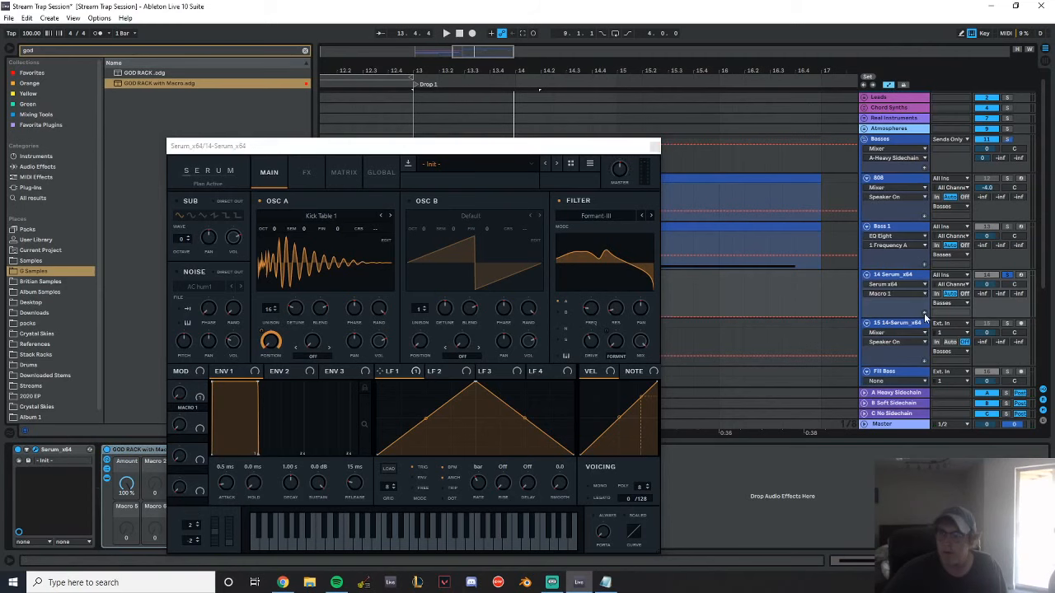
pyautogui.click(653, 146)
# Draw Macro 1 automation over the Serum clip, rising to about 0.68 near 13.4 and curving down to zero by bar 14
pyautogui.click(424, 352)
pyautogui.click(424, 354)
pyautogui.moveTo(452, 354); pyautogui.dragTo(491, 330)
pyautogui.press('space')
pyautogui.click(503, 340)
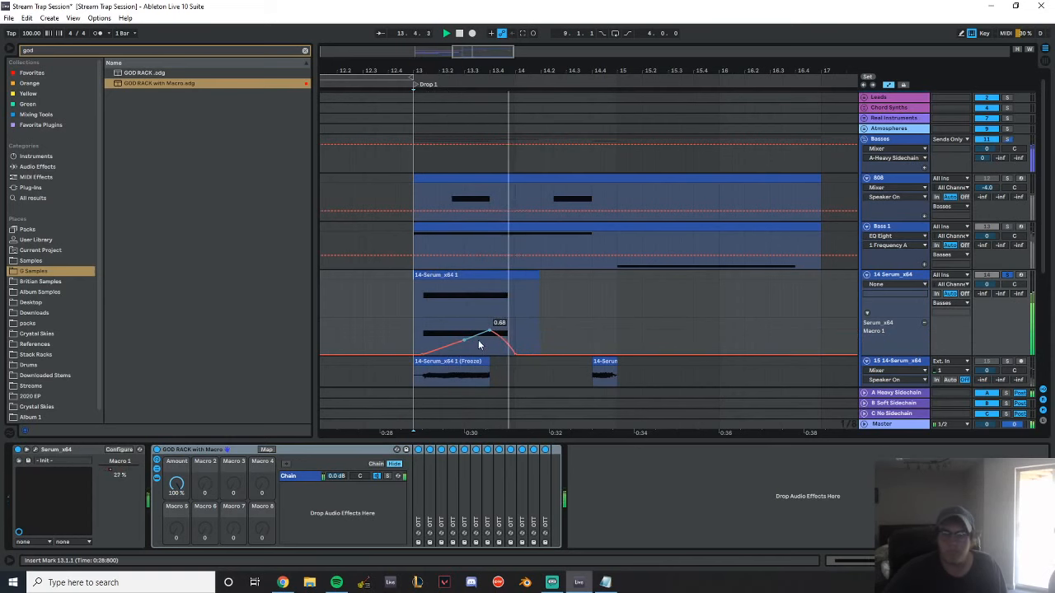
# Freeze the Serum track and copy its automated clip onto the audio track below, from 14.3 to bar 15
pyautogui.press('space')
pyautogui.press('space')
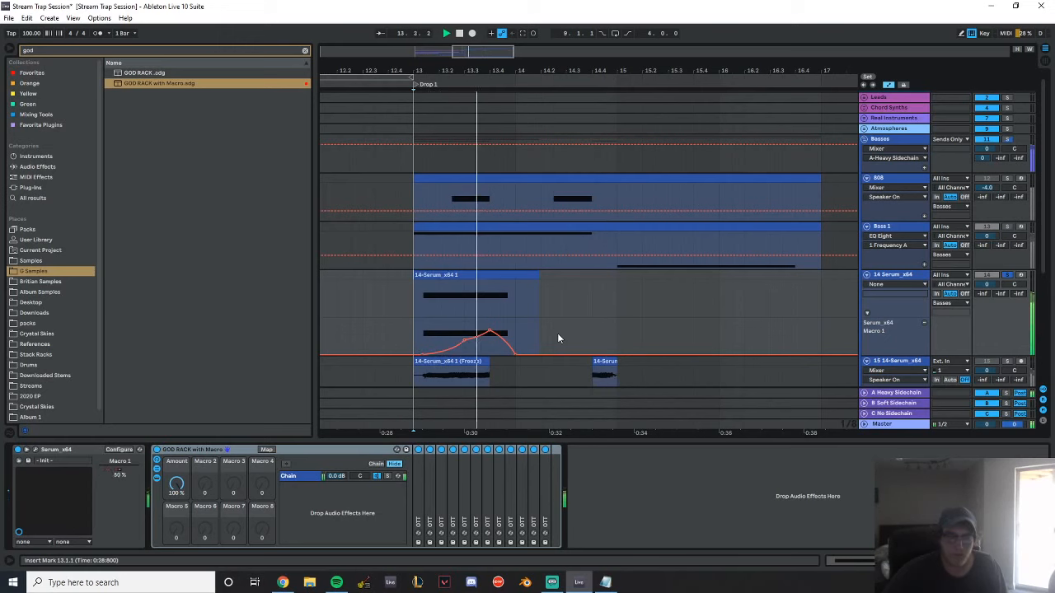
pyautogui.rightClick(913, 295)
pyautogui.click(927, 363)
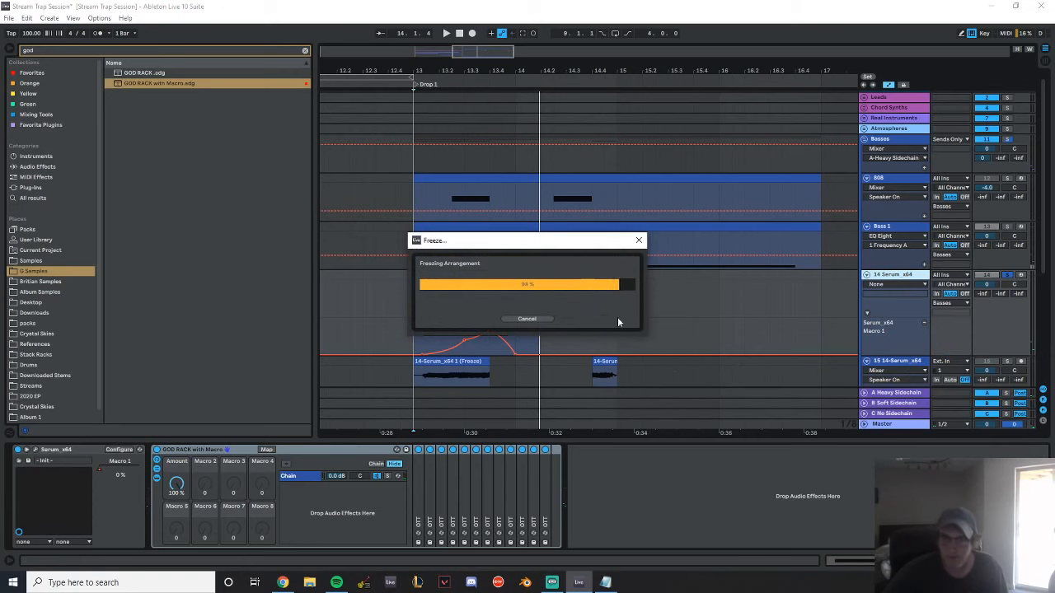
pyautogui.click(569, 298)
pyautogui.moveTo(462, 301); pyautogui.dragTo(586, 372)
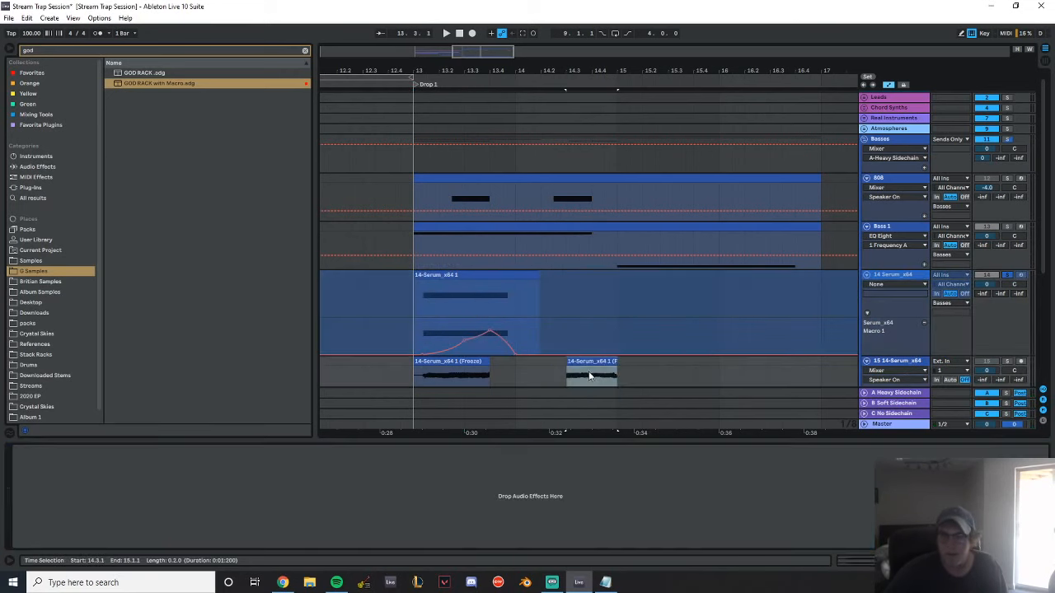
# Trim and slide the copied Serum audio clip so that its tail ends at bar 15
pyautogui.scroll(-2, 664, 342)
pyautogui.moveTo(617, 295); pyautogui.dragTo(647, 295)
pyautogui.moveTo(631, 82); pyautogui.dragTo(601, 140)
pyautogui.click(593, 311)
pyautogui.moveTo(587, 295); pyautogui.dragTo(559, 295)
pyautogui.moveTo(504, 77); pyautogui.dragTo(567, 33)
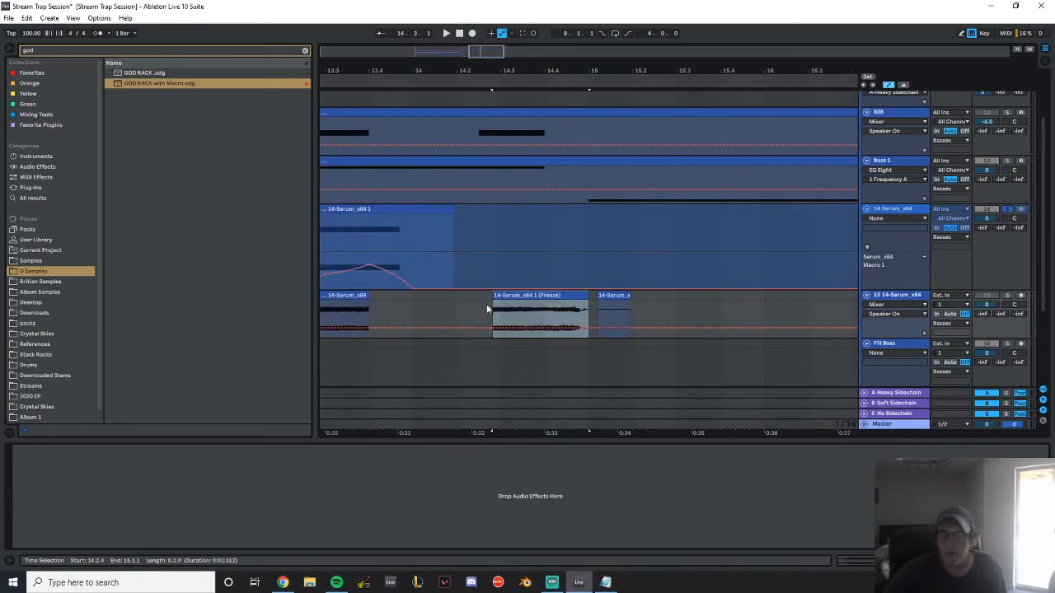
# Trim the copied clip's start to 14.4 and play it back with its audio track soloed
pyautogui.moveTo(493, 317); pyautogui.dragTo(545, 317)
pyautogui.press('space')
pyautogui.click(1008, 296)
pyautogui.press('space')
pyautogui.click(990, 296)
pyautogui.press('space')
pyautogui.press('space')
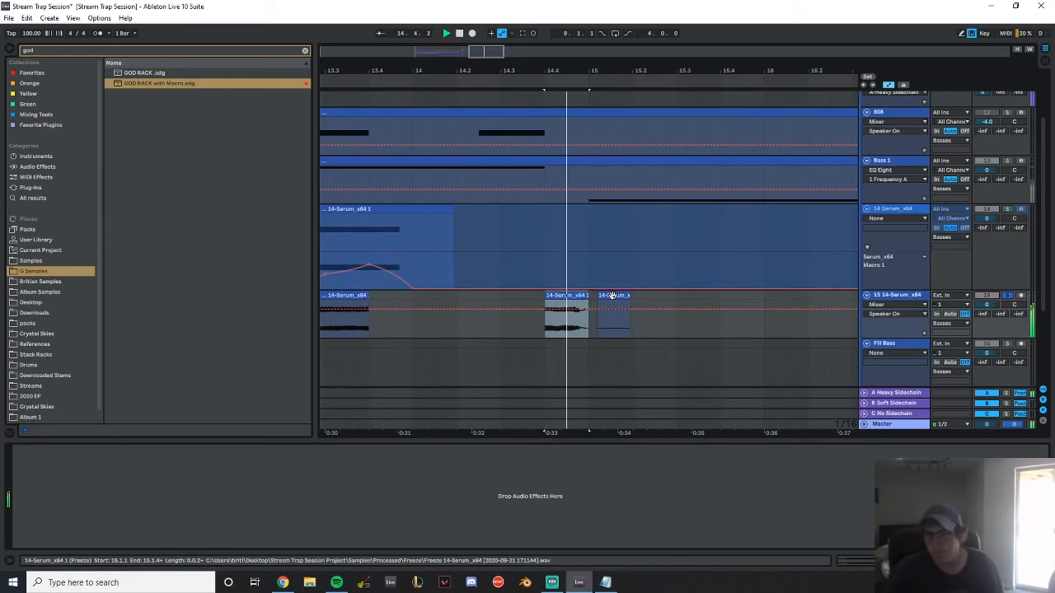
# Delete the leftover frozen clip fragment just after bar 15
pyautogui.click(612, 295)
pyautogui.press('space')
pyautogui.press('Delete')
pyautogui.moveTo(541, 76); pyautogui.dragTo(758, 50)
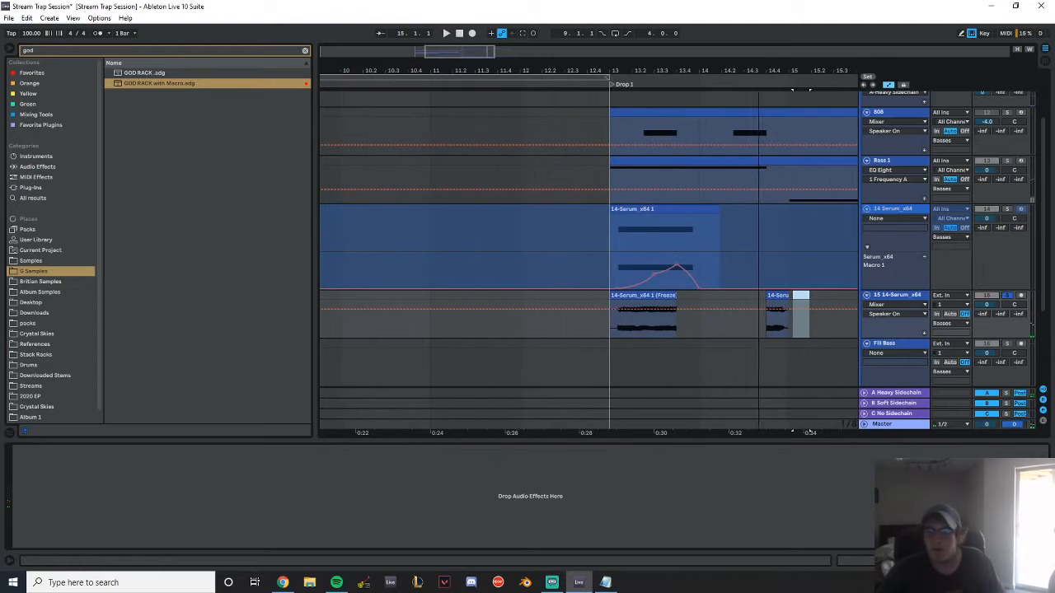
# Deactivate and fold the Serum track, and play the unsoloed mix into Drop 1 from 12.4
pyautogui.click(985, 211)
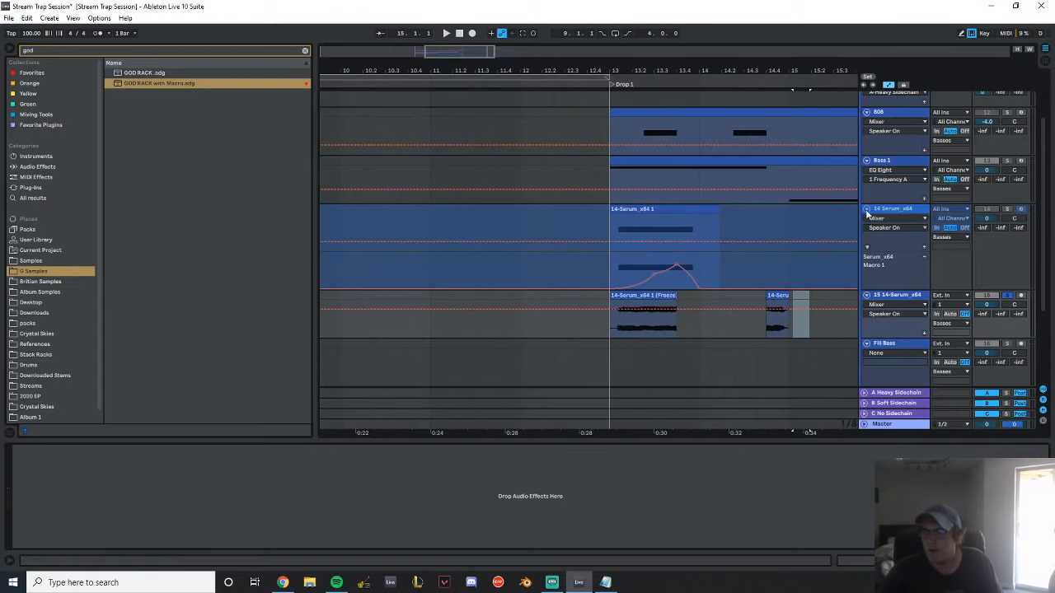
pyautogui.click(866, 210)
pyautogui.click(588, 190)
pyautogui.press('space')
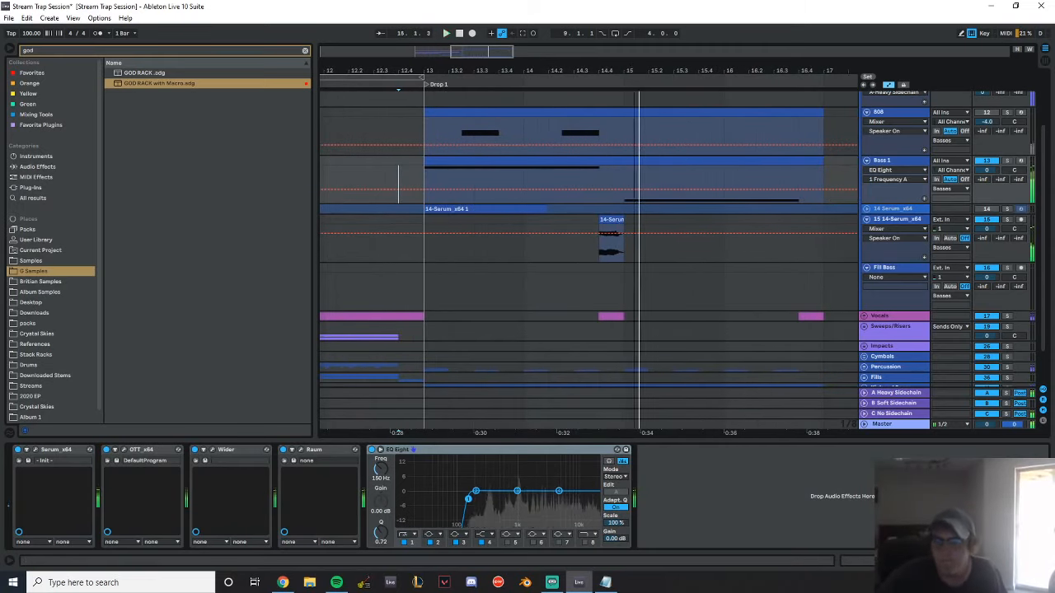
pyautogui.press('space')
# Shorten the bounced Serum clip so it starts at 14.4.3, and play back the fill before bar 15
pyautogui.moveTo(611, 71); pyautogui.dragTo(445, 156)
pyautogui.moveTo(364, 220); pyautogui.dragTo(434, 221)
pyautogui.press('space')
pyautogui.press('space')
pyautogui.press('space')
pyautogui.moveTo(461, 72); pyautogui.dragTo(542, 32)
pyautogui.press('space')
pyautogui.press('space')
# Insert an audio track below the bounced Serum track, and clear the browser search to list the Britian Samples folder
pyautogui.click(912, 221)
pyautogui.hotkey('ctrl', 't')
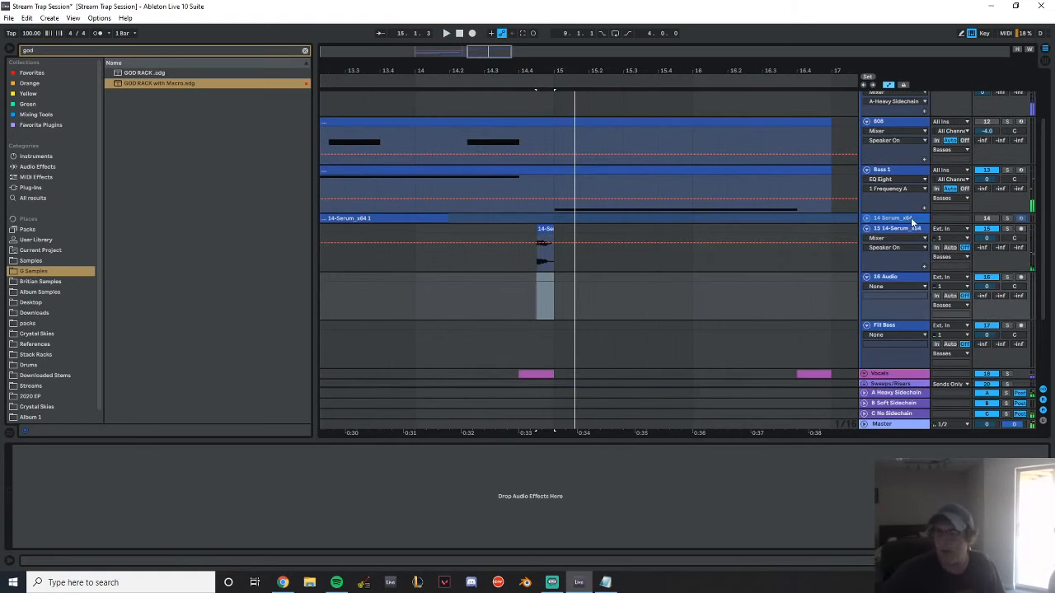
pyautogui.click(54, 261)
pyautogui.click(49, 282)
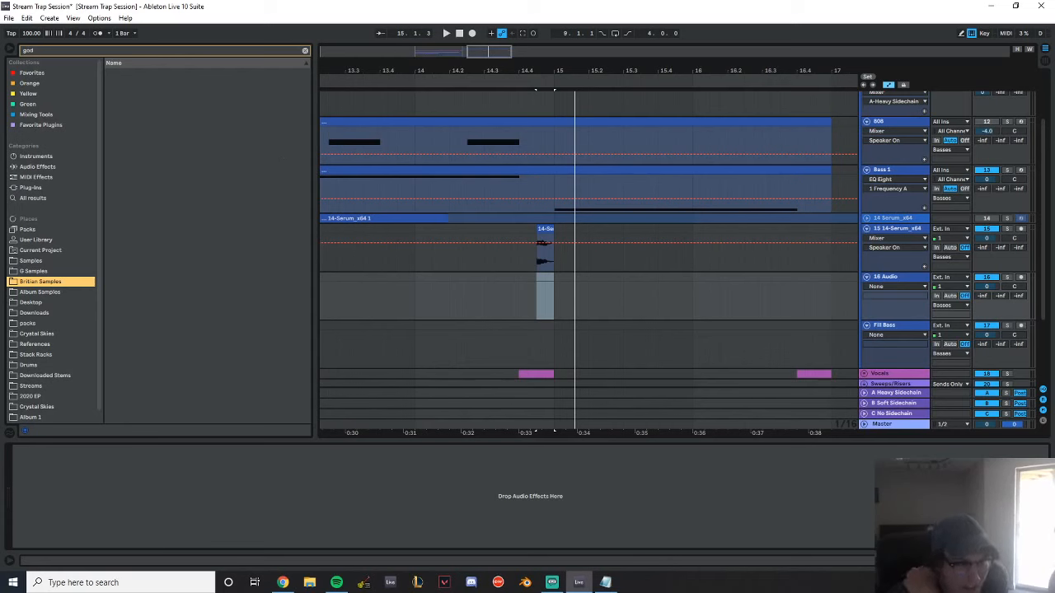
pyautogui.hotkey('alt', 'Tab')
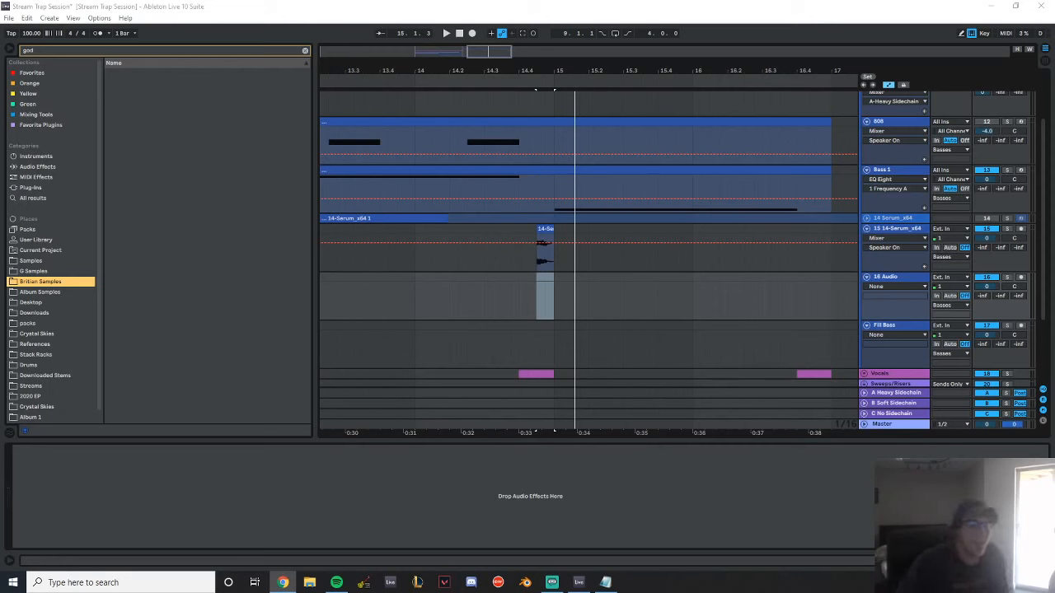
pyautogui.click(39, 271)
pyautogui.click(305, 53)
pyautogui.click(57, 273)
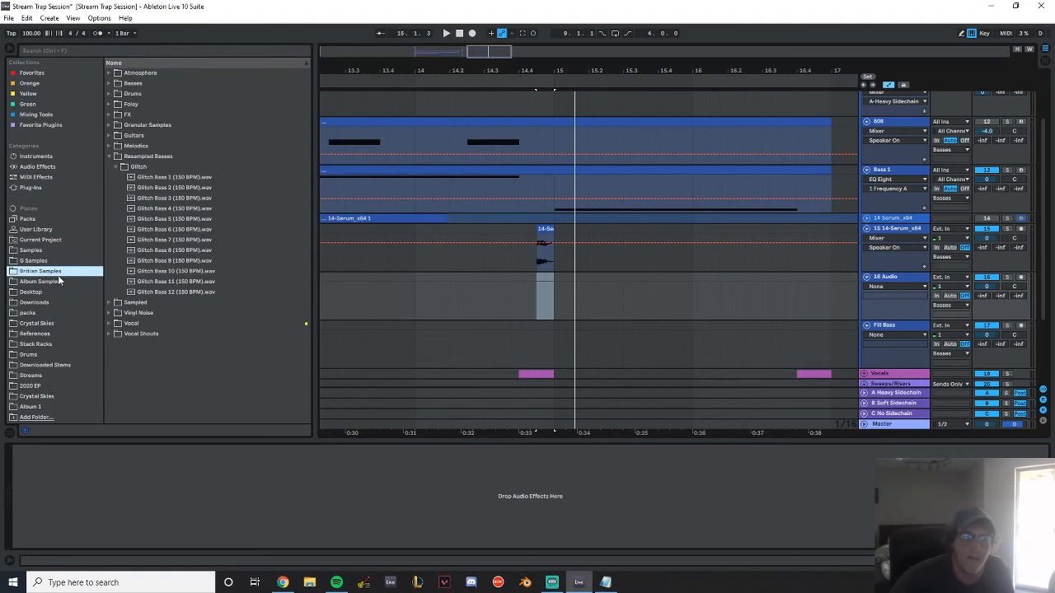
# Audition the Glitch Bass samples and place Glitch Bass 11 (150 BPM) on the new audio track at 14.4
pyautogui.click(180, 209)
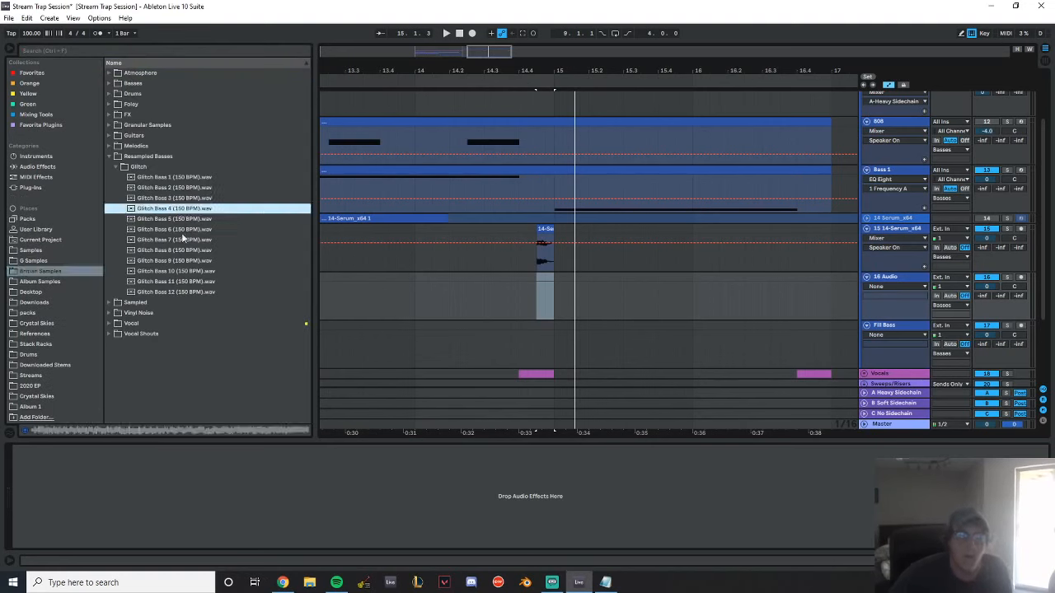
pyautogui.click(181, 231)
pyautogui.click(181, 249)
pyautogui.click(179, 271)
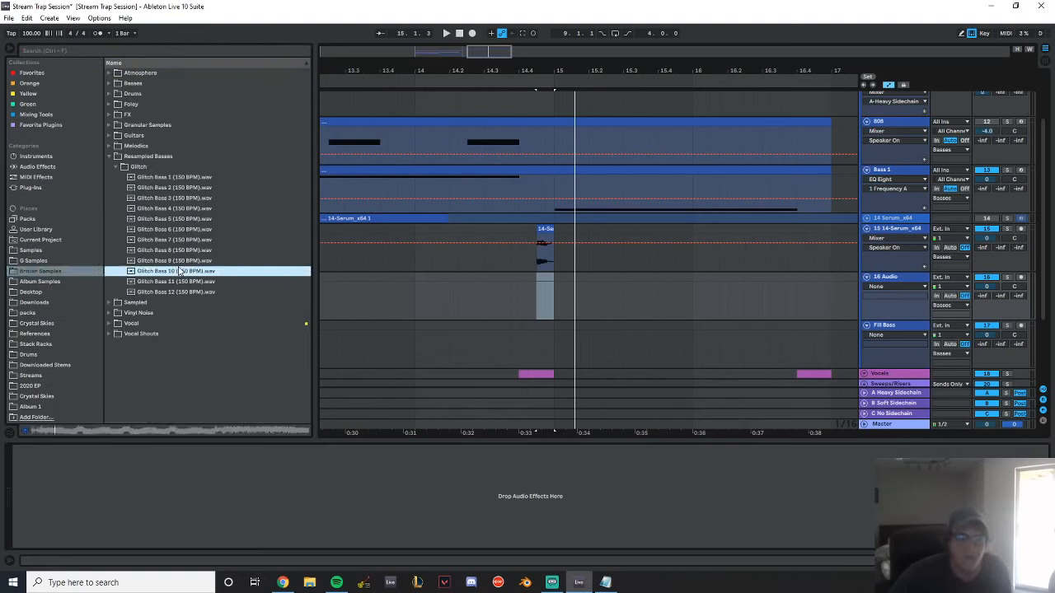
pyautogui.click(191, 281)
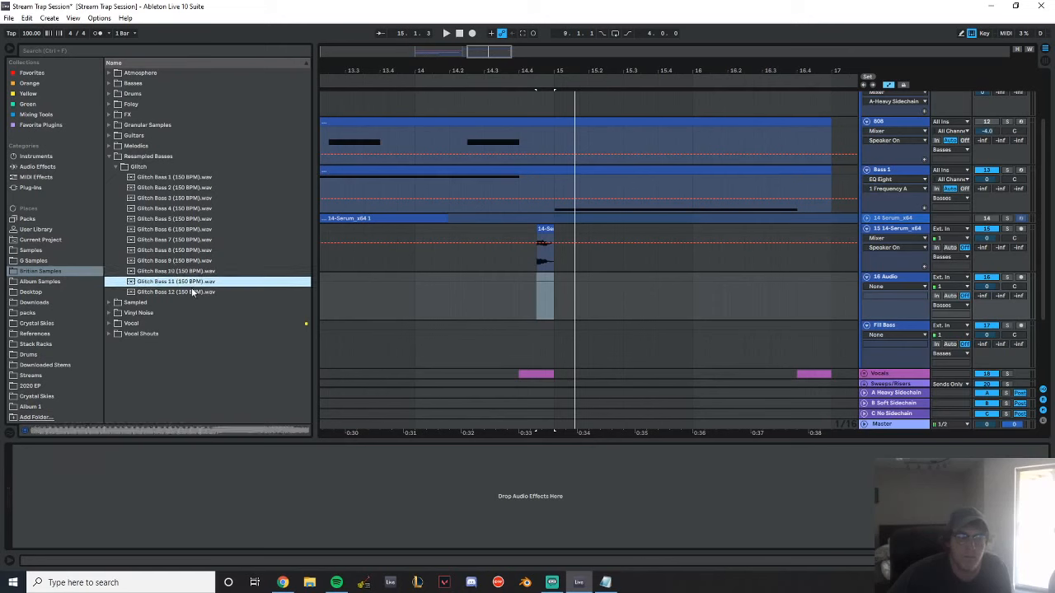
pyautogui.moveTo(179, 279); pyautogui.dragTo(521, 299)
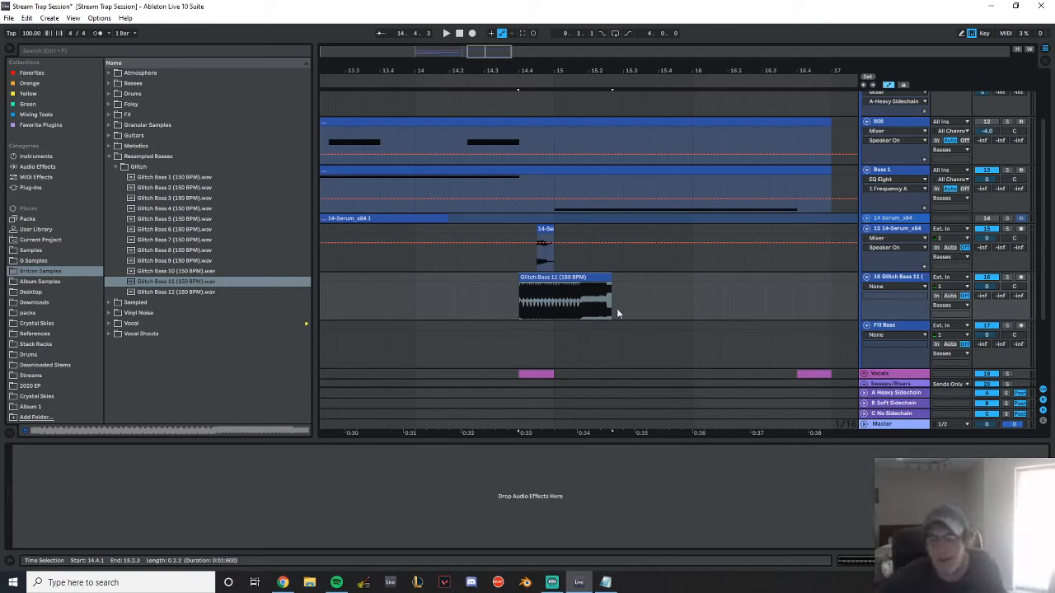
# Trim the Glitch Bass 11 clip to end at 14.4.3 and play it in the mix from 14.2.3
pyautogui.moveTo(610, 282); pyautogui.dragTo(537, 284)
pyautogui.click(466, 301)
pyautogui.press('space')
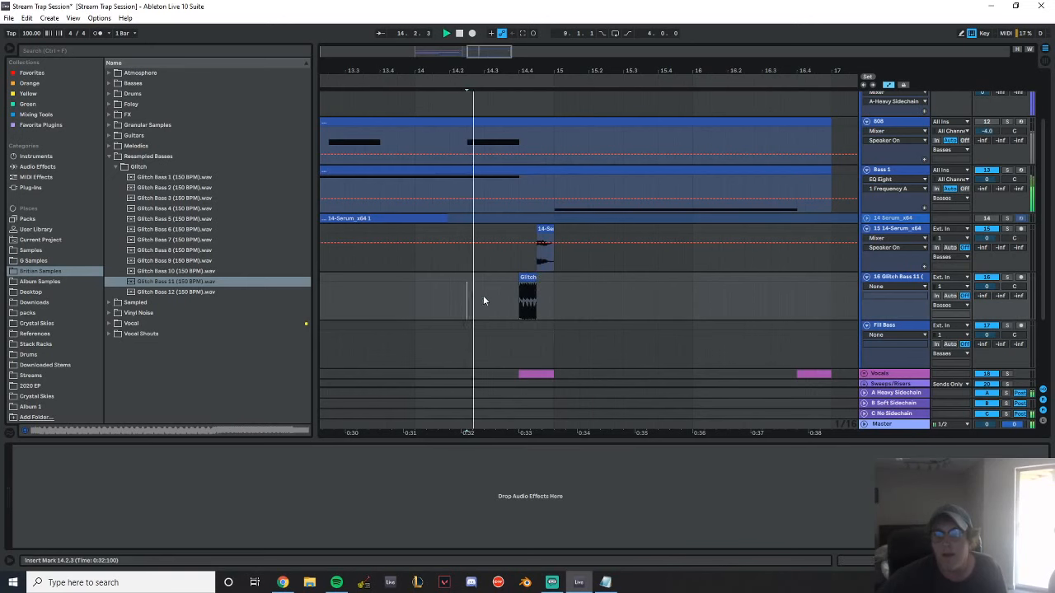
# Set the Glitch Bass 11 clip's gain to -15 dB and play back the fill
pyautogui.doubleClick(526, 278)
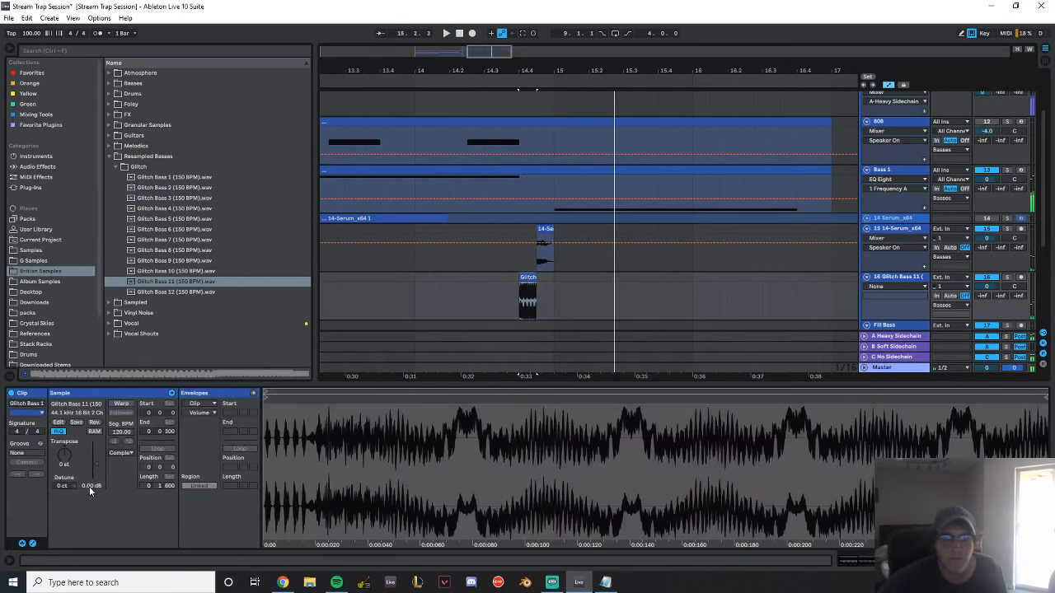
pyautogui.moveTo(90, 492); pyautogui.dragTo(132, 497)
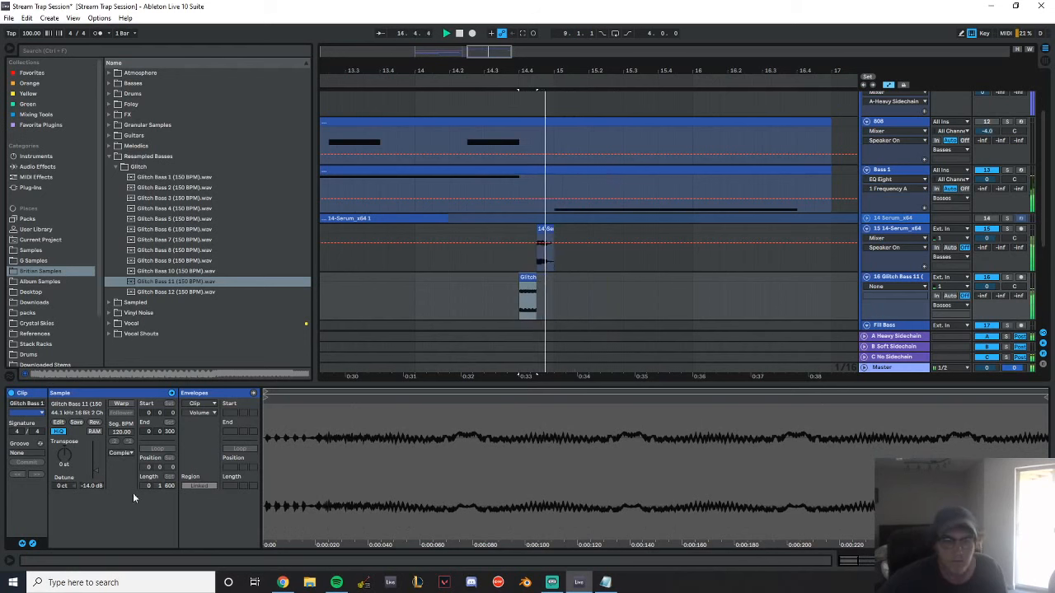
pyautogui.write('-15')
pyautogui.press('Return')
pyautogui.press('space')
pyautogui.press('space')
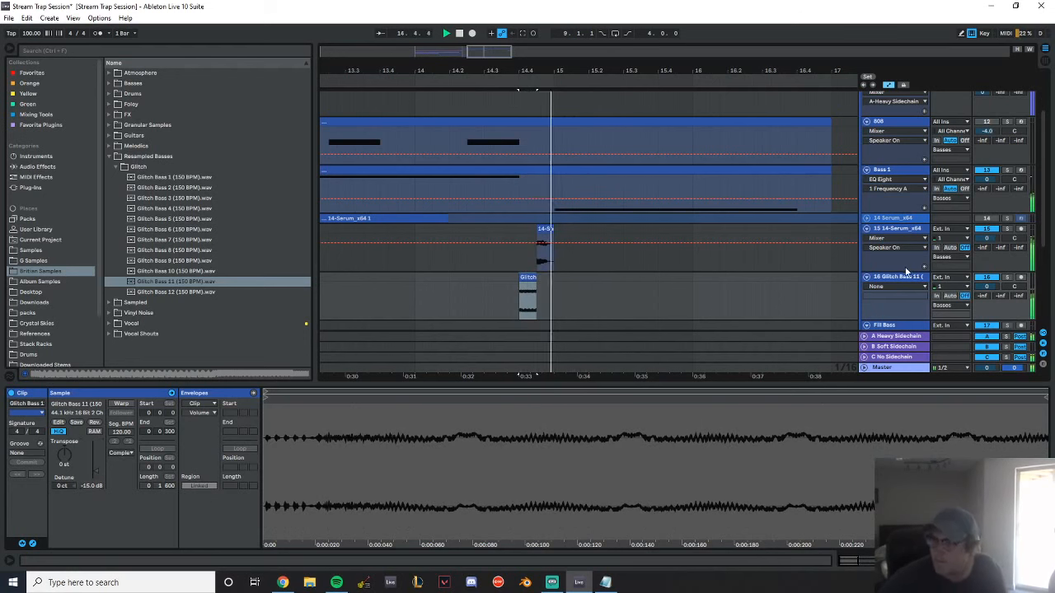
# Rename the Glitch Bass 11 track as Glitch 1
pyautogui.doubleClick(902, 278)
pyautogui.scroll(-2, 901, 278)
pyautogui.moveTo(540, 69); pyautogui.dragTo(545, 71)
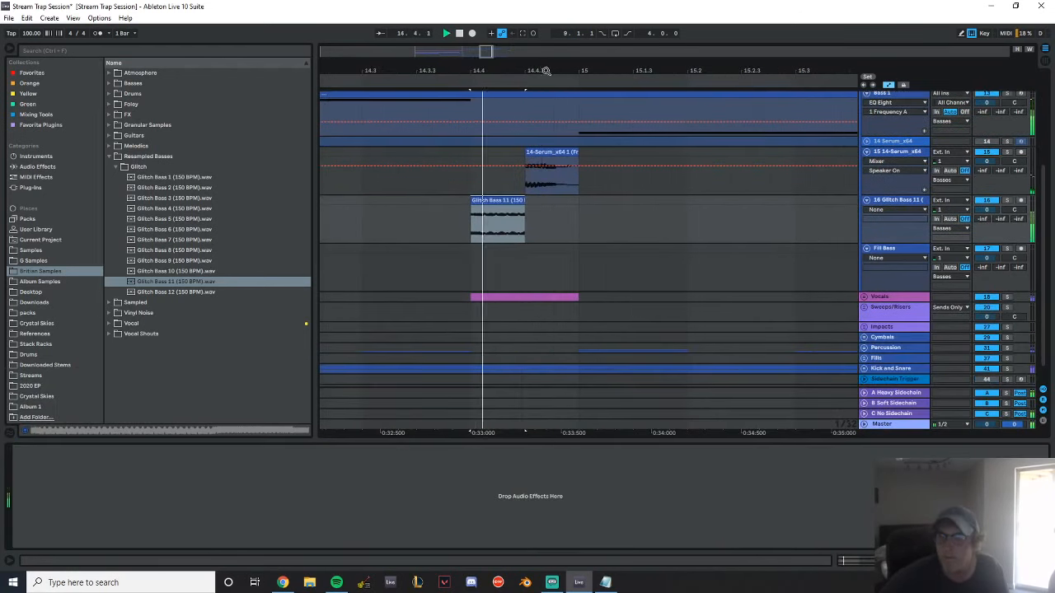
pyautogui.scroll(2, 883, 262)
pyautogui.click(905, 249)
pyautogui.hotkey('ctrl', 'r')
pyautogui.write('G')
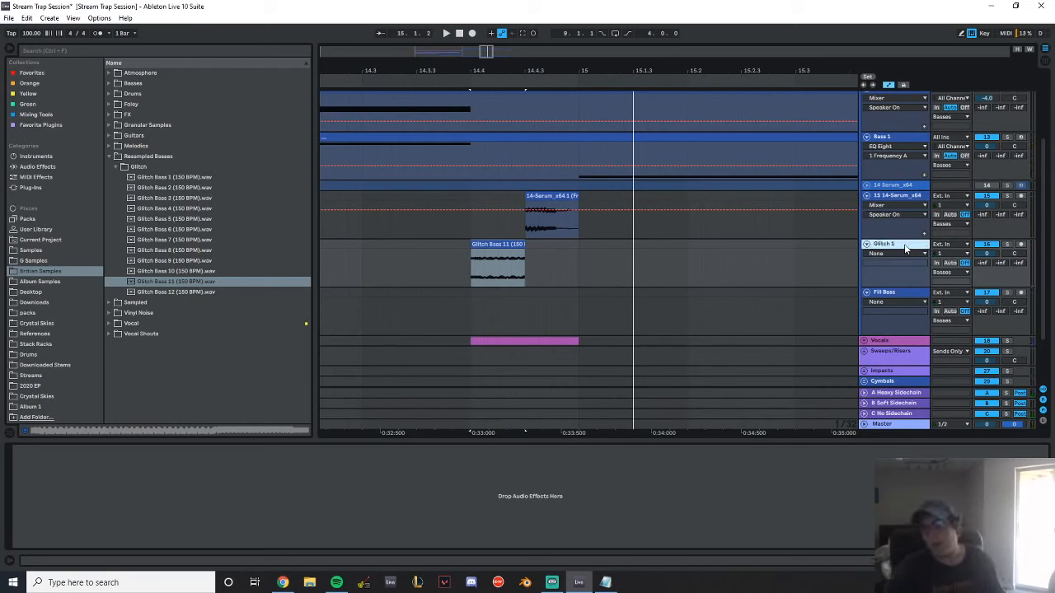
# Move Glitch 1 above the bounced Serum track, rename the bounced track as Glitch 2, and play the section
pyautogui.moveTo(905, 249); pyautogui.dragTo(916, 203)
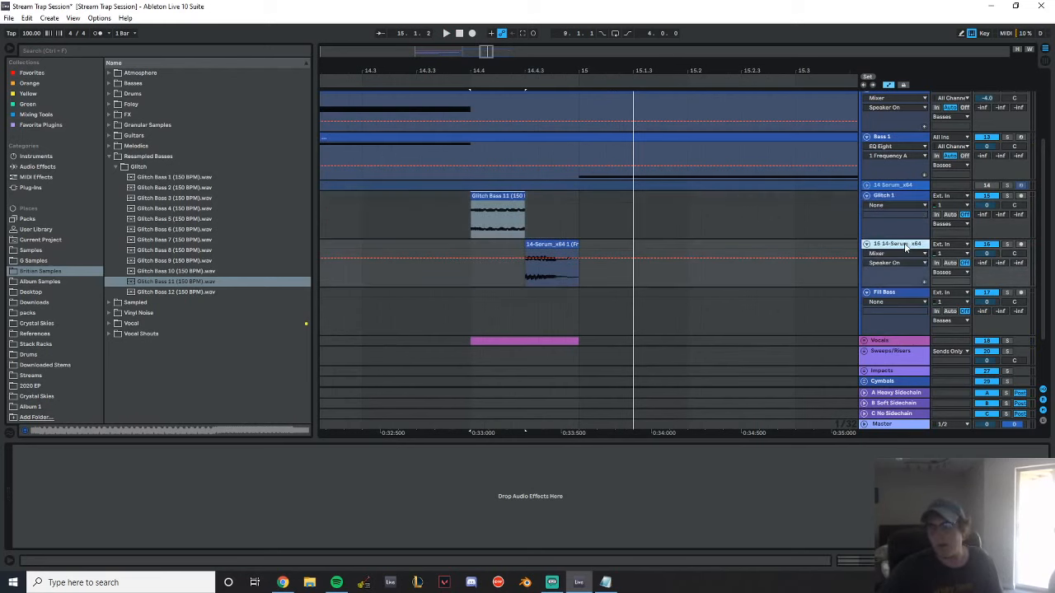
pyautogui.write('Glitch 2')
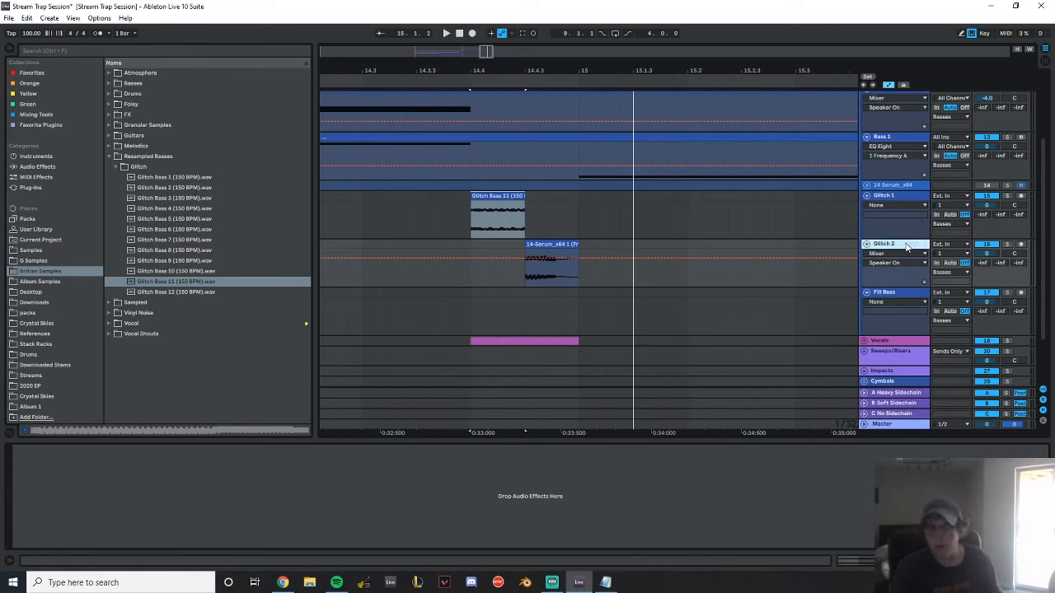
pyautogui.click(348, 225)
pyautogui.press('space')
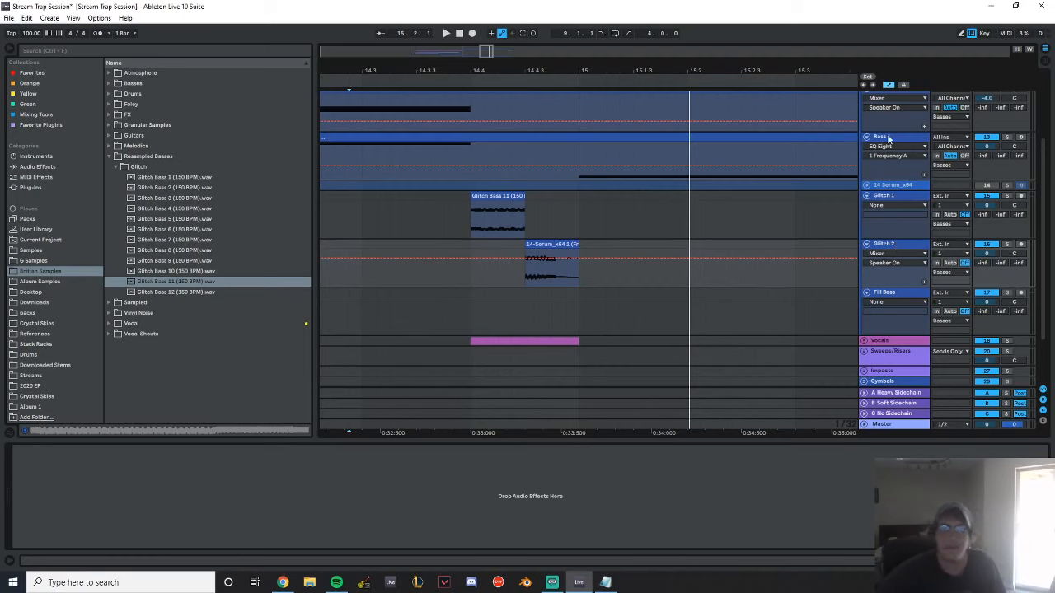
# Unfold the Fills group, hide the arrangement automation, and fold the Build 1, Build 2 and Pre-Drop Fill tracks
pyautogui.scroll(-1, 753, 190)
pyautogui.scroll(-1, 753, 191)
pyautogui.click(864, 326)
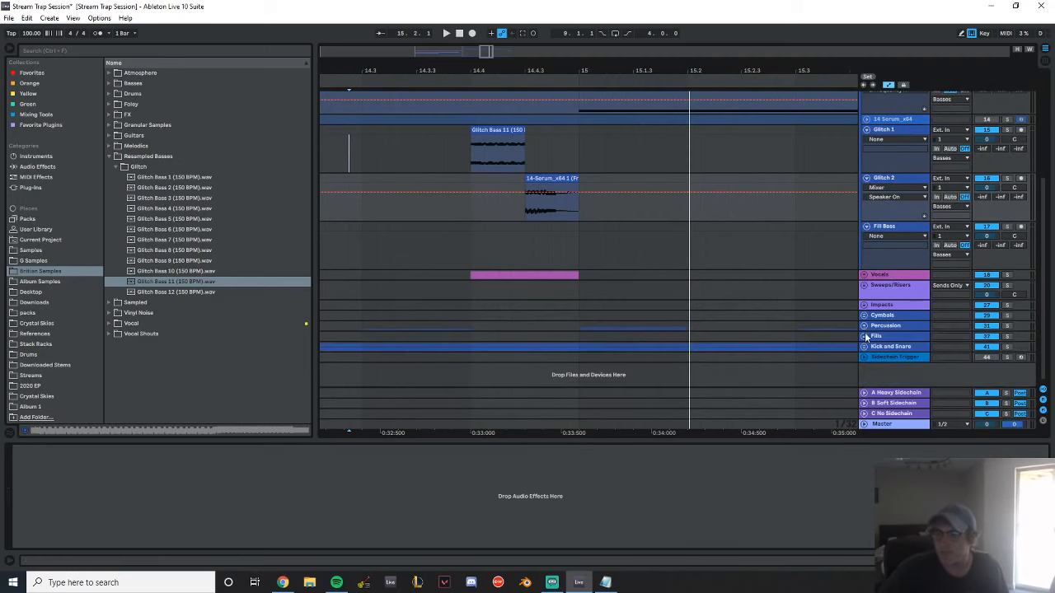
pyautogui.click(865, 336)
pyautogui.scroll(-2, 878, 331)
pyautogui.click(891, 85)
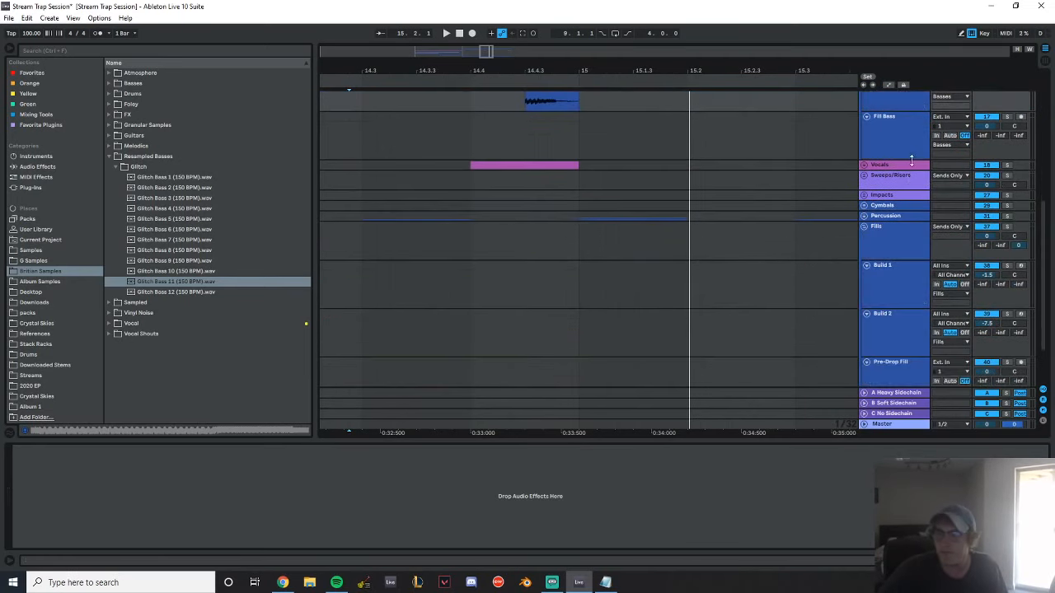
pyautogui.click(866, 265)
pyautogui.click(866, 275)
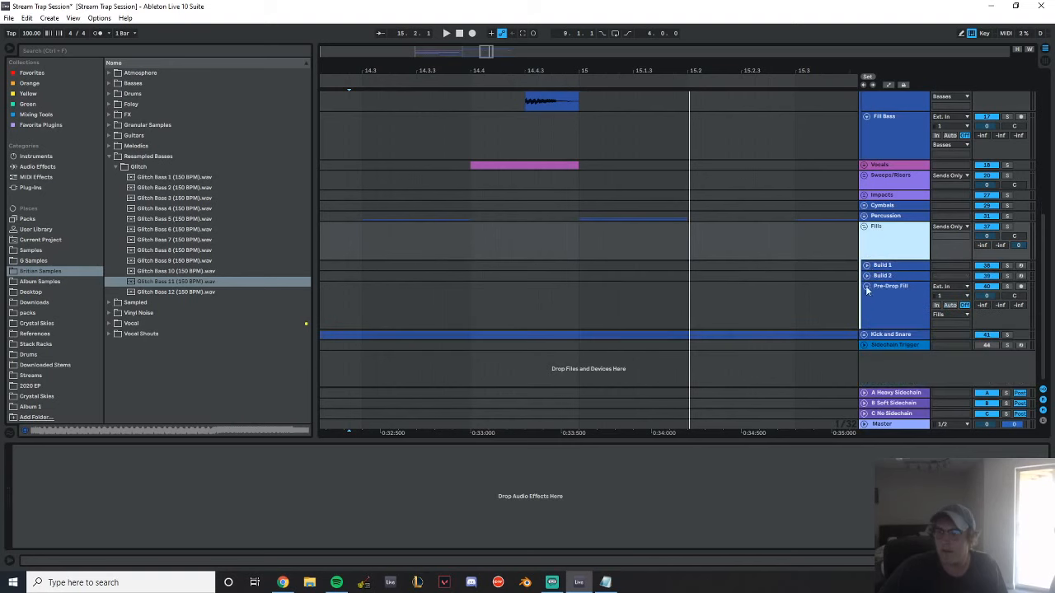
pyautogui.click(866, 285)
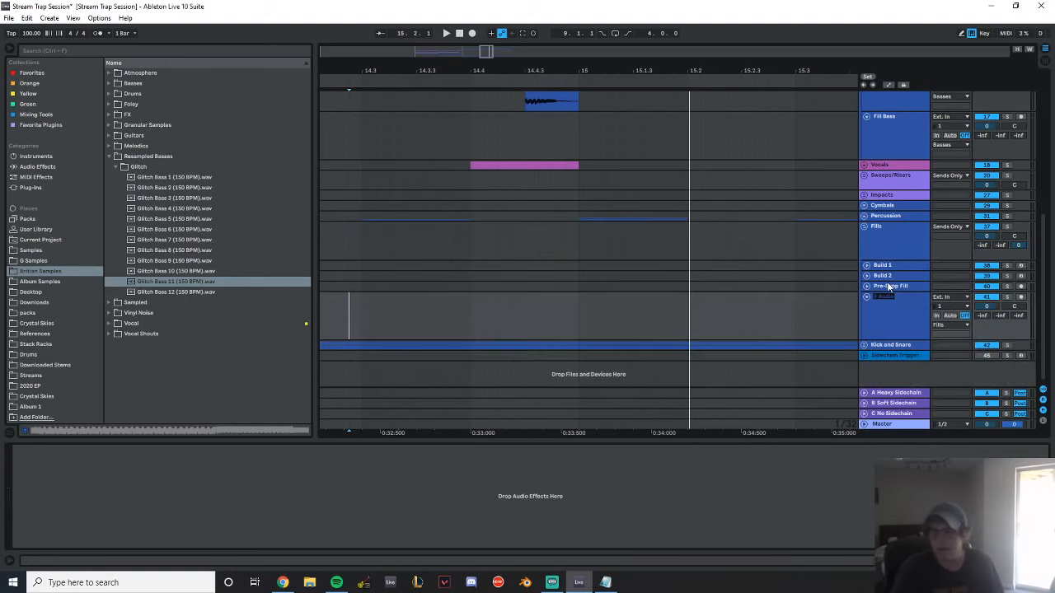
# Name the new audio track in the Fills group Tom Fill
pyautogui.write('Tom F')
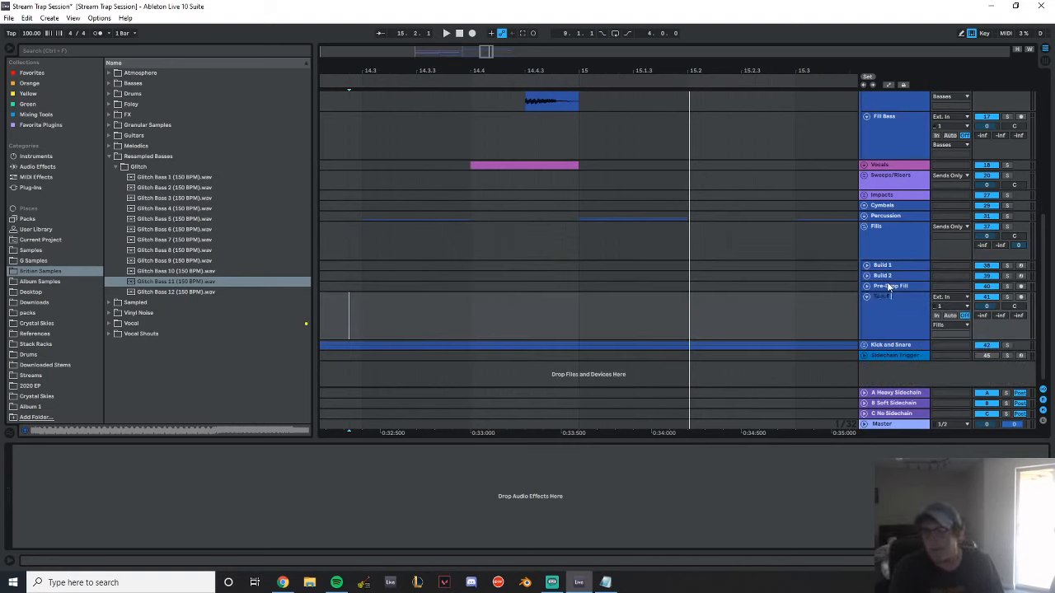
pyautogui.write('ill')
pyautogui.press('Return')
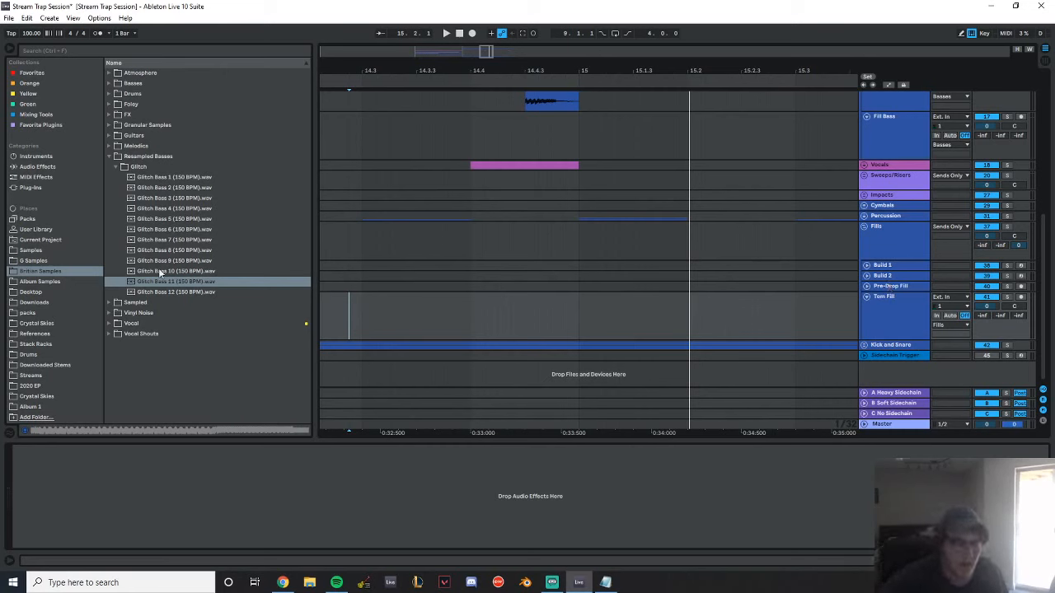
# Browse the Drums folder's 100 - 110 BPM fills and audition the 106 BPM percussion fill from Kit 2
pyautogui.click(189, 210)
pyautogui.click(107, 156)
pyautogui.click(108, 94)
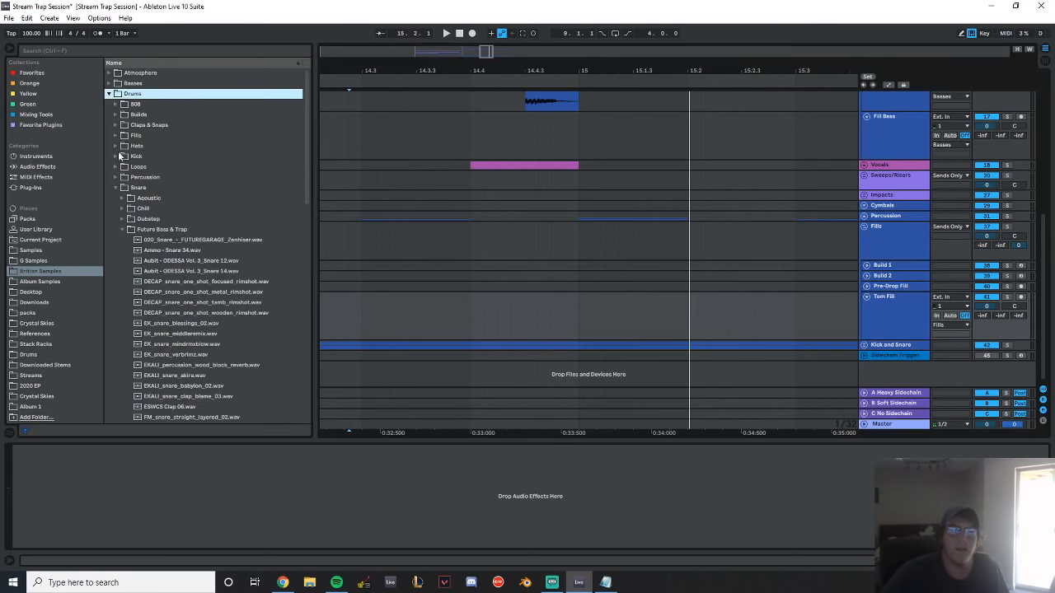
pyautogui.click(115, 135)
pyautogui.click(121, 156)
pyautogui.click(159, 177)
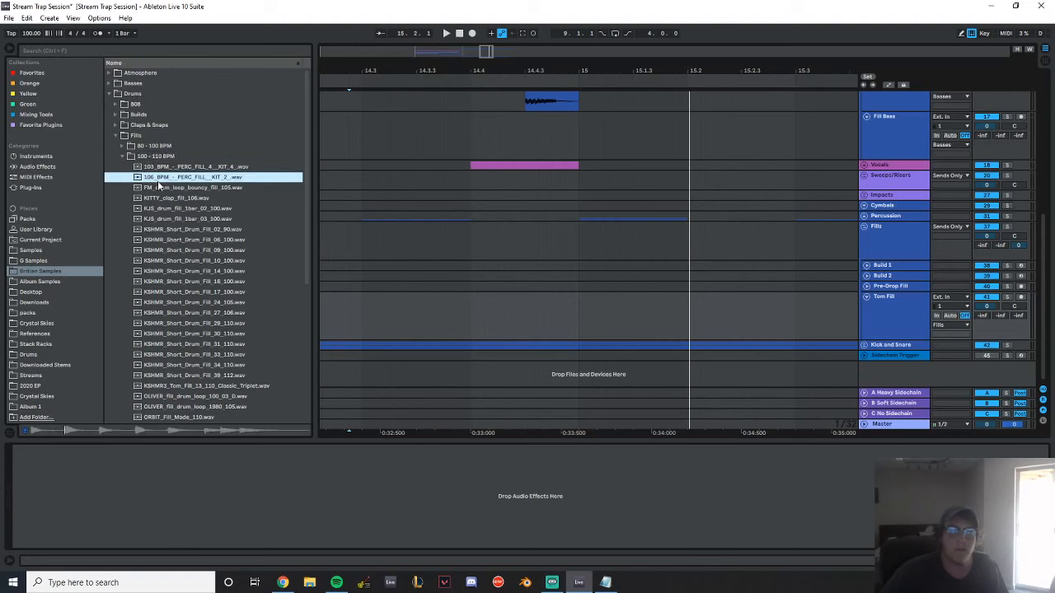
# Browse the Toms folder in Drums and audition the EK, Slow Magic, Mammoth and Glitch Mob tom one-shots
pyautogui.click(116, 136)
pyautogui.click(115, 198)
pyautogui.click(173, 229)
pyautogui.click(176, 209)
pyautogui.click(176, 219)
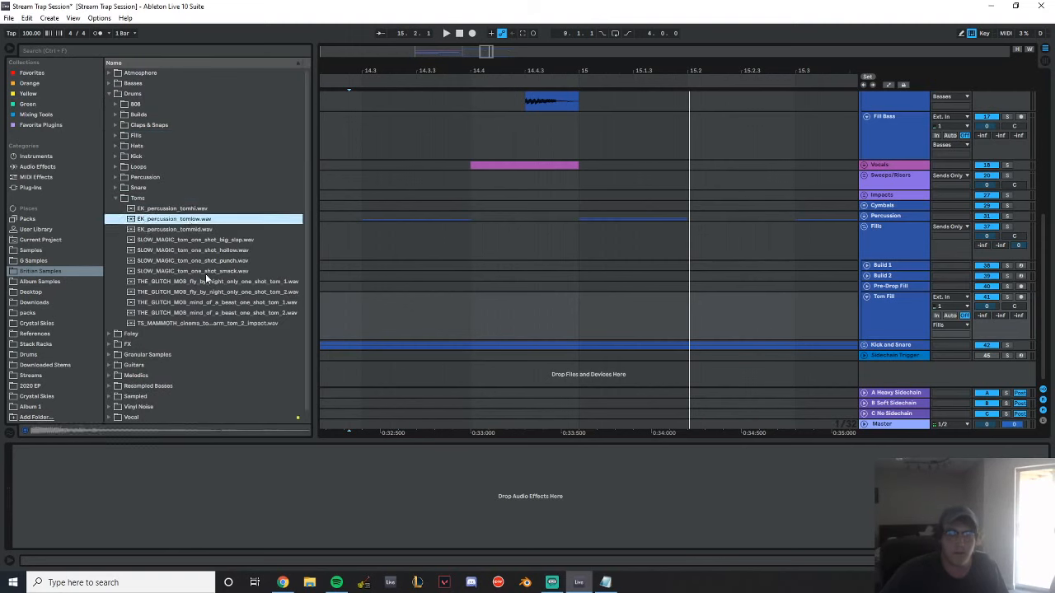
pyautogui.click(205, 272)
pyautogui.click(208, 263)
pyautogui.click(212, 325)
pyautogui.click(209, 314)
pyautogui.click(203, 293)
pyautogui.click(112, 198)
# Browse the Percussion One-Shots folder and audition its rim, short rim, wood split and thump snap samples
pyautogui.click(108, 178)
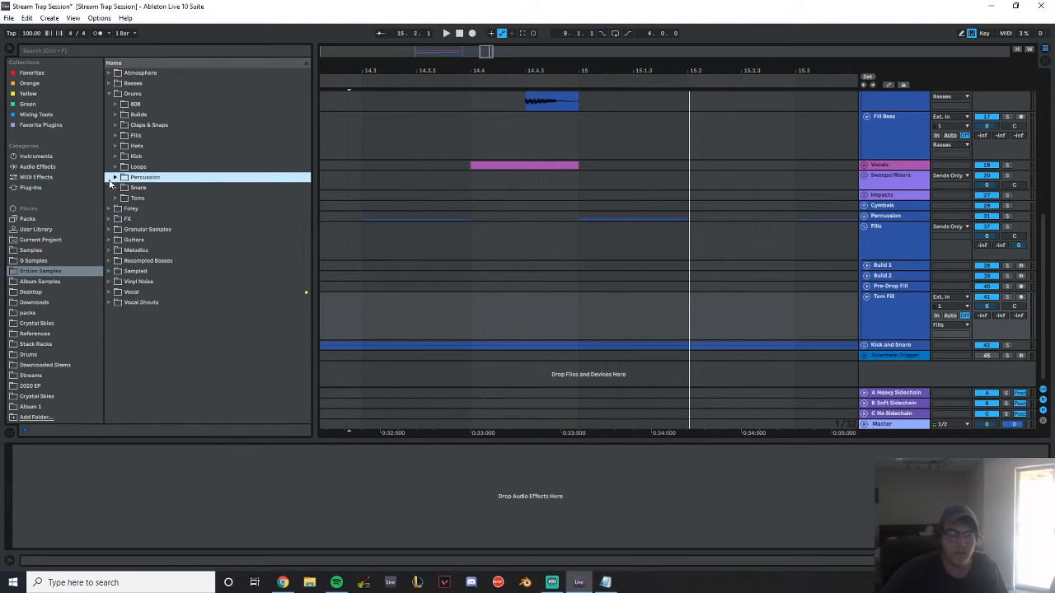
pyautogui.click(115, 178)
pyautogui.click(122, 189)
pyautogui.click(122, 189)
pyautogui.click(123, 198)
pyautogui.click(149, 220)
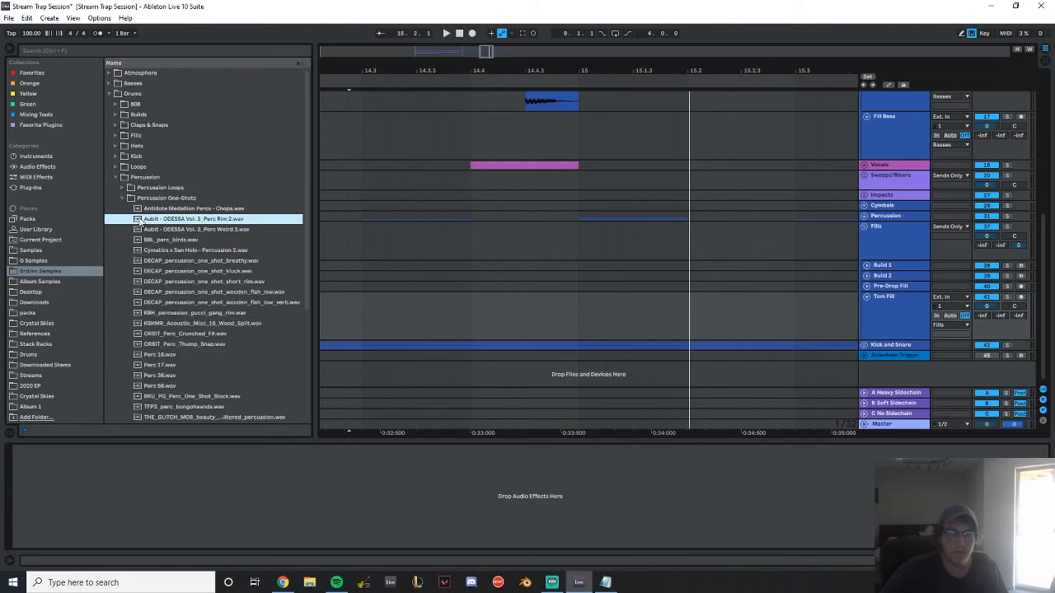
pyautogui.click(156, 229)
pyautogui.click(179, 250)
pyautogui.click(190, 281)
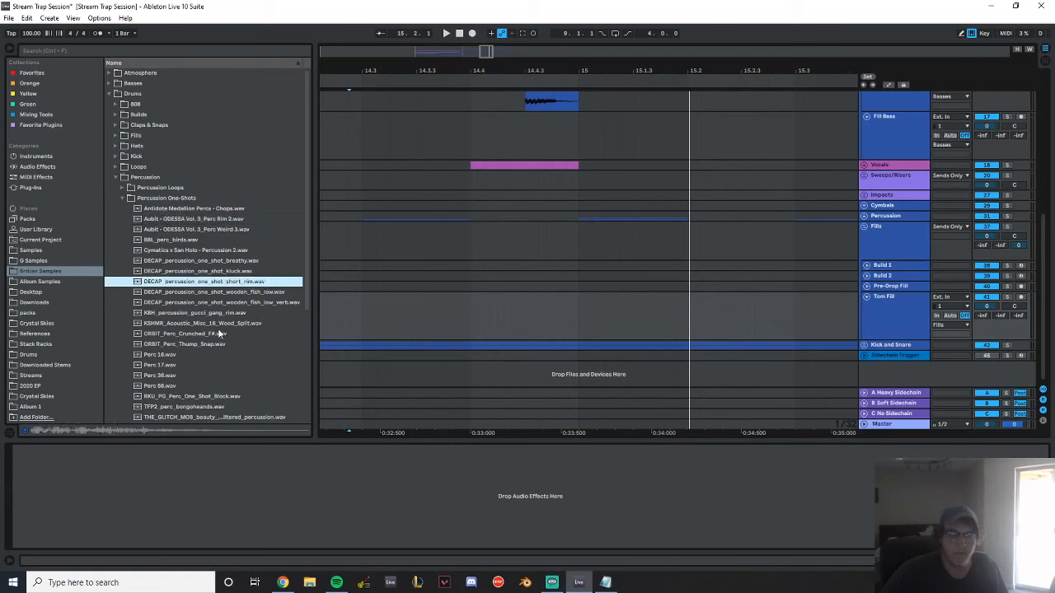
pyautogui.click(197, 324)
pyautogui.click(196, 333)
pyautogui.click(199, 344)
pyautogui.scroll(-3, 219, 280)
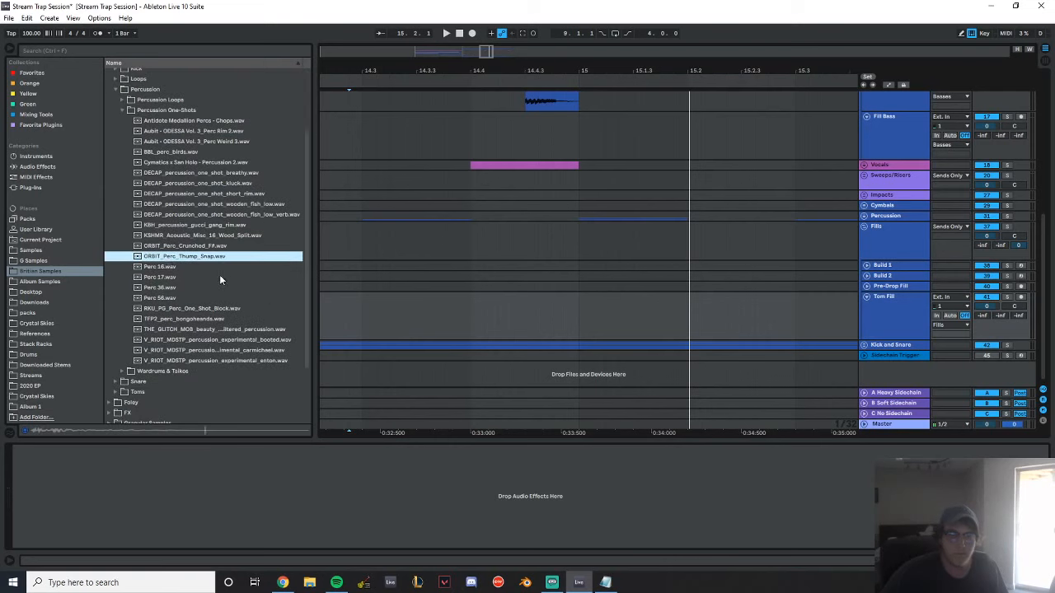
# Audition the numbered Perc samples and place Perc 56 on the Tom Fill track at 14.4
pyautogui.click(168, 267)
pyautogui.click(175, 277)
pyautogui.click(180, 287)
pyautogui.click(179, 298)
pyautogui.click(185, 309)
pyautogui.moveTo(195, 298); pyautogui.dragTo(474, 321)
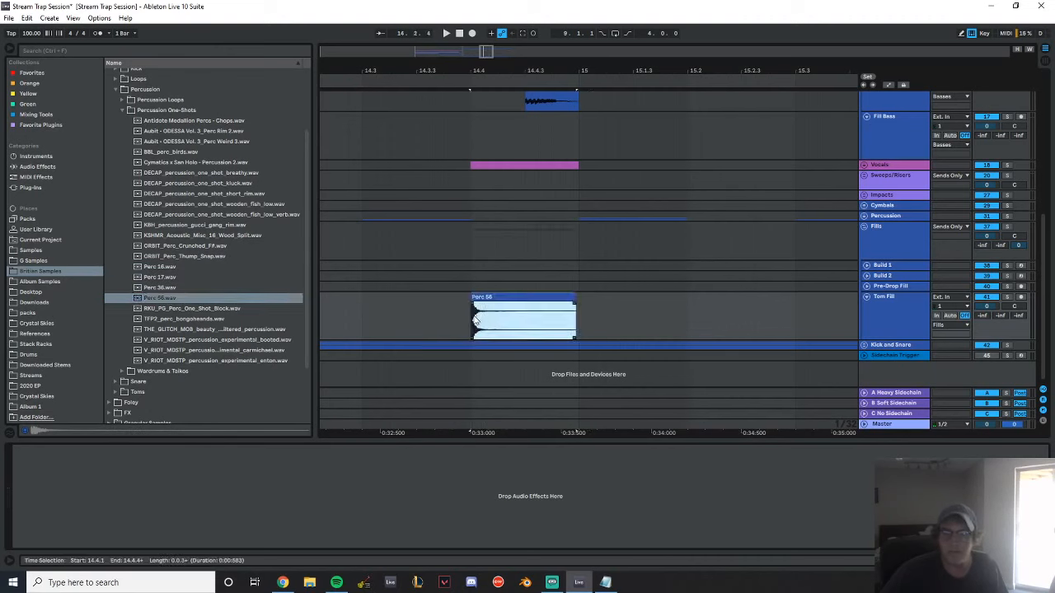
# Audition the remaining percussion one-shots, place the TFP2 bongo sample on Tom Fill at 14.4.3, and play the fill
pyautogui.click(206, 328)
pyautogui.click(213, 340)
pyautogui.click(224, 350)
pyautogui.click(208, 330)
pyautogui.click(201, 319)
pyautogui.moveTo(201, 320); pyautogui.dragTo(536, 311)
pyautogui.click(416, 313)
pyautogui.press('space')
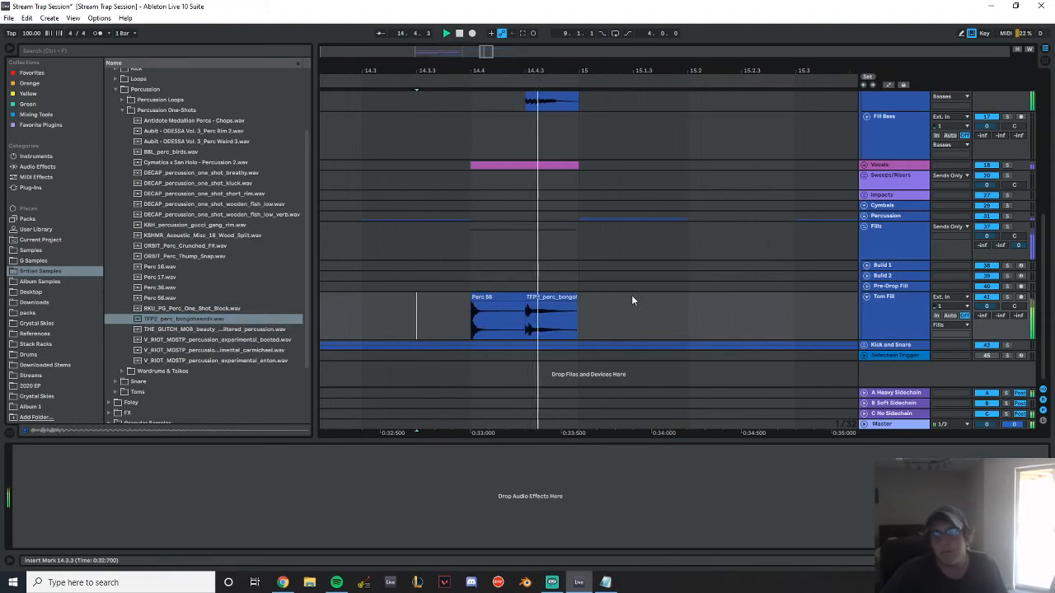
# Audition the ORBIT, KSHMR and DECAP one-shots and place the DECAP short rim on Tom Fill at 14.4.2
pyautogui.click(198, 257)
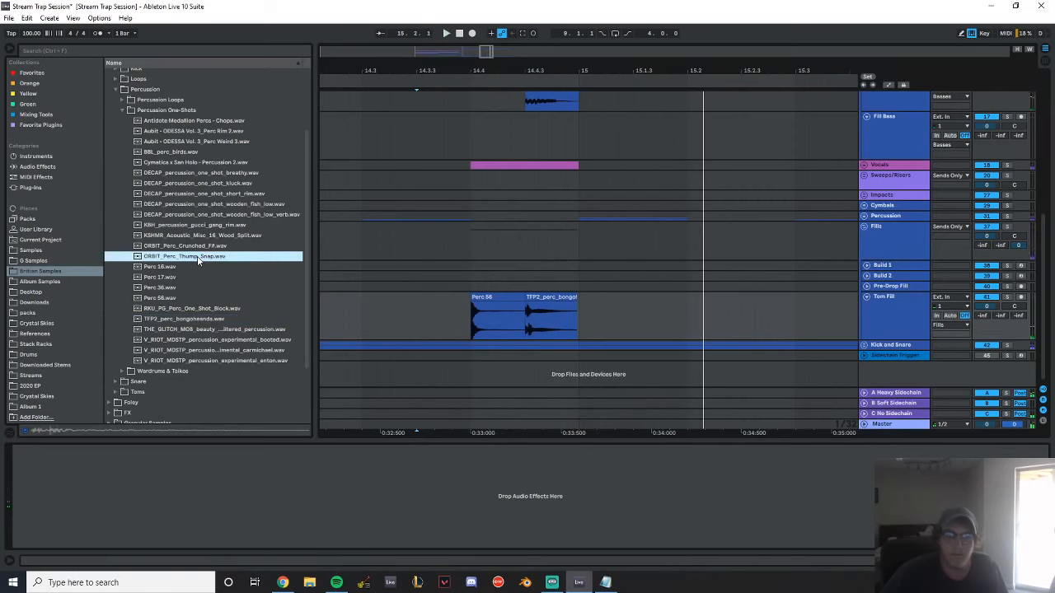
pyautogui.click(193, 236)
pyautogui.click(196, 216)
pyautogui.click(196, 205)
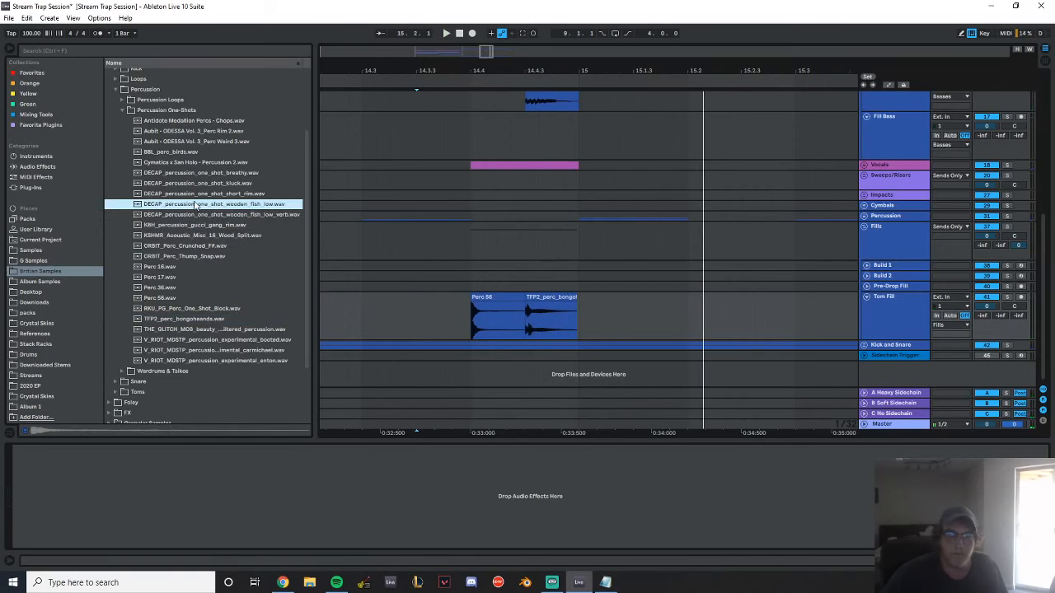
pyautogui.click(196, 194)
pyautogui.click(196, 183)
pyautogui.moveTo(196, 194); pyautogui.dragTo(498, 308)
# Play the three-hit tom fill from 14.3.3
pyautogui.click(405, 300)
pyautogui.press('space')
pyautogui.click(417, 297)
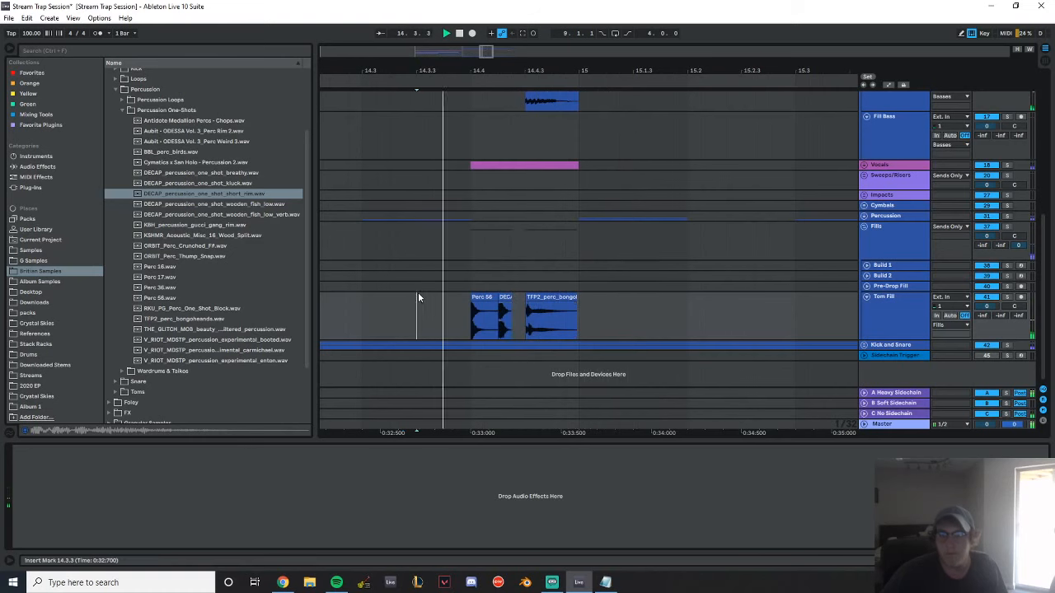
pyautogui.press('space')
pyautogui.press('space')
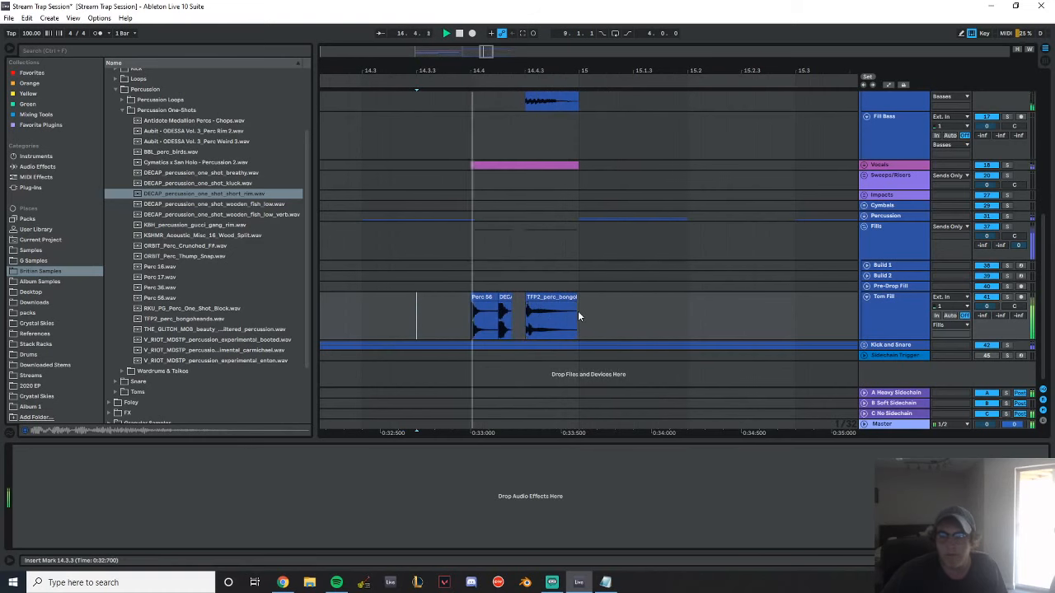
pyautogui.press('space')
# Add a fade-out across the whole Perc 56 clip on Tom Fill and play the result
pyautogui.moveTo(577, 316); pyautogui.dragTo(462, 310)
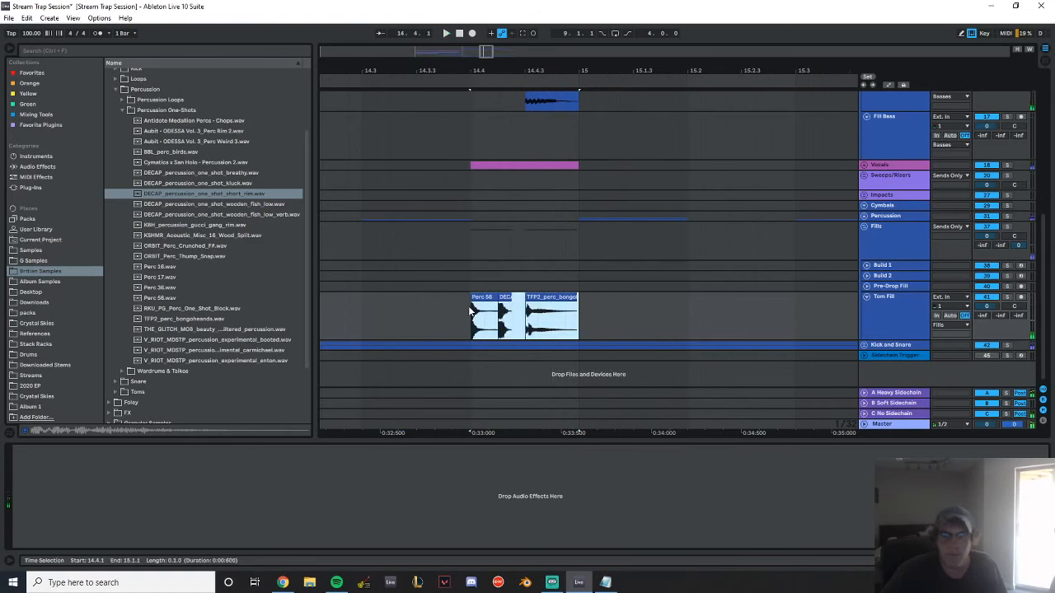
pyautogui.click(485, 315)
pyautogui.click(486, 297)
pyautogui.press('space')
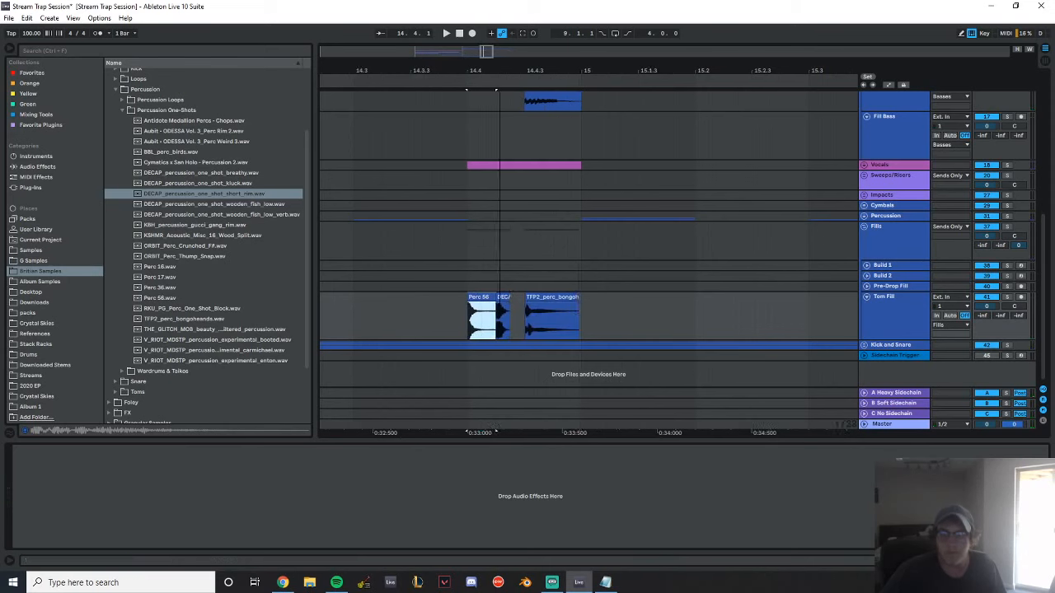
pyautogui.press('space')
pyautogui.keyDown('ctrl'); pyautogui.scroll(5, 491, 304); pyautogui.keyUp('ctrl')
pyautogui.moveTo(523, 303); pyautogui.dragTo(296, 314)
pyautogui.click(429, 297)
pyautogui.press('space')
pyautogui.press('space')
# Add full-length fade-outs to the DECAP rim and TFP2 bongo clips on Tom Fill
pyautogui.moveTo(585, 303); pyautogui.dragTo(382, 295)
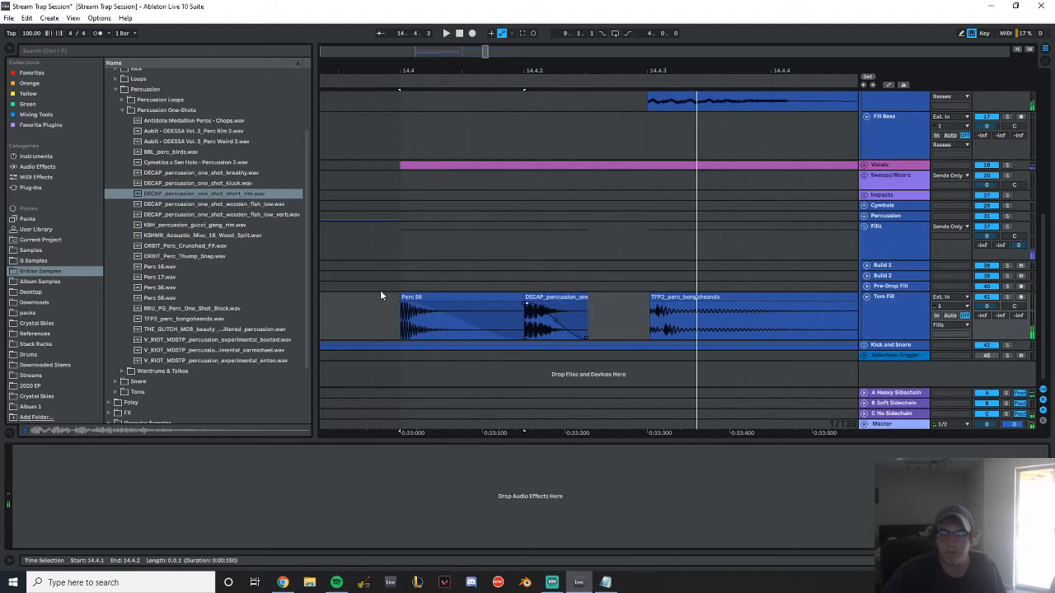
pyautogui.click(383, 288)
pyautogui.press('space')
pyautogui.press('space')
pyautogui.moveTo(718, 74)
pyautogui.mouseDown()
pyautogui.moveTo(647, 51)
pyautogui.moveTo(597, 52)
pyautogui.mouseUp()
pyautogui.moveTo(651, 303); pyautogui.dragTo(429, 271)
# Lower the Perc 56 clip's gain to -7 dB and play the fill
pyautogui.click(505, 297)
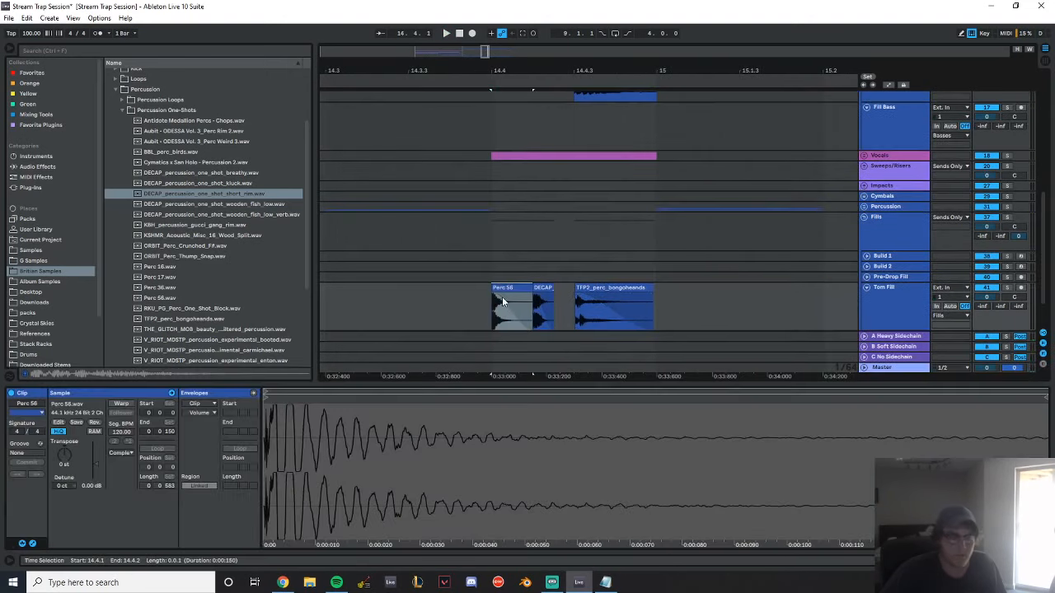
pyautogui.moveTo(96, 463); pyautogui.dragTo(96, 469)
pyautogui.press('space')
pyautogui.press('space')
pyautogui.press('space')
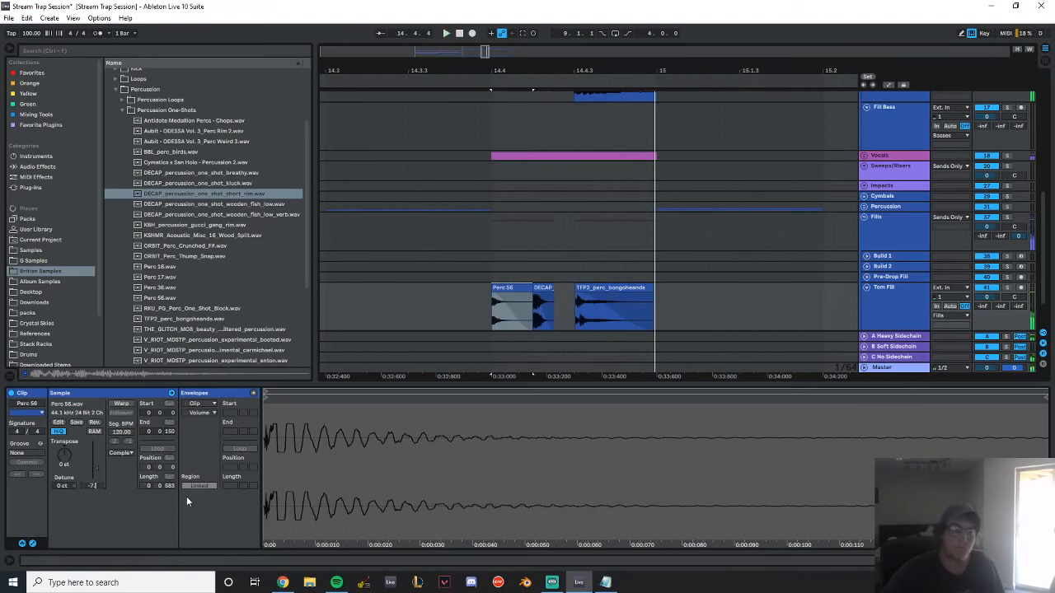
# Lower the DECAP rim clip's gain to -7 dB and play the fill
pyautogui.click(542, 309)
pyautogui.moveTo(95, 484); pyautogui.dragTo(95, 497)
pyautogui.press('space')
pyautogui.press('space')
pyautogui.press('space')
pyautogui.press('space')
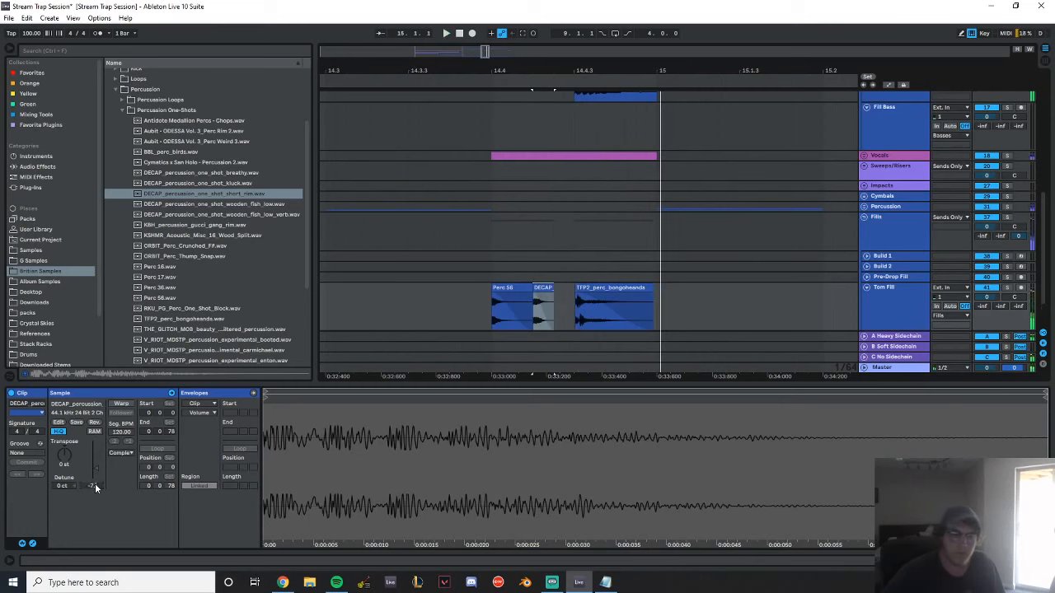
# Lower the TFP2 bongo clip's gain and play the complete tom fill
pyautogui.click(639, 326)
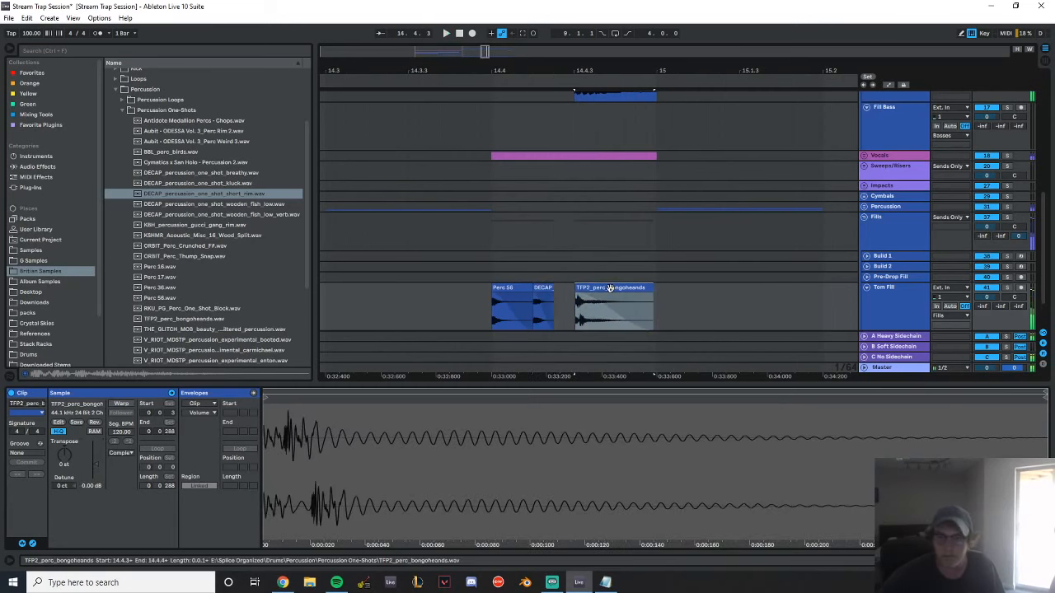
pyautogui.moveTo(94, 484); pyautogui.dragTo(94, 492)
pyautogui.press('space')
pyautogui.press('space')
pyautogui.press('space')
pyautogui.press('space')
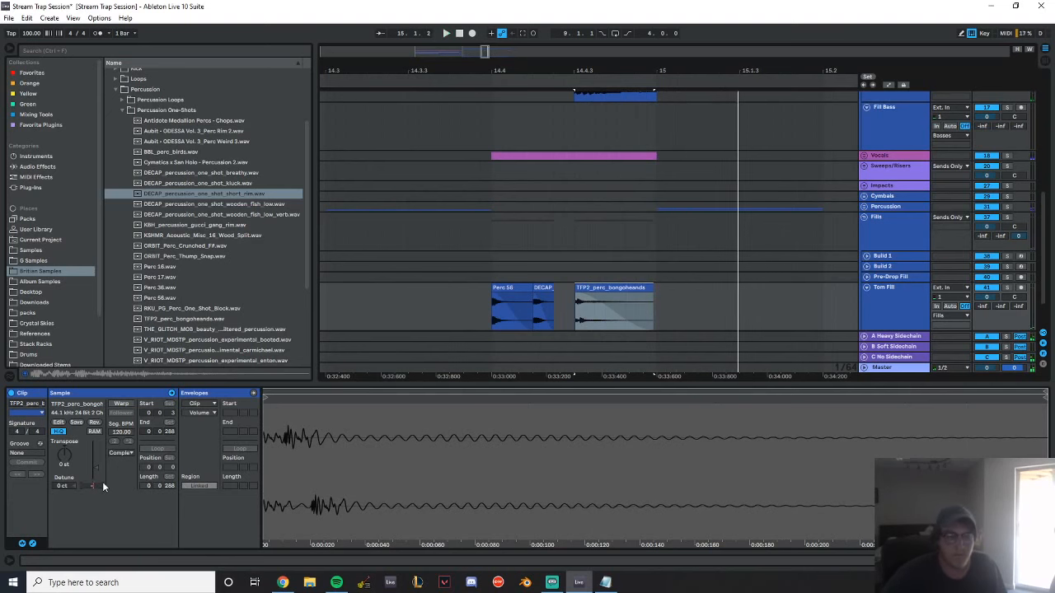
pyautogui.press('space')
pyautogui.click(906, 324)
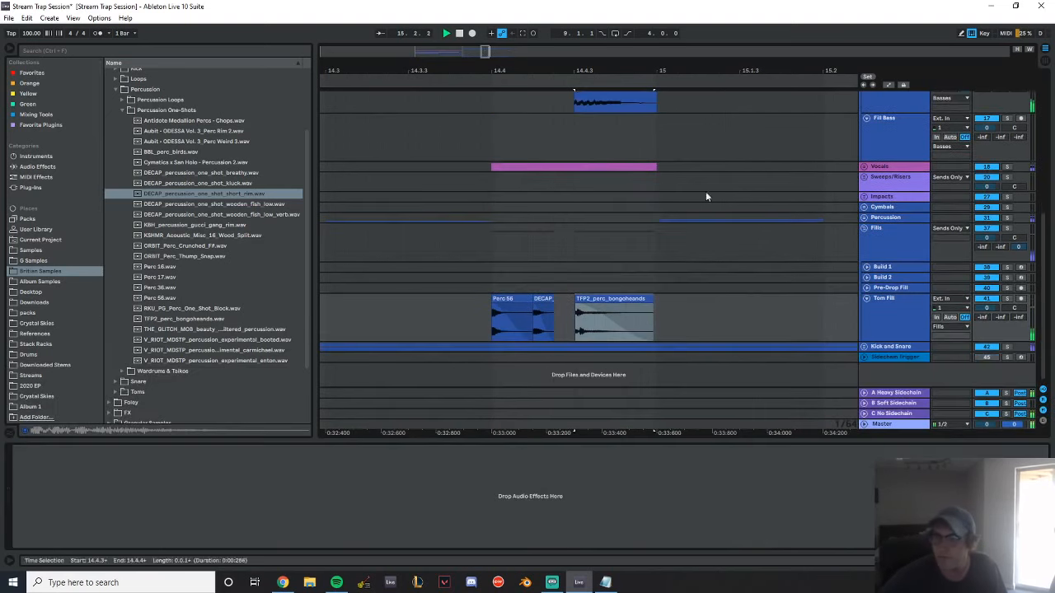
pyautogui.press('space')
# Play the arrangement from the start of the Build at bar 9 through Drop 1
pyautogui.moveTo(742, 70); pyautogui.dragTo(680, 33)
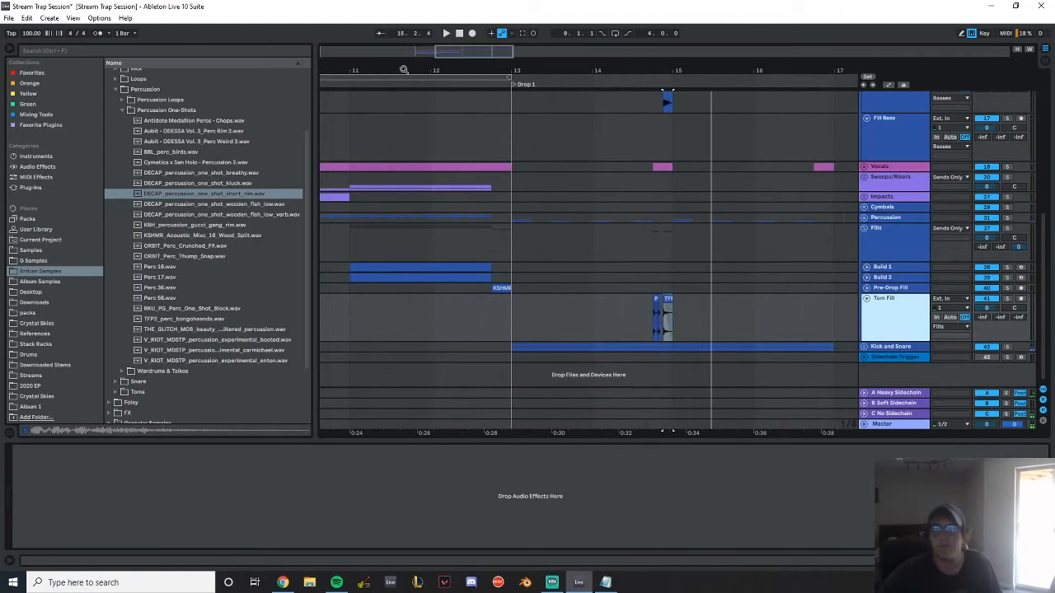
pyautogui.moveTo(403, 70); pyautogui.dragTo(504, 66)
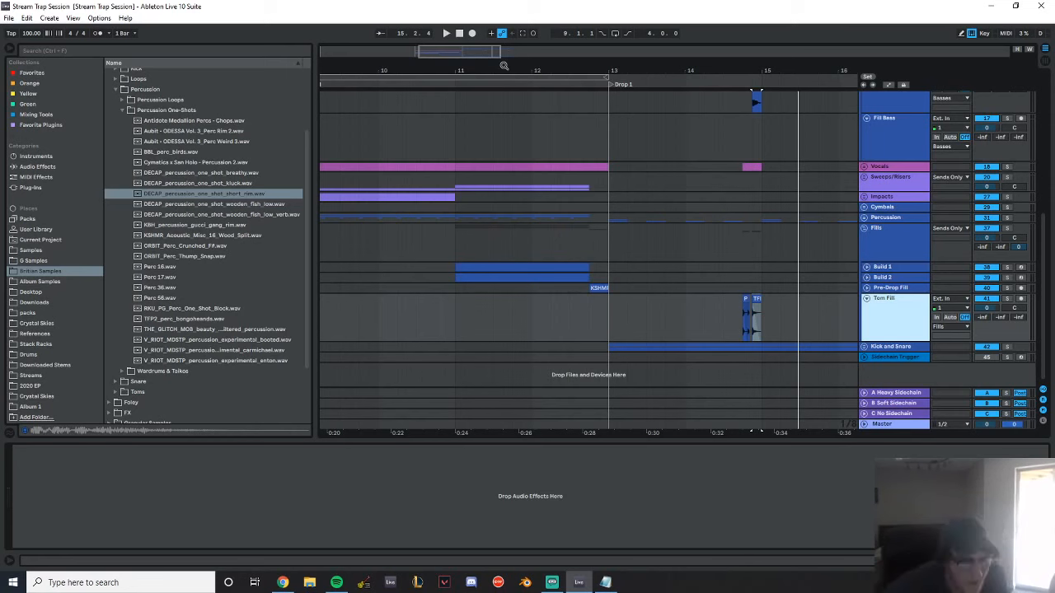
pyautogui.moveTo(382, 66); pyautogui.dragTo(583, 47)
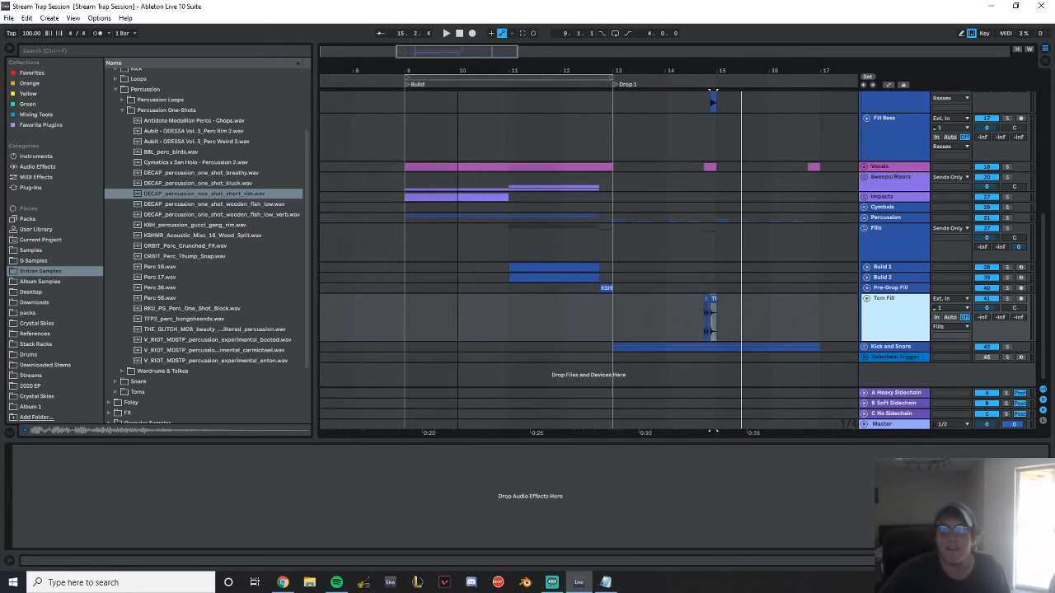
pyautogui.click(338, 124)
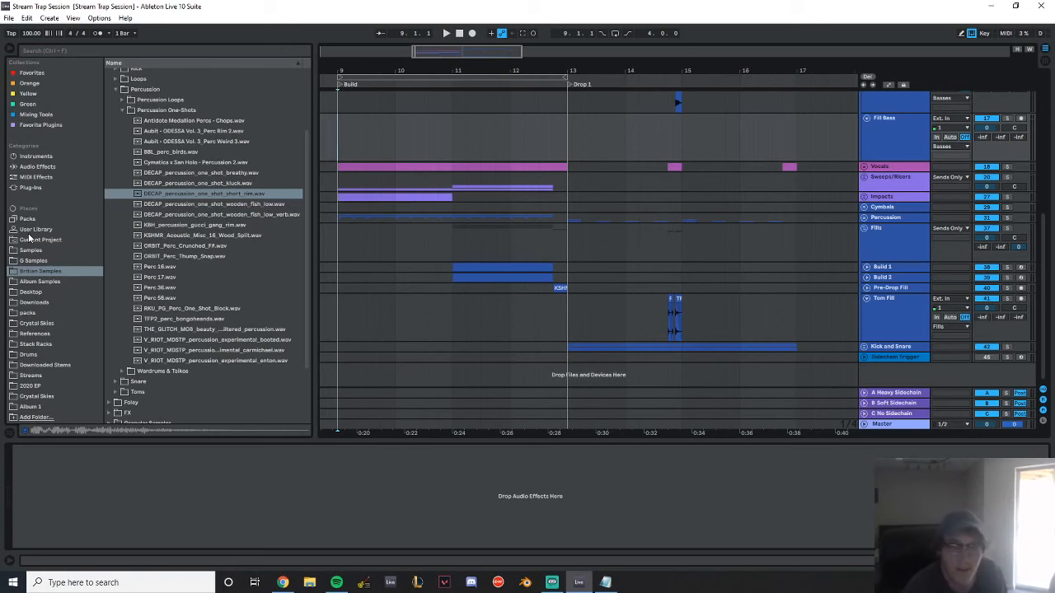
pyautogui.press('space')
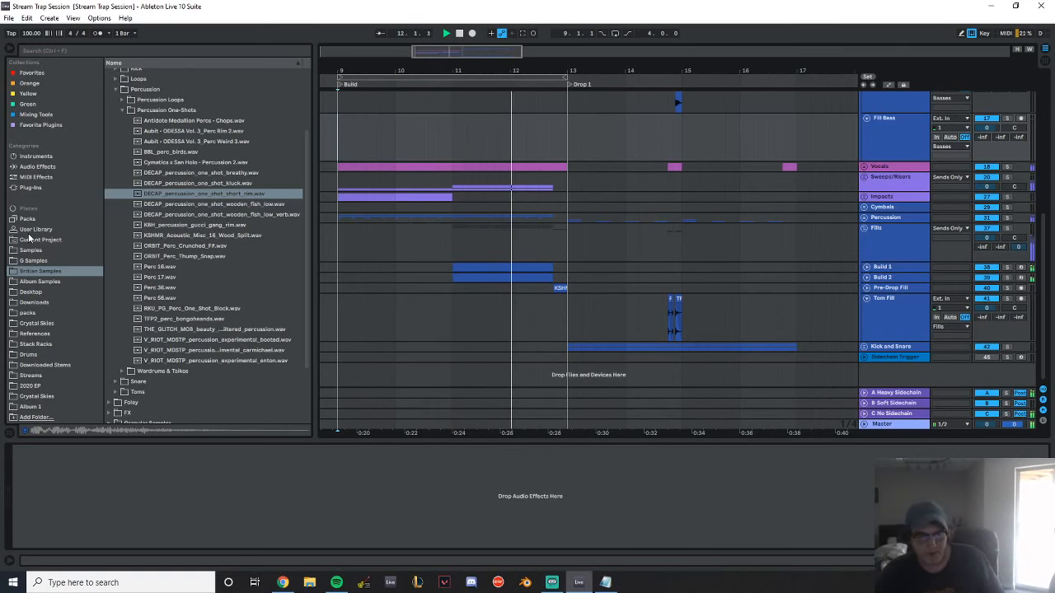
pyautogui.moveTo(548, 70); pyautogui.dragTo(430, 70)
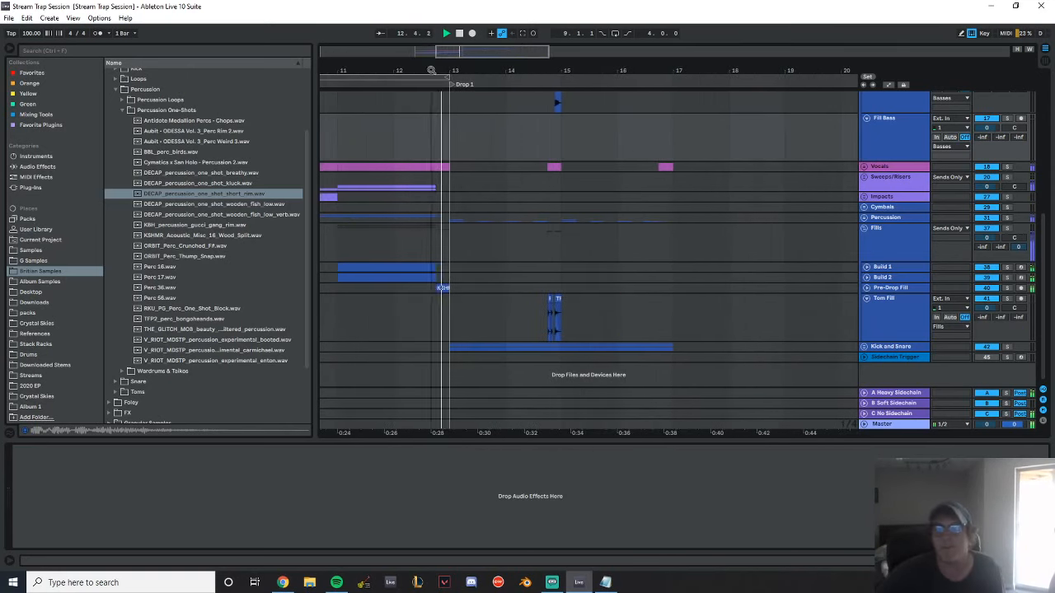
pyautogui.moveTo(746, 70); pyautogui.dragTo(734, 80)
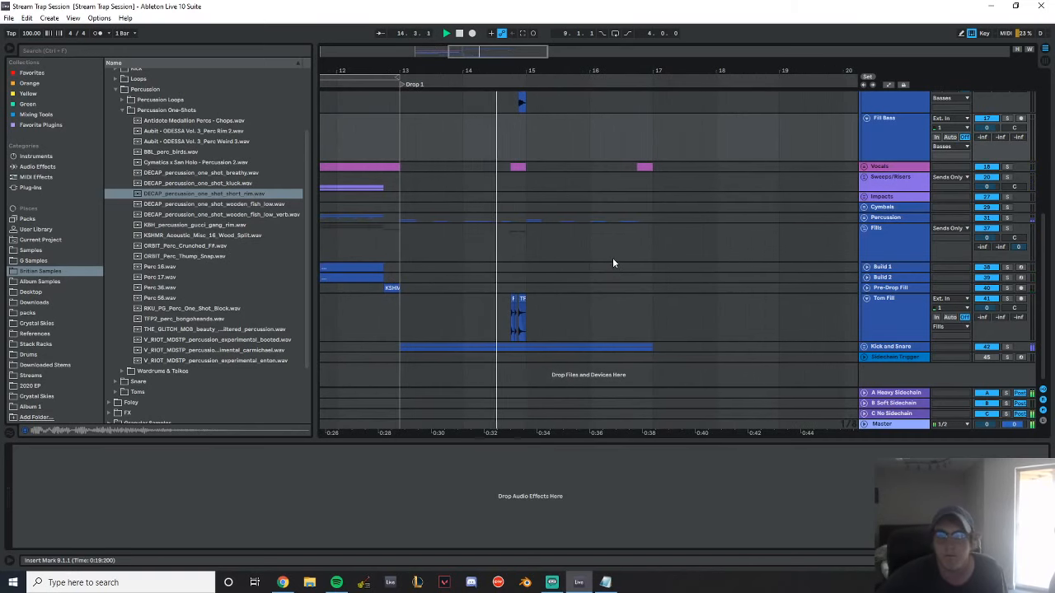
# Group the Glitch 1 and Glitch 2 tracks and name the group LFO Glitch
pyautogui.moveTo(530, 71)
pyautogui.mouseDown()
pyautogui.moveTo(531, 82)
pyautogui.moveTo(511, 74)
pyautogui.mouseUp()
pyautogui.scroll(4, 472, 212)
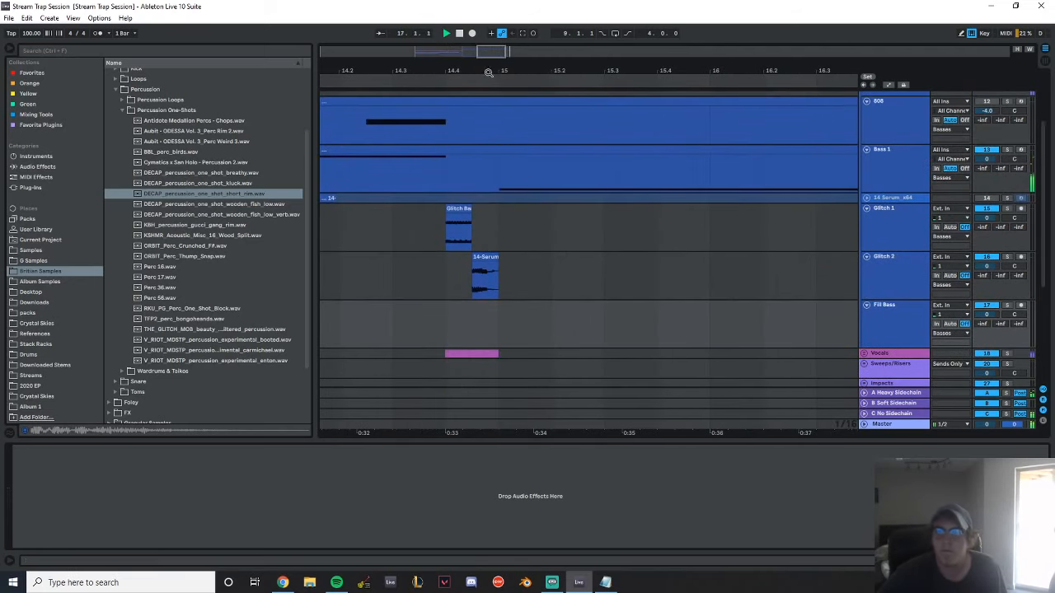
pyautogui.moveTo(903, 273); pyautogui.dragTo(900, 238)
pyautogui.hotkey('ctrl', 'g')
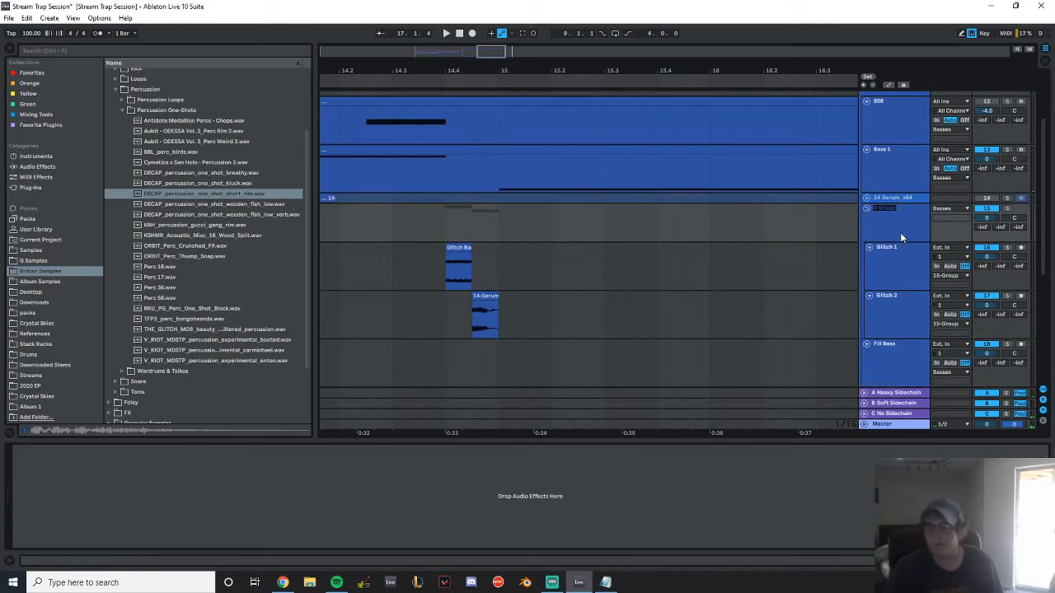
pyautogui.write('LFO Gltich')
pyautogui.press('Return')
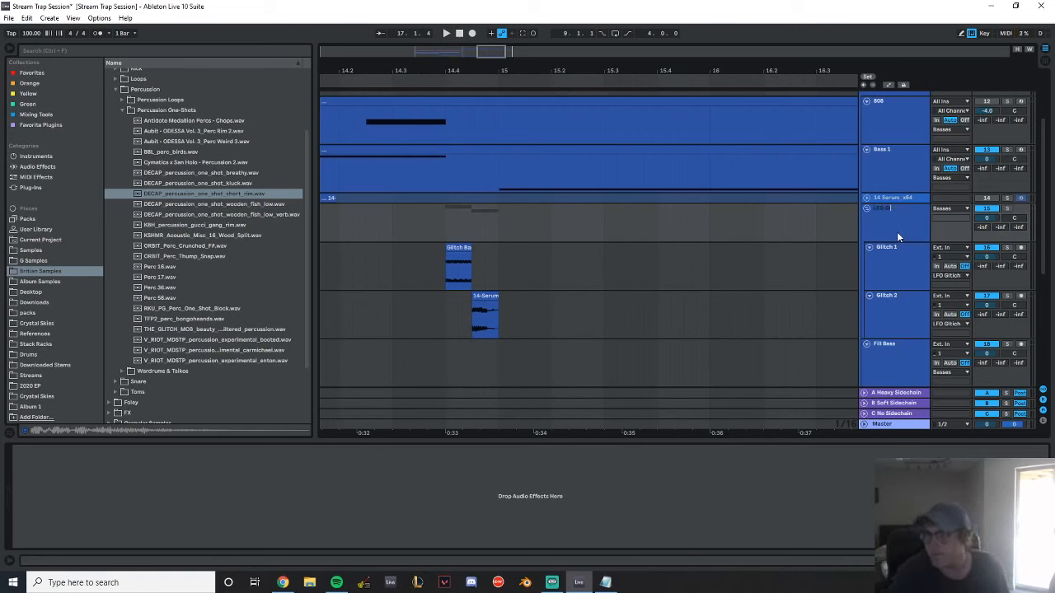
# Add LFOTool from the favorite plugins to the LFO Glitch group and delete the end point of the curve's flat top
pyautogui.click(32, 188)
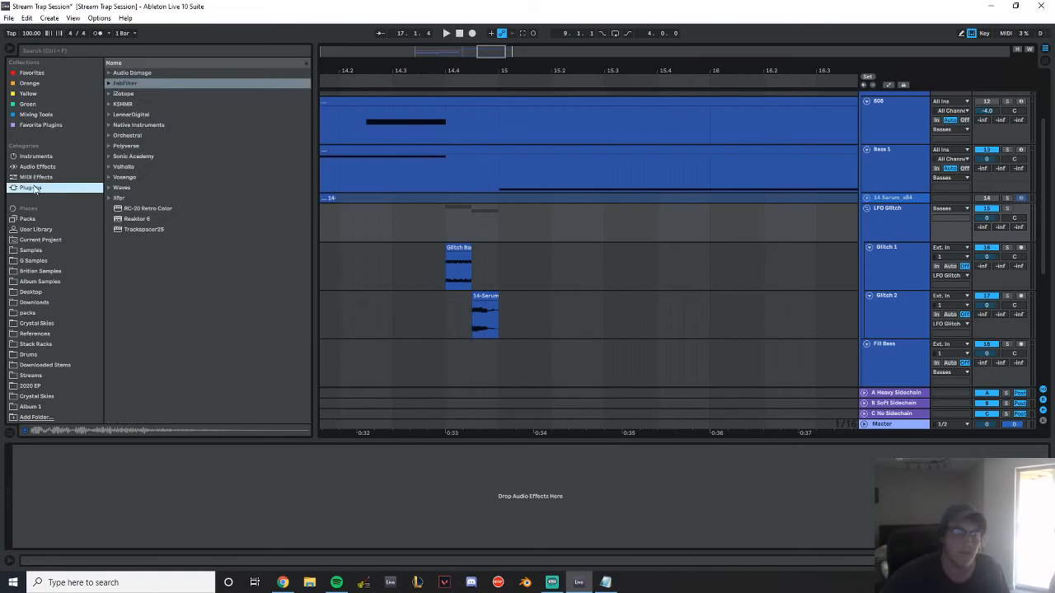
pyautogui.click(41, 124)
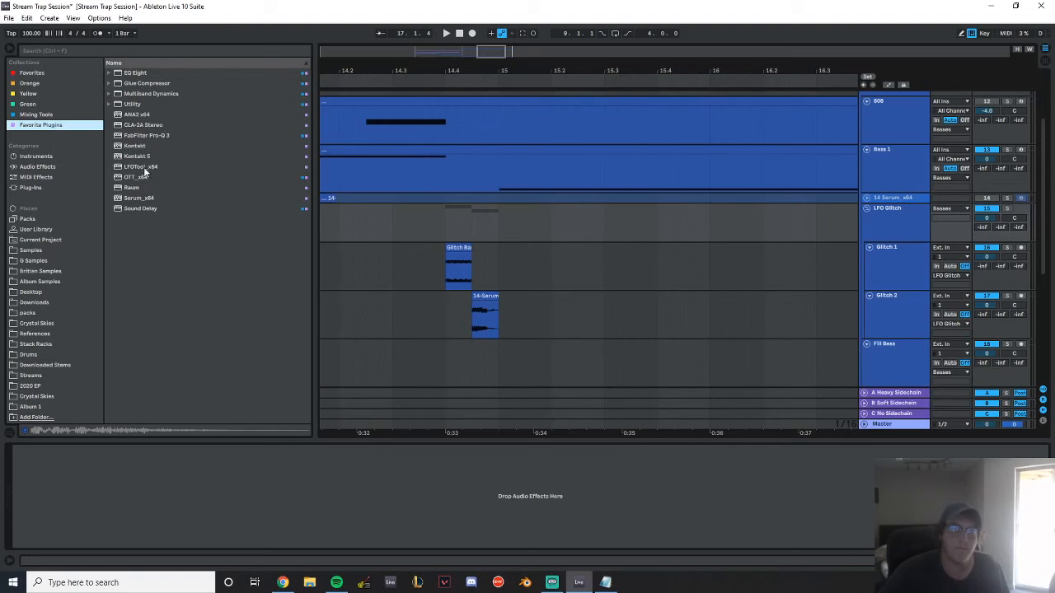
pyautogui.doubleClick(142, 168)
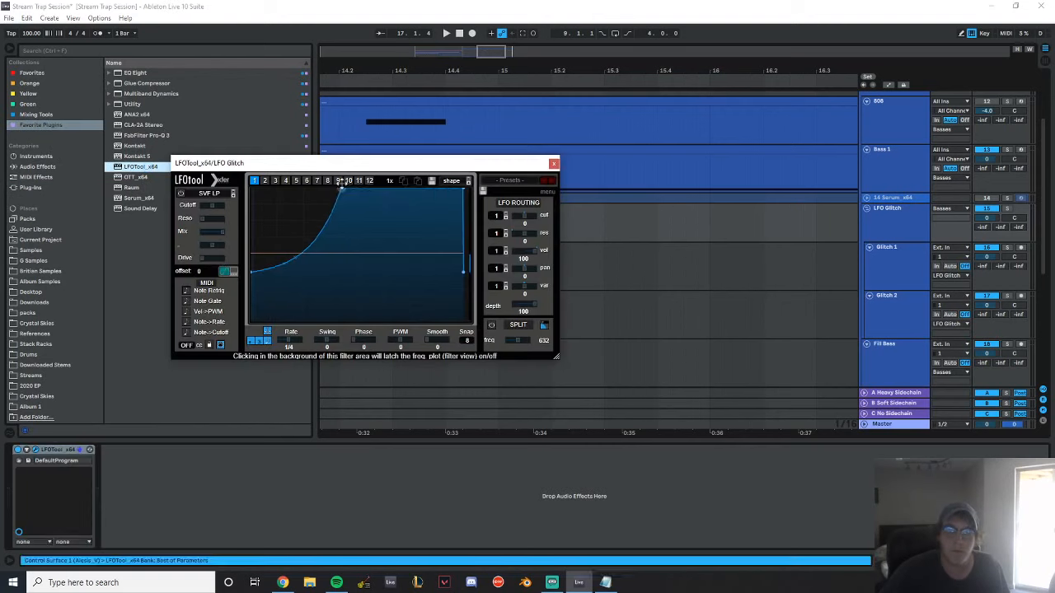
pyautogui.doubleClick(464, 191)
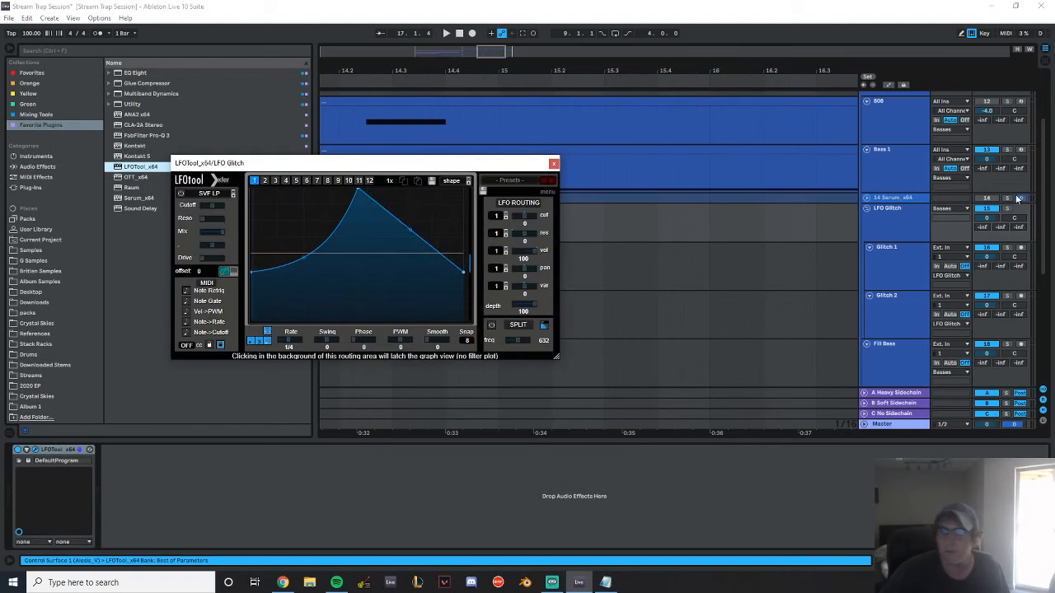
# Solo the LFO Glitch group, move the LFOTool window clear of the tracks, and play from 14.4.1
pyautogui.click(1007, 209)
pyautogui.moveTo(454, 164); pyautogui.dragTo(528, 372)
pyautogui.click(453, 233)
pyautogui.press('space')
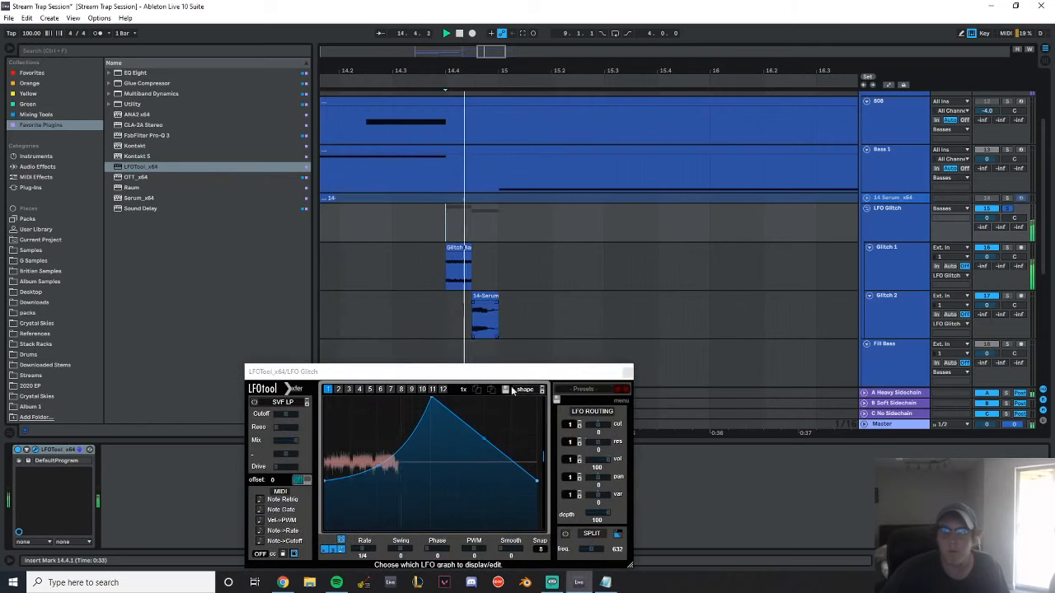
# Set the LFOTool rate to 1/8 and lower the curve's end points to the bottom of the graph
pyautogui.moveTo(461, 372); pyautogui.dragTo(462, 282)
pyautogui.moveTo(373, 463); pyautogui.dragTo(372, 464)
pyautogui.press('space')
pyautogui.moveTo(326, 393); pyautogui.dragTo(325, 444)
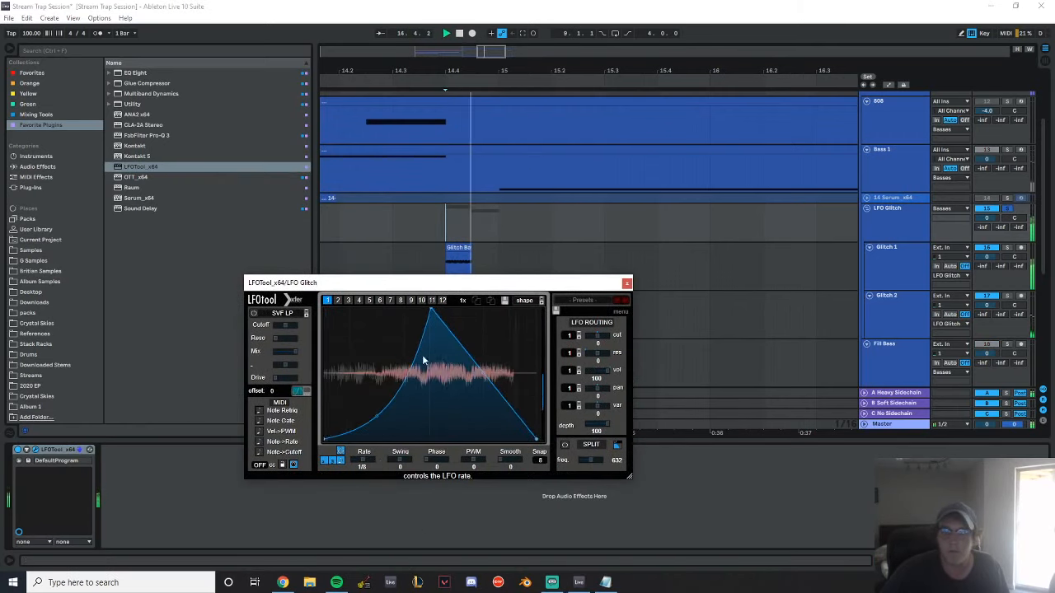
# Move the LFO curve's peak close to the start of the cycle and audition the glitch basses
pyautogui.moveTo(431, 310)
pyautogui.mouseDown()
pyautogui.moveTo(311, 281)
pyautogui.moveTo(360, 276)
pyautogui.moveTo(337, 276)
pyautogui.mouseUp()
pyautogui.press('space')
pyautogui.press('space')
# Set the LFOTool rate to 1/16 and replay the soloed glitch basses from 14.4.1
pyautogui.press('space')
pyautogui.press('space')
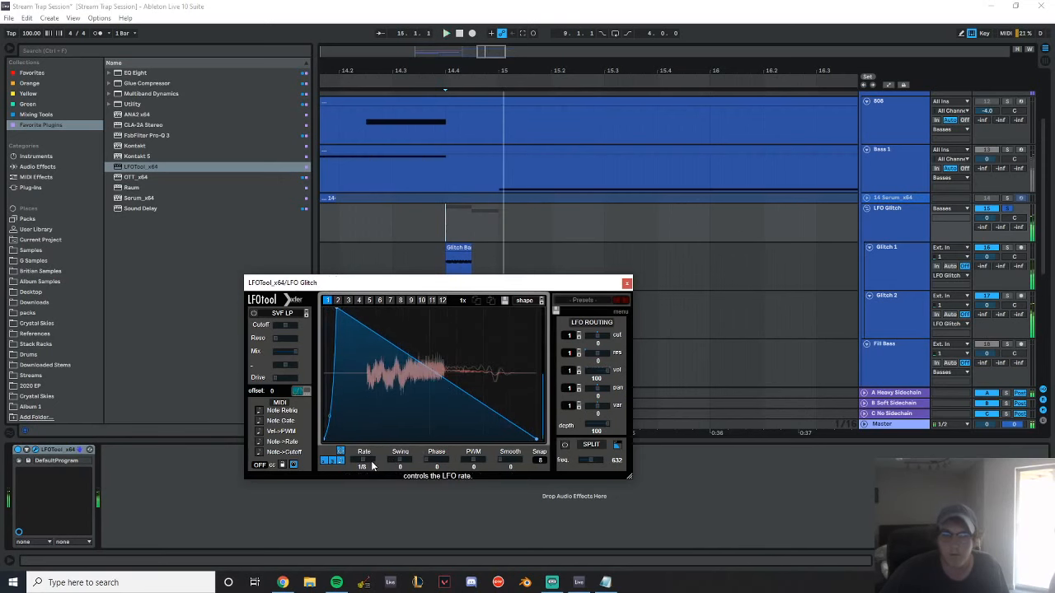
pyautogui.press('space')
pyautogui.press('space')
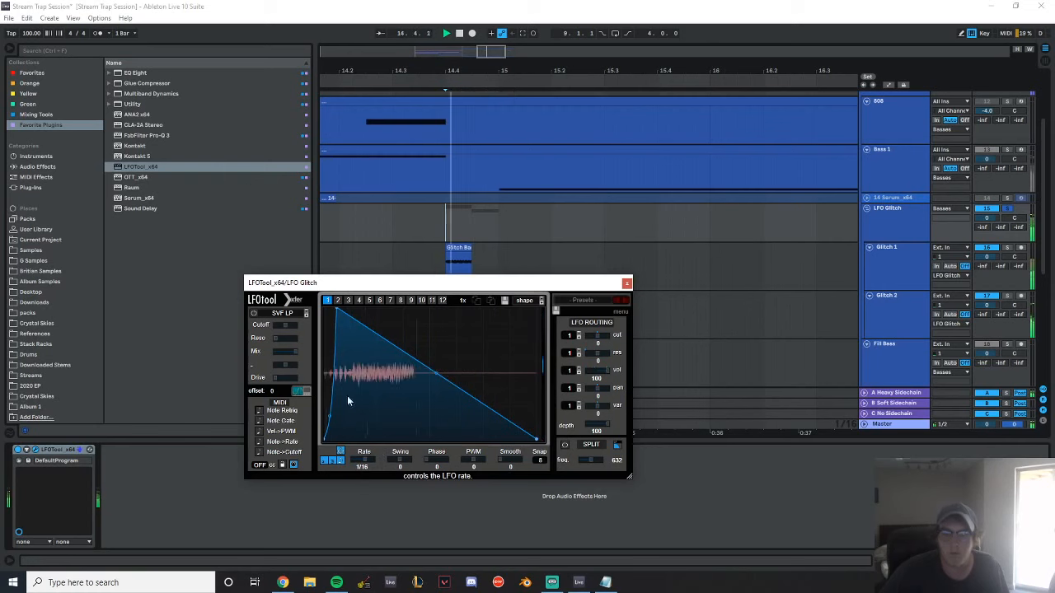
pyautogui.press('space')
pyautogui.press('space')
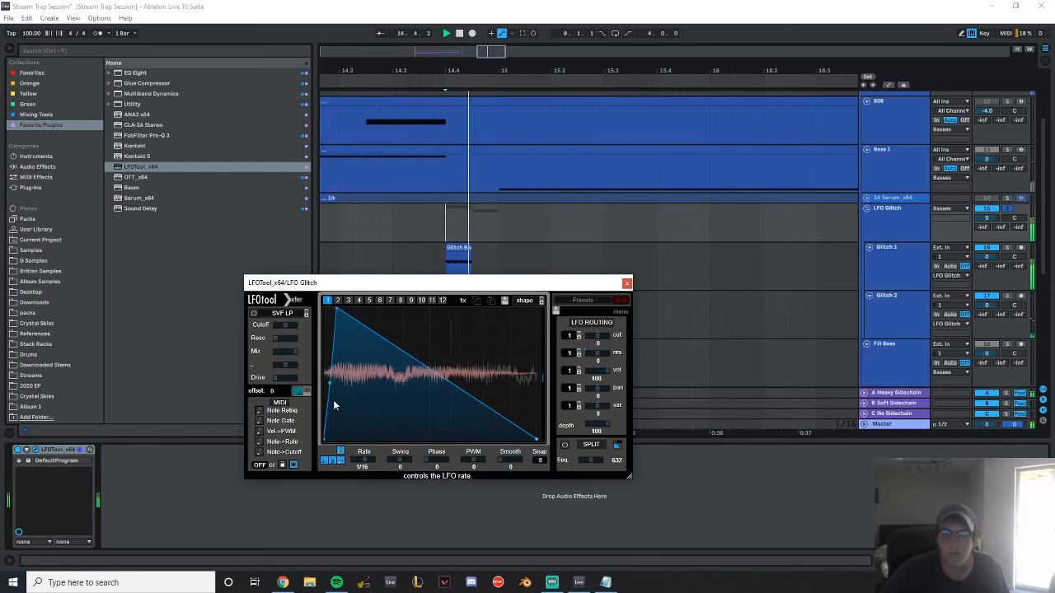
# Reshape the LFO curve into a straight-sided triangle with a centred peak and slightly raised end points, and audition it
pyautogui.moveTo(333, 401); pyautogui.dragTo(337, 398)
pyautogui.moveTo(341, 314); pyautogui.dragTo(428, 311)
pyautogui.moveTo(339, 439); pyautogui.dragTo(341, 421)
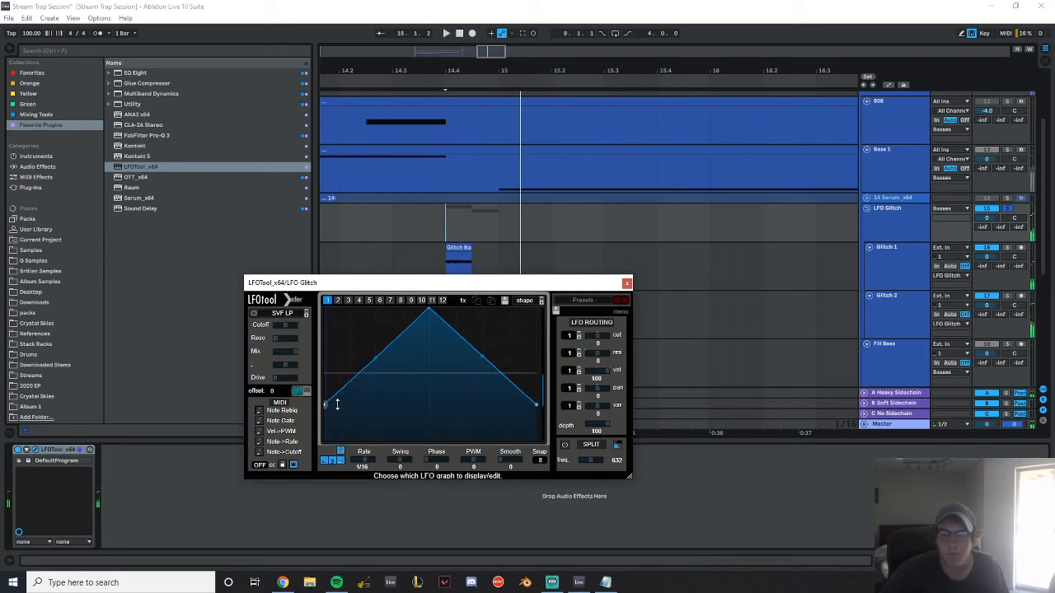
pyautogui.press('space')
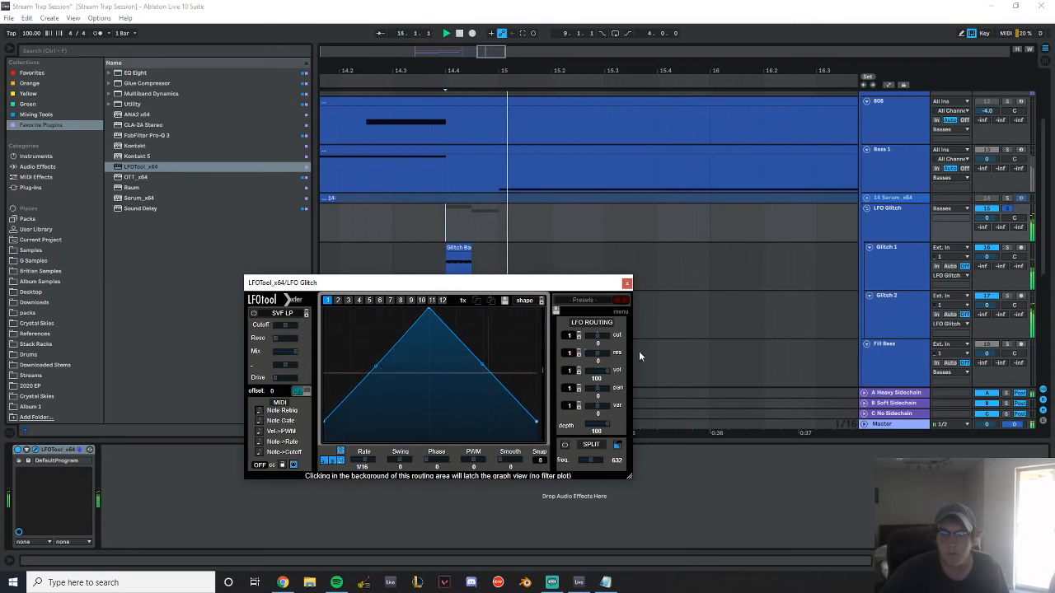
# Unsolo the LFO Glitch group, close the LFOTool window and play the glitch basses in the full mix
pyautogui.click(1008, 210)
pyautogui.press('space')
pyautogui.click(626, 282)
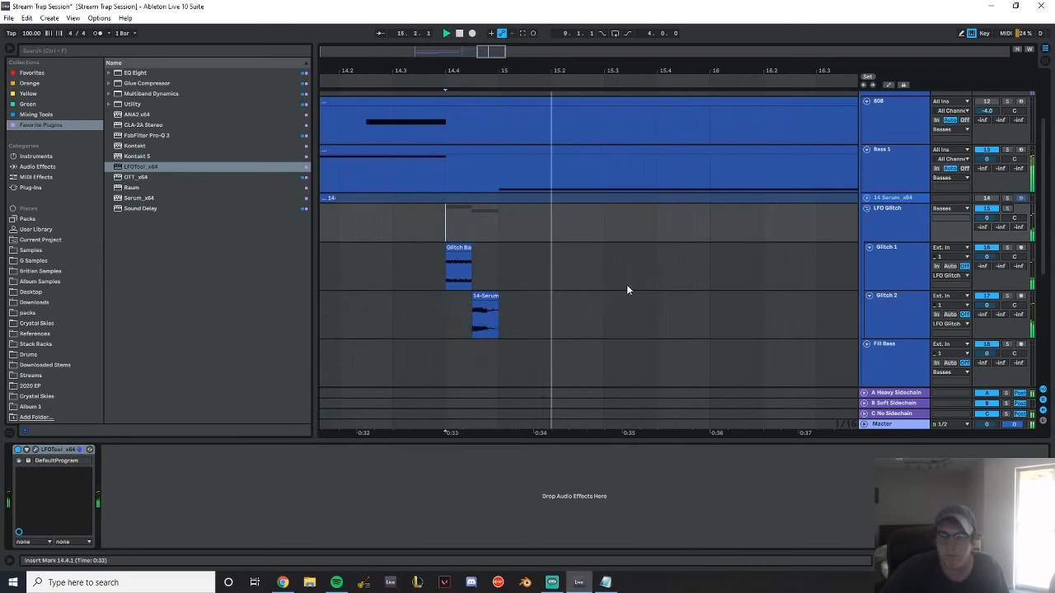
pyautogui.press('space')
# Play the arrangement from 12.3.3 into Drop 1, stop playback and save the session
pyautogui.moveTo(513, 72); pyautogui.dragTo(643, 24)
pyautogui.click(609, 135)
pyautogui.press('space')
pyautogui.moveTo(719, 72); pyautogui.dragTo(520, 99)
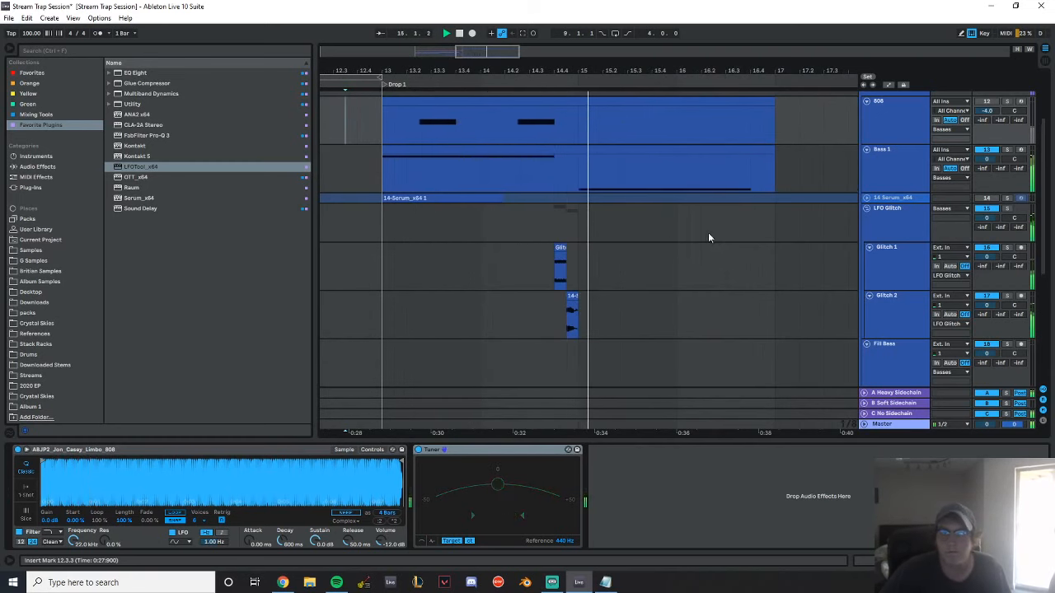
pyautogui.moveTo(665, 69); pyautogui.dragTo(608, 55)
pyautogui.press('space')
pyautogui.hotkey('ctrl', 's')
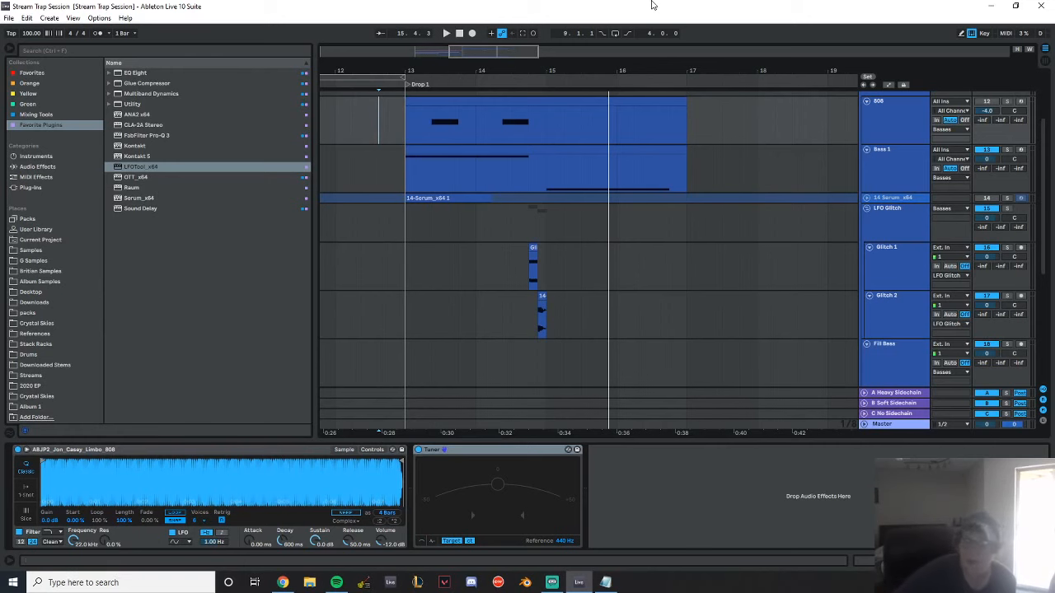
# Collapse the Basses and Fills track groups
pyautogui.scroll(3, 726, 303)
pyautogui.click(863, 149)
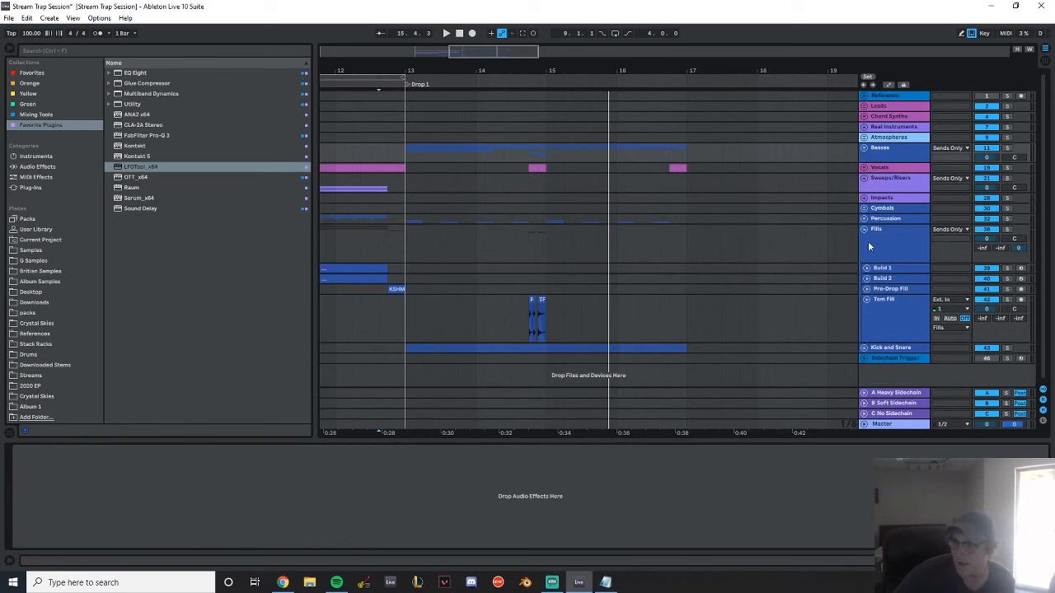
pyautogui.click(864, 231)
# Select the Build and Drop 1 material across bars 9 to 17 and switch off FabFilter Pro-L 2 on the Master track
pyautogui.moveTo(473, 56); pyautogui.dragTo(475, 31)
pyautogui.moveTo(383, 139); pyautogui.dragTo(596, 300)
pyautogui.click(918, 422)
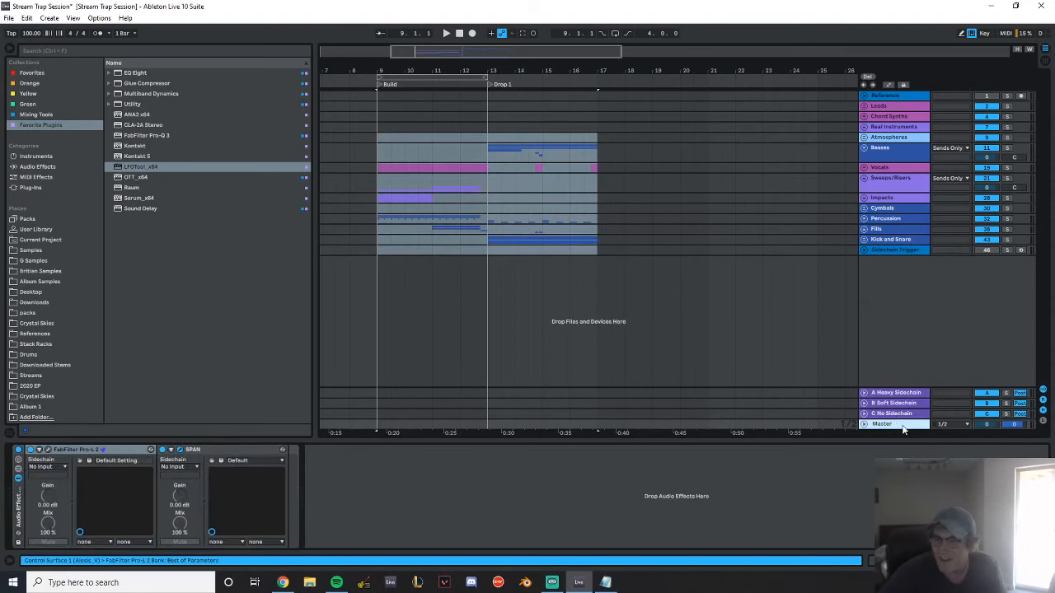
pyautogui.click(17, 451)
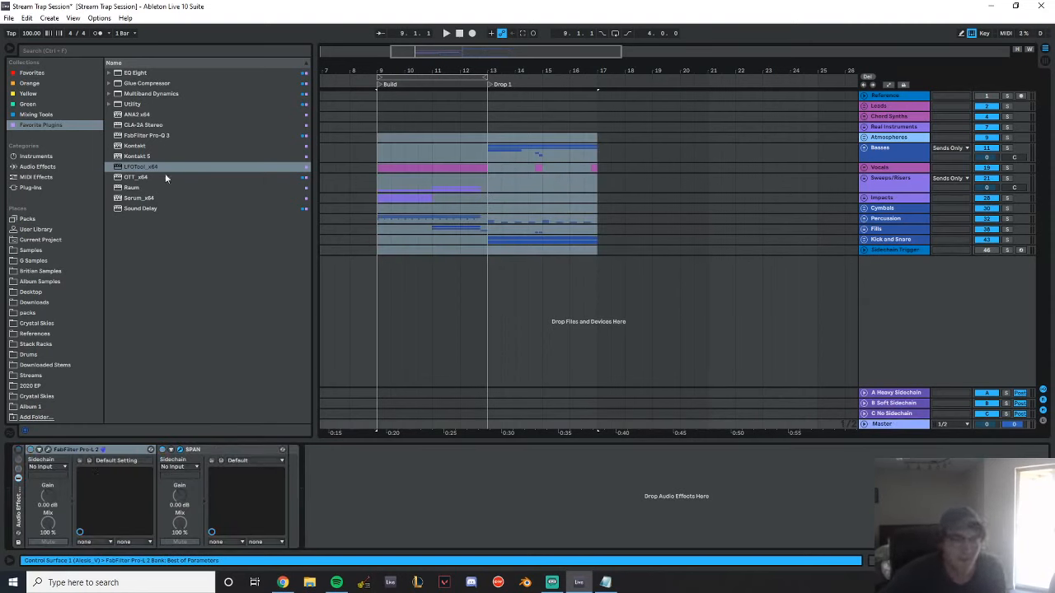
# Search the Downloads folder for "never change" and place the Never Change VIP file on a new audio track at bar 17
pyautogui.click(134, 51)
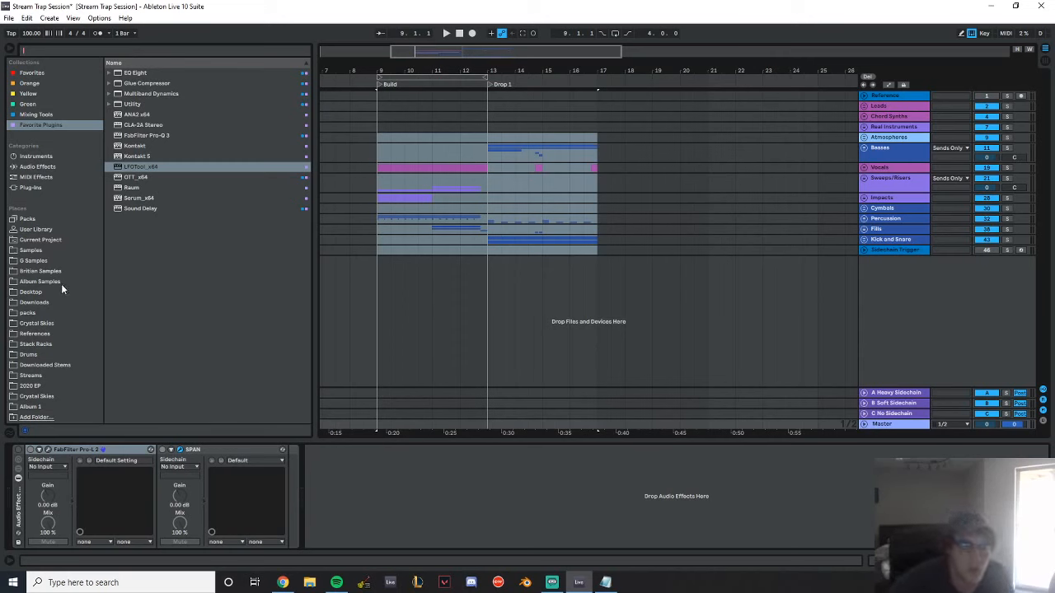
pyautogui.write('never change')
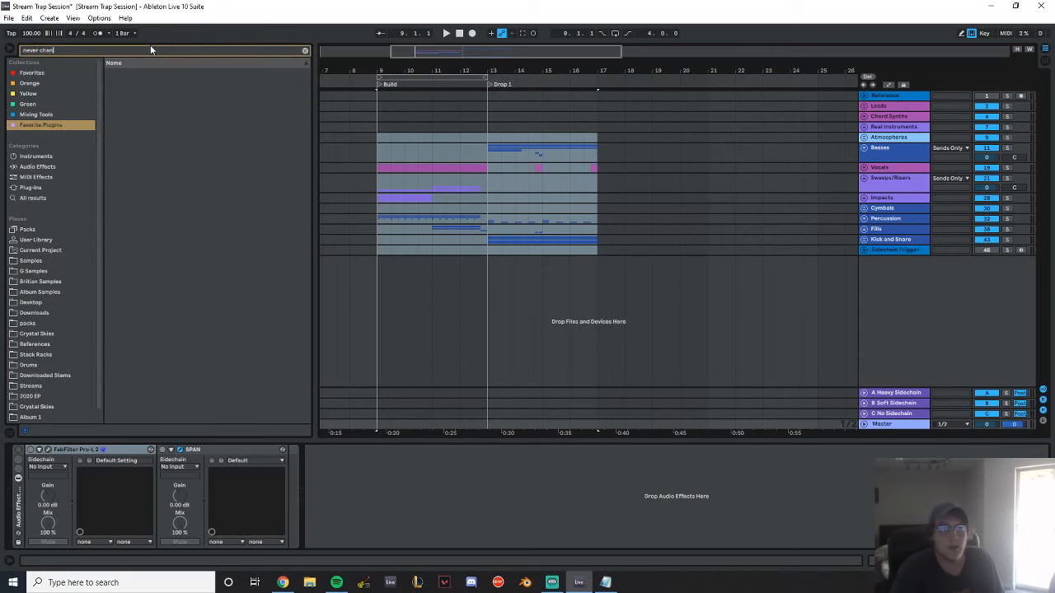
pyautogui.click(35, 312)
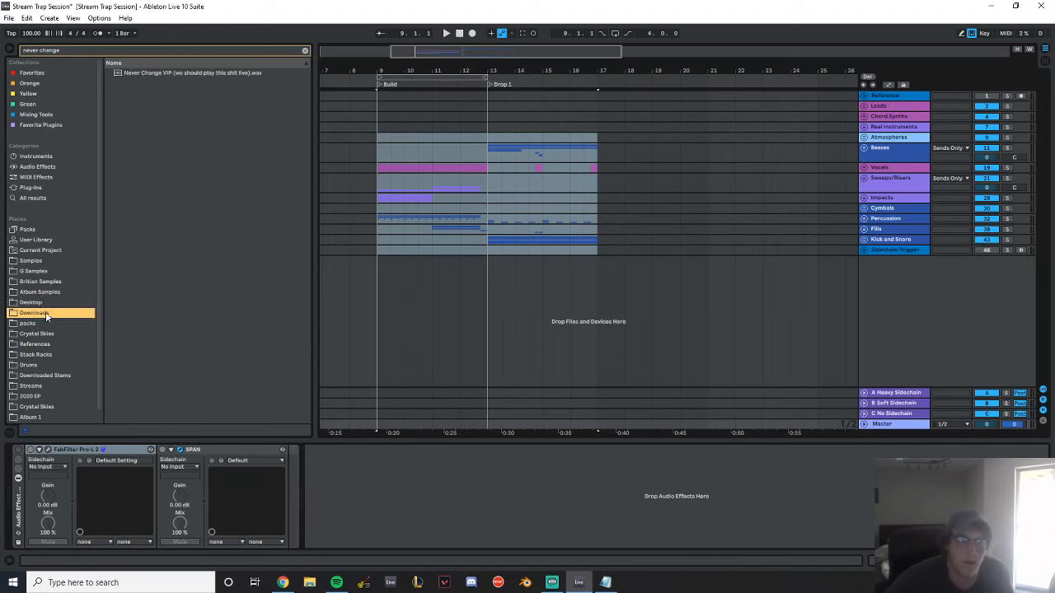
pyautogui.moveTo(210, 75); pyautogui.dragTo(593, 282)
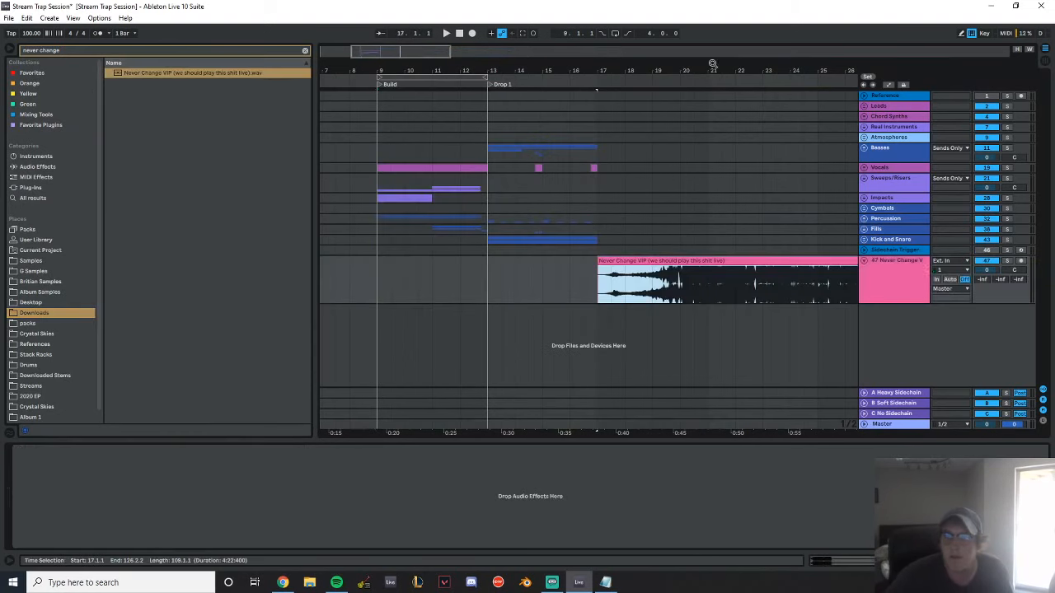
# Listen through the Never Change VIP clip with the view following playback, clear the browser search and stop playback
pyautogui.moveTo(659, 70); pyautogui.dragTo(486, 70)
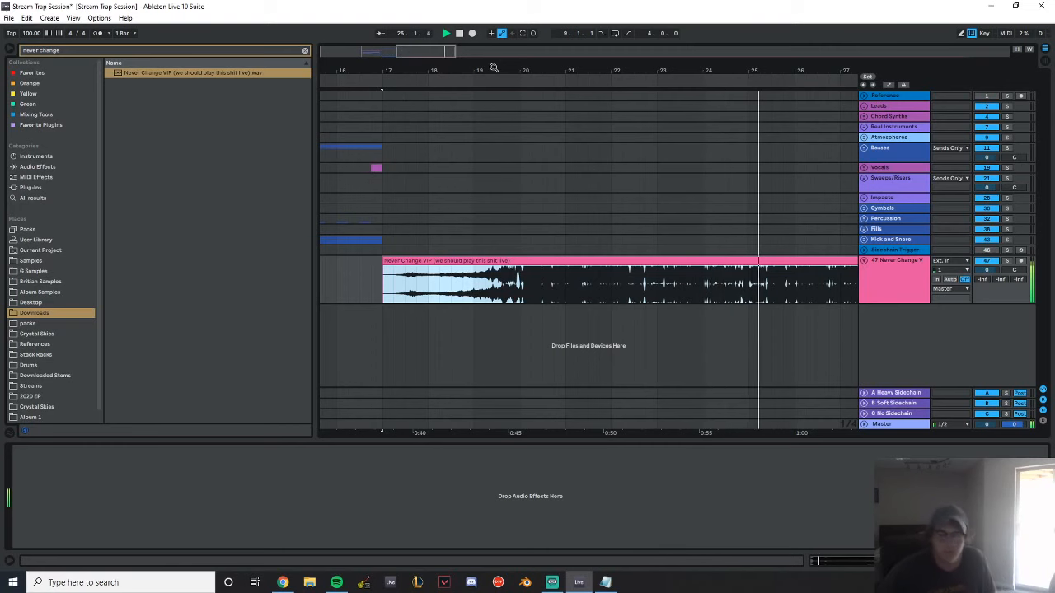
pyautogui.moveTo(492, 67); pyautogui.dragTo(368, 64)
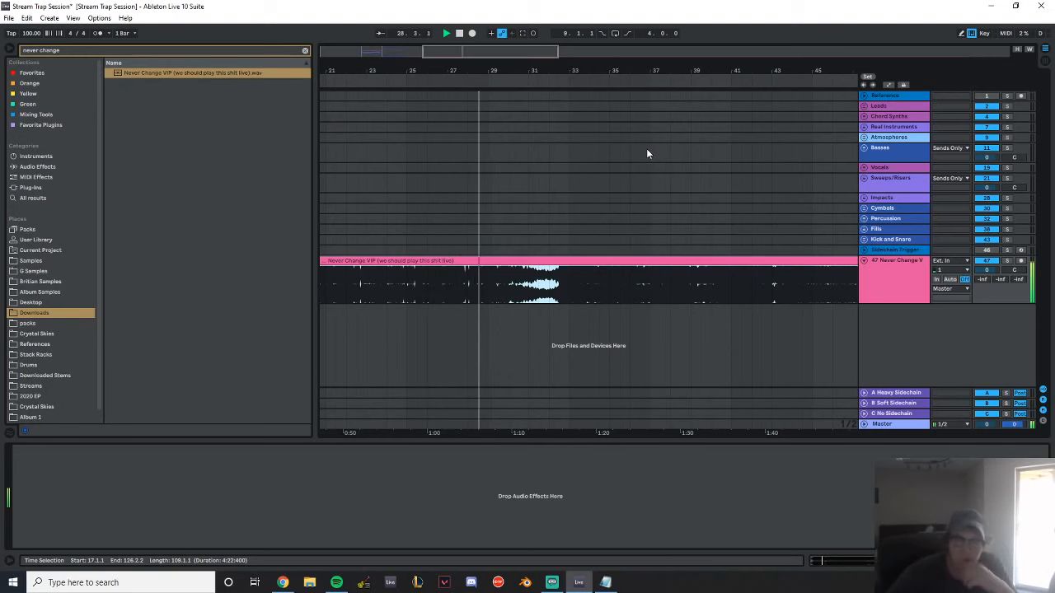
pyautogui.moveTo(596, 64); pyautogui.dragTo(504, 64)
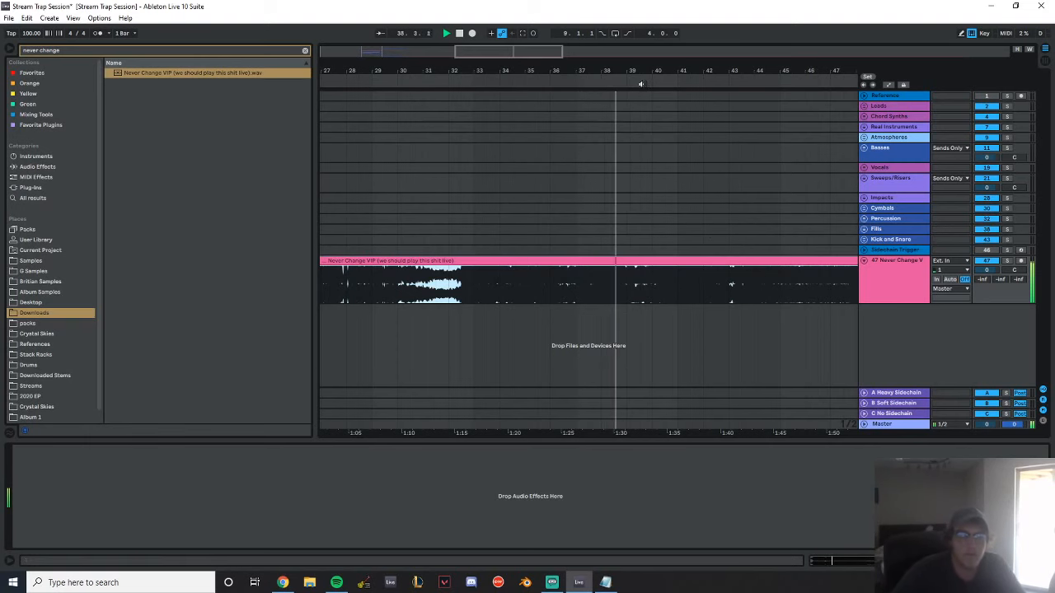
pyautogui.moveTo(656, 70); pyautogui.dragTo(564, 97)
pyautogui.click(381, 32)
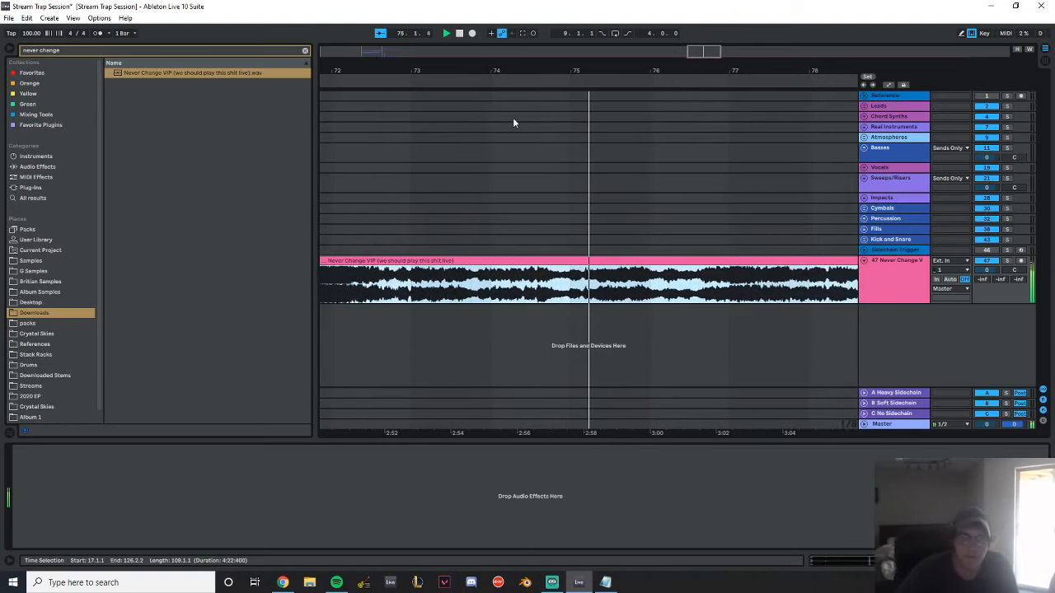
pyautogui.click(305, 51)
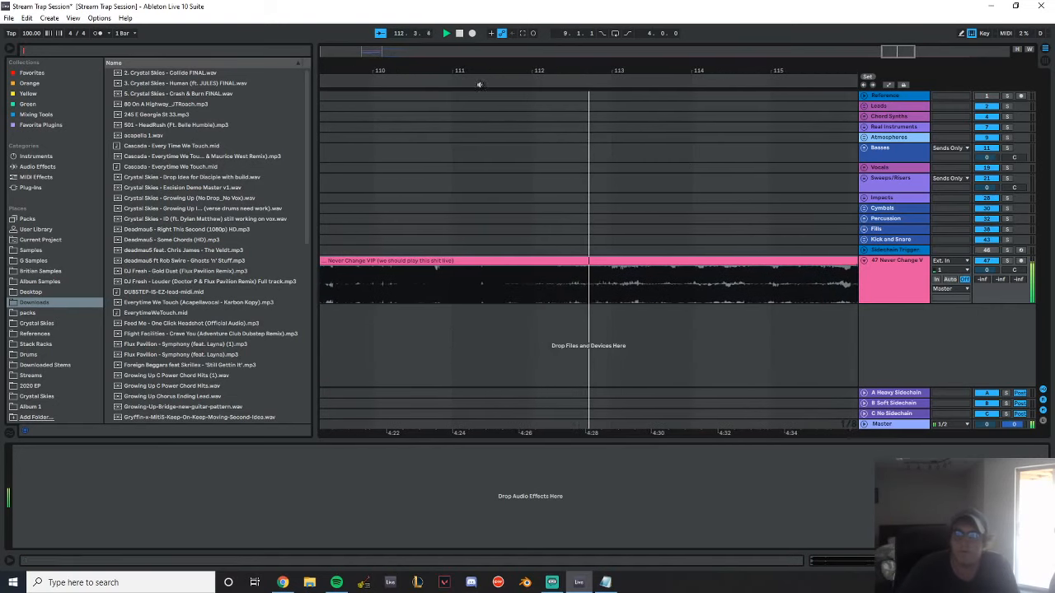
pyautogui.moveTo(484, 69); pyautogui.dragTo(764, 10)
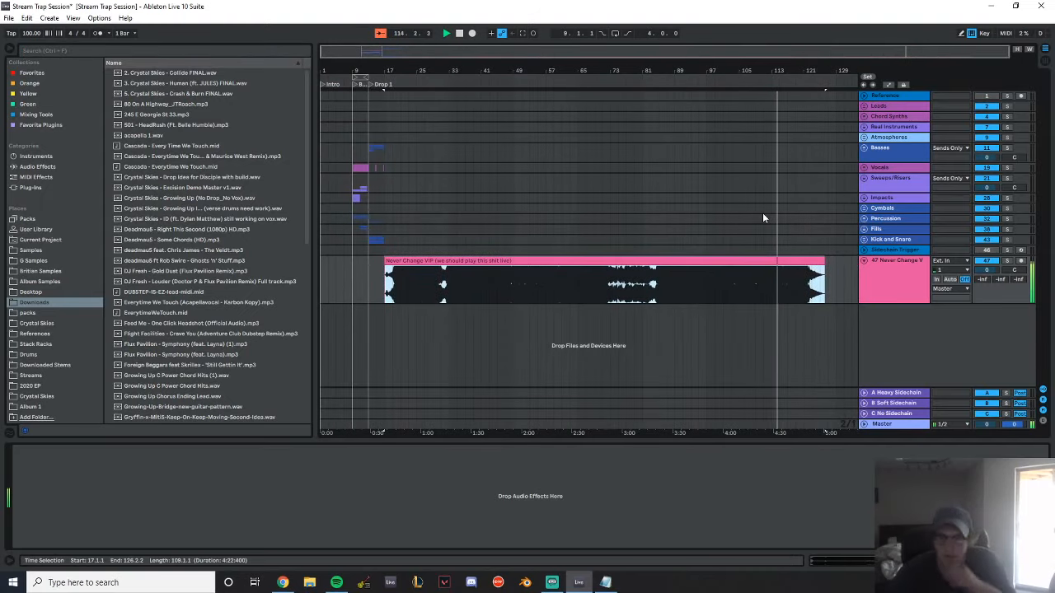
pyautogui.click(380, 33)
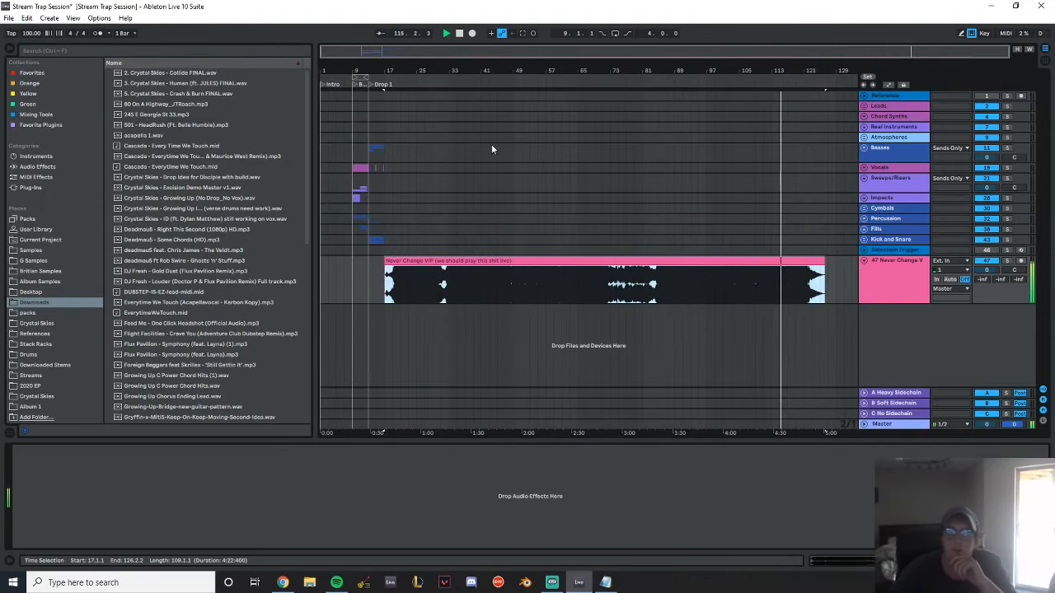
pyautogui.click(459, 37)
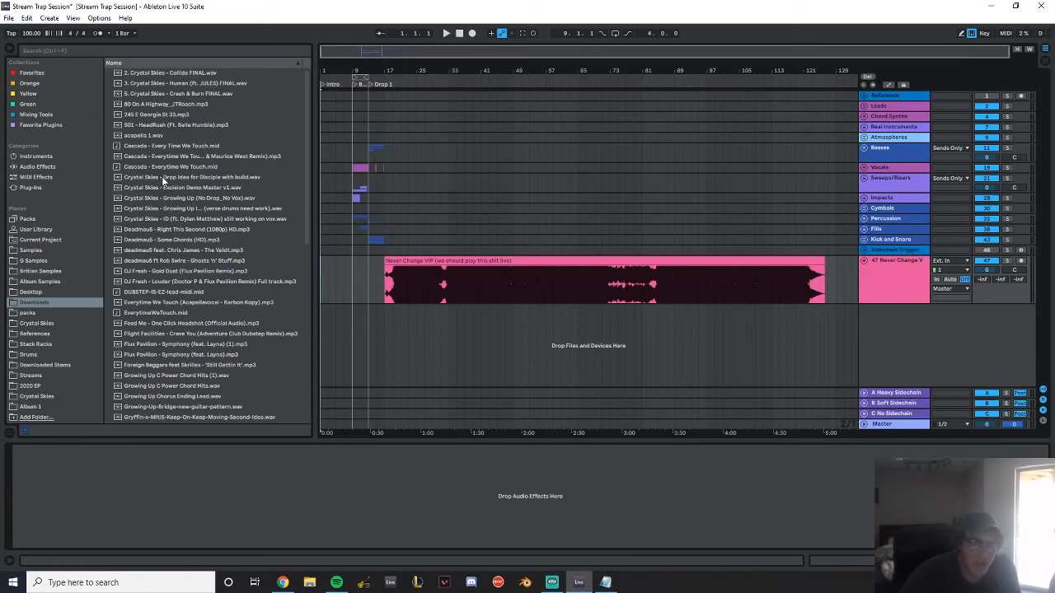
# Place Crystal Skies - Excision Demo Master v1 over the reference clip at bar 17 and delete the old clip's leftover end
pyautogui.moveTo(159, 187); pyautogui.dragTo(385, 281)
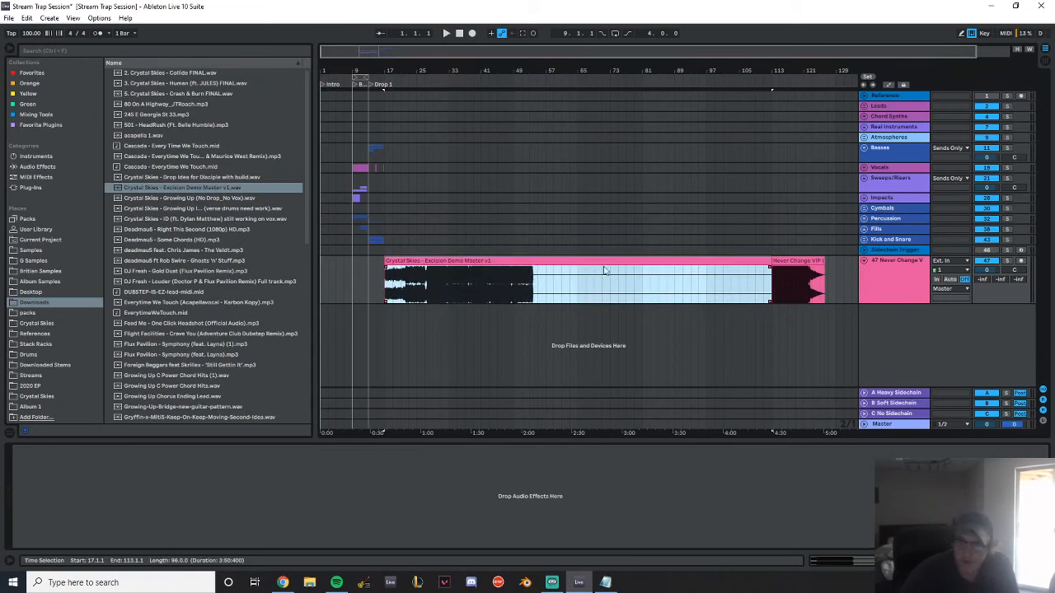
pyautogui.click(803, 260)
pyautogui.click(804, 262)
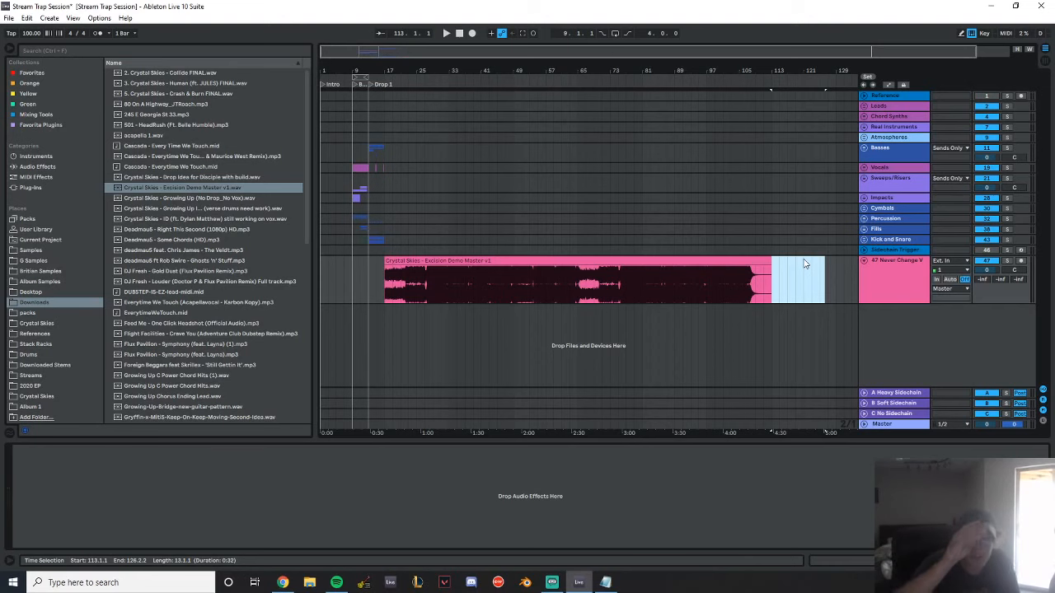
# Play the Excision Demo Master clip from bar 17 and open the personal samples folder in the browser
pyautogui.moveTo(400, 65); pyautogui.dragTo(414, 65)
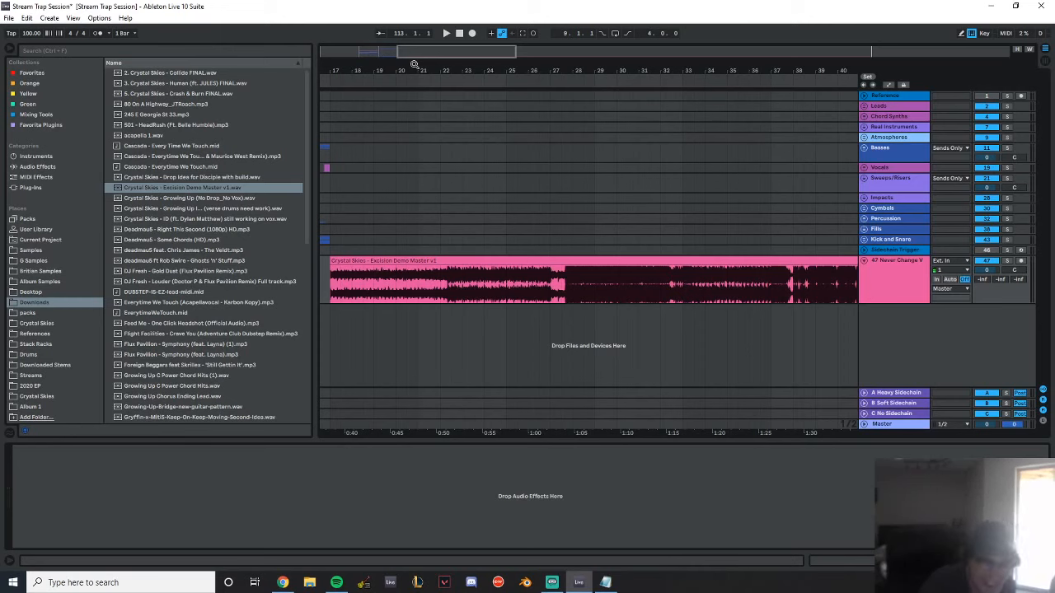
pyautogui.click(430, 261)
pyautogui.press('space')
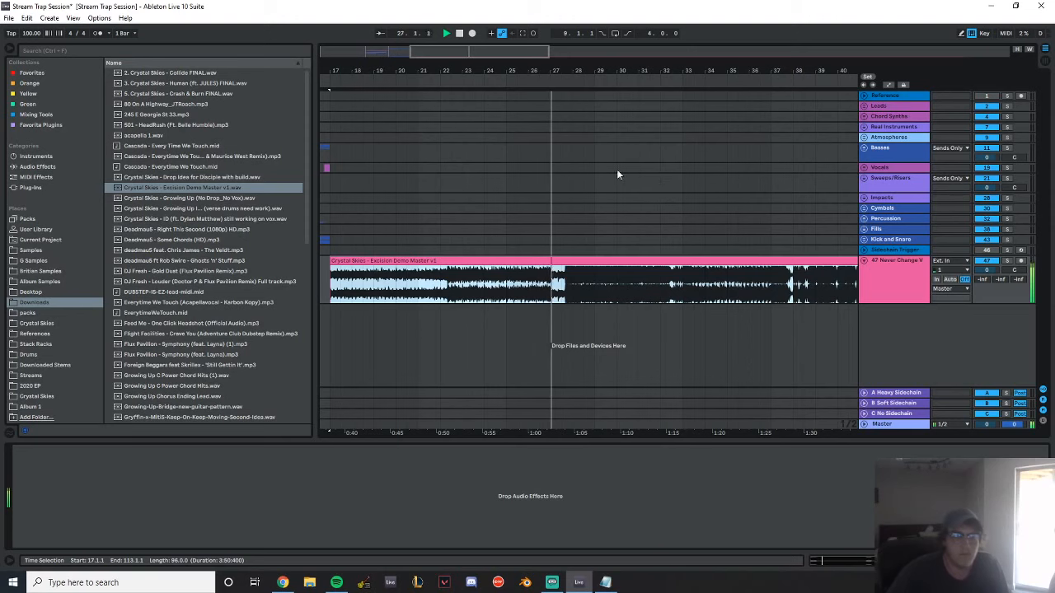
pyautogui.click(41, 270)
pyautogui.scroll(3, 180, 214)
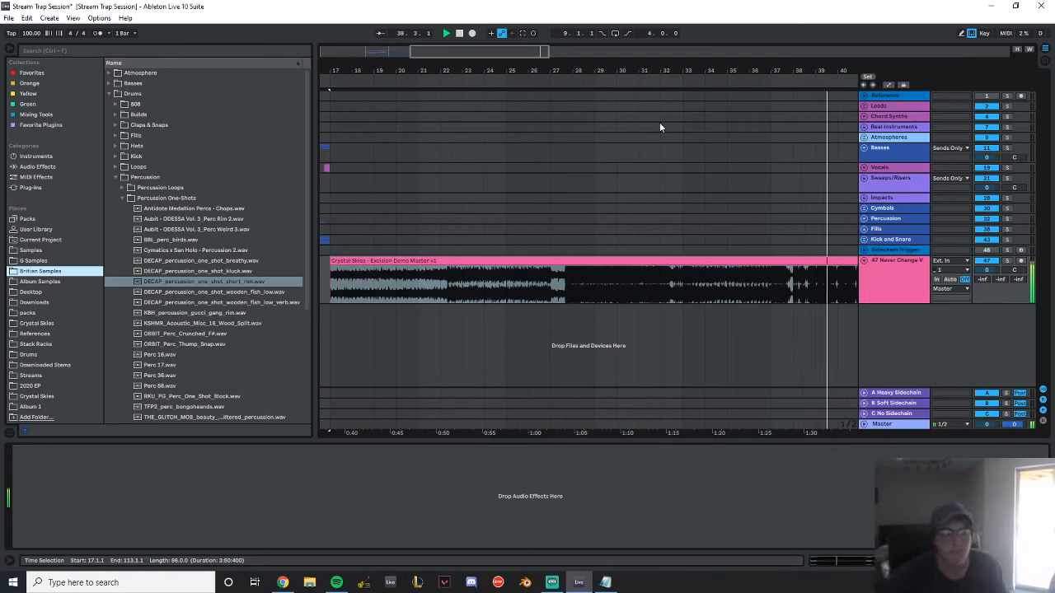
# Listen through the rest of the Excision Demo Master clip, skipping ahead to bar 81, then stop and return to the song start
pyautogui.click(378, 34)
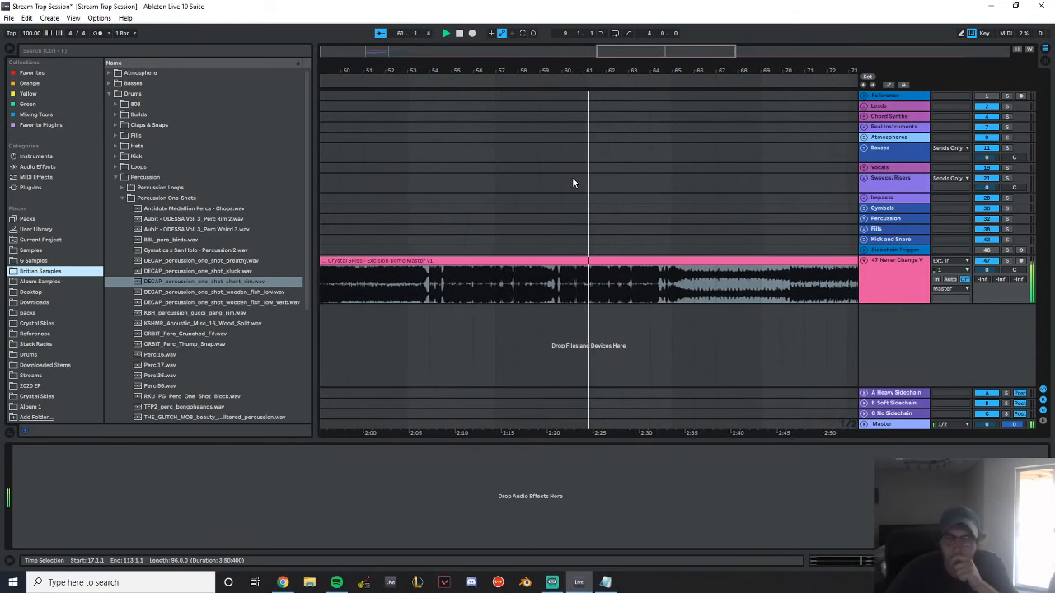
pyautogui.moveTo(696, 73); pyautogui.dragTo(418, 53)
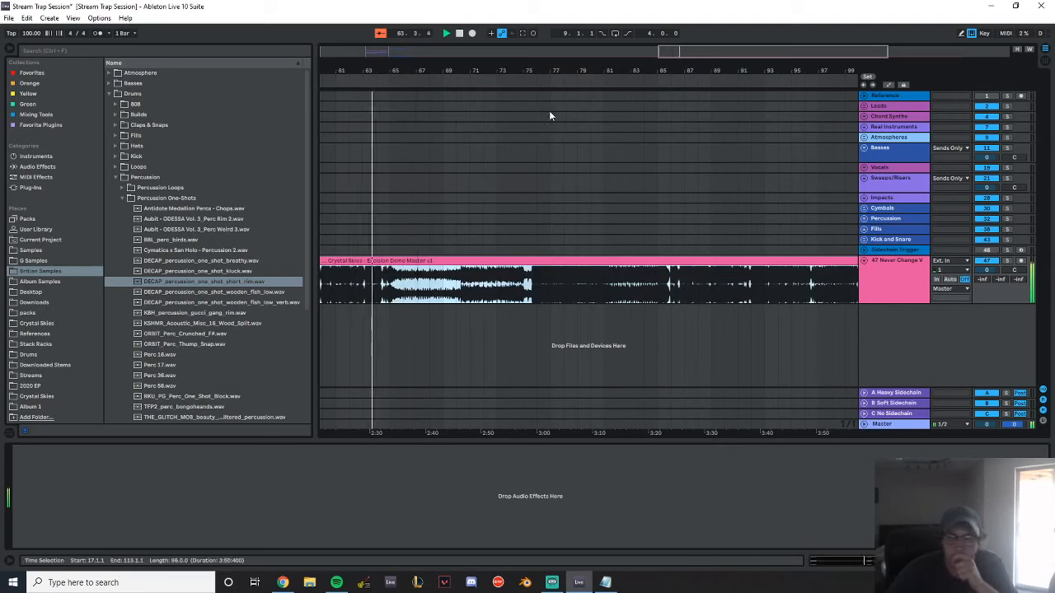
pyautogui.click(605, 185)
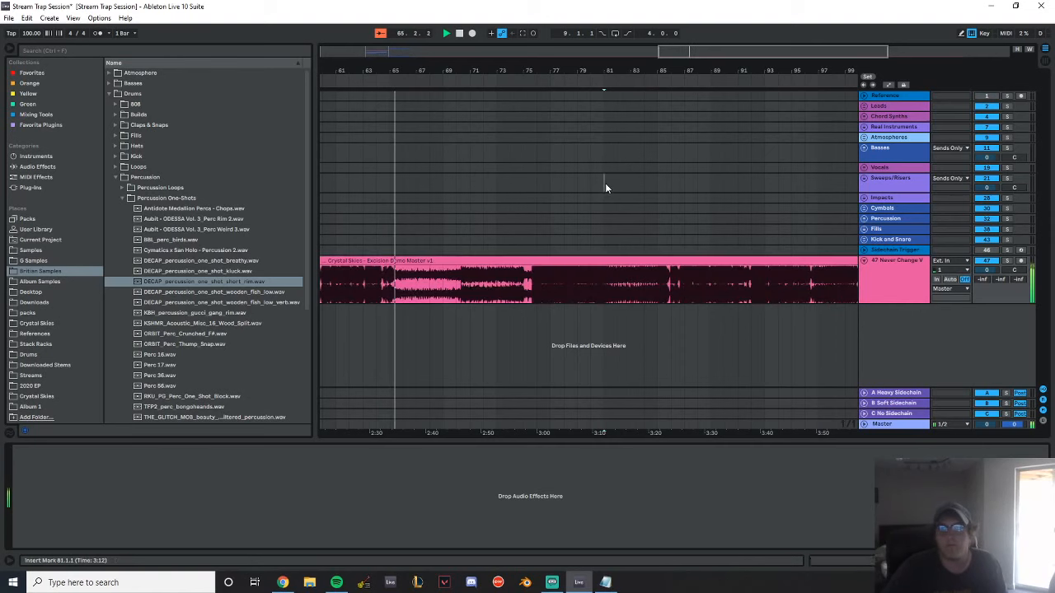
pyautogui.moveTo(610, 66); pyautogui.dragTo(602, 72)
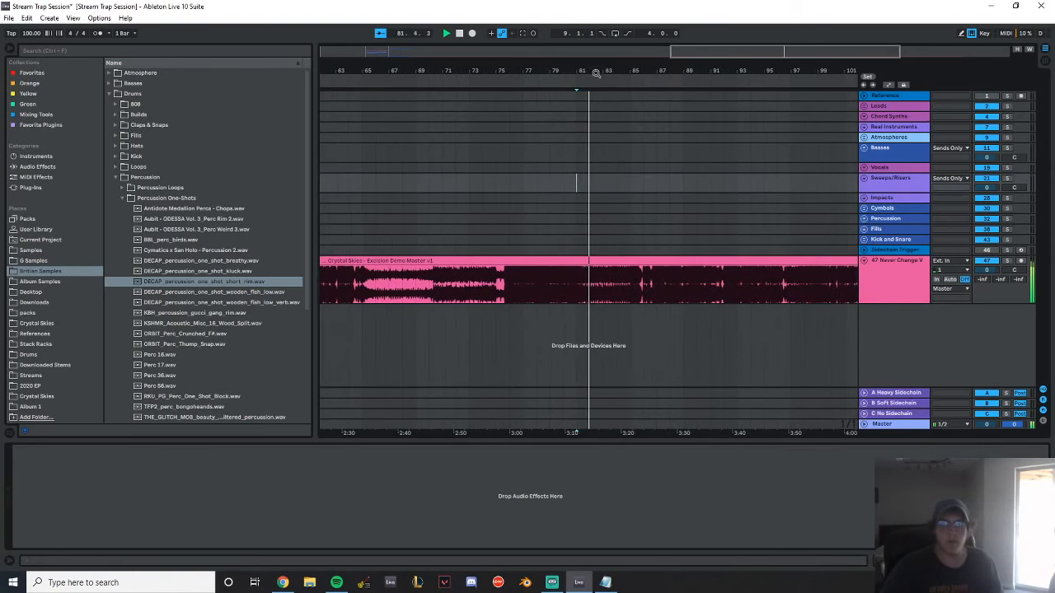
pyautogui.click(379, 33)
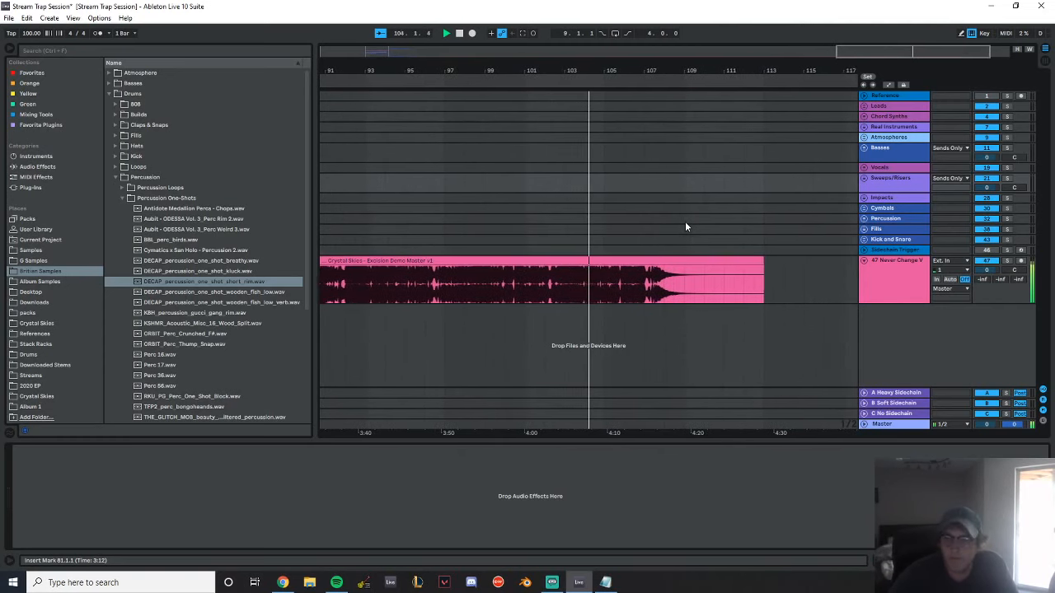
pyautogui.doubleClick(459, 36)
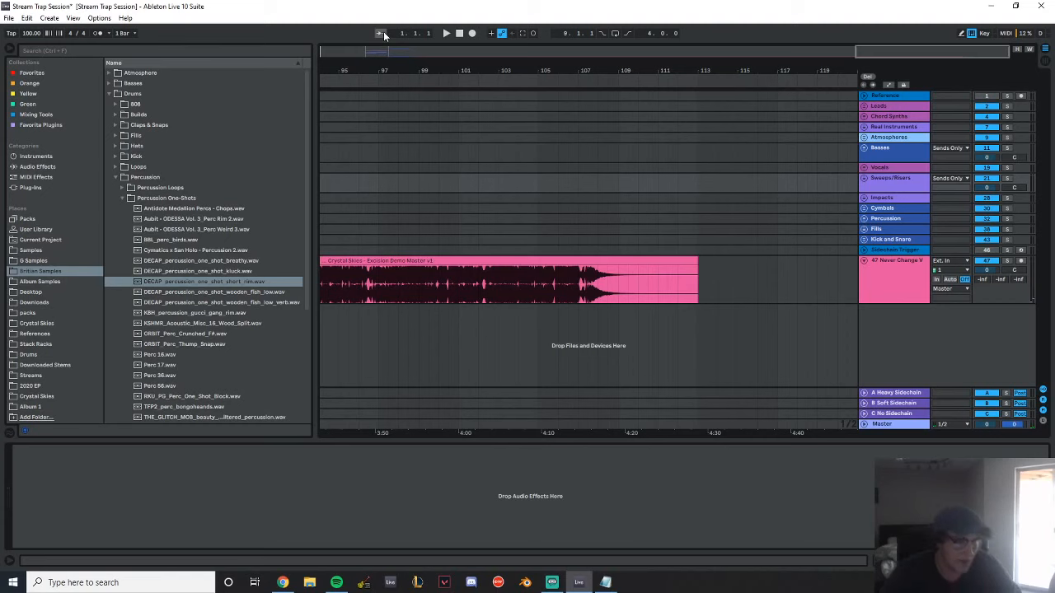
# Delete the Never Change reference track that holds the Excision Demo Master clip and return to the Build and Drop 1 section
pyautogui.click(879, 277)
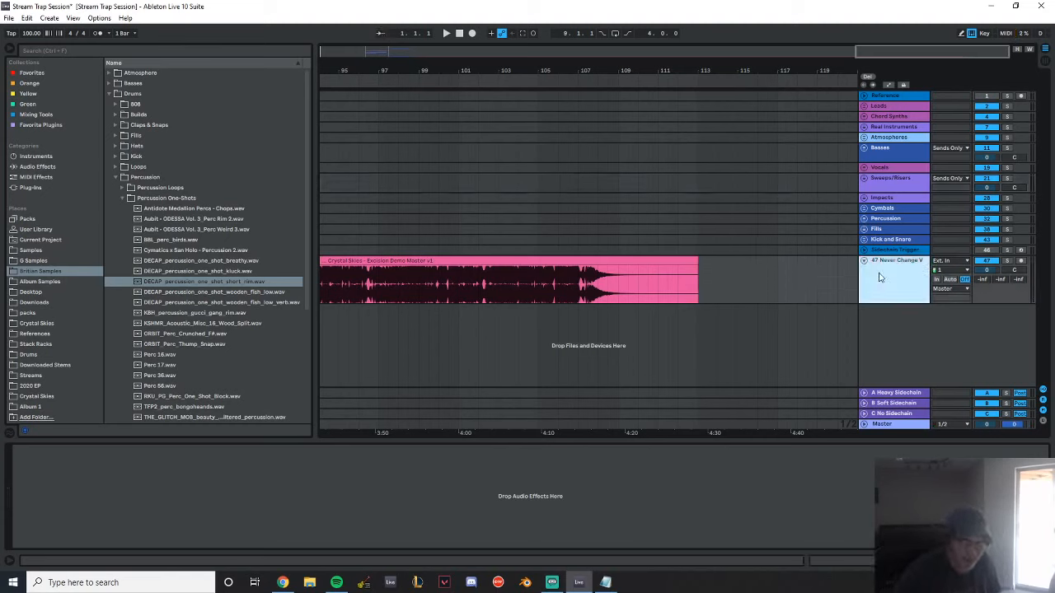
pyautogui.press('Delete')
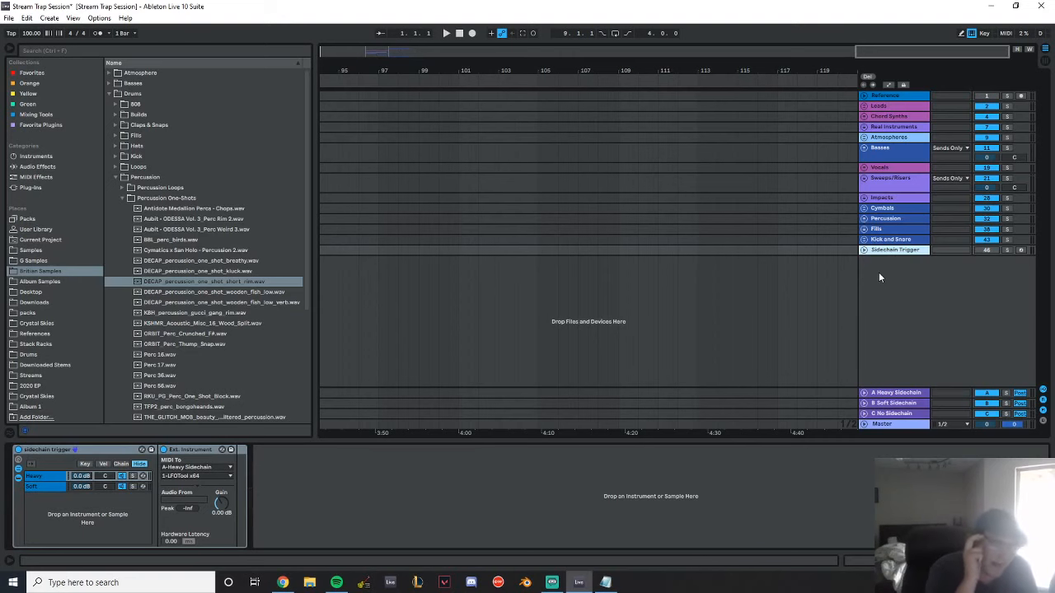
pyautogui.moveTo(367, 71); pyautogui.dragTo(420, 25)
pyautogui.moveTo(384, 66); pyautogui.dragTo(542, 63)
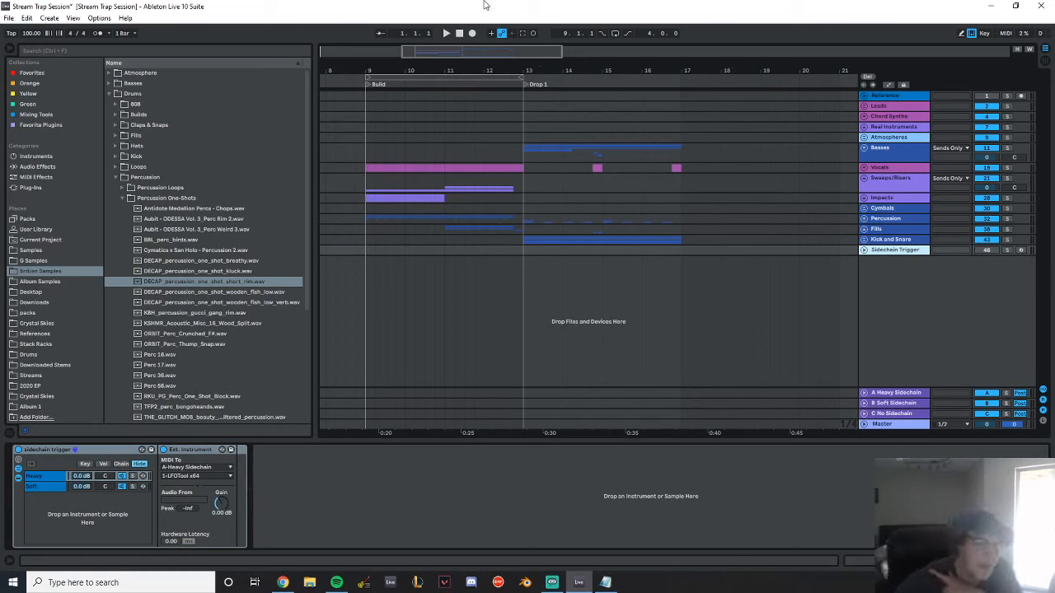
# Play the arrangement from bar 9 through the Build and Drop 1, checking the Master track's devices along the way
pyautogui.hotkey('alt', 'Tab')
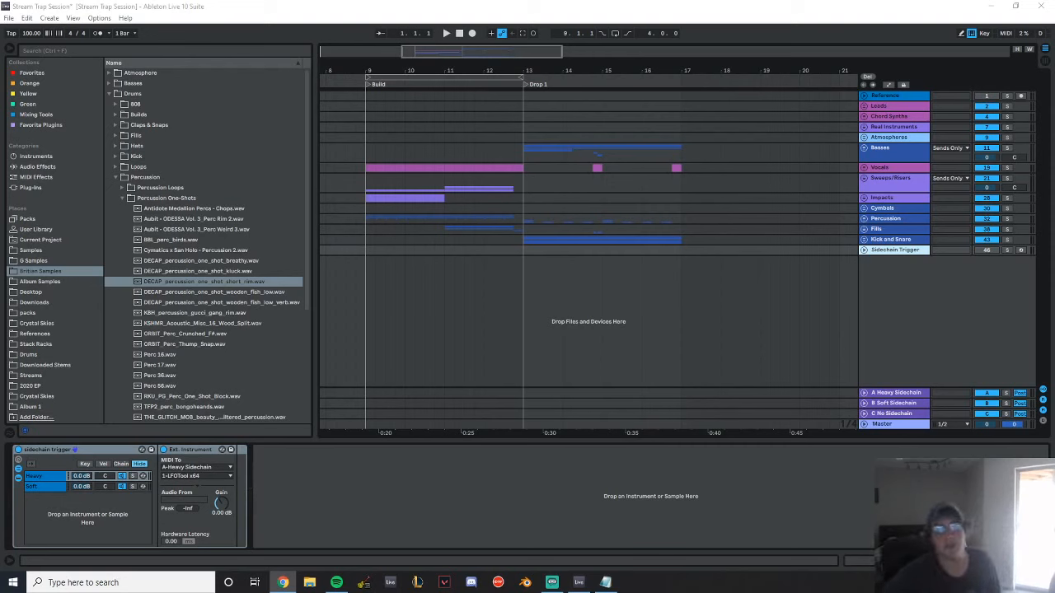
pyautogui.click(368, 135)
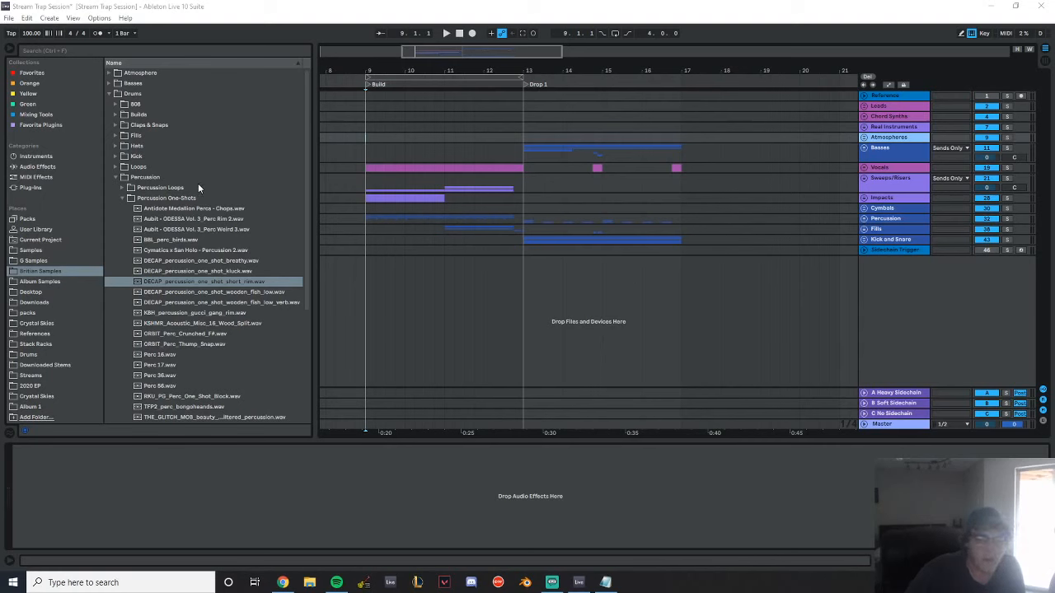
pyautogui.click(472, 582)
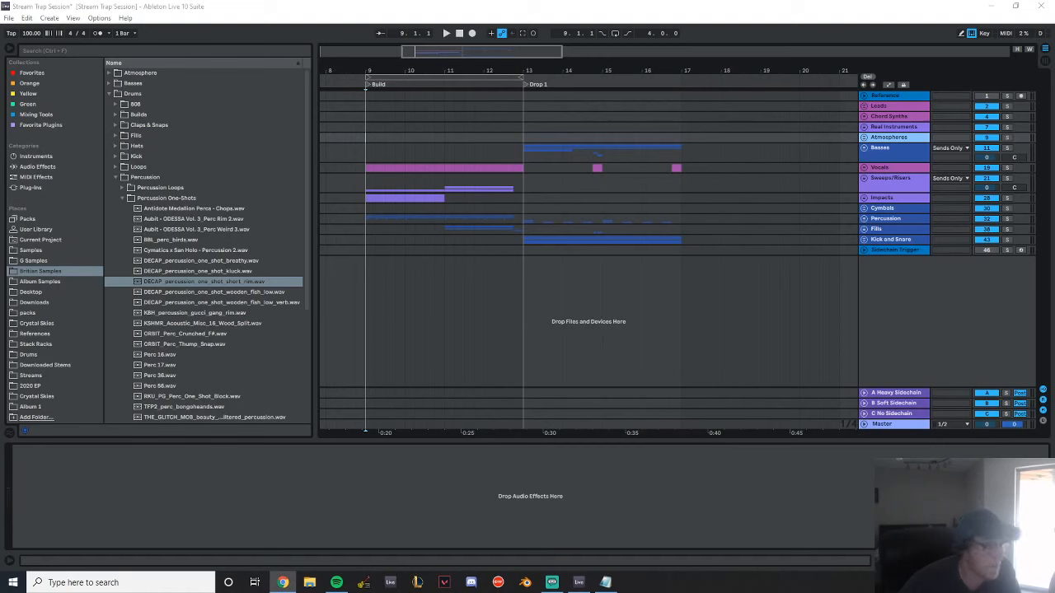
pyautogui.click(531, 288)
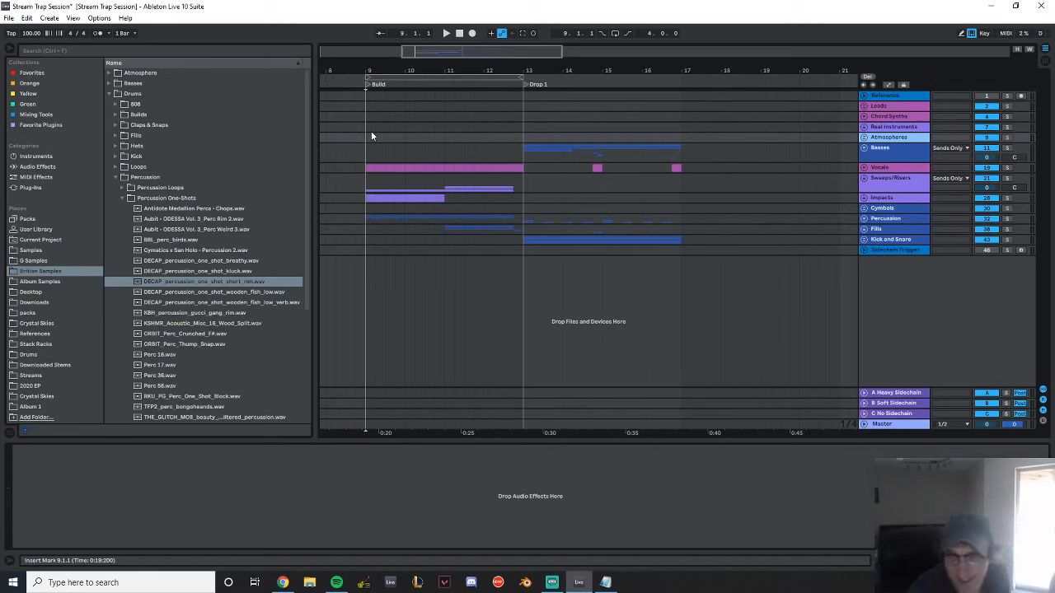
pyautogui.press('space')
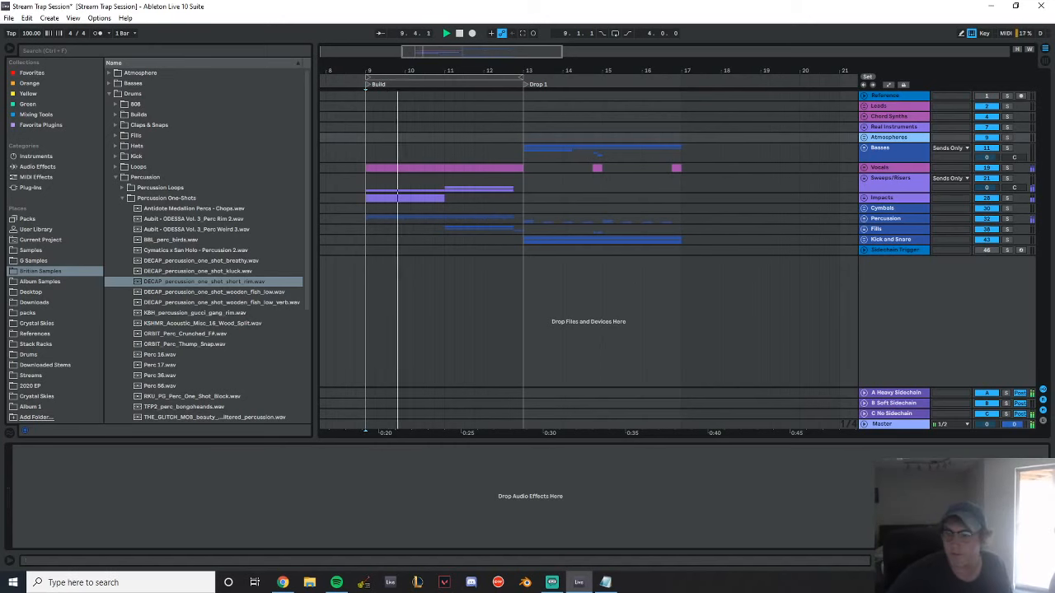
pyautogui.click(890, 424)
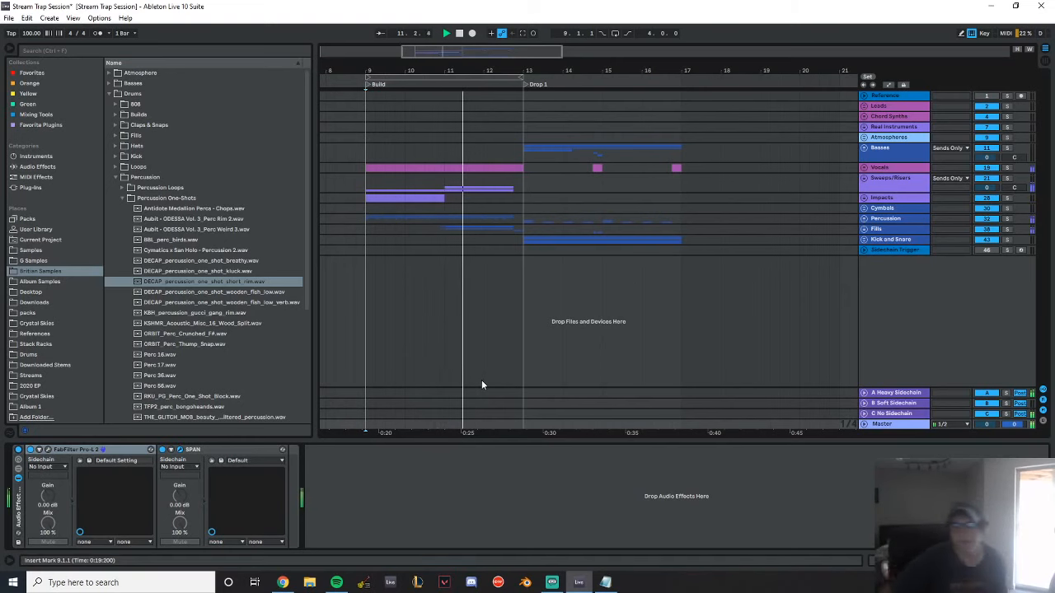
pyautogui.click(706, 204)
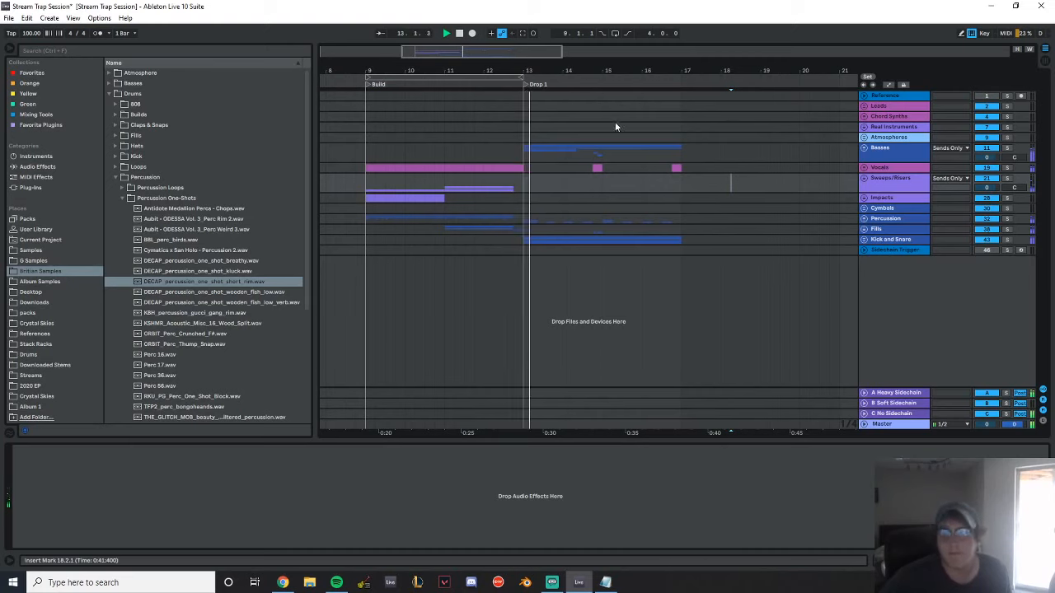
pyautogui.moveTo(585, 69); pyautogui.dragTo(511, 87)
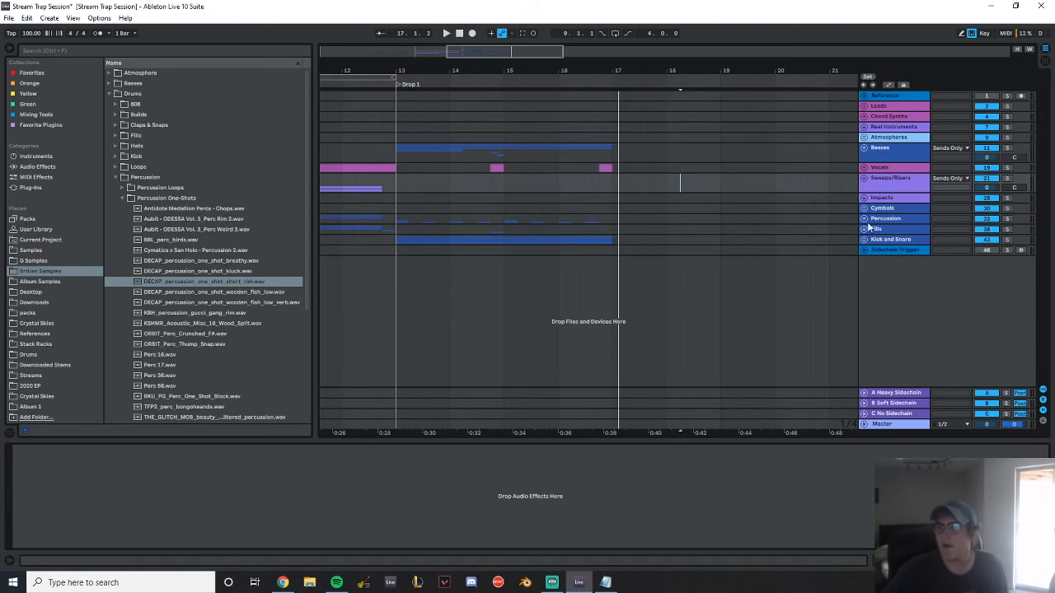
# Expand the Percussion group, look over its Drop 1 clips and play the section from 14.4
pyautogui.click(865, 178)
pyautogui.scroll(-2, 853, 191)
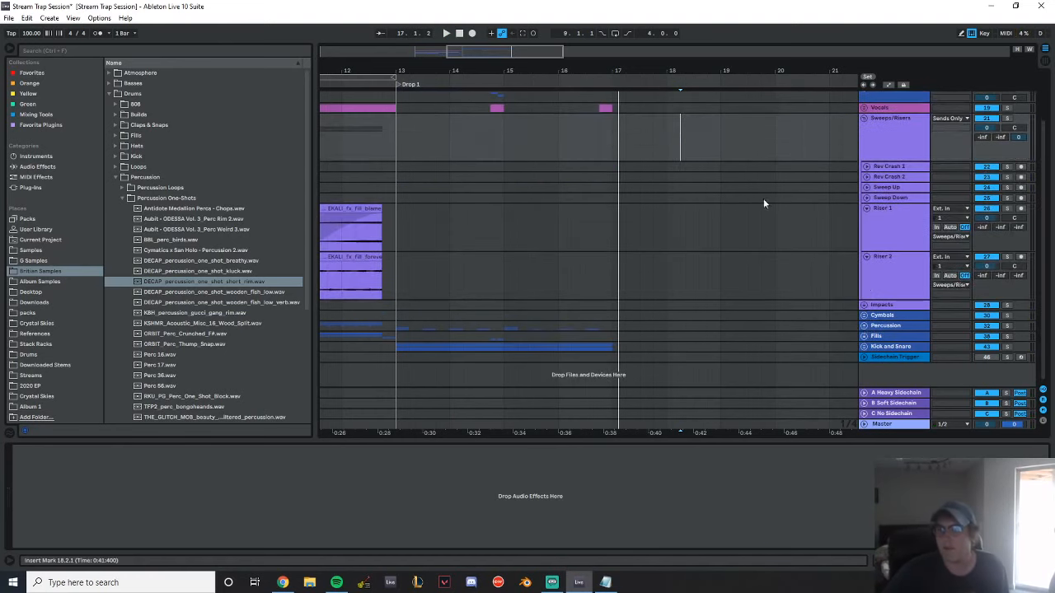
pyautogui.click(863, 119)
pyautogui.click(865, 223)
pyautogui.scroll(-2, 569, 211)
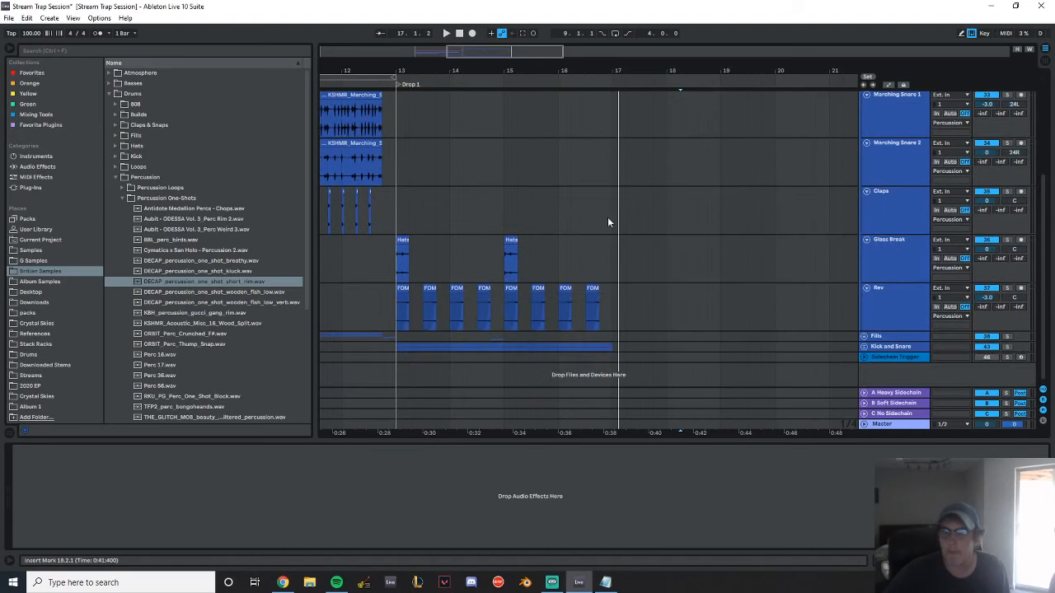
pyautogui.moveTo(508, 67); pyautogui.dragTo(527, 131)
pyautogui.click(461, 261)
pyautogui.press('space')
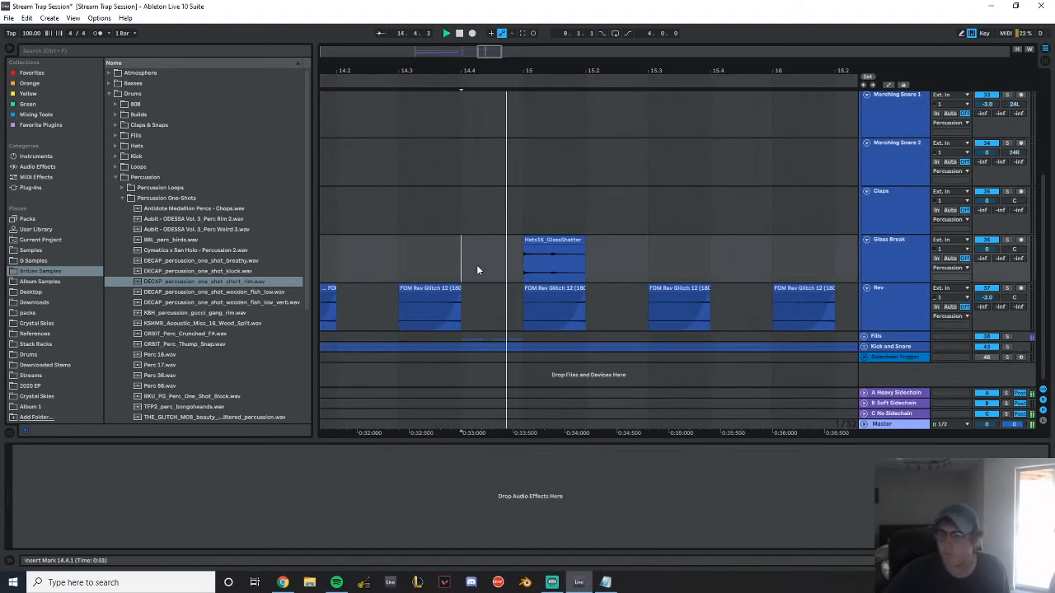
# Insert an audio track below the Rev track and name it Rev 2
pyautogui.click(891, 299)
pyautogui.hotkey('ctrl', 't')
pyautogui.hotkey('ctrl', 'r')
pyautogui.write('Rev 2')
pyautogui.press('Return')
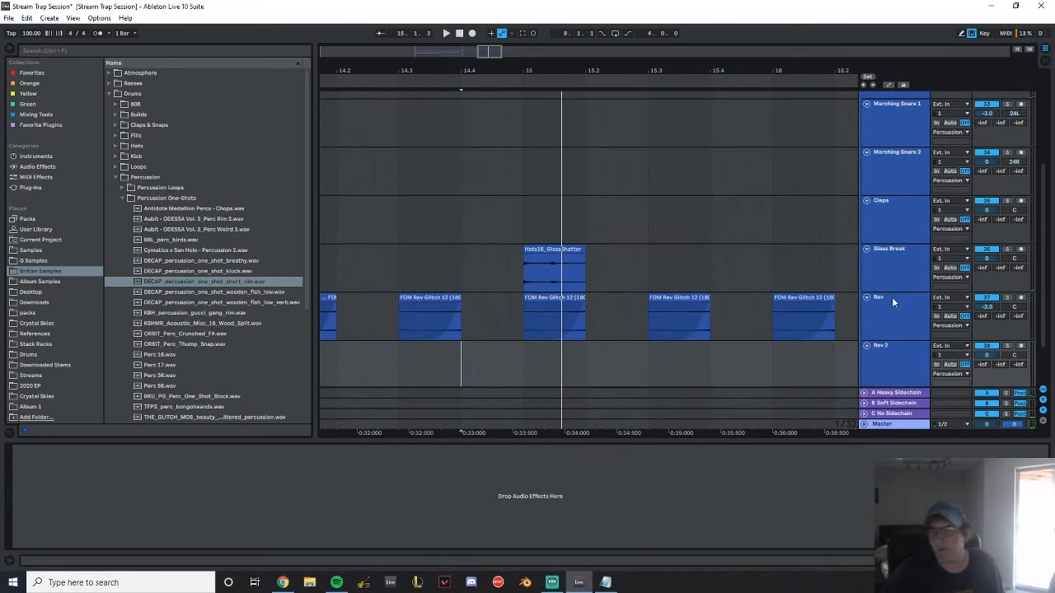
# Audition reverse samples from the FX Rev Samples folder, including FOM Rev Glitch 7, 12, 11 and 8
pyautogui.click(114, 175)
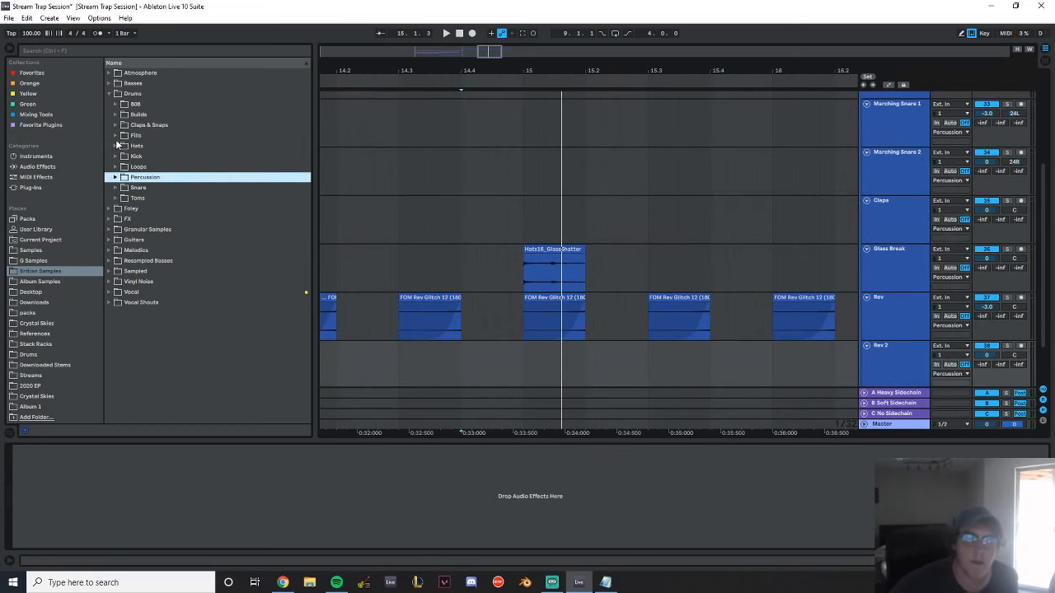
pyautogui.click(108, 218)
pyautogui.click(156, 156)
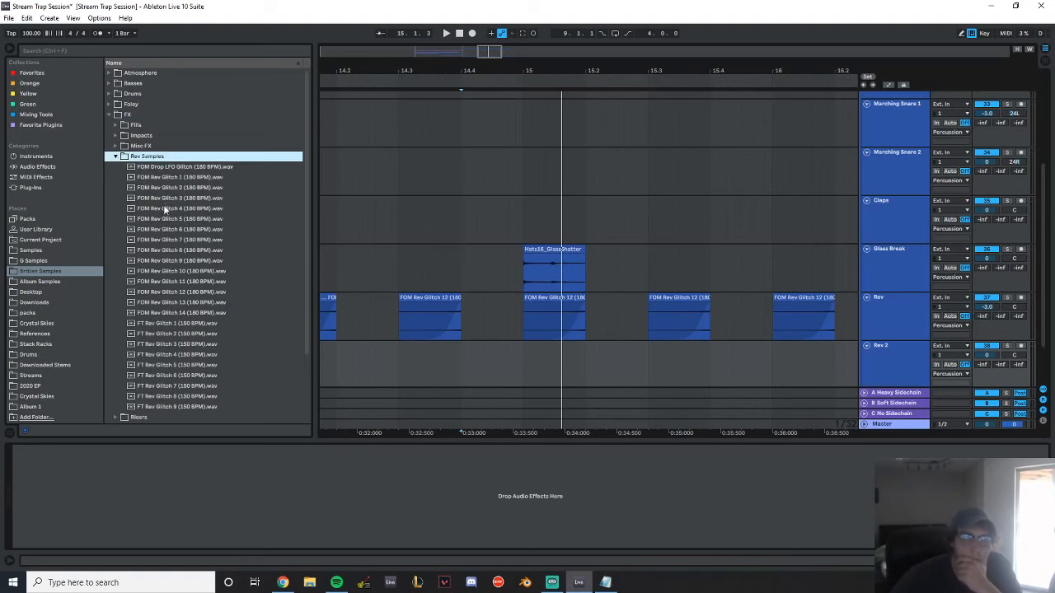
pyautogui.click(164, 208)
pyautogui.click(190, 240)
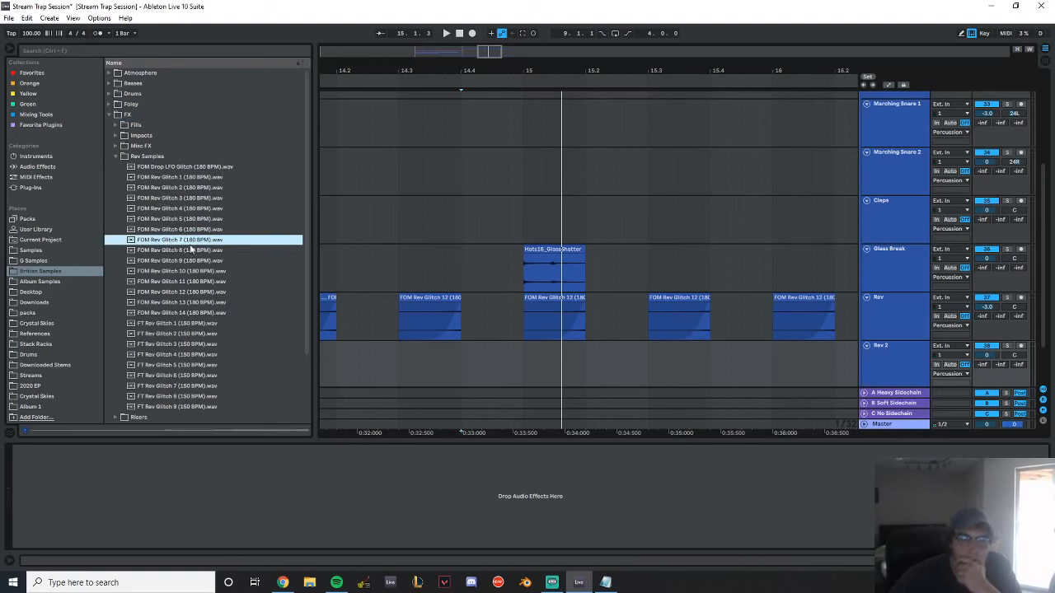
pyautogui.click(177, 293)
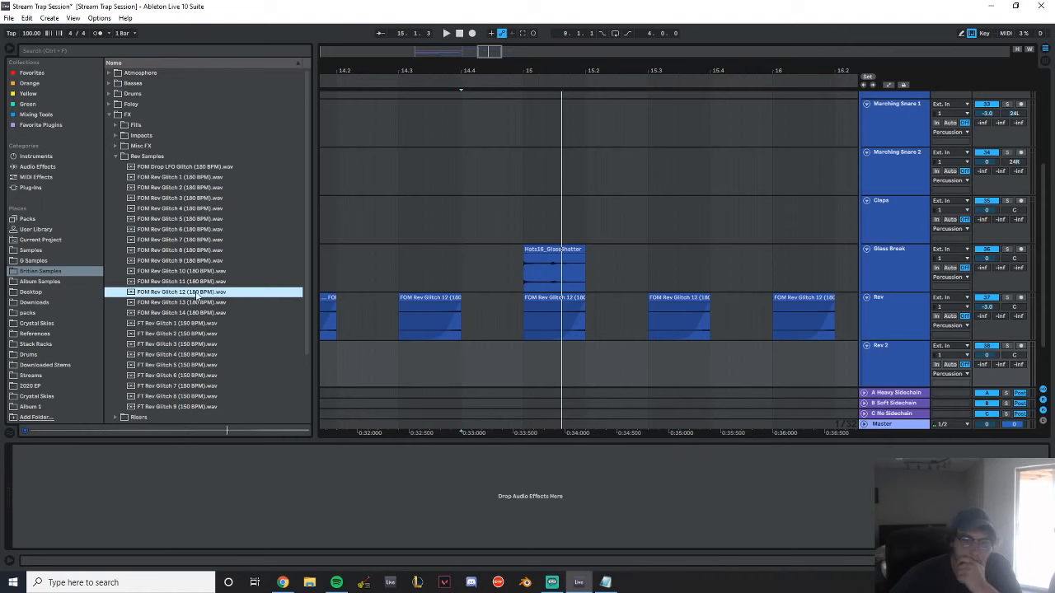
pyautogui.click(192, 283)
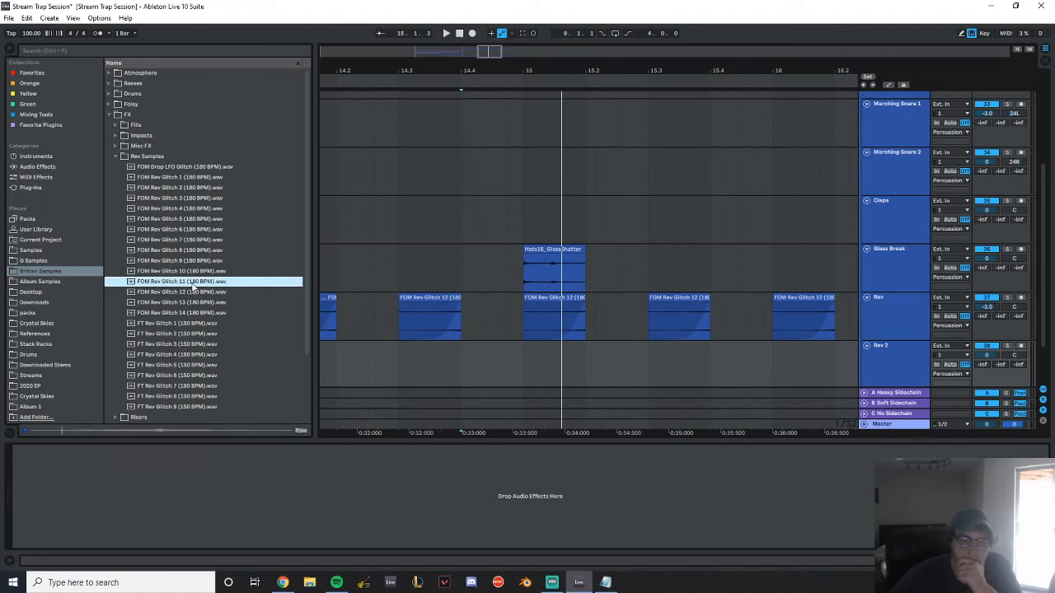
pyautogui.click(198, 251)
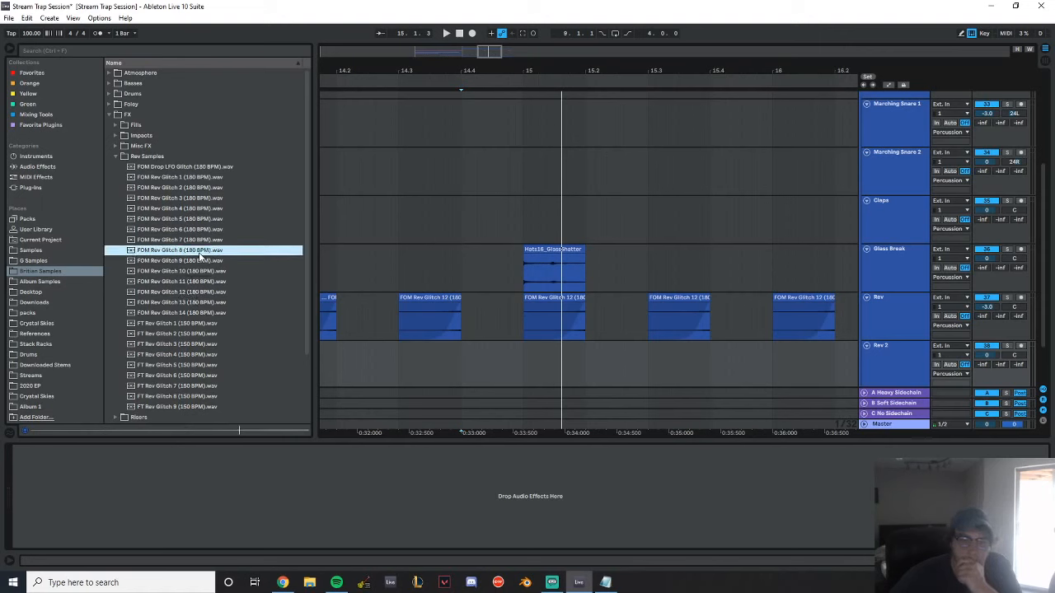
# Place FOM Rev Glitch 8 on the Rev 2 track from 14.4 to bar 15 with a curved fade-in and play it back
pyautogui.moveTo(200, 255); pyautogui.dragTo(476, 364)
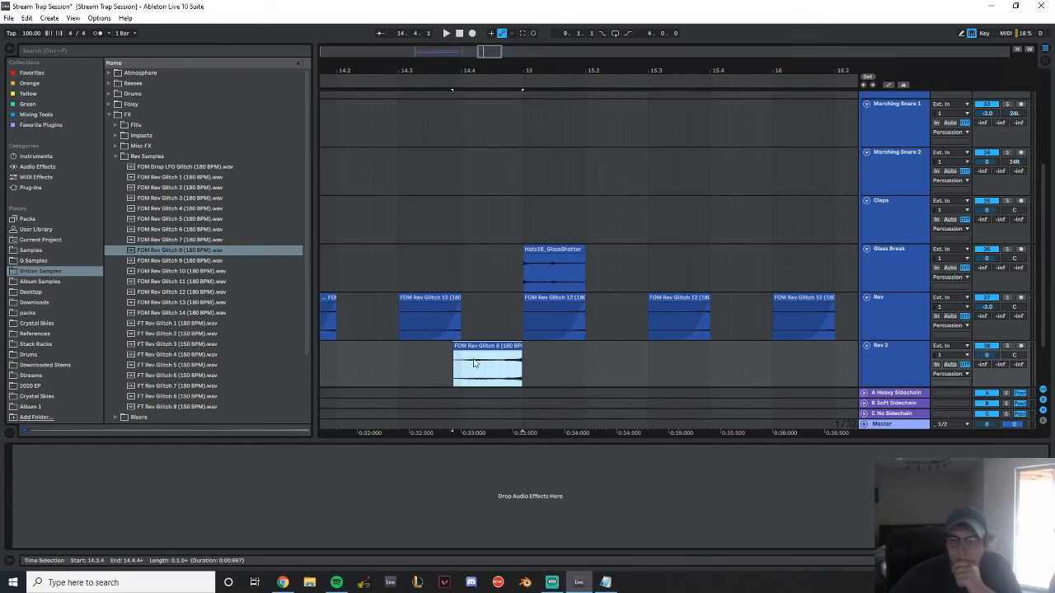
pyautogui.moveTo(512, 75); pyautogui.dragTo(525, 207)
pyautogui.moveTo(620, 345); pyautogui.dragTo(637, 346)
pyautogui.moveTo(520, 69); pyautogui.dragTo(656, 41)
pyautogui.moveTo(538, 347); pyautogui.dragTo(551, 351)
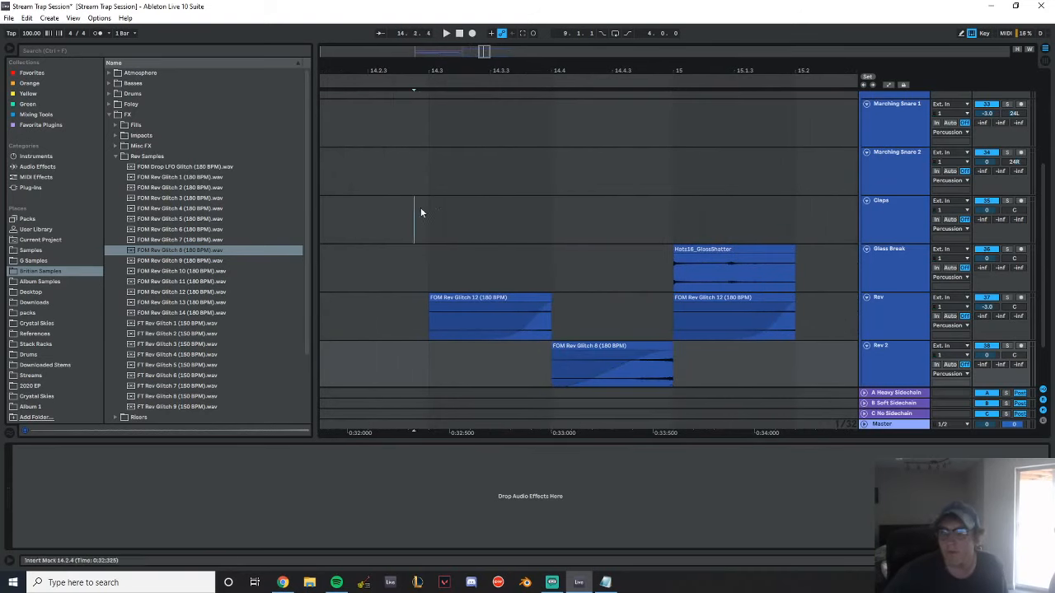
pyautogui.press('space')
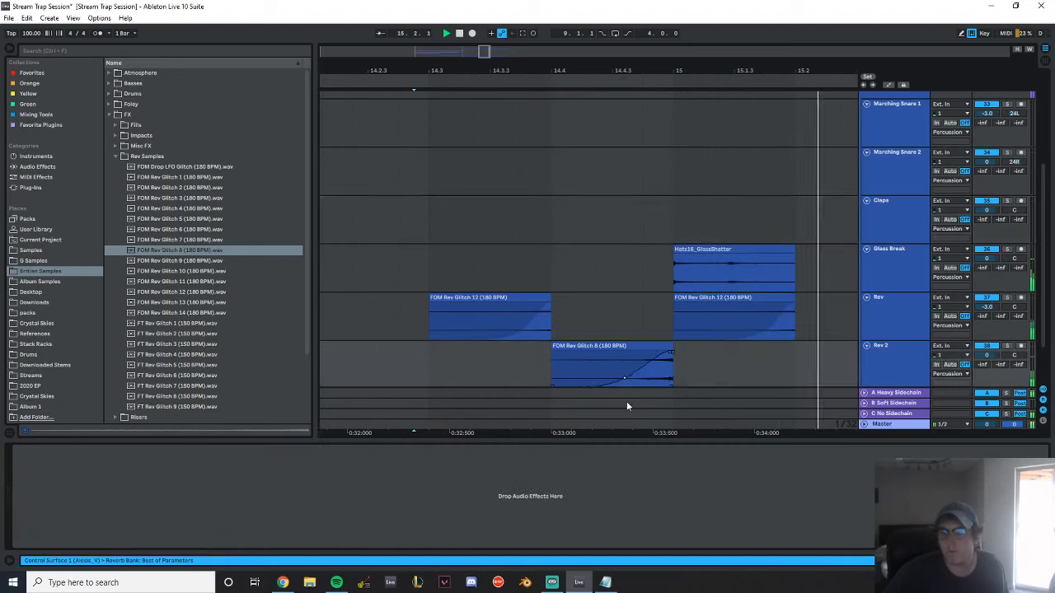
pyautogui.scroll(-2, 630, 188)
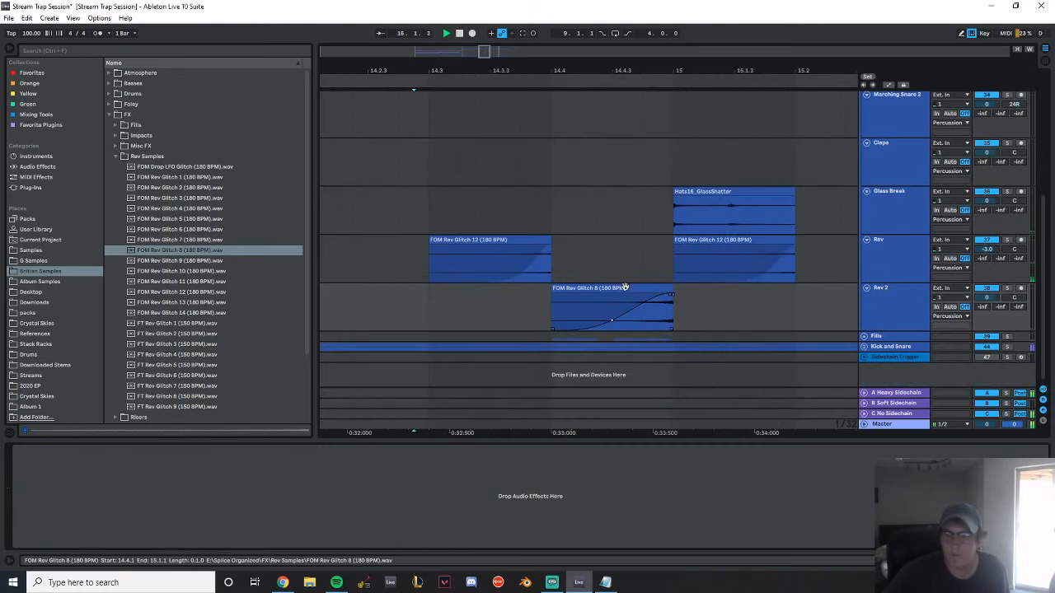
# Set the FOM Rev Glitch 8 clip's gain to -4.5 dB while playing it in context
pyautogui.click(613, 301)
pyautogui.moveTo(95, 464); pyautogui.dragTo(95, 468)
pyautogui.press('space')
pyautogui.press('space')
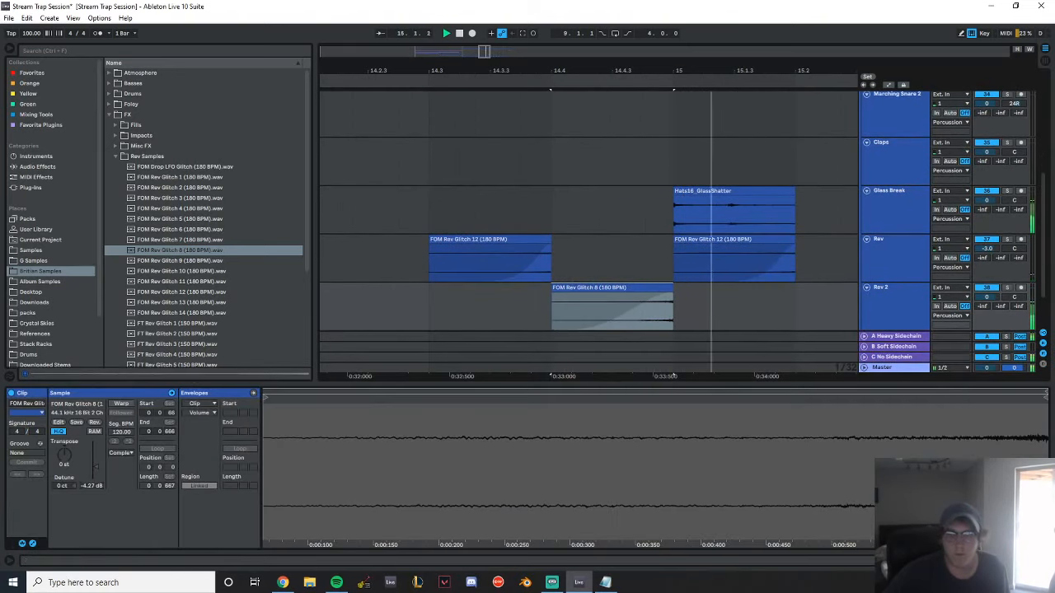
pyautogui.press('space')
pyautogui.press('space')
pyautogui.write('-4.5')
pyautogui.press('Return')
# Duplicate bars 13 to 15 of the Rev 2 track so the reverse glitch also leads into bar 17
pyautogui.click(912, 309)
pyautogui.moveTo(691, 70); pyautogui.dragTo(504, 50)
pyautogui.moveTo(379, 313); pyautogui.dragTo(505, 306)
pyautogui.hotkey('ctrl', 'd')
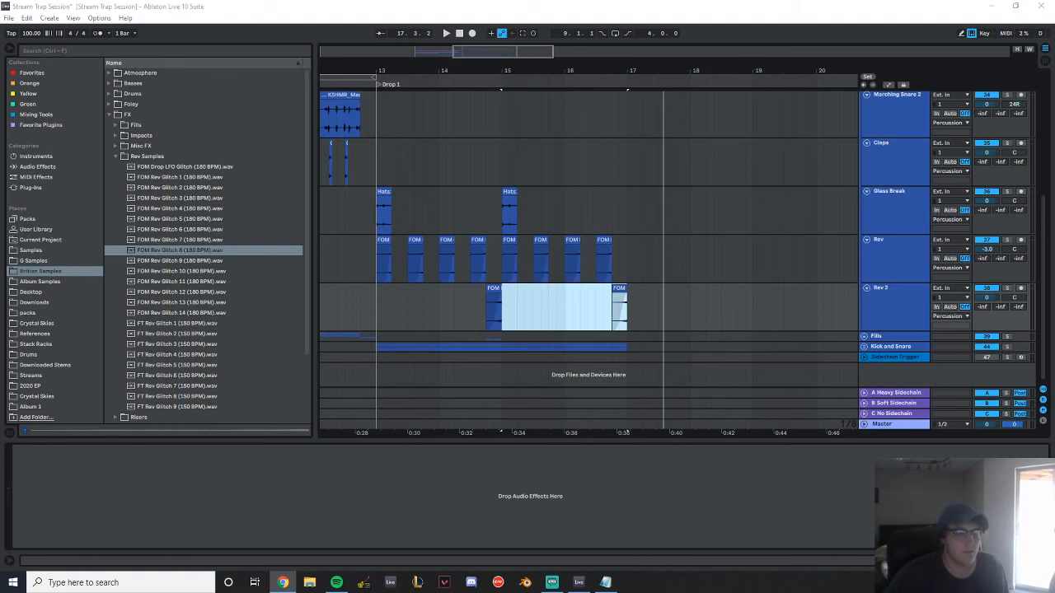
# Play Drop 1 from just before bar 13, collapse the Percussion group and expand the Basses group to examine its tracks
pyautogui.click(380, 184)
pyautogui.press('space')
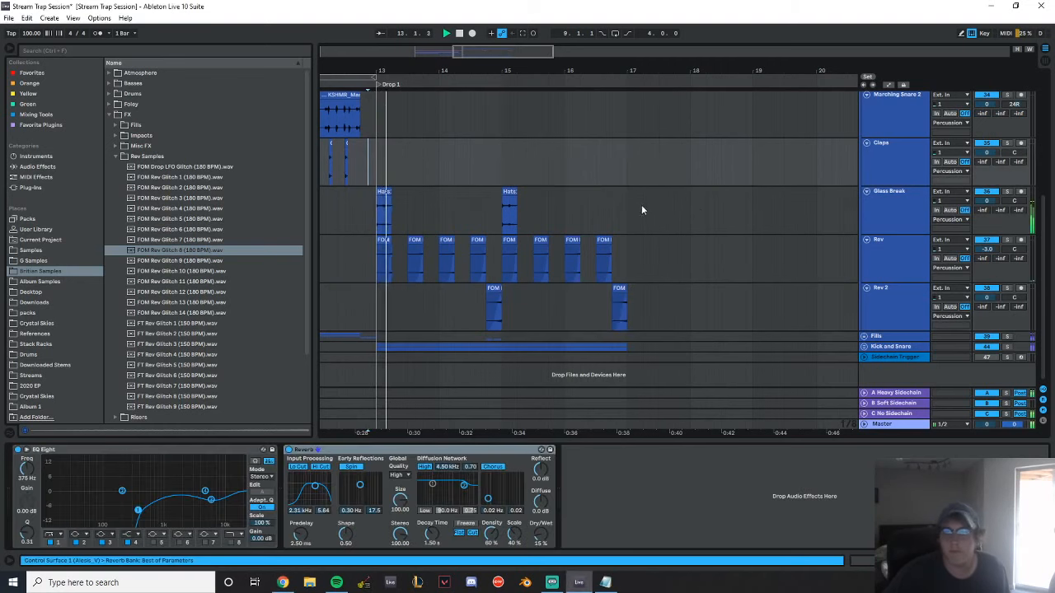
pyautogui.scroll(3, 666, 210)
pyautogui.scroll(3, 668, 214)
pyautogui.scroll(-3, 673, 264)
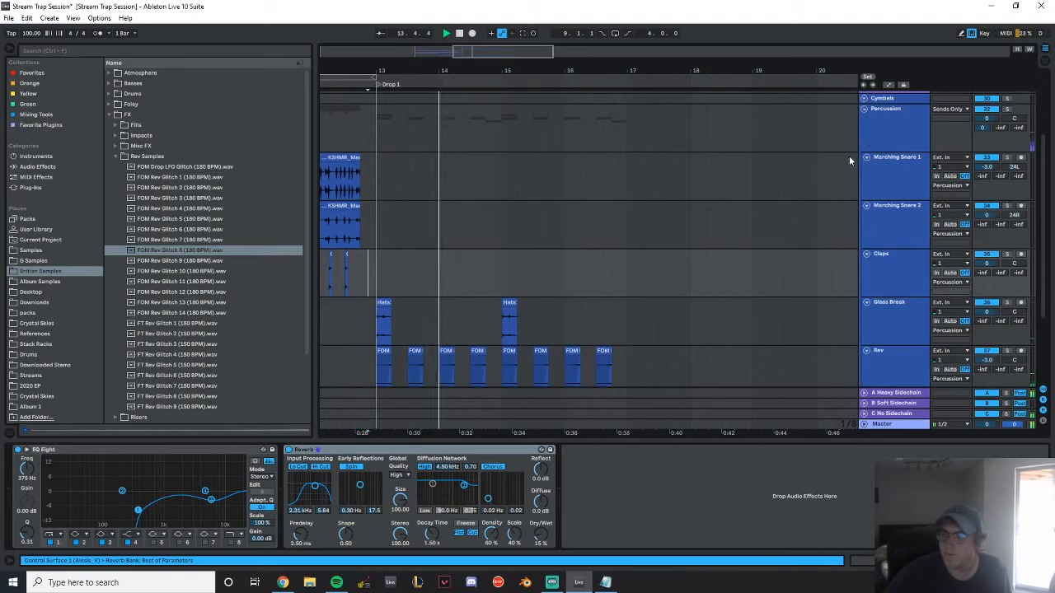
pyautogui.scroll(2, 851, 161)
pyautogui.click(865, 185)
pyautogui.click(863, 149)
pyautogui.scroll(-2, 540, 152)
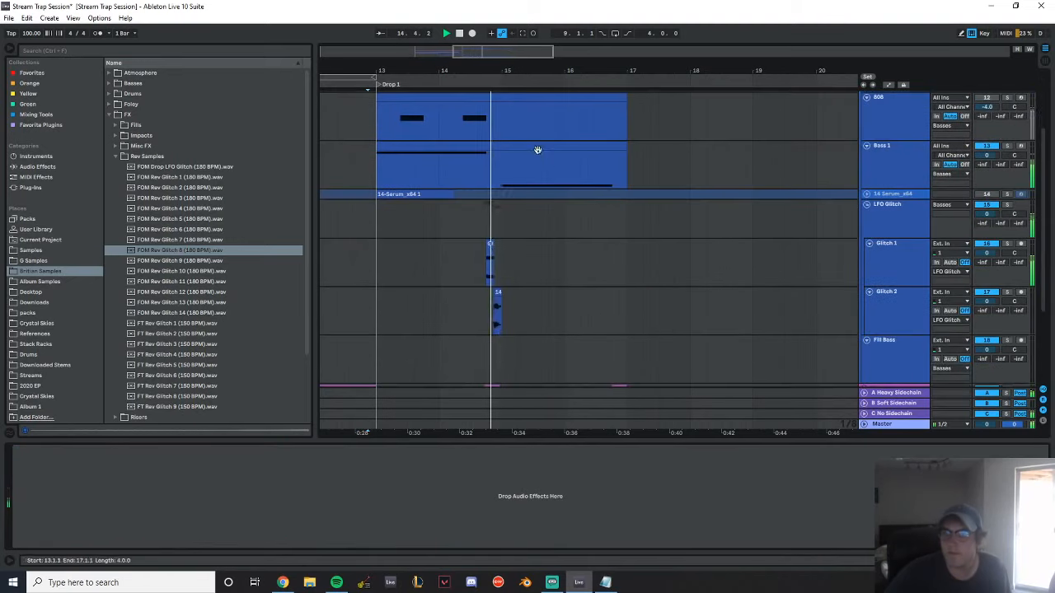
pyautogui.scroll(2, 494, 153)
# Play Drop 1 from bar 13 and set the 808 track's volume to -6.0 dB
pyautogui.moveTo(456, 71); pyautogui.dragTo(531, 90)
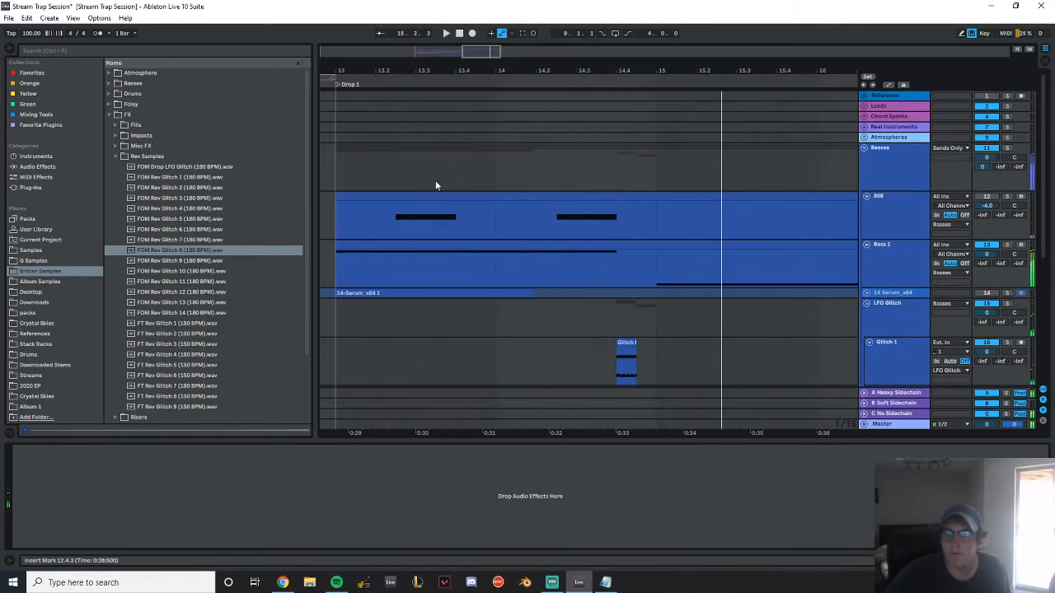
pyautogui.click(332, 156)
pyautogui.press('space')
pyautogui.moveTo(988, 205); pyautogui.dragTo(987, 219)
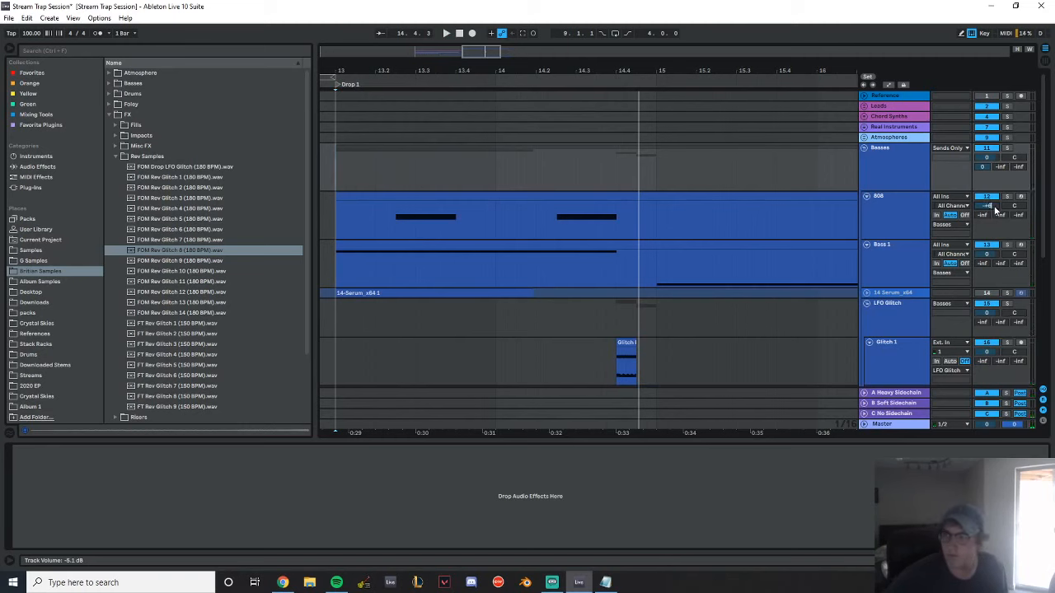
pyautogui.click(904, 221)
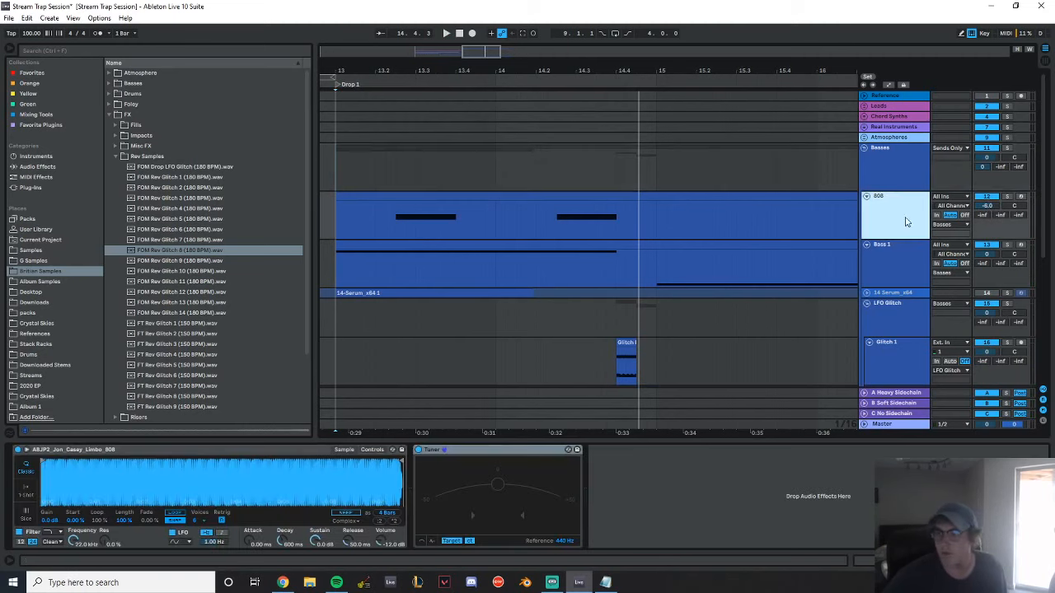
# Insert a new MIDI track below Bass 1 and name it White Nosie Bass
pyautogui.click(896, 272)
pyautogui.hotkey('ctrl', 'shift', 't')
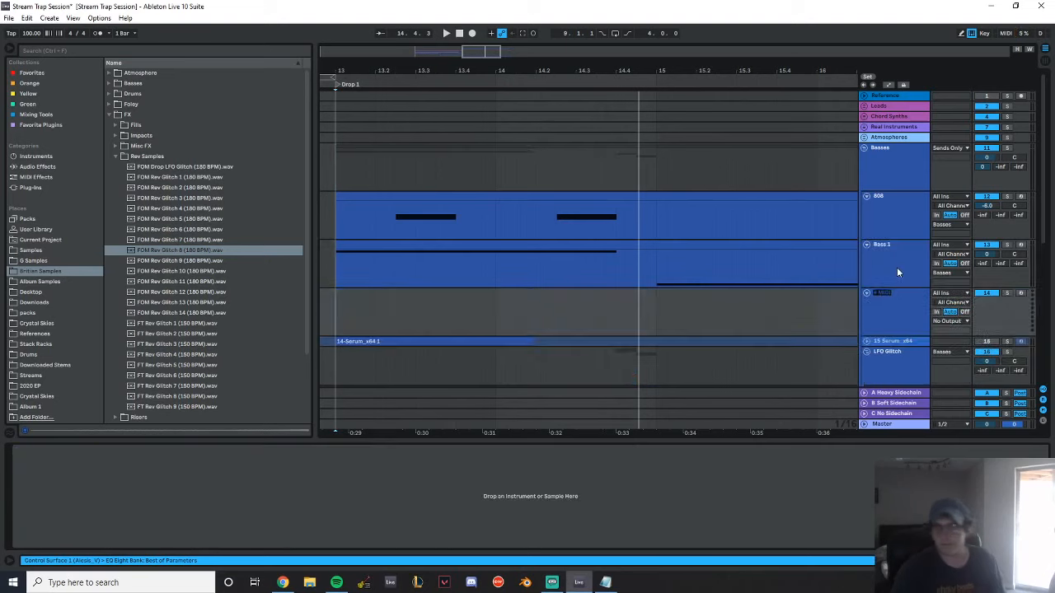
pyautogui.write('te N')
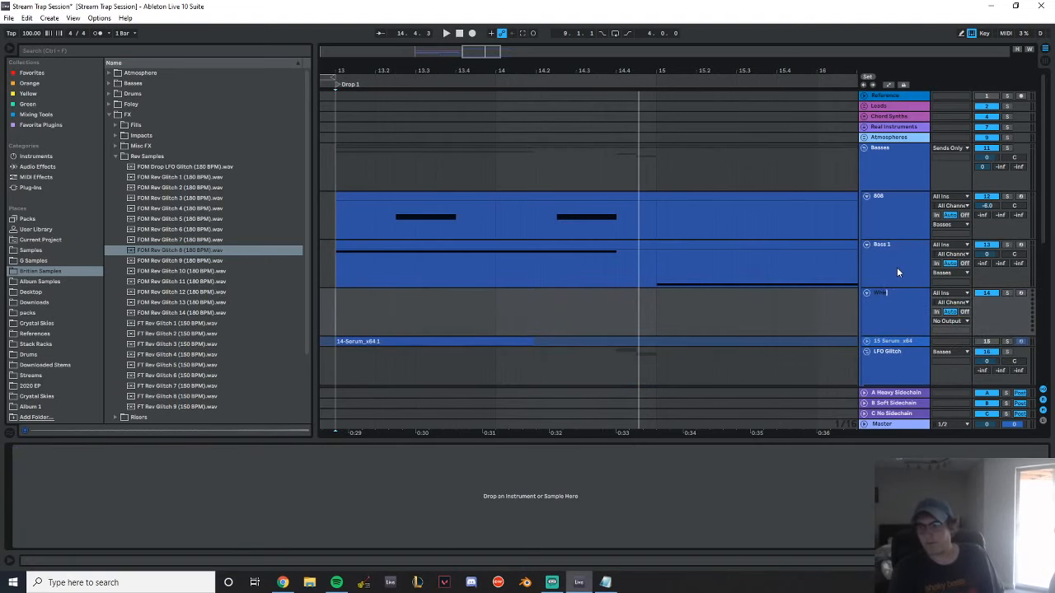
pyautogui.write('osie Bass')
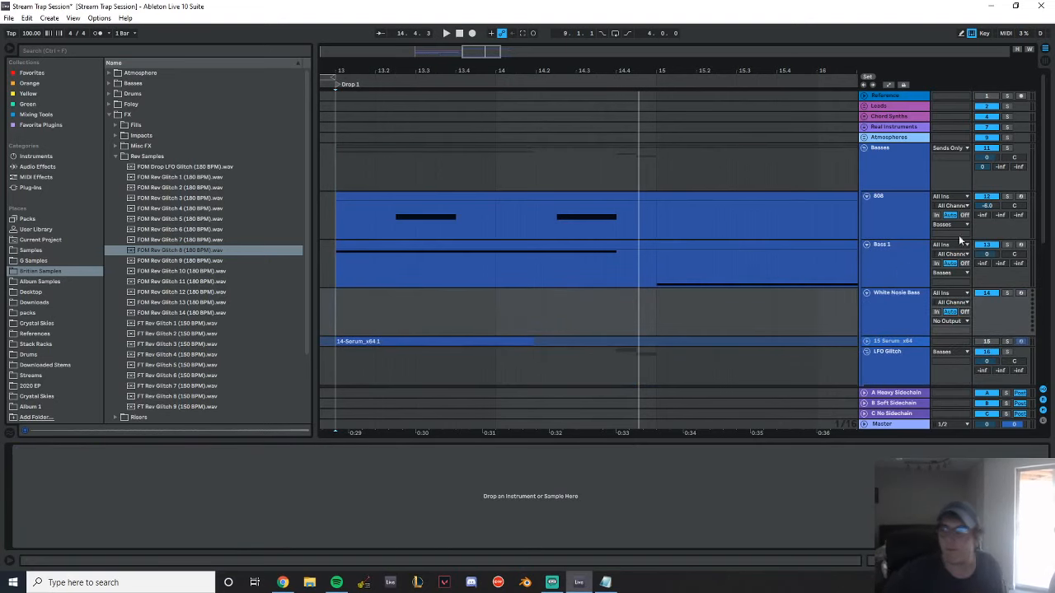
pyautogui.press('Return')
# Copy the 808 clip at bar 13 onto the White Nosie Bass track and transpose its notes down an octave to F0
pyautogui.moveTo(400, 236); pyautogui.dragTo(405, 317)
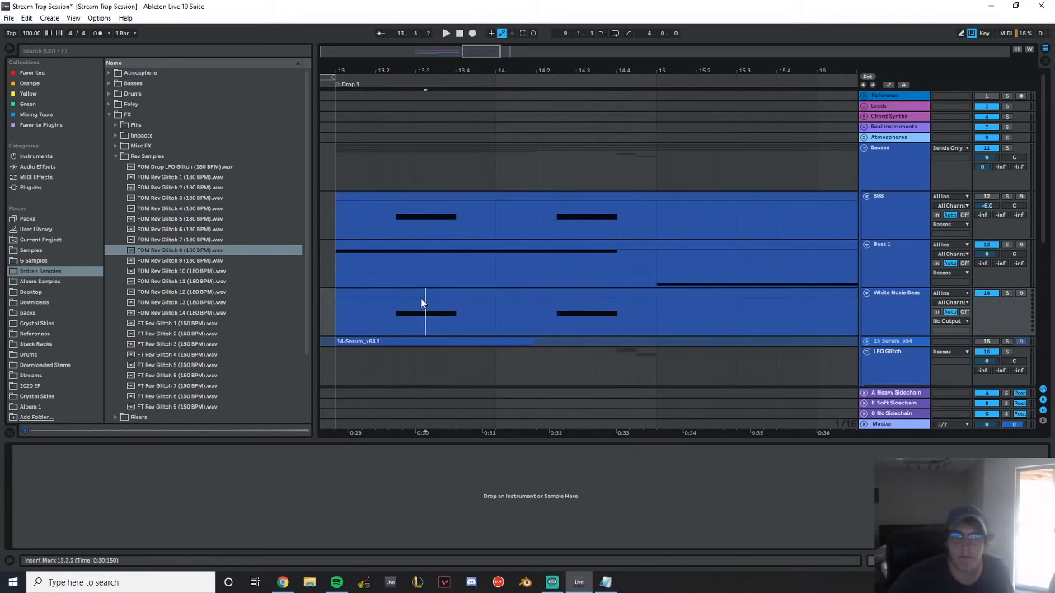
pyautogui.doubleClick(421, 297)
pyautogui.moveTo(307, 412); pyautogui.dragTo(744, 539)
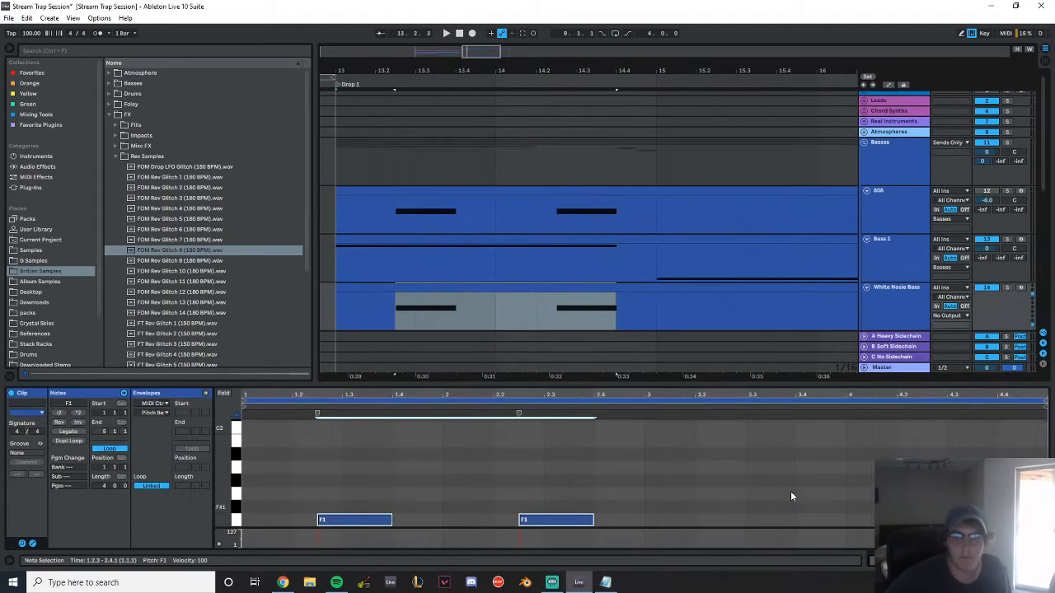
pyautogui.hotkey('shift', 'Down')
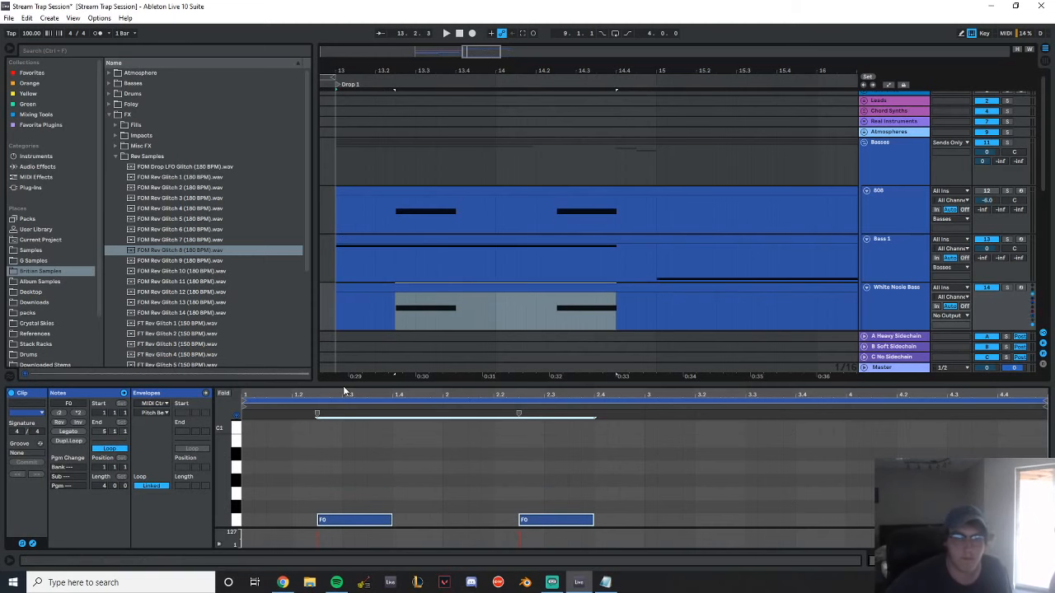
# Load the Xfer Serum_x64 plug-in on the White Nosie Bass track and play the new part
pyautogui.click(31, 187)
pyautogui.click(111, 199)
pyautogui.click(145, 229)
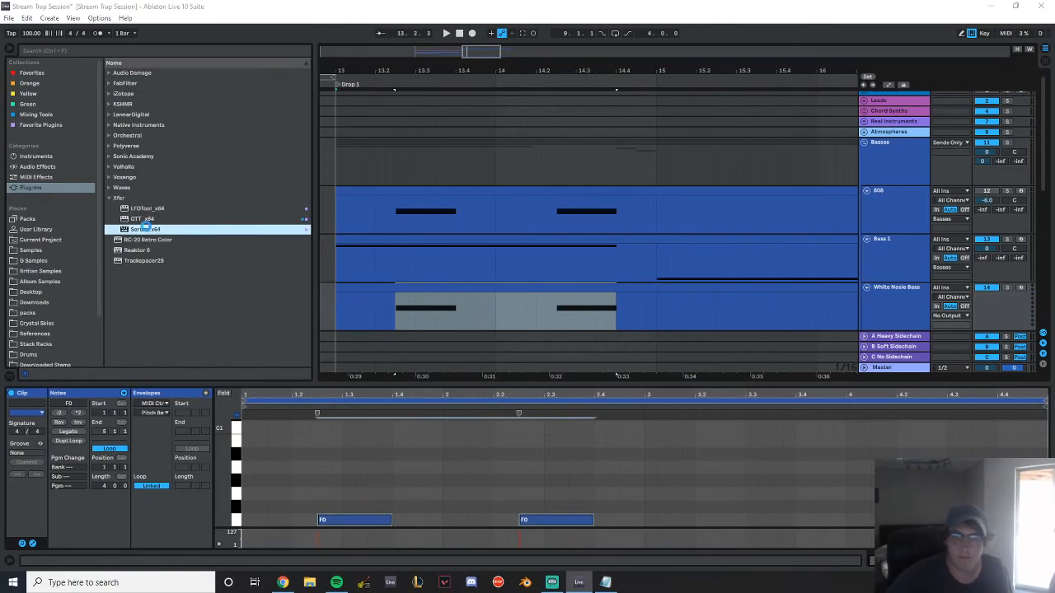
pyautogui.moveTo(385, 304); pyautogui.dragTo(389, 307)
pyautogui.press('space')
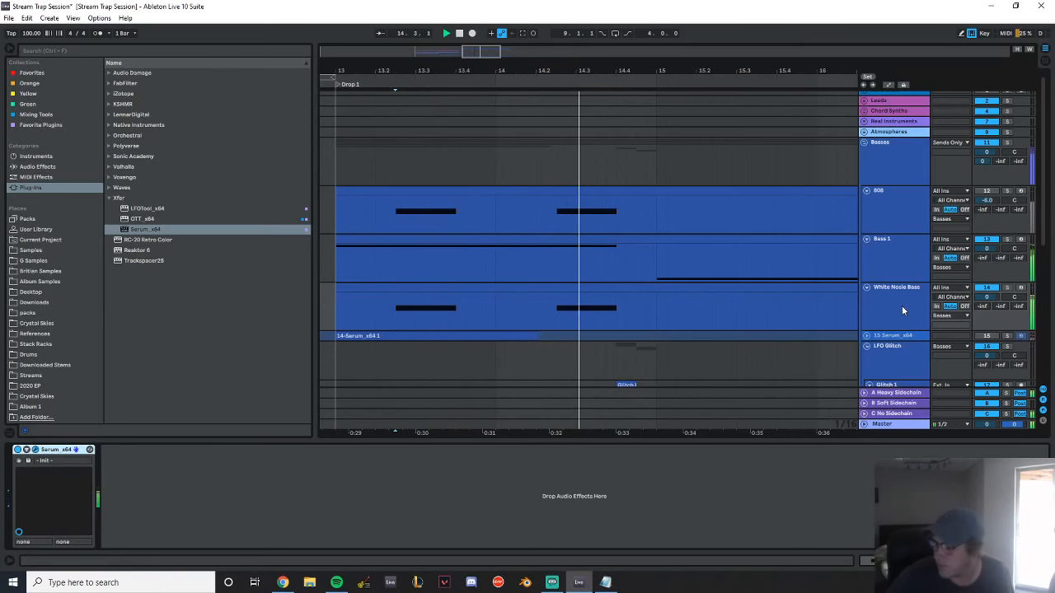
# While playing from bar 13, enable the White Nosie Bass Serum's AC hum1 noise and Sub oscillators and disable Osc A
pyautogui.click(326, 279)
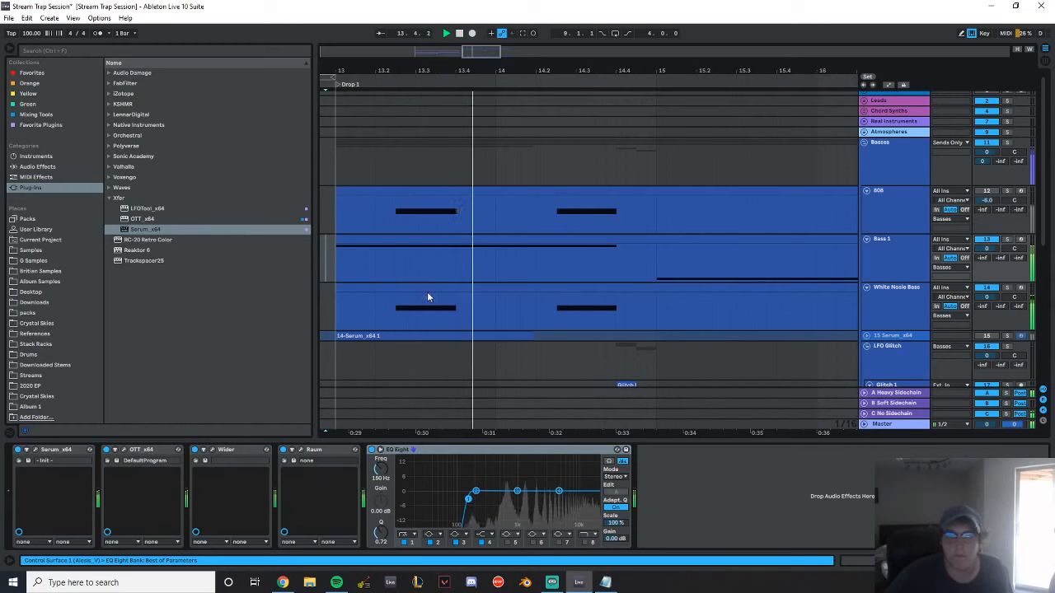
pyautogui.press('space')
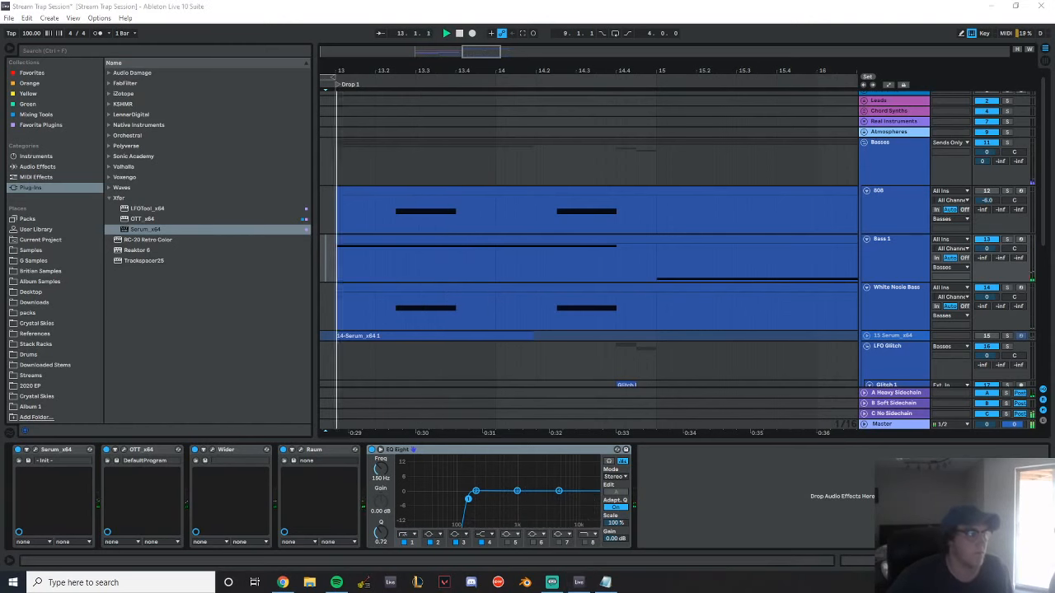
pyautogui.moveTo(376, 139); pyautogui.dragTo(333, 126)
pyautogui.moveTo(212, 322); pyautogui.dragTo(212, 319)
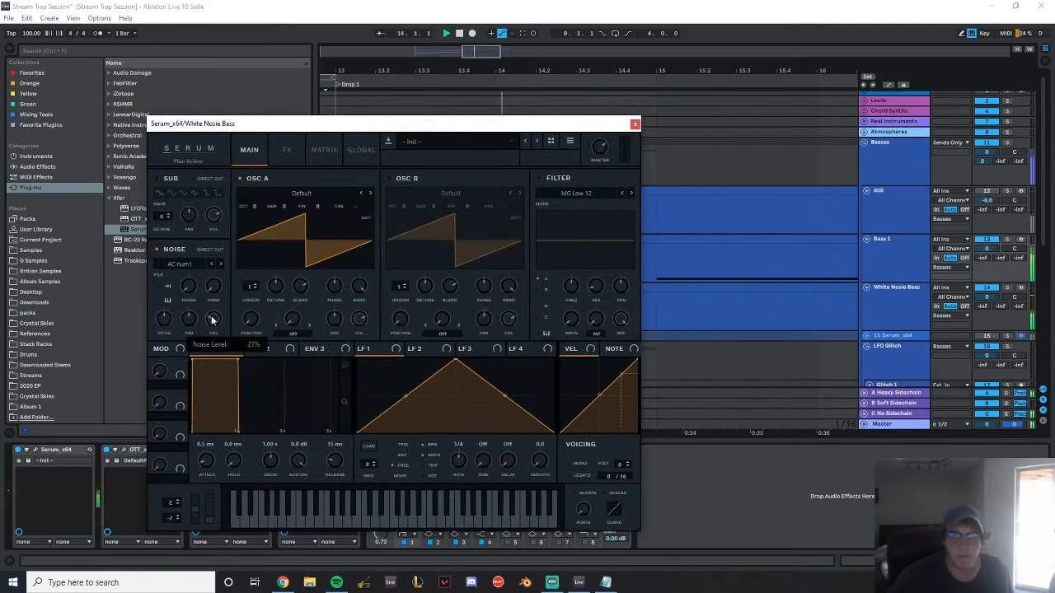
pyautogui.click(166, 183)
pyautogui.click(240, 178)
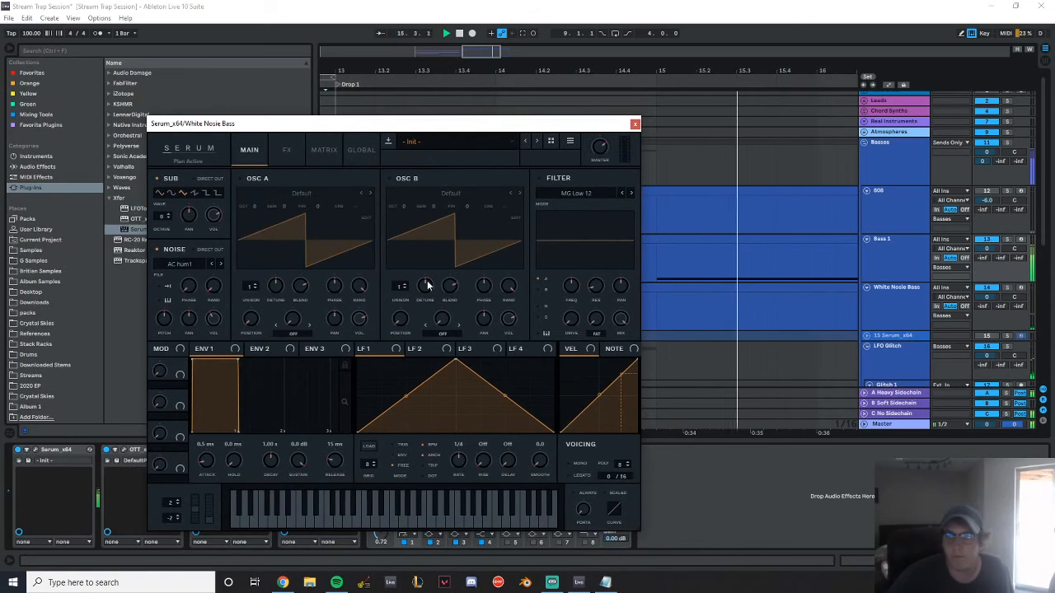
# Play from the first White Nosie Bass note, enable Serum's Compressor effect and raise its gain to about 7.1 dB
pyautogui.moveTo(420, 132); pyautogui.dragTo(512, 373)
pyautogui.click(395, 308)
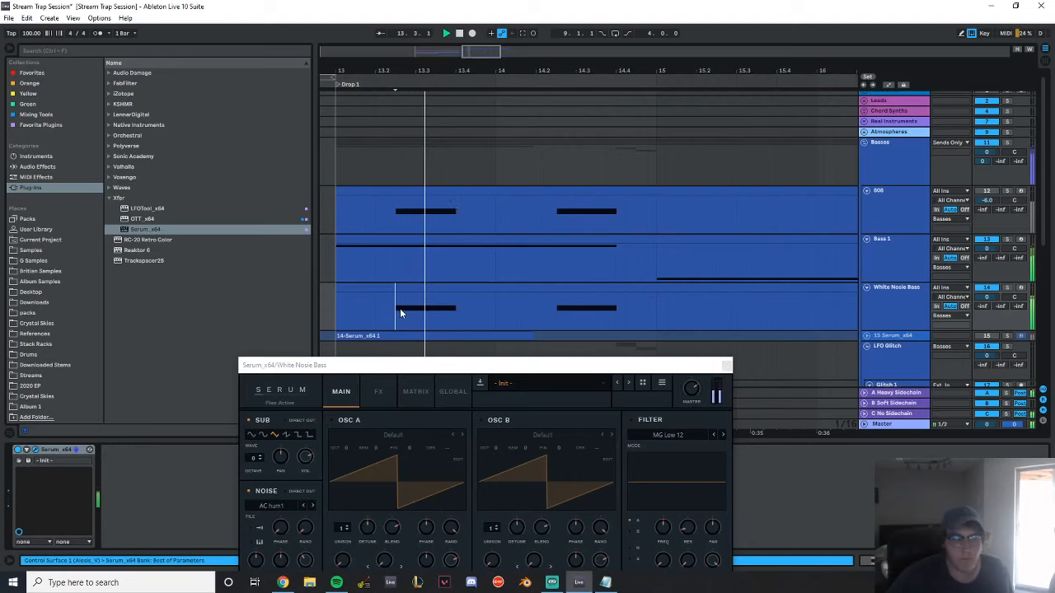
pyautogui.moveTo(446, 359); pyautogui.dragTo(345, 118)
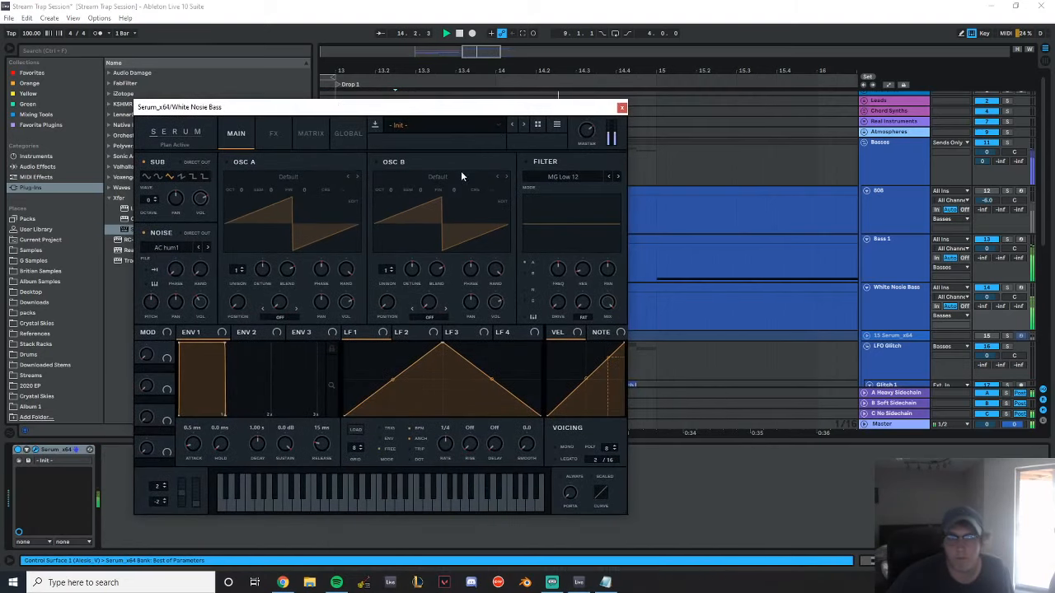
pyautogui.click(272, 134)
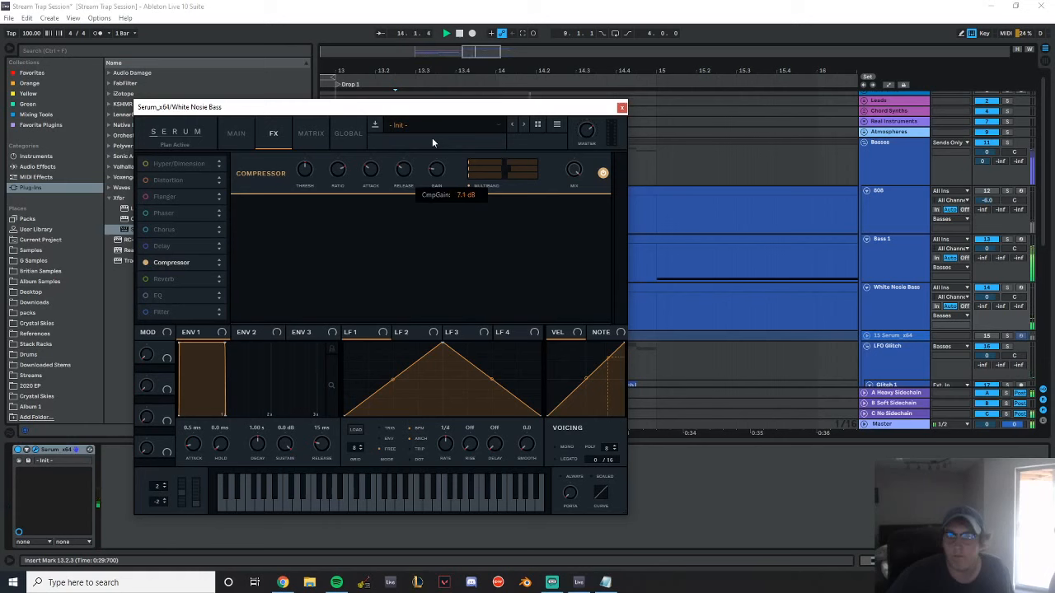
pyautogui.click(243, 137)
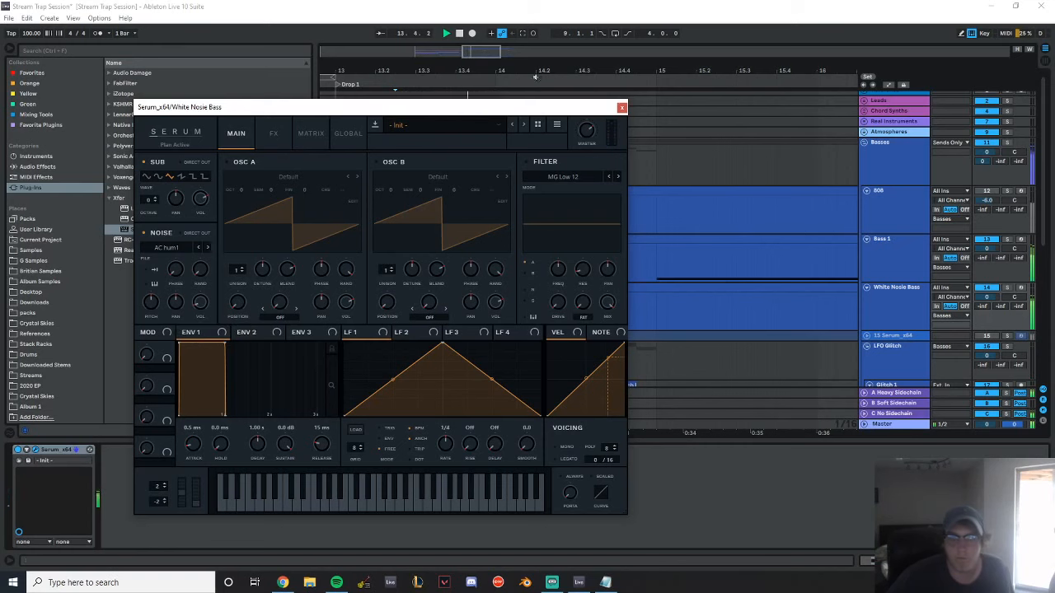
# Add a Saturator after Serum on White Nosie Bass, using the Hard Curve type and 28% Dry/Wet
pyautogui.click(622, 110)
pyautogui.click(37, 167)
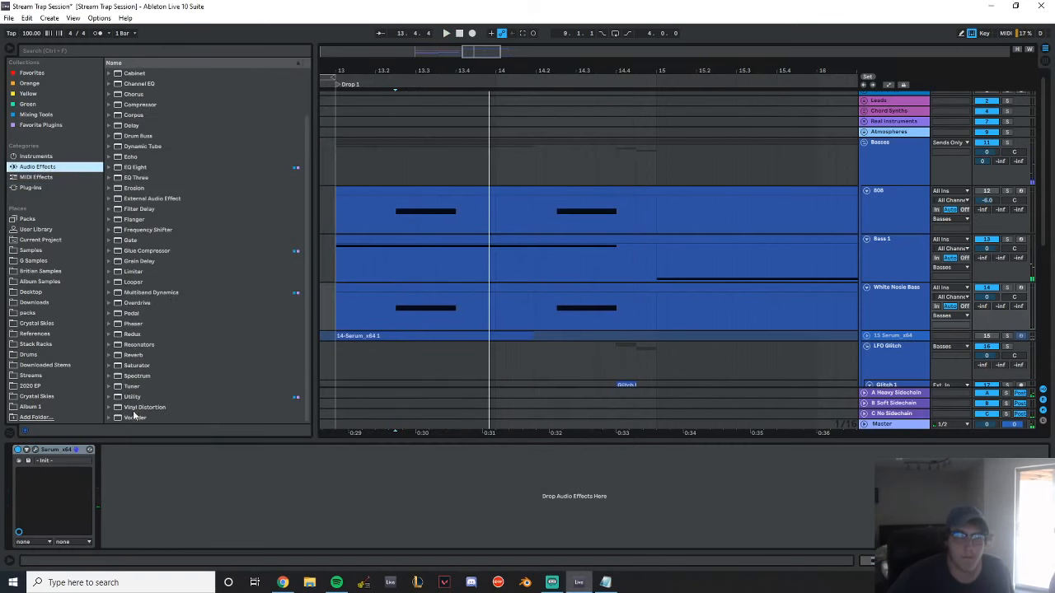
pyautogui.doubleClick(137, 365)
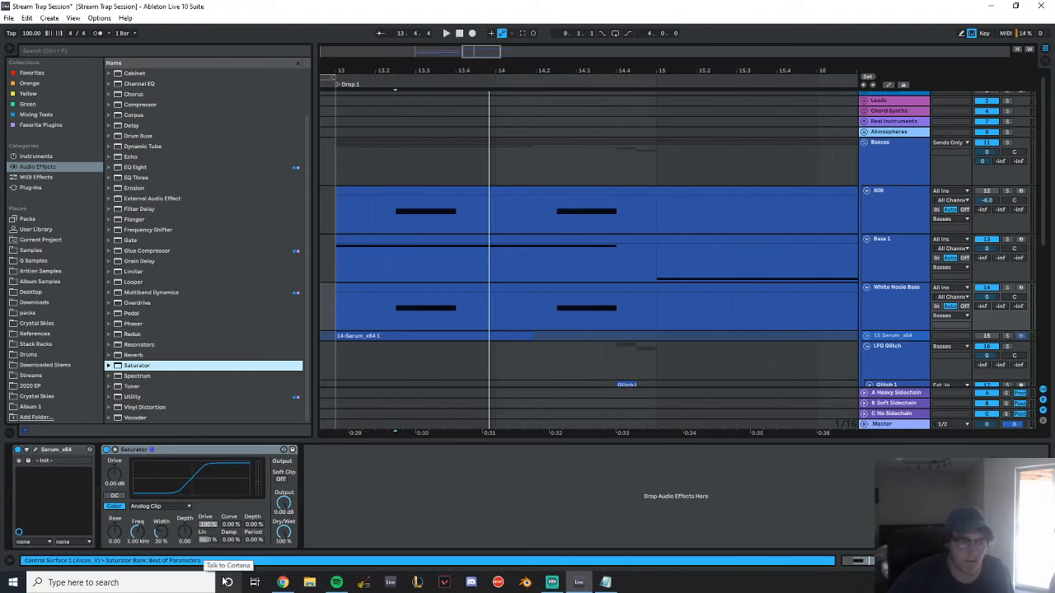
pyautogui.click(145, 506)
pyautogui.click(170, 539)
pyautogui.press('space')
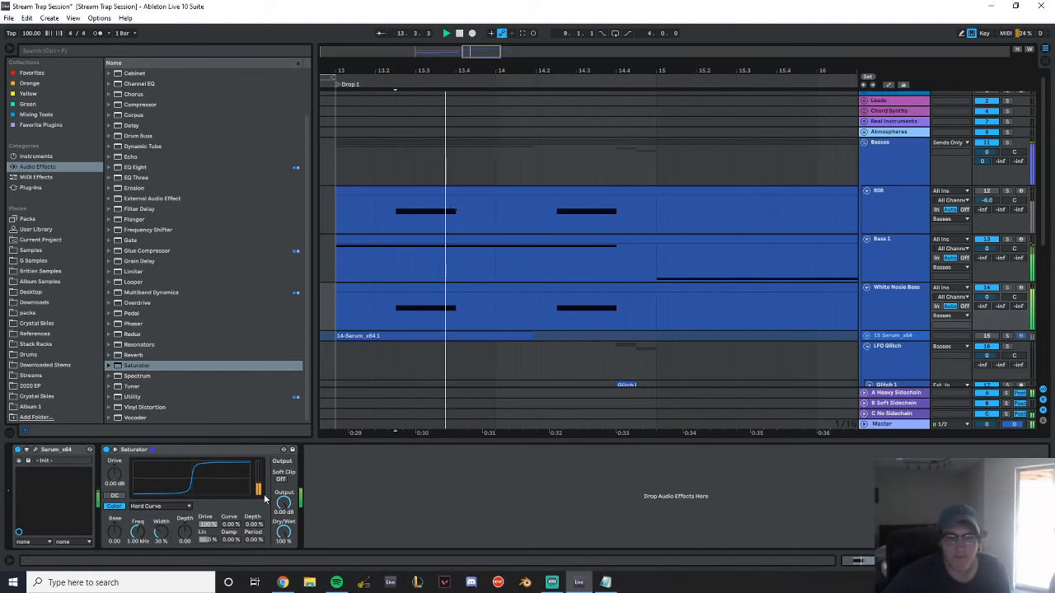
pyautogui.moveTo(283, 532); pyautogui.dragTo(283, 570)
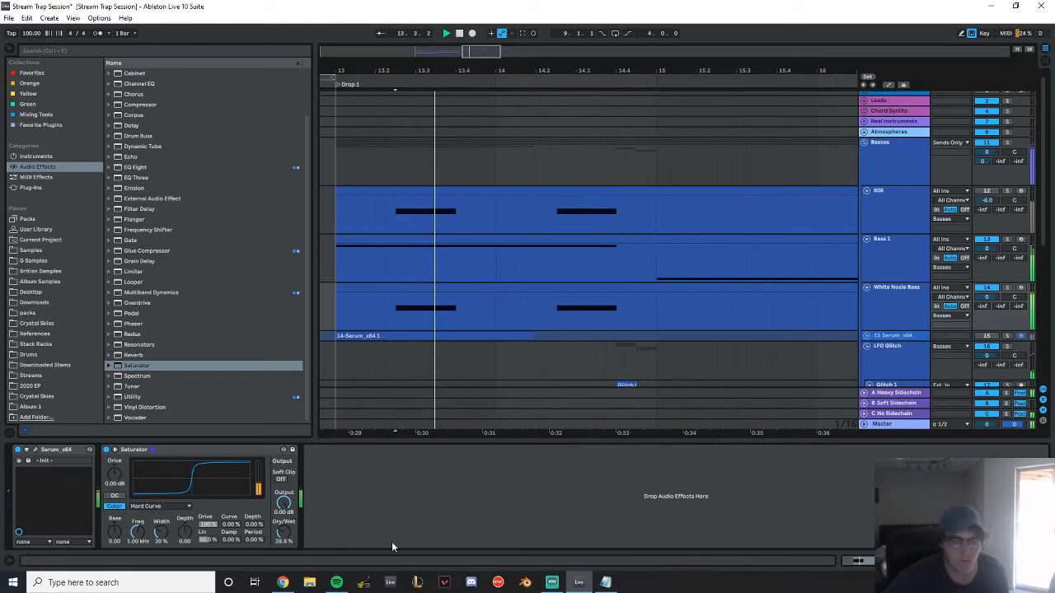
pyautogui.press('Return')
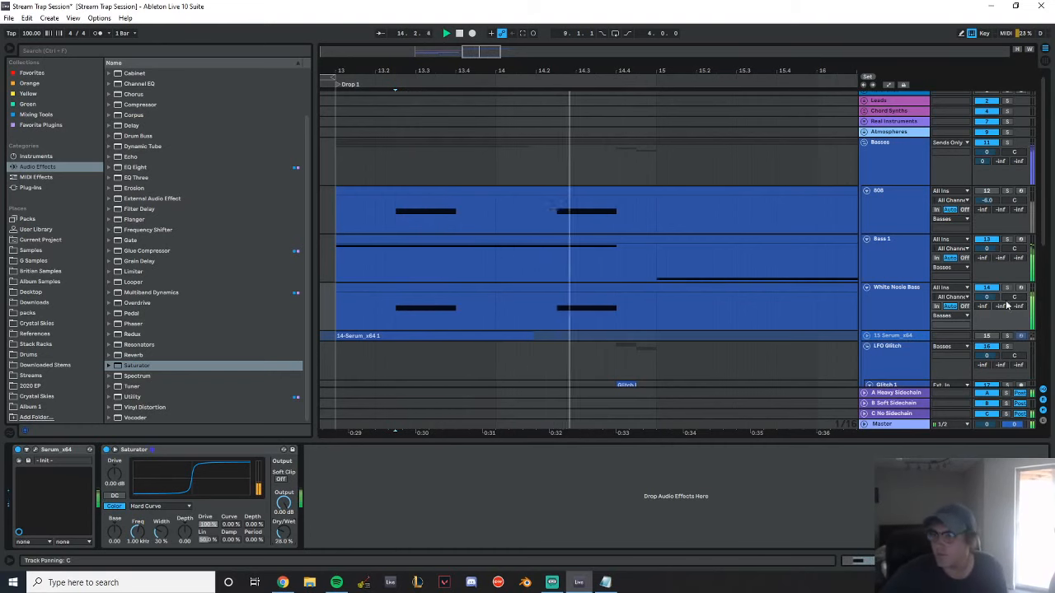
# Set the White Nosie Bass track's volume to -6.0 dB during playback
pyautogui.moveTo(991, 298); pyautogui.dragTo(986, 303)
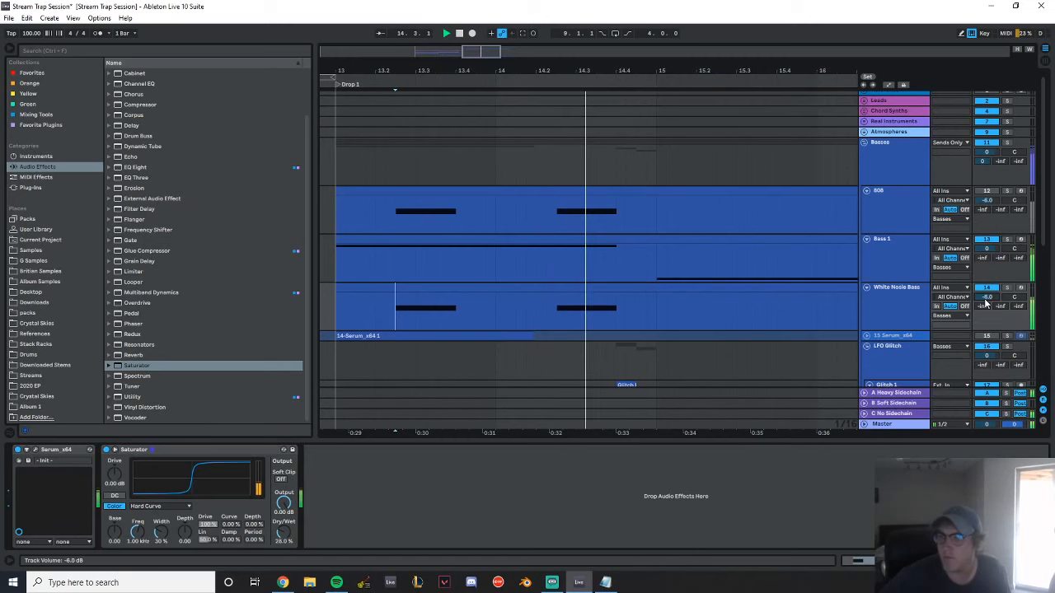
pyautogui.press('space')
pyautogui.moveTo(653, 69); pyautogui.dragTo(654, 37)
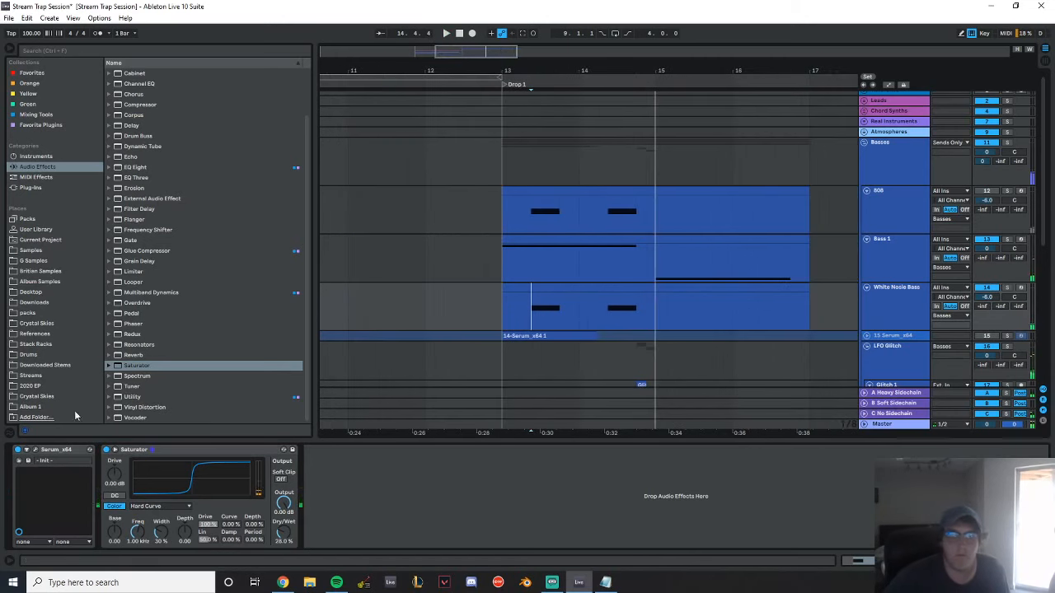
# Insert a Utility with Bass Mono at 150 Hz before the Saturator, and an EQ Eight at the end of the chain
pyautogui.moveTo(135, 398); pyautogui.dragTo(156, 539)
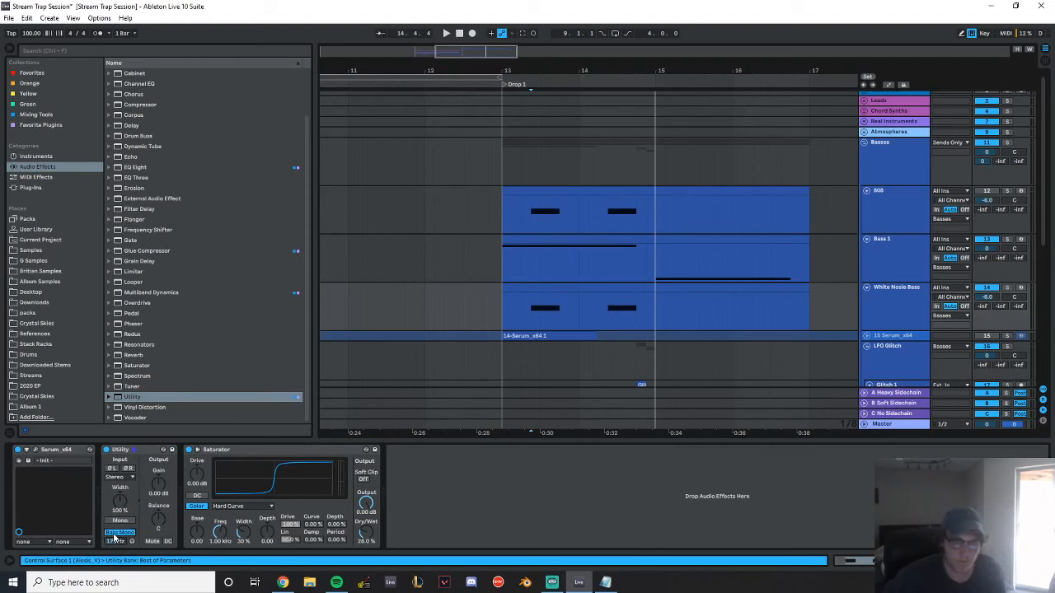
pyautogui.scroll(2, 206, 247)
pyautogui.moveTo(157, 189); pyautogui.dragTo(472, 525)
# Solo Bass 1 and dip its EQ Eight mid band to about -3.60 dB at 1.82 kHz while listening
pyautogui.click(555, 267)
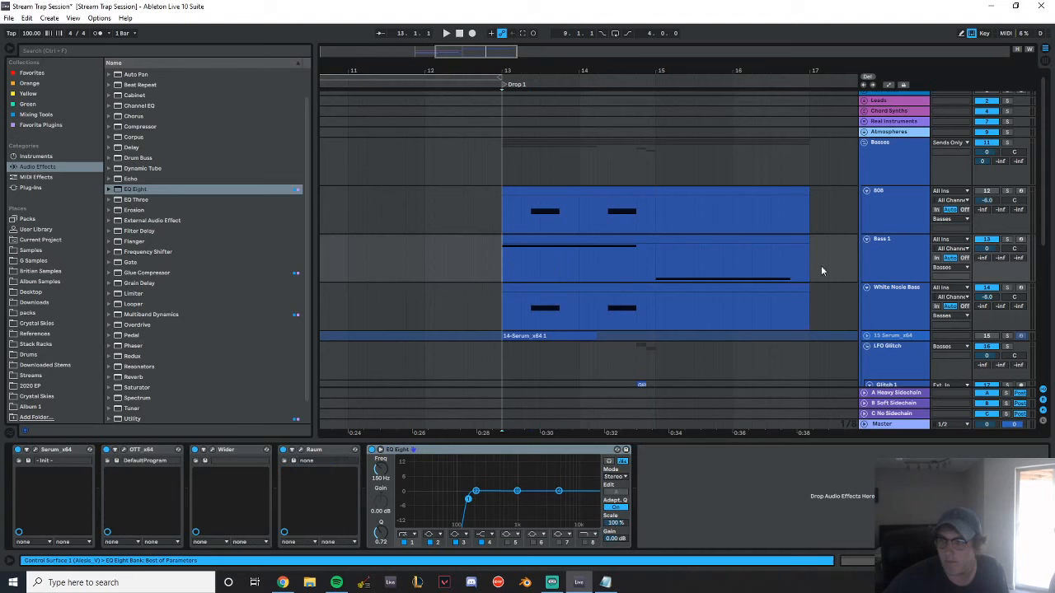
pyautogui.click(1006, 241)
pyautogui.press('space')
pyautogui.moveTo(517, 491)
pyautogui.mouseDown()
pyautogui.moveTo(505, 511)
pyautogui.moveTo(507, 470)
pyautogui.moveTo(508, 489)
pyautogui.moveTo(576, 512)
pyautogui.moveTo(541, 495)
pyautogui.moveTo(566, 498)
pyautogui.moveTo(532, 499)
pyautogui.mouseUp()
pyautogui.press('space')
pyautogui.press('space')
# Cut the White Nosie Bass EQ Eight by about -3.84 dB at 711 Hz and play the result
pyautogui.click(898, 300)
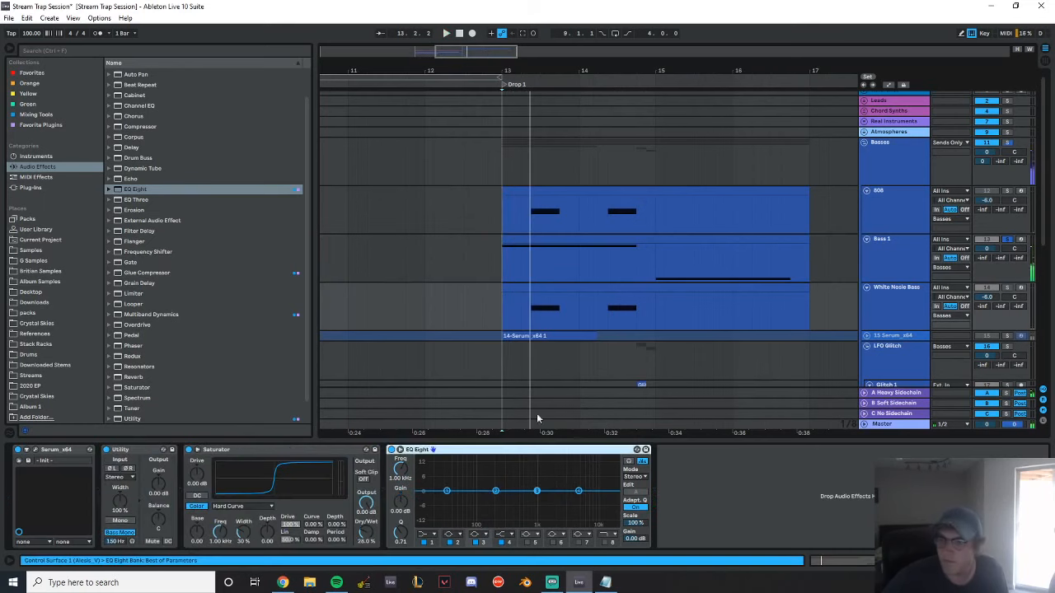
pyautogui.moveTo(497, 495); pyautogui.dragTo(528, 499)
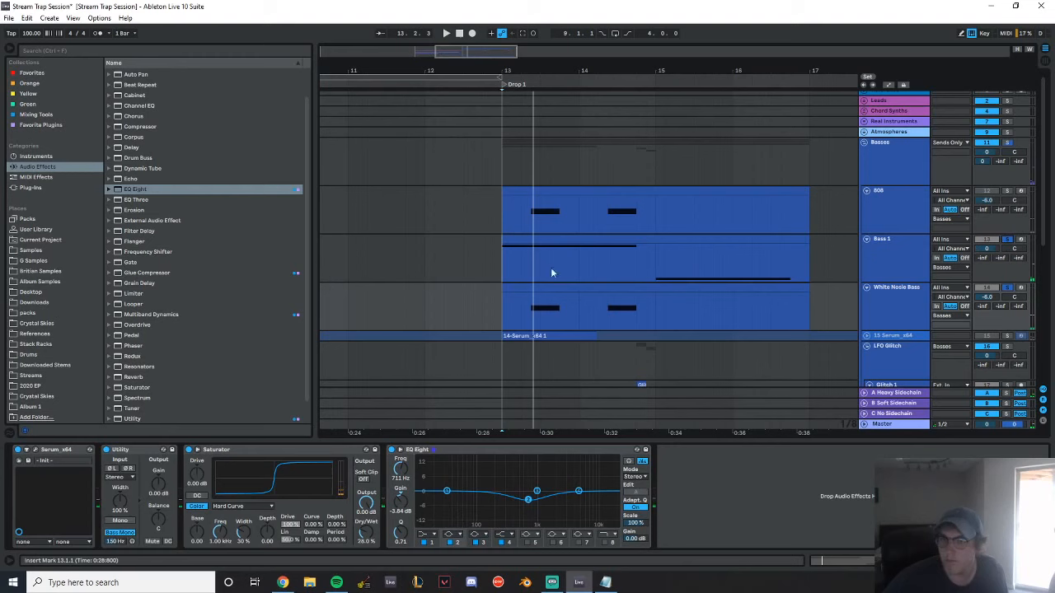
pyautogui.press('space')
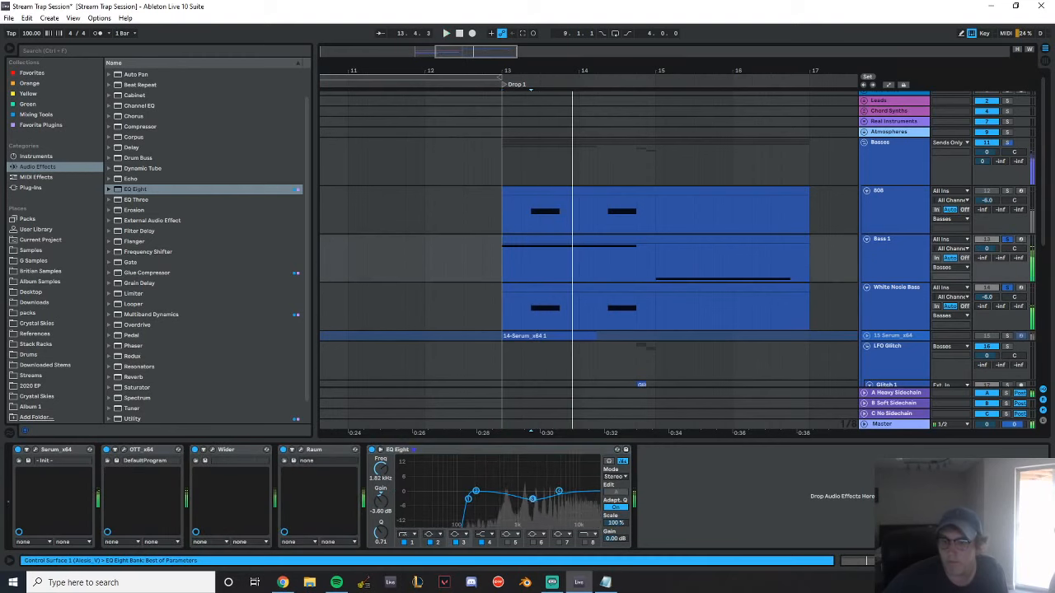
# Widen the midrange dip in Bass 1's EQ Eight with a cut of about -4.34 dB at 3.16 kHz
pyautogui.moveTo(522, 507)
pyautogui.mouseDown()
pyautogui.moveTo(515, 501)
pyautogui.moveTo(546, 501)
pyautogui.mouseUp()
pyautogui.press('space')
pyautogui.press('space')
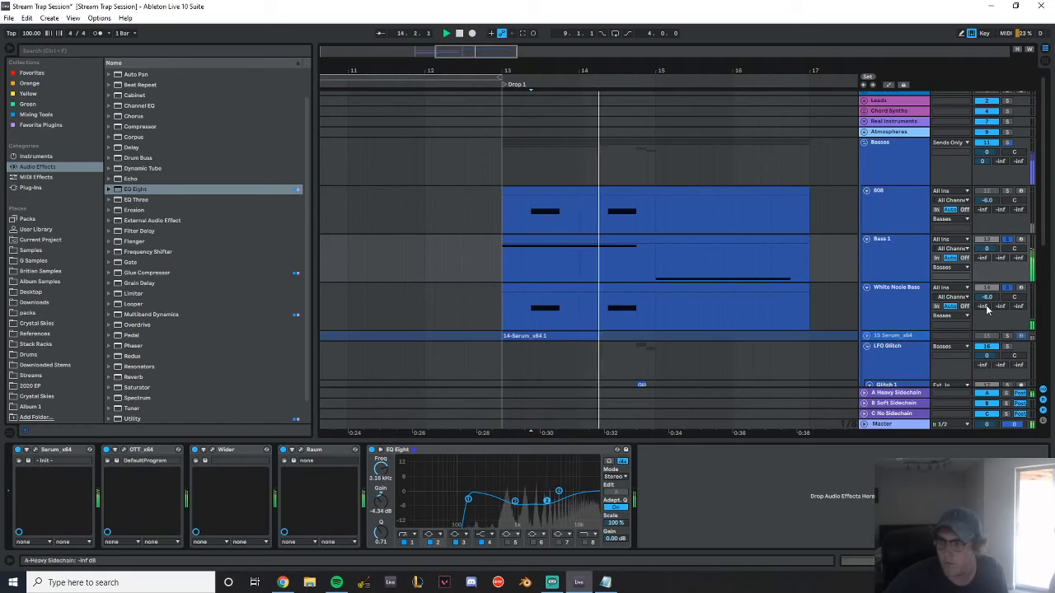
# Add a Utility at the end of the Bass 1 chain and set its gain to 6.00 dB
pyautogui.click(344, 201)
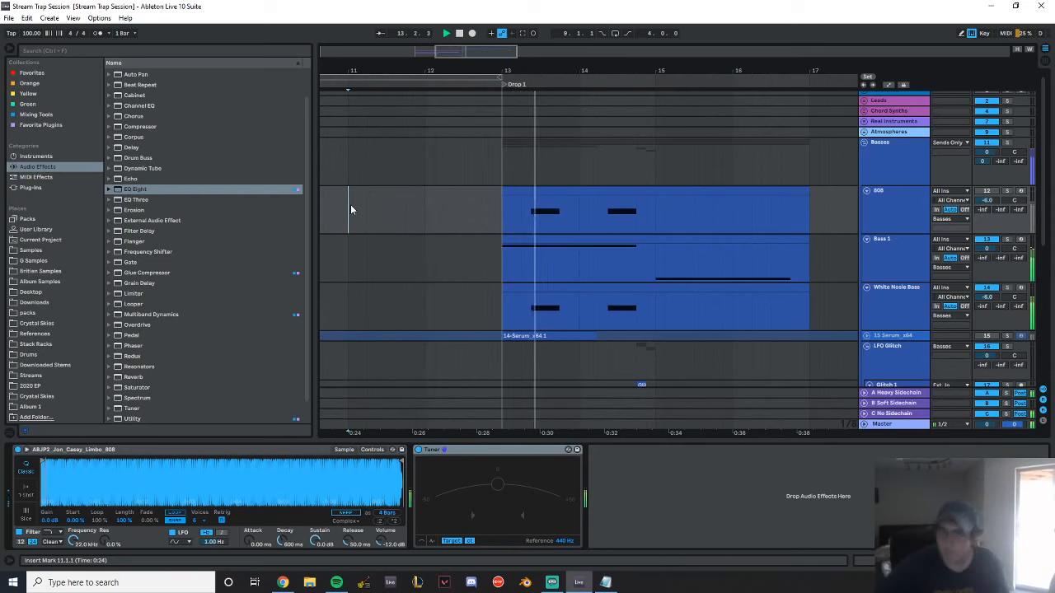
pyautogui.click(895, 244)
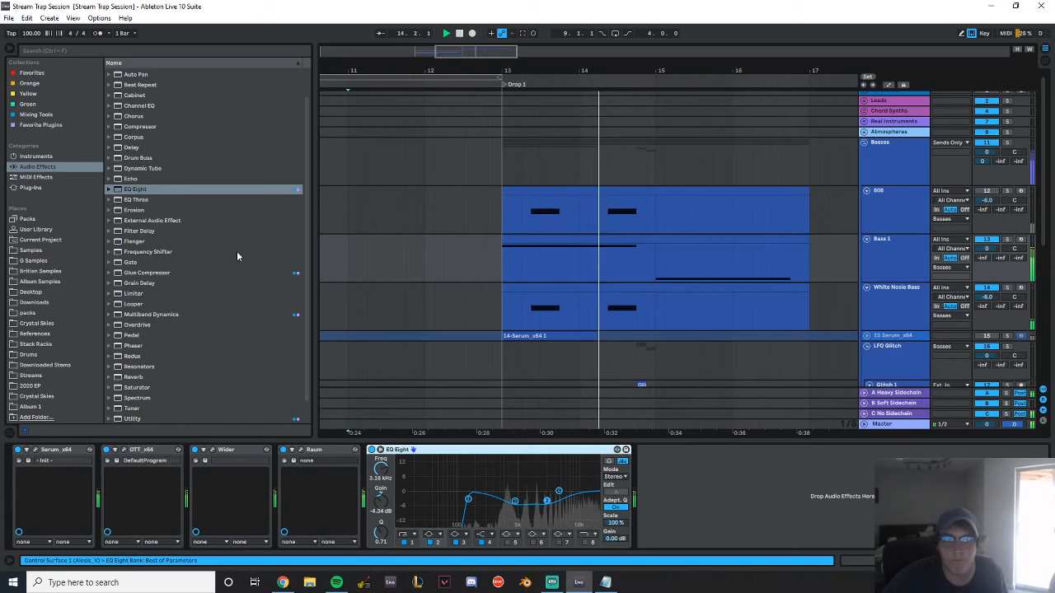
pyautogui.scroll(-2, 185, 335)
pyautogui.doubleClick(140, 397)
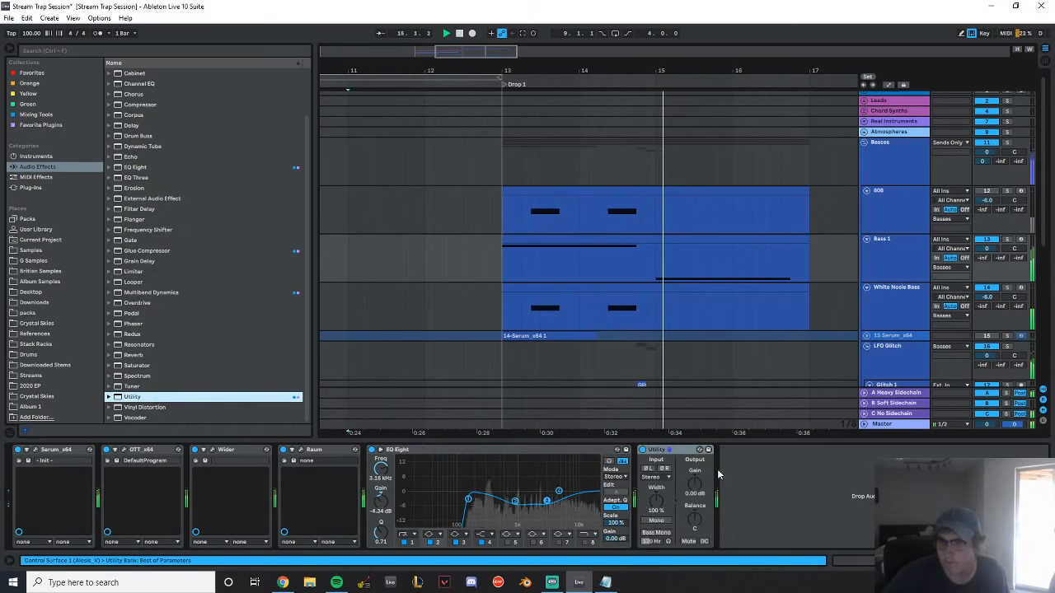
pyautogui.moveTo(693, 486)
pyautogui.mouseDown()
pyautogui.moveTo(694, 469)
pyautogui.moveTo(694, 480)
pyautogui.mouseUp()
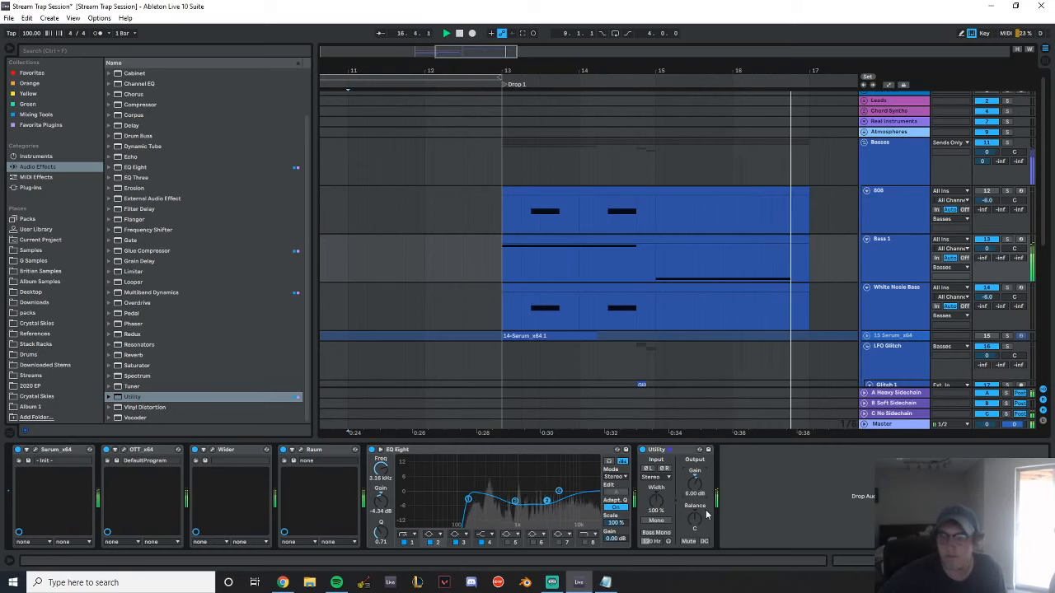
# Play from just after bar 11 into Drop 1 and expand the Kick and Snare group to examine its tracks
pyautogui.scroll(-1, 741, 241)
pyautogui.scroll(-2, 741, 240)
pyautogui.click(376, 186)
pyautogui.press('space')
pyautogui.press('space')
pyautogui.scroll(-4, 657, 312)
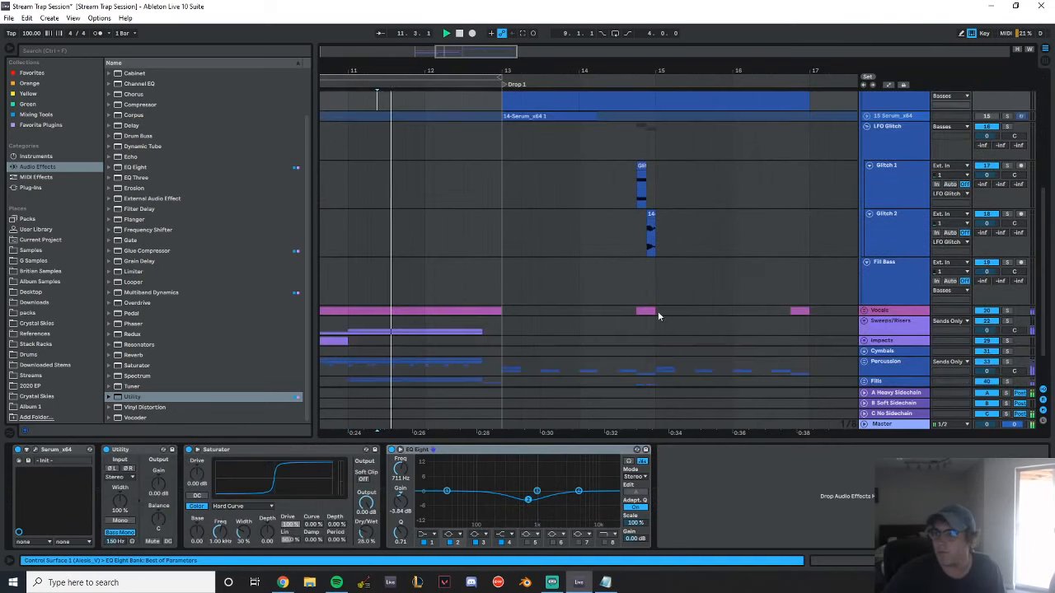
pyautogui.click(865, 347)
pyautogui.scroll(-4, 717, 318)
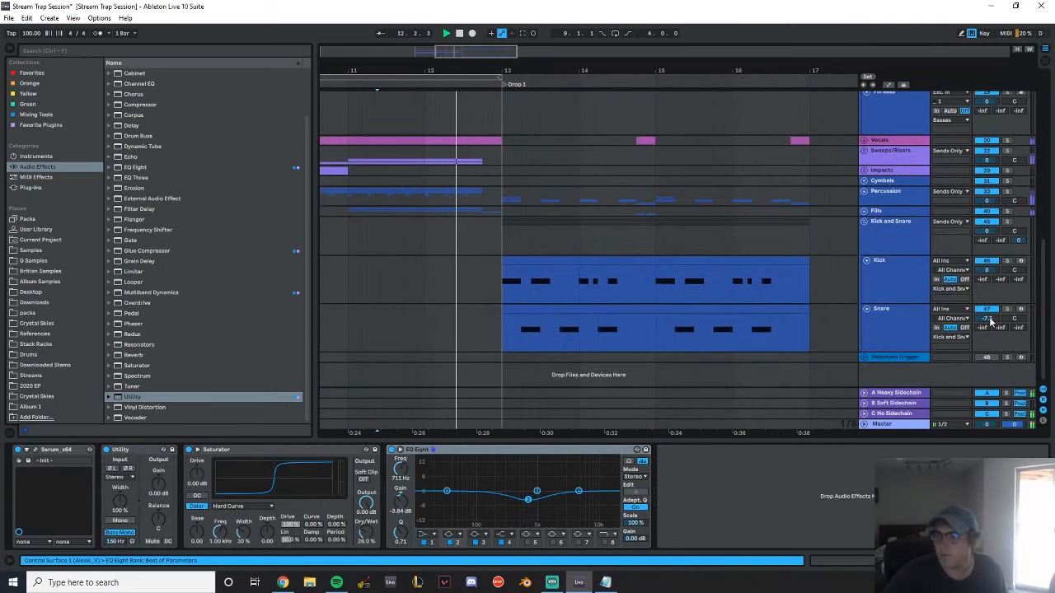
# Set the Snare track's volume to -4.5 dB during playback of Drop 1
pyautogui.moveTo(987, 318); pyautogui.dragTo(986, 312)
pyautogui.click(866, 230)
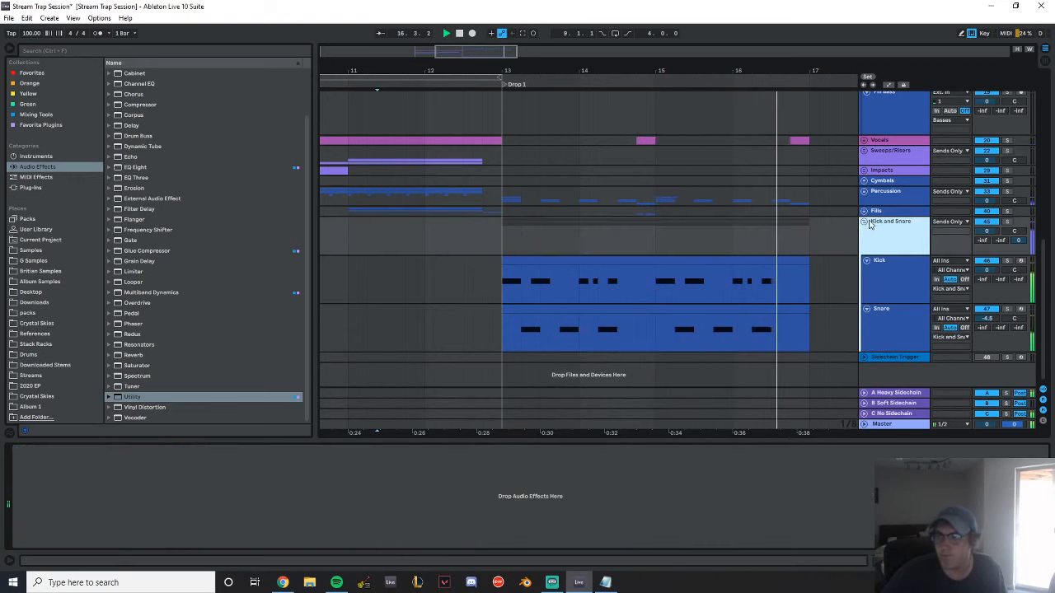
pyautogui.scroll(10, 707, 242)
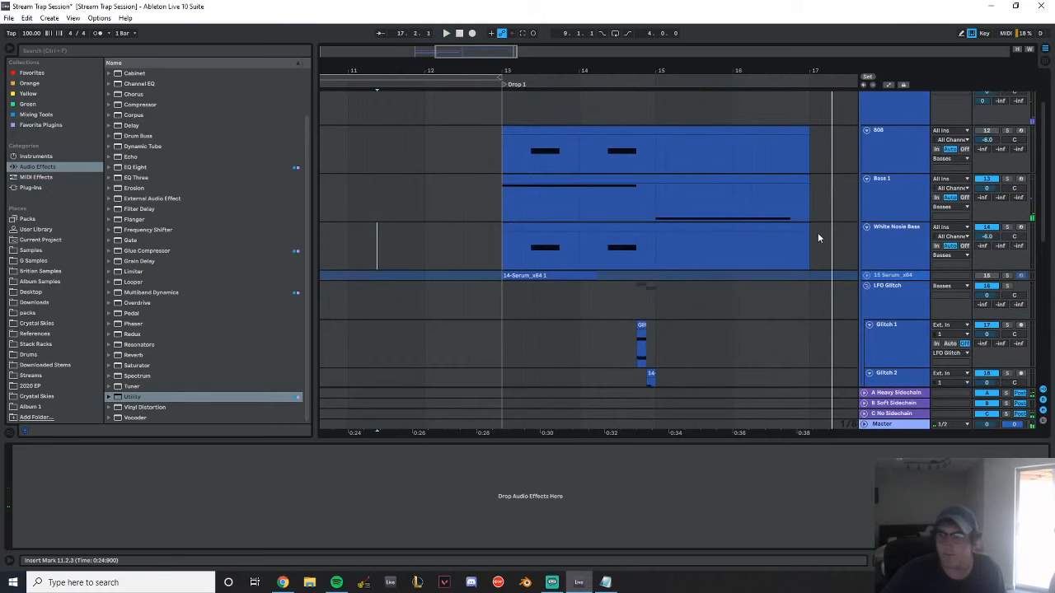
# Trim the White Nosie Bass clip to bars 13–15, duplicate it across bars 15–17, and play into Drop 1
pyautogui.moveTo(803, 228); pyautogui.dragTo(648, 252)
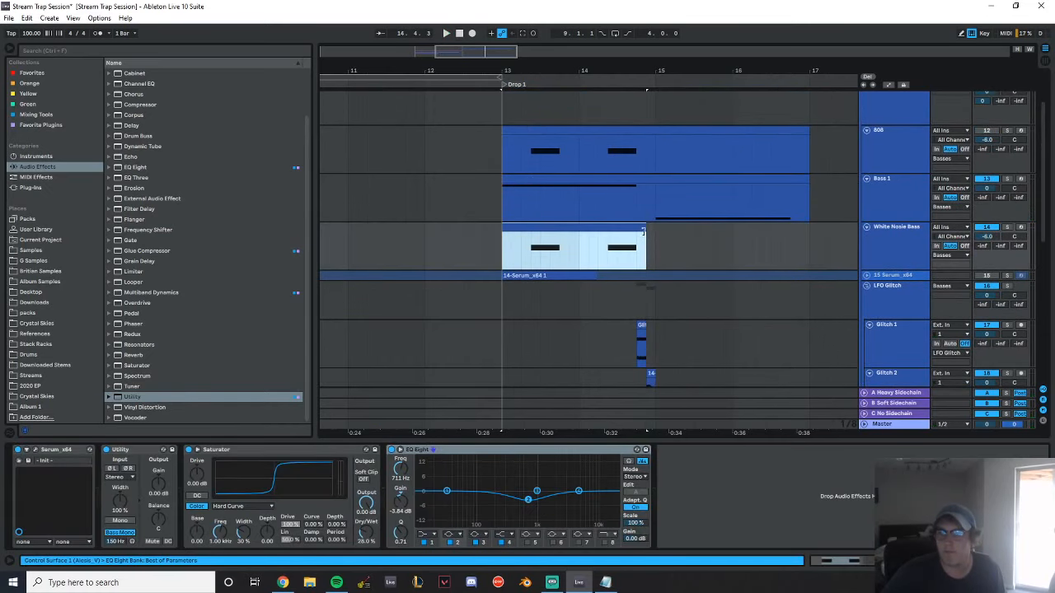
pyautogui.hotkey('ctrl', 'd')
pyautogui.click(440, 253)
pyautogui.scroll(-4, 796, 298)
pyautogui.press('space')
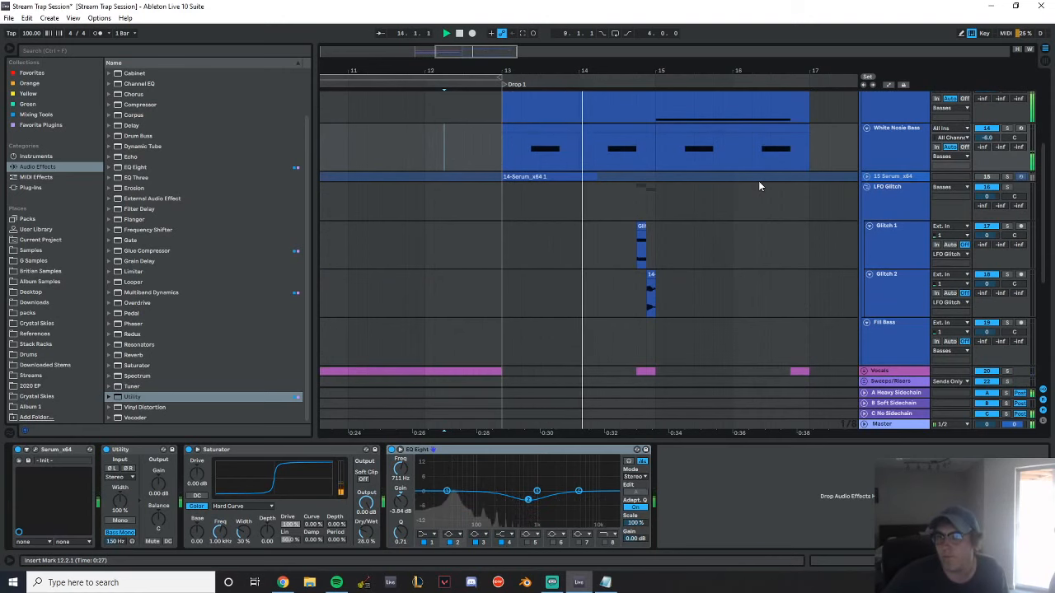
# In the first White Nosie Bass clip, add an F0 note from 2.1.1 to 2.1.4 and duplicate it directly after
pyautogui.click(612, 126)
pyautogui.doubleClick(612, 126)
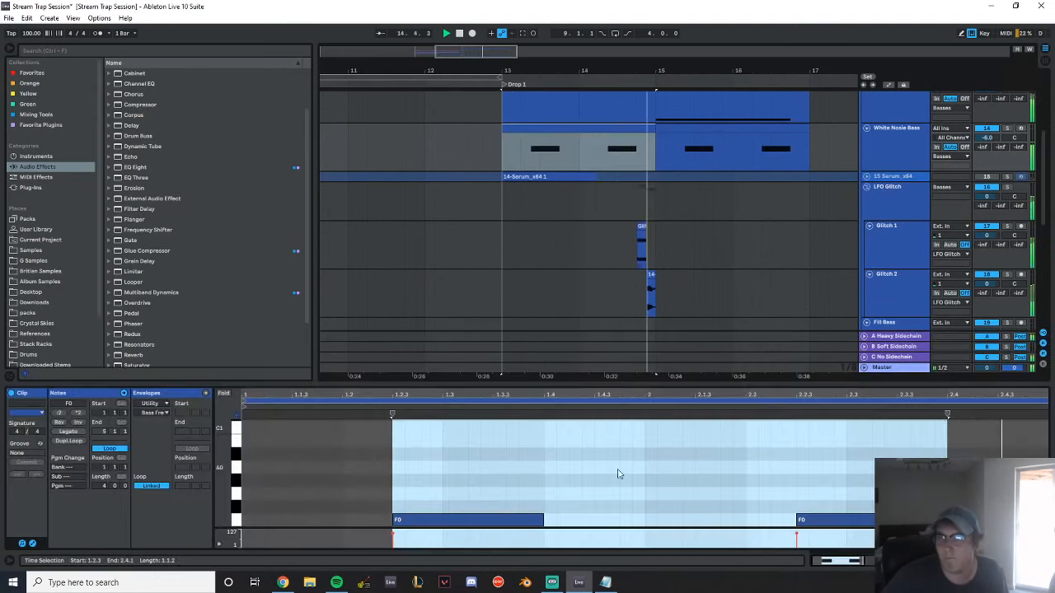
pyautogui.press('space')
pyautogui.doubleClick(650, 518)
pyautogui.moveTo(652, 519); pyautogui.dragTo(700, 519)
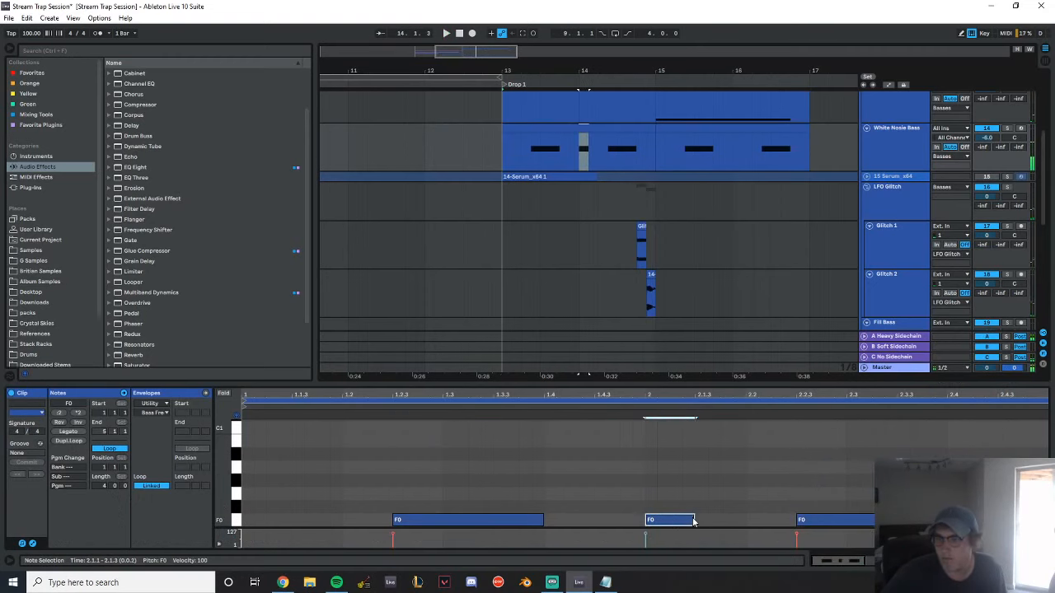
pyautogui.click(648, 407)
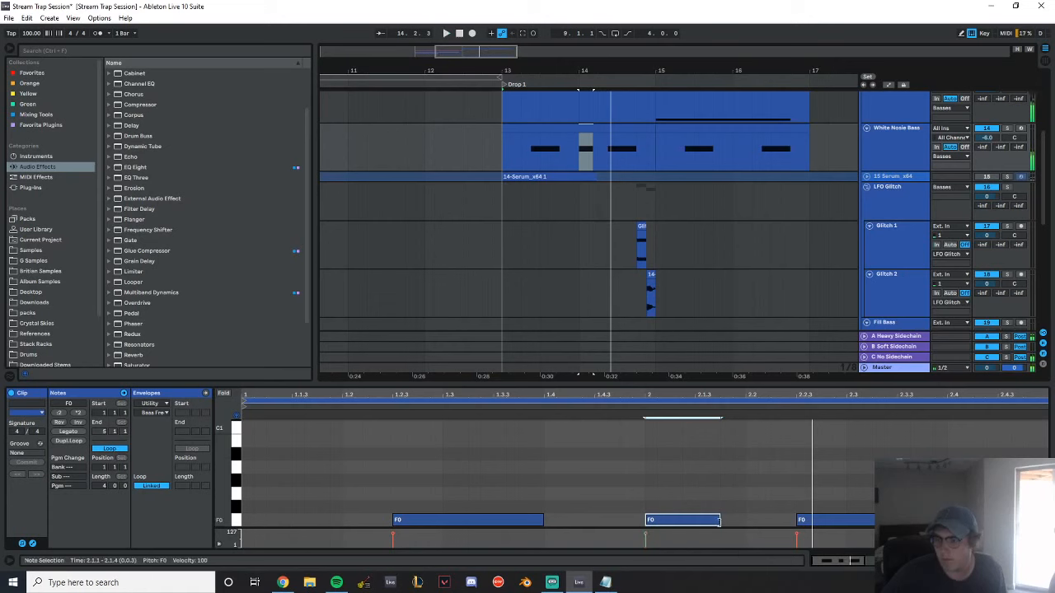
pyautogui.hotkey('ctrl', 'd')
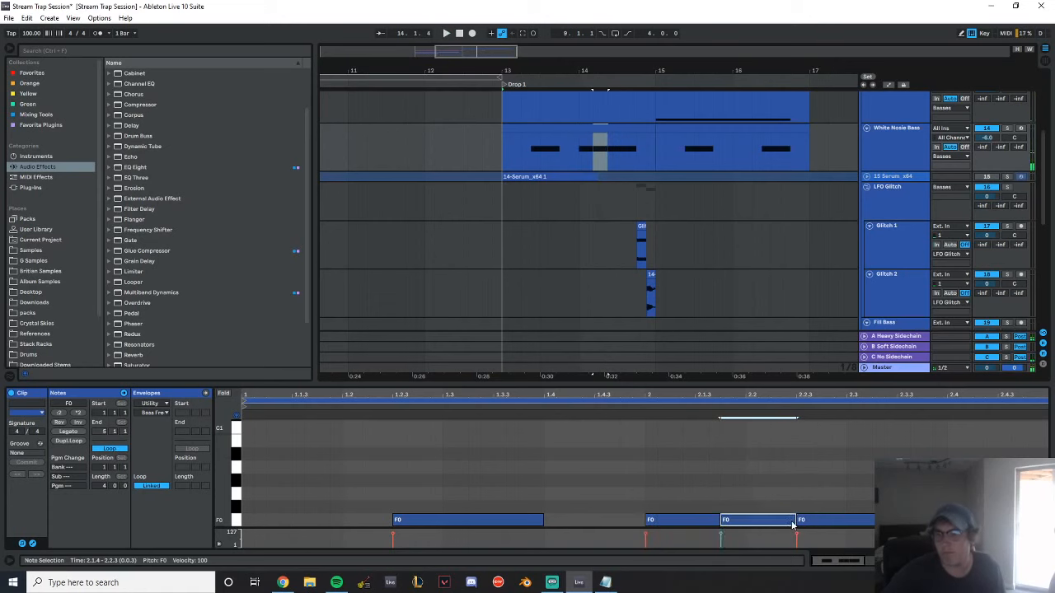
# Try the duplicated White Nosie Bass note an octave higher at F1 and play it
pyautogui.hotkey('shift', 'Up')
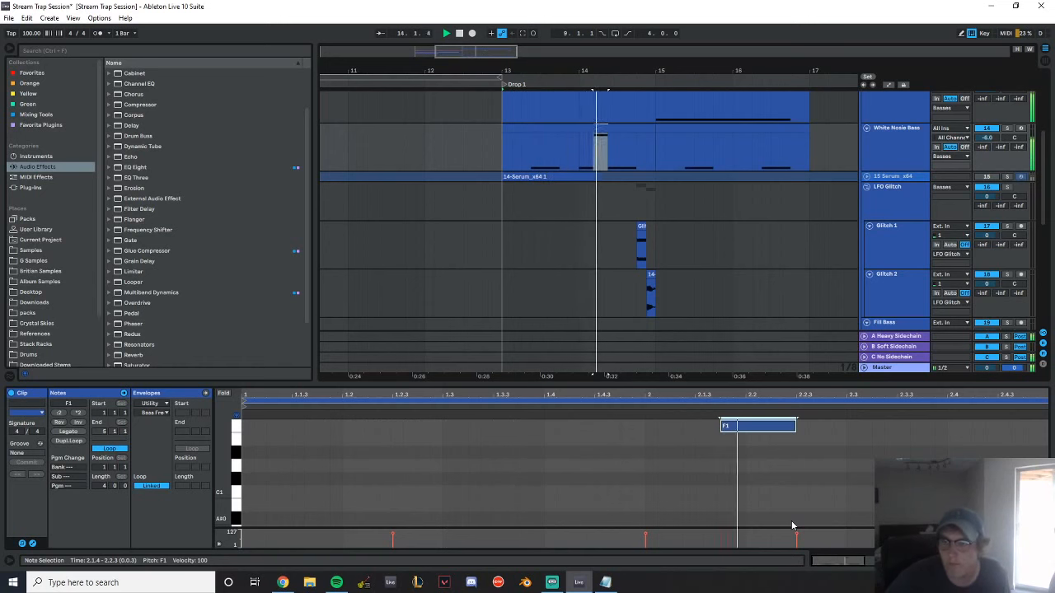
pyautogui.doubleClick(907, 132)
pyautogui.doubleClick(607, 127)
pyautogui.click(761, 426)
pyautogui.press('space')
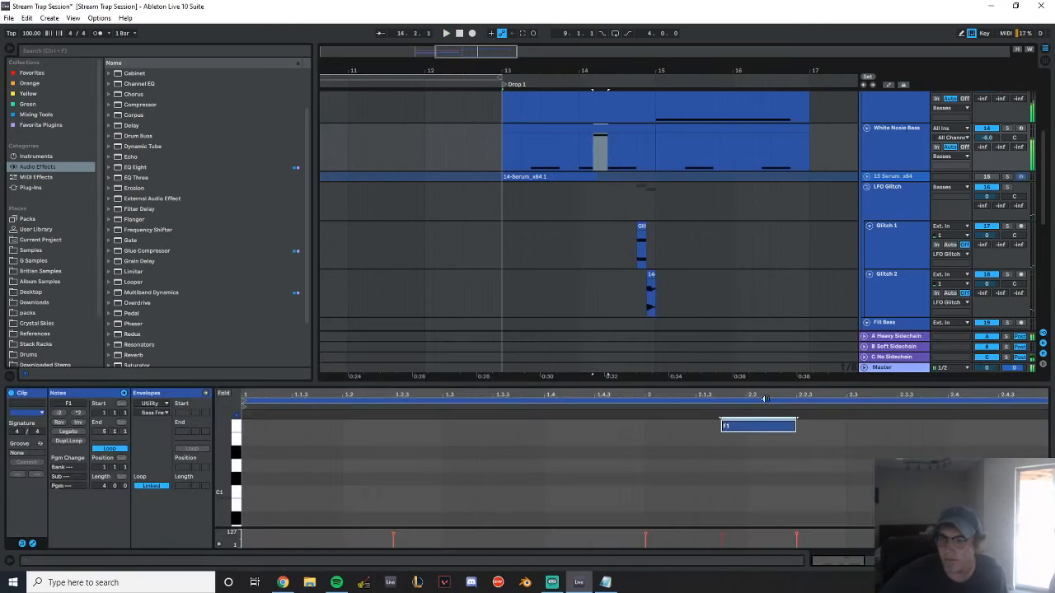
# Try the duplicated note at G0 and play Drop 1 with it
pyautogui.hotkey('shift', 'Down')
pyautogui.press('Up')
pyautogui.press('Up')
pyautogui.press('Up')
pyautogui.press('Down')
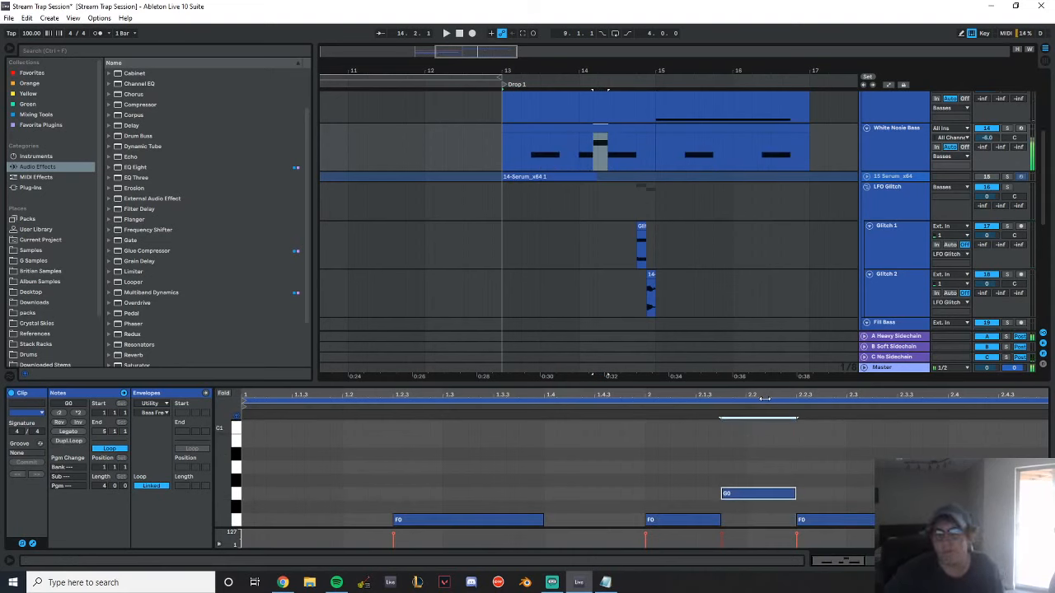
pyautogui.press('space')
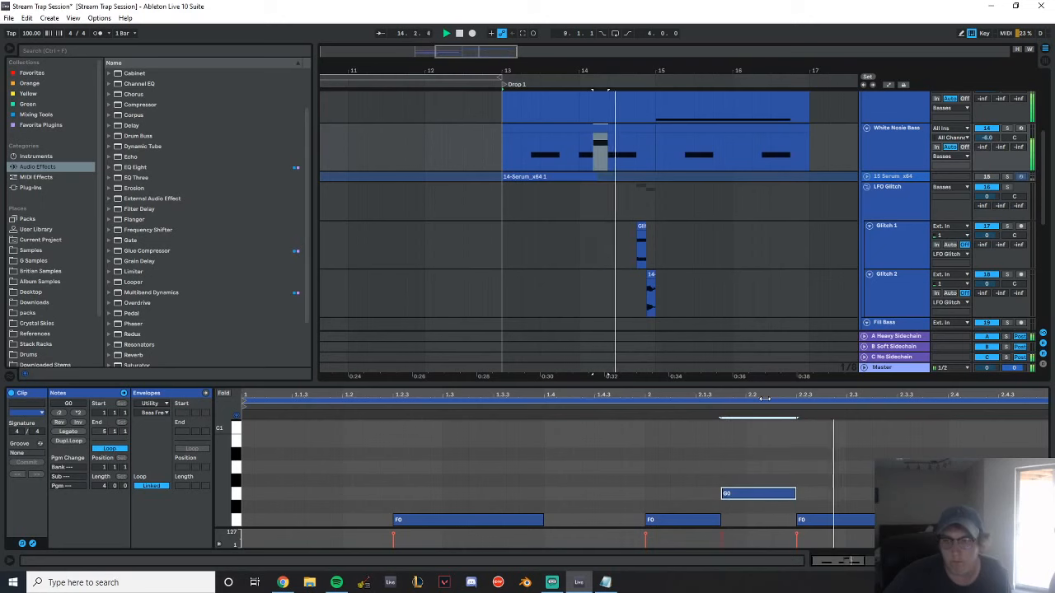
# Try lowering the duplicated note to D#0 while the drop plays
pyautogui.press('Up')
pyautogui.press('Down')
pyautogui.press('Down')
pyautogui.press('Down')
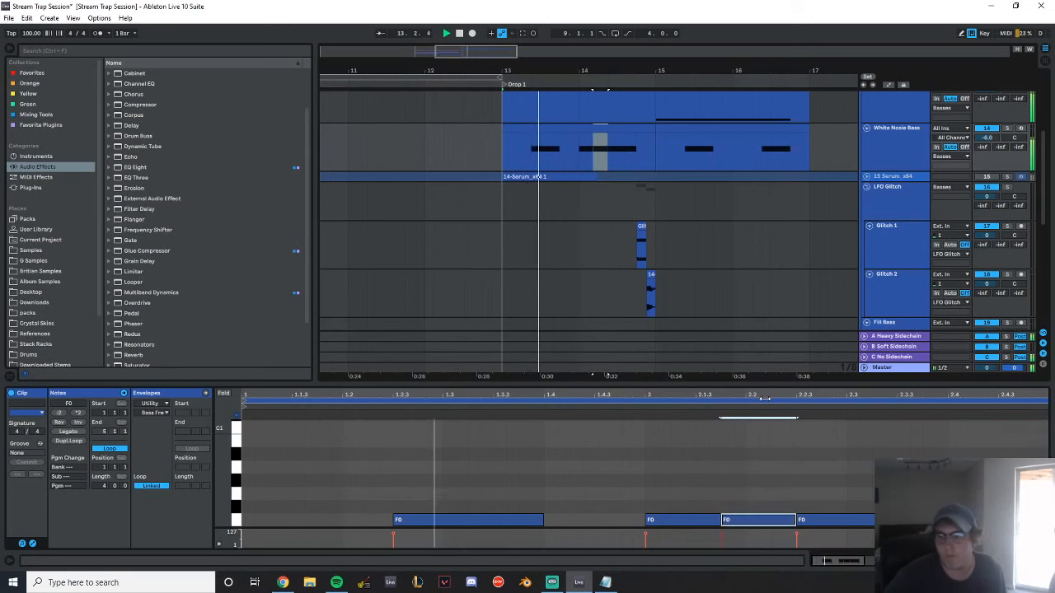
pyautogui.press('Down')
pyautogui.press('Down')
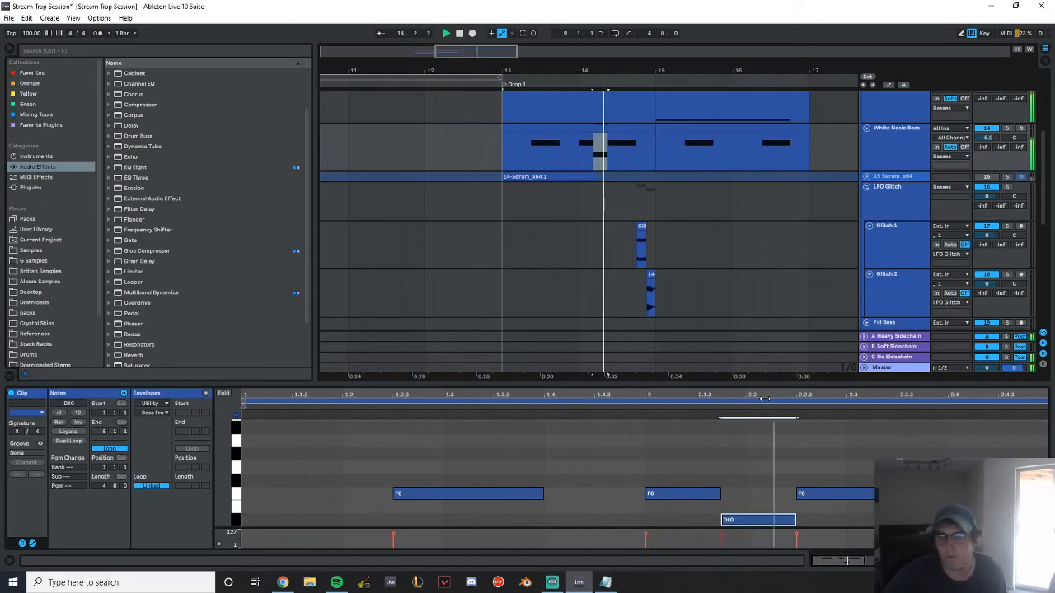
# Try the duplicated note at F1 again, with its end at 2.2.3
pyautogui.press('Up')
pyautogui.press('Up')
pyautogui.hotkey('shift', 'Up')
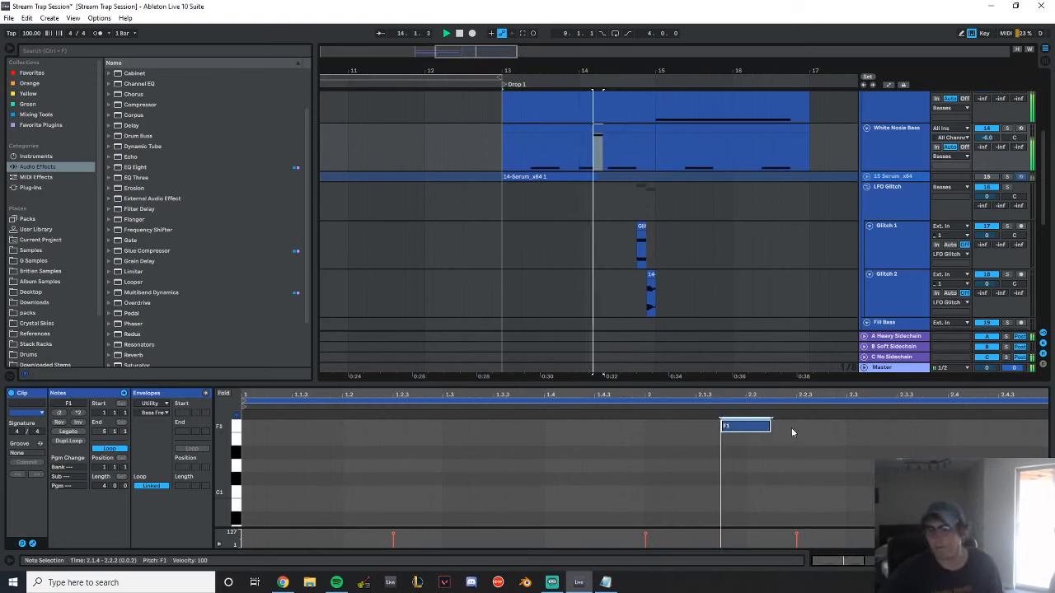
pyautogui.moveTo(770, 425); pyautogui.dragTo(796, 426)
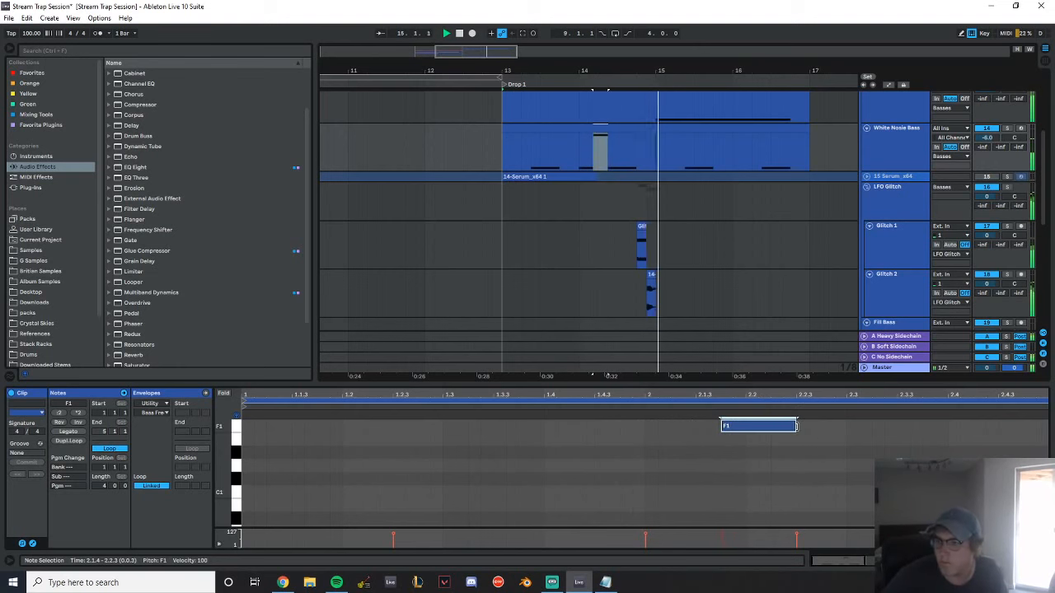
# Duplicate the edited White Nosie Bass clip across bars 15–17, lower its F1 note to F0, and play
pyautogui.click(632, 128)
pyautogui.click(707, 128)
pyautogui.doubleClick(893, 139)
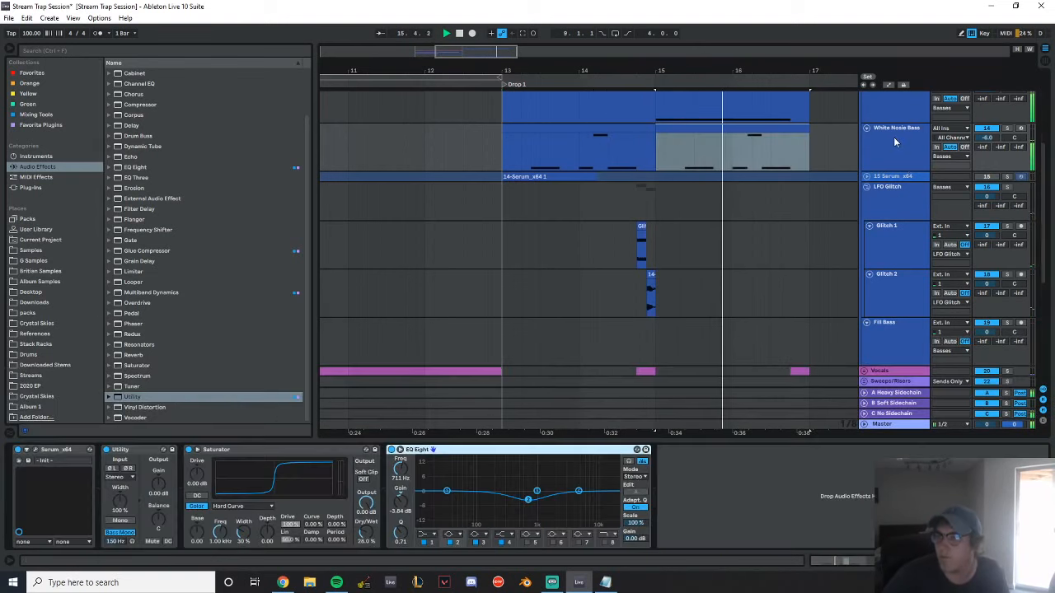
pyautogui.doubleClick(753, 134)
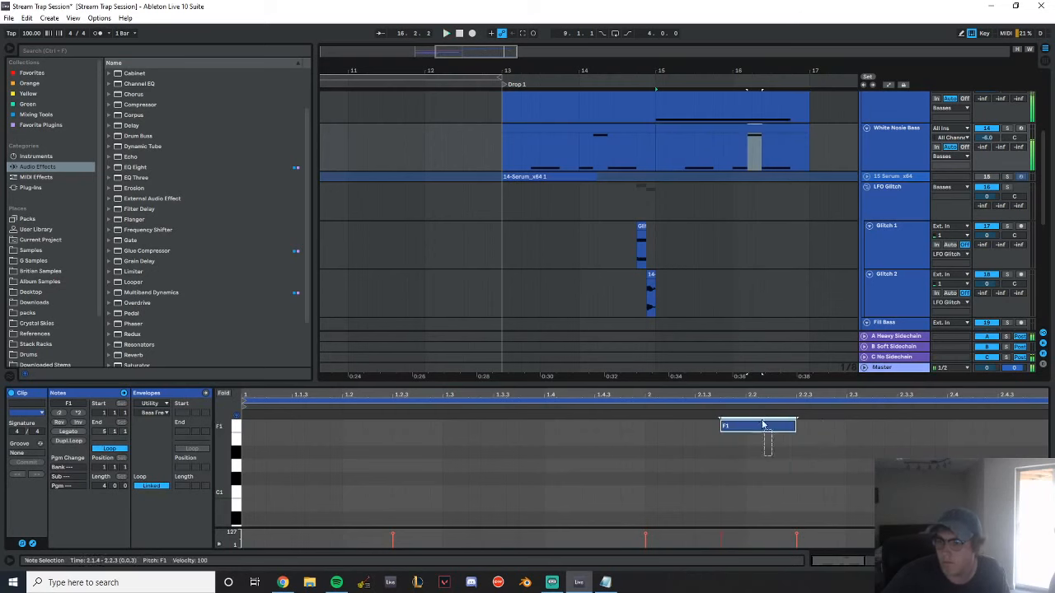
pyautogui.hotkey('shift', 'Down')
pyautogui.press('space')
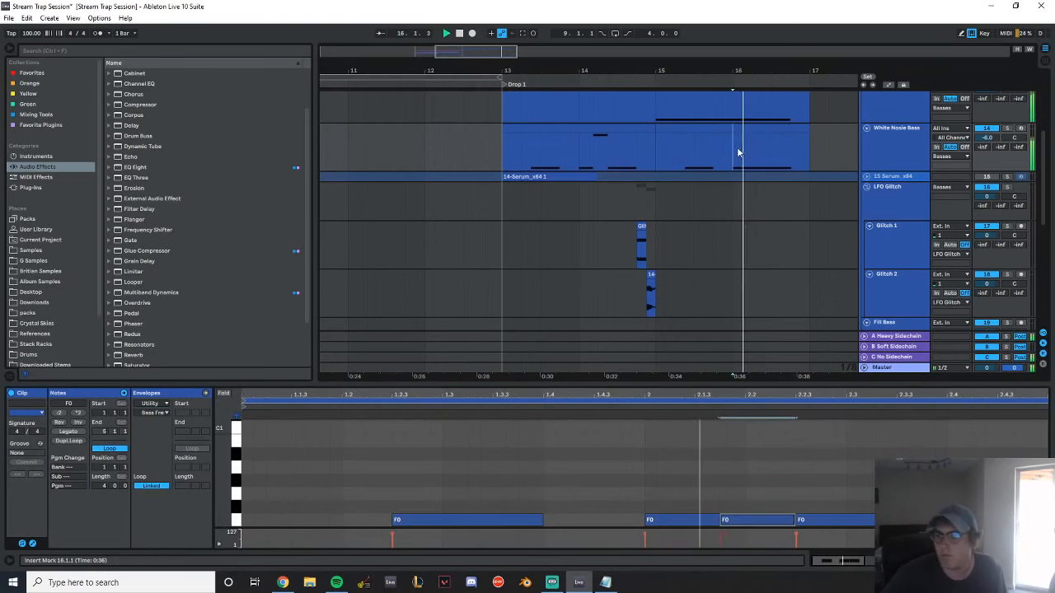
# Replace the White Nosie Bass clip at bar 13 with a copy of the clip at bar 15
pyautogui.click(909, 163)
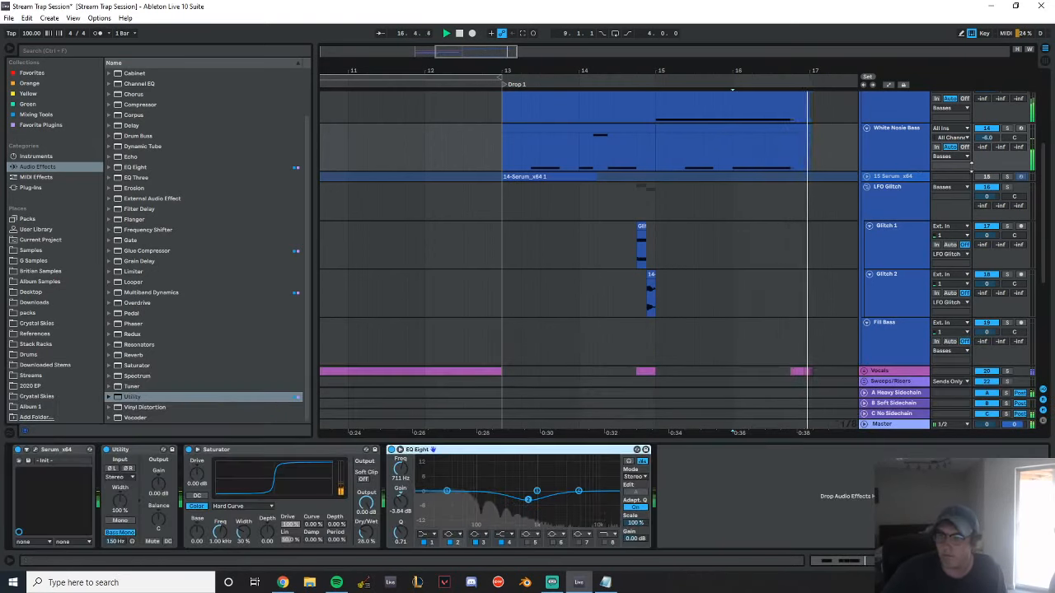
pyautogui.press('space')
pyautogui.moveTo(668, 132)
pyautogui.mouseDown()
pyautogui.moveTo(503, 146)
pyautogui.moveTo(517, 143)
pyautogui.mouseUp()
pyautogui.click(482, 149)
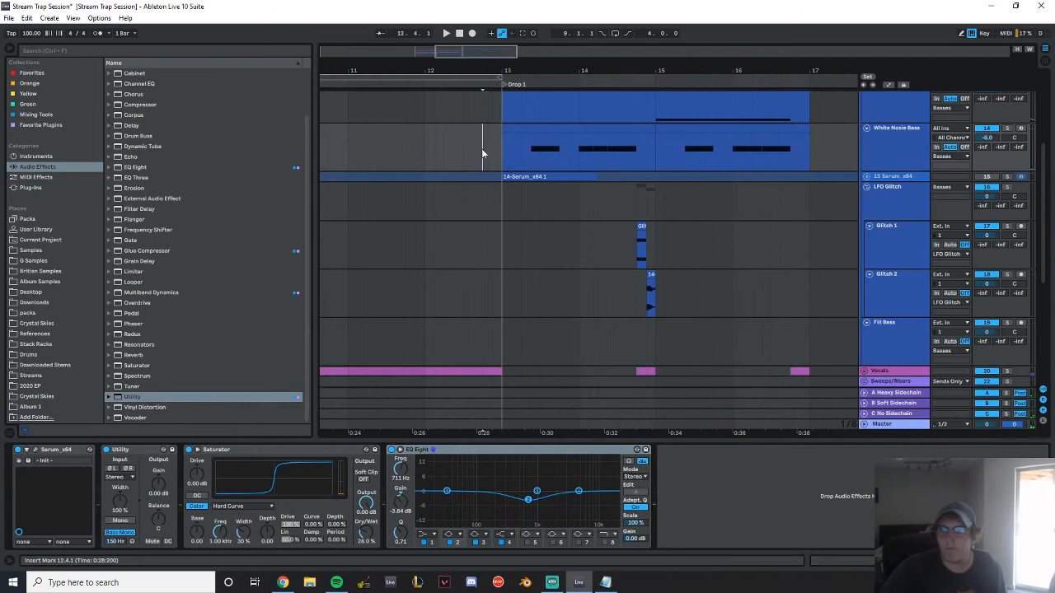
# Play from bar 12.4 into Drop 1, set Bass 1's volume to -1.5 dB, and show its device chain
pyautogui.press('space')
pyautogui.scroll(-1, 763, 256)
pyautogui.scroll(-1, 763, 262)
pyautogui.scroll(2, 838, 229)
pyautogui.scroll(-3, 803, 201)
pyautogui.scroll(3, 924, 180)
pyautogui.scroll(4, 918, 197)
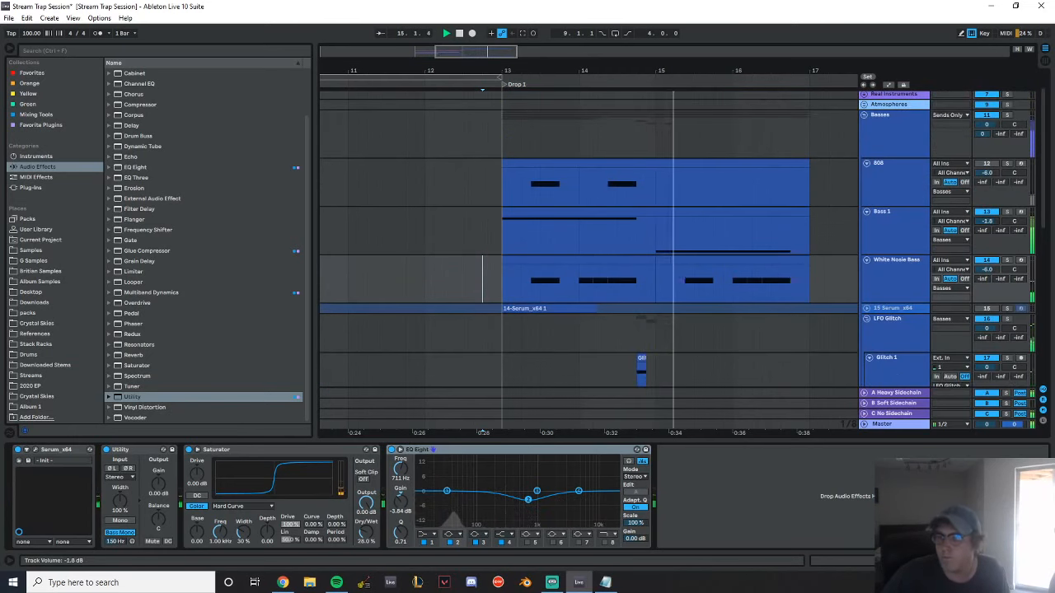
pyautogui.click(914, 220)
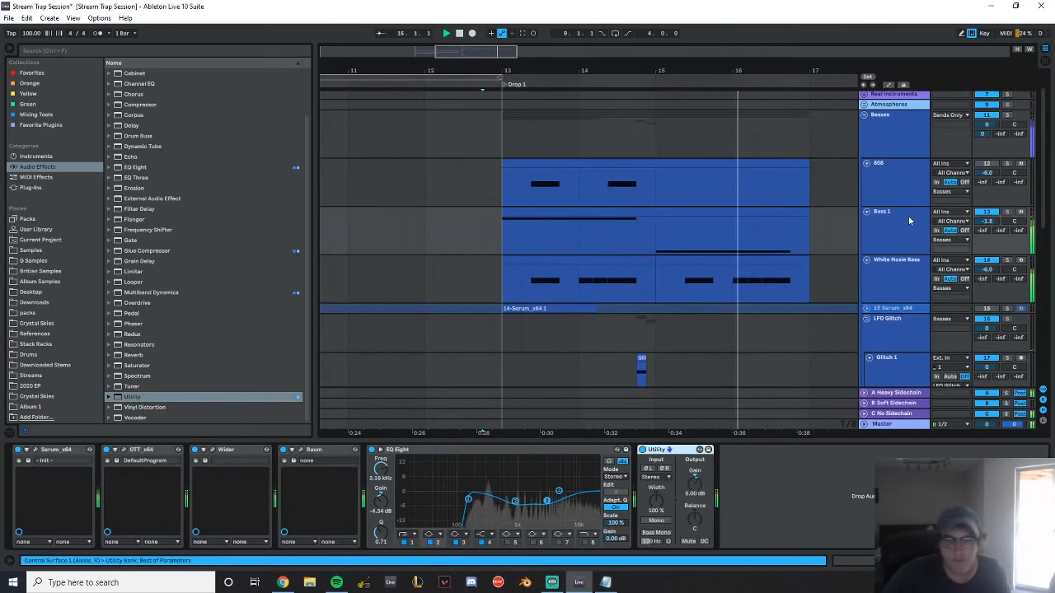
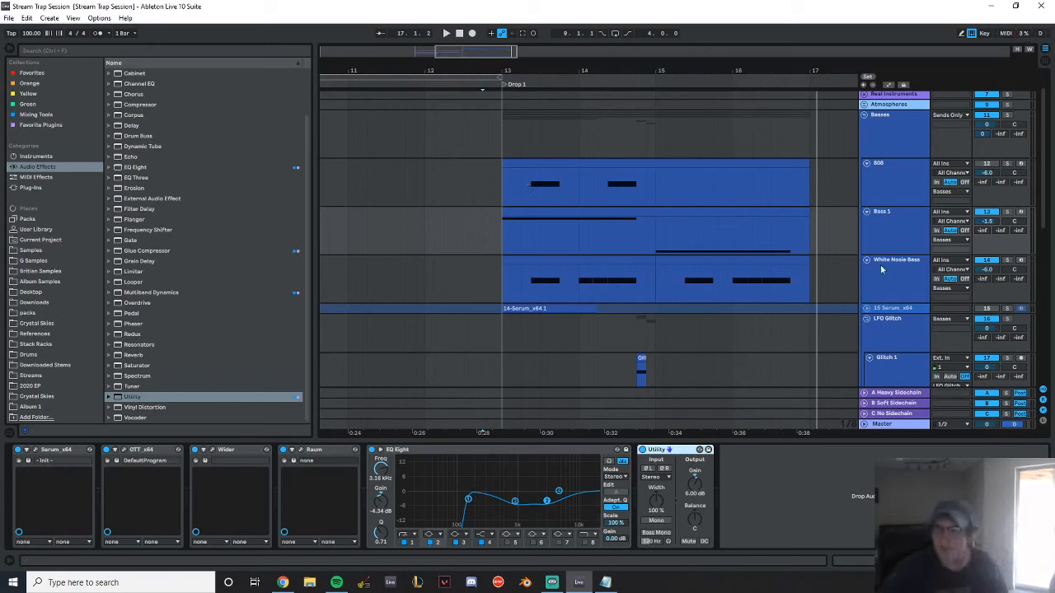
# Freeze the Bass 1 track and copy its frozen clip as audio onto a new track directly below
pyautogui.rightClick(906, 219)
pyautogui.click(933, 284)
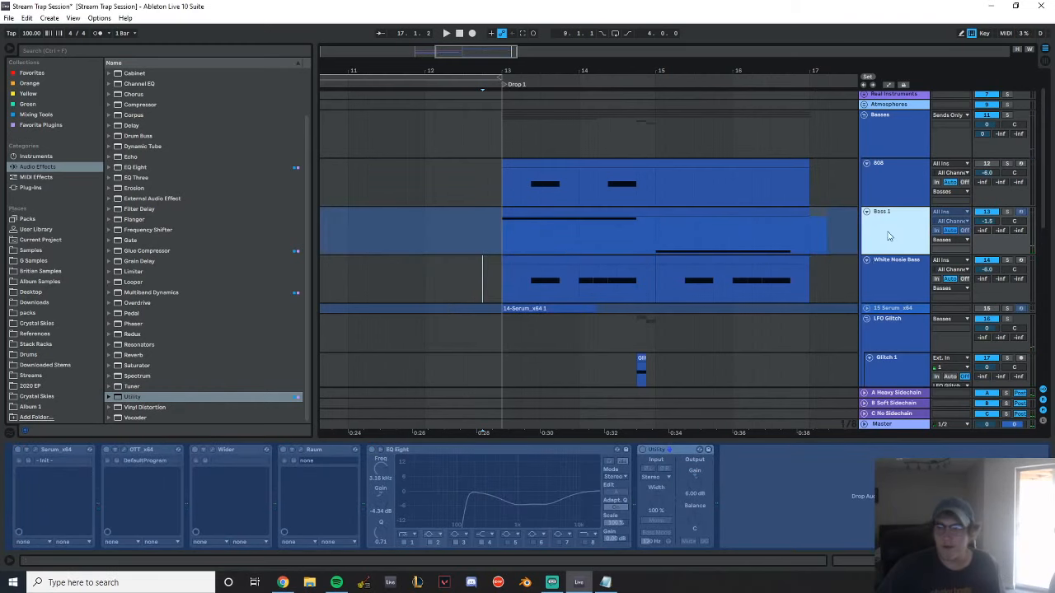
pyautogui.hotkey('ctrl', 't')
pyautogui.moveTo(565, 211); pyautogui.dragTo(566, 280)
# Deactivate the original Bass 1 track and fold it in the arrangement
pyautogui.click(992, 213)
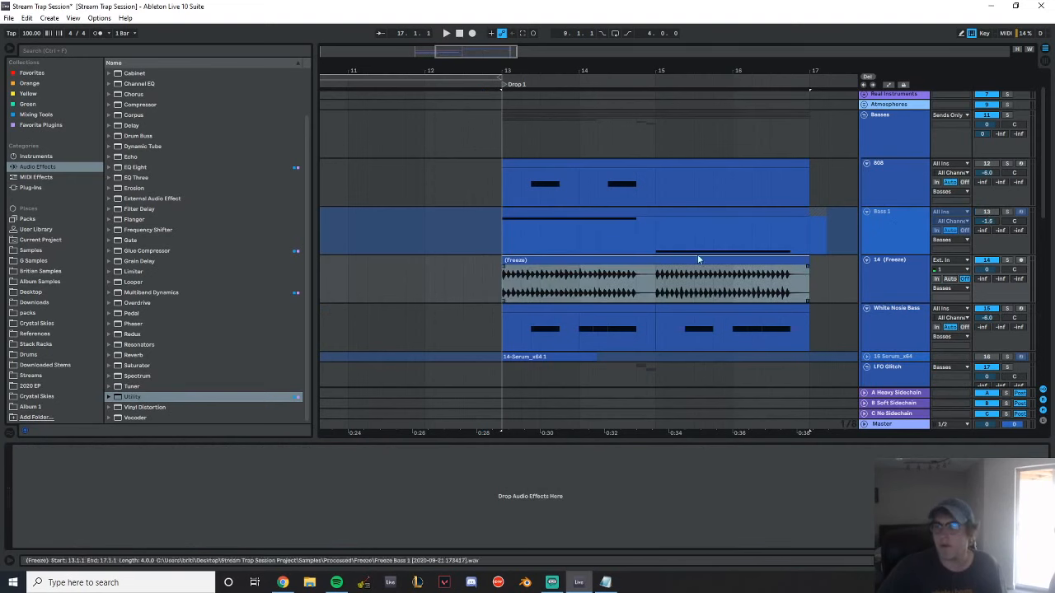
pyautogui.moveTo(524, 75); pyautogui.dragTo(479, 56)
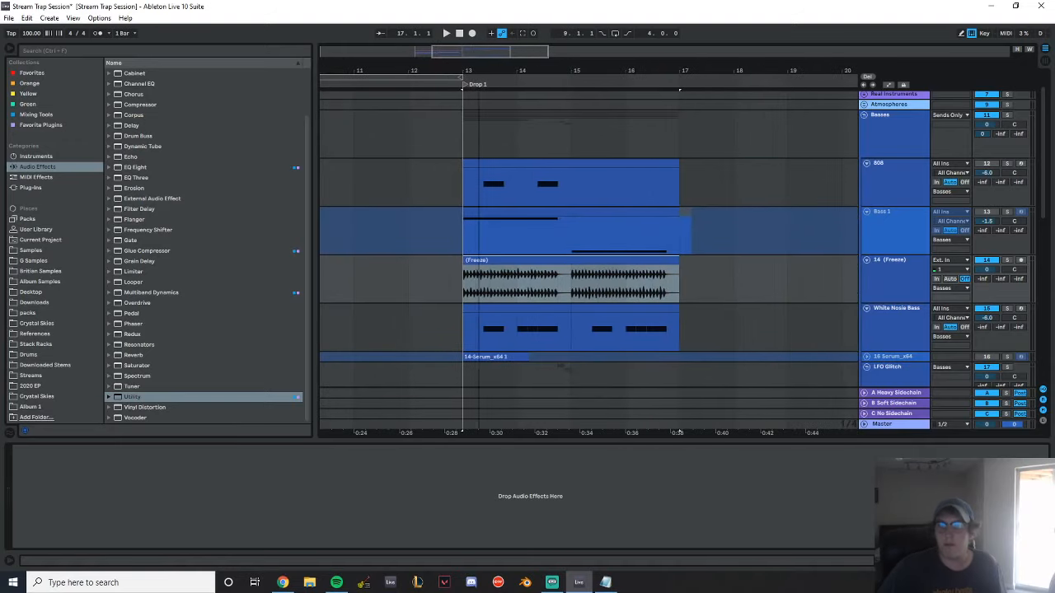
pyautogui.click(866, 211)
# Start playback from 10.4.1 and rename the track with the frozen audio as Bass 1 Audio
pyautogui.click(338, 189)
pyautogui.press('space')
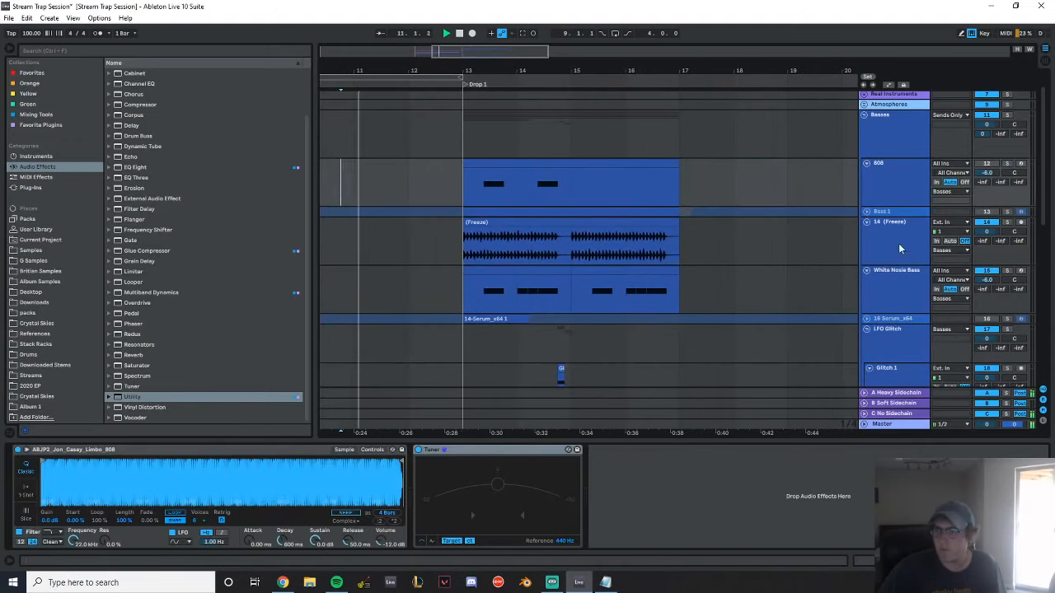
pyautogui.click(901, 250)
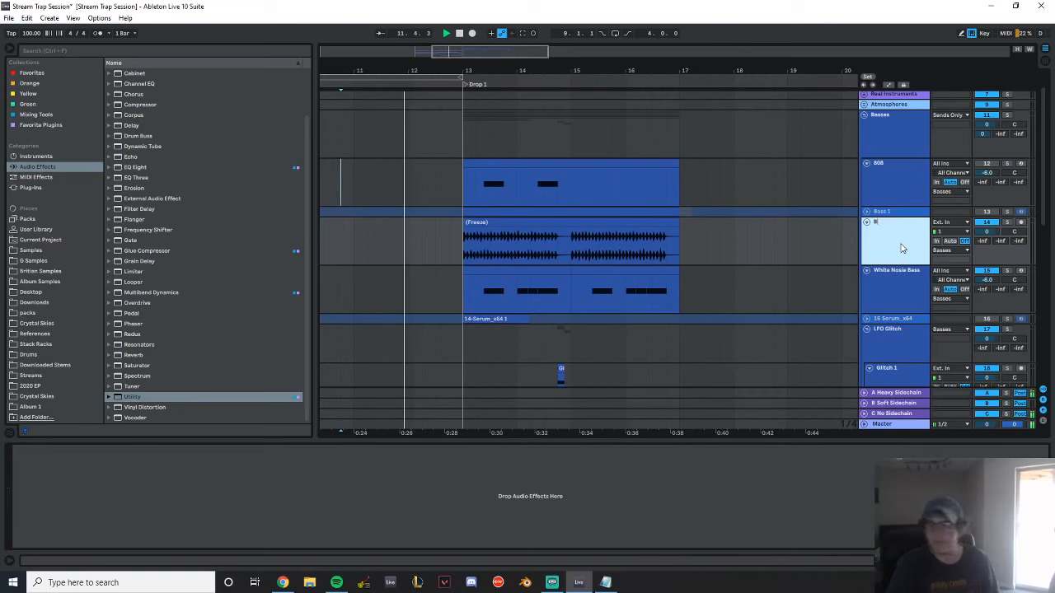
pyautogui.write('ass 1 Audio')
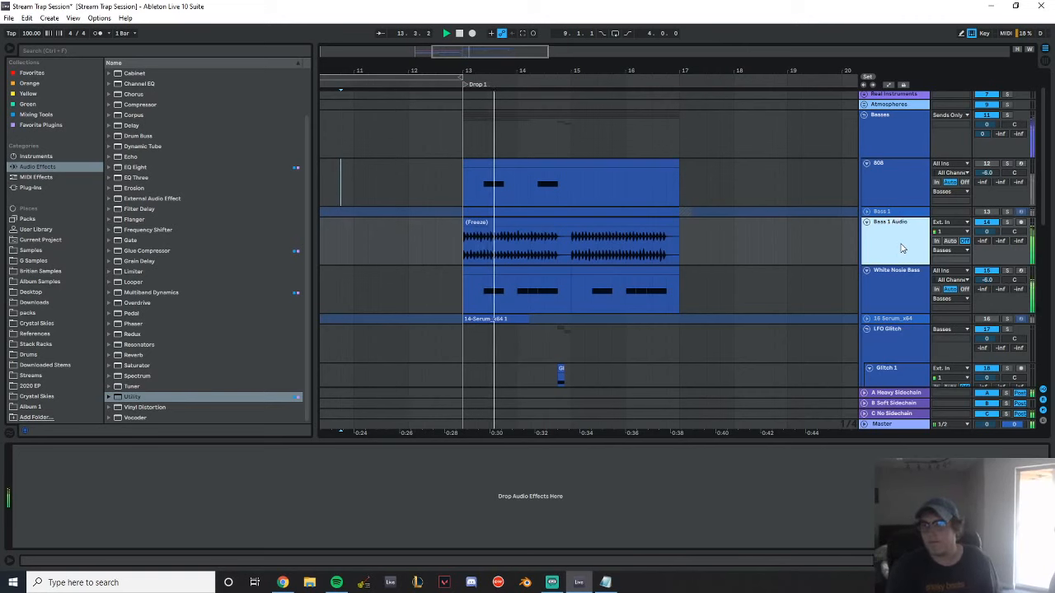
# Duplicate the second White Nosie Bass clip twice so the part extends to bar 21
pyautogui.scroll(-4, 581, 315)
pyautogui.scroll(2, 647, 280)
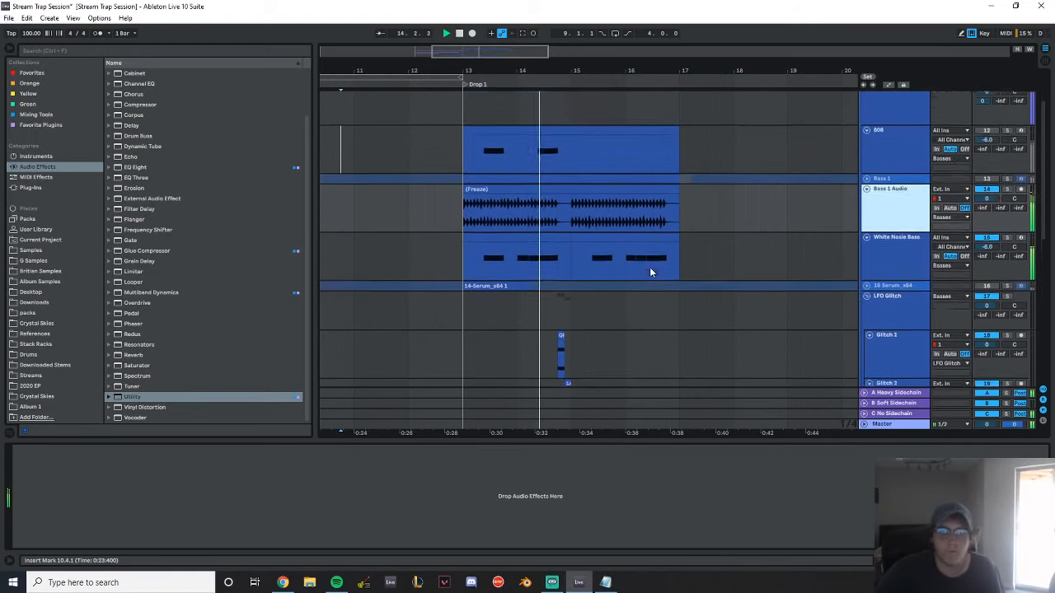
pyautogui.scroll(-3, 651, 265)
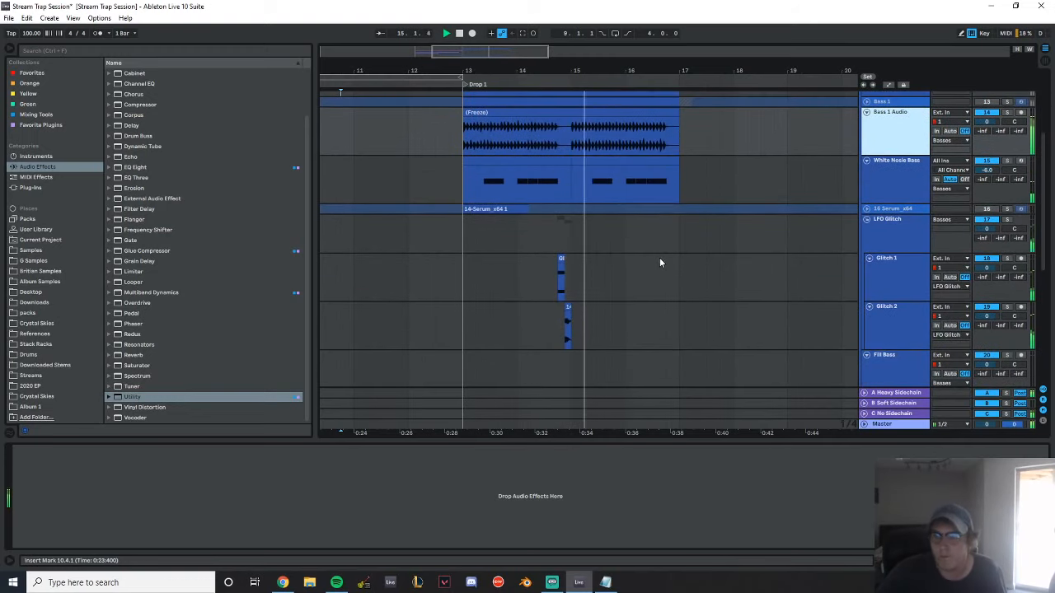
pyautogui.scroll(2, 656, 253)
pyautogui.click(657, 205)
pyautogui.hotkey('ctrl', 'd')
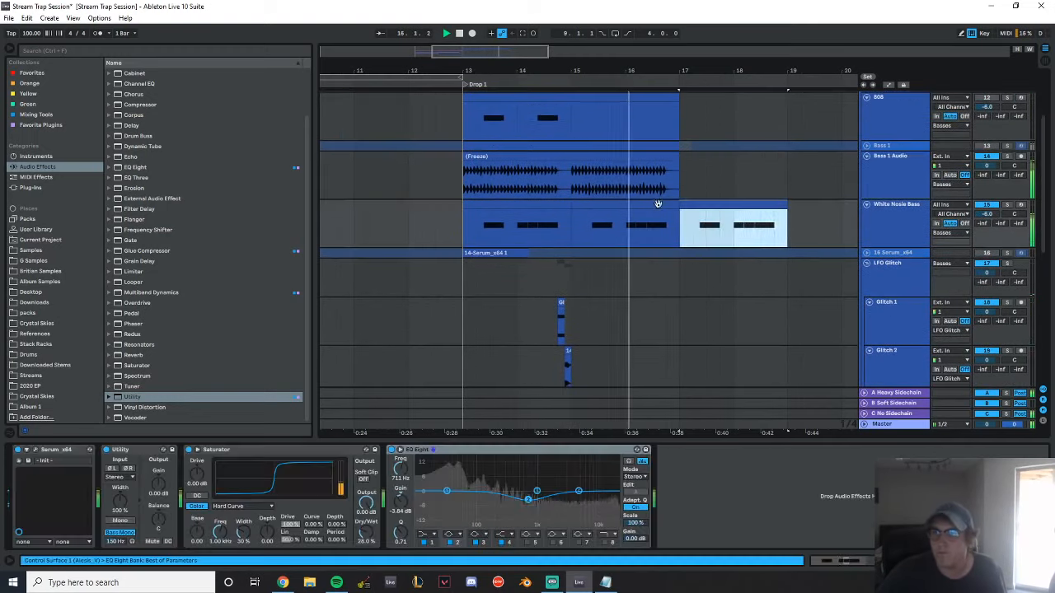
pyautogui.hotkey('ctrl', 'd')
# Duplicate the Bass 1 Audio clip at bar 17, trim the copy to its first short hit, and play the result
pyautogui.click(502, 157)
pyautogui.hotkey('ctrl', 'd')
pyautogui.moveTo(741, 157); pyautogui.dragTo(542, 169)
pyautogui.scroll(5, 540, 171)
pyautogui.moveTo(606, 157); pyautogui.dragTo(542, 169)
pyautogui.click(417, 177)
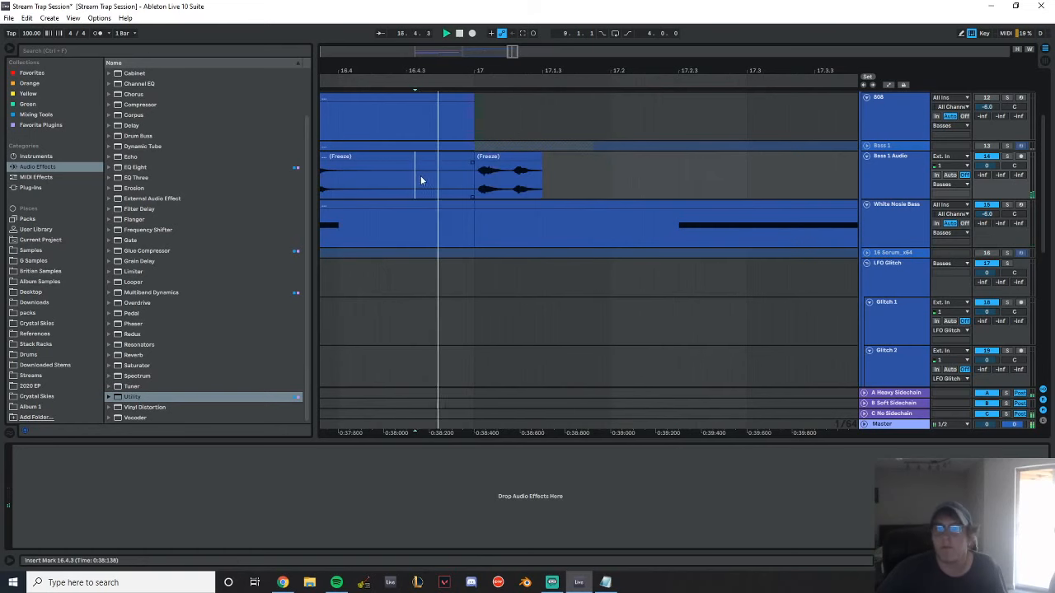
pyautogui.click(543, 165)
pyautogui.press('space')
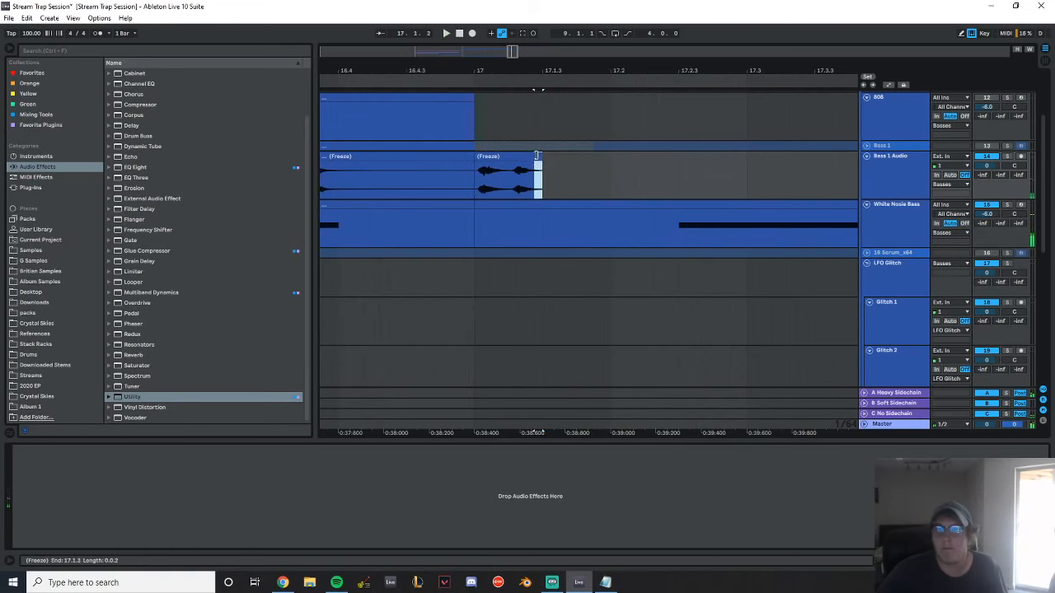
pyautogui.moveTo(536, 155); pyautogui.dragTo(514, 156)
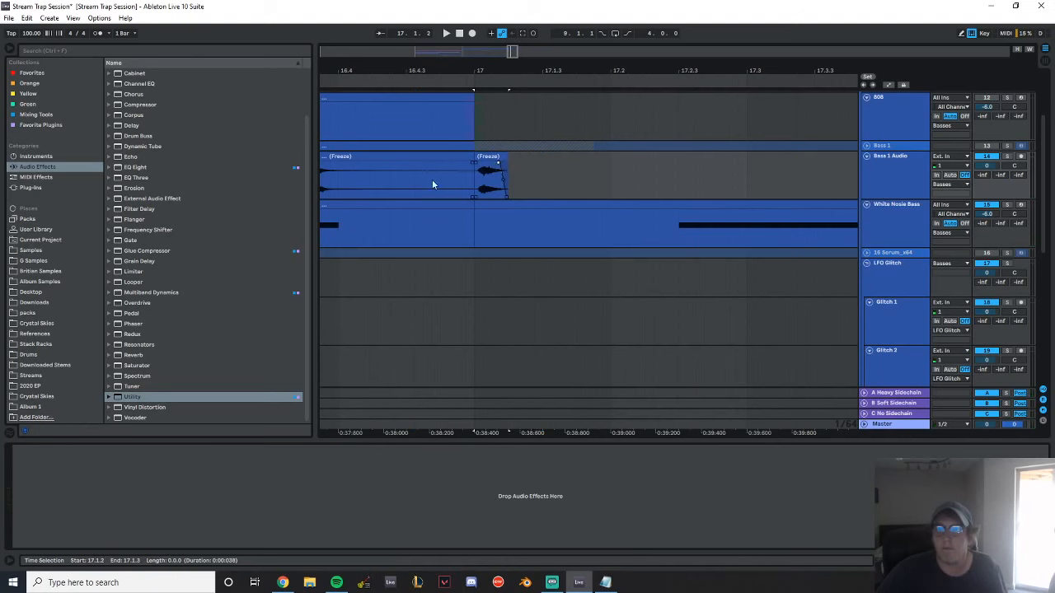
pyautogui.press('space')
# Duplicate the Kick and Snare clips so both parts extend from bar 17 to bar 21
pyautogui.scroll(-8, 590, 198)
pyautogui.scroll(-5, 675, 225)
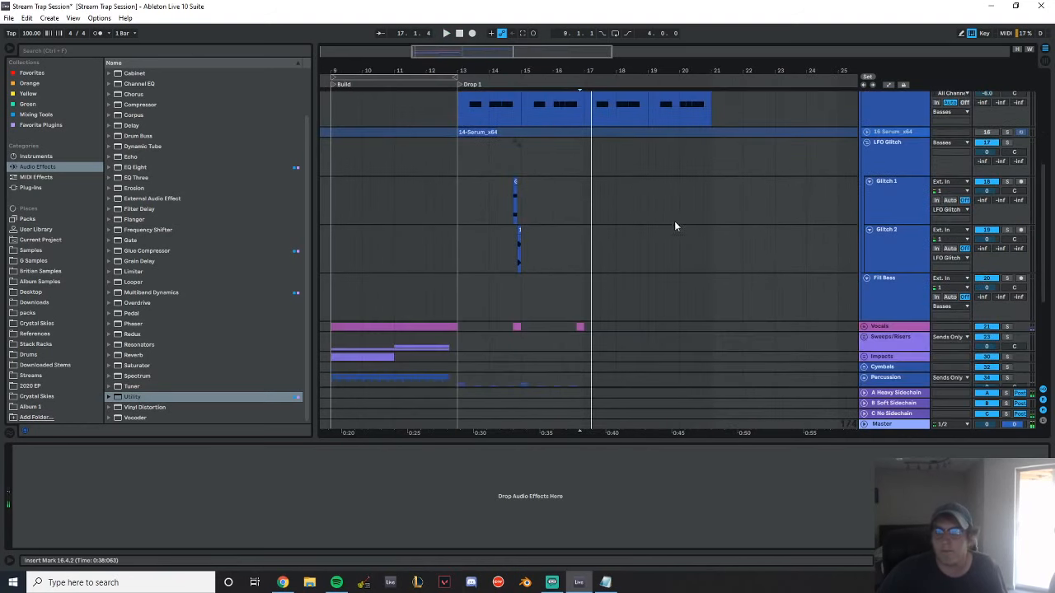
pyautogui.scroll(-3, 660, 237)
pyautogui.click(517, 278)
pyautogui.hotkey('ctrl', 'd')
pyautogui.click(519, 328)
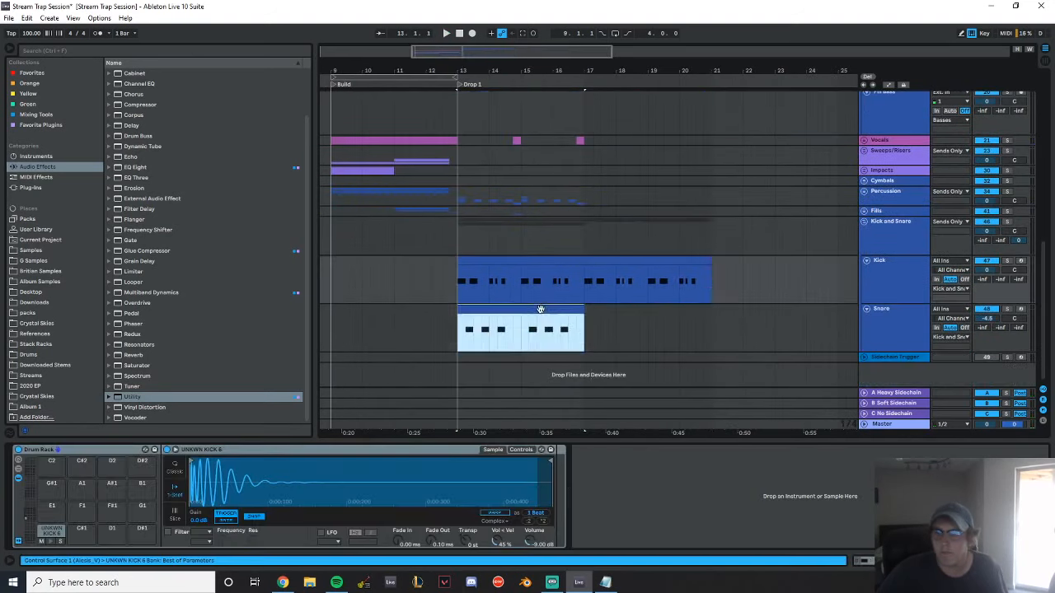
pyautogui.hotkey('ctrl', 'd')
# Play the transition into bar 17 from 16.3 to hear the extended drums
pyautogui.click(569, 212)
pyautogui.press('space')
pyautogui.moveTo(603, 69); pyautogui.dragTo(583, 68)
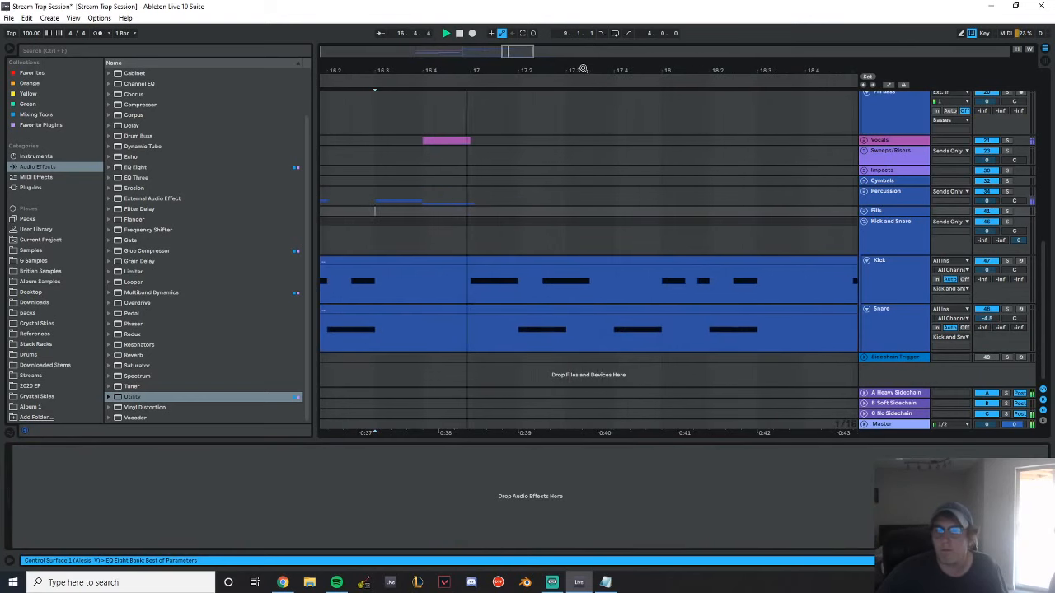
pyautogui.press('space')
pyautogui.scroll(-4, 729, 249)
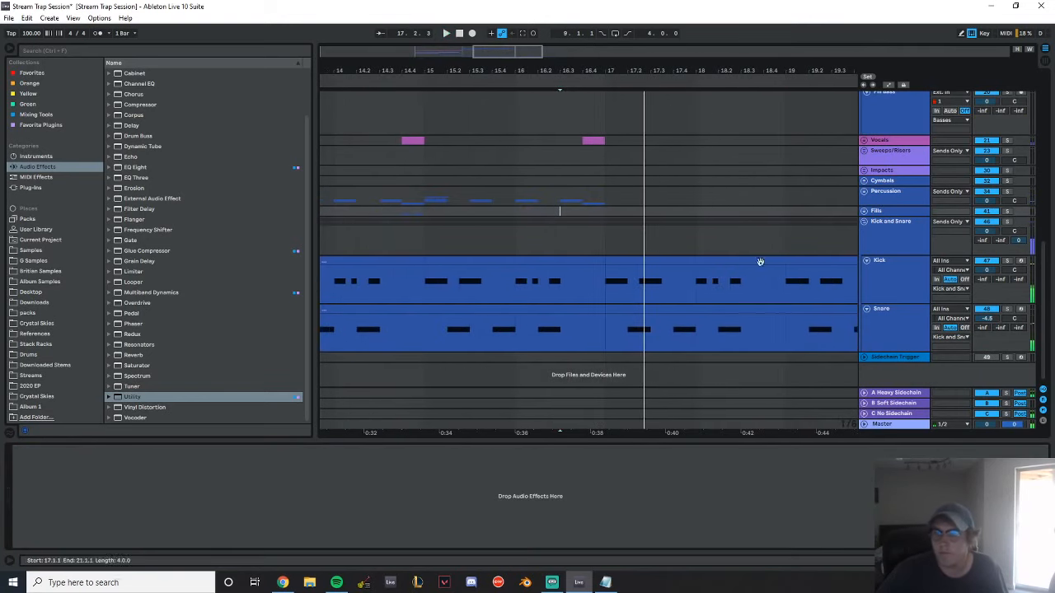
# Copy the Kick clip from bars 13 to 17 onto the Sidechain Trigger track at the same position
pyautogui.moveTo(630, 65); pyautogui.dragTo(695, 41)
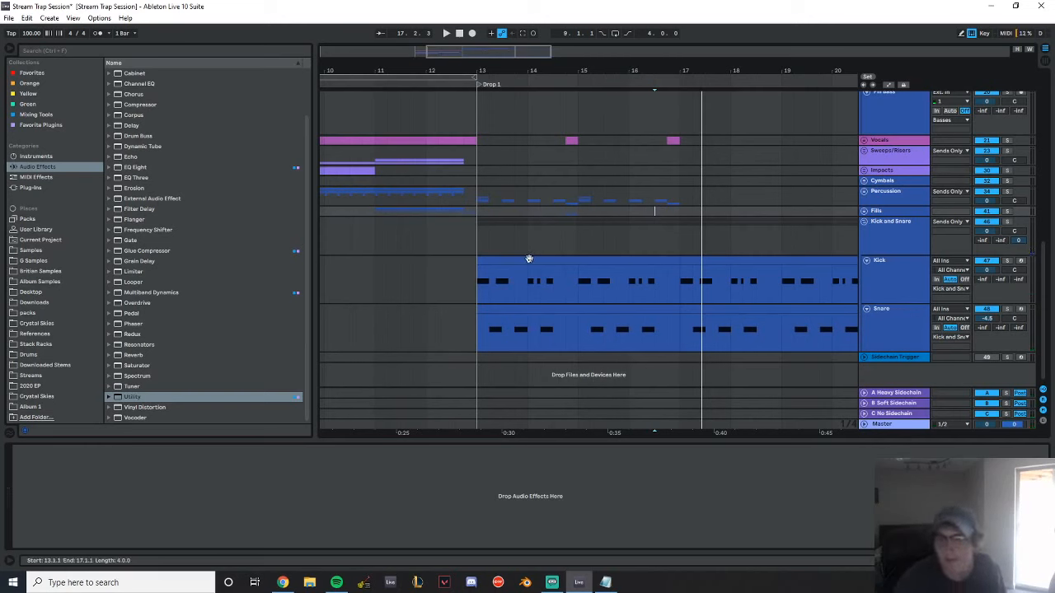
pyautogui.click(524, 296)
pyautogui.moveTo(523, 297); pyautogui.dragTo(535, 357)
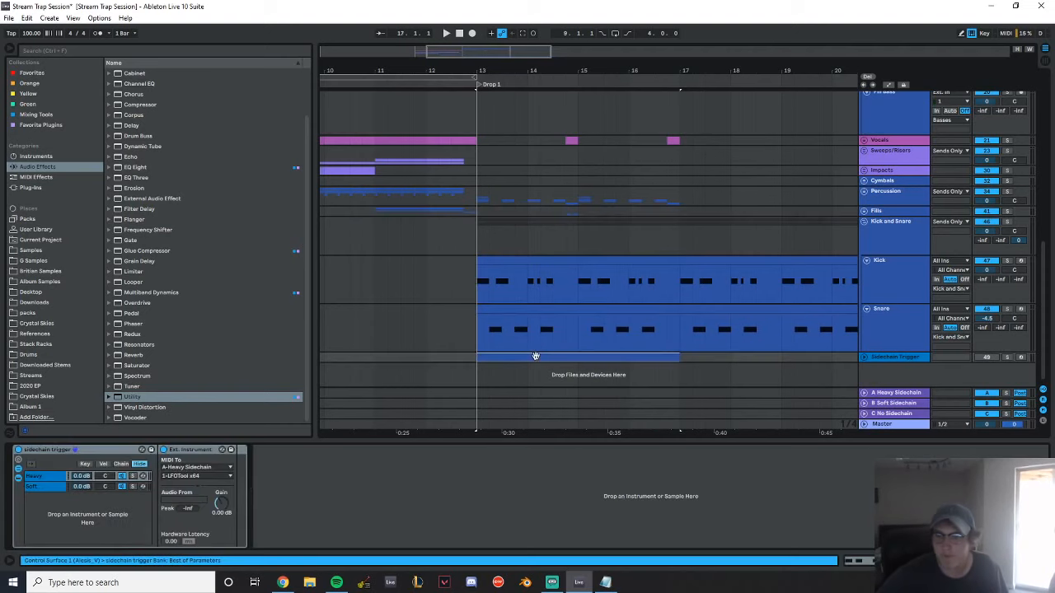
# Open the Sidechain Trigger clip's notes and add half-beat A0 notes at 1.2, 1.4 and 2.2
pyautogui.doubleClick(535, 356)
pyautogui.click(223, 393)
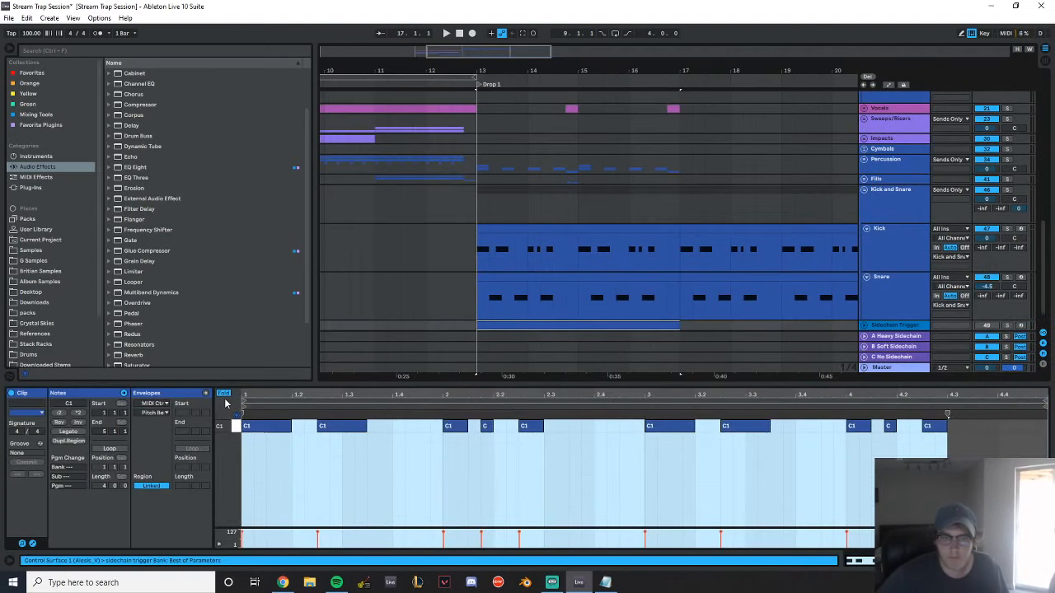
pyautogui.press('f')
pyautogui.moveTo(230, 498); pyautogui.dragTo(309, 448)
pyautogui.doubleClick(299, 451)
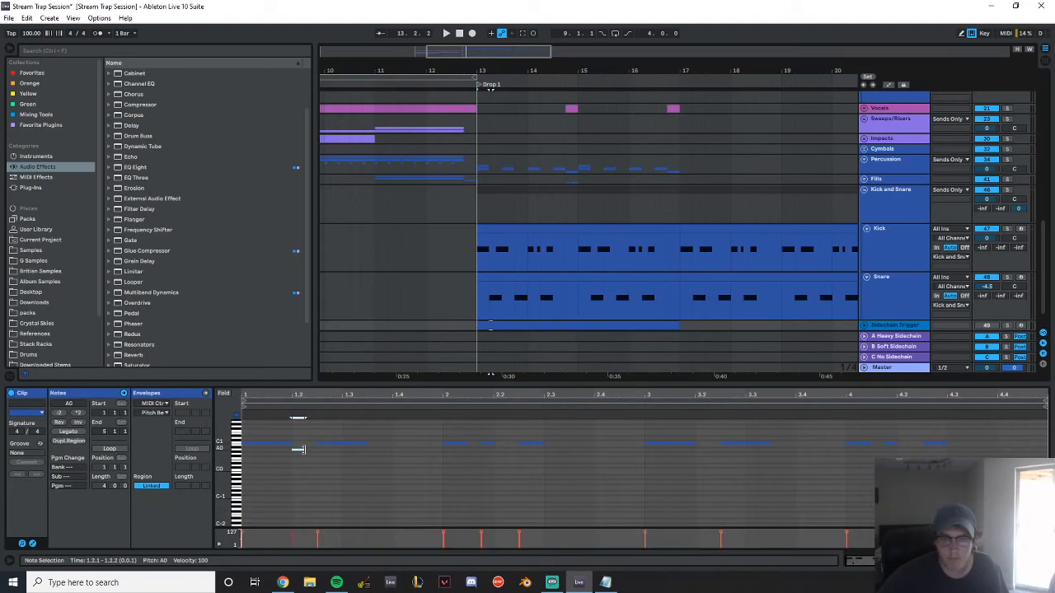
pyautogui.click(223, 395)
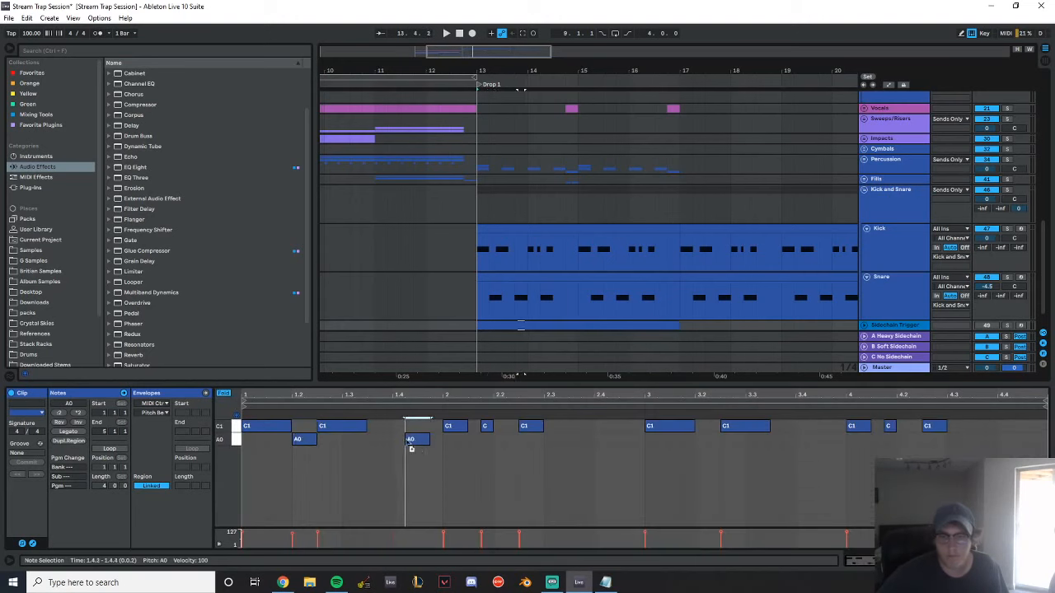
# Duplicate the first two bars of trigger notes over bars 3 and 4, and duplicate the Sidechain Trigger clip to bar 21
pyautogui.moveTo(644, 467); pyautogui.dragTo(241, 416)
pyautogui.hotkey('ctrl', 'd')
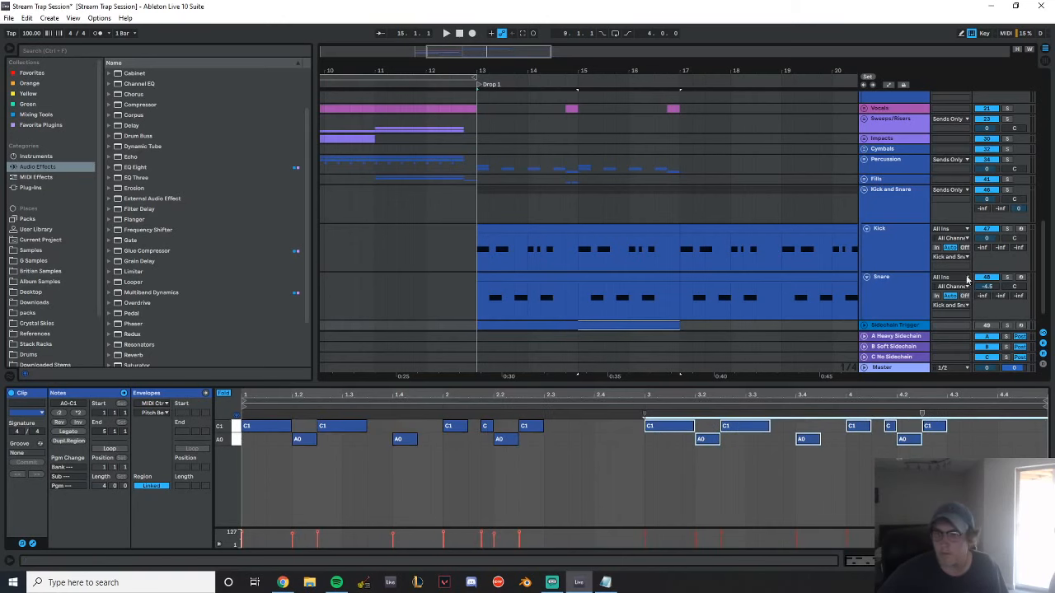
pyautogui.doubleClick(914, 327)
pyautogui.click(575, 359)
pyautogui.hotkey('ctrl', 'd')
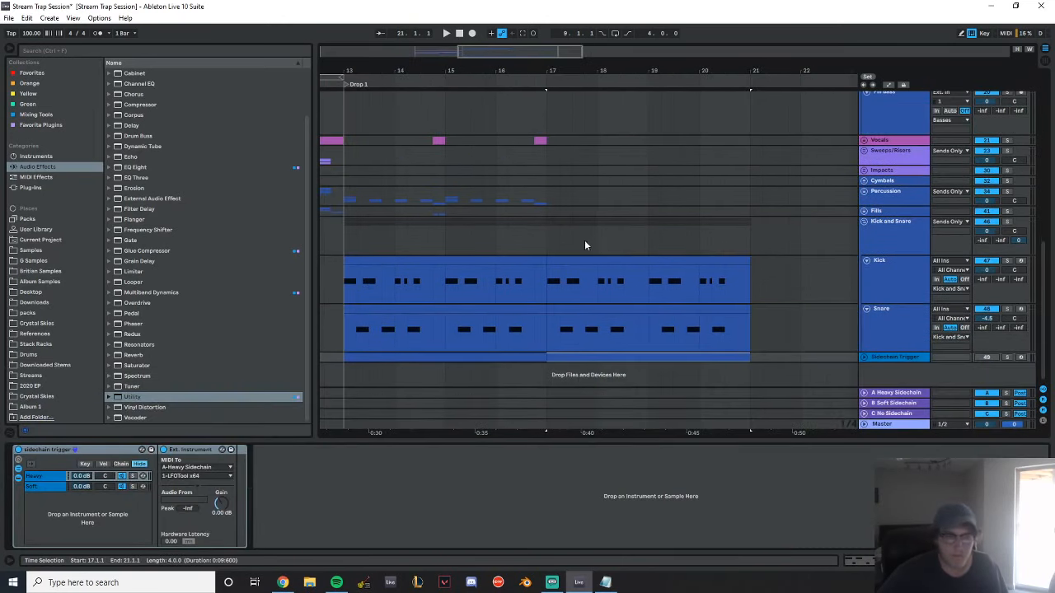
# Automate LFOTool's Device On to on for bars 13 to 21 of A Heavy Sidechain, and set its PWM to -12
pyautogui.press('a')
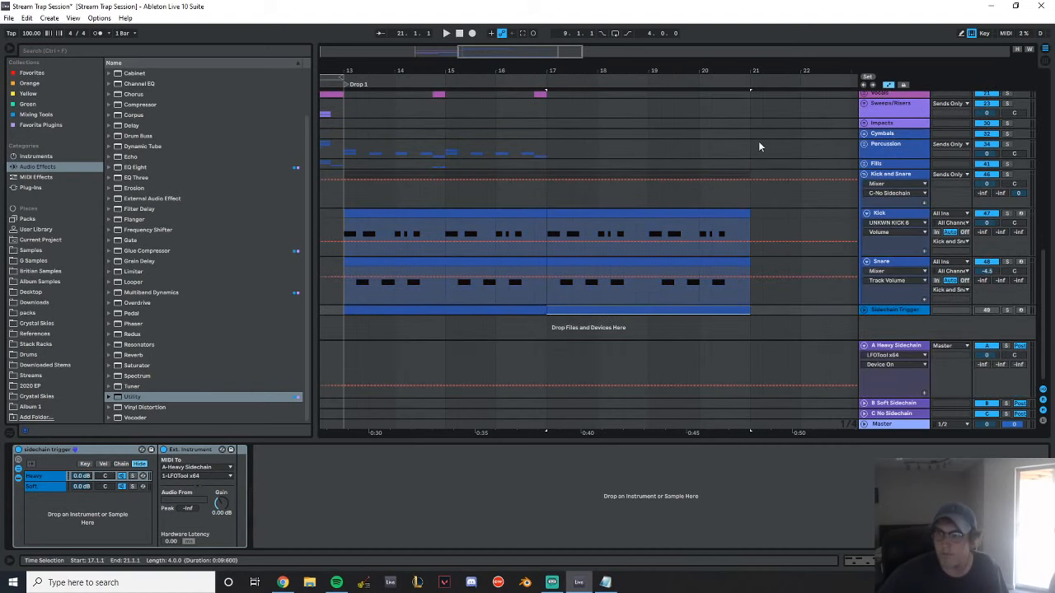
pyautogui.moveTo(337, 365); pyautogui.dragTo(746, 356)
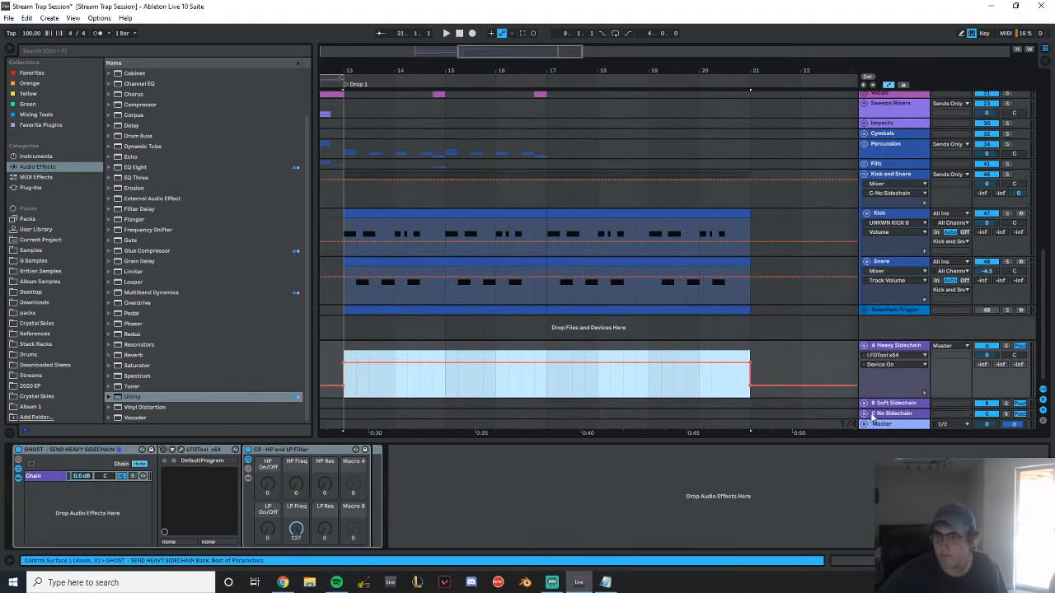
pyautogui.doubleClick(899, 344)
pyautogui.click(183, 450)
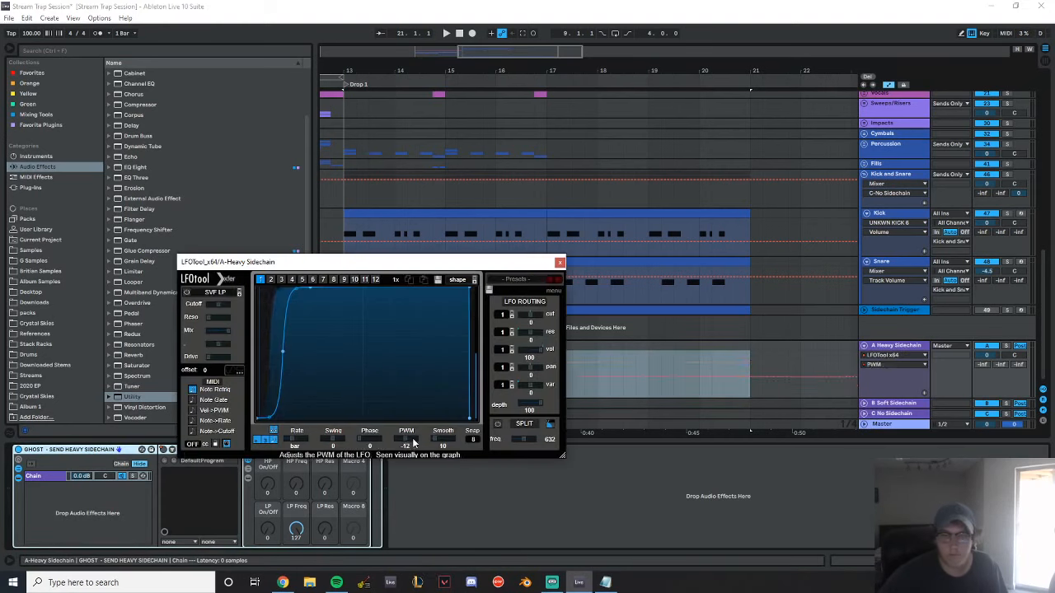
pyautogui.click(559, 262)
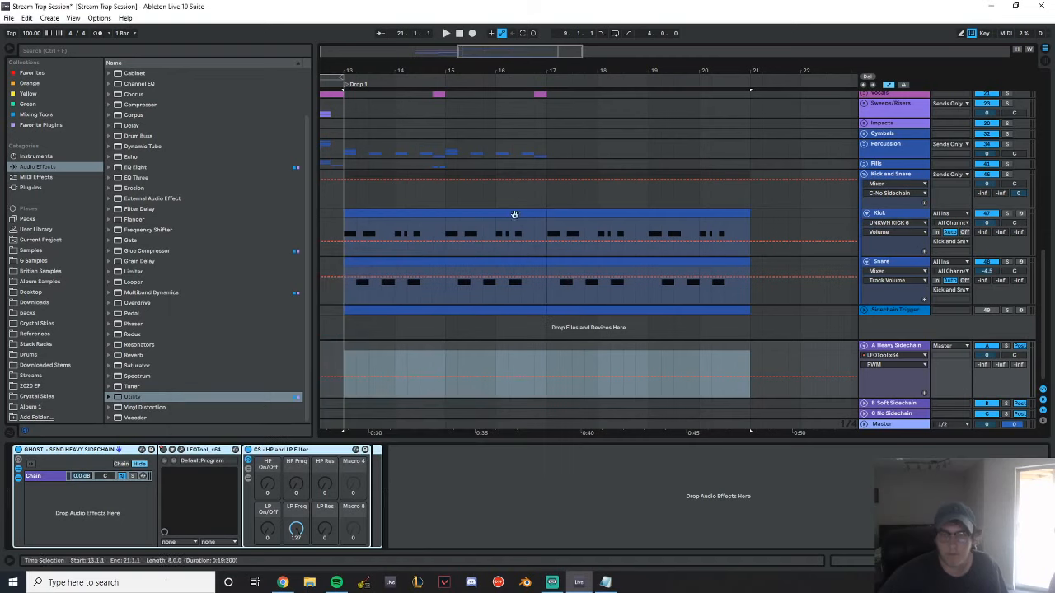
# Play the drop from 11.2.1 and set the PWM of A Heavy Sidechain's LFOTool to -16
pyautogui.moveTo(401, 66); pyautogui.dragTo(489, 59)
pyautogui.click(363, 152)
pyautogui.press('space')
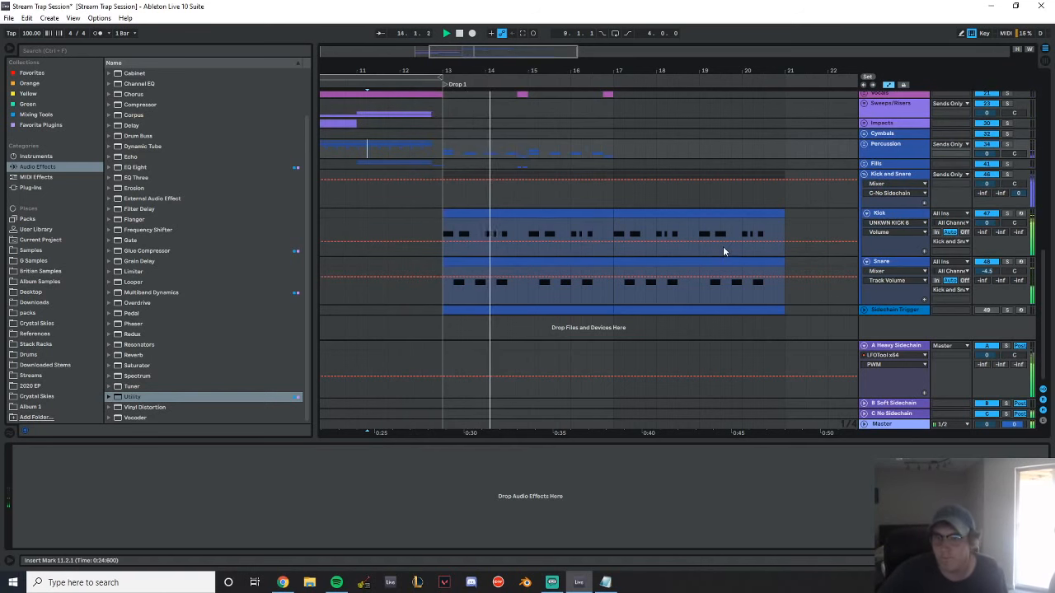
pyautogui.click(886, 348)
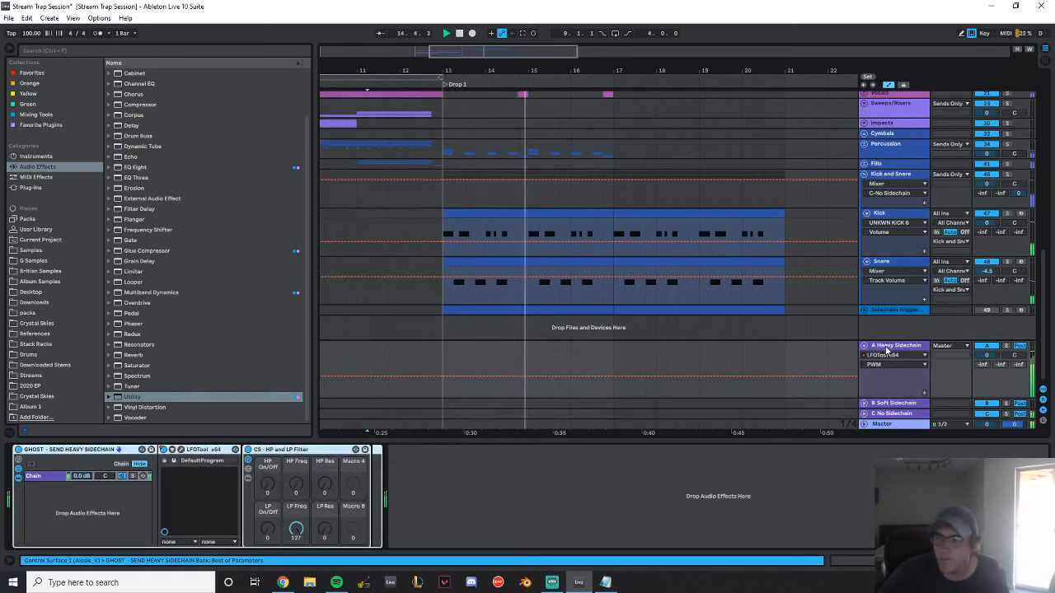
pyautogui.click(181, 450)
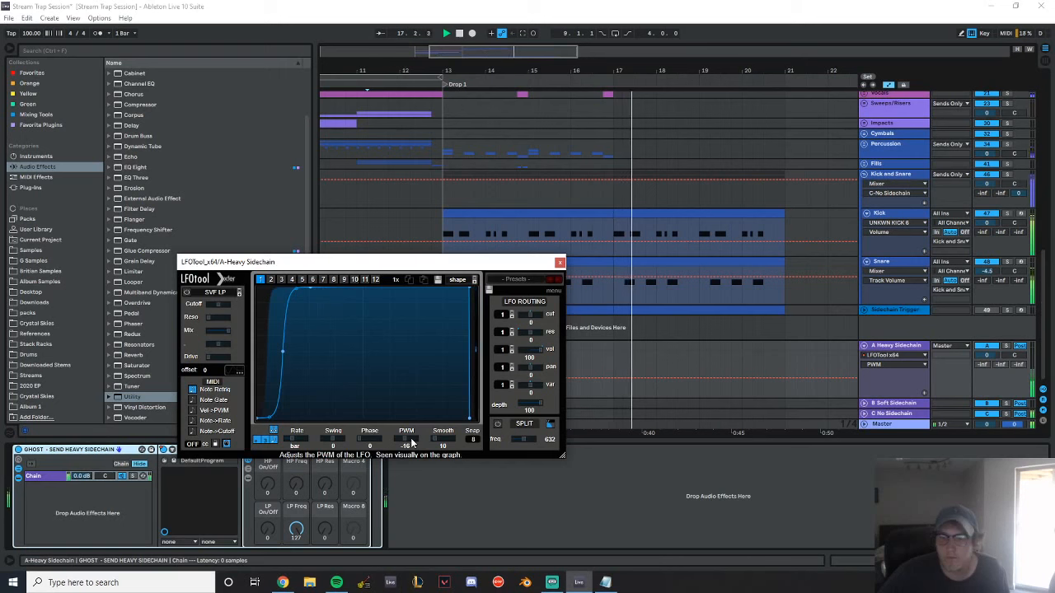
pyautogui.click(561, 262)
# Duplicate bars 13 to 17 of the tracks from Vocals through Fills into bars 17 to 21
pyautogui.click(902, 317)
pyautogui.click(903, 313)
pyautogui.scroll(5, 596, 225)
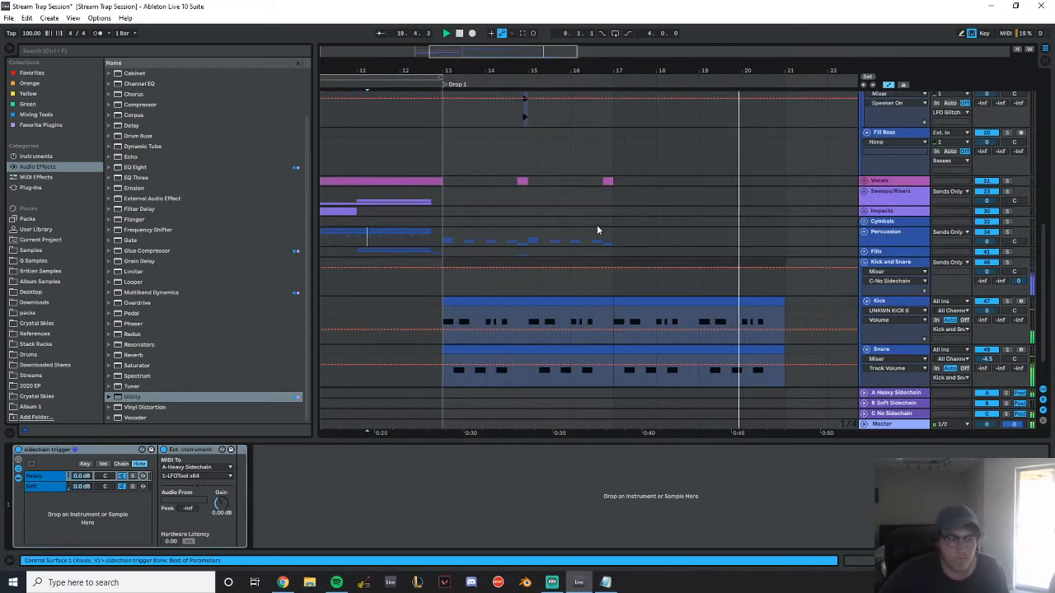
pyautogui.moveTo(612, 234); pyautogui.dragTo(445, 227)
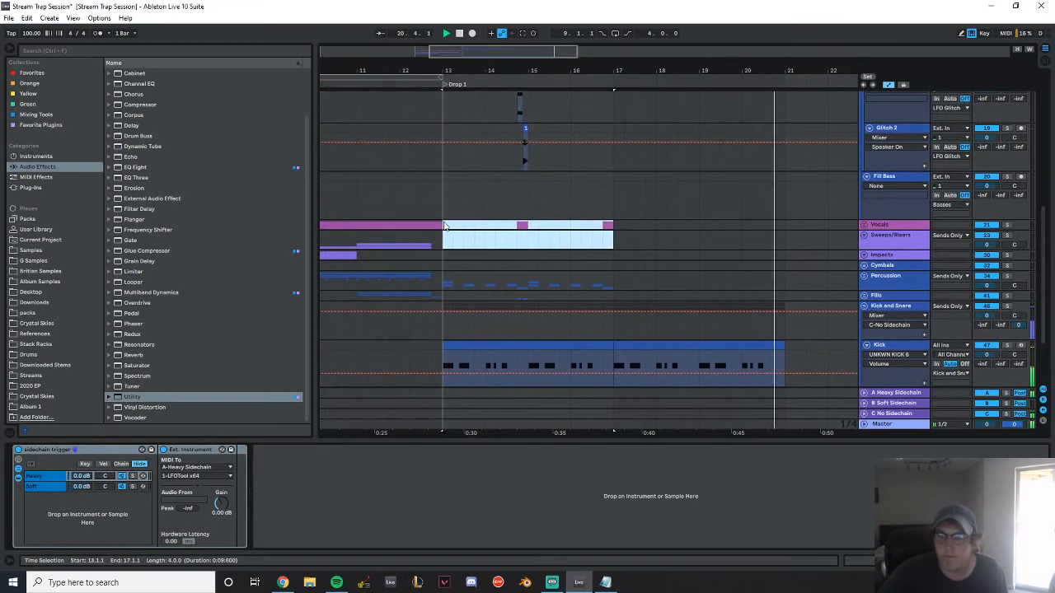
pyautogui.press('space')
pyautogui.moveTo(445, 293); pyautogui.dragTo(614, 227)
pyautogui.hotkey('ctrl', 'd')
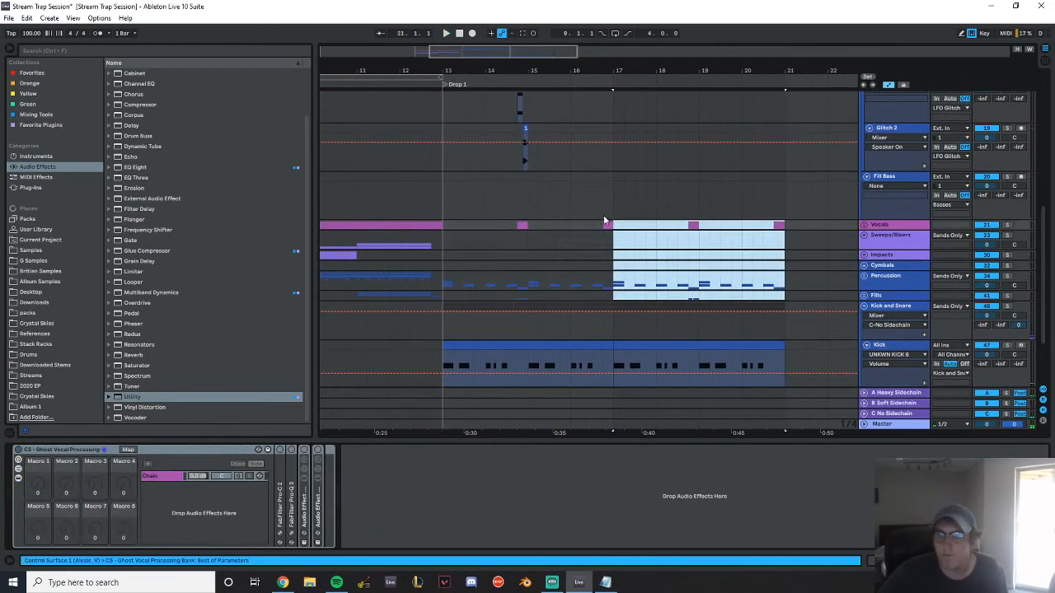
# Play the extended drop from bar 12 and look over the glitch and fill bass tracks
pyautogui.click(591, 185)
pyautogui.scroll(3, 433, 163)
pyautogui.click(400, 161)
pyautogui.press('space')
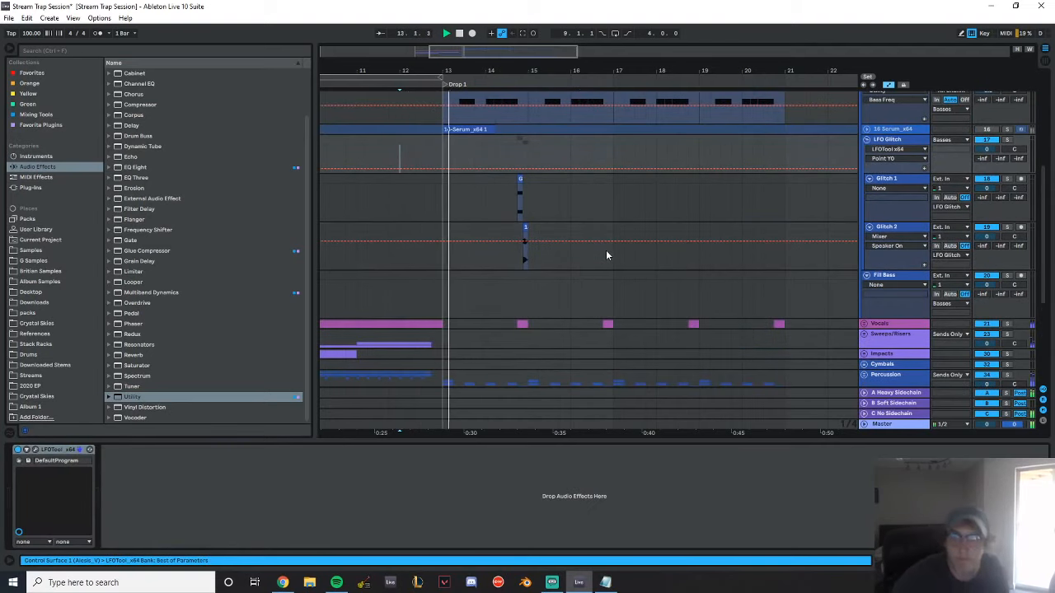
pyautogui.scroll(4, 694, 201)
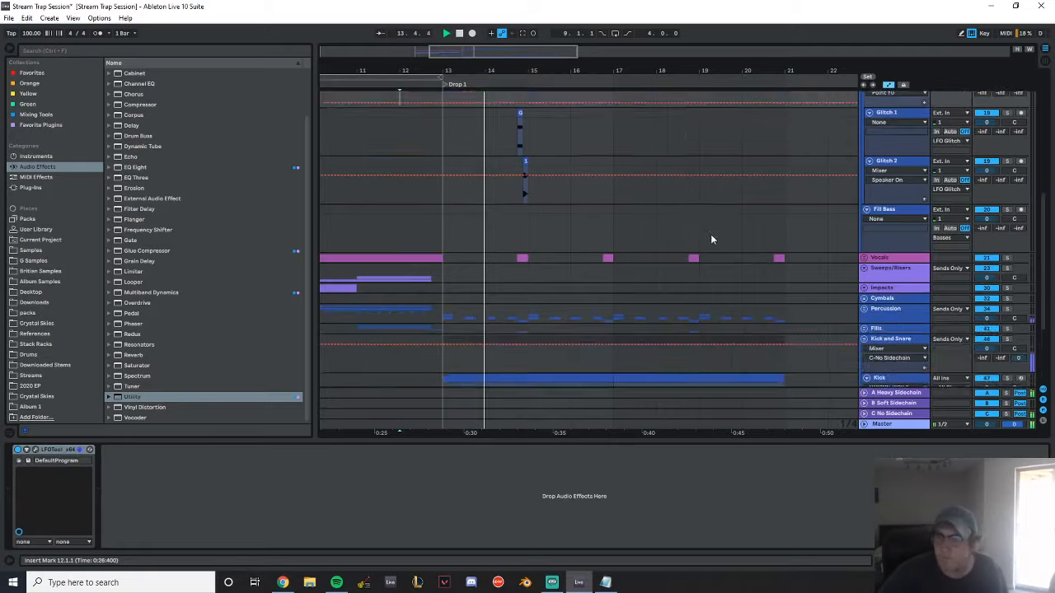
# Copy a short slice of the frozen Bass 1 Audio clip to 17.1.1, 17.1.4 and 17.2.3
pyautogui.scroll(-2, 669, 220)
pyautogui.moveTo(635, 71); pyautogui.dragTo(548, 124)
pyautogui.scroll(4, 641, 243)
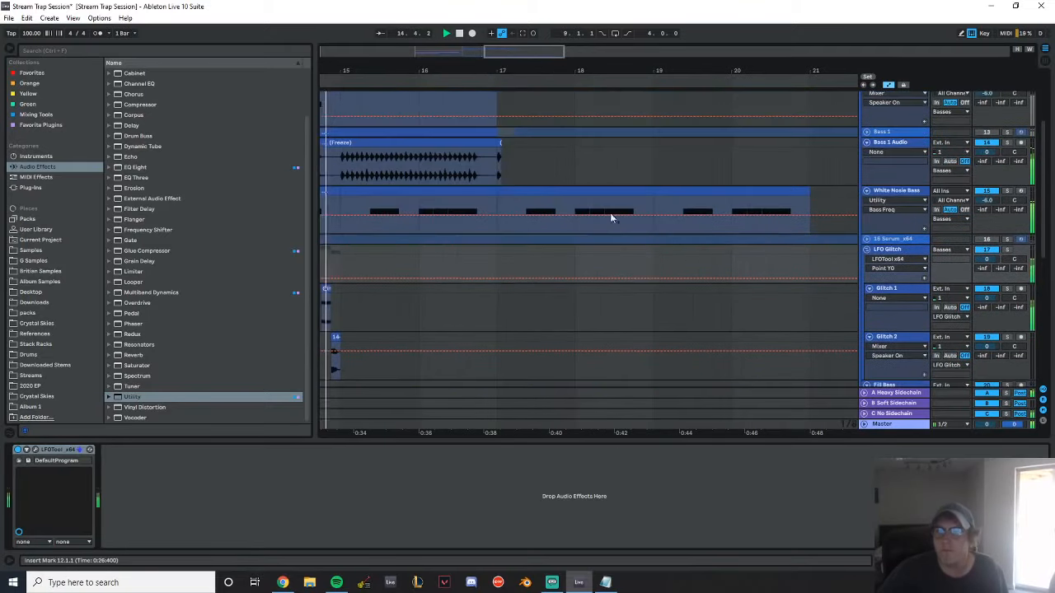
pyautogui.scroll(-2, 551, 279)
pyautogui.moveTo(519, 67); pyautogui.dragTo(519, 79)
pyautogui.moveTo(429, 186); pyautogui.dragTo(555, 198)
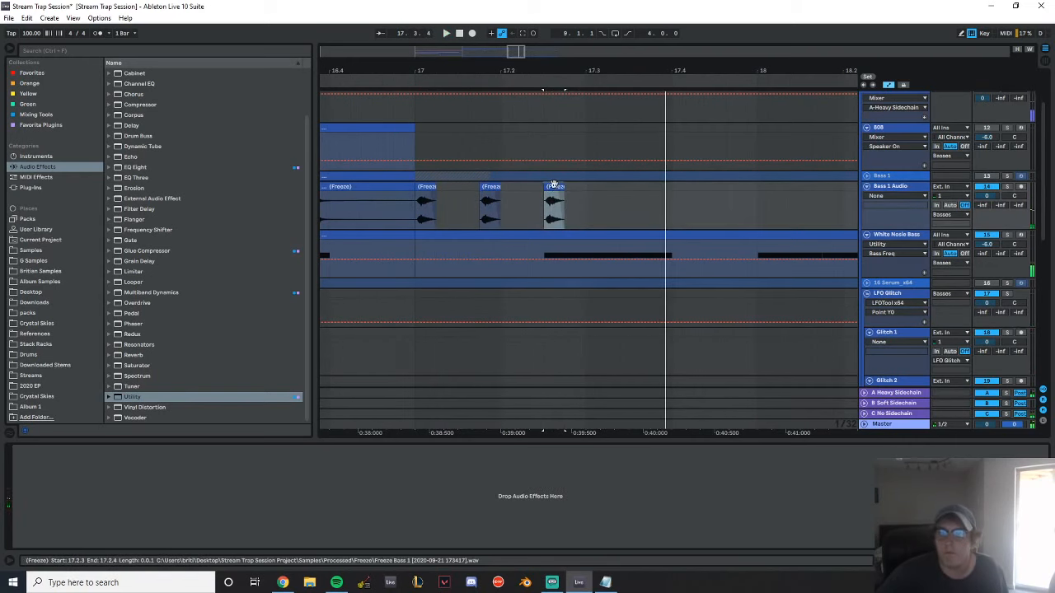
# Move the second Bass 1 Audio hit to 17.1.3 and play the passage from just before bar 17
pyautogui.moveTo(550, 182); pyautogui.dragTo(461, 194)
pyautogui.click(393, 210)
pyautogui.press('space')
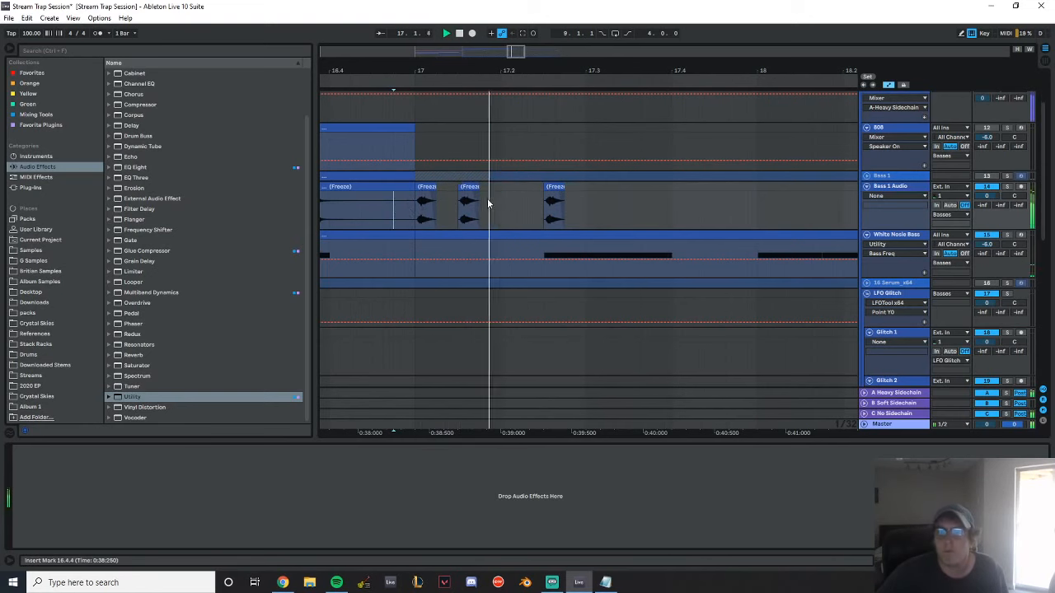
# Add another Bass 1 Audio hit at 17.2.1 and play the four-hit pattern from 16.4.1
pyautogui.press('space')
pyautogui.moveTo(553, 184)
pyautogui.mouseDown()
pyautogui.moveTo(511, 185)
pyautogui.moveTo(554, 193)
pyautogui.mouseUp()
pyautogui.click(340, 210)
pyautogui.press('space')
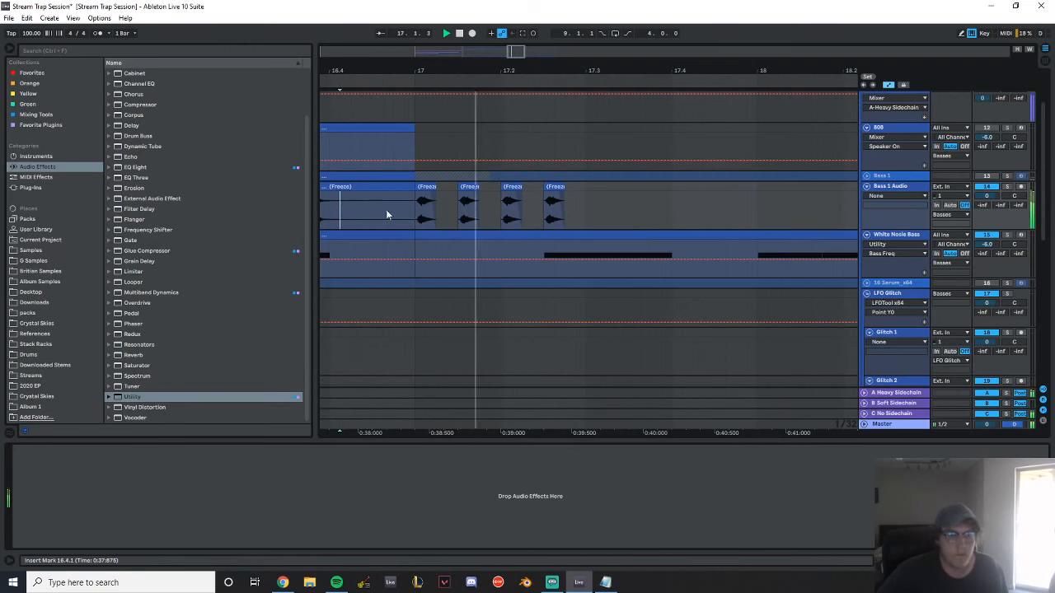
pyautogui.press('space')
# Insert a new MIDI track below Bass 1 Audio and name it Bass 2
pyautogui.click(555, 187)
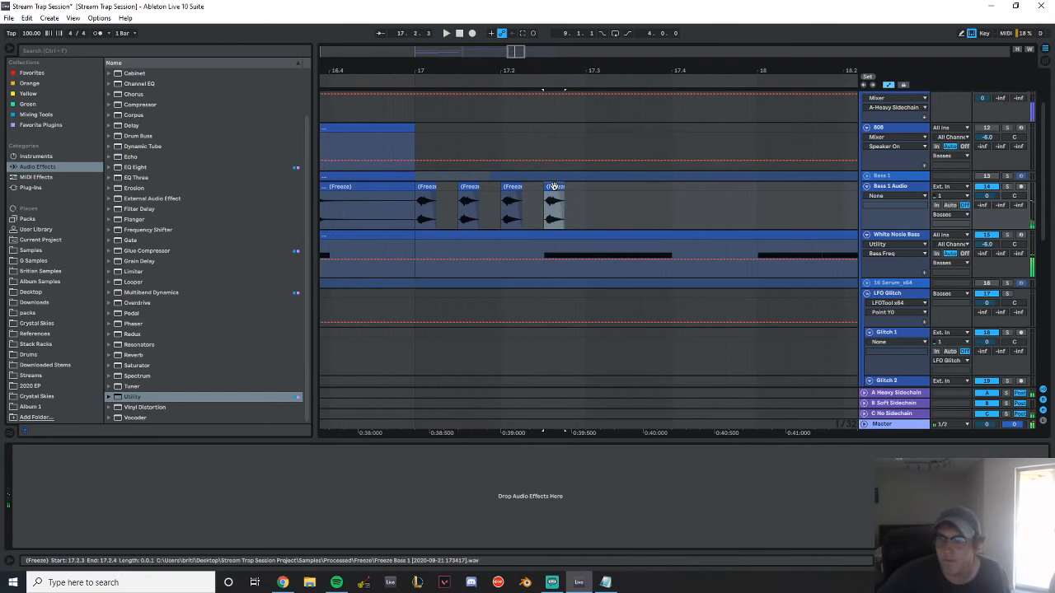
pyautogui.moveTo(543, 69); pyautogui.dragTo(478, 33)
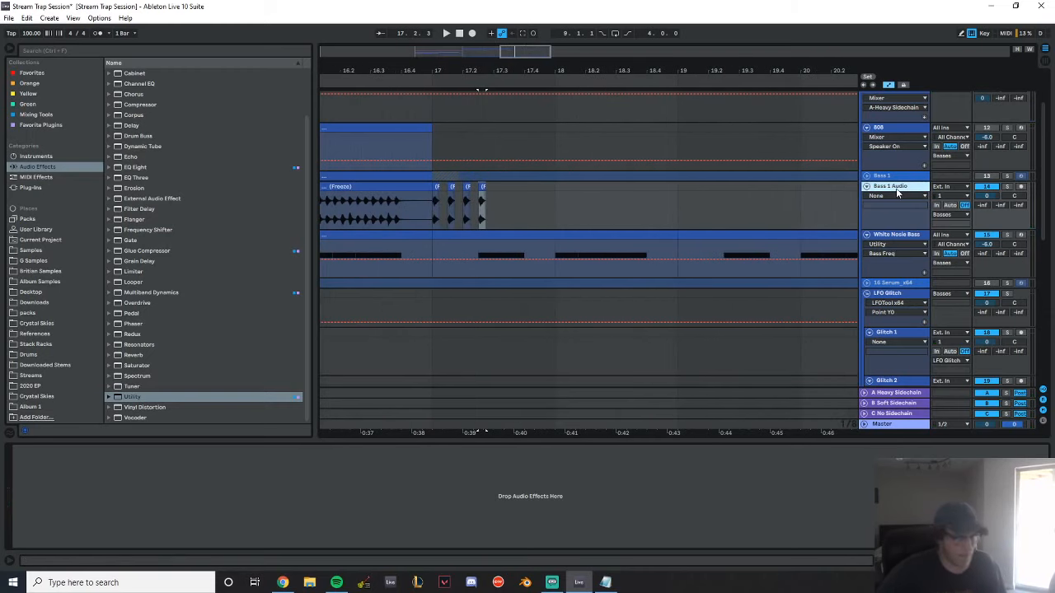
pyautogui.hotkey('ctrl', 'shift', 't')
pyautogui.write('Bass 2')
pyautogui.press('Return')
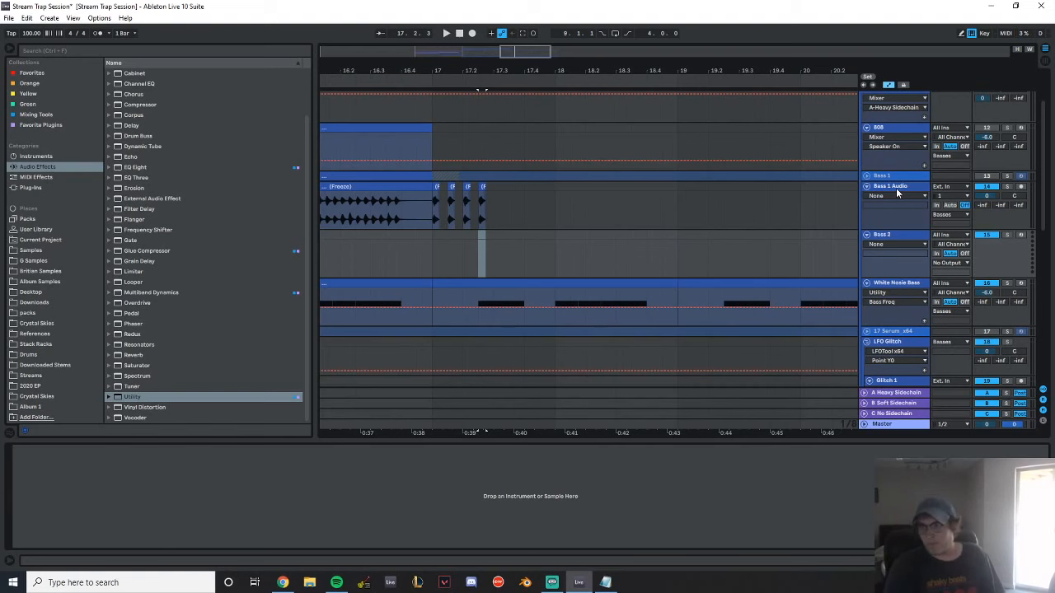
# Load the Serum_x64 instrument from the Xfer plug-ins onto the Bass 2 track
pyautogui.click(53, 187)
pyautogui.doubleClick(152, 228)
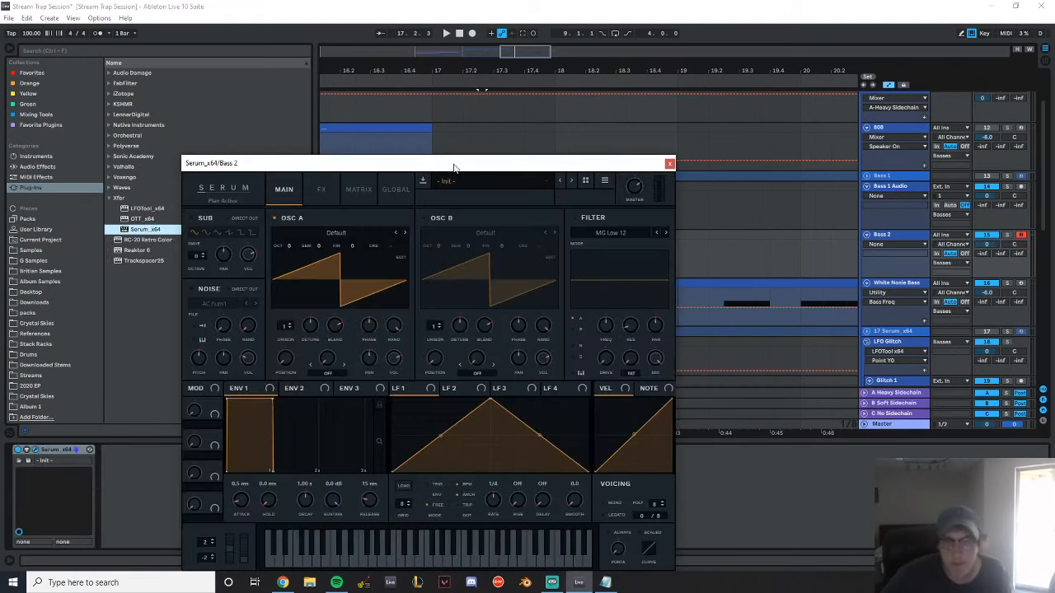
pyautogui.click(486, 182)
pyautogui.moveTo(465, 315)
pyautogui.click(340, 162)
# Load the Basic Shapes wavetable in OSC A, set LFO 1 to an early peak at 1/16 rate, and assign it to OSC A's volume
pyautogui.click(318, 234)
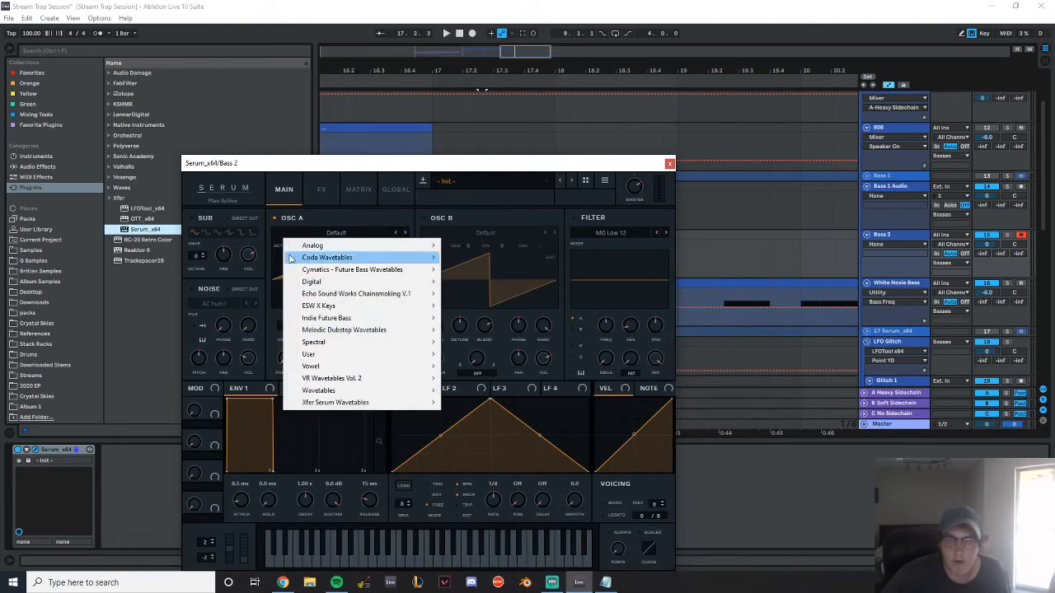
pyautogui.moveTo(362, 245)
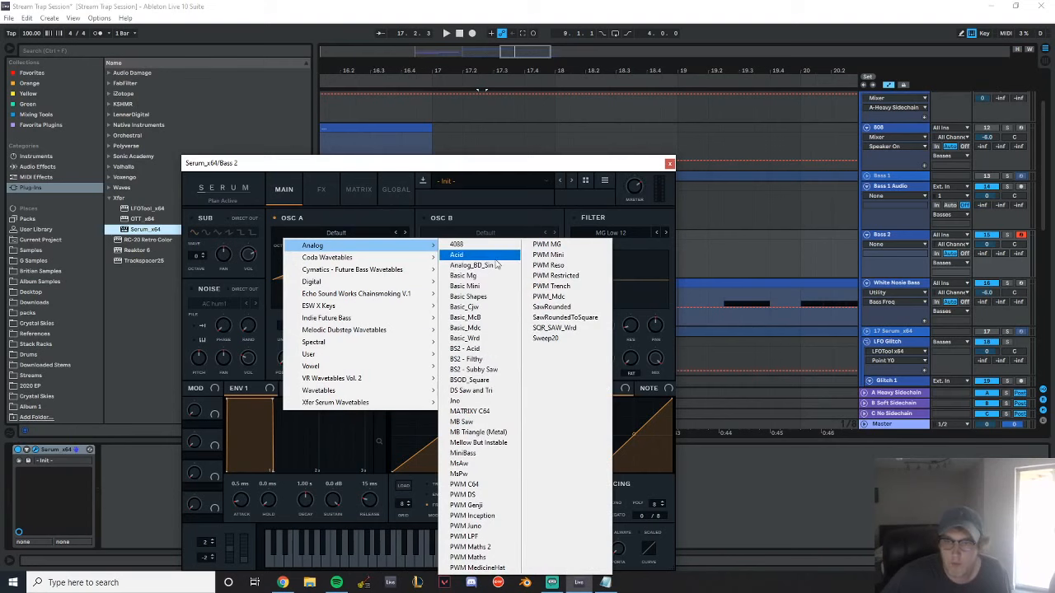
pyautogui.click(474, 297)
pyautogui.moveTo(285, 361); pyautogui.dragTo(313, 273)
pyautogui.moveTo(485, 401); pyautogui.dragTo(414, 399)
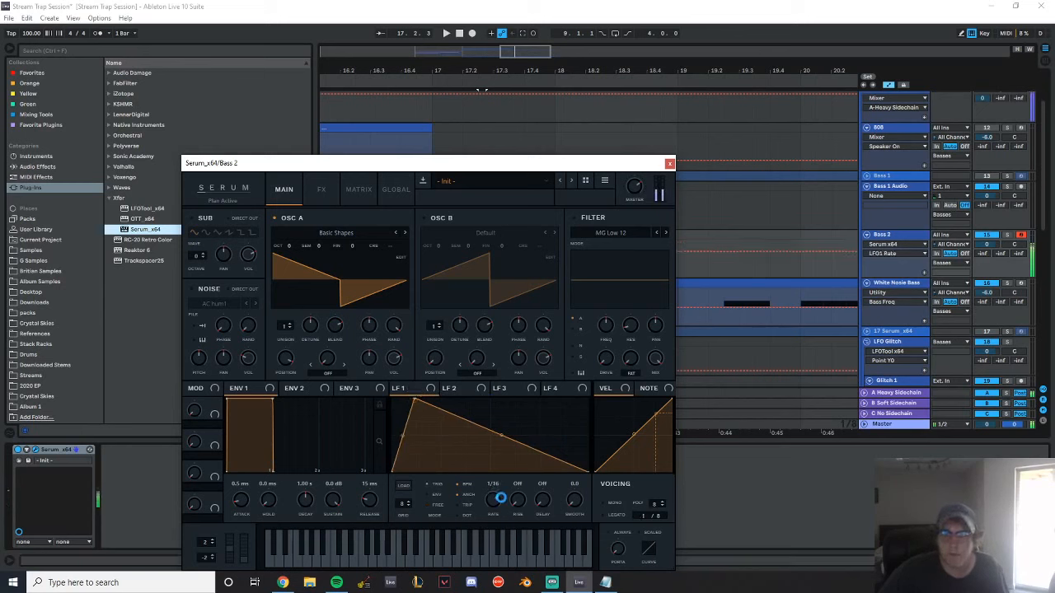
pyautogui.moveTo(395, 362); pyautogui.dragTo(394, 361)
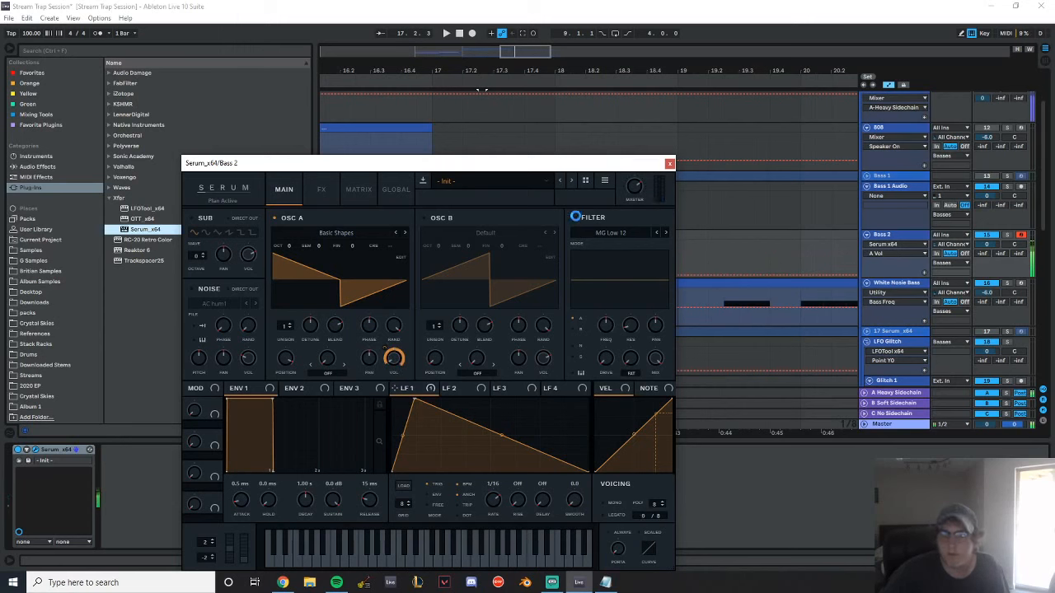
# Enable Serum's filter with the Reverb type, set its resonance to 100%, and adjust its cutoff and drive
pyautogui.click(575, 216)
pyautogui.click(605, 327)
pyautogui.click(610, 233)
pyautogui.moveTo(597, 281)
pyautogui.click(684, 414)
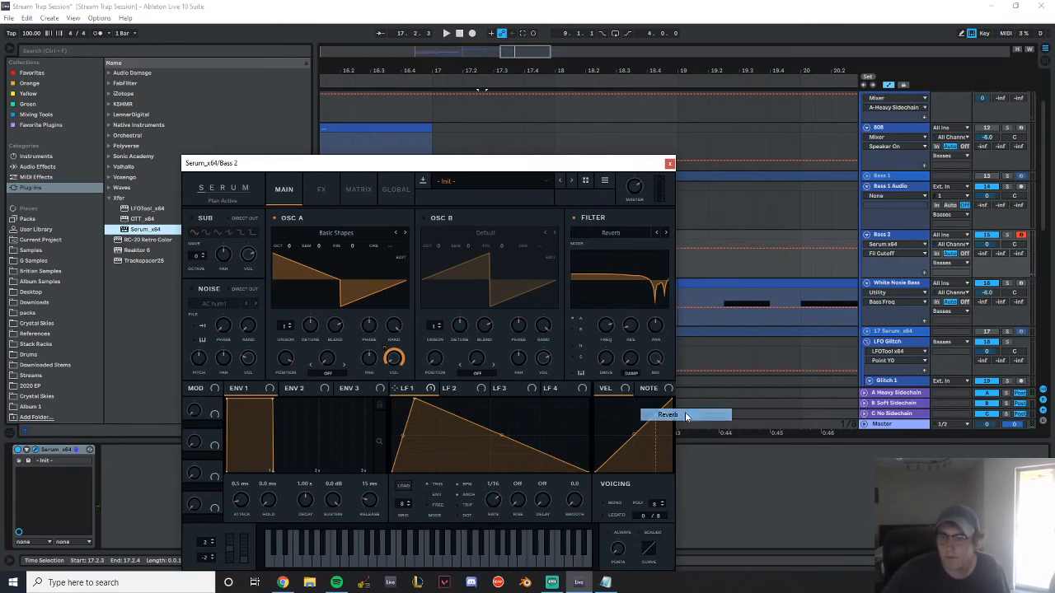
pyautogui.moveTo(605, 327); pyautogui.dragTo(614, 262)
pyautogui.moveTo(623, 340); pyautogui.dragTo(651, 235)
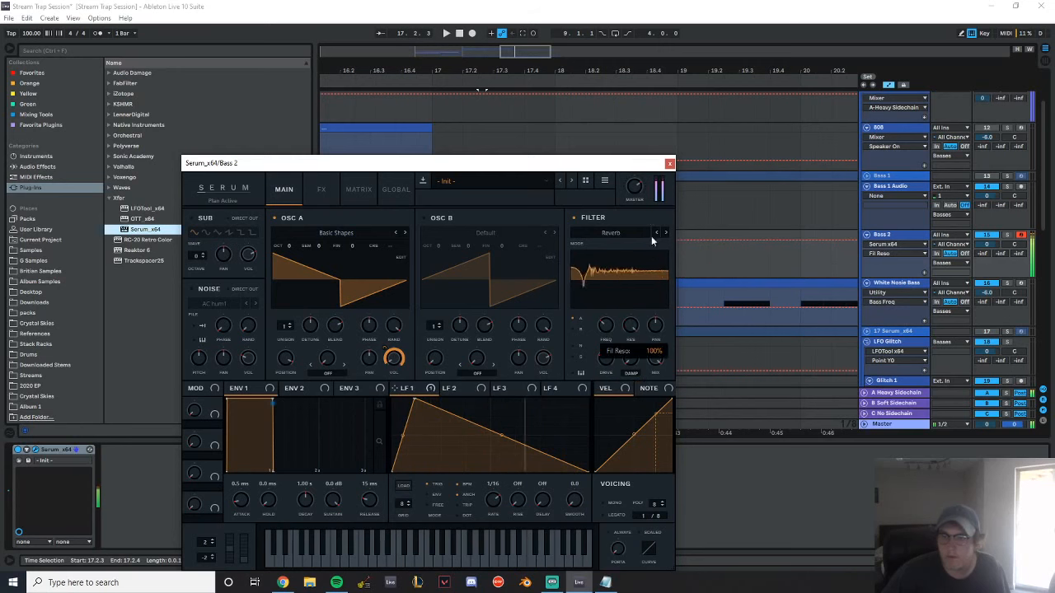
pyautogui.moveTo(605, 325)
pyautogui.mouseDown()
pyautogui.moveTo(603, 353)
pyautogui.moveTo(612, 288)
pyautogui.moveTo(618, 336)
pyautogui.moveTo(614, 321)
pyautogui.mouseUp()
pyautogui.moveTo(631, 269); pyautogui.dragTo(626, 352)
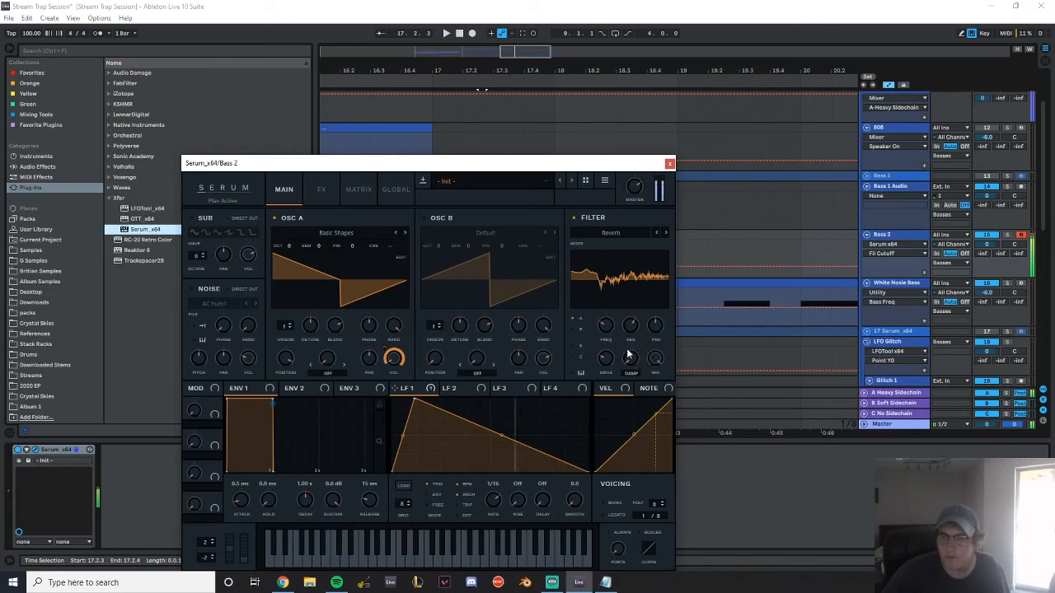
pyautogui.moveTo(607, 359); pyautogui.dragTo(604, 484)
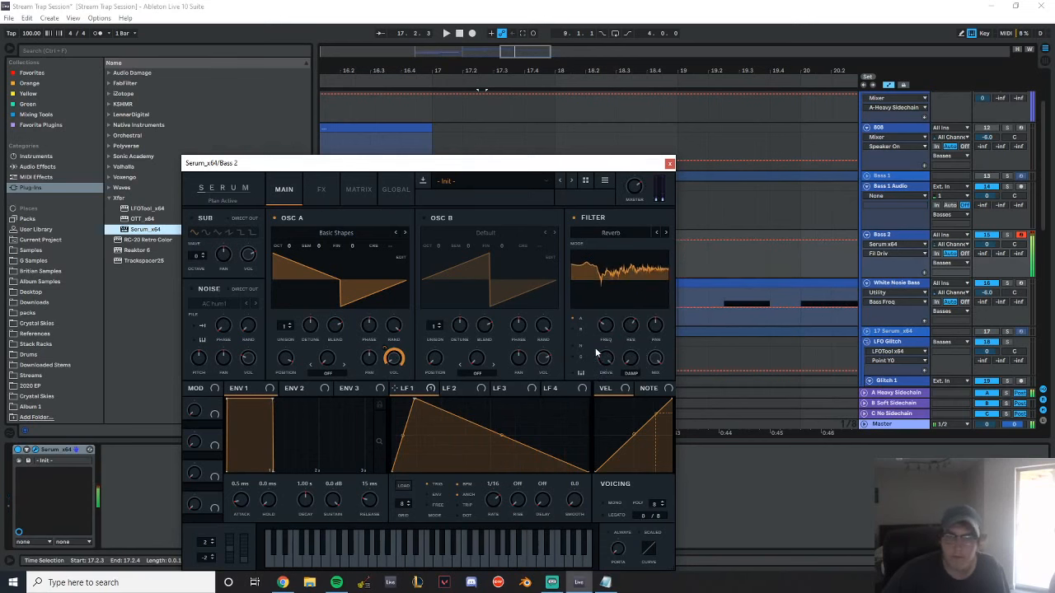
# Add a multiband Compressor to Serum's effects and adjust its gain
pyautogui.click(321, 189)
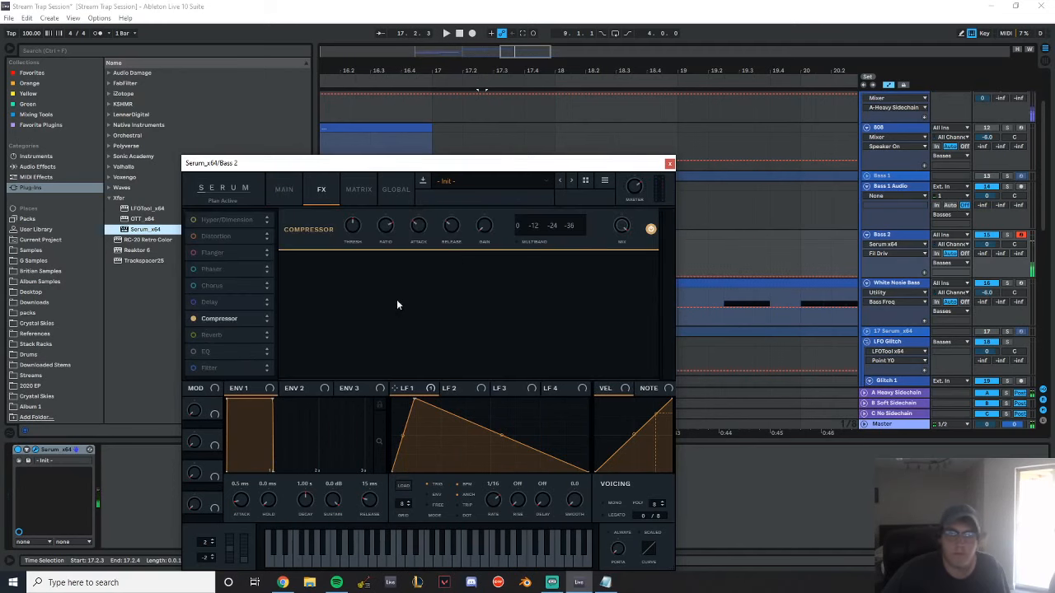
pyautogui.moveTo(482, 230); pyautogui.dragTo(483, 205)
pyautogui.doubleClick(486, 216)
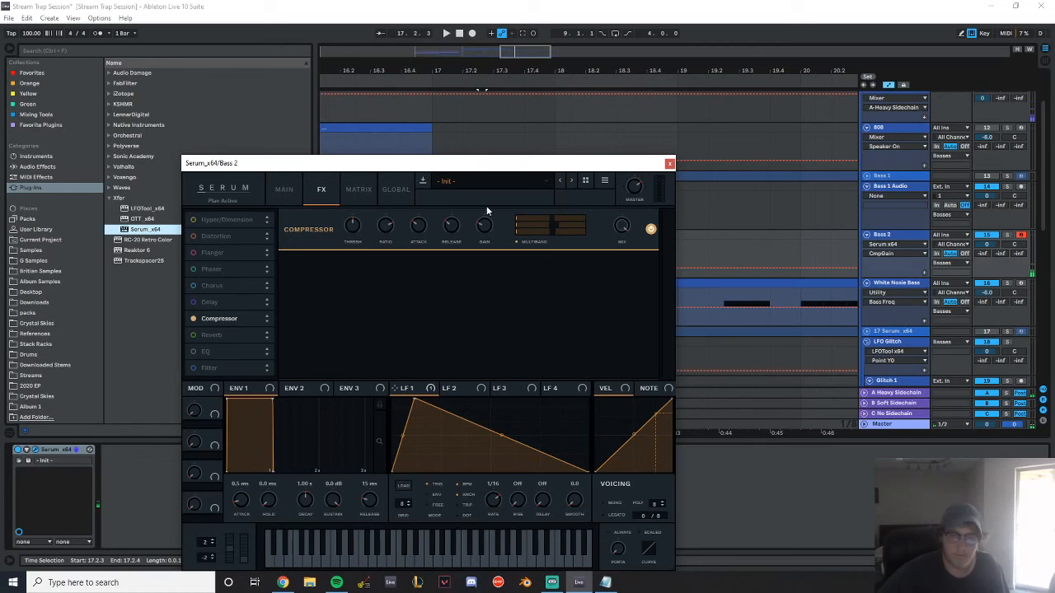
# Change OSC A to the Kick Table 1 wavetable from VR Wavetables Vol. 2, adjust its position and the filter cutoff, and close Serum
pyautogui.click(283, 190)
pyautogui.click(326, 233)
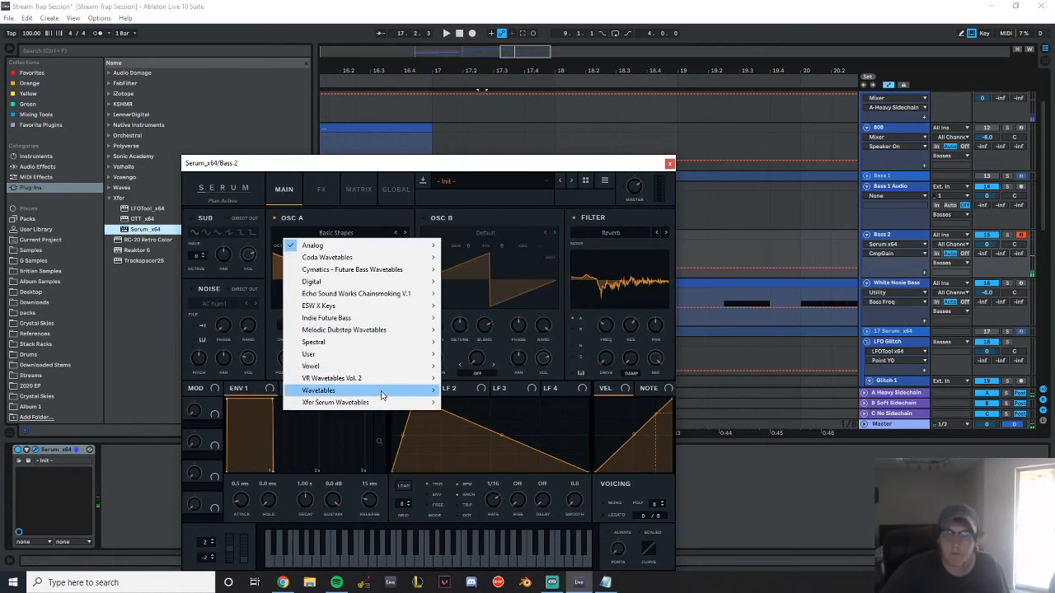
pyautogui.moveTo(390, 394)
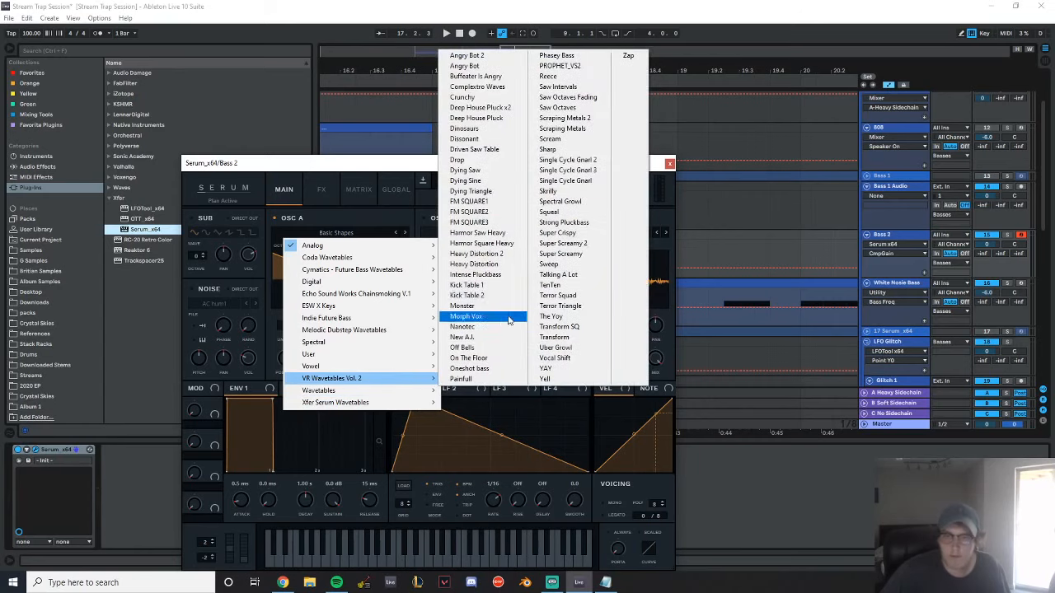
pyautogui.click(482, 280)
pyautogui.moveTo(285, 373); pyautogui.dragTo(301, 451)
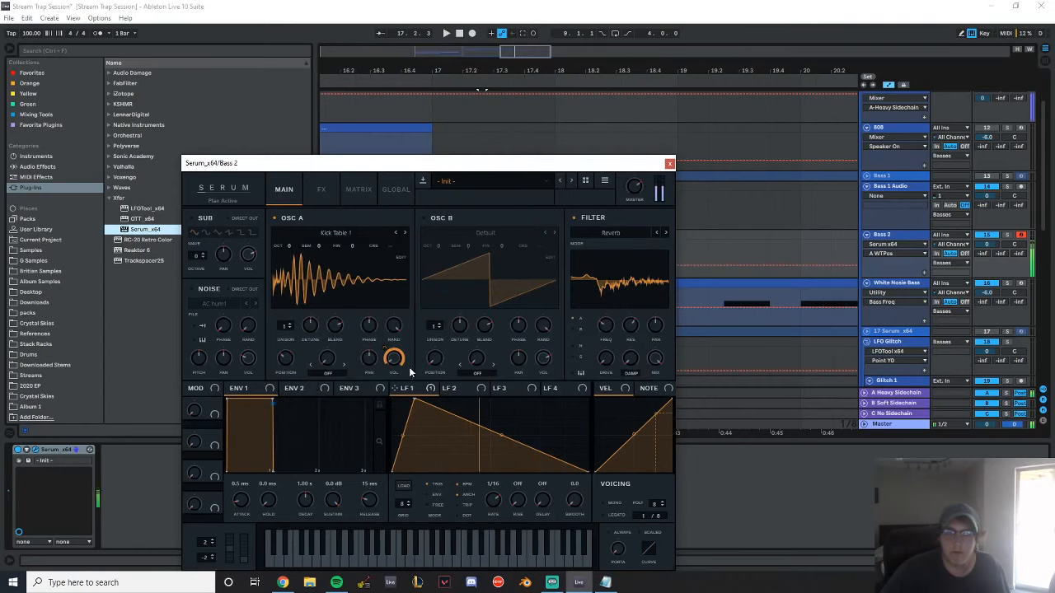
pyautogui.moveTo(607, 325); pyautogui.dragTo(619, 308)
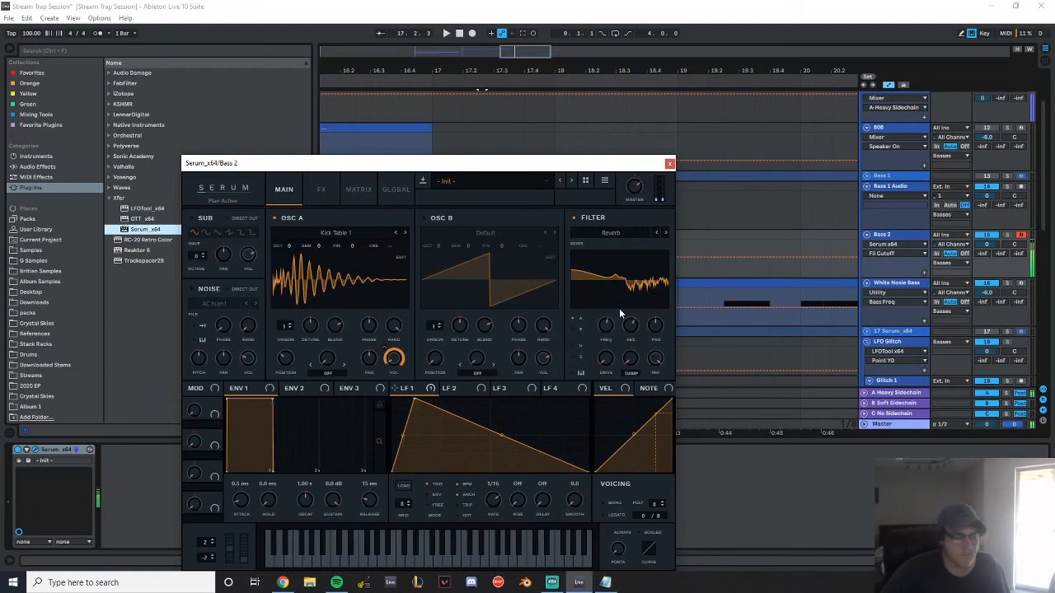
pyautogui.click(669, 164)
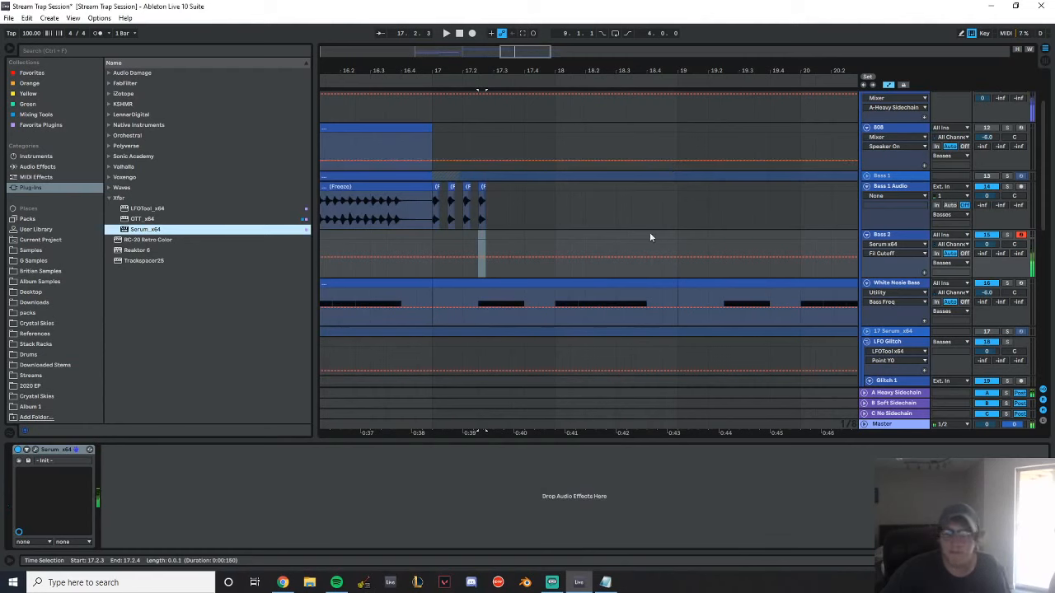
# Create a Bass 2 MIDI clip from 17.2.3 to 18.1.1 and fill its full length with one F0 note
pyautogui.click(395, 236)
pyautogui.press('space')
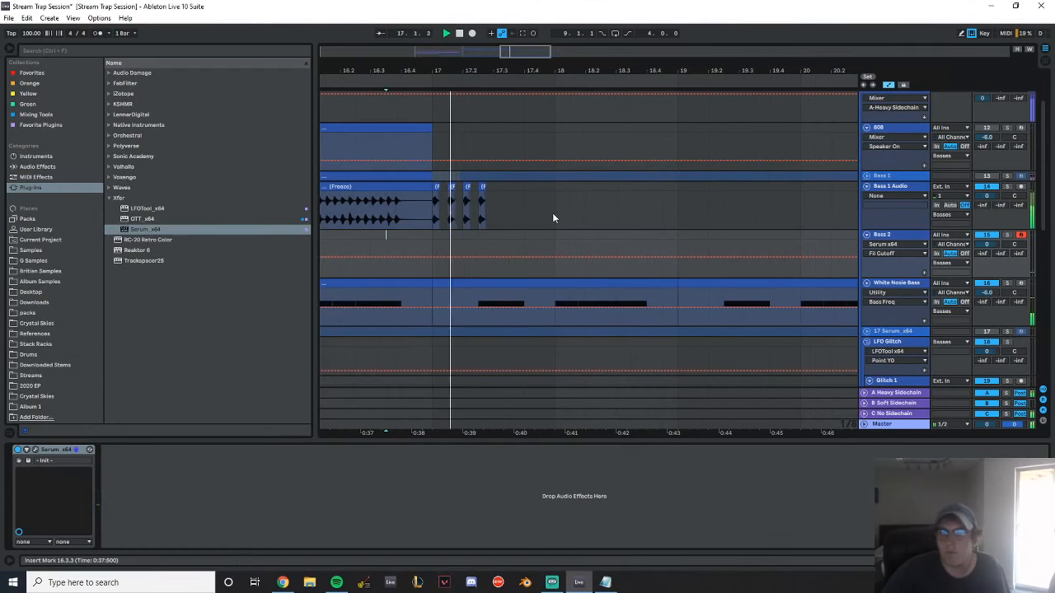
pyautogui.moveTo(479, 236); pyautogui.dragTo(552, 239)
pyautogui.press('space')
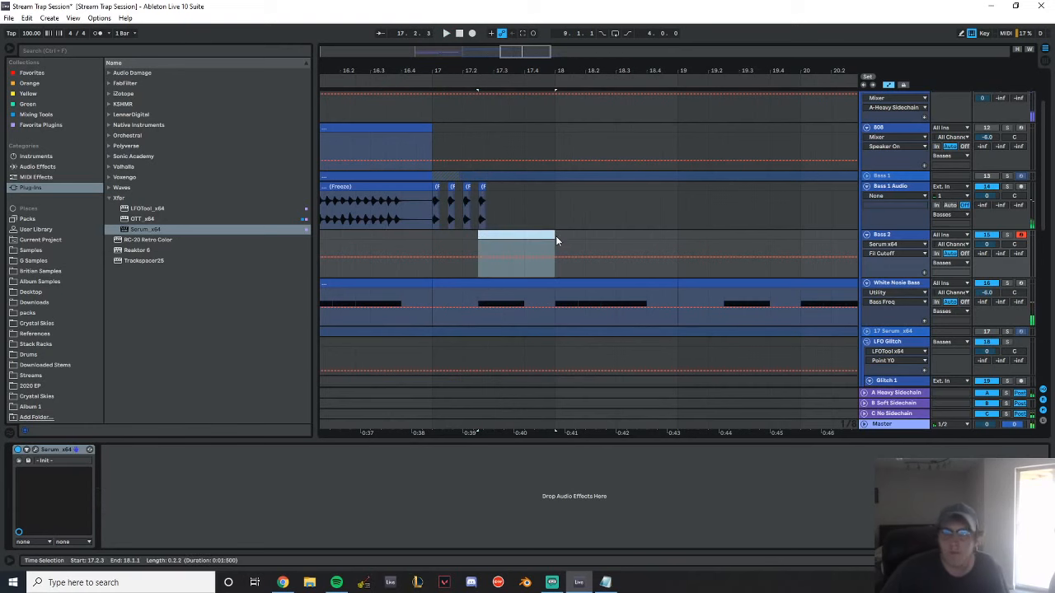
pyautogui.hotkey('ctrl', 'shift', 'm')
pyautogui.doubleClick(251, 481)
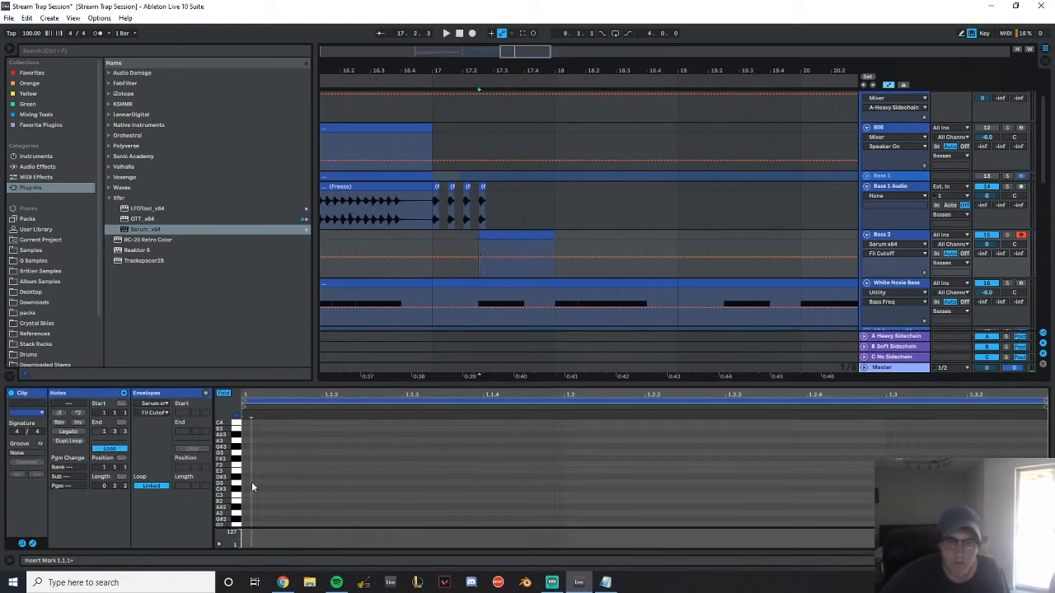
pyautogui.press('Down')
pyautogui.press('Down')
pyautogui.press('Down')
pyautogui.press('Down')
pyautogui.press('Down')
pyautogui.press('Down')
pyautogui.press('Down')
pyautogui.press('Down')
pyautogui.press('Down')
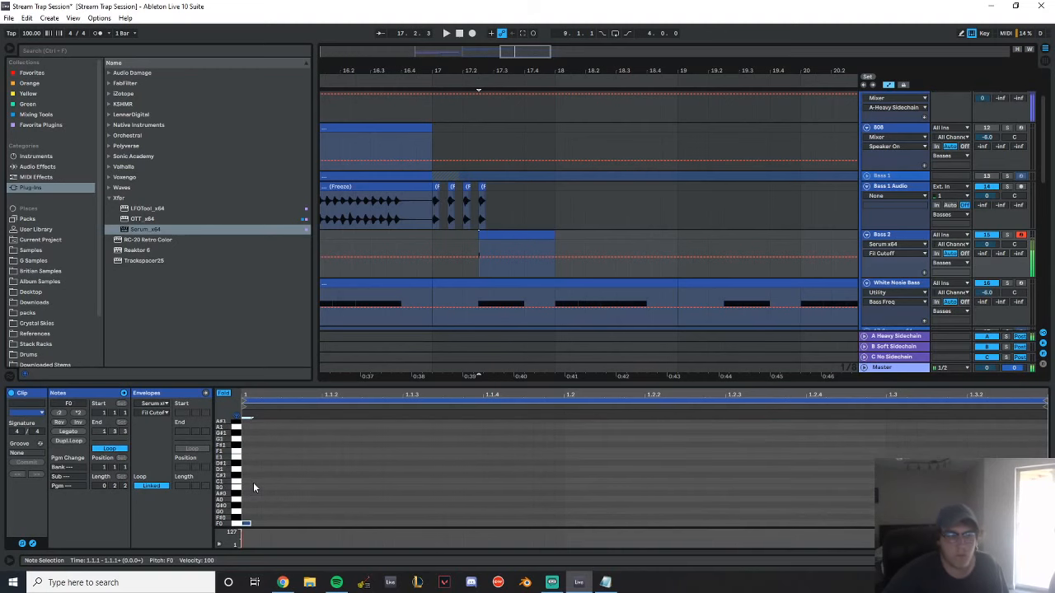
pyautogui.click(77, 432)
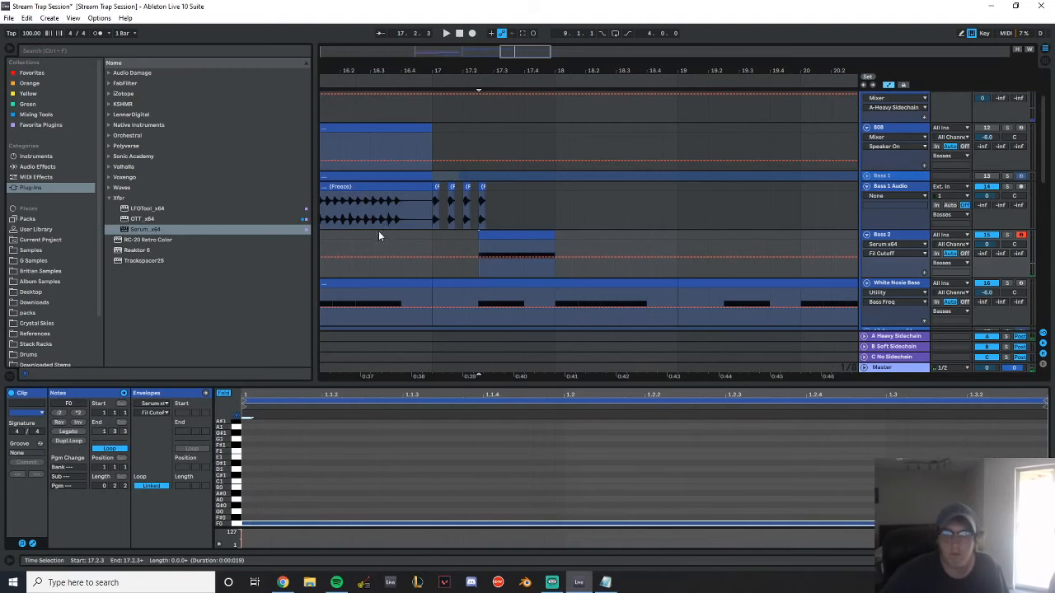
# Play the new Bass 2 part, shorten its clip to end at 17.4.1, and play again from 17.1.1
pyautogui.click(370, 235)
pyautogui.press('space')
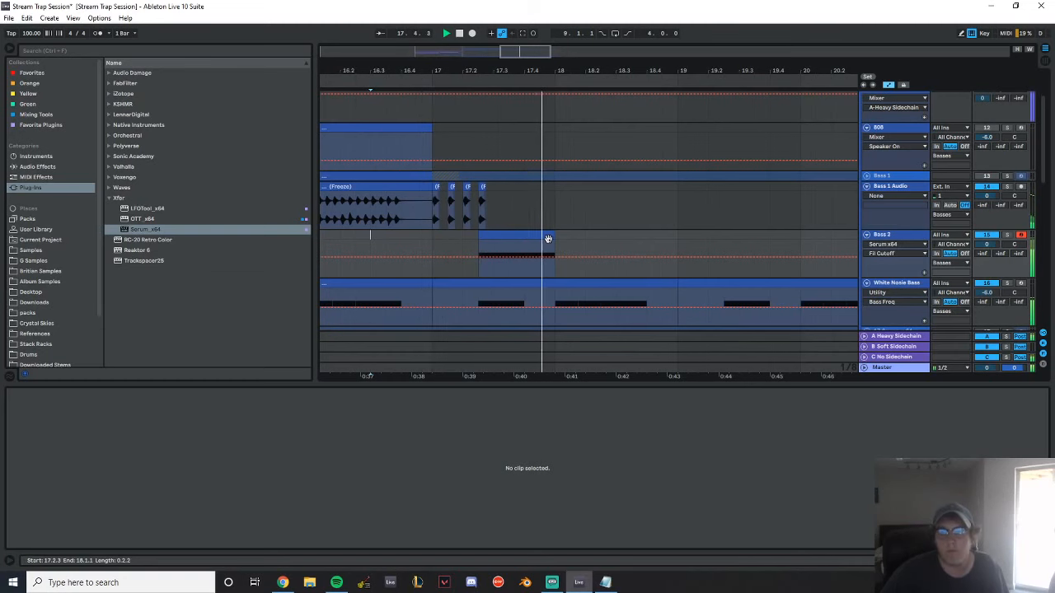
pyautogui.moveTo(553, 235); pyautogui.dragTo(524, 237)
pyautogui.click(428, 245)
pyautogui.press('space')
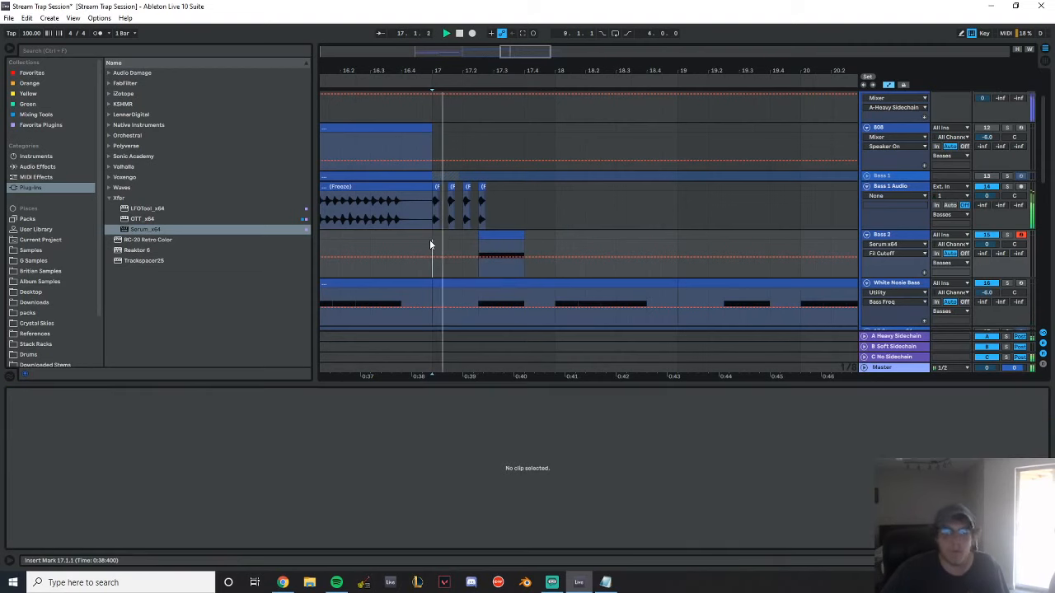
# Copy the Bass 2 clip to bar 18, extend it to 18.4.1, and lengthen its F0 note to fill the clip
pyautogui.moveTo(499, 238); pyautogui.dragTo(627, 237)
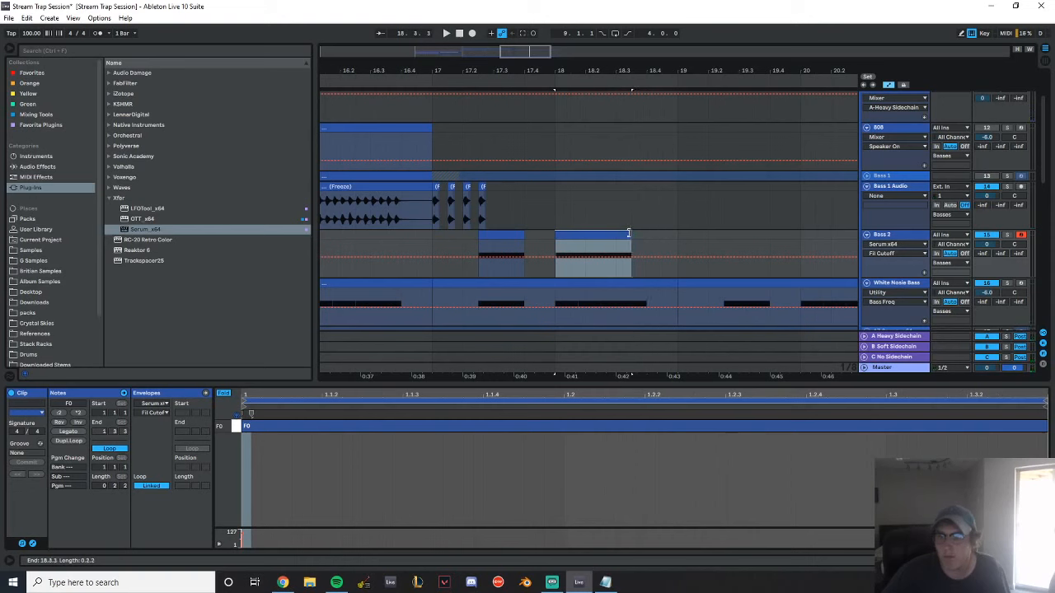
pyautogui.click(610, 232)
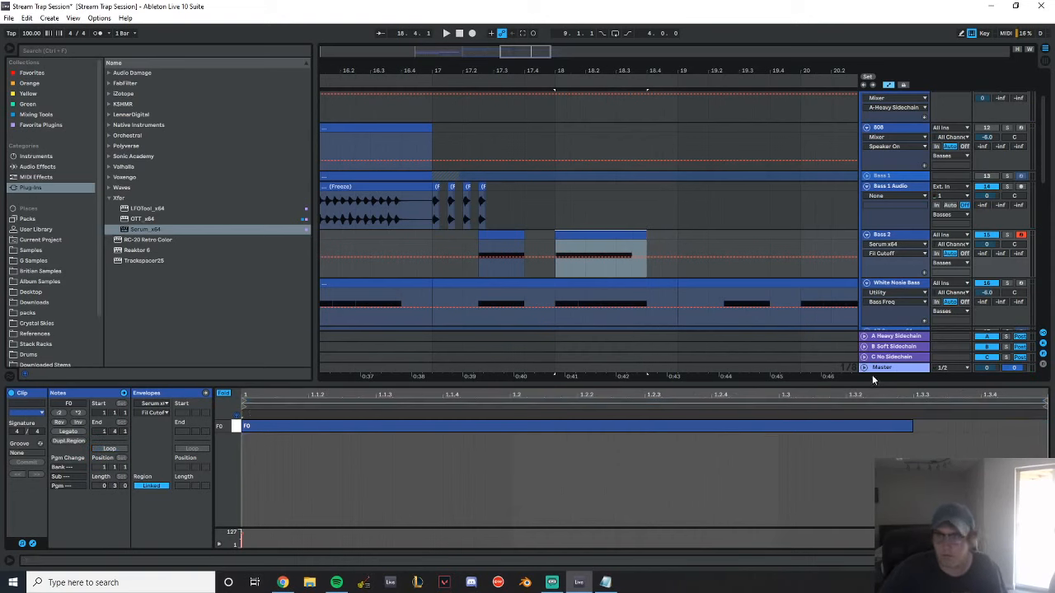
pyautogui.moveTo(911, 424); pyautogui.dragTo(1045, 425)
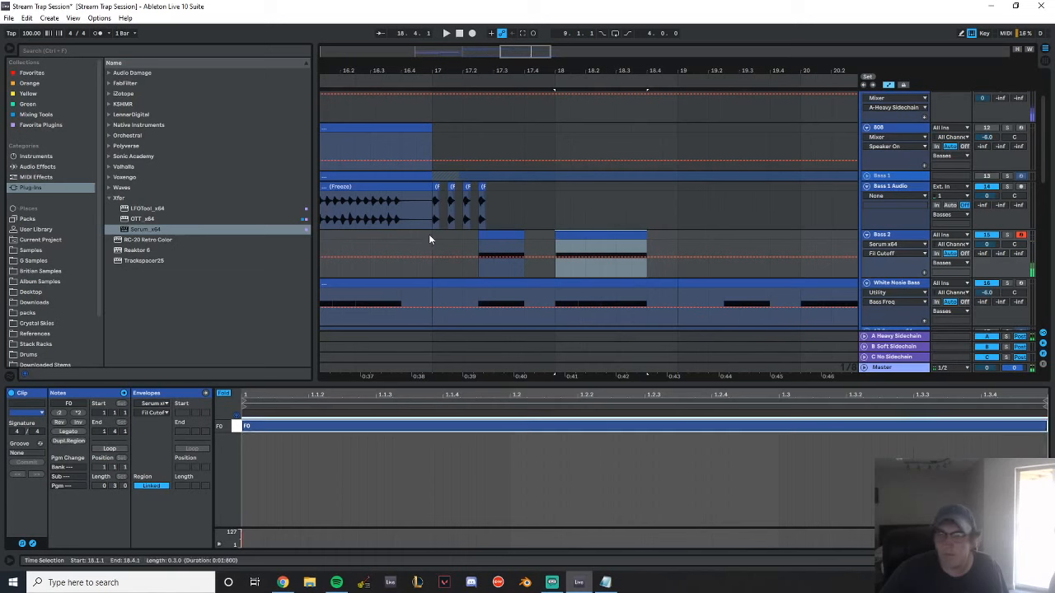
# Duplicate the Bass 1 Audio hits from 17.1.1–17.3.1 repeatedly up to bar 19 and play from 16.4.1
pyautogui.moveTo(492, 199); pyautogui.dragTo(433, 198)
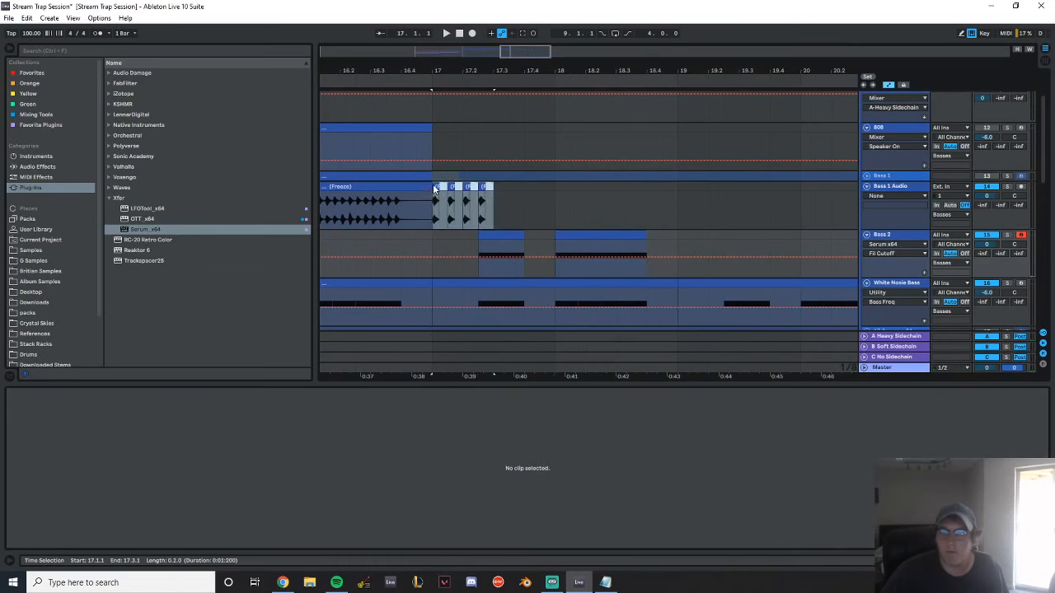
pyautogui.hotkey('ctrl', 'd')
pyautogui.hotkey('ctrl', 'd')
pyautogui.hotkey('ctrl', 'd')
pyautogui.click(403, 208)
pyautogui.press('space')
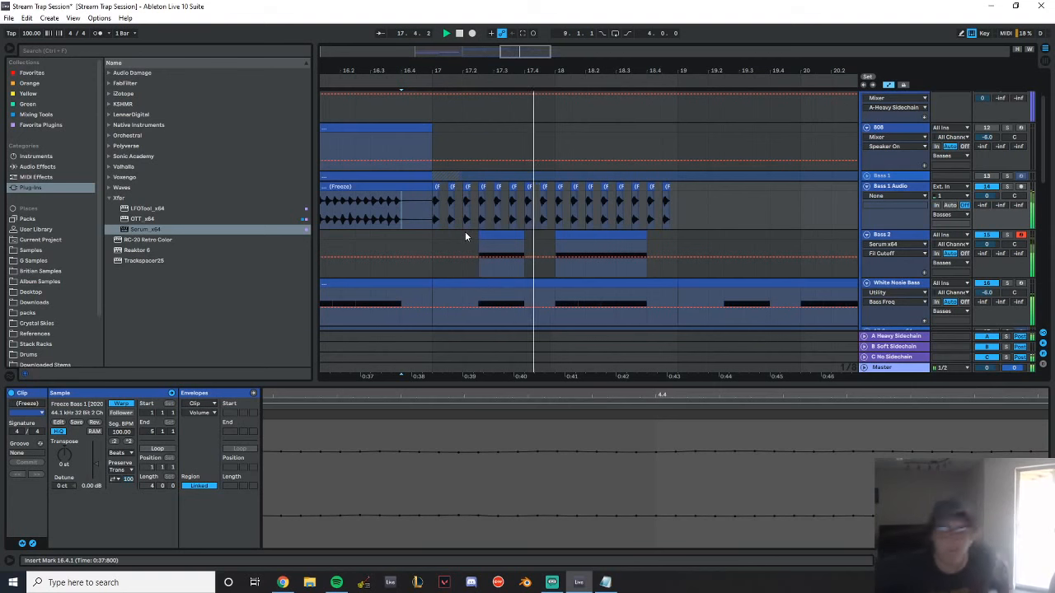
# Duplicate the Bass 2 clips of bars 17 and 18 so they repeat from bar 19
pyautogui.moveTo(677, 238); pyautogui.dragTo(432, 239)
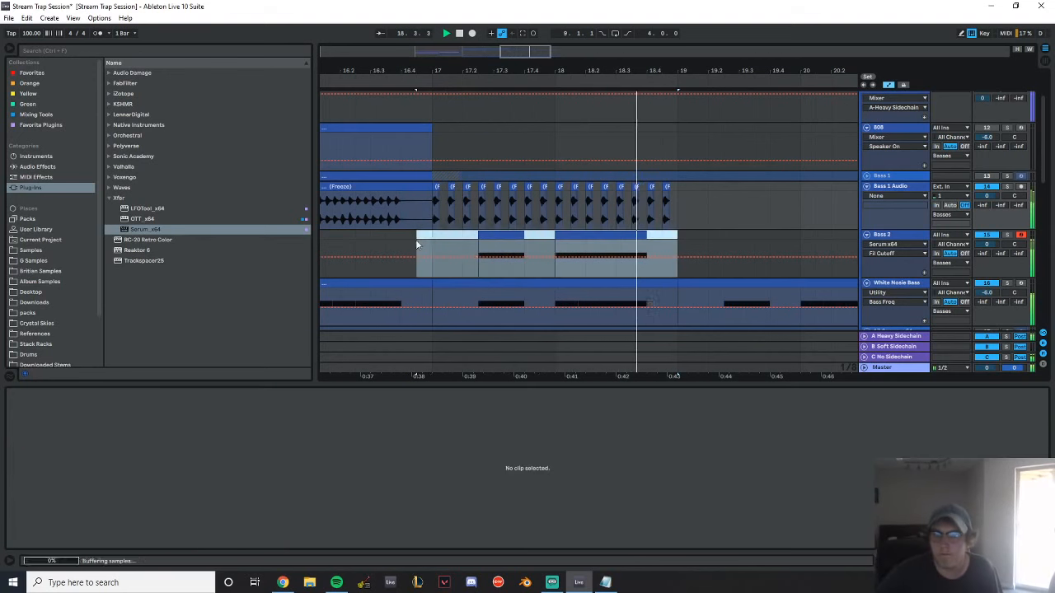
pyautogui.hotkey('ctrl', 'd')
pyautogui.moveTo(580, 73)
pyautogui.mouseDown()
pyautogui.moveTo(695, 41)
pyautogui.moveTo(579, 52)
pyautogui.mouseUp()
pyautogui.press('space')
# Try transposing the F0 note in the Bass 2 clip at 19.2.3 by octaves and play it
pyautogui.doubleClick(573, 236)
pyautogui.hotkey('ctrl', 'a')
pyautogui.hotkey('shift', 'Up')
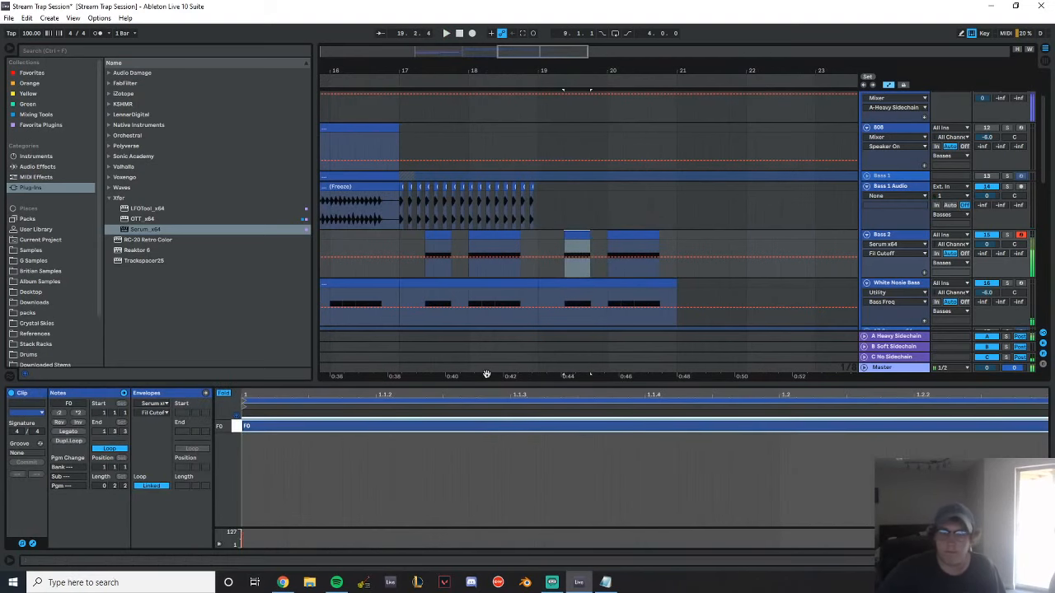
pyautogui.hotkey('shift', 'Down')
pyautogui.hotkey('shift', 'Down')
pyautogui.press('space')
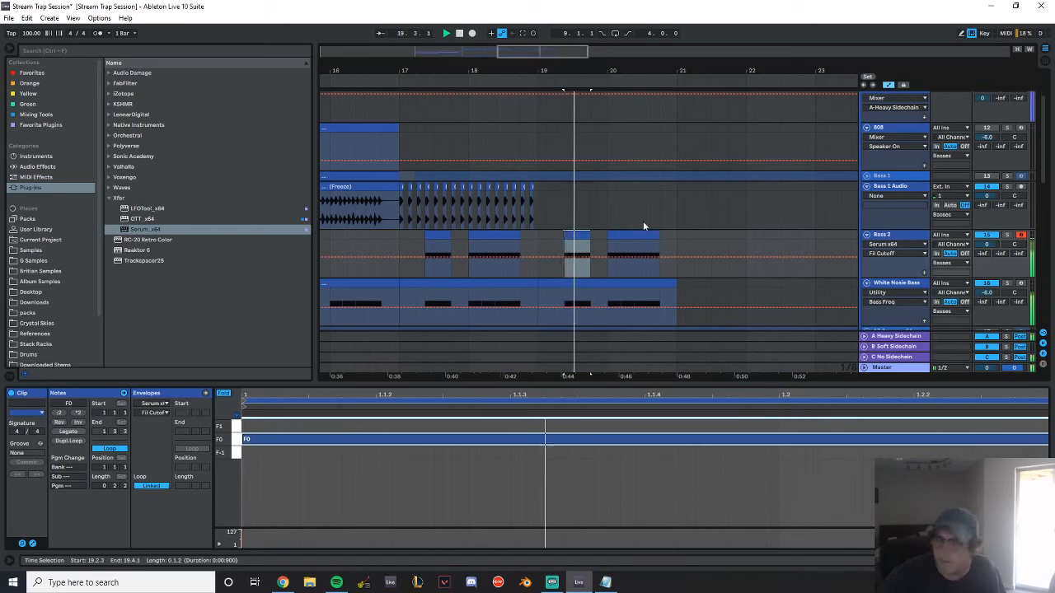
# Find the GHOST - DUBSTEP - Frequency Shifter Rack in G Samples, add it to Bass 2, and clear the browser search
pyautogui.hotkey('shift', 'Tab')
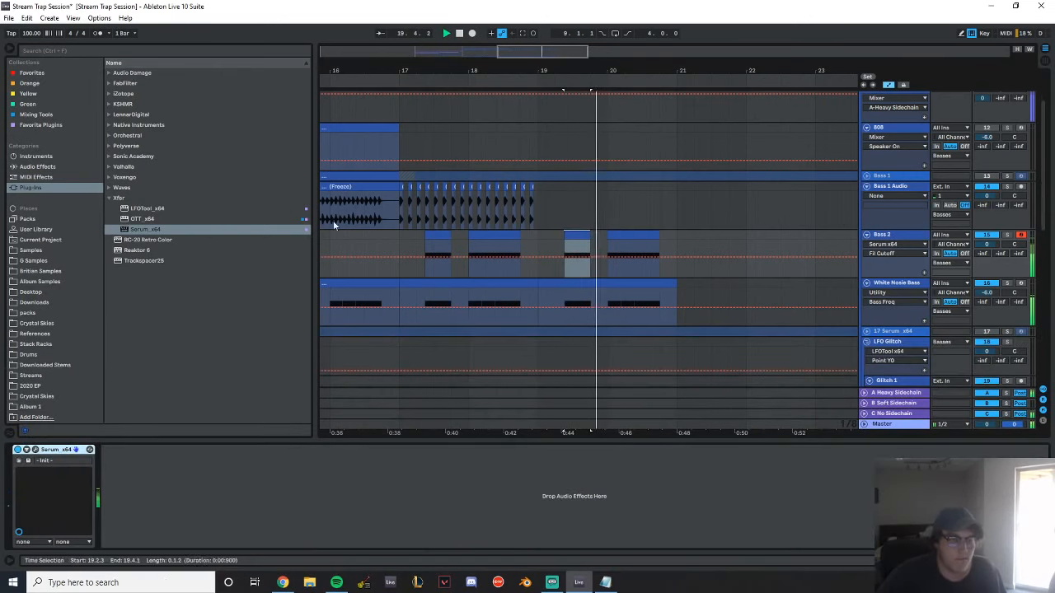
pyautogui.click(42, 167)
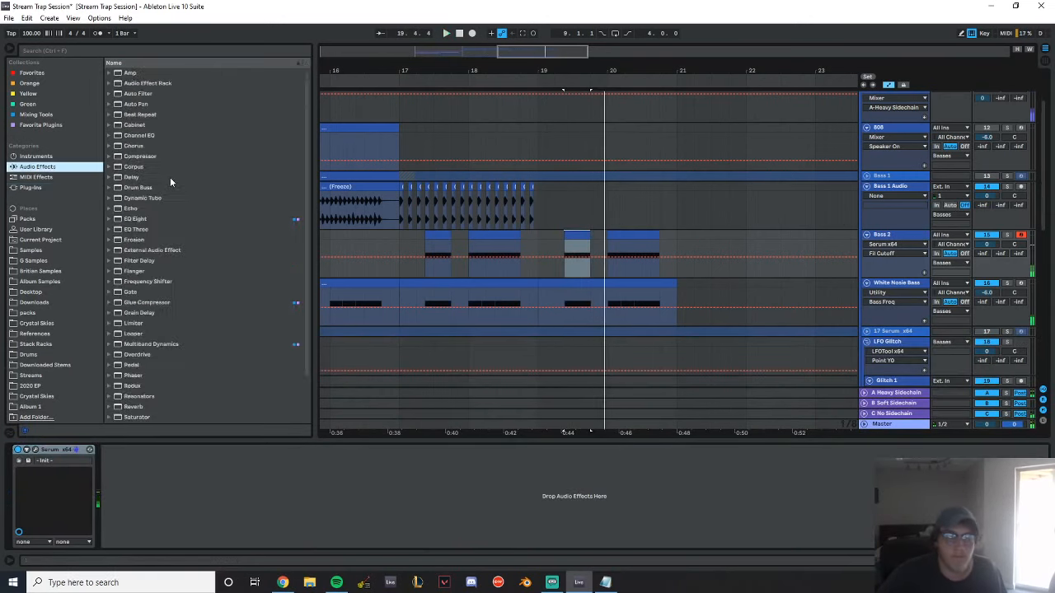
pyautogui.click(125, 50)
pyautogui.write('freq')
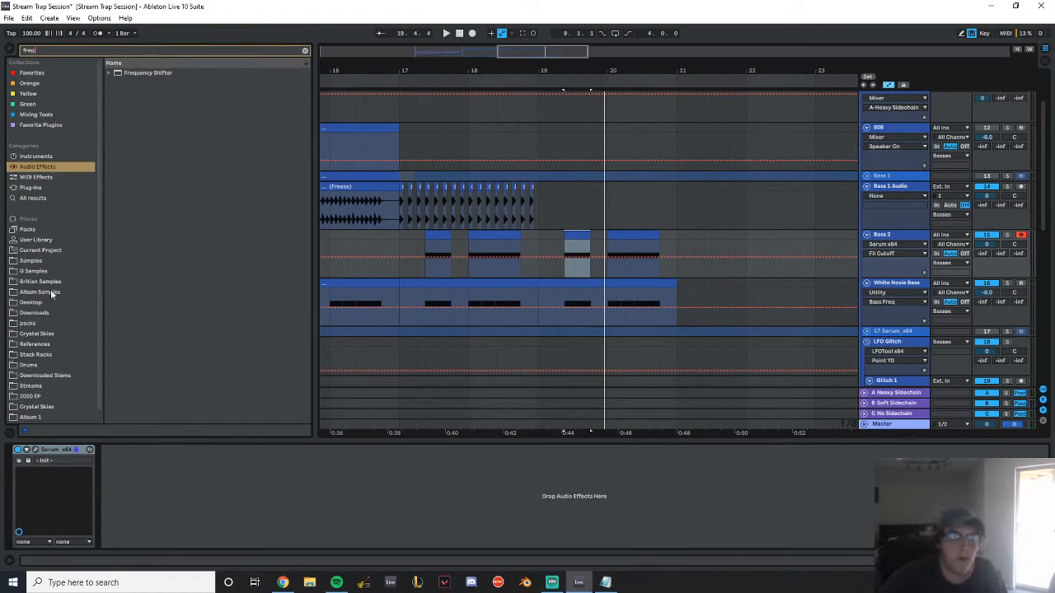
pyautogui.click(50, 292)
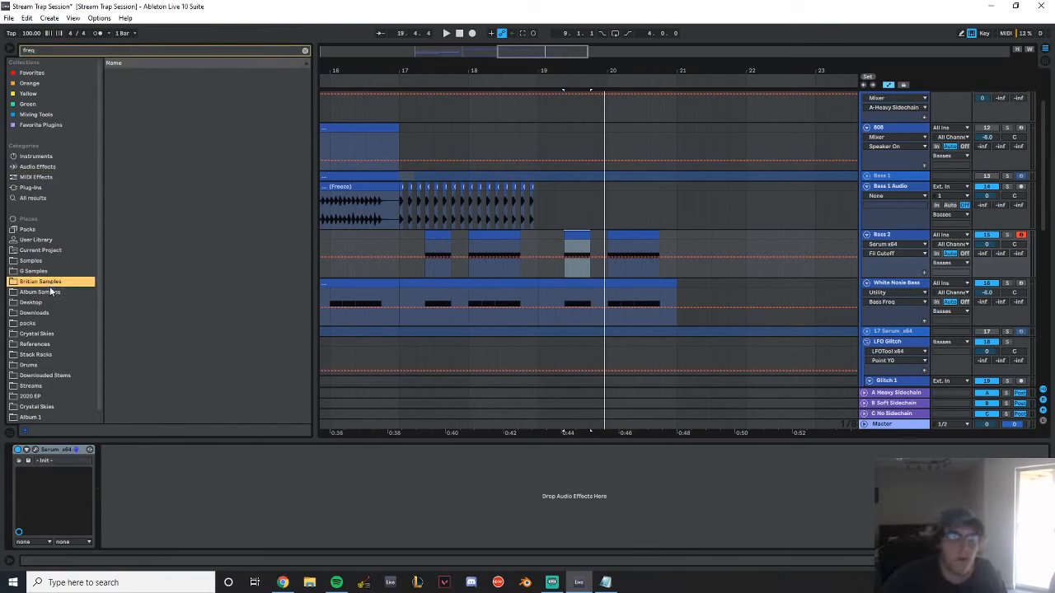
pyautogui.click(109, 74)
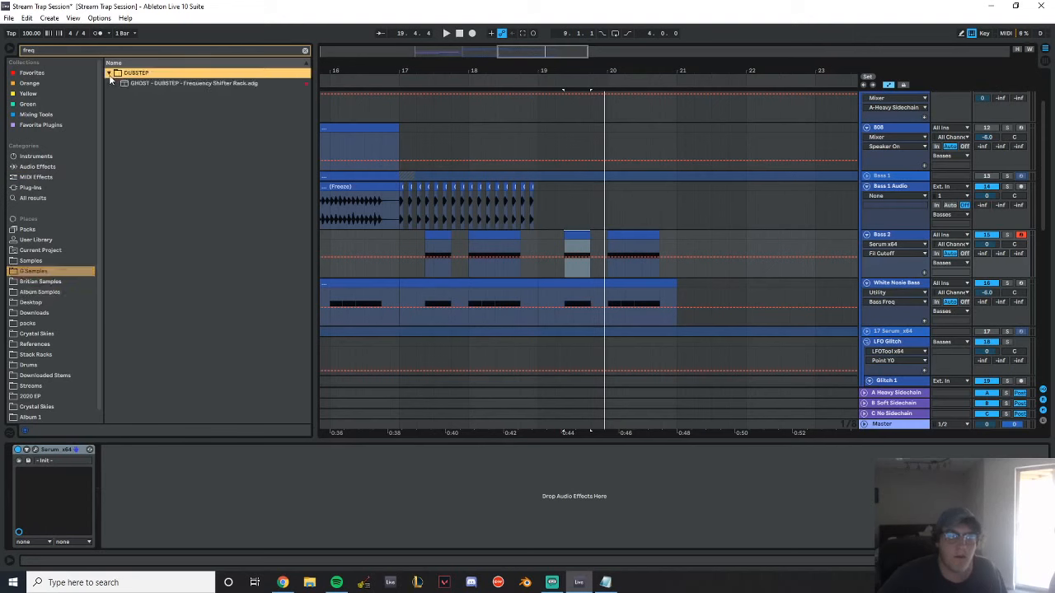
pyautogui.doubleClick(120, 85)
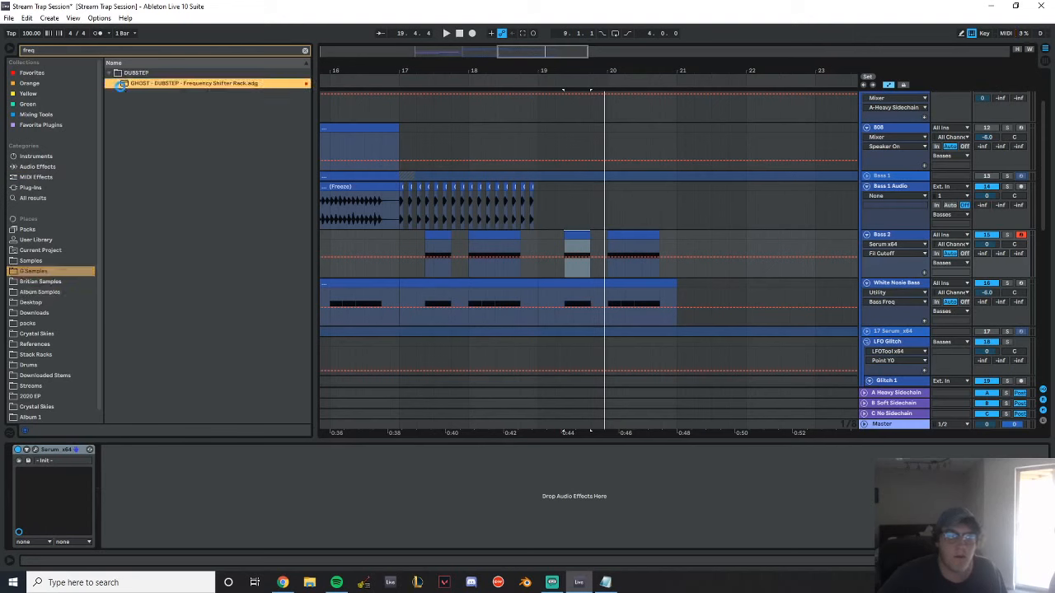
pyautogui.click(305, 51)
pyautogui.click(45, 239)
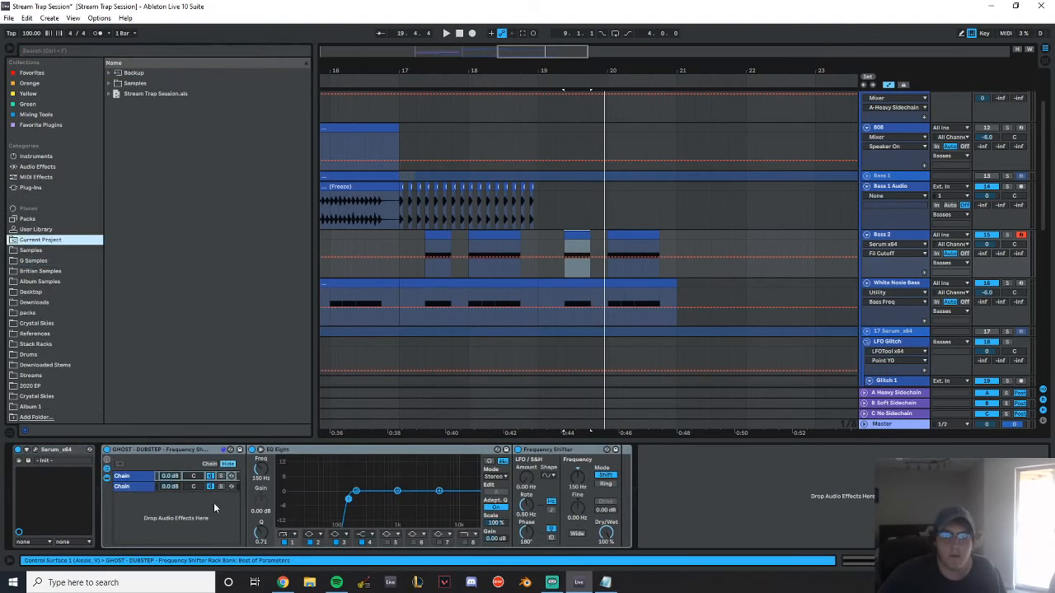
pyautogui.click(40, 271)
# Automate the Frequency Shifter rack's Device On so it is active only from 19.1.1 to 21.1.1, and play that section
pyautogui.click(105, 453)
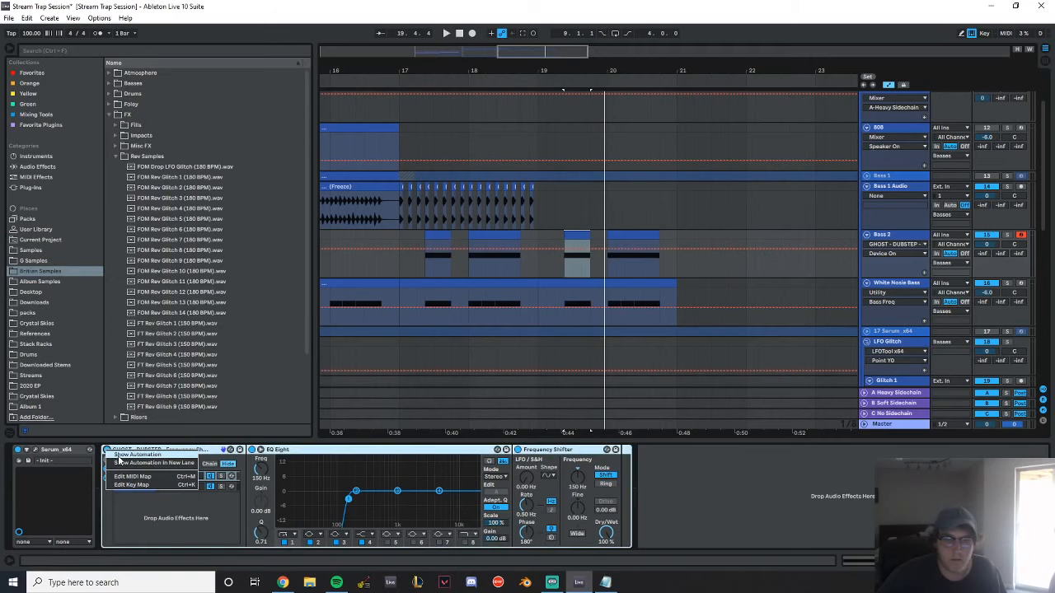
pyautogui.moveTo(537, 264); pyautogui.dragTo(674, 265)
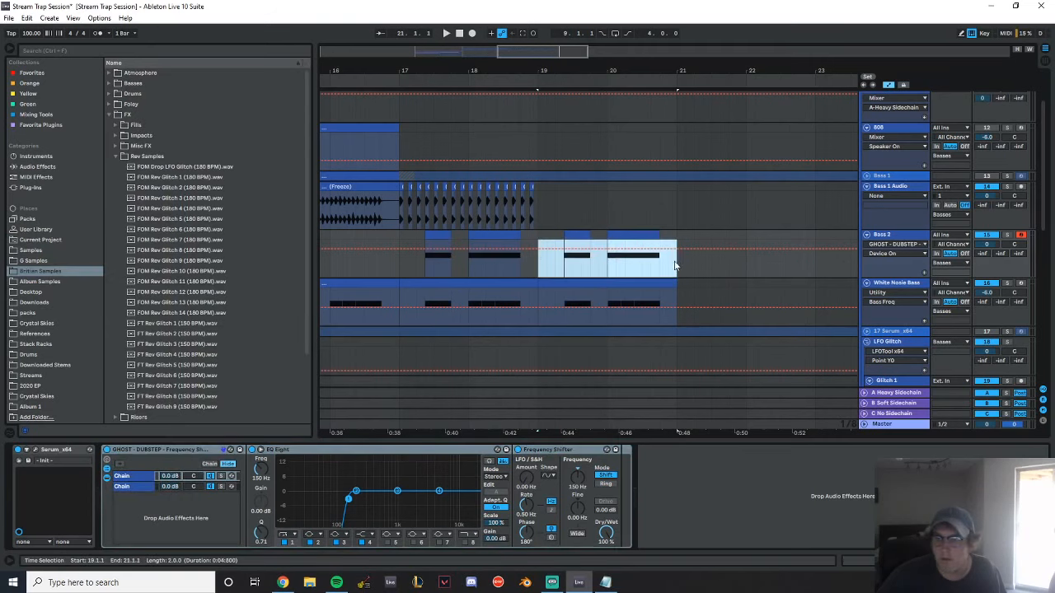
pyautogui.click(534, 250)
pyautogui.moveTo(534, 250); pyautogui.dragTo(537, 271)
pyautogui.moveTo(677, 250); pyautogui.dragTo(677, 265)
pyautogui.press('space')
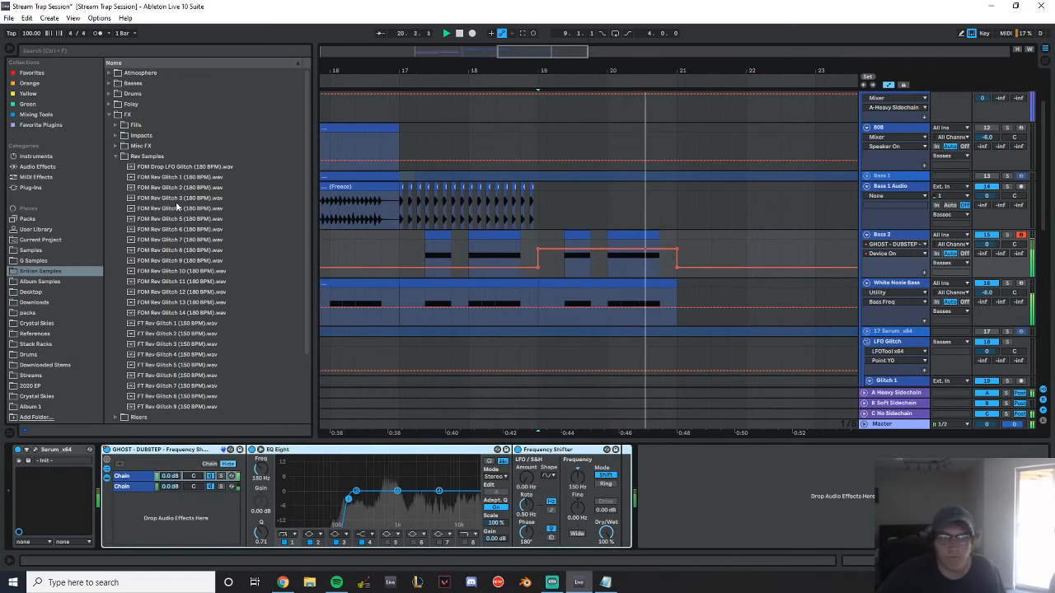
# Add an EQ Eight after the rack on Bass 2 with a low cut at 250 Hz, and play from 16.1.3
pyautogui.click(37, 167)
pyautogui.press('space')
pyautogui.click(148, 219)
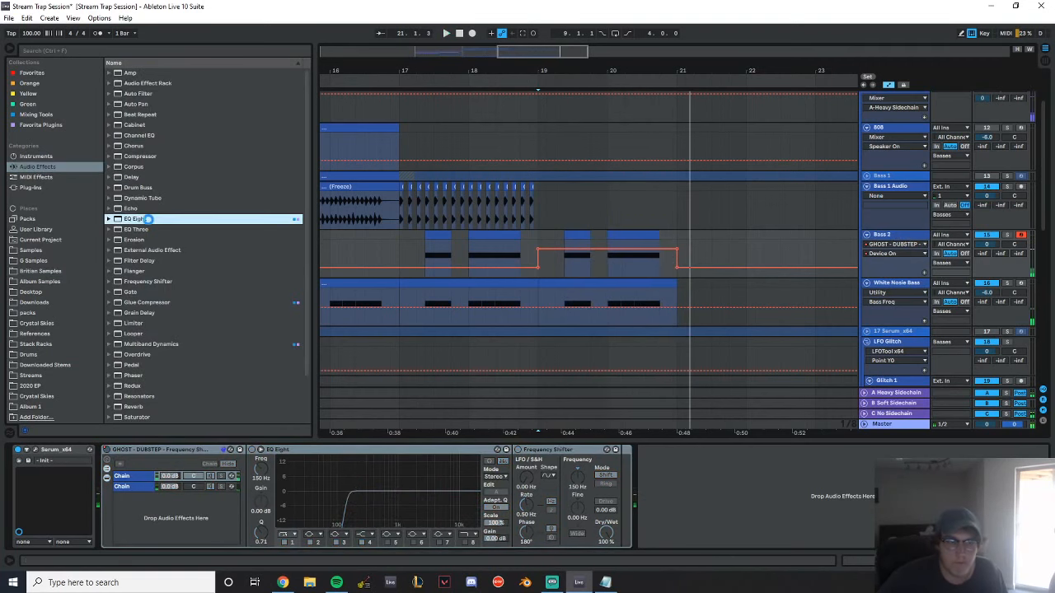
pyautogui.moveTo(149, 219); pyautogui.dragTo(660, 529)
pyautogui.click(687, 535)
pyautogui.click(677, 470)
pyautogui.moveTo(699, 499); pyautogui.dragTo(753, 499)
pyautogui.press('space')
pyautogui.click(338, 235)
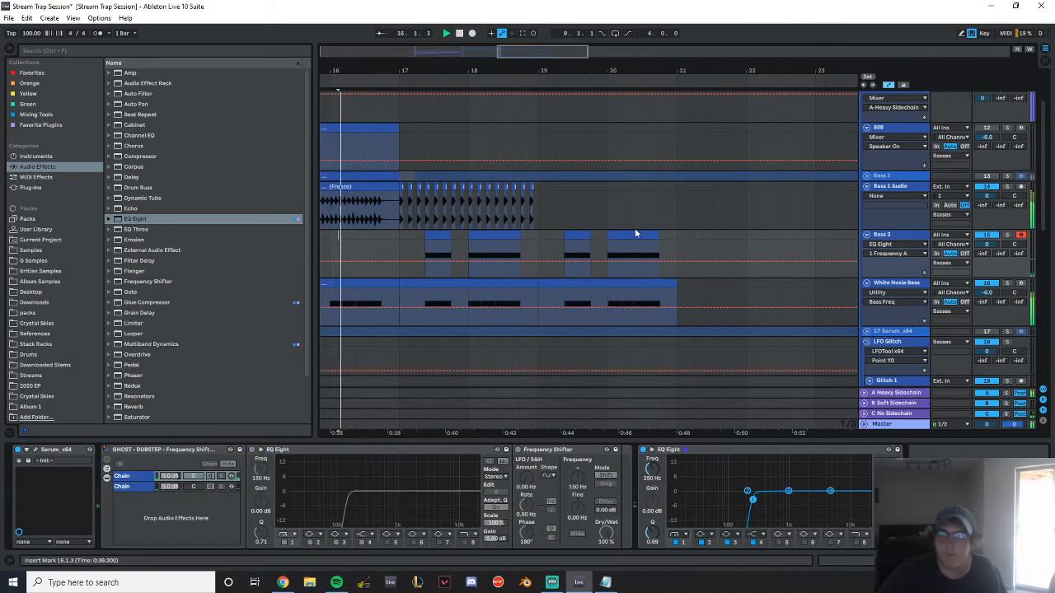
# Delete the Bass 1 Audio hits in beats 17.4 and 18.4, and duplicate bars 17–18 to 19.1.1–21.1.1
pyautogui.moveTo(444, 70); pyautogui.dragTo(483, 47)
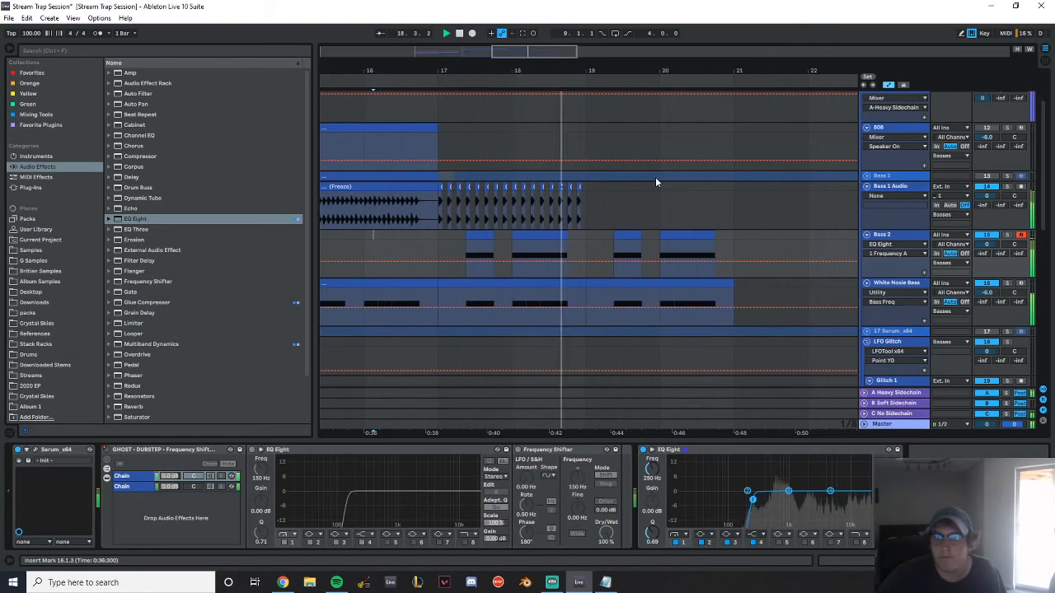
pyautogui.moveTo(586, 207); pyautogui.dragTo(568, 206)
pyautogui.press('Delete')
pyautogui.moveTo(496, 212); pyautogui.dragTo(510, 210)
pyautogui.press('Delete')
pyautogui.moveTo(585, 203); pyautogui.dragTo(436, 183)
pyautogui.hotkey('ctrl', 'd')
pyautogui.scroll(-5, 669, 272)
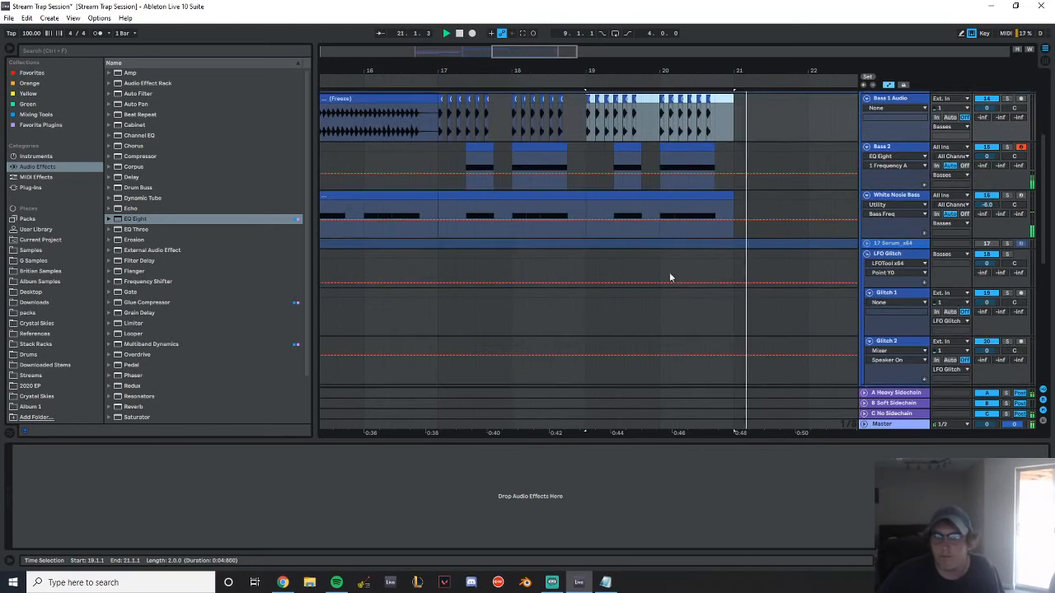
pyautogui.scroll(3, 486, 247)
pyautogui.scroll(2, 461, 247)
pyautogui.click(402, 231)
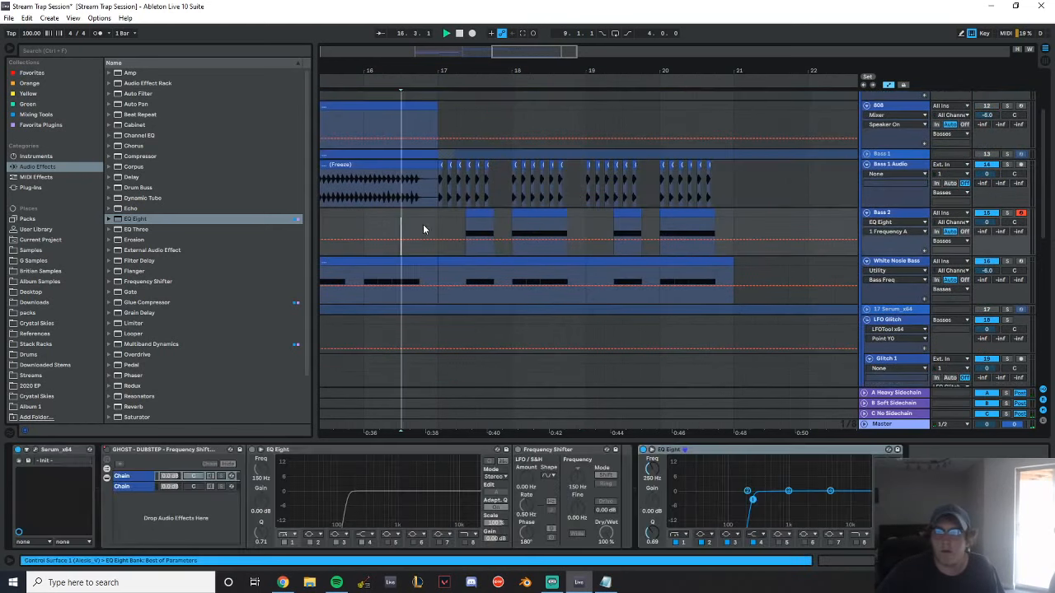
# Stop playback and split the Bass 1 Audio clip around the hit at 15.1.1–15.1.2
pyautogui.moveTo(460, 72); pyautogui.dragTo(509, 80)
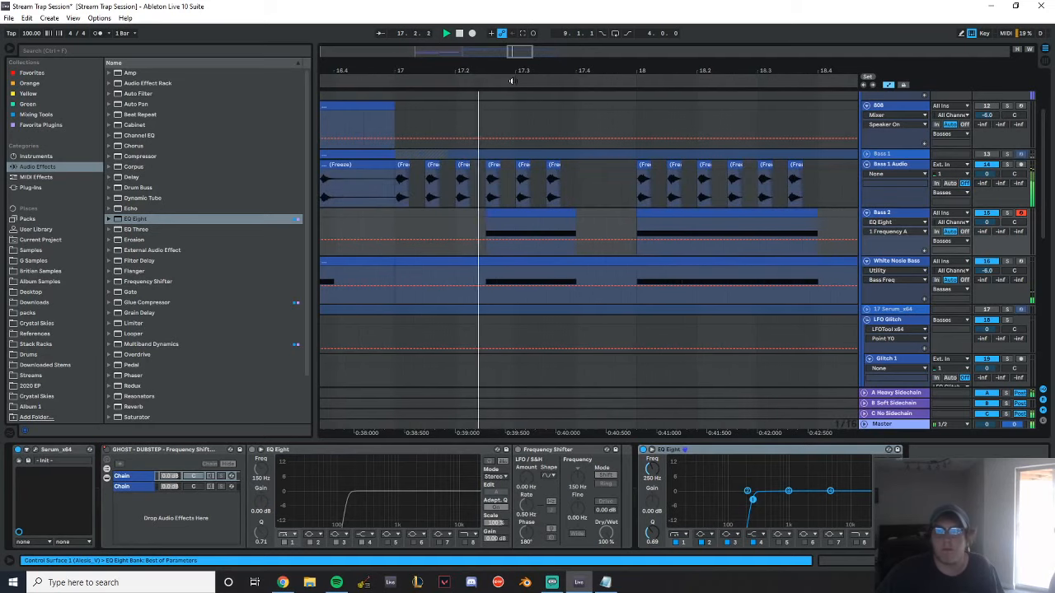
pyautogui.moveTo(586, 72); pyautogui.dragTo(810, 69)
pyautogui.press('space')
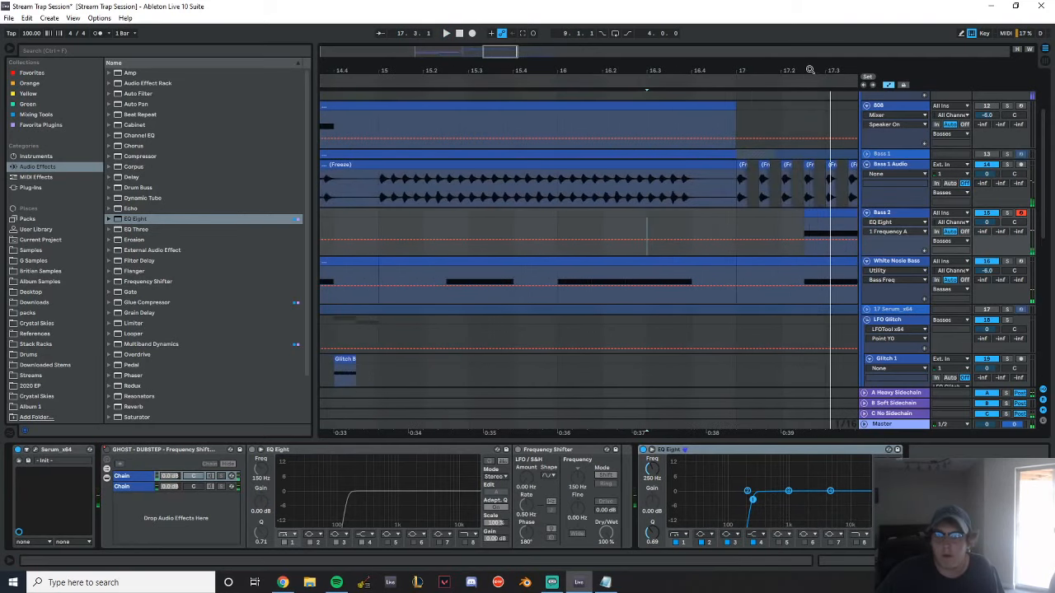
pyautogui.moveTo(375, 69); pyautogui.dragTo(392, 76)
pyautogui.moveTo(367, 190); pyautogui.dragTo(418, 191)
pyautogui.hotkey('ctrl', 'e')
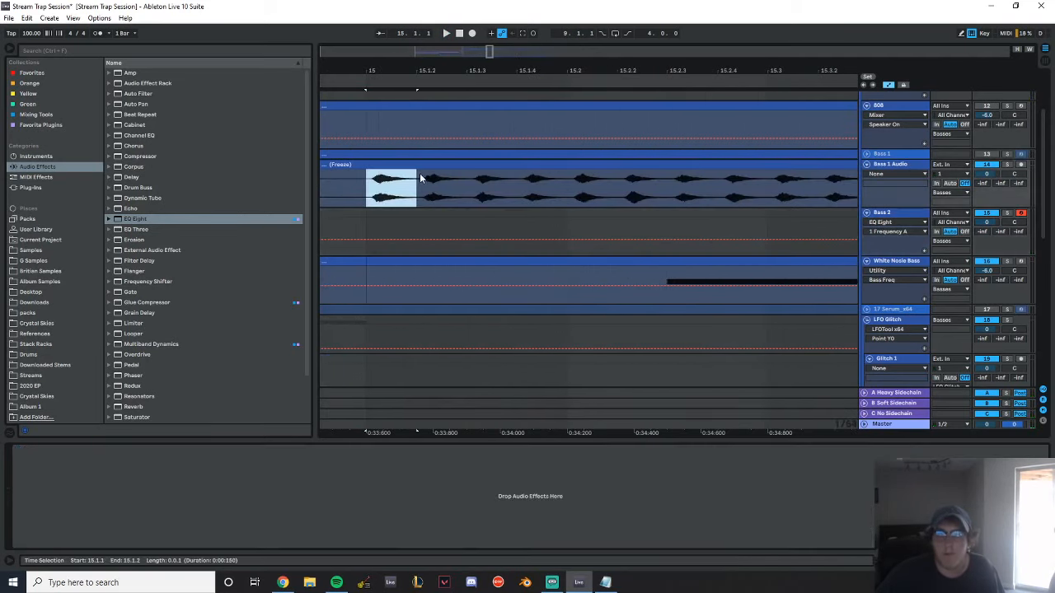
# Copy the hit from 15.1.1 over the Bass 1 Audio hits at 17.3.1 and 17.3.3, and play from 17.1.1
pyautogui.moveTo(427, 70); pyautogui.dragTo(335, 31)
pyautogui.moveTo(332, 166); pyautogui.dragTo(588, 179)
pyautogui.press('space')
pyautogui.moveTo(607, 71); pyautogui.dragTo(504, 105)
pyautogui.press('space')
pyautogui.press('space')
pyautogui.press('space')
pyautogui.moveTo(457, 165); pyautogui.dragTo(476, 172)
pyautogui.click(377, 189)
# Copy the hit to 17.2.3, lower the gain of the three hits from there to about -7.95 dB, and play
pyautogui.press('space')
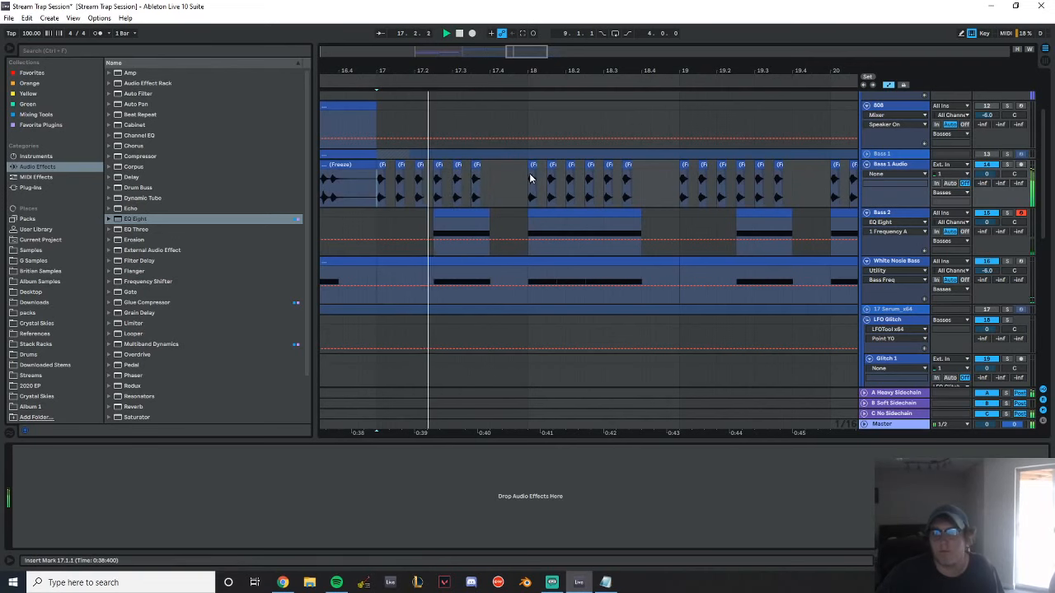
pyautogui.press('space')
pyautogui.moveTo(456, 166); pyautogui.dragTo(438, 168)
pyautogui.moveTo(437, 187); pyautogui.dragTo(478, 185)
pyautogui.doubleClick(475, 166)
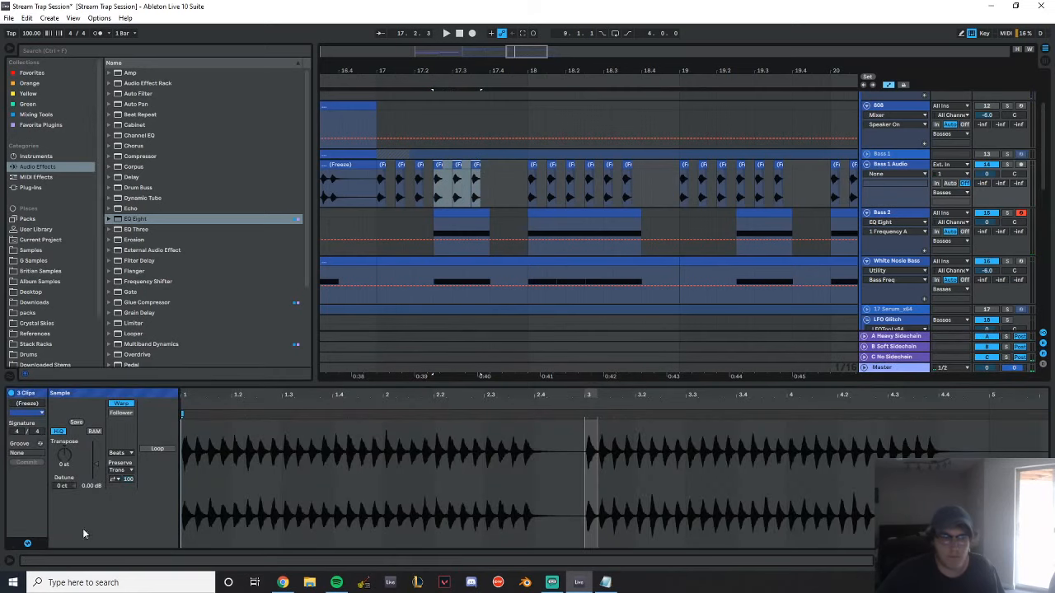
pyautogui.moveTo(97, 464); pyautogui.dragTo(97, 469)
pyautogui.press('space')
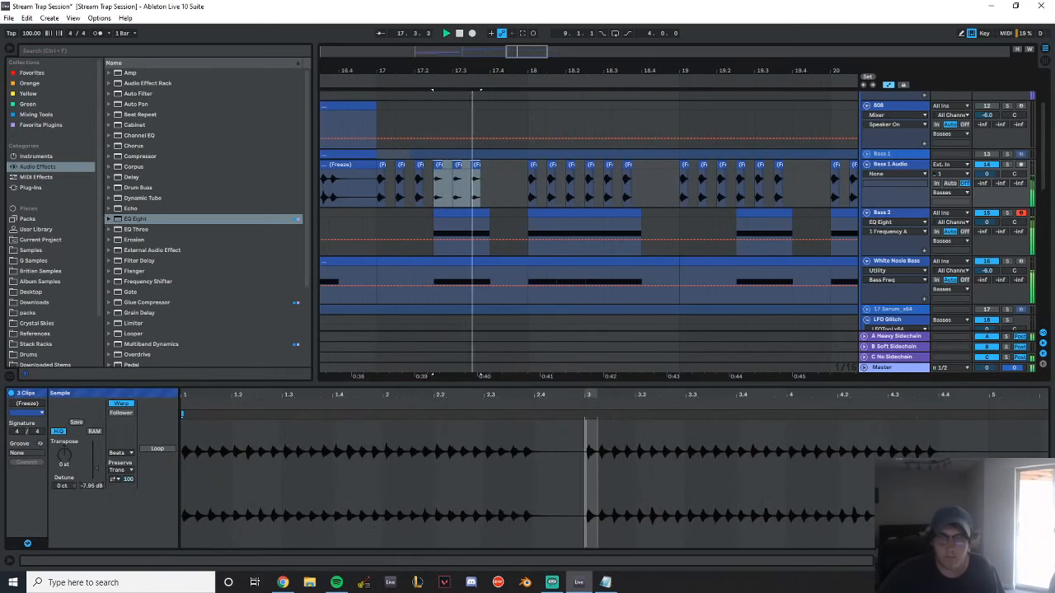
# Readjust the gain of the three hits from 17.2.3 during playback and duplicate bar 17's Bass 1 Audio hits to bar 18
pyautogui.press('space')
pyautogui.press('space')
pyautogui.press('Down')
pyautogui.press('Down')
pyautogui.press('Down')
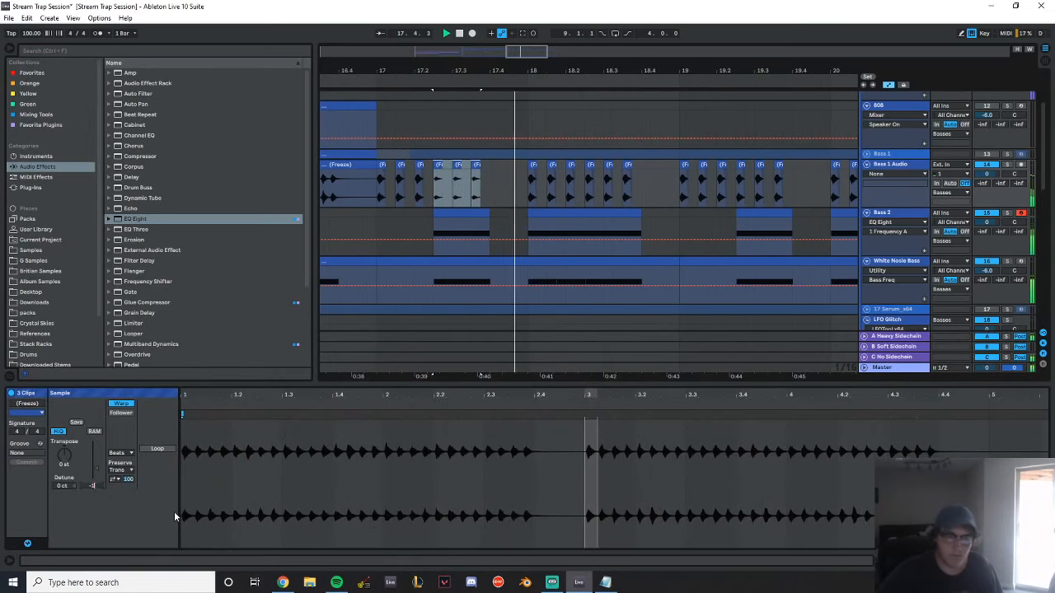
pyautogui.press('space')
pyautogui.press('space')
pyautogui.moveTo(527, 182); pyautogui.dragTo(378, 169)
pyautogui.hotkey('ctrl', 'd')
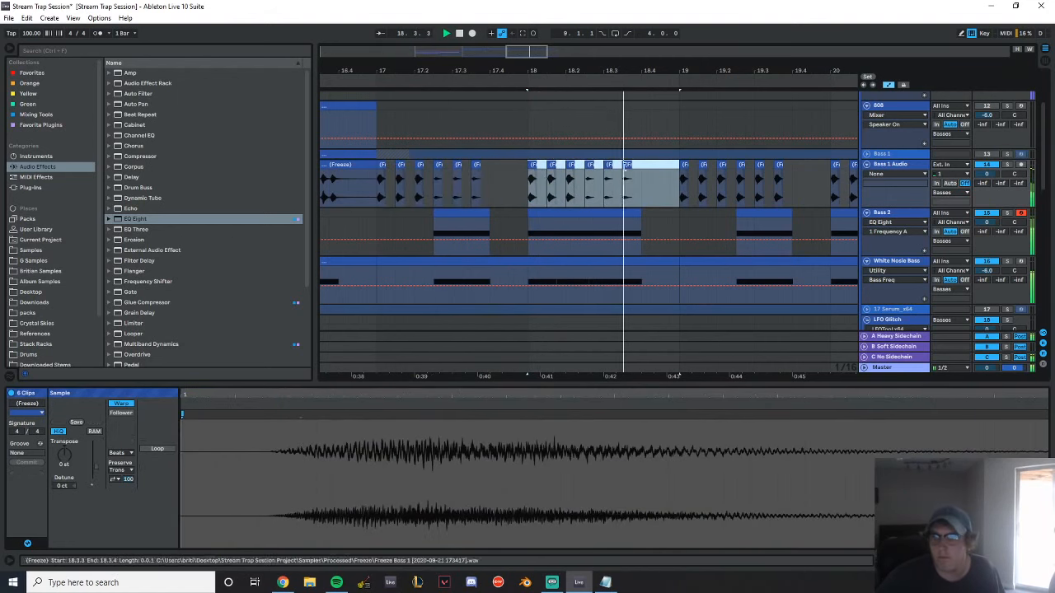
pyautogui.press('space')
# Thin the Bass 1 Audio hits to three from 17.1.1 and two from 17.4.1, leaving bar 18 empty
pyautogui.moveTo(434, 177); pyautogui.dragTo(528, 170)
pyautogui.press('Delete')
pyautogui.moveTo(586, 184); pyautogui.dragTo(683, 175)
pyautogui.press('Delete')
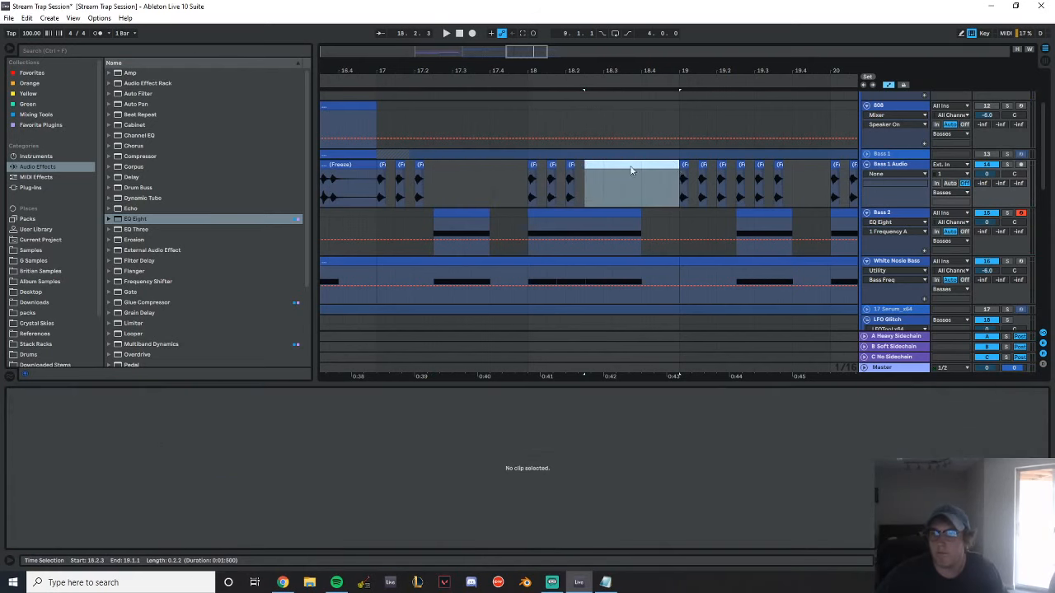
pyautogui.moveTo(528, 194)
pyautogui.mouseDown()
pyautogui.moveTo(556, 185)
pyautogui.moveTo(509, 166)
pyautogui.moveTo(612, 185)
pyautogui.mouseUp()
pyautogui.click(540, 181)
# Clear the Bass 1 Audio hits from bar 19 on and duplicate bars 17–18 to 19.1.1–21.1.1
pyautogui.moveTo(681, 192); pyautogui.dragTo(812, 167)
pyautogui.moveTo(801, 71); pyautogui.dragTo(627, 49)
pyautogui.keyDown('shift'); pyautogui.click(694, 166); pyautogui.keyUp('shift')
pyautogui.press('Delete')
pyautogui.moveTo(580, 183); pyautogui.dragTo(474, 169)
pyautogui.hotkey('ctrl', 'd')
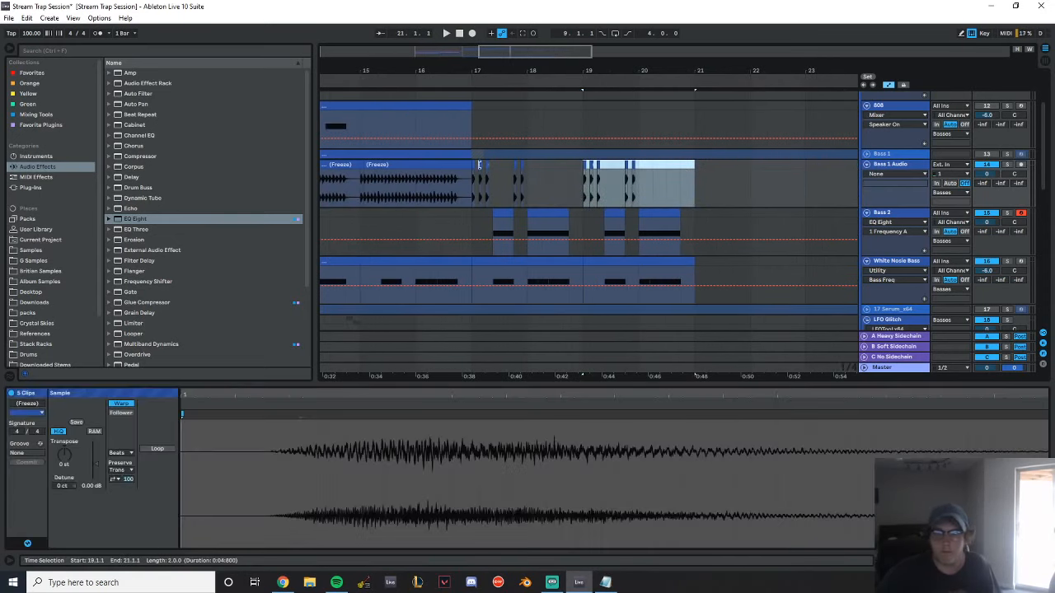
# Unfold the Fills and Percussion groups in the arrangement
pyautogui.scroll(-10, 602, 205)
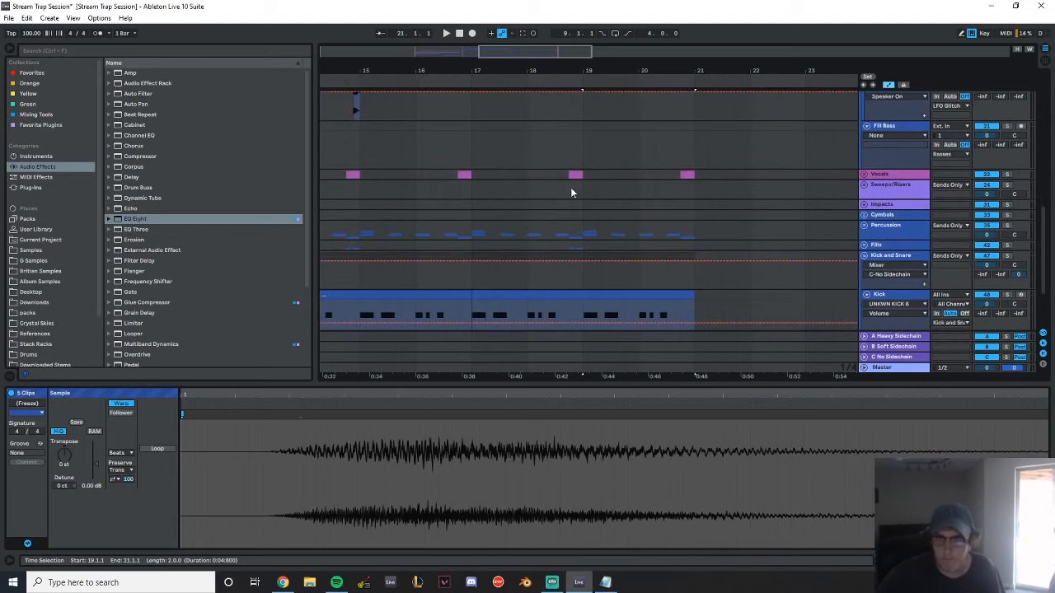
pyautogui.moveTo(483, 68); pyautogui.dragTo(662, 60)
pyautogui.click(864, 246)
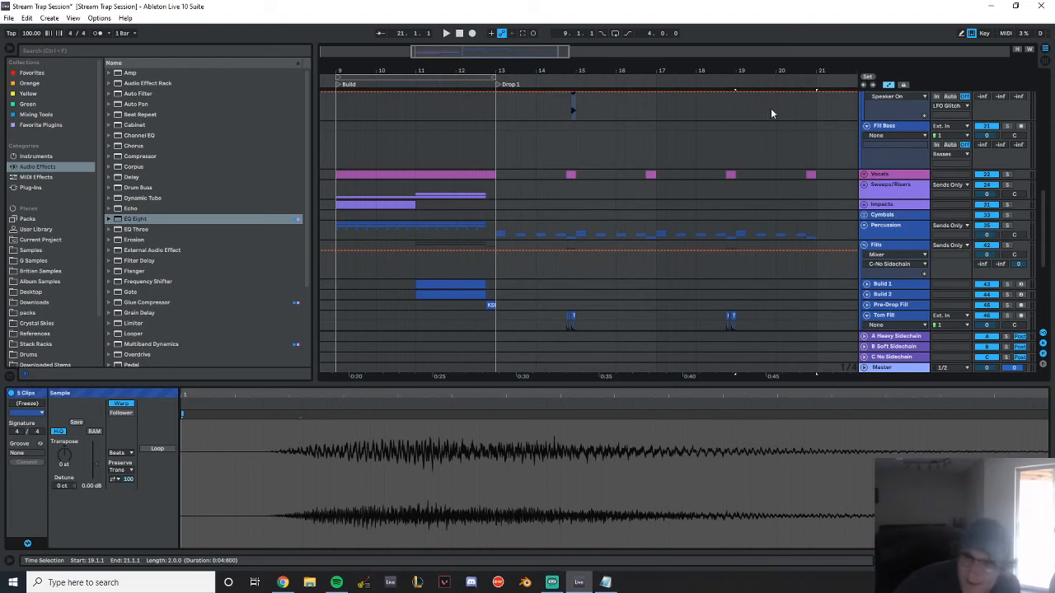
pyautogui.moveTo(652, 72); pyautogui.dragTo(590, 61)
pyautogui.doubleClick(902, 196)
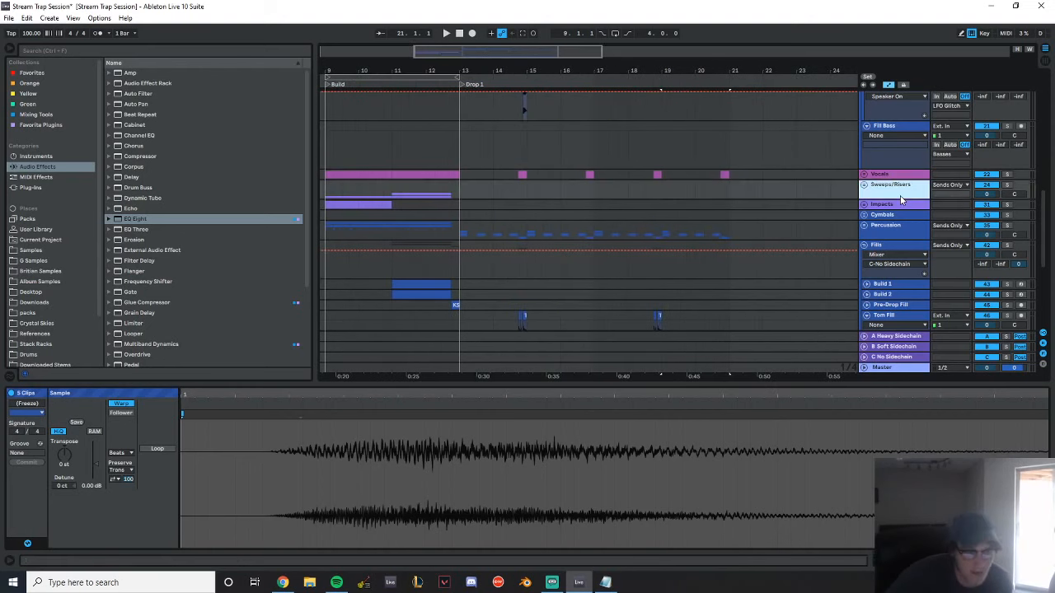
pyautogui.scroll(-3, 669, 249)
pyautogui.scroll(3, 888, 196)
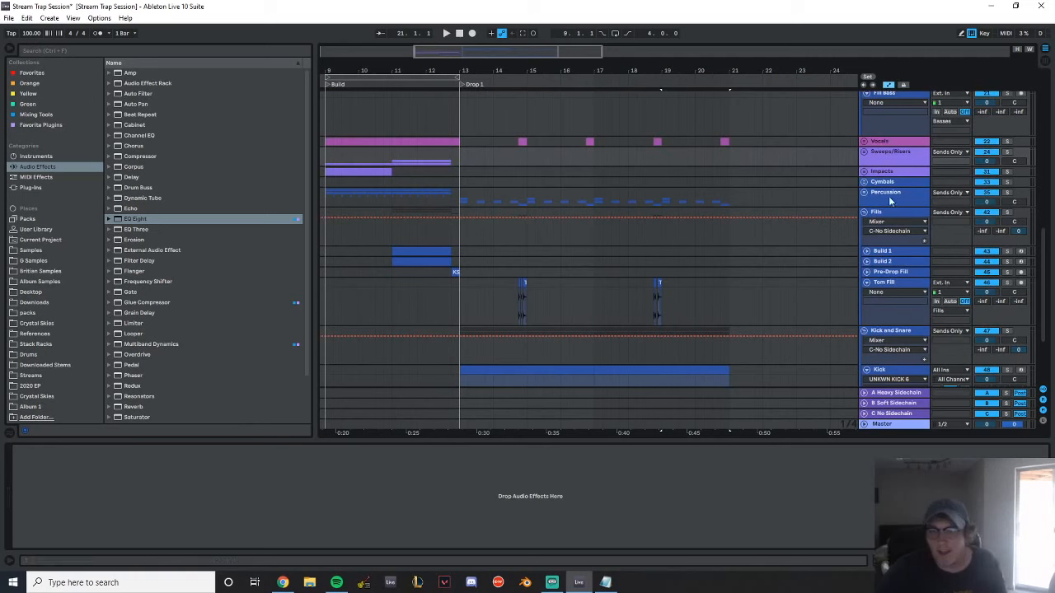
pyautogui.click(863, 192)
pyautogui.scroll(-2, 504, 227)
# Place a copy of the clap clip at 17.1.1 on the Claps track and repeat it every half beat through 17.2.3
pyautogui.click(468, 257)
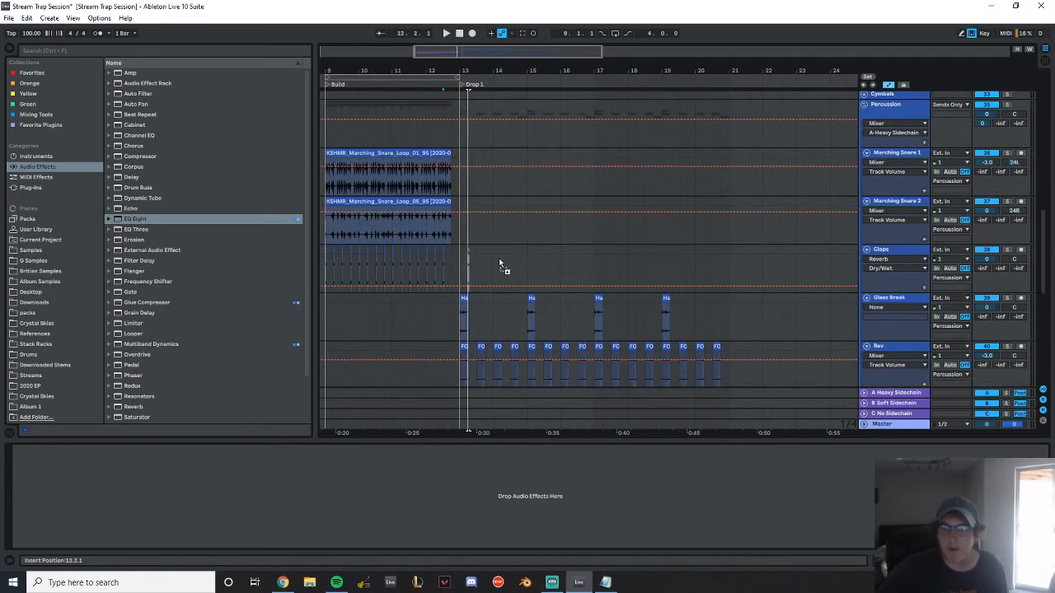
pyautogui.moveTo(593, 265); pyautogui.dragTo(600, 266)
pyautogui.moveTo(602, 71)
pyautogui.mouseDown()
pyautogui.moveTo(539, 181)
pyautogui.moveTo(478, 231)
pyautogui.mouseUp()
pyautogui.click(536, 254)
pyautogui.moveTo(535, 255); pyautogui.dragTo(478, 255)
pyautogui.hotkey('ctrl', 'd')
pyautogui.hotkey('ctrl', 'd')
pyautogui.hotkey('ctrl', 'd')
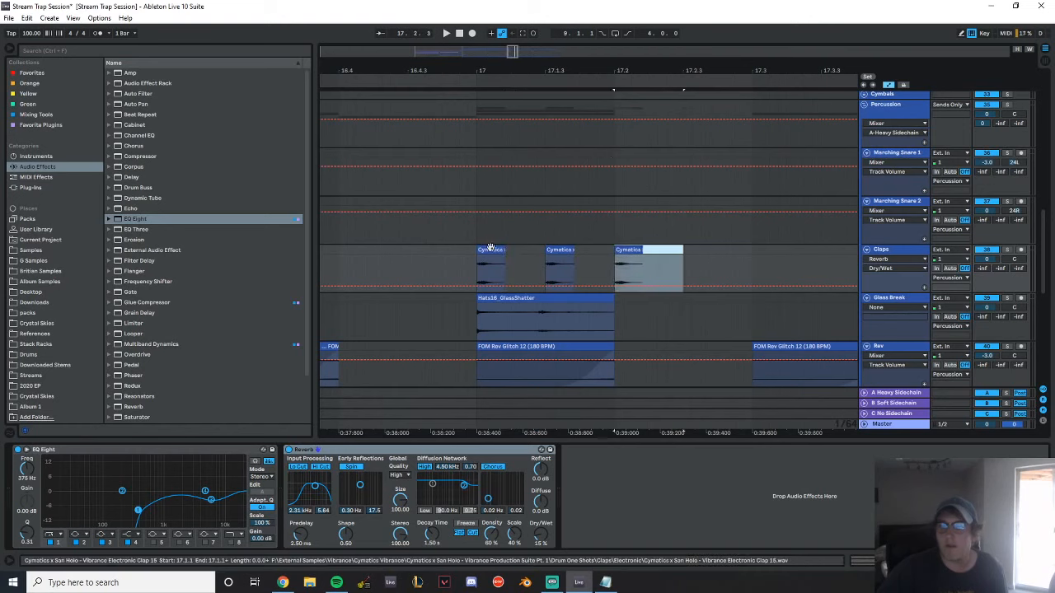
# Duplicate the four claps from 17.1.1 to 17.3.1 repeatedly until they fill the Claps track up to 21.1.1
pyautogui.moveTo(617, 55); pyautogui.dragTo(505, 77)
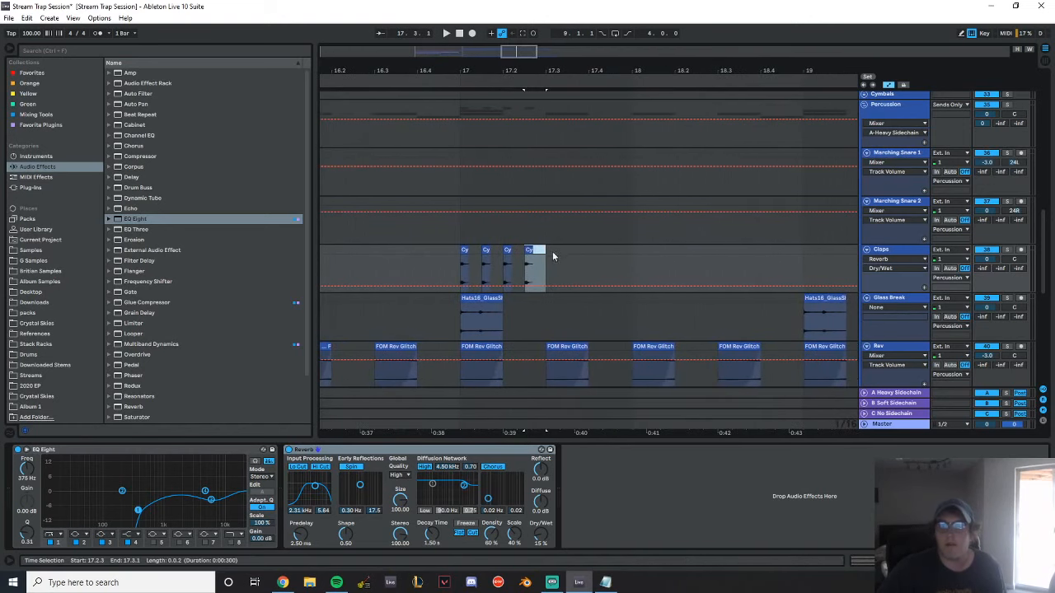
pyautogui.moveTo(457, 265); pyautogui.dragTo(546, 247)
pyautogui.hotkey('ctrl', 'd')
pyautogui.hotkey('ctrl', 'd')
pyautogui.hotkey('ctrl', 'd')
pyautogui.hotkey('ctrl', 'd')
pyautogui.hotkey('ctrl', 'd')
pyautogui.moveTo(760, 73); pyautogui.dragTo(539, 69)
pyautogui.hotkey('ctrl', 'd')
pyautogui.hotkey('ctrl', 'd')
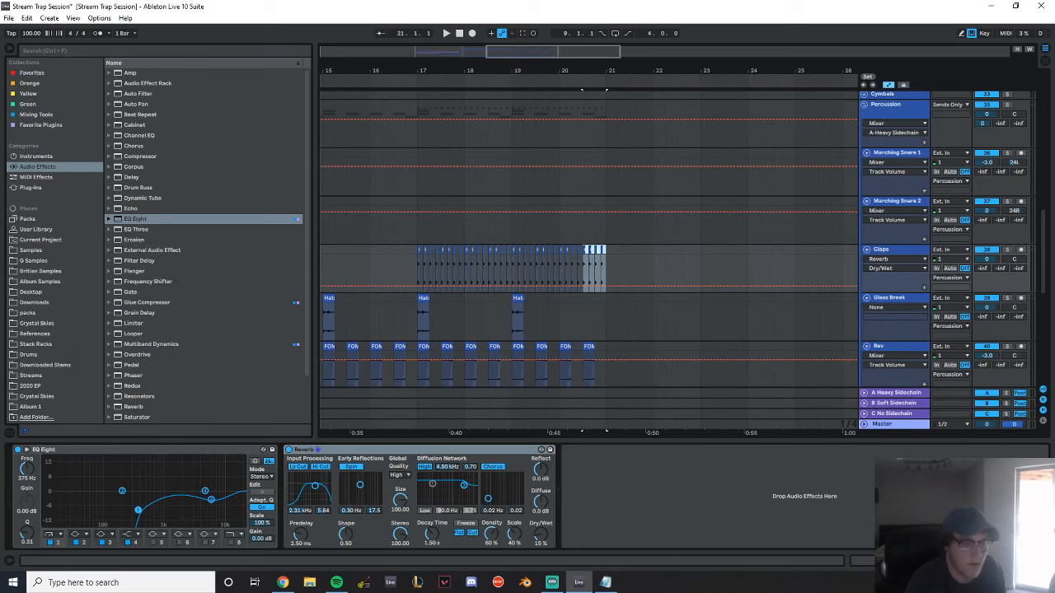
# Play from 16.1.1 and delete the claps between 17.3.1 and 21.1.1
pyautogui.click(364, 127)
pyautogui.press('space')
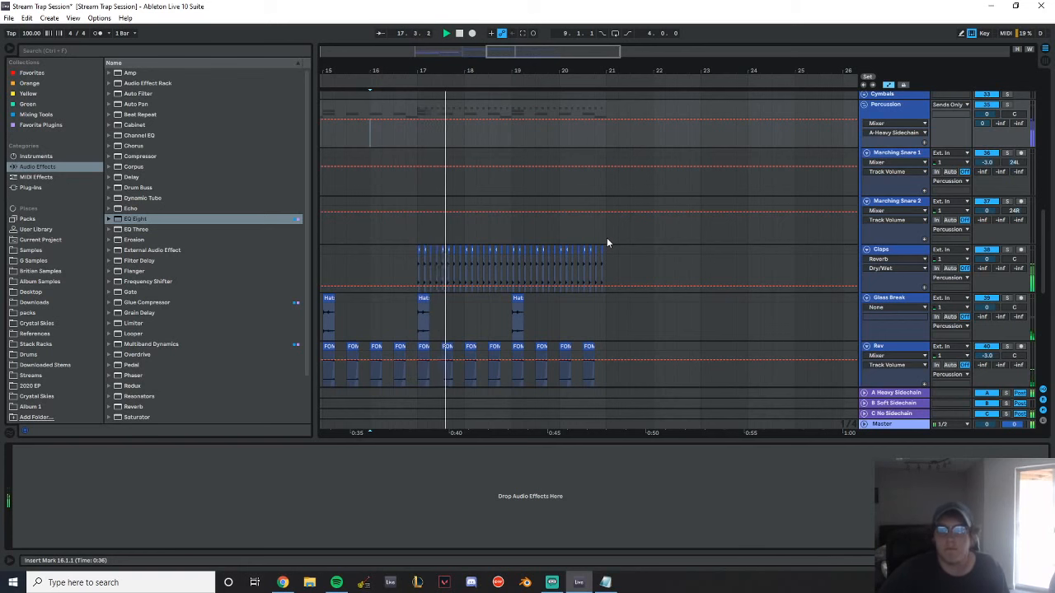
pyautogui.moveTo(606, 257); pyautogui.dragTo(440, 252)
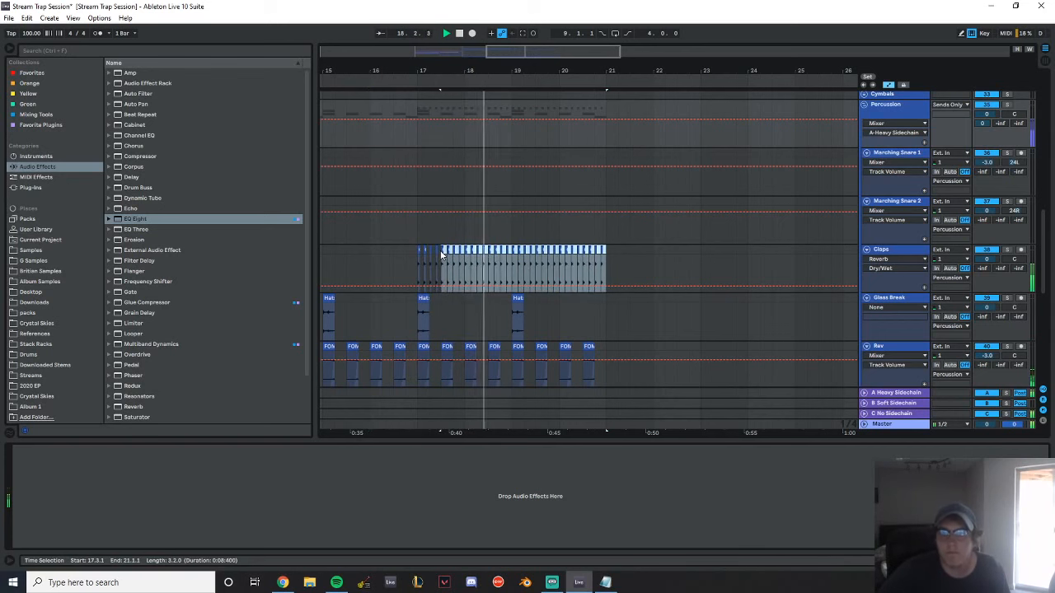
# Set the gain of the four clap clips from 17.1.1 to 17.3.1 to -4.5 dB
pyautogui.moveTo(433, 71); pyautogui.dragTo(513, 115)
pyautogui.moveTo(535, 260); pyautogui.dragTo(385, 252)
pyautogui.doubleClick(397, 249)
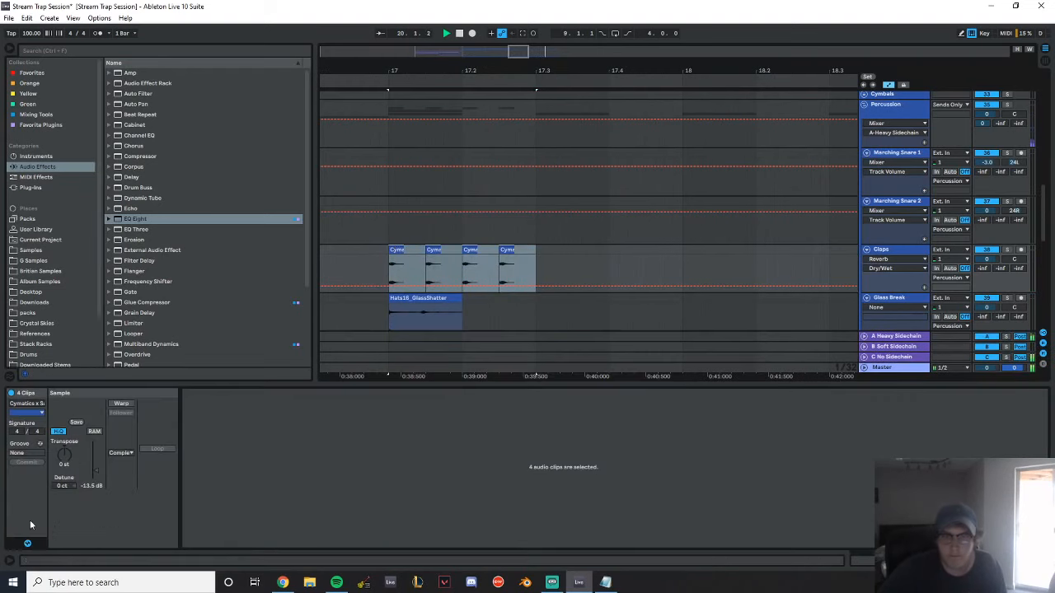
pyautogui.moveTo(96, 468); pyautogui.dragTo(96, 467)
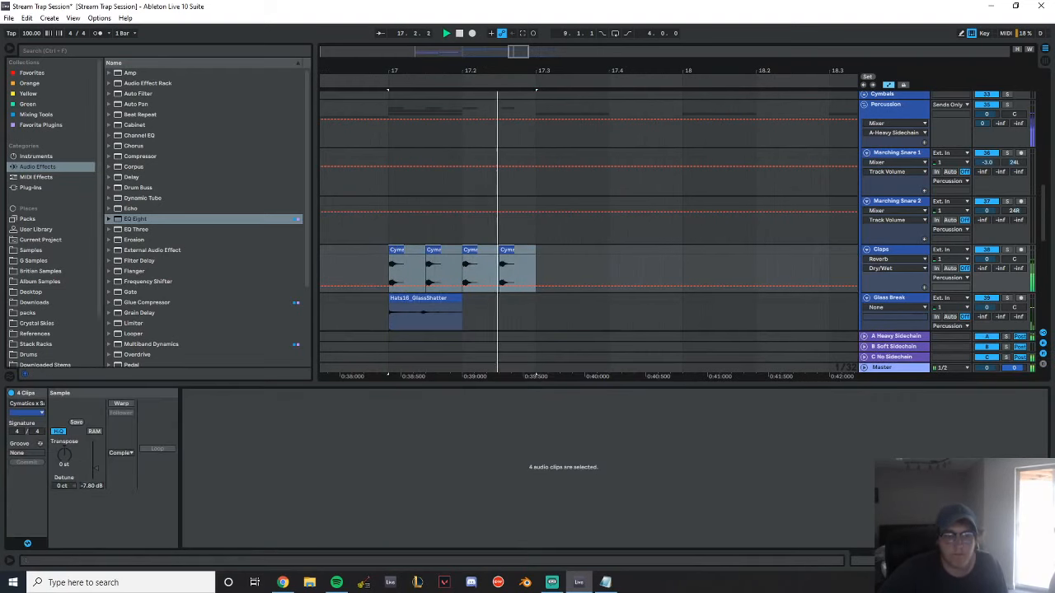
pyautogui.click(95, 486)
pyautogui.write('-4.5')
pyautogui.press('Return')
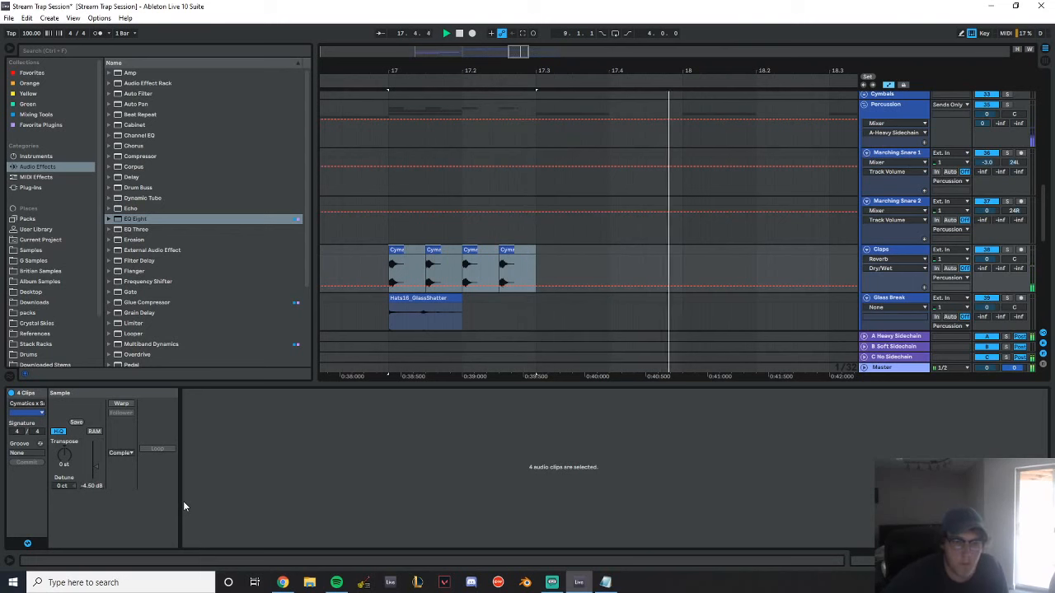
# Display the Claps track's devices and fold the Percussion and Fills groups
pyautogui.doubleClick(893, 250)
pyautogui.click(361, 247)
pyautogui.moveTo(420, 71); pyautogui.dragTo(593, 111)
pyautogui.scroll(2, 536, 221)
pyautogui.scroll(3, 791, 235)
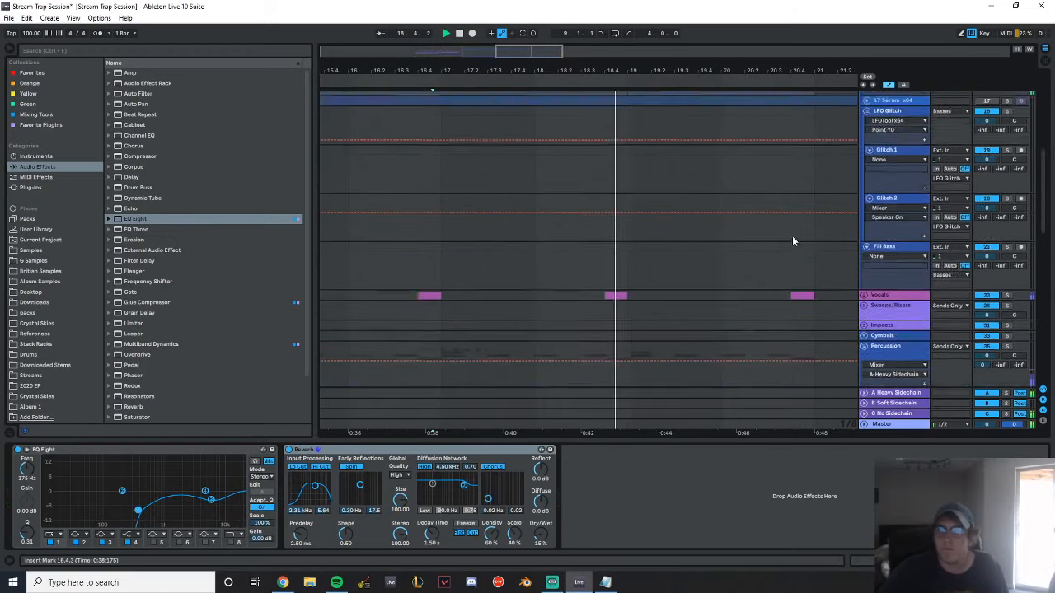
pyautogui.scroll(-3, 784, 216)
pyautogui.click(865, 204)
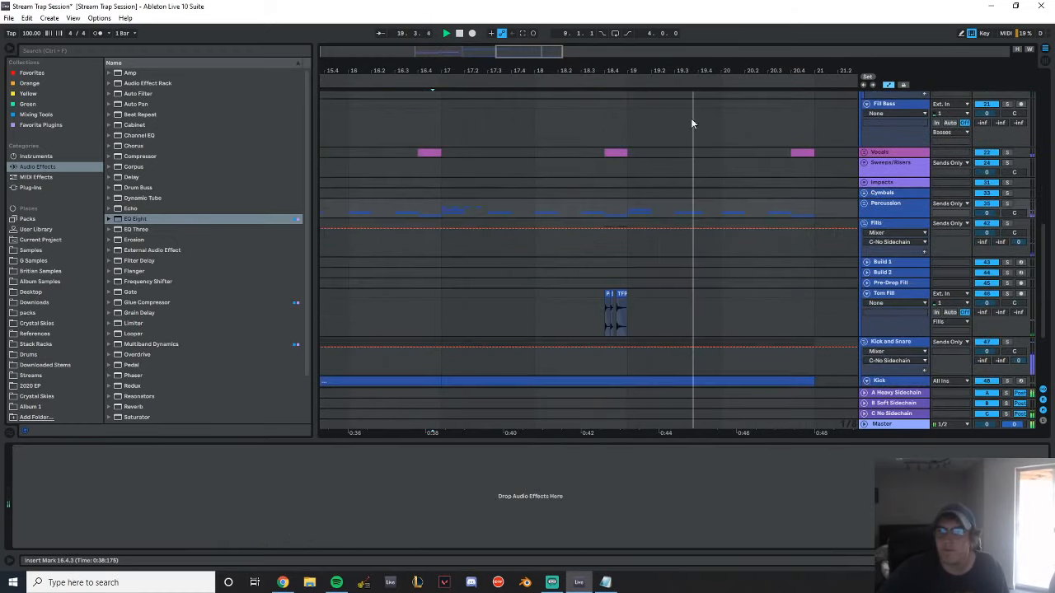
pyautogui.scroll(-3, 863, 171)
pyautogui.click(864, 170)
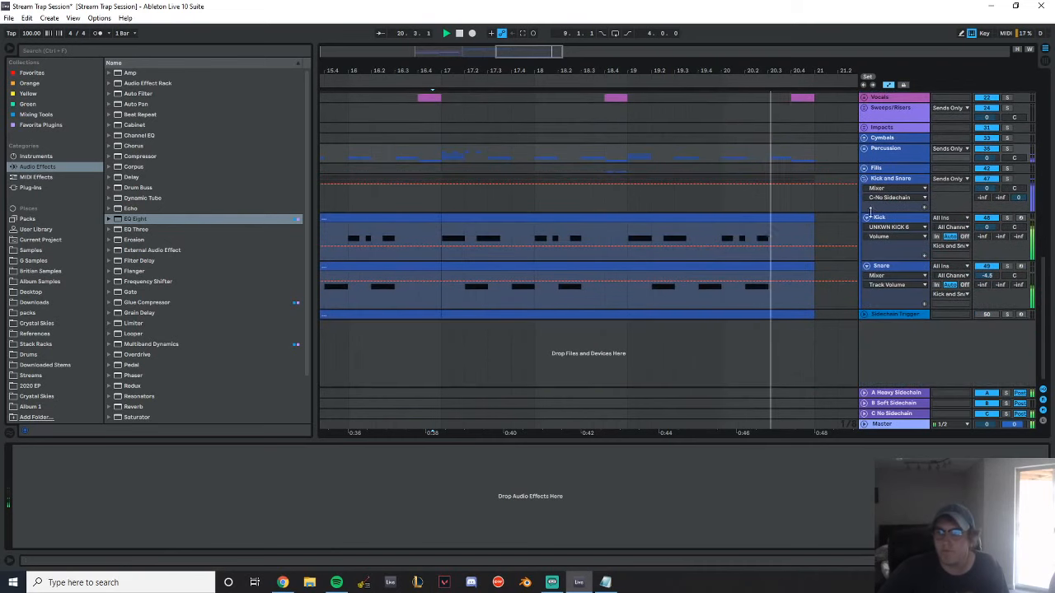
pyautogui.moveTo(587, 74); pyautogui.dragTo(599, 24)
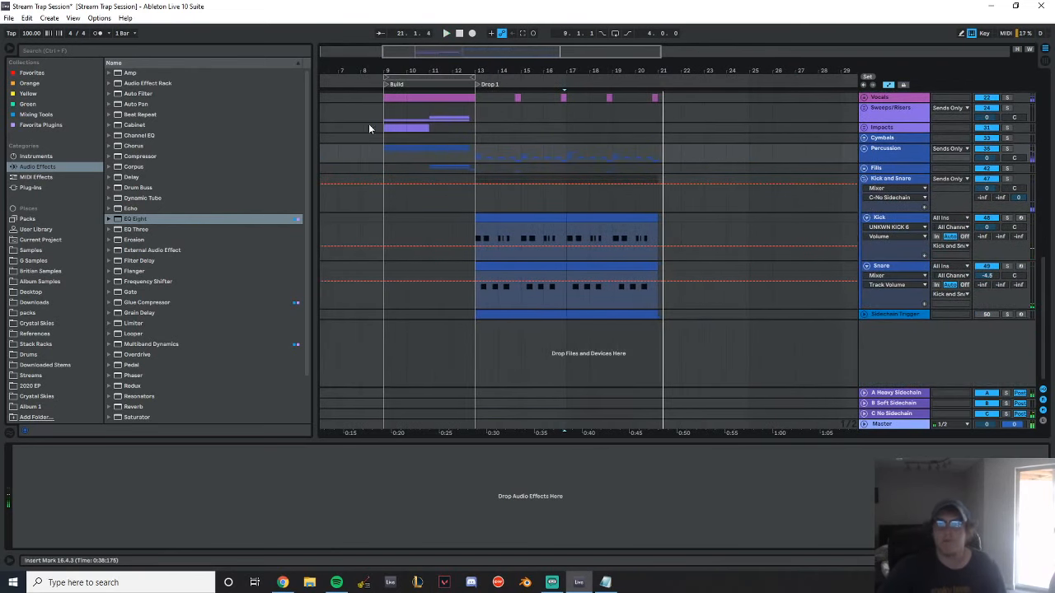
# Save the set and play the build from 9.1.1 into the first drop
pyautogui.click(385, 138)
pyautogui.hotkey('ctrl', 's')
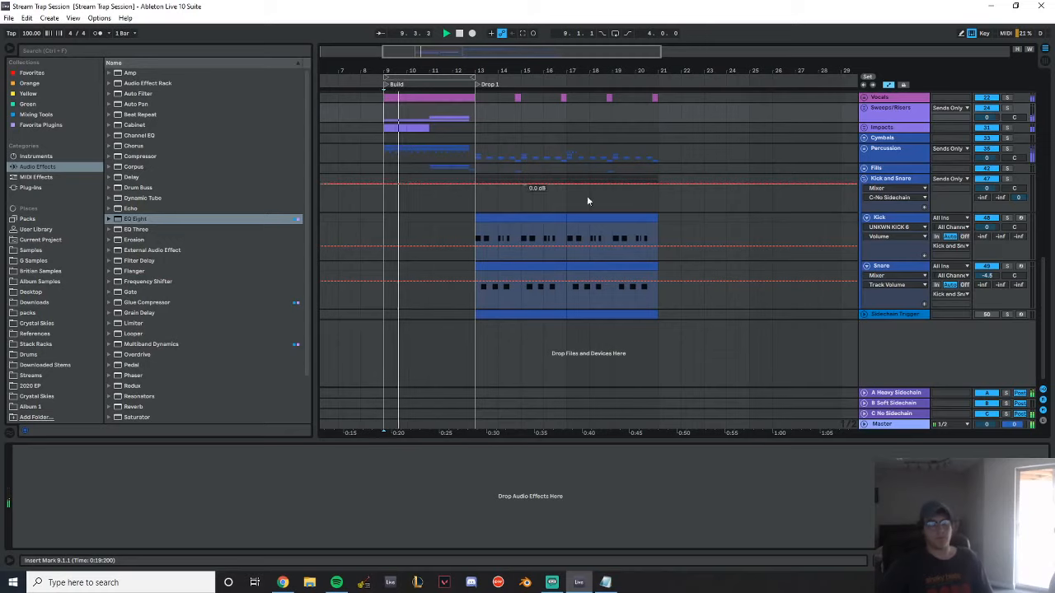
pyautogui.scroll(10, 628, 210)
pyautogui.scroll(3, 664, 286)
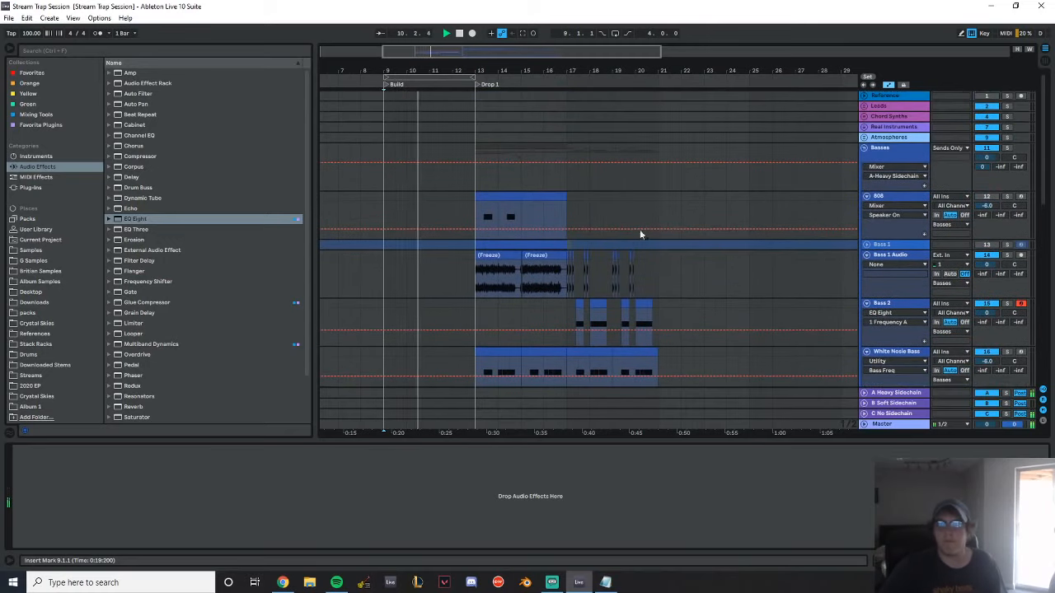
pyautogui.moveTo(477, 65); pyautogui.dragTo(503, 65)
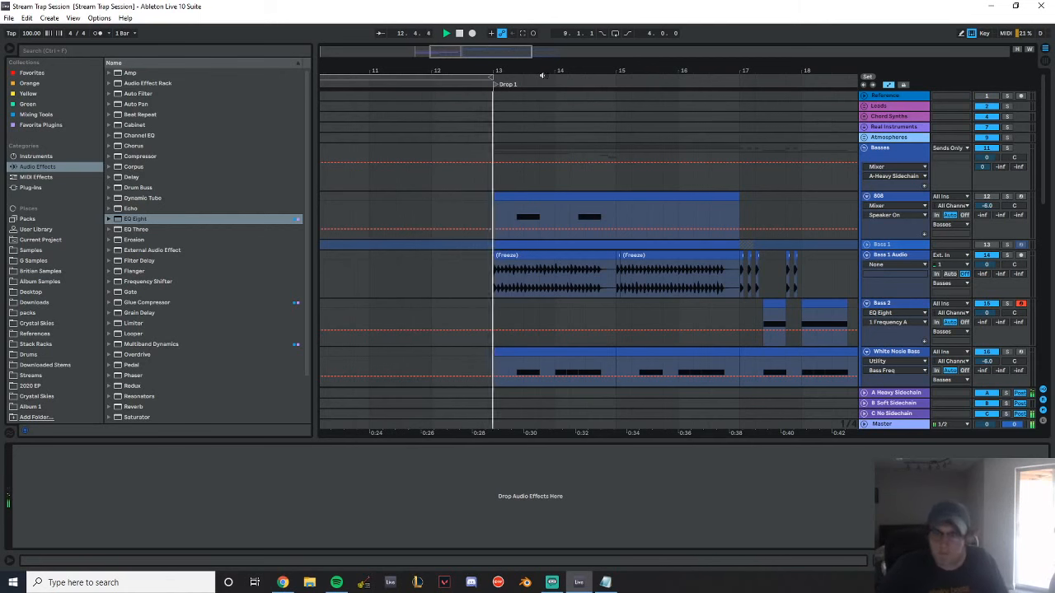
# Duplicate bars 13–17 of the Glitch 1 and Glitch 2 tracks to 17.1.1–21.1.1
pyautogui.scroll(-1, 772, 223)
pyautogui.scroll(-3, 772, 223)
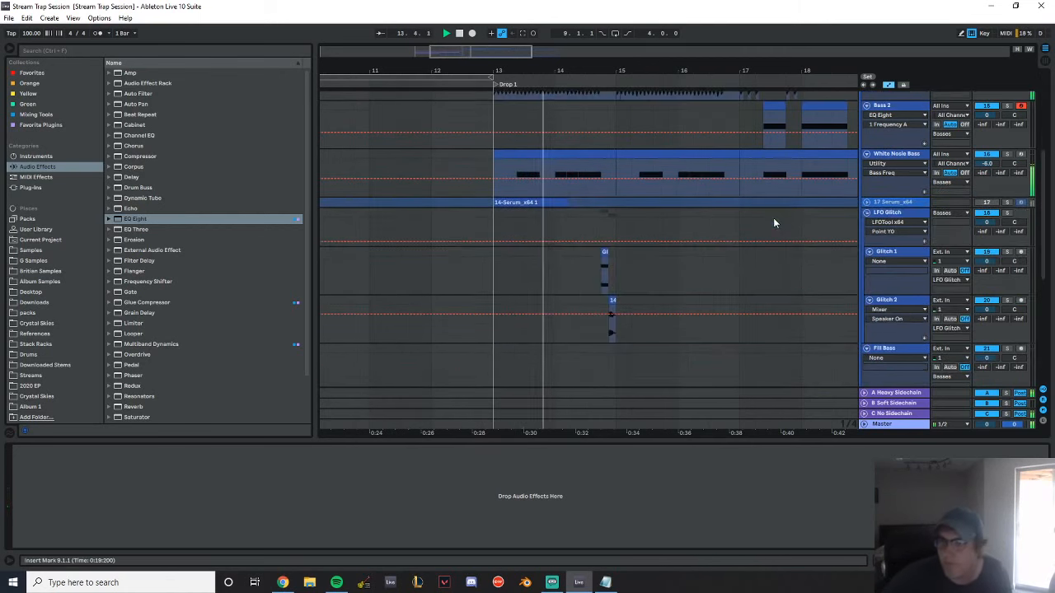
pyautogui.moveTo(657, 67); pyautogui.dragTo(496, 51)
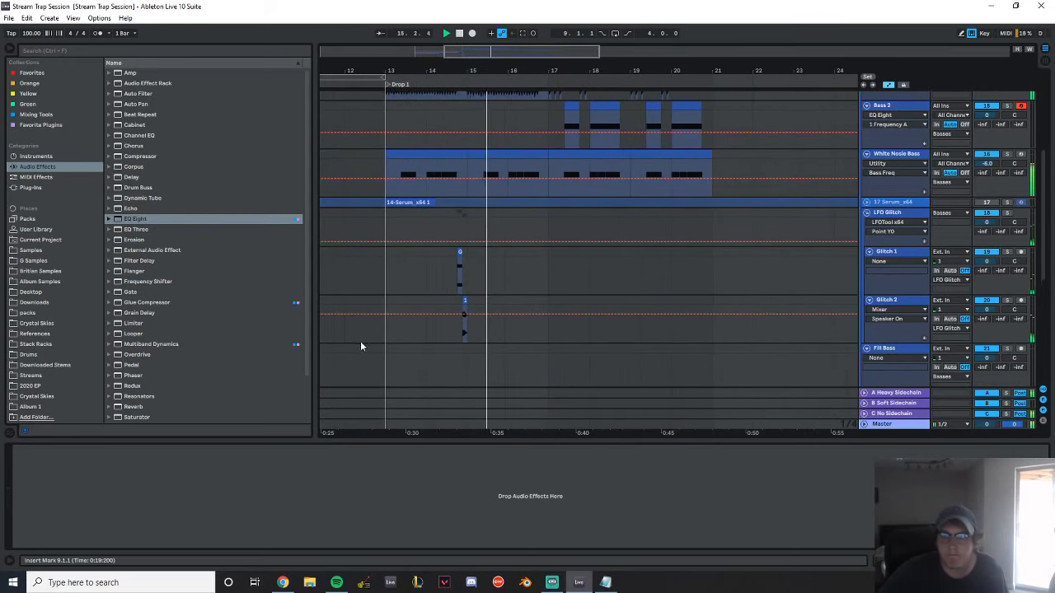
pyautogui.moveTo(385, 331); pyautogui.dragTo(547, 254)
pyautogui.hotkey('ctrl', 'd')
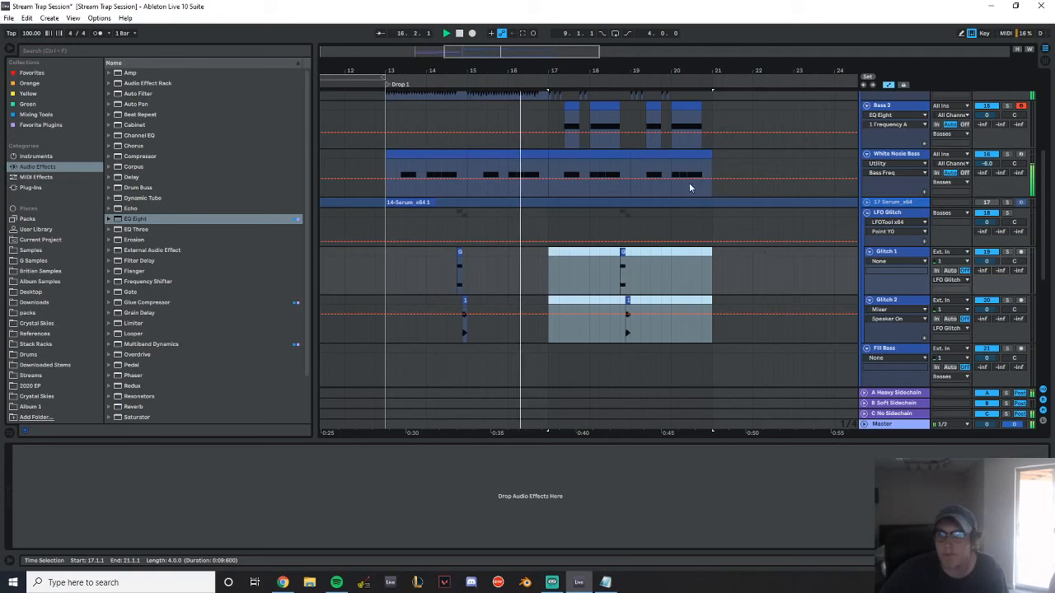
pyautogui.moveTo(592, 67); pyautogui.dragTo(596, 69)
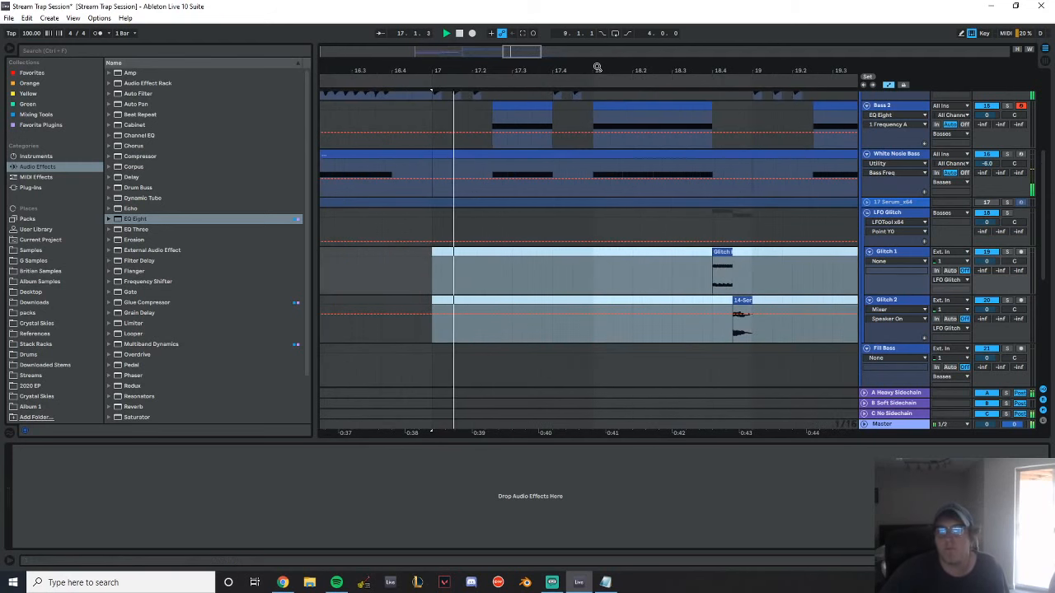
pyautogui.moveTo(607, 66); pyautogui.dragTo(515, 63)
# Add the Raum reverb from the favorite plugins to the end of the Bass 2 device chain
pyautogui.scroll(3, 648, 164)
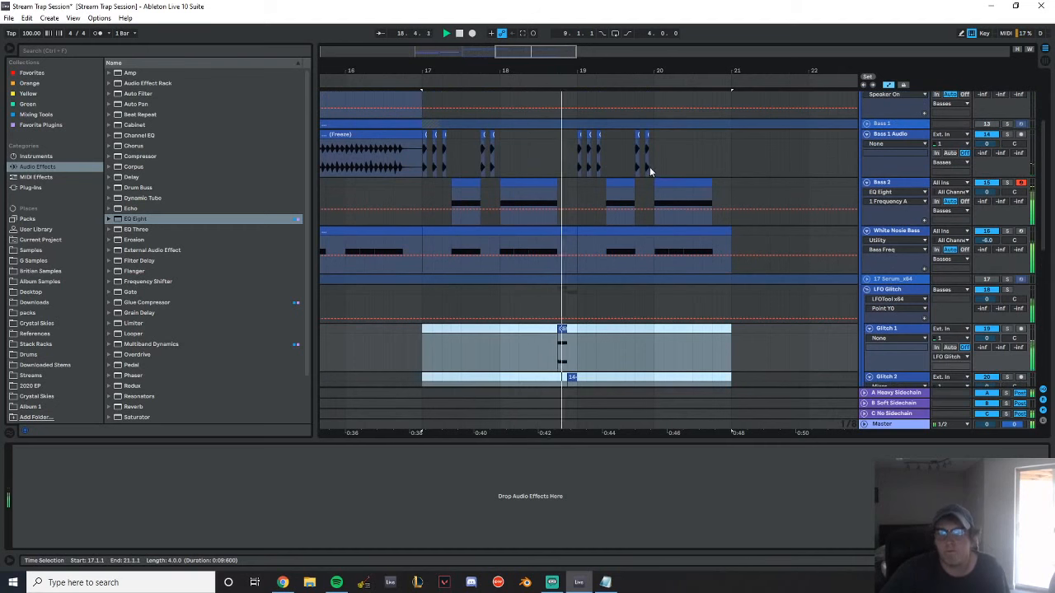
pyautogui.click(882, 181)
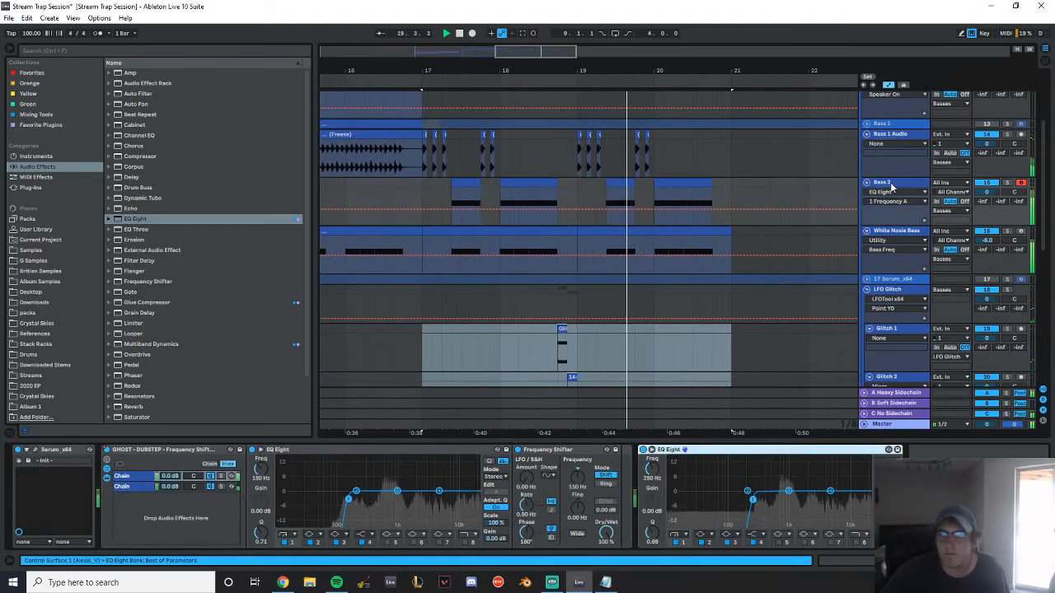
pyautogui.click(41, 124)
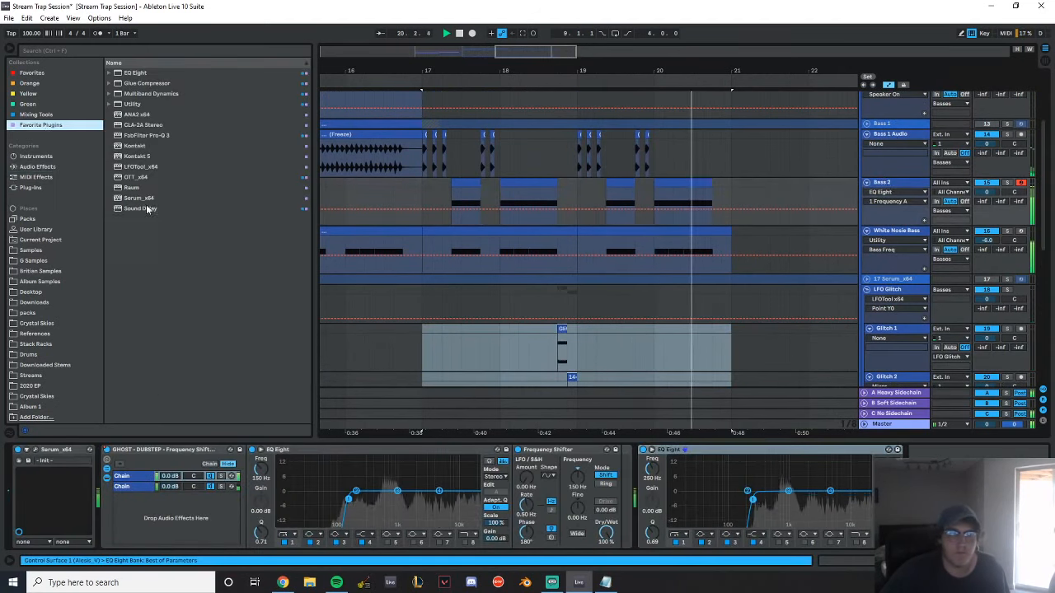
pyautogui.doubleClick(131, 188)
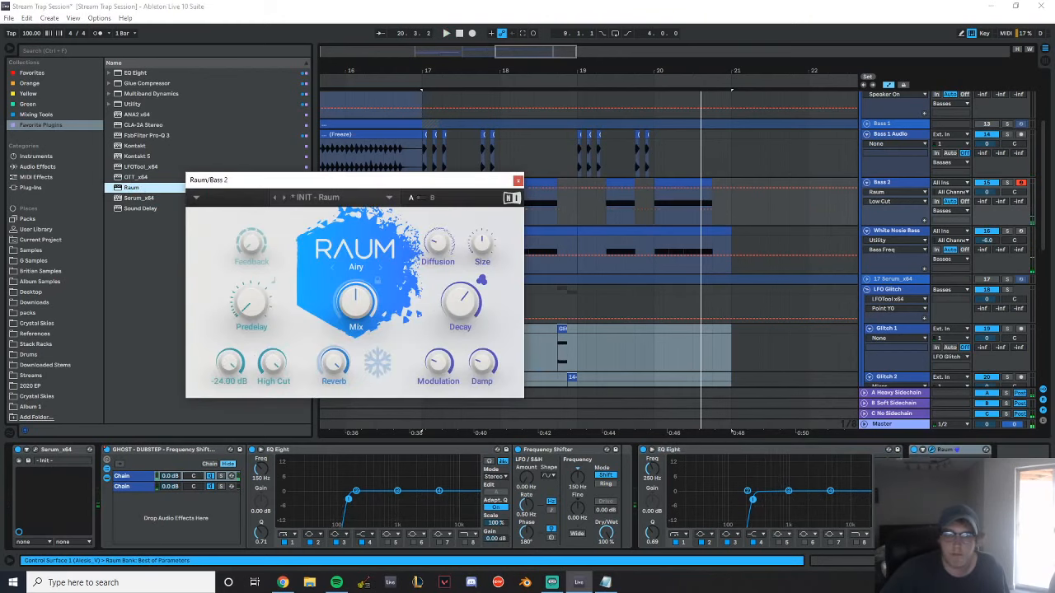
pyautogui.moveTo(406, 181); pyautogui.dragTo(437, 306)
# Lower Raum's Mix, set its Decay to 1.5 s, play from 17.2.3 and close the plugin window
pyautogui.click(453, 204)
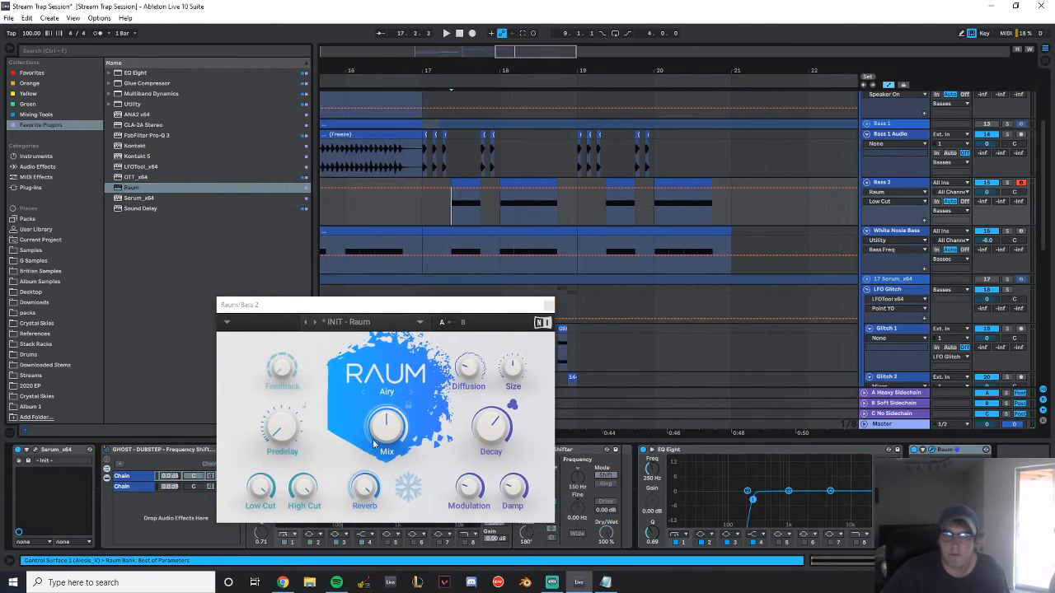
pyautogui.moveTo(385, 427); pyautogui.dragTo(385, 449)
pyautogui.moveTo(502, 425); pyautogui.dragTo(503, 453)
pyautogui.press('space')
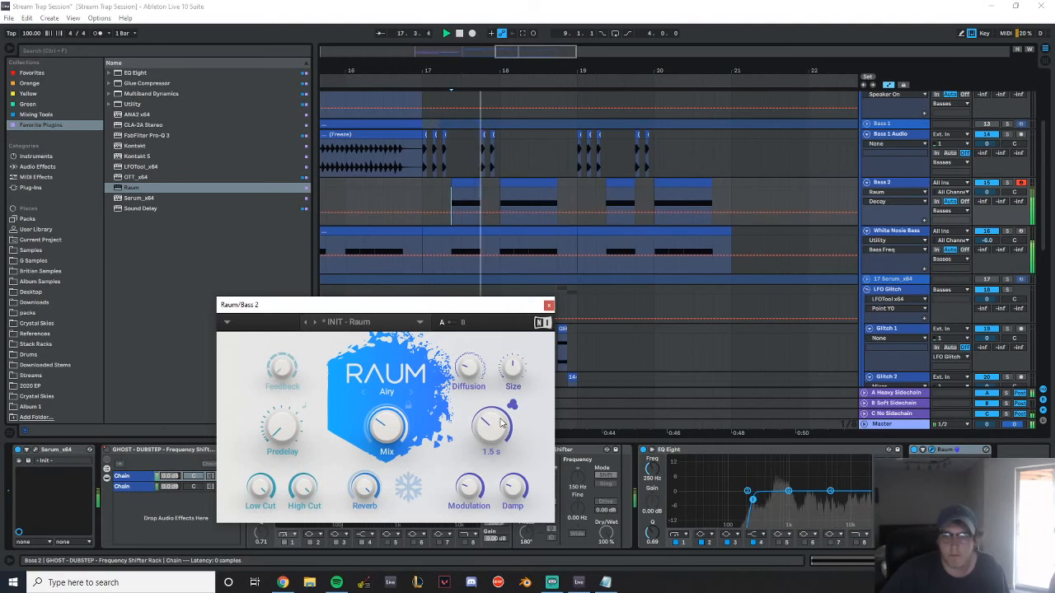
pyautogui.click(548, 306)
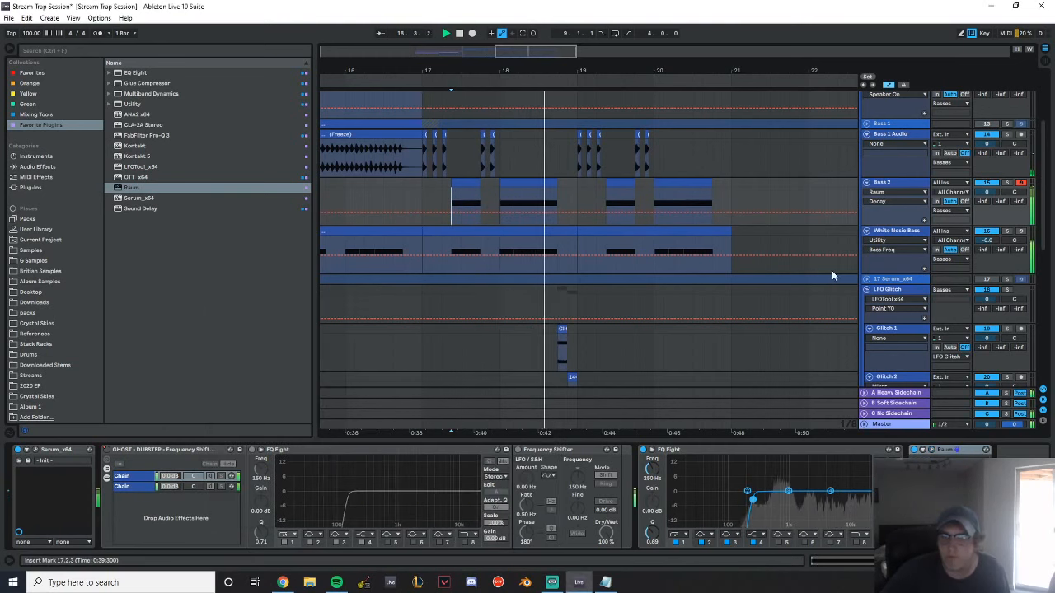
# Fold the LFO Glitch group and the White Nosie Bass track
pyautogui.scroll(-5, 652, 234)
pyautogui.scroll(-1, 657, 235)
pyautogui.scroll(3, 661, 232)
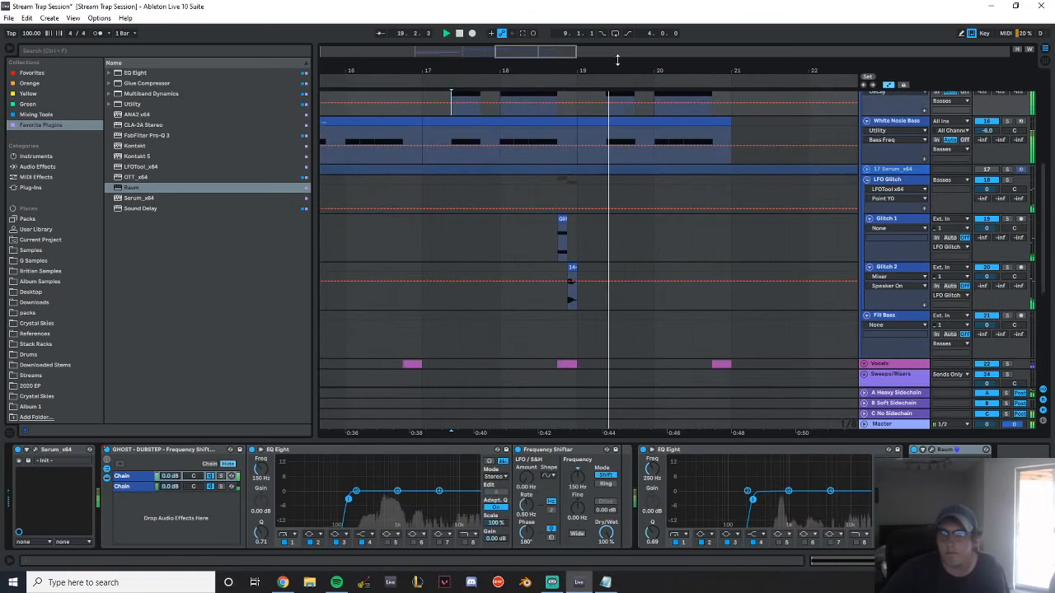
pyautogui.moveTo(608, 68); pyautogui.dragTo(444, 66)
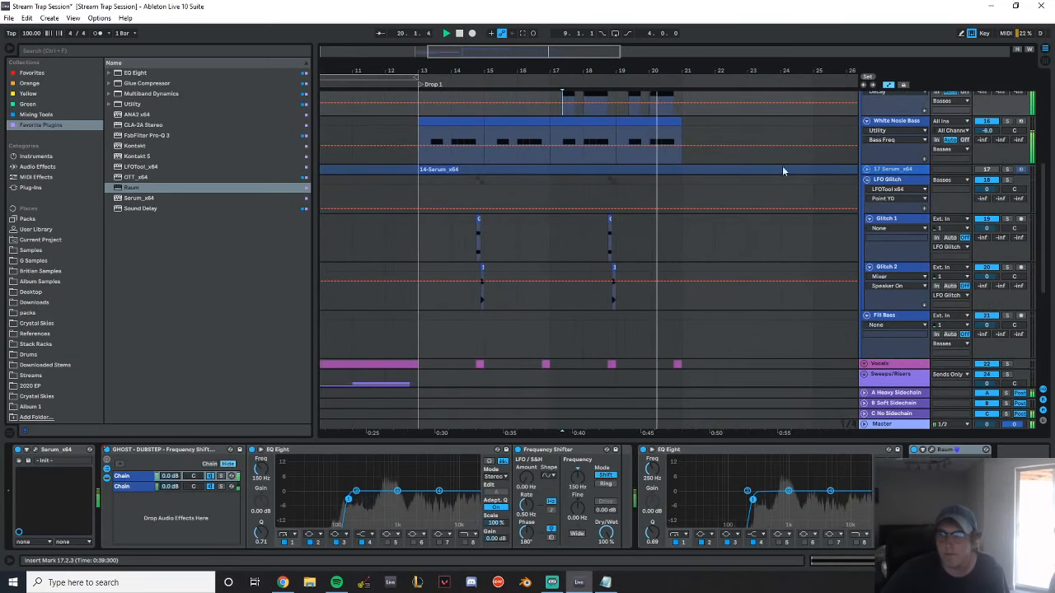
pyautogui.scroll(-3, 810, 212)
pyautogui.scroll(3, 812, 211)
pyautogui.click(866, 191)
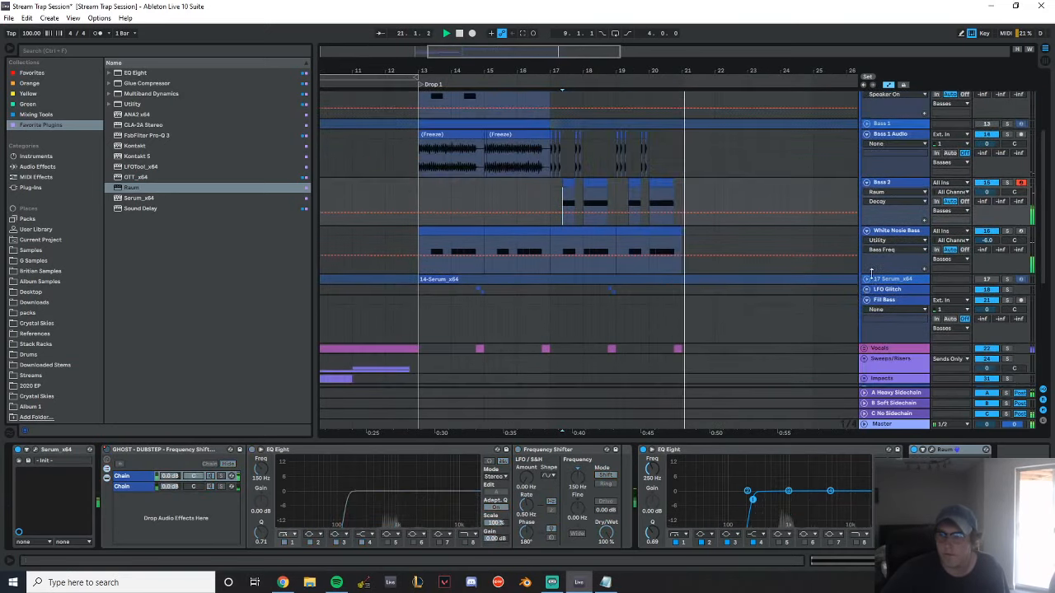
pyautogui.click(872, 300)
pyautogui.click(867, 232)
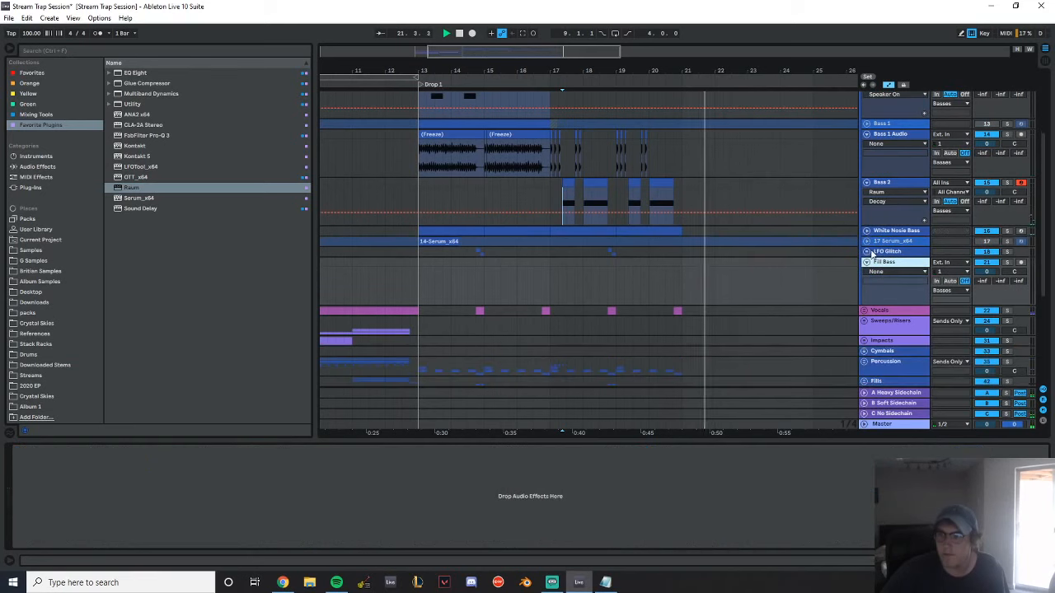
# Fold the Fill Bass and Bass 2 tracks
pyautogui.click(865, 262)
pyautogui.scroll(1, 871, 257)
pyautogui.click(867, 259)
# Save the set and play the arrangement from 11.1.1 through the end of the first drop
pyautogui.click(351, 141)
pyautogui.press('space')
pyautogui.press('space')
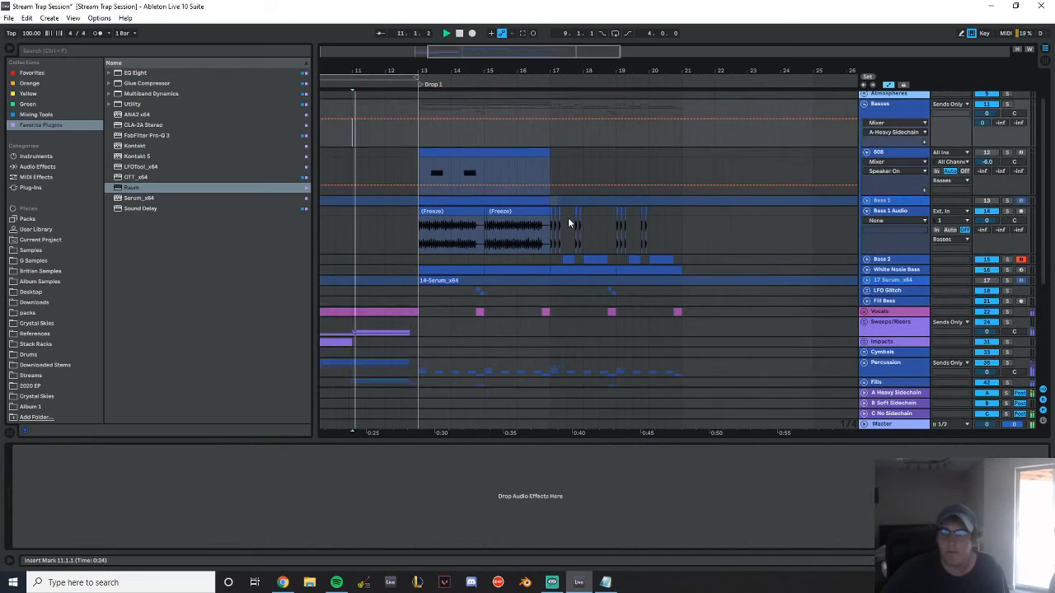
pyautogui.hotkey('ctrl', 's')
pyautogui.moveTo(420, 71); pyautogui.dragTo(456, 70)
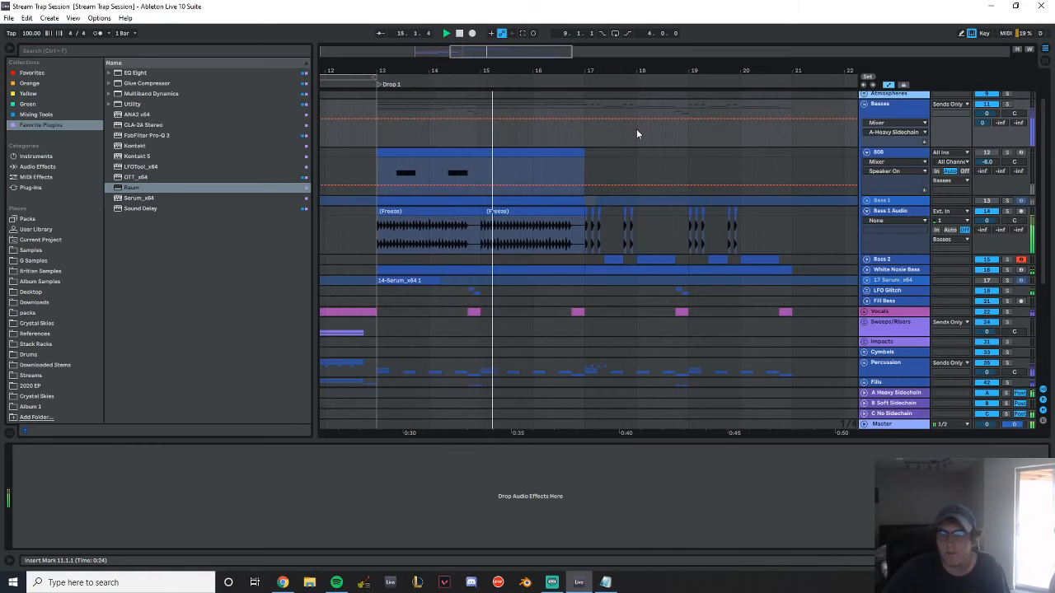
pyautogui.moveTo(605, 74); pyautogui.dragTo(482, 70)
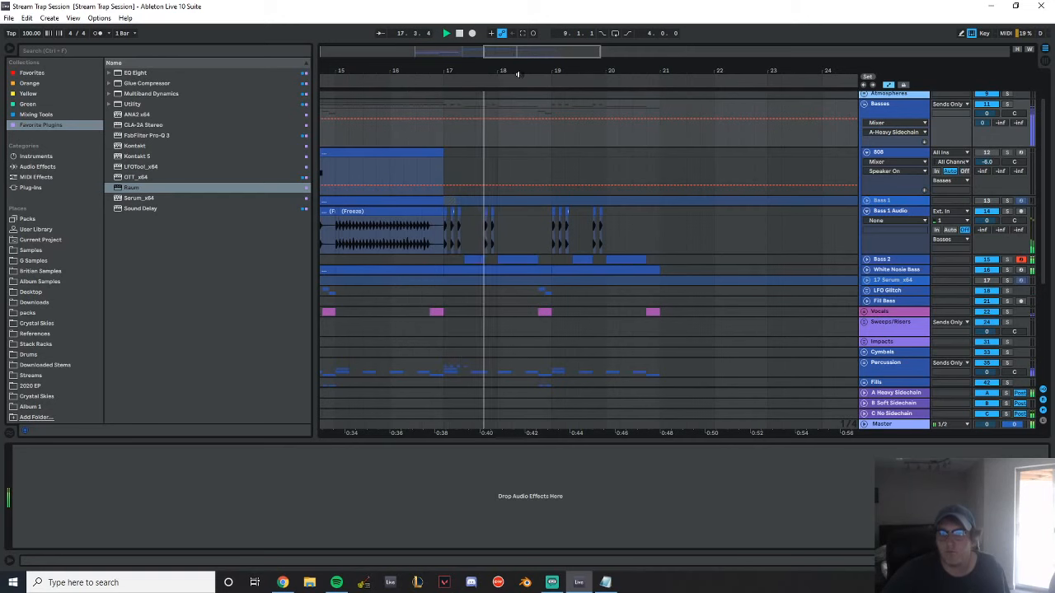
pyautogui.moveTo(597, 72); pyautogui.dragTo(744, 81)
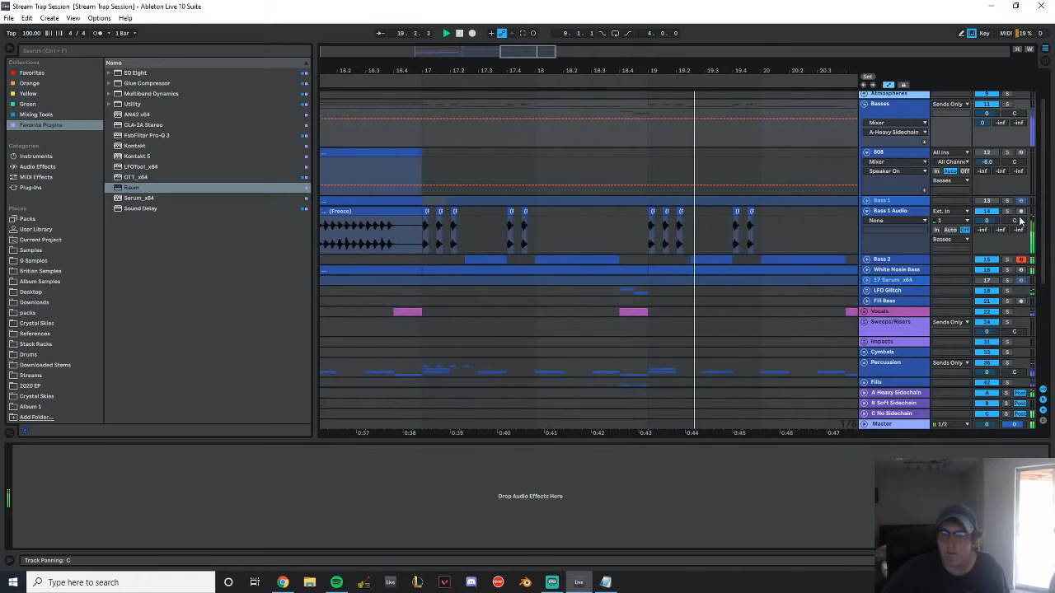
pyautogui.moveTo(798, 69); pyautogui.dragTo(722, 69)
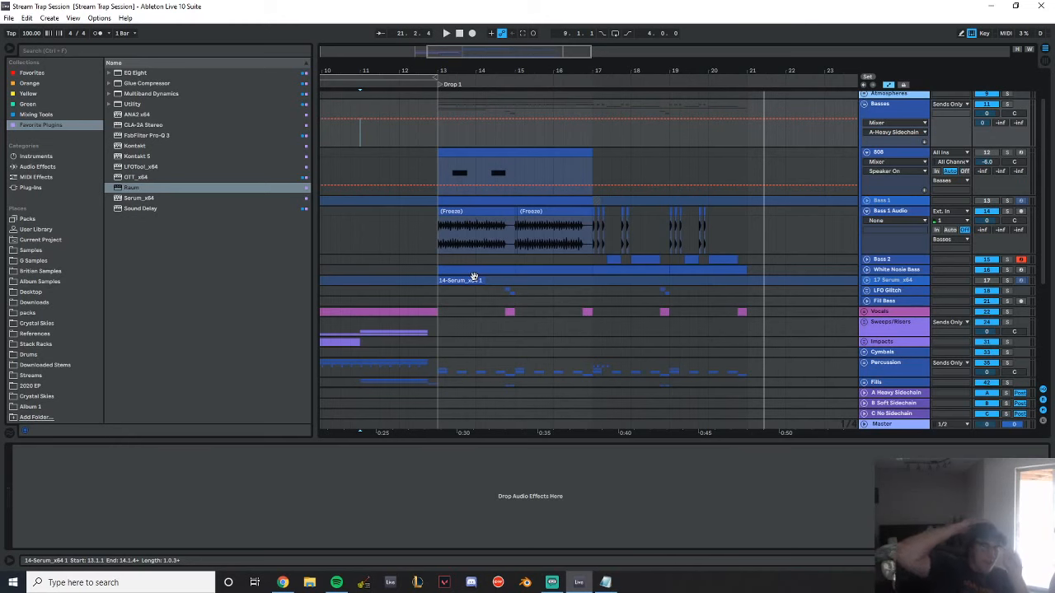
# Hide the automation lanes and fold the 808, Bass 1 Audio, Kick and Snare tracks
pyautogui.scroll(3, 560, 252)
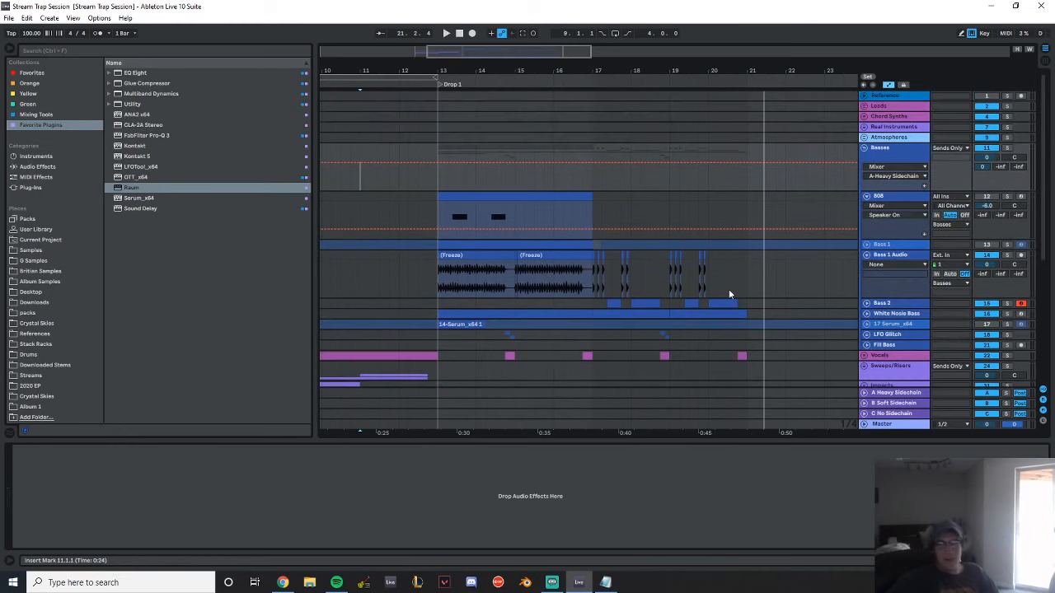
pyautogui.click(888, 85)
pyautogui.scroll(-4, 586, 288)
pyautogui.scroll(3, 649, 235)
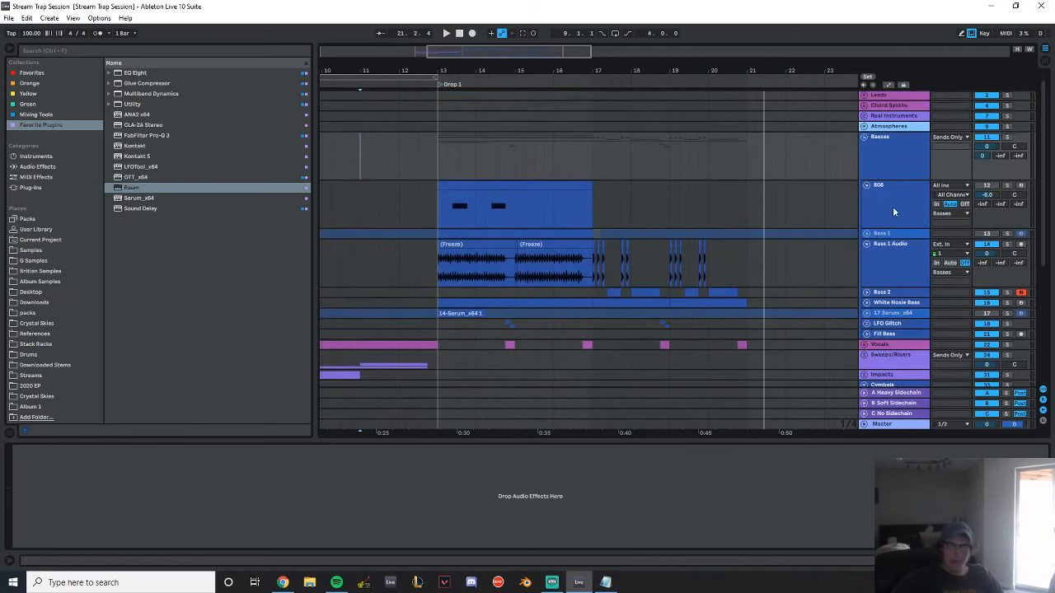
pyautogui.click(866, 186)
pyautogui.scroll(-6, 779, 215)
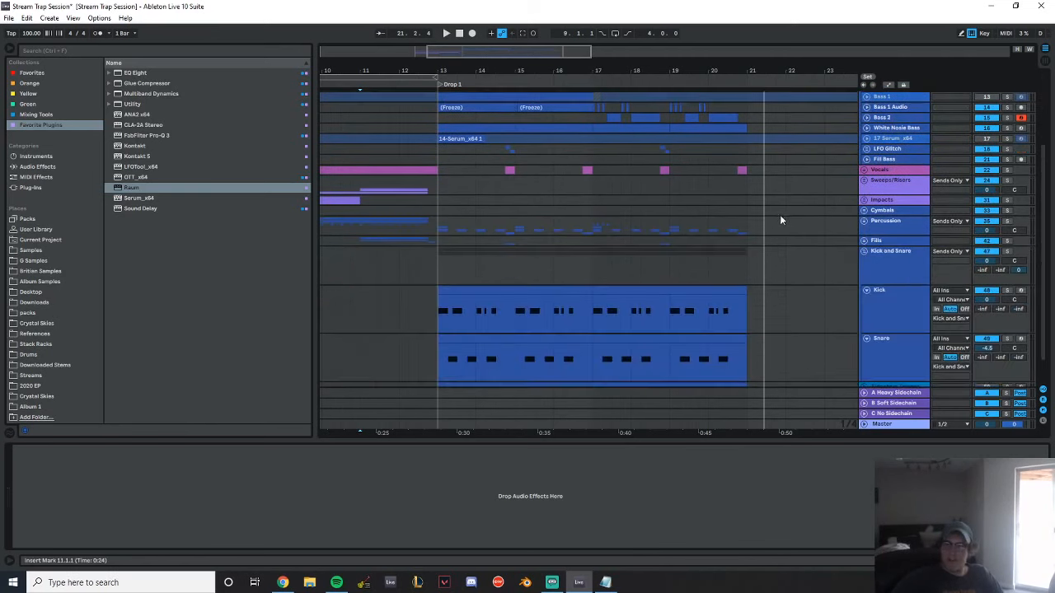
pyautogui.click(866, 261)
pyautogui.click(866, 271)
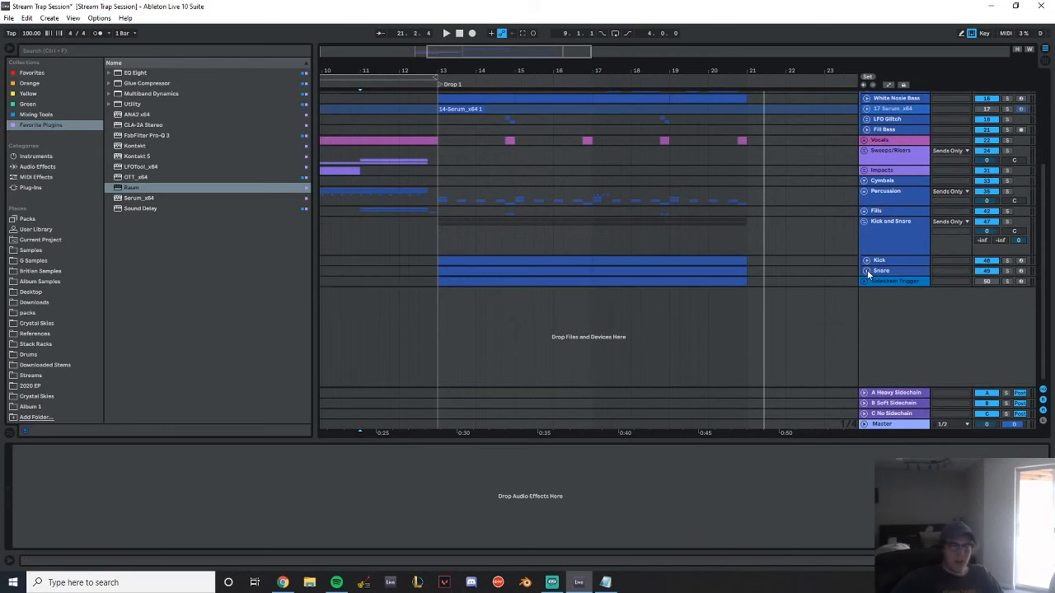
# Play the arrangement from the start of the build at 9.1.1 into the drop, then stop playback
pyautogui.scroll(3, 742, 158)
pyautogui.moveTo(548, 72); pyautogui.dragTo(610, 53)
pyautogui.scroll(-1, 743, 223)
pyautogui.scroll(2, 825, 219)
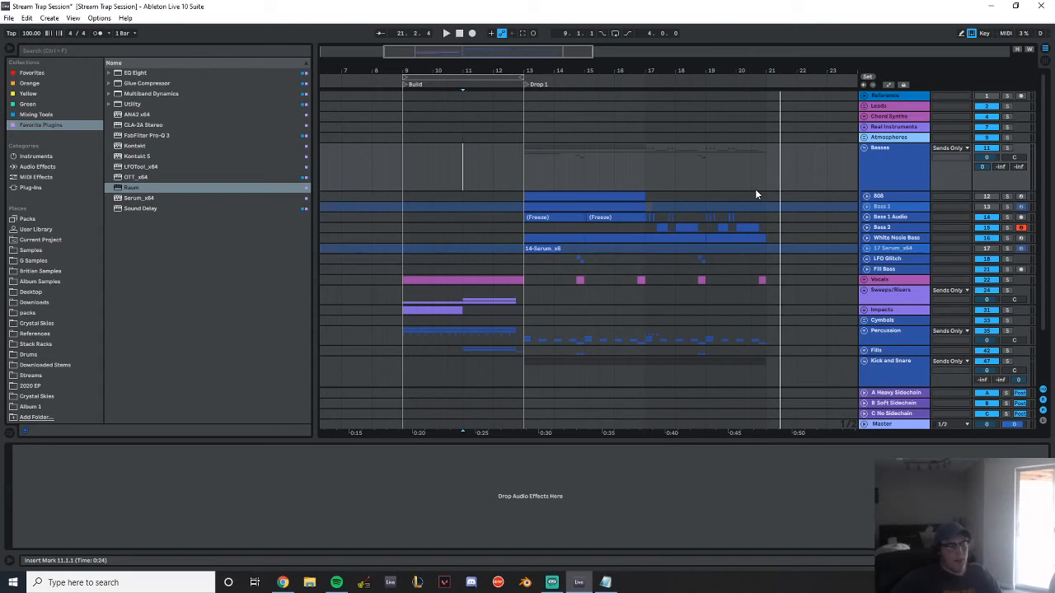
pyautogui.click(413, 151)
pyautogui.click(446, 35)
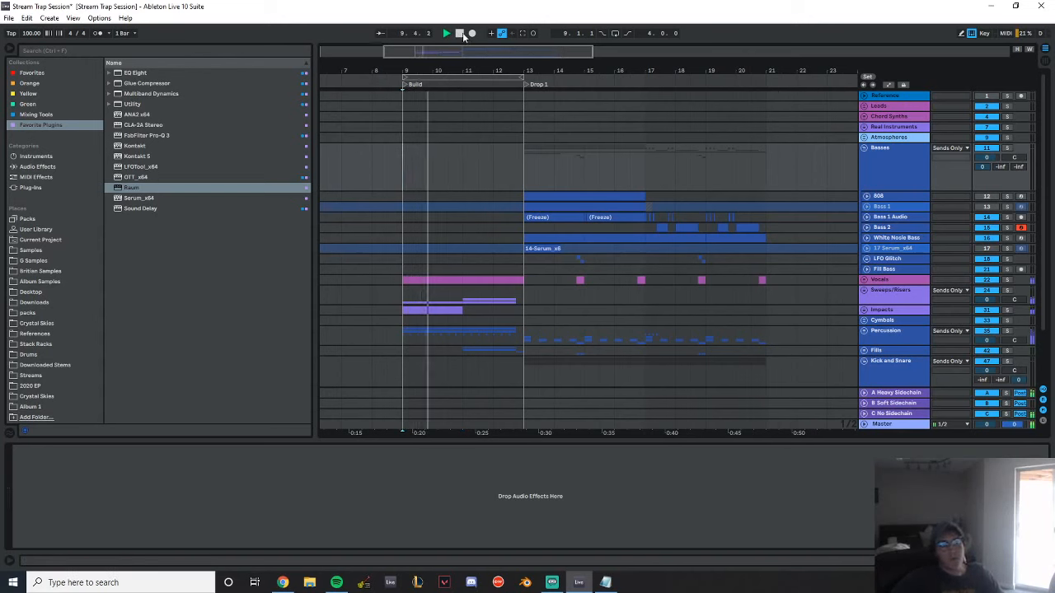
pyautogui.scroll(-3, 513, 197)
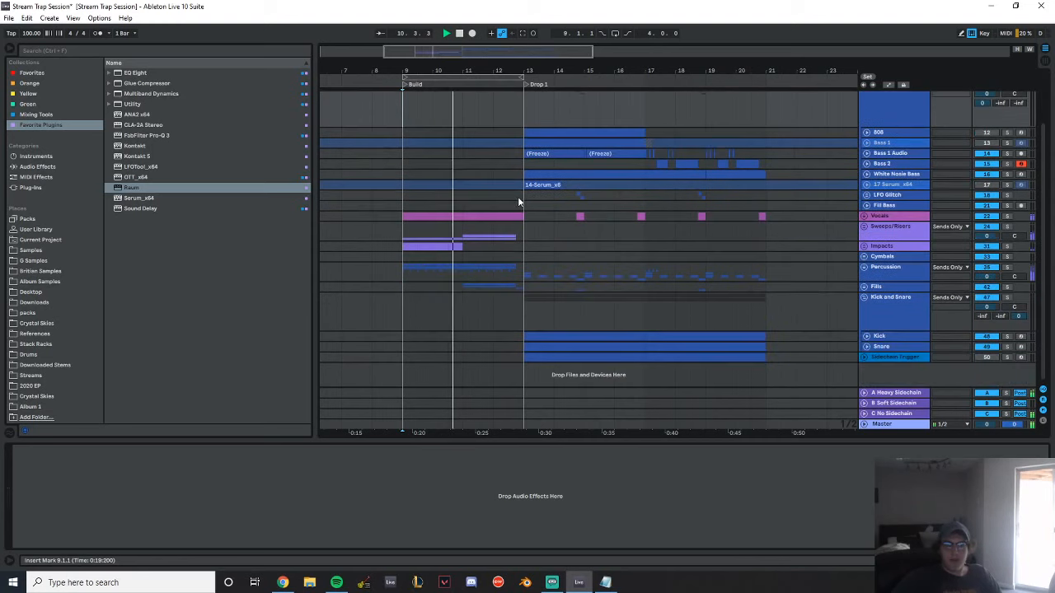
pyautogui.hscroll(3, 522, 198)
pyautogui.moveTo(367, 71); pyautogui.dragTo(479, 71)
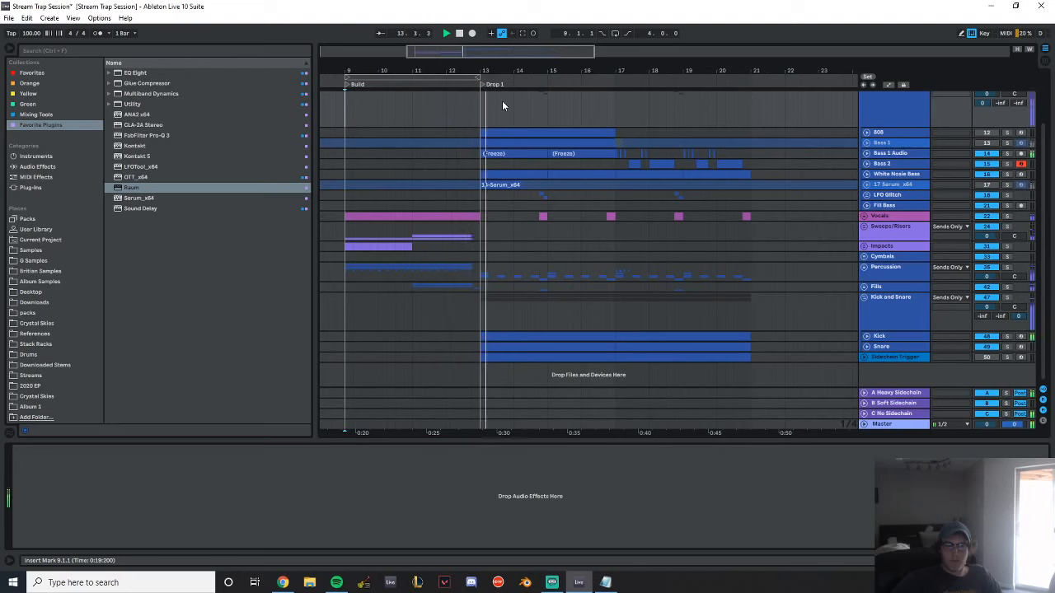
pyautogui.press('space')
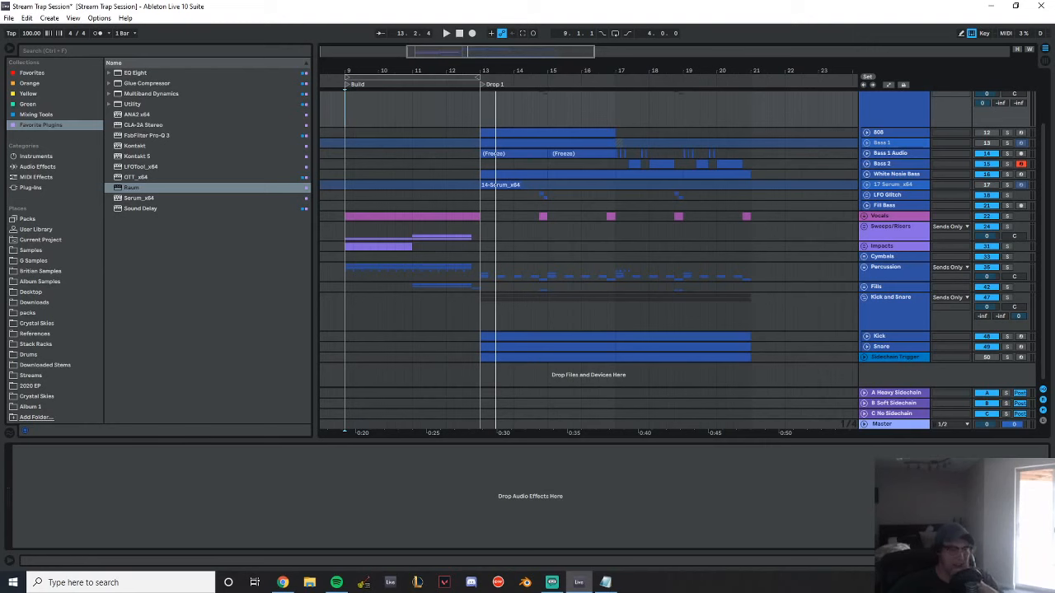
# Import the audio file Crystal Skies - wonder Idea Session v1 onto a new audio track at 23.1.1
pyautogui.hotkey('alt', 'Tab')
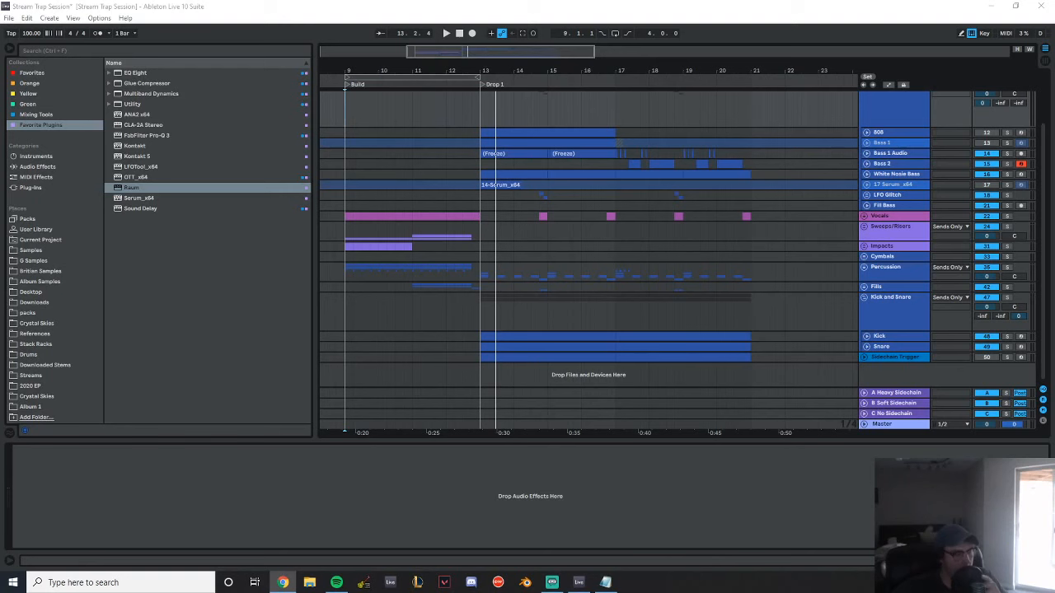
pyautogui.moveTo(0, 363); pyautogui.dragTo(820, 367)
pyautogui.moveTo(834, 70); pyautogui.dragTo(510, 19)
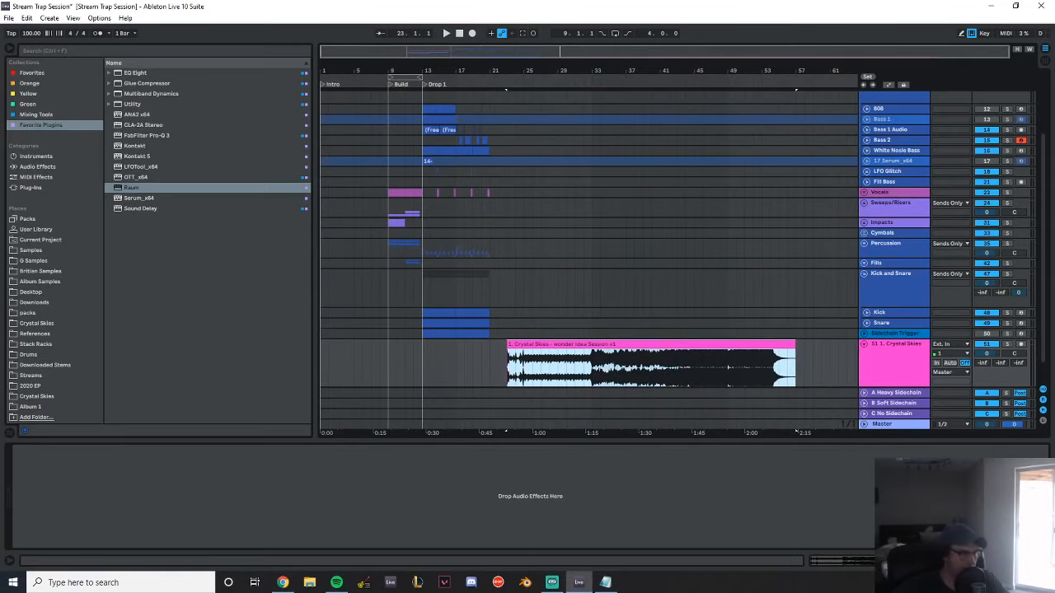
pyautogui.moveTo(0, 363); pyautogui.dragTo(0, 363)
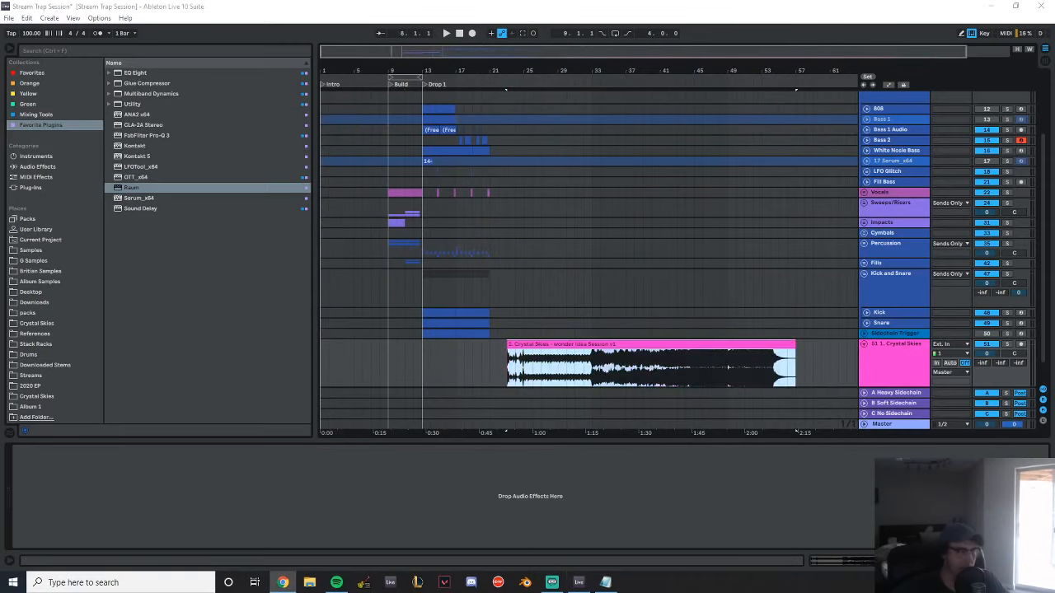
pyautogui.moveTo(732, 68); pyautogui.dragTo(599, 67)
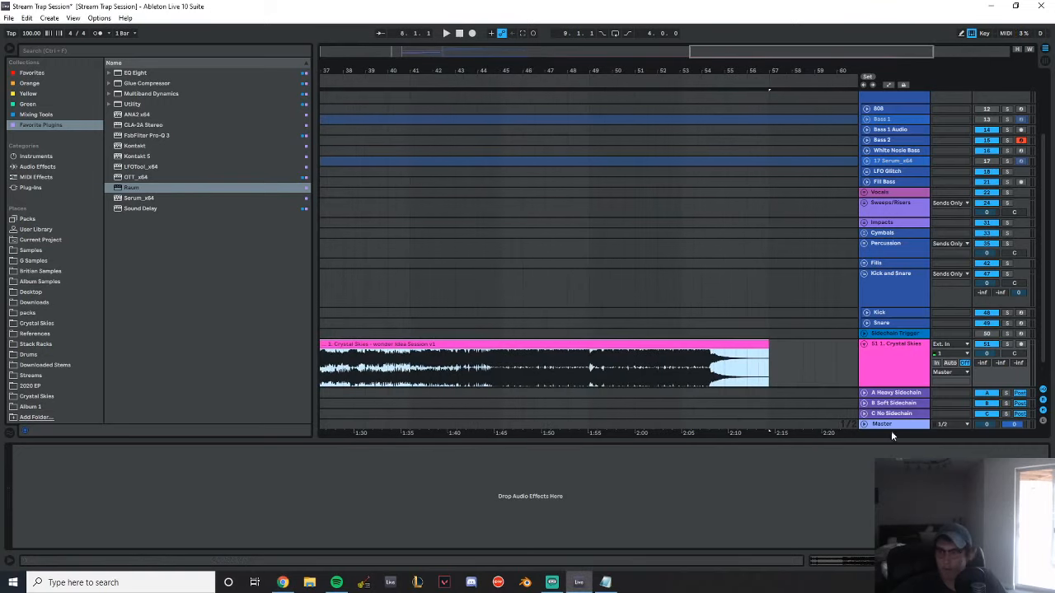
# Bypass the Master track's audio effect rack and play the imported wonder song from 40.3.1 and from 43.3.1
pyautogui.click(883, 424)
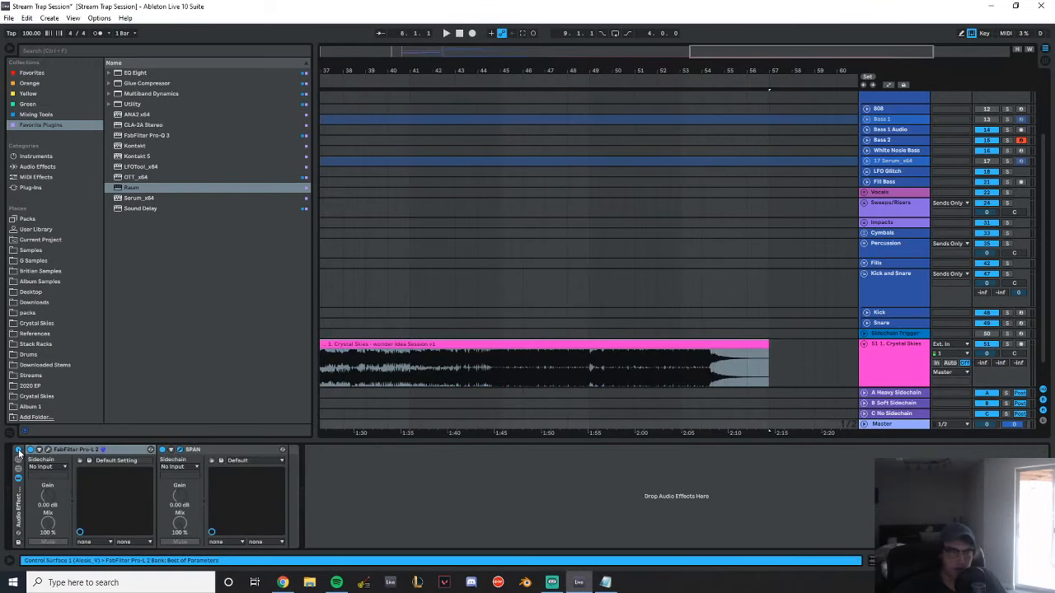
pyautogui.click(397, 262)
pyautogui.press('space')
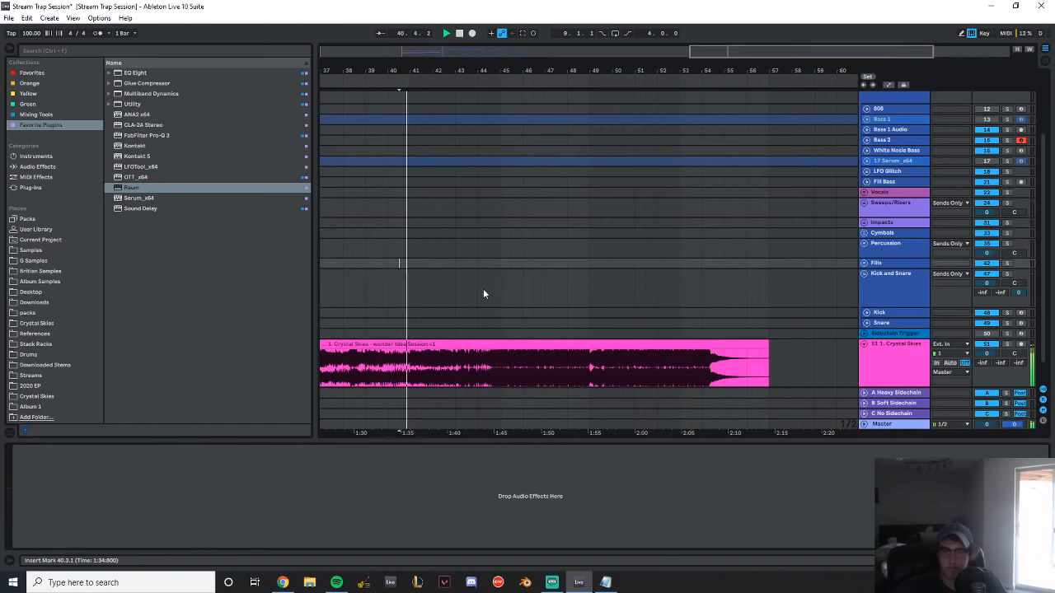
pyautogui.click(465, 290)
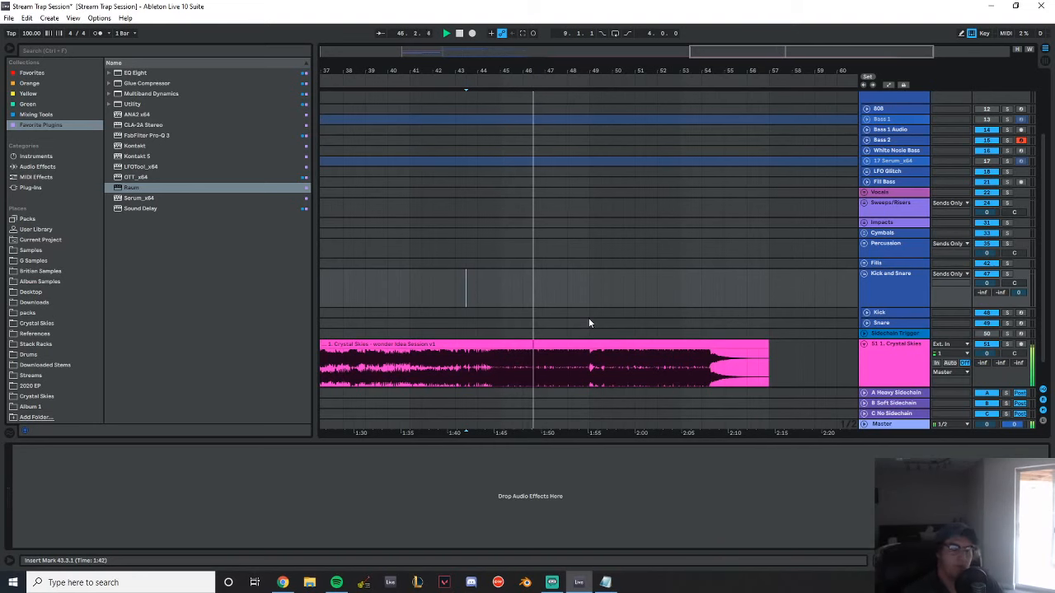
pyautogui.scroll(-1, 651, 309)
pyautogui.click(882, 423)
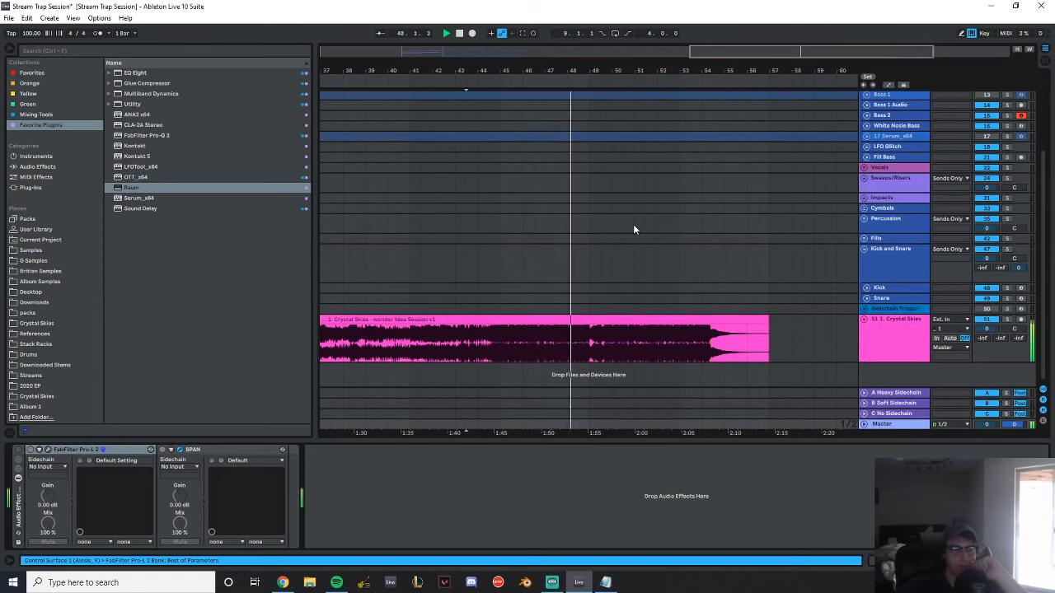
pyautogui.moveTo(454, 63); pyautogui.dragTo(581, 63)
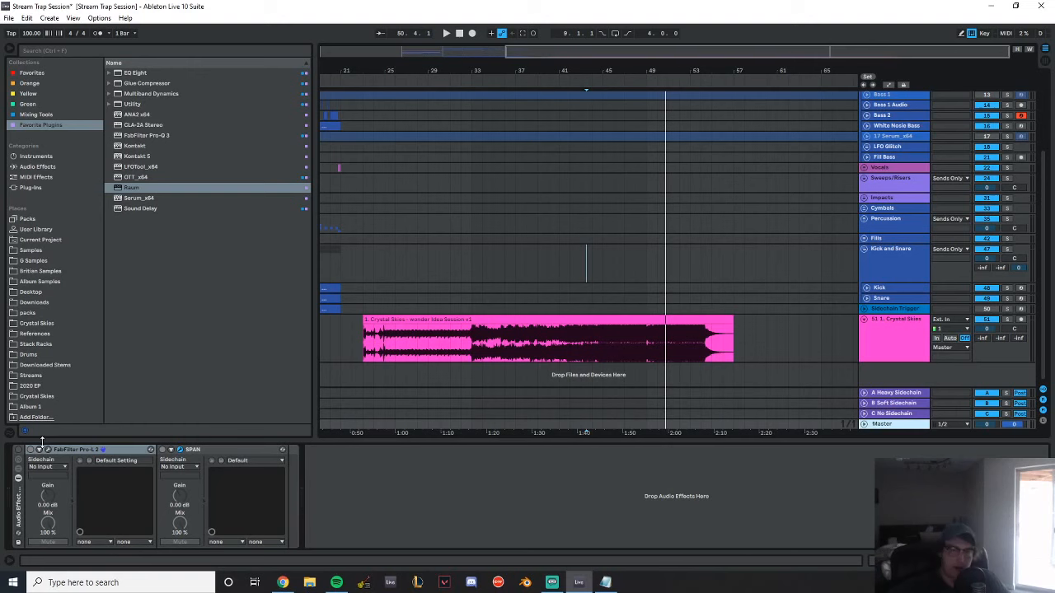
# Place Crystal Skies - Gold Idea Session v4 at 23.1.1 and Growing Up new instrumental rough mix at bar 62 on the same audio track
pyautogui.moveTo(2, 362); pyautogui.dragTo(375, 343)
pyautogui.doubleClick(529, 321)
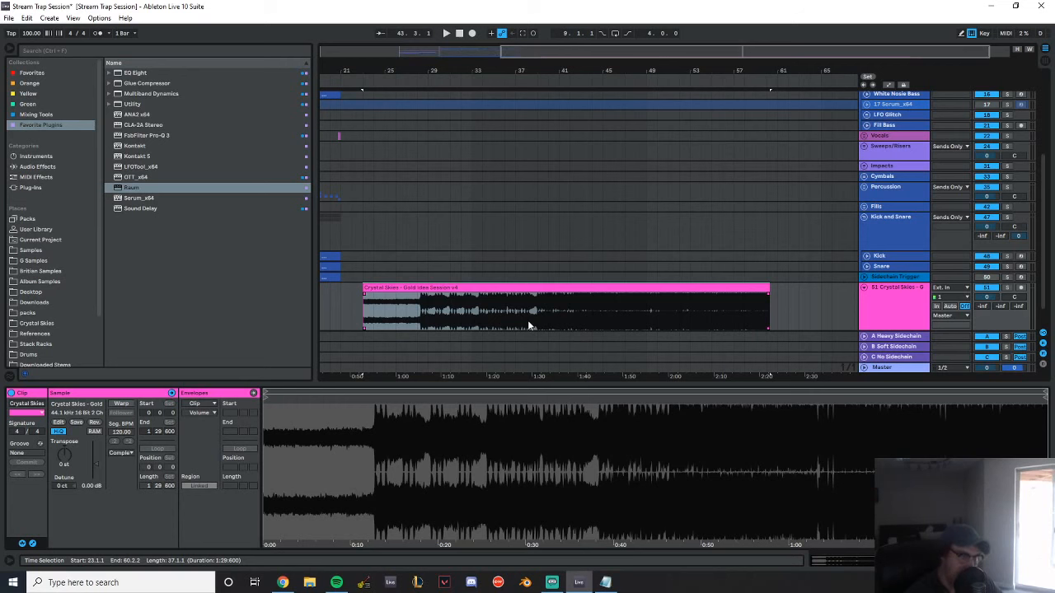
pyautogui.moveTo(2, 206); pyautogui.dragTo(793, 315)
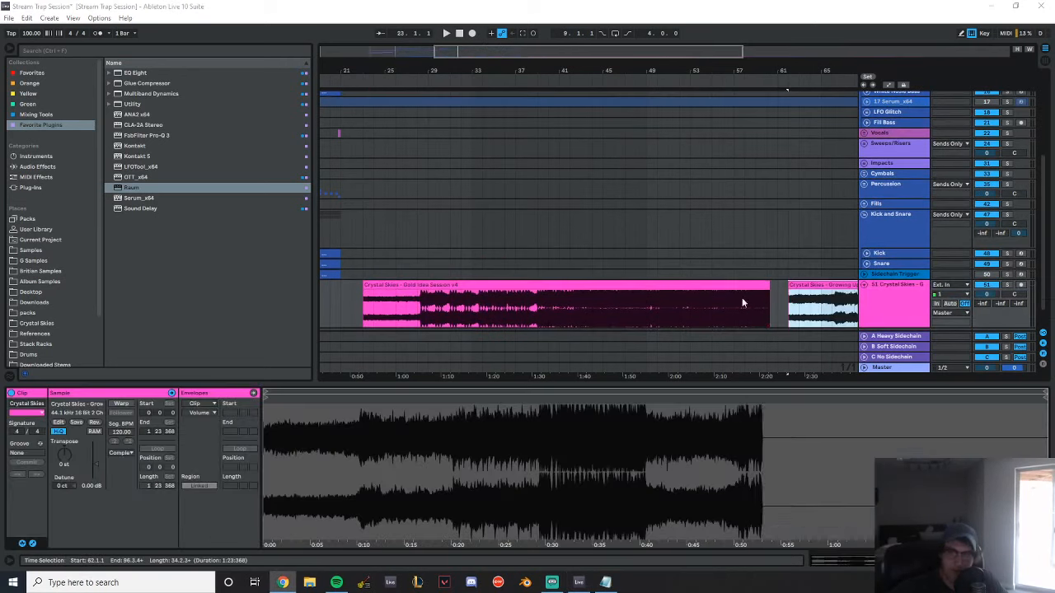
# Play the Gold Idea Session v4 clip from 23.1.1 and follow its waveform to the end with the clip view hidden
pyautogui.click(616, 283)
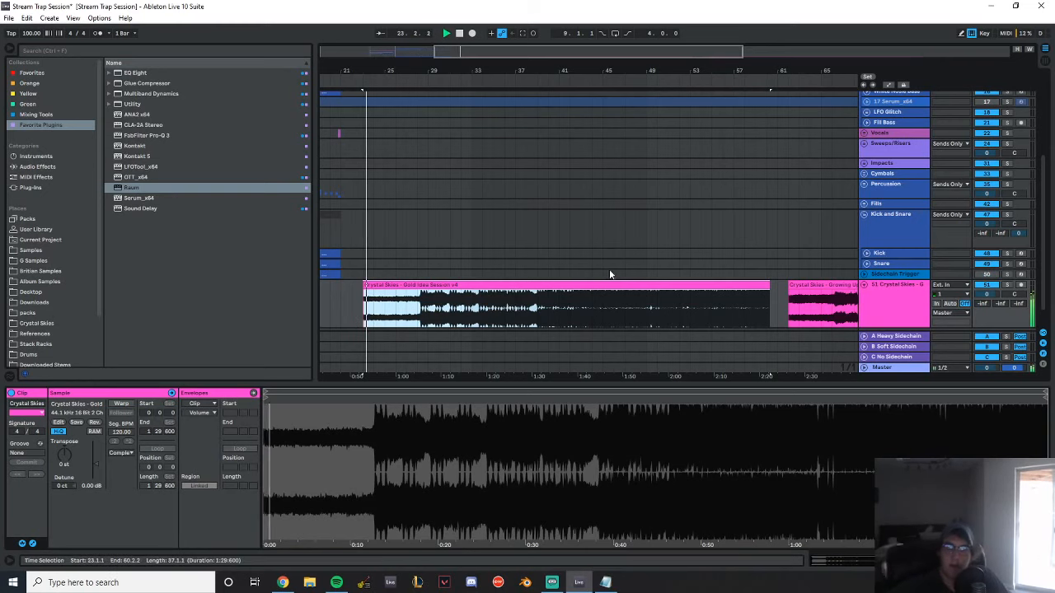
pyautogui.moveTo(422, 70); pyautogui.dragTo(473, 70)
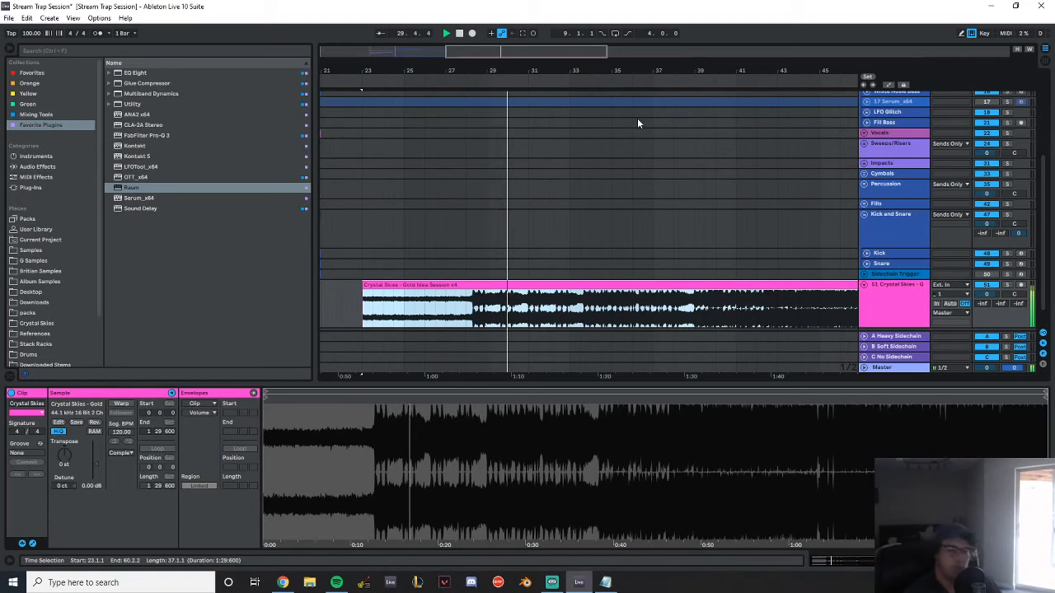
pyautogui.moveTo(651, 70); pyautogui.dragTo(635, 128)
pyautogui.moveTo(515, 382); pyautogui.dragTo(521, 494)
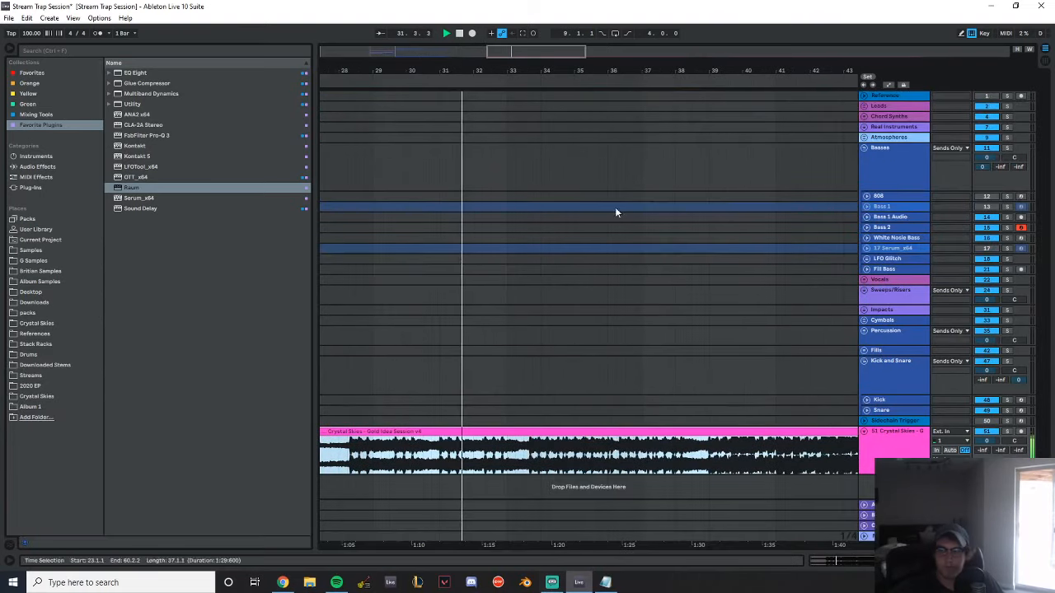
pyautogui.moveTo(668, 71); pyautogui.dragTo(560, 71)
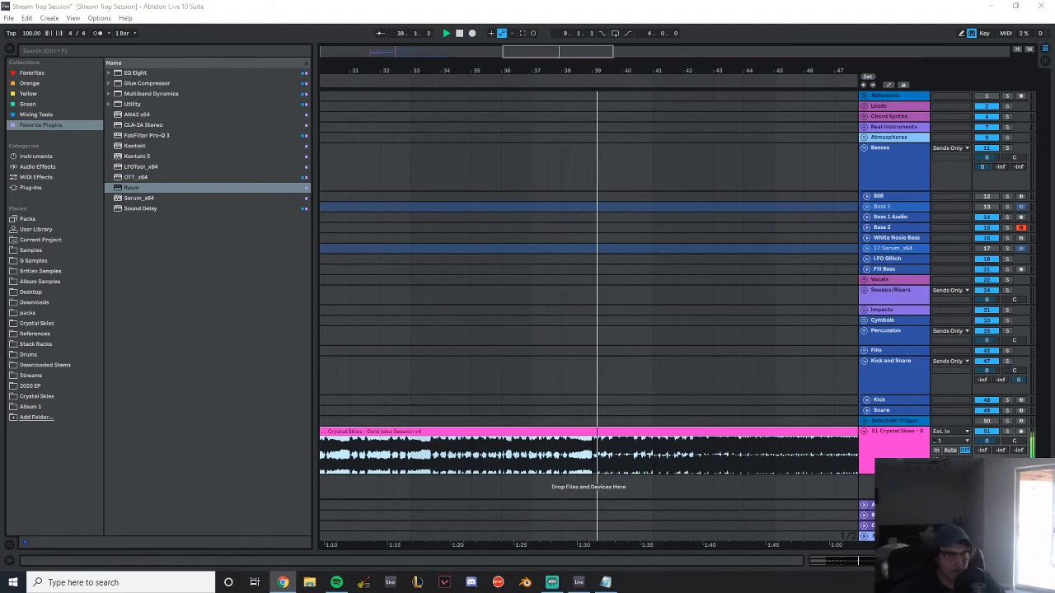
pyautogui.moveTo(594, 73); pyautogui.dragTo(356, 71)
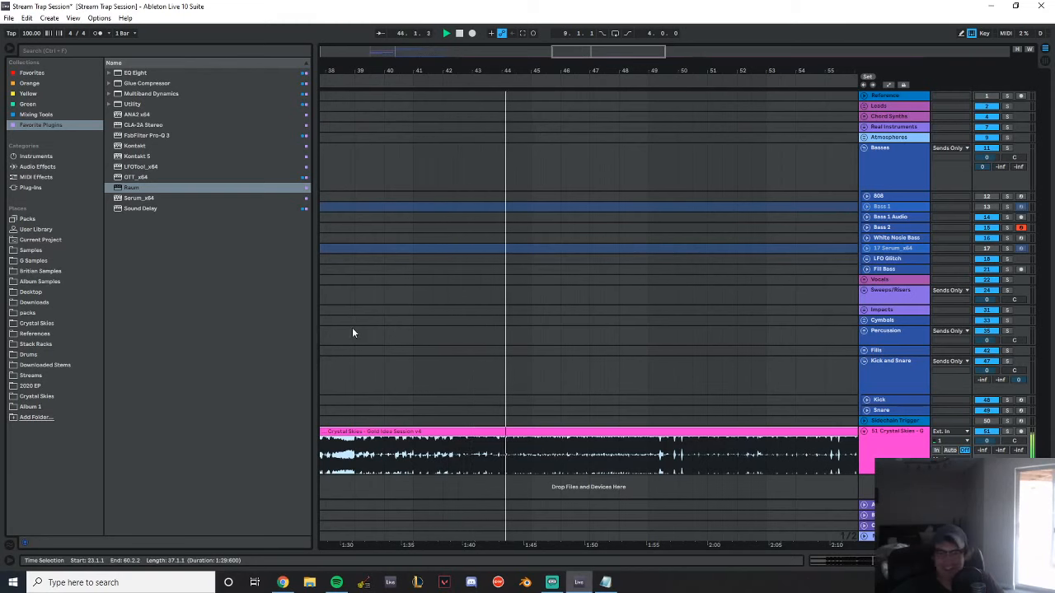
pyautogui.moveTo(687, 71); pyautogui.dragTo(552, 119)
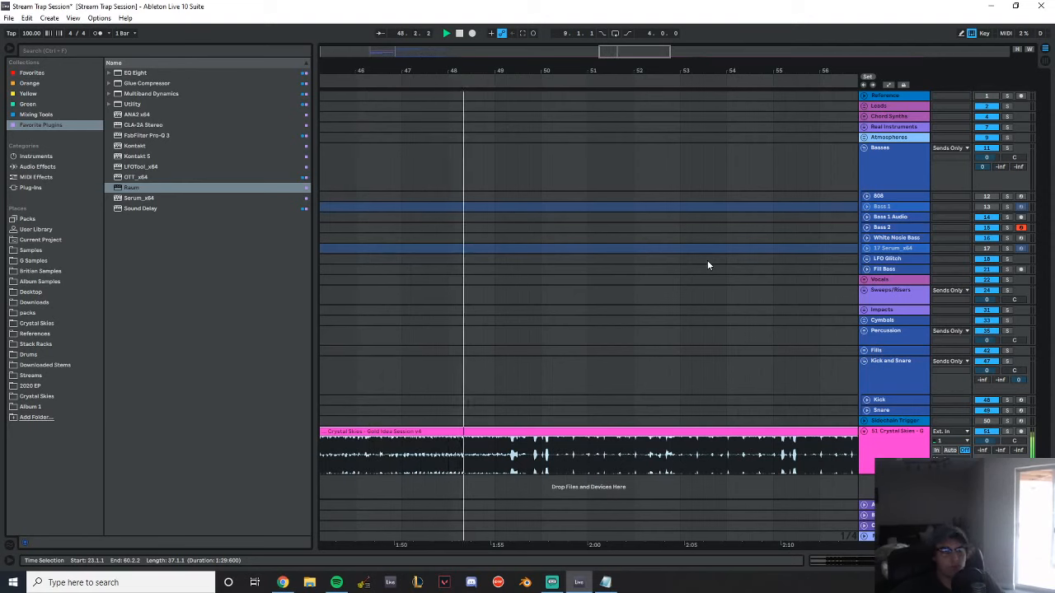
pyautogui.moveTo(592, 73); pyautogui.dragTo(504, 72)
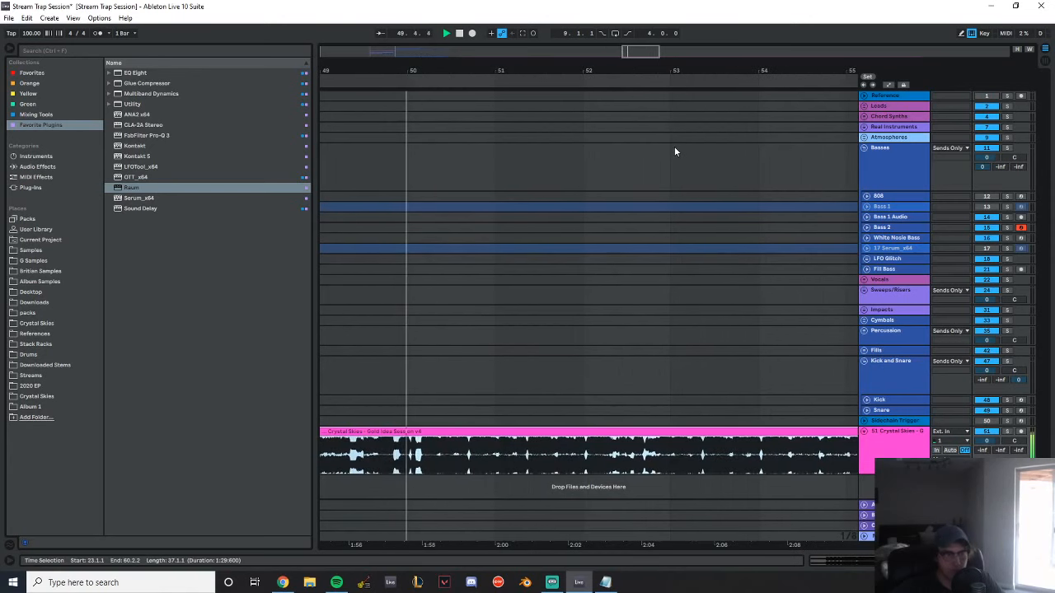
pyautogui.moveTo(590, 73); pyautogui.dragTo(546, 71)
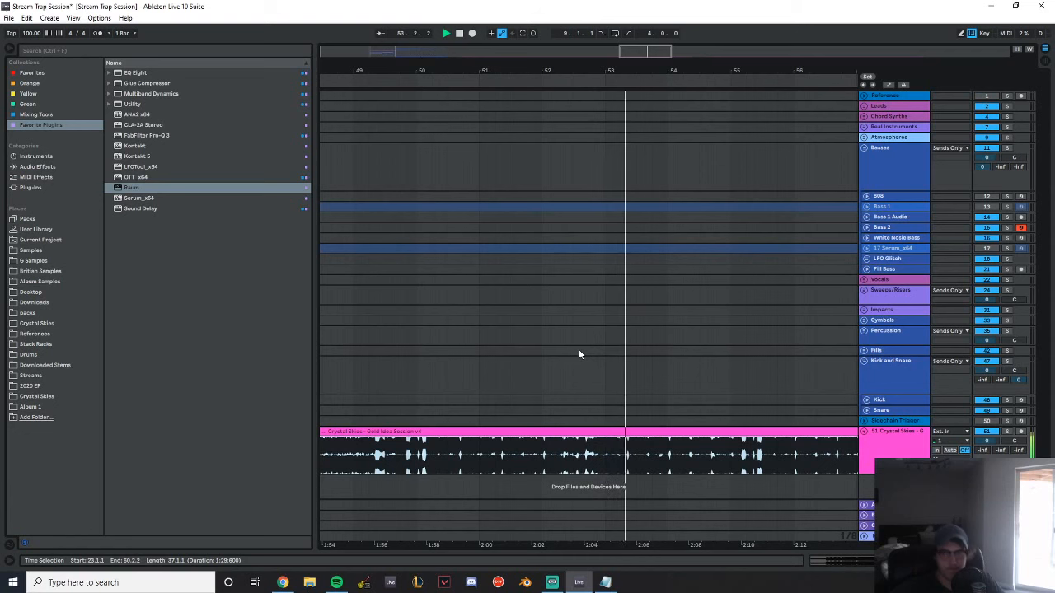
pyautogui.moveTo(736, 70); pyautogui.dragTo(574, 80)
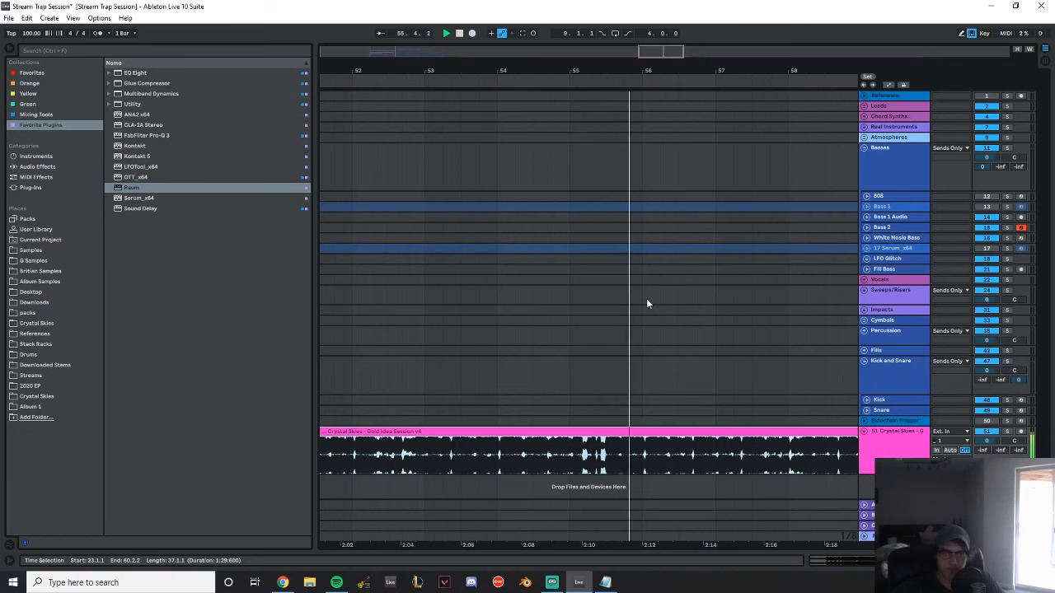
pyautogui.moveTo(714, 72); pyautogui.dragTo(440, 45)
pyautogui.moveTo(499, 72); pyautogui.dragTo(532, 91)
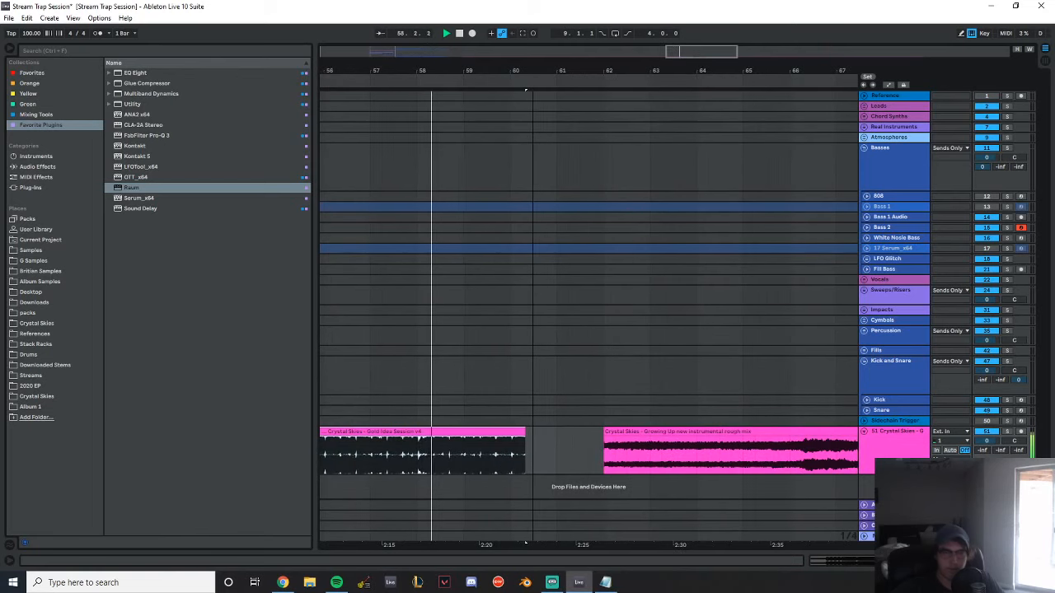
# Replay the Gold Idea Session v4 clip from 23.1.1 and again from 28.1.1
pyautogui.moveTo(524, 89)
pyautogui.mouseDown()
pyautogui.moveTo(515, 104)
pyautogui.moveTo(477, 69)
pyautogui.moveTo(530, 82)
pyautogui.moveTo(534, 71)
pyautogui.mouseUp()
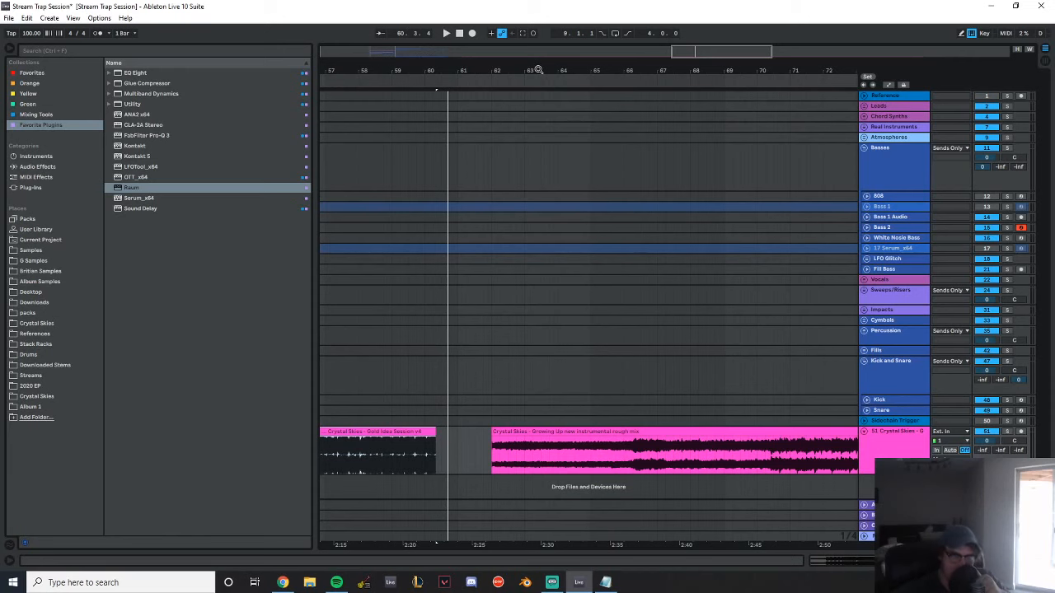
pyautogui.moveTo(403, 66); pyautogui.dragTo(770, 41)
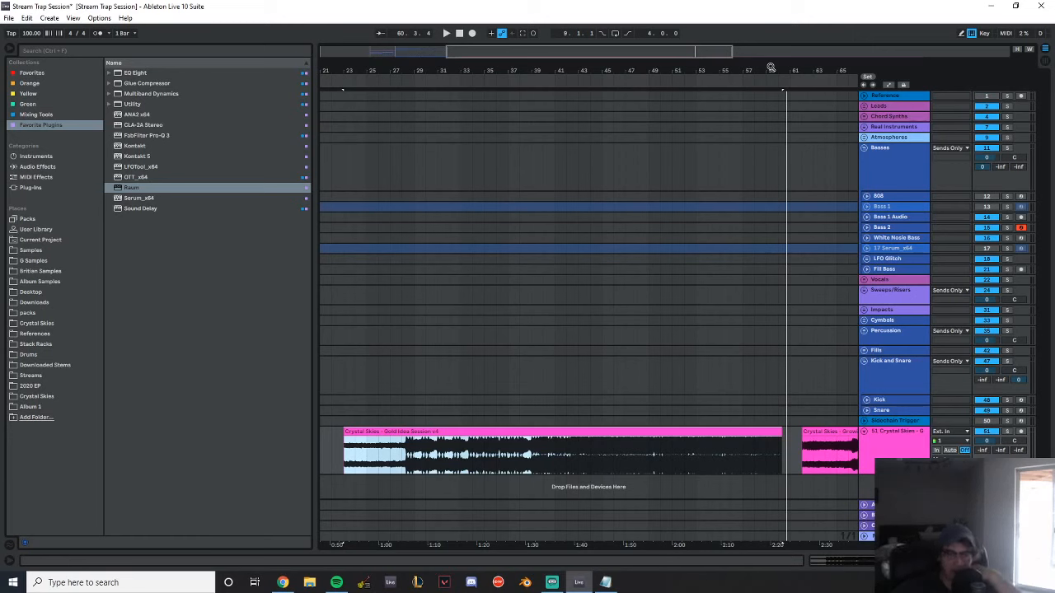
pyautogui.click(344, 364)
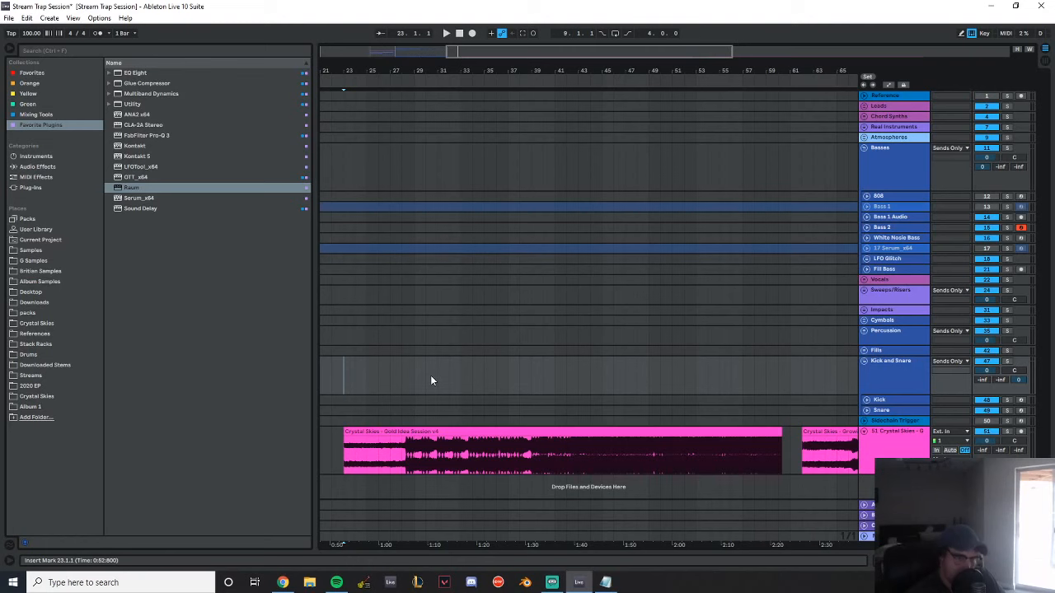
pyautogui.press('space')
pyautogui.moveTo(395, 382); pyautogui.dragTo(403, 380)
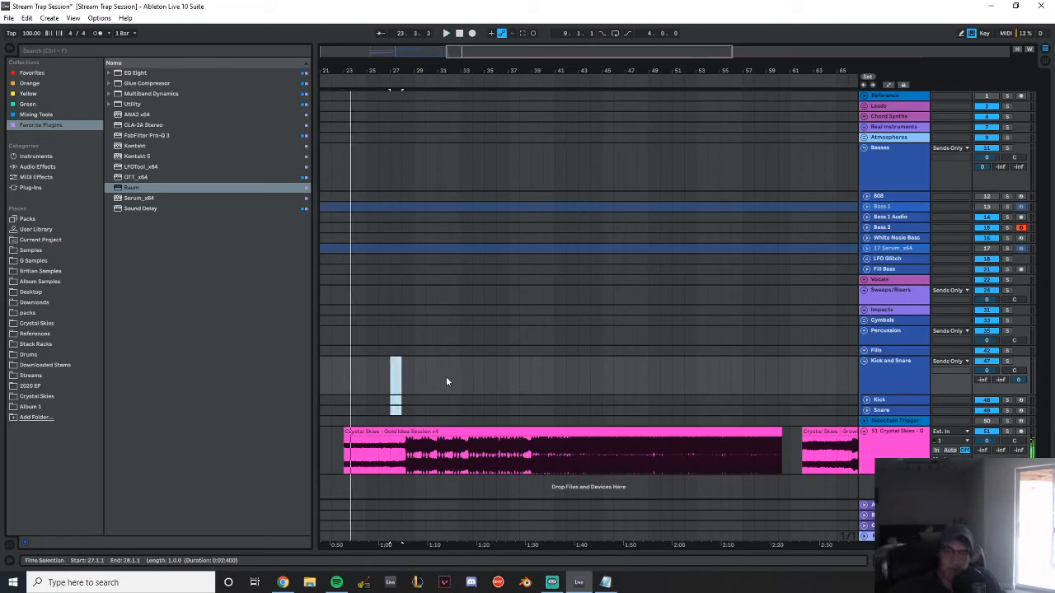
pyautogui.click(402, 381)
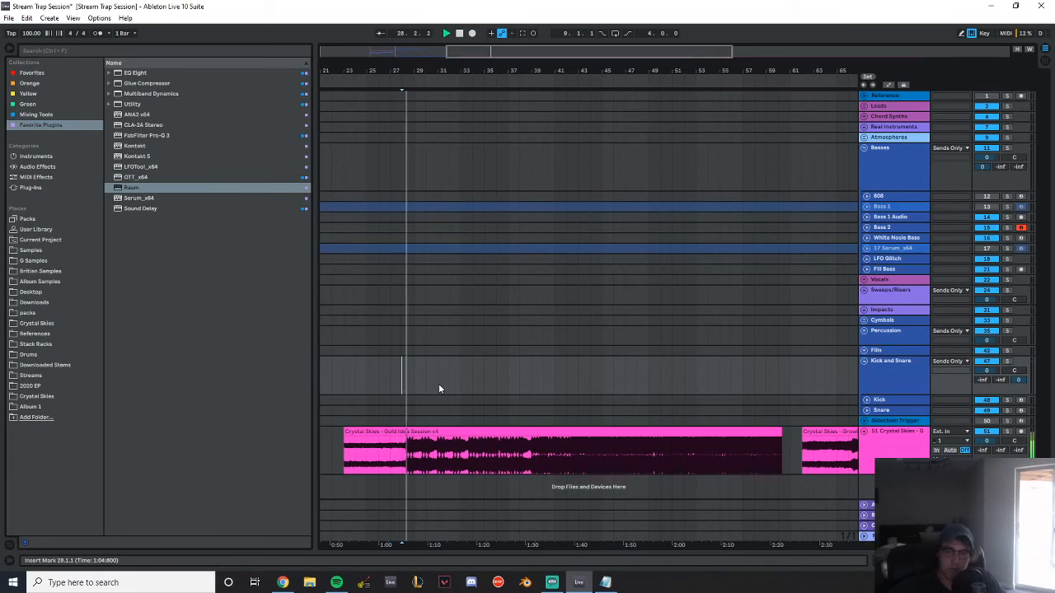
# Play the Growing Up new instrumental rough mix clip from its start at bar 62 and follow its waveform to the end
pyautogui.moveTo(547, 70); pyautogui.dragTo(322, 73)
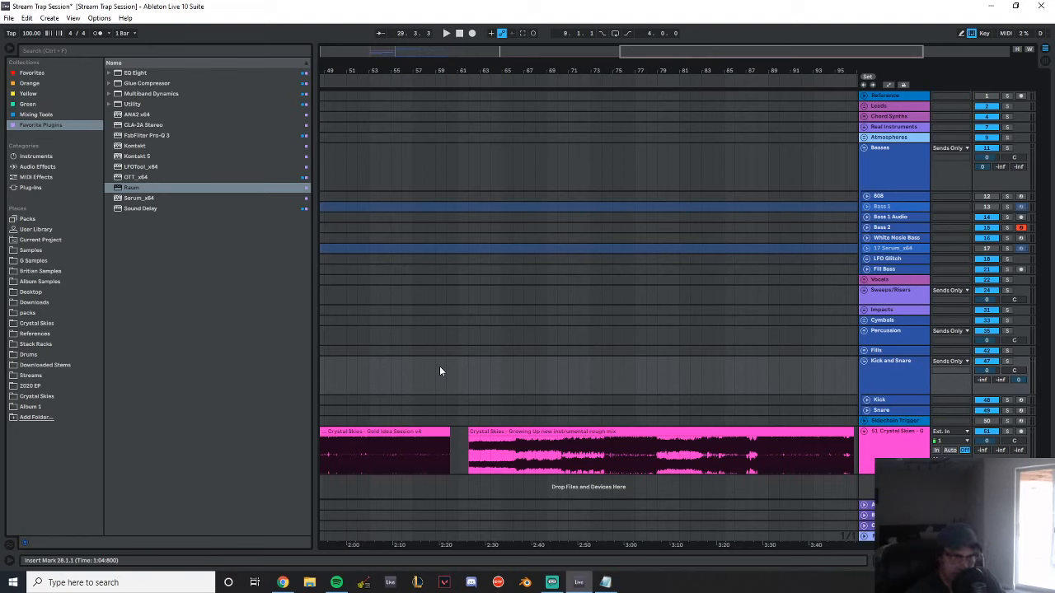
pyautogui.click(515, 430)
pyautogui.press('space')
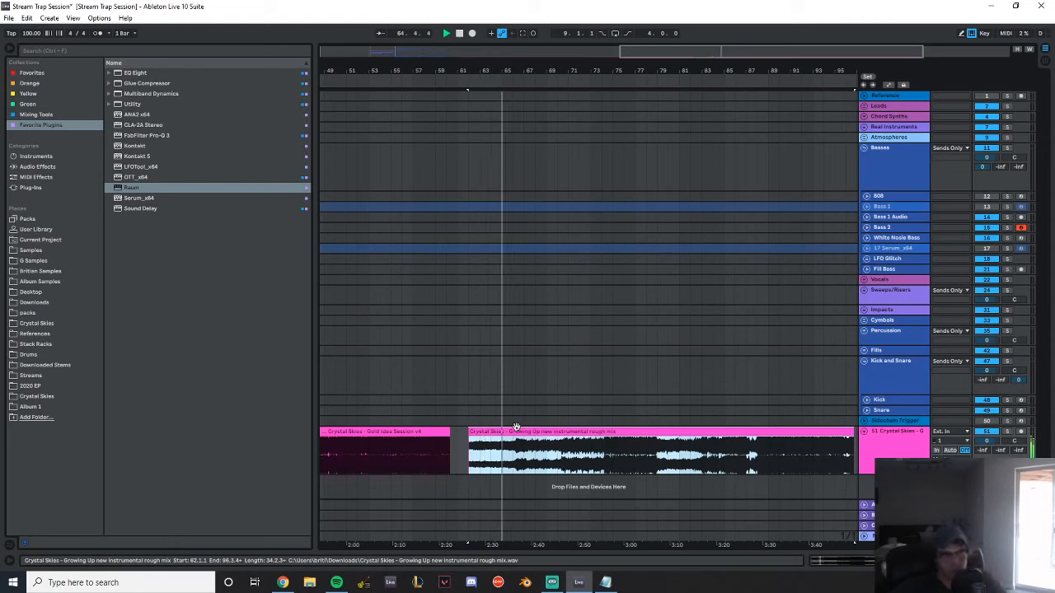
pyautogui.moveTo(546, 72); pyautogui.dragTo(581, 152)
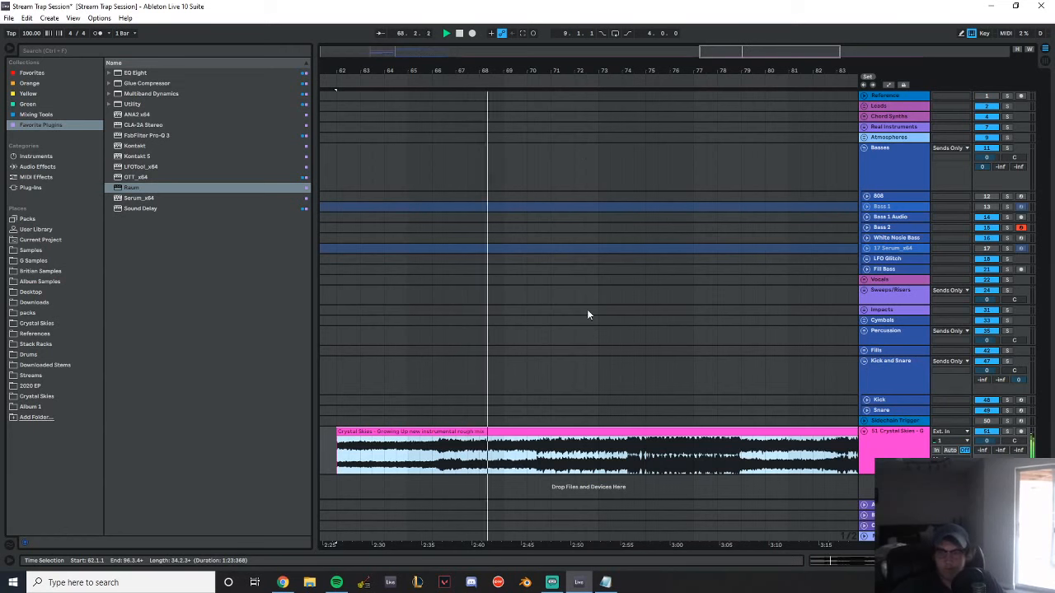
pyautogui.moveTo(606, 81); pyautogui.dragTo(484, 80)
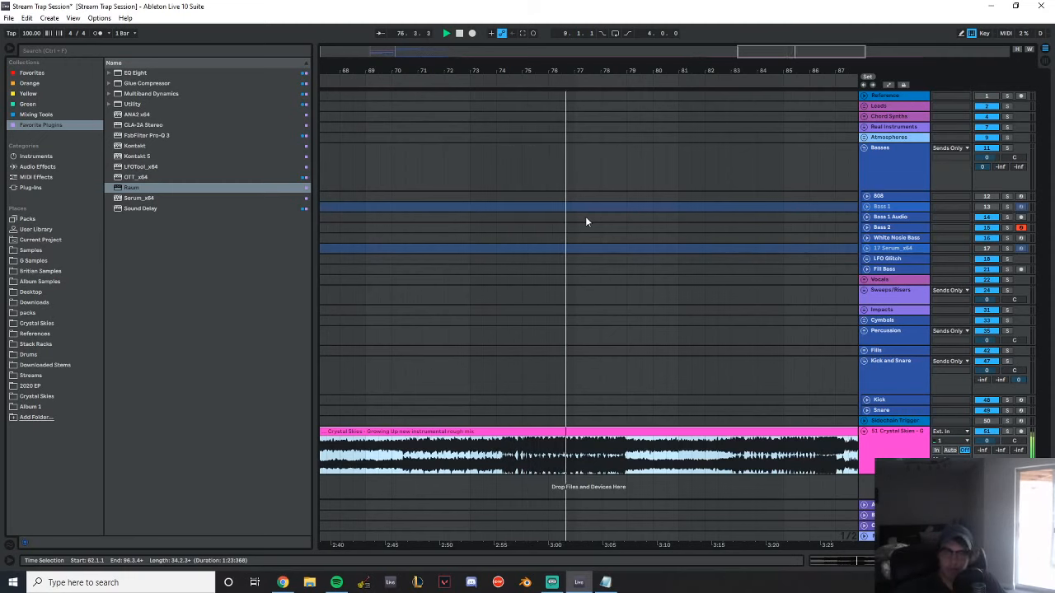
pyautogui.moveTo(658, 69); pyautogui.dragTo(441, 89)
pyautogui.moveTo(506, 73); pyautogui.dragTo(470, 75)
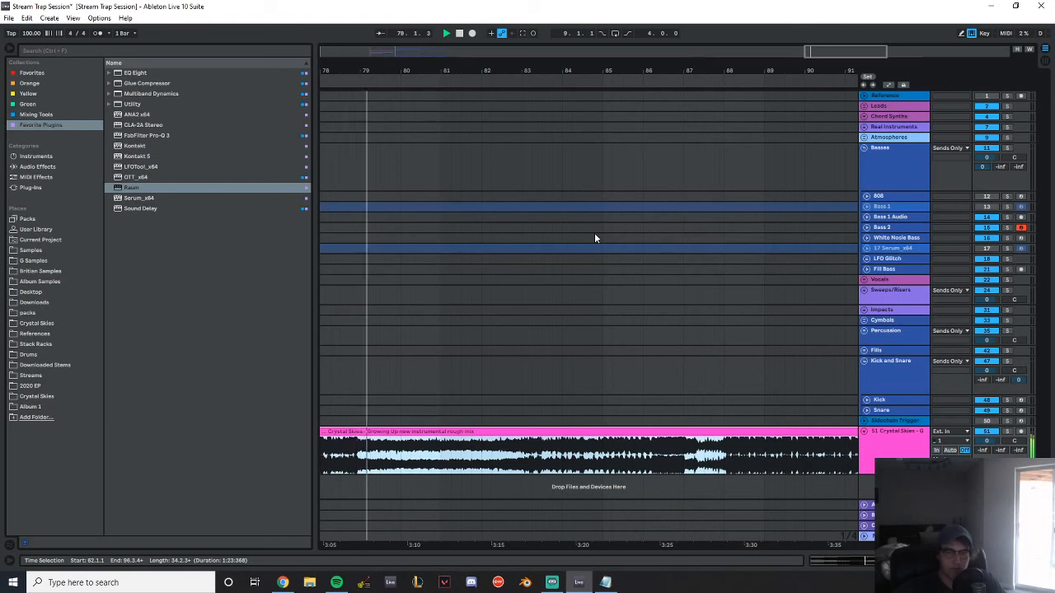
pyautogui.moveTo(608, 70)
pyautogui.mouseDown()
pyautogui.moveTo(402, 59)
pyautogui.moveTo(676, 37)
pyautogui.moveTo(610, 51)
pyautogui.mouseUp()
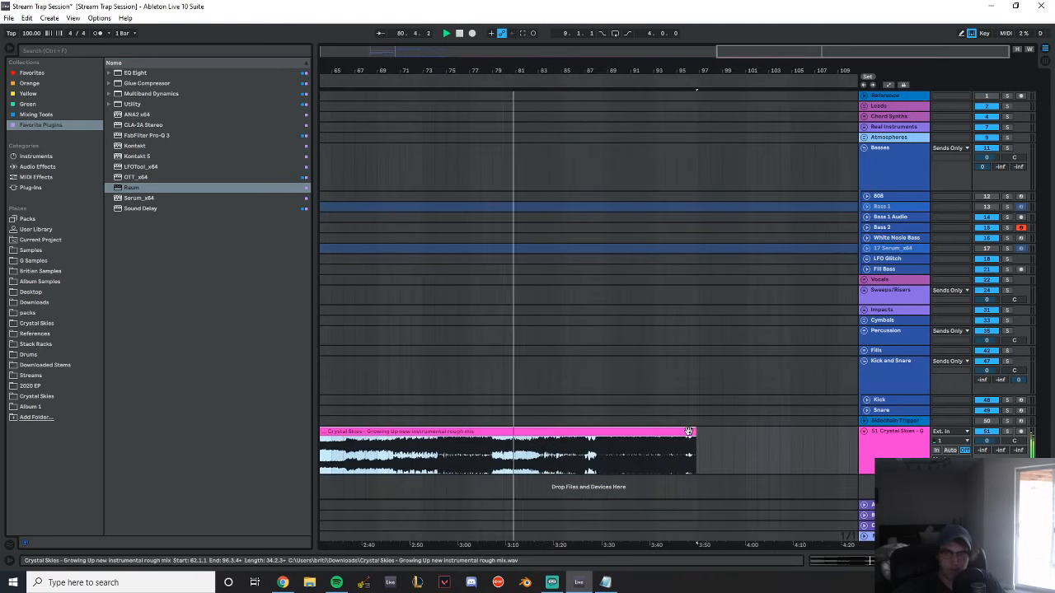
pyautogui.moveTo(591, 67); pyautogui.dragTo(591, 91)
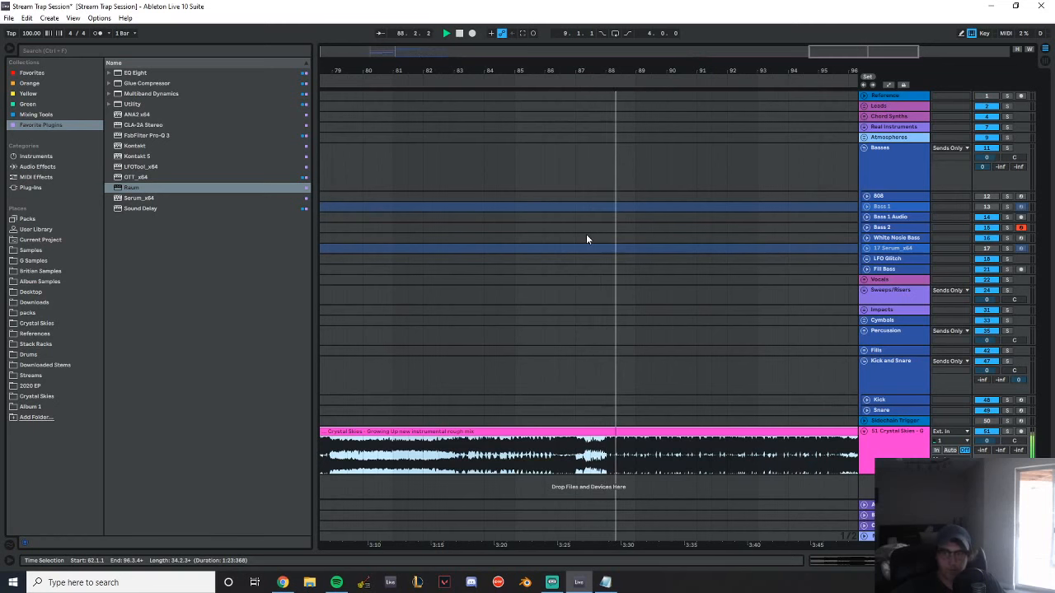
pyautogui.moveTo(676, 71); pyautogui.dragTo(498, 72)
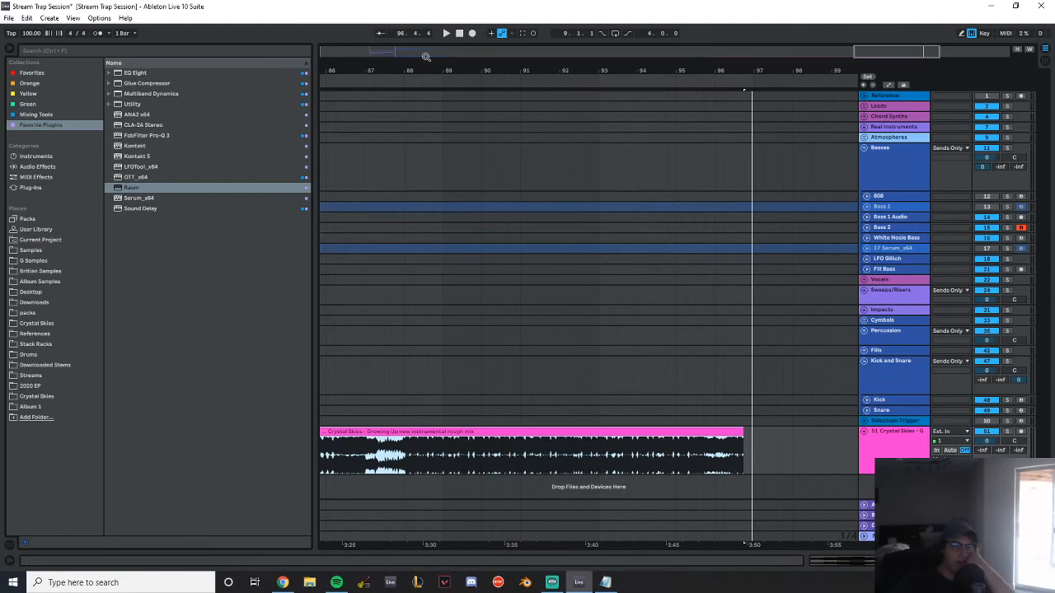
# Replay the Growing Up rough mix from 66.3.1 and from 70.3.1
pyautogui.moveTo(400, 72); pyautogui.dragTo(753, 29)
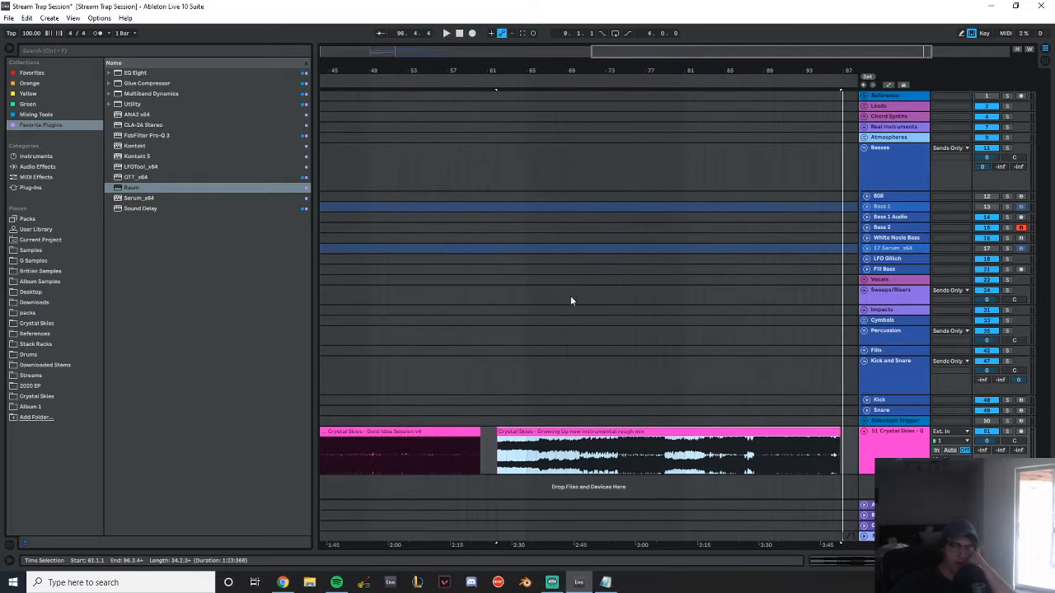
pyautogui.moveTo(423, 72); pyautogui.dragTo(321, 132)
pyautogui.moveTo(594, 73); pyautogui.dragTo(363, 66)
pyautogui.click(361, 458)
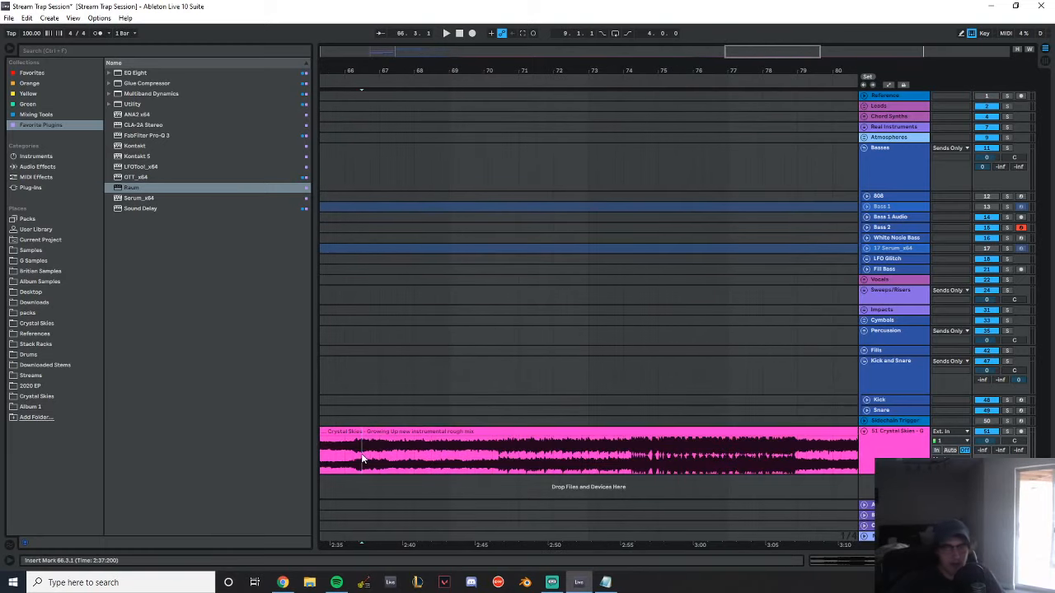
pyautogui.press('space')
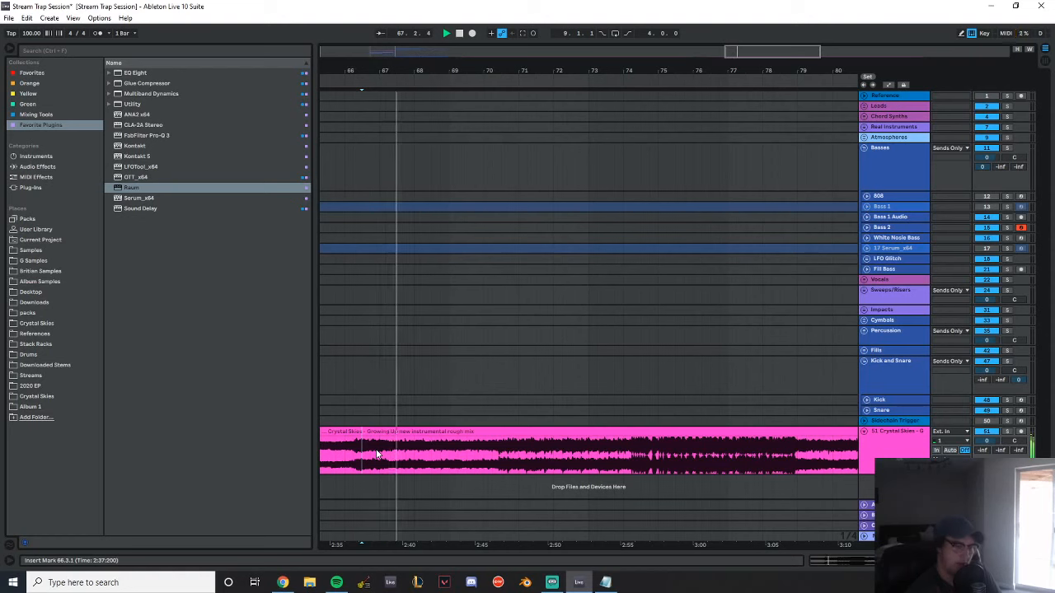
pyautogui.click(502, 462)
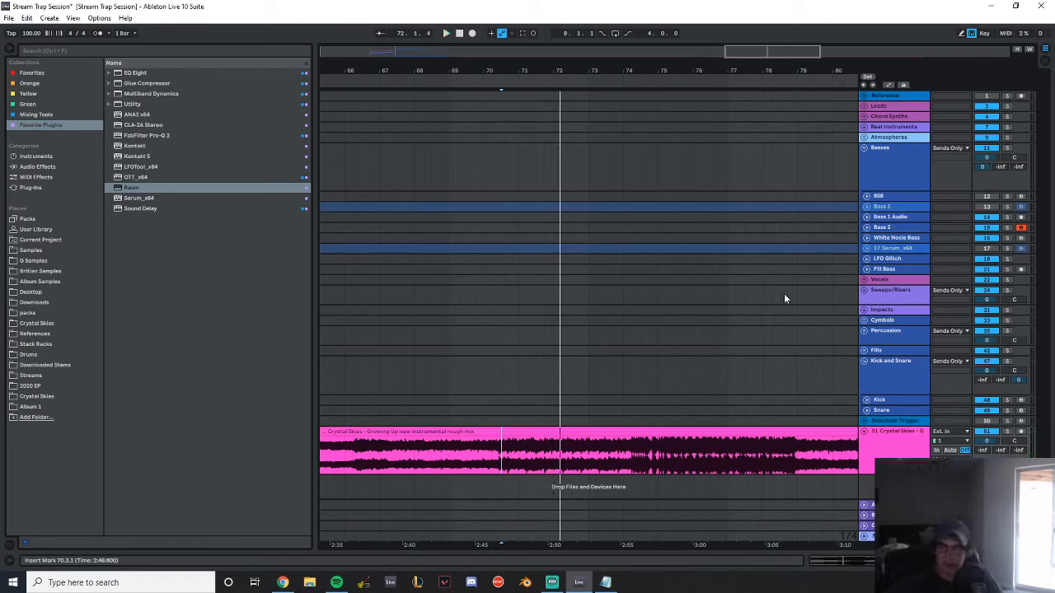
# Add a new MIDI track below the imported audio track and load Kontakt 5 on it
pyautogui.click(901, 452)
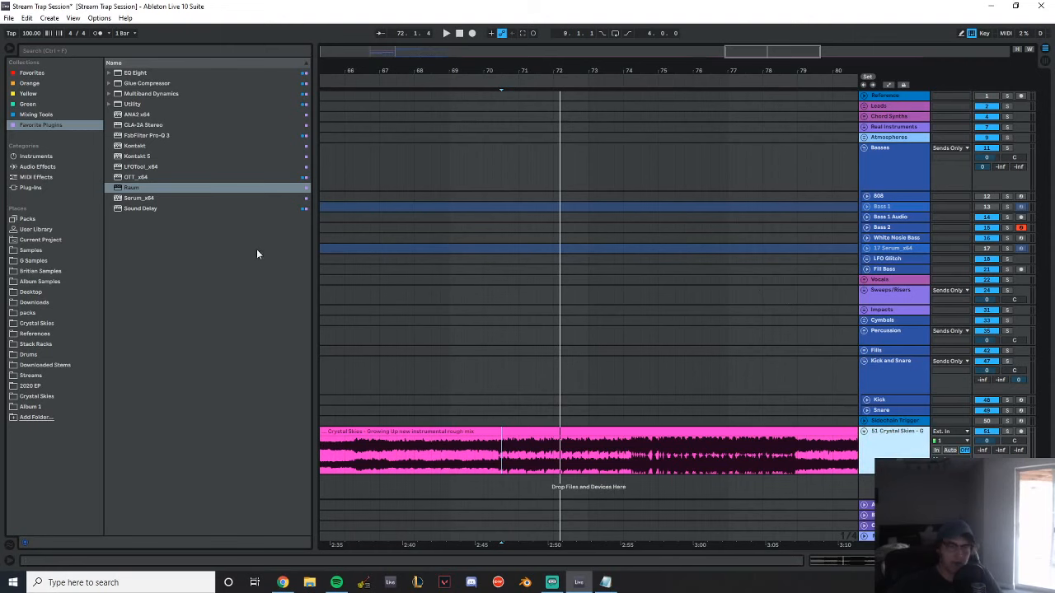
pyautogui.hotkey('ctrl', 'shift', 't')
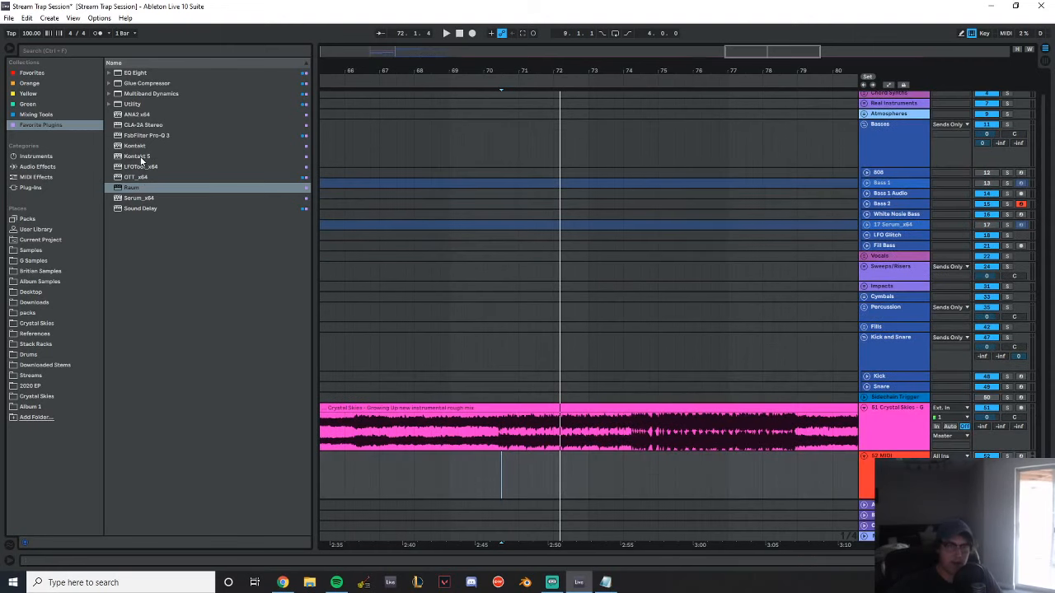
pyautogui.click(139, 156)
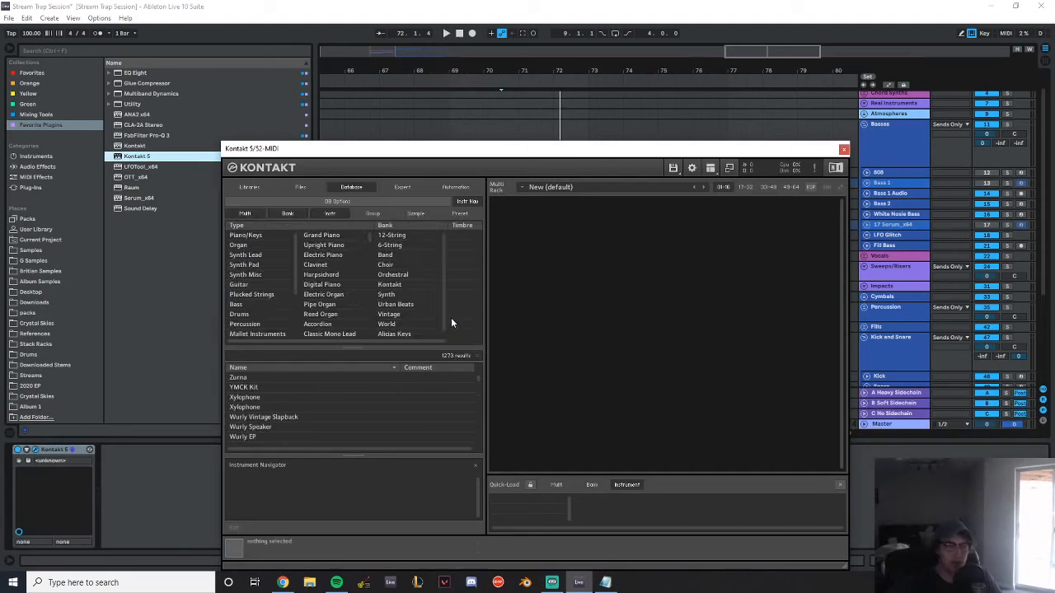
# Load Scarbee Rickenbacker Bass.nki from the Kontakt libraries and choose its Cruncher preset
pyautogui.click(248, 187)
pyautogui.scroll(-5, 352, 408)
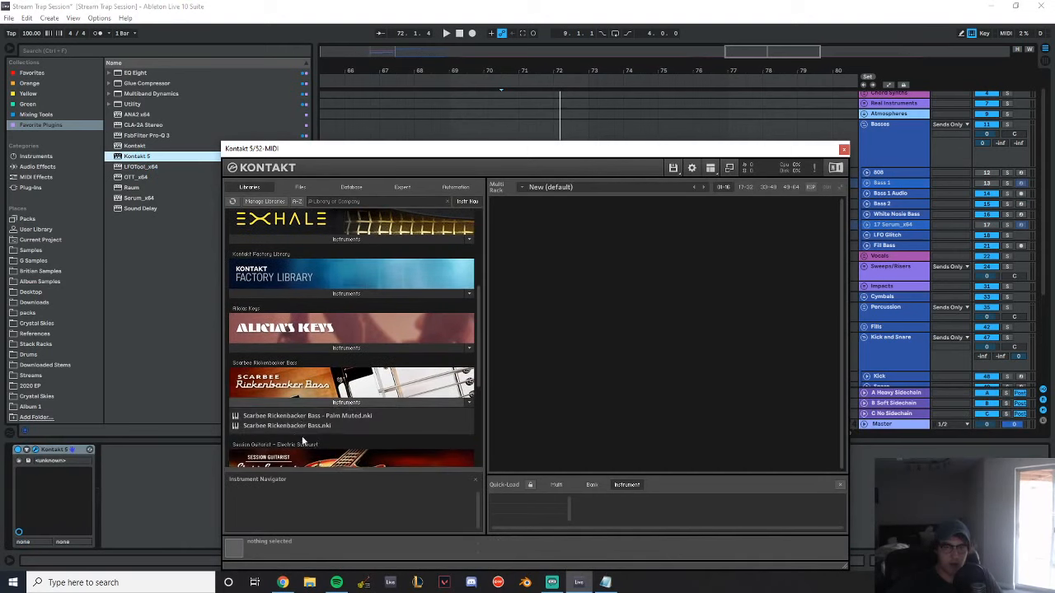
pyautogui.moveTo(293, 426); pyautogui.dragTo(662, 305)
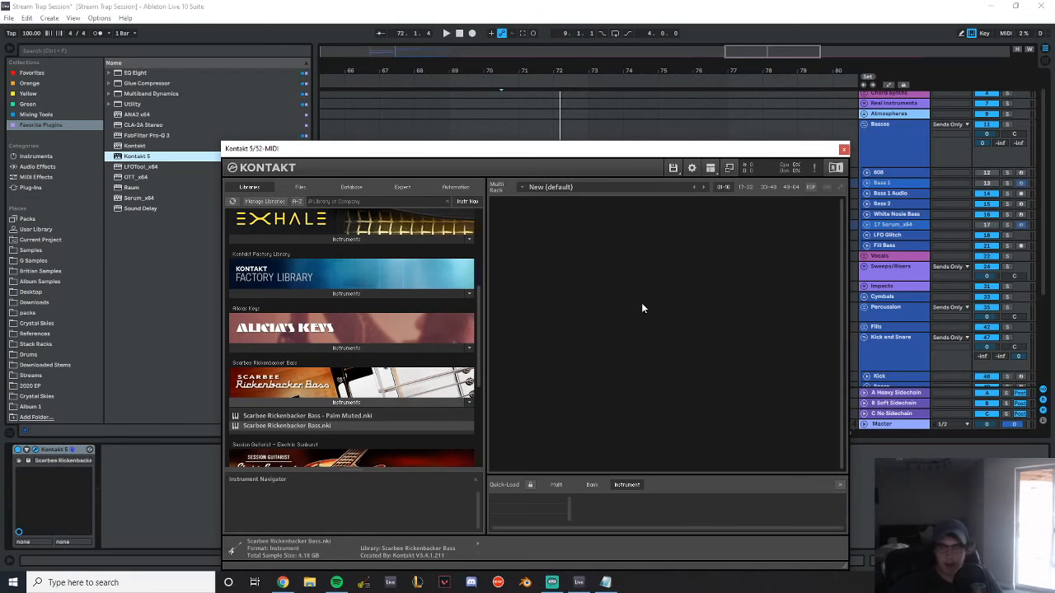
pyautogui.click(559, 259)
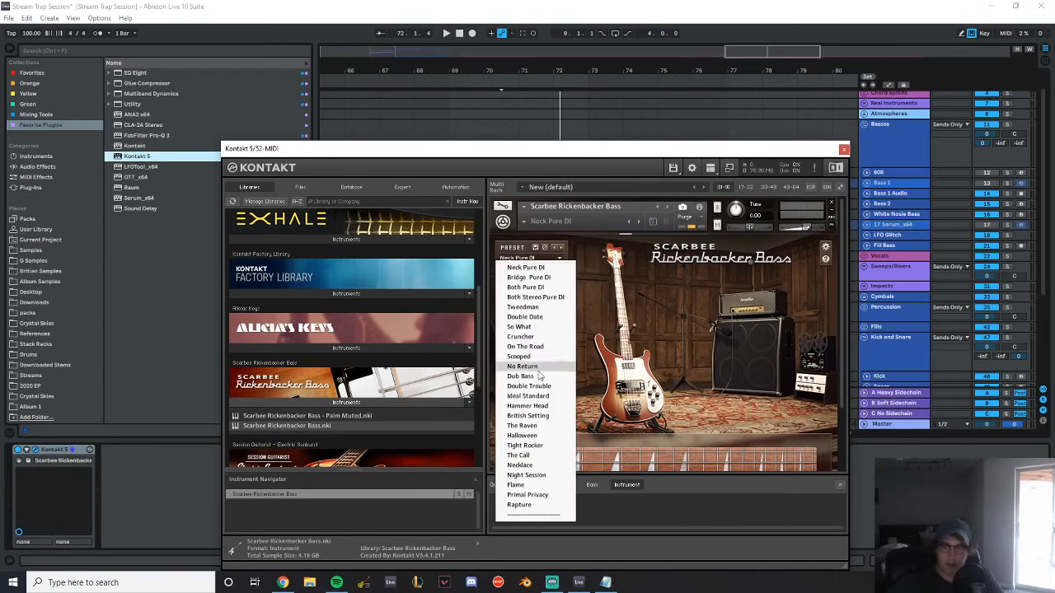
pyautogui.click(543, 336)
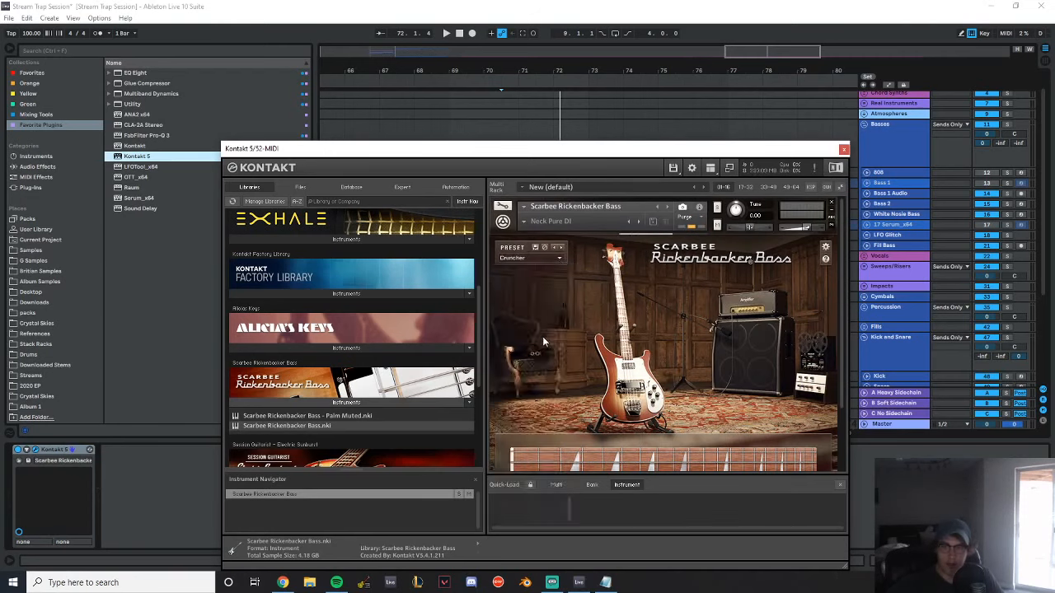
# Audition the bass on the Kontakt 5 track with the computer keyboard's octave lowered to C1–D2, and close the plug-in window
pyautogui.scroll(-5, 933, 289)
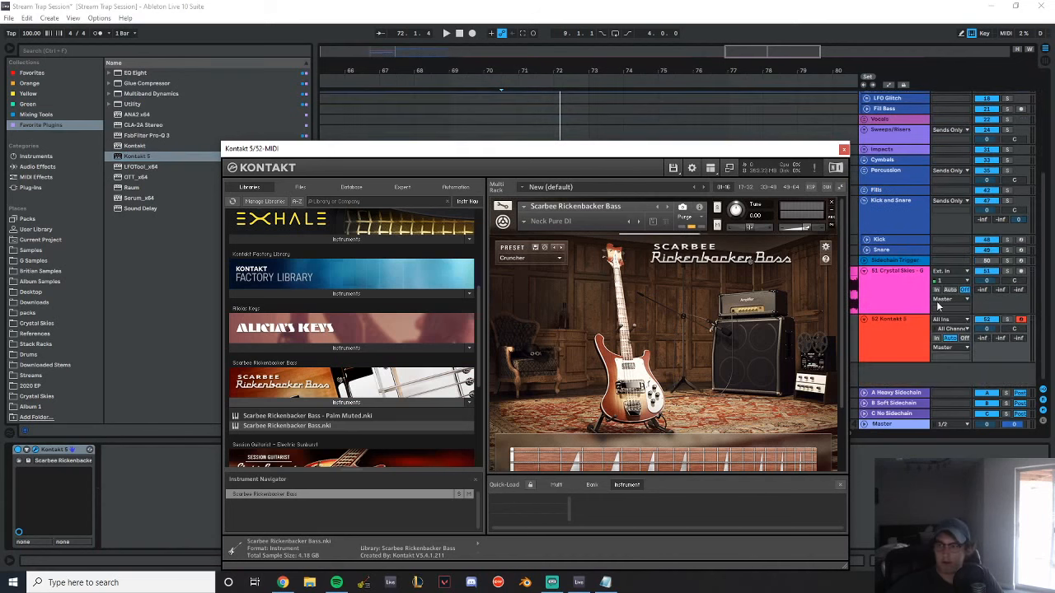
pyautogui.click(900, 335)
pyautogui.press('z')
pyautogui.press('z')
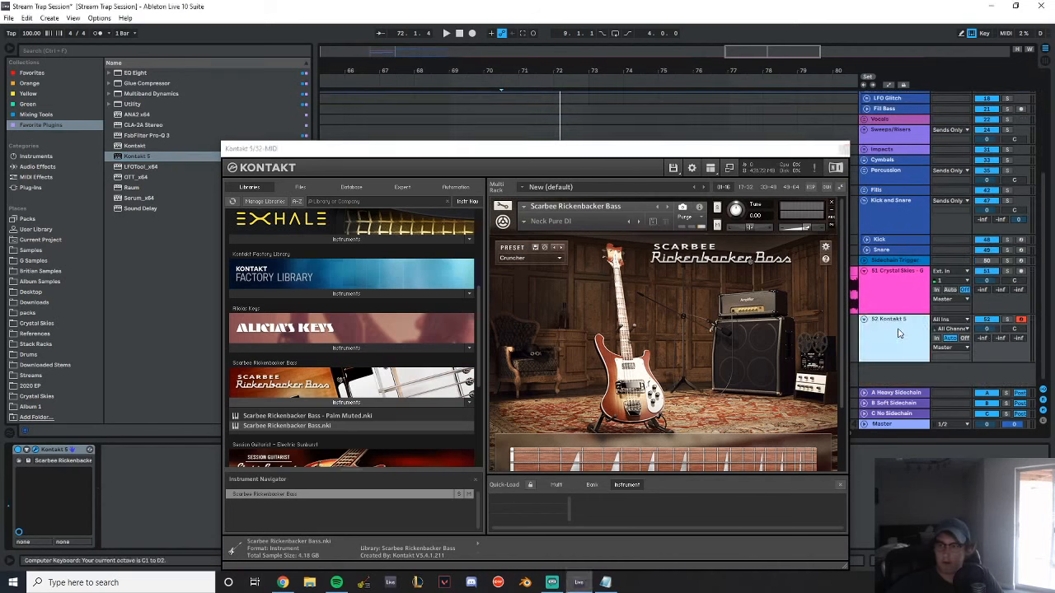
pyautogui.press('a')
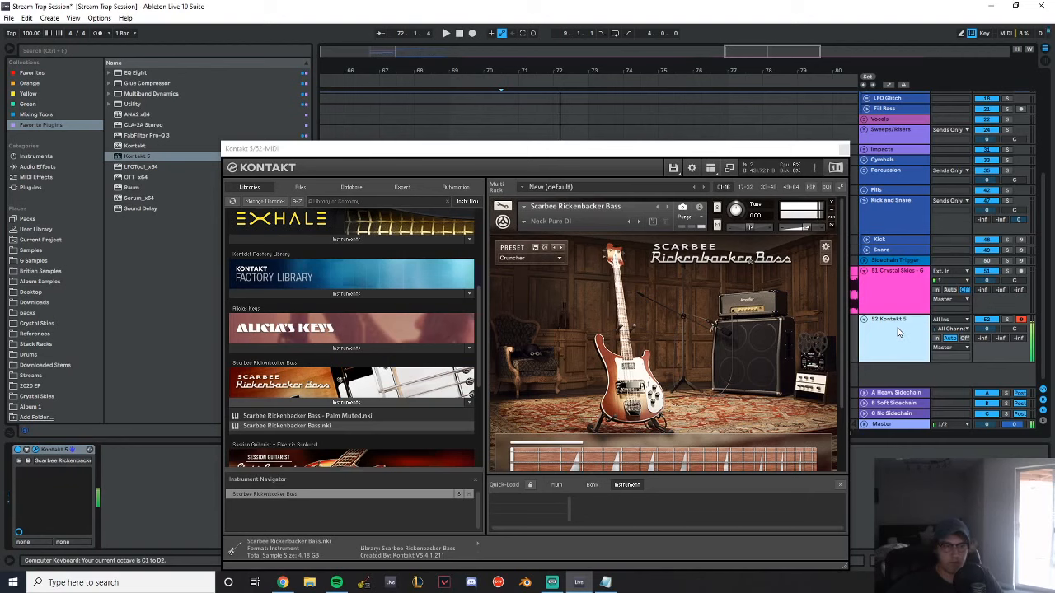
pyautogui.click(842, 149)
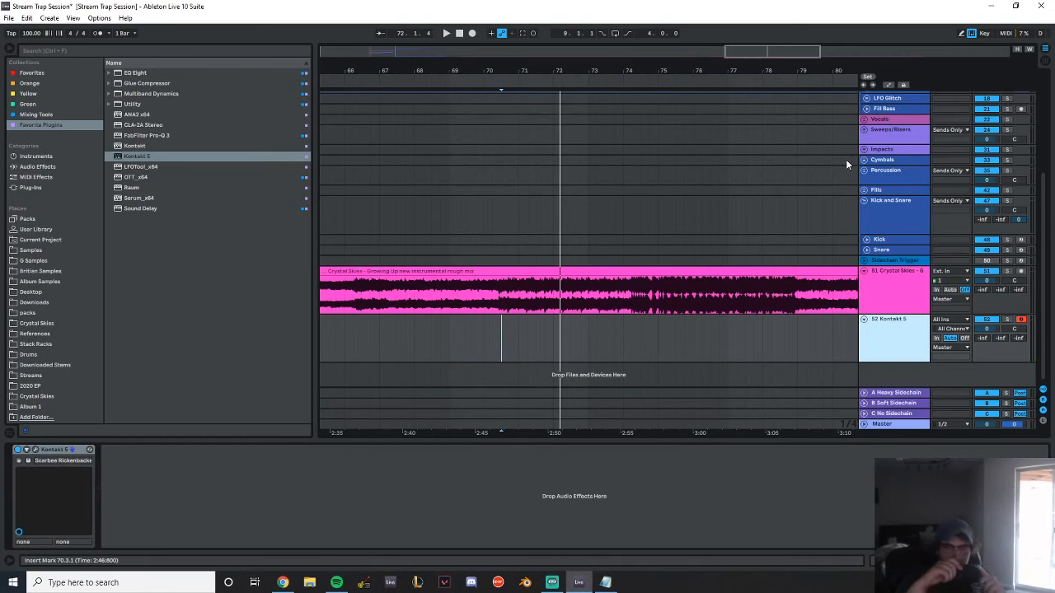
# Reopen Kontakt 5, add Scarbee Rickenbacker Bass - Palm Muted.nki to the rack, and audition it in a different keyboard octave
pyautogui.moveTo(492, 66); pyautogui.dragTo(657, 15)
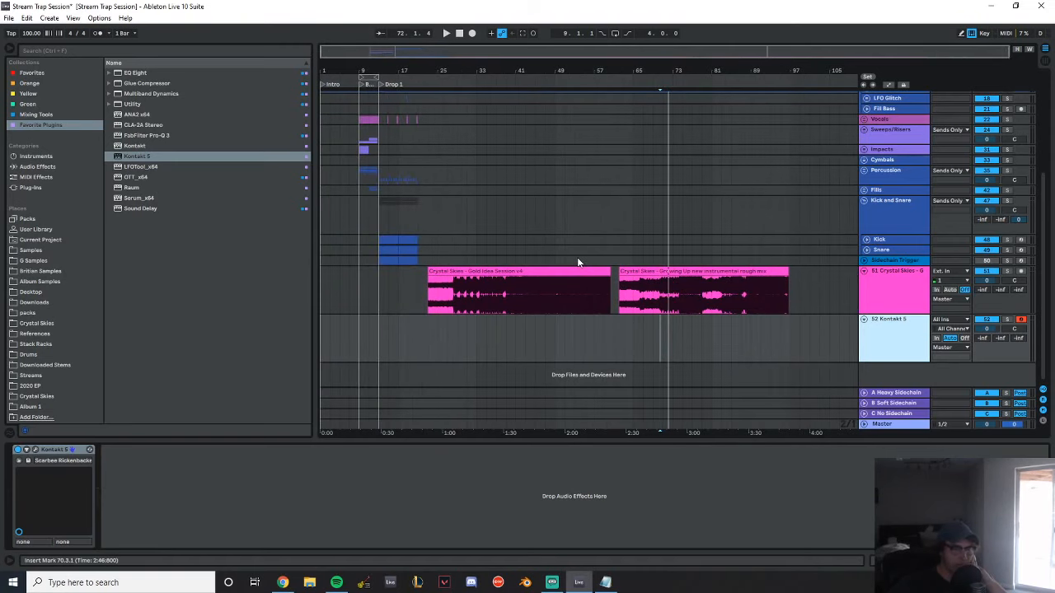
pyautogui.click(35, 450)
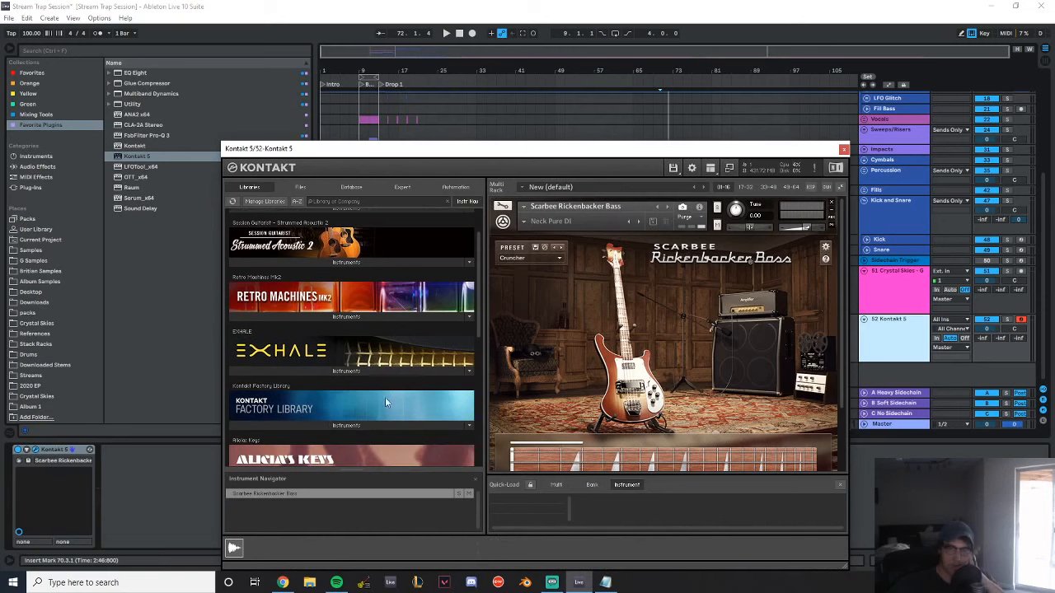
pyautogui.scroll(-6, 384, 401)
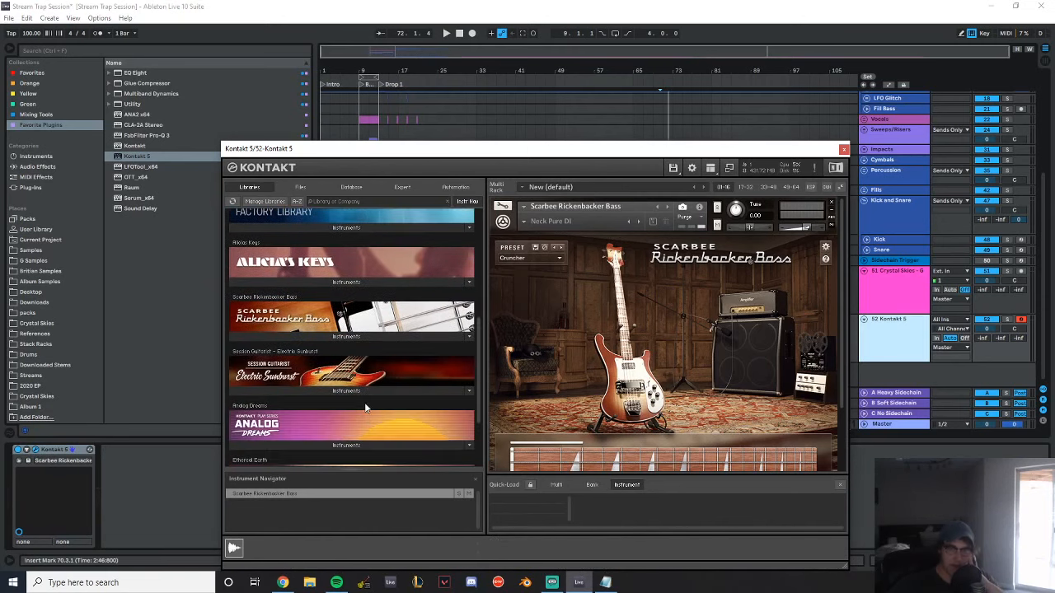
pyautogui.click(359, 390)
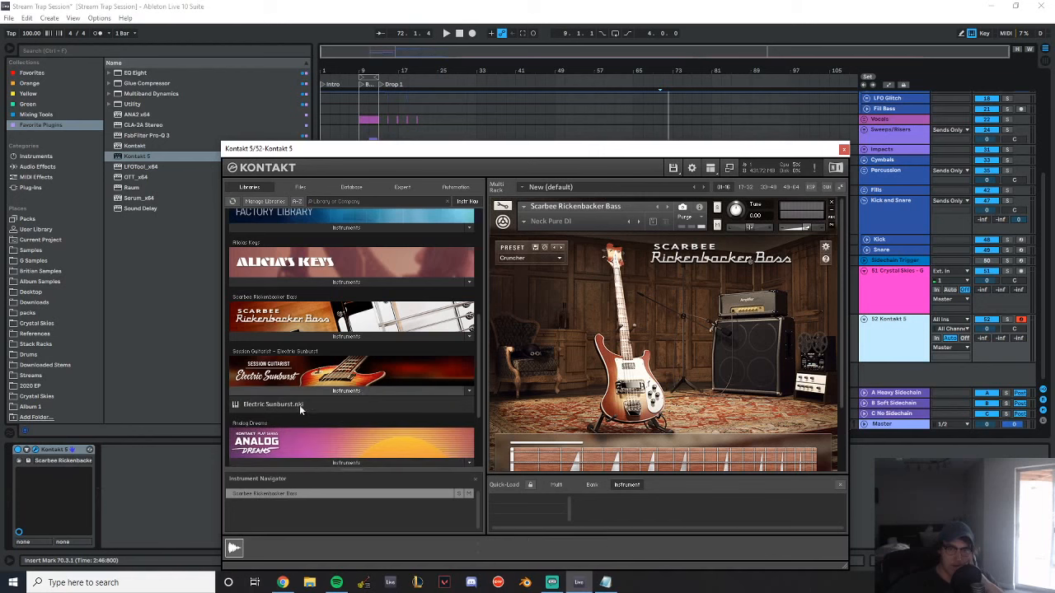
pyautogui.click(365, 335)
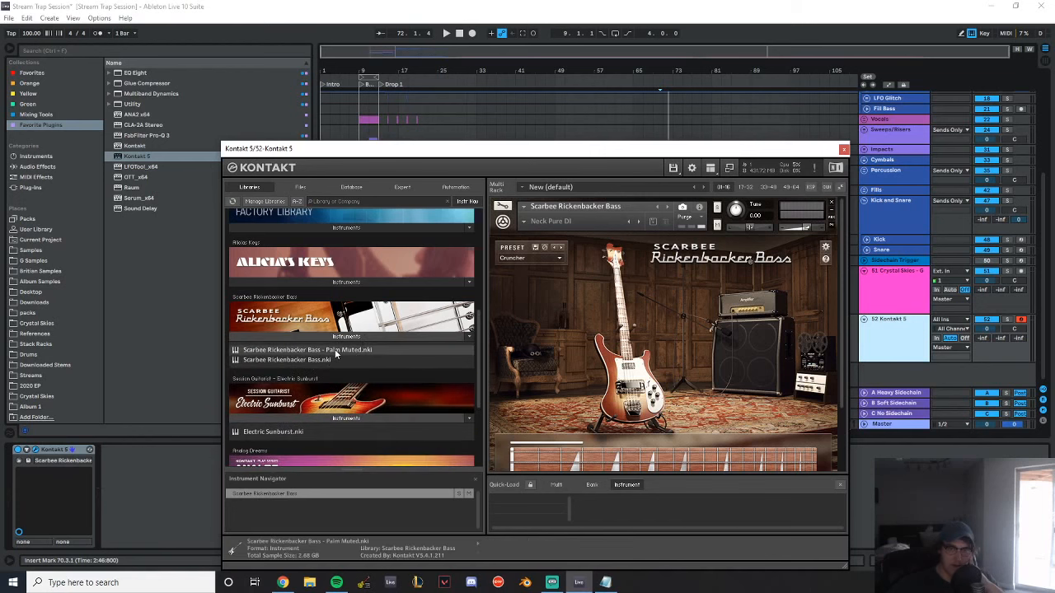
pyautogui.doubleClick(335, 353)
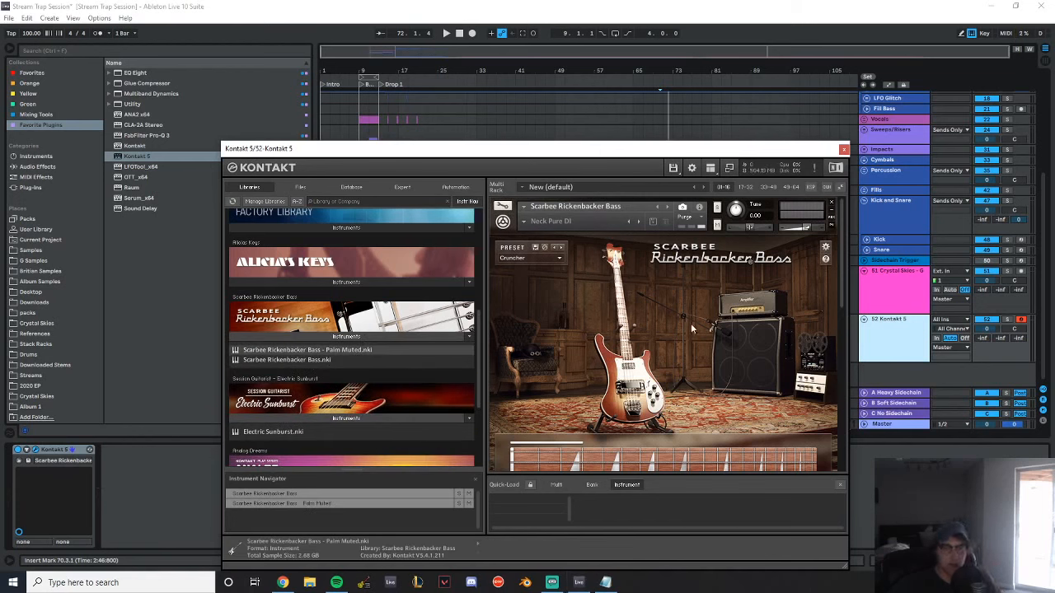
pyautogui.press('z')
pyautogui.press('a')
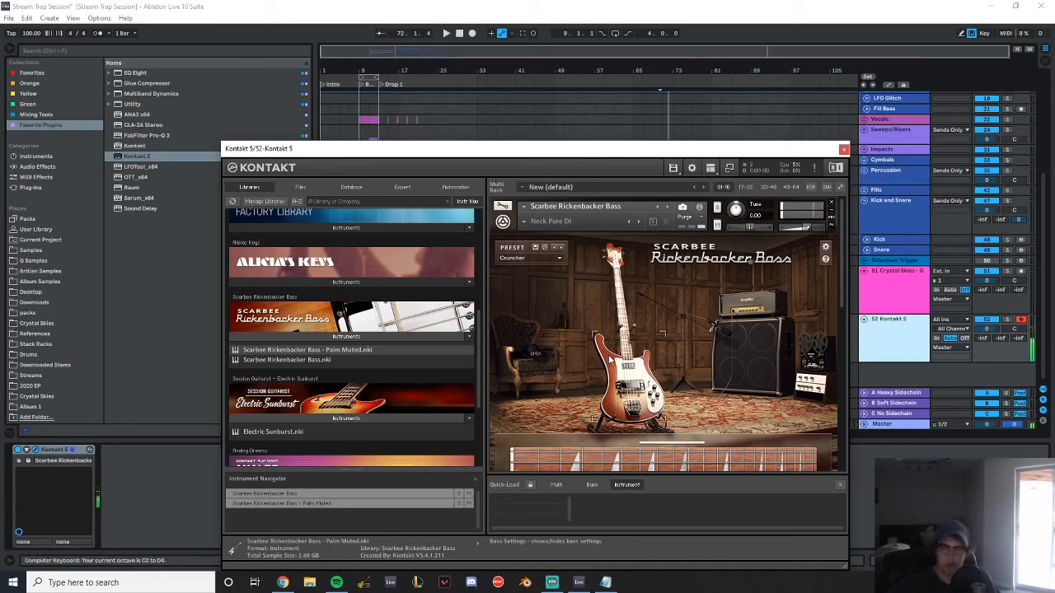
# Audition the Rickenbacker bass with the Neck Pure DI and Both Pure DI presets, and close the Kontakt window
pyautogui.click(559, 258)
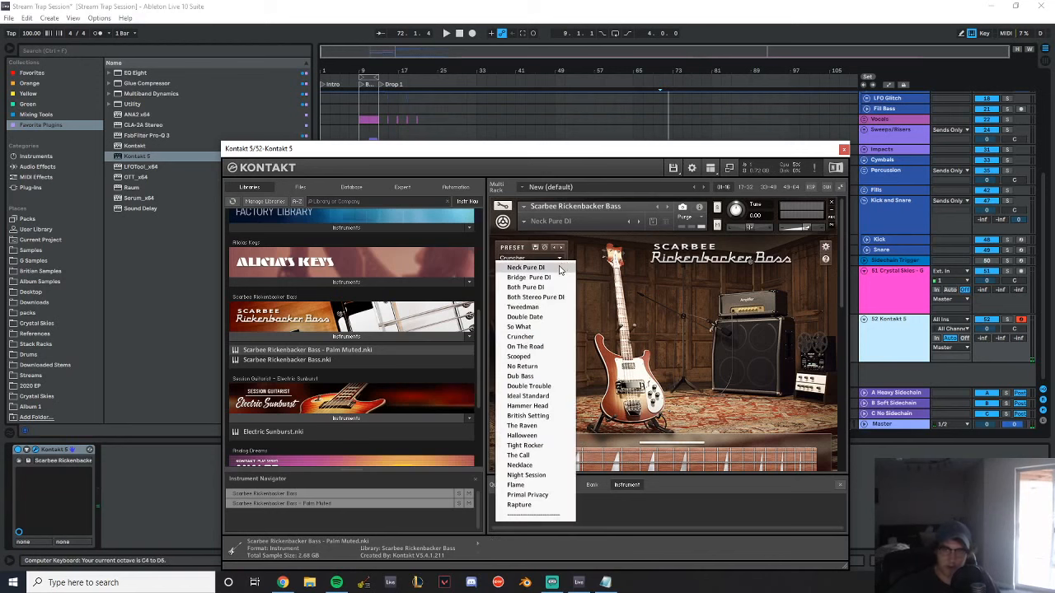
pyautogui.click(559, 268)
pyautogui.press('z')
pyautogui.press('a')
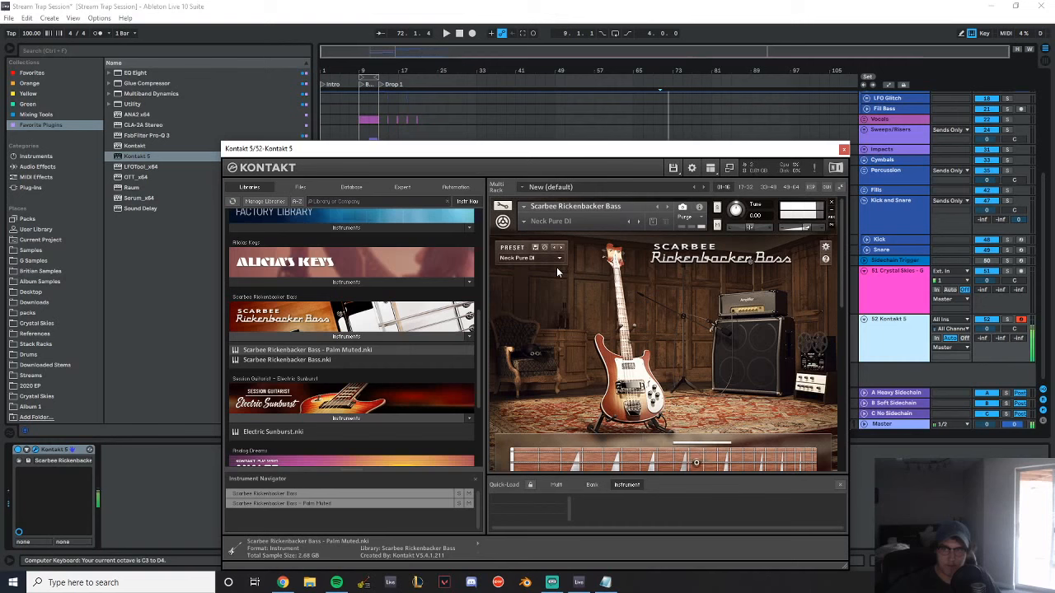
pyautogui.press('a')
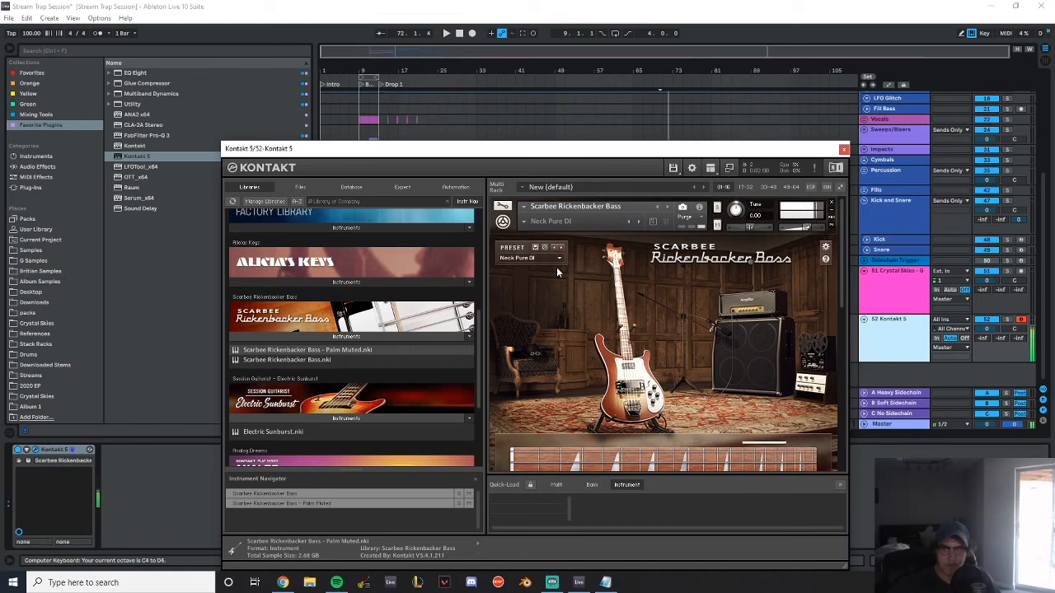
pyautogui.press('a')
pyautogui.press('a')
pyautogui.click(559, 248)
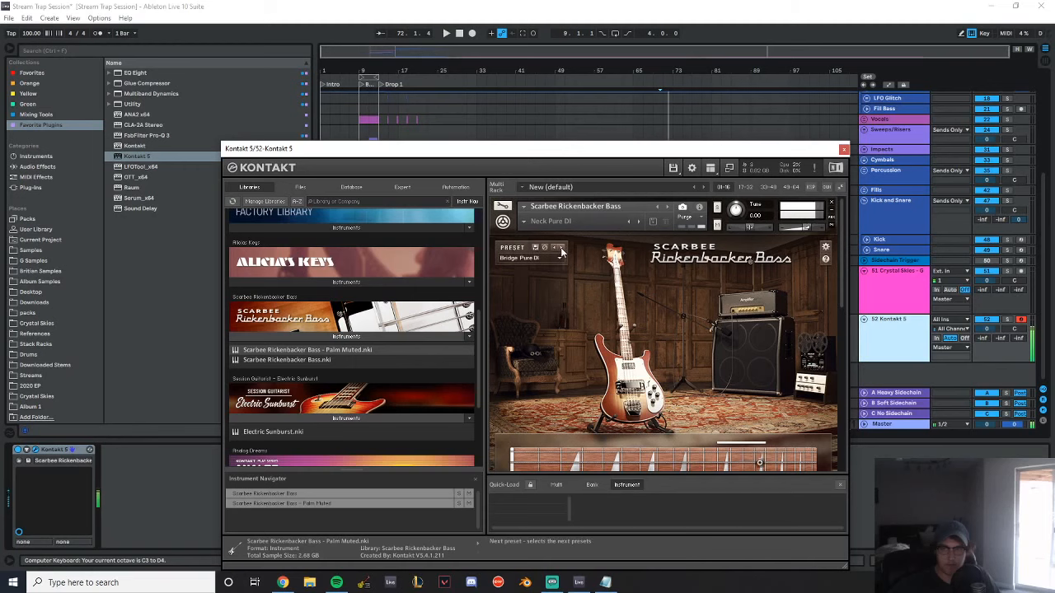
pyautogui.click(843, 148)
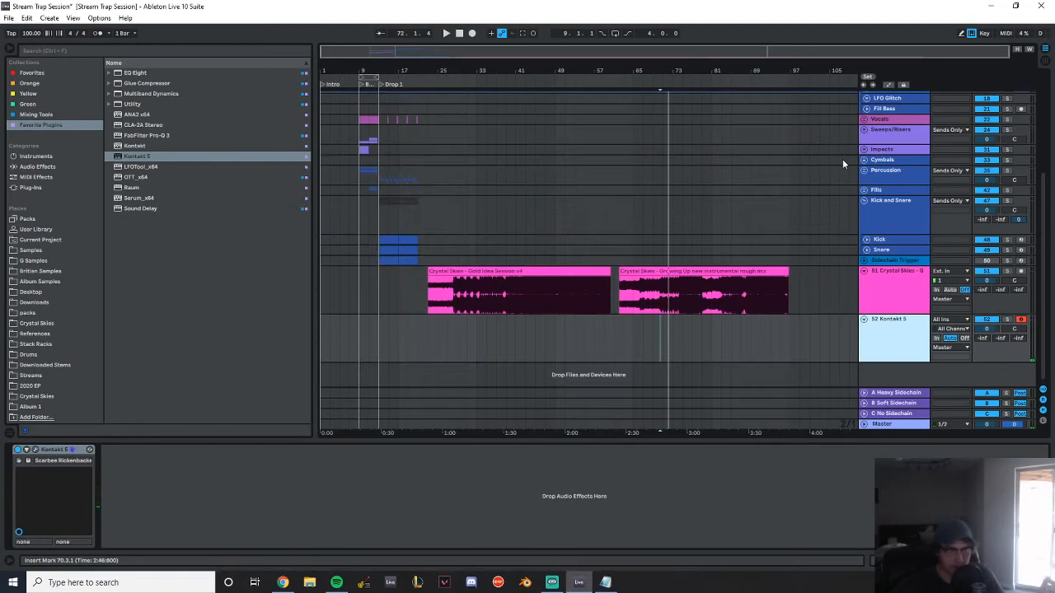
# Delete the imported Crystal Skies audio track and the Kontakt 5 track from the set
pyautogui.click(918, 286)
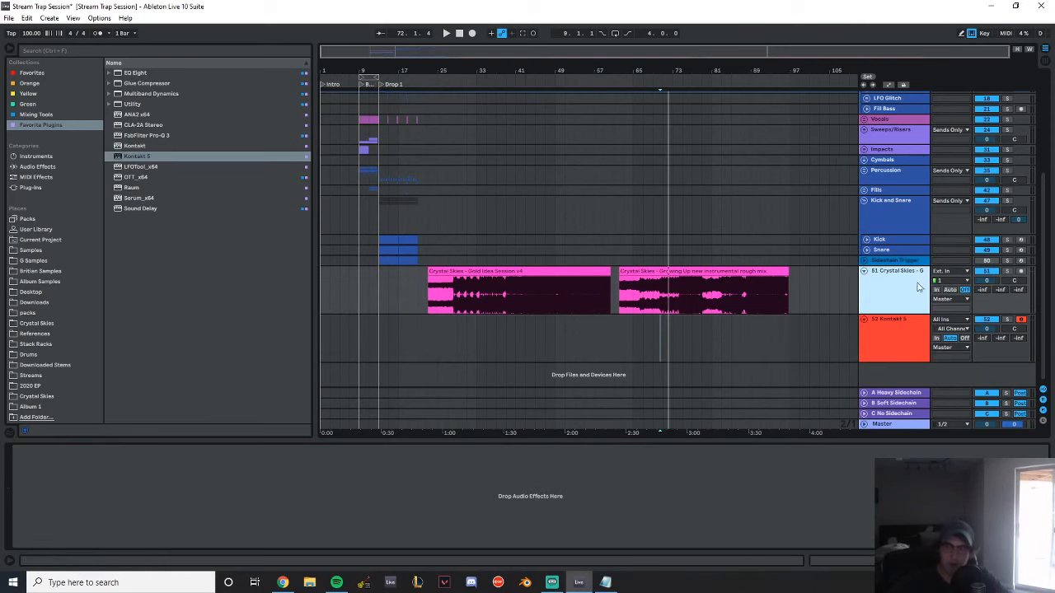
pyautogui.press('Delete')
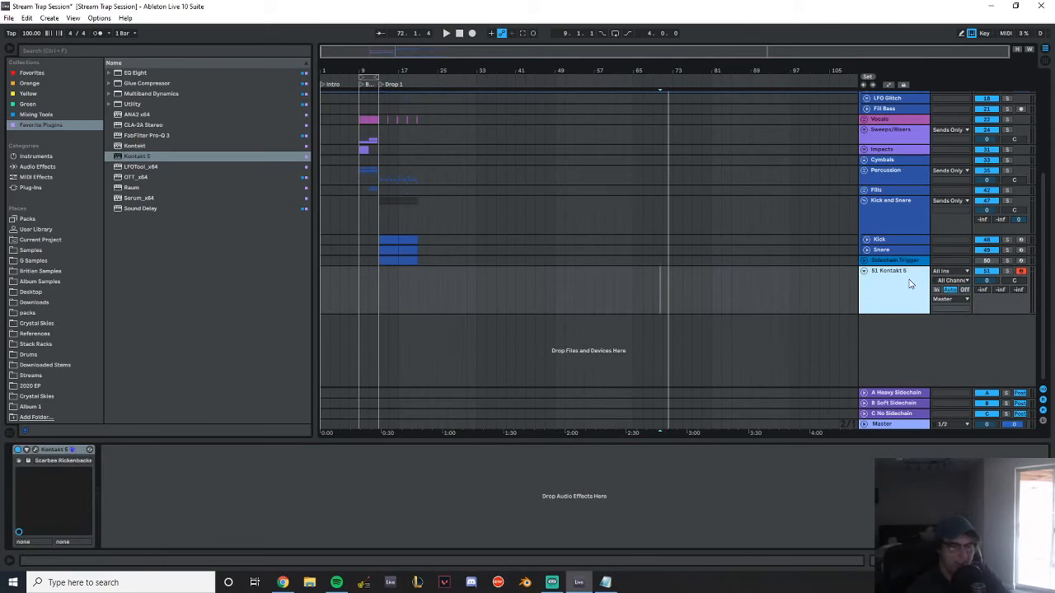
pyautogui.press('Delete')
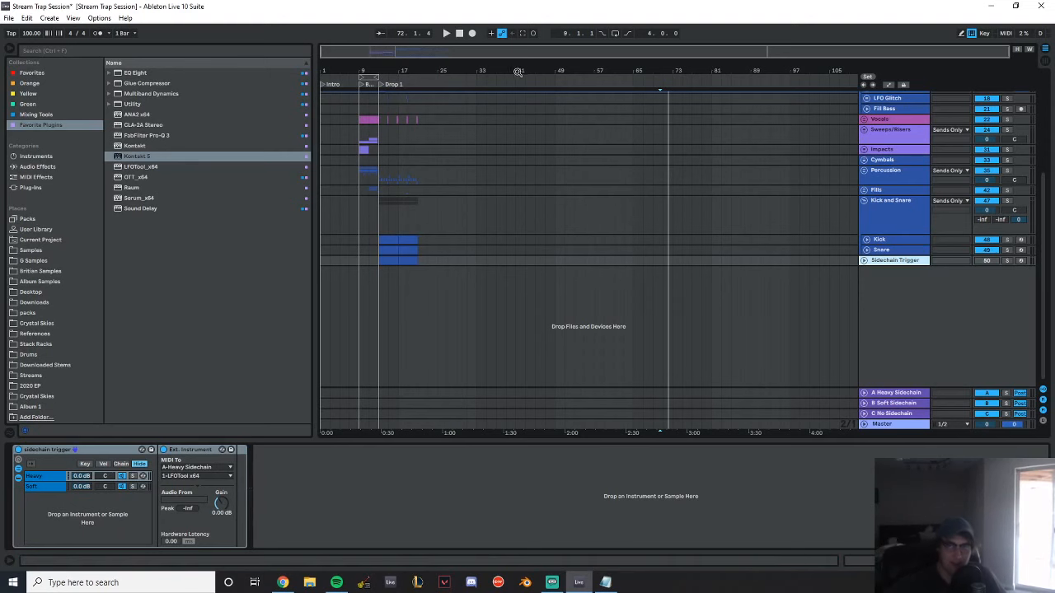
# Start playback from the Build at bar 9 and switch on the Master track's effect rack
pyautogui.moveTo(379, 71); pyautogui.dragTo(475, 89)
pyautogui.click(326, 120)
pyautogui.press('space')
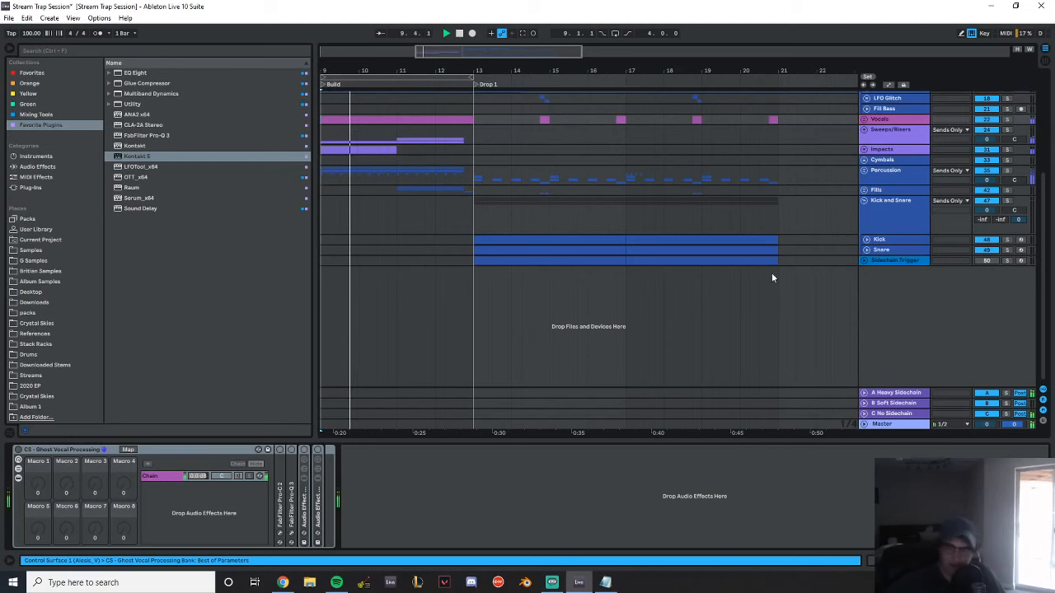
pyautogui.click(880, 423)
pyautogui.click(19, 449)
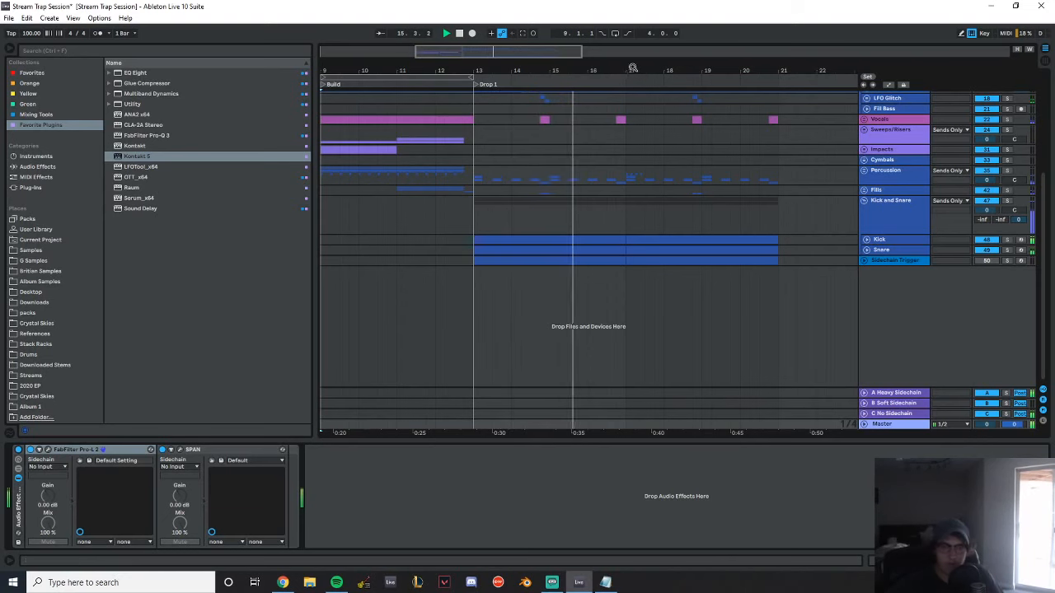
# Listen through Drop 1 and stop playback just after bar 21
pyautogui.moveTo(627, 78); pyautogui.dragTo(565, 102)
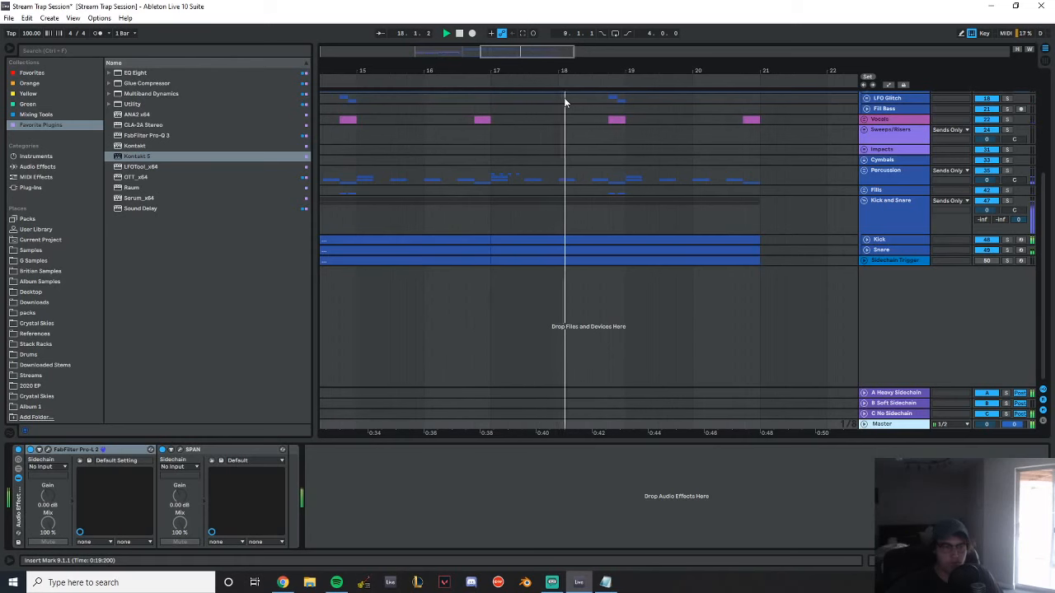
pyautogui.moveTo(659, 72); pyautogui.dragTo(557, 69)
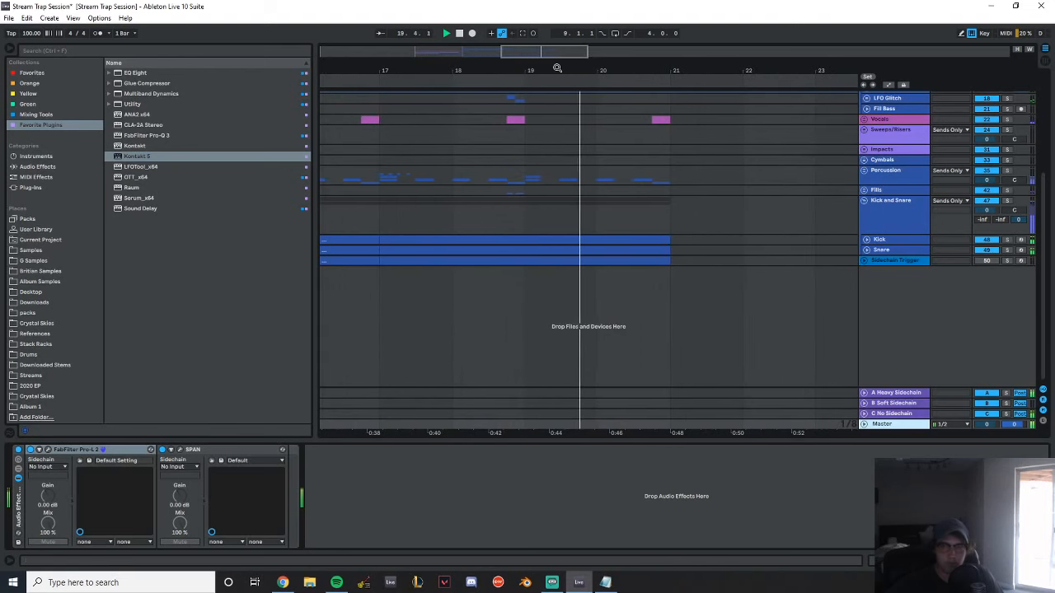
pyautogui.moveTo(557, 69); pyautogui.dragTo(601, 70)
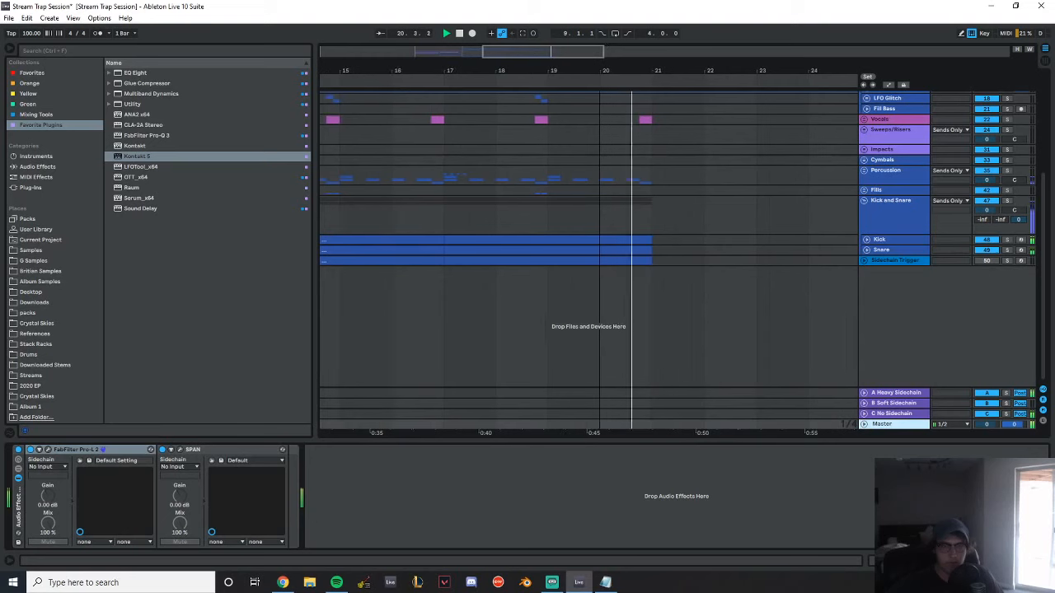
pyautogui.press('space')
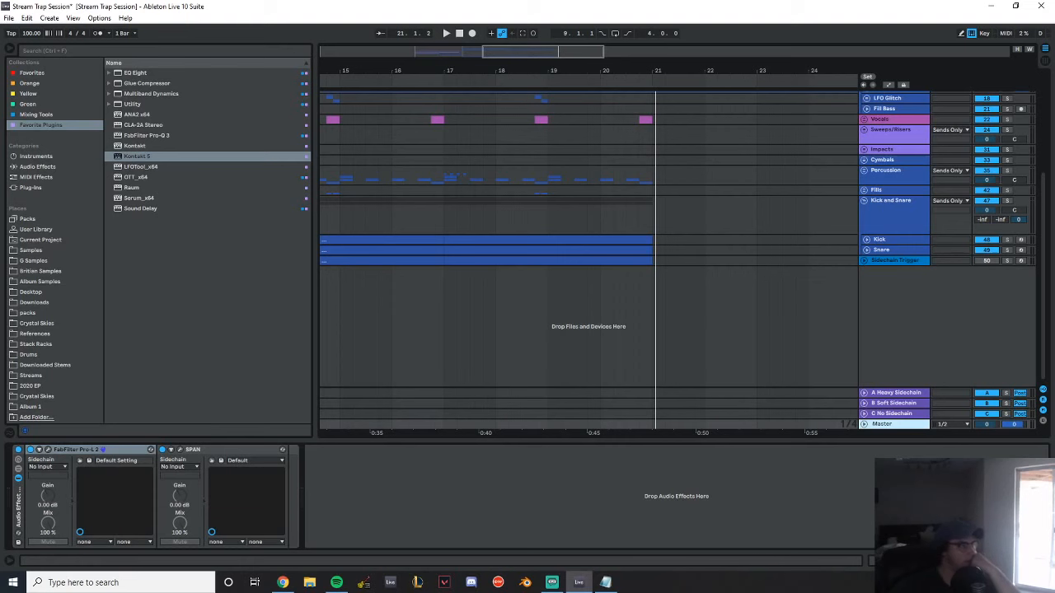
# Open the recent Live set Crystal Skies - Same for You Idea Session v3.als
pyautogui.hotkey('alt', 'Tab')
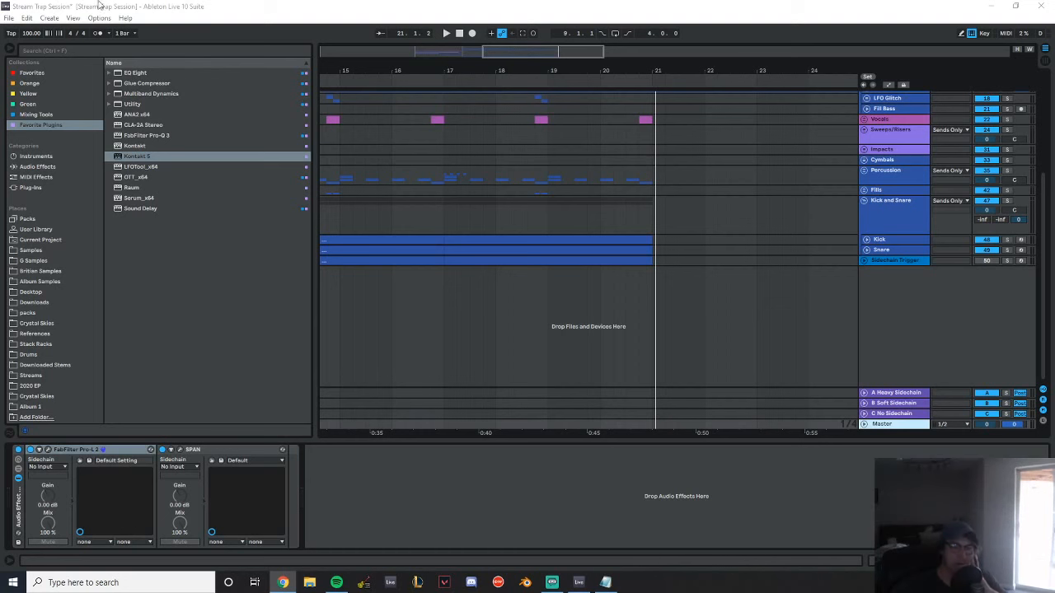
pyautogui.click(11, 19)
pyautogui.moveTo(80, 55)
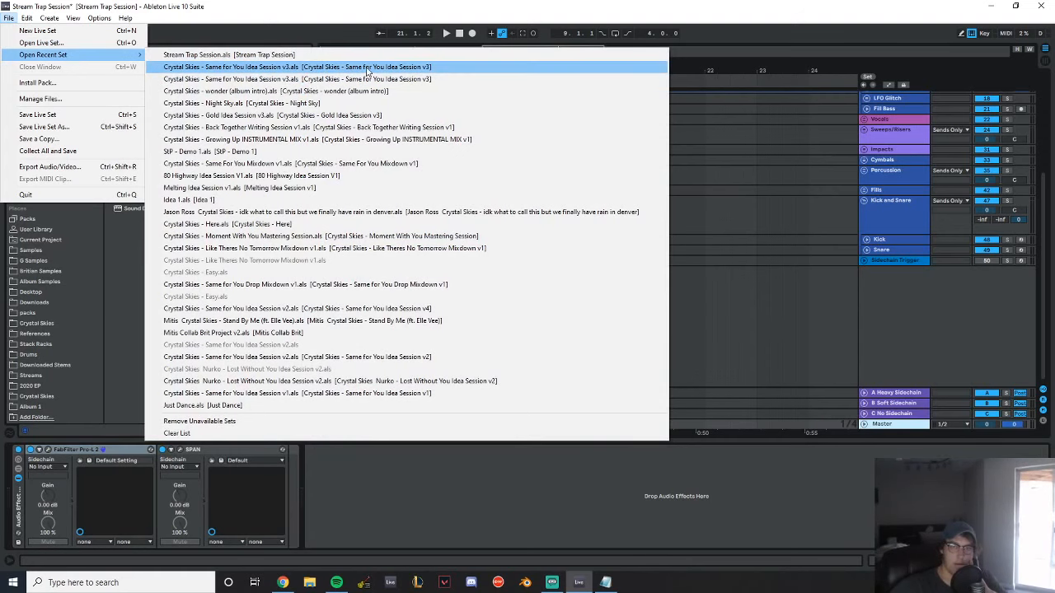
pyautogui.click(367, 69)
pyautogui.click(475, 309)
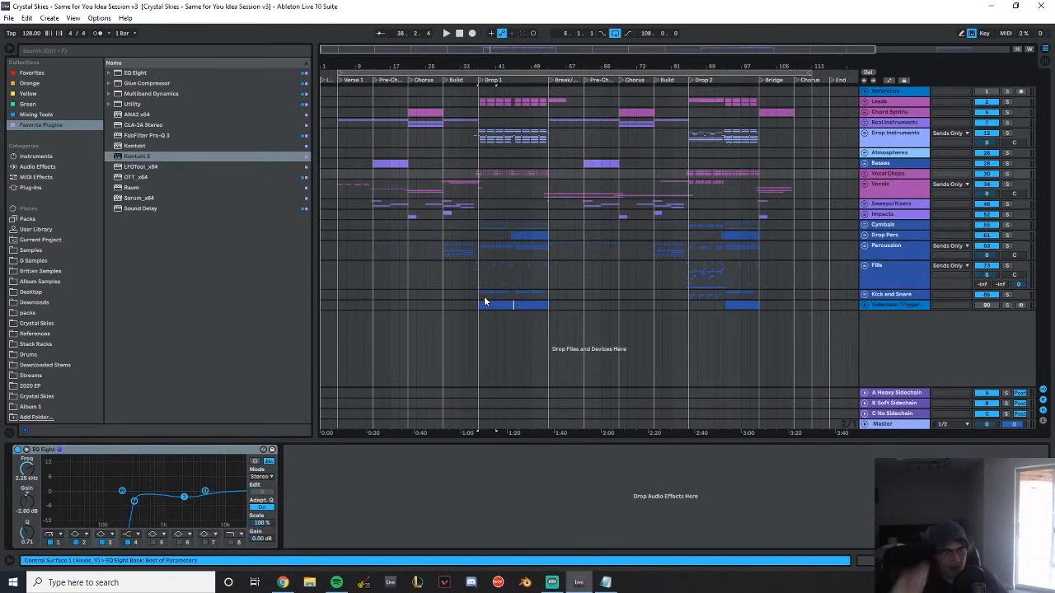
# Play the Same for You session from Verse 1 at bar 5 with the arrangement following the playhead
pyautogui.click(386, 109)
pyautogui.moveTo(367, 67); pyautogui.dragTo(416, 64)
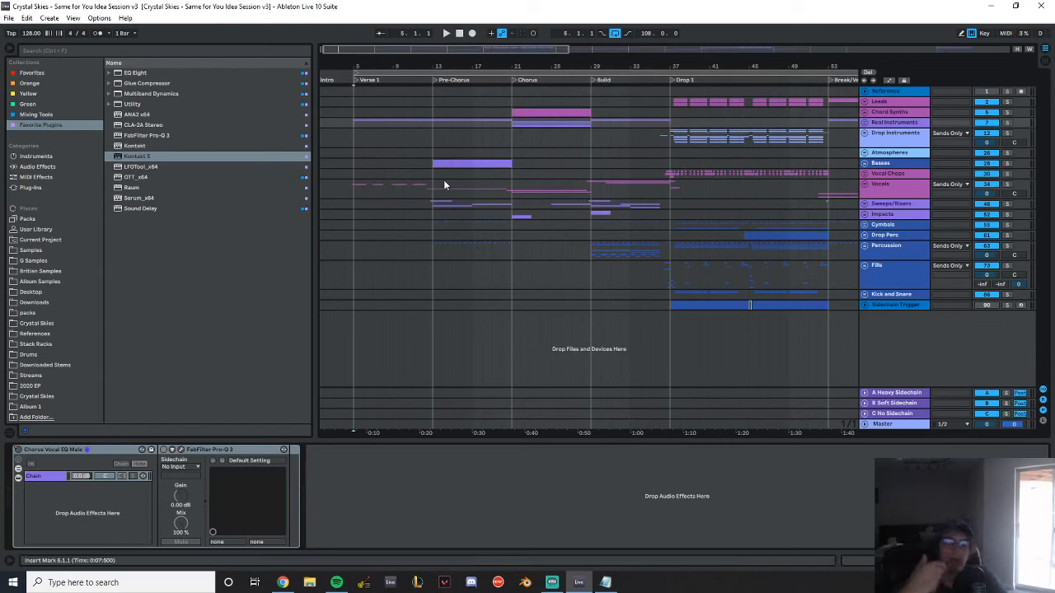
pyautogui.click(882, 424)
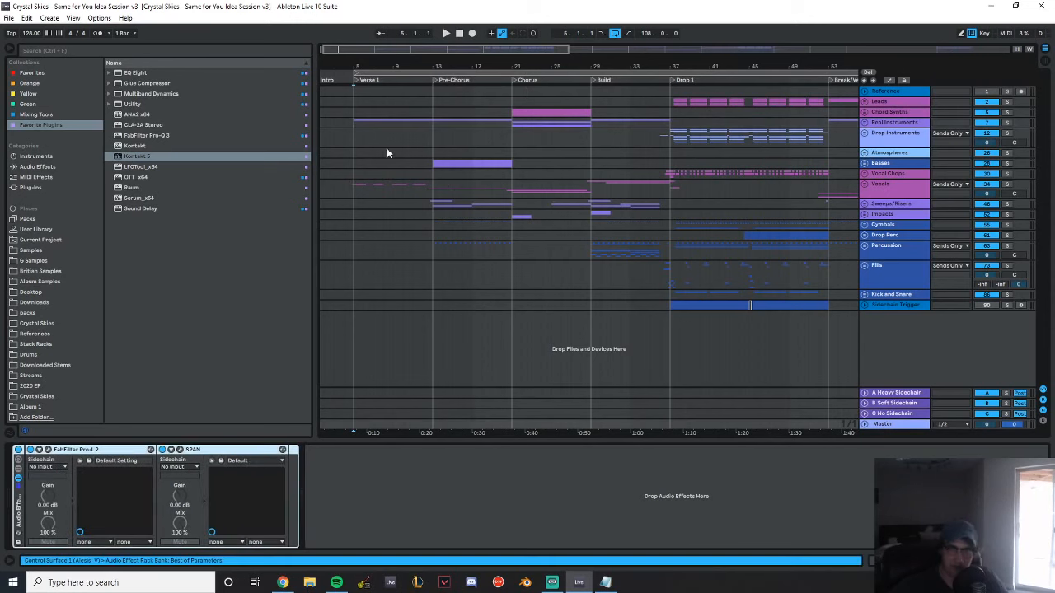
pyautogui.click(356, 123)
pyautogui.press('space')
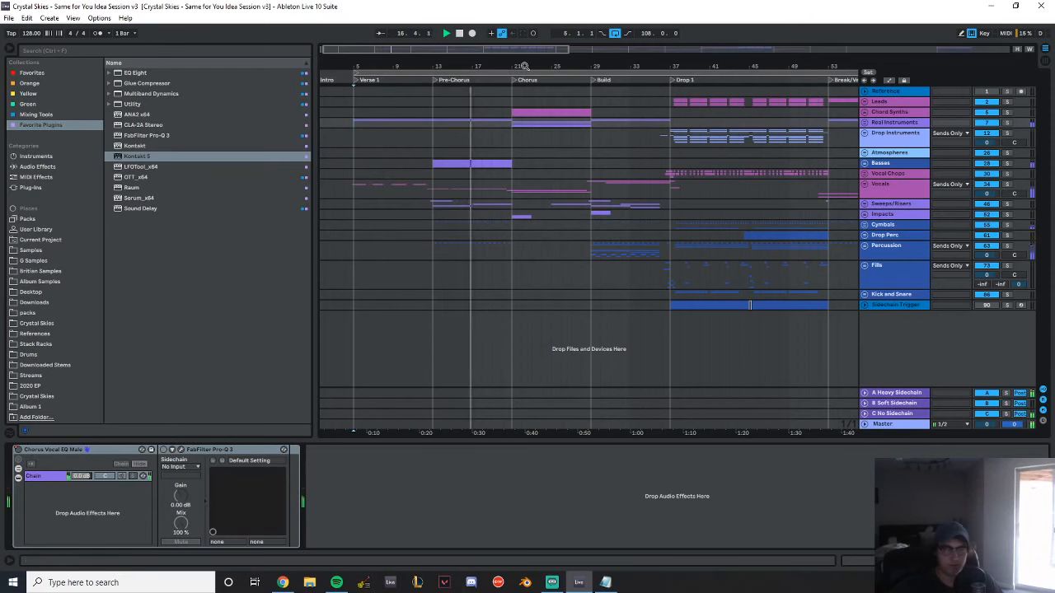
pyautogui.moveTo(524, 66); pyautogui.dragTo(524, 152)
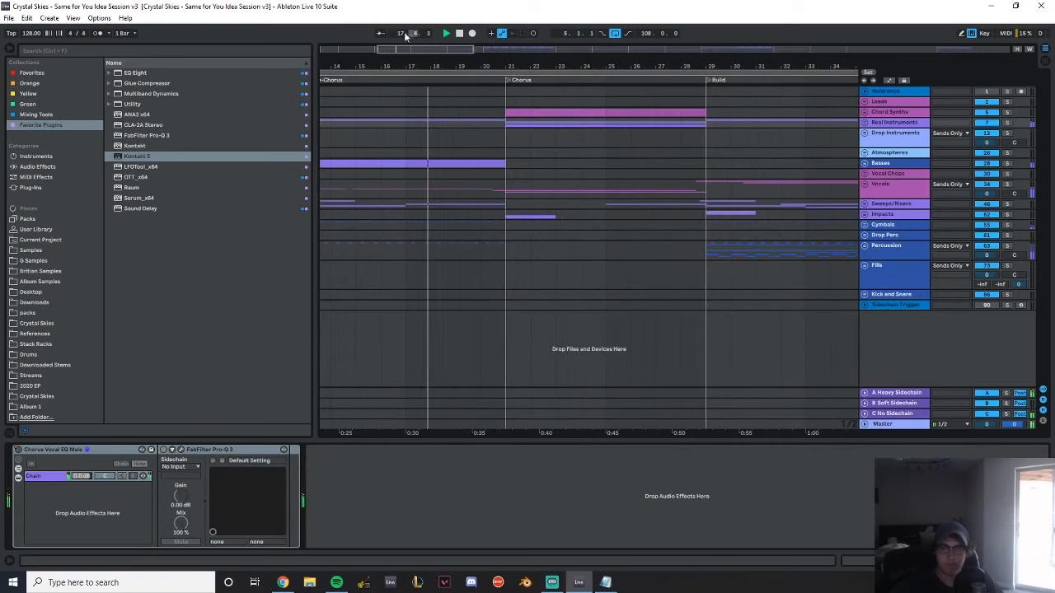
pyautogui.click(381, 34)
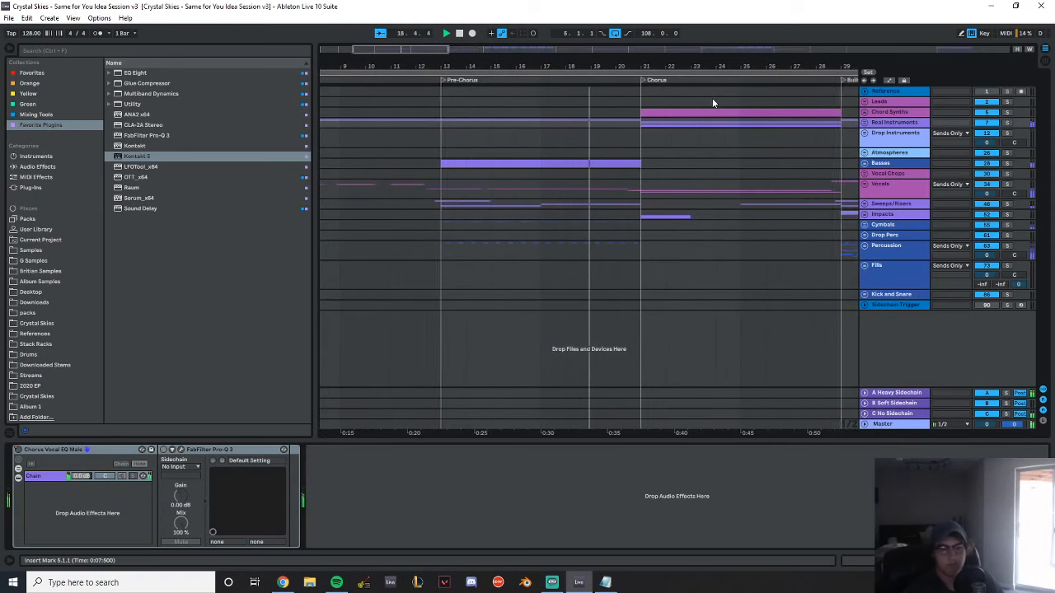
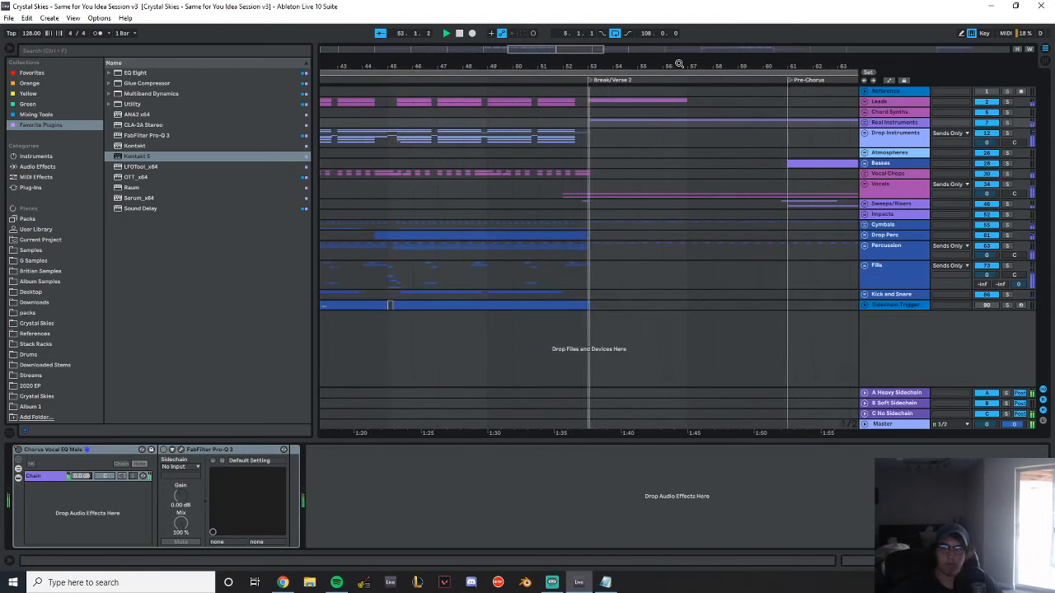
# Turn off playhead following and restart playback from bar 83, just ahead of Drop 2
pyautogui.moveTo(678, 64)
pyautogui.mouseDown()
pyautogui.moveTo(678, 45)
pyautogui.moveTo(108, 44)
pyautogui.mouseUp()
pyautogui.click(481, 111)
pyautogui.press('space')
pyautogui.press('space')
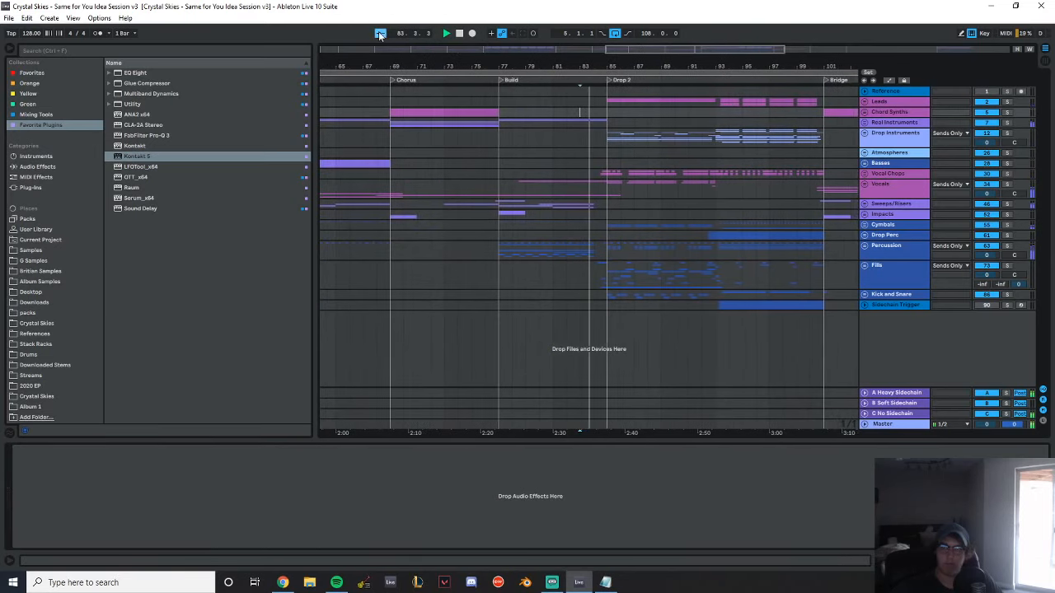
# Listen through the first part of Drop 2 and stop playback just after bar 94
pyautogui.moveTo(628, 64); pyautogui.dragTo(631, 91)
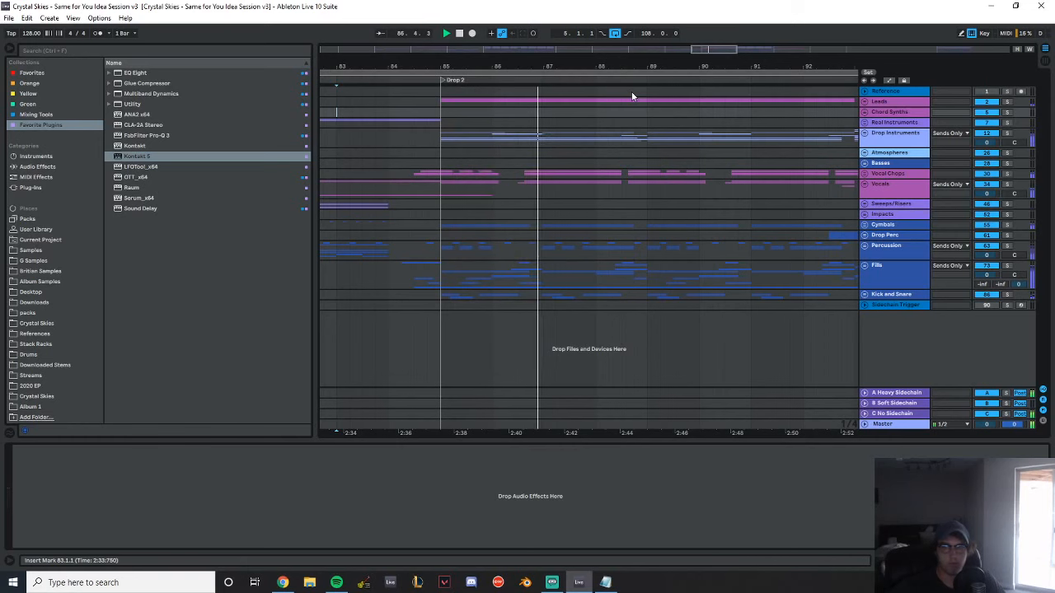
pyautogui.moveTo(670, 66); pyautogui.dragTo(483, 67)
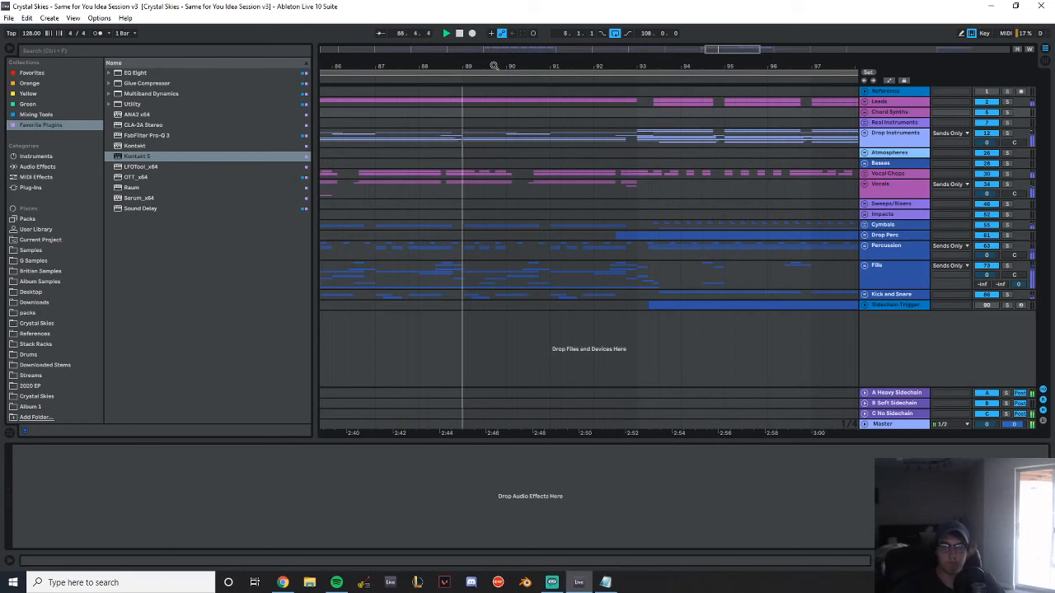
pyautogui.moveTo(494, 71); pyautogui.dragTo(449, 65)
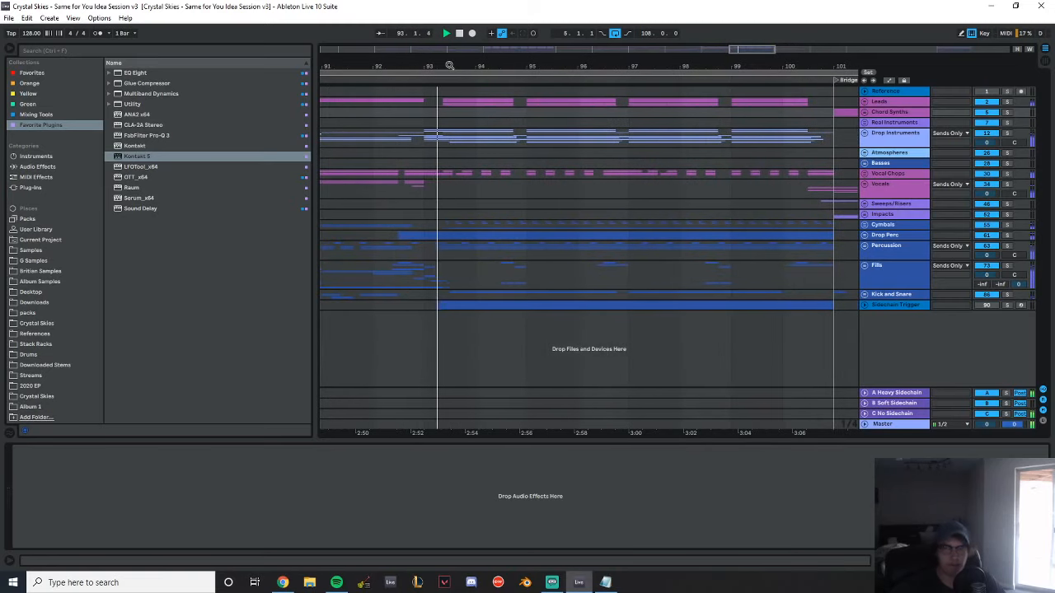
pyautogui.moveTo(515, 66); pyautogui.dragTo(689, 41)
pyautogui.press('space')
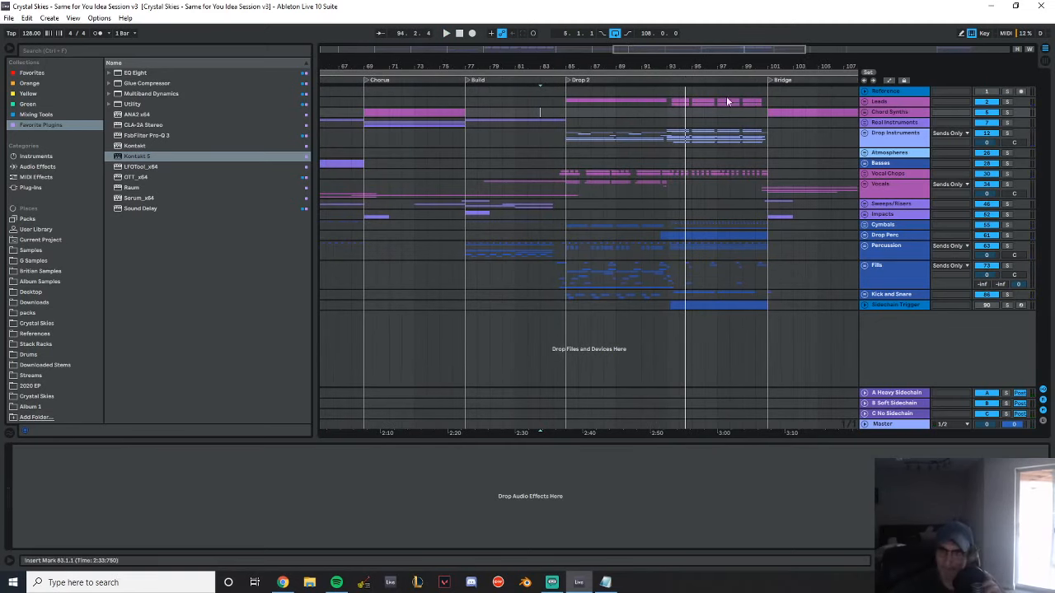
pyautogui.moveTo(674, 58); pyautogui.dragTo(674, 33)
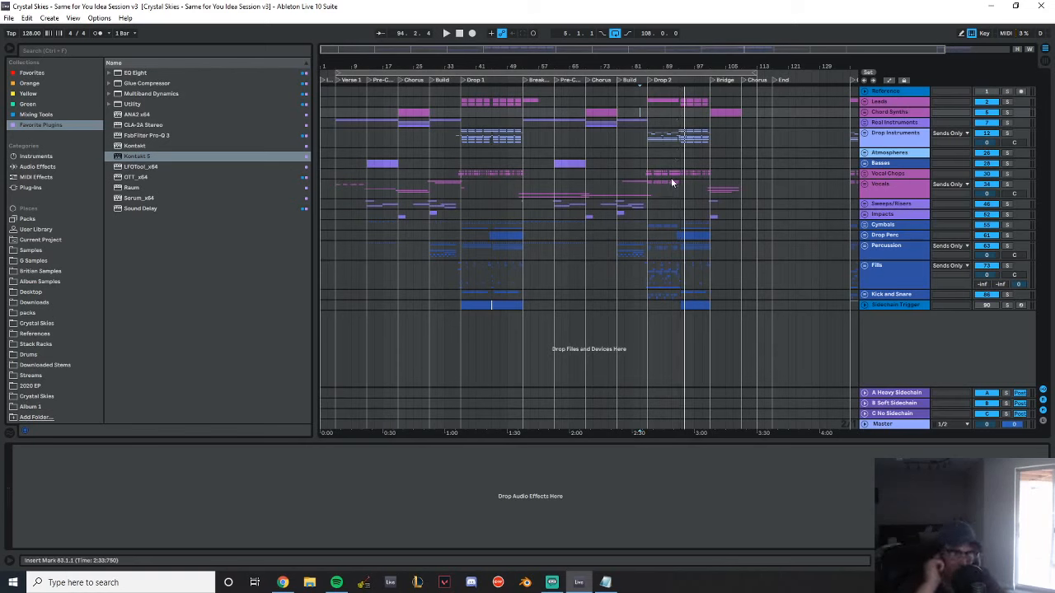
pyautogui.moveTo(590, 65); pyautogui.dragTo(591, 58)
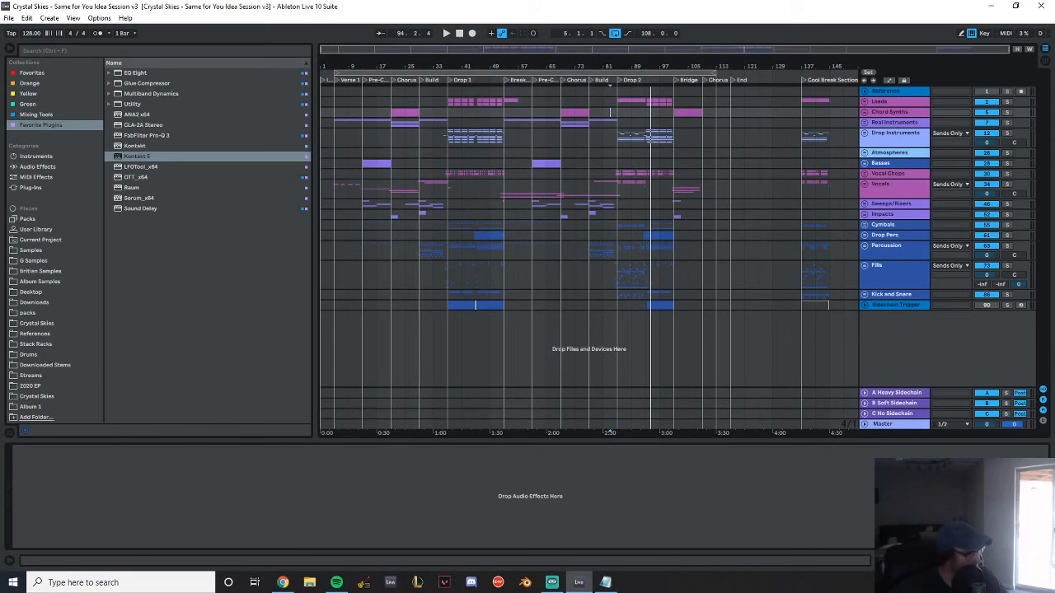
# Switch off the Master track's audio effect rack holding FabFilter Pro-L 2 and SPAN
pyautogui.hotkey('alt', 'Tab')
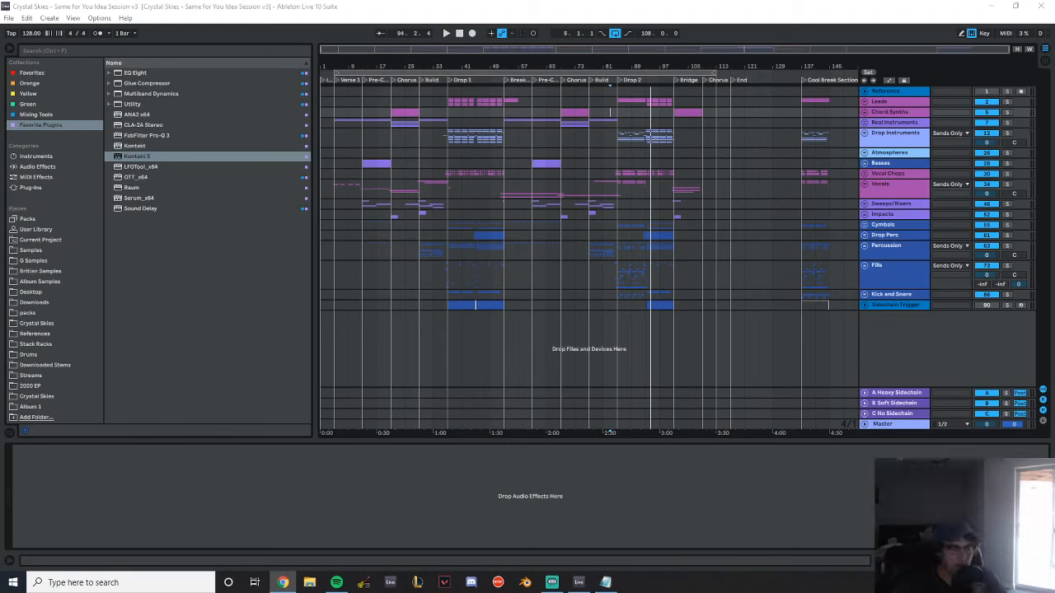
pyautogui.click(900, 426)
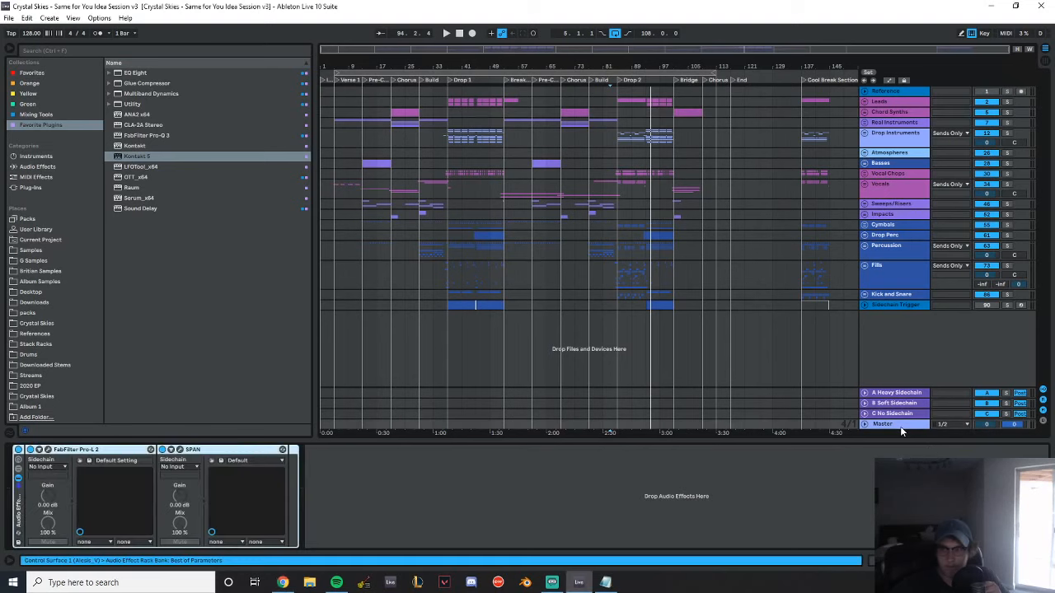
pyautogui.click(18, 450)
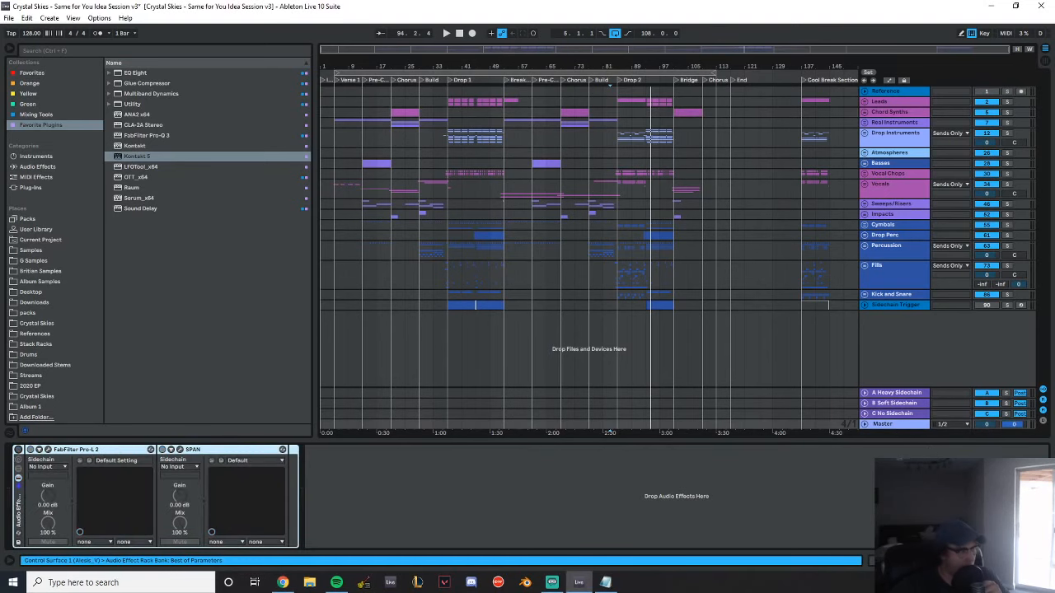
# Place the audio file Crystal Skies - Moment With You (Master v1).wav on a new track at bar 153, past the arrangement's end
pyautogui.click(852, 336)
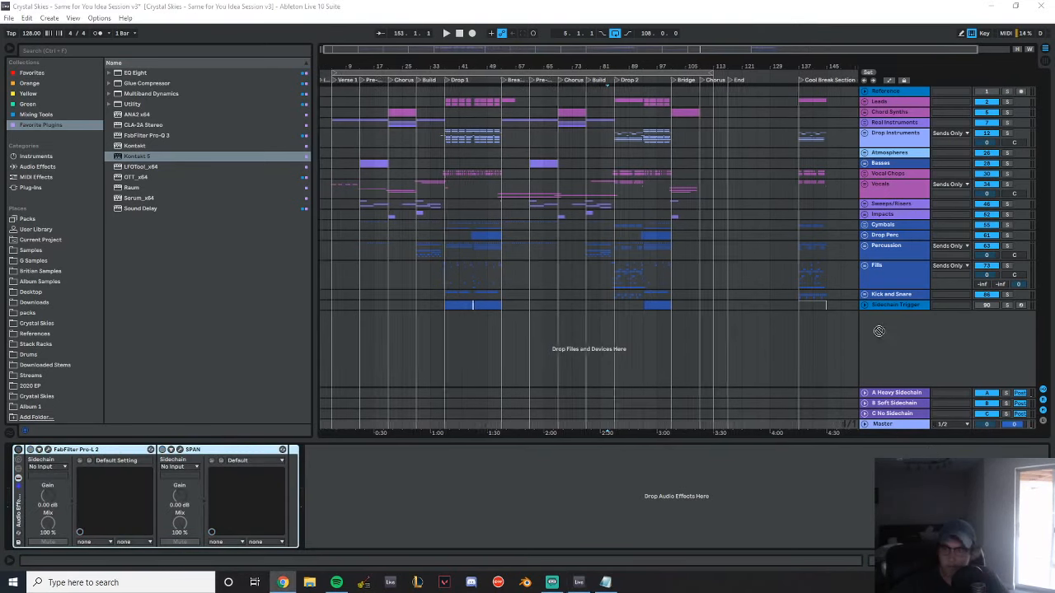
pyautogui.moveTo(852, 338); pyautogui.dragTo(811, 336)
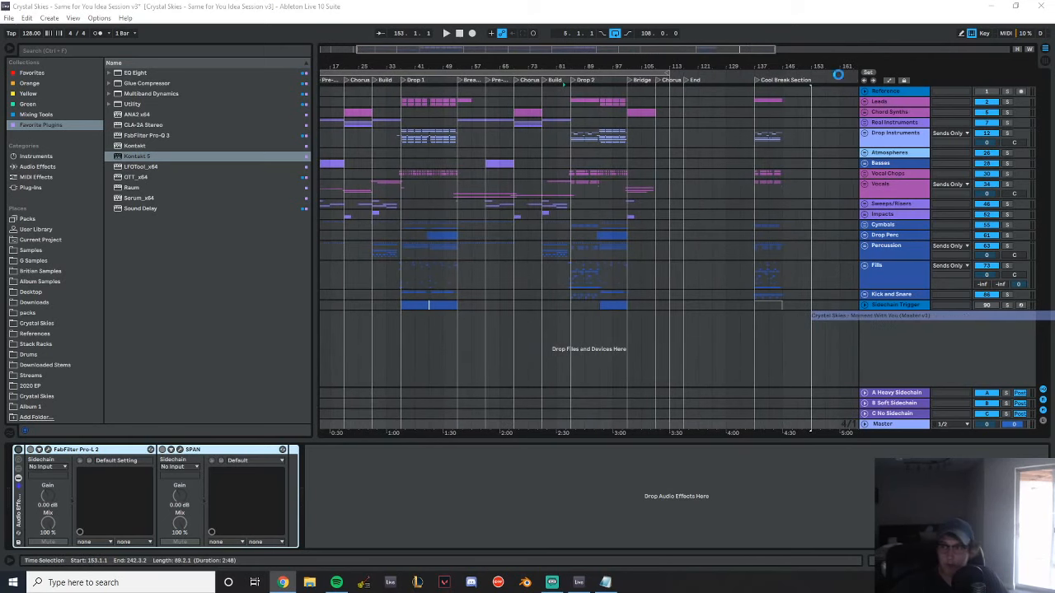
pyautogui.moveTo(842, 65); pyautogui.dragTo(460, 316)
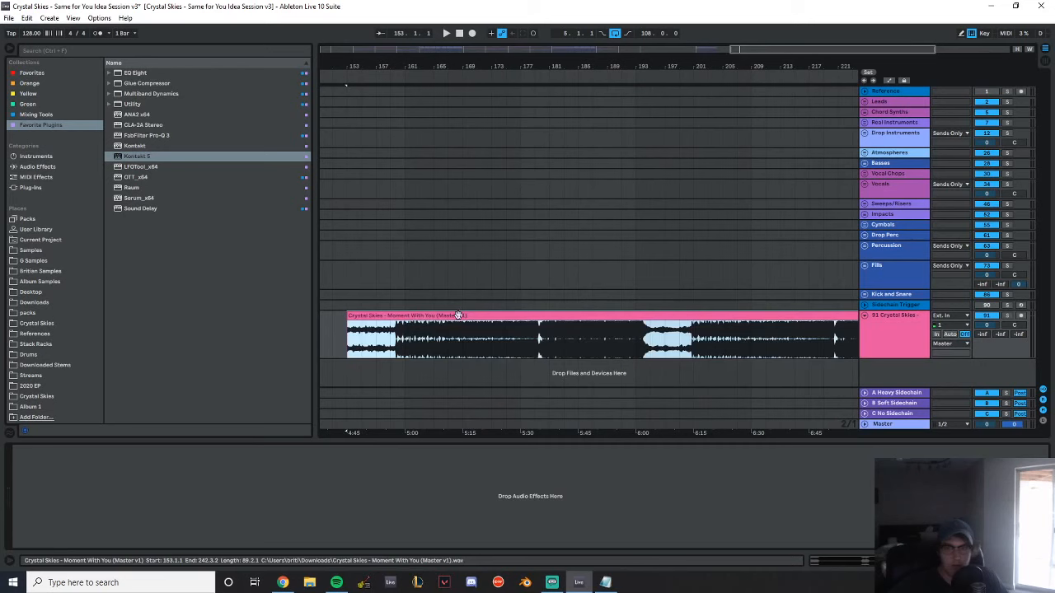
pyautogui.doubleClick(461, 316)
# Listen to the Moment With You master from several points, including bar 215, and stop playback around bar 236
pyautogui.click(881, 425)
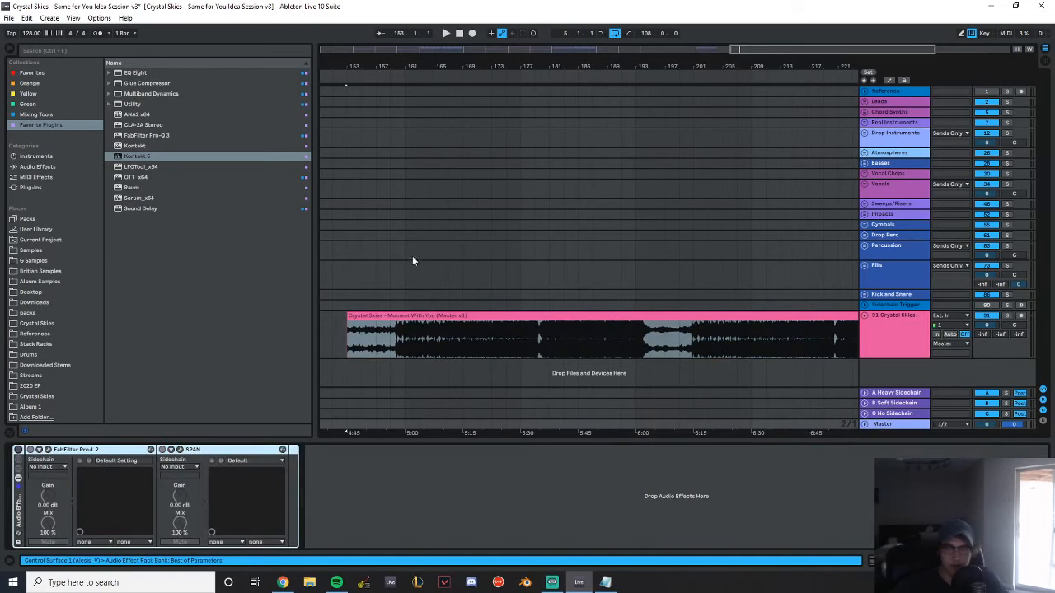
pyautogui.click(391, 262)
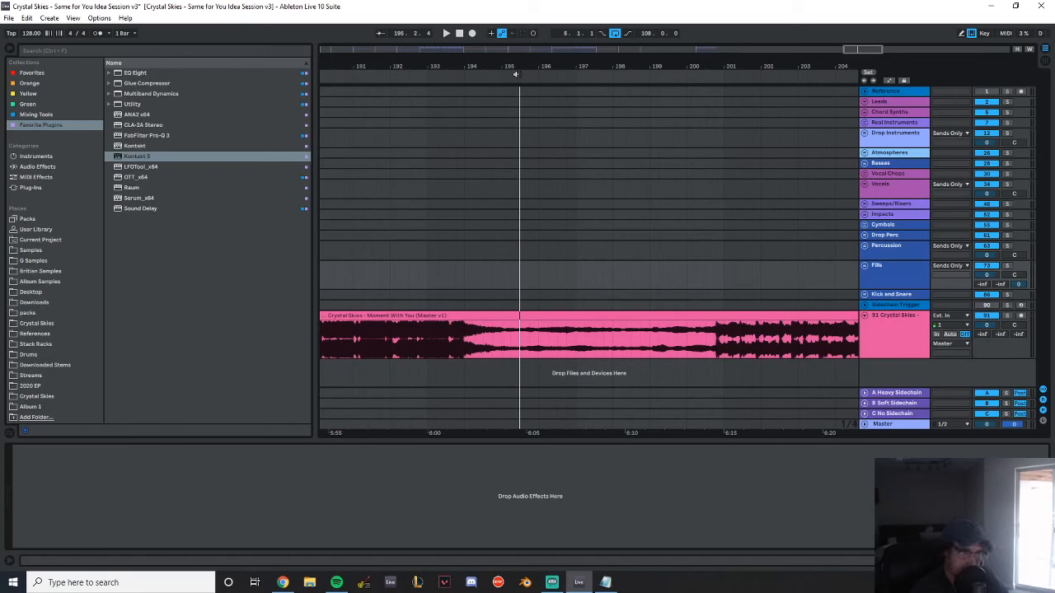
pyautogui.click(780, 188)
pyautogui.moveTo(797, 65); pyautogui.dragTo(371, 66)
pyautogui.click(701, 235)
pyautogui.press('space')
pyautogui.moveTo(738, 68); pyautogui.dragTo(376, 67)
pyautogui.press('space')
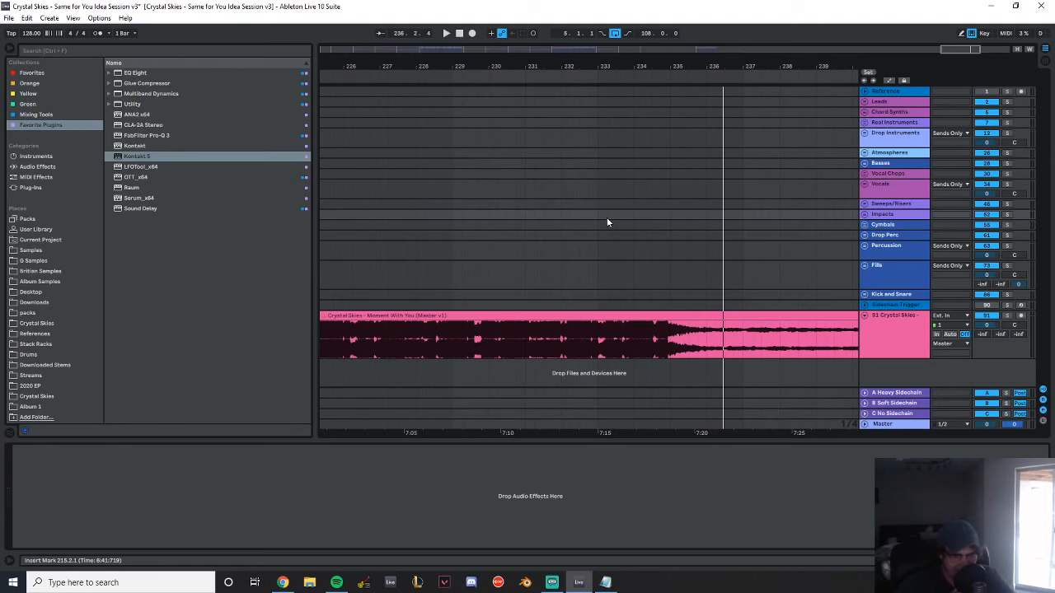
# Delete the audio track containing the Moment With You master
pyautogui.moveTo(531, 64); pyautogui.dragTo(531, 9)
pyautogui.click(886, 325)
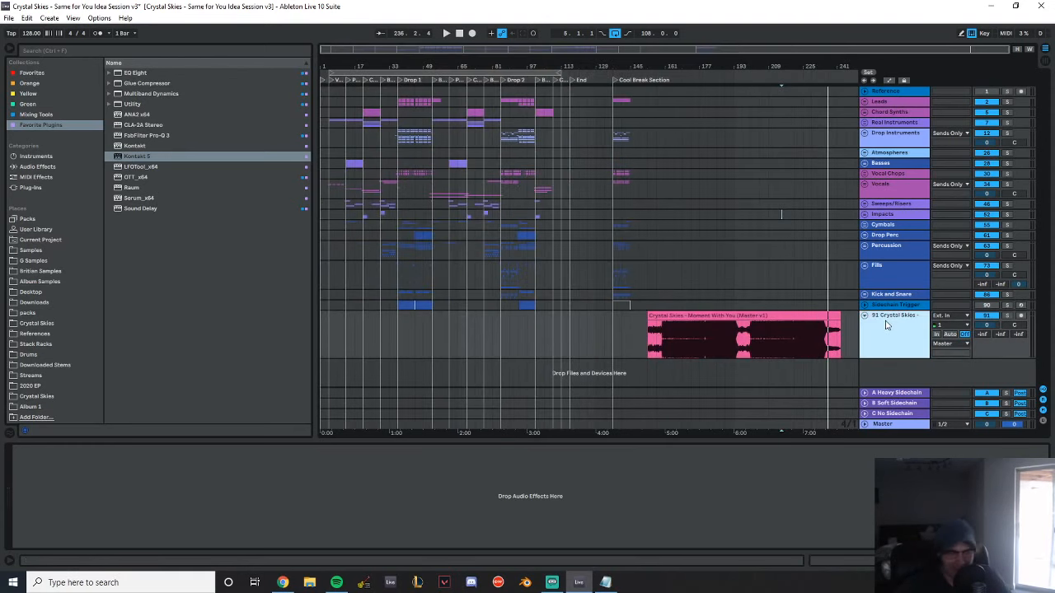
pyautogui.press('Delete')
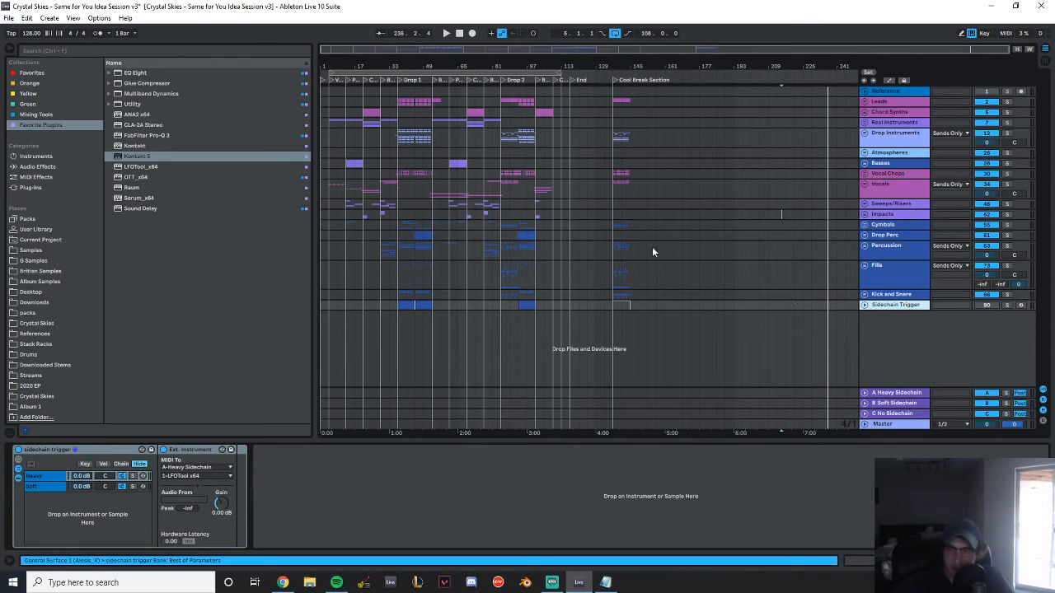
pyautogui.click(614, 161)
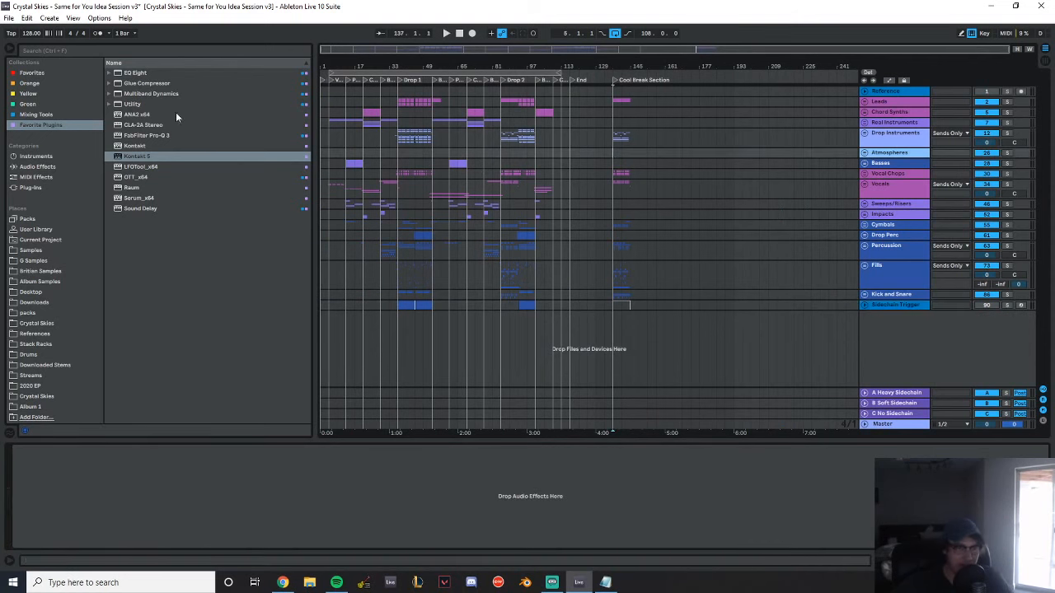
pyautogui.click(9, 18)
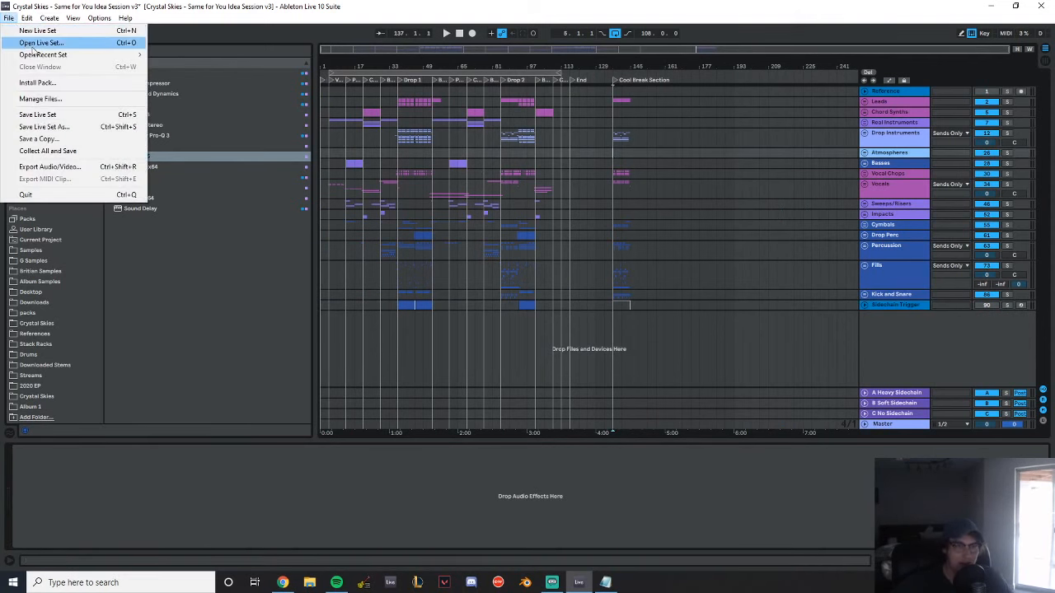
pyautogui.moveTo(37, 54)
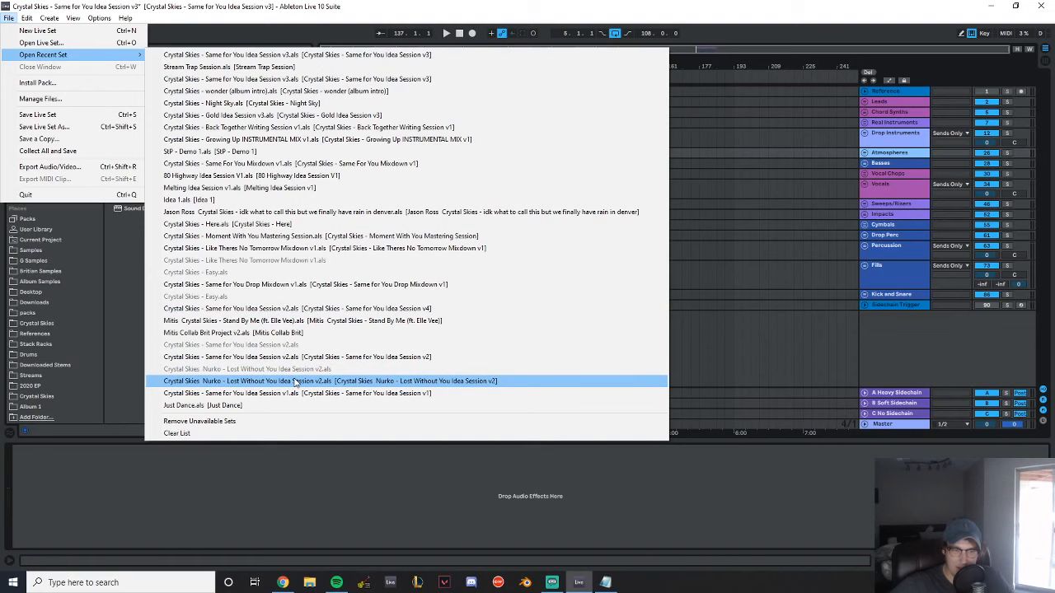
pyautogui.click(717, 306)
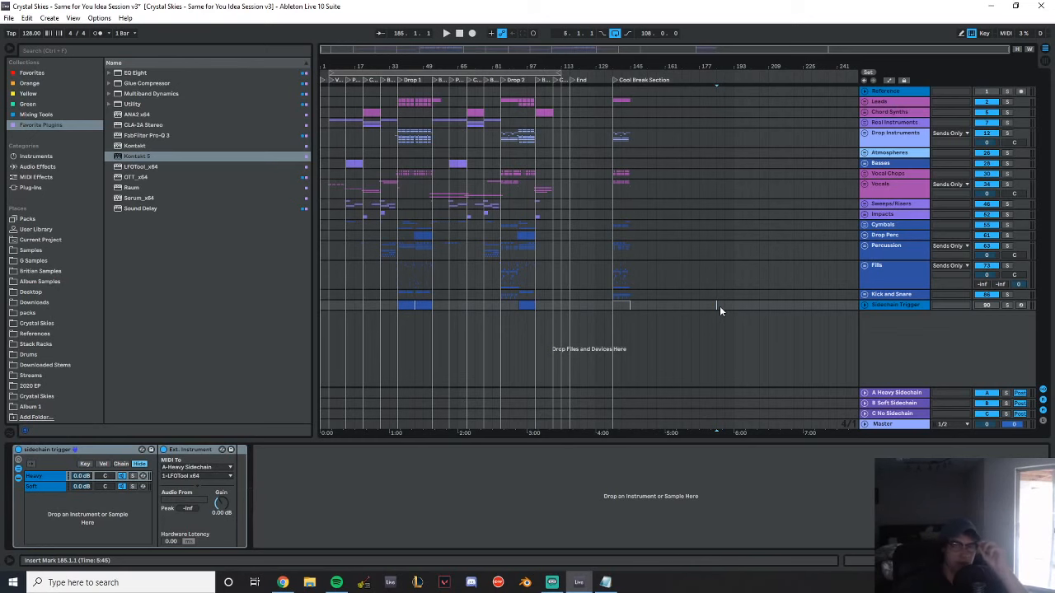
pyautogui.moveTo(727, 65); pyautogui.dragTo(739, 186)
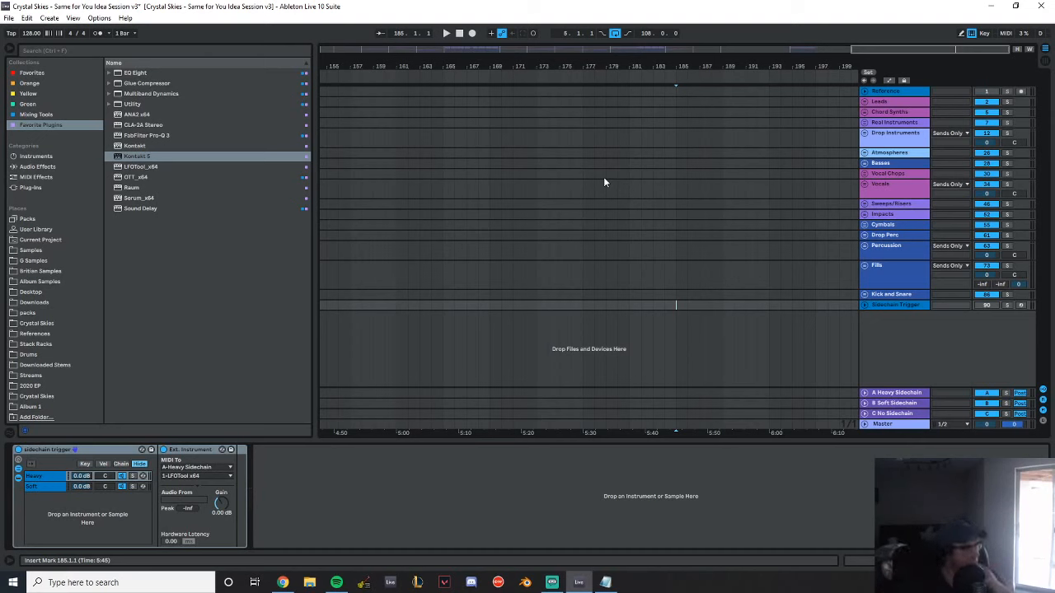
# Insert a new audio track, search the audio effects for "ott" and load GHOST - OTT RACK-1.adg onto the track
pyautogui.rightClick(890, 344)
pyautogui.click(927, 342)
pyautogui.click(157, 49)
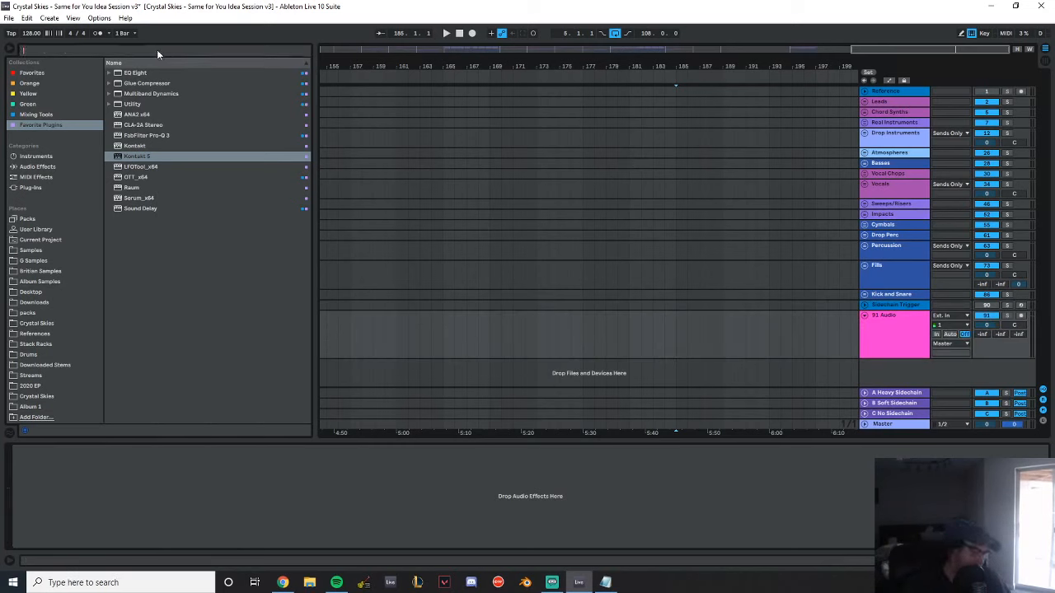
pyautogui.write('ott')
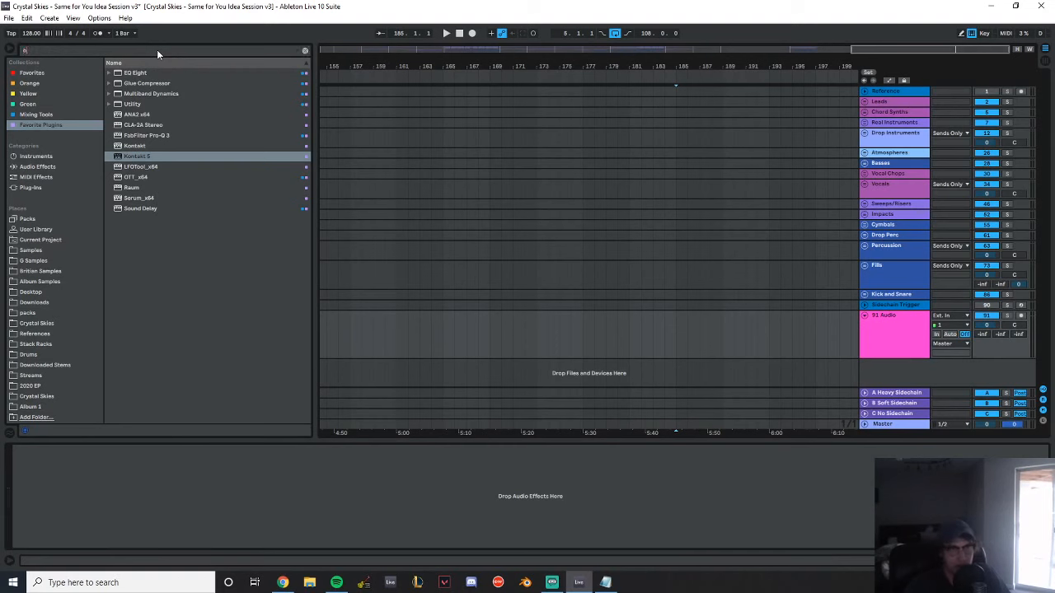
pyautogui.click(38, 167)
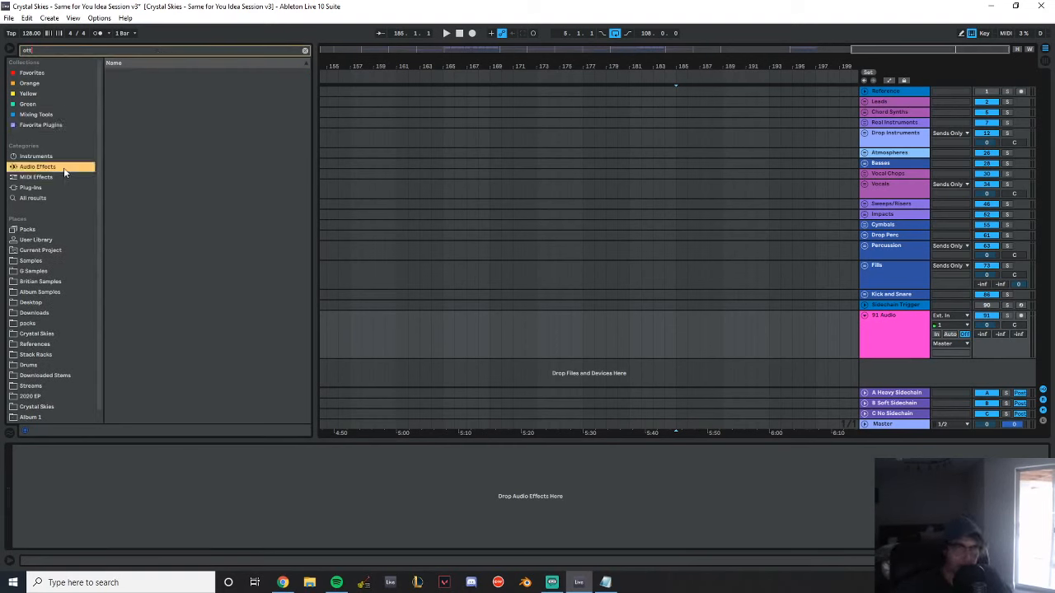
pyautogui.click(108, 72)
pyautogui.click(115, 84)
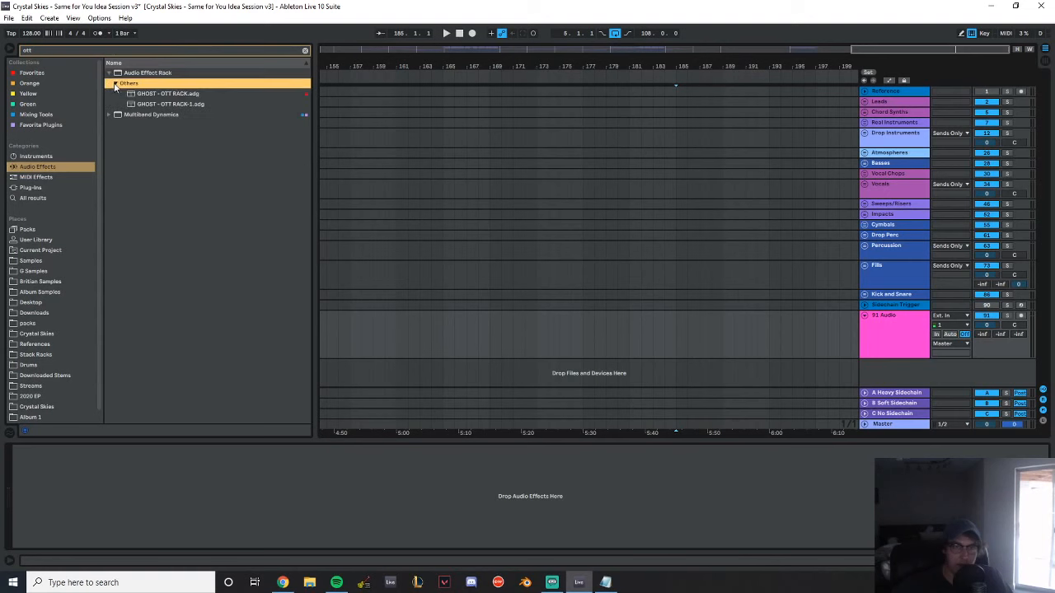
pyautogui.doubleClick(165, 104)
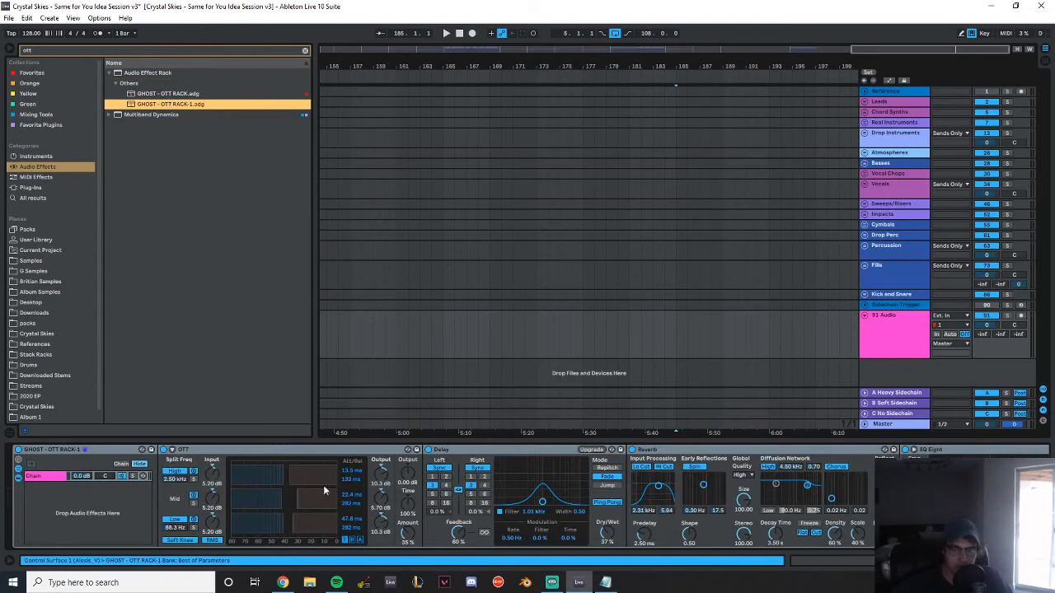
# Examine the rack's OTT, Delay, Reverb and EQ Eight devices and remove the rack from the audio track
pyautogui.moveTo(404, 539); pyautogui.dragTo(405, 539)
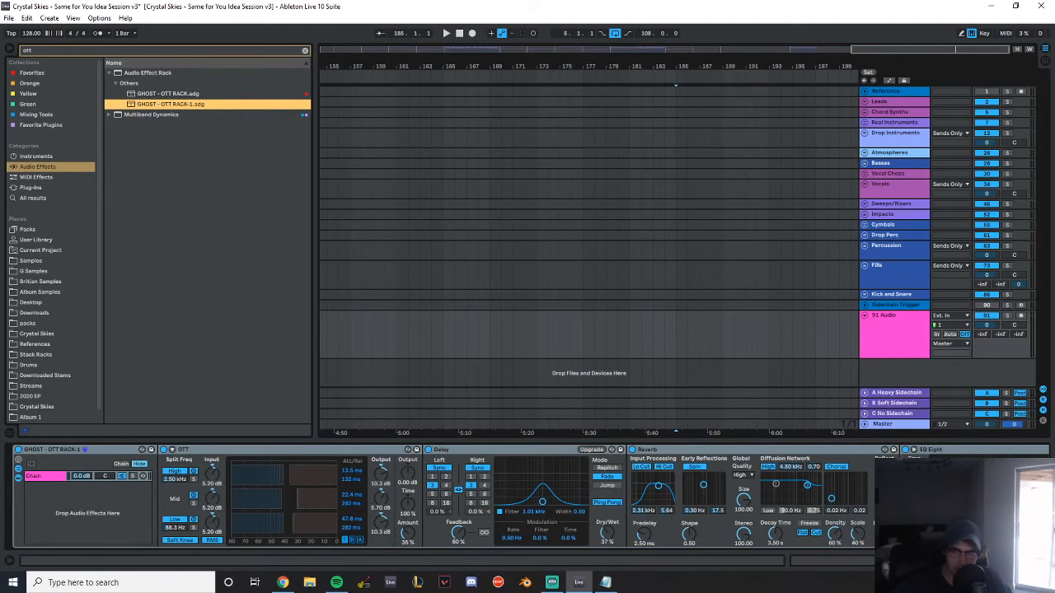
pyautogui.click(902, 561)
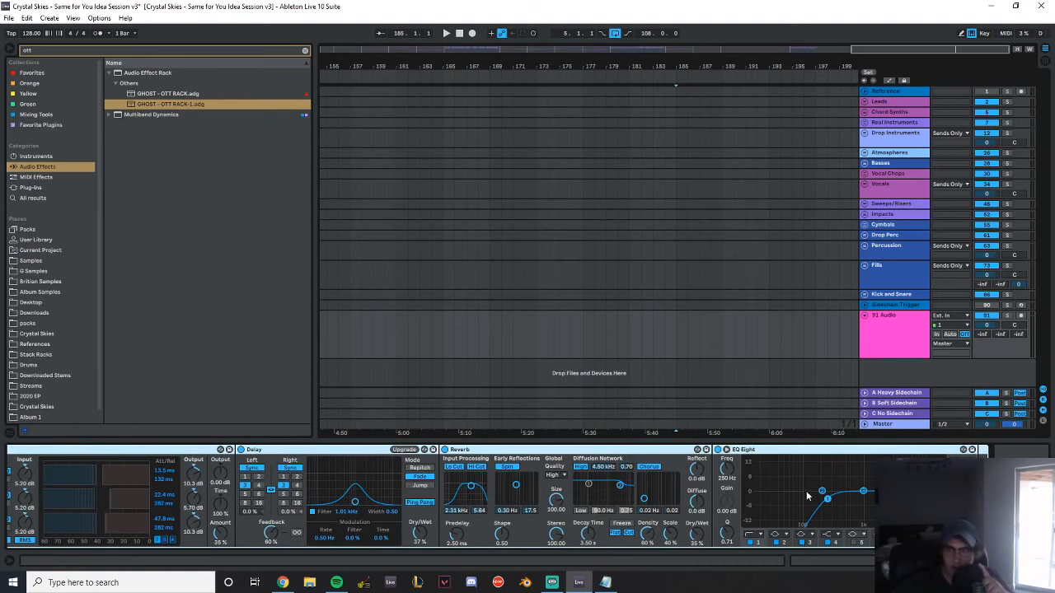
pyautogui.click(886, 561)
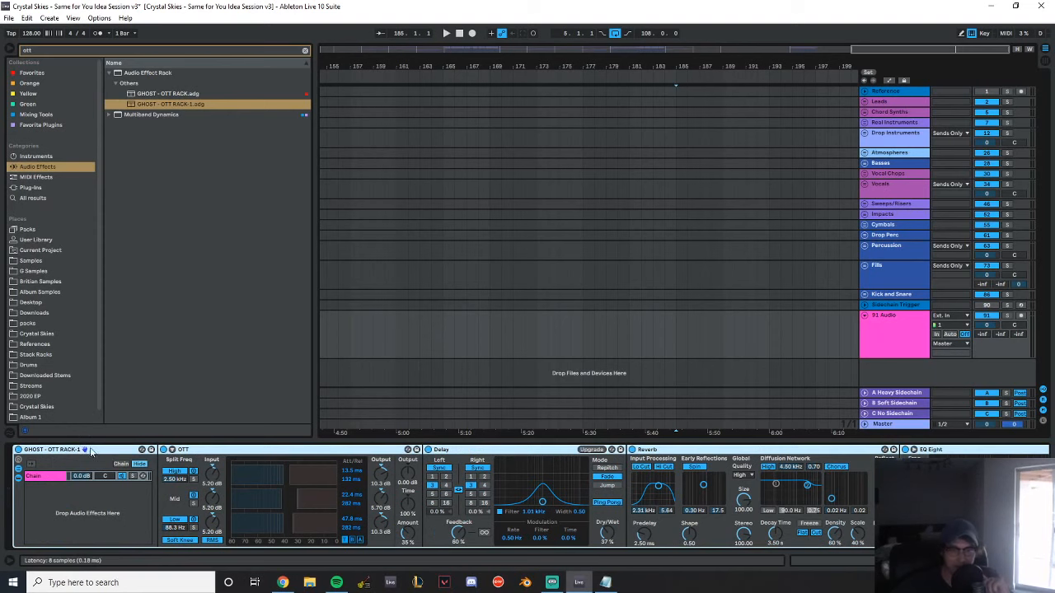
pyautogui.doubleClick(86, 450)
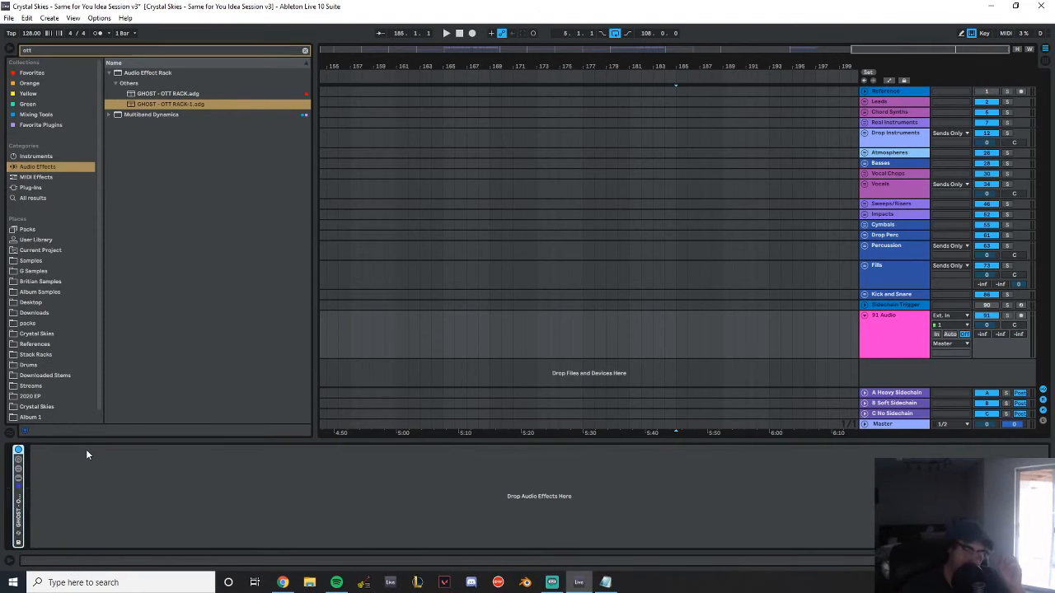
pyautogui.press('Delete')
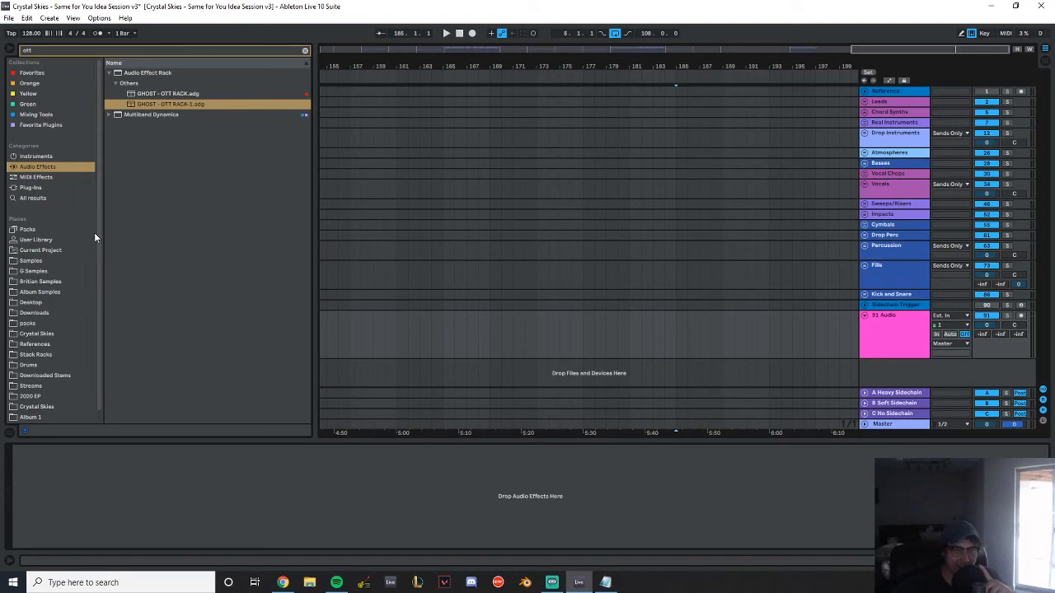
# Open the recent Live set Mitis & Crystal Skies - Stand By Me (ft. Elle Vee).als
pyautogui.click(8, 17)
pyautogui.moveTo(49, 54)
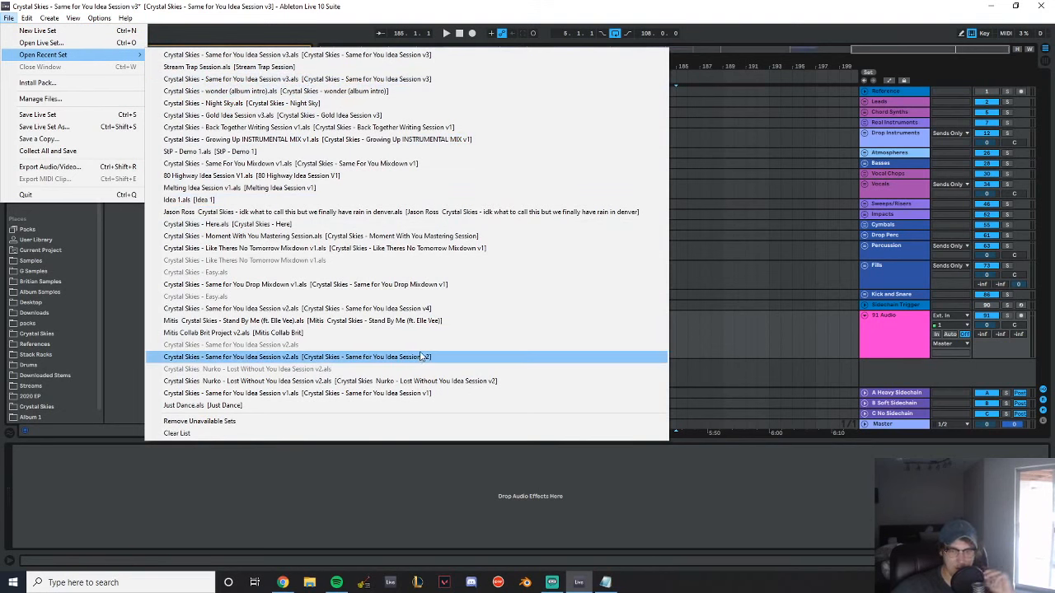
pyautogui.click(340, 320)
pyautogui.click(524, 311)
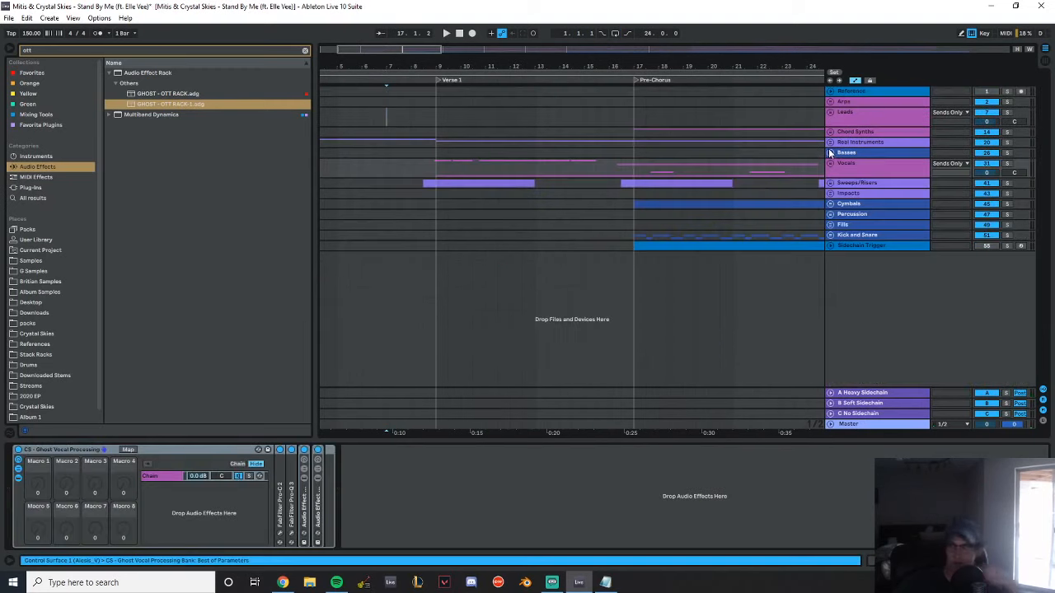
# Play the Stand By Me arrangement from just before Verse 1 and again from the intro
pyautogui.click(830, 163)
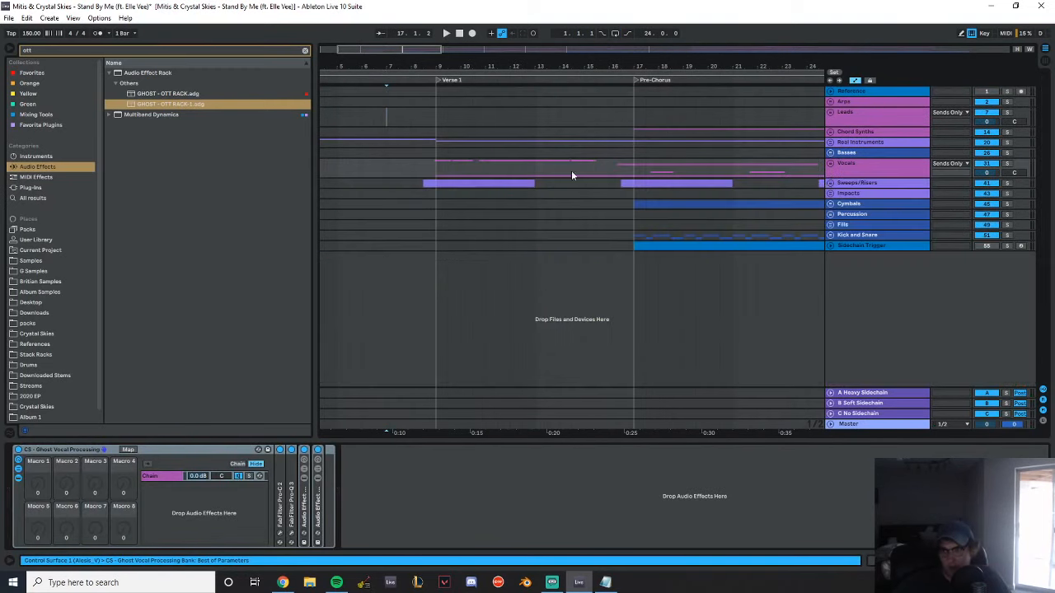
pyautogui.click(434, 137)
pyautogui.press('space')
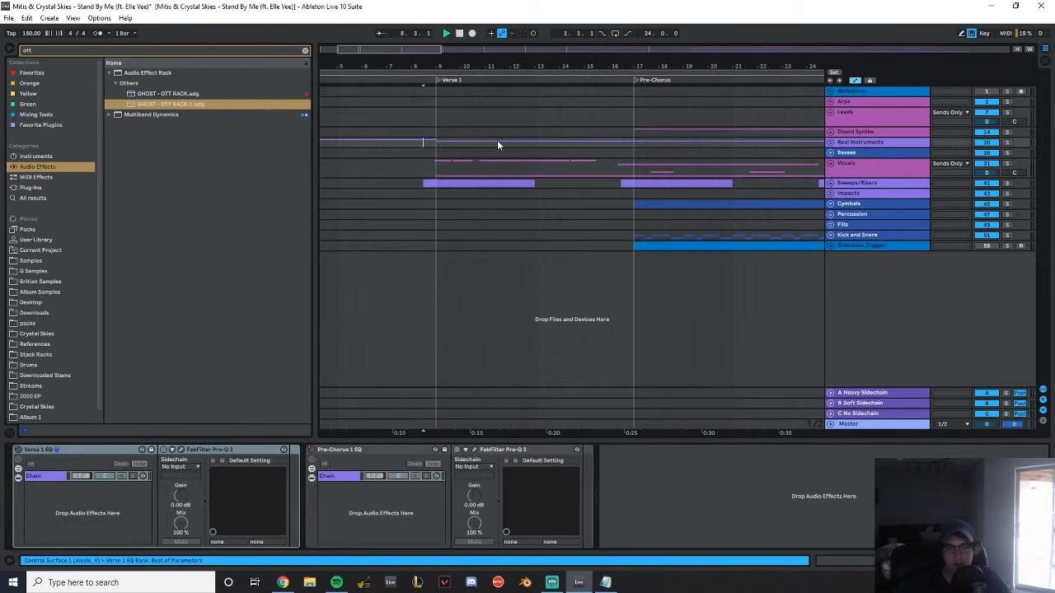
pyautogui.click(459, 33)
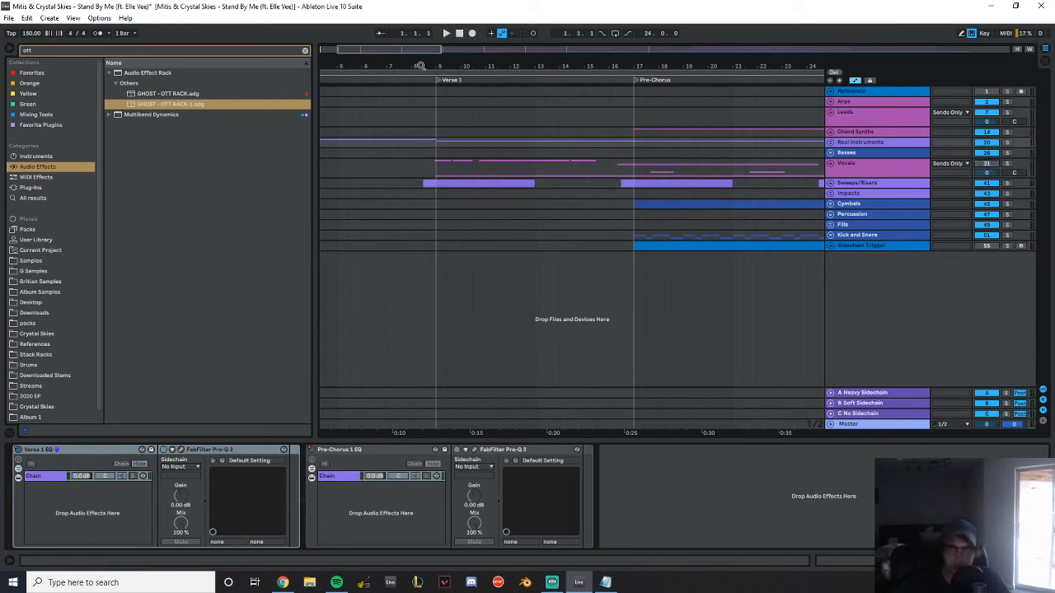
pyautogui.moveTo(442, 68)
pyautogui.mouseDown()
pyautogui.moveTo(437, 50)
pyautogui.moveTo(430, 68)
pyautogui.mouseUp()
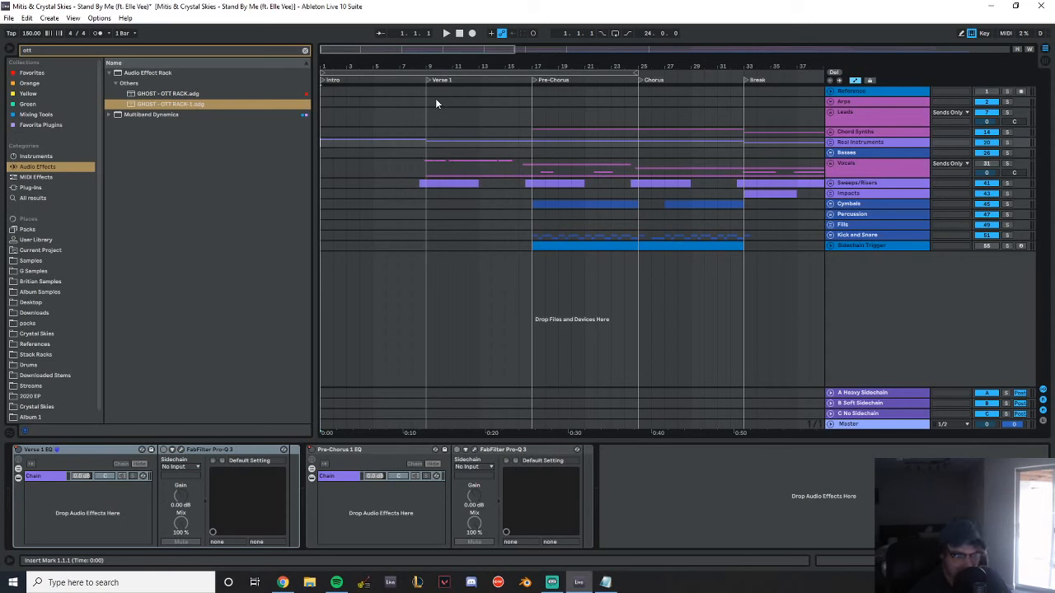
pyautogui.press('space')
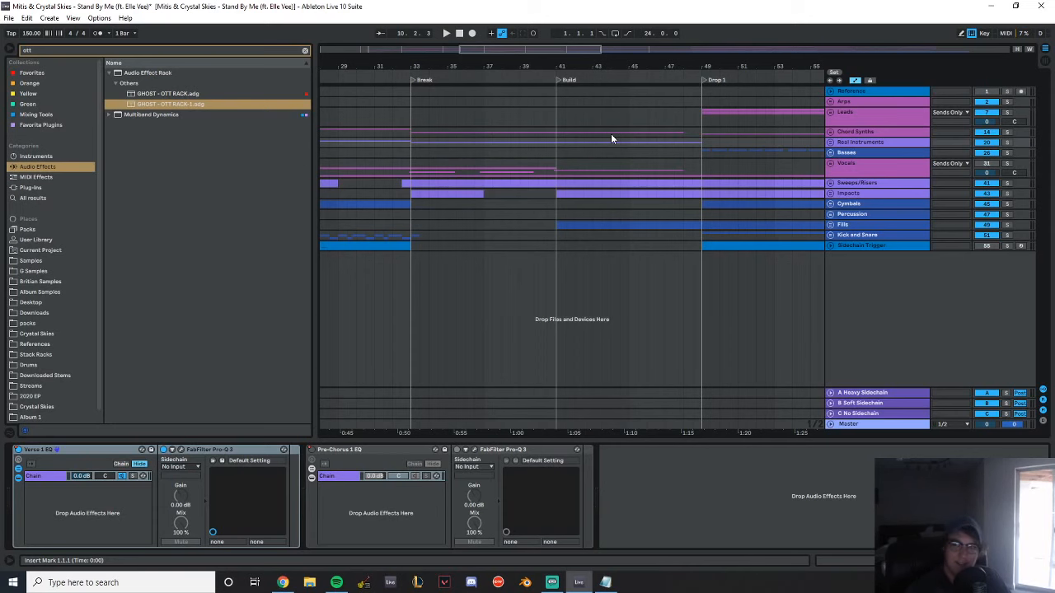
# Listen to the arrangement from just before the Build section and again from about bar 101
pyautogui.click(550, 105)
pyautogui.press('space')
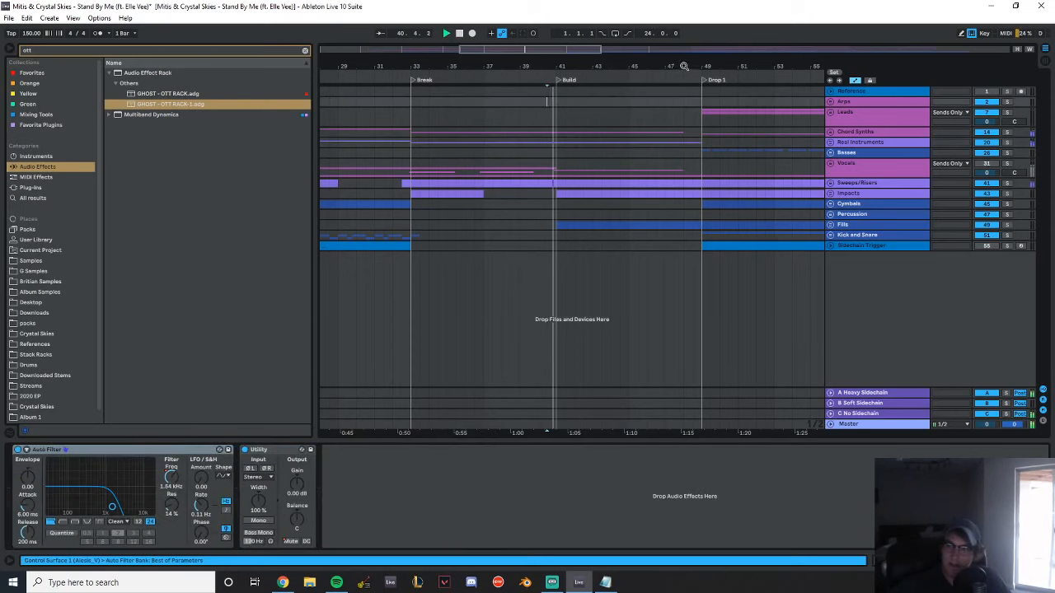
pyautogui.moveTo(685, 66); pyautogui.dragTo(556, 66)
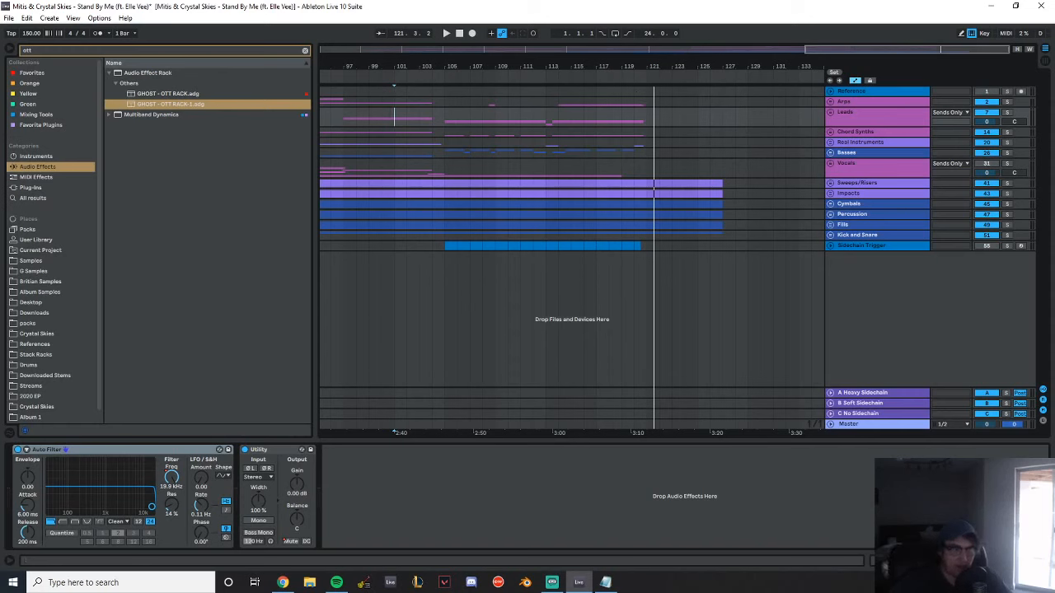
# Clear the browser search and open the Live set Crystal Skies - Collide mixdown v1, saving the changes to the current set
pyautogui.click(304, 50)
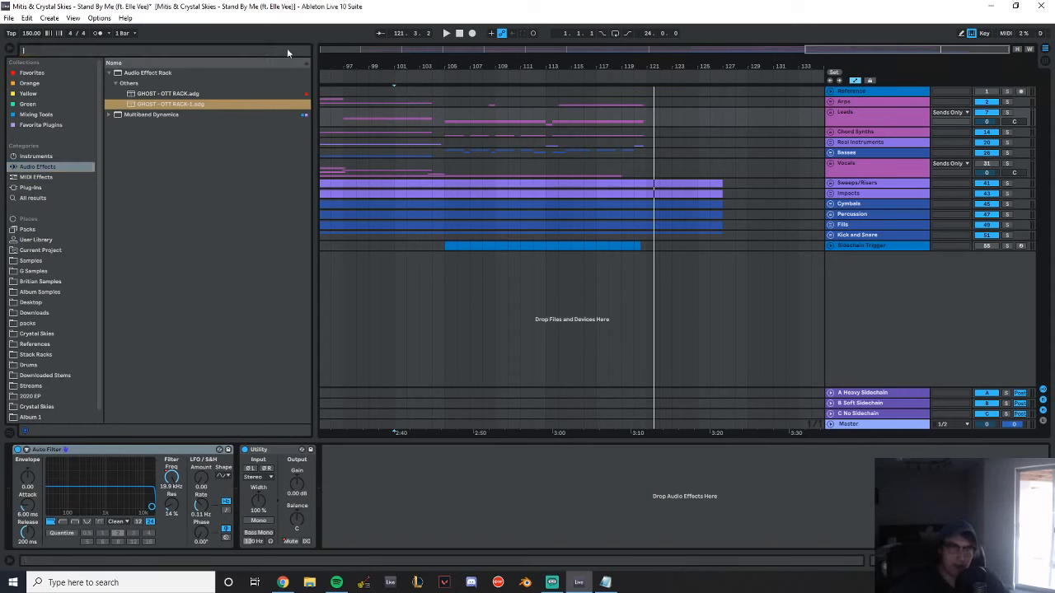
pyautogui.click(9, 18)
pyautogui.click(41, 42)
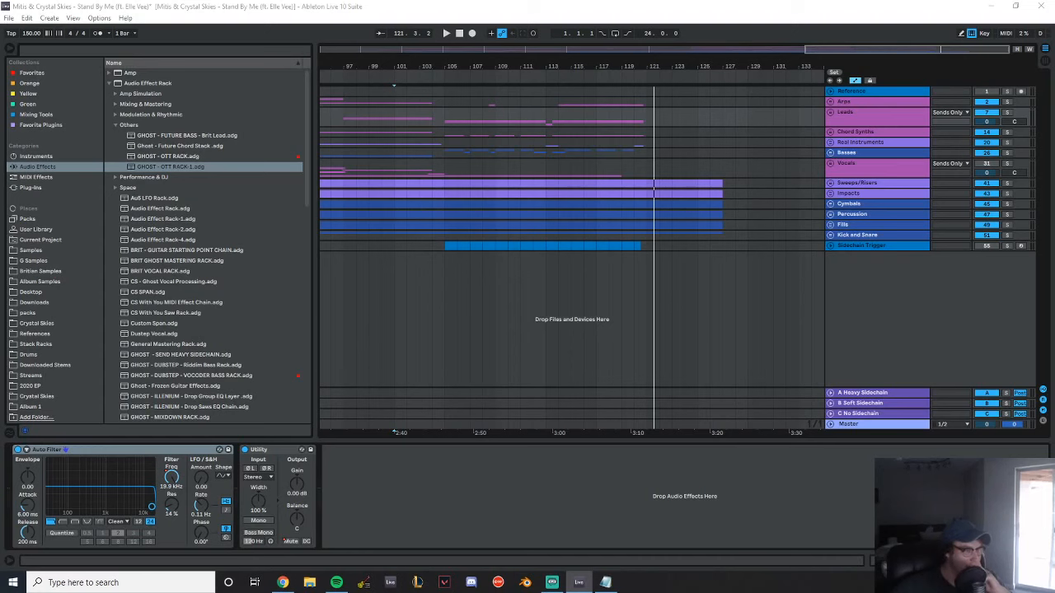
pyautogui.hotkey('ctrl', 'q')
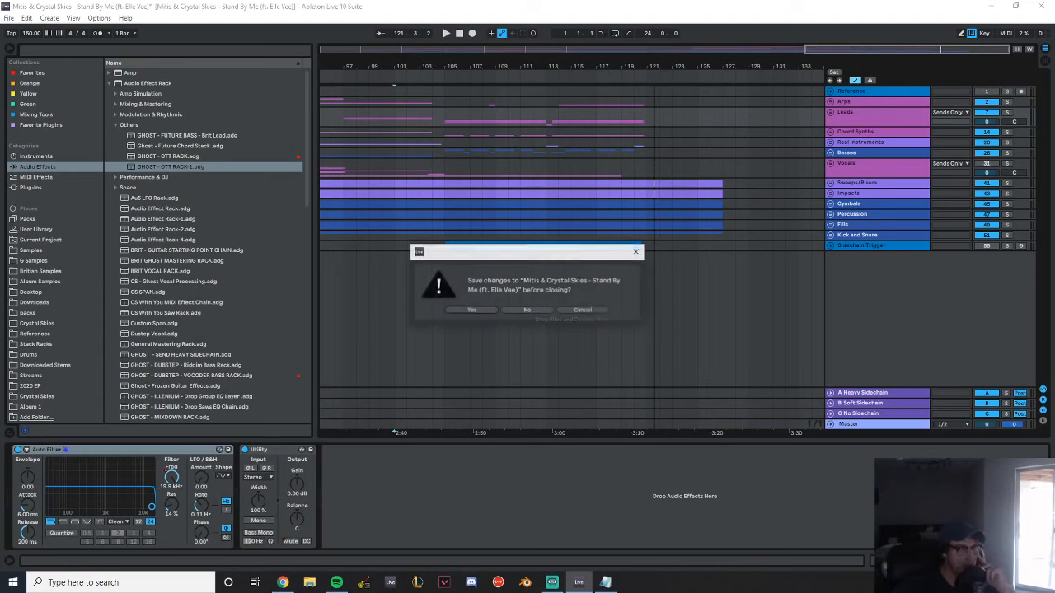
pyautogui.click(478, 309)
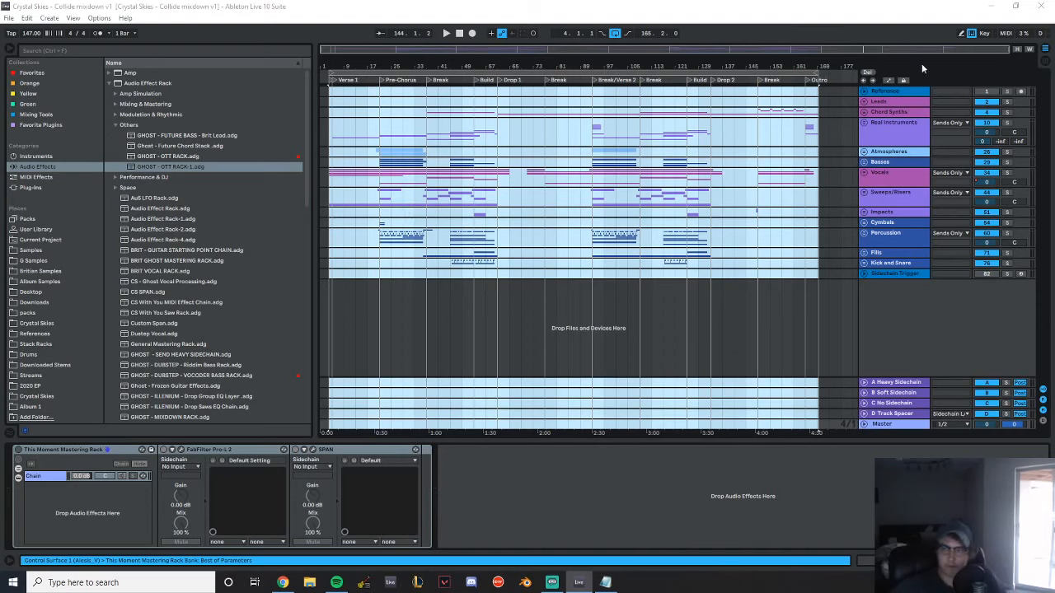
# Insert a new MIDI track below the Sidechain Trigger track and load the Operator instrument onto it
pyautogui.click(821, 221)
pyautogui.moveTo(840, 78); pyautogui.dragTo(841, 163)
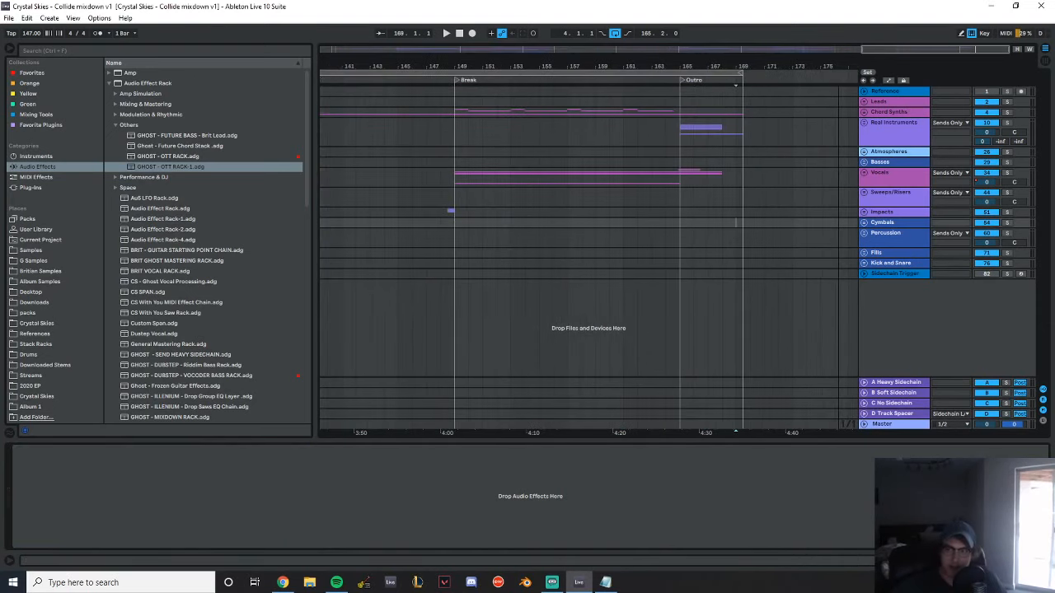
pyautogui.click(902, 274)
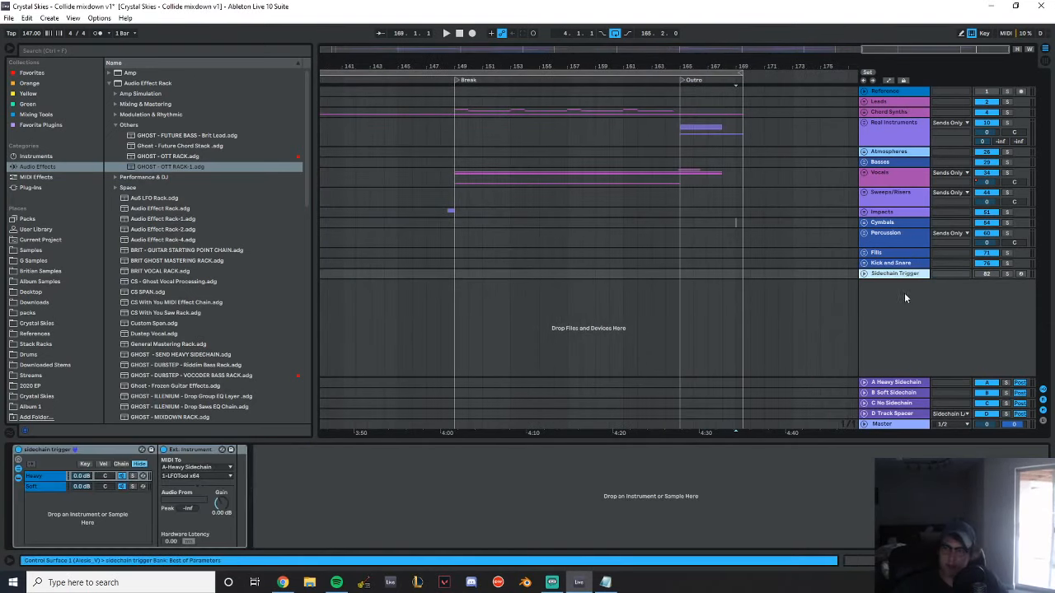
pyautogui.hotkey('ctrl', 'shift', 't')
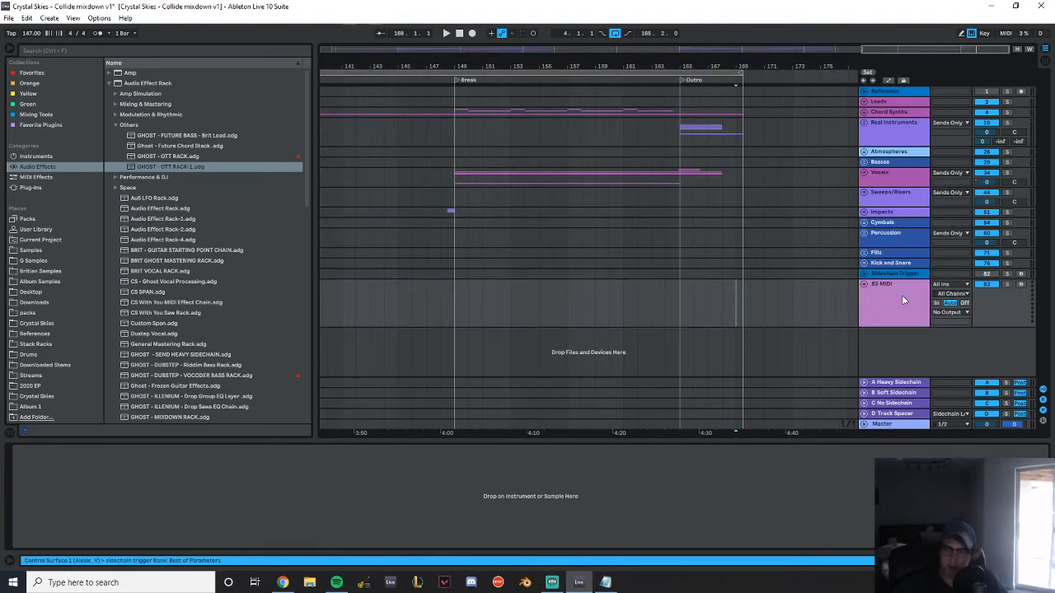
pyautogui.click(45, 157)
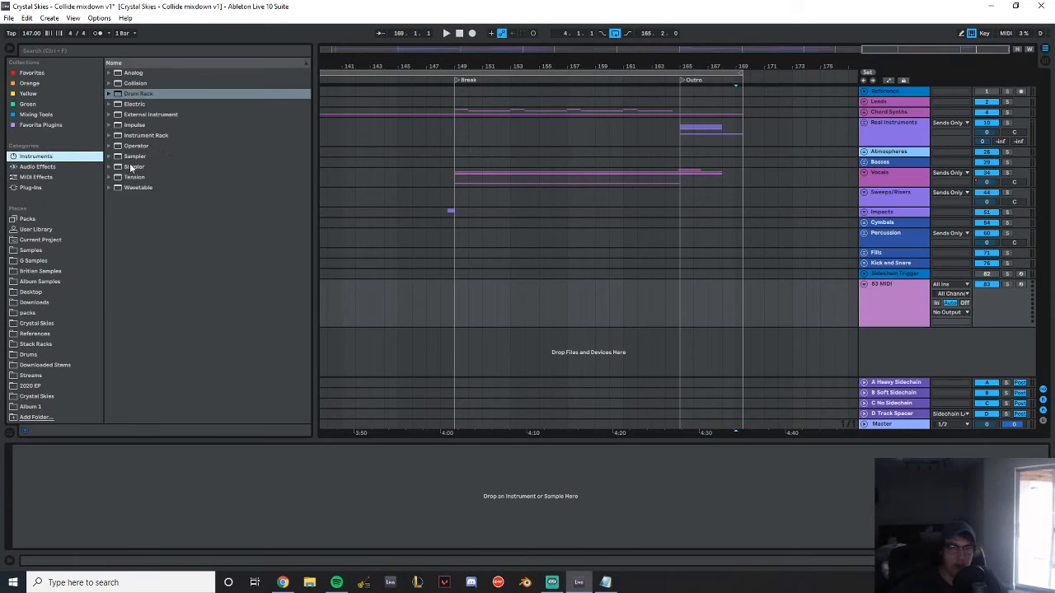
pyautogui.doubleClick(145, 146)
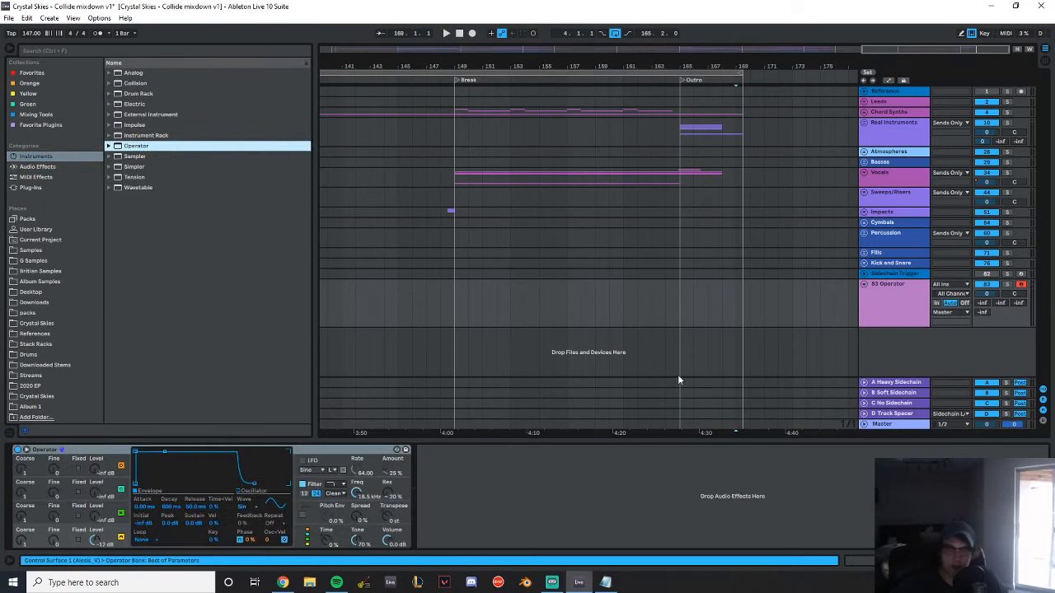
pyautogui.click(894, 307)
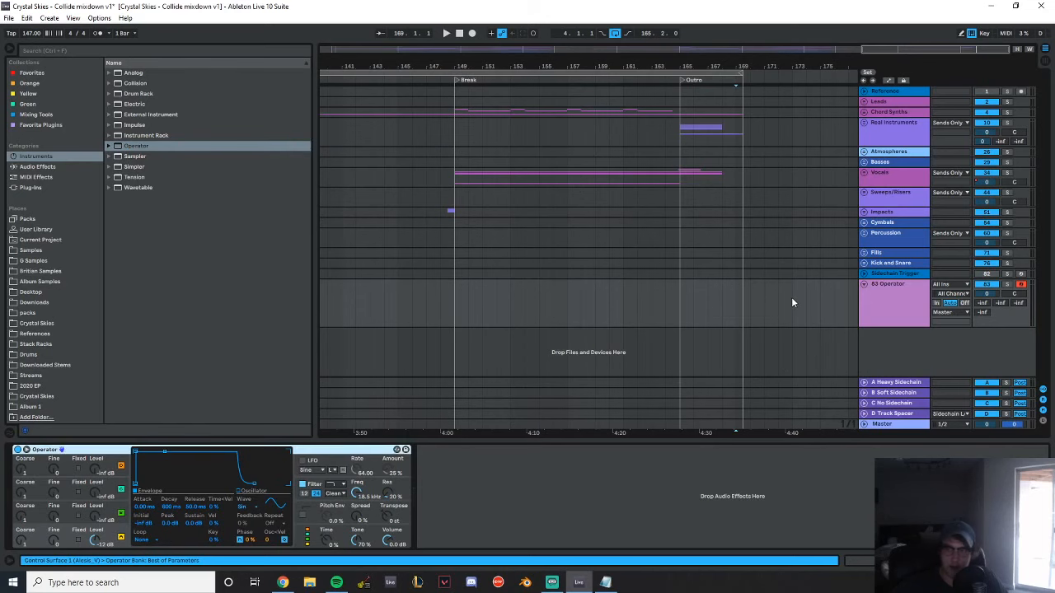
# Create a four-bar MIDI clip at bar 173 on the Operator track and add a C2 note at its start
pyautogui.moveTo(791, 304); pyautogui.dragTo(847, 303)
pyautogui.hotkey('ctrl', 'shift', 'm')
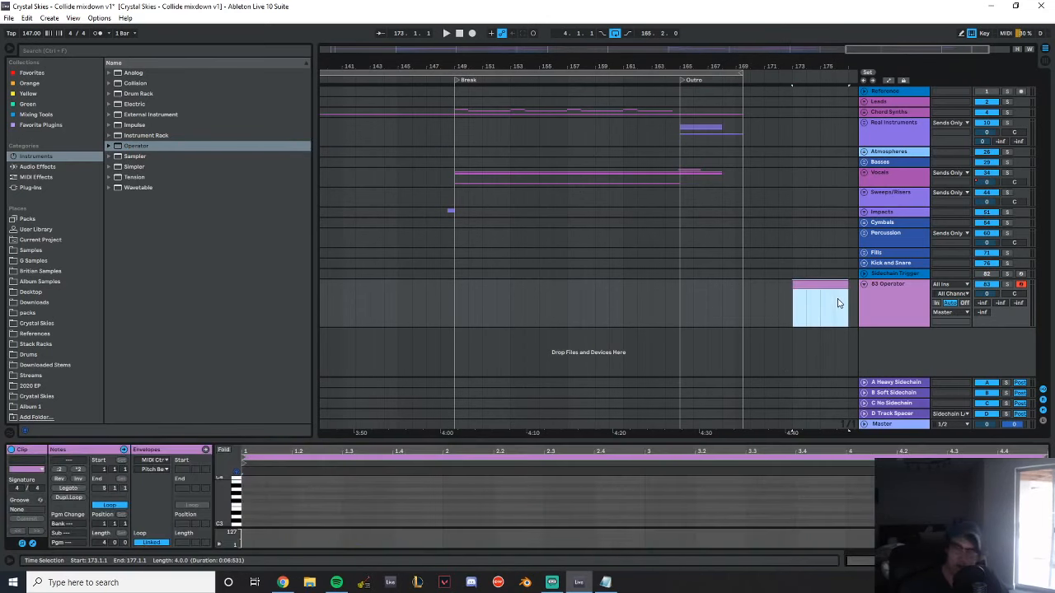
pyautogui.moveTo(302, 427); pyautogui.dragTo(302, 272)
pyautogui.click(287, 365)
pyautogui.doubleClick(249, 416)
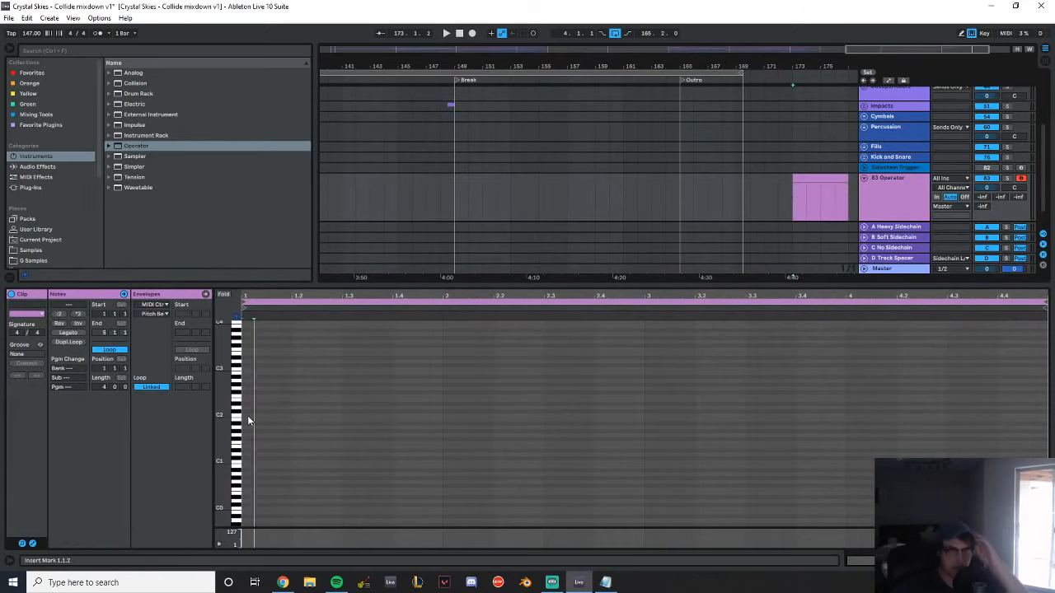
pyautogui.click(225, 297)
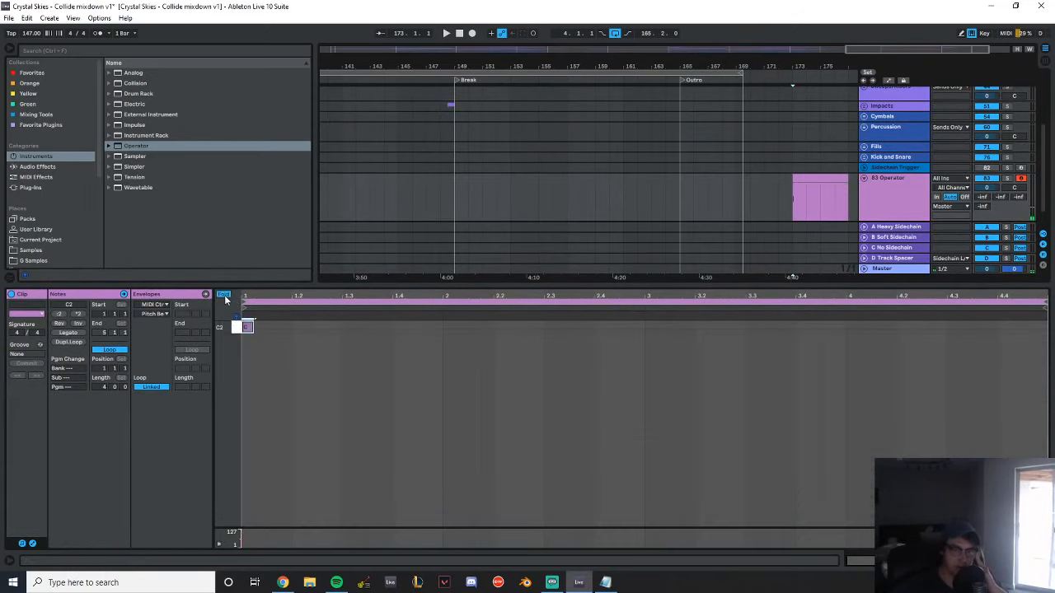
pyautogui.click(224, 295)
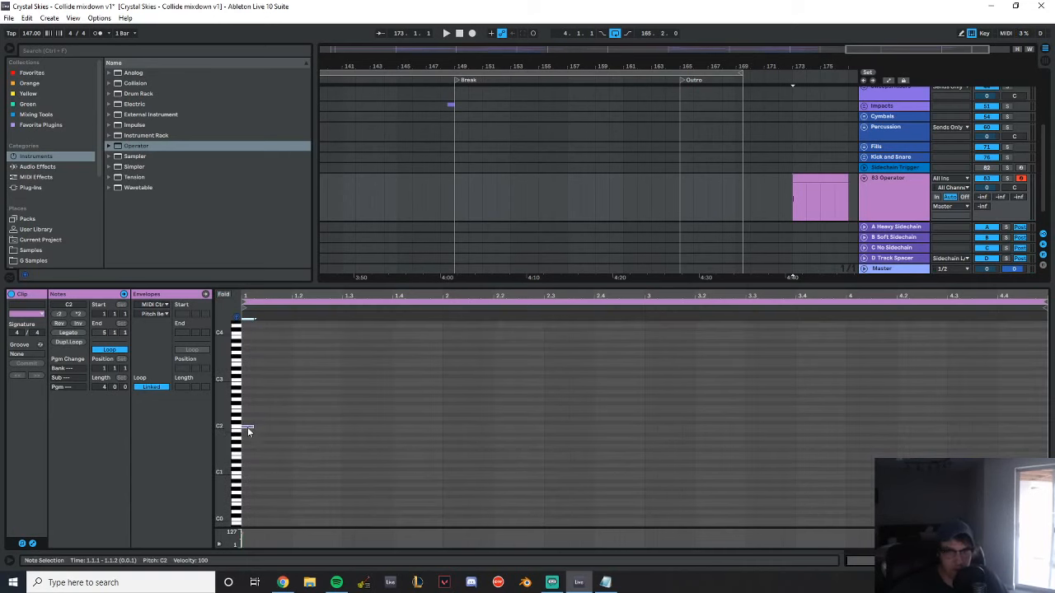
# Build a column of C major scale notes from C2 to B4 just before the clip's start and fold the note editor to them
pyautogui.moveTo(249, 429); pyautogui.dragTo(268, 477)
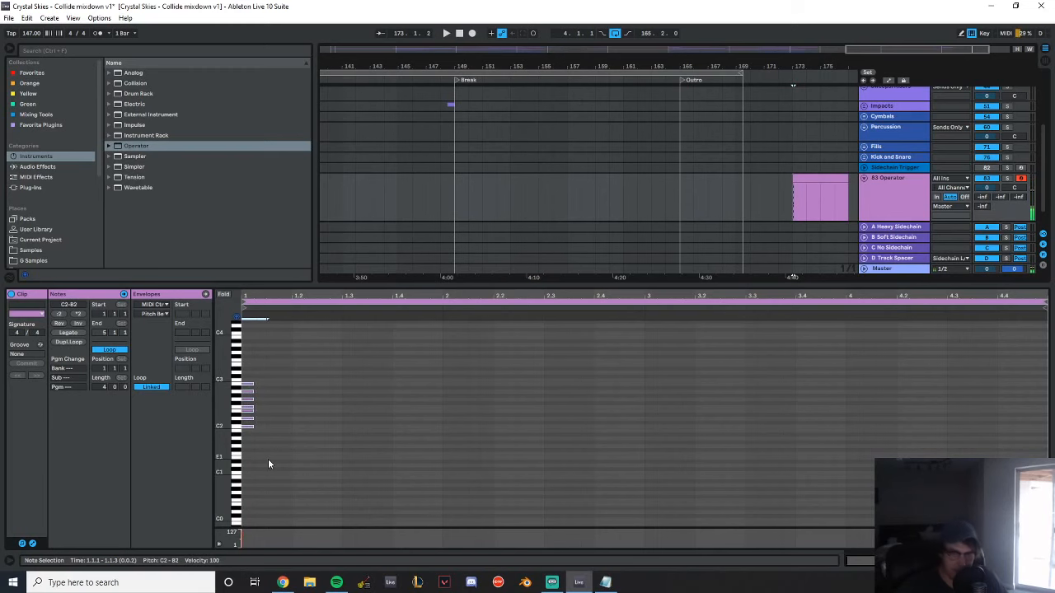
pyautogui.press('Left')
pyautogui.press('space')
pyautogui.press('space')
pyautogui.press('Right')
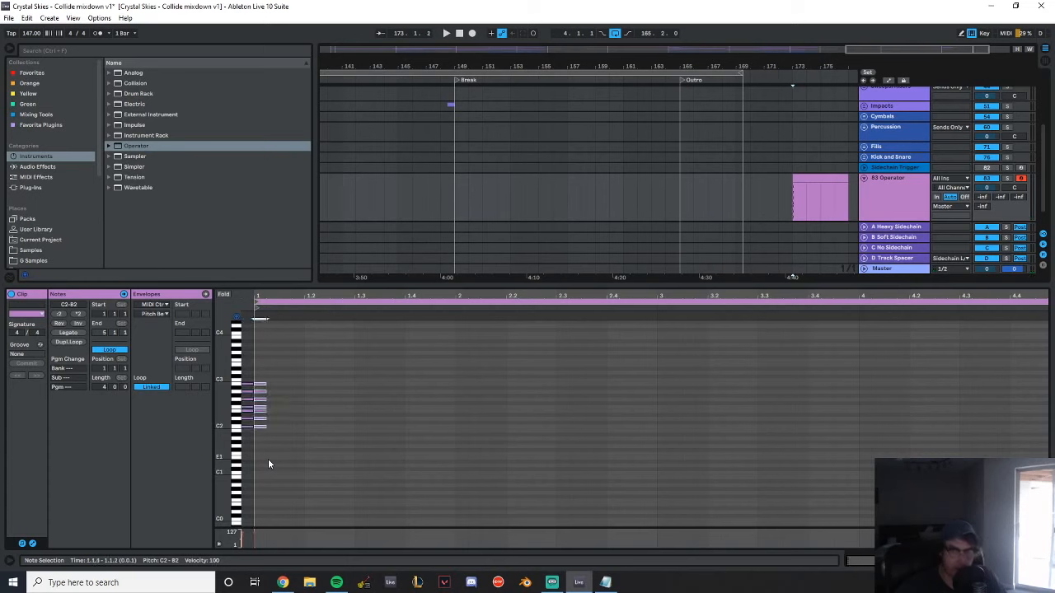
pyautogui.hotkey('shift', 'Up')
pyautogui.hotkey('shift', 'Up')
pyautogui.press('Left')
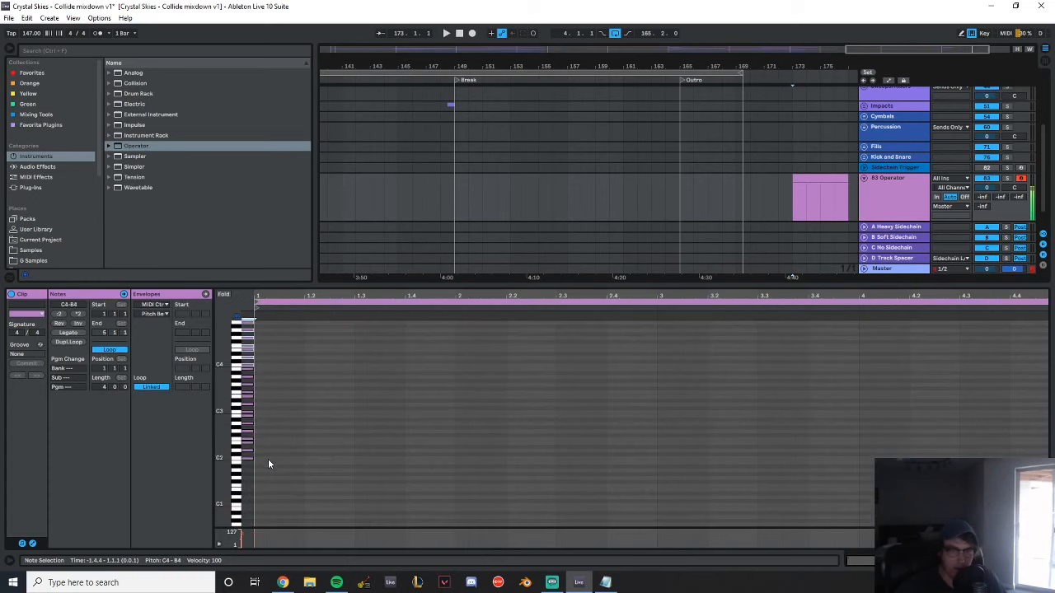
pyautogui.click(225, 295)
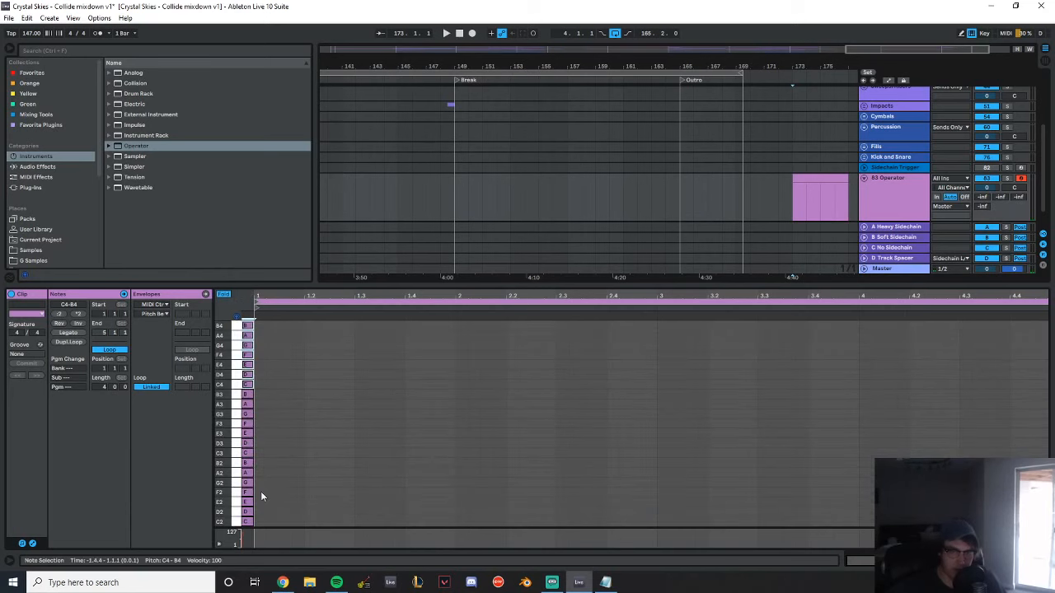
# Add G2, E3 and C4 notes in the first bar of the folded clip and play them back
pyautogui.click(315, 412)
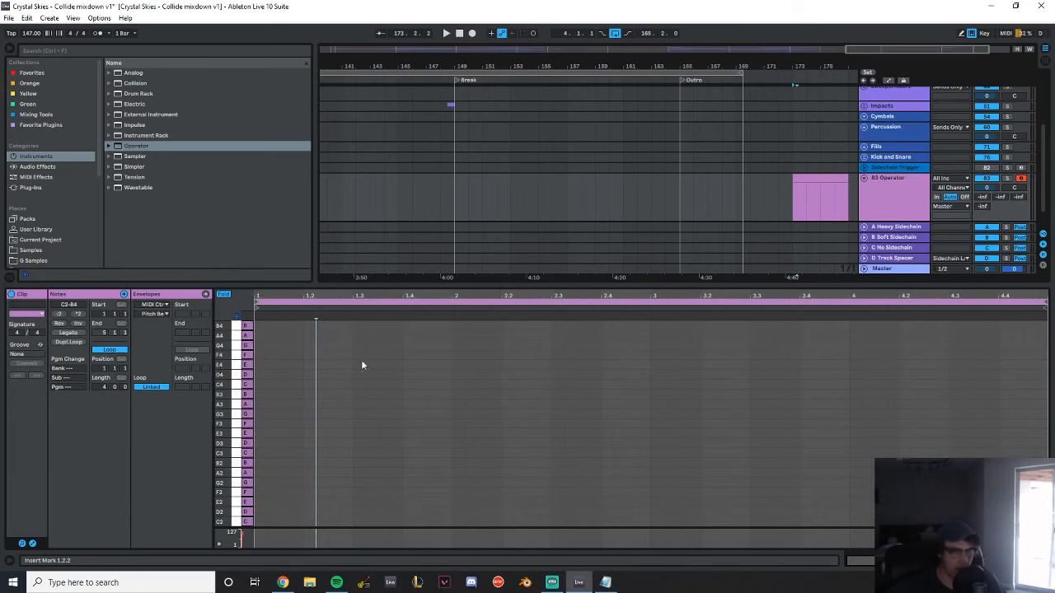
pyautogui.doubleClick(297, 434)
pyautogui.doubleClick(337, 385)
pyautogui.press('space')
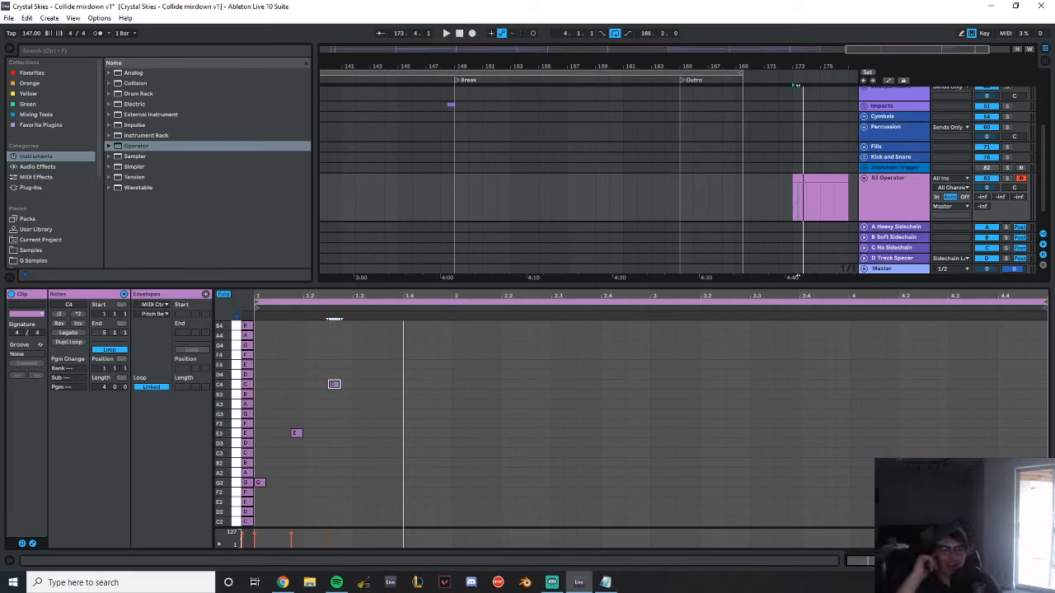
# Collapse the clip's note editor and delete the Operator track
pyautogui.click(9, 18)
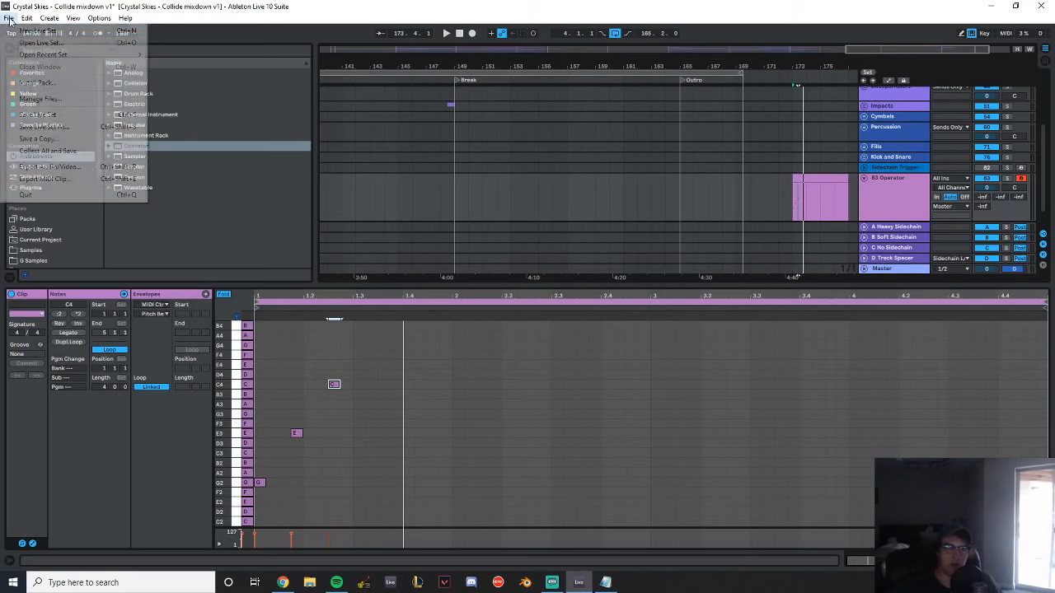
pyautogui.click(595, 282)
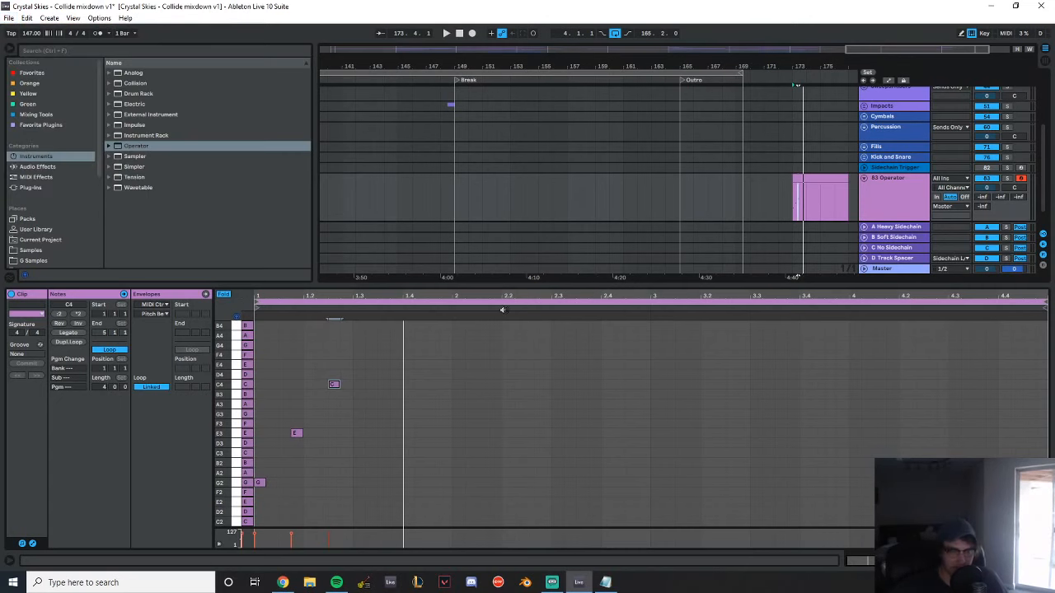
pyautogui.moveTo(473, 284); pyautogui.dragTo(509, 564)
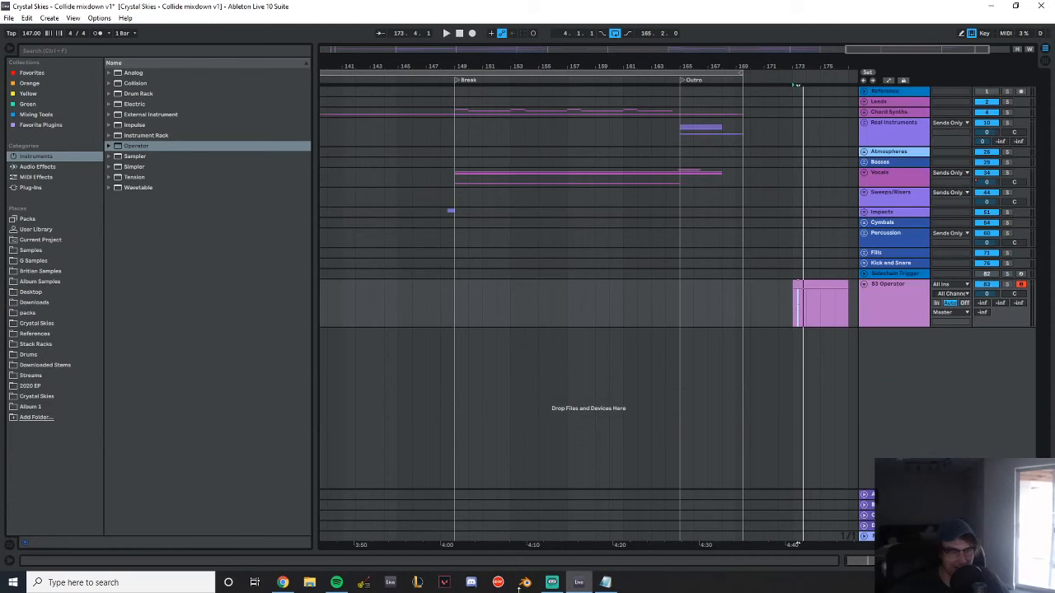
pyautogui.click(909, 301)
pyautogui.press('Delete')
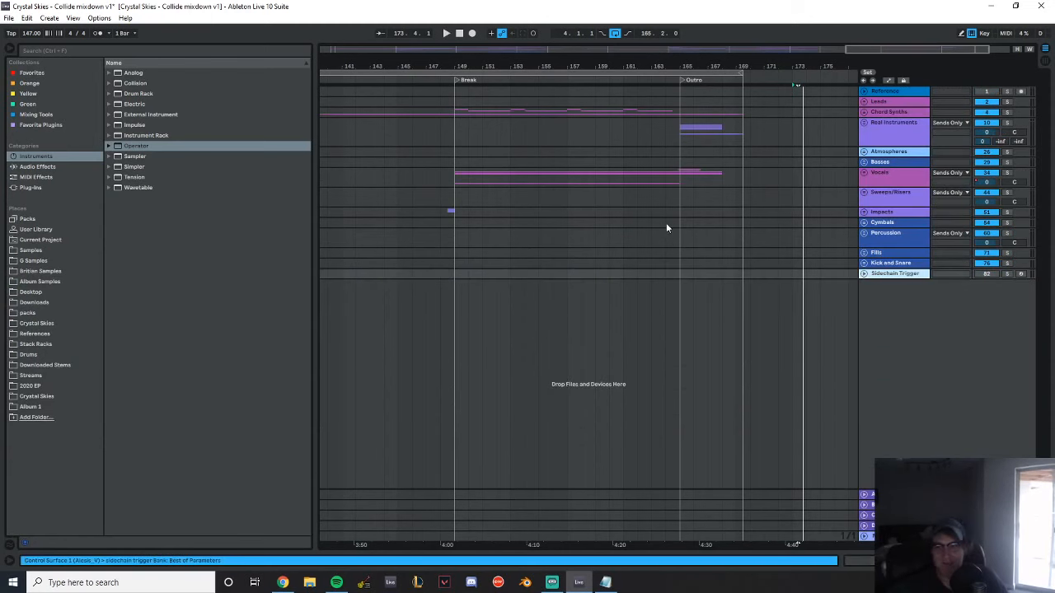
# Show the whole Collide arrangement, launch Nut Chords 32, dismiss its About window and switch it to scale mode
pyautogui.moveTo(428, 60); pyautogui.dragTo(495, 17)
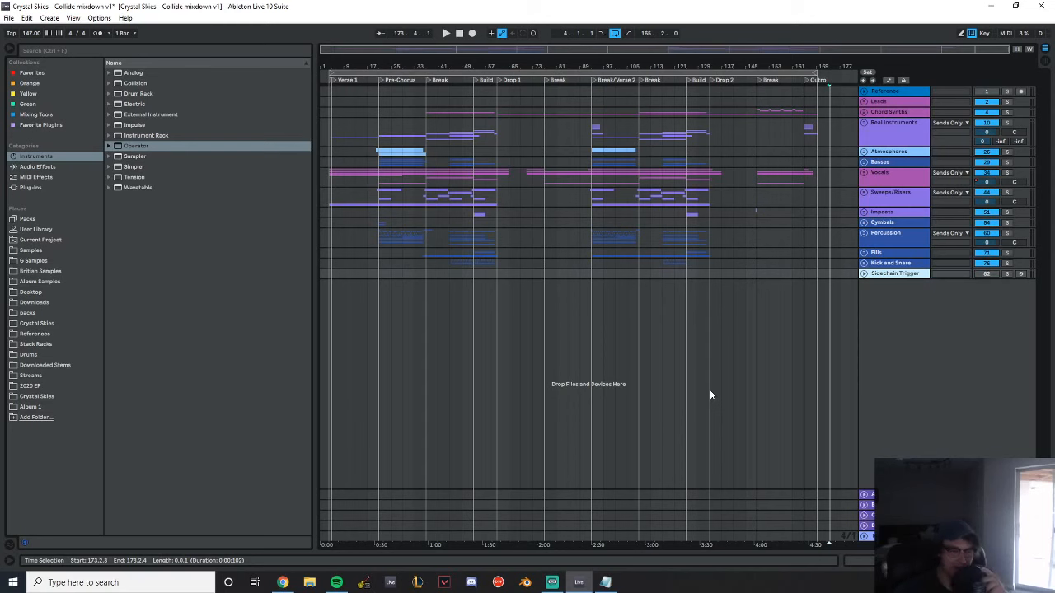
pyautogui.click(363, 583)
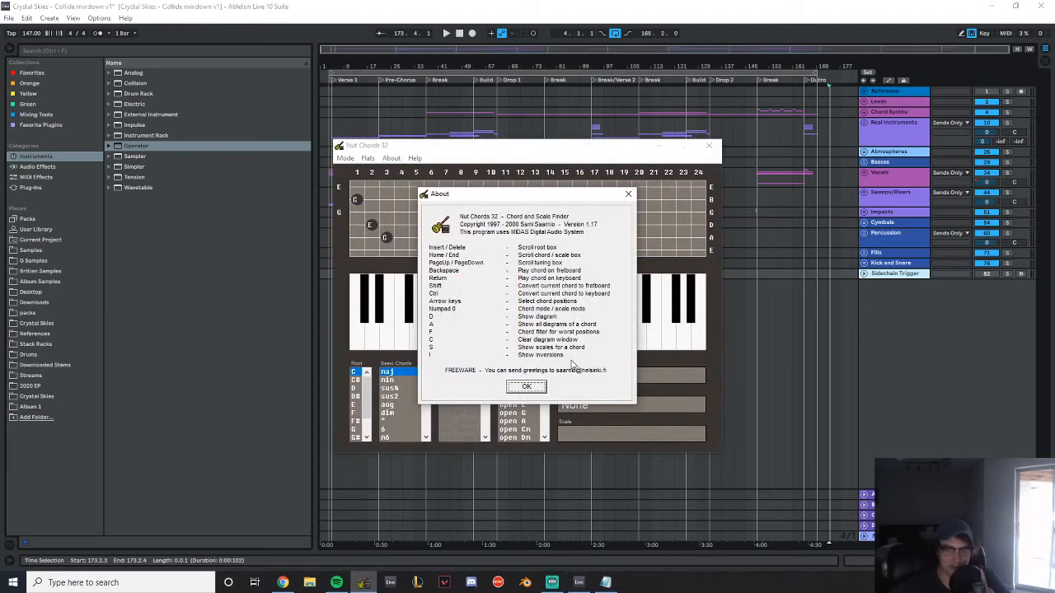
pyautogui.click(529, 389)
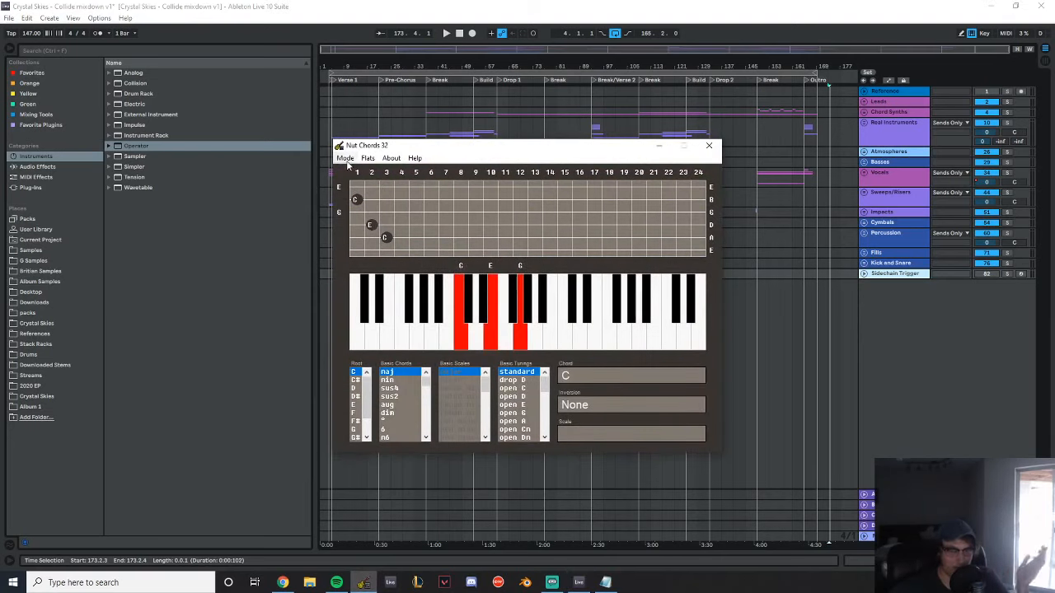
pyautogui.click(346, 159)
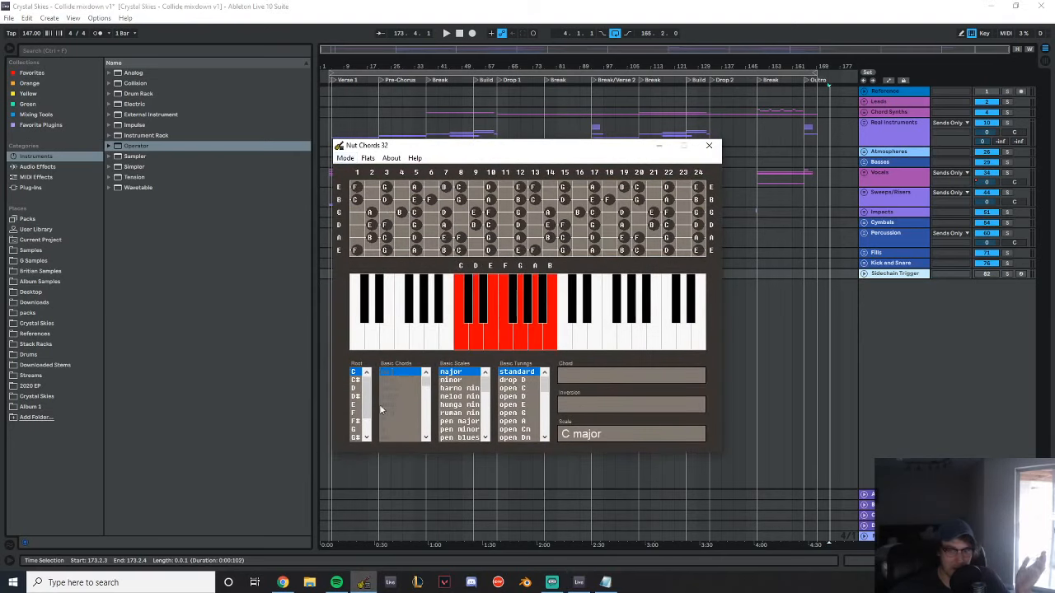
# Show the C minor, harmonic minor, melodic minor and Hungarian minor scales, and browse the rest of the scale list
pyautogui.click(475, 380)
pyautogui.click(475, 388)
pyautogui.click(475, 396)
pyautogui.click(475, 405)
pyautogui.scroll(-5, 483, 404)
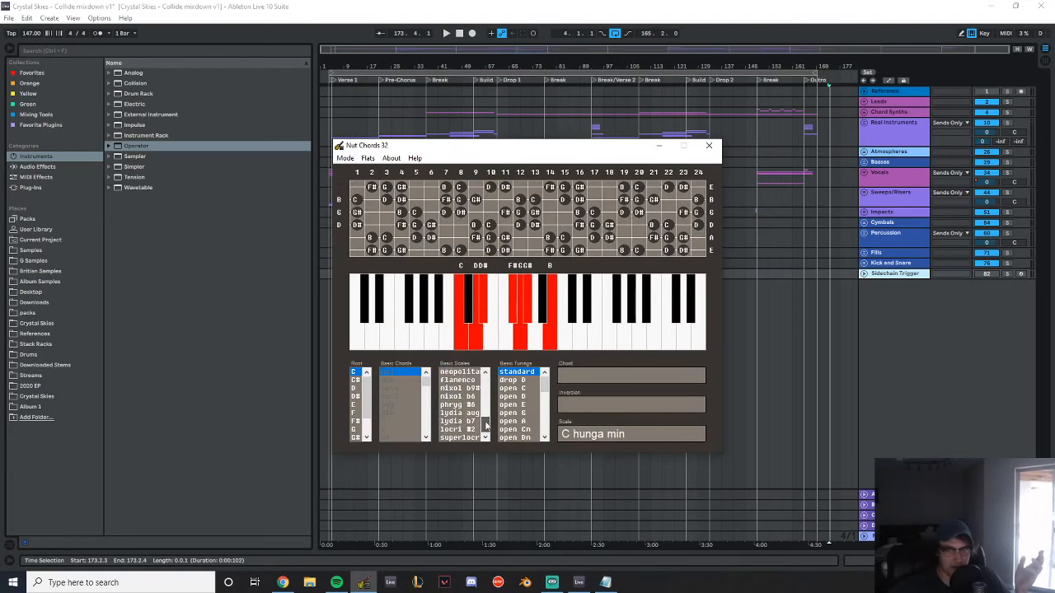
pyautogui.scroll(5, 482, 412)
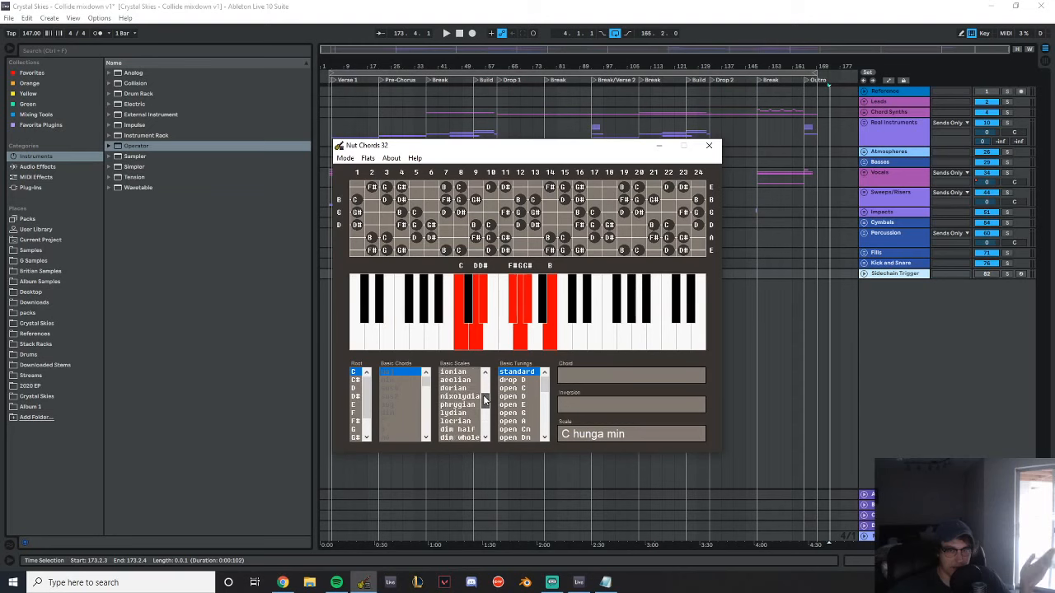
pyautogui.scroll(3, 483, 393)
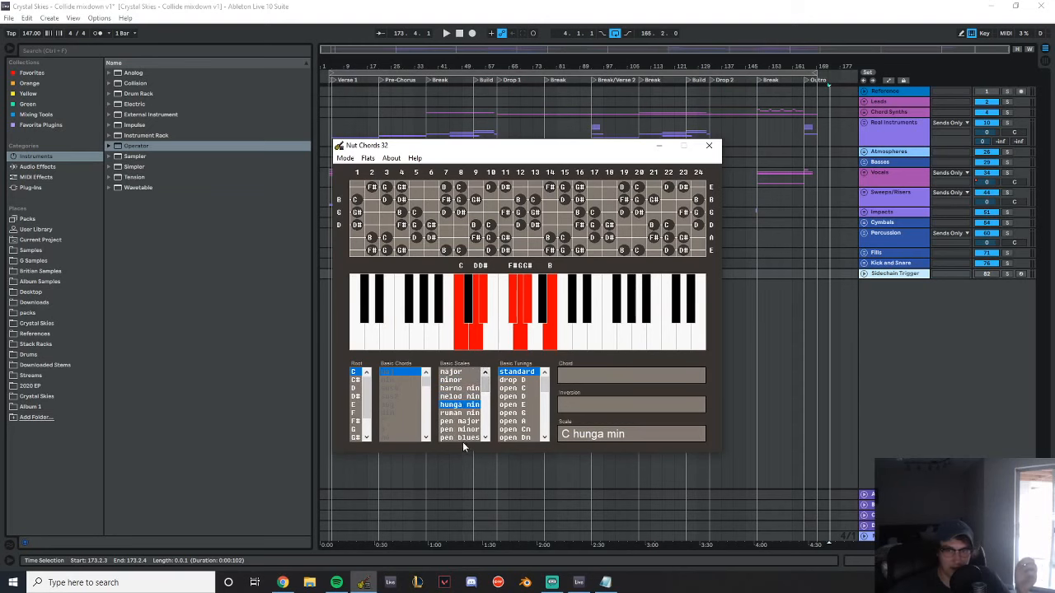
# Show the Romanian minor, C major and D# major scales, and close Nut Chords 32
pyautogui.click(467, 413)
pyautogui.moveTo(467, 382)
pyautogui.mouseDown()
pyautogui.moveTo(463, 443)
pyautogui.moveTo(464, 372)
pyautogui.mouseUp()
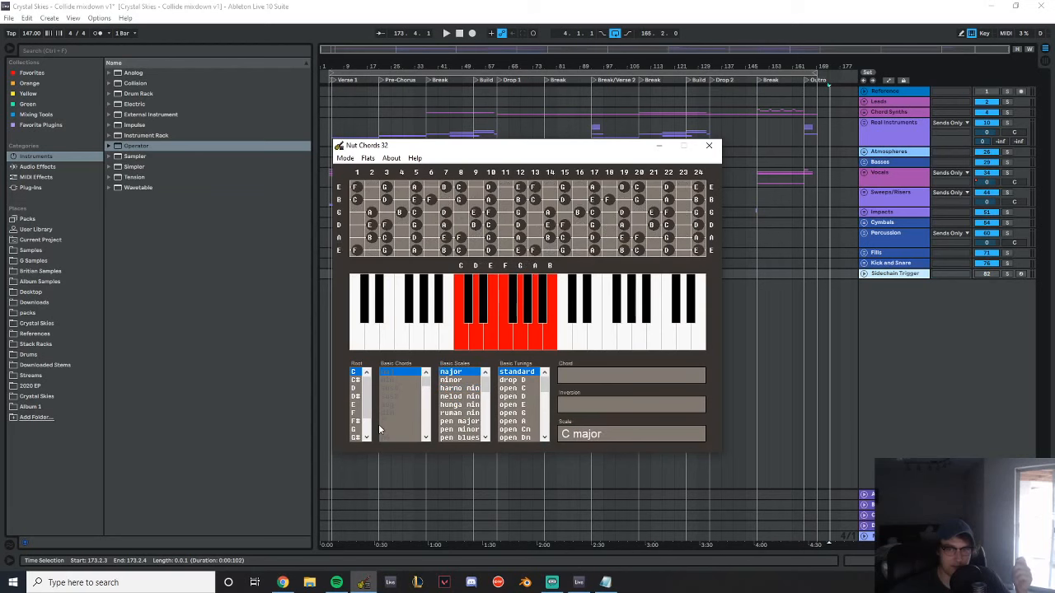
pyautogui.moveTo(357, 389)
pyautogui.mouseDown()
pyautogui.moveTo(356, 438)
pyautogui.moveTo(358, 399)
pyautogui.mouseUp()
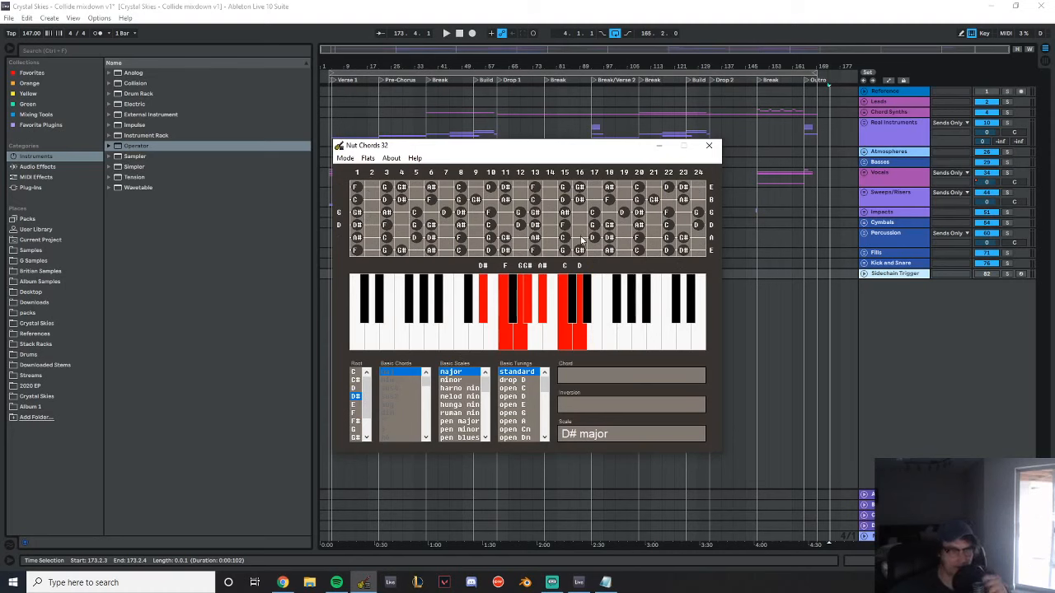
pyautogui.click(708, 148)
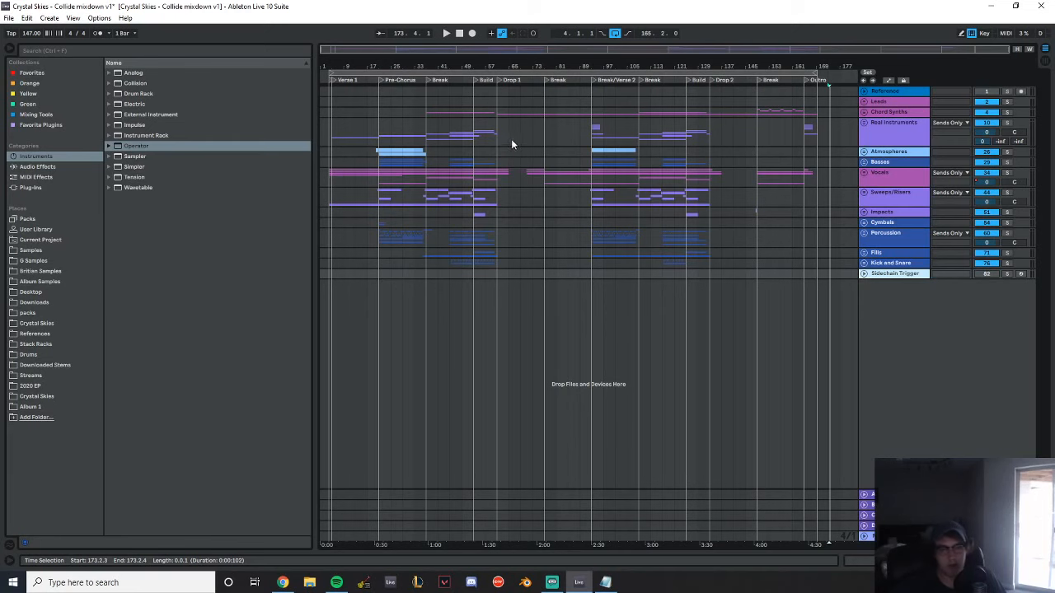
# Expand the Chord Synths group and select the Mixed Drop audio from bar 61 to bar 93
pyautogui.moveTo(525, 68); pyautogui.dragTo(542, 70)
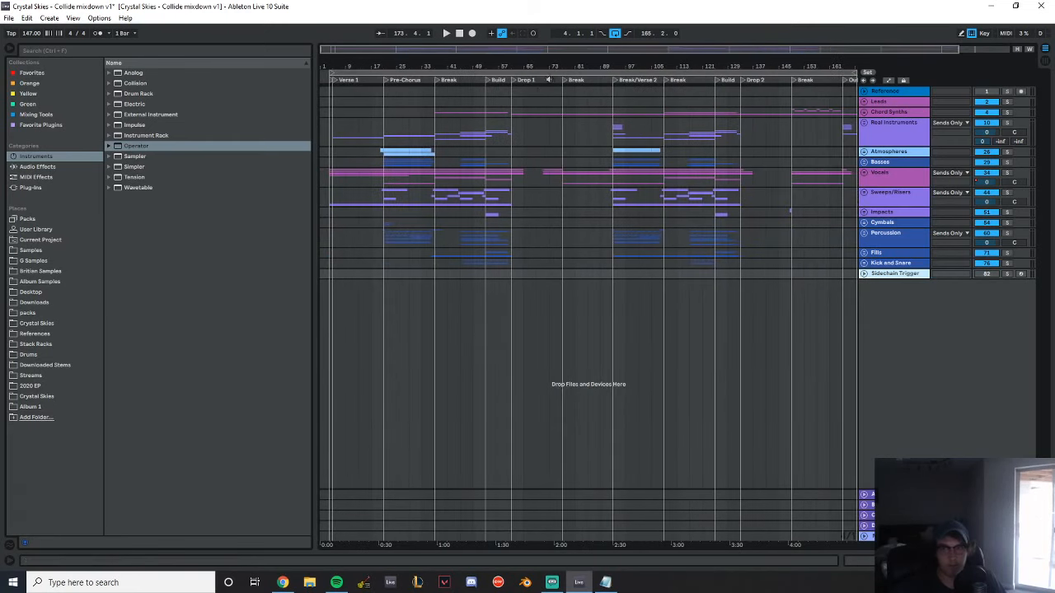
pyautogui.click(864, 113)
pyautogui.moveTo(513, 243); pyautogui.dragTo(616, 231)
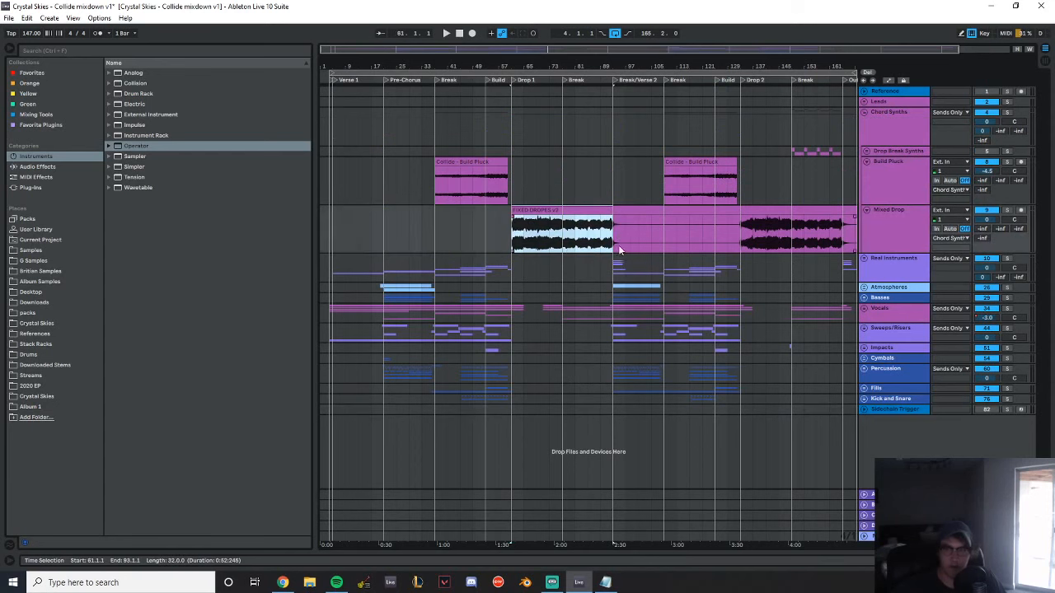
# Expand the Vocals group, its Harmonies subgroup and the Vocal FX track to show the vocal clips
pyautogui.click(863, 308)
pyautogui.scroll(-3, 915, 281)
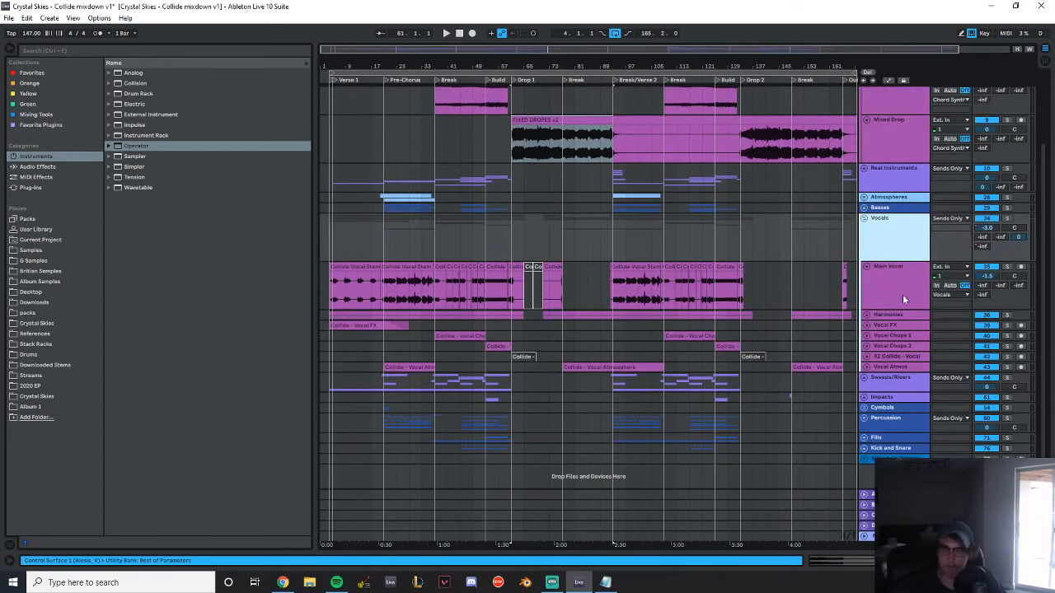
pyautogui.click(866, 316)
pyautogui.scroll(-3, 791, 264)
pyautogui.click(866, 363)
pyautogui.scroll(-3, 561, 301)
pyautogui.scroll(3, 387, 108)
pyautogui.moveTo(366, 64); pyautogui.dragTo(437, 66)
pyautogui.click(400, 285)
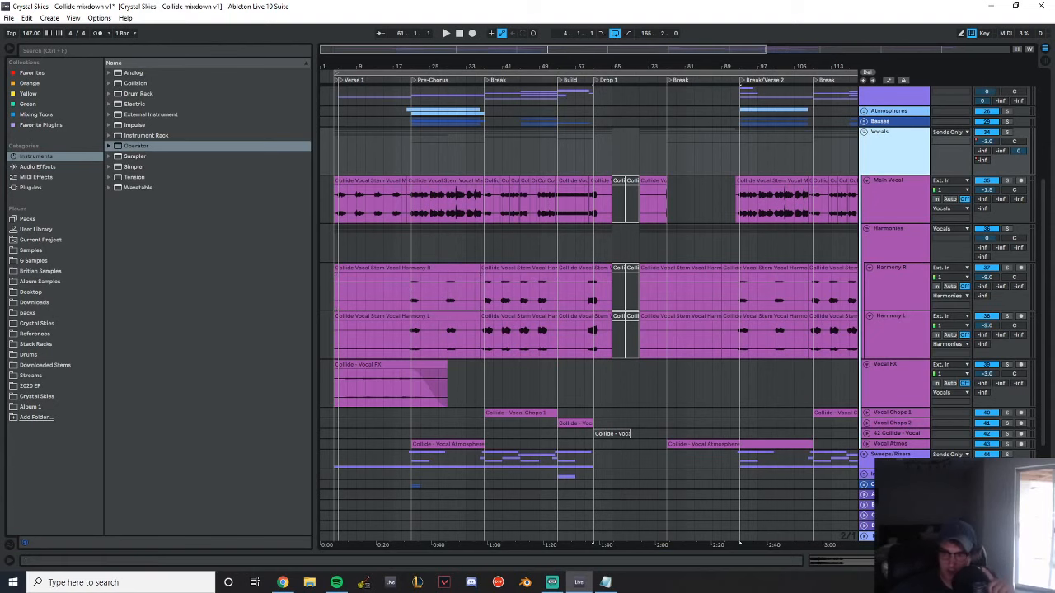
# Open the SPAN analyzer from the Master track's devices and place its window above the device chain
pyautogui.doubleClick(892, 536)
pyautogui.click(293, 449)
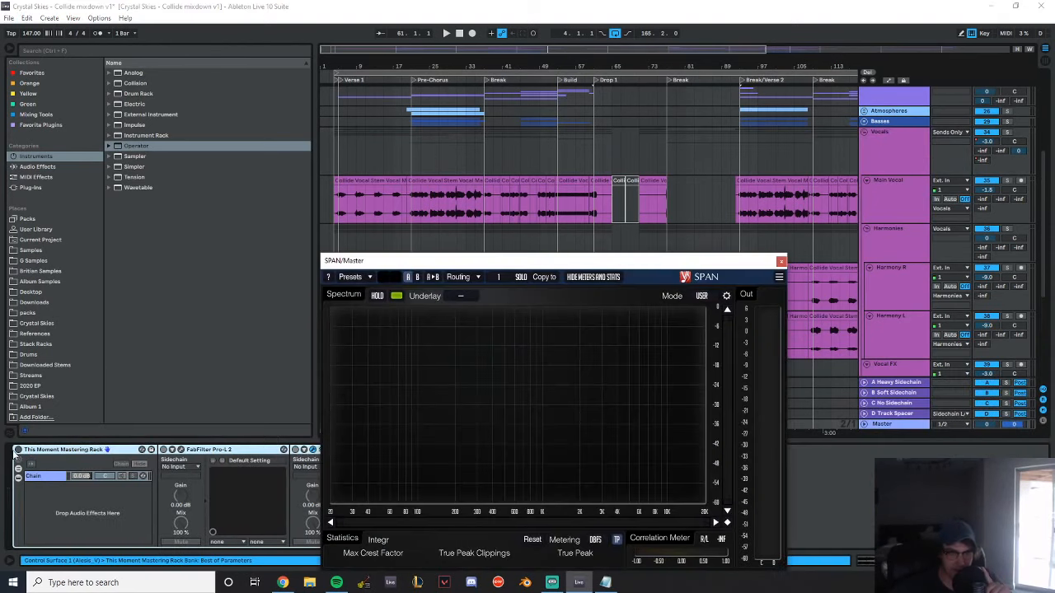
pyautogui.moveTo(485, 264); pyautogui.dragTo(484, 124)
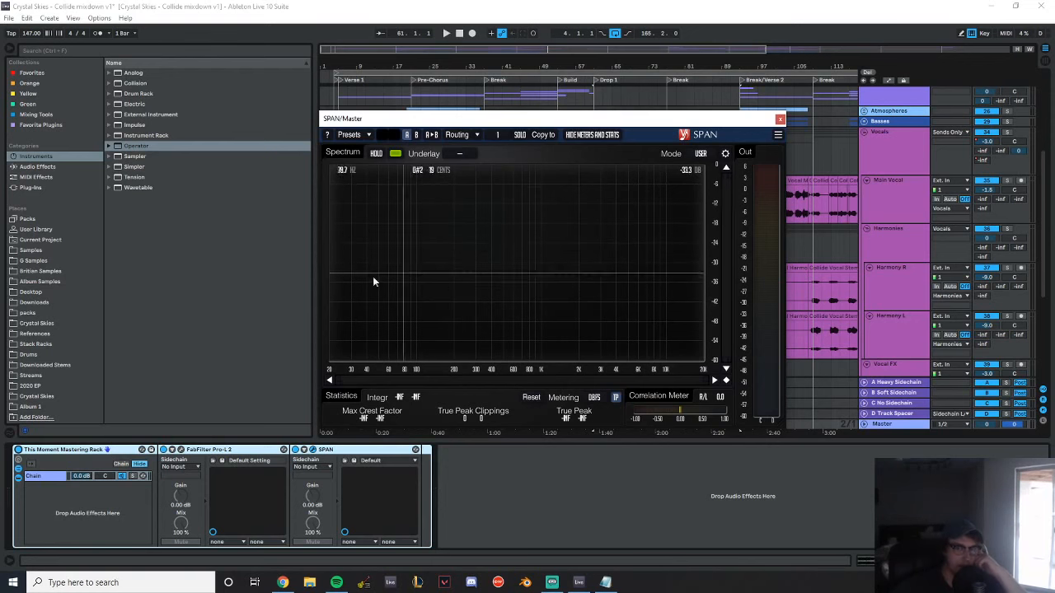
# Play from the start of Drop 1 to examine its spectrum in SPAN, stop playback and close the analyzer
pyautogui.click(594, 94)
pyautogui.press('space')
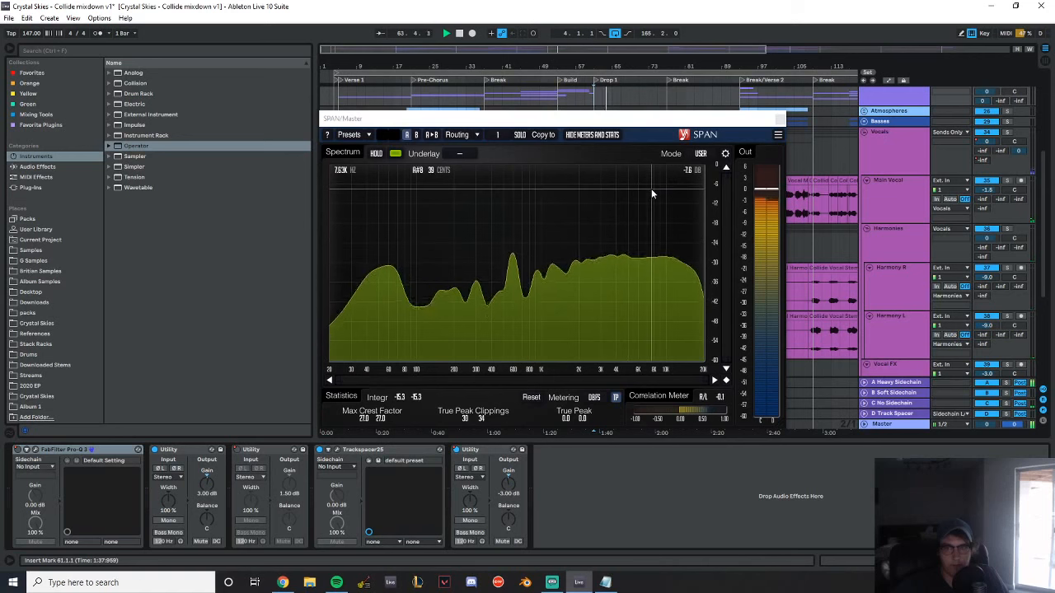
pyautogui.press('space')
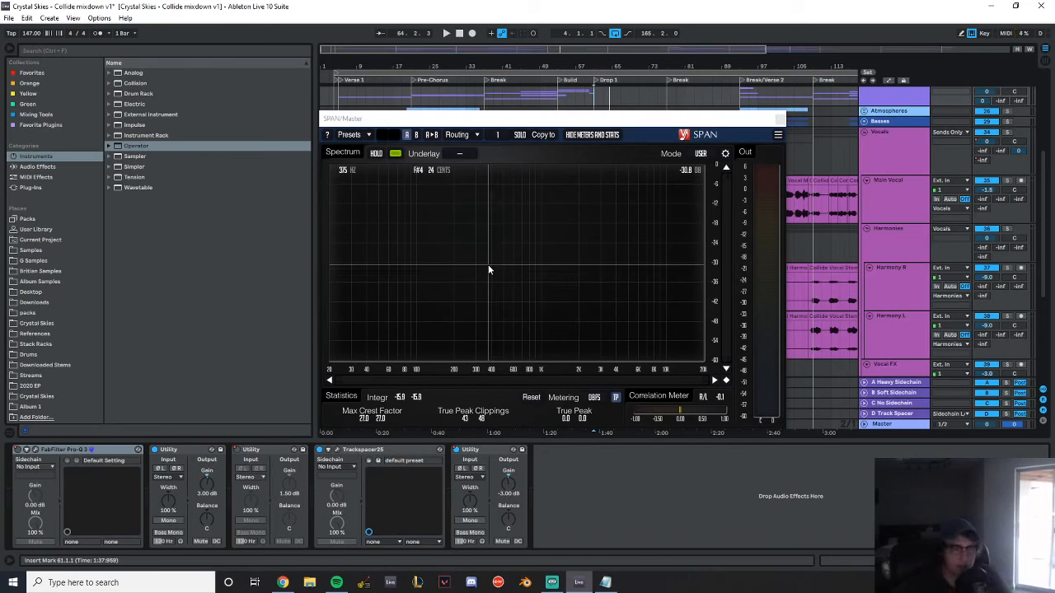
pyautogui.click(779, 121)
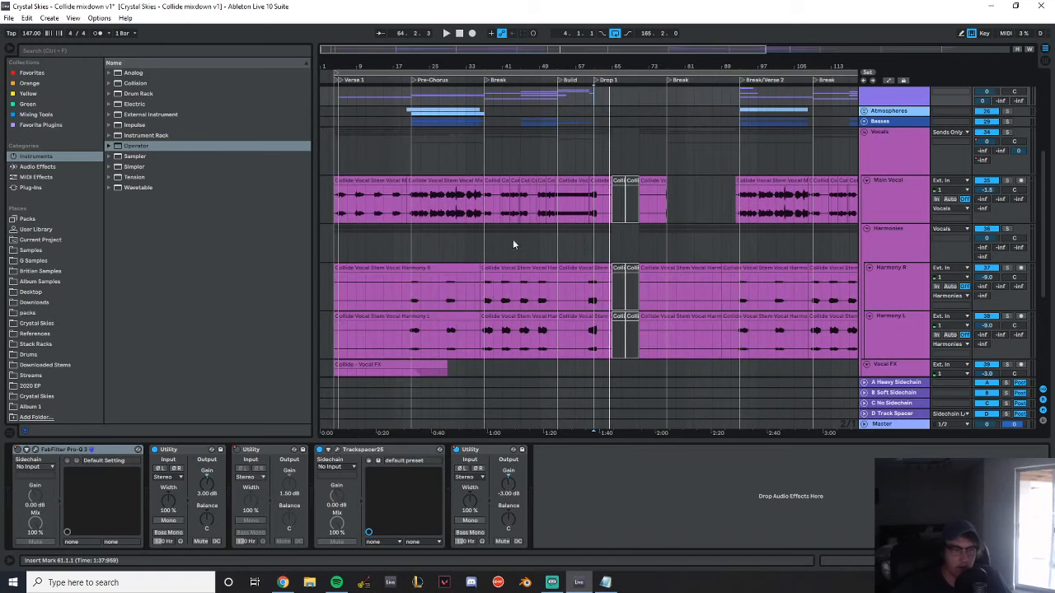
pyautogui.scroll(-3, 456, 259)
pyautogui.scroll(3, 449, 263)
pyautogui.scroll(-2, 444, 267)
pyautogui.scroll(5, 444, 267)
pyautogui.scroll(-4, 449, 258)
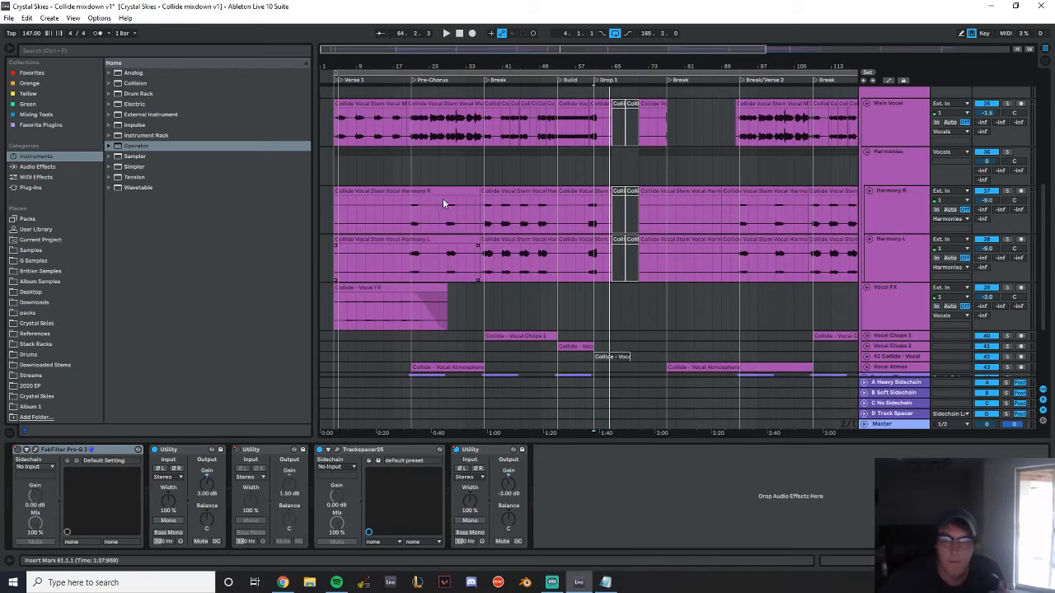
pyautogui.scroll(3, 570, 230)
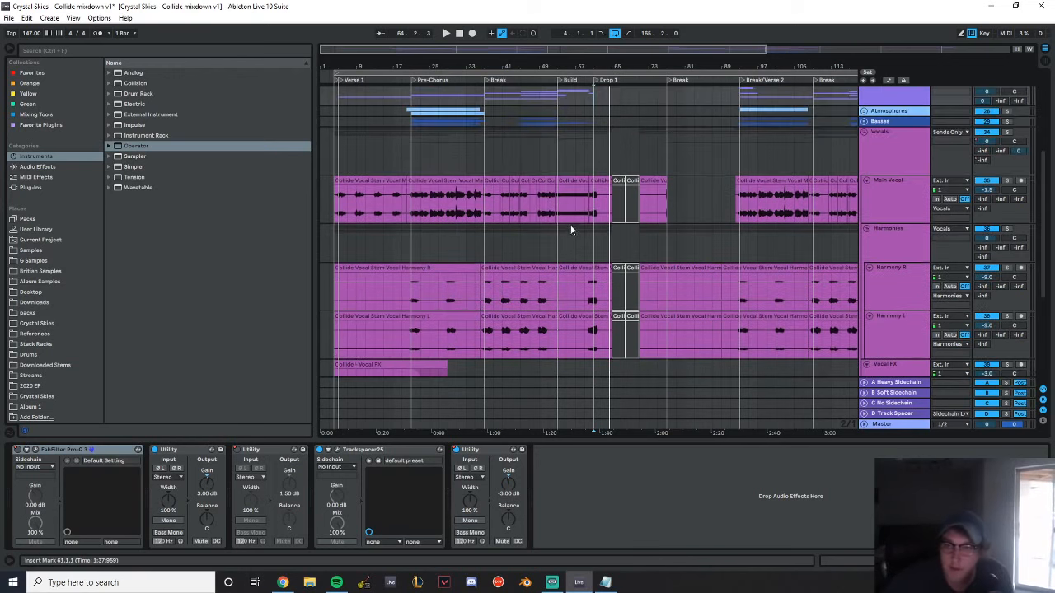
# Look at the Main Vocal and Vocals device chains, and reopen SPAN on the Master track
pyautogui.click(903, 197)
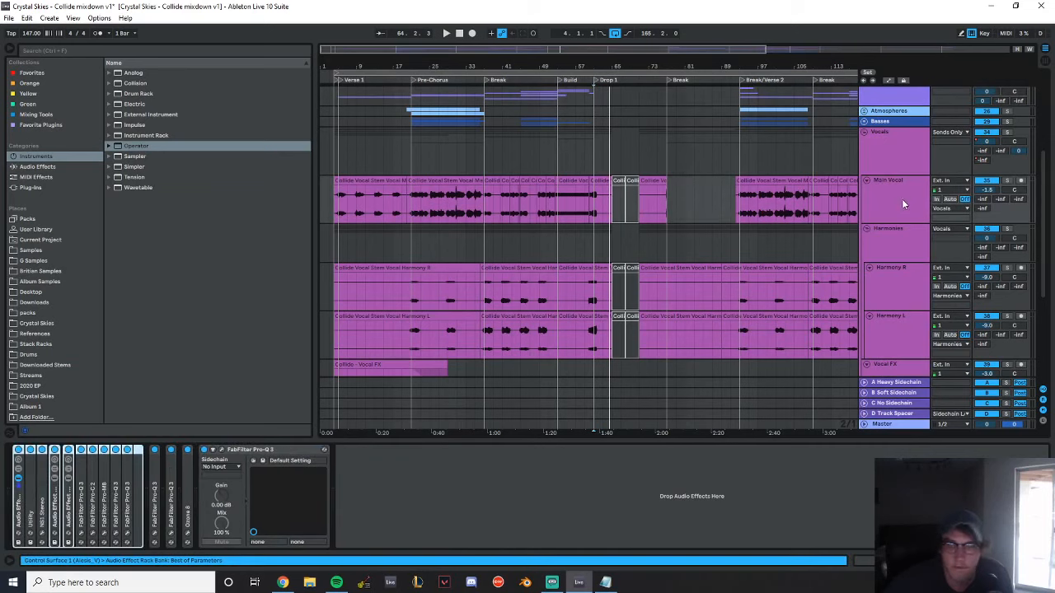
pyautogui.click(897, 145)
pyautogui.click(899, 188)
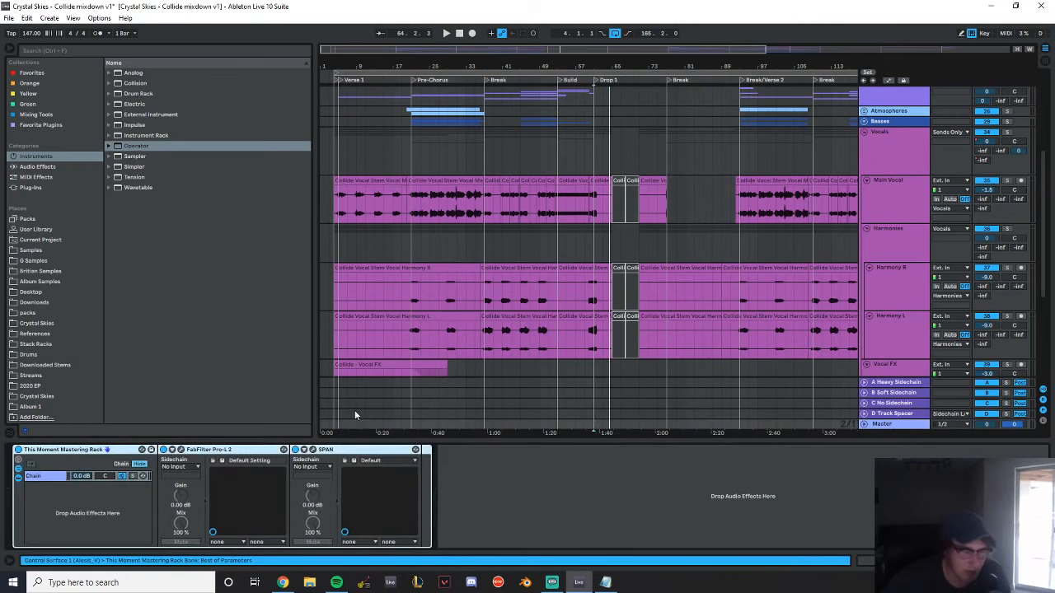
pyautogui.click(314, 449)
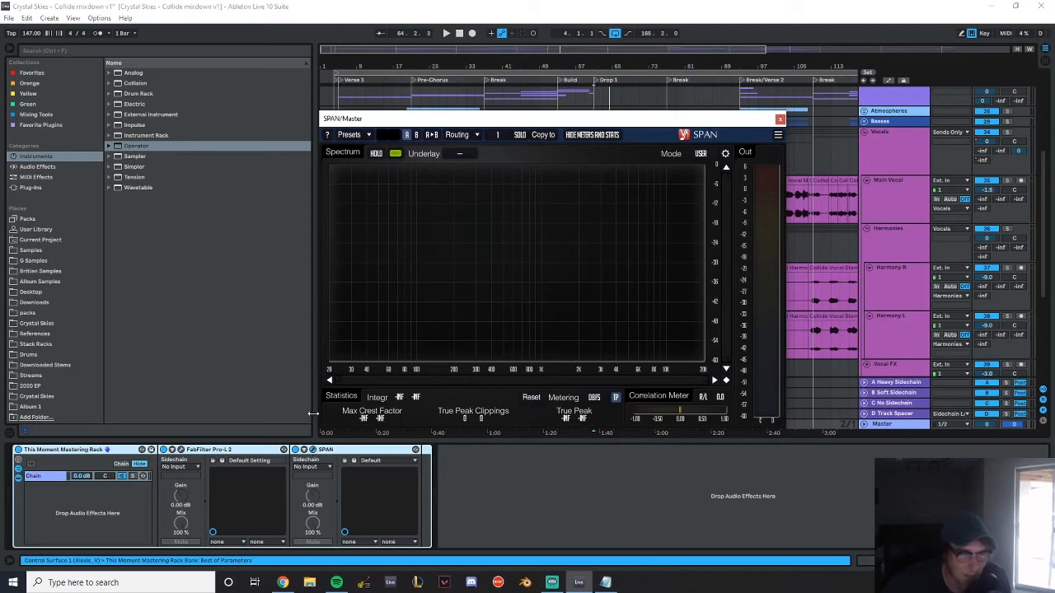
# Turn off spectrum smoothing in SPAN's Spectrum Mode Editor and move the analyzer window below the section markers
pyautogui.click(724, 154)
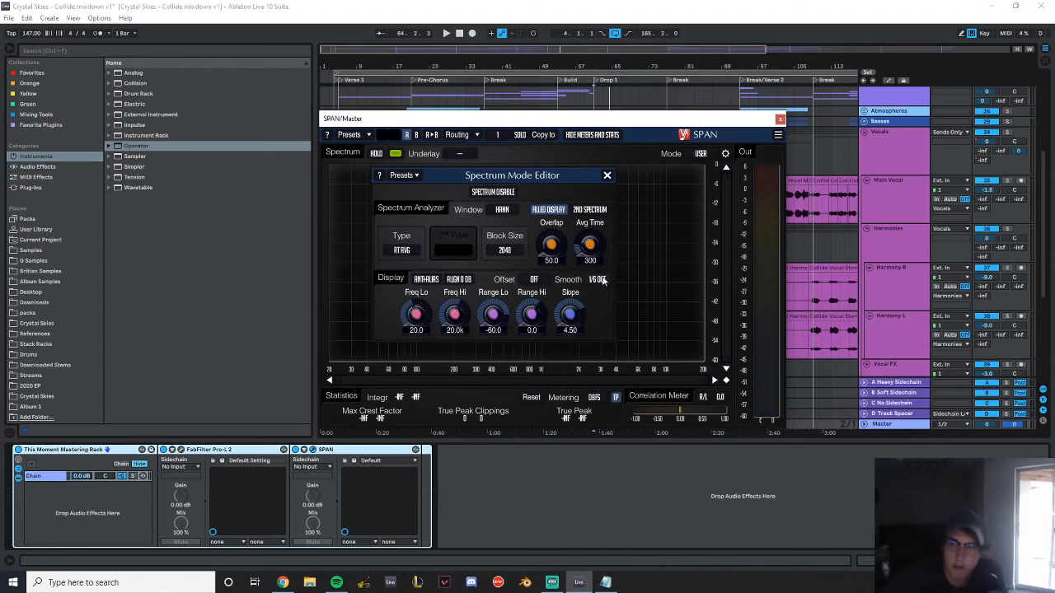
pyautogui.click(598, 279)
pyautogui.click(599, 118)
pyautogui.moveTo(582, 119); pyautogui.dragTo(591, 211)
pyautogui.click(607, 176)
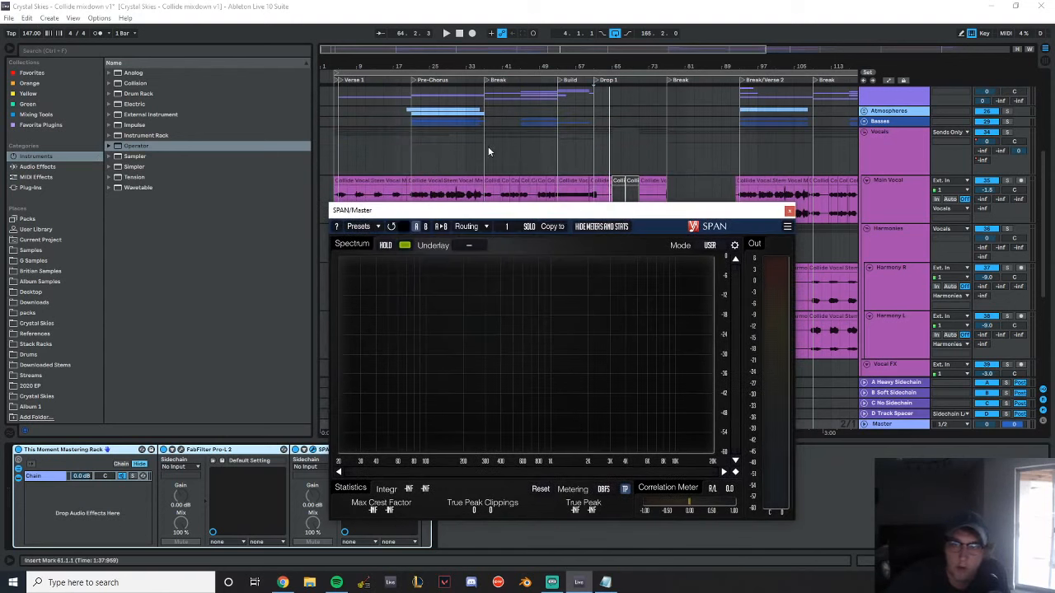
# Play the start of Drop 1 to examine the unsmoothed spectrum, and stop playback
pyautogui.click(596, 138)
pyautogui.press('space')
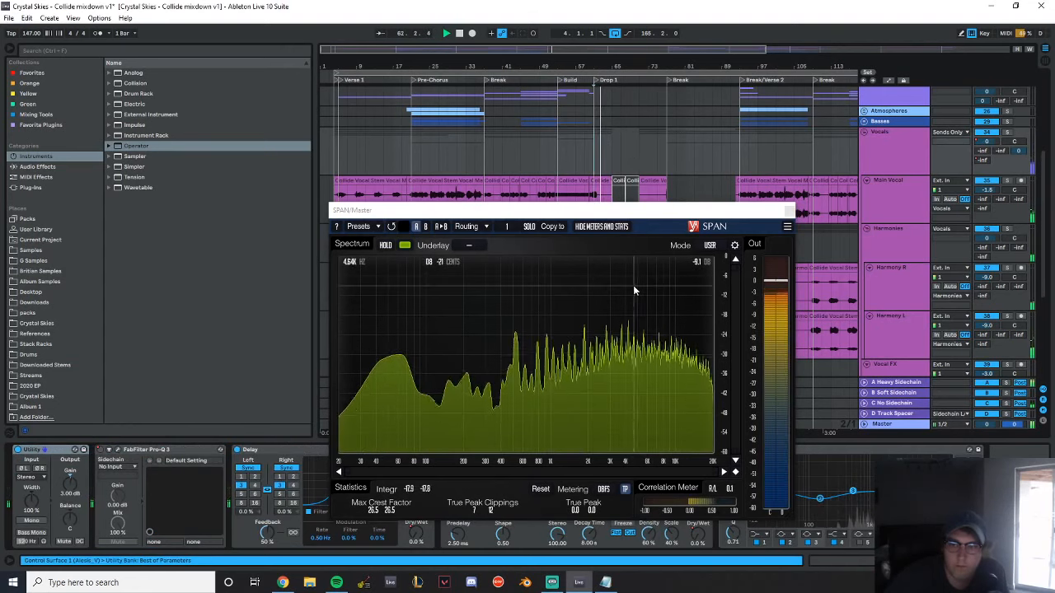
pyautogui.press('space')
# Set SPAN's display smoothing to 1/6 octave and close the Spectrum Mode Editor
pyautogui.click(734, 246)
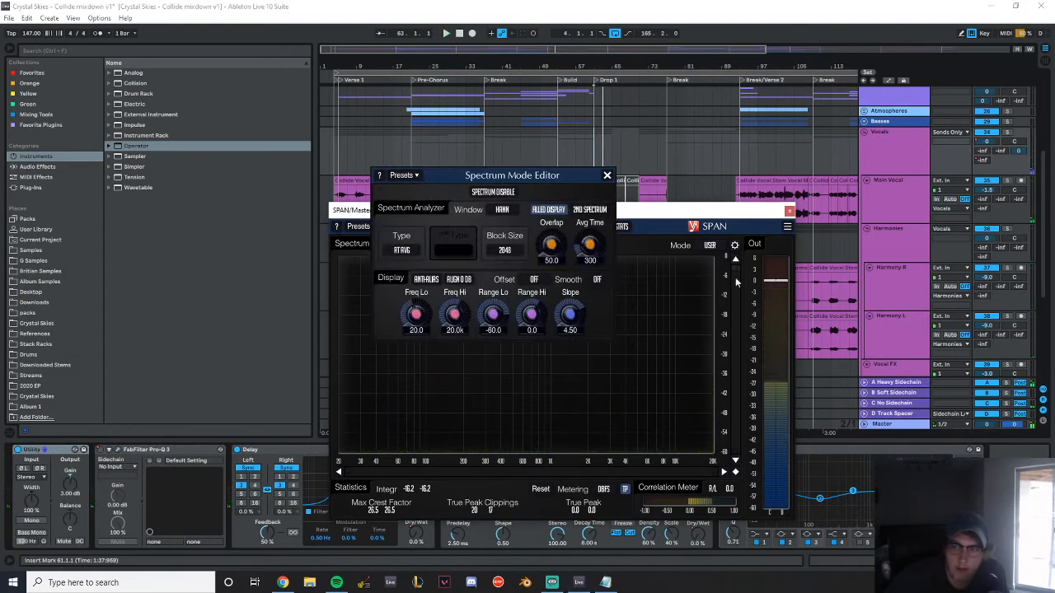
pyautogui.click(586, 278)
pyautogui.click(597, 173)
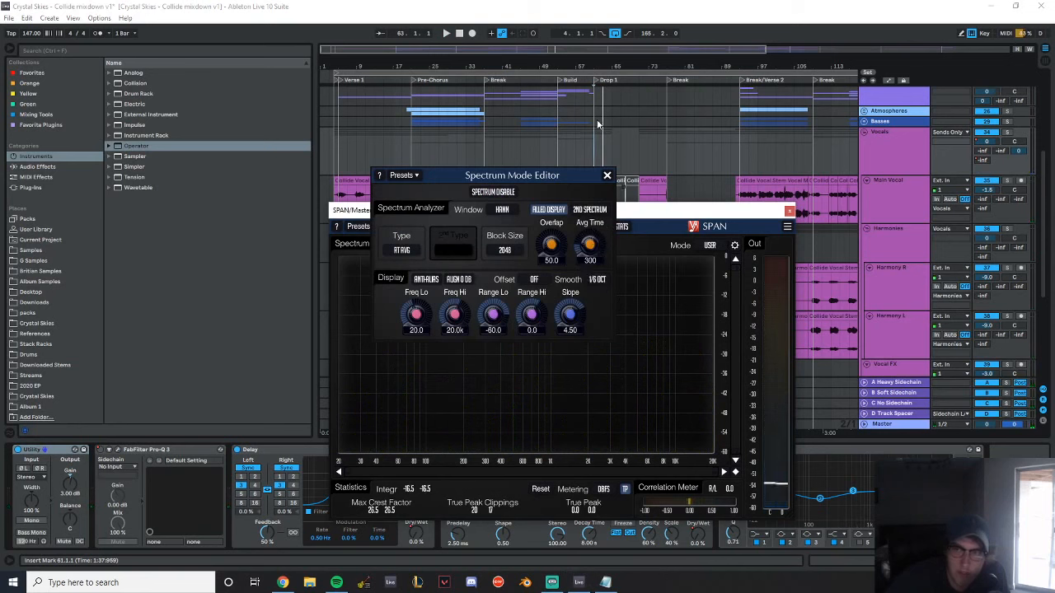
pyautogui.click(608, 177)
# Replay the start of Drop 1 to compare the smoothed spectrum, stop playback and close SPAN
pyautogui.press('space')
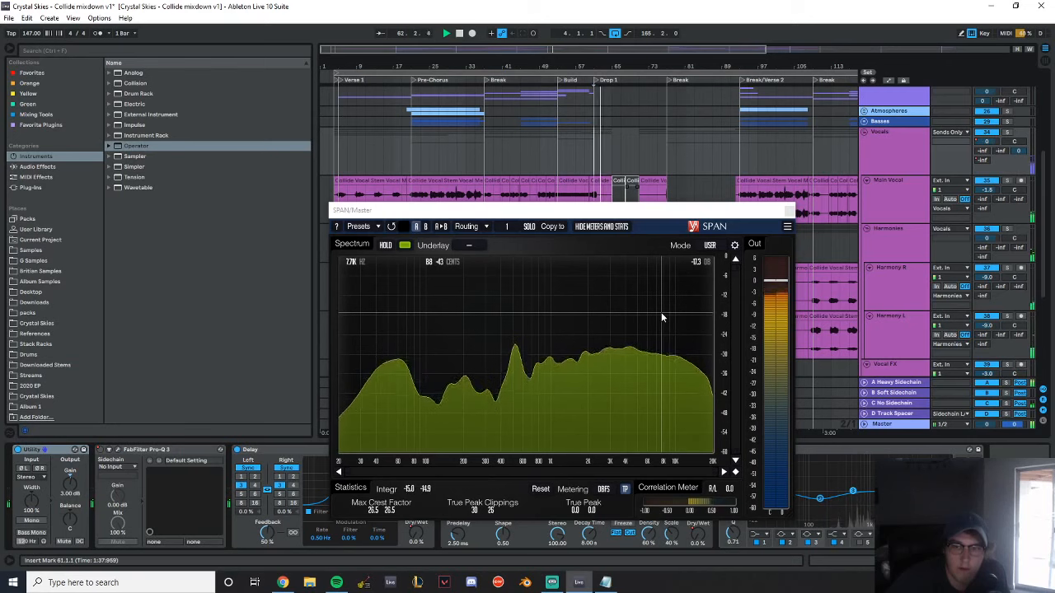
pyautogui.press('space')
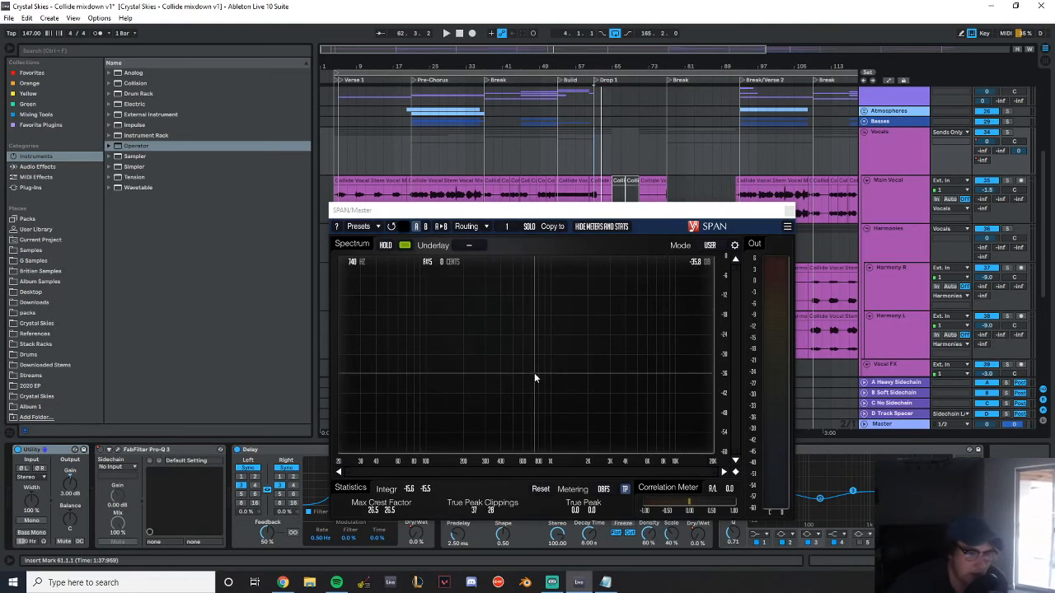
pyautogui.click(788, 210)
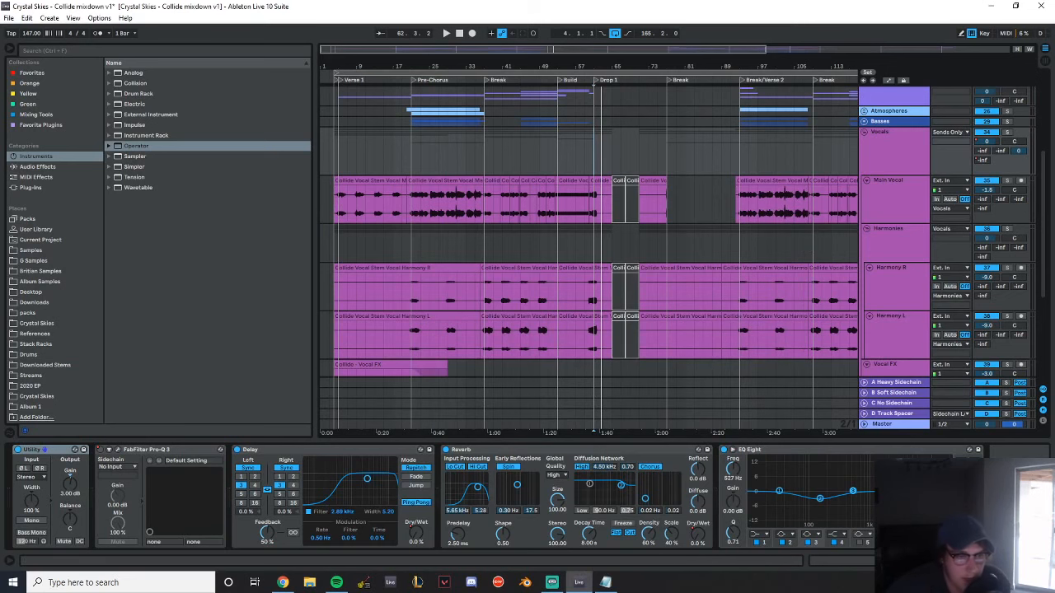
# Unfold the Utility in the Main Vocal chain and select the Harmony R and L audio from bar 20 to bar 37
pyautogui.moveTo(709, 67); pyautogui.dragTo(549, 64)
pyautogui.click(892, 196)
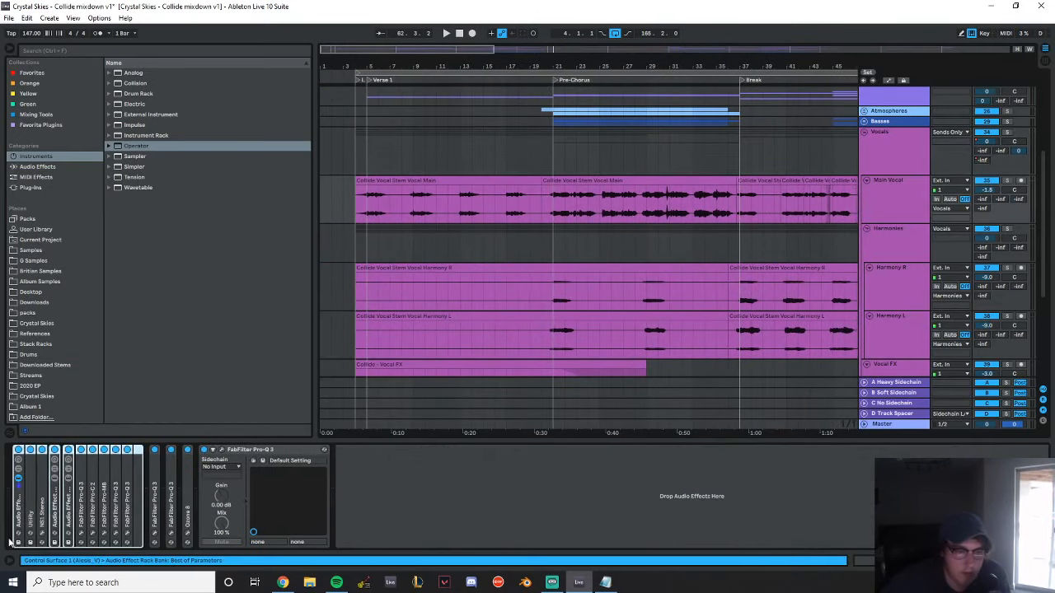
pyautogui.doubleClick(29, 507)
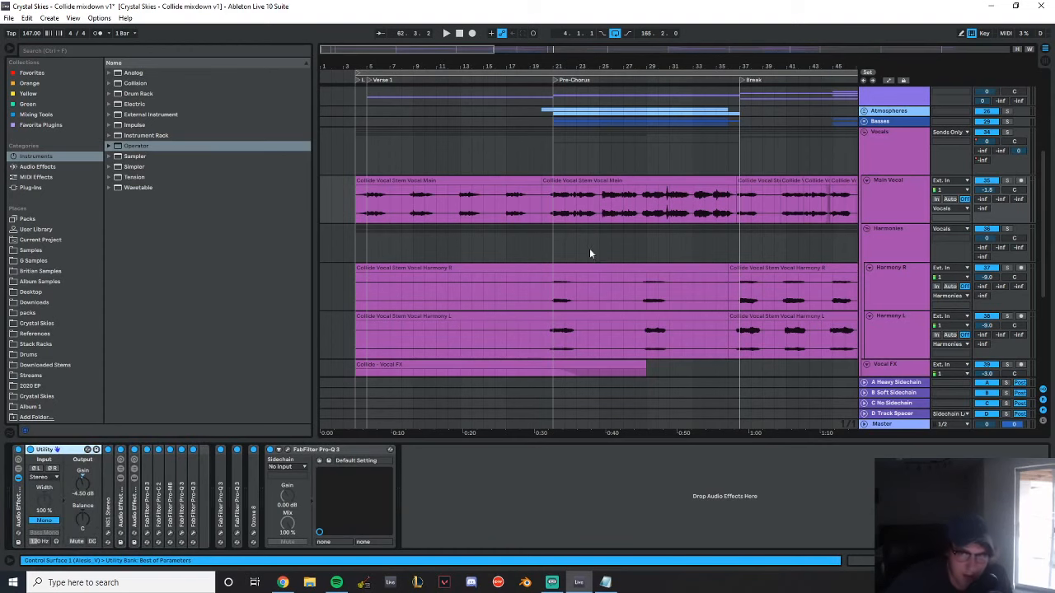
pyautogui.scroll(-2, 586, 250)
pyautogui.moveTo(544, 322); pyautogui.dragTo(735, 254)
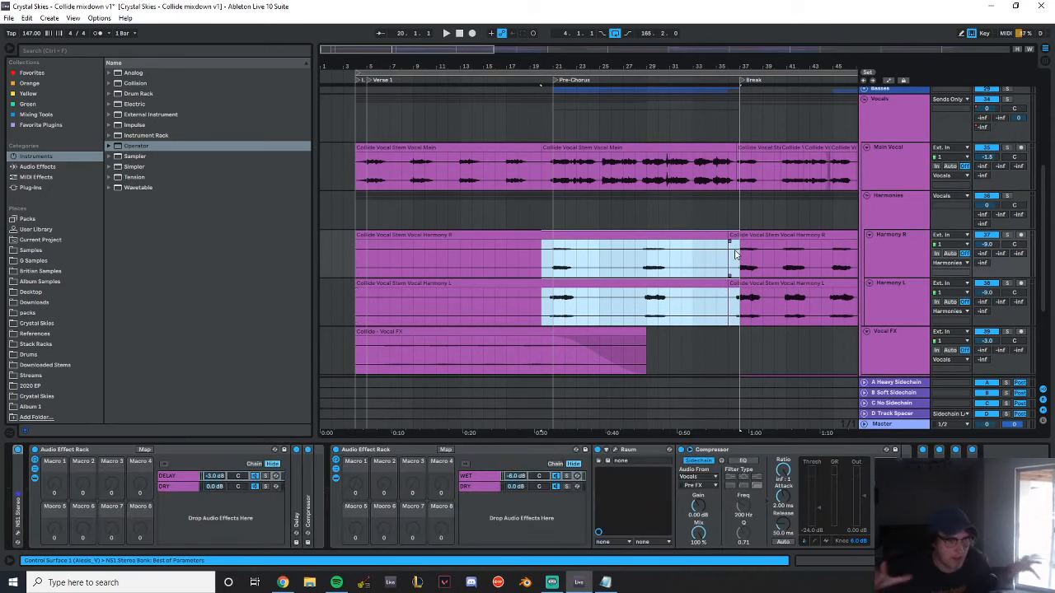
# Expand the Real Instruments group and select the Keys 1 clip across Verse 1
pyautogui.scroll(8, 502, 236)
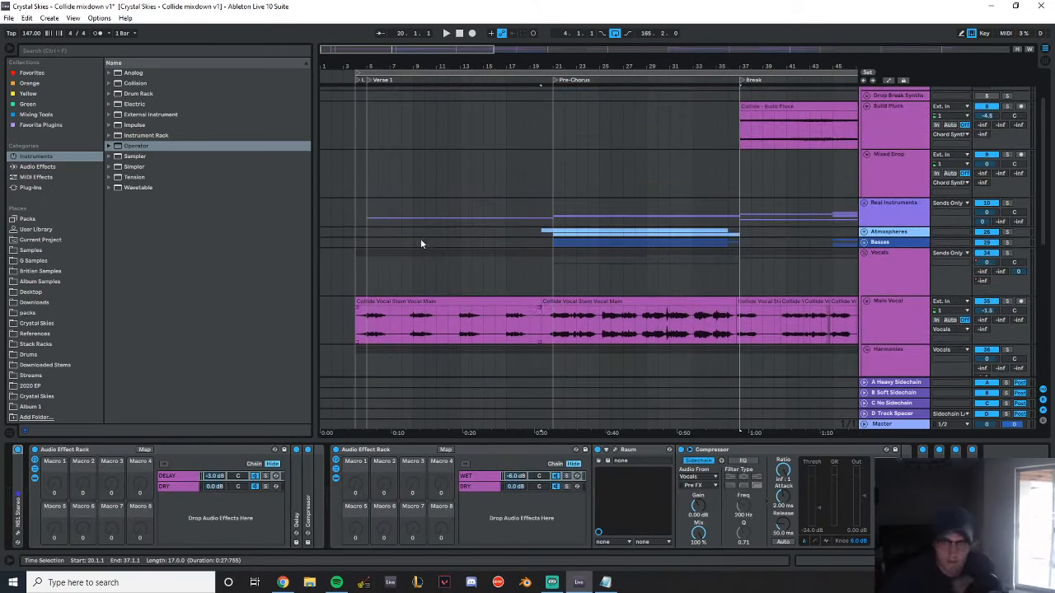
pyautogui.click(866, 207)
pyautogui.scroll(-10, 535, 236)
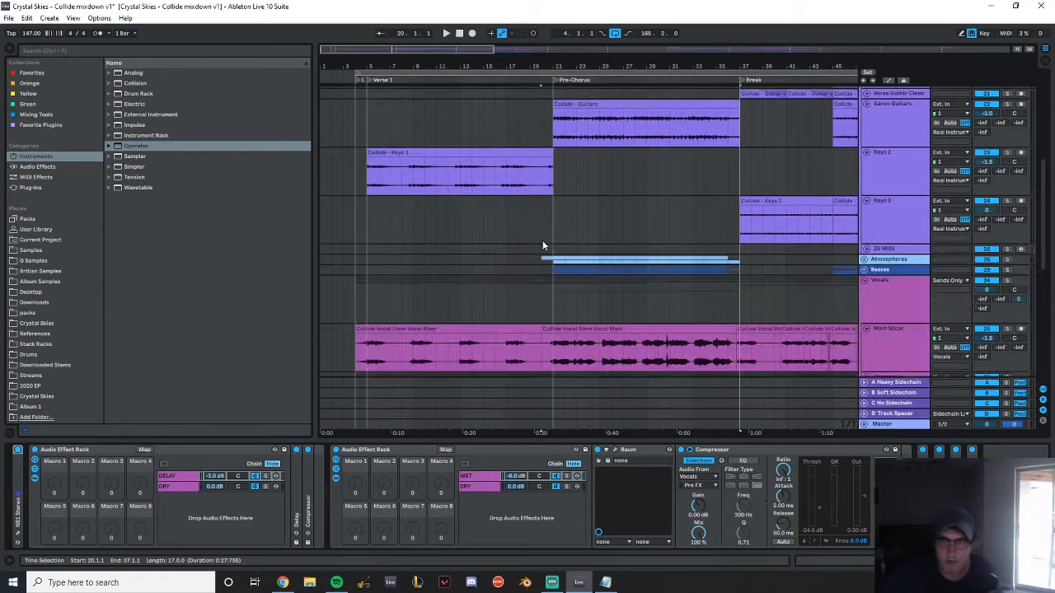
pyautogui.click(908, 166)
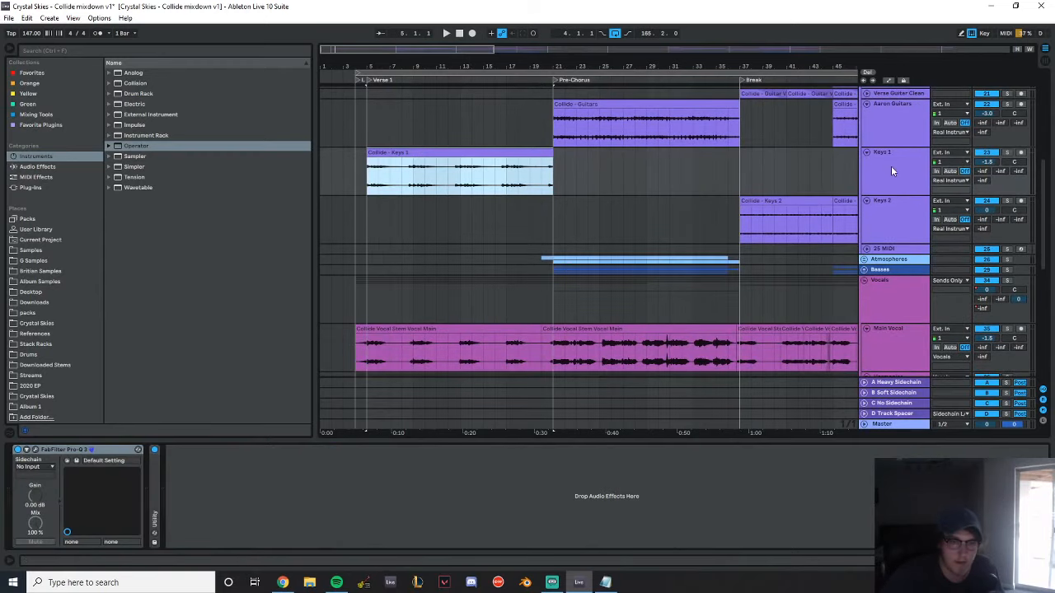
# Show the device chains of the Keys 1 and guitars tracks, and start playback from Verse 1
pyautogui.doubleClick(892, 170)
pyautogui.click(899, 132)
pyautogui.press('space')
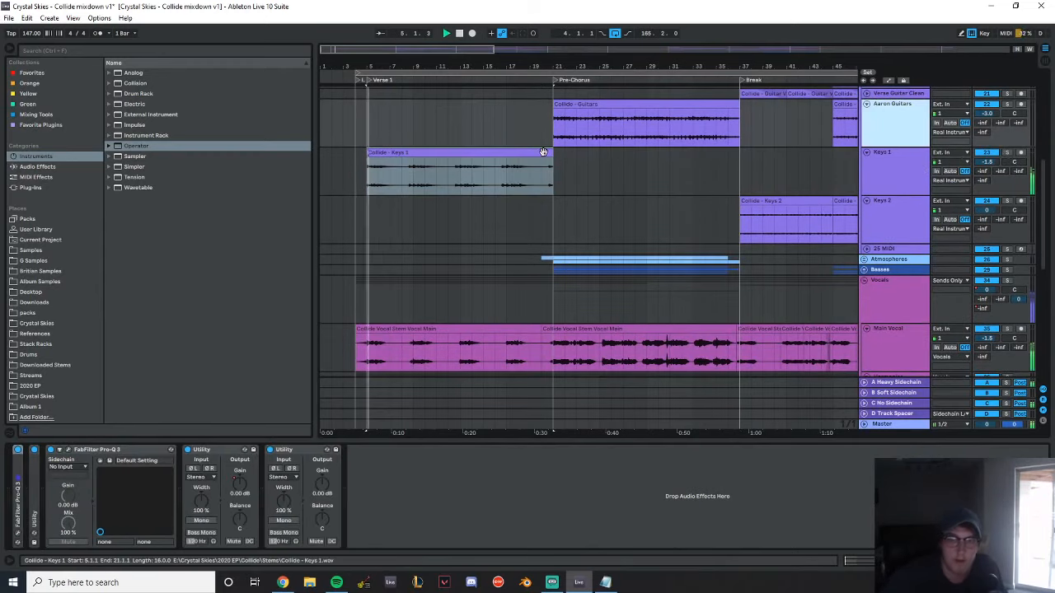
# Solo the Keys 1 track
pyautogui.click(1007, 153)
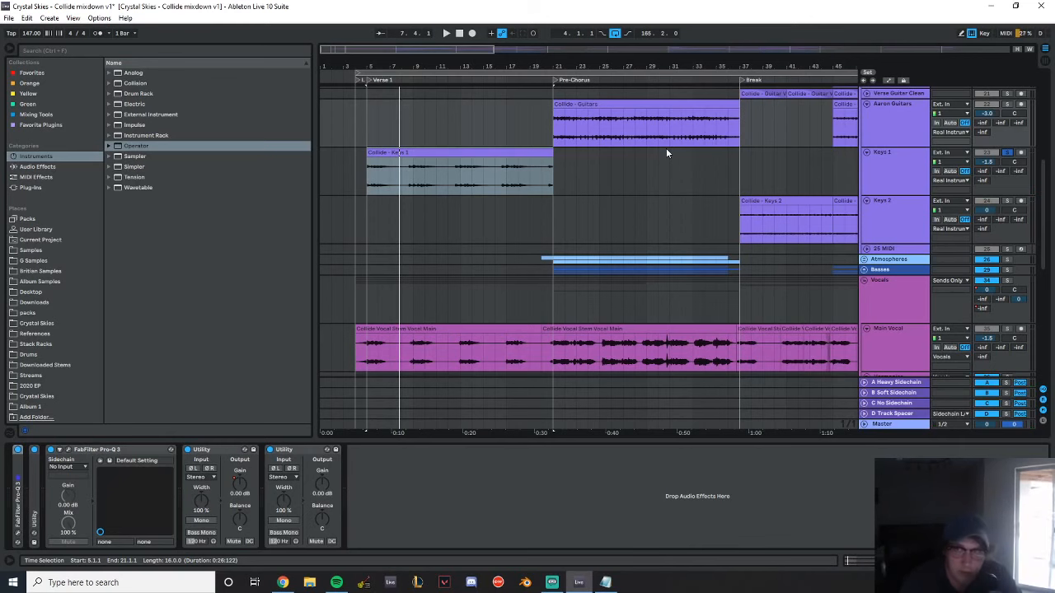
# Show the Main Vocal device chain, look at the NS1 Stereo noise suppressor's settings, and close and fold it
pyautogui.scroll(-5, 623, 200)
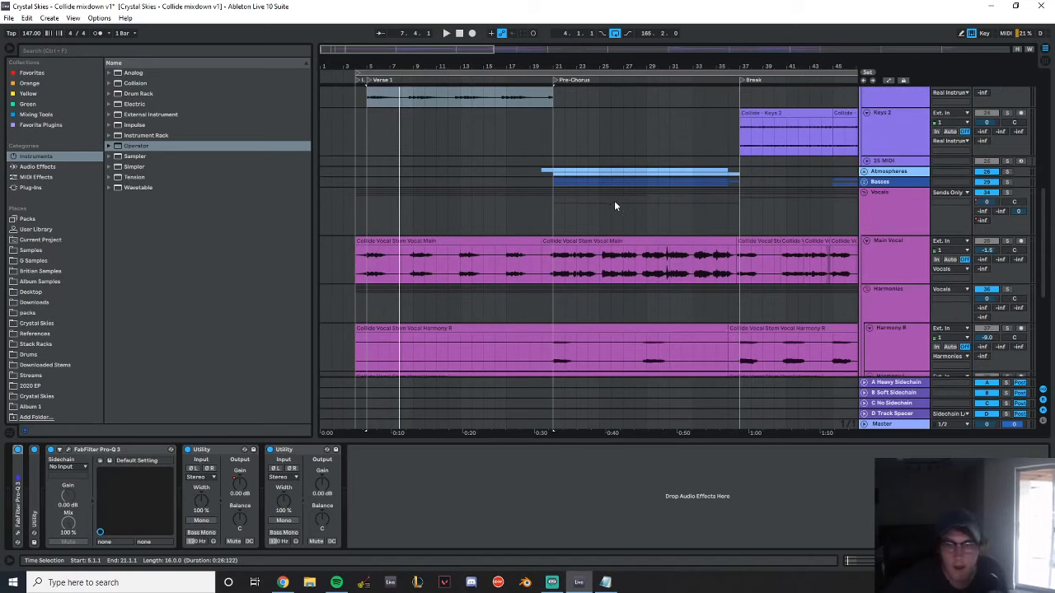
pyautogui.scroll(-3, 615, 204)
pyautogui.click(880, 215)
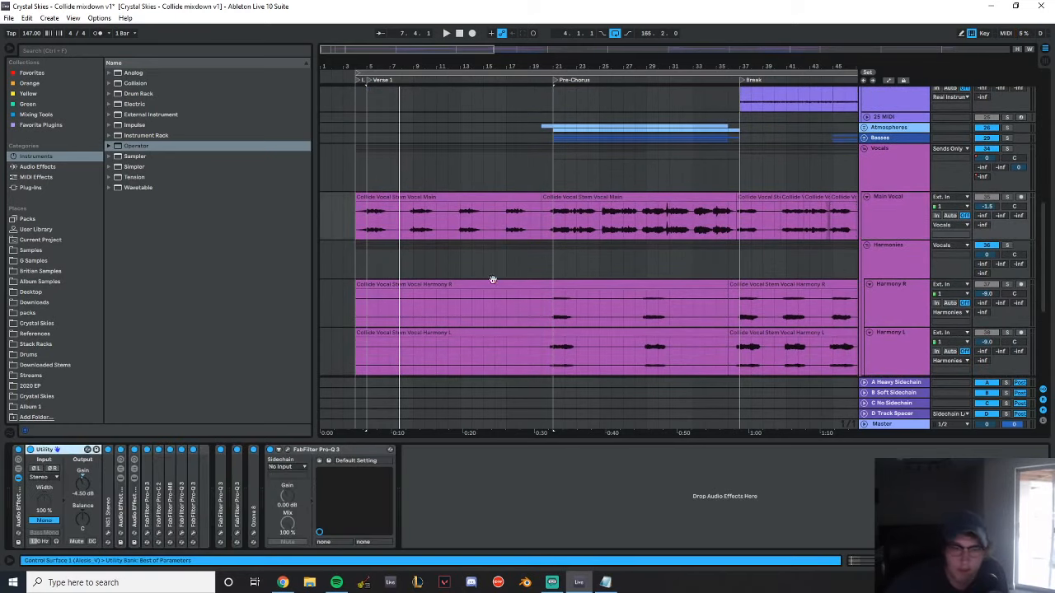
pyautogui.doubleClick(108, 520)
pyautogui.click(126, 451)
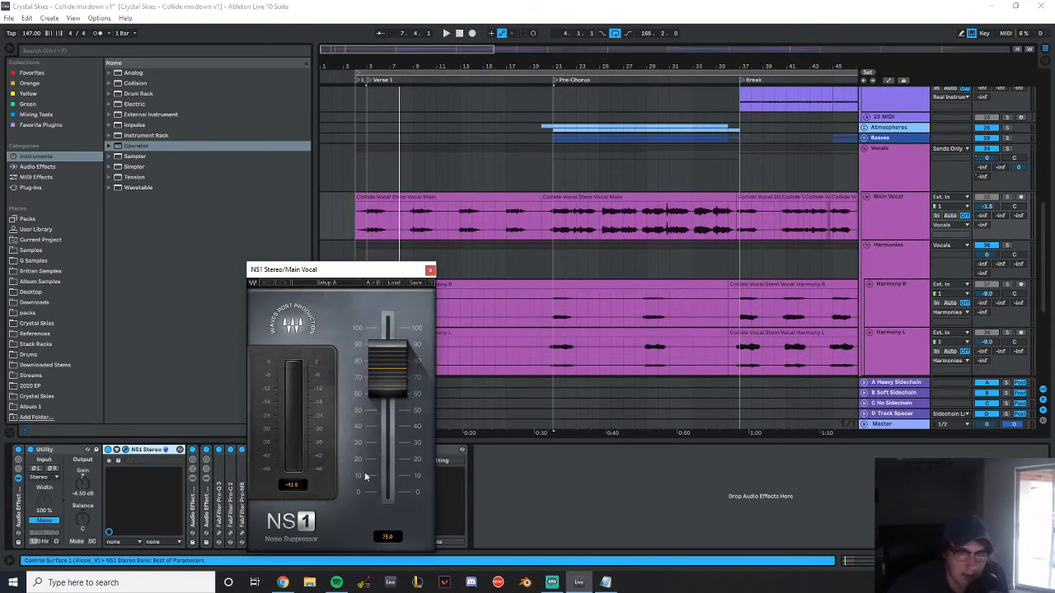
pyautogui.click(428, 268)
pyautogui.doubleClick(153, 452)
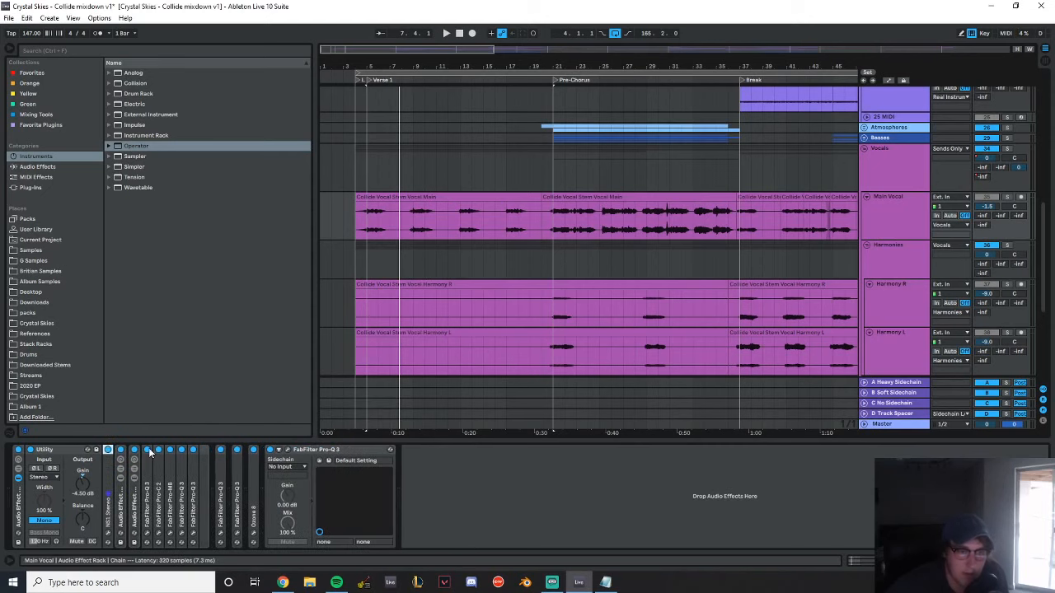
# Unfold the Main Vocal's delay rack with its Delay and Compressor, and compare the contents of the DRY and DELAY chains
pyautogui.doubleClick(121, 518)
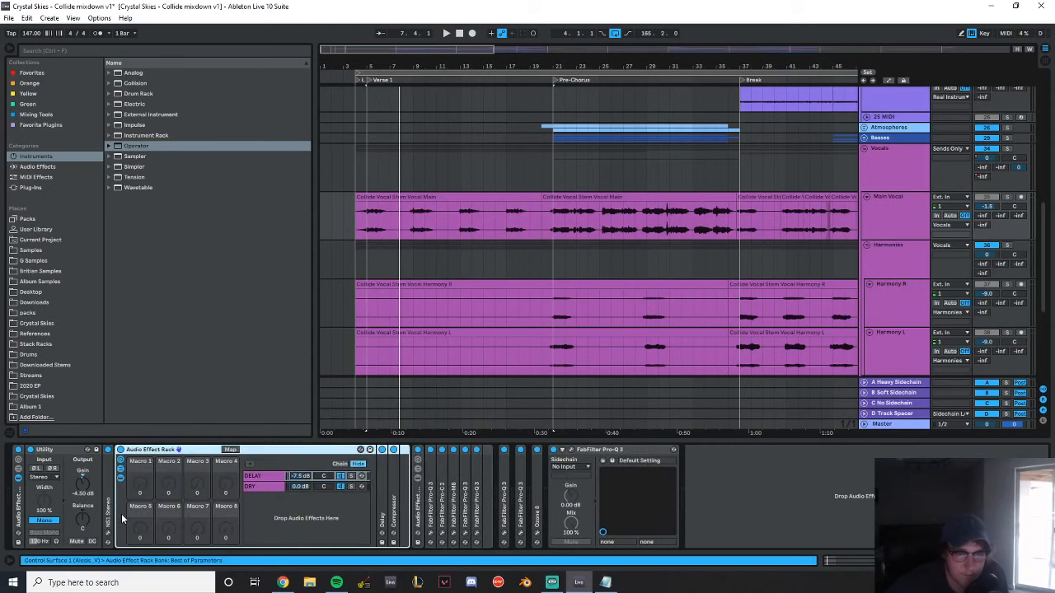
pyautogui.doubleClick(385, 496)
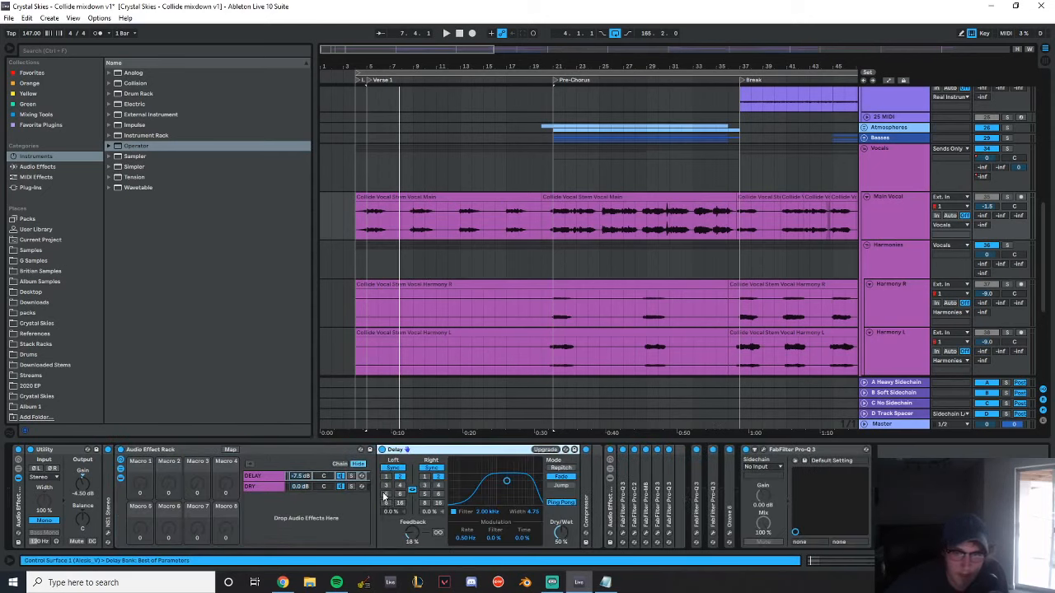
pyautogui.doubleClick(586, 506)
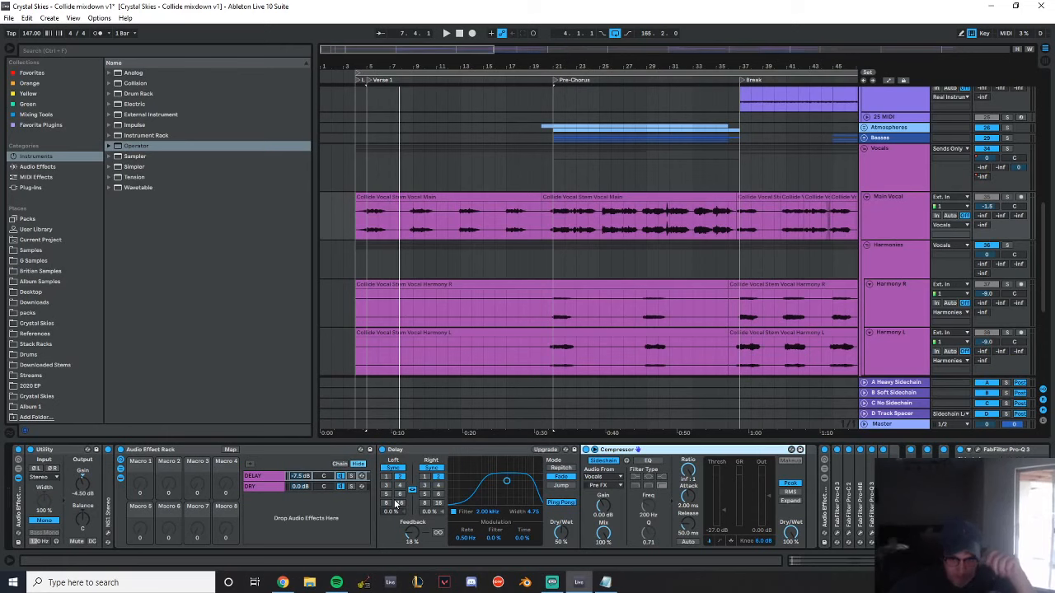
pyautogui.click(264, 476)
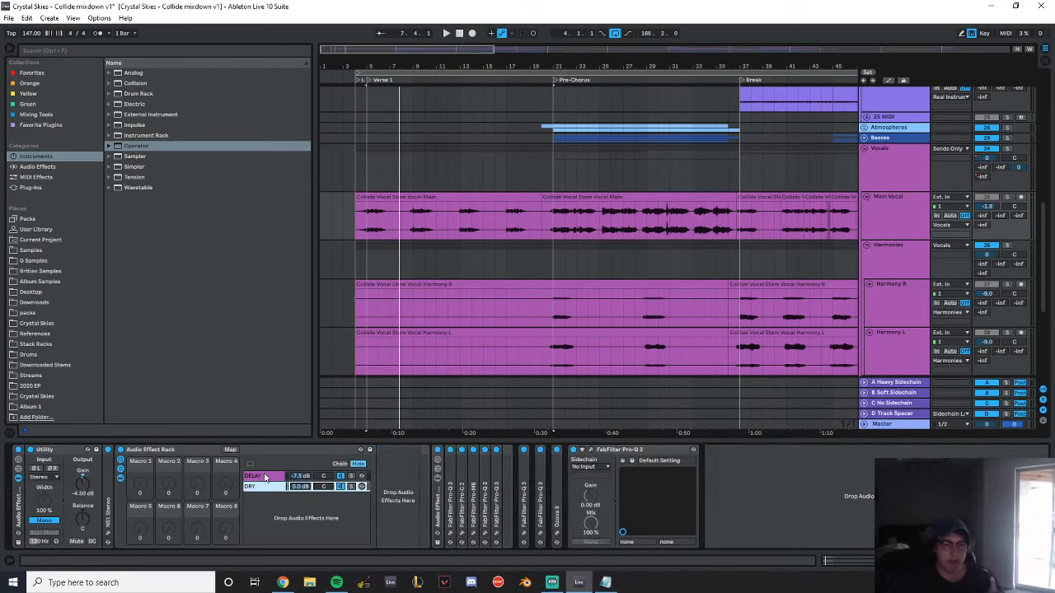
pyautogui.click(265, 477)
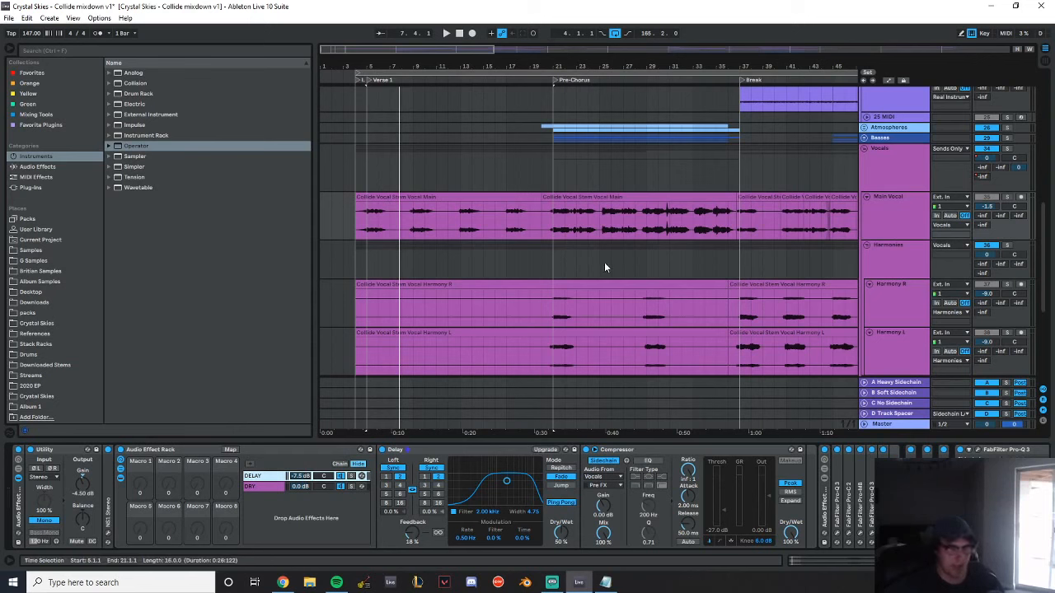
# Glance at the Vocals group's effects from bar 20, return to the Main Vocal chain and fold its delay rack
pyautogui.click(540, 170)
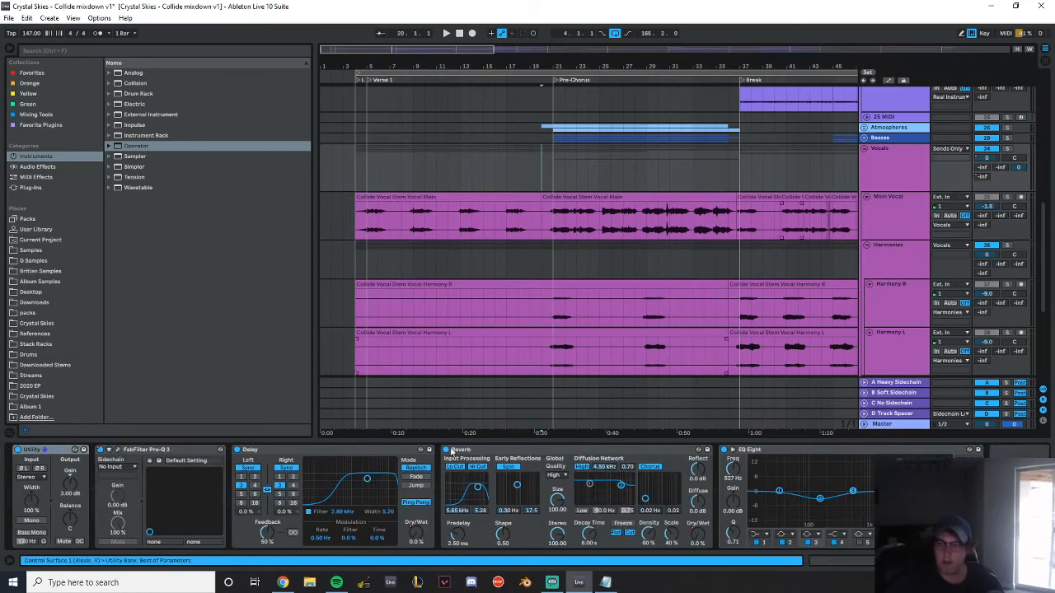
pyautogui.click(910, 210)
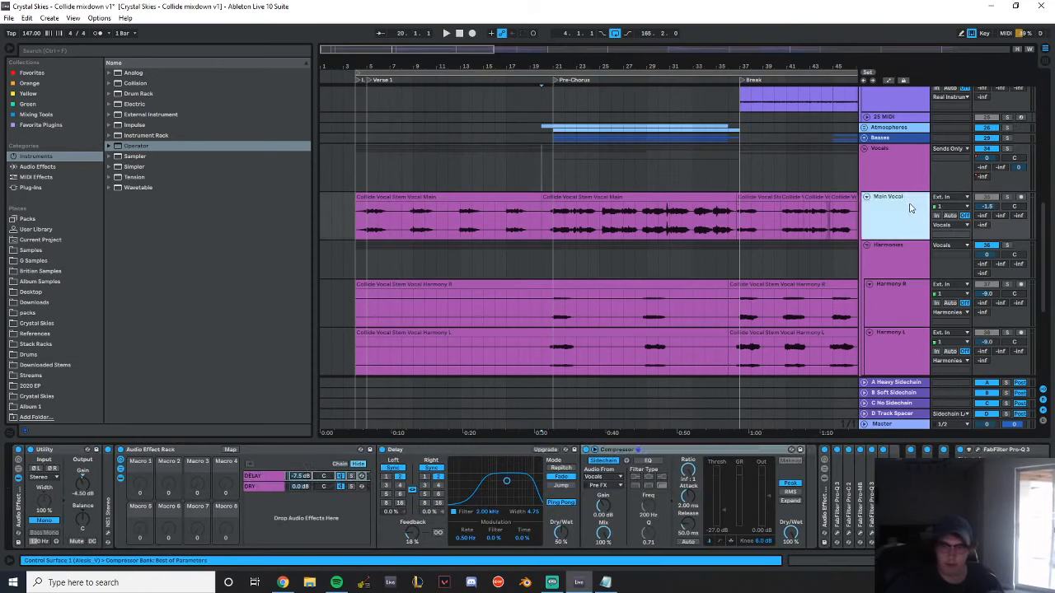
pyautogui.doubleClick(162, 454)
# Inspect the EQ curve of the Low Cut Brickwall Pro-Q 3 on Main Vocal, and close and fold the device
pyautogui.doubleClick(146, 517)
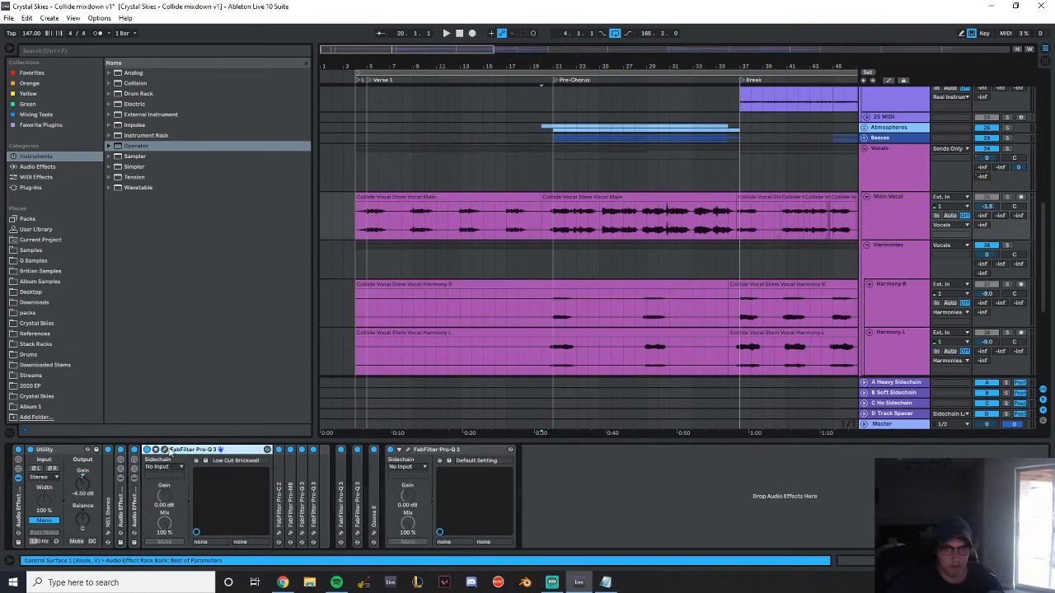
pyautogui.click(165, 450)
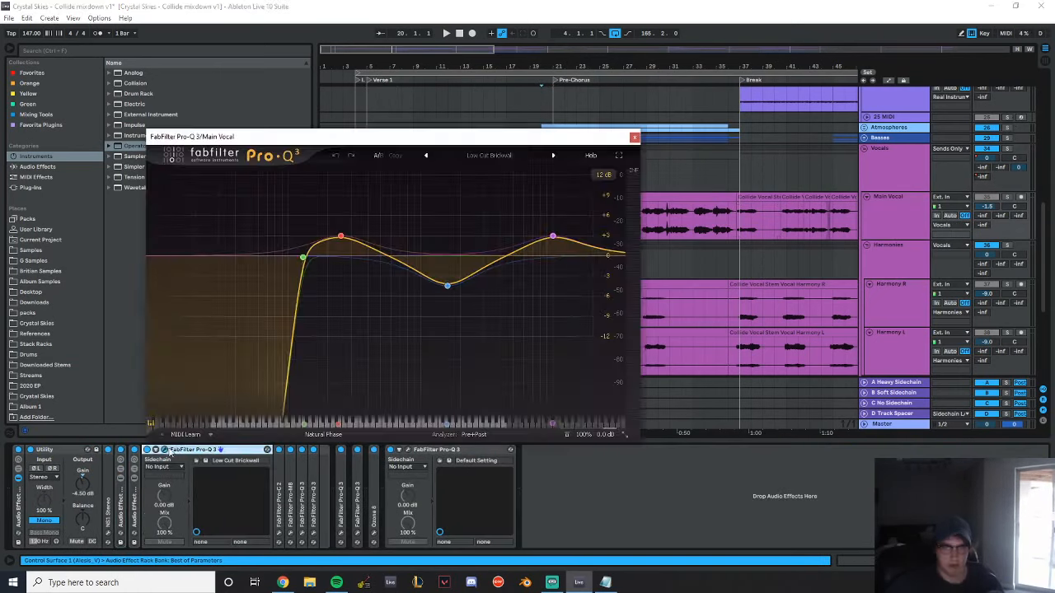
pyautogui.click(633, 137)
pyautogui.doubleClick(215, 451)
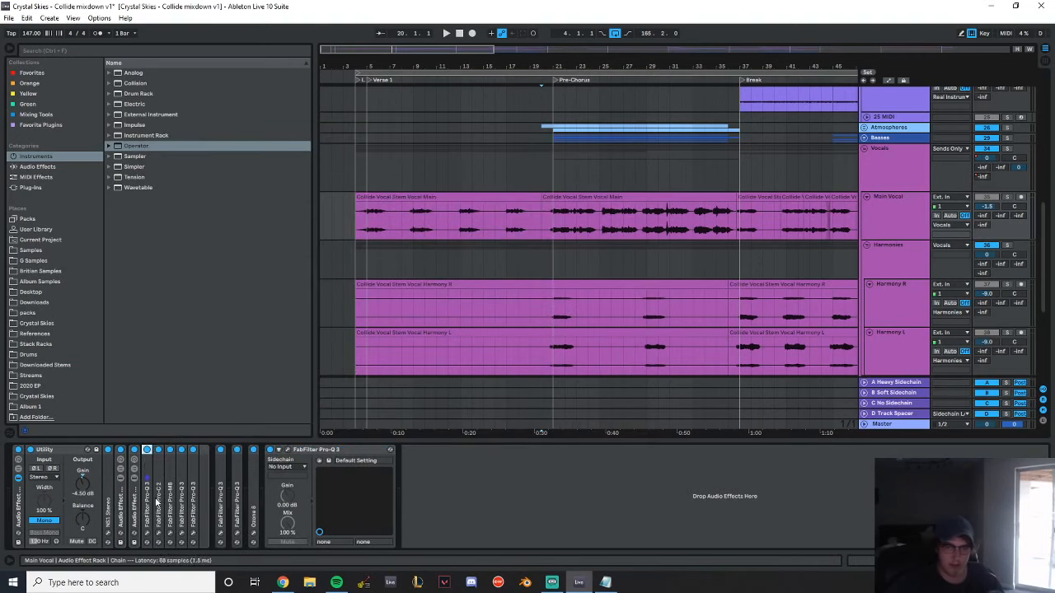
# Briefly unfold Pro-C 2 in the Main Vocal chain and view the multiband curve of the neighbouring Pro-MB
pyautogui.doubleClick(158, 500)
pyautogui.doubleClick(196, 453)
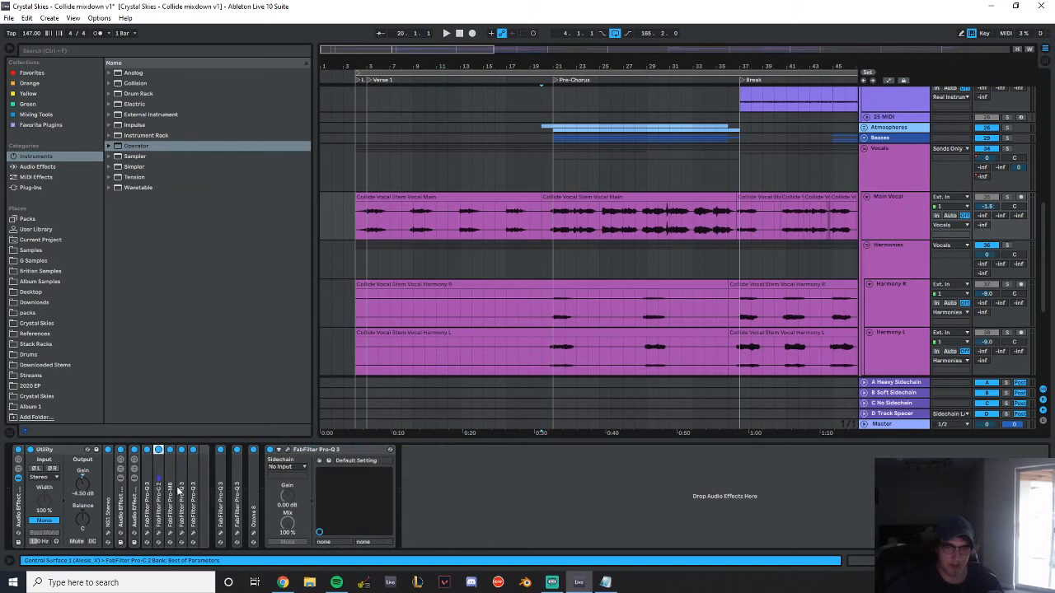
pyautogui.doubleClick(173, 493)
pyautogui.click(189, 451)
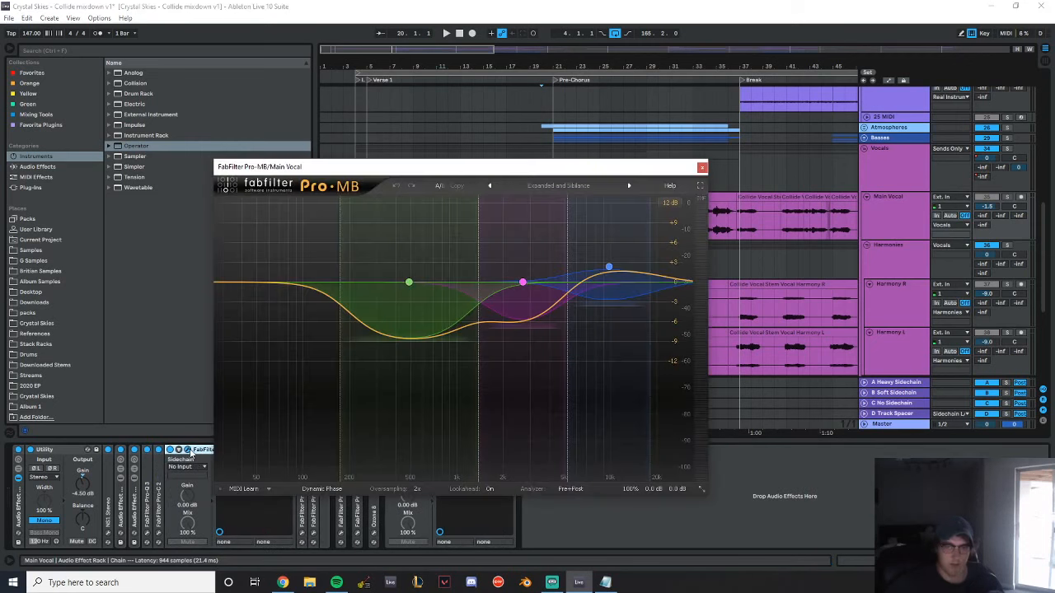
pyautogui.click(699, 165)
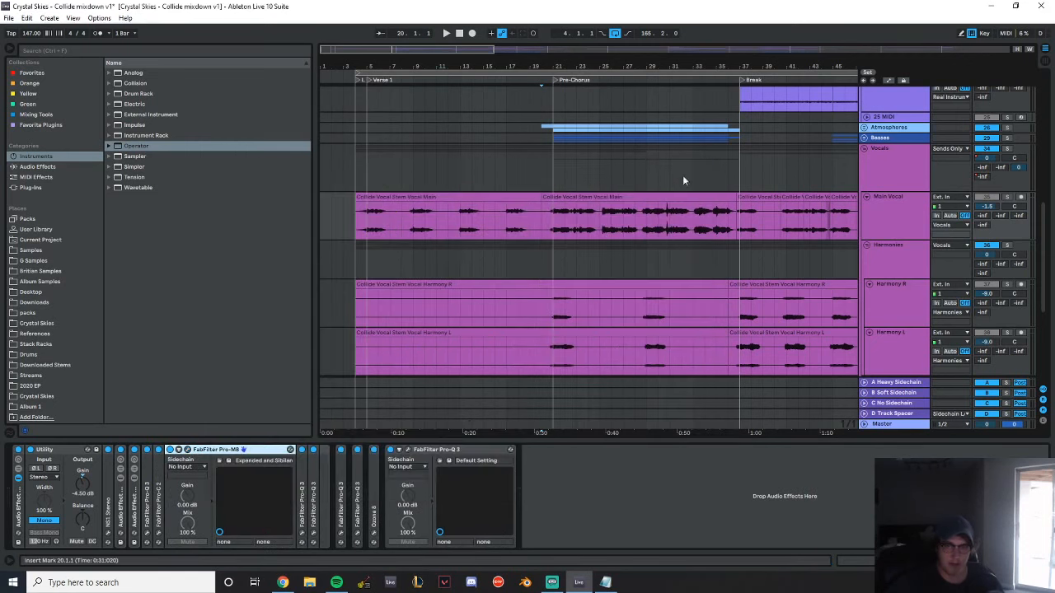
# Unfold the Pro-Q 3 directly after Pro-MB in the Main Vocal chain and examine its EQ bands
pyautogui.doubleClick(181, 511)
pyautogui.doubleClick(181, 512)
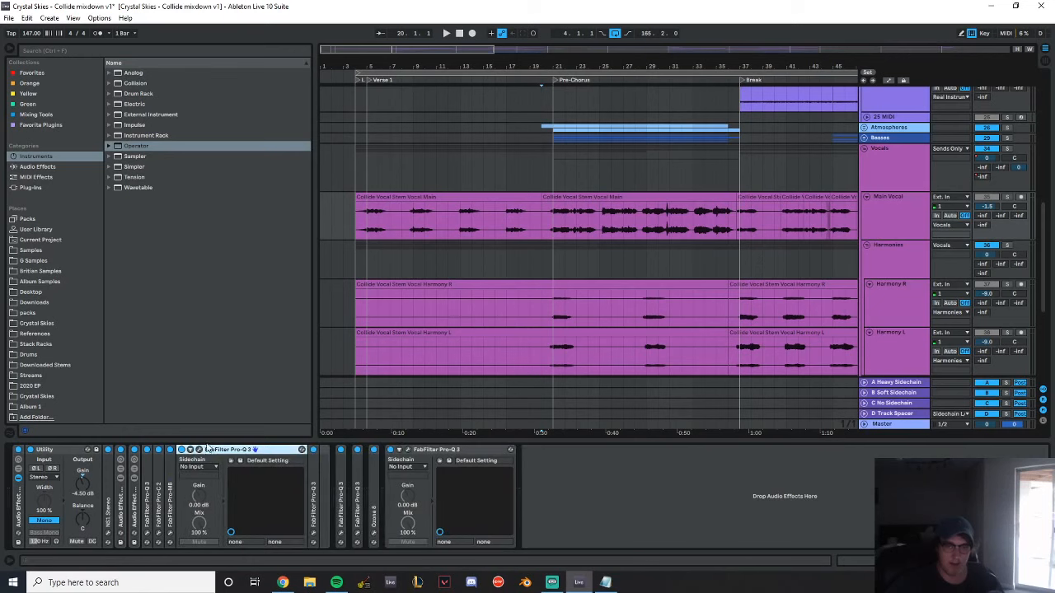
pyautogui.click(199, 450)
pyautogui.moveTo(414, 395)
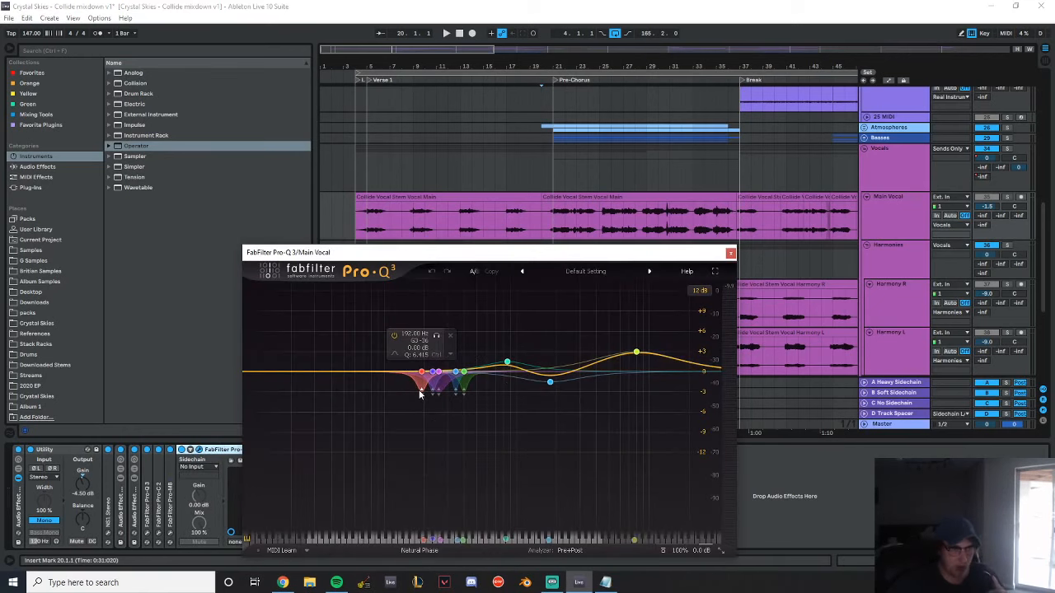
pyautogui.click(730, 253)
# Examine the last Pro-Q 3 inside the Main Vocal rack, and fold both unfolded EQs in that rack
pyautogui.doubleClick(318, 475)
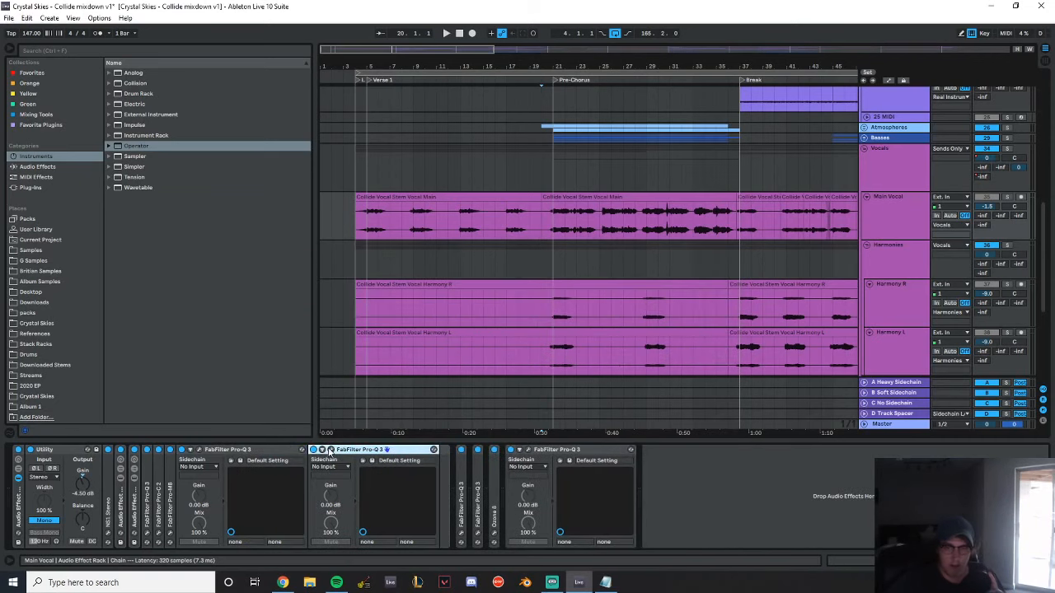
pyautogui.click(331, 449)
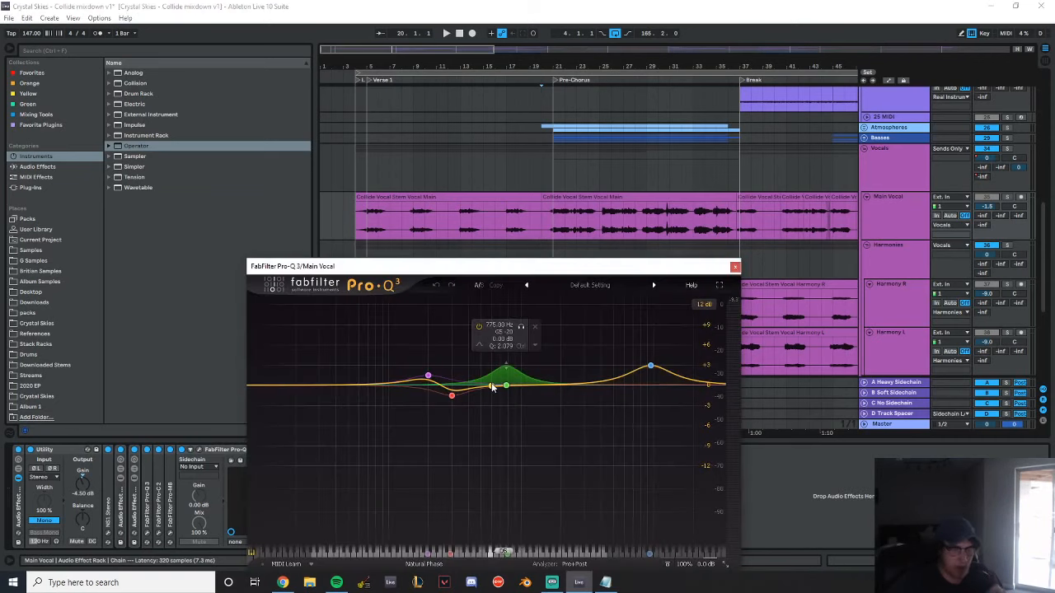
pyautogui.click(734, 266)
pyautogui.click(248, 452)
pyautogui.doubleClick(248, 452)
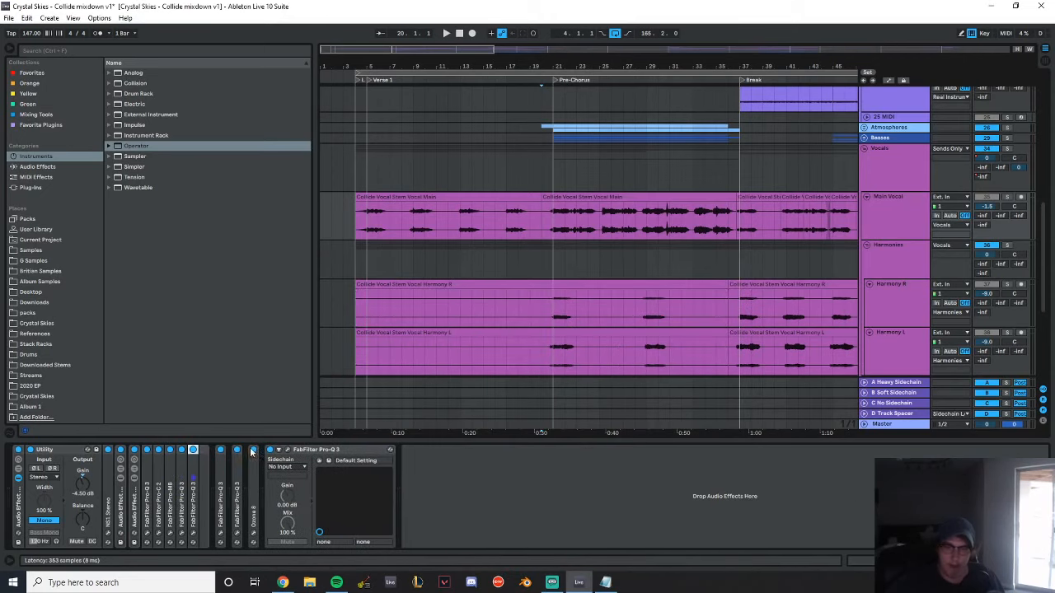
# Unfold the first Pro-Q 3 after the Main Vocal rack, view its EQ curve and close its window
pyautogui.doubleClick(221, 449)
pyautogui.click(238, 451)
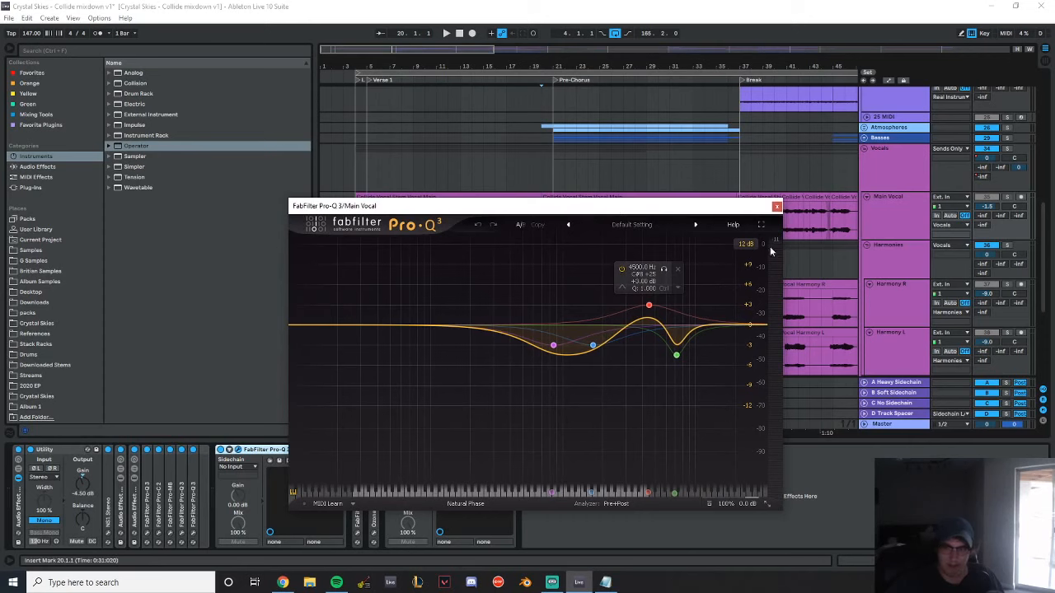
pyautogui.click(775, 207)
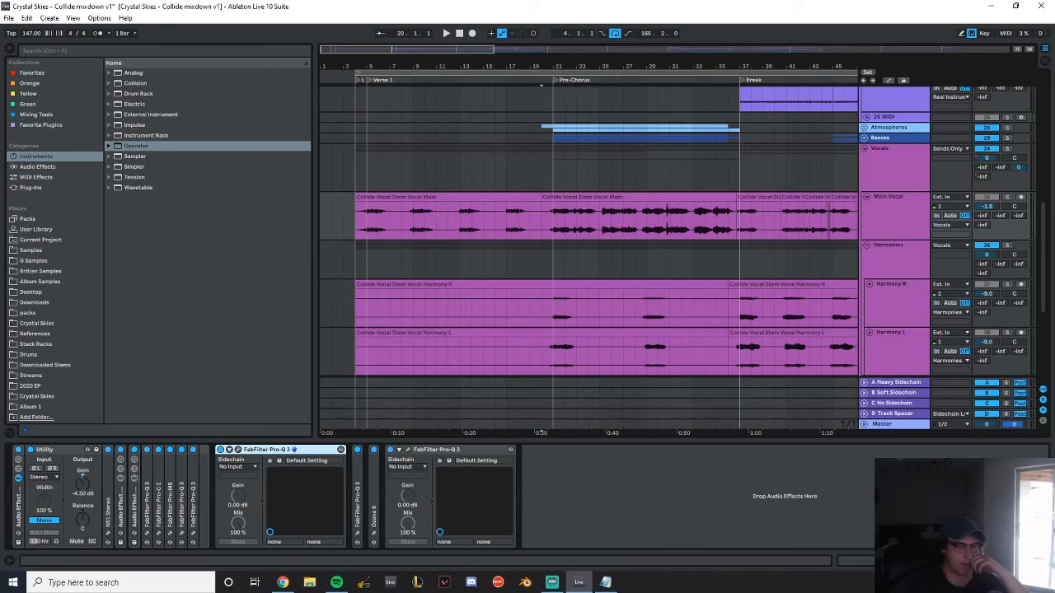
# Review the Ozone 8 exciter settings and the EQ curve of the final Pro-Q 3 in the Main Vocal chain
pyautogui.hotkey('alt', 'Tab')
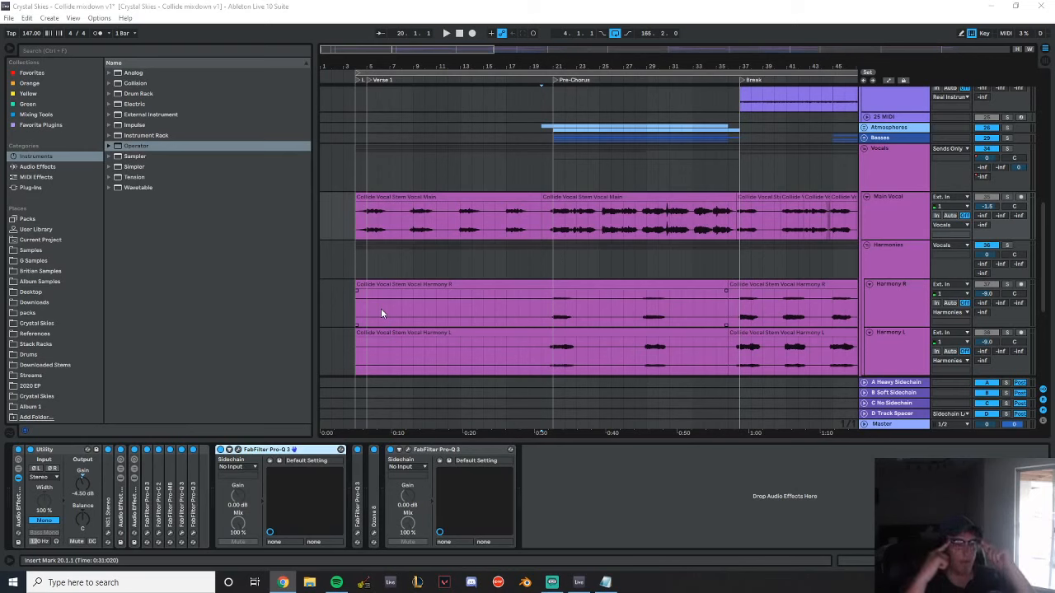
pyautogui.doubleClick(374, 519)
pyautogui.click(392, 451)
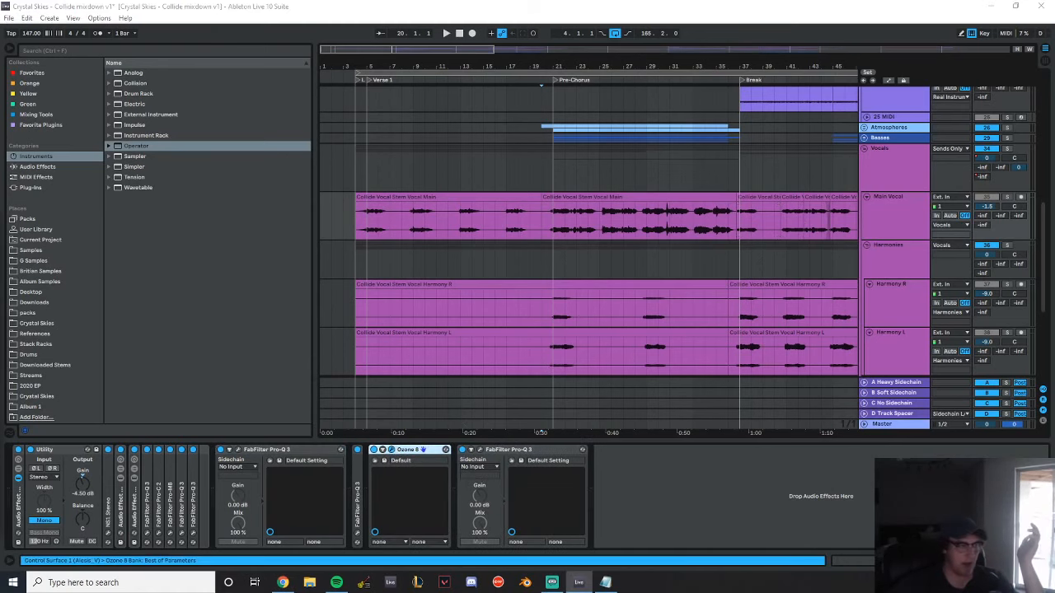
pyautogui.moveTo(247, 198); pyautogui.dragTo(406, 167)
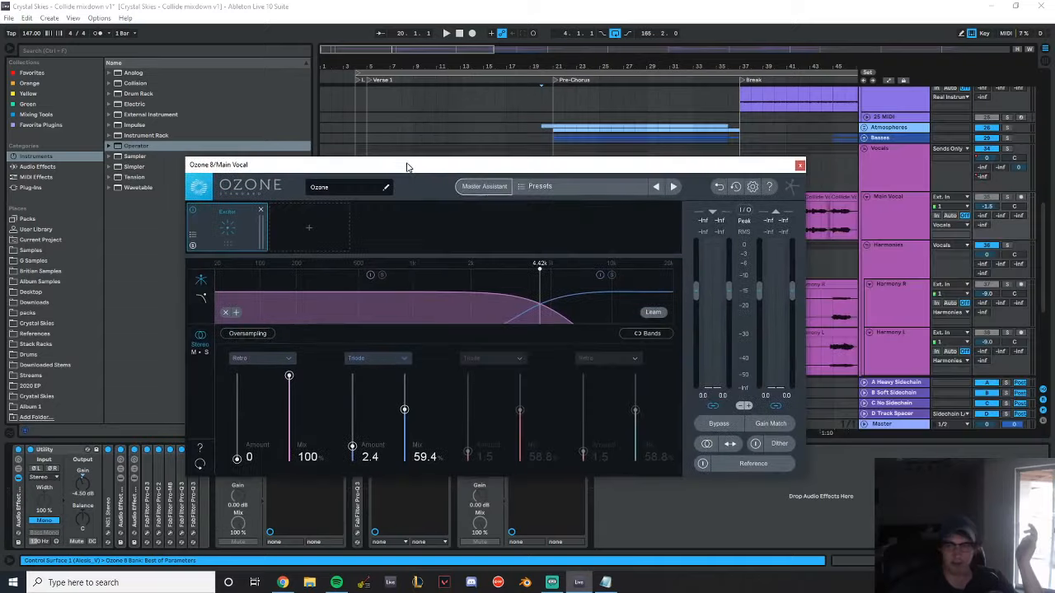
pyautogui.click(798, 166)
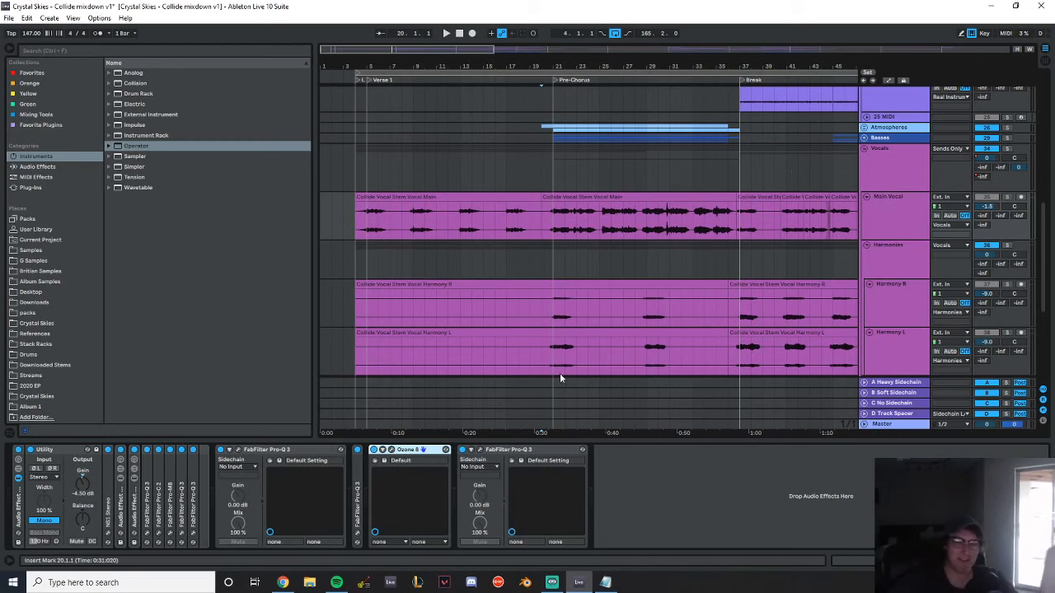
pyautogui.click(480, 450)
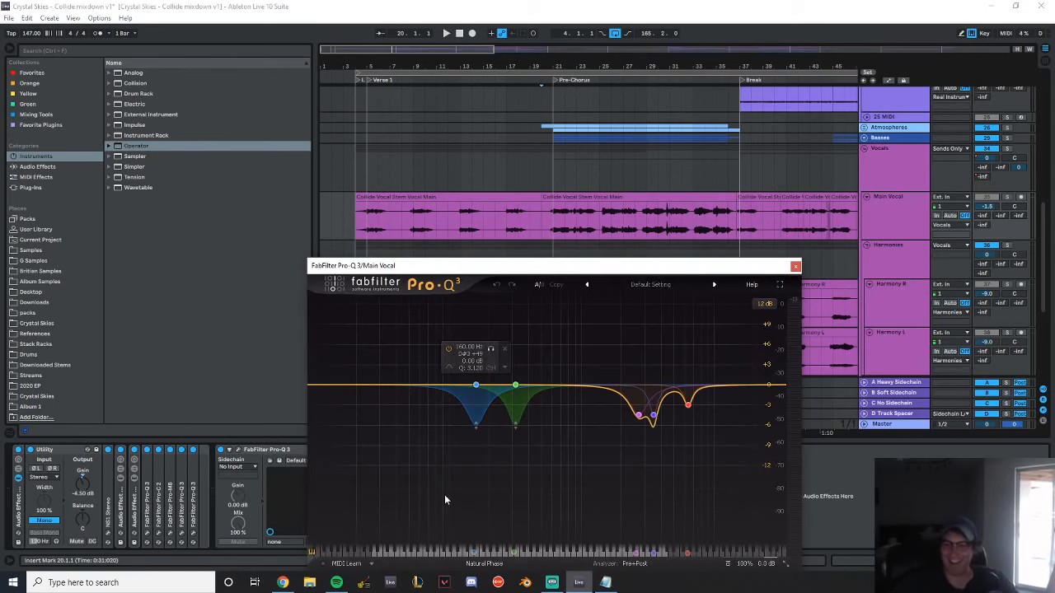
pyautogui.click(796, 265)
# Show the Vocals group's device chain, inspect its Pro-Q 3 curve, and bring the arrangement around Drop 1 into view
pyautogui.click(892, 172)
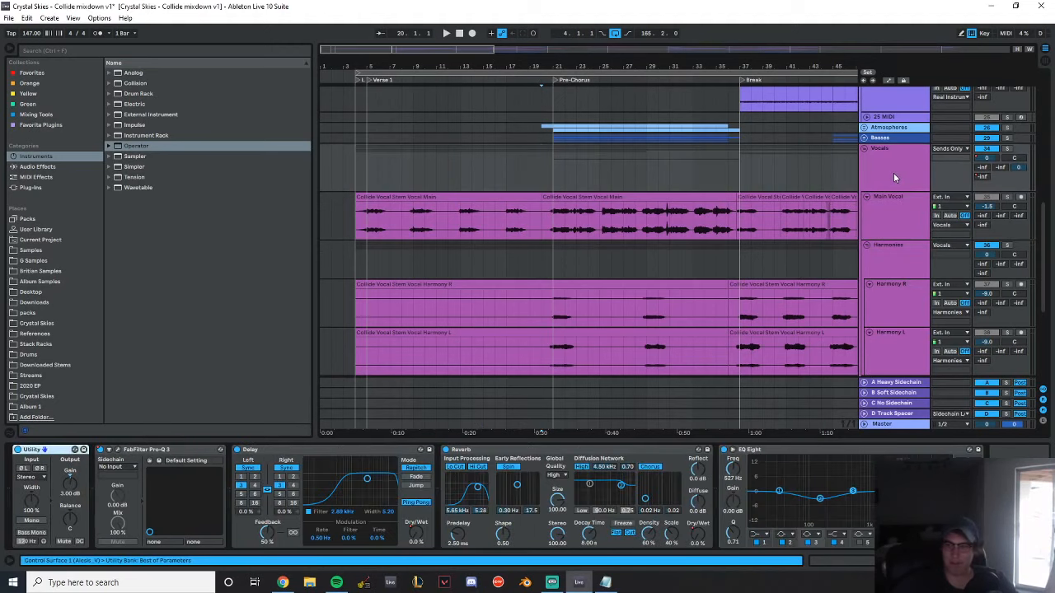
pyautogui.click(893, 175)
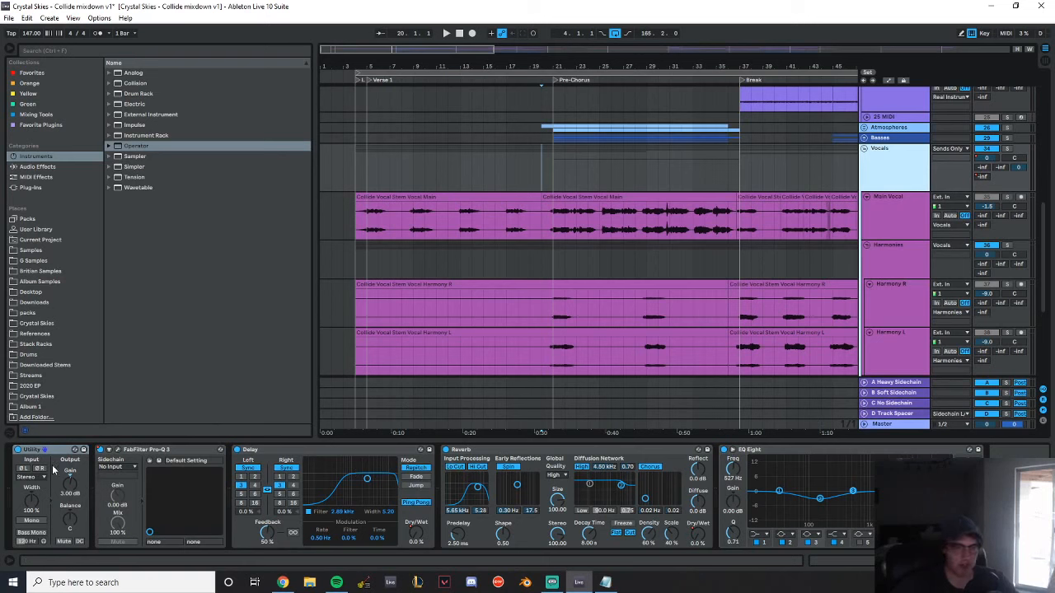
pyautogui.click(120, 450)
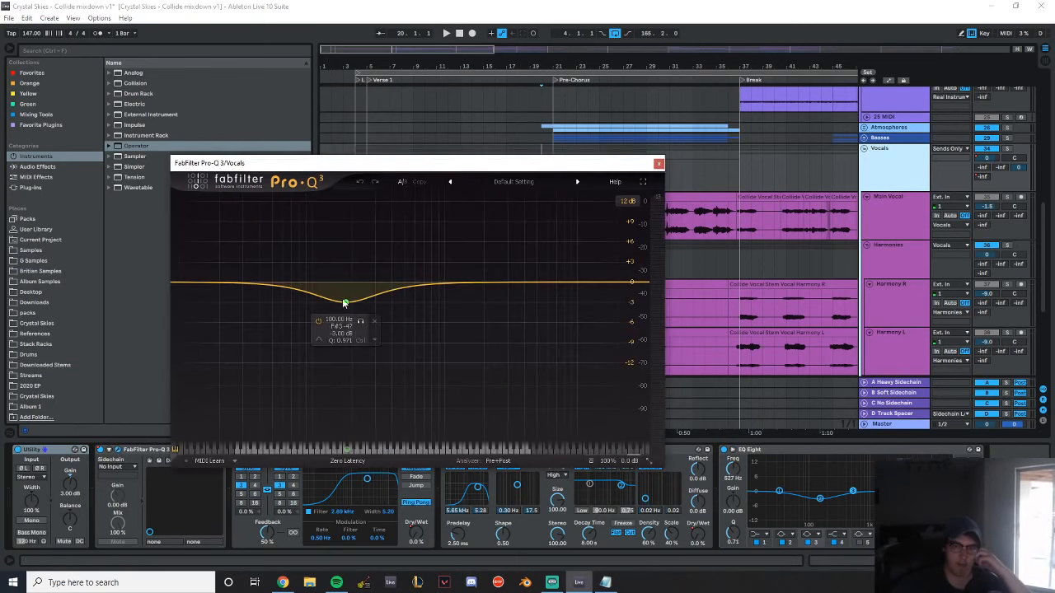
pyautogui.click(659, 165)
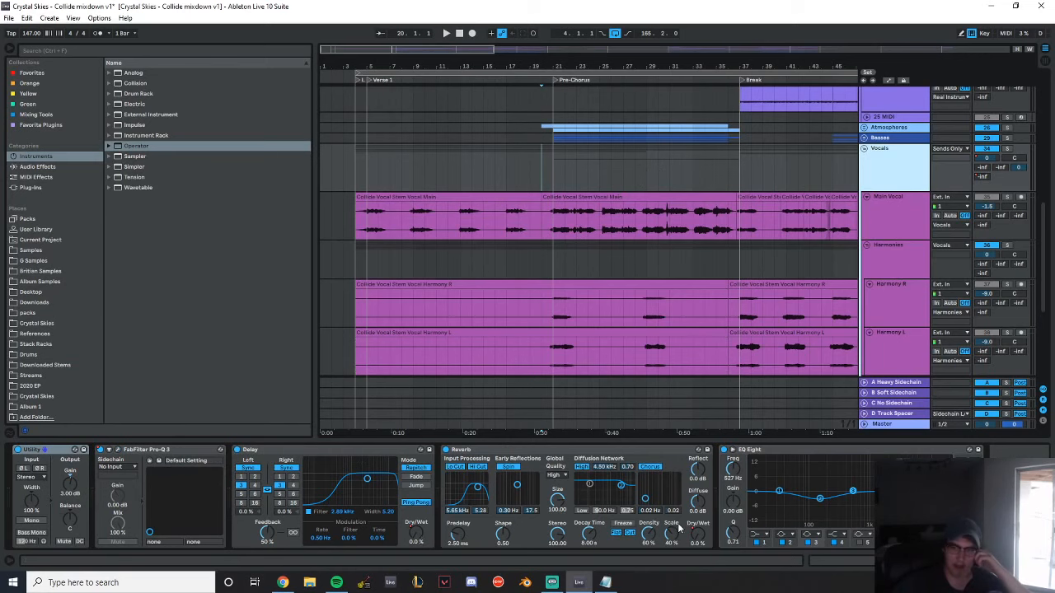
pyautogui.moveTo(722, 64); pyautogui.dragTo(438, 93)
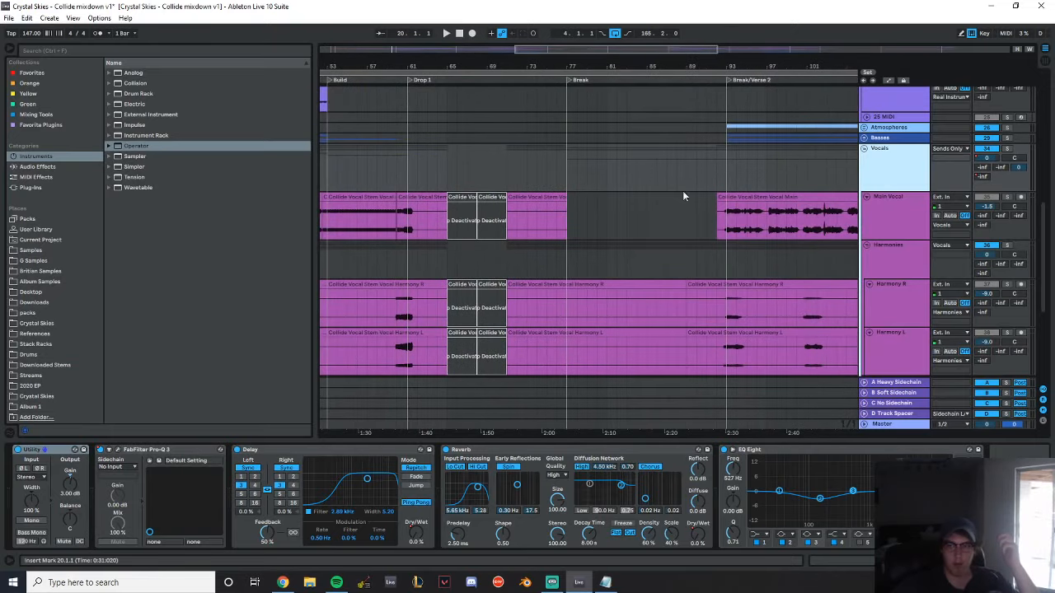
# Unfold the Vocal Atmos track in the arrangement and show its device chain
pyautogui.moveTo(683, 64); pyautogui.dragTo(605, 64)
pyautogui.scroll(-8, 643, 219)
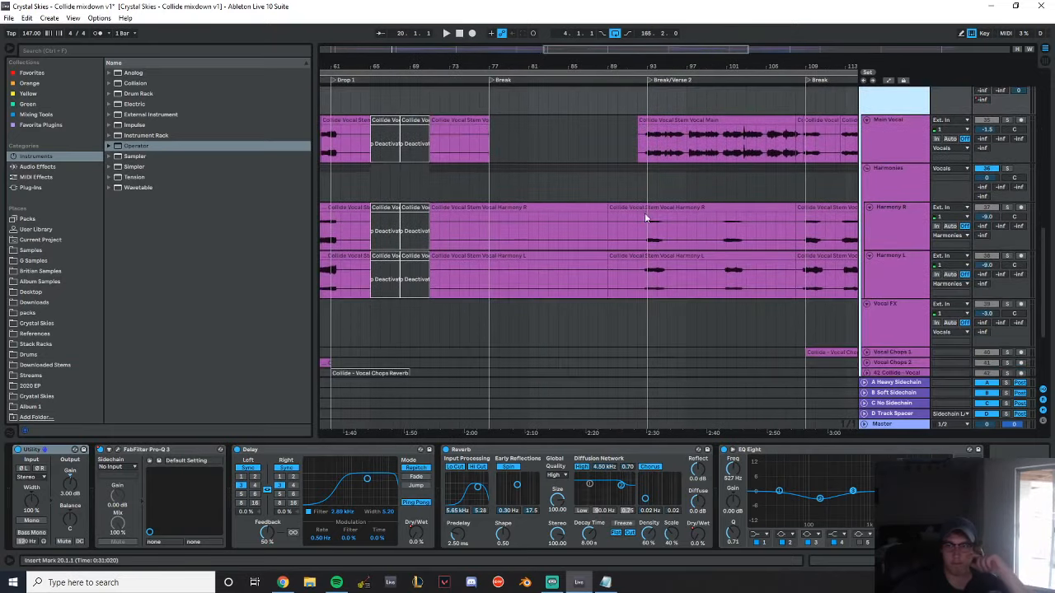
pyautogui.click(864, 254)
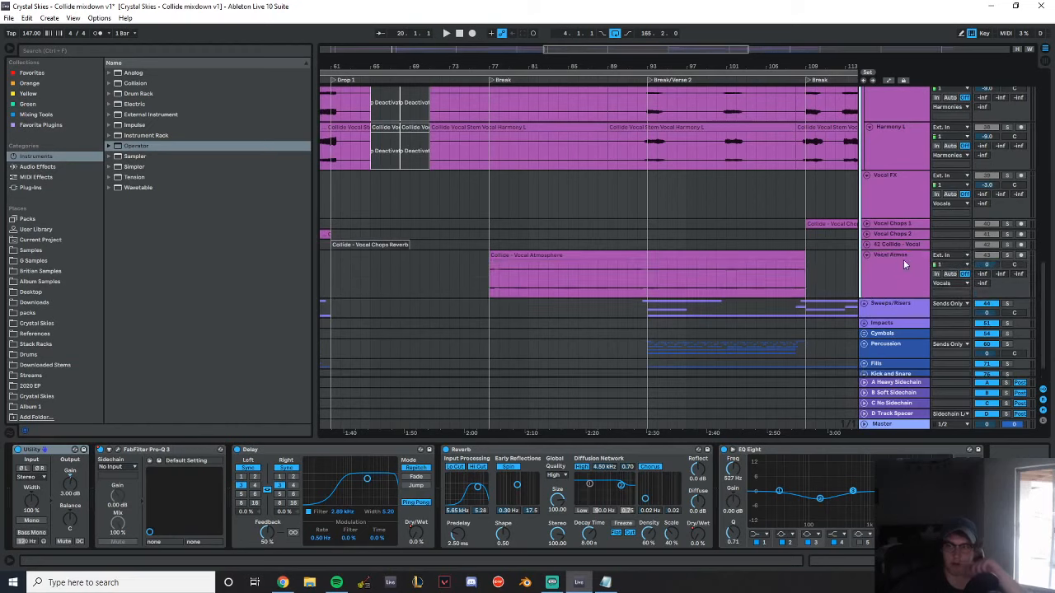
pyautogui.click(903, 260)
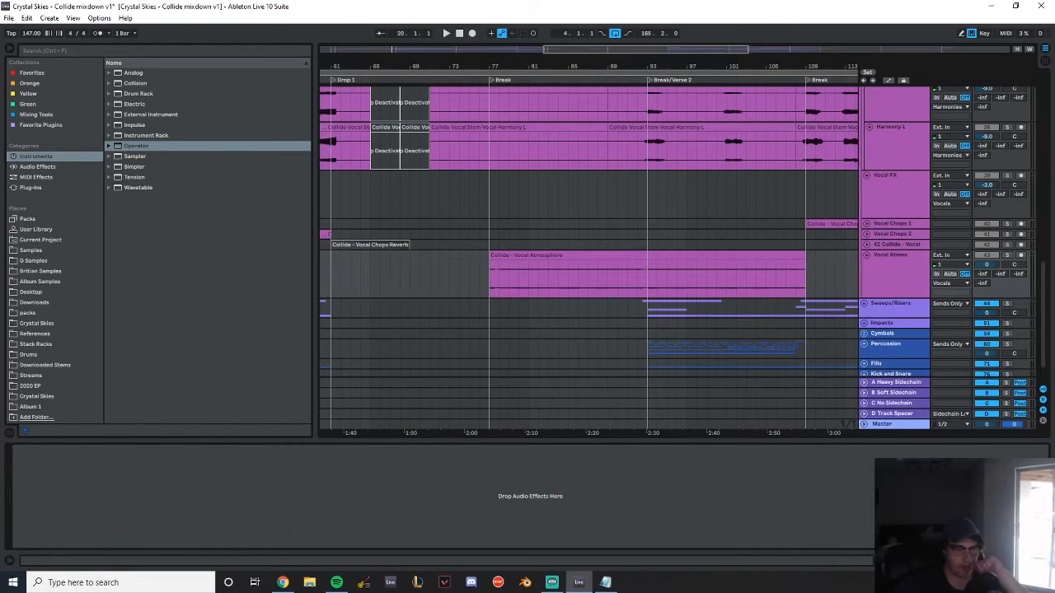
pyautogui.hotkey('alt', 'Tab')
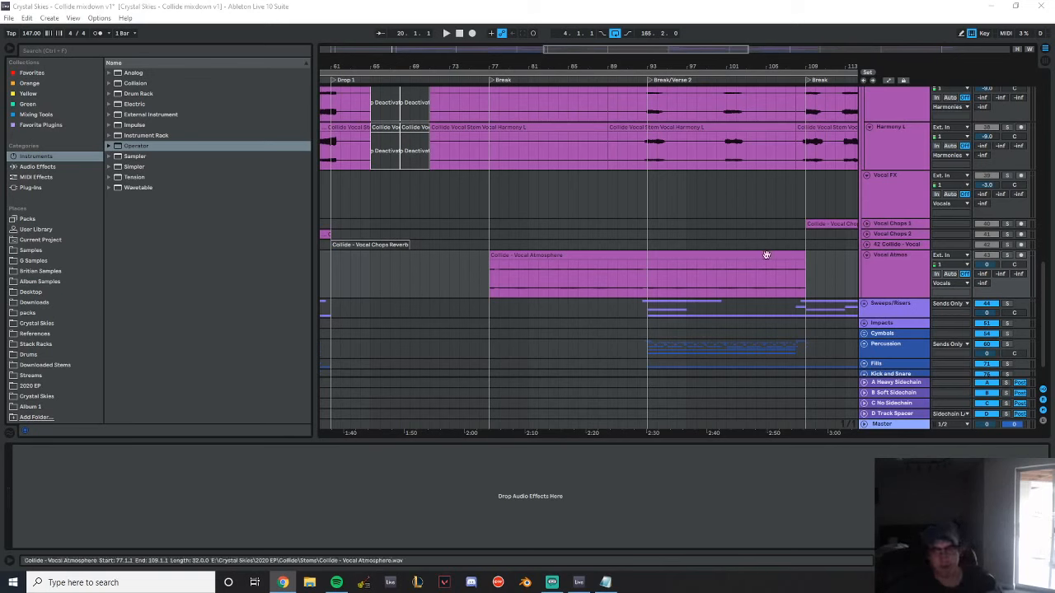
# Solo the Vocal Atmos track and select its Vocal Atmosphere clip, bringing the section from the bar 77 Break into view
pyautogui.click(491, 234)
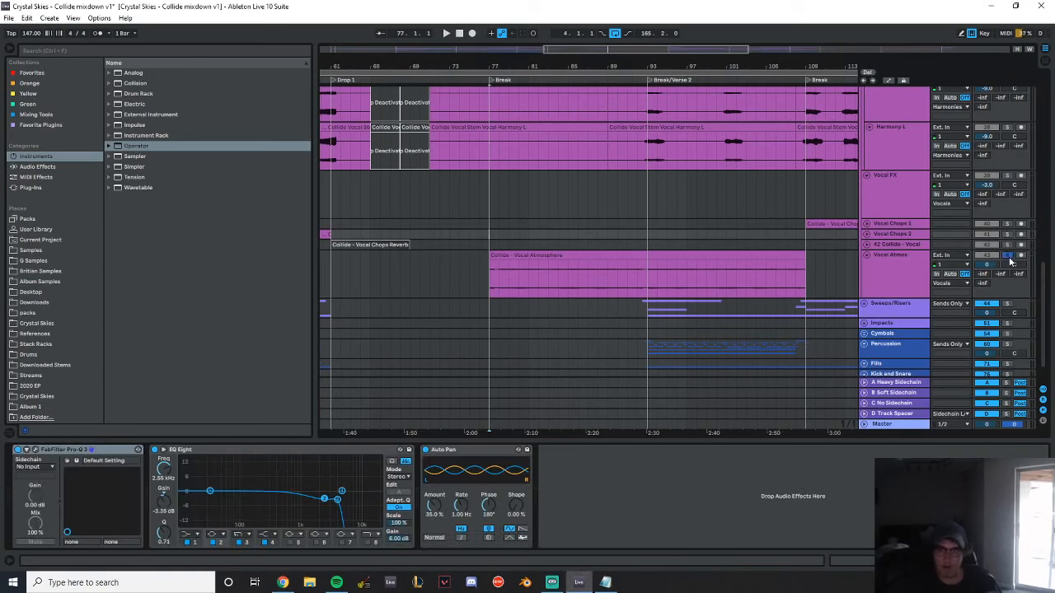
pyautogui.click(431, 290)
pyautogui.click(531, 255)
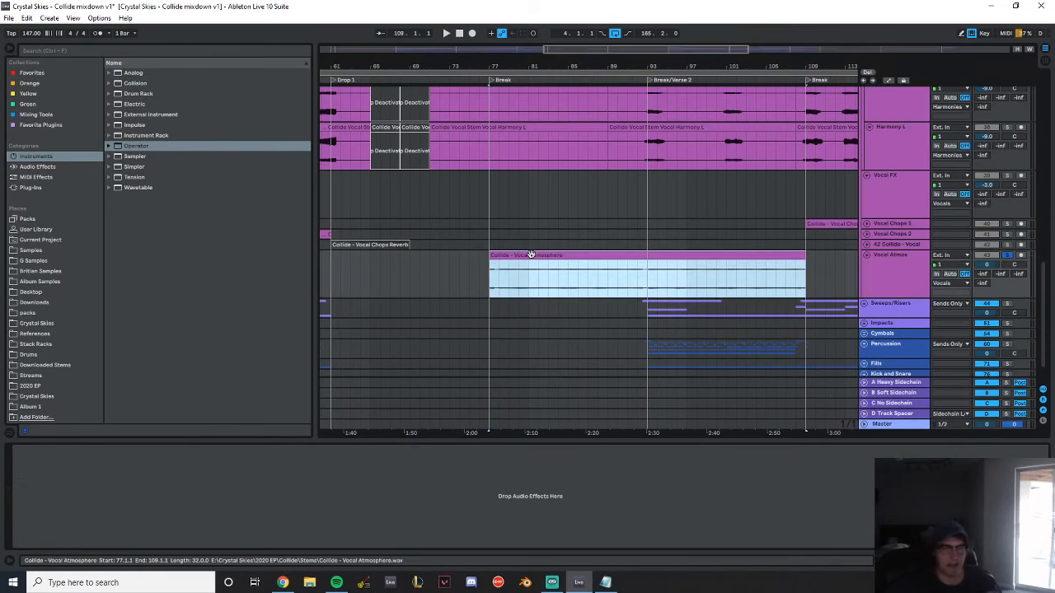
pyautogui.moveTo(541, 66); pyautogui.dragTo(434, 337)
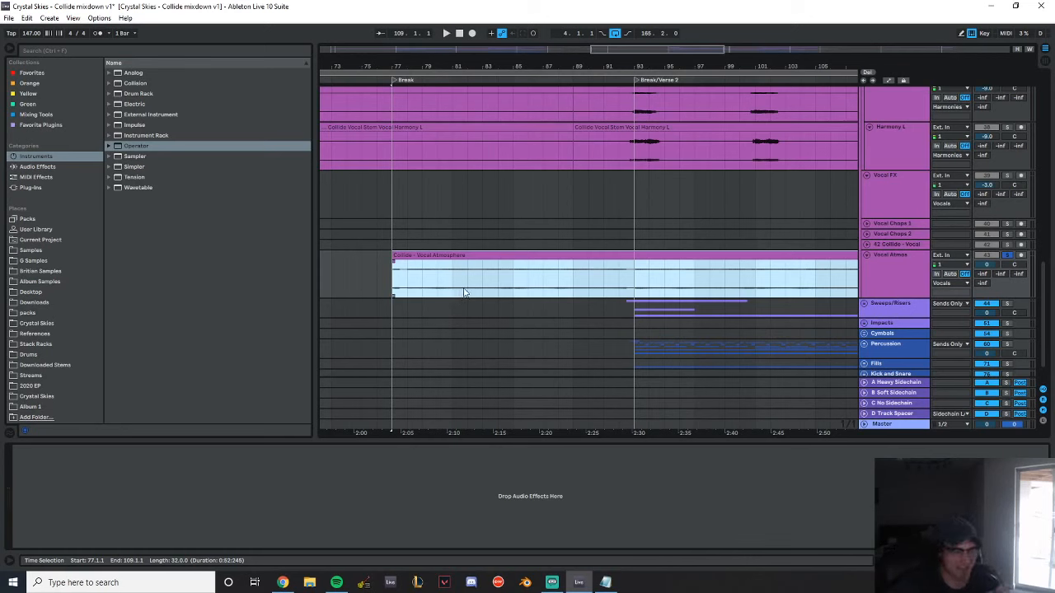
pyautogui.click(336, 582)
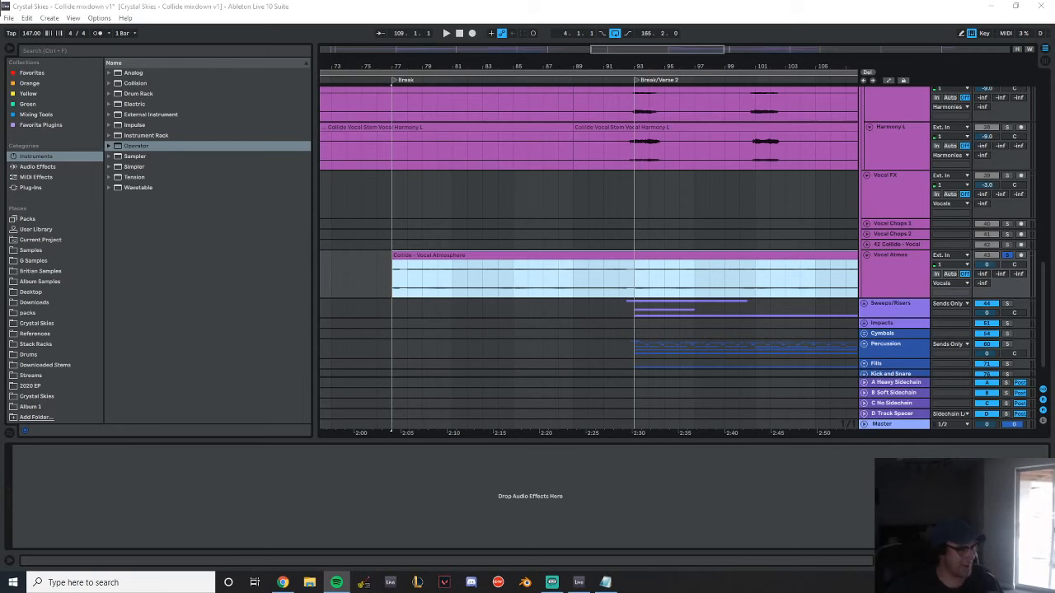
pyautogui.hotkey('alt', 'Tab')
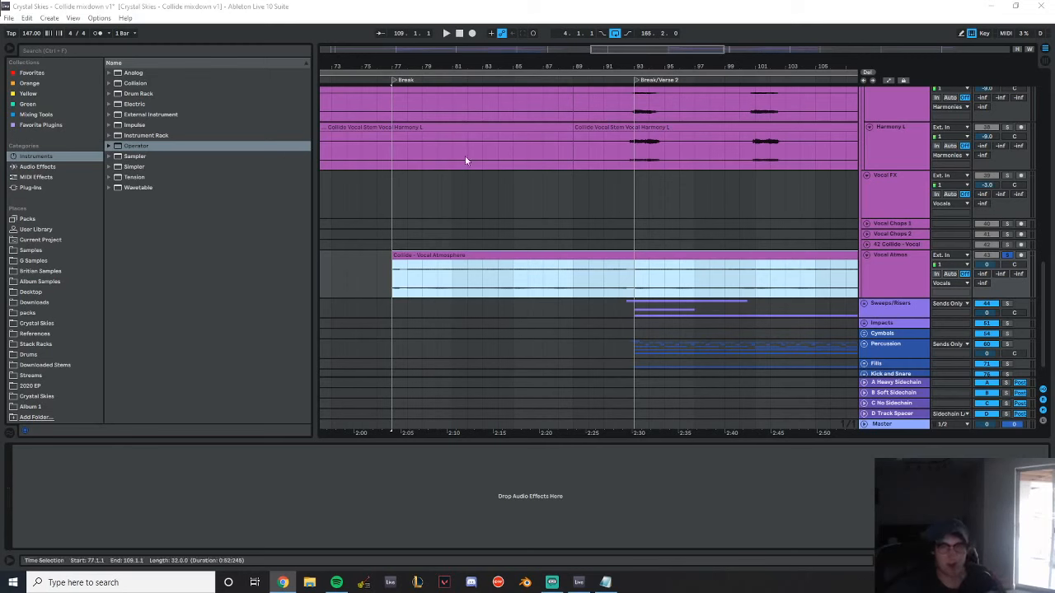
# Play the soloed Vocal Atmosphere clip from the Break at bar 77
pyautogui.click(395, 210)
pyautogui.click(468, 257)
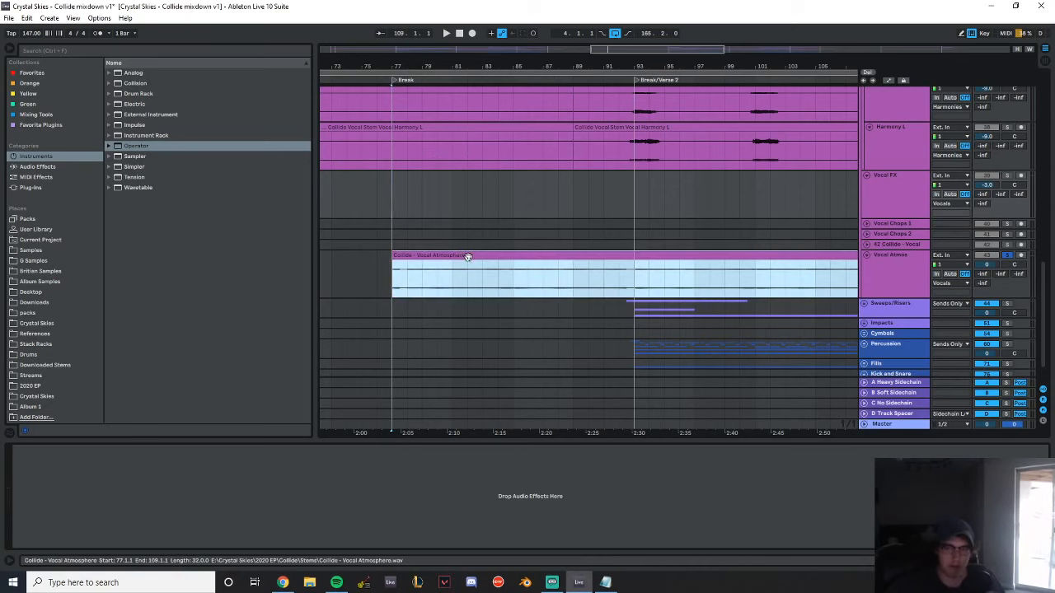
pyautogui.press('space')
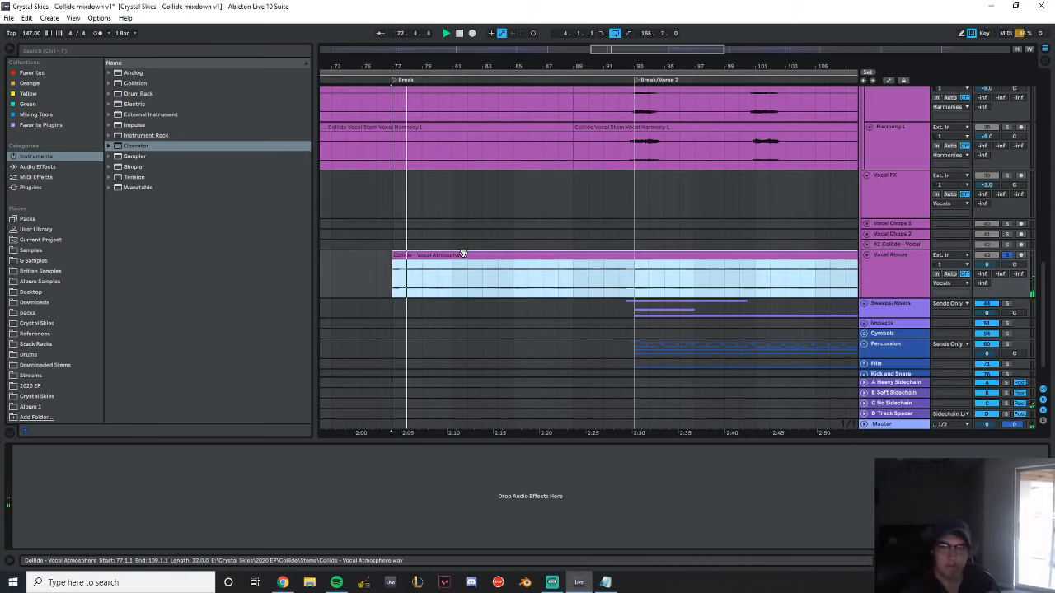
# Solo the Mixed Drop track, play it from the Break at bar 77, and return the view to the vocal tracks
pyautogui.scroll(6, 542, 290)
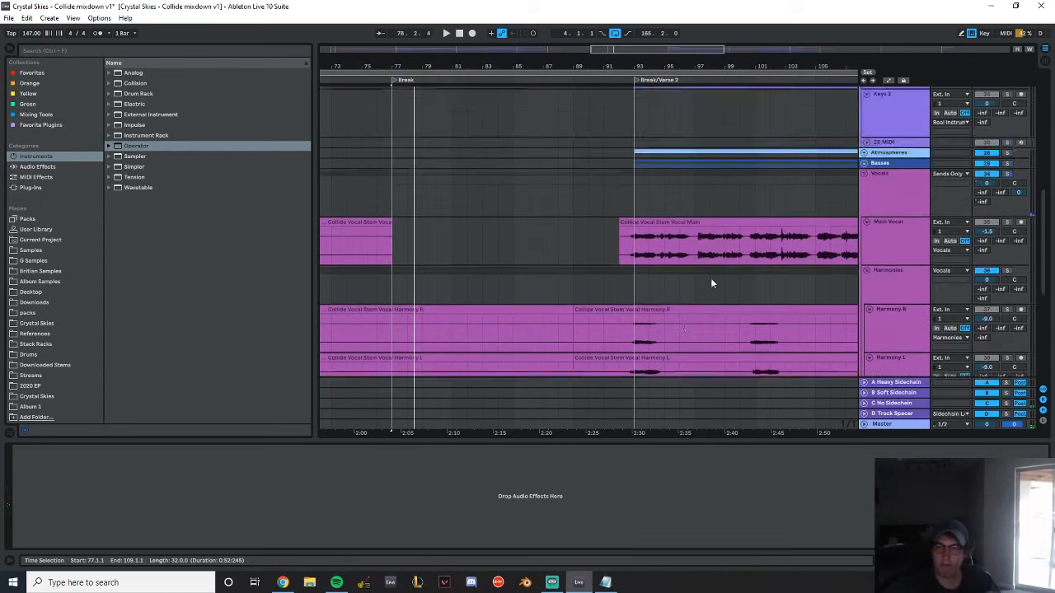
pyautogui.scroll(-3, 711, 279)
pyautogui.moveTo(428, 64); pyautogui.dragTo(386, 65)
pyautogui.scroll(12, 588, 186)
pyautogui.click(349, 226)
pyautogui.click(1007, 203)
pyautogui.press('space')
pyautogui.scroll(-3, 637, 223)
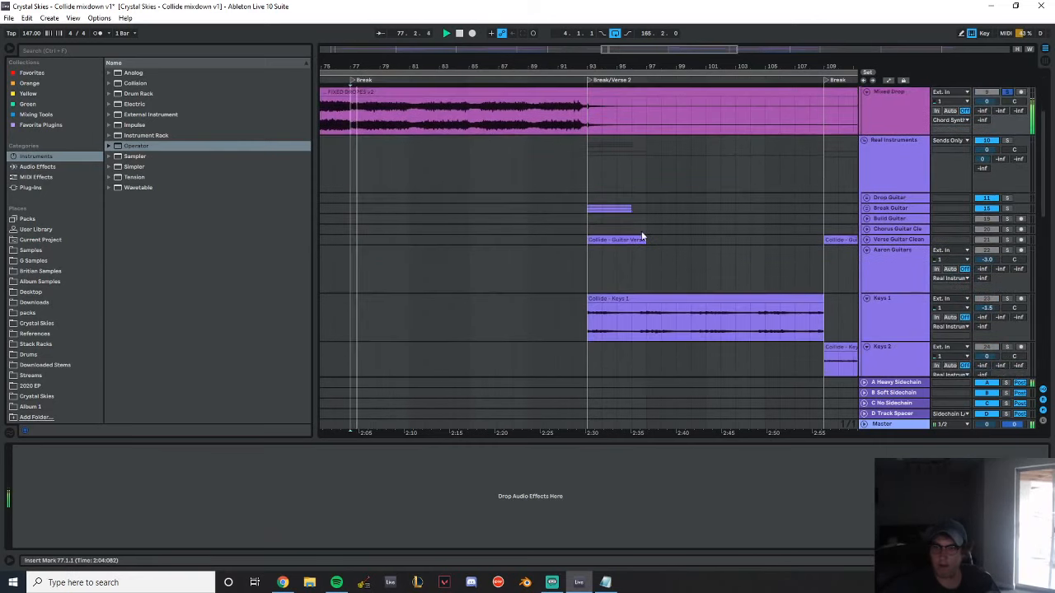
pyautogui.scroll(-5, 657, 224)
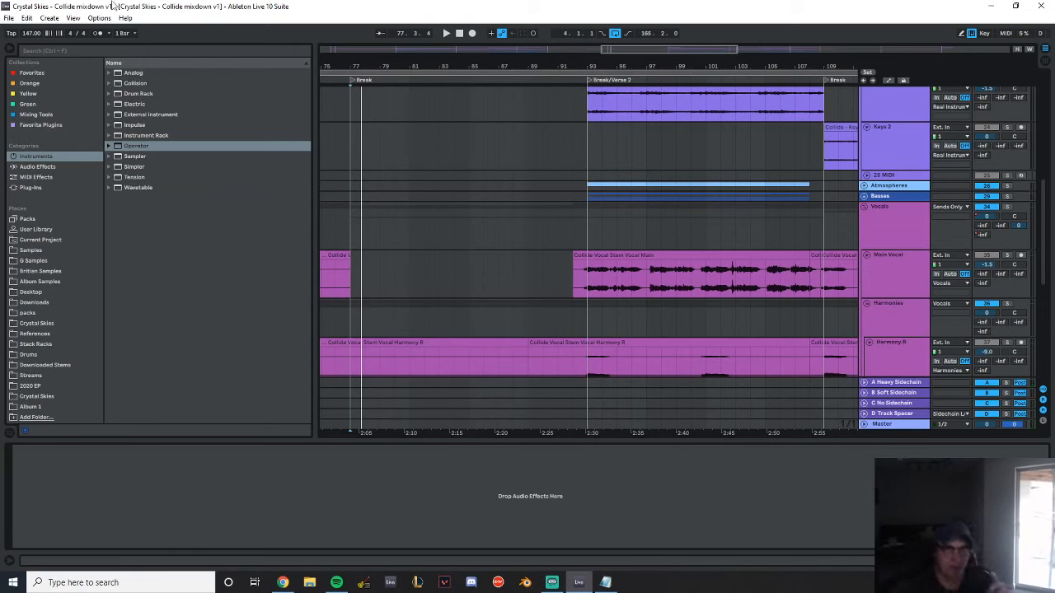
# Open the Brit Stem Mixdown set without saving changes to the Collide mixdown, and dismiss the missing plug-ins notice
pyautogui.click(9, 17)
pyautogui.click(45, 44)
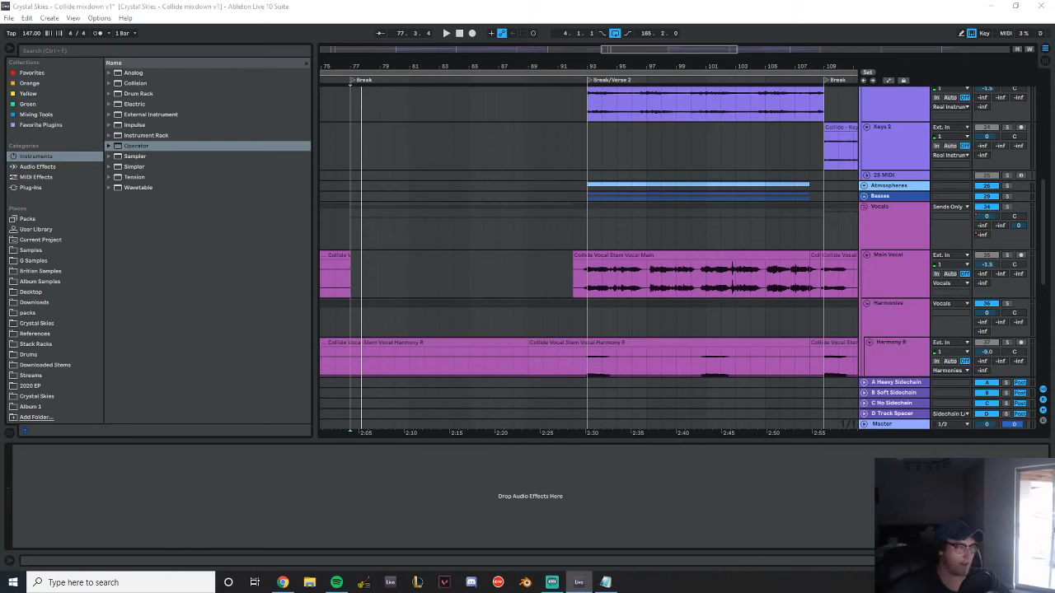
pyautogui.hotkey('ctrl', 'q')
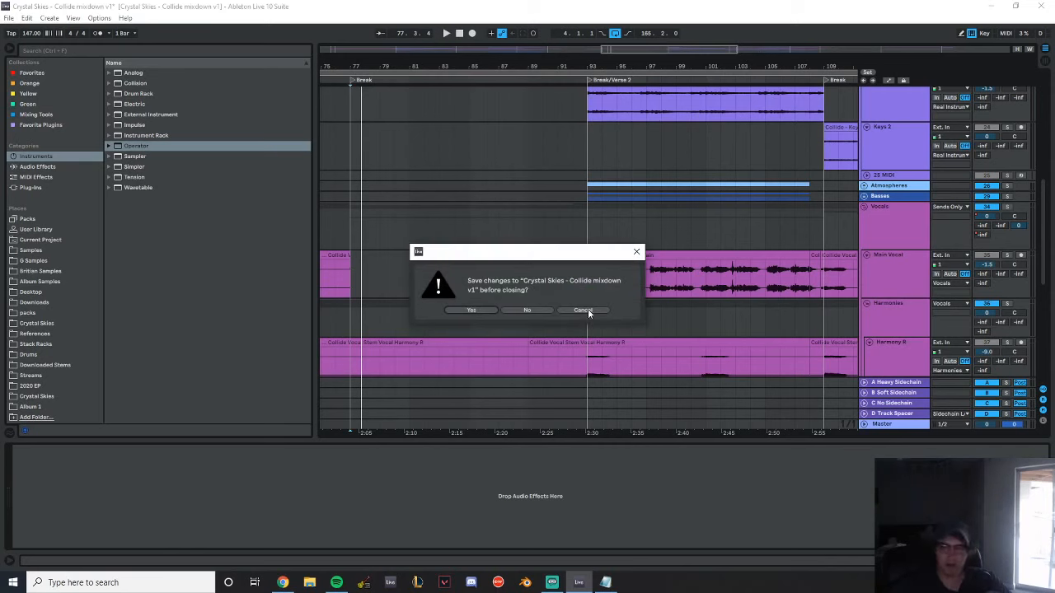
pyautogui.click(532, 311)
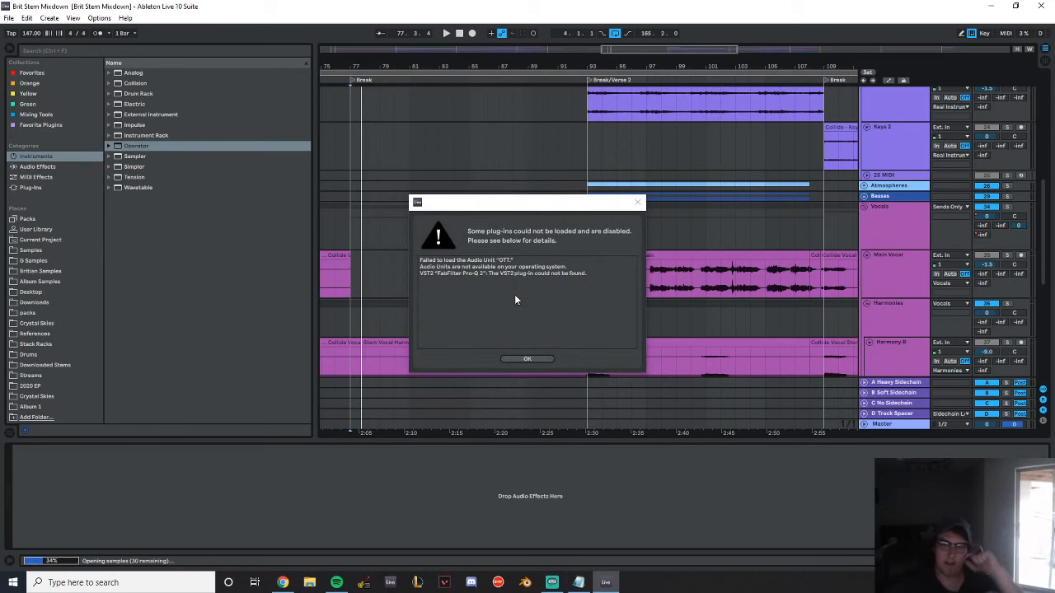
pyautogui.click(527, 360)
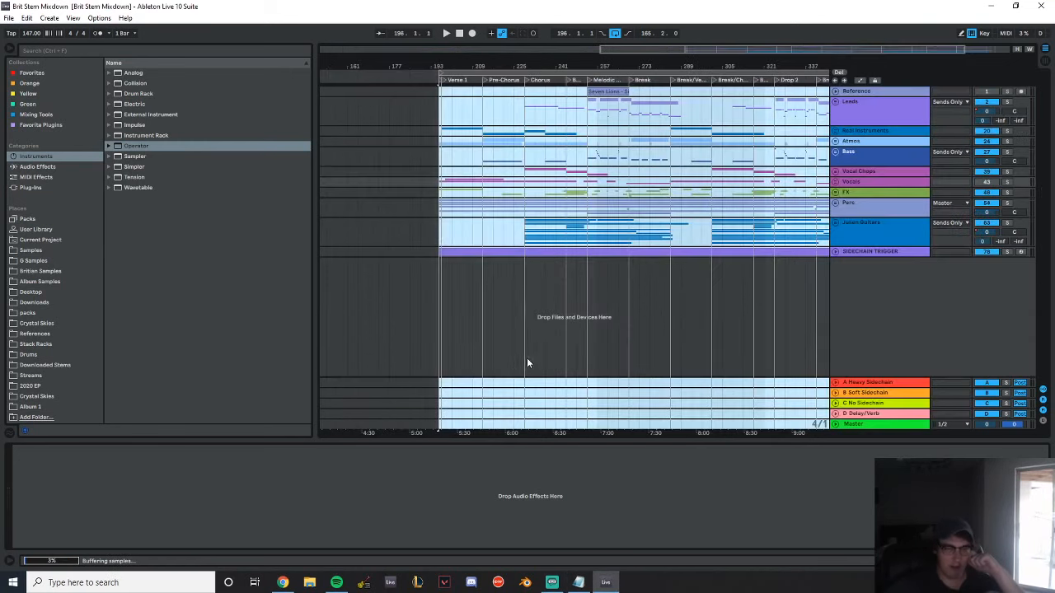
# Bring the Melodic Drop into close view, select its reference clip and unfold the Reference track
pyautogui.moveTo(604, 66); pyautogui.dragTo(489, 128)
pyautogui.click(482, 92)
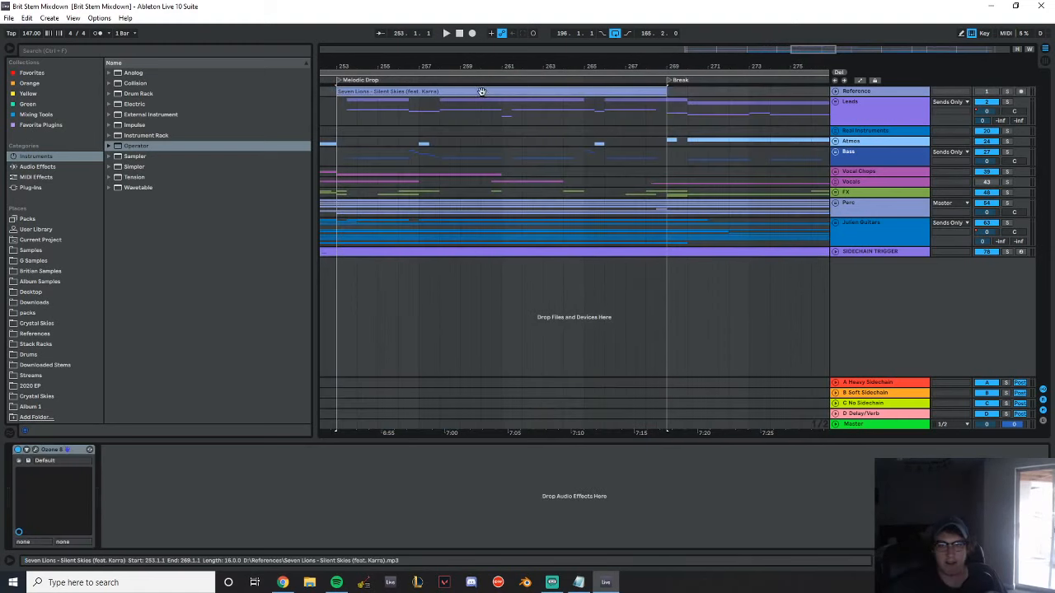
pyautogui.click(835, 92)
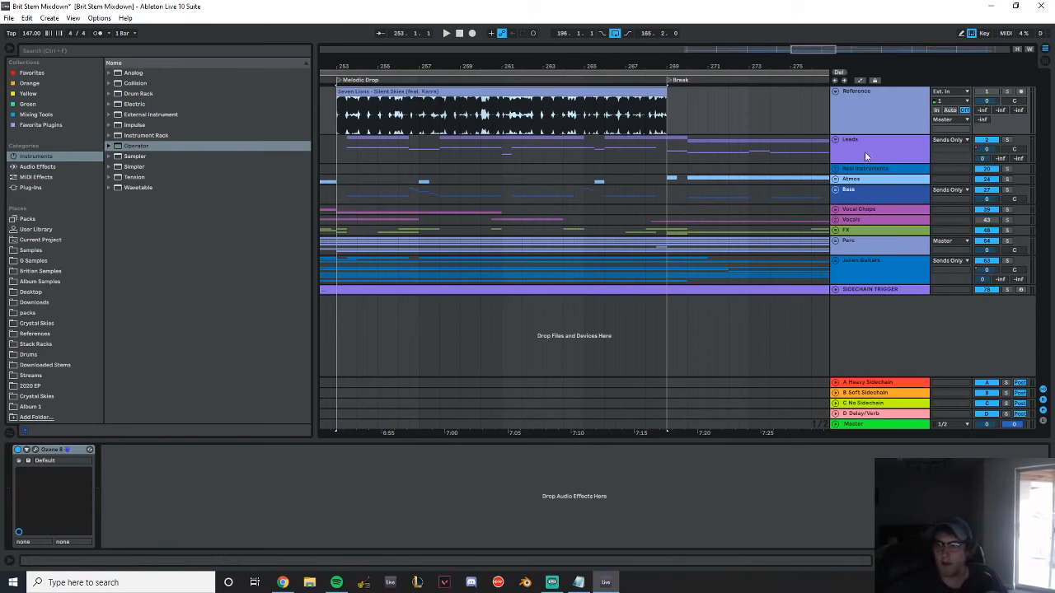
# Unfold the Vocals group at the Break and select the Drop Vocal clip
pyautogui.moveTo(735, 66); pyautogui.dragTo(453, 65)
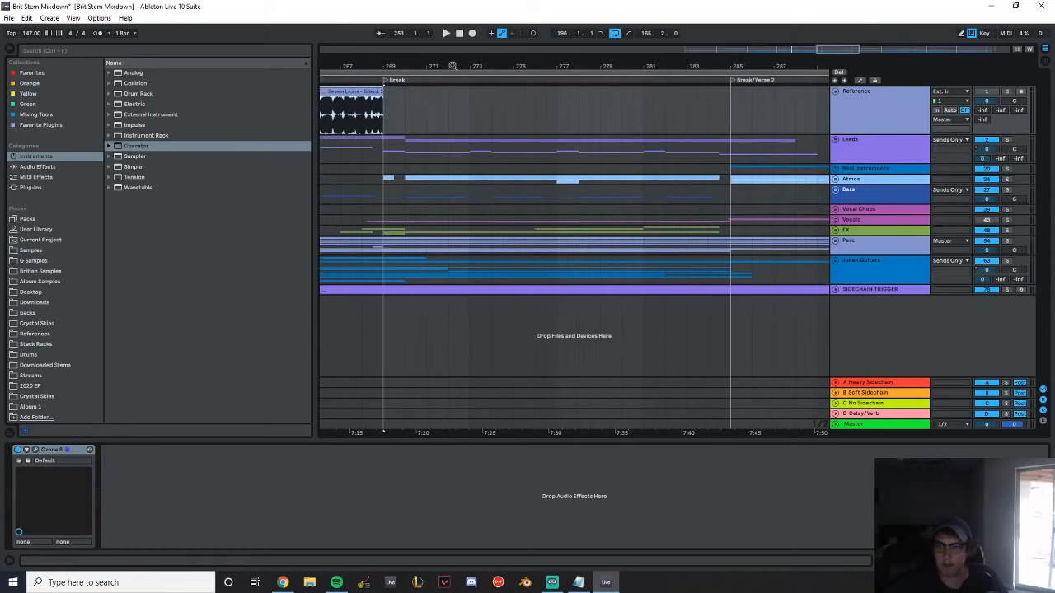
pyautogui.click(836, 220)
pyautogui.scroll(-3, 604, 197)
pyautogui.click(429, 248)
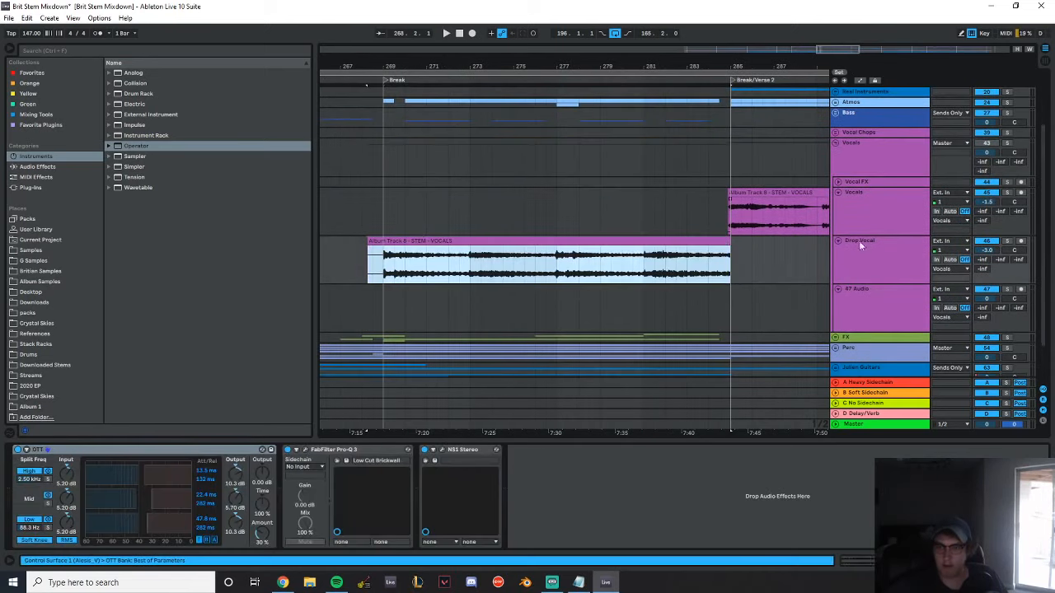
# Solo the Drop Vocal track, activate the Vocals group, and play the vocal through the Break
pyautogui.click(1007, 241)
pyautogui.click(867, 258)
pyautogui.press('space')
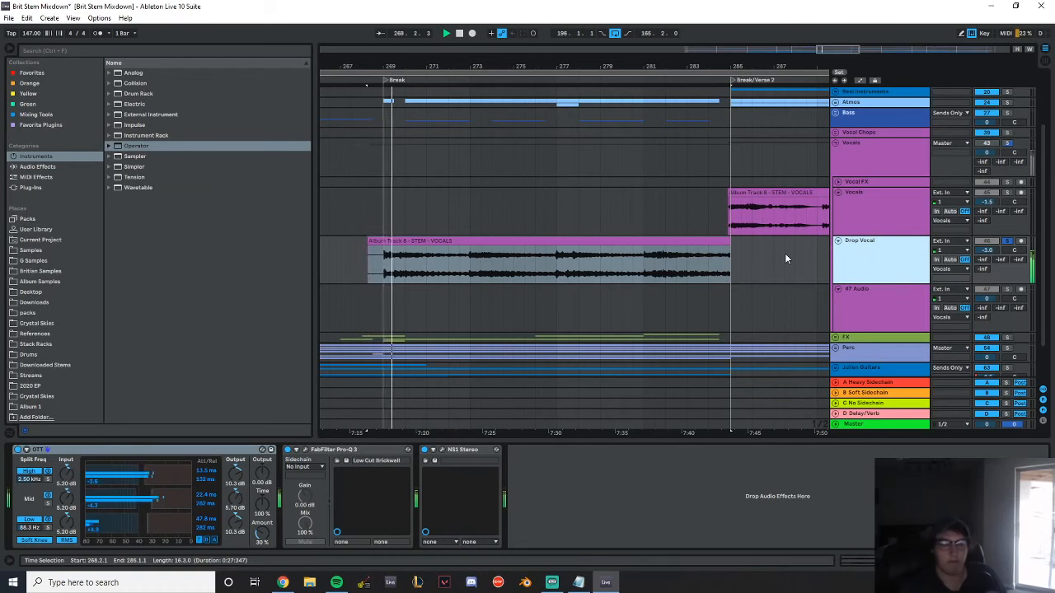
pyautogui.press('space')
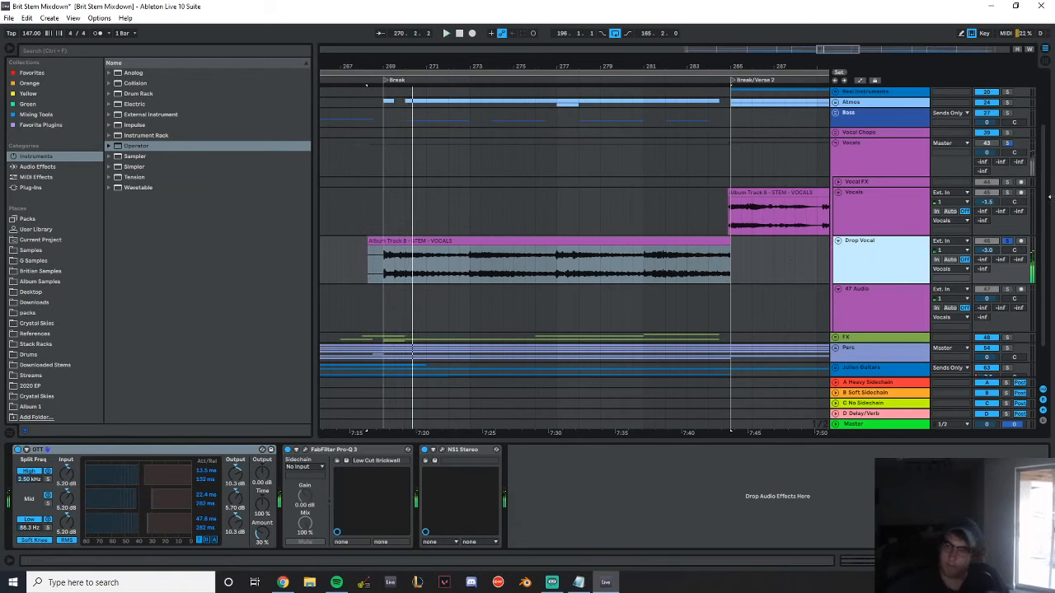
pyautogui.click(986, 144)
pyautogui.press('space')
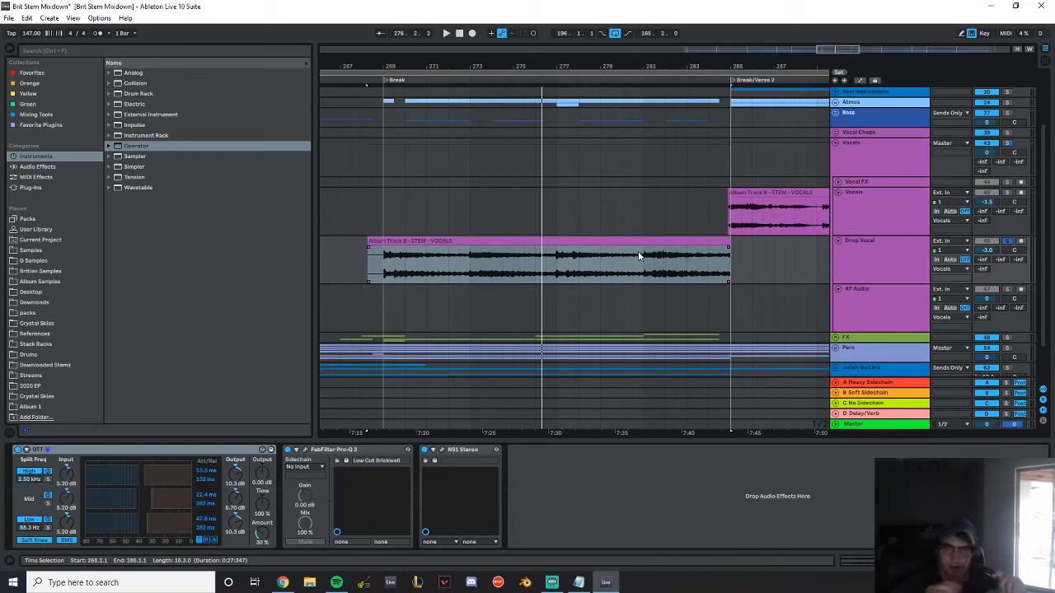
# Select the Drop Vocal clip from bar 269 to 285 and inspect the track's Pro-Q 3 and NS1 Stereo settings
pyautogui.moveTo(374, 266); pyautogui.dragTo(722, 251)
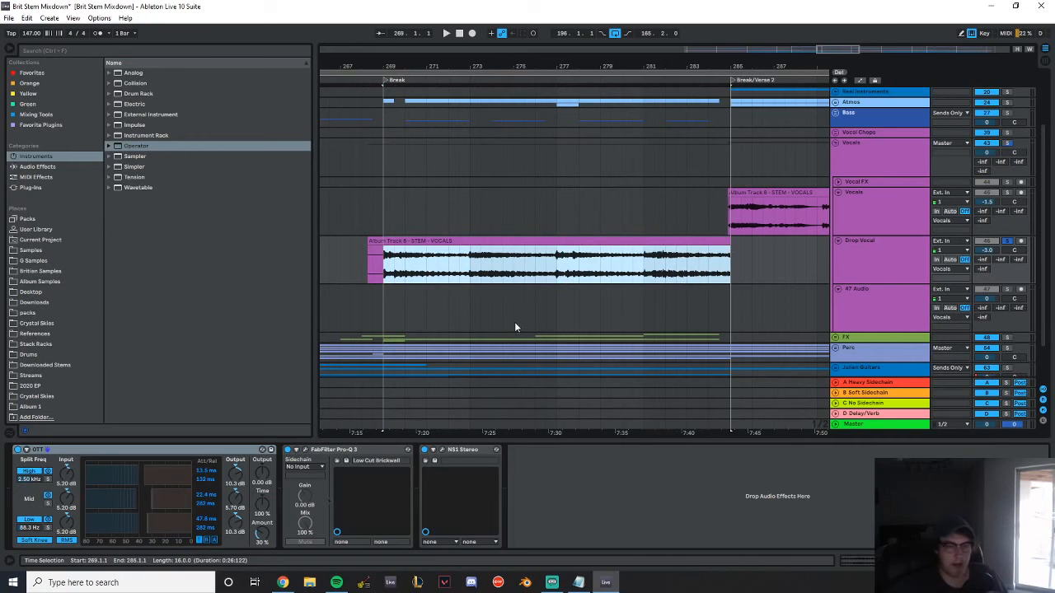
pyautogui.click(304, 450)
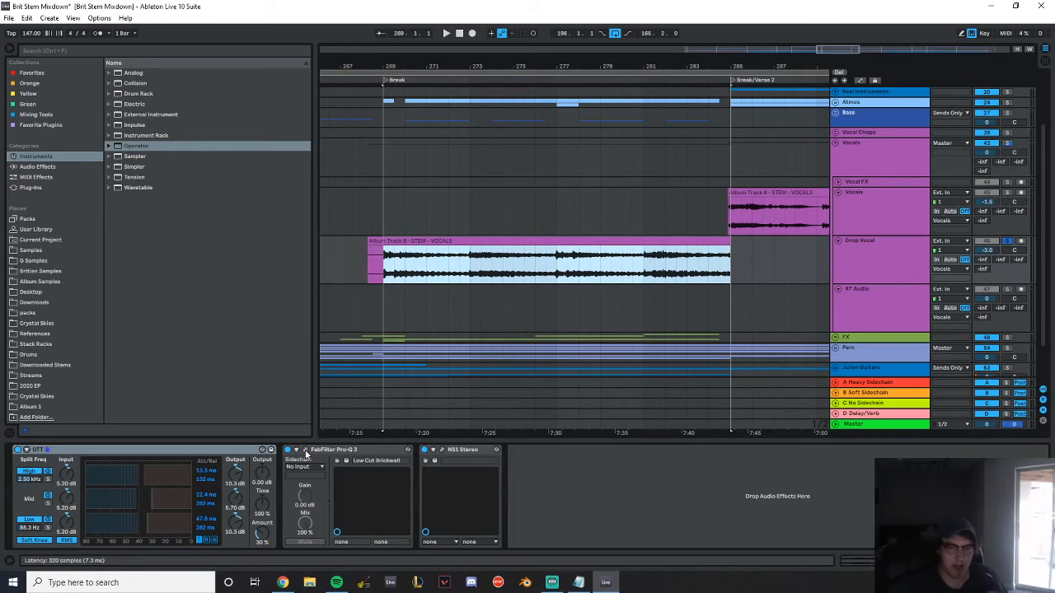
pyautogui.moveTo(664, 260); pyautogui.dragTo(448, 185)
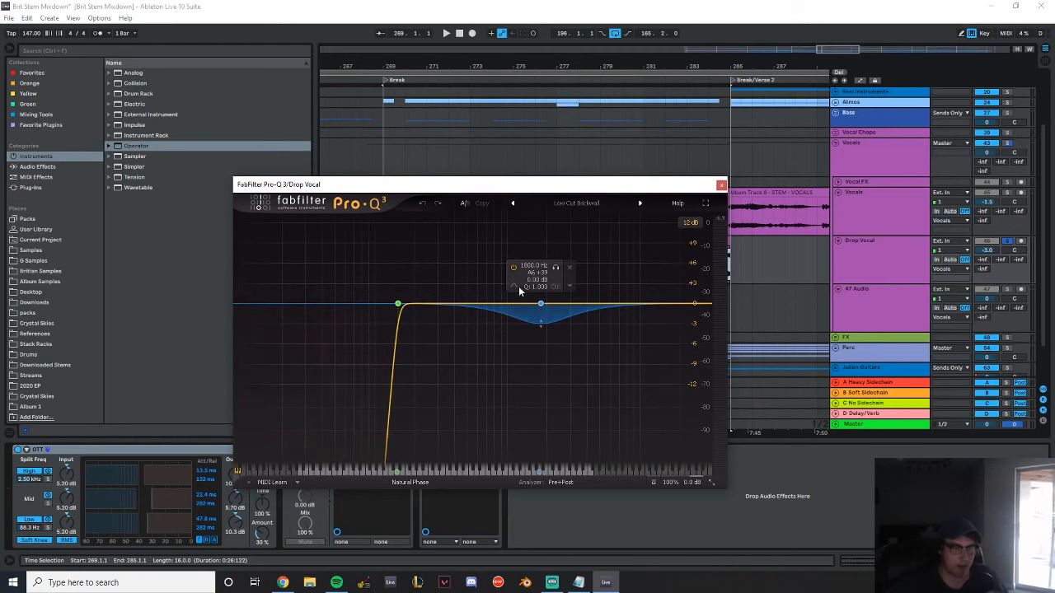
pyautogui.click(721, 183)
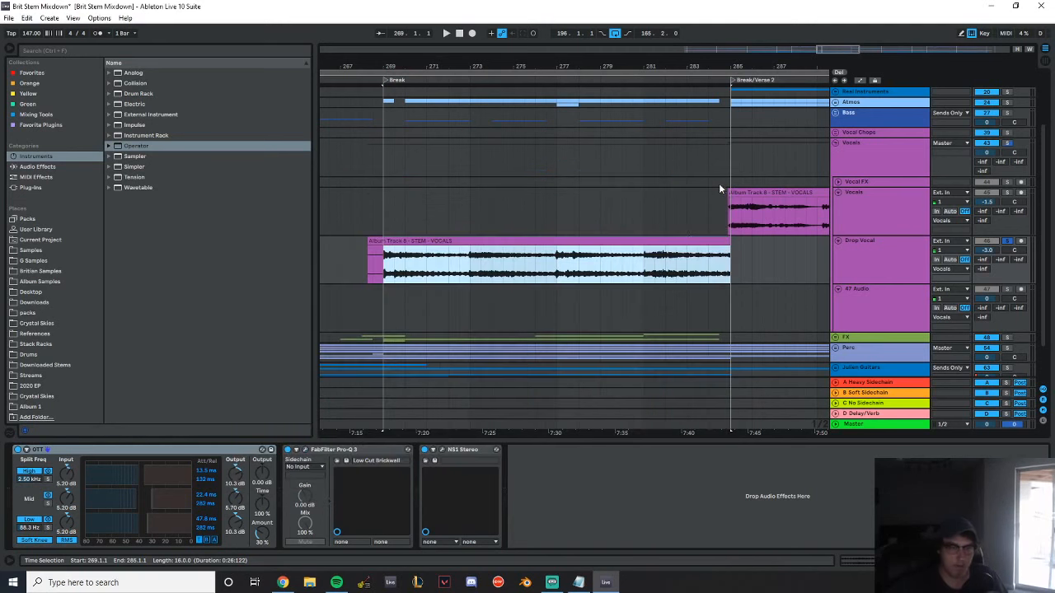
pyautogui.click(443, 450)
pyautogui.click(493, 286)
# Fold the Vocals group, unfold the Leads group, and play the soloed Break Drop Plucks track from bar 269
pyautogui.scroll(2, 796, 342)
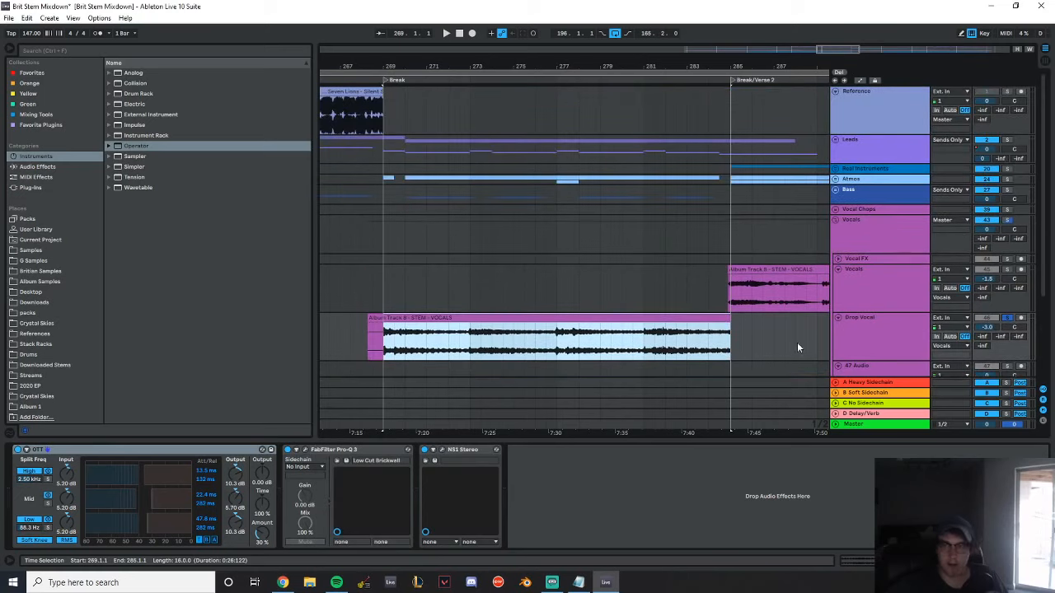
pyautogui.click(835, 220)
pyautogui.click(837, 138)
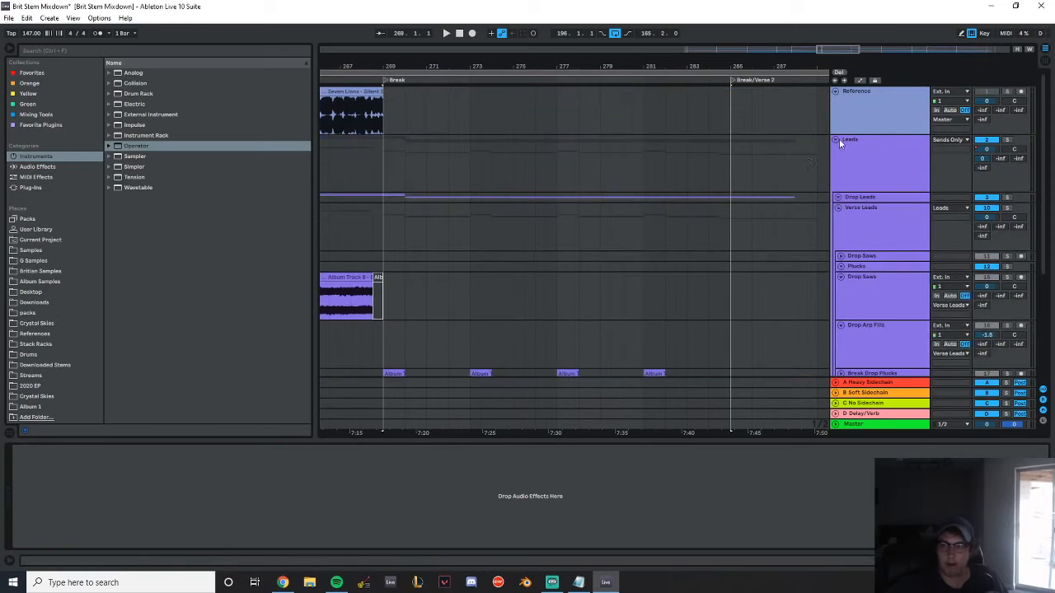
pyautogui.scroll(-4, 784, 163)
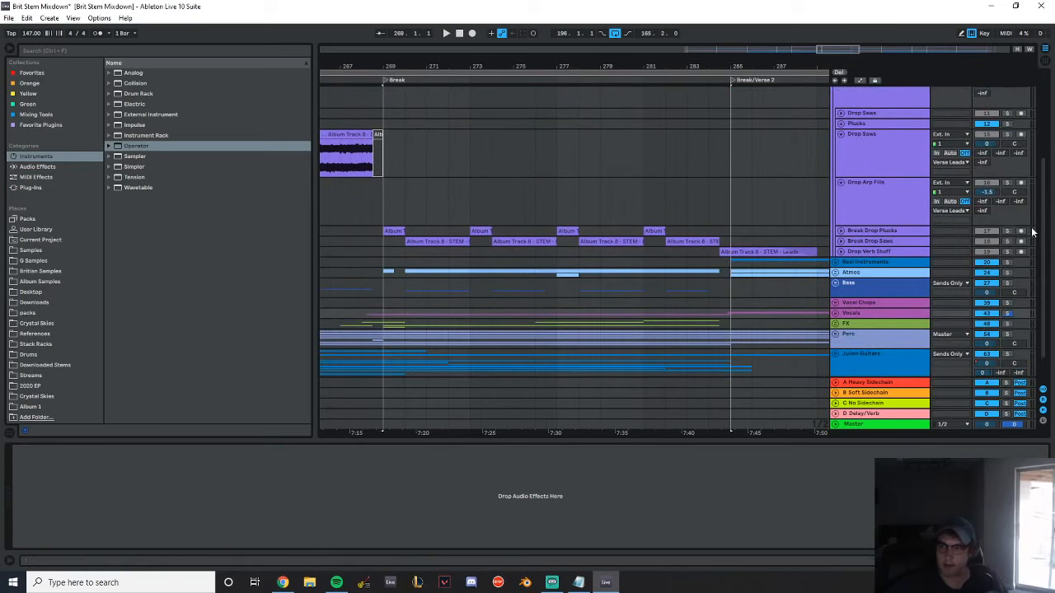
pyautogui.click(387, 222)
pyautogui.press('space')
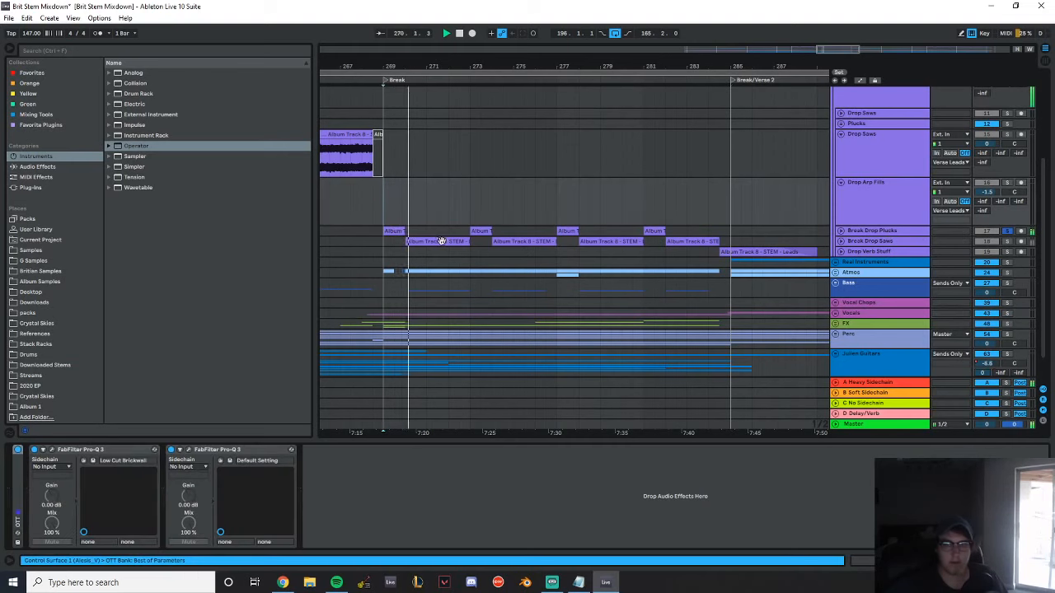
# Unfold the Break Drop Plucks track, then expand the Pro-Q 3 and OTT devices in its chain
pyautogui.click(841, 231)
pyautogui.click(898, 248)
pyautogui.click(77, 531)
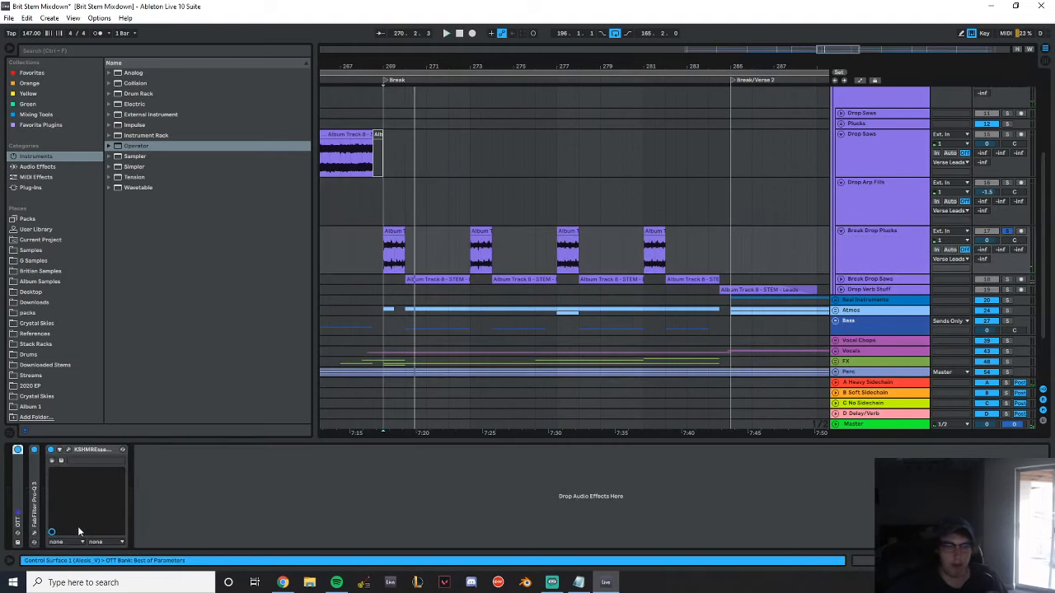
pyautogui.doubleClick(33, 506)
pyautogui.doubleClick(20, 507)
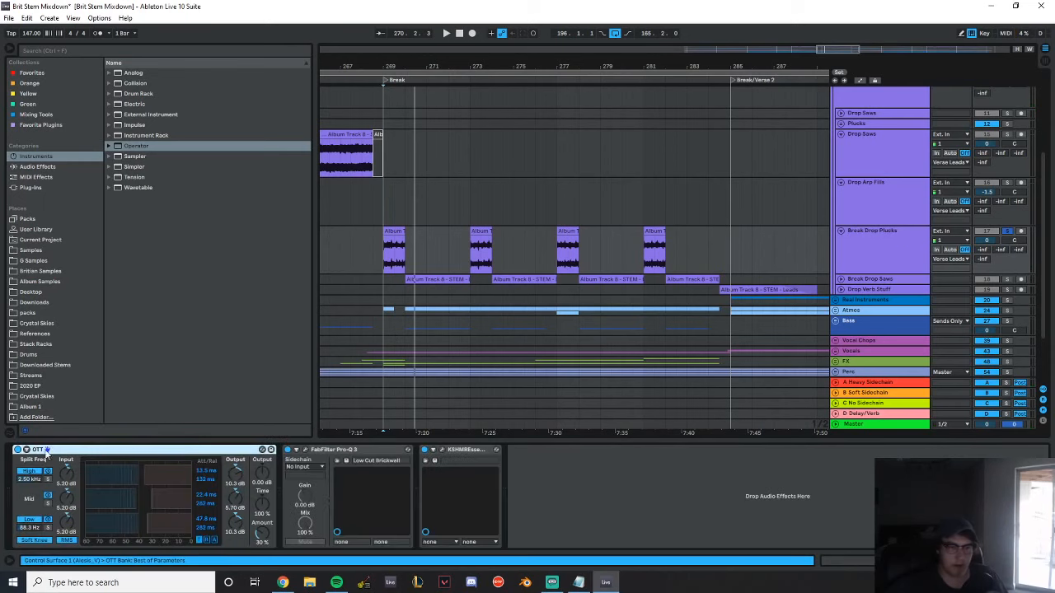
# Fold the Drop Saws, Drop Arp Fills and Break Drop Plucks tracks in the Verse Leads group
pyautogui.scroll(-2, 628, 225)
pyautogui.scroll(3, 633, 221)
pyautogui.scroll(-2, 641, 223)
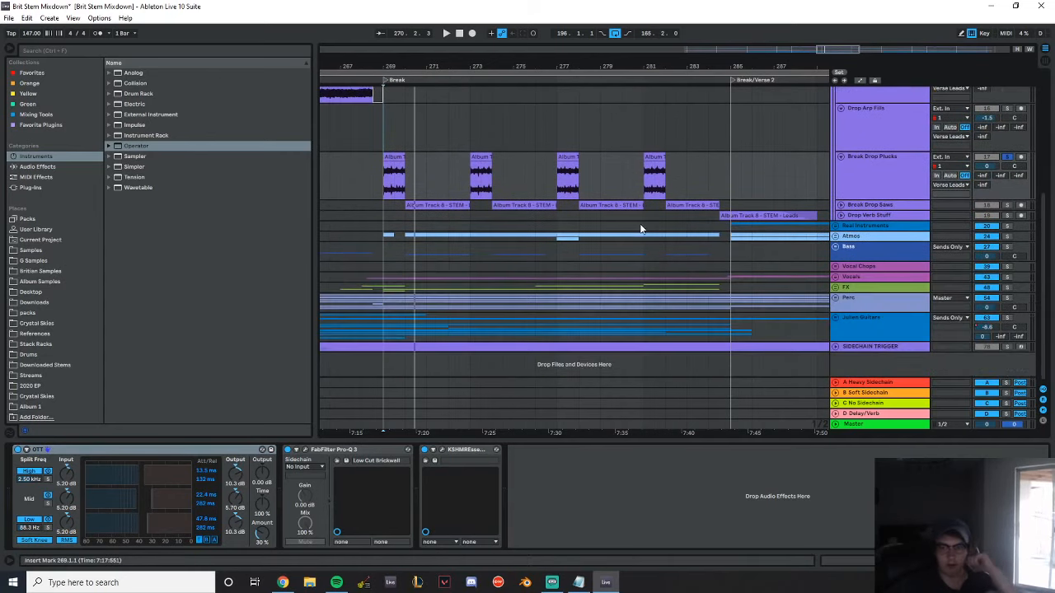
pyautogui.scroll(2, 799, 160)
pyautogui.click(841, 160)
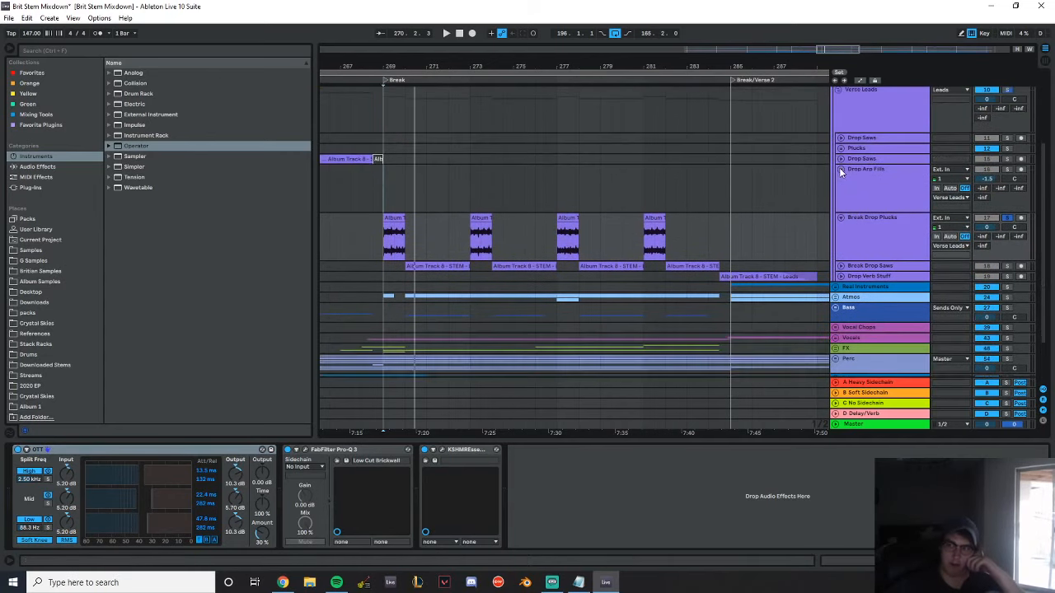
pyautogui.click(840, 169)
pyautogui.click(840, 180)
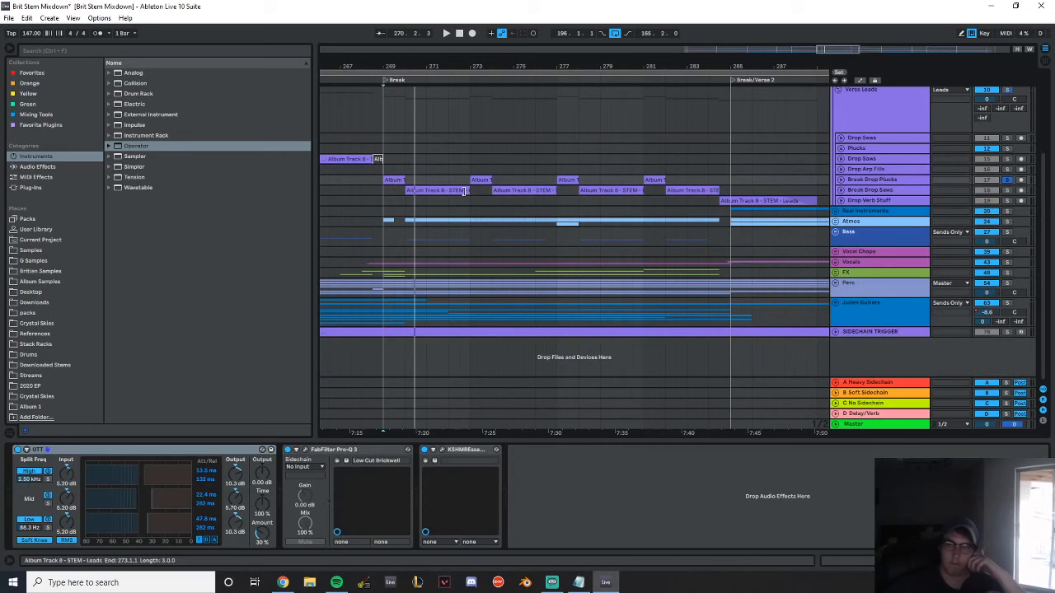
# Unfold and solo the Break Drop Saws track, then play its first clip from bar 270
pyautogui.click(824, 189)
pyautogui.click(841, 190)
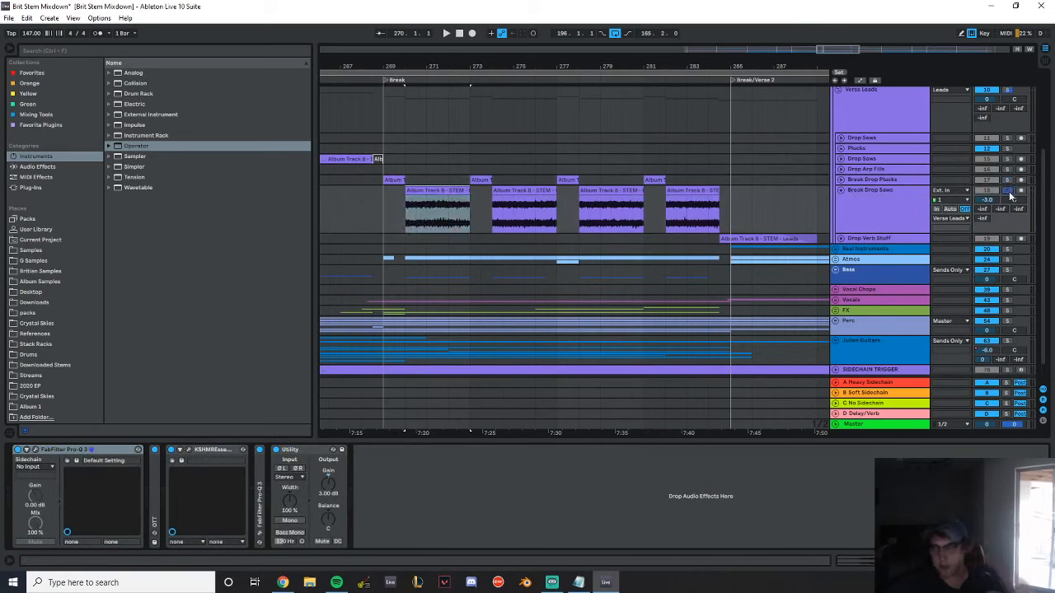
pyautogui.click(445, 191)
pyautogui.press('space')
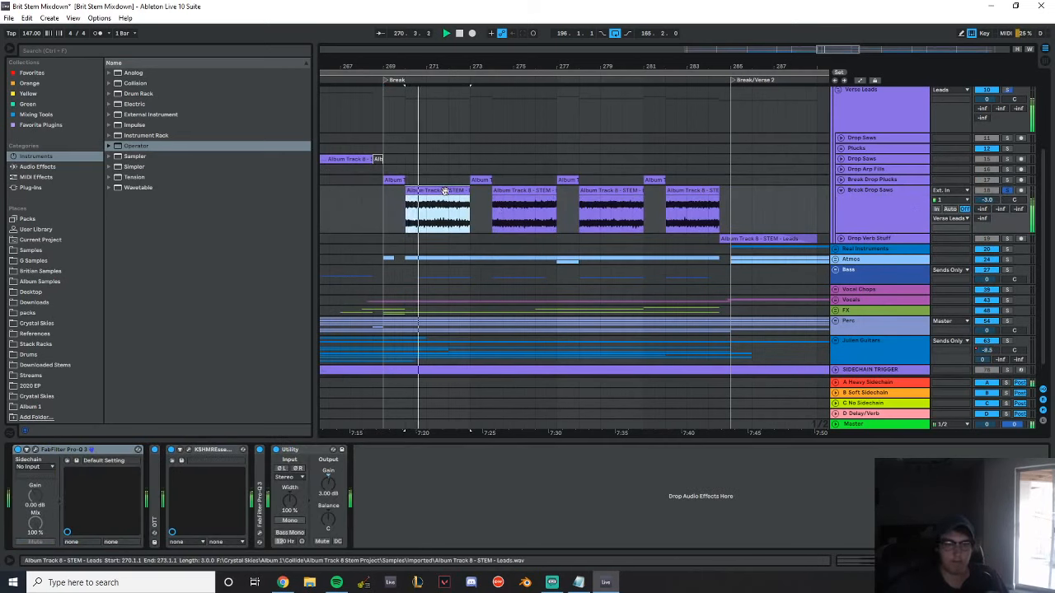
# Solo the Drop Leads group instead and play it from bar 270 for comparison
pyautogui.scroll(3, 565, 200)
pyautogui.scroll(1, 565, 200)
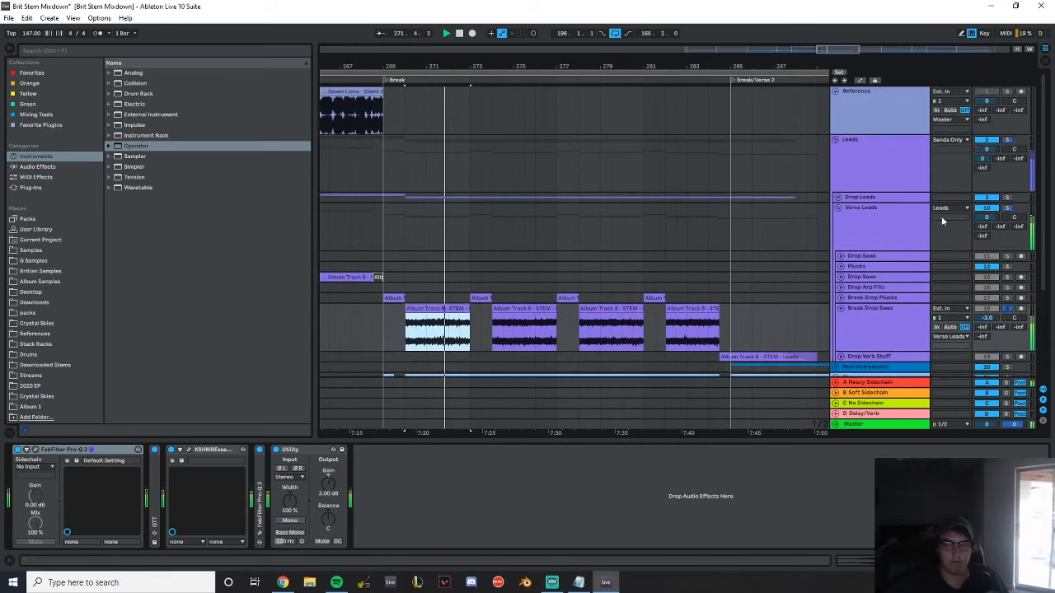
pyautogui.click(1007, 198)
pyautogui.press('space')
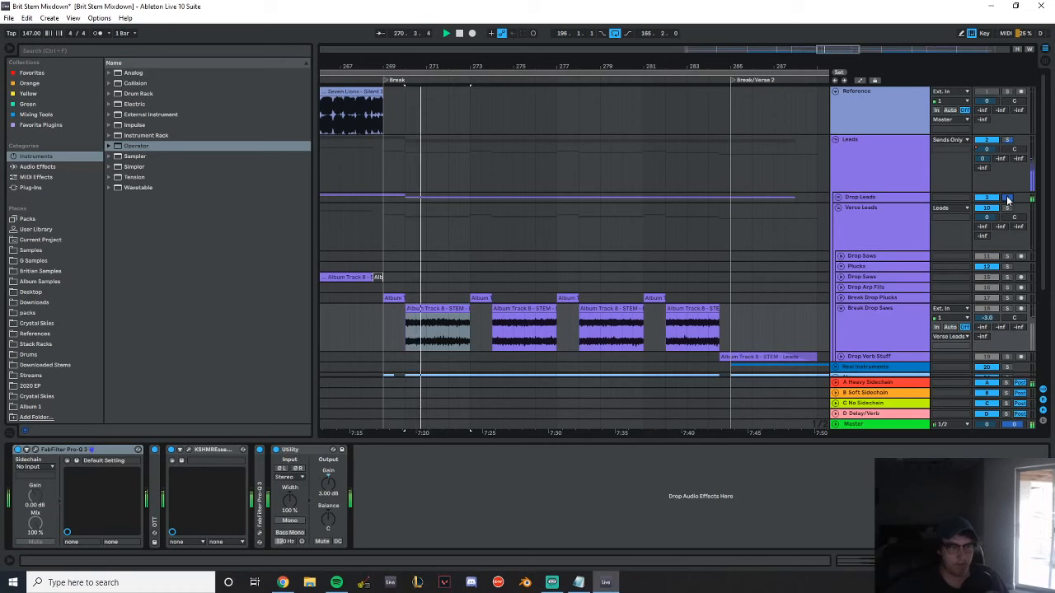
pyautogui.scroll(-5, 585, 183)
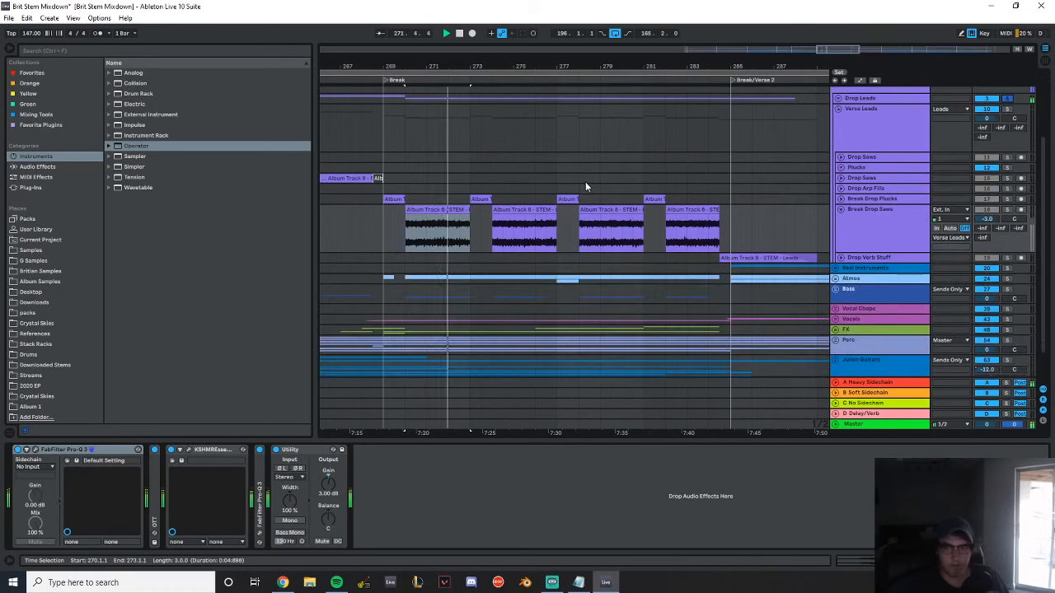
pyautogui.scroll(-2, 721, 150)
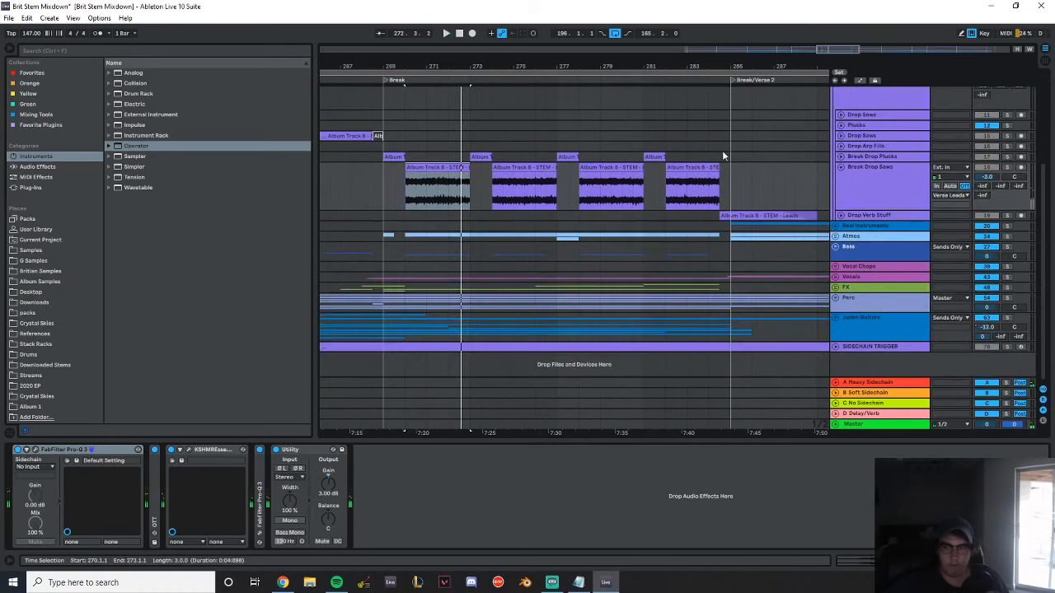
pyautogui.press('space')
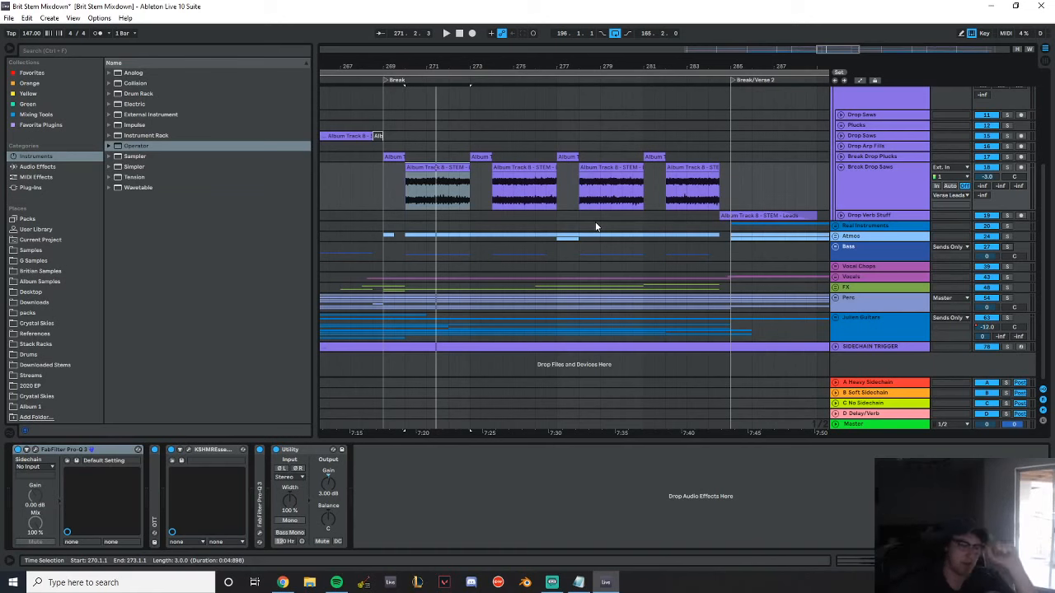
# Inspect the KSHMR Essentials settings on the Break Drop Saws track and close the plug-in
pyautogui.click(192, 445)
pyautogui.moveTo(241, 194); pyautogui.dragTo(526, 143)
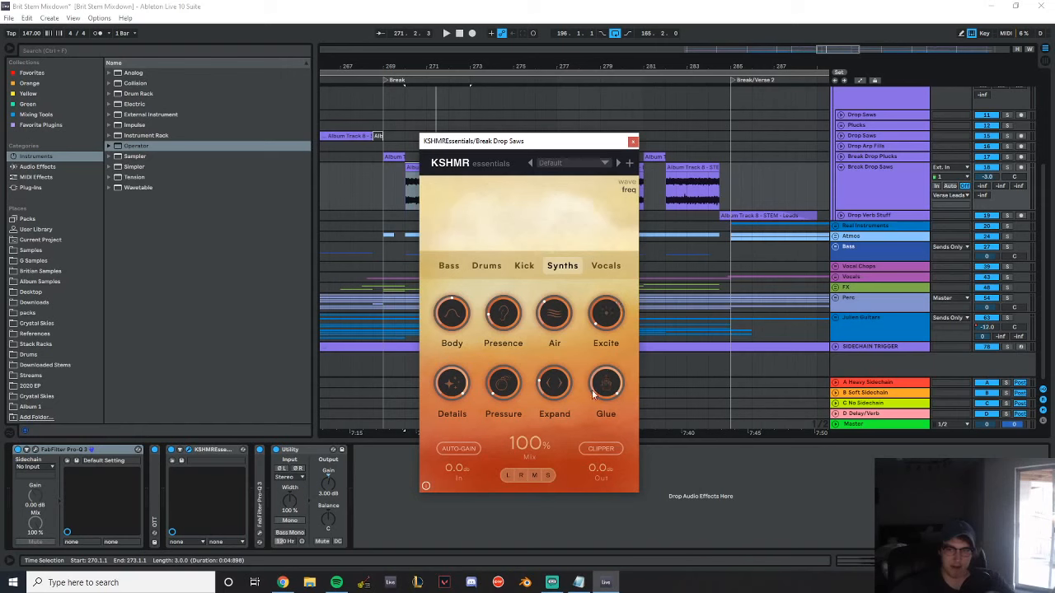
pyautogui.click(632, 142)
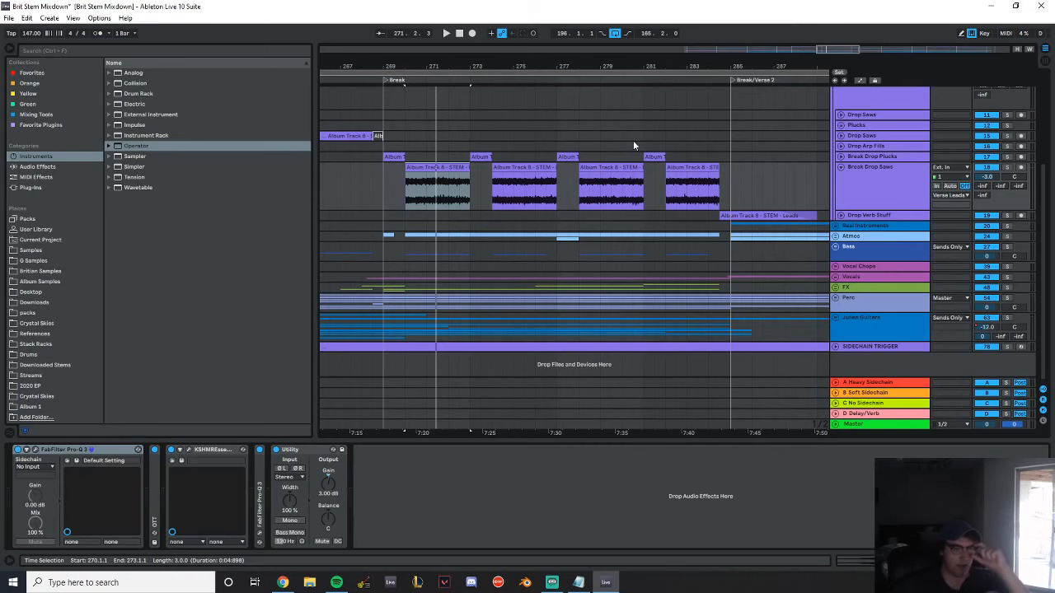
# Fold the Break Drop Saws track, the Verse Leads and Leads groups, and the Reference track
pyautogui.scroll(3, 842, 257)
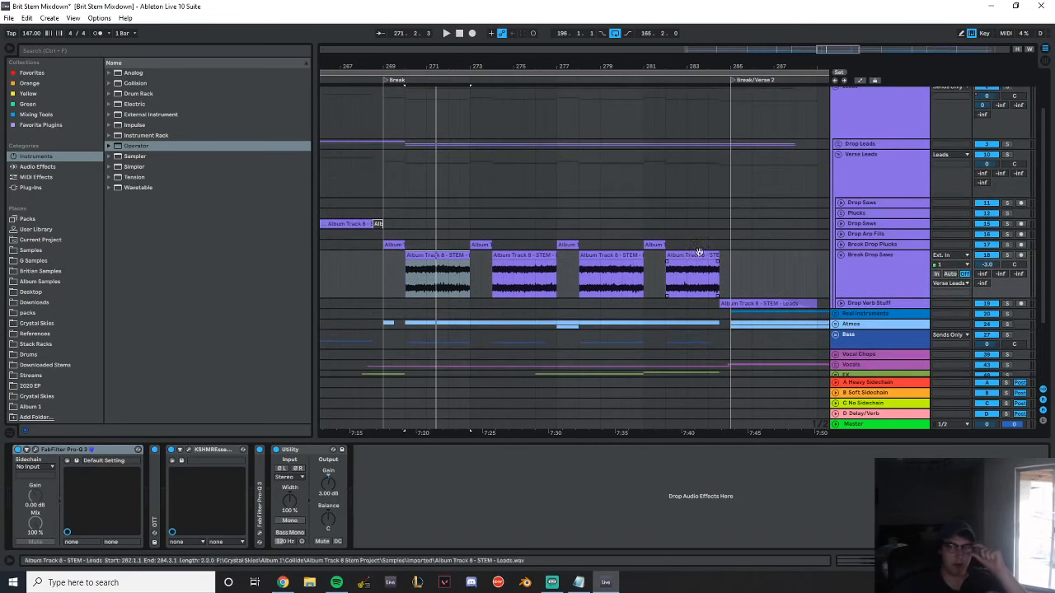
pyautogui.click(841, 254)
pyautogui.scroll(2, 840, 256)
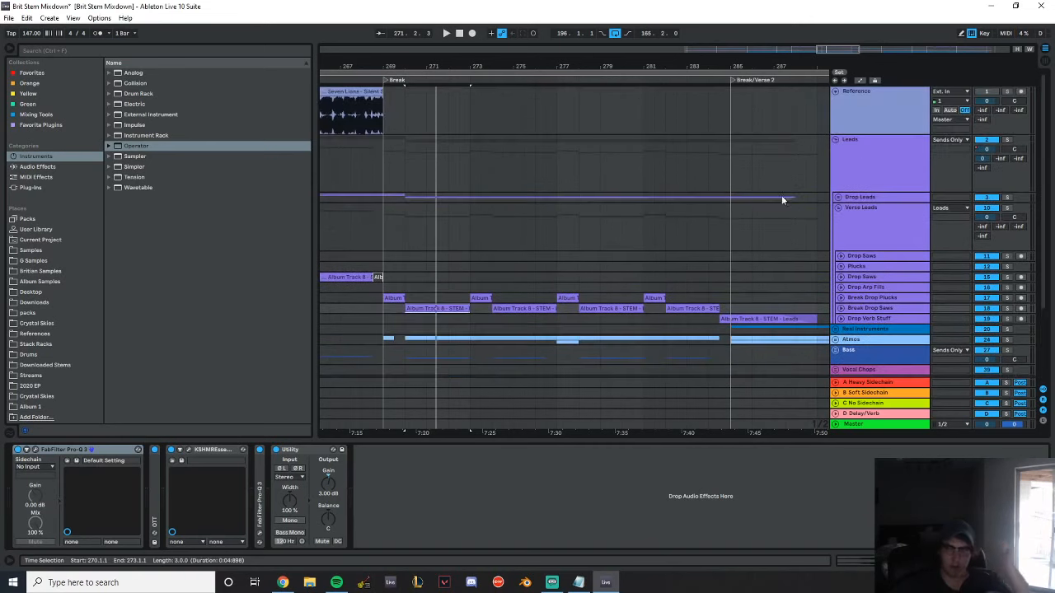
pyautogui.click(835, 208)
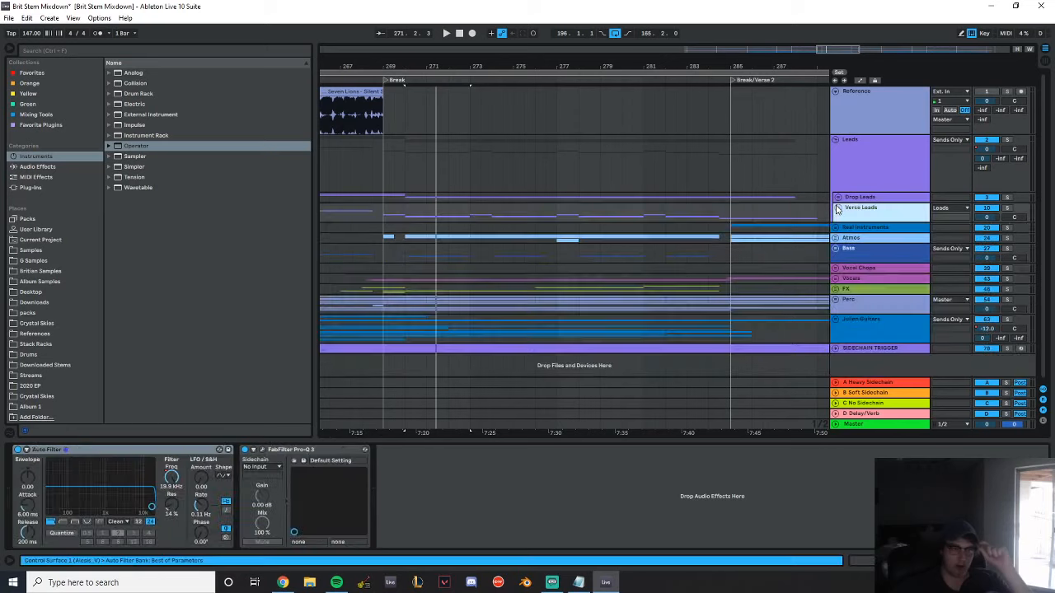
pyautogui.click(835, 138)
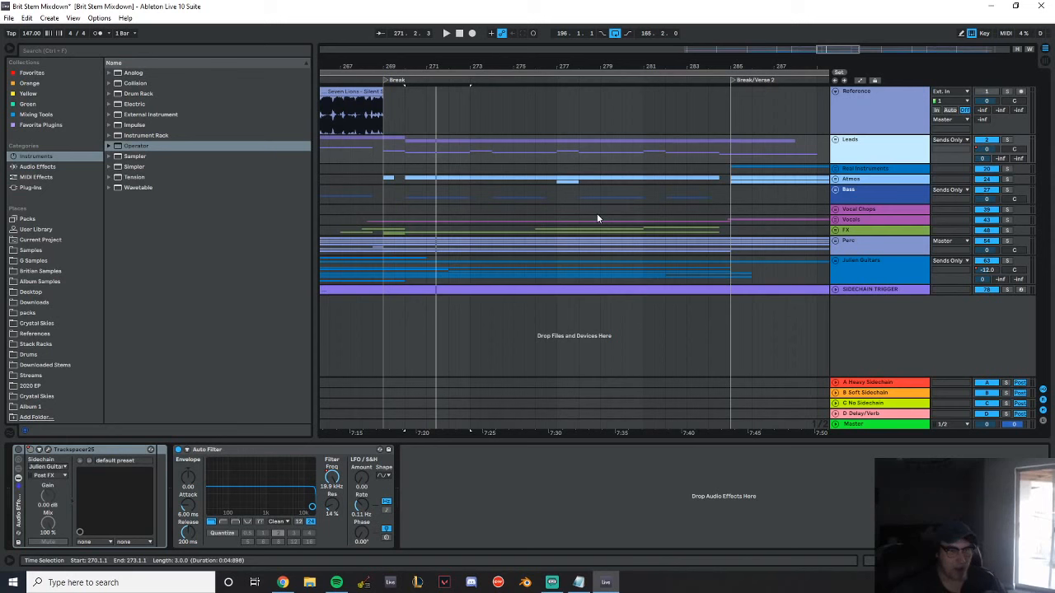
pyautogui.click(432, 67)
pyautogui.moveTo(433, 67); pyautogui.dragTo(816, 24)
pyautogui.moveTo(732, 63); pyautogui.dragTo(634, 84)
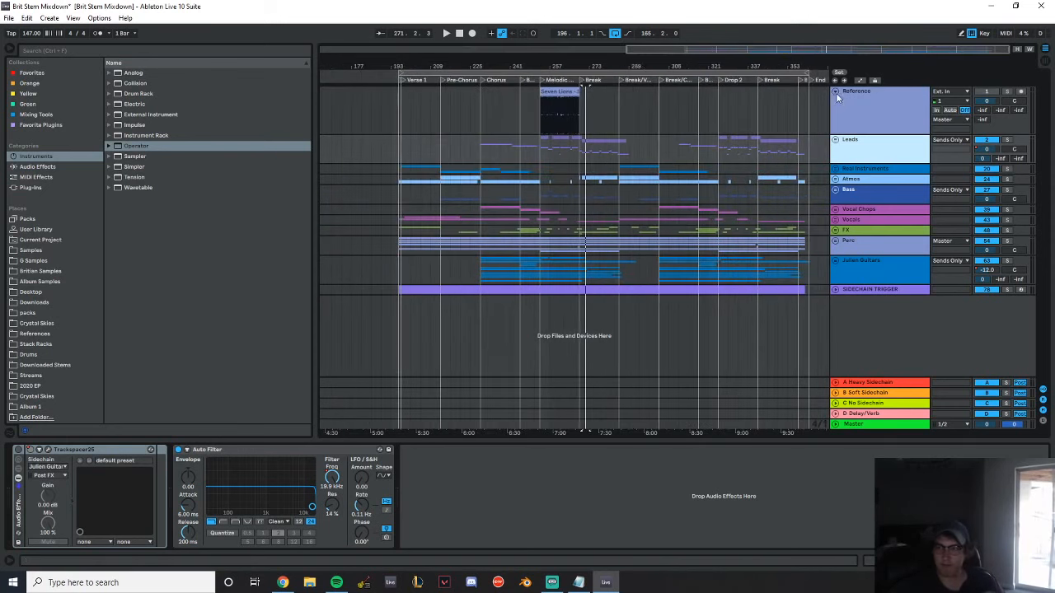
pyautogui.click(835, 91)
pyautogui.moveTo(706, 70); pyautogui.dragTo(594, 70)
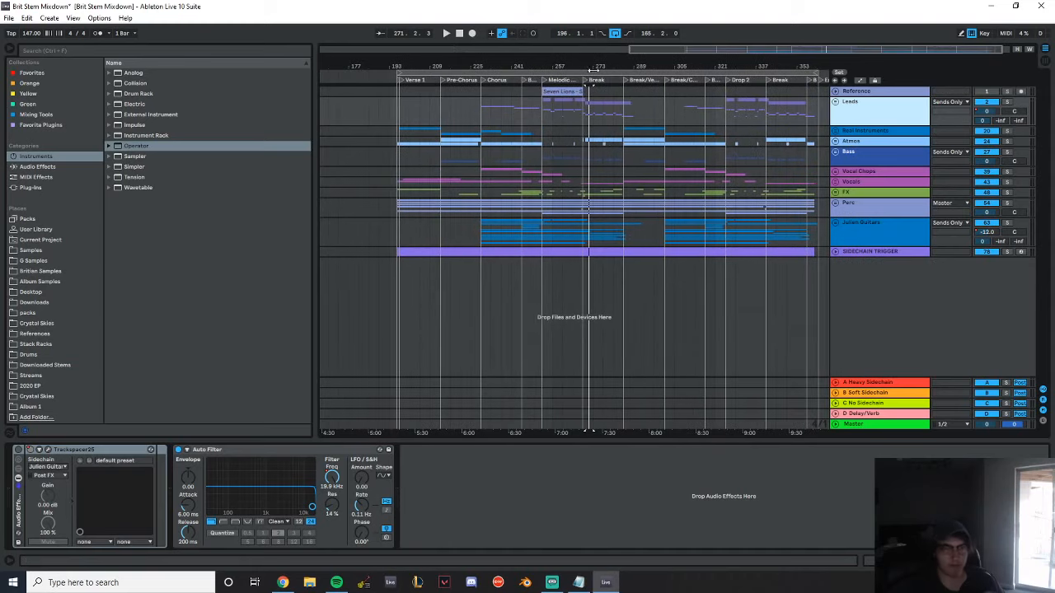
pyautogui.click(8, 19)
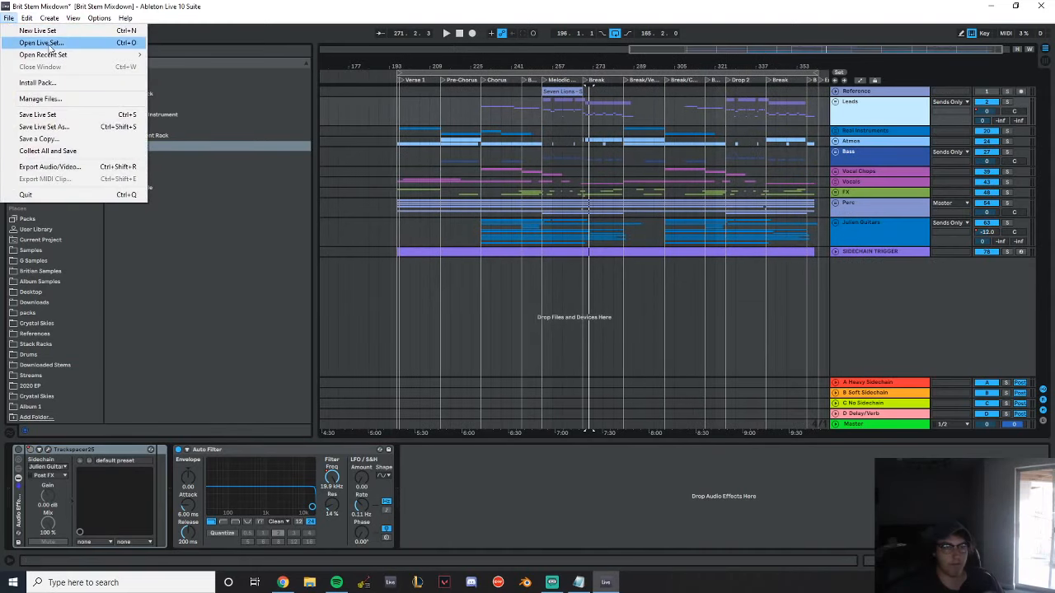
pyautogui.click(49, 47)
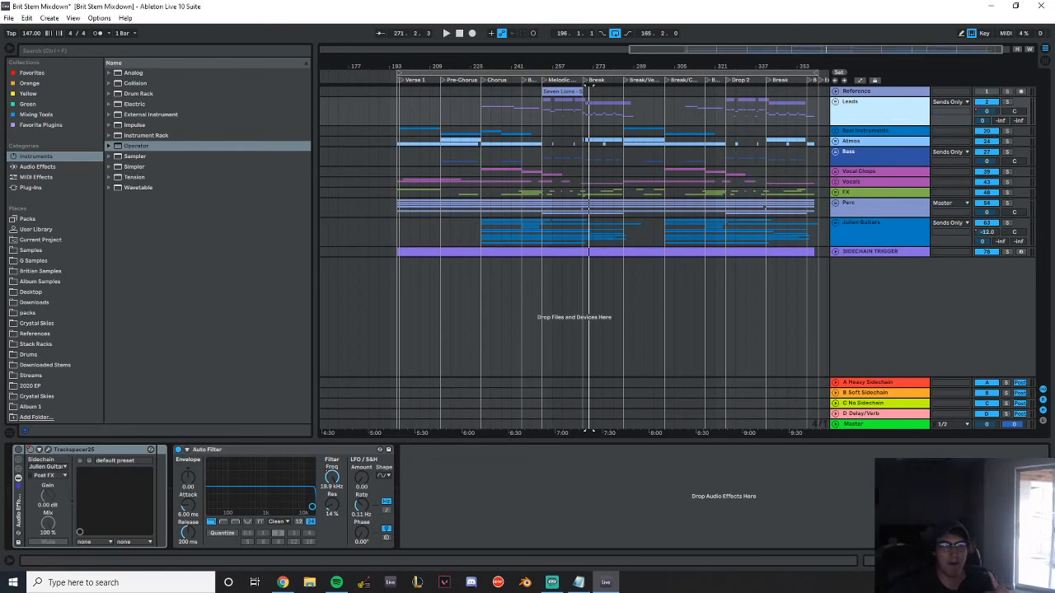
pyautogui.click(10, 19)
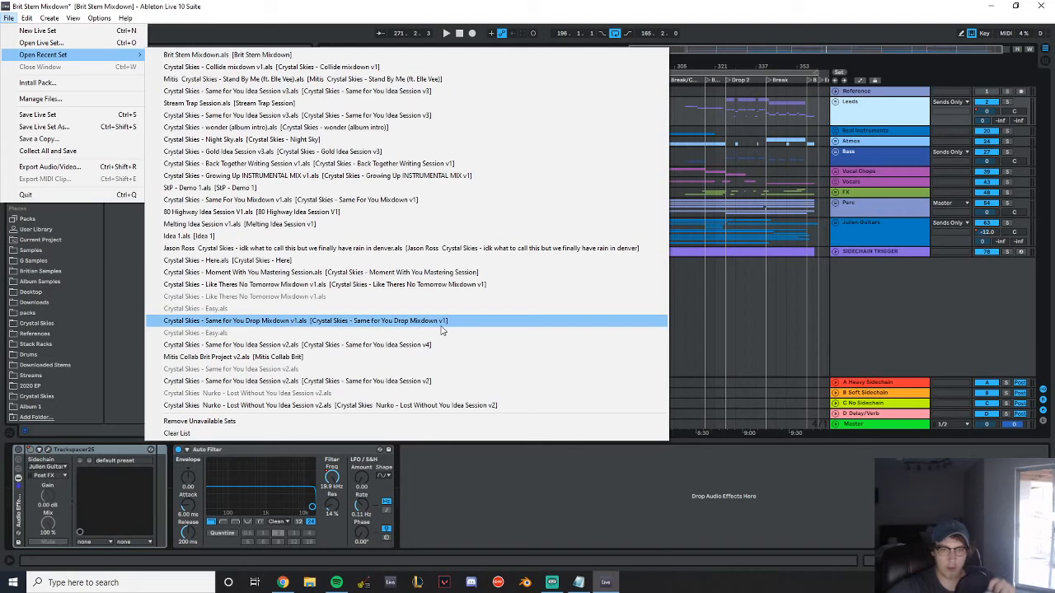
pyautogui.click(552, 5)
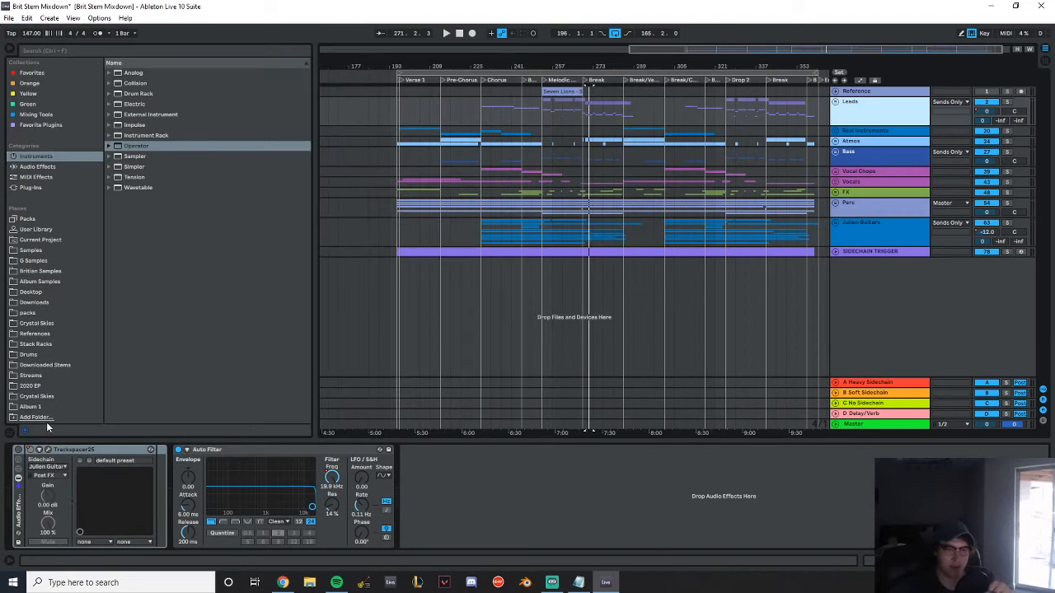
# Browse the 2020 EP folder and check the Renders of the Human project for a finished song
pyautogui.click(31, 385)
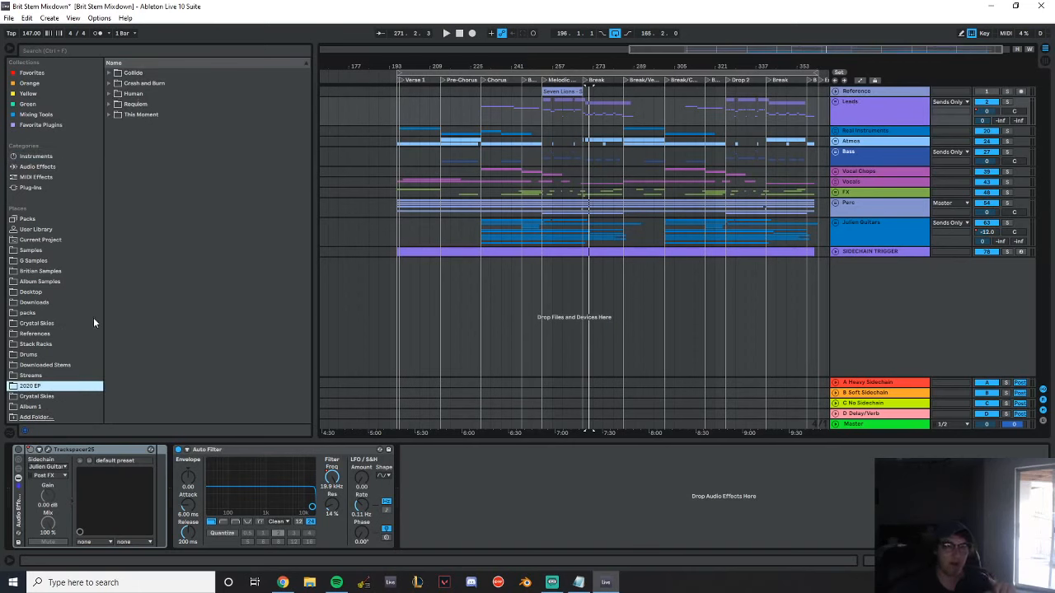
pyautogui.click(109, 94)
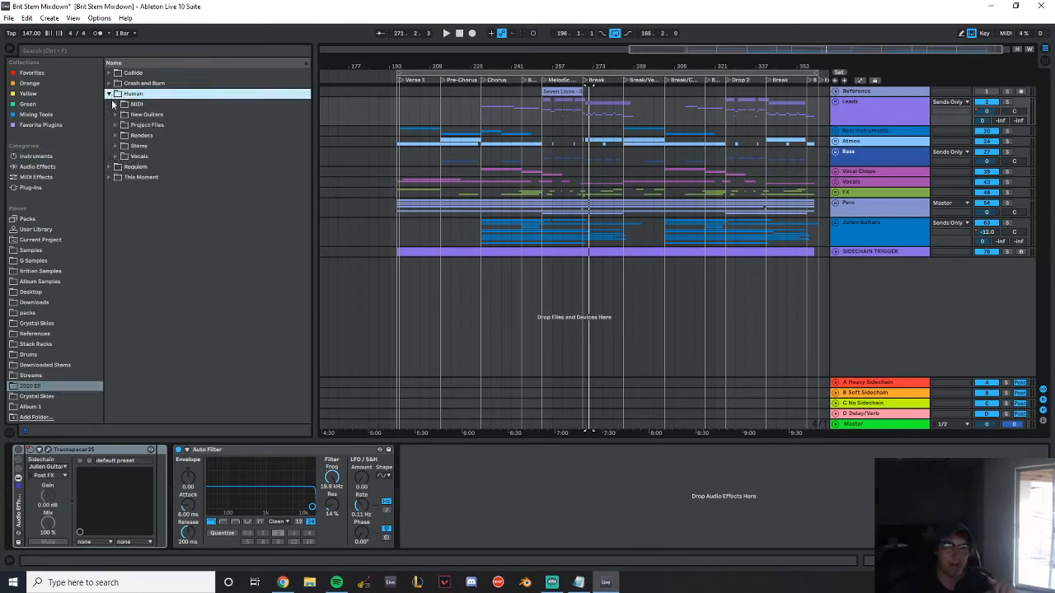
pyautogui.click(115, 135)
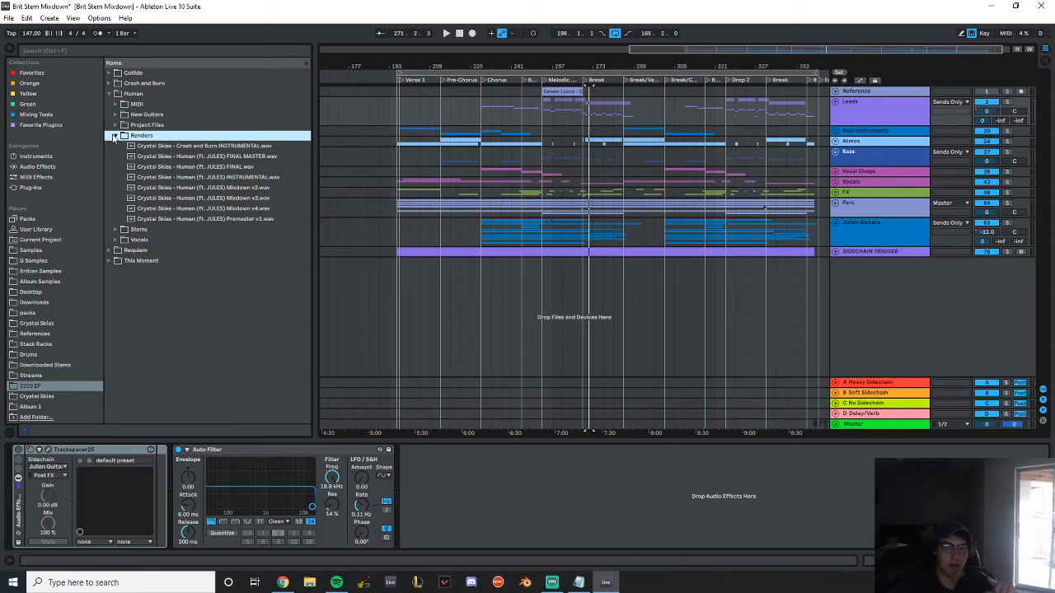
pyautogui.click(115, 135)
pyautogui.click(110, 93)
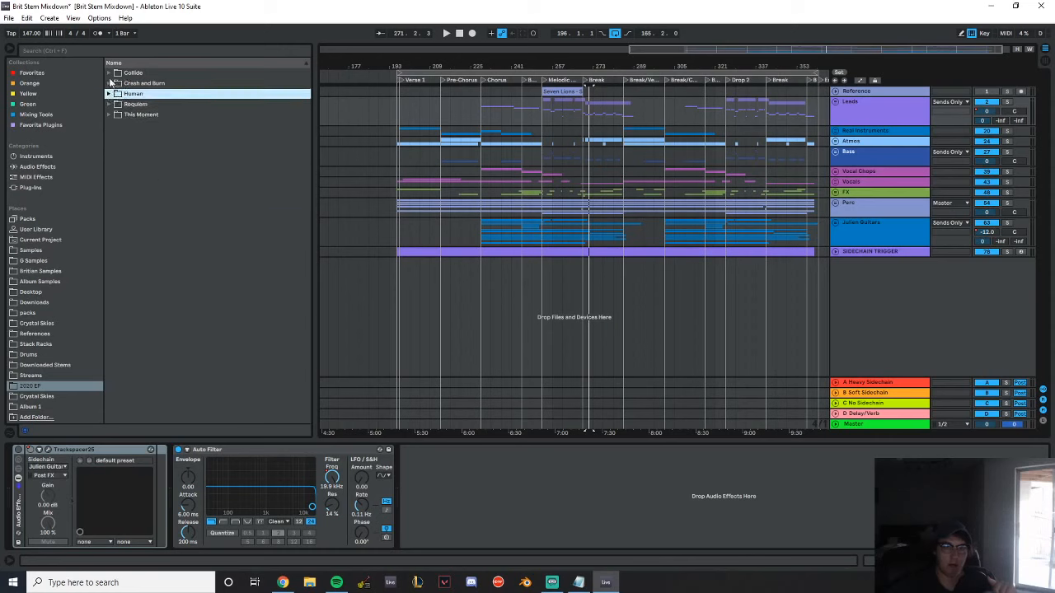
# Place the This Moment Master V1 WAV from its 2020 EP subfolder on a new audio track at bar 385
pyautogui.click(110, 114)
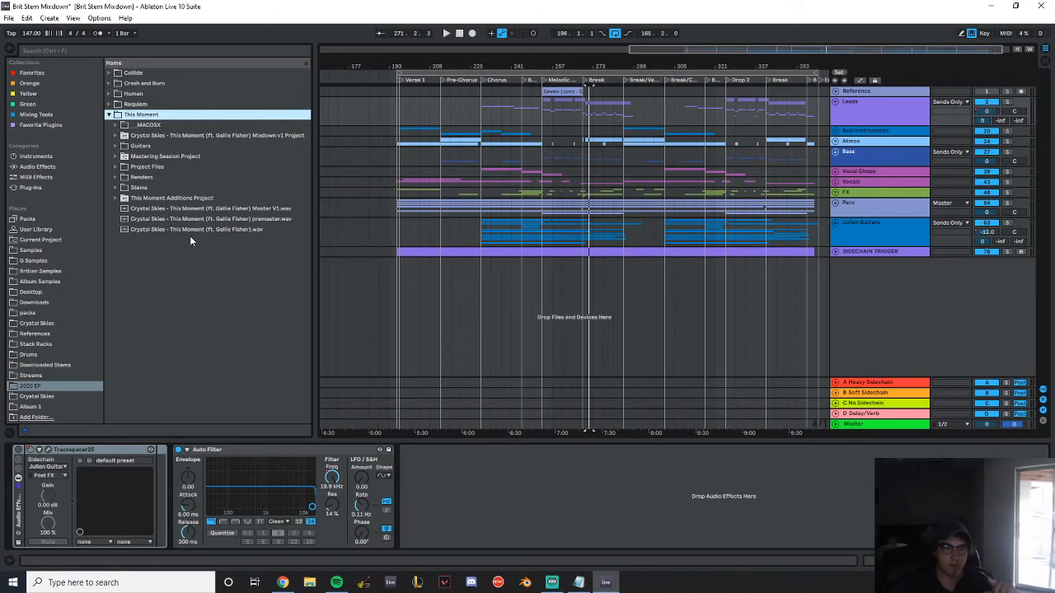
pyautogui.click(180, 209)
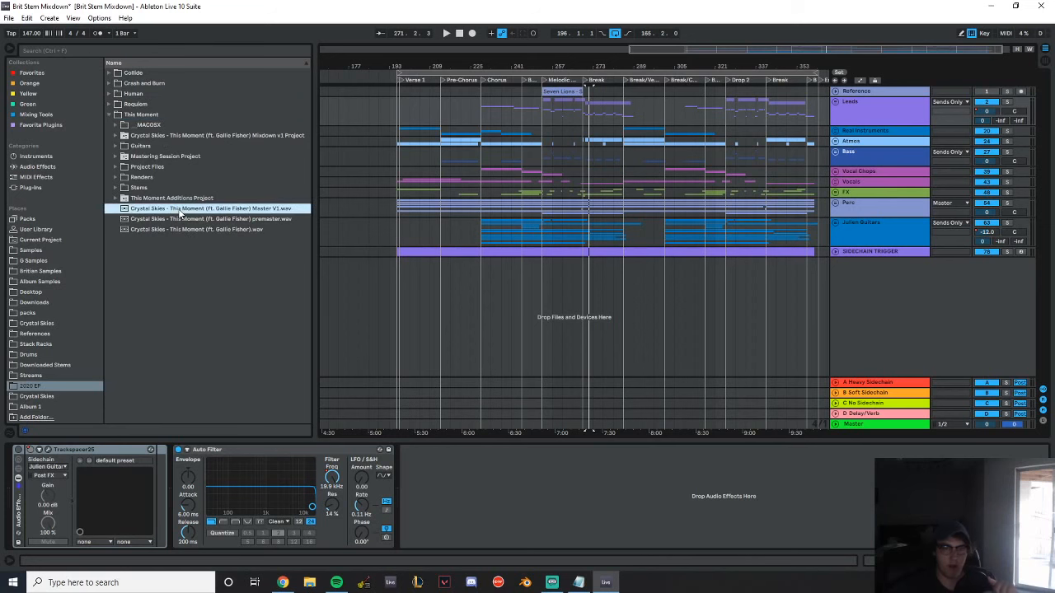
pyautogui.moveTo(759, 311); pyautogui.dragTo(751, 282)
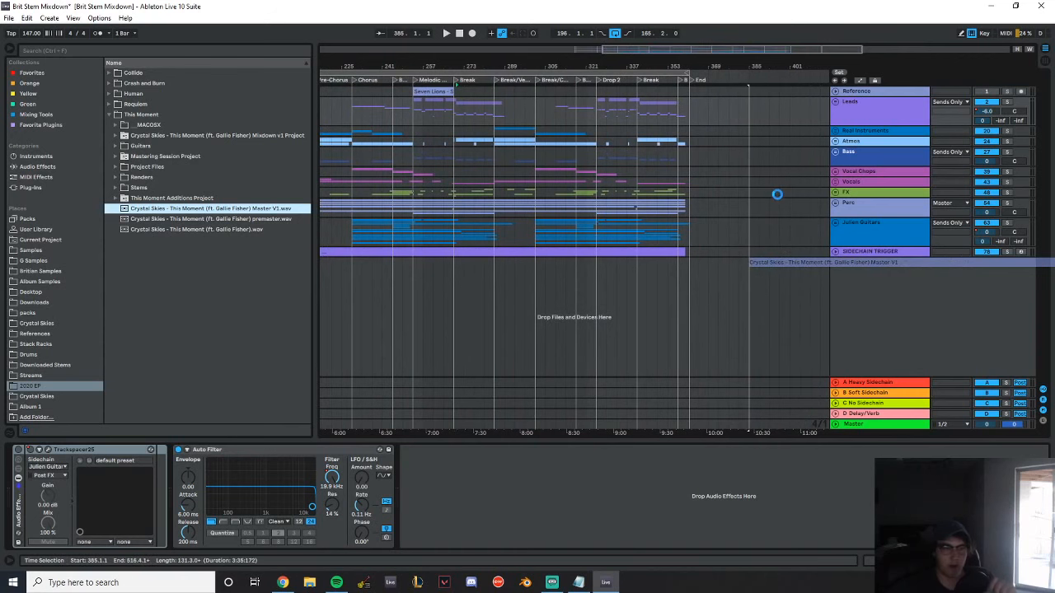
pyautogui.moveTo(814, 67); pyautogui.dragTo(569, 156)
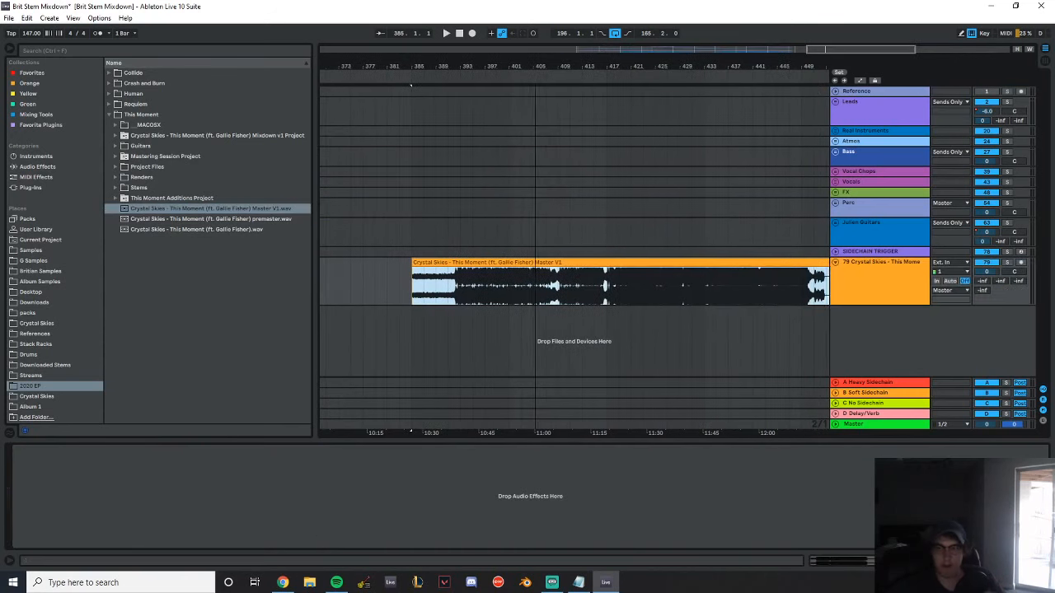
# Bypass the effect rack on the Master track and play the This Moment master from bar 385
pyautogui.click(881, 427)
pyautogui.click(18, 451)
pyautogui.click(447, 262)
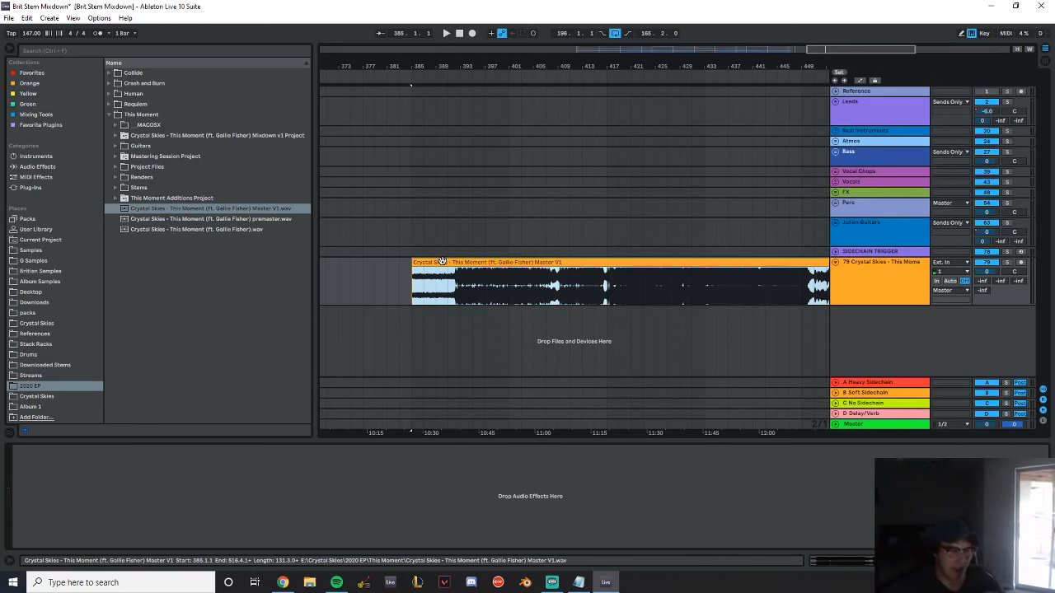
pyautogui.press('space')
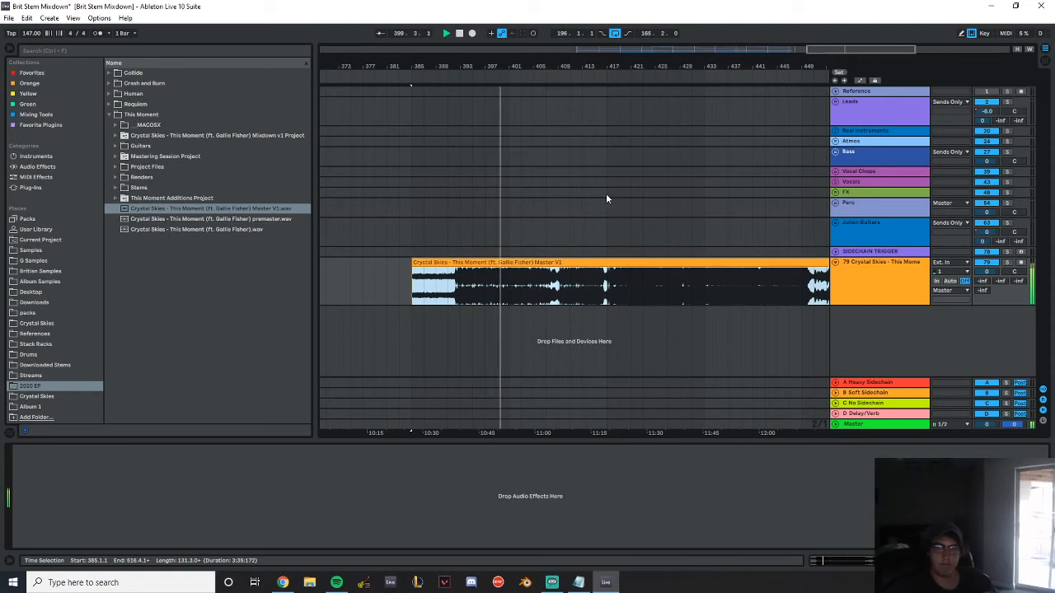
pyautogui.moveTo(588, 67); pyautogui.dragTo(538, 101)
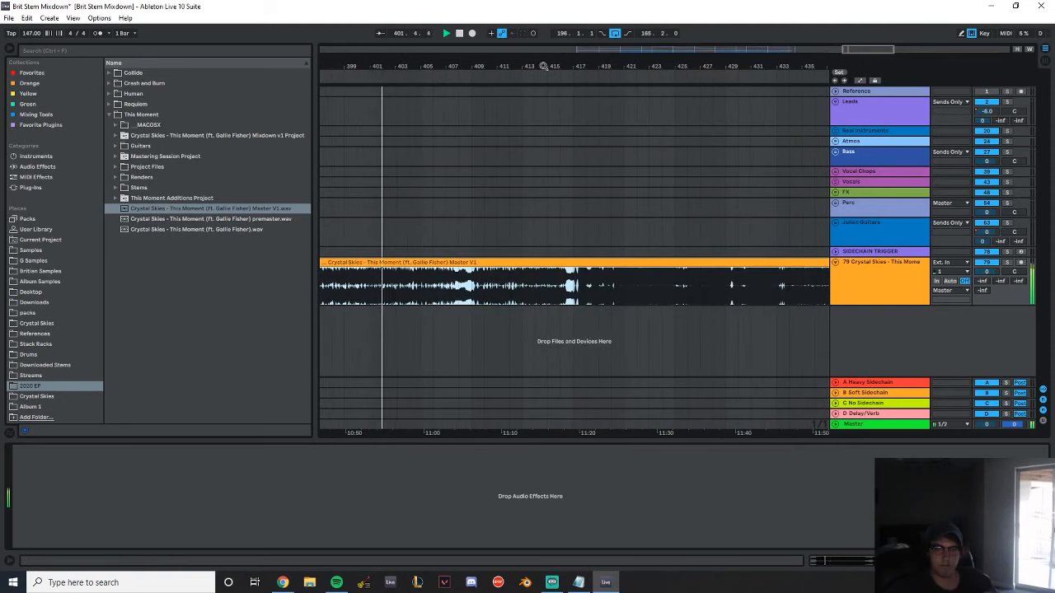
pyautogui.moveTo(543, 66); pyautogui.dragTo(455, 66)
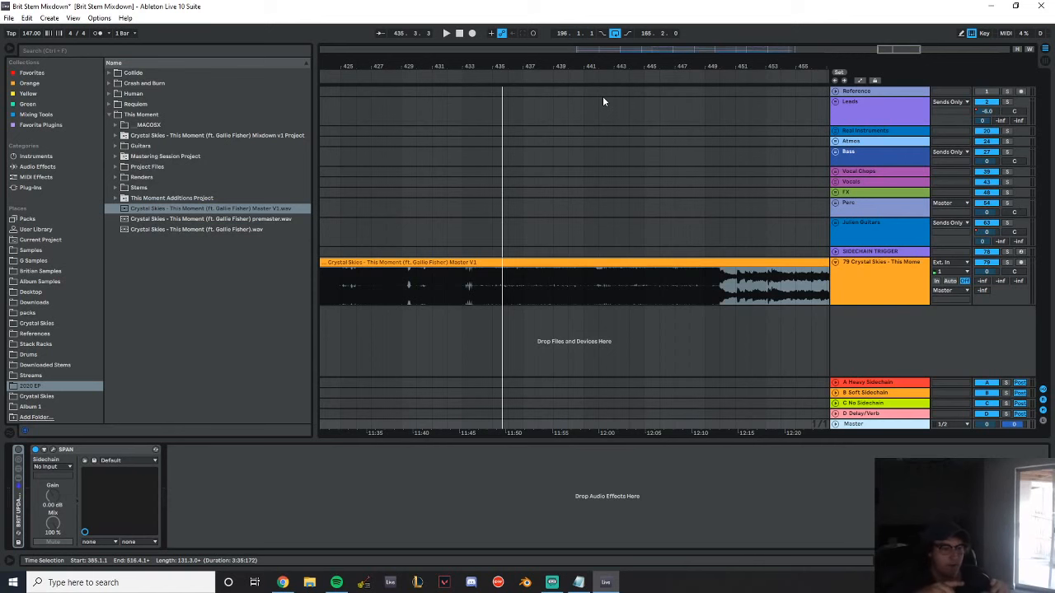
# Select the new This Moment audio track and unfold the SIDECHAIN TRIGGER track
pyautogui.moveTo(404, 65); pyautogui.dragTo(414, 115)
pyautogui.click(864, 265)
pyautogui.click(836, 252)
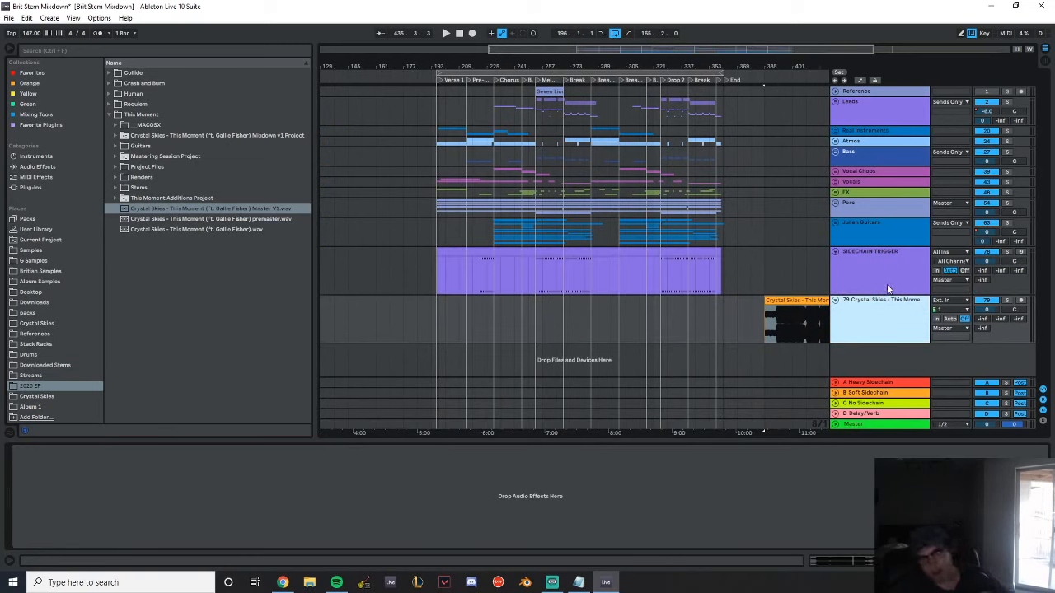
# Delete the This Moment audio track and place the insert marker at bar 221 on the SIDECHAIN TRIGGER track
pyautogui.press('Delete')
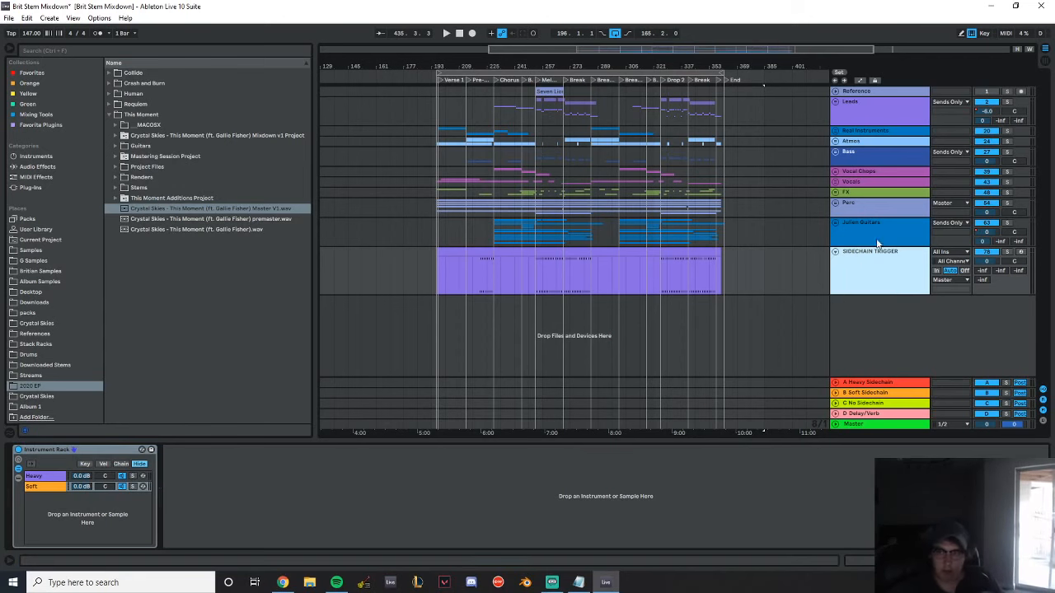
pyautogui.moveTo(503, 62)
pyautogui.mouseDown()
pyautogui.moveTo(502, 148)
pyautogui.moveTo(557, 152)
pyautogui.mouseUp()
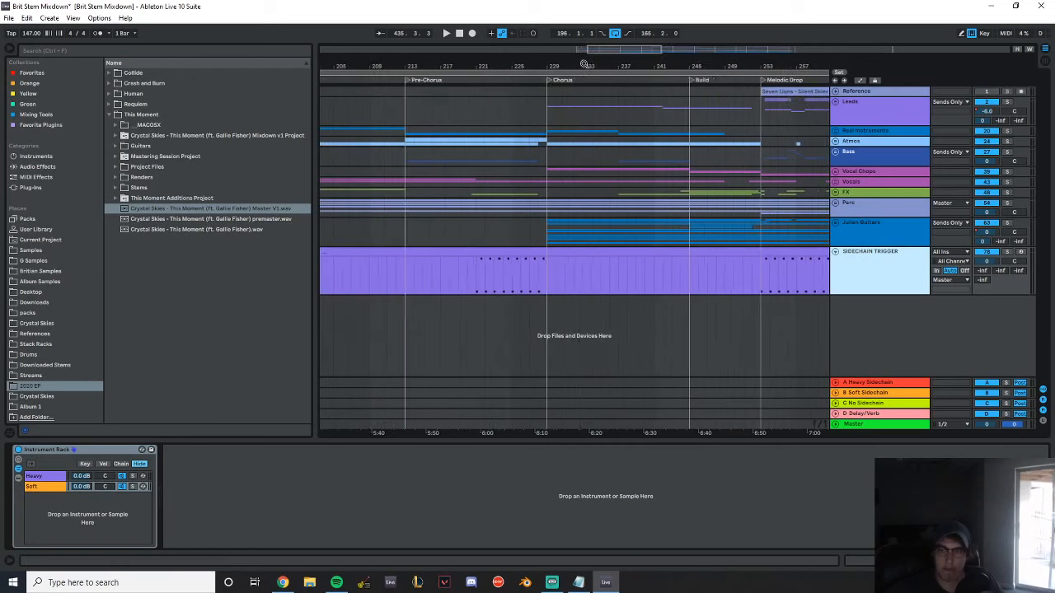
pyautogui.click(476, 279)
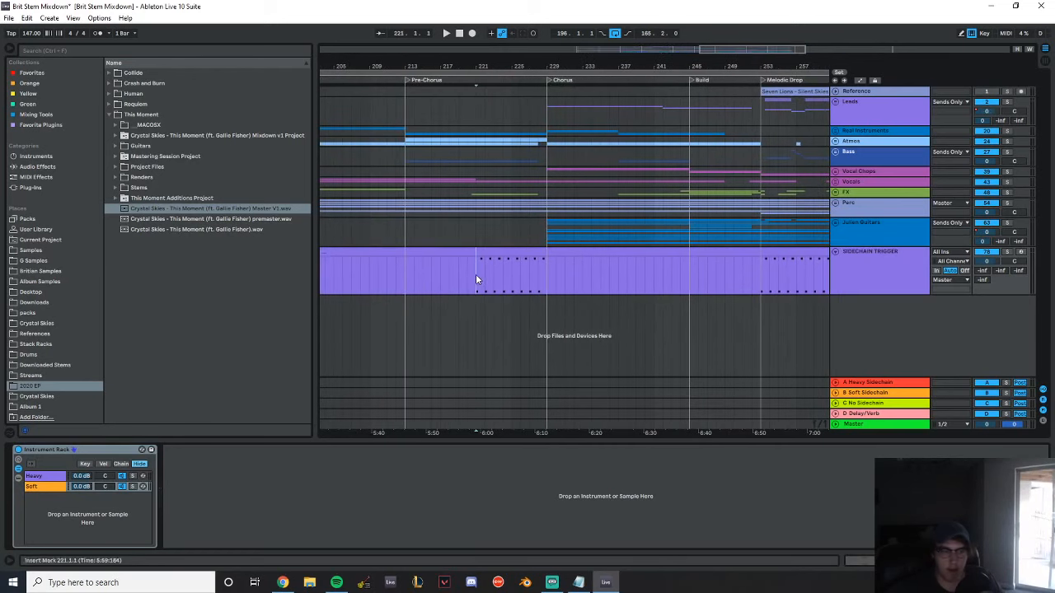
# Unfold the A Heavy Sidechain return track and inspect its LFOTool and CS - HP and LP Filter devices
pyautogui.click(866, 385)
pyautogui.keyDown('shift'); pyautogui.click(866, 406); pyautogui.keyUp('shift')
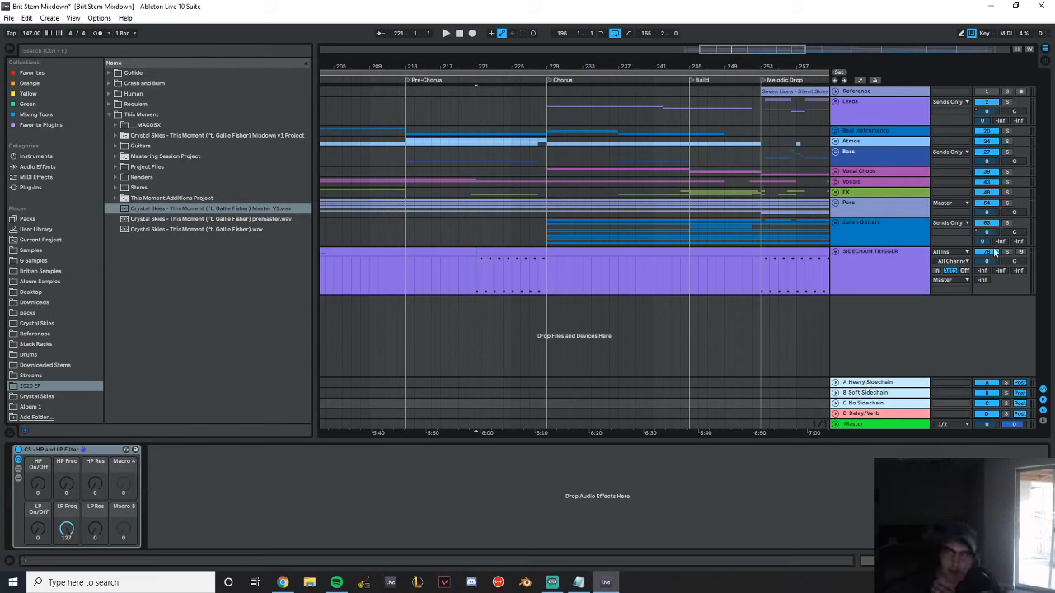
pyautogui.click(872, 393)
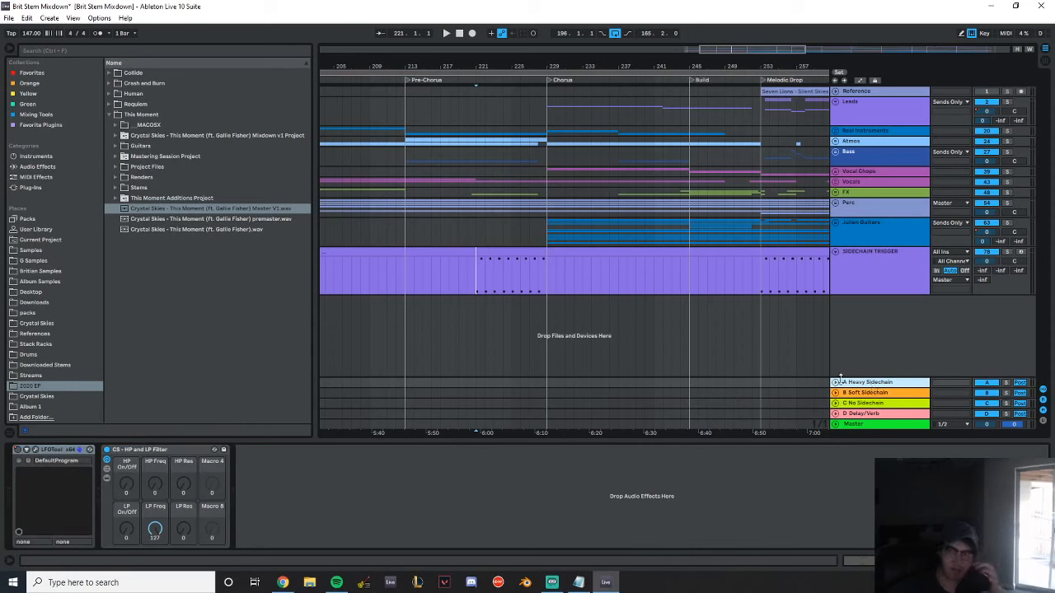
pyautogui.click(835, 382)
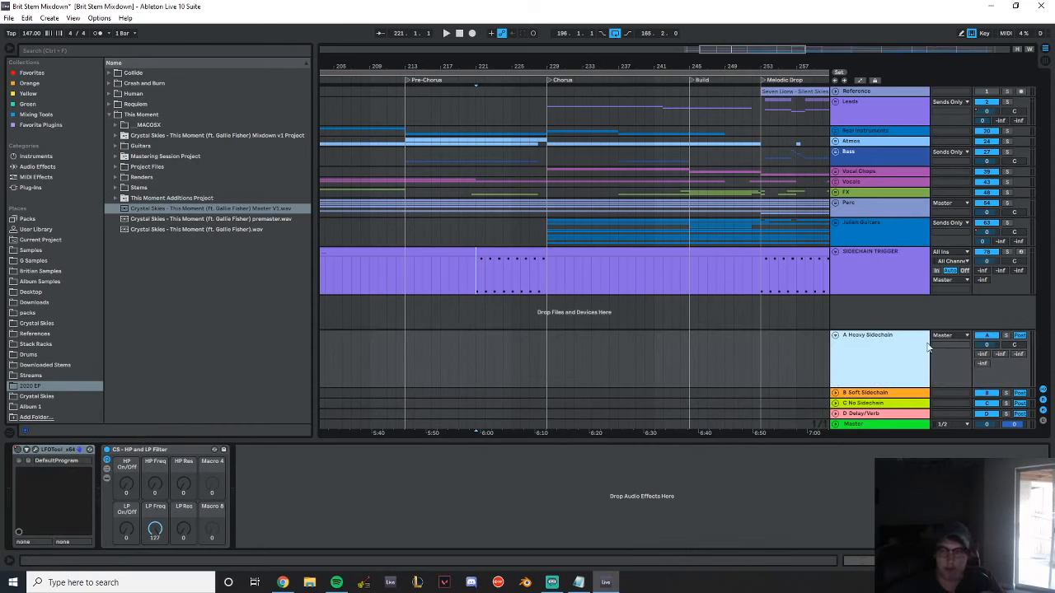
pyautogui.click(36, 449)
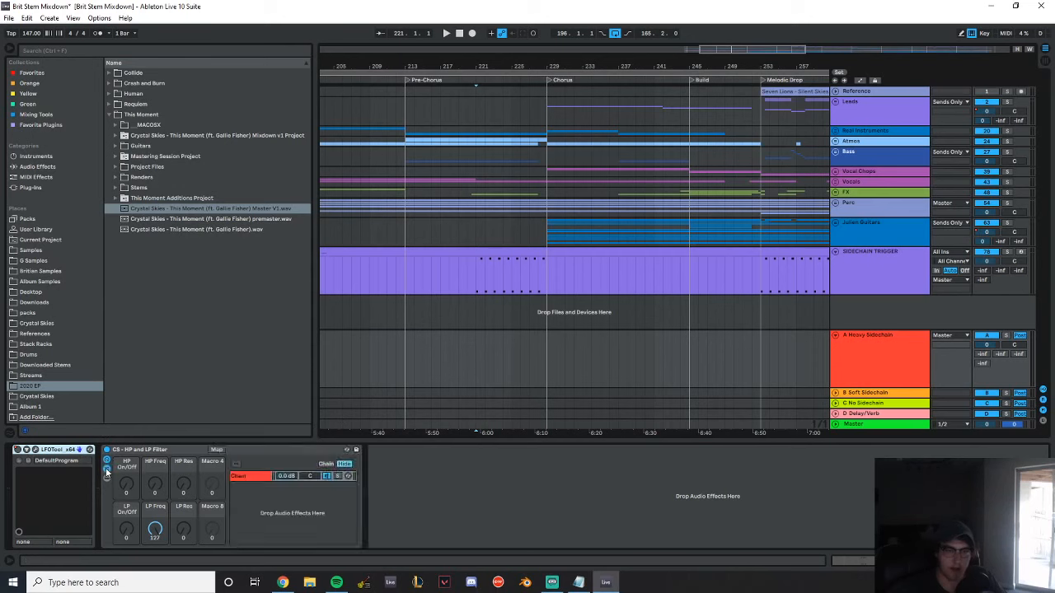
pyautogui.click(852, 370)
# Inspect the Heavy and Soft chains of the SIDECHAIN TRIGGER rack and the trigger notes starting at bar 221
pyautogui.click(880, 262)
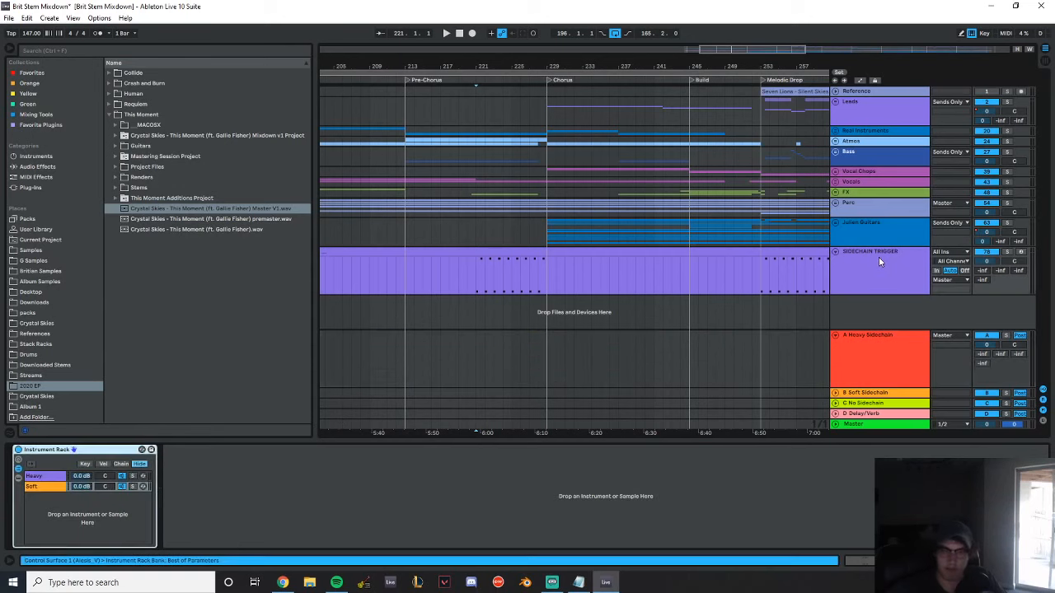
pyautogui.click(48, 482)
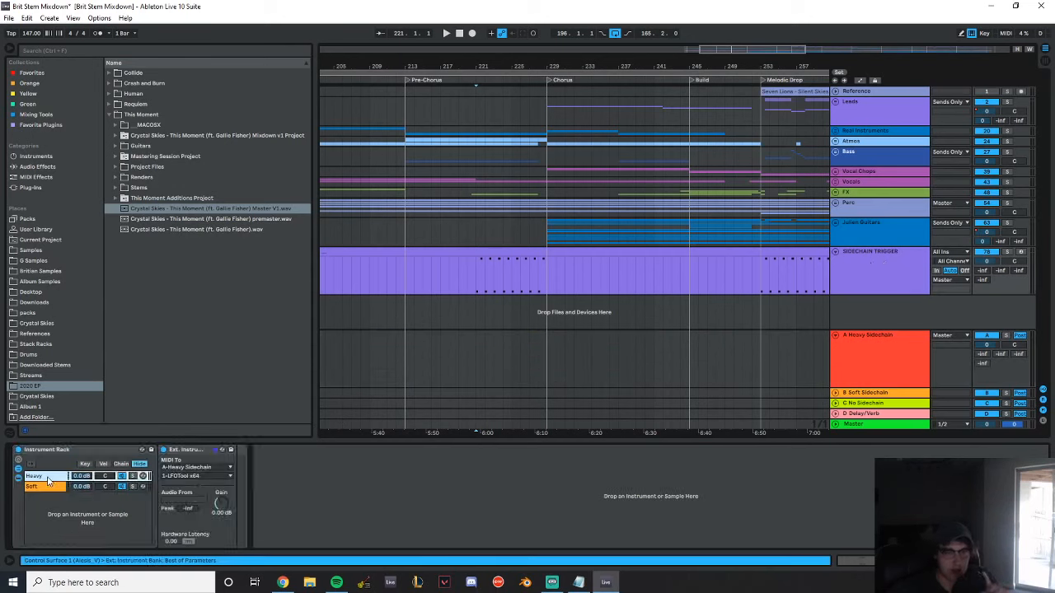
pyautogui.click(44, 487)
pyautogui.click(46, 478)
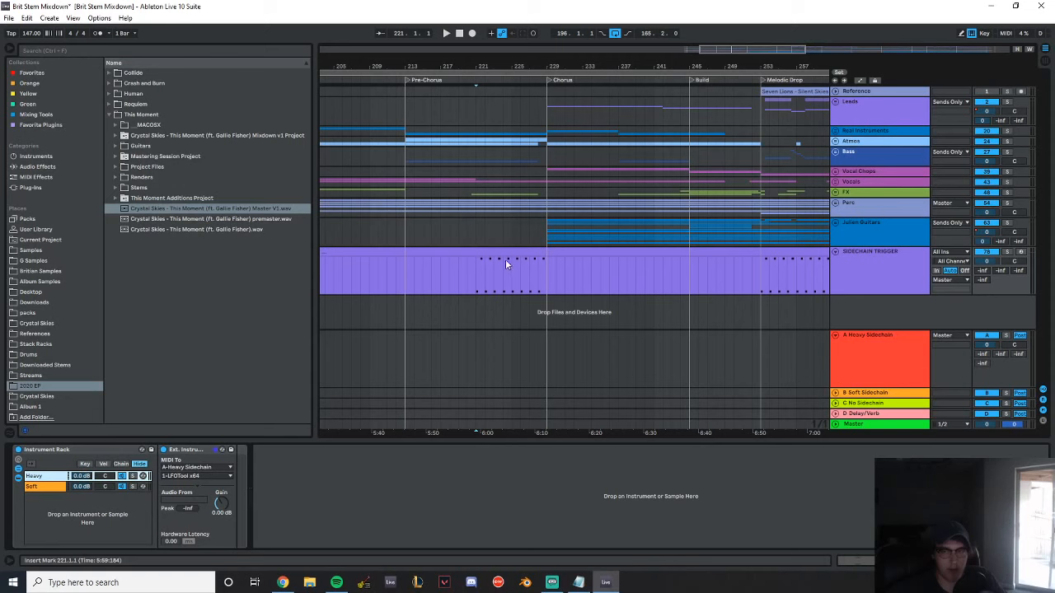
pyautogui.moveTo(478, 274); pyautogui.dragTo(546, 262)
pyautogui.press('z')
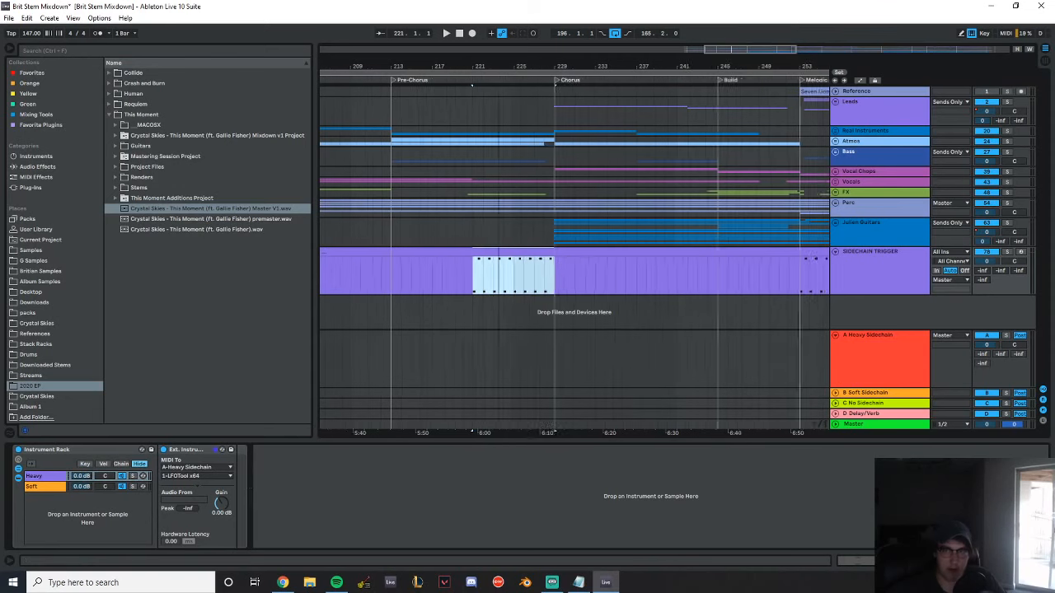
pyautogui.click(485, 258)
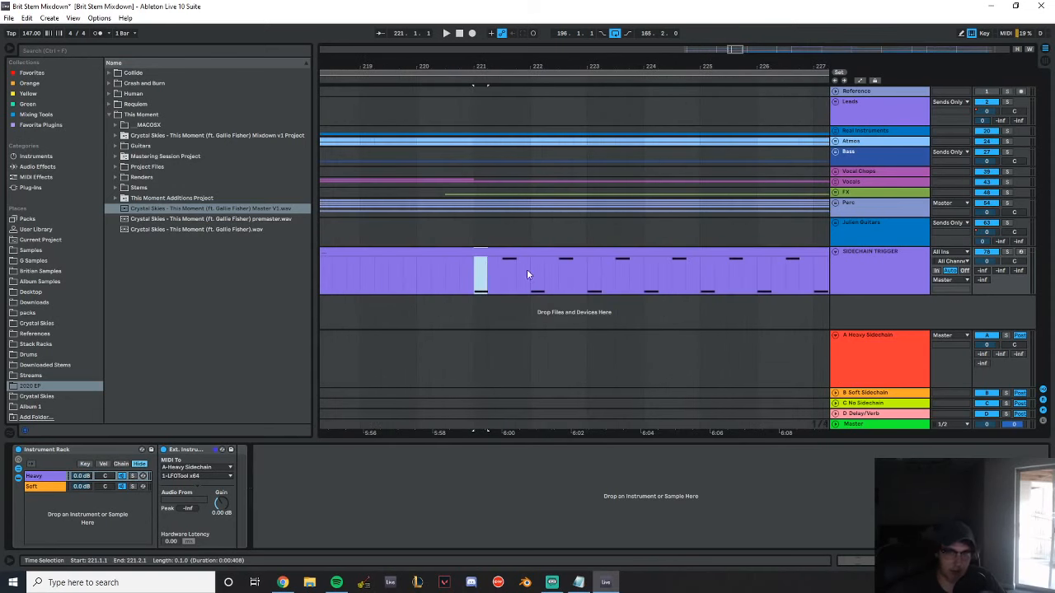
# Set the PWM of the LFOTool on the A Heavy Sidechain return to -7 and close the plug-in window
pyautogui.click(879, 355)
pyautogui.click(37, 450)
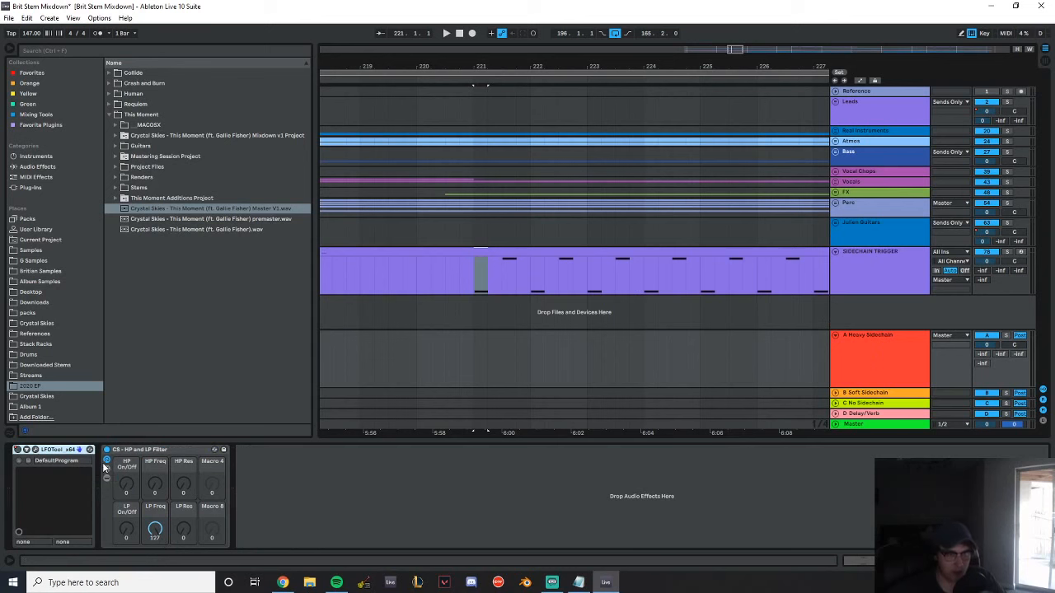
pyautogui.click(36, 451)
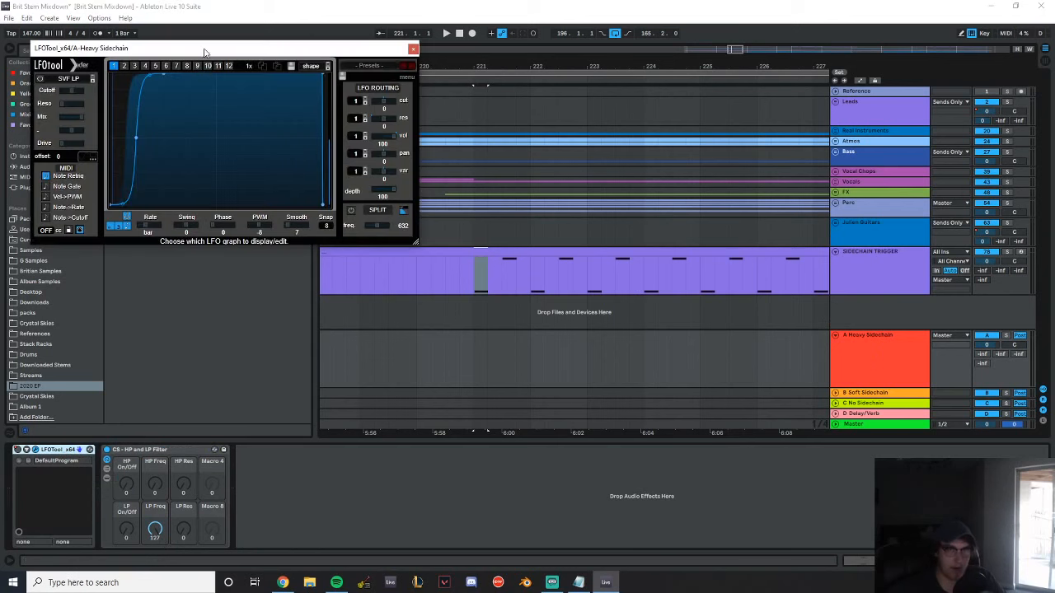
pyautogui.moveTo(205, 53); pyautogui.dragTo(528, 219)
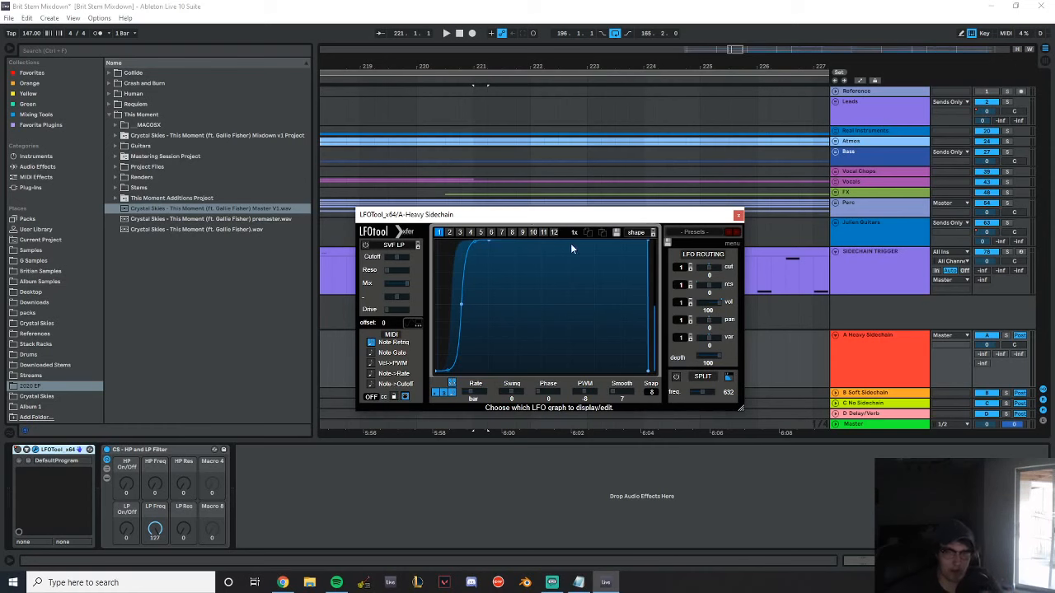
pyautogui.scroll(10, 590, 396)
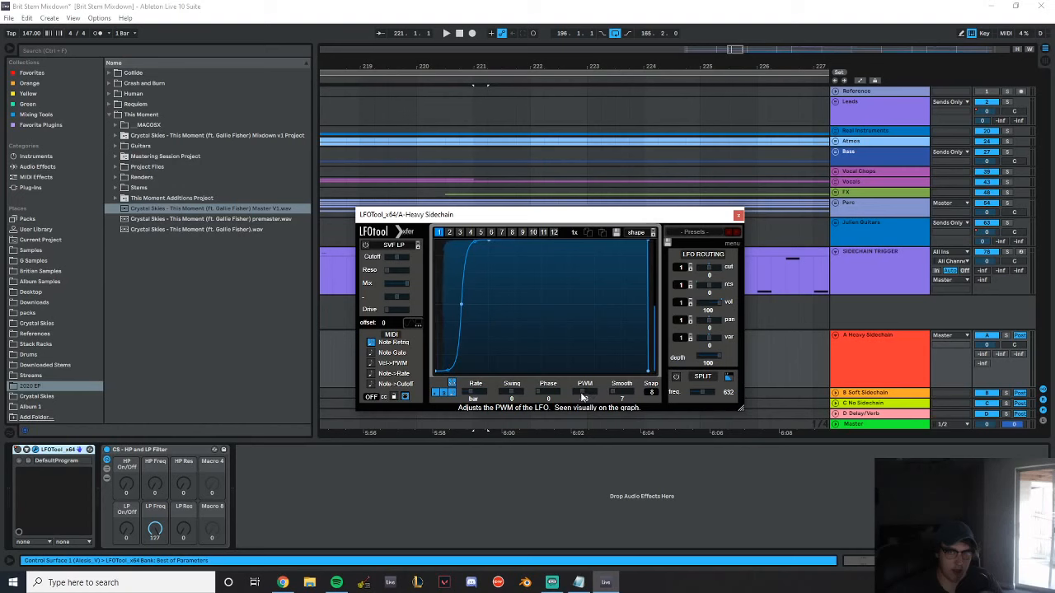
pyautogui.scroll(-7, 588, 396)
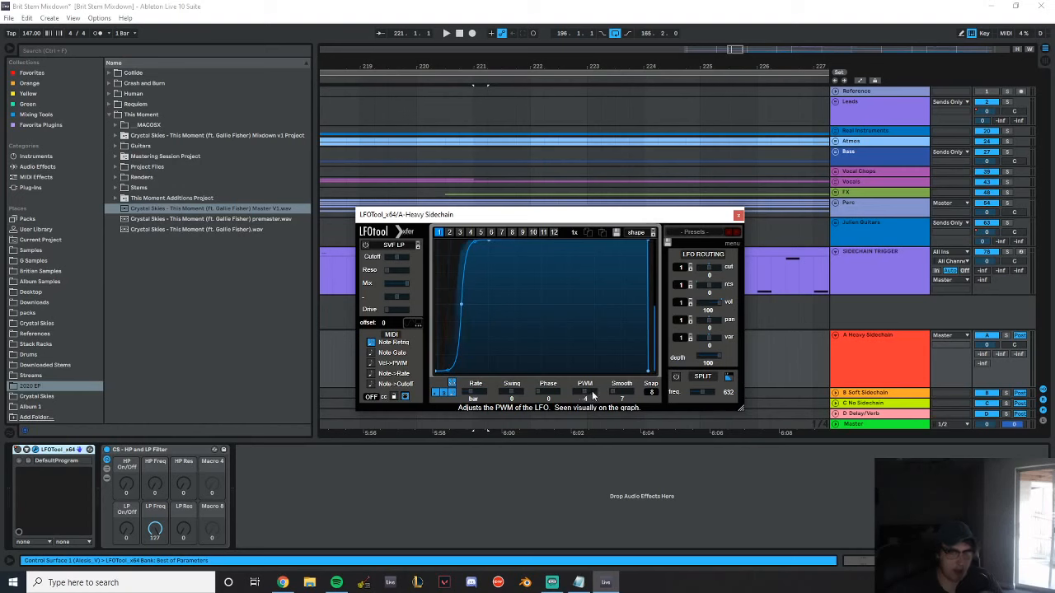
pyautogui.scroll(-2, 593, 396)
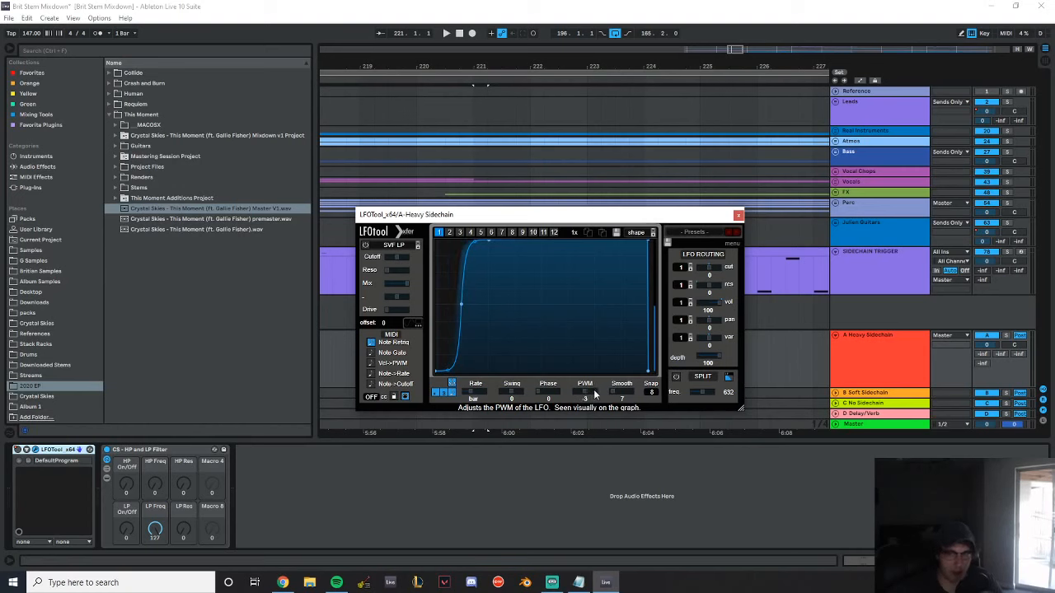
pyautogui.scroll(-5, 590, 396)
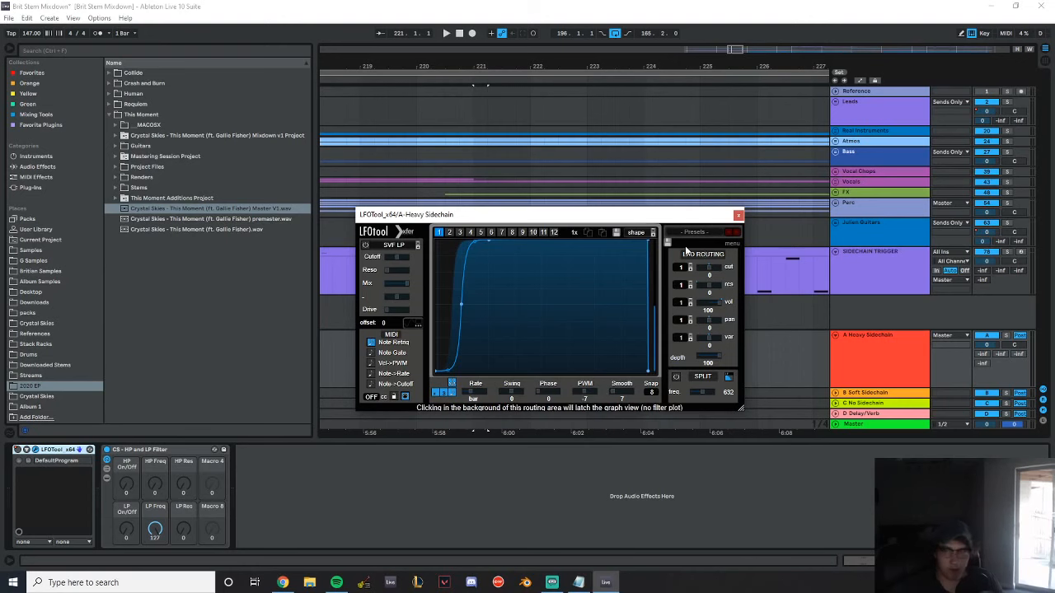
pyautogui.click(738, 215)
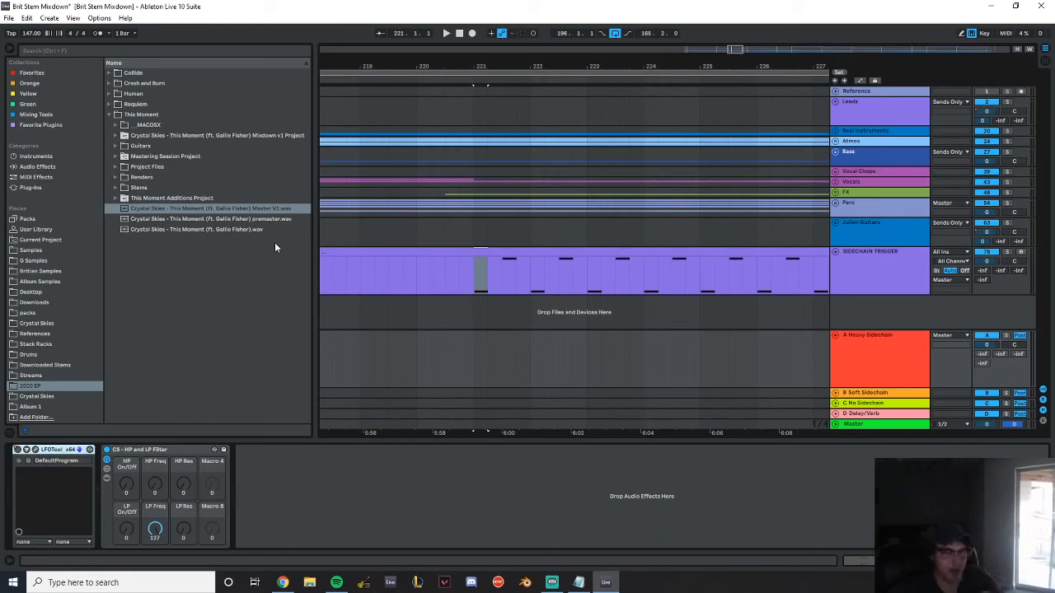
# Reveal the chain and devices inside the CS - HP and LP Filter rack and check its FabFilter Volcano 2
pyautogui.click(107, 468)
pyautogui.click(107, 478)
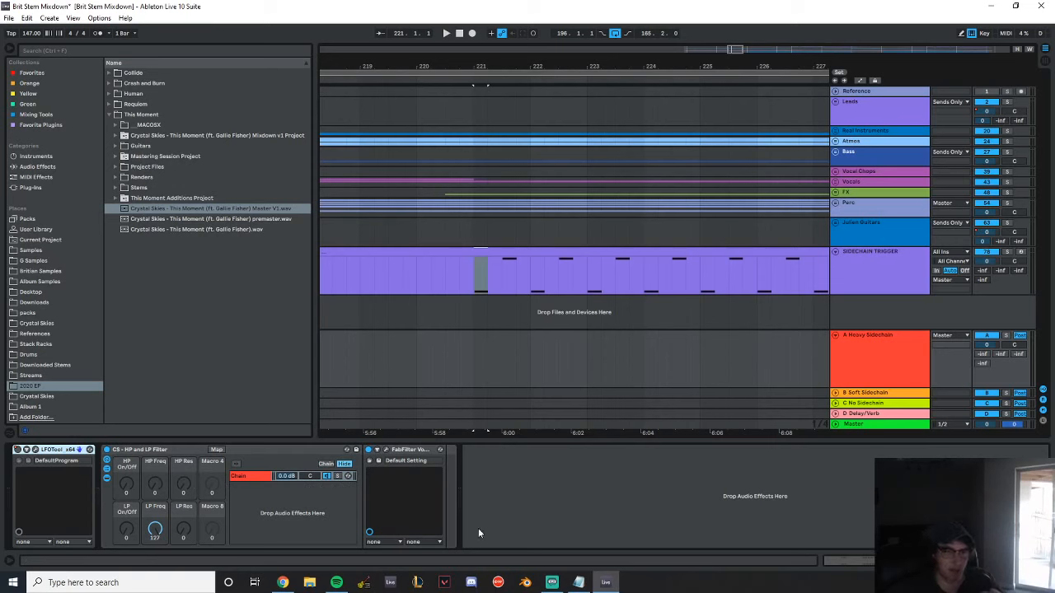
pyautogui.click(385, 450)
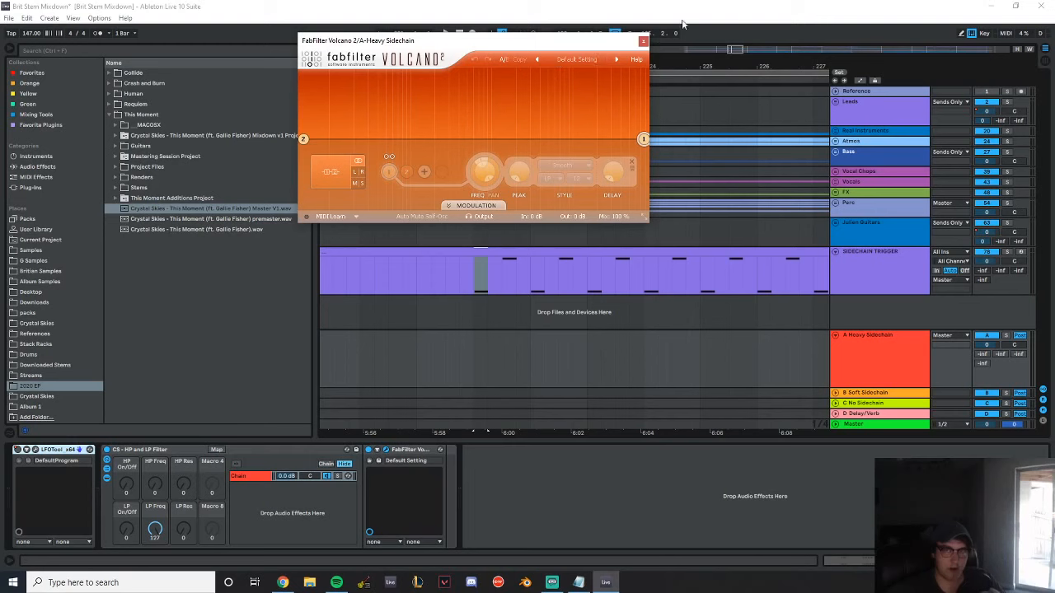
pyautogui.click(643, 41)
pyautogui.click(237, 476)
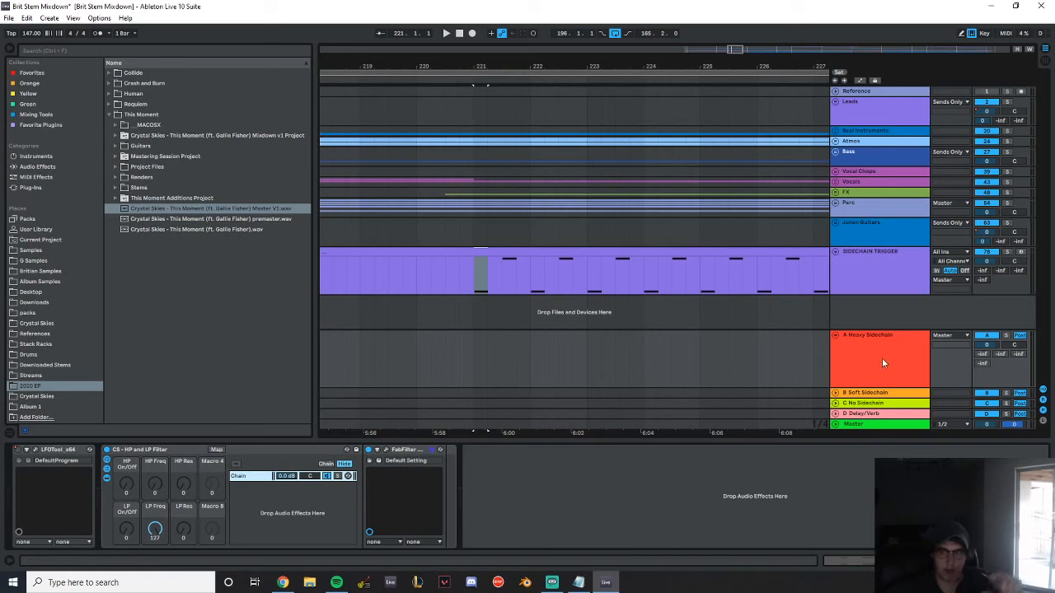
# Show the automation lanes and select the A Heavy Sidechain return's LFOTool PWM lane from bar 244 to the Melodic Drop
pyautogui.click(860, 81)
pyautogui.scroll(-2, 731, 160)
pyautogui.moveTo(725, 68); pyautogui.dragTo(189, 17)
pyautogui.moveTo(653, 69); pyautogui.dragTo(761, 78)
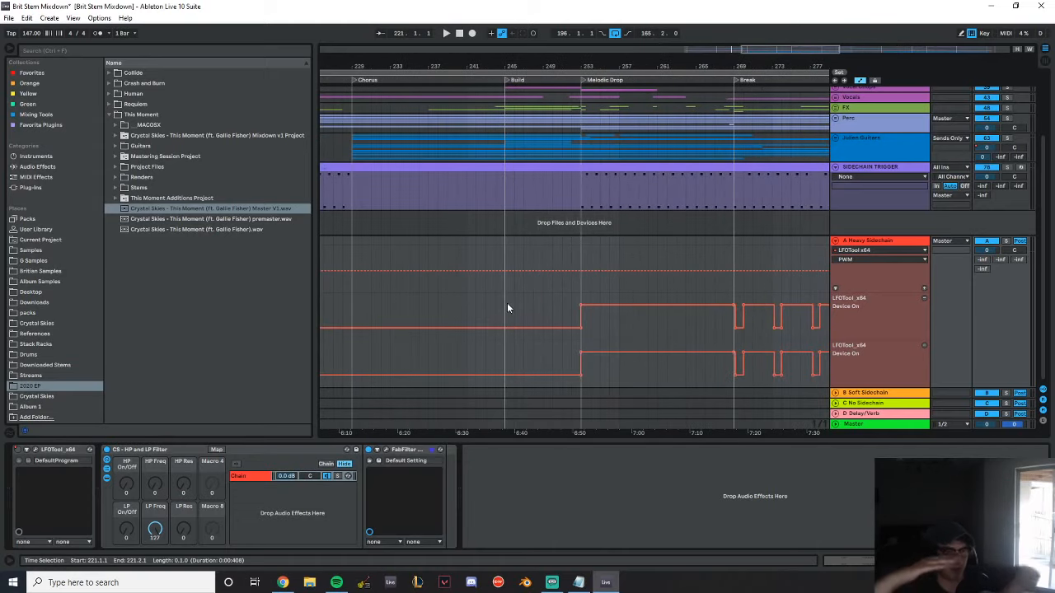
pyautogui.moveTo(499, 280); pyautogui.dragTo(585, 259)
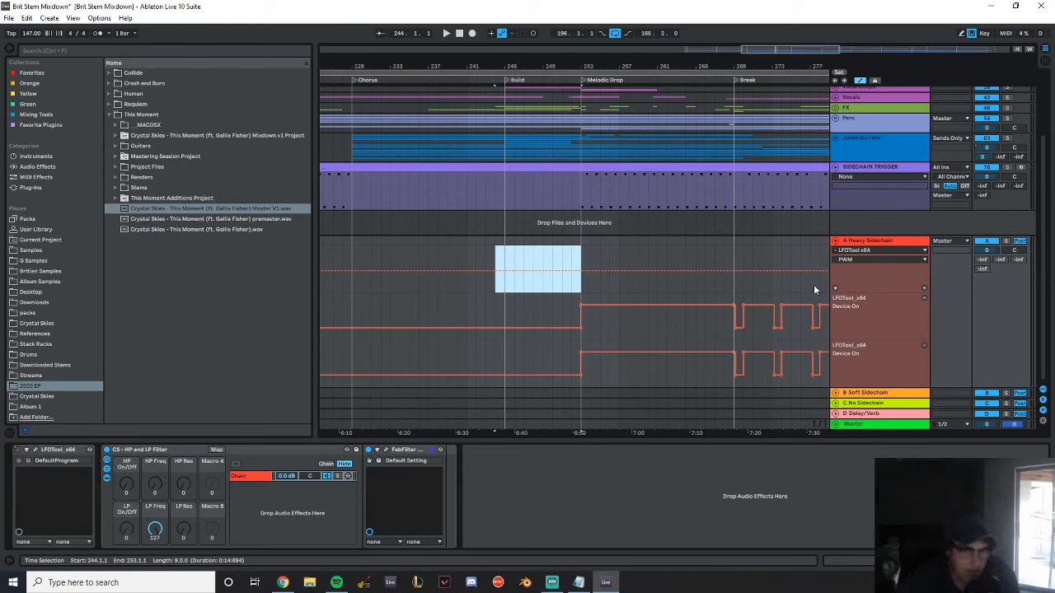
# Raise the starting point of the LFOTool volume curve on the B Soft Sidechain return and close the plug-in window
pyautogui.click(879, 393)
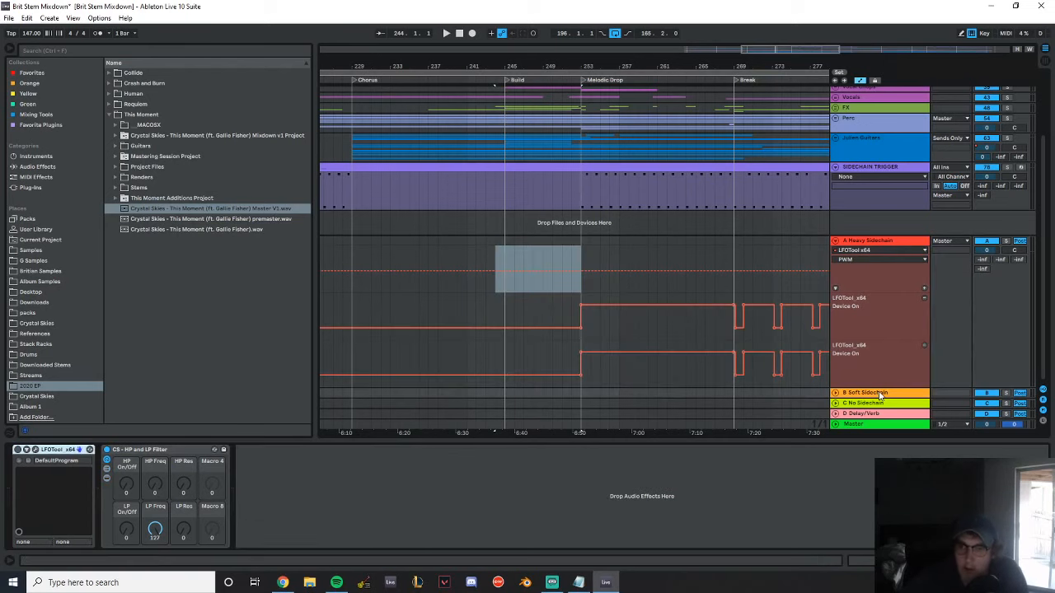
pyautogui.click(35, 449)
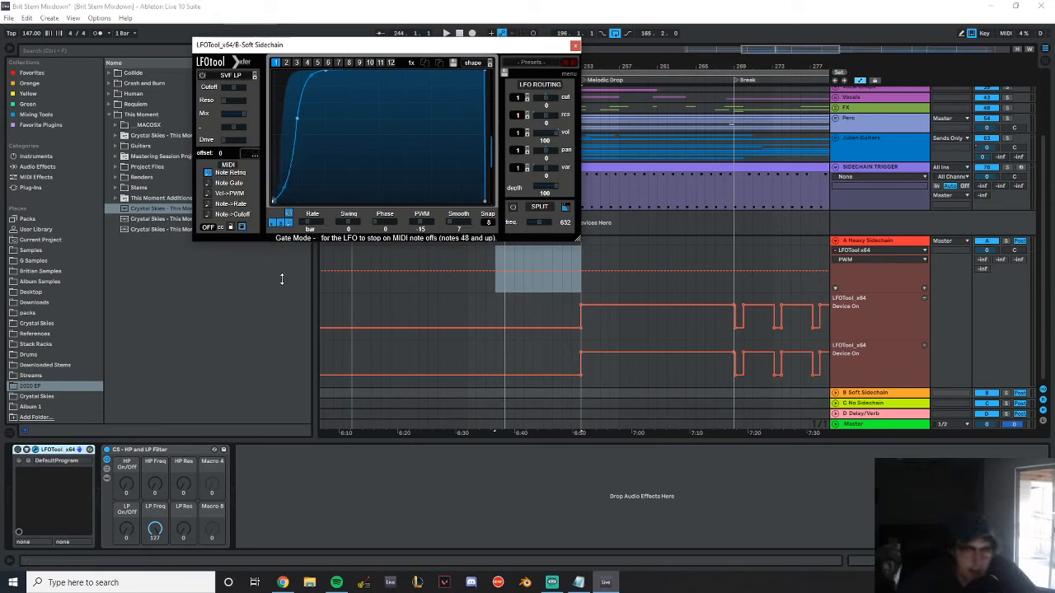
pyautogui.moveTo(275, 199); pyautogui.dragTo(286, 167)
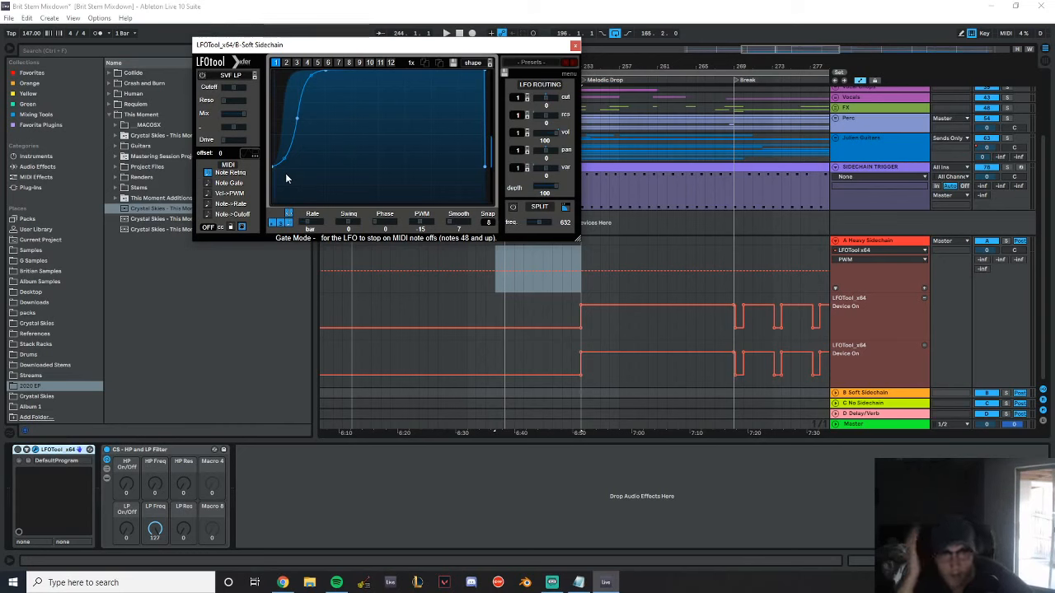
pyautogui.click(575, 44)
# Fold the SIDECHAIN TRIGGER and A Heavy Sidechain tracks and insert a new MIDI track below SIDECHAIN TRIGGER
pyautogui.click(33, 187)
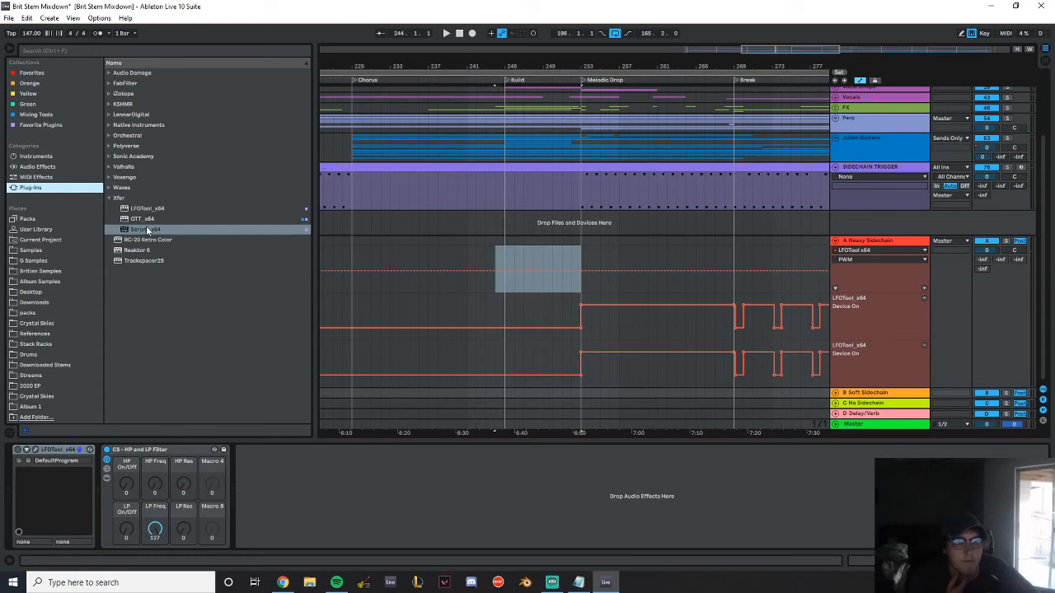
pyautogui.click(882, 168)
pyautogui.click(834, 167)
pyautogui.click(835, 242)
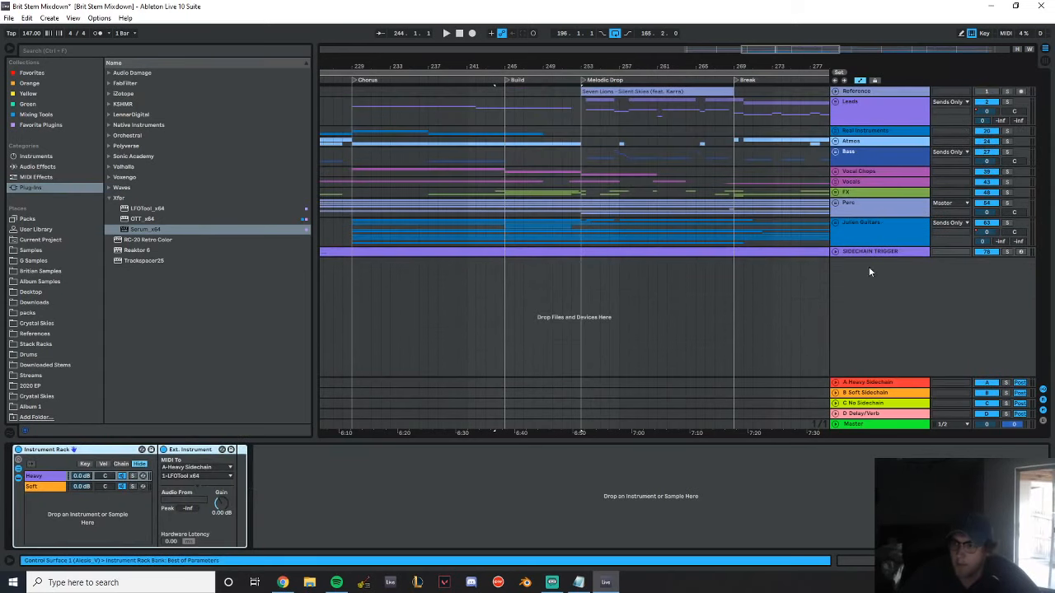
pyautogui.rightClick(861, 296)
pyautogui.click(915, 308)
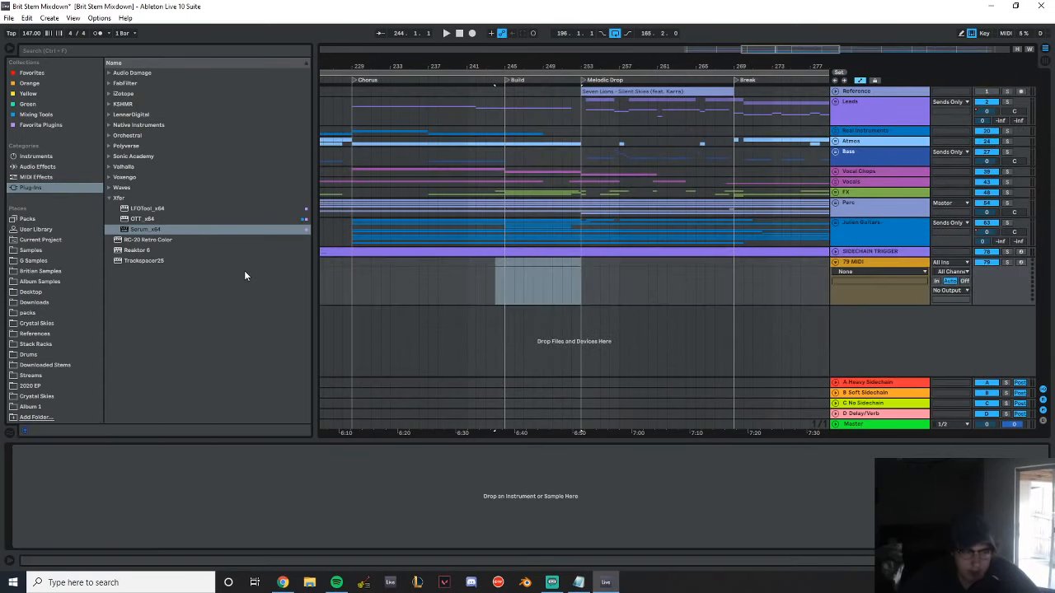
# Load the Sonic Academy ANA2 x64 synth on the new MIDI track and open its preset browser
pyautogui.click(51, 177)
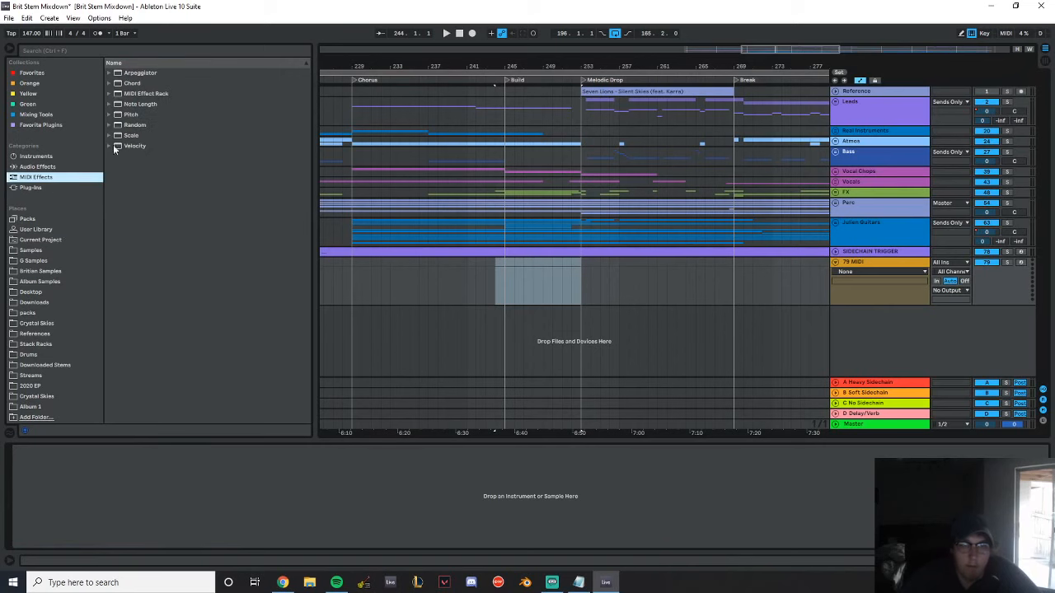
pyautogui.click(30, 187)
pyautogui.click(108, 156)
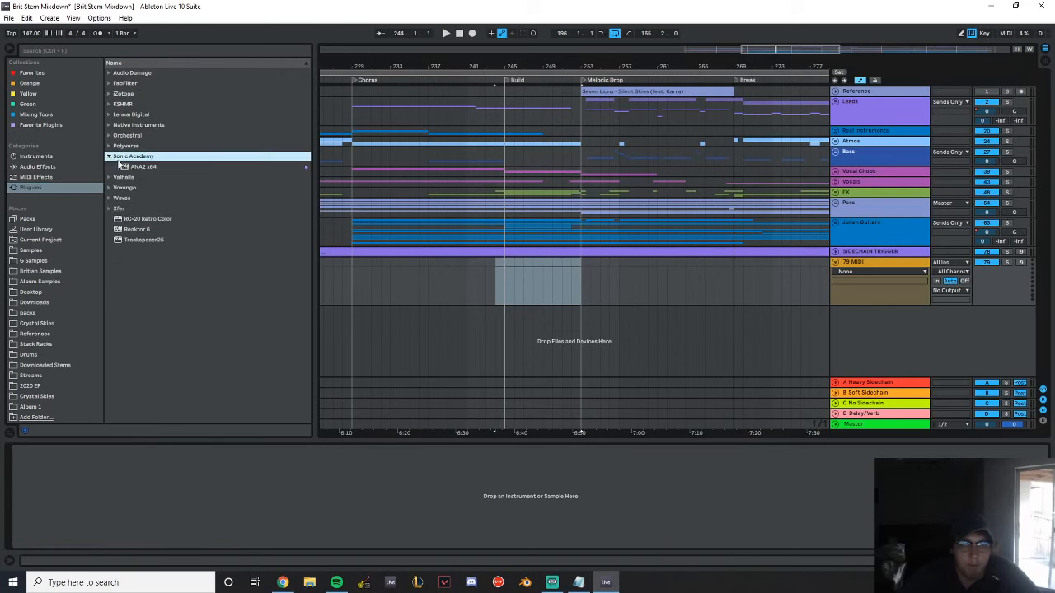
pyautogui.doubleClick(136, 166)
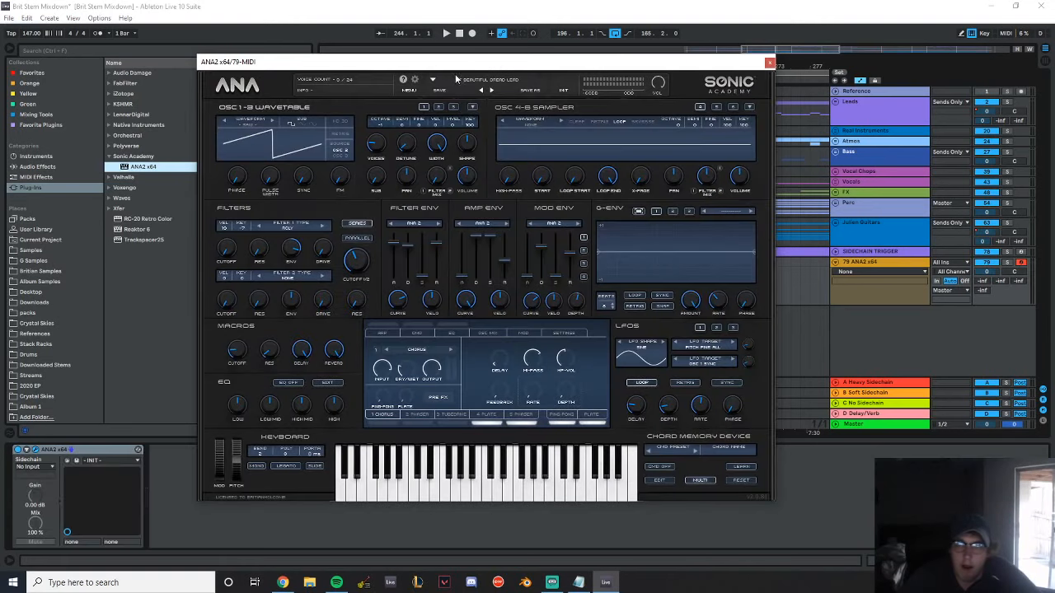
pyautogui.click(461, 78)
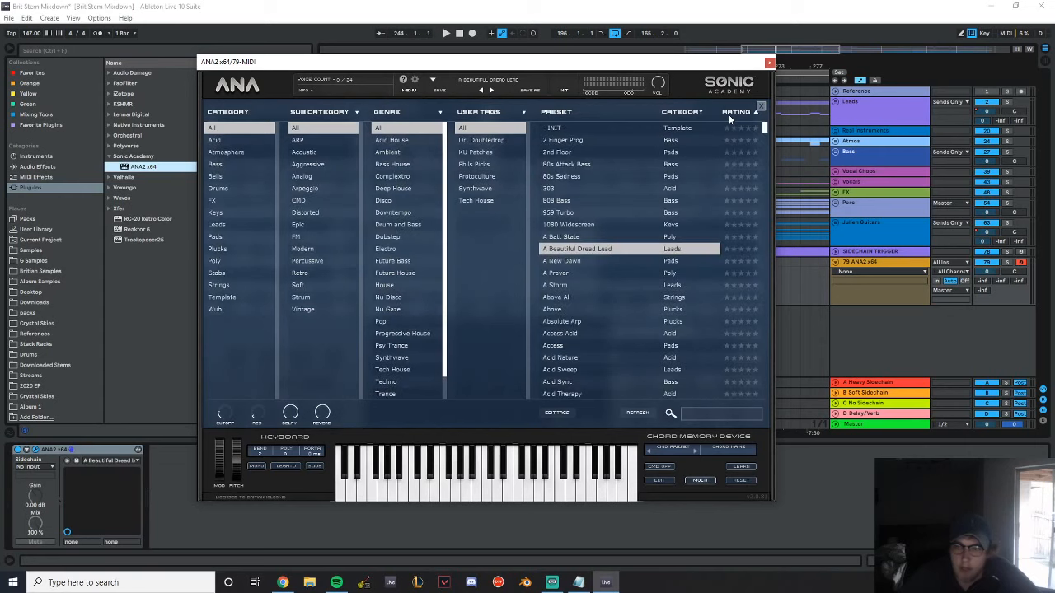
# Solo the ANA2 track and audition the five-star presets Anjuna Pluck, Big Trance Pluck, Butter Sweep, Cosmic Pluck and SQ Mod
pyautogui.moveTo(766, 125); pyautogui.dragTo(767, 391)
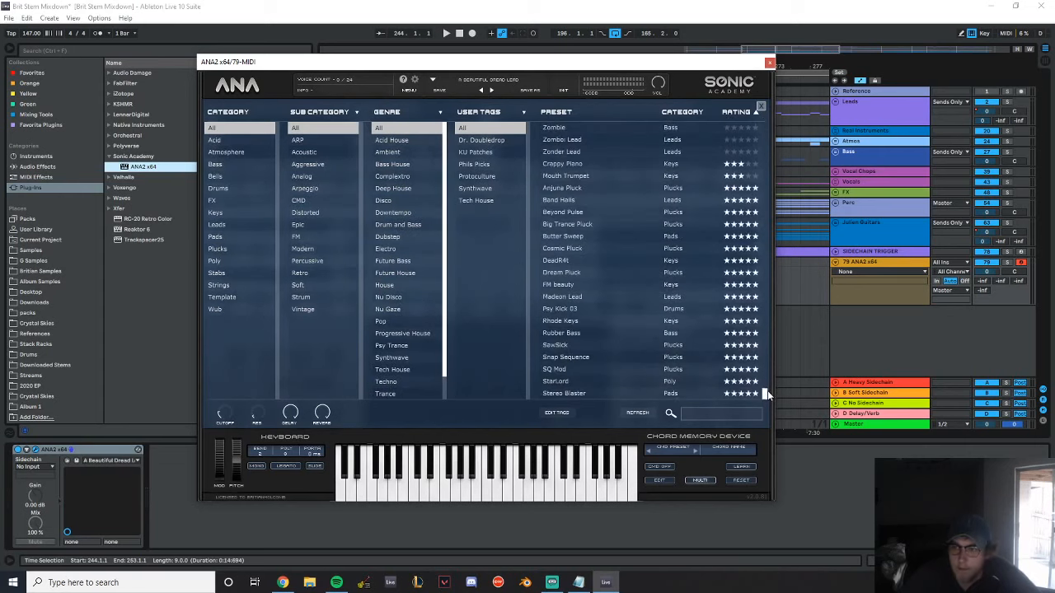
pyautogui.click(570, 187)
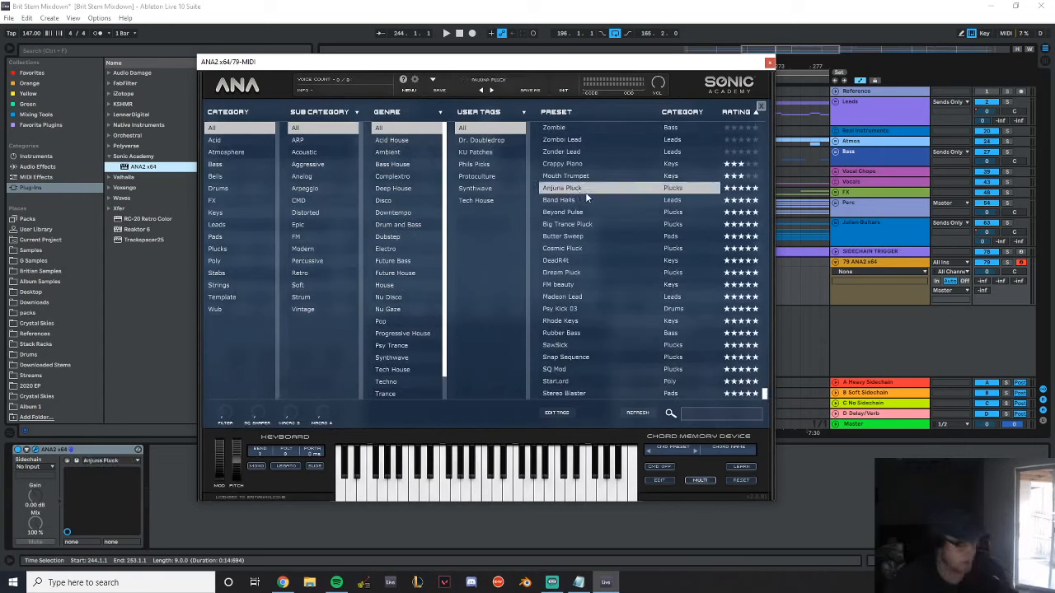
pyautogui.click(1008, 262)
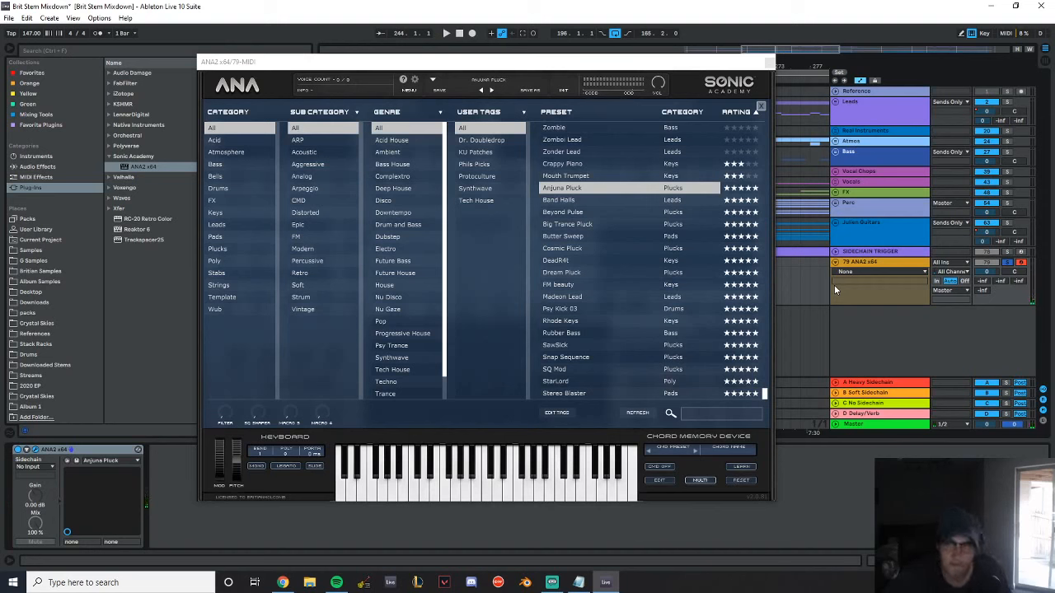
pyautogui.click(575, 226)
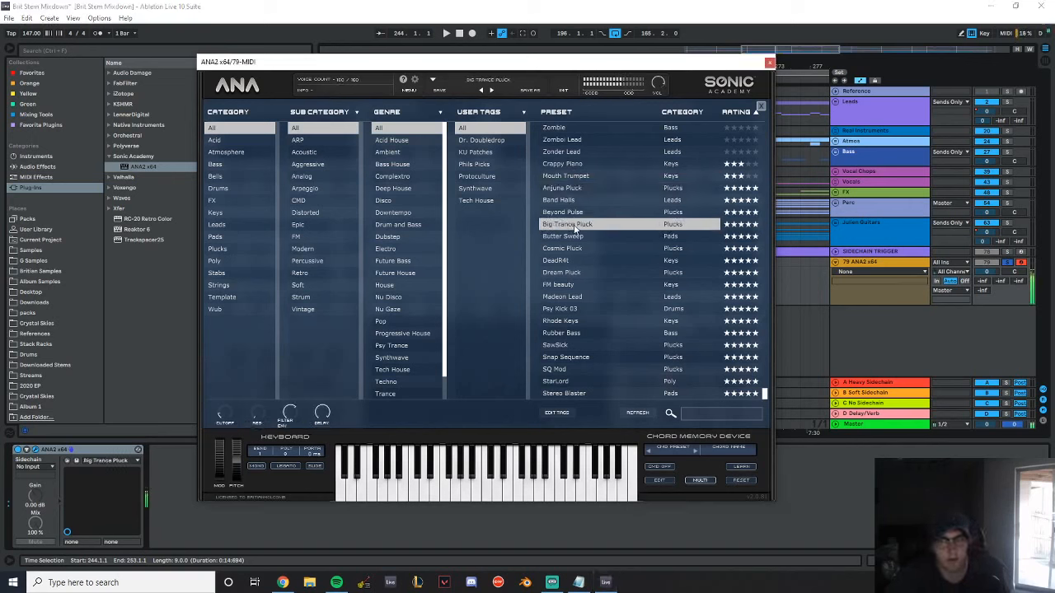
pyautogui.click(569, 237)
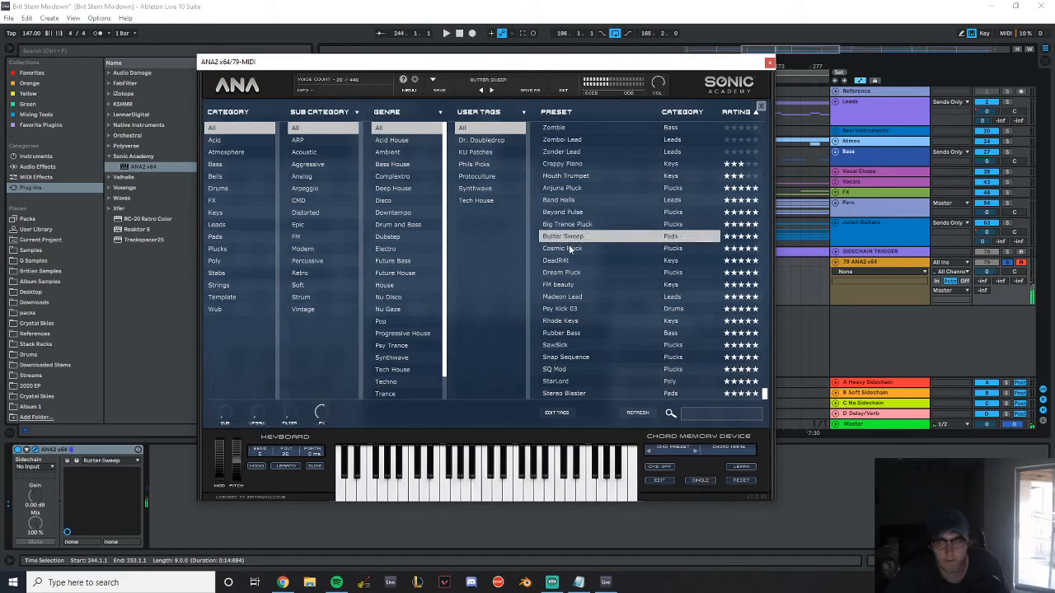
pyautogui.click(568, 247)
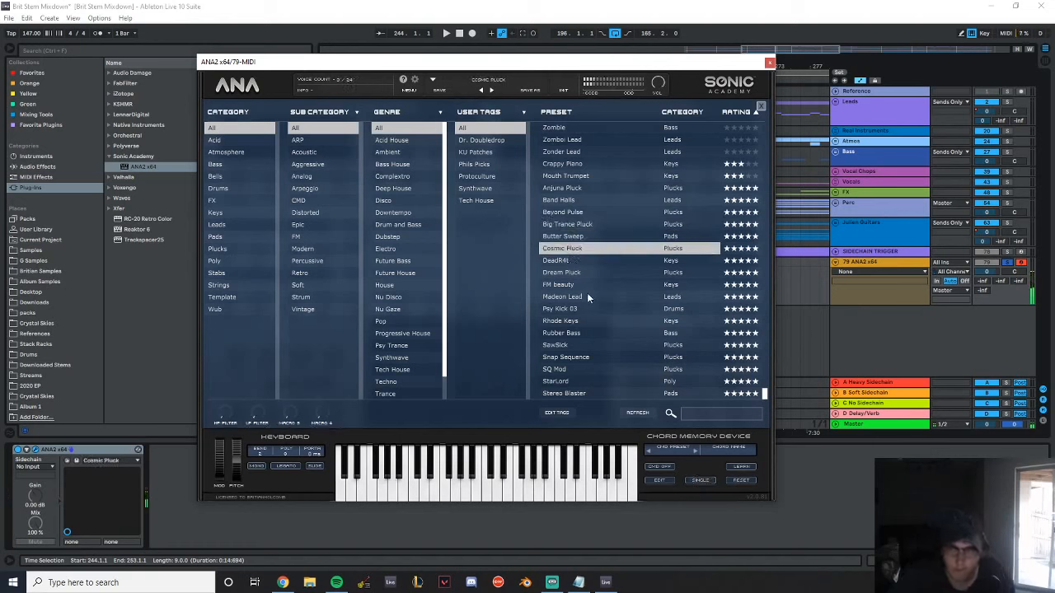
pyautogui.click(560, 371)
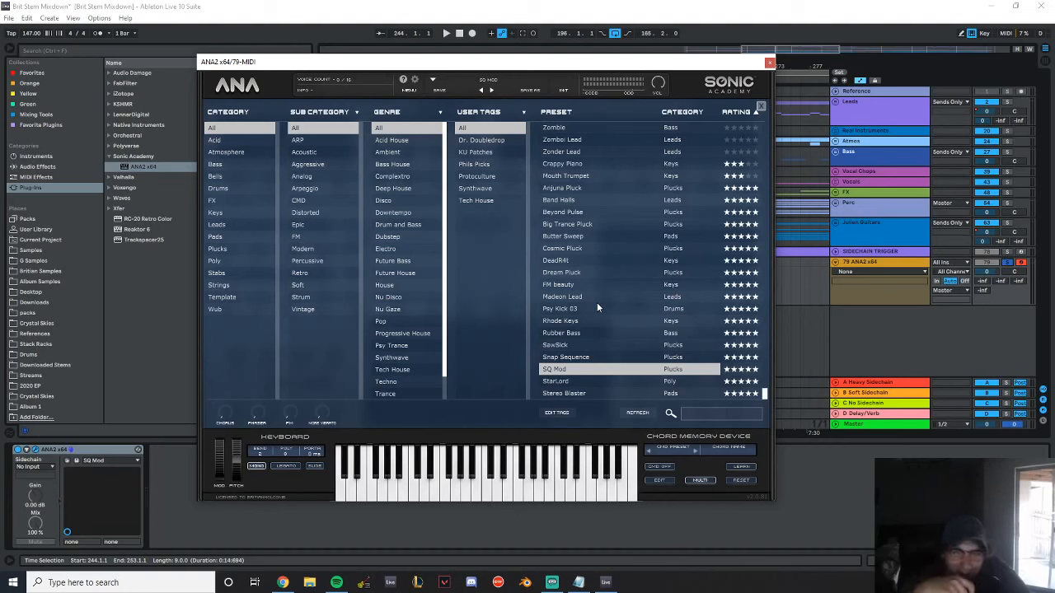
# Close the ANA2 window and delete the ANA2 x64 track below SIDECHAIN TRIGGER
pyautogui.click(770, 62)
pyautogui.moveTo(473, 60); pyautogui.dragTo(485, 32)
pyautogui.click(857, 262)
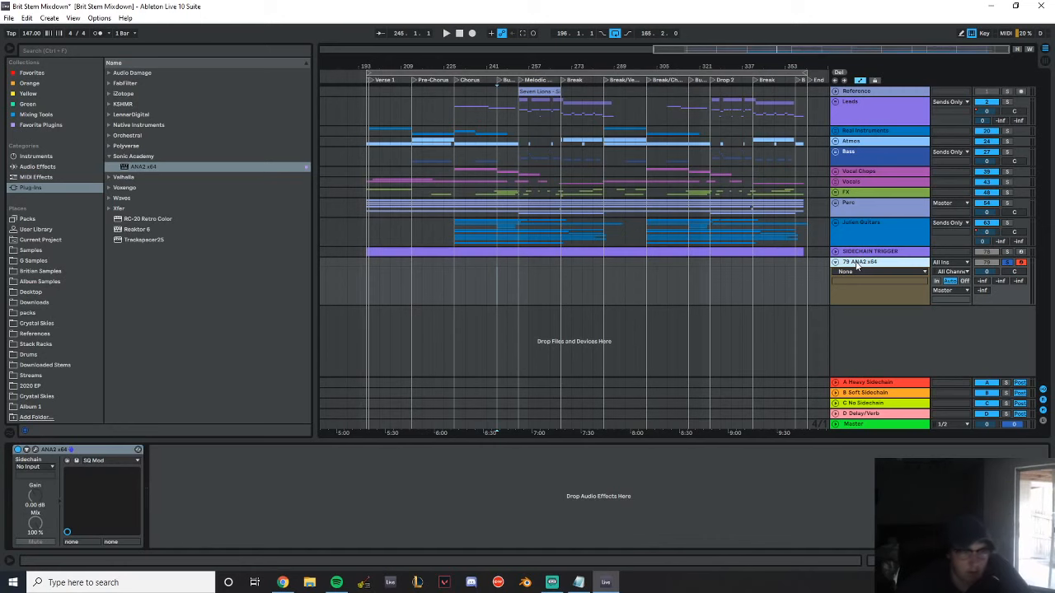
pyautogui.press('Delete')
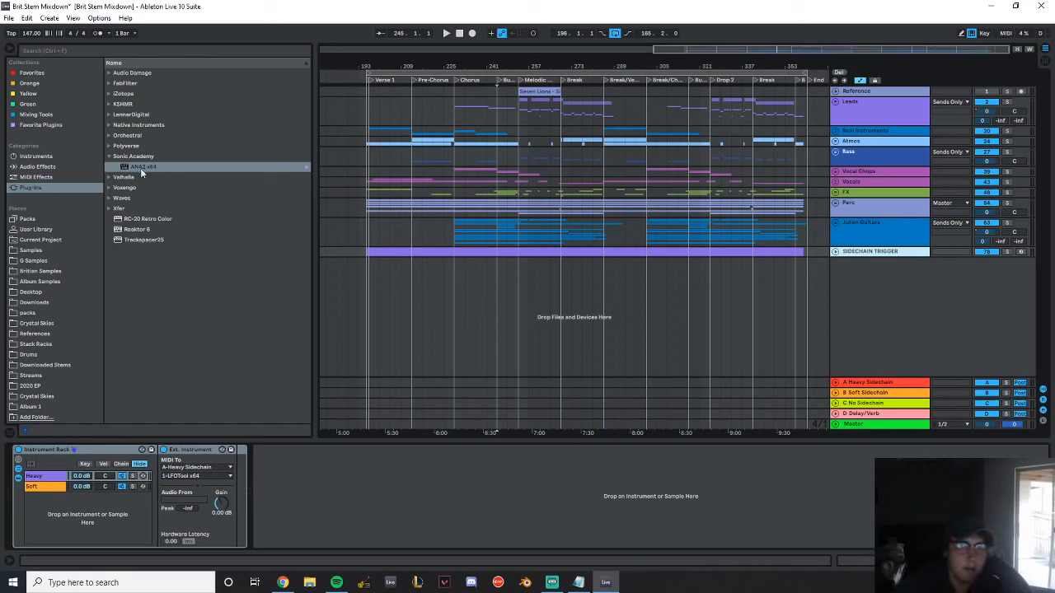
# Look through the Native Instruments and Xfer plug-in folders for the available synths
pyautogui.click(123, 126)
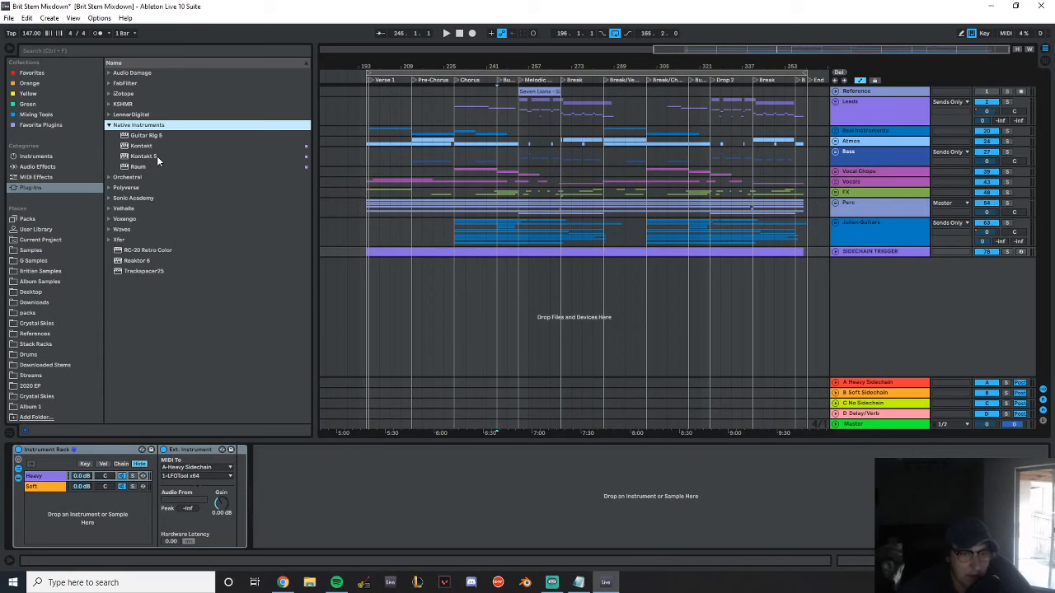
pyautogui.click(113, 240)
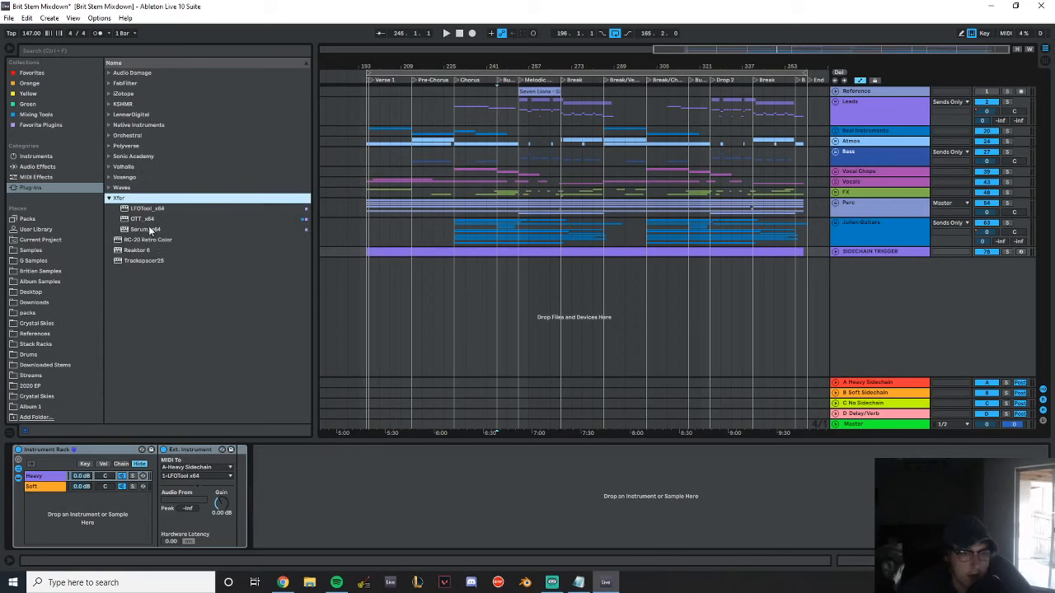
pyautogui.click(111, 200)
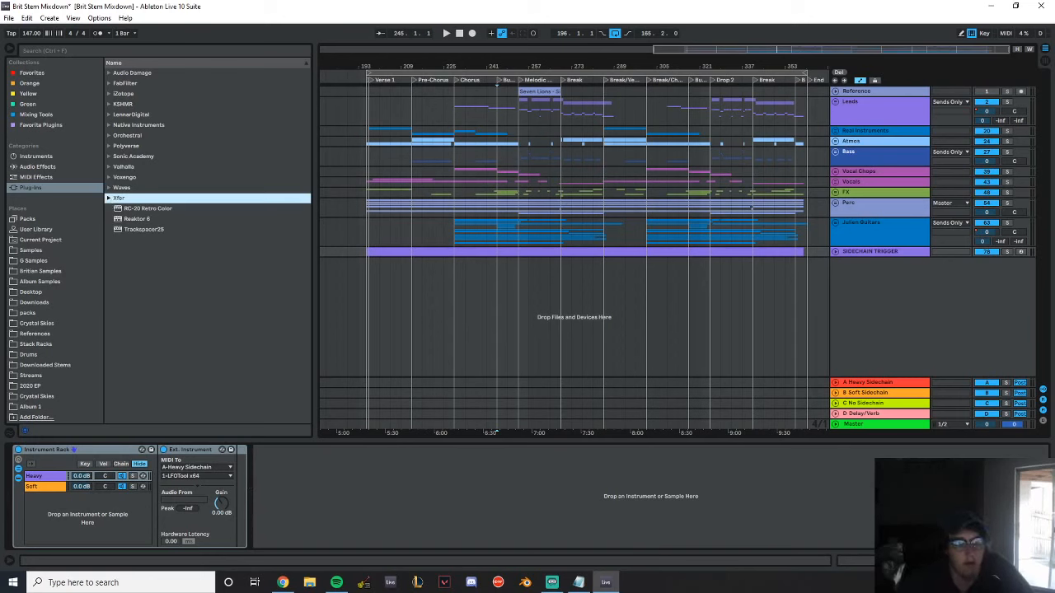
# Switch to Chrome, play Barely Alive - Wompum VIP on SoundCloud from just past the middle, pause it, and return to Ableton Live
pyautogui.hotkey('alt', 'Tab')
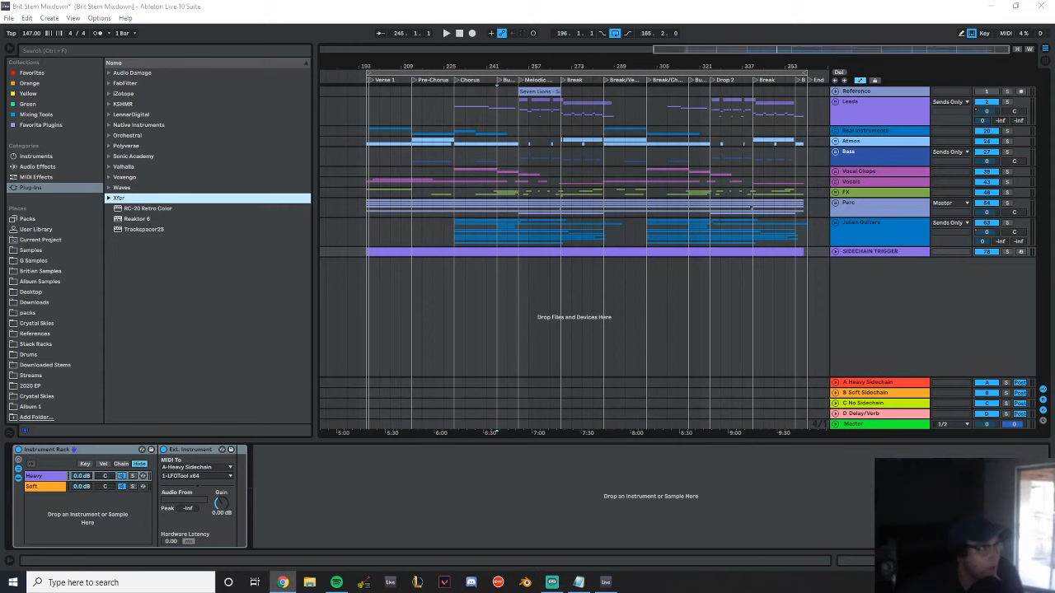
pyautogui.moveTo(0, 66); pyautogui.dragTo(766, 4)
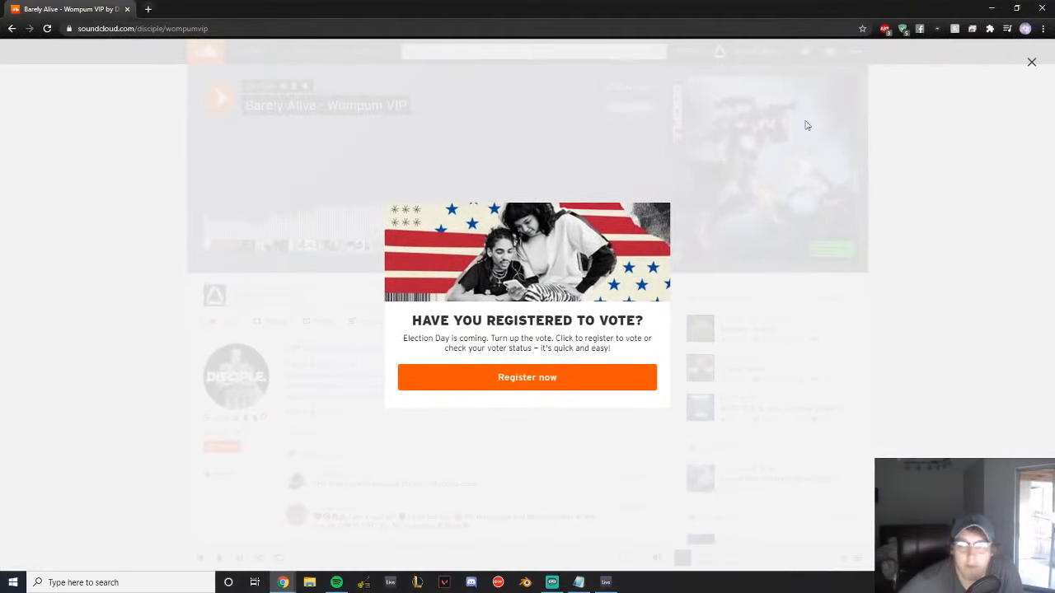
pyautogui.click(1016, 305)
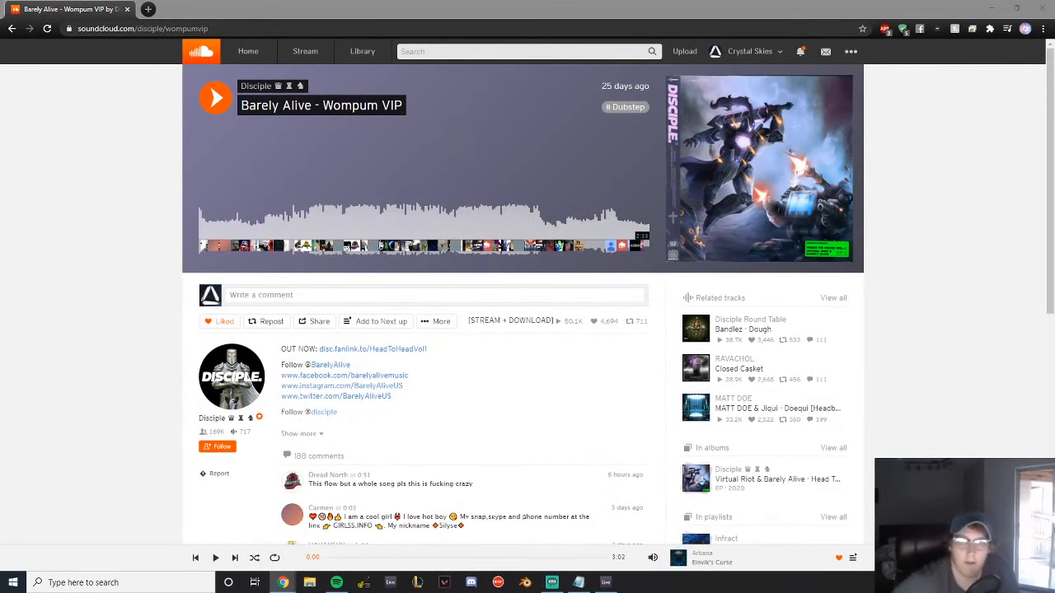
pyautogui.click(215, 97)
pyautogui.click(451, 215)
pyautogui.click(451, 215)
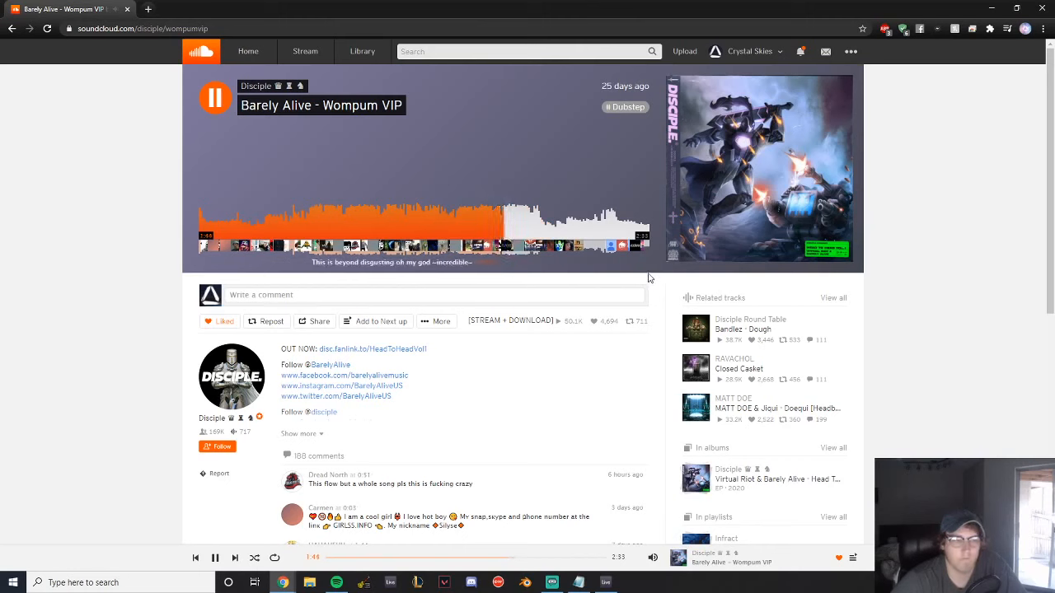
pyautogui.click(216, 108)
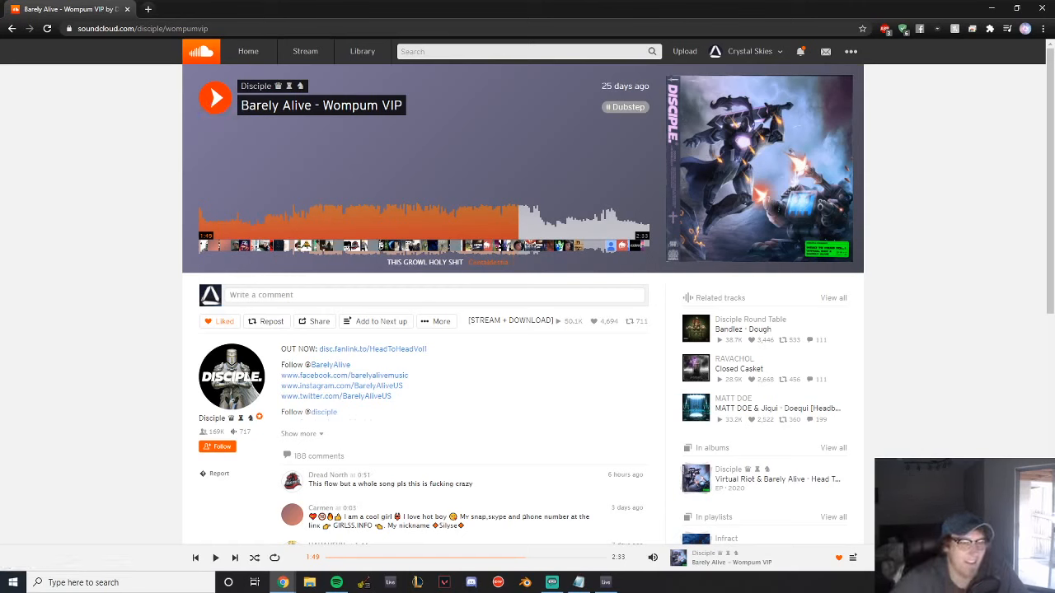
pyautogui.hotkey('alt', 'Tab')
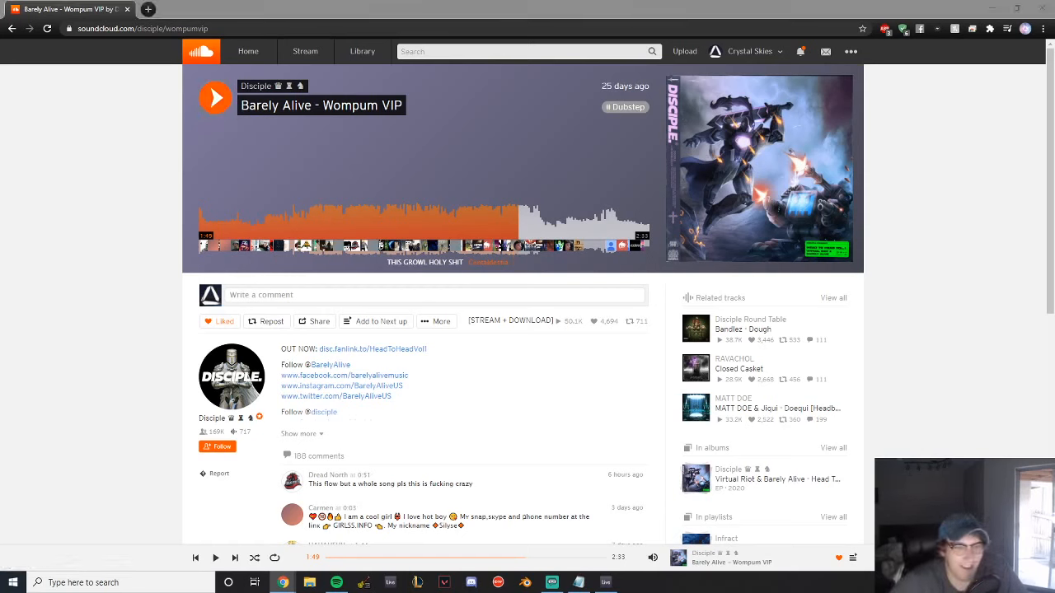
pyautogui.moveTo(251, 12); pyautogui.dragTo(0, 12)
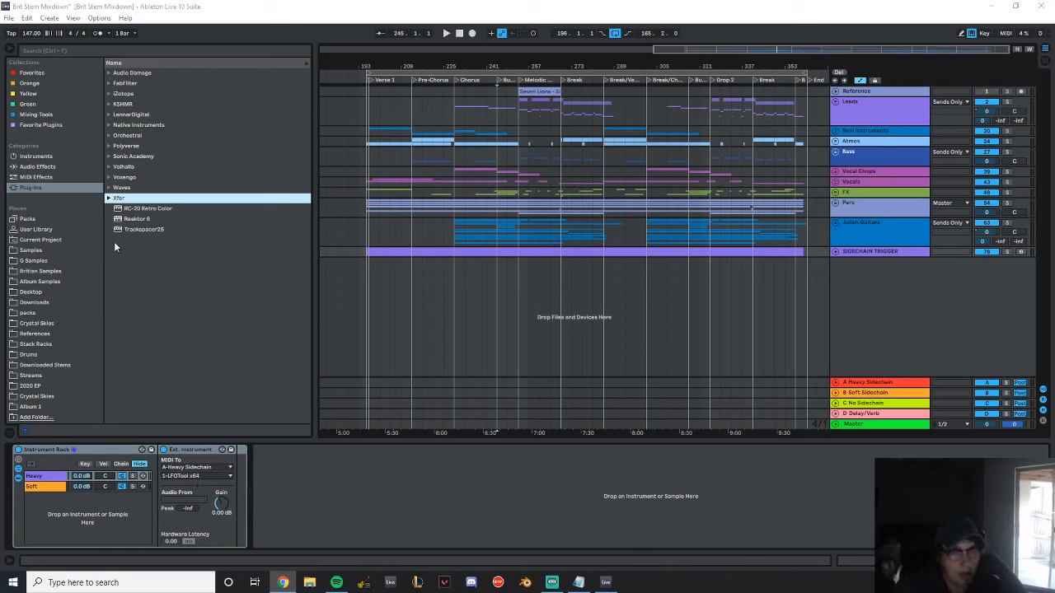
# Import the audio file CSNURKO - Lost Without You Idea Session v2 onto a new track below SIDECHAIN TRIGGER at bar 365
pyautogui.click(179, 293)
pyautogui.hotkey('alt', 'Tab')
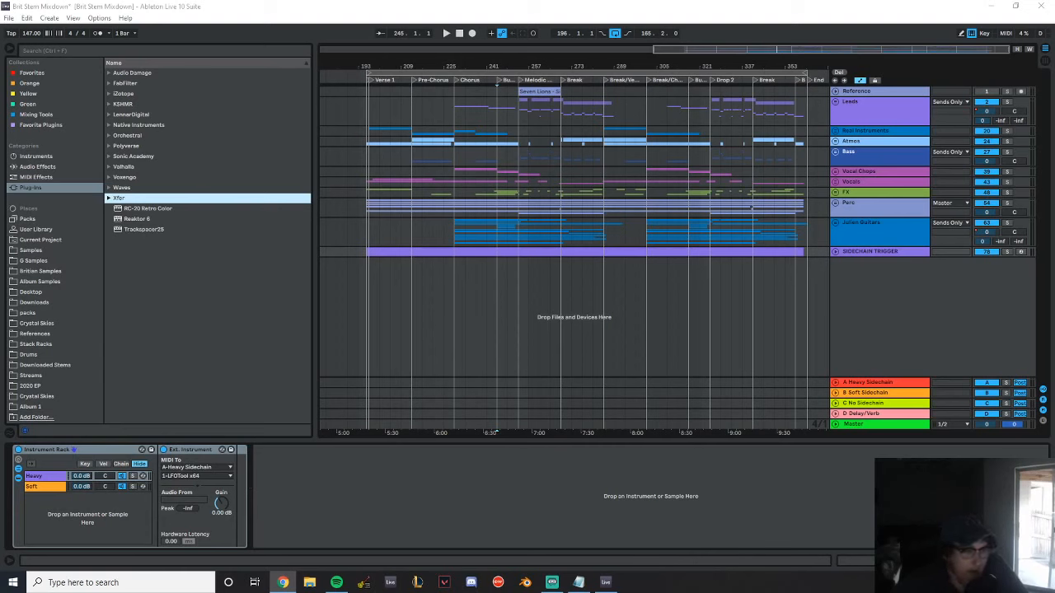
pyautogui.moveTo(1054, 289); pyautogui.dragTo(818, 266)
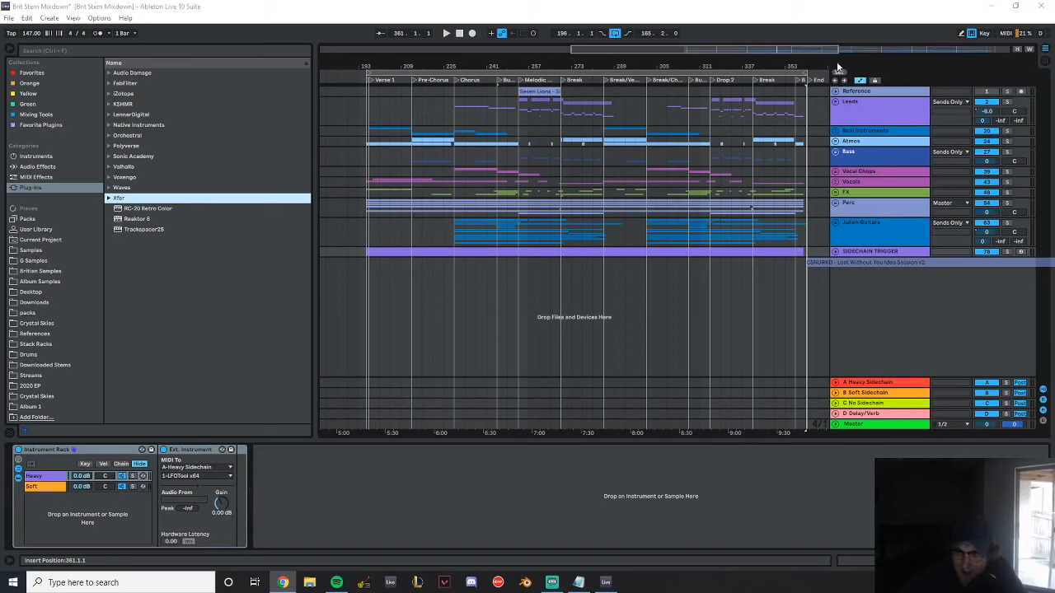
pyautogui.moveTo(799, 64); pyautogui.dragTo(780, 102)
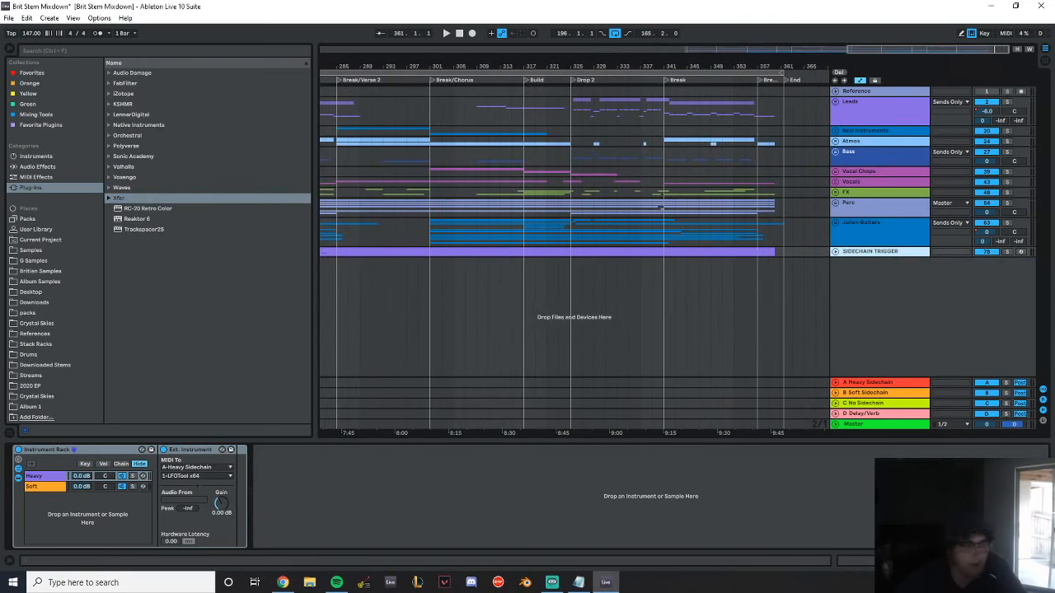
pyautogui.moveTo(1054, 297); pyautogui.dragTo(806, 273)
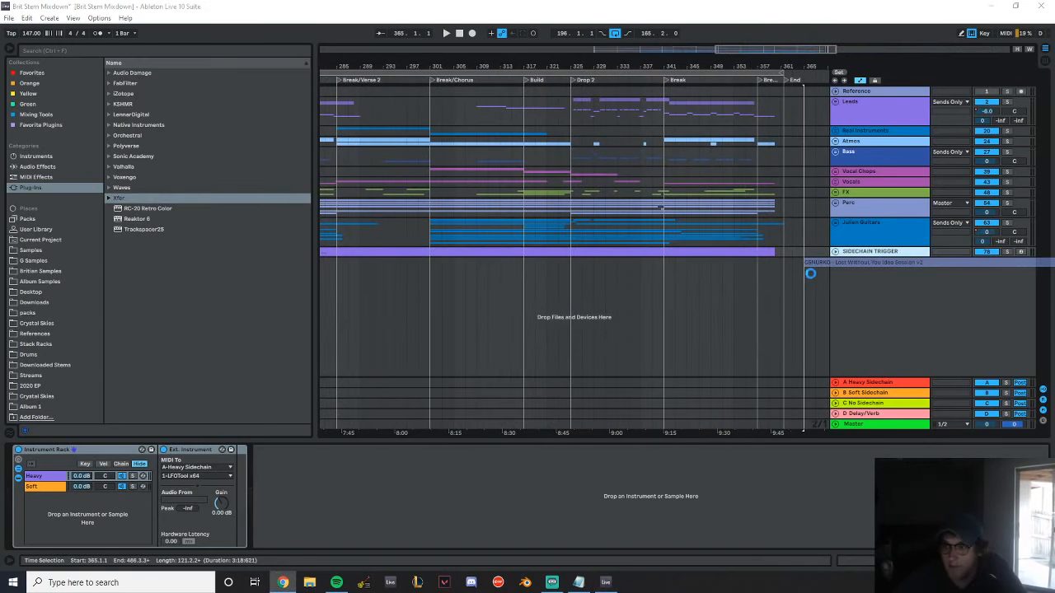
# Play the imported Lost Without You clip from bar 365, show the Master track's devices, and jump playback ahead to bar 386
pyautogui.moveTo(810, 60); pyautogui.dragTo(394, 75)
pyautogui.click(397, 283)
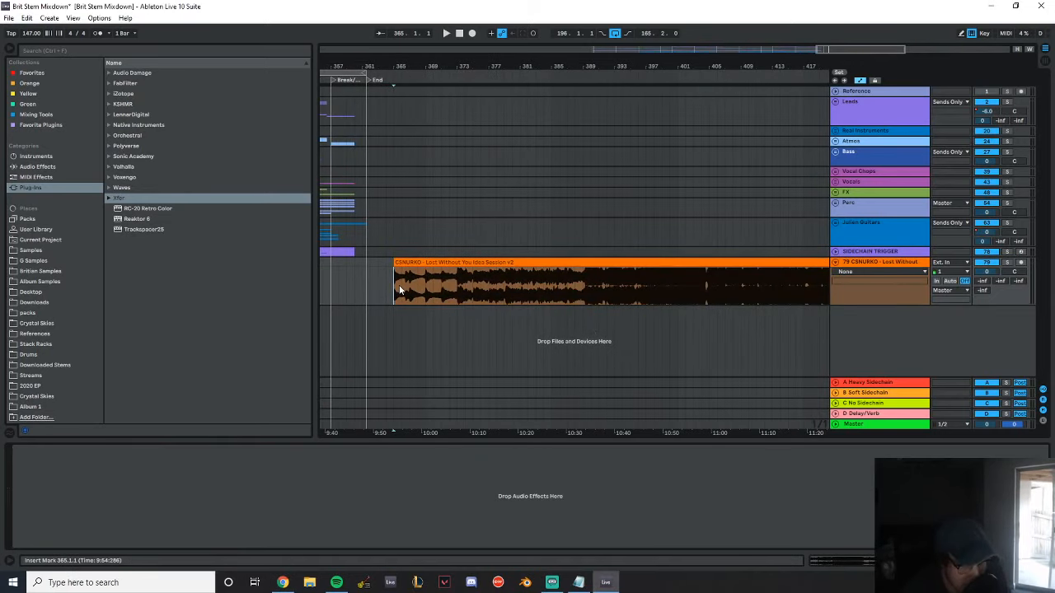
pyautogui.press('space')
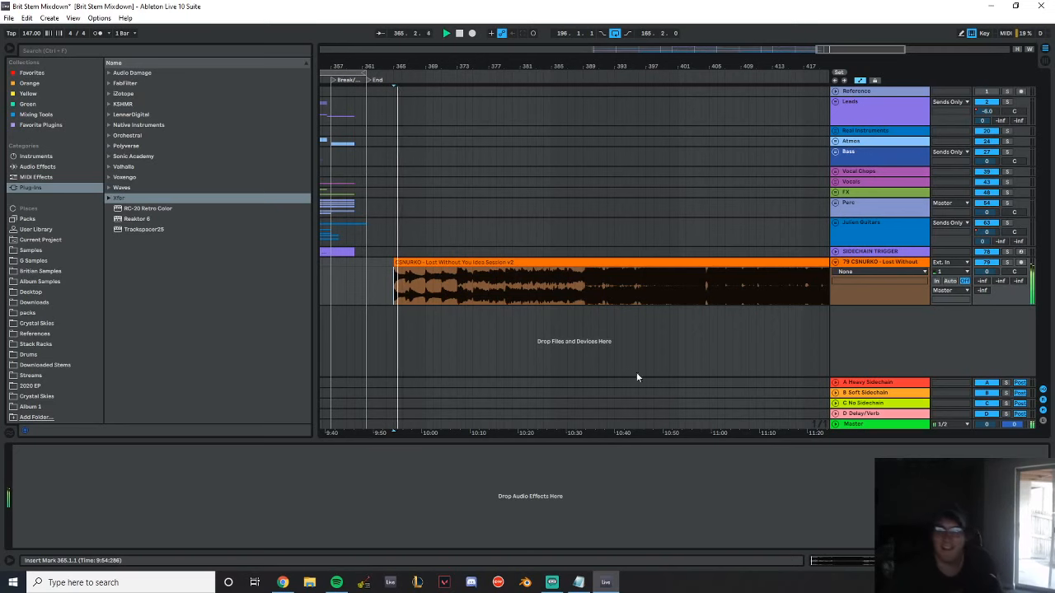
pyautogui.click(893, 426)
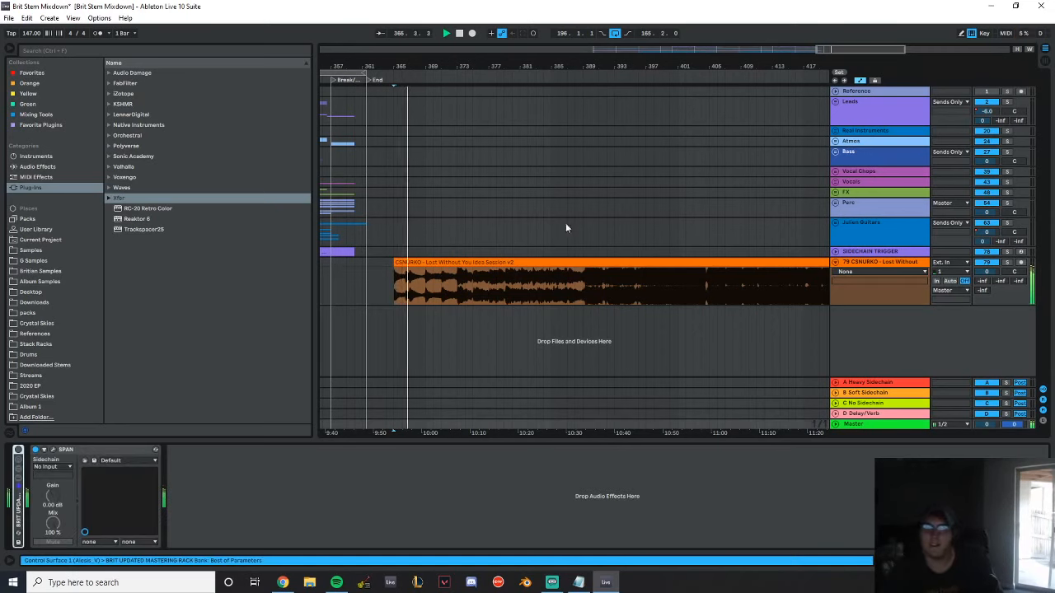
pyautogui.click(451, 226)
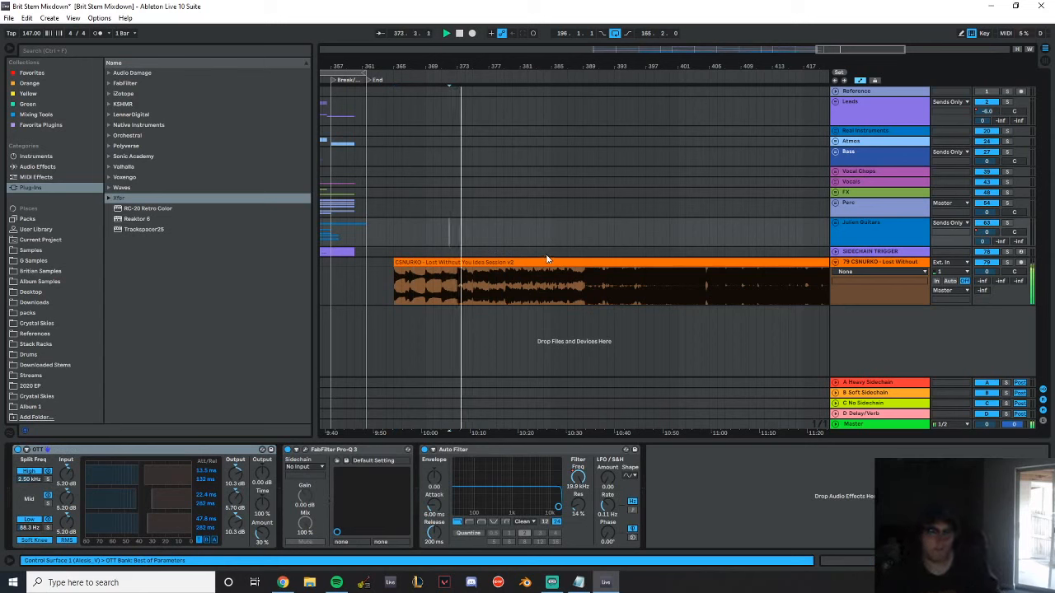
pyautogui.click(557, 225)
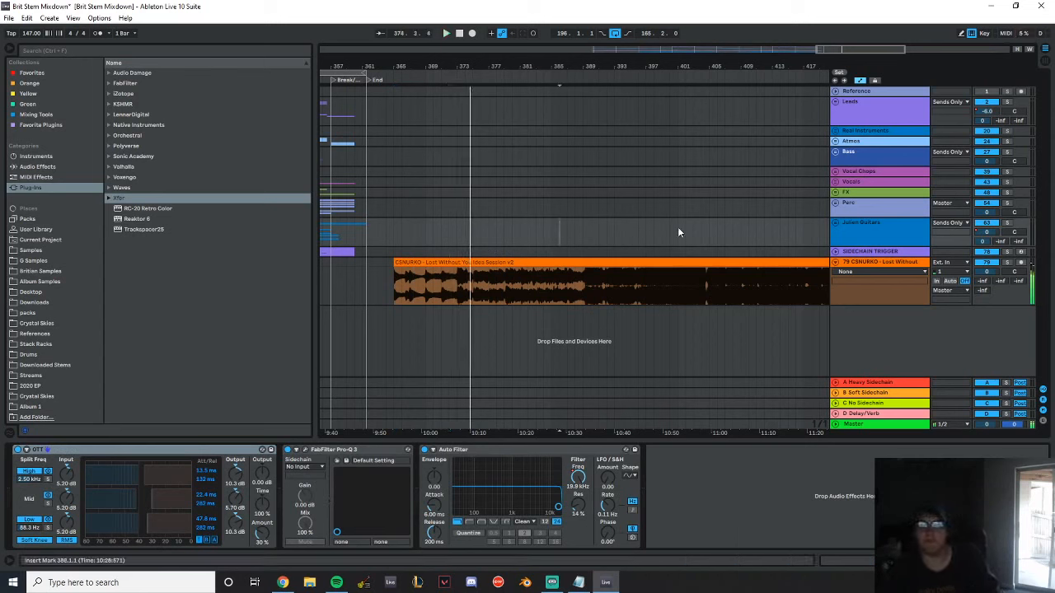
# Jump the clip's playback to bar 404, listen to the quiet section, and stop around bar 414
pyautogui.moveTo(650, 62); pyautogui.dragTo(537, 77)
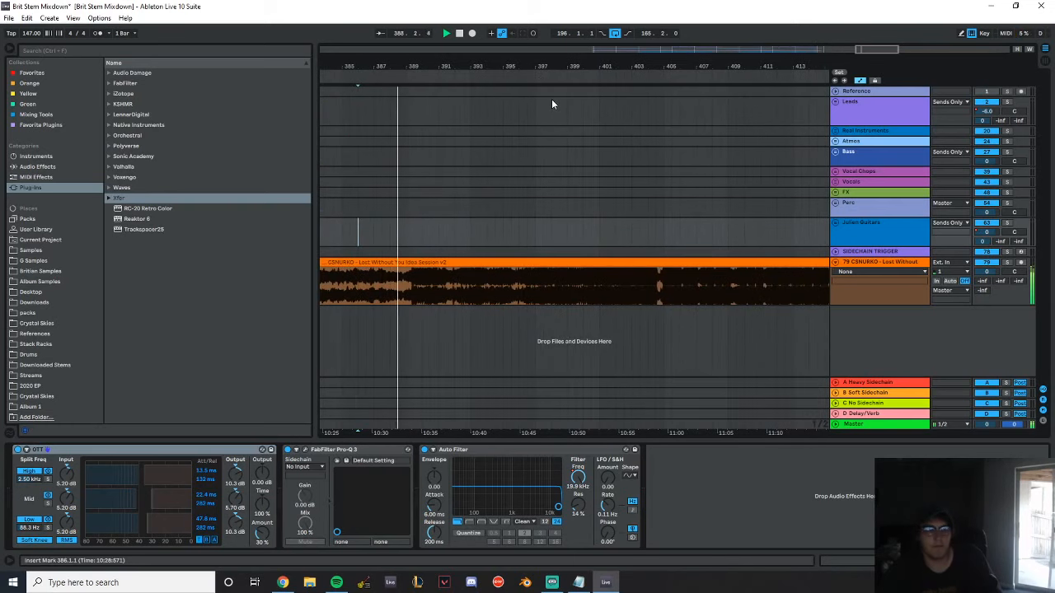
pyautogui.moveTo(550, 64); pyautogui.dragTo(387, 64)
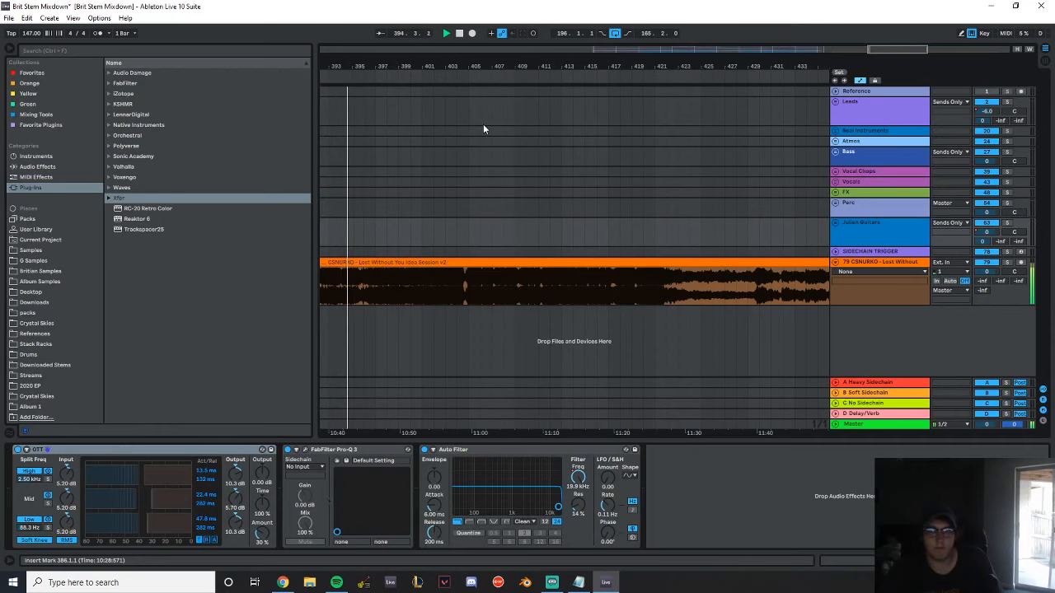
pyautogui.click(455, 208)
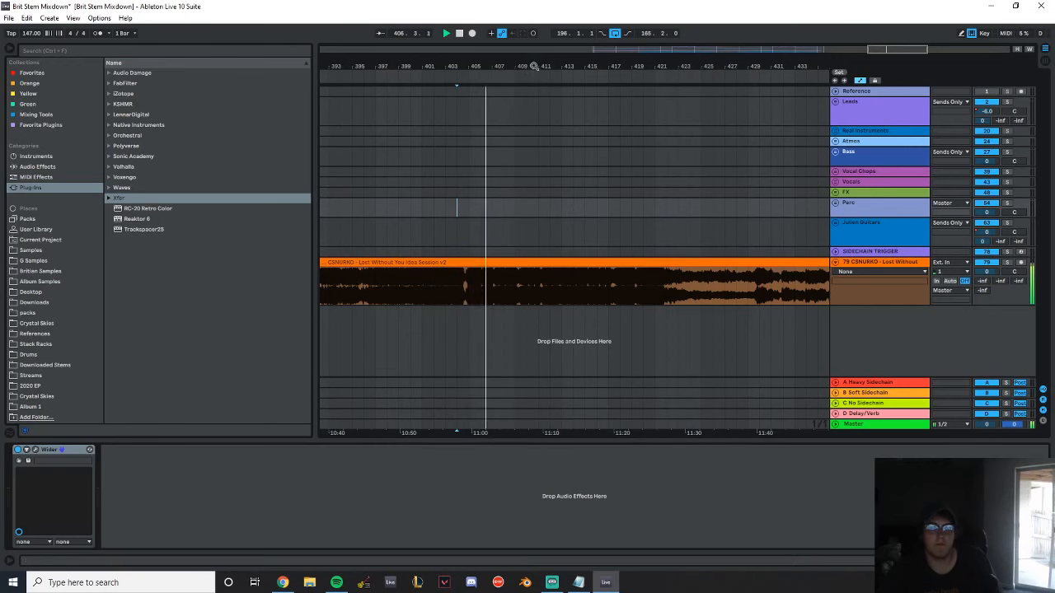
pyautogui.moveTo(795, 67); pyautogui.dragTo(794, 76)
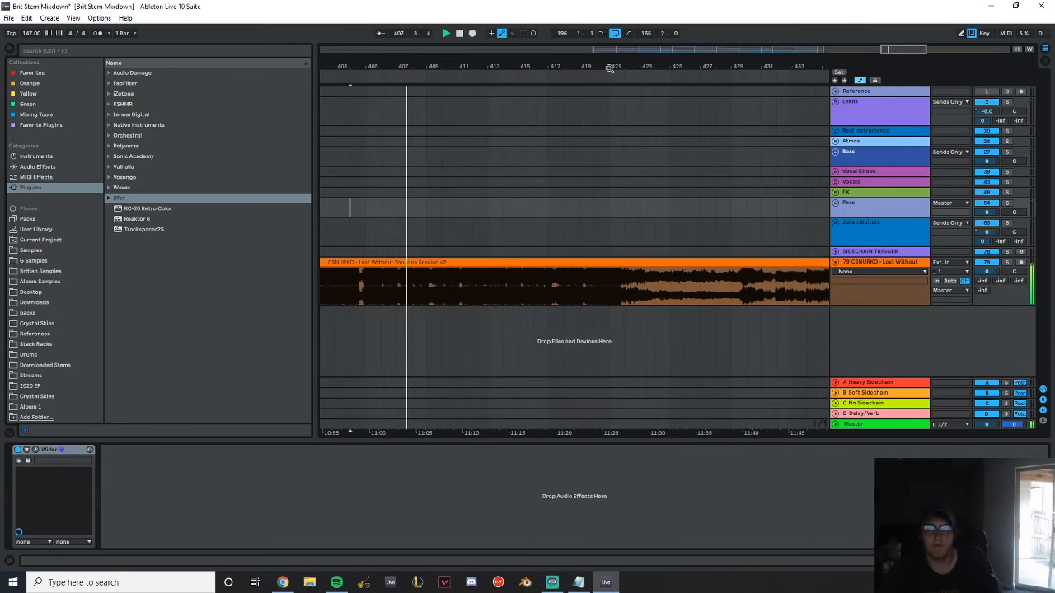
pyautogui.moveTo(610, 69); pyautogui.dragTo(511, 62)
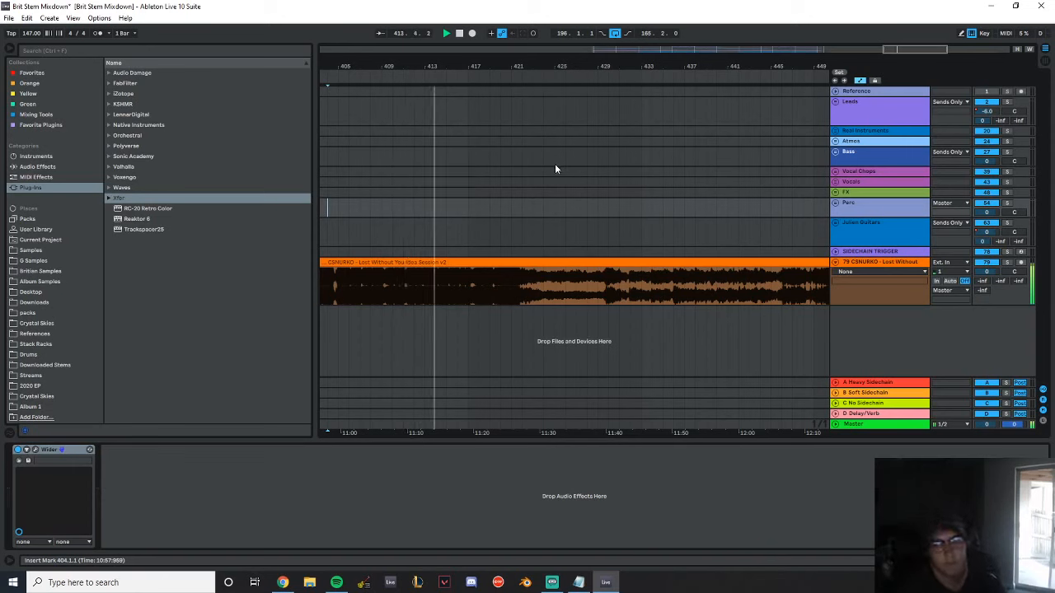
pyautogui.press('space')
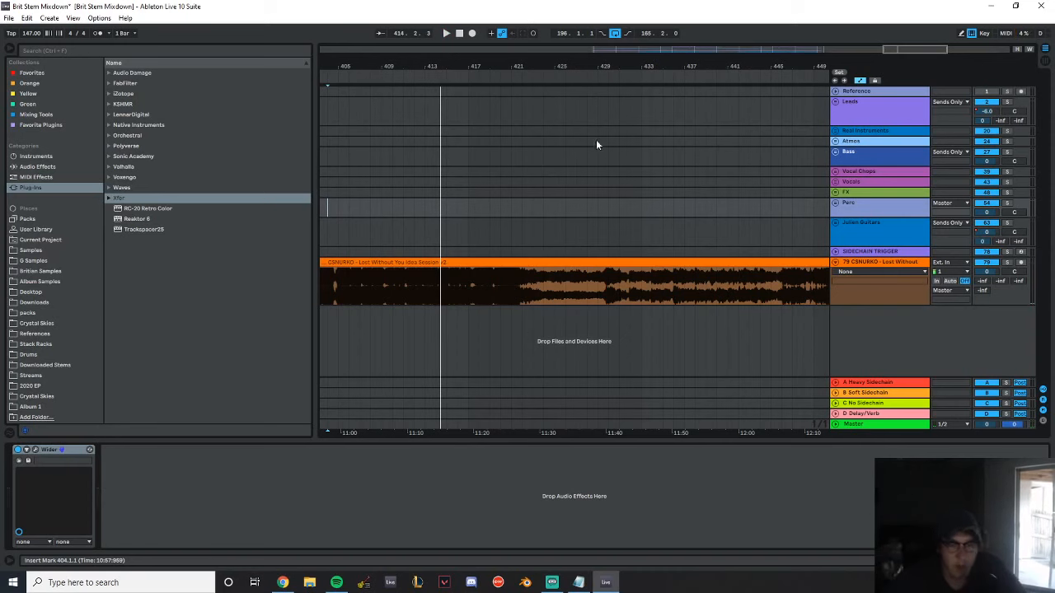
pyautogui.moveTo(480, 66); pyautogui.dragTo(527, 64)
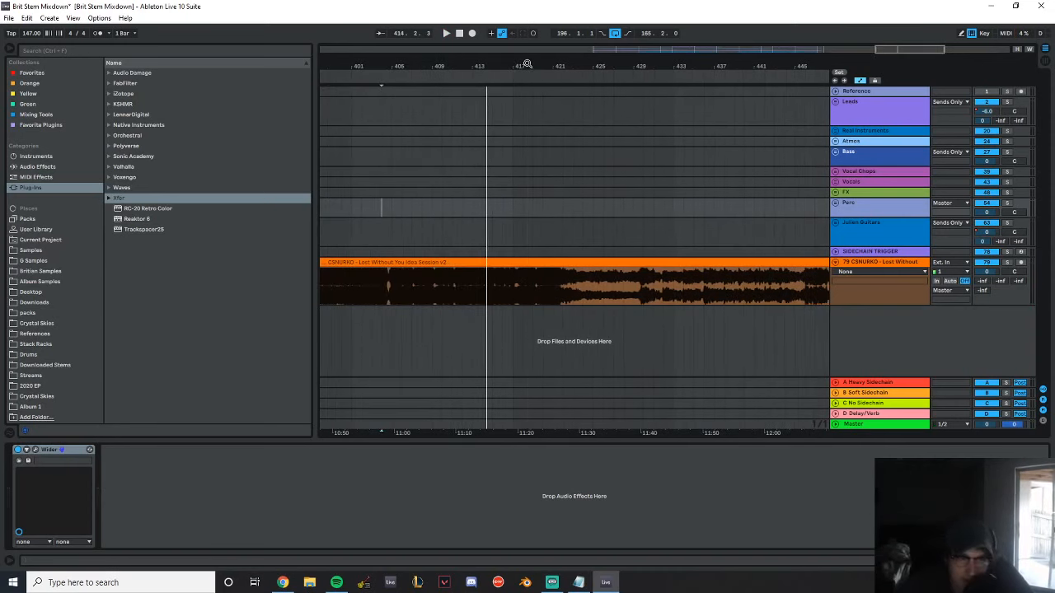
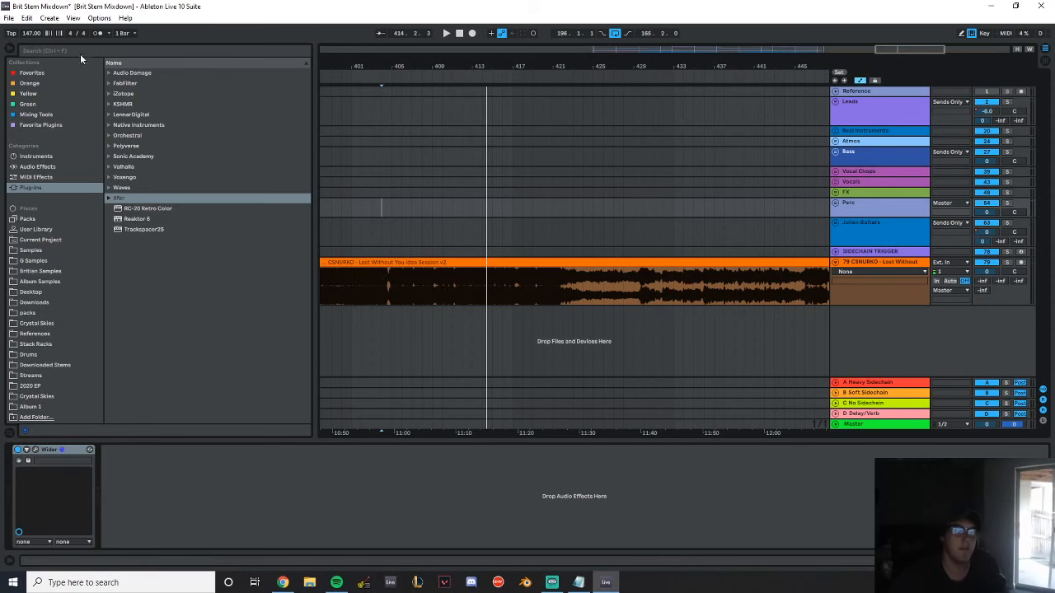
pyautogui.click(8, 18)
pyautogui.moveTo(66, 56)
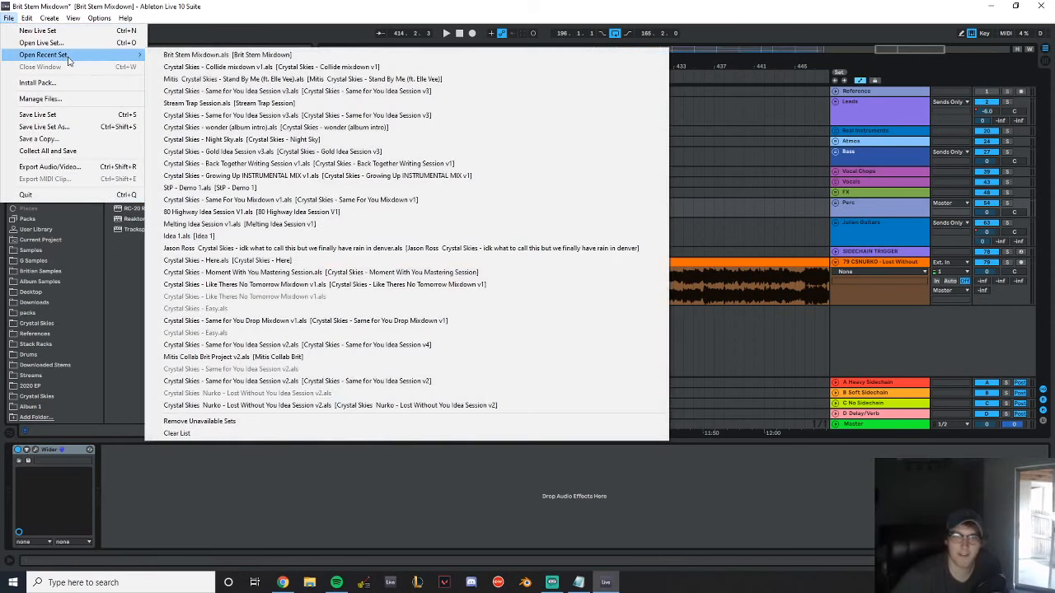
pyautogui.click(343, 5)
# Import the audio file VDFM onto the Lost Without You track at bar 406 and delete the leftover Lost Without You clip before it
pyautogui.hotkey('alt', 'Tab')
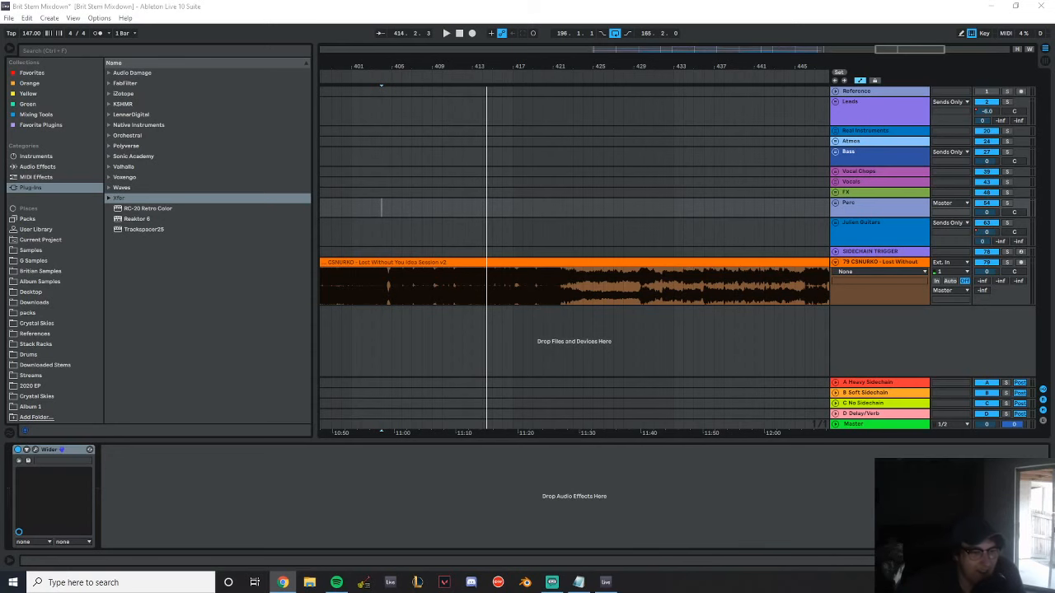
pyautogui.moveTo(0, 79); pyautogui.dragTo(0, 62)
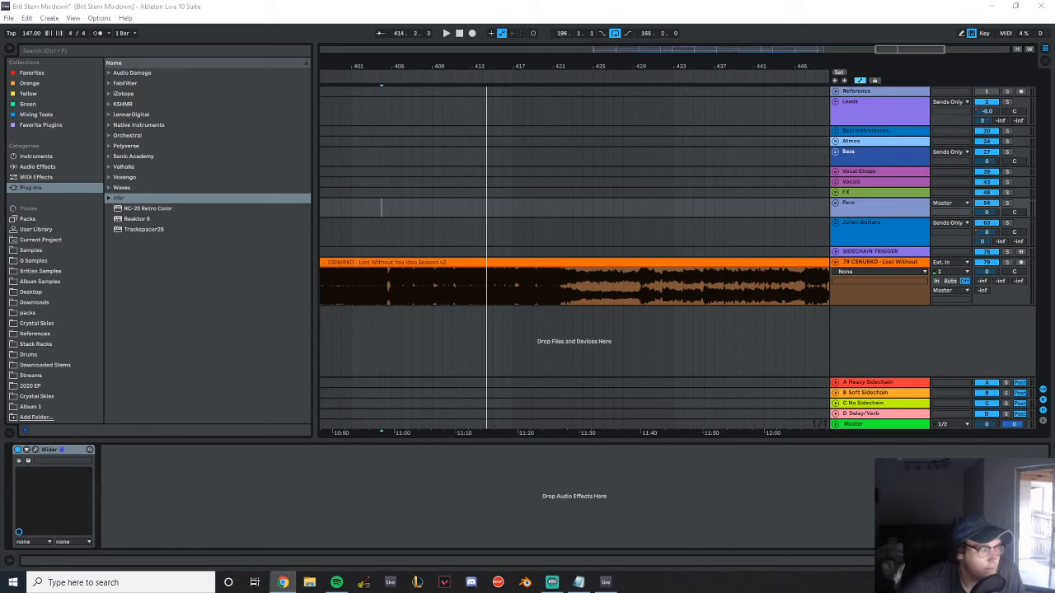
pyautogui.click(404, 272)
pyautogui.moveTo(402, 269); pyautogui.dragTo(402, 269)
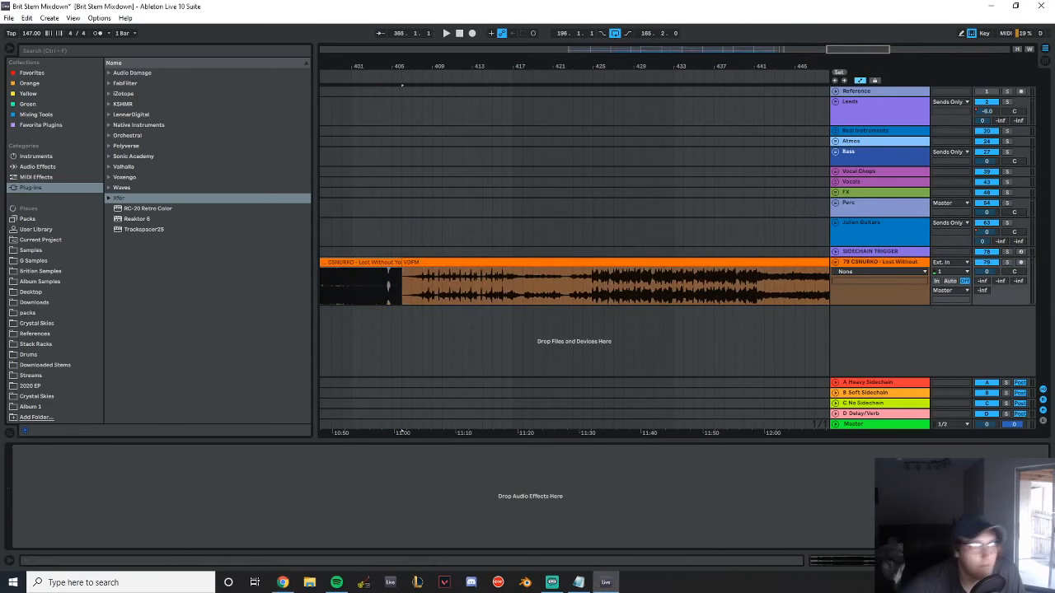
pyautogui.click(337, 260)
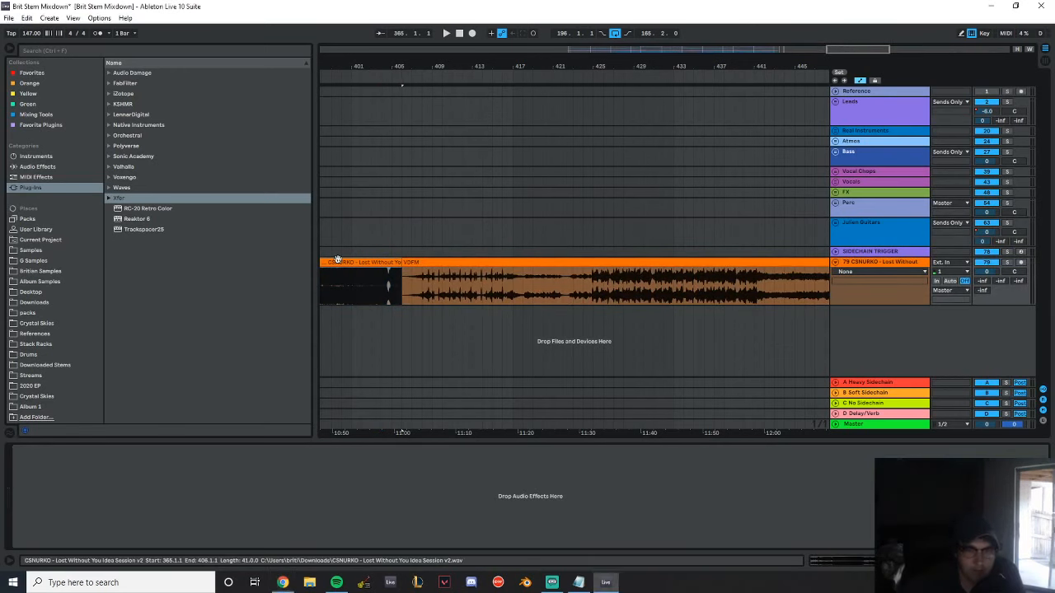
pyautogui.press('Delete')
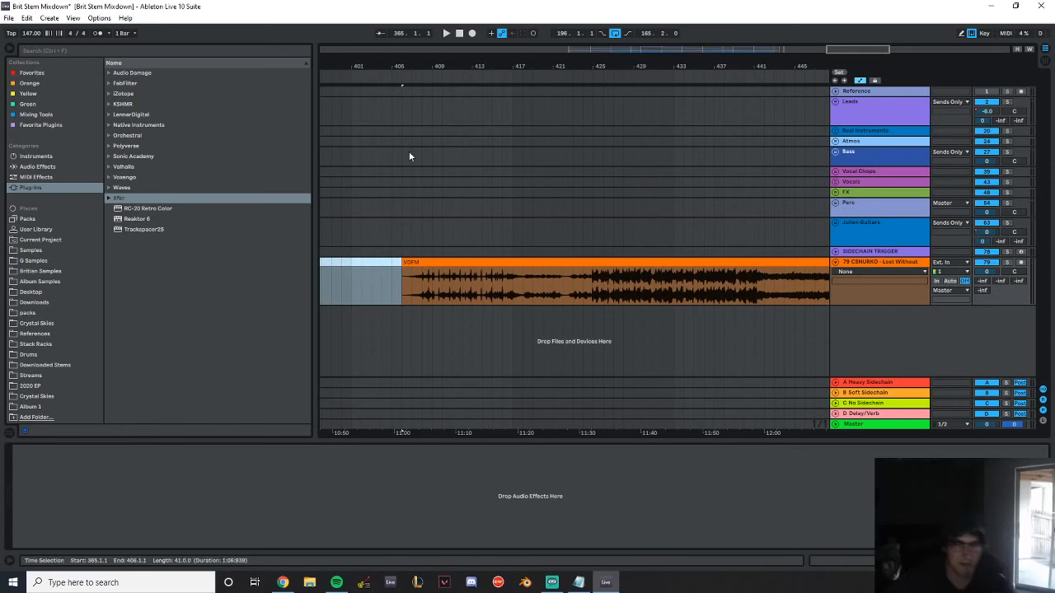
# Play the VDFM clip from its start at bar 406 and show its sample details while listening through the opening
pyautogui.moveTo(610, 65); pyautogui.dragTo(799, 16)
pyautogui.moveTo(772, 70); pyautogui.dragTo(434, 75)
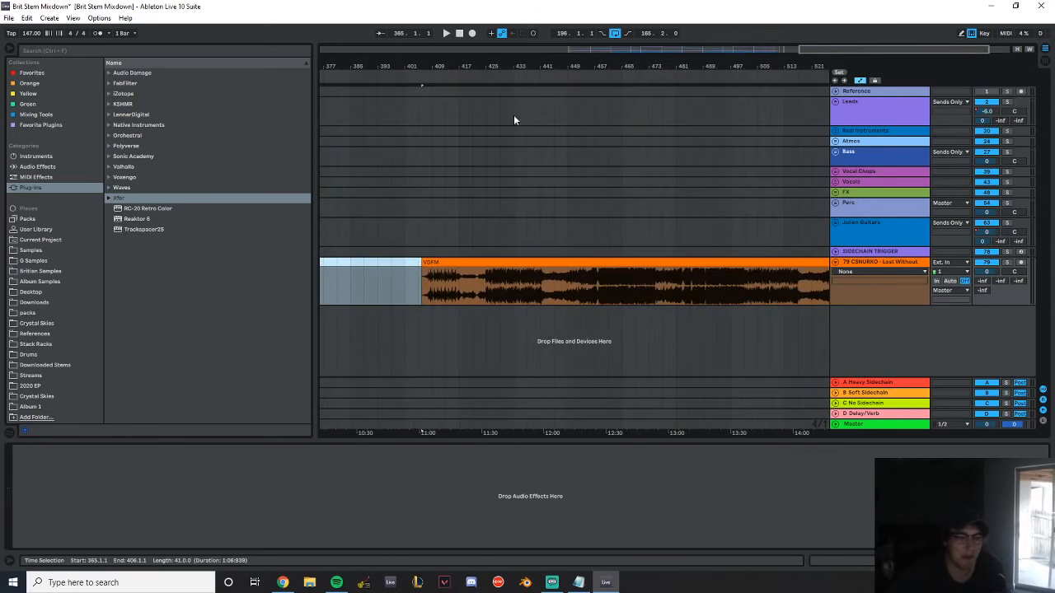
pyautogui.click(493, 258)
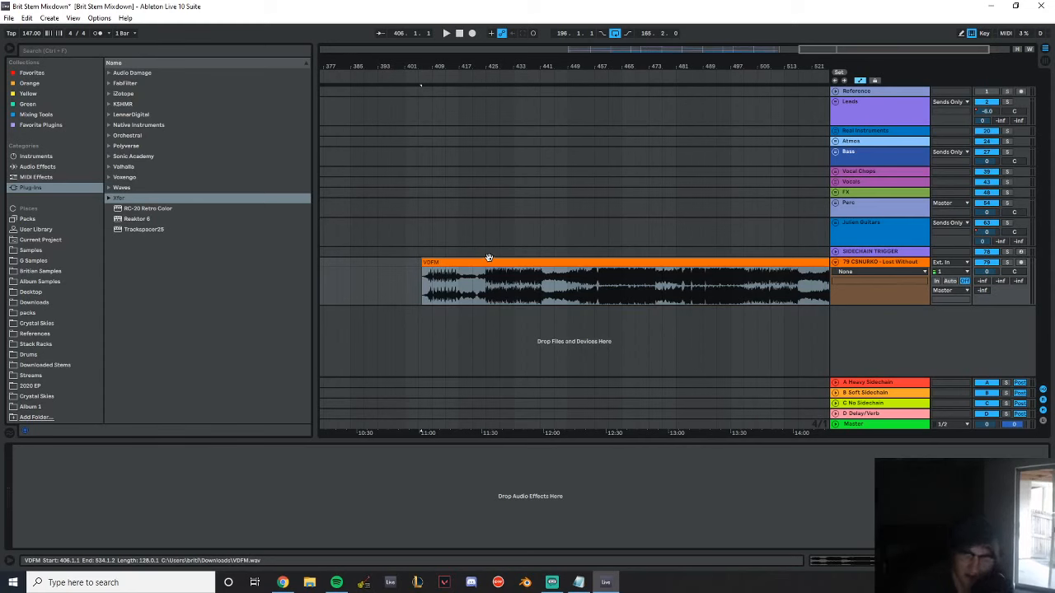
pyautogui.press('space')
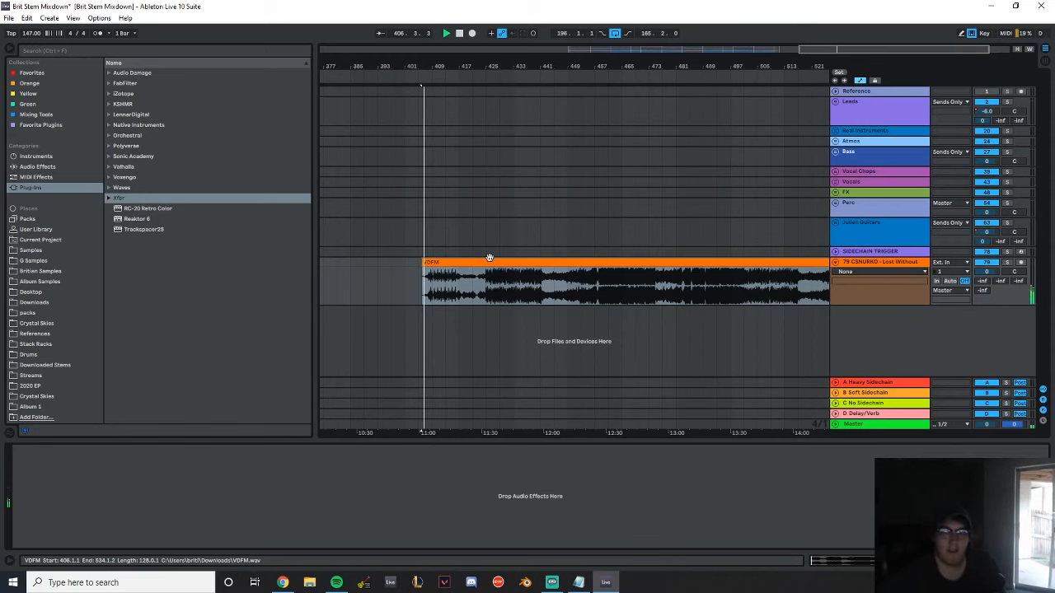
pyautogui.click(515, 261)
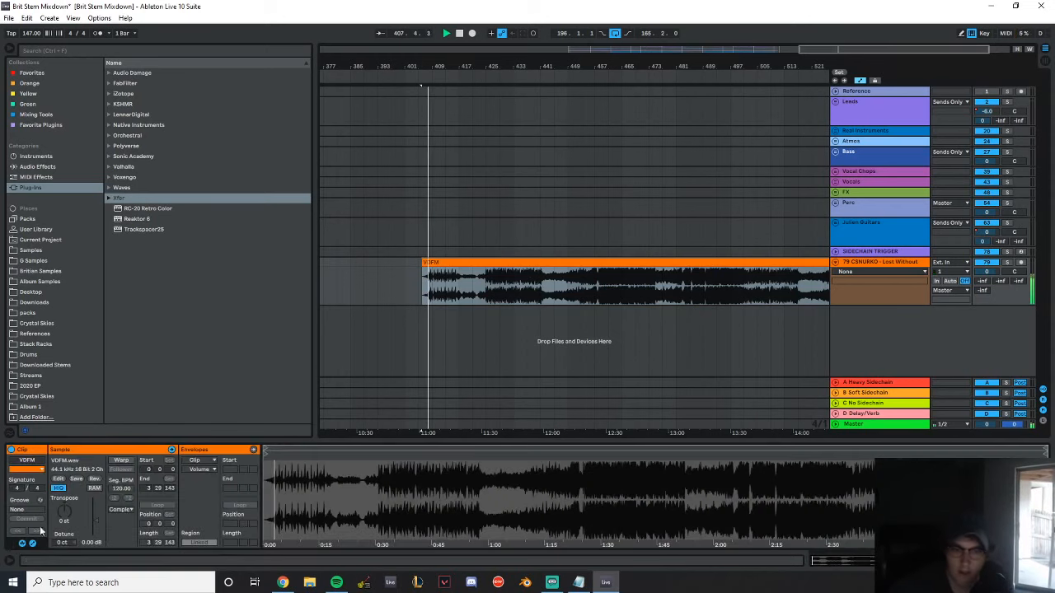
pyautogui.moveTo(506, 68); pyautogui.dragTo(466, 91)
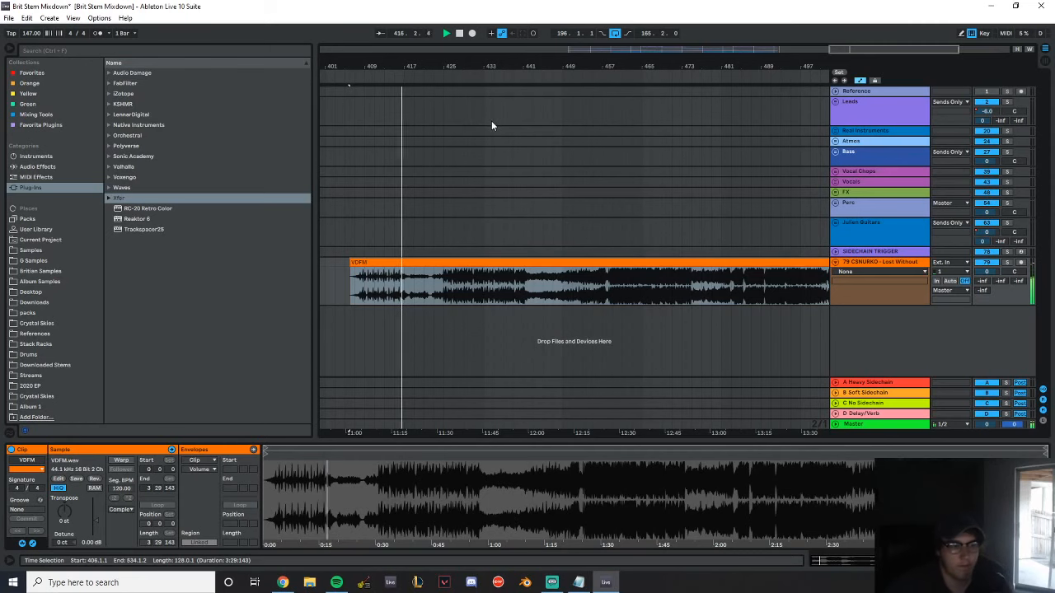
pyautogui.moveTo(491, 66); pyautogui.dragTo(491, 86)
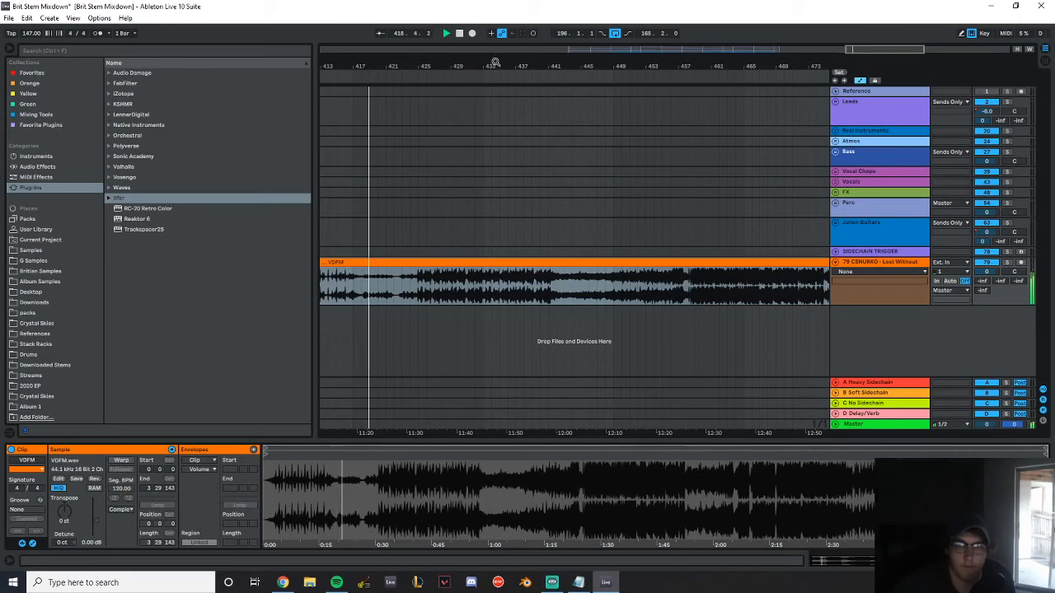
pyautogui.moveTo(487, 64); pyautogui.dragTo(505, 68)
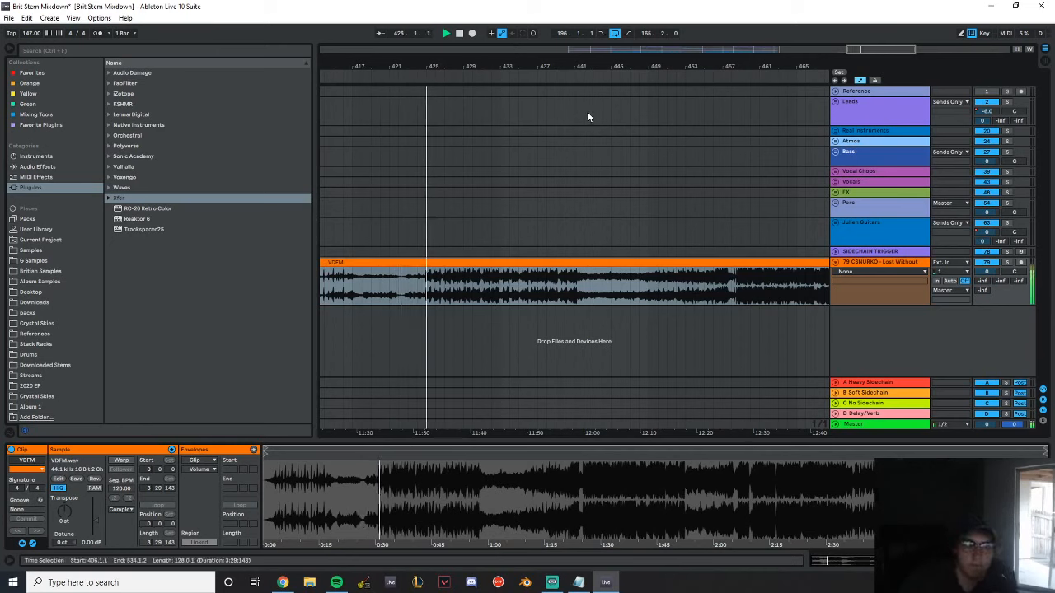
pyautogui.moveTo(533, 61); pyautogui.dragTo(613, 100)
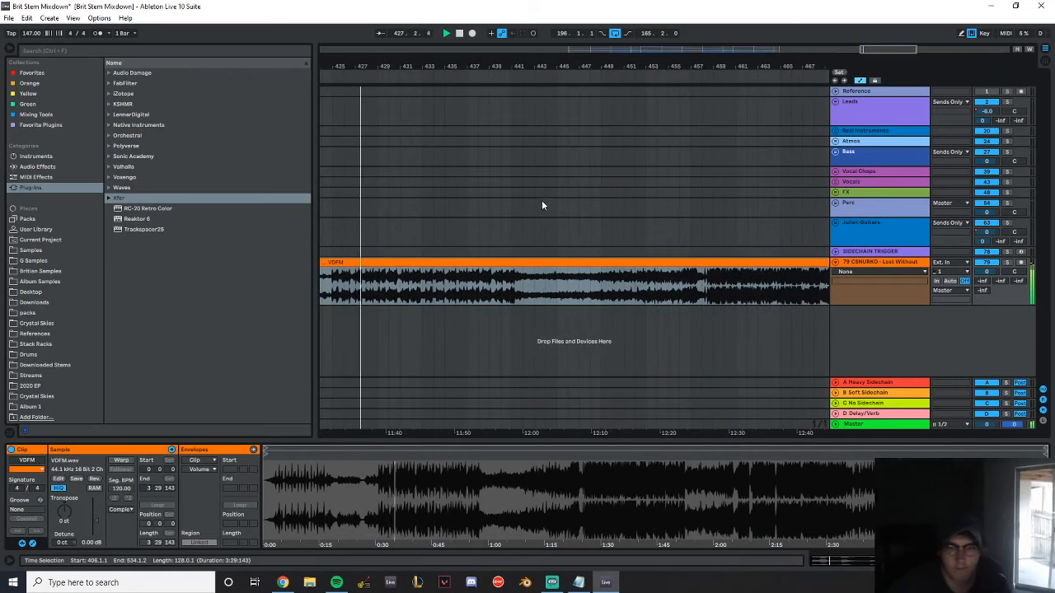
# Jump the VDFM playback ahead to bars 441, 449 and 455, listen to the drop, and stop around bar 467
pyautogui.click(514, 205)
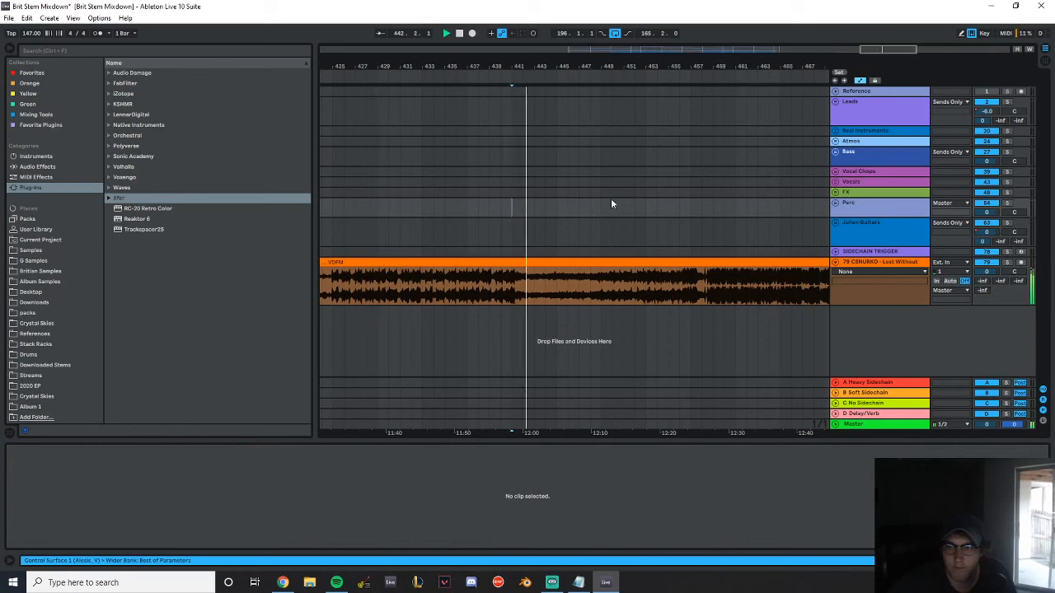
pyautogui.click(599, 205)
pyautogui.click(667, 208)
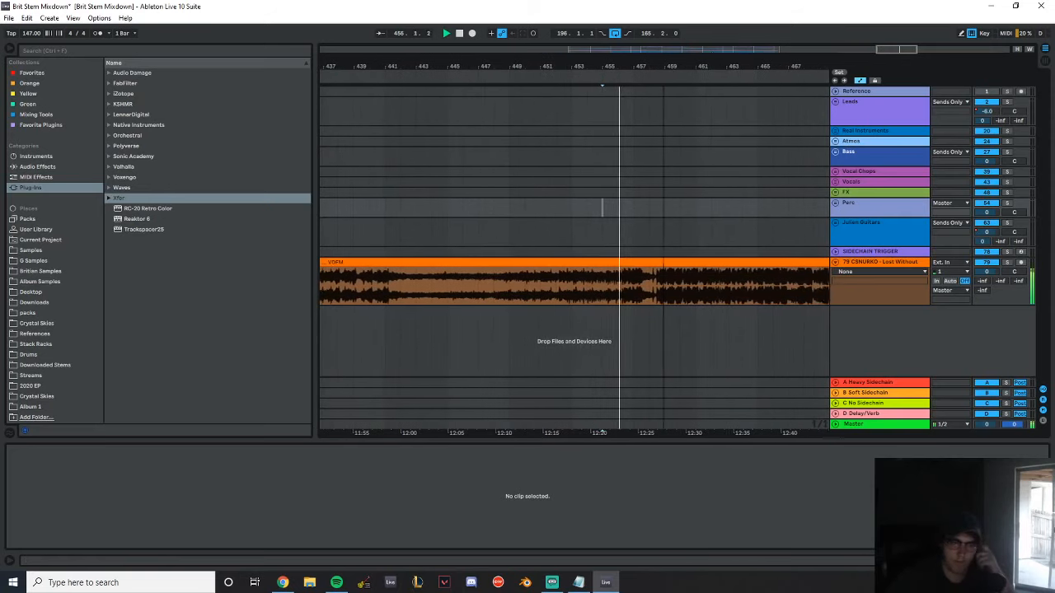
pyautogui.moveTo(662, 61); pyautogui.dragTo(605, 61)
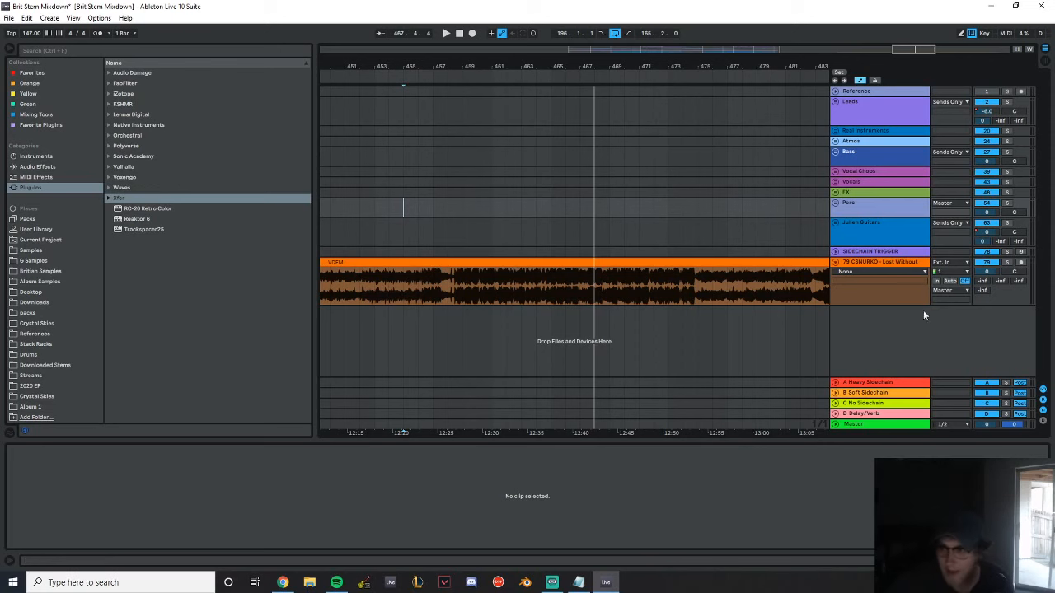
# Delete the CSNURKO - Lost Without You audio track that holds the VDFM clip
pyautogui.click(886, 285)
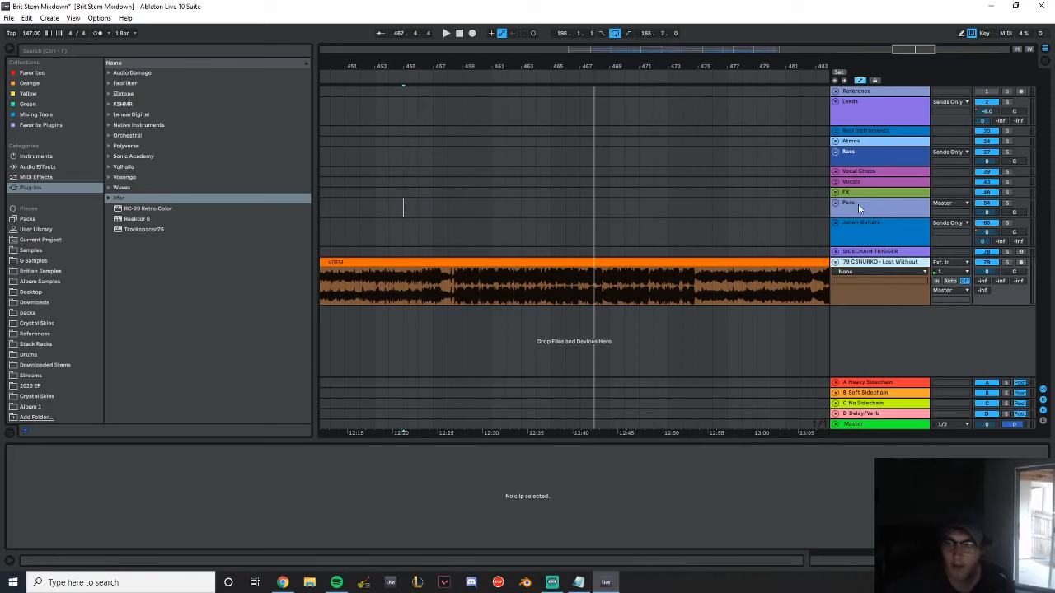
pyautogui.press('Delete')
pyautogui.moveTo(549, 68); pyautogui.dragTo(585, 13)
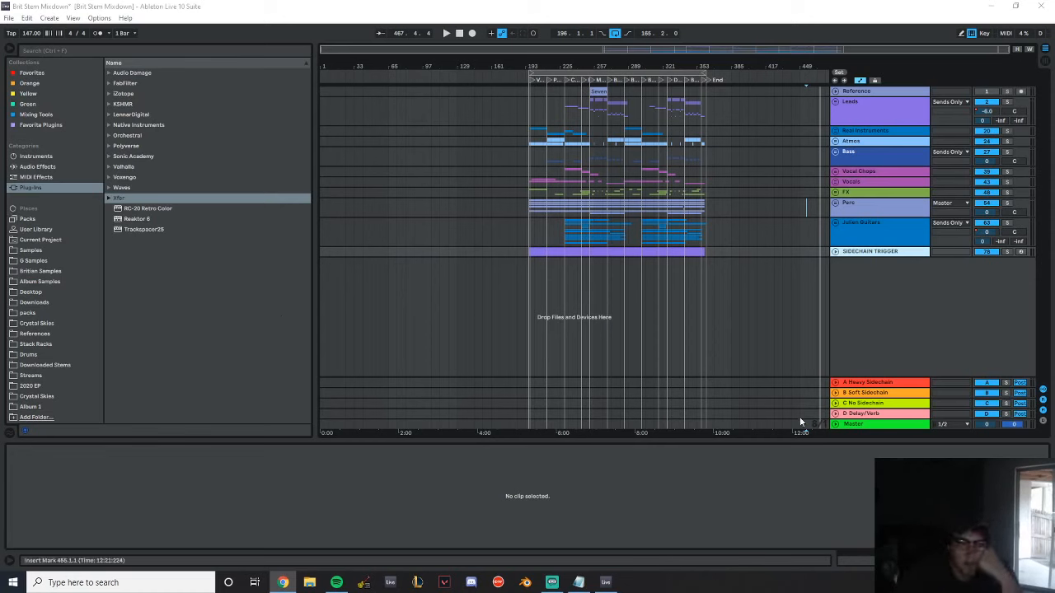
# Show the Master track's devices and unfold BRIT UPDATED MASTERING RACK to inspect its plug-in chain
pyautogui.click(872, 427)
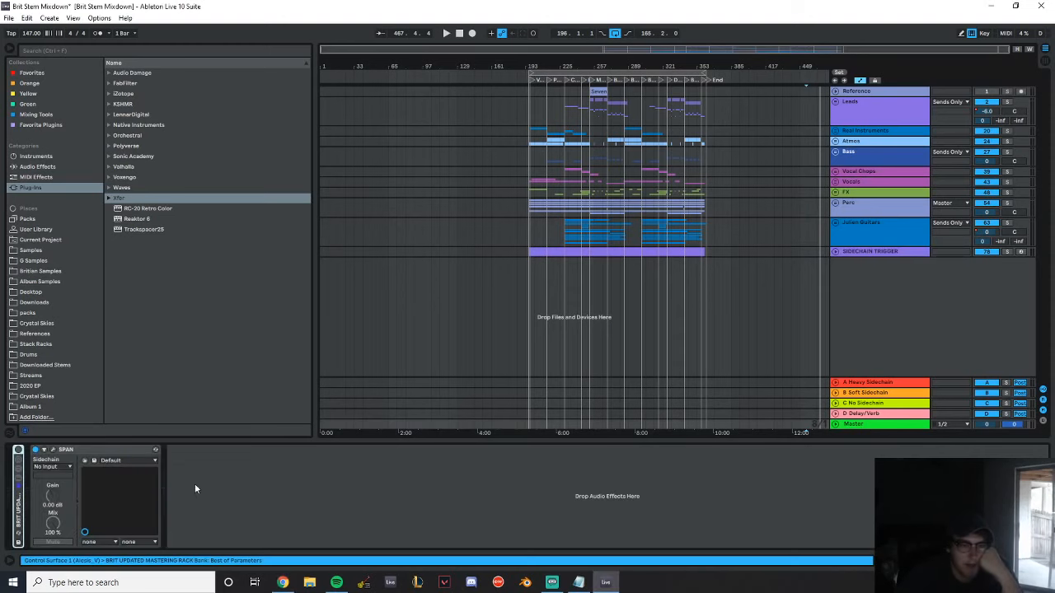
pyautogui.click(19, 507)
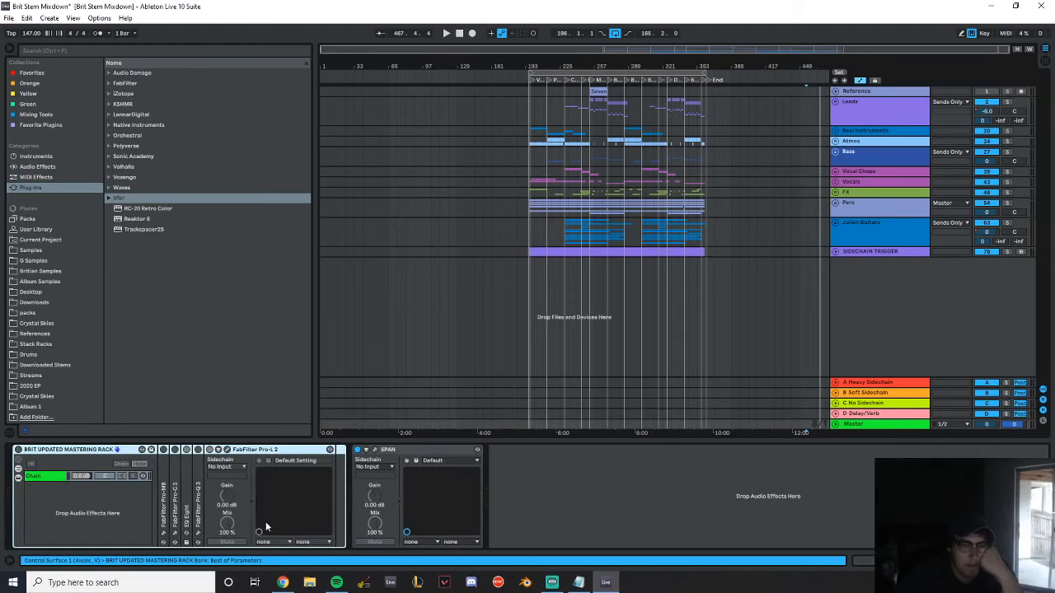
pyautogui.moveTo(624, 65); pyautogui.dragTo(569, 118)
# Open the Live Set Crystal Skies - Collide Mastering Session v1 without saving the changes to Brit Stem Mixdown
pyautogui.click(8, 18)
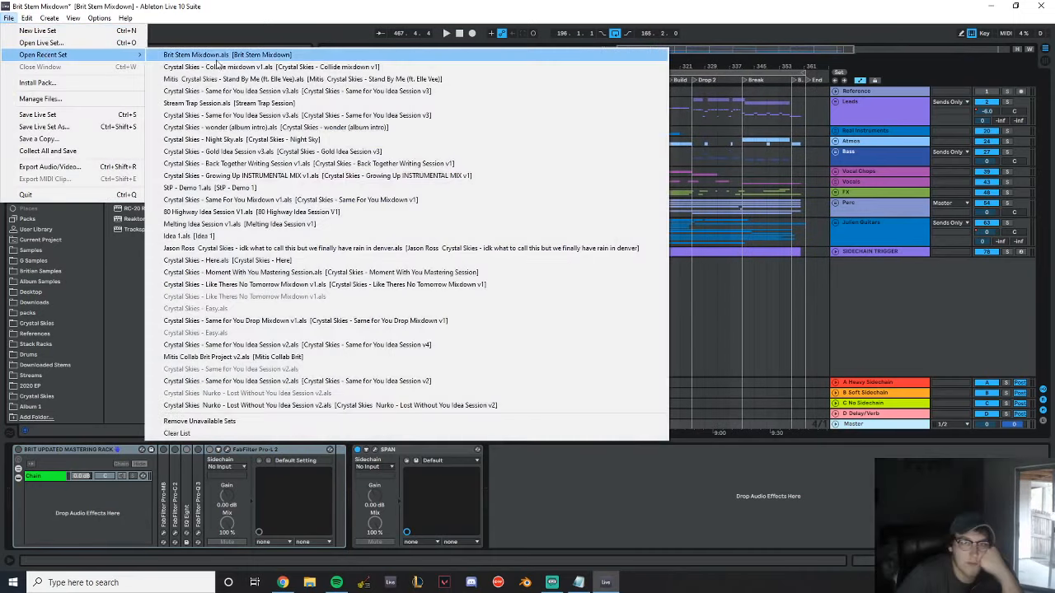
pyautogui.click(63, 43)
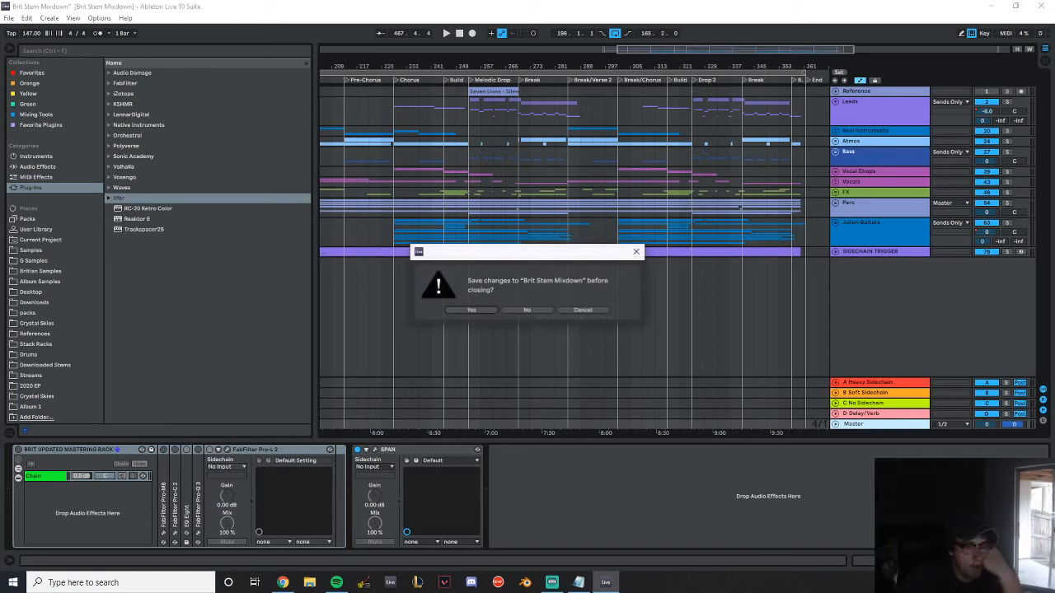
pyautogui.click(532, 310)
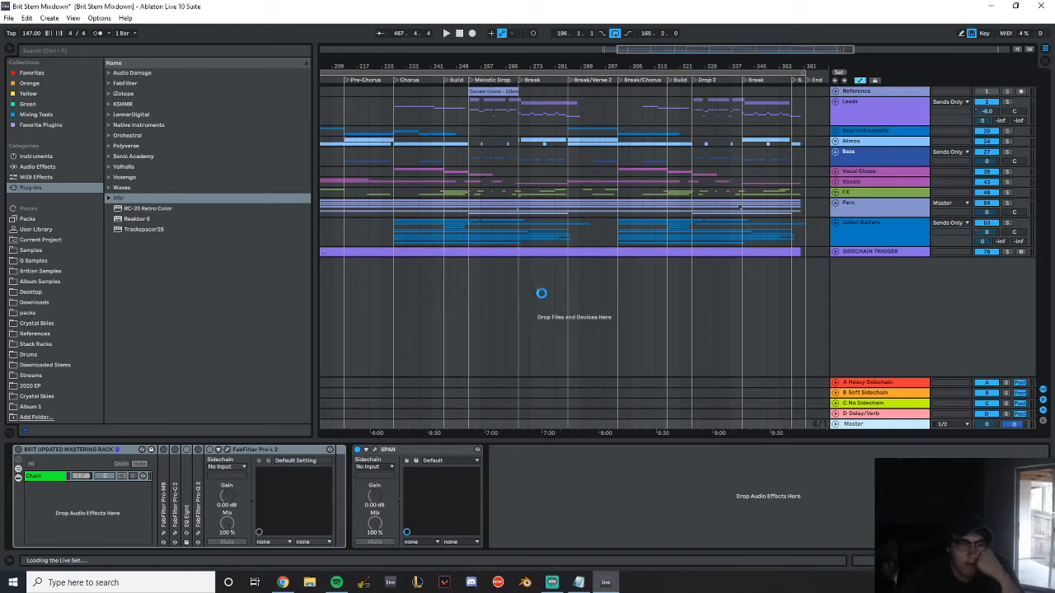
pyautogui.moveTo(611, 584)
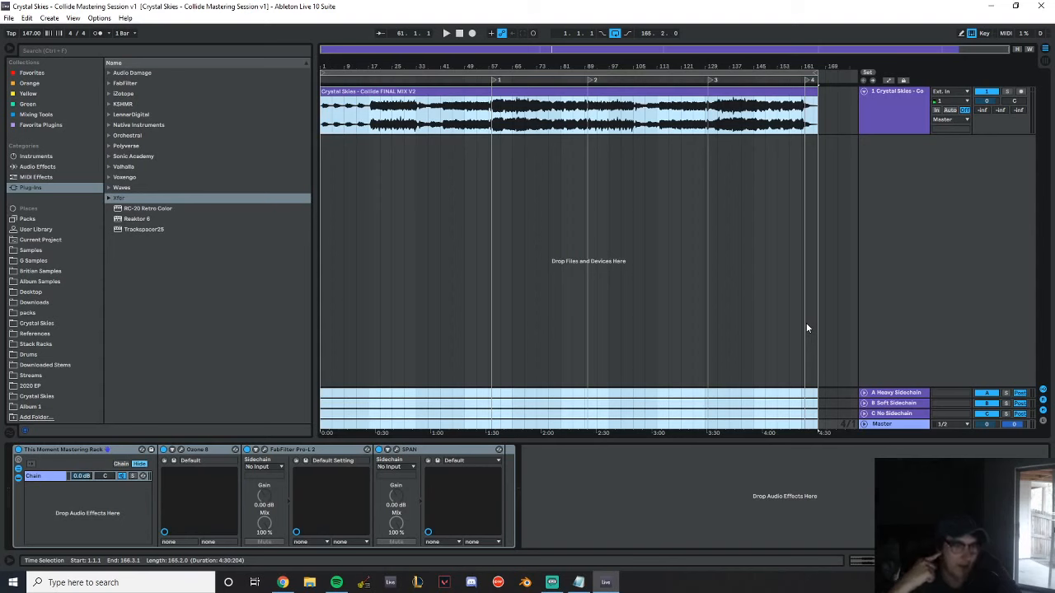
# Open Ozone 8 in the Master track's mastering rack and look through the Imager module's stereo width settings and presets
pyautogui.click(899, 424)
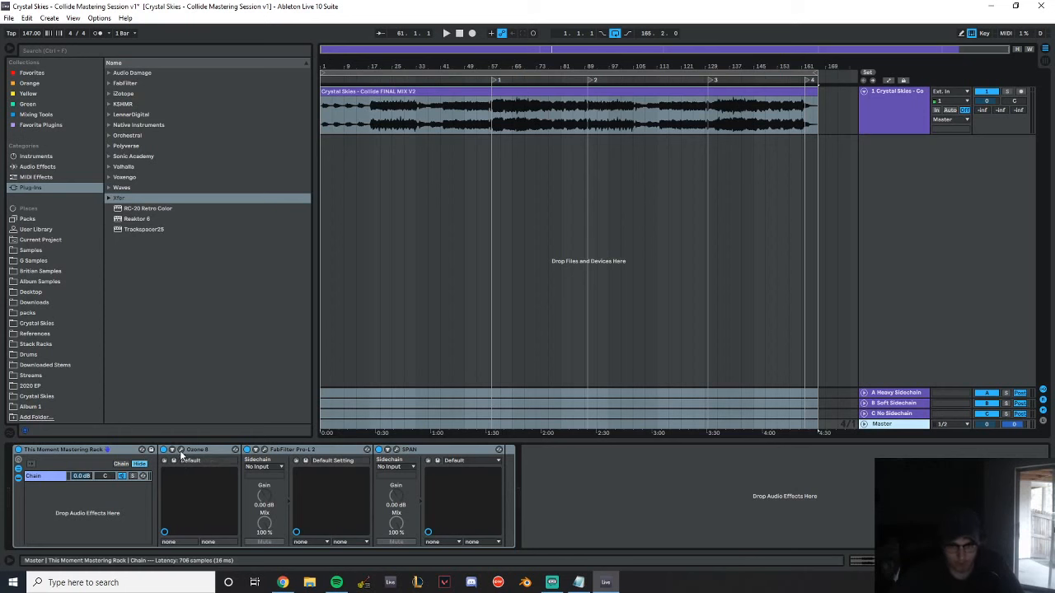
pyautogui.click(181, 450)
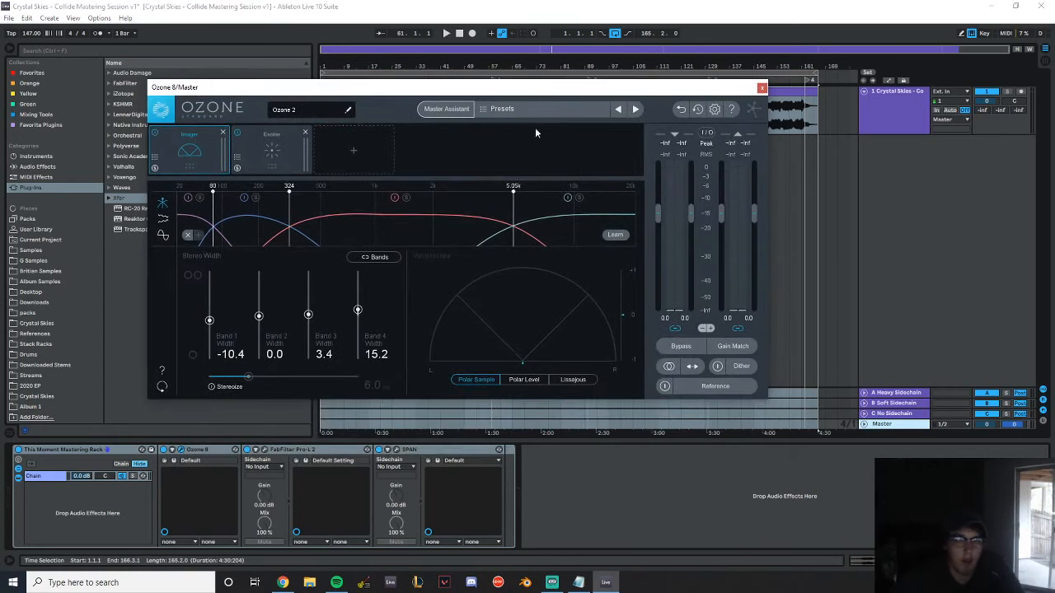
pyautogui.click(155, 157)
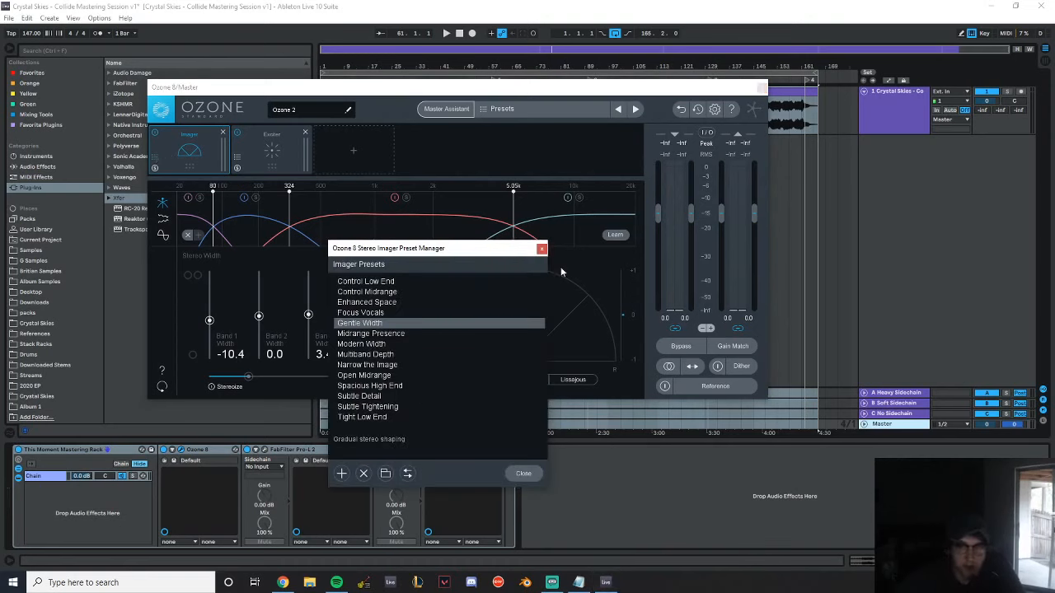
pyautogui.click(542, 248)
# Examine the Exciter module's bands and preset list in Ozone 8, then close the plug-in window
pyautogui.click(282, 165)
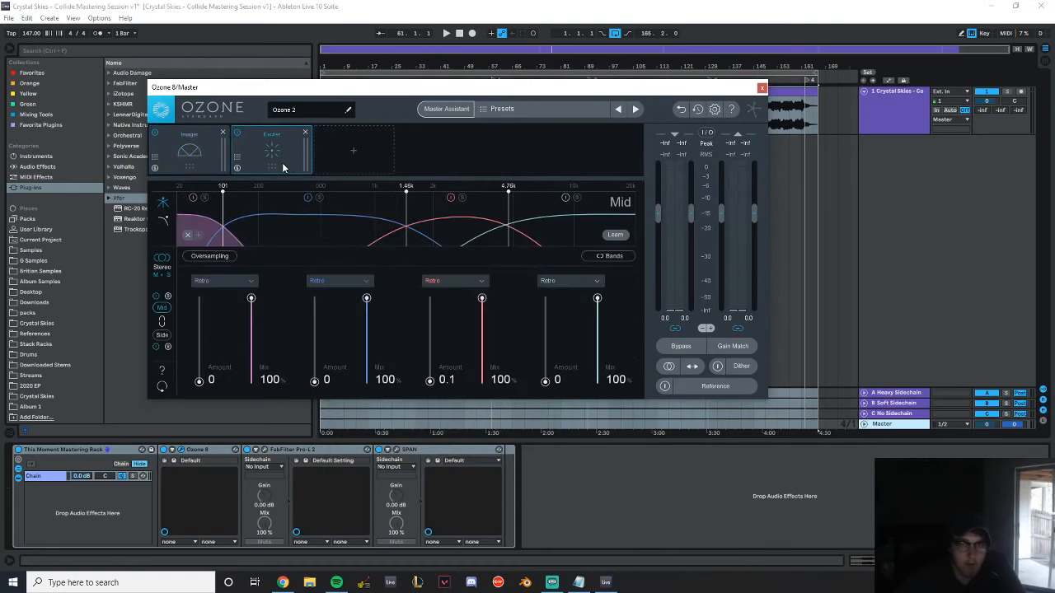
pyautogui.click(238, 158)
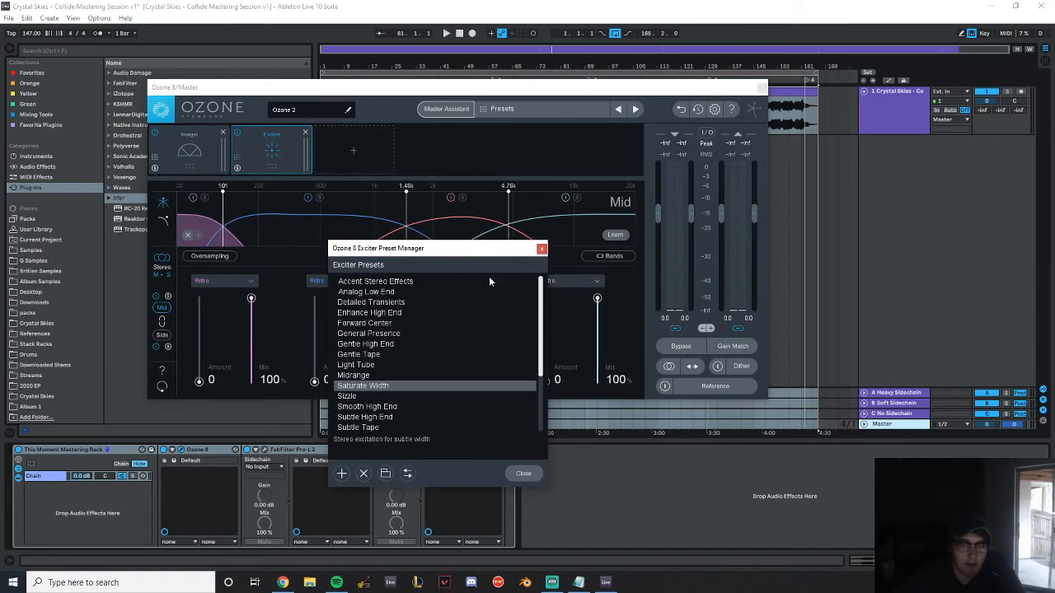
pyautogui.click(542, 248)
pyautogui.click(762, 87)
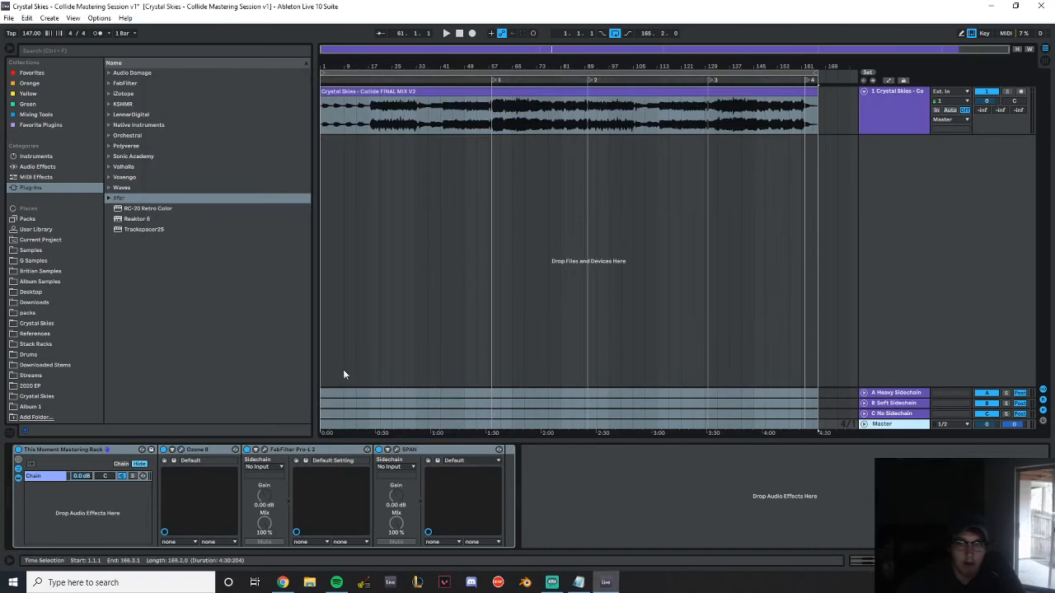
# Open FabFilter Pro-L 2 from the mastering rack, inspect its gain and limiting settings, and close it
pyautogui.click(267, 450)
pyautogui.moveTo(208, 52); pyautogui.dragTo(400, 71)
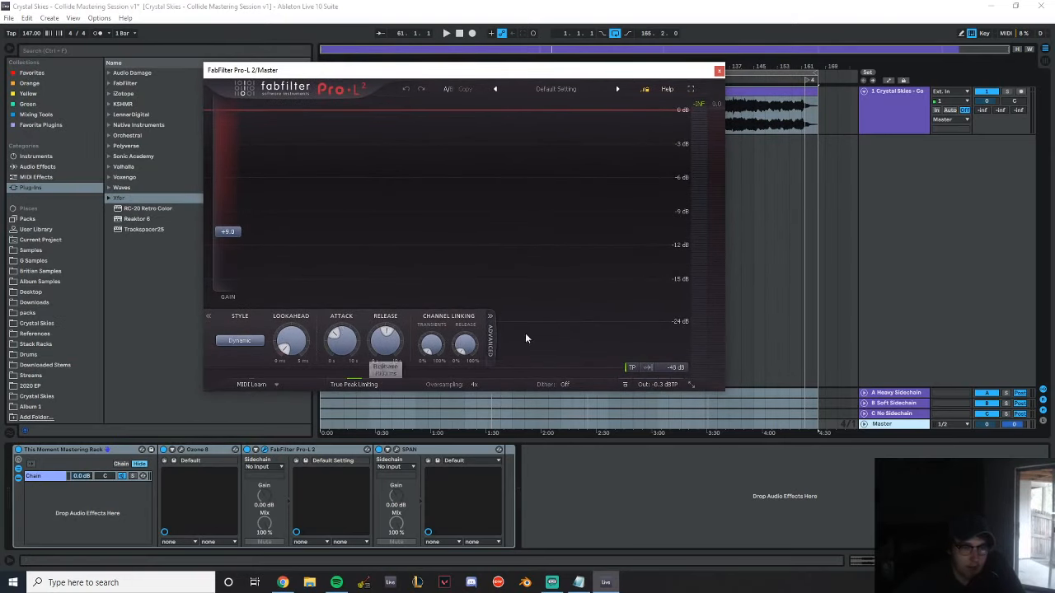
pyautogui.click(719, 71)
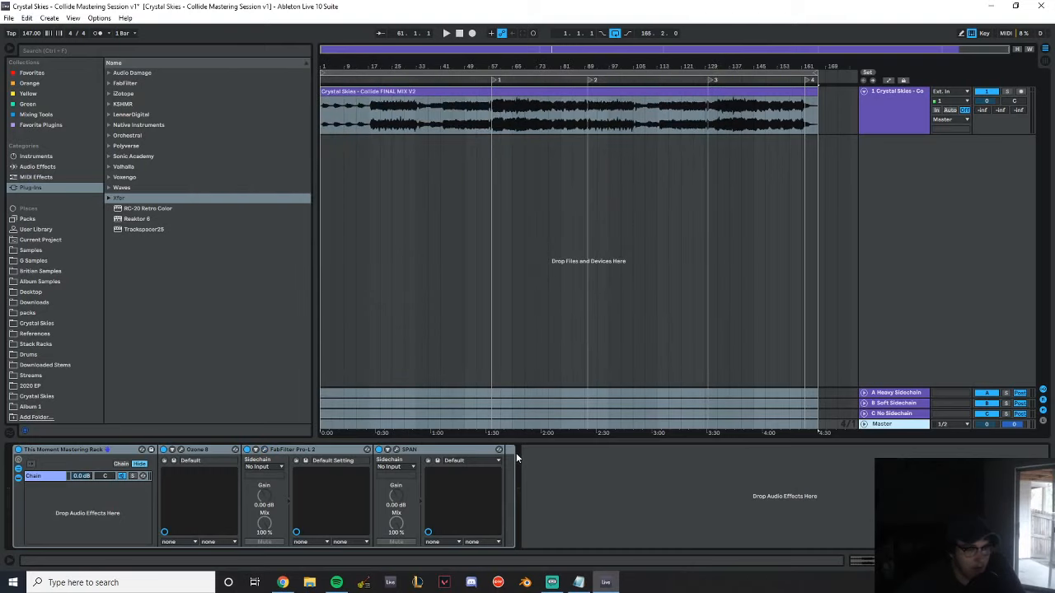
# Look through the Native Instruments and Orchestral plug-in folders in the browser
pyautogui.click(285, 449)
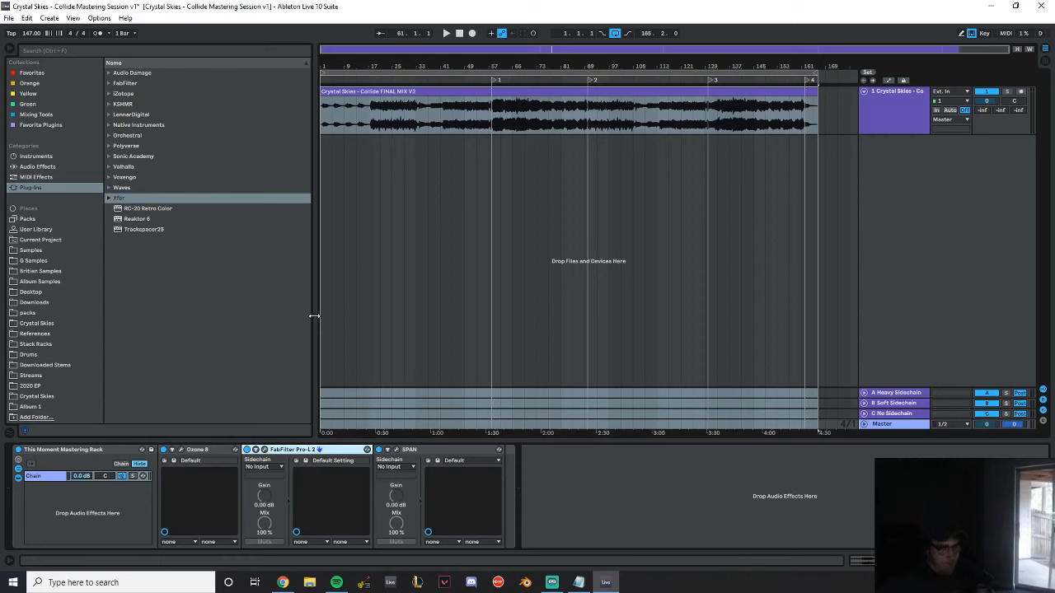
pyautogui.click(108, 125)
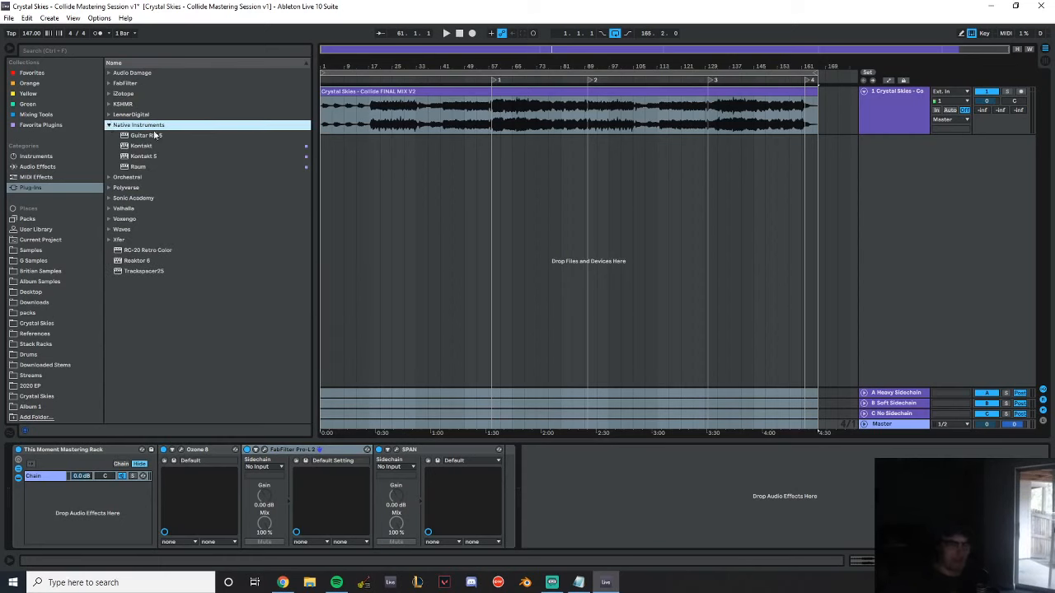
pyautogui.click(111, 176)
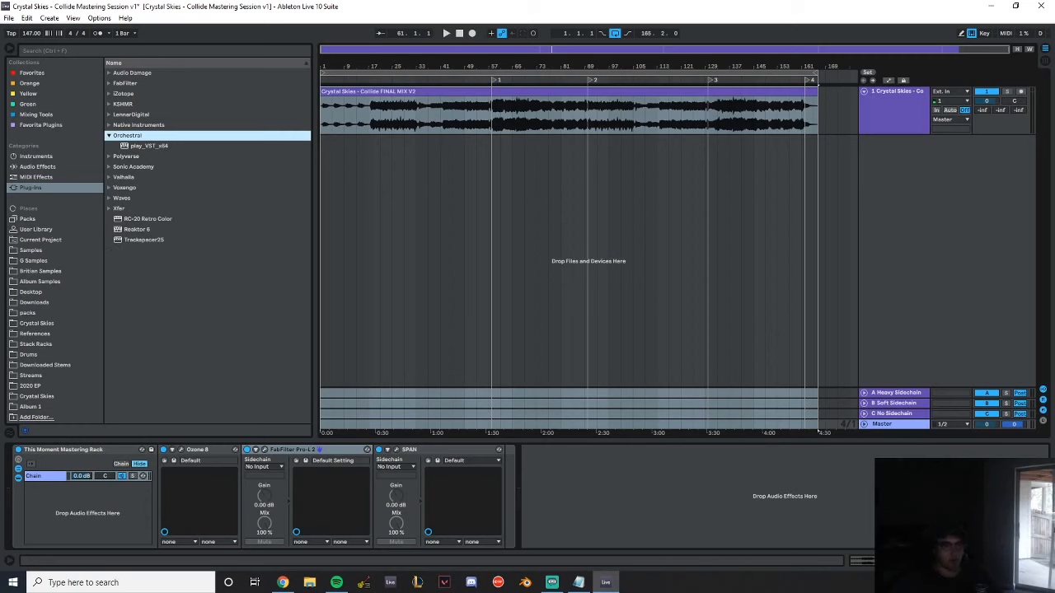
pyautogui.hotkey('alt', 'Tab')
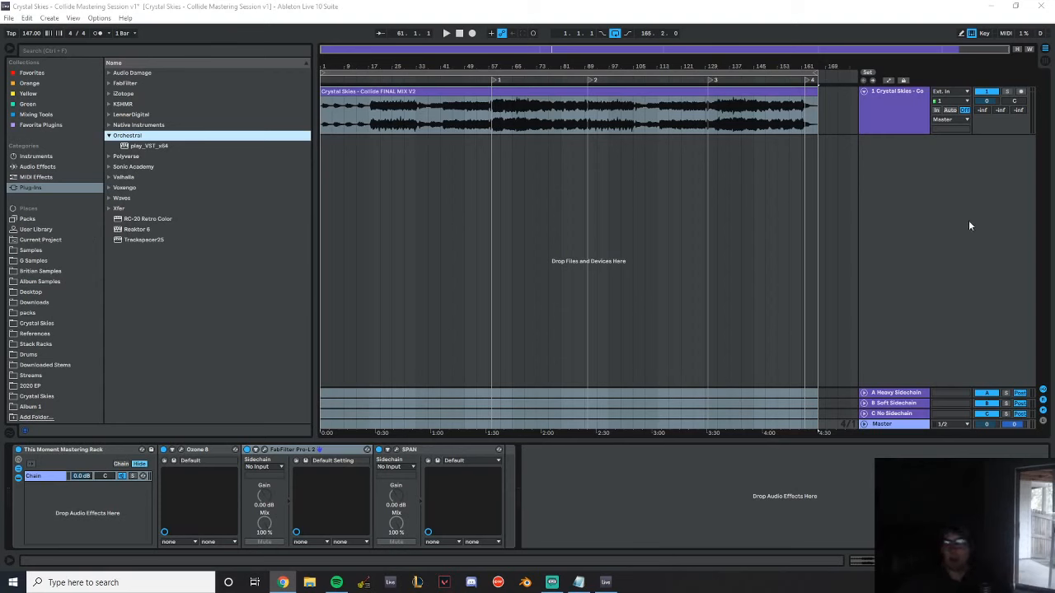
# Add an audio track below the Collide mix track and open the Dubstep folder inside the Drums and Kick sample folders
pyautogui.click(904, 120)
pyautogui.hotkey('ctrl', 't')
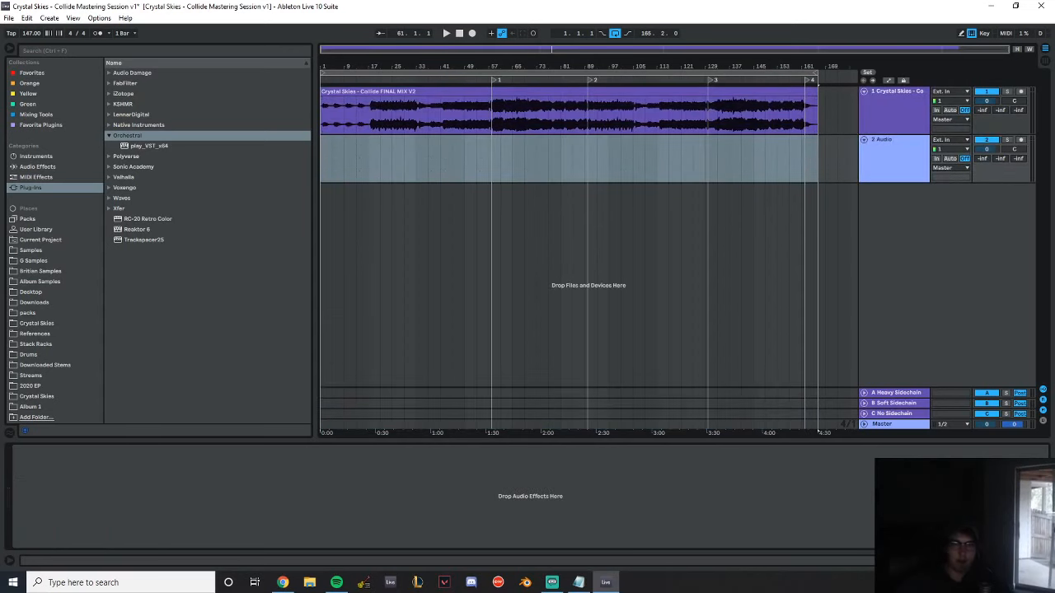
pyautogui.click(40, 271)
pyautogui.click(116, 114)
pyautogui.click(109, 94)
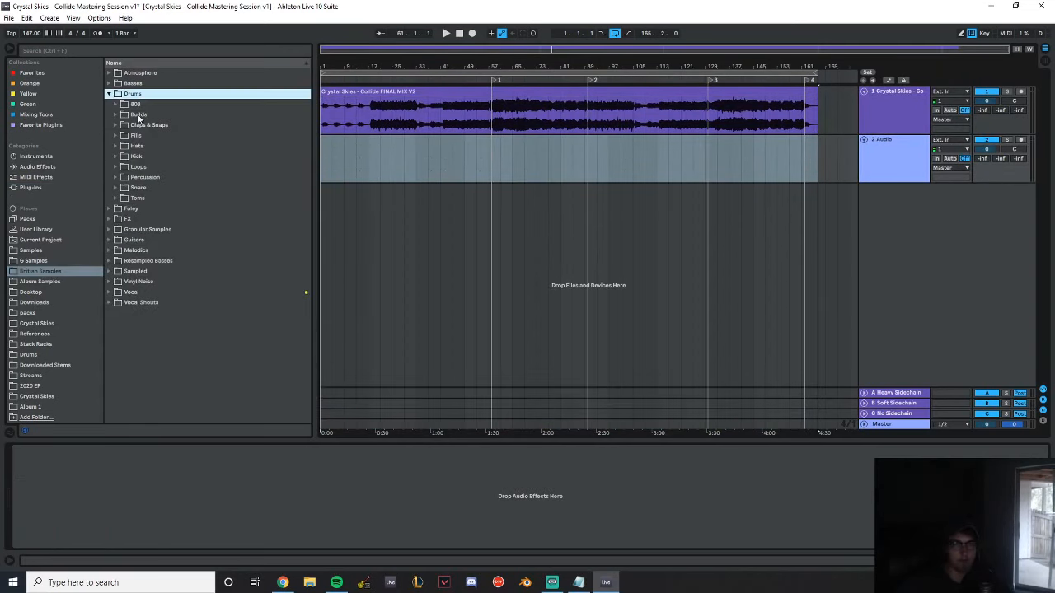
pyautogui.click(117, 157)
pyautogui.click(121, 177)
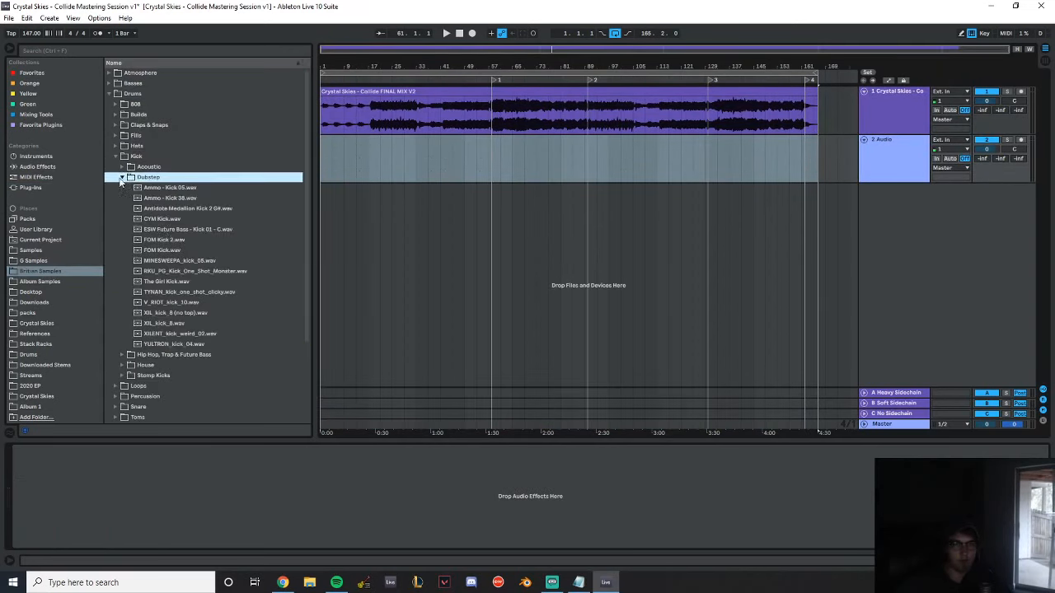
# Audition several dubstep kick samples and place The Girl Kick.wav on the new audio track at bar 169
pyautogui.click(188, 231)
pyautogui.click(179, 261)
pyautogui.click(169, 250)
pyautogui.click(211, 271)
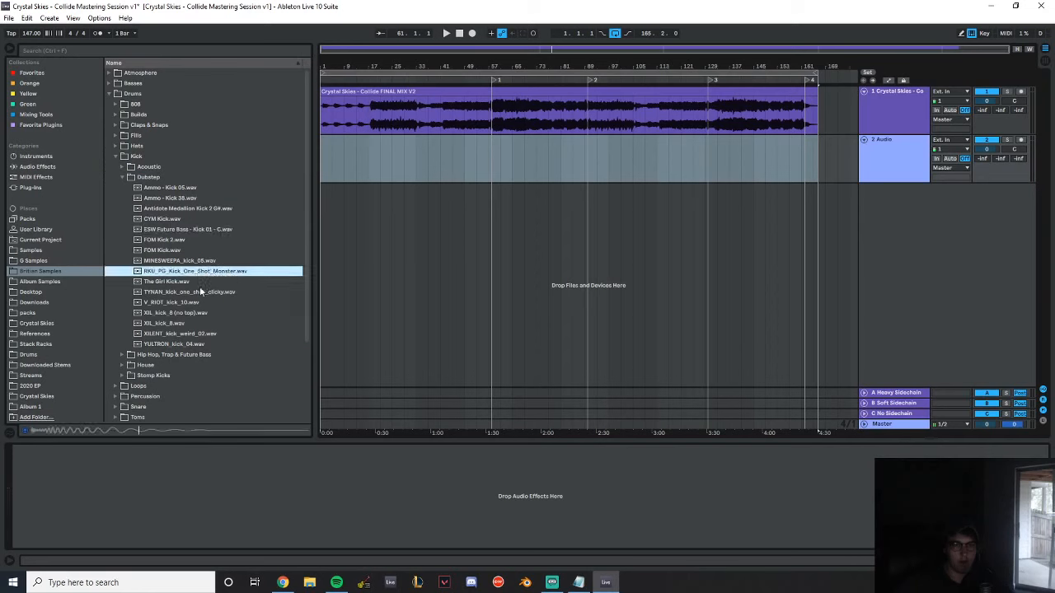
pyautogui.click(198, 281)
pyautogui.click(812, 186)
pyautogui.moveTo(812, 186); pyautogui.dragTo(827, 169)
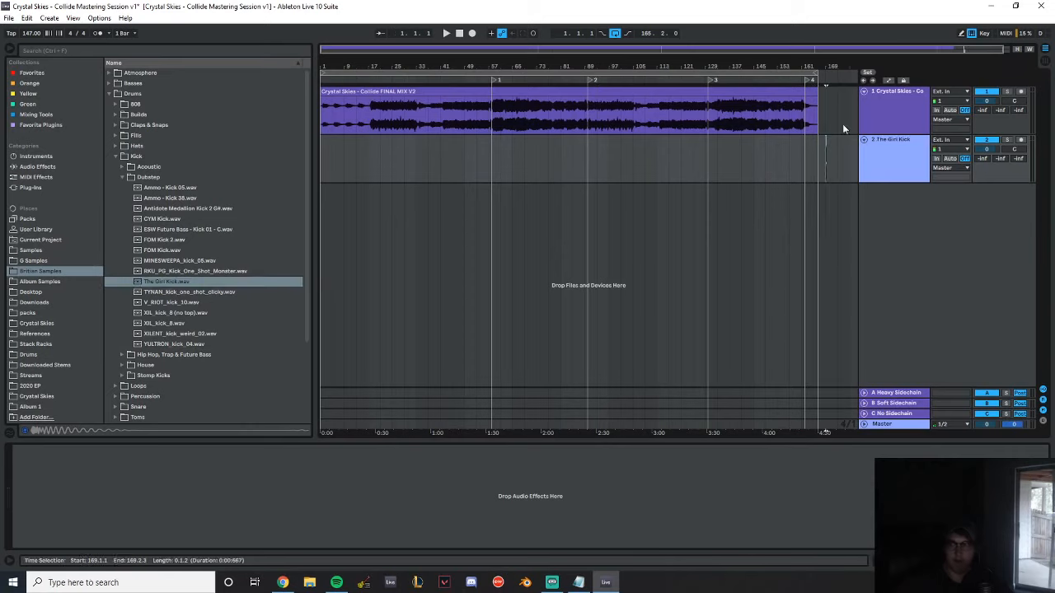
# Play The Girl Kick clip at bar 169 and lower its clip gain to -18 dB
pyautogui.moveTo(831, 64); pyautogui.dragTo(519, 175)
pyautogui.press('space')
pyautogui.press('space')
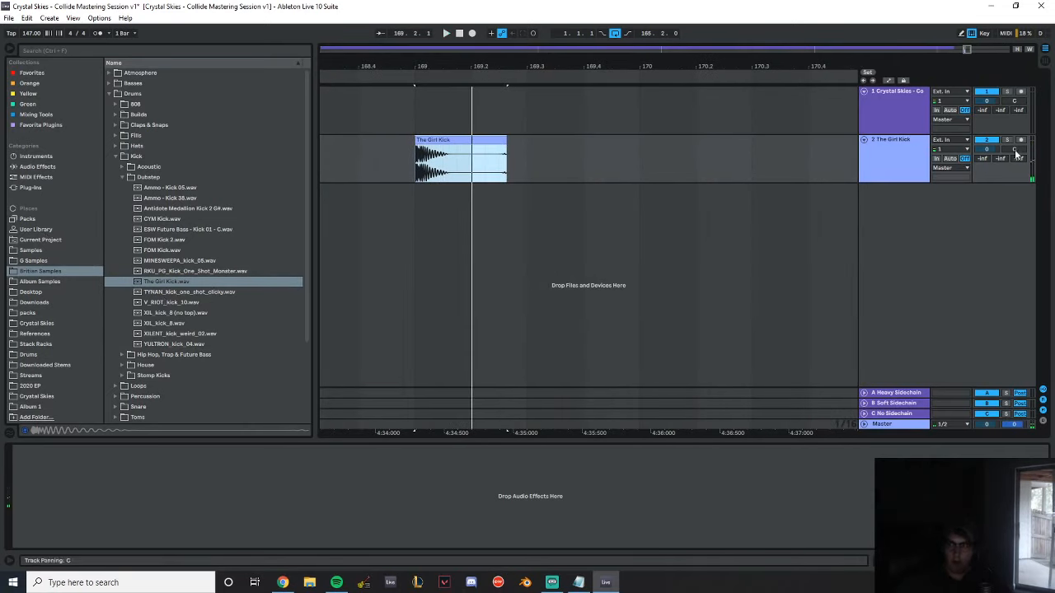
pyautogui.click(449, 157)
pyautogui.doubleClick(452, 138)
pyautogui.moveTo(99, 541); pyautogui.dragTo(99, 569)
pyautogui.press('space')
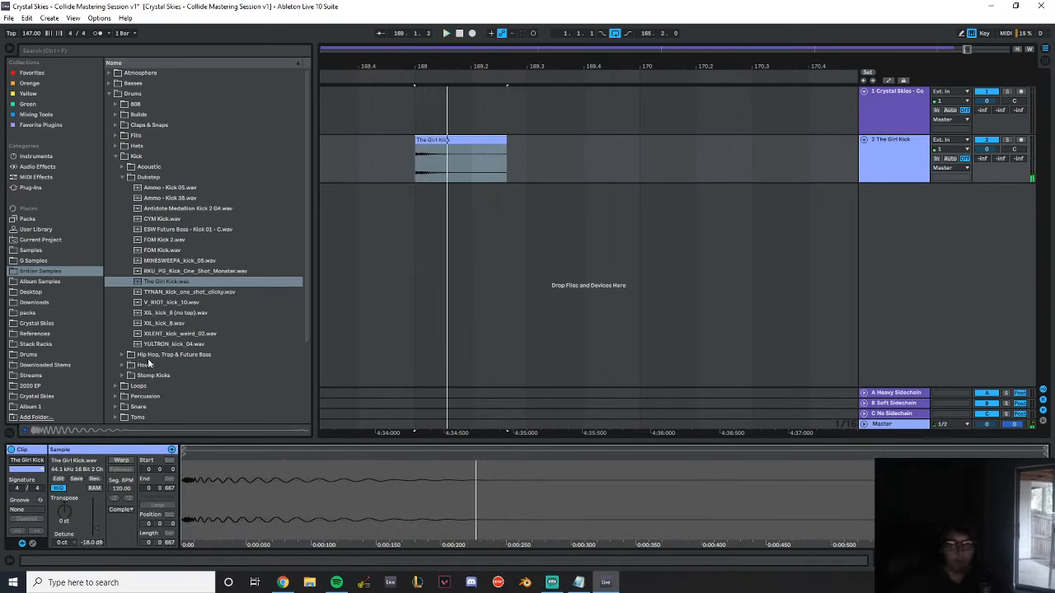
# Add Utility and EQ Eight to the kick track and set Utility to Mono
pyautogui.click(37, 166)
pyautogui.scroll(-15, 206, 358)
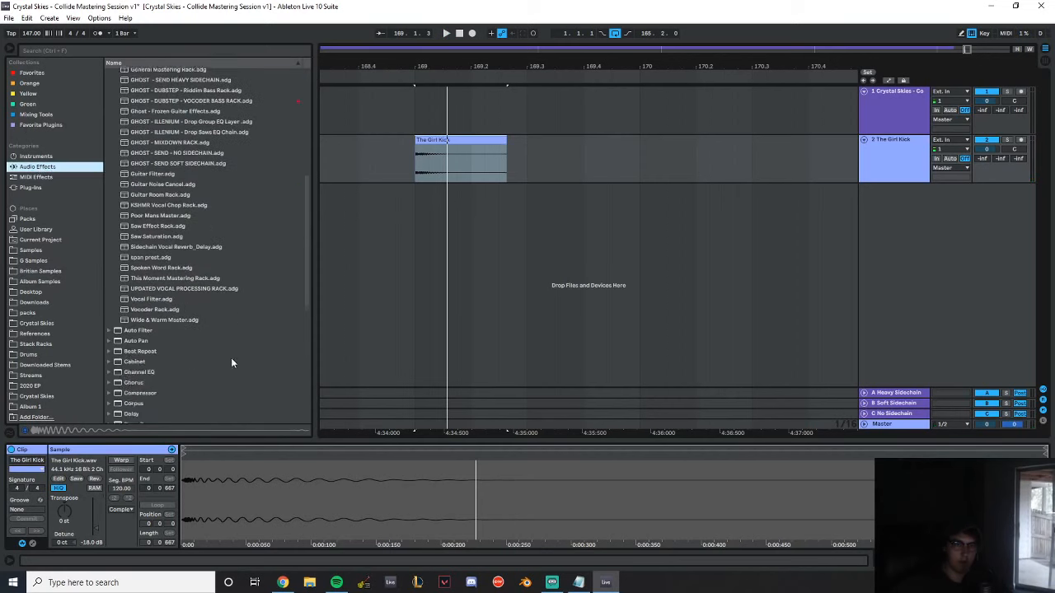
pyautogui.click(154, 399)
pyautogui.doubleClick(154, 399)
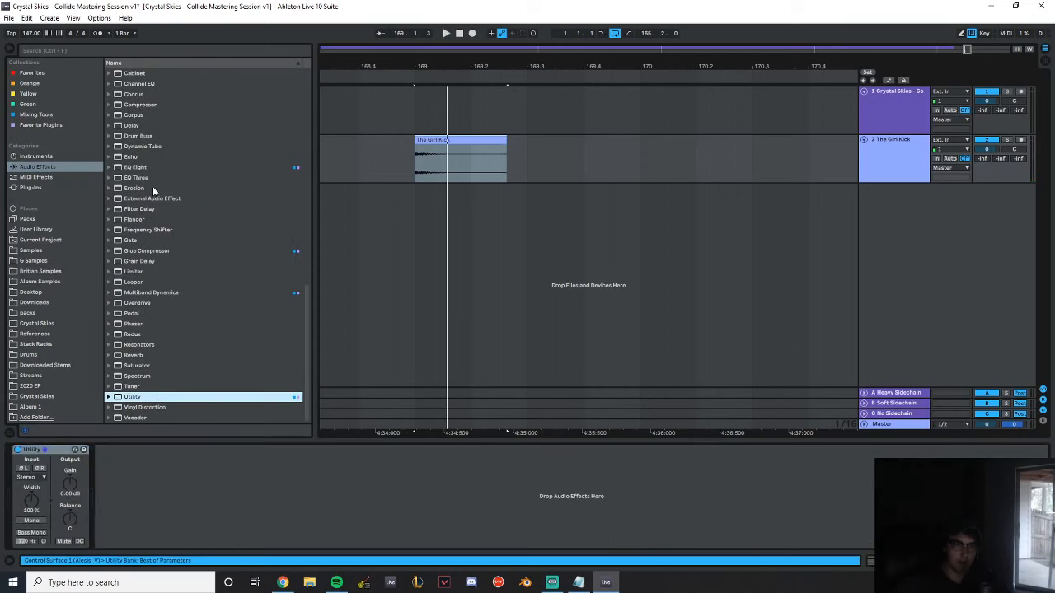
pyautogui.doubleClick(136, 167)
pyautogui.click(31, 521)
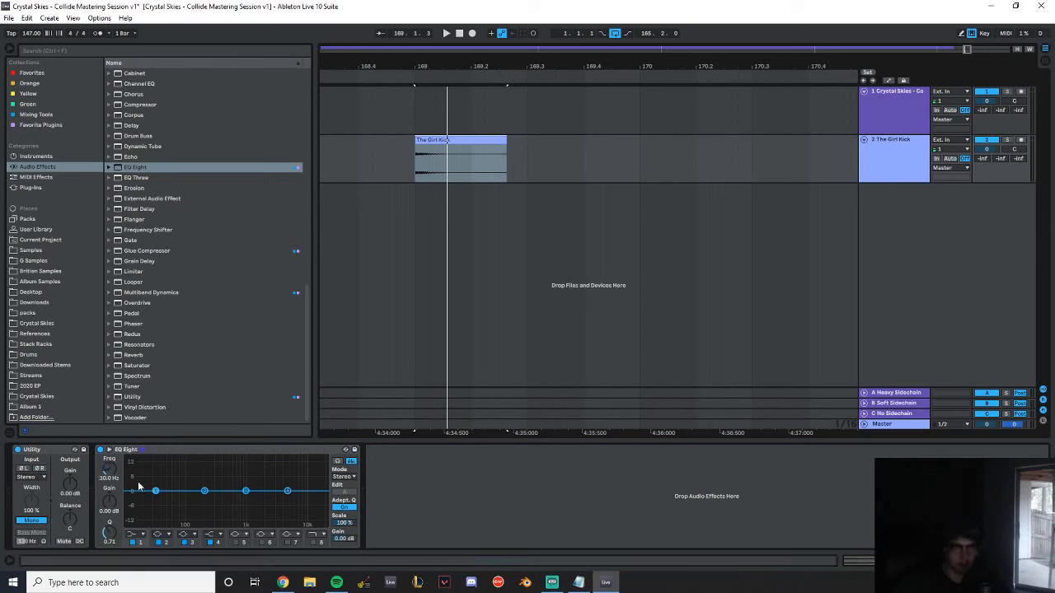
# Shape the kick in EQ Eight with a low cut, a dip near 200 Hz and a cut of about 2.9 dB at 4.45 kHz, auditioning it
pyautogui.click(141, 535)
pyautogui.click(138, 500)
pyautogui.press('space')
pyautogui.press('space')
pyautogui.press('space')
pyautogui.press('space')
pyautogui.press('space')
pyautogui.moveTo(205, 491); pyautogui.dragTo(284, 497)
pyautogui.press('space')
pyautogui.press('space')
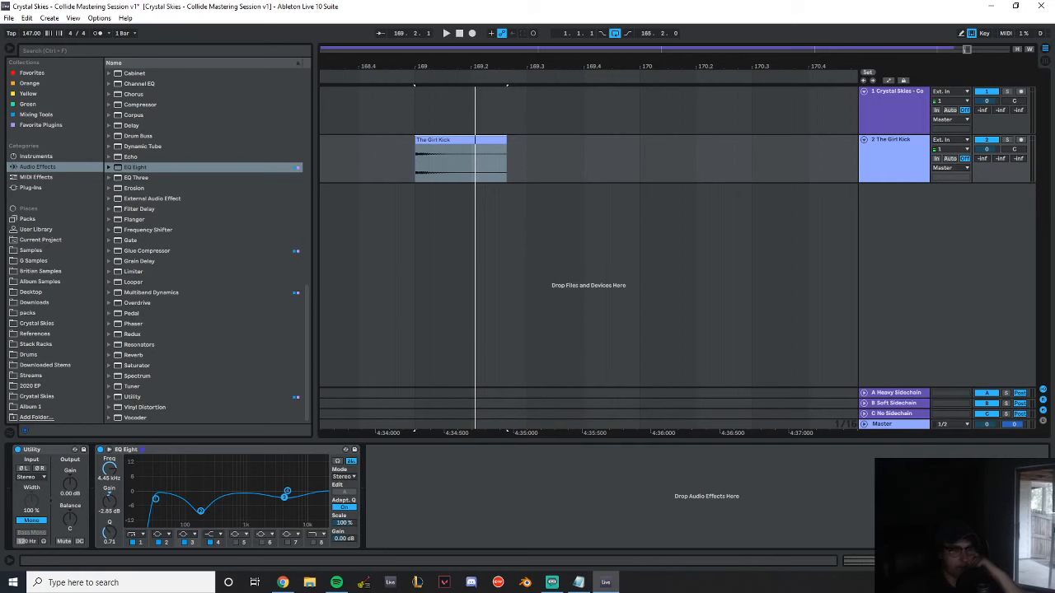
# Shorten The Girl Kick clip so it ends at 169.2 and give it a long fade-out
pyautogui.hotkey('alt', 'Tab')
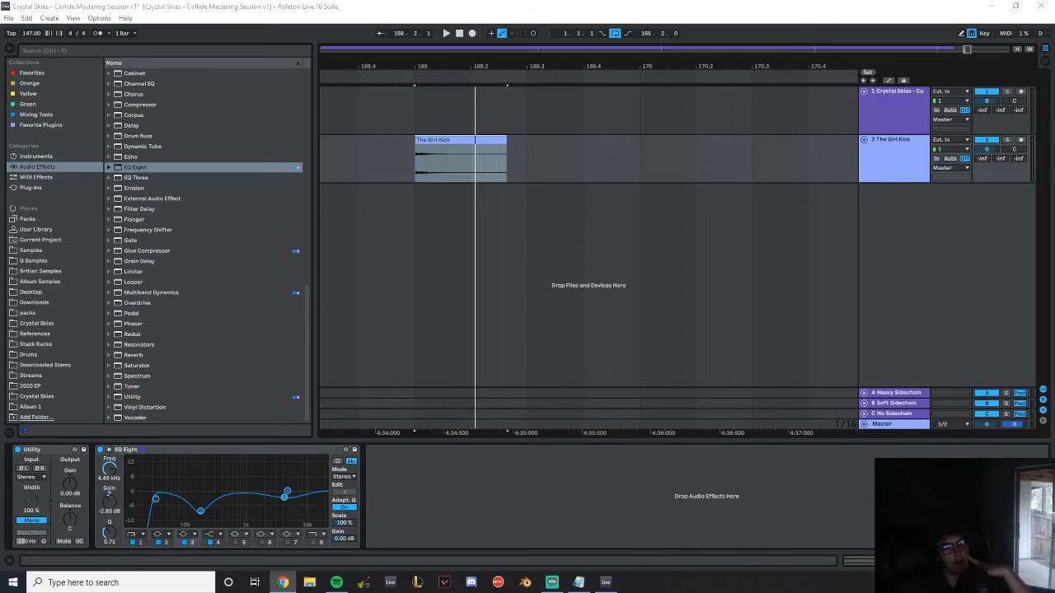
pyautogui.moveTo(479, 68); pyautogui.dragTo(568, 128)
pyautogui.moveTo(482, 115); pyautogui.dragTo(473, 66)
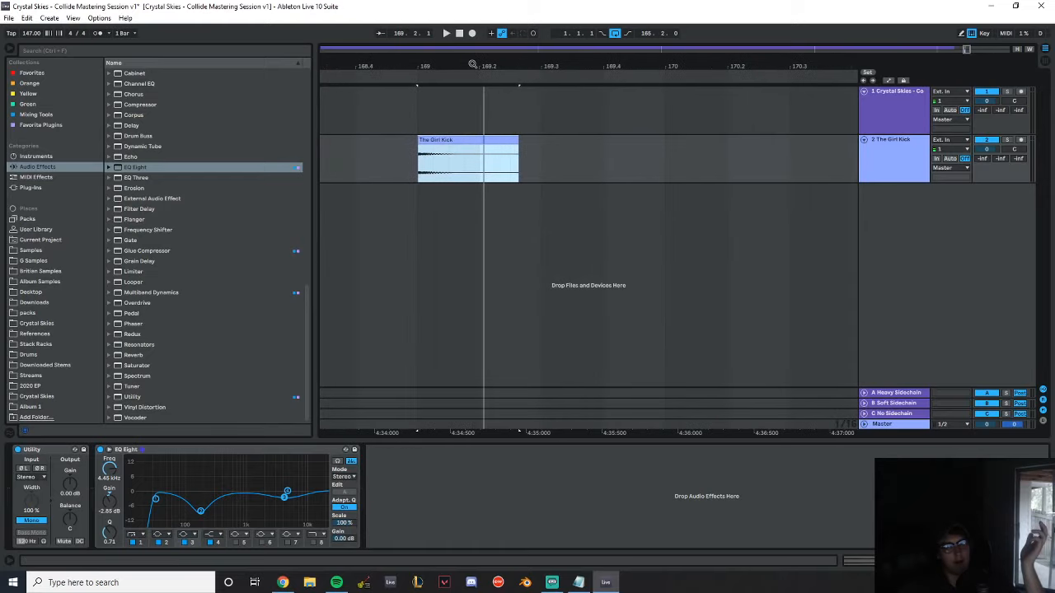
pyautogui.moveTo(516, 142); pyautogui.dragTo(478, 141)
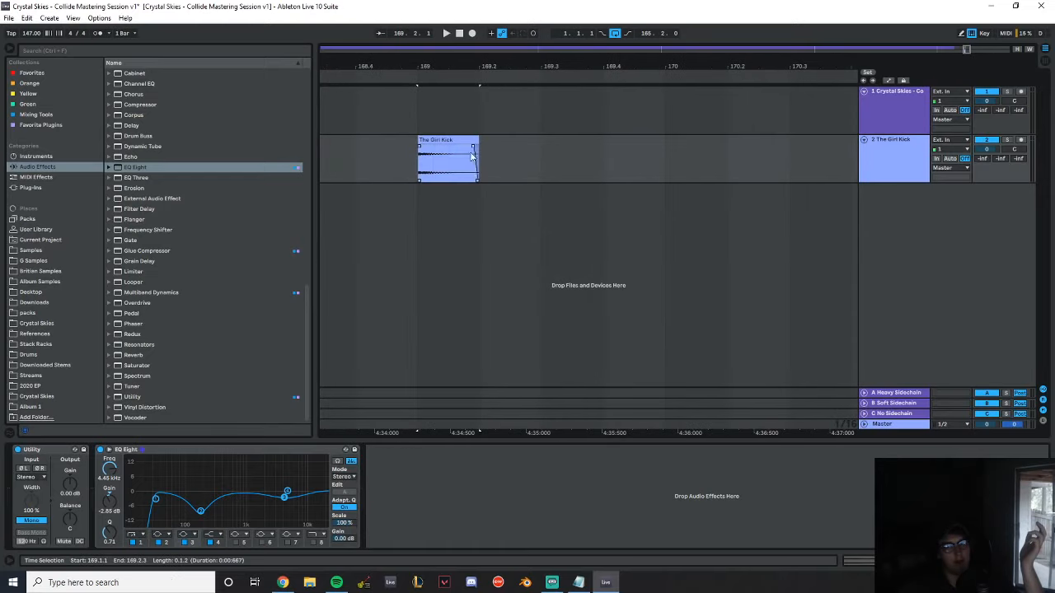
pyautogui.click(480, 157)
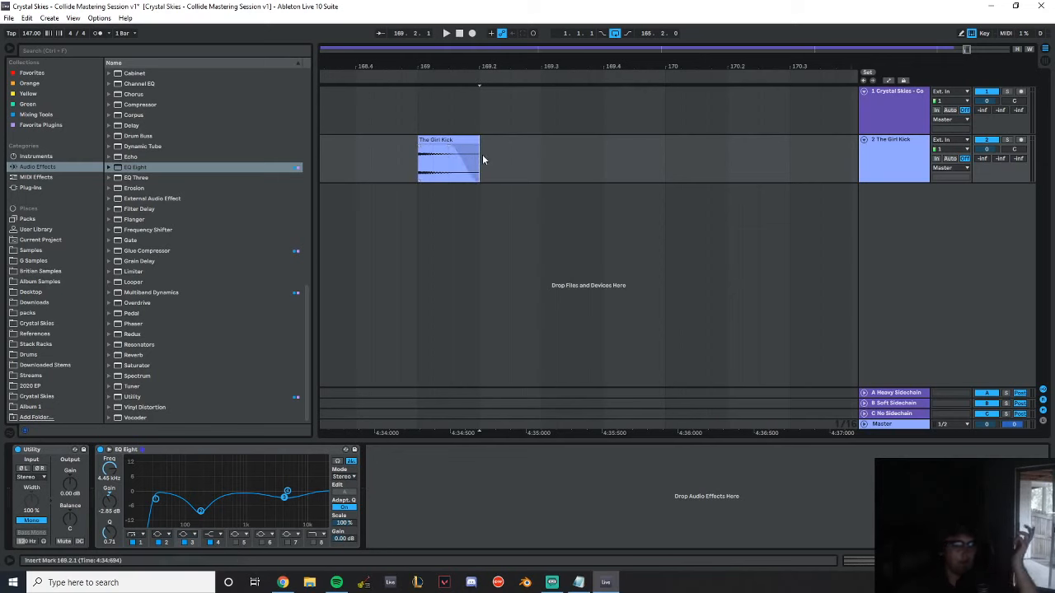
pyautogui.moveTo(468, 154)
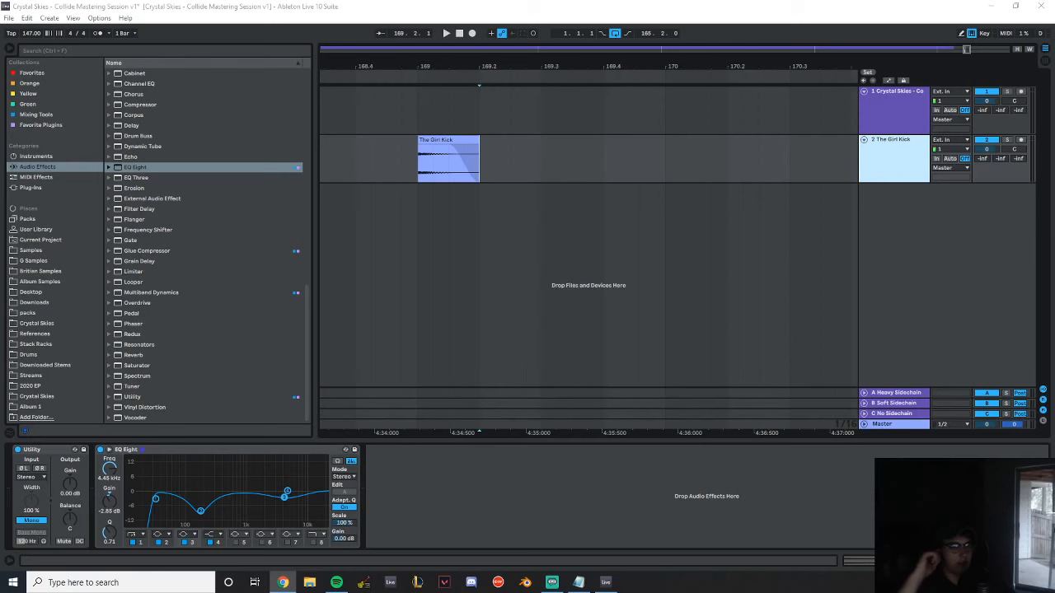
# Open the recent Live Set Crystal Skies - Growing Up INSTRUMENTAL MIX v1 without saving the current changes
pyautogui.click(8, 17)
pyautogui.click(27, 42)
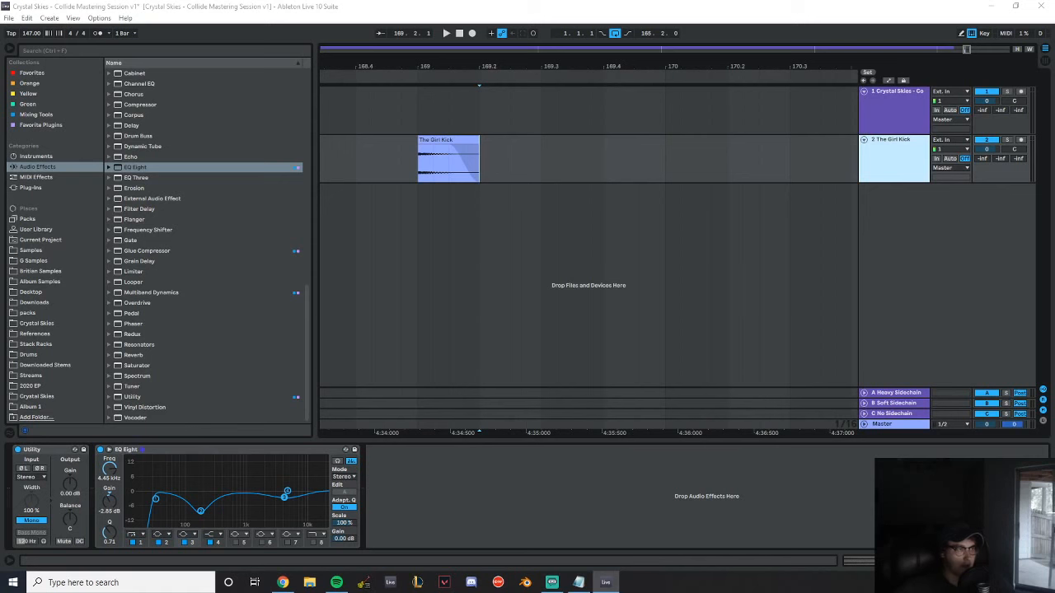
pyautogui.click(8, 17)
pyautogui.moveTo(63, 56)
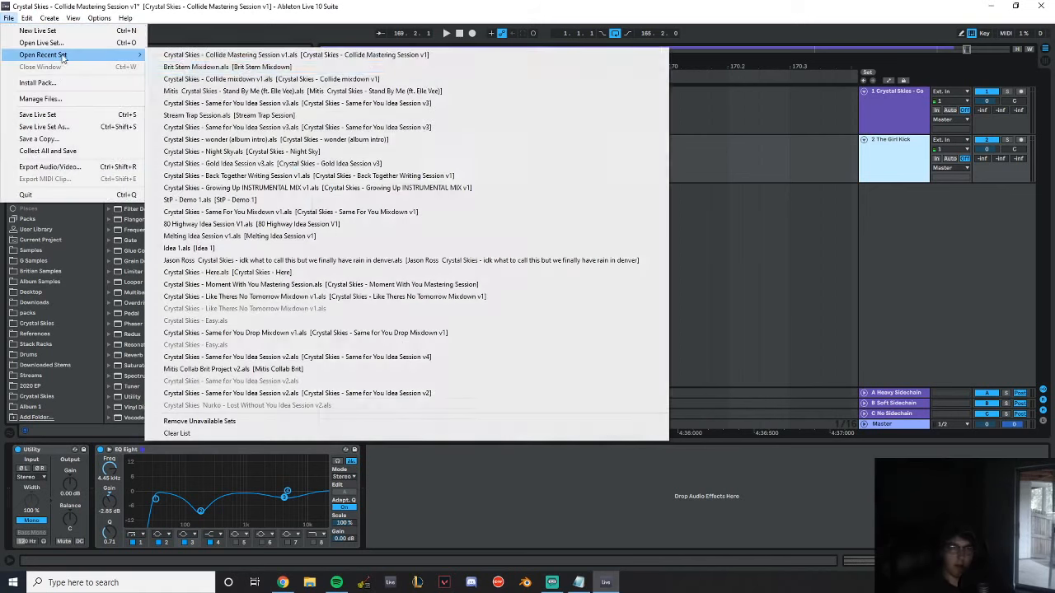
pyautogui.click(317, 189)
pyautogui.click(524, 314)
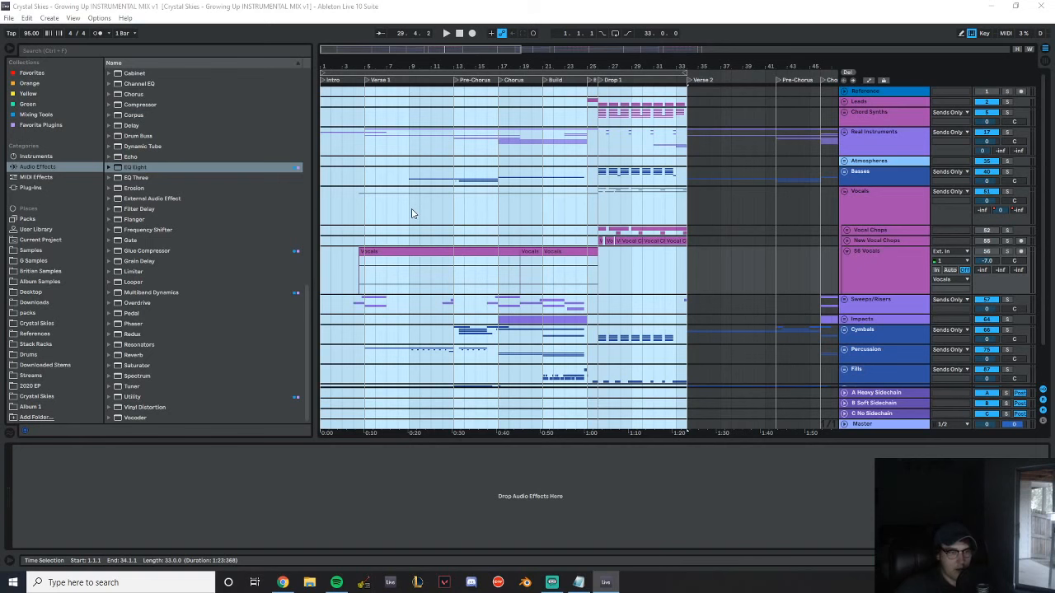
# Expand the New Vocal Chops track and listen to it soloed from the start of Drop 1
pyautogui.scroll(-2, 594, 155)
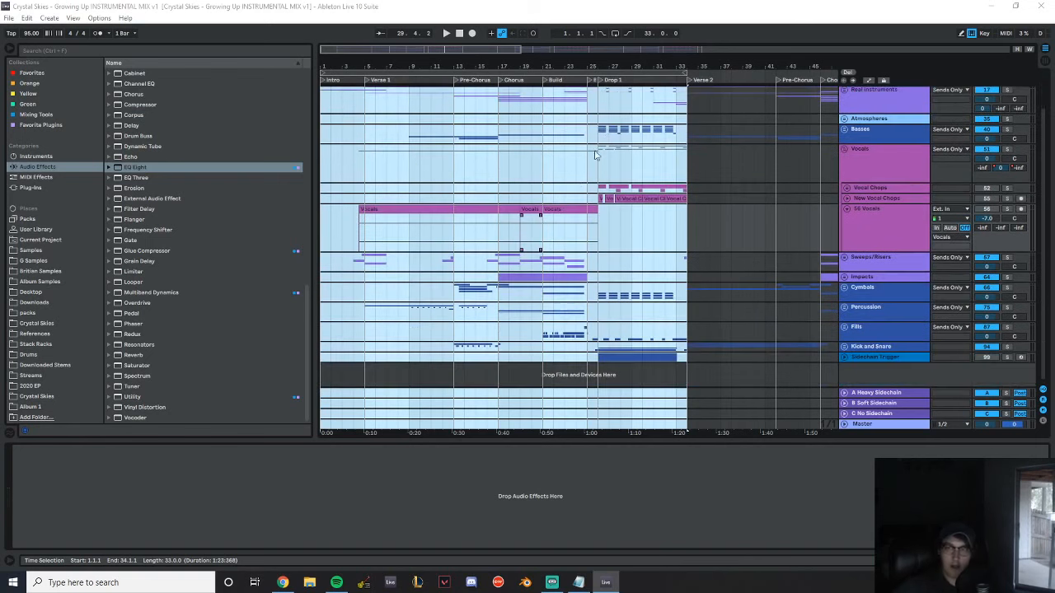
pyautogui.moveTo(610, 66)
pyautogui.mouseDown()
pyautogui.moveTo(674, 92)
pyautogui.moveTo(611, 123)
pyautogui.moveTo(610, 169)
pyautogui.mouseUp()
pyautogui.click(413, 163)
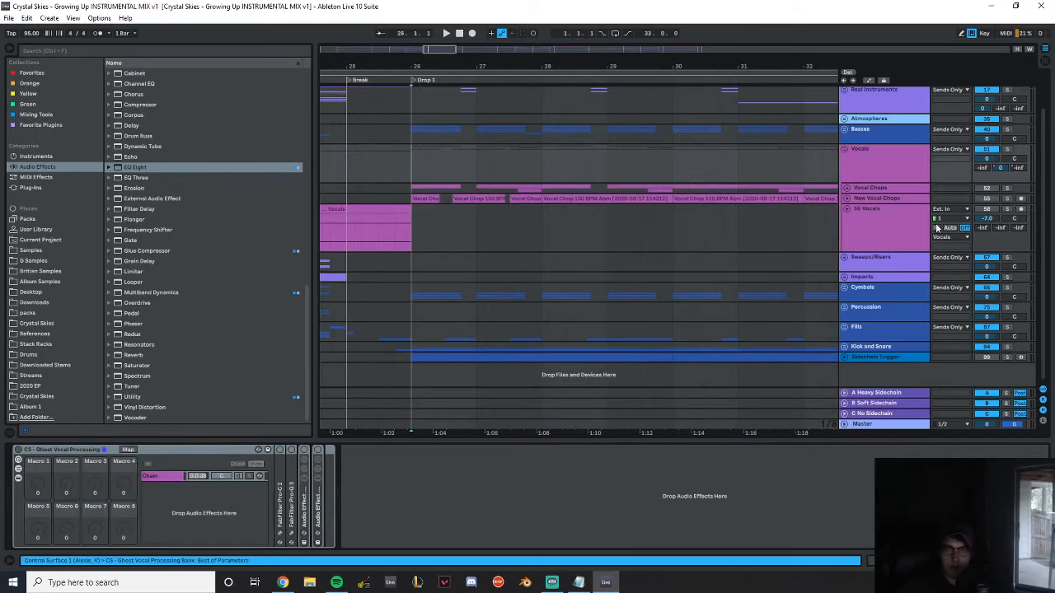
pyautogui.click(986, 200)
pyautogui.click(848, 198)
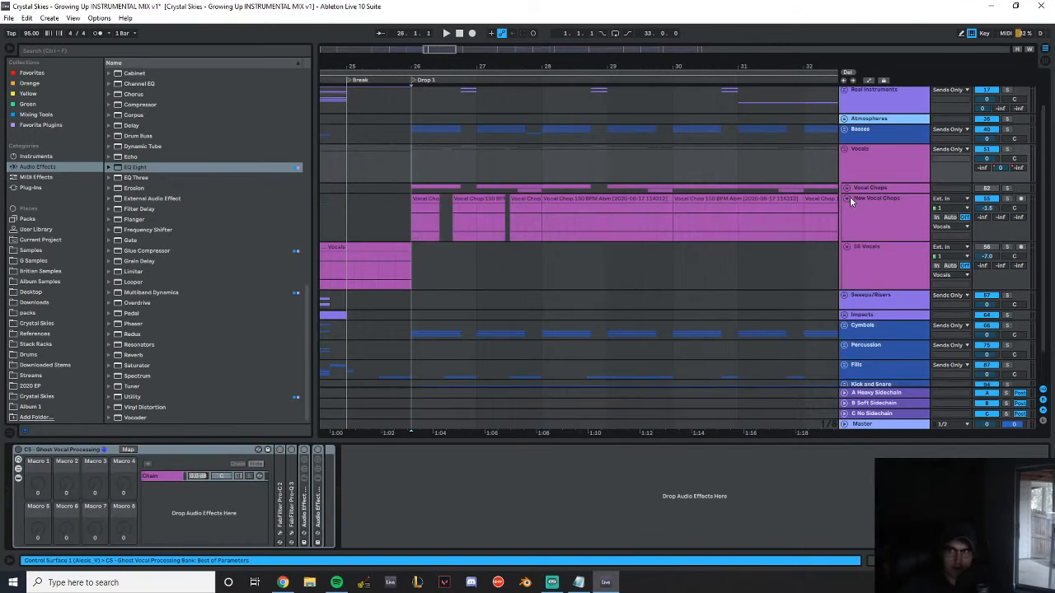
pyautogui.press('space')
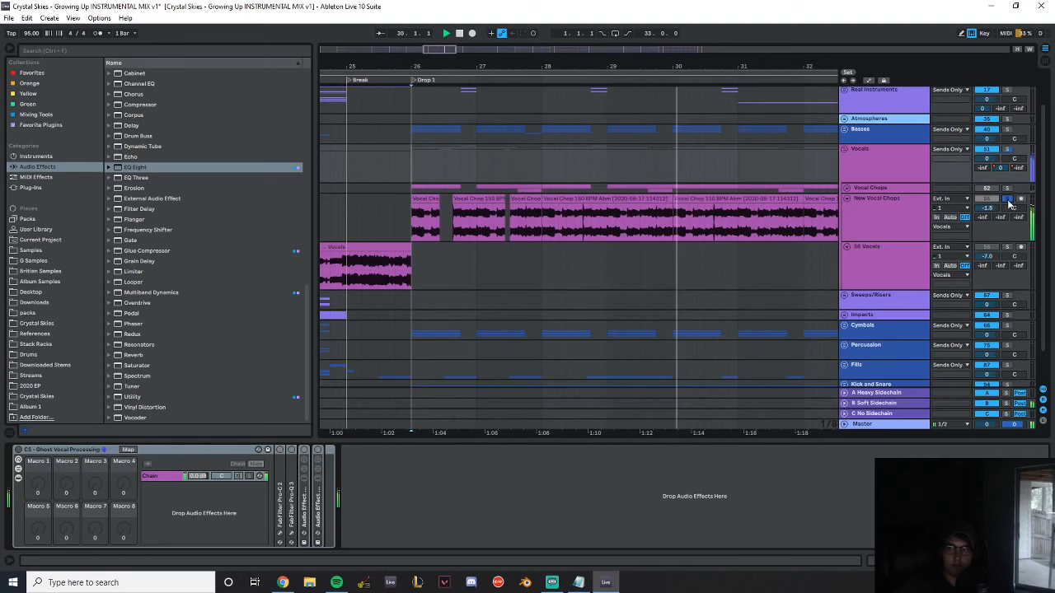
pyautogui.click(1006, 199)
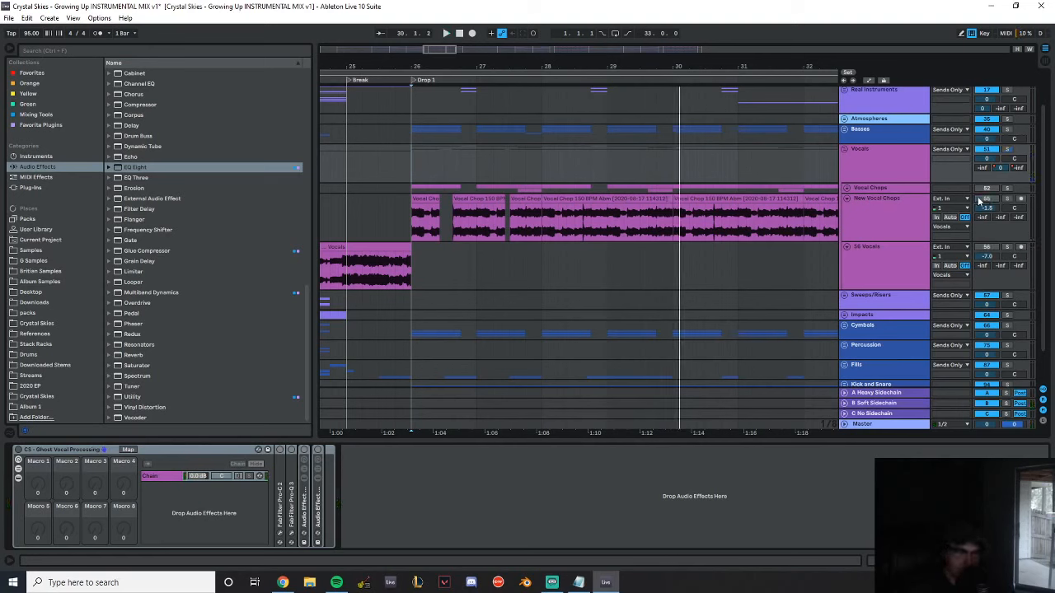
# Unfold the Vocal Chops group and play it soloed from the start of Drop 1
pyautogui.click(846, 189)
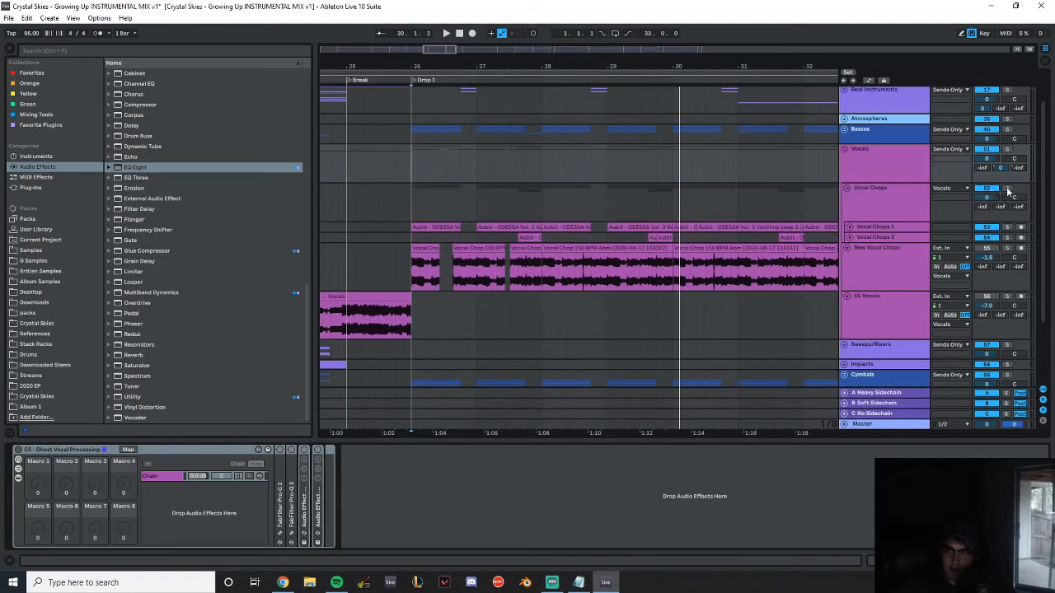
pyautogui.click(409, 188)
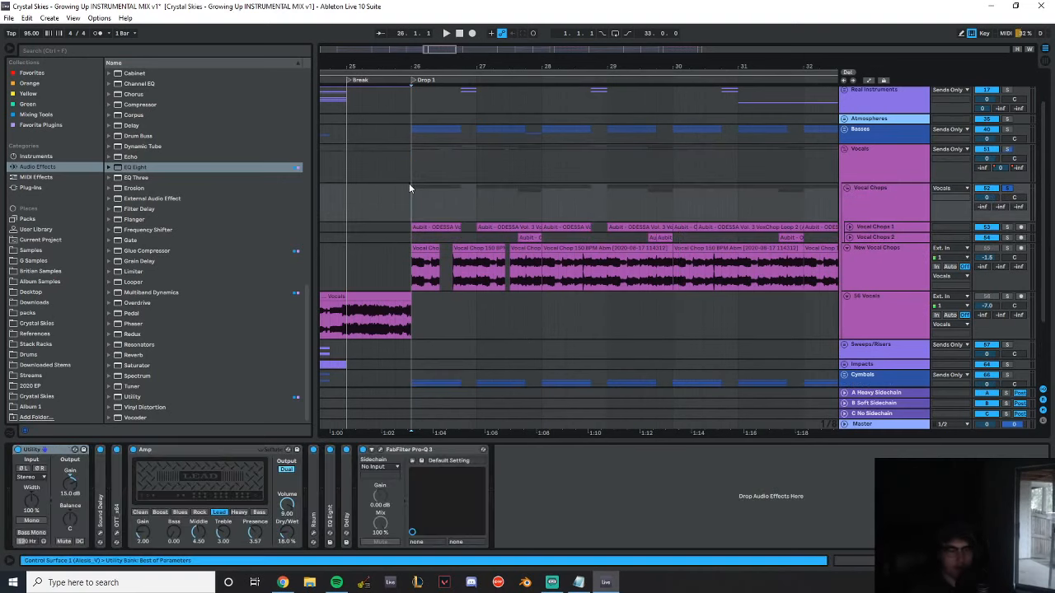
pyautogui.press('space')
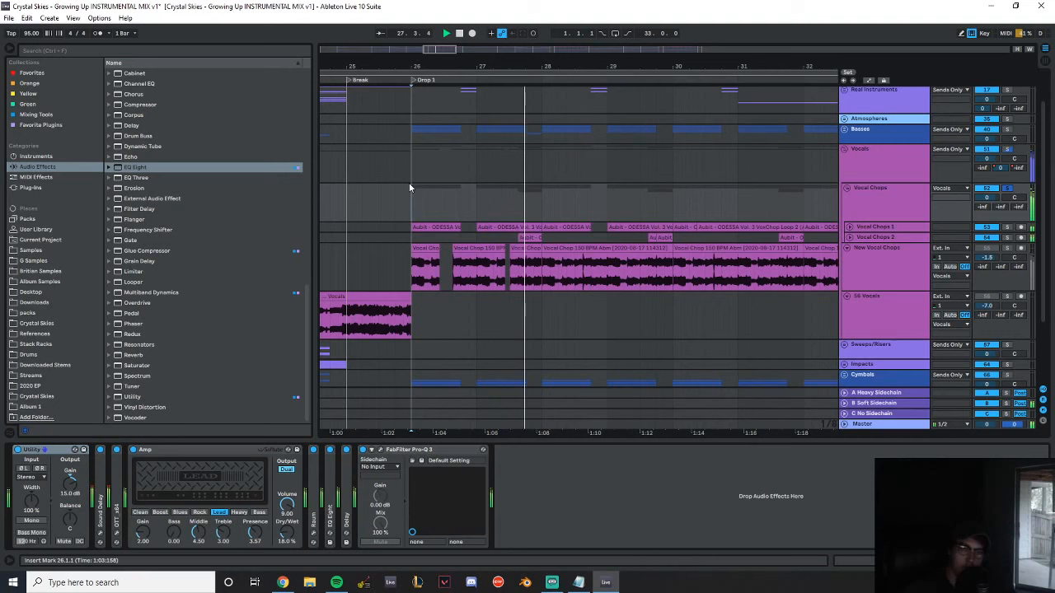
# Play from the Break into Drop 1 in the full mix, switching Vocal Chops 1 and 2 off and New Vocal Chops on
pyautogui.click(345, 174)
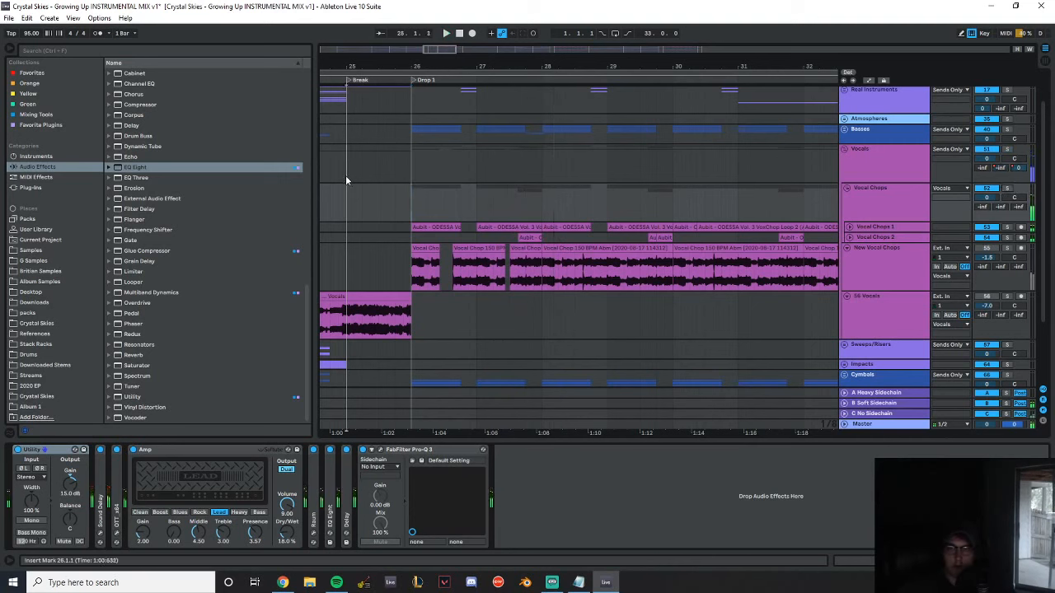
pyautogui.moveTo(412, 57); pyautogui.dragTo(414, 64)
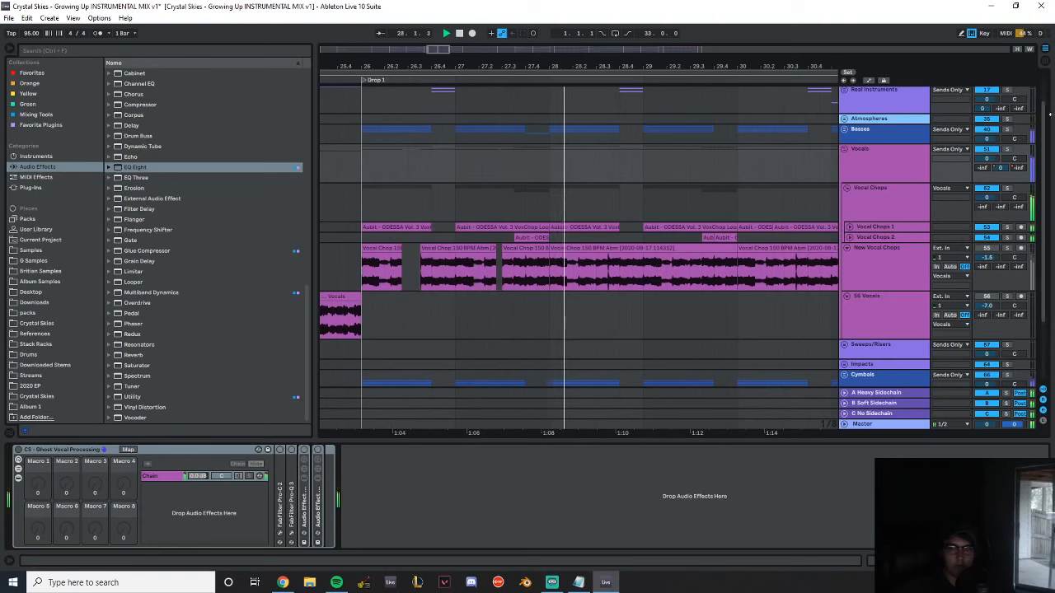
pyautogui.click(988, 238)
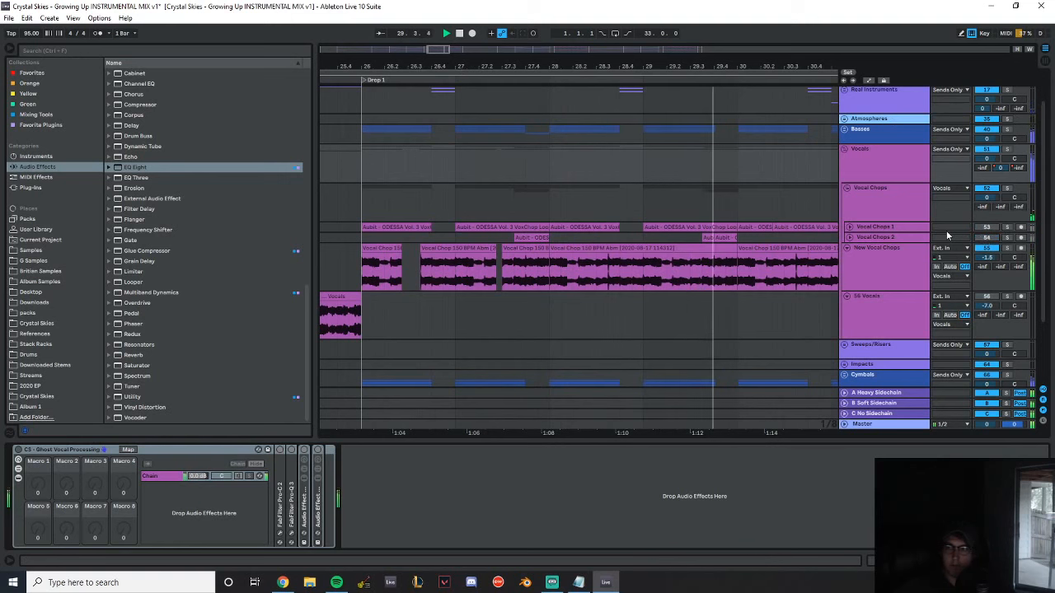
pyautogui.moveTo(656, 67); pyautogui.dragTo(534, 46)
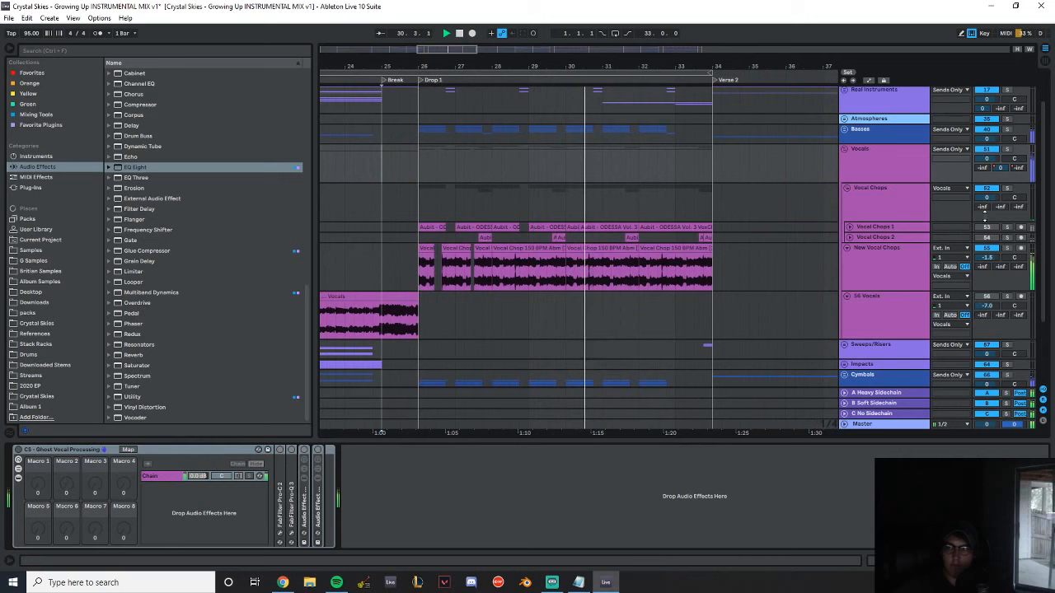
# Switch New Vocal Chops off and S6 Vocals on, and play the song from the start of the vocals just before Verse 1
pyautogui.click(988, 248)
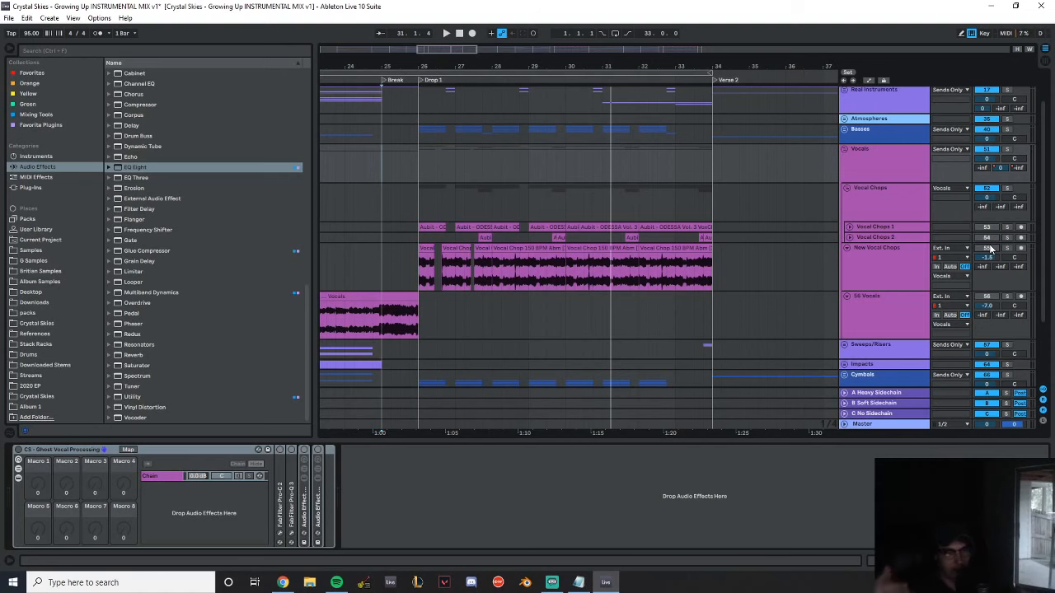
pyautogui.click(988, 248)
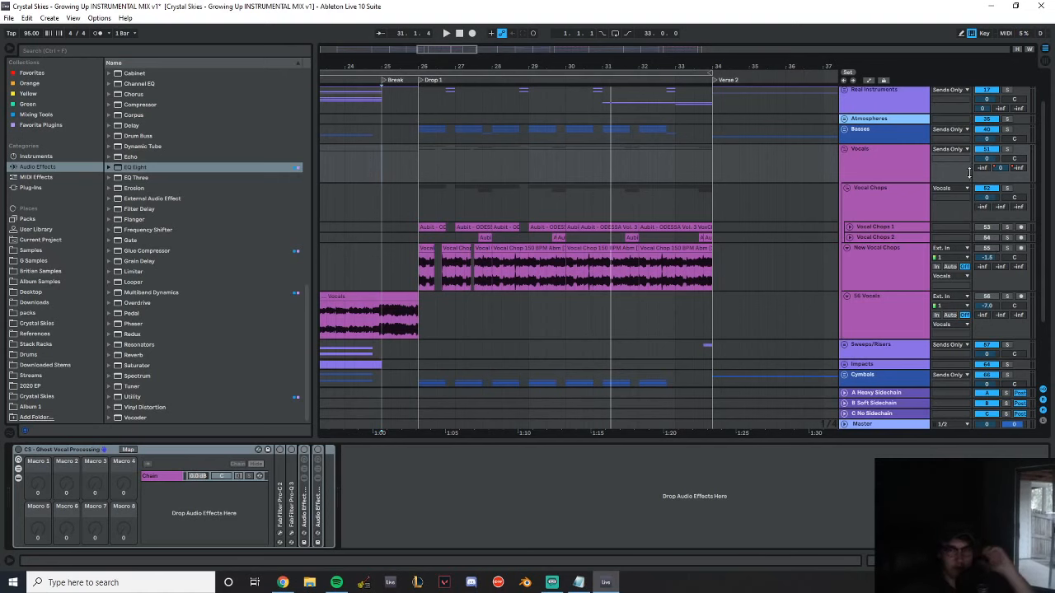
pyautogui.moveTo(461, 66); pyautogui.dragTo(931, 66)
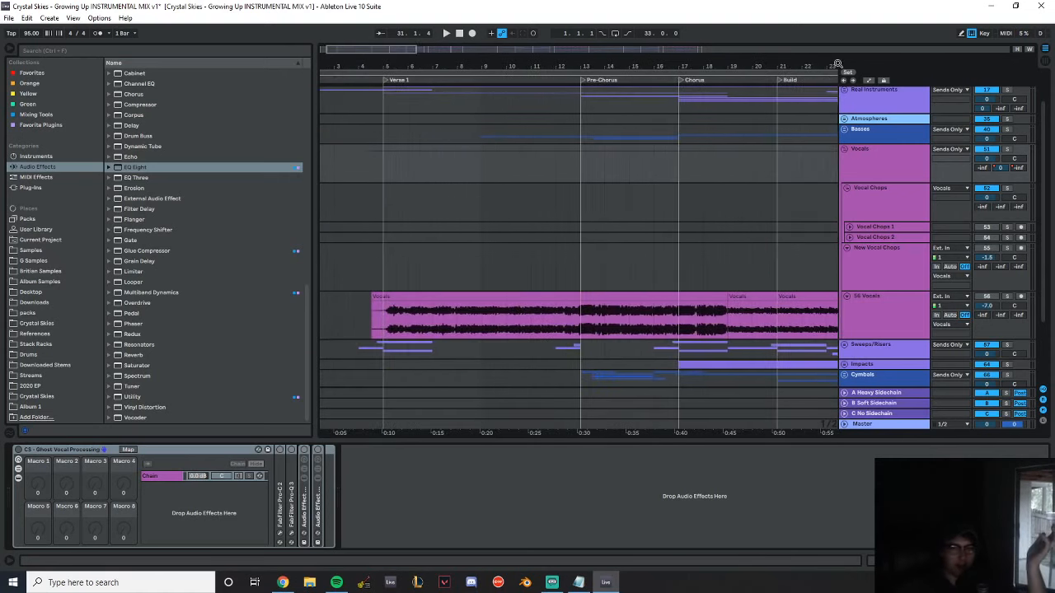
pyautogui.click(376, 226)
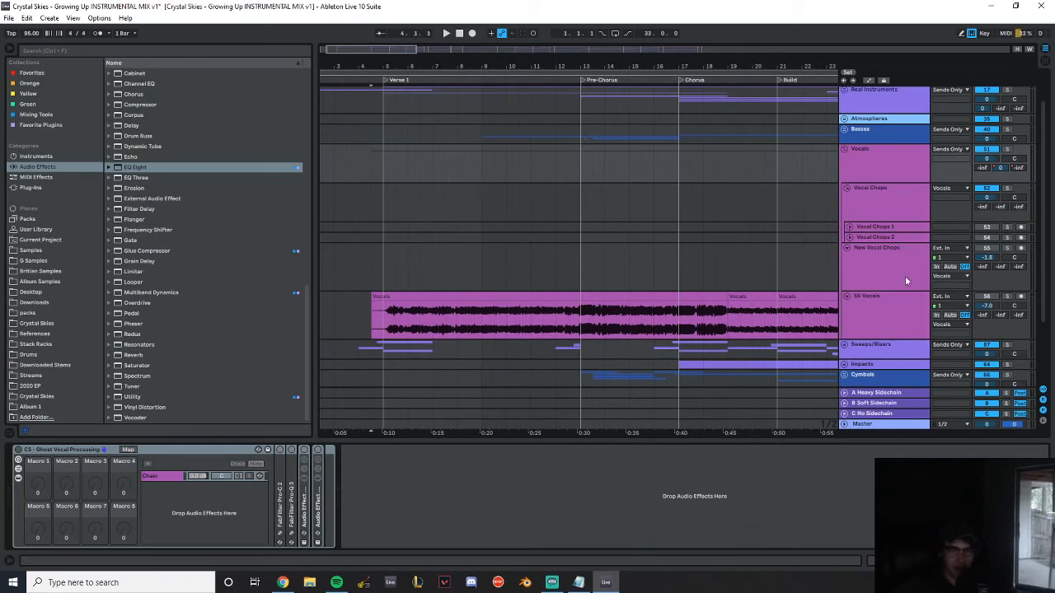
pyautogui.click(987, 298)
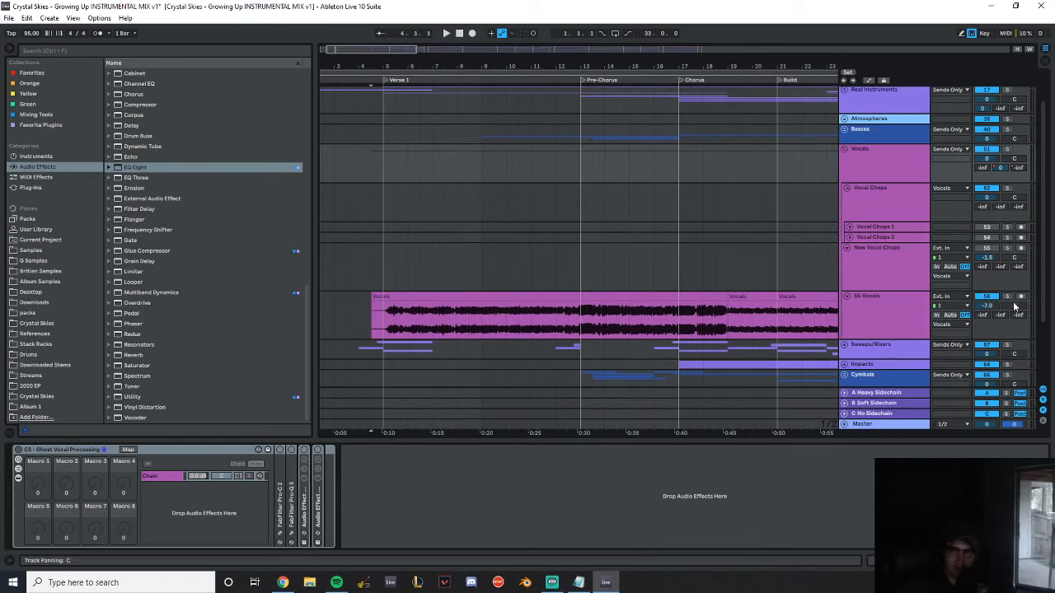
pyautogui.click(372, 206)
pyautogui.press('space')
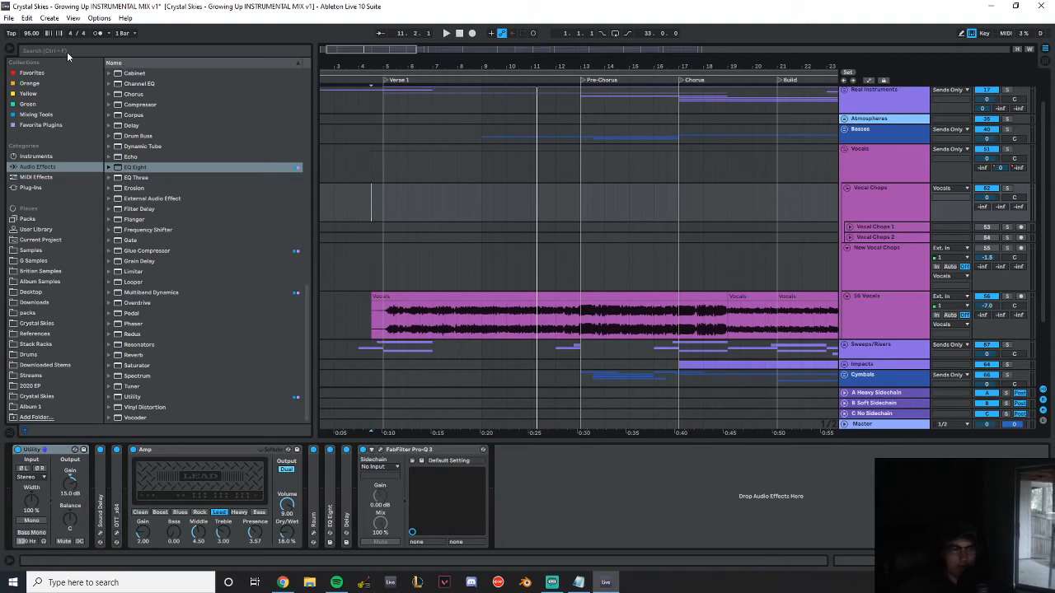
# Open the Live Set Charity Stream Session (Final Lullaby) without saving changes to the current set
pyautogui.click(8, 17)
pyautogui.click(35, 44)
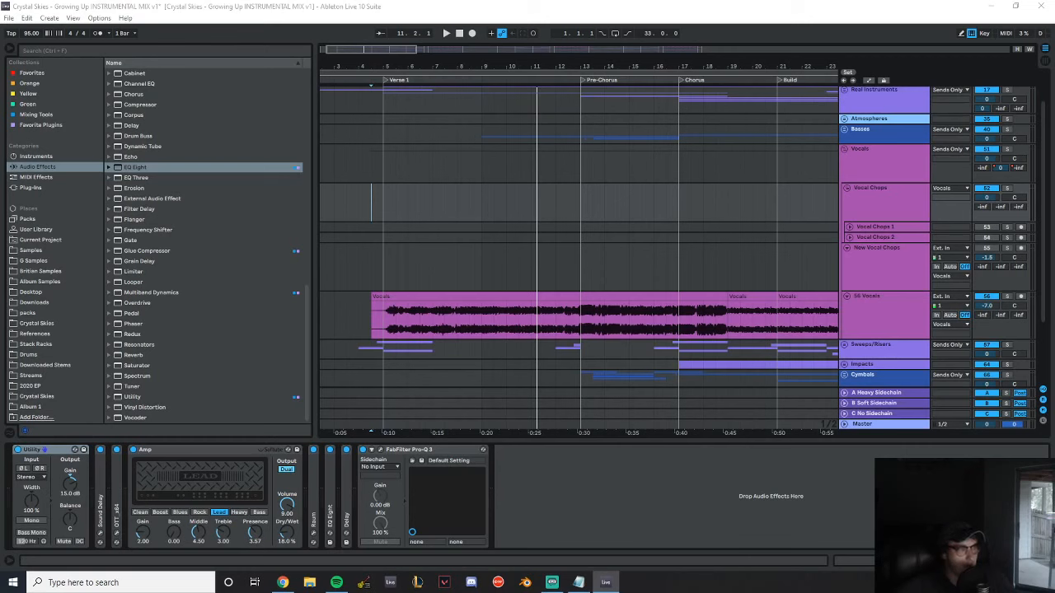
pyautogui.hotkey('ctrl', 'q')
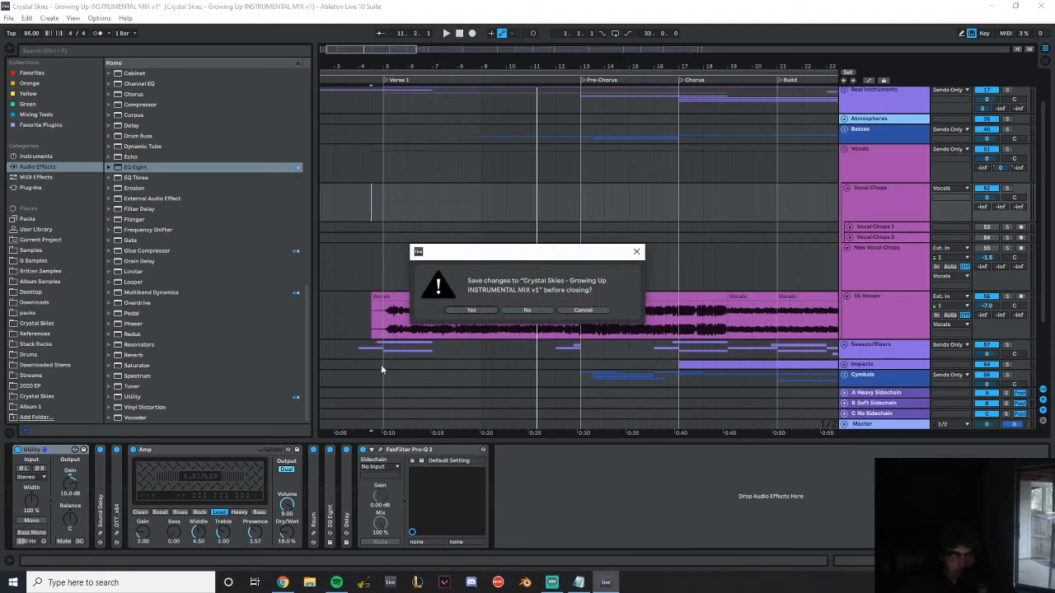
pyautogui.click(526, 310)
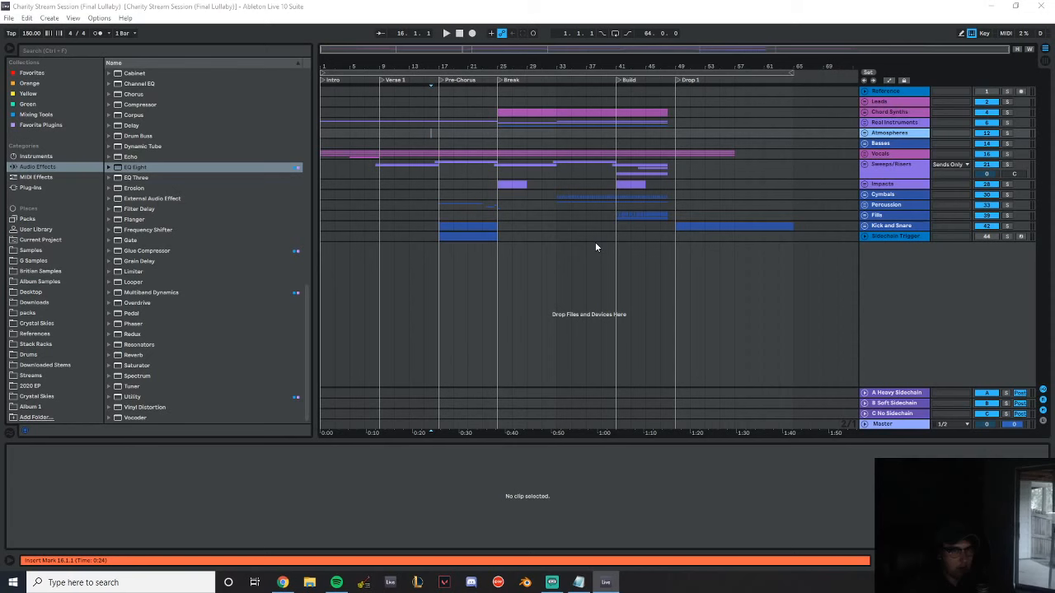
# Unfold the Real Instruments group, play the Guitar track soloed from the Intro and show its device chain
pyautogui.click(865, 122)
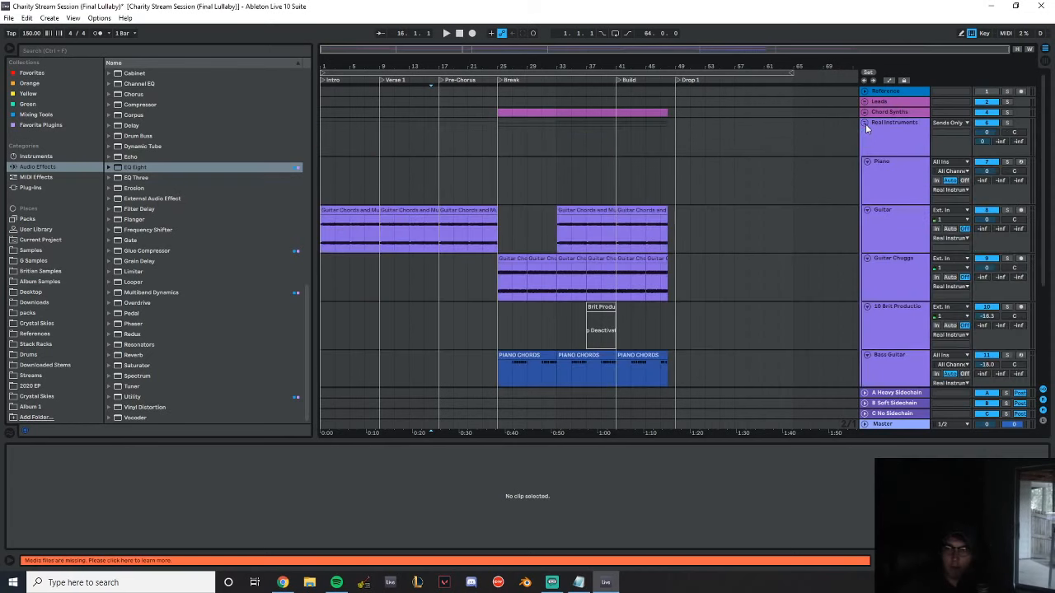
pyautogui.click(334, 211)
pyautogui.press('z')
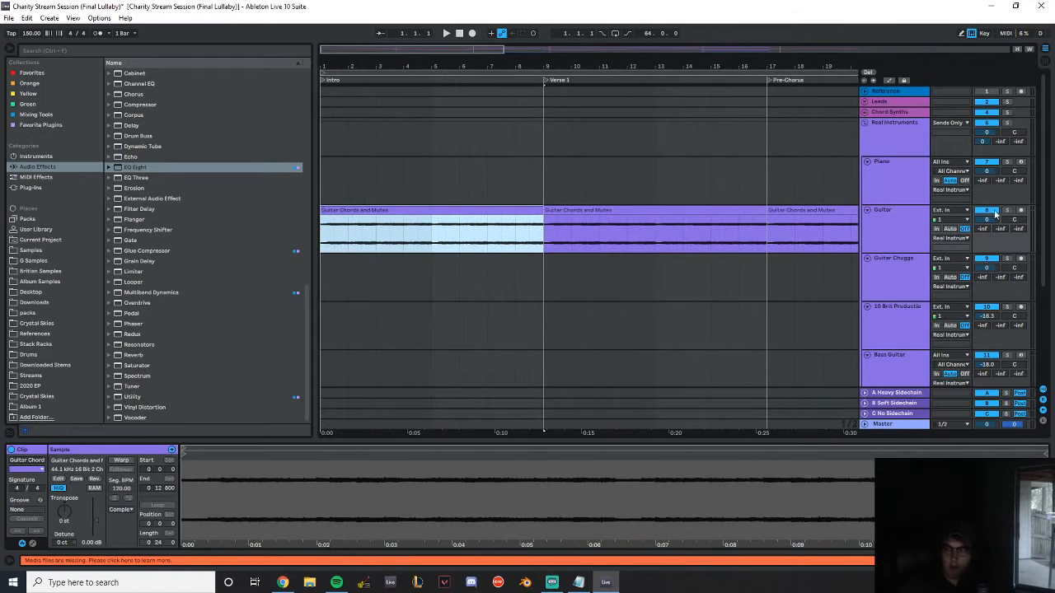
pyautogui.click(1008, 210)
pyautogui.click(493, 212)
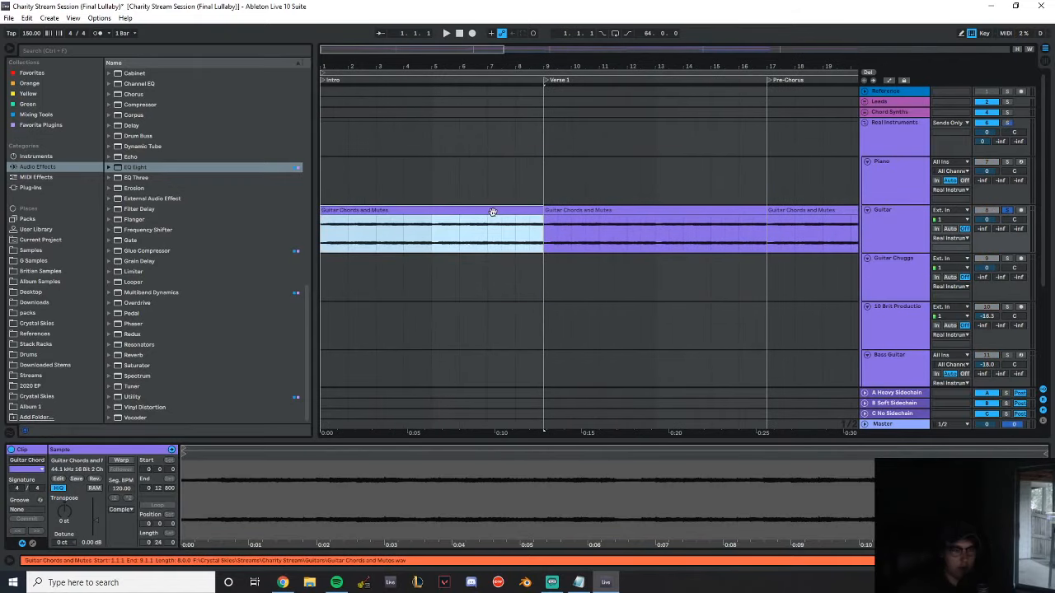
pyautogui.press('space')
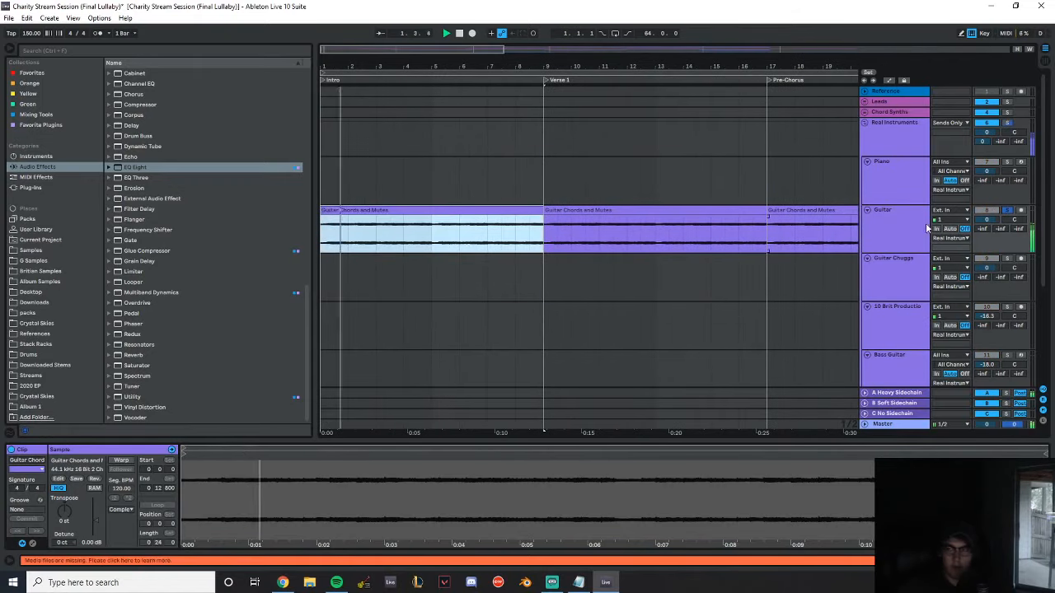
pyautogui.click(904, 220)
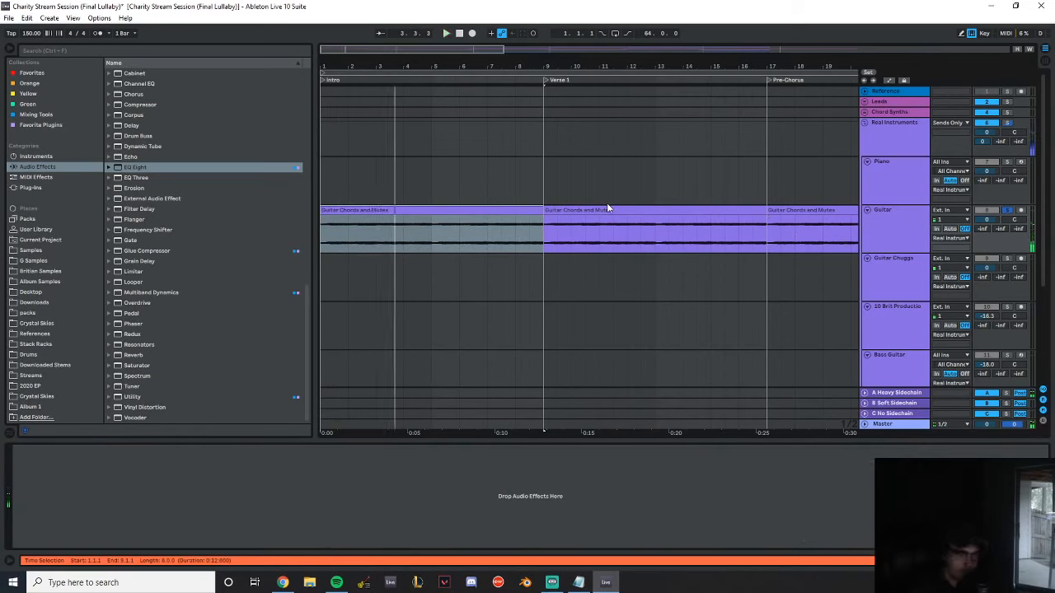
# Open the other copy of the Charity Stream Session (Final Lullaby) set, discarding changes and dismissing the missing plug-ins warning
pyautogui.click(15, 18)
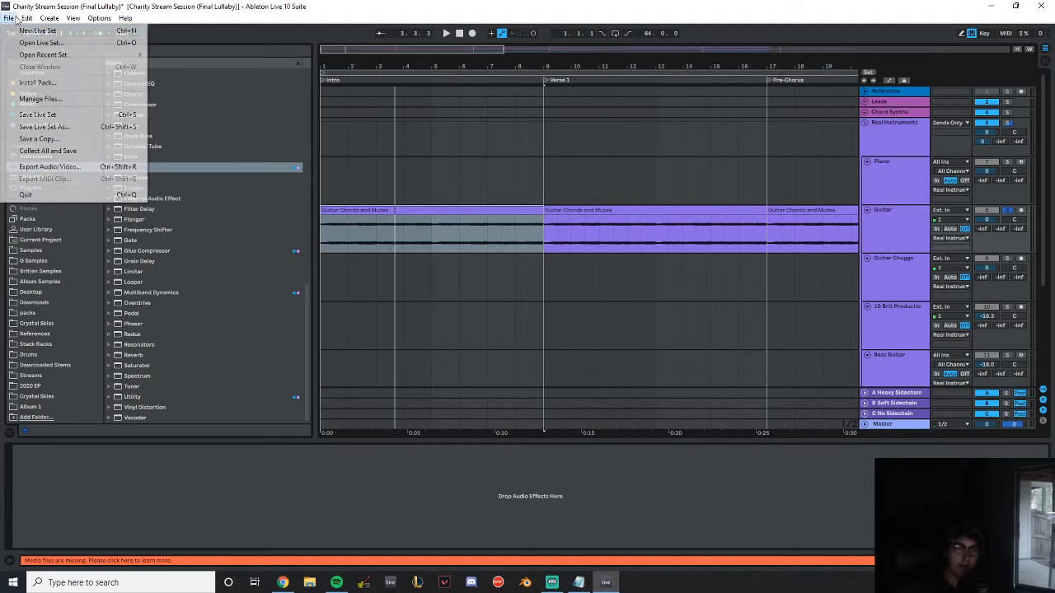
pyautogui.click(31, 42)
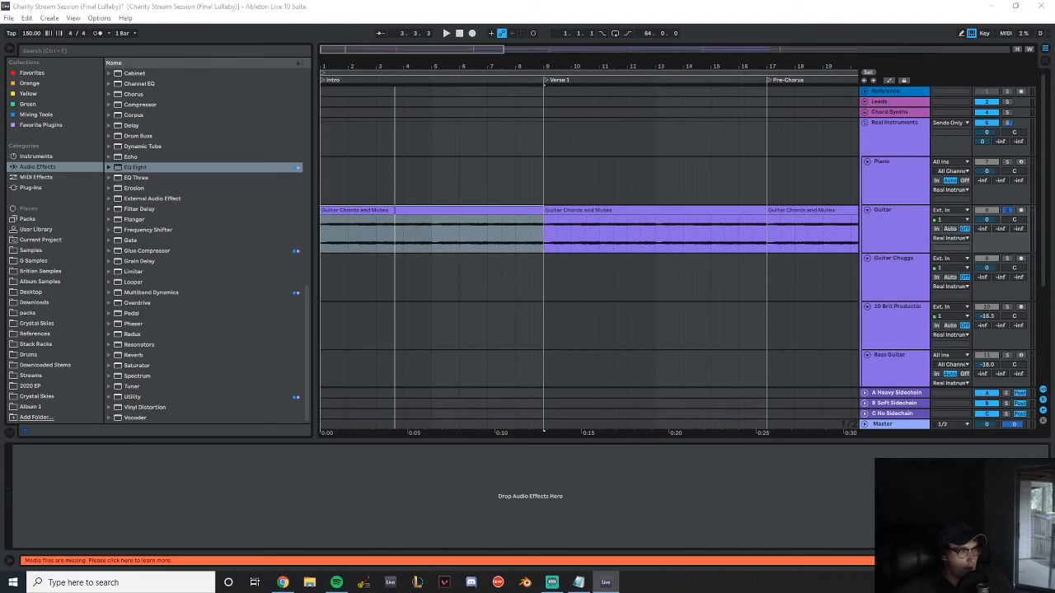
pyautogui.click(557, 320)
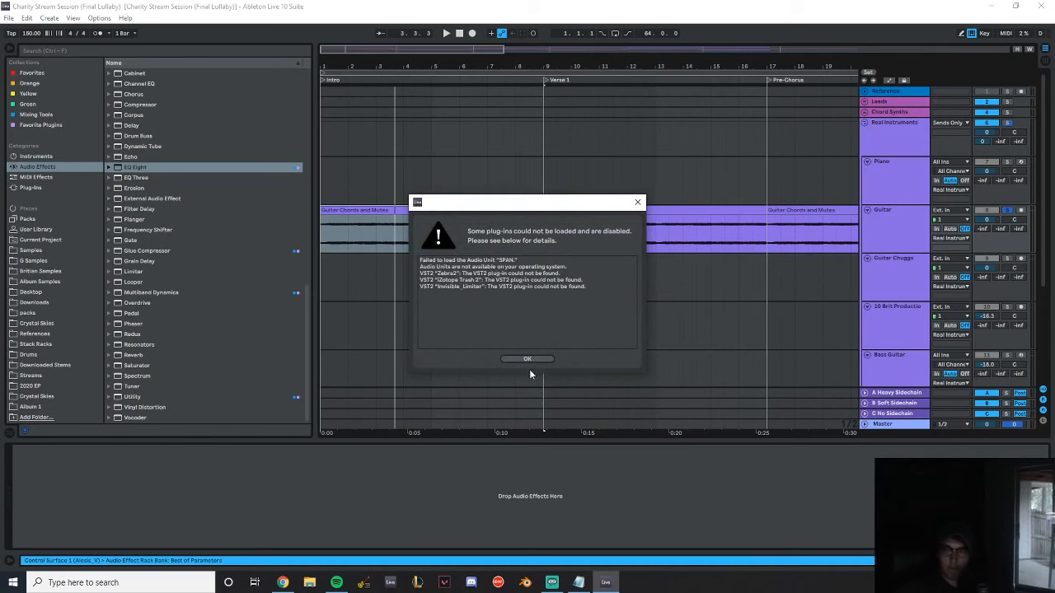
pyautogui.click(530, 360)
# Play the opened set briefly from the Intro and unfold the Real Instruments group
pyautogui.moveTo(345, 61); pyautogui.dragTo(599, 121)
pyautogui.press('space')
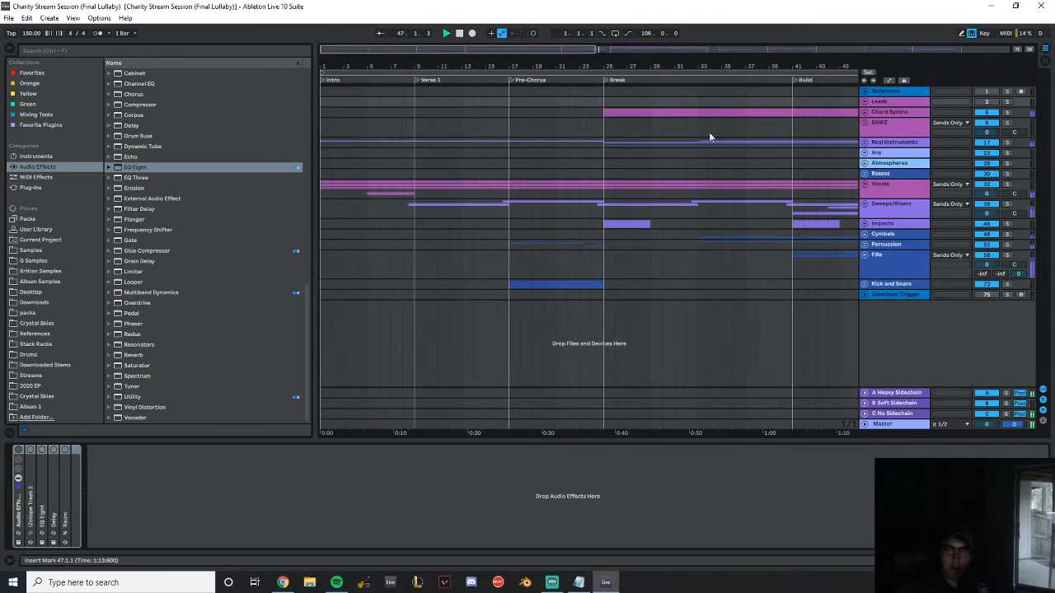
pyautogui.click(459, 34)
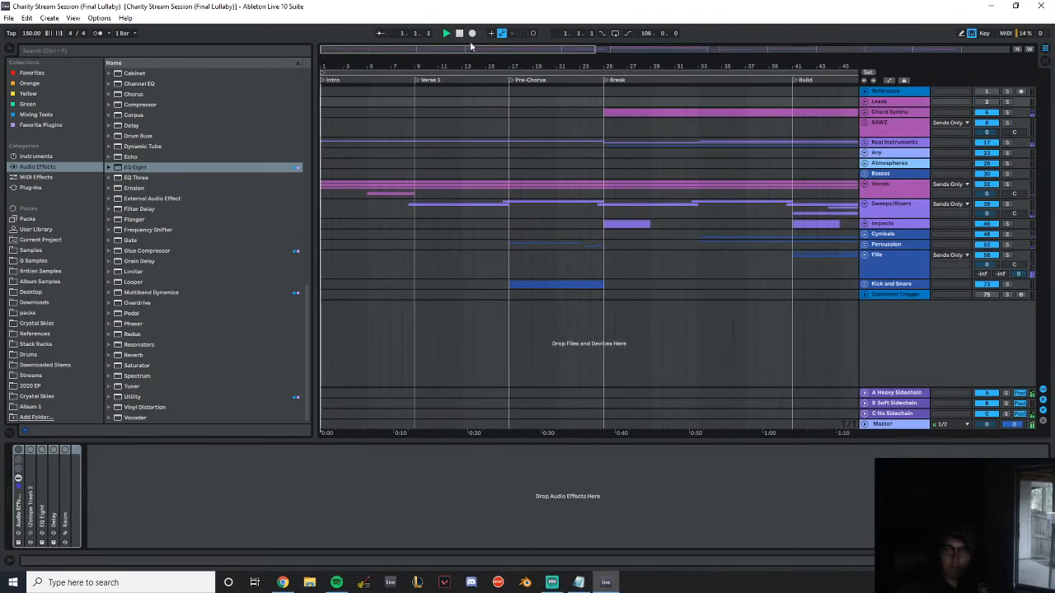
pyautogui.click(864, 141)
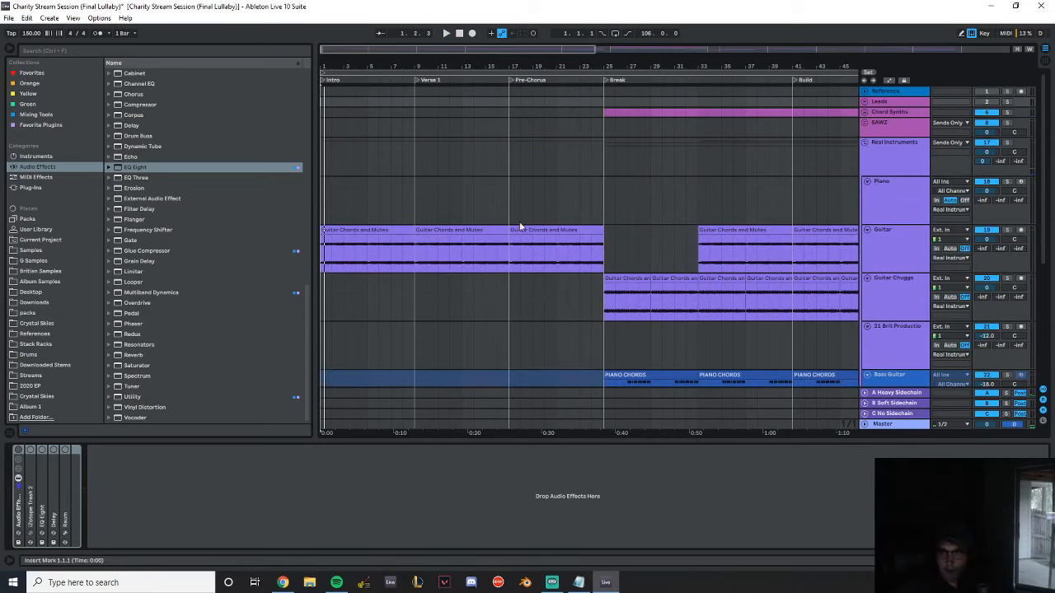
# Select the Guitar Chords and Mutes clip in the Intro and check the Guitar track's empty device chain
pyautogui.click(370, 229)
pyautogui.hotkey('ctrl', 'c')
pyautogui.click(909, 243)
pyautogui.hotkey('ctrl', 't')
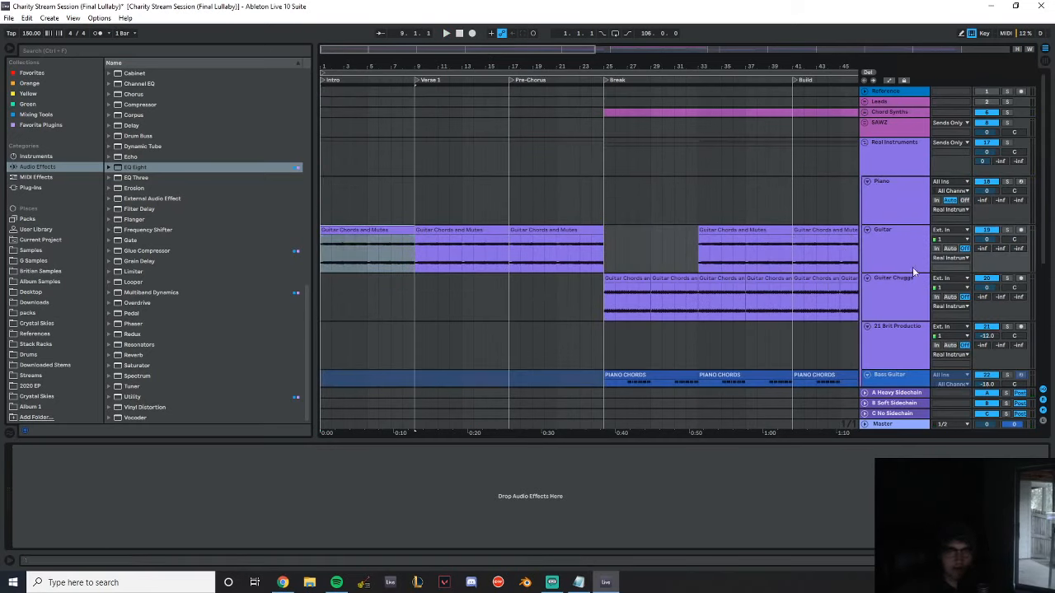
pyautogui.click(902, 302)
pyautogui.click(899, 262)
pyautogui.click(9, 18)
pyautogui.click(48, 43)
pyautogui.click(361, 233)
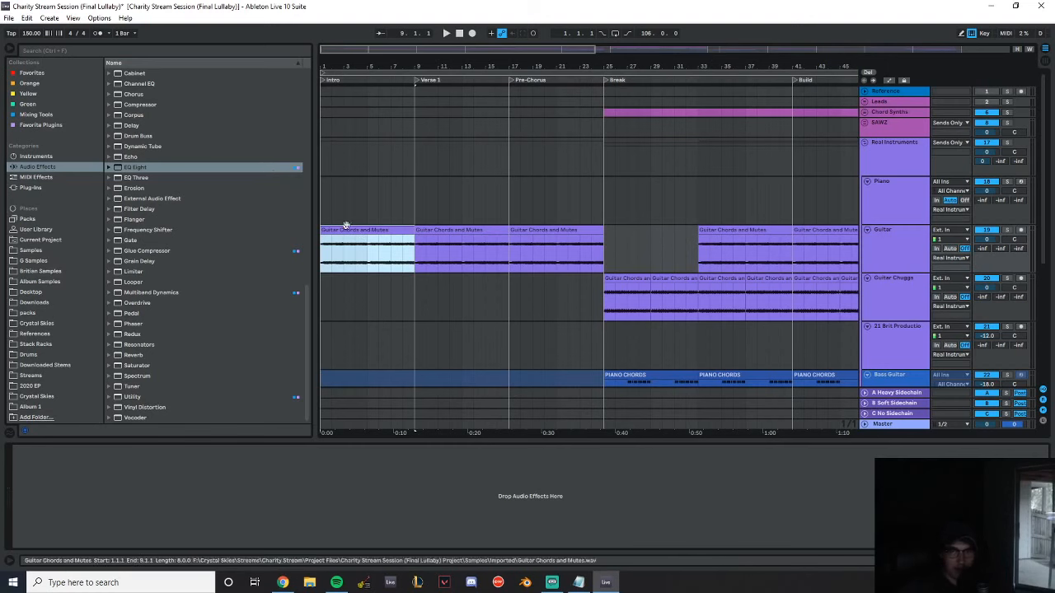
# Add EQ Eight and the Wider plug-in from the Mixing Tools collection to the Guitar track
pyautogui.click(896, 256)
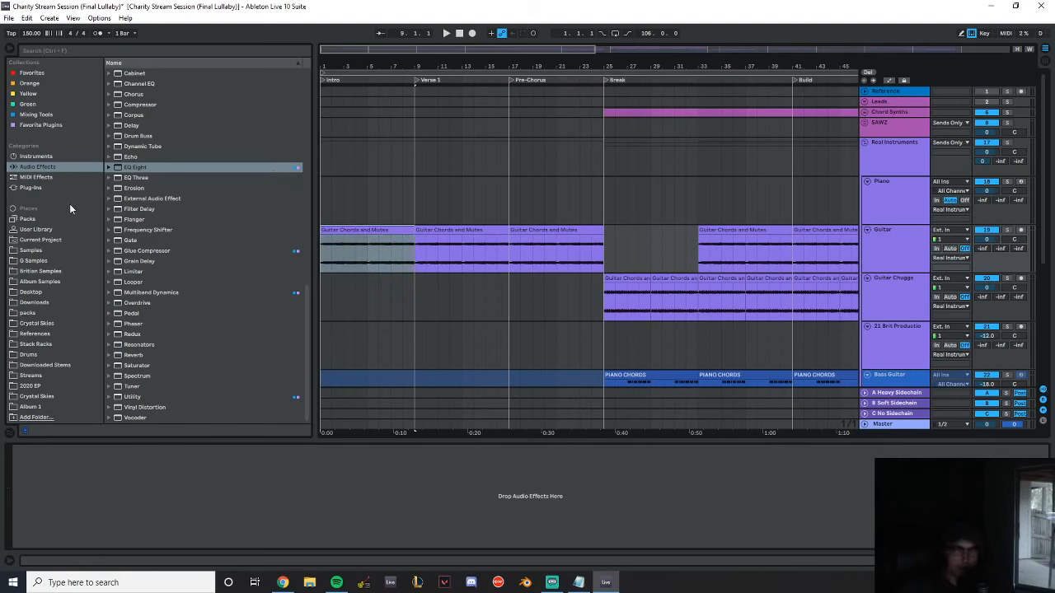
pyautogui.doubleClick(136, 170)
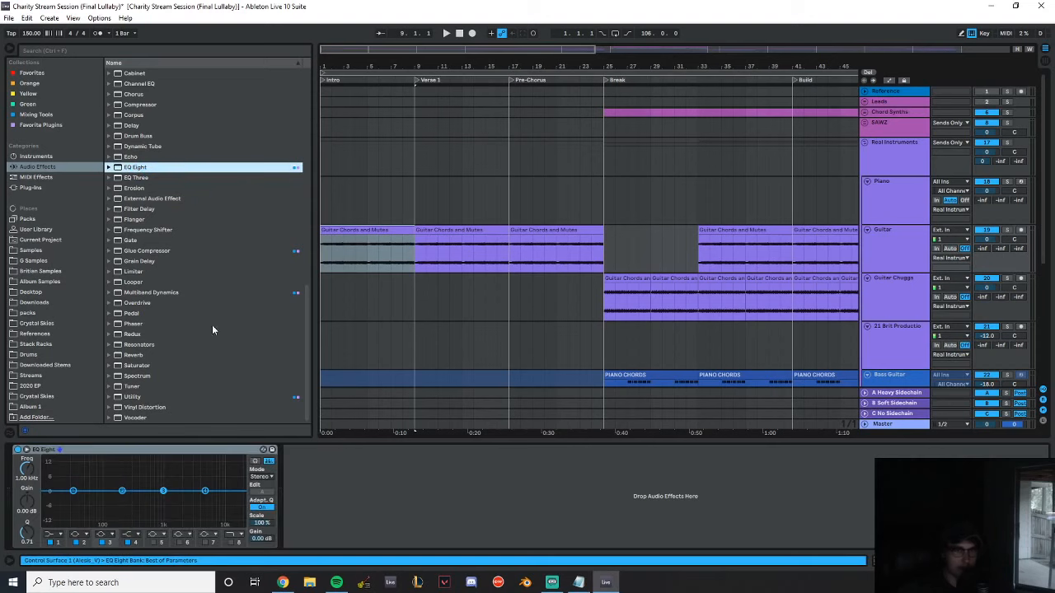
pyautogui.click(51, 127)
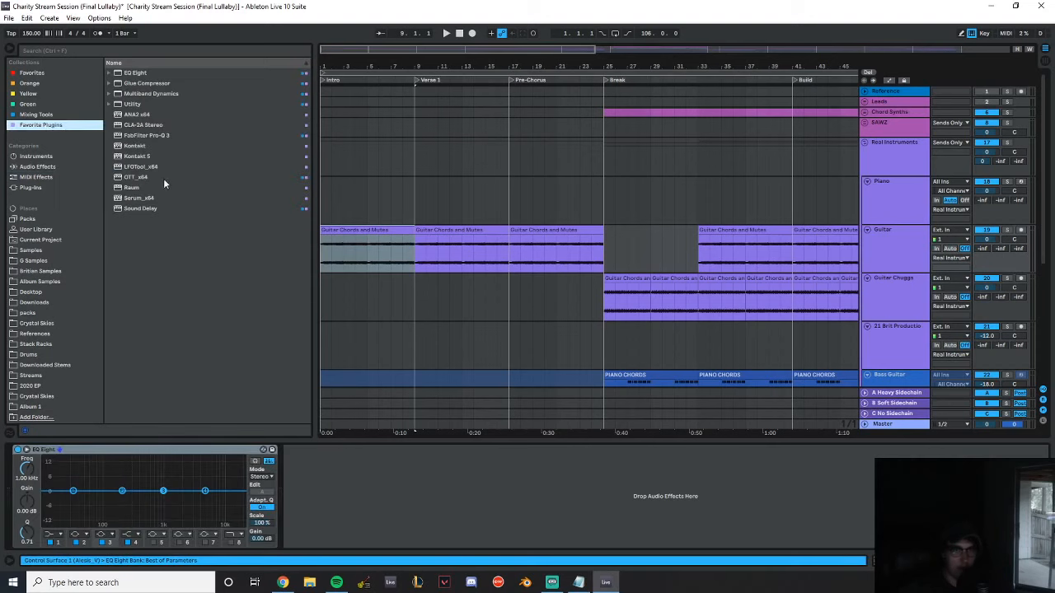
pyautogui.click(49, 115)
pyautogui.doubleClick(148, 147)
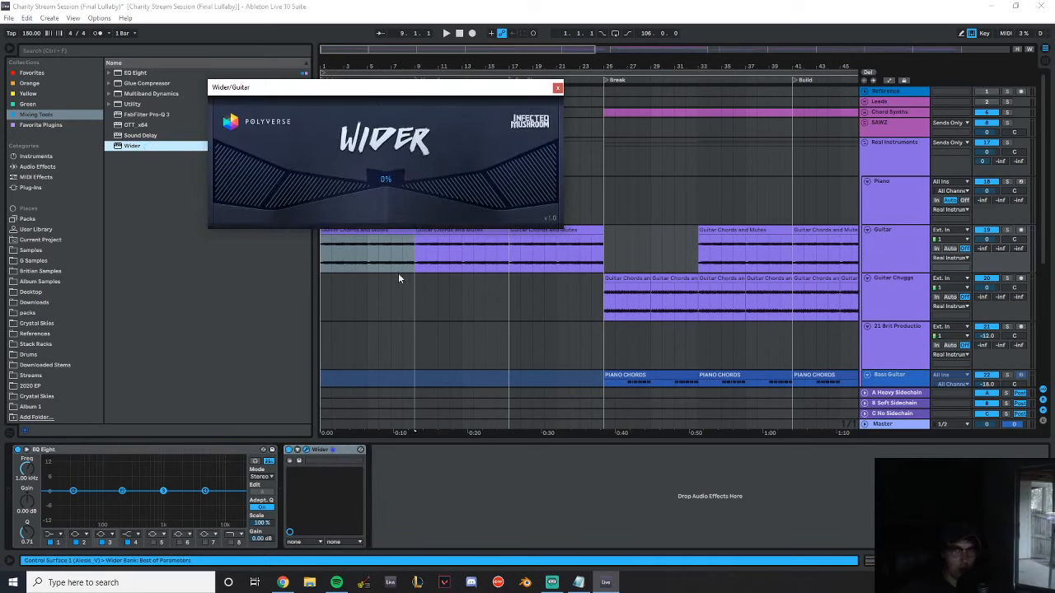
# Play the song briefly, adjust the Wider plug-in's width on the Guitar track and close its window
pyautogui.click(372, 80)
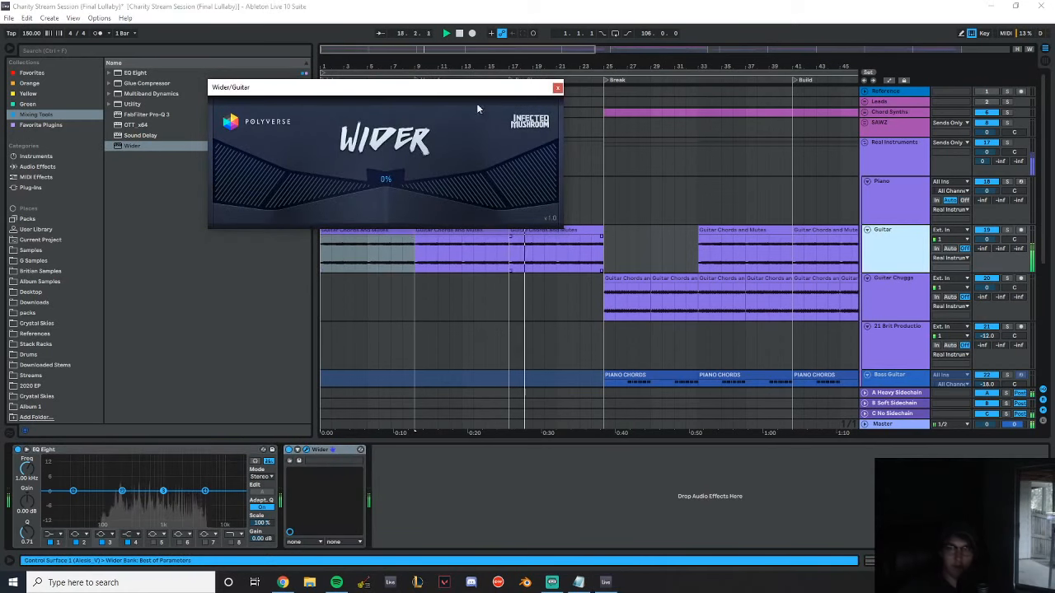
pyautogui.press('space')
pyautogui.moveTo(402, 89); pyautogui.dragTo(510, 204)
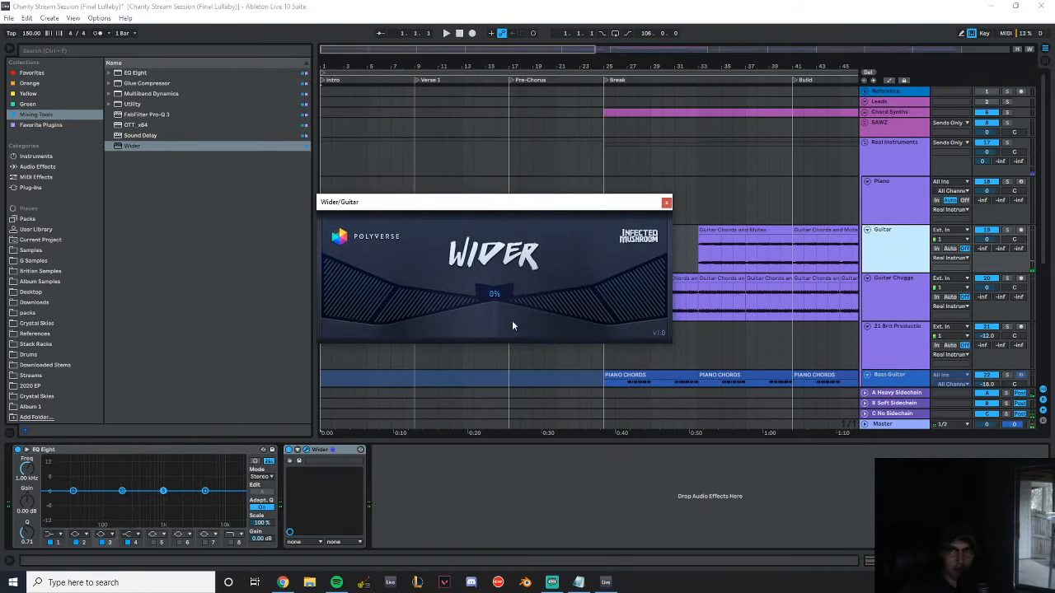
pyautogui.moveTo(536, 312)
pyautogui.mouseDown()
pyautogui.moveTo(563, 309)
pyautogui.moveTo(540, 306)
pyautogui.mouseUp()
pyautogui.click(668, 202)
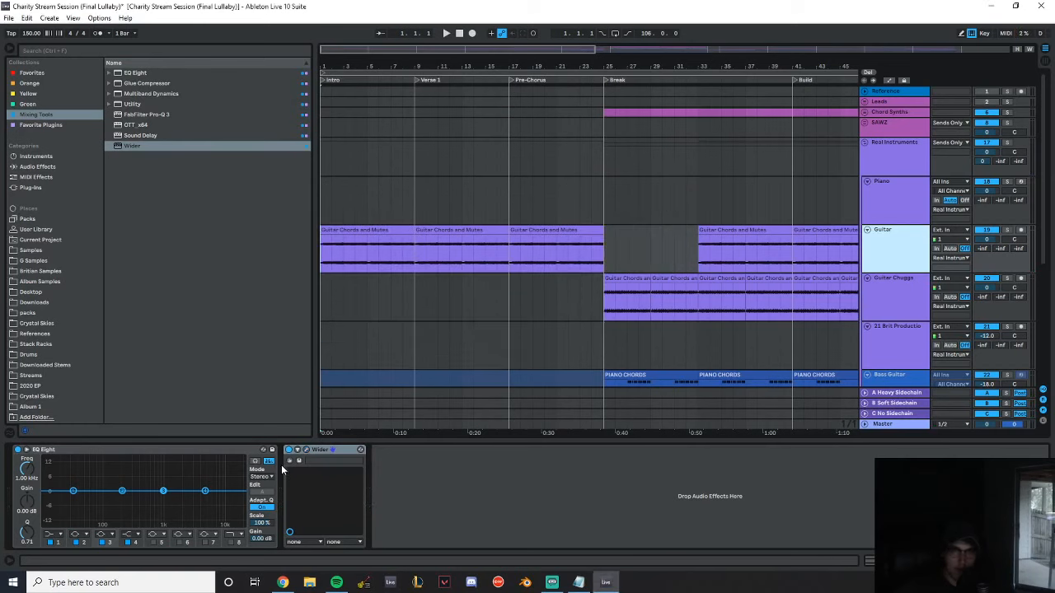
# Add OTT_x64 after Wider on the Guitar track and close its plug-in window
pyautogui.doubleClick(138, 124)
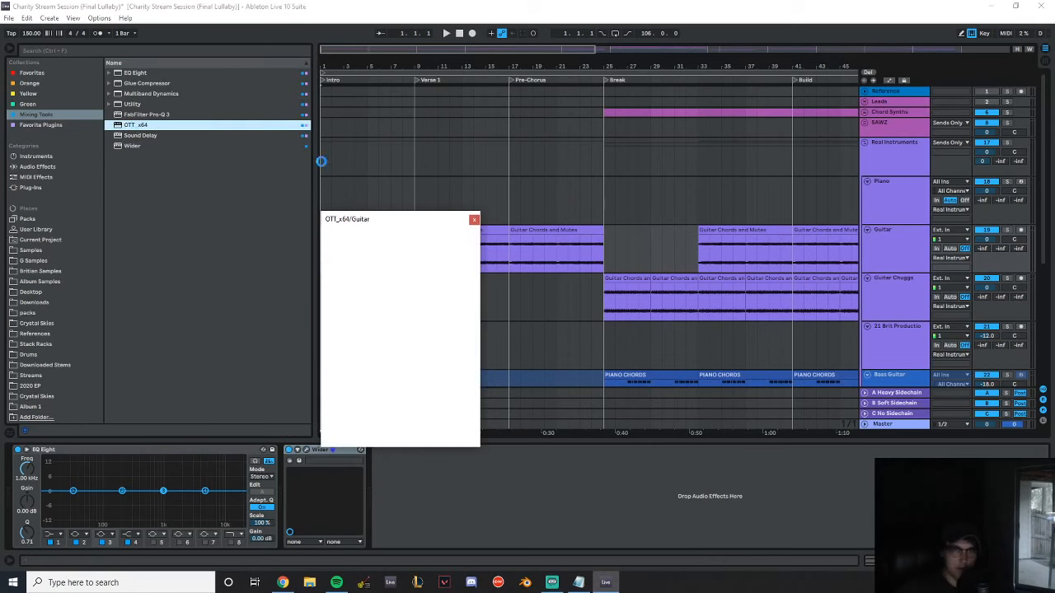
pyautogui.click(474, 219)
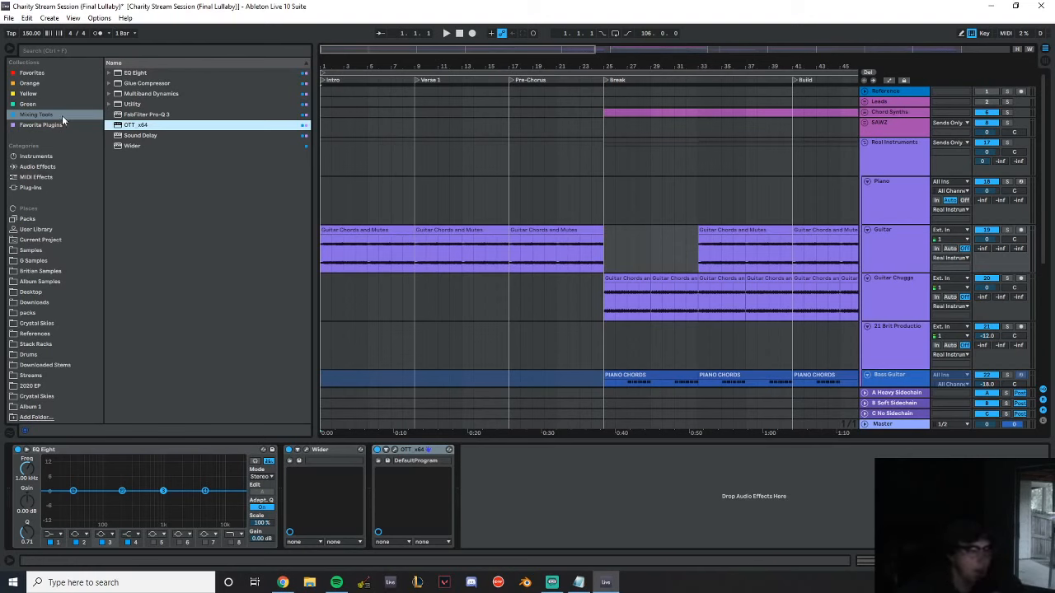
pyautogui.hotkey('alt', 'Tab')
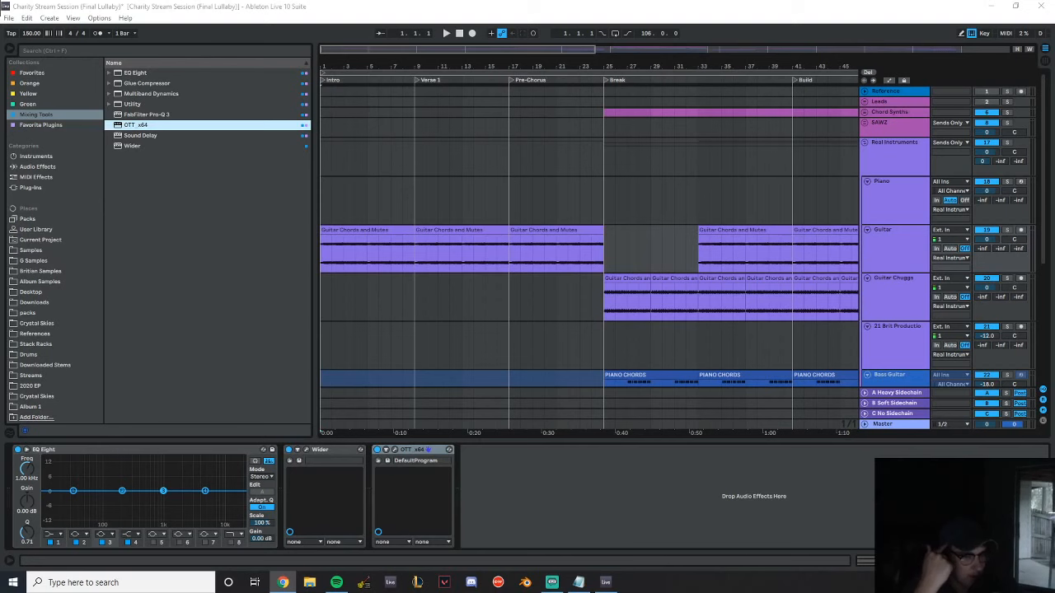
# Browse the installed plug-ins and expand the Native Instruments folder
pyautogui.click(56, 188)
pyautogui.click(56, 188)
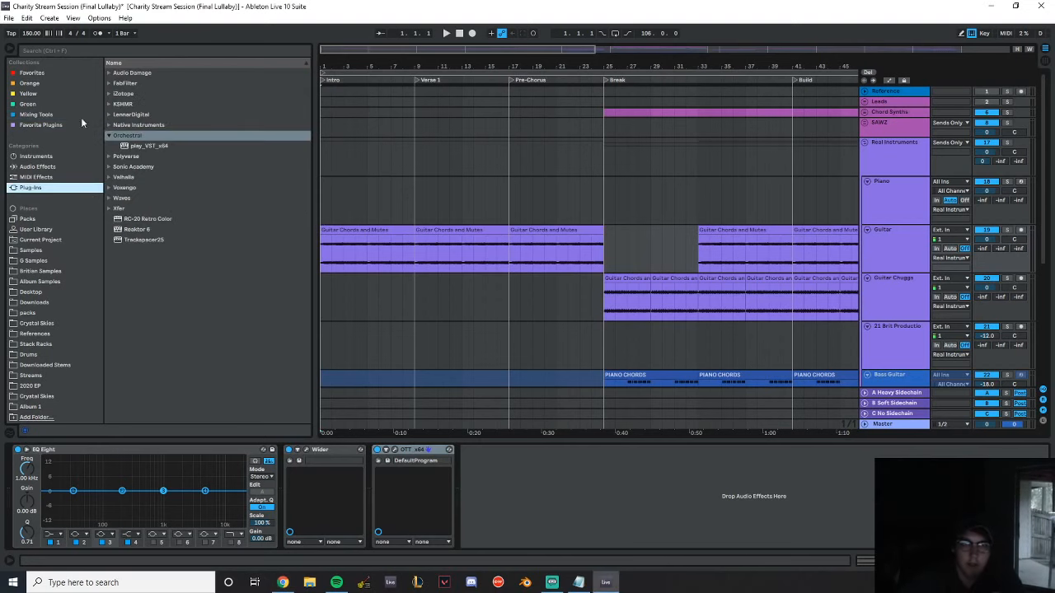
pyautogui.click(111, 125)
# Show the device chain of the Sidechain Trigger track
pyautogui.scroll(-5, 883, 256)
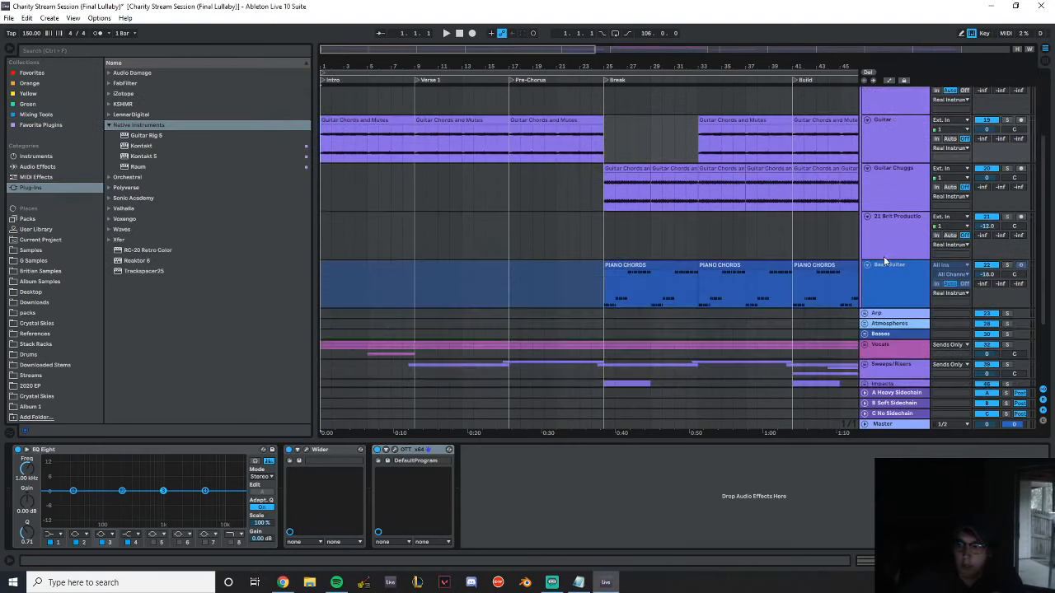
pyautogui.click(894, 356)
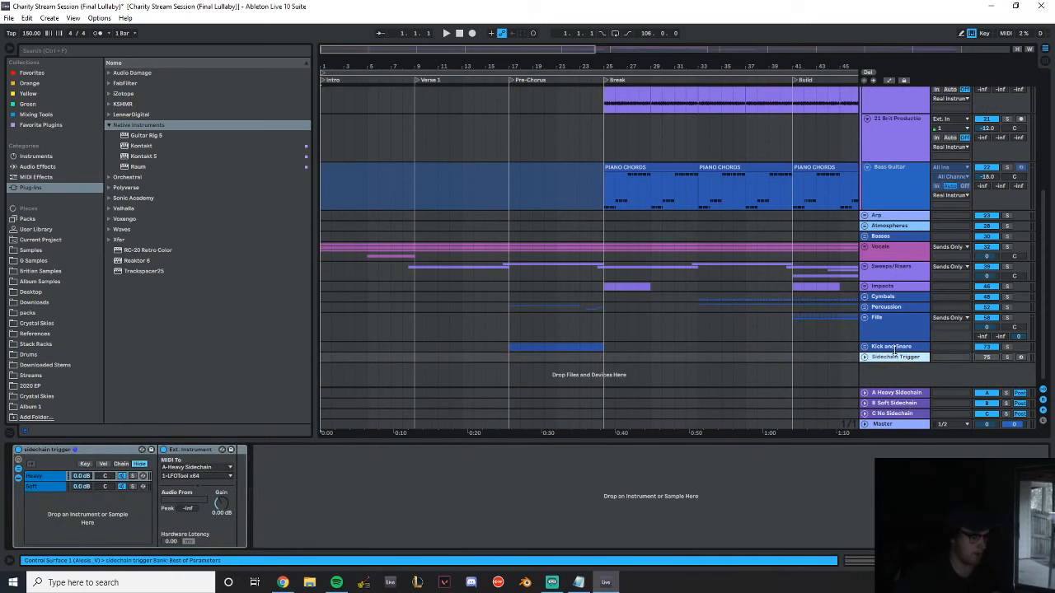
# Add a new MIDI track and load the Kontakt plug-in on it
pyautogui.hotkey('ctrl', 'shift', 't')
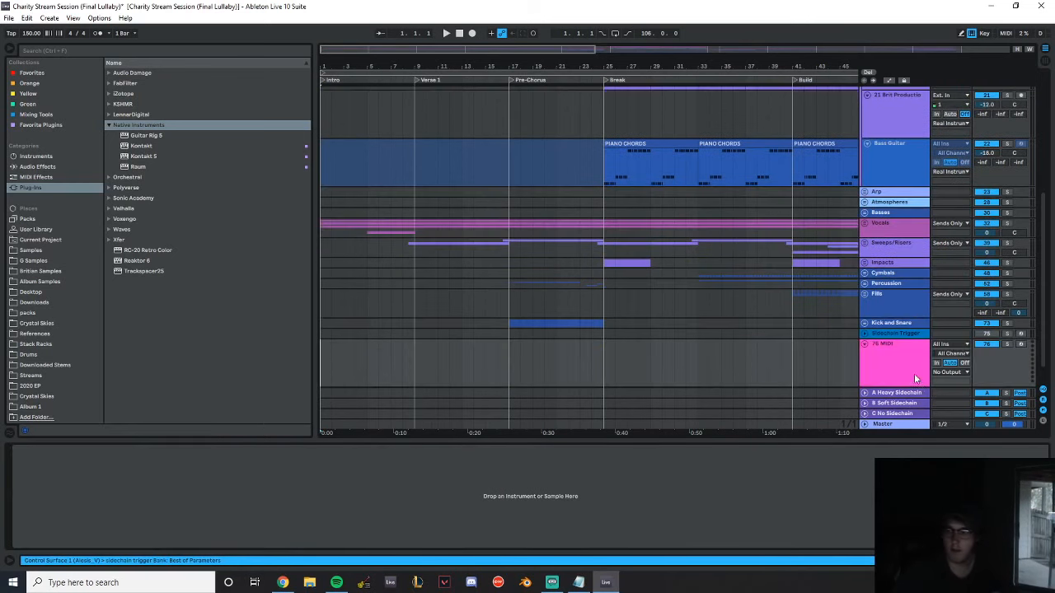
pyautogui.click(169, 145)
pyautogui.doubleClick(169, 145)
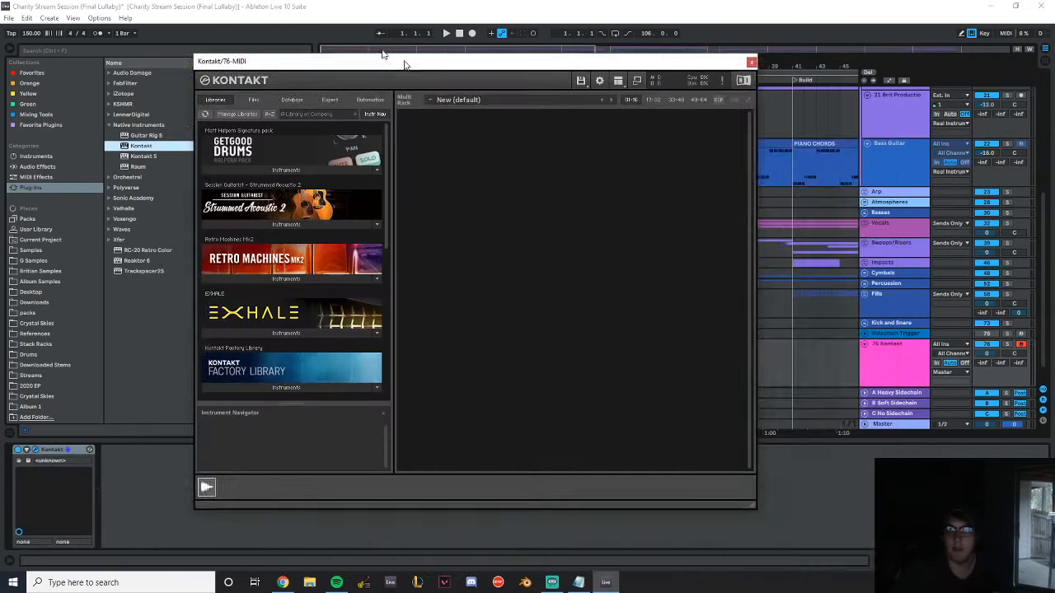
# Browse the Kontakt libraries and expand the instruments of Session Guitarist - Electric Sunburst
pyautogui.scroll(-5, 293, 380)
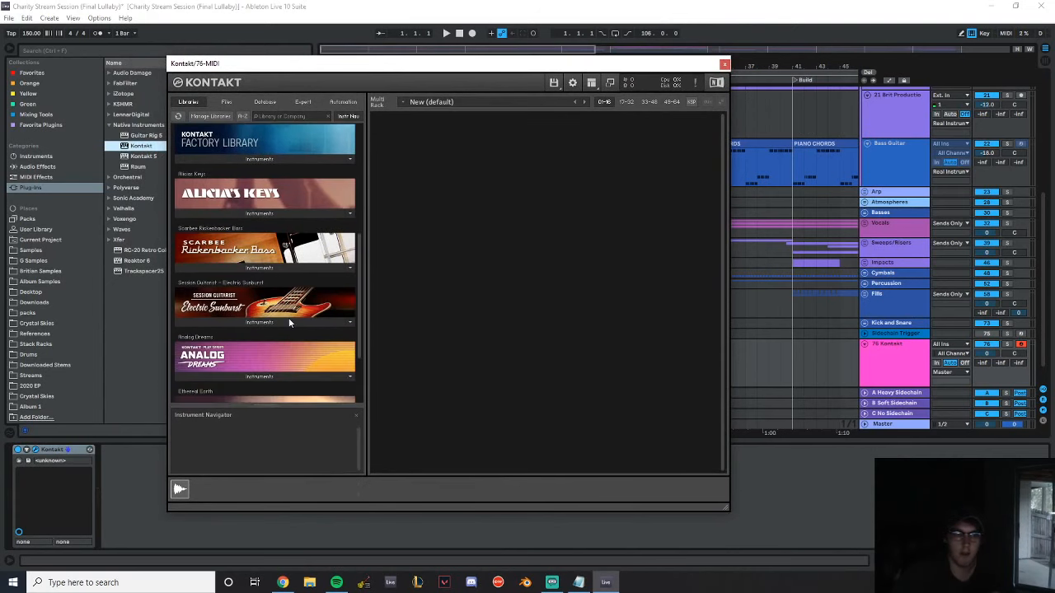
pyautogui.scroll(-5, 289, 317)
pyautogui.scroll(-1, 288, 322)
pyautogui.scroll(3, 289, 322)
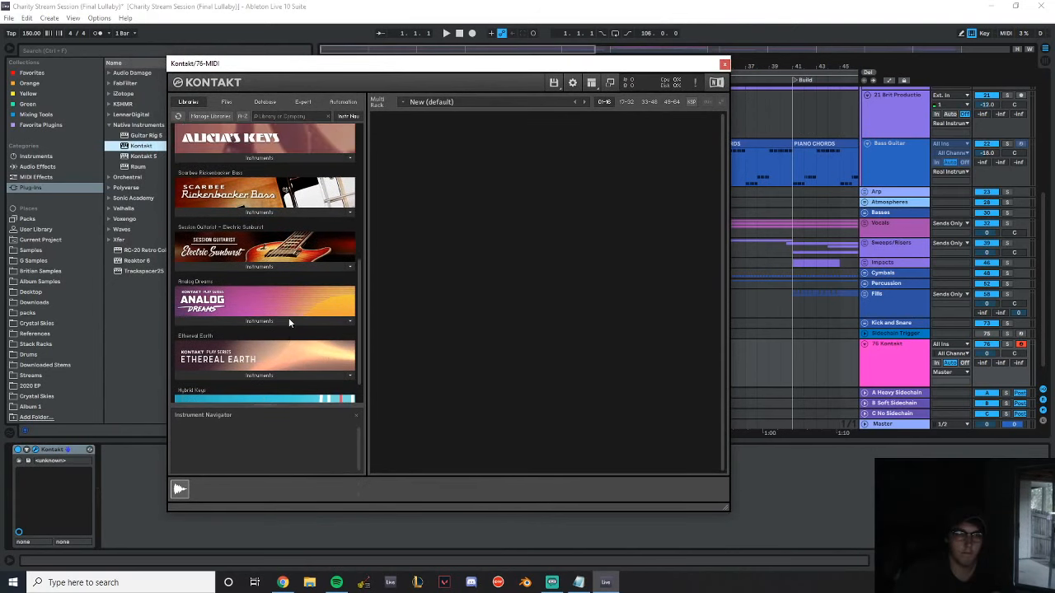
pyautogui.click(267, 267)
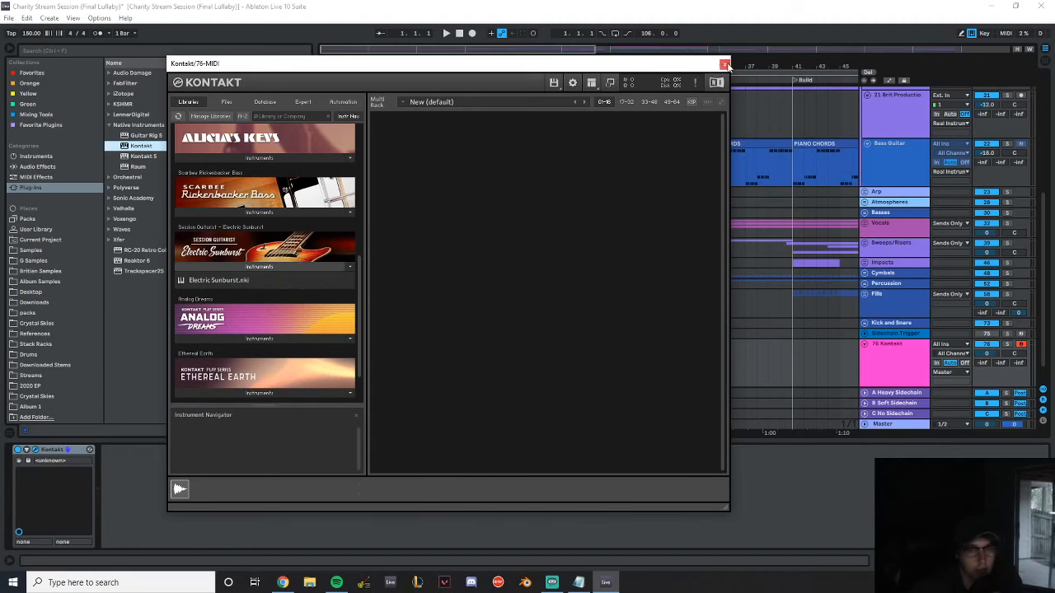
# Close the Kontakt window and delete its MIDI track
pyautogui.click(724, 64)
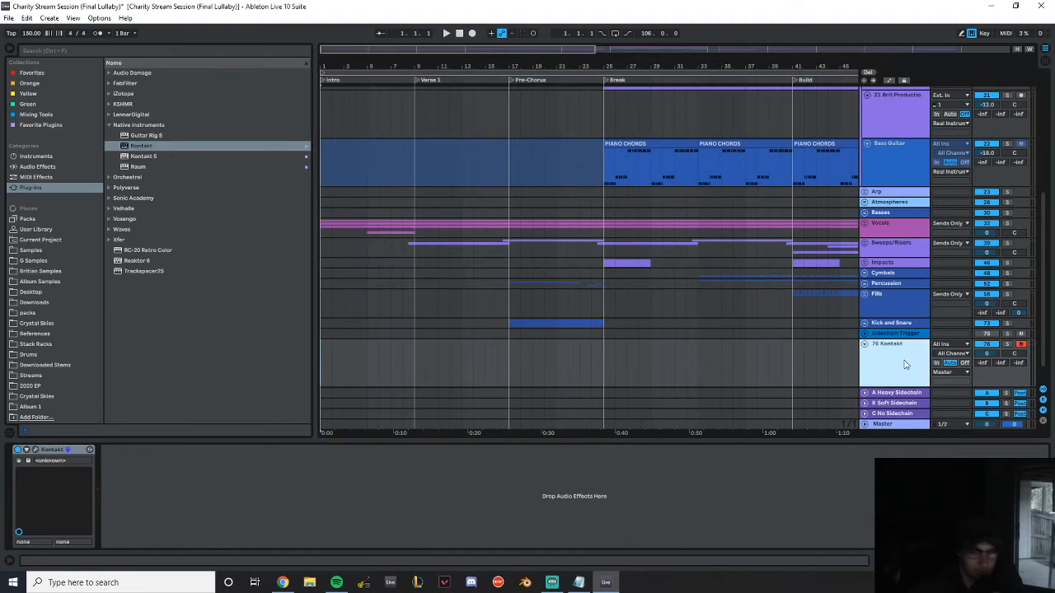
pyautogui.press('Delete')
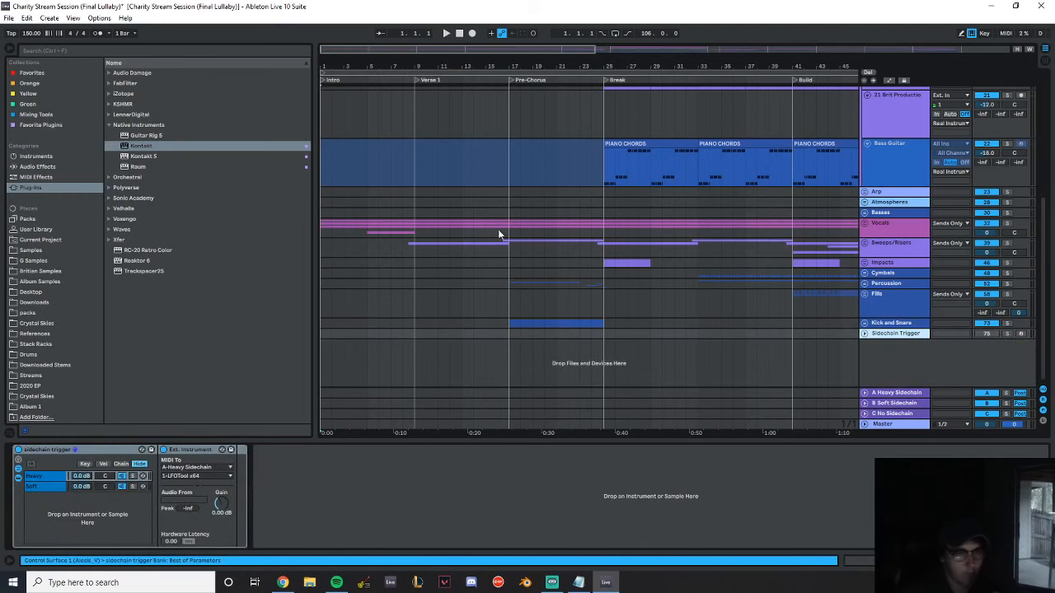
# Fold the Real Instruments group in the arrangement and place the insertion point at bar 18
pyautogui.scroll(5, 503, 214)
pyautogui.moveTo(392, 66); pyautogui.dragTo(391, 68)
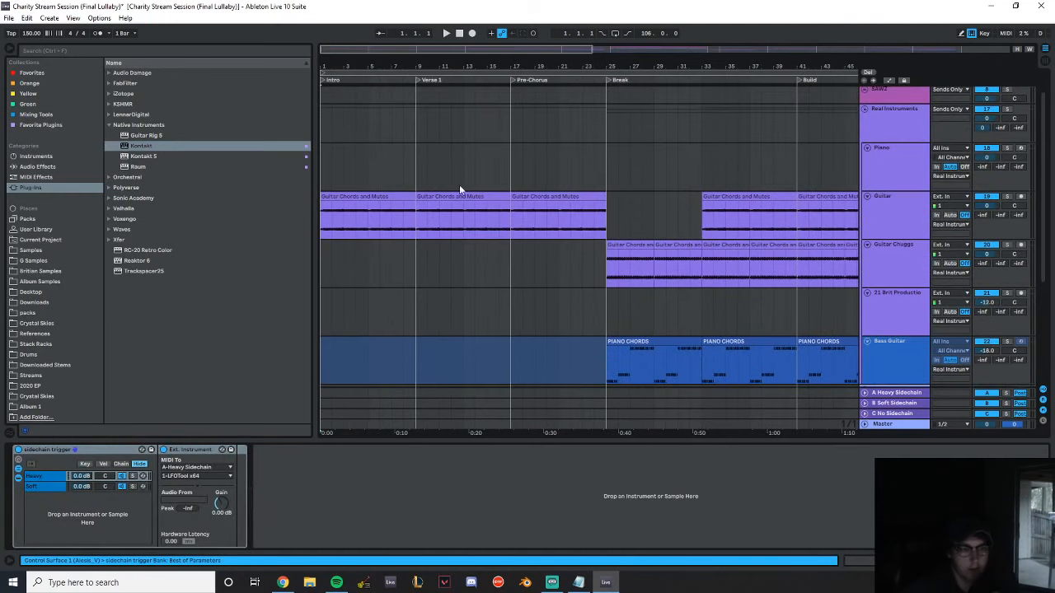
pyautogui.scroll(-3, 462, 188)
pyautogui.scroll(4, 873, 214)
pyautogui.click(866, 144)
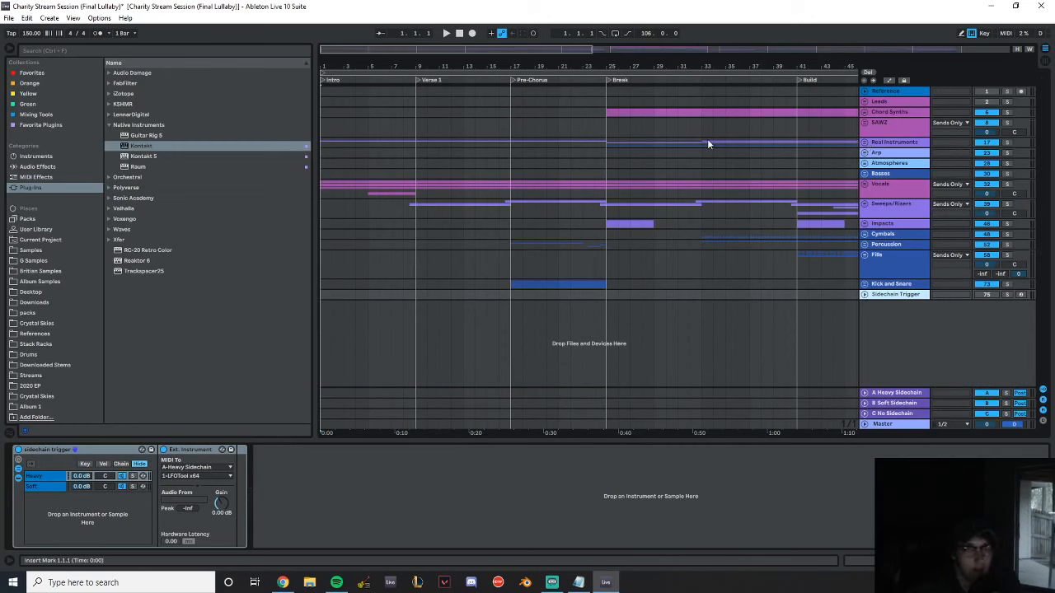
pyautogui.click(8, 18)
pyautogui.click(522, 216)
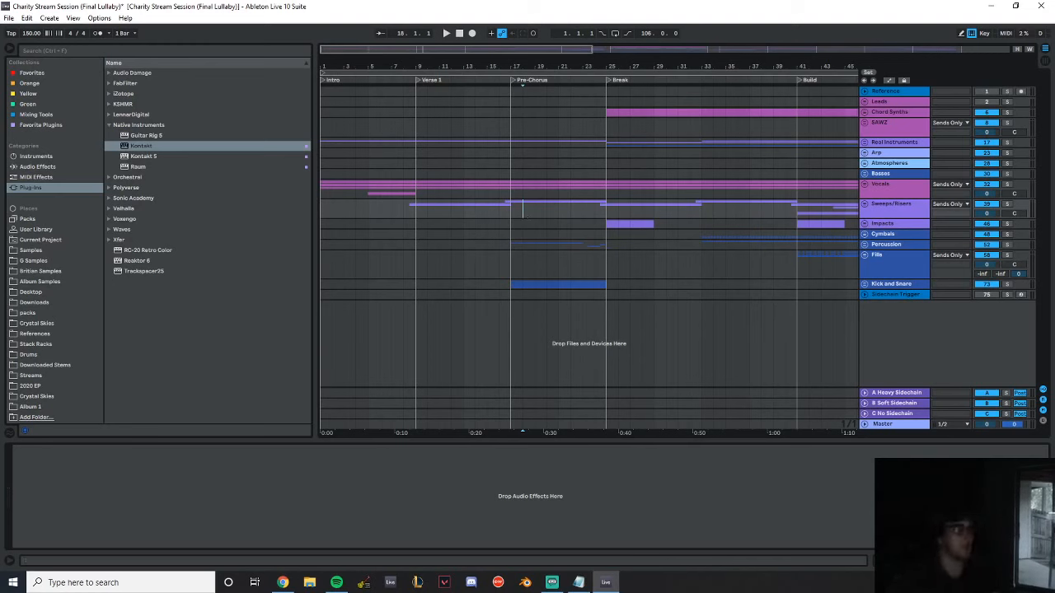
# Import the audio file Track 1 (97 BPM) ROUGH onto a new track at bar 17 below Sidechain Trigger and solo it
pyautogui.hotkey('alt', 'Tab')
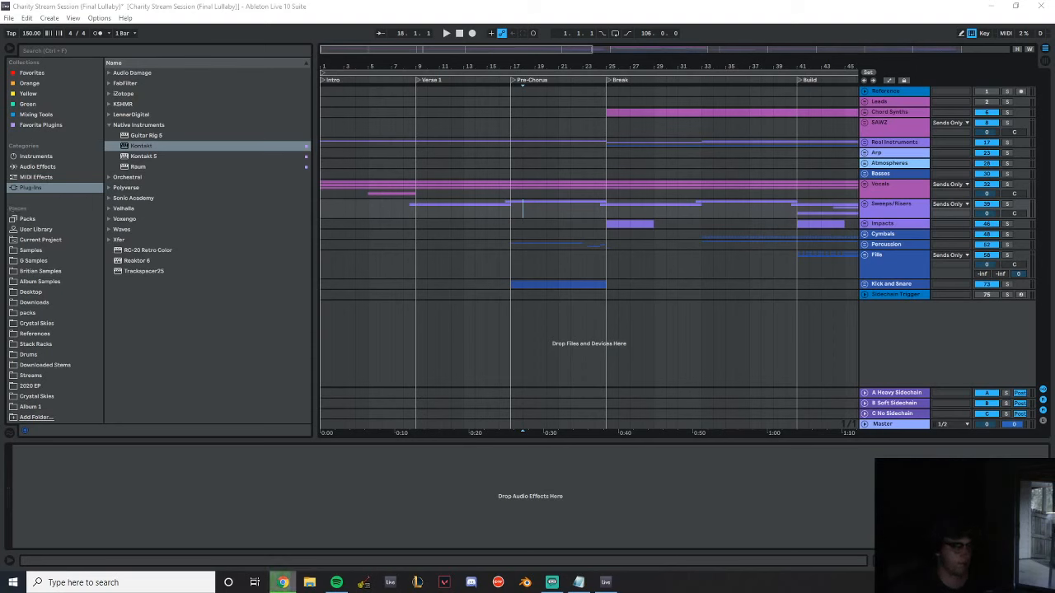
pyautogui.moveTo(2, 326); pyautogui.dragTo(511, 311)
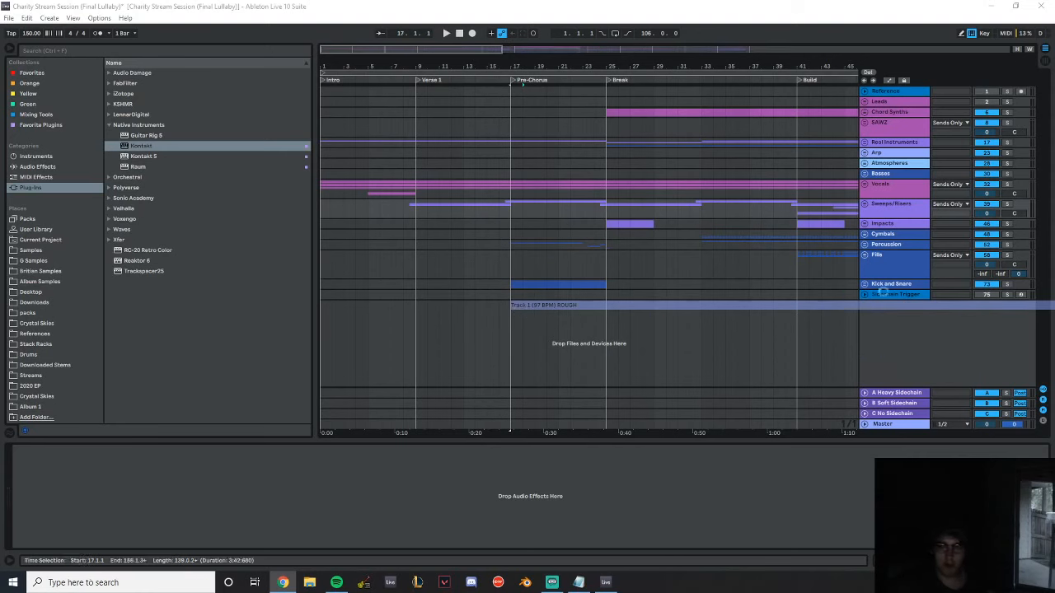
pyautogui.click(892, 427)
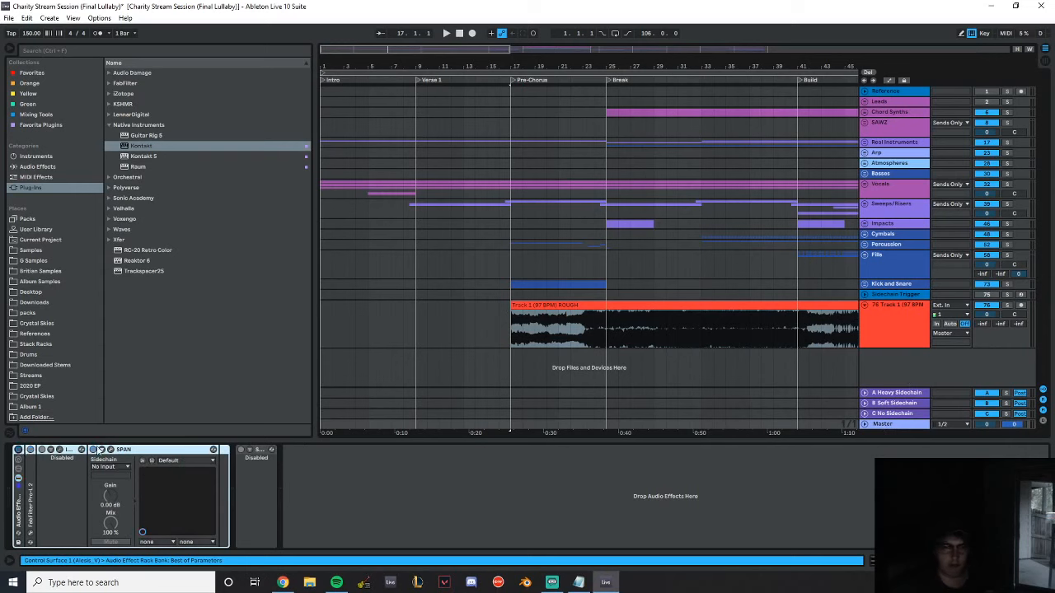
pyautogui.click(586, 318)
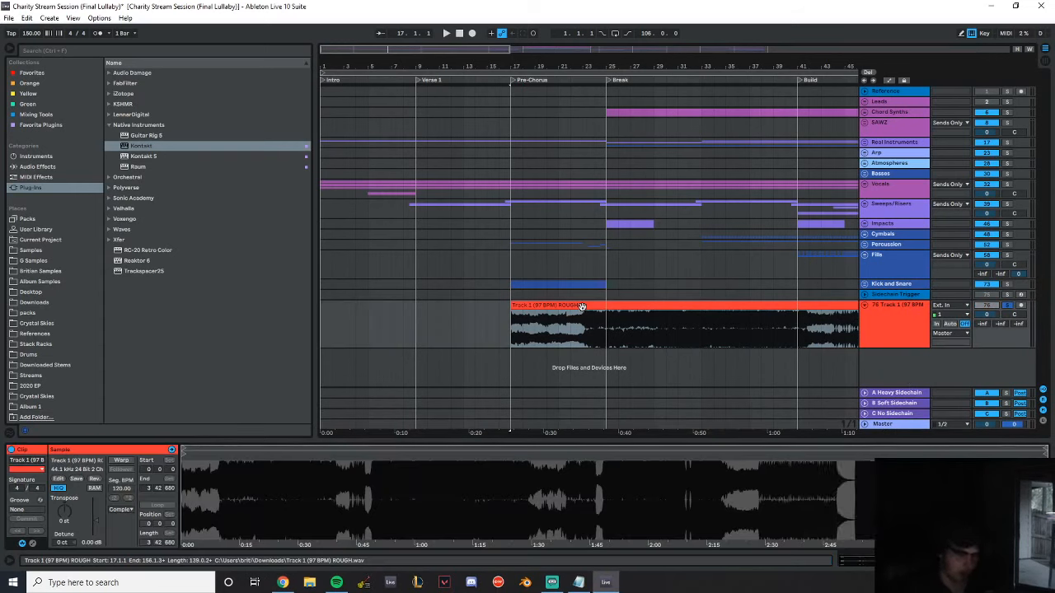
# Play the soloed Track 1 (97 BPM) ROUGH clip from bar 17 into the Drop 1 section, then stop playback
pyautogui.press('space')
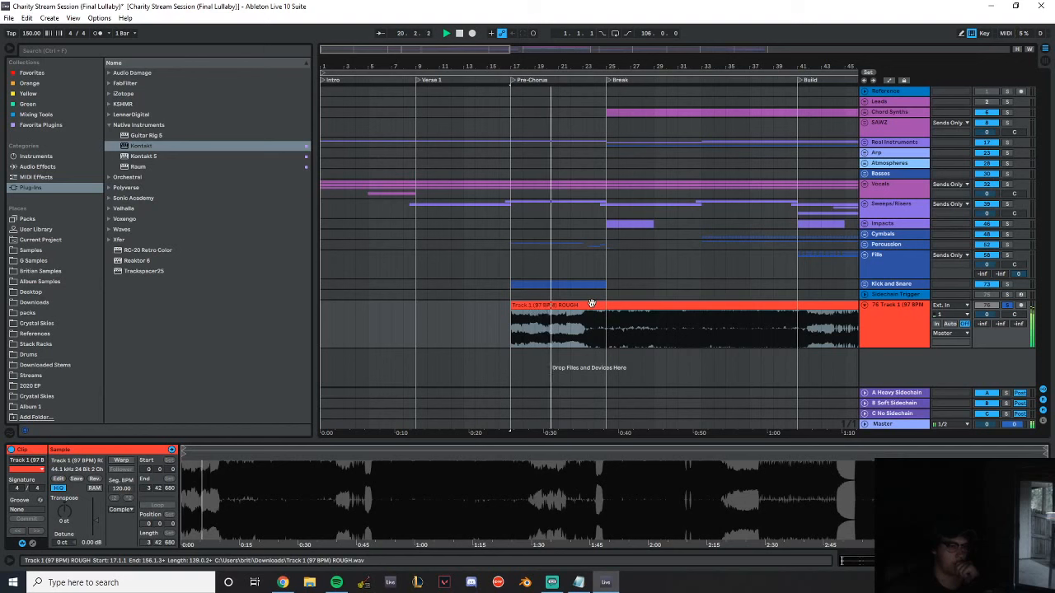
pyautogui.moveTo(630, 66); pyautogui.dragTo(588, 64)
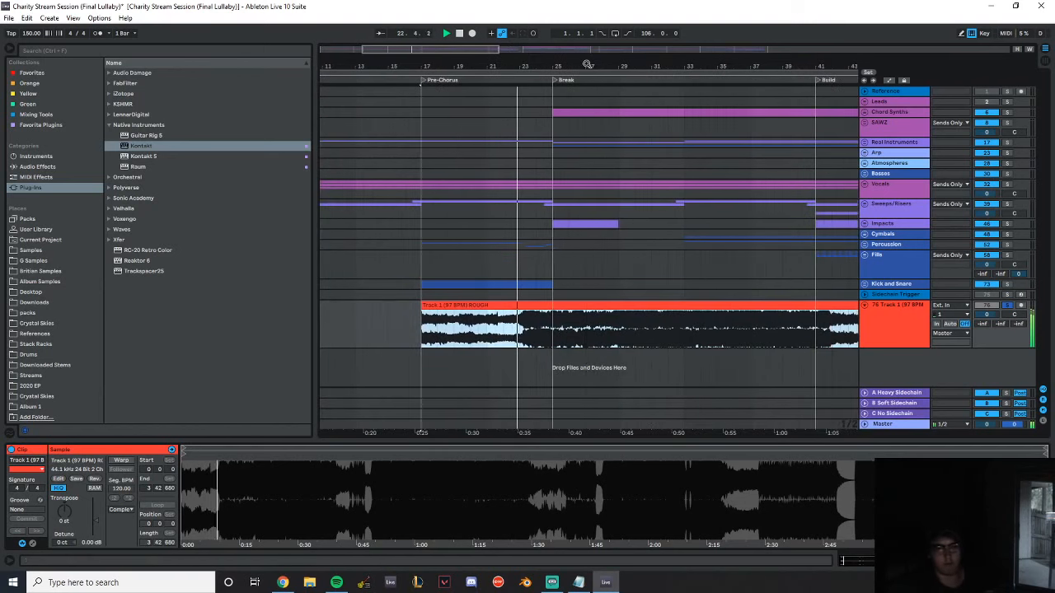
pyautogui.moveTo(611, 64); pyautogui.dragTo(516, 66)
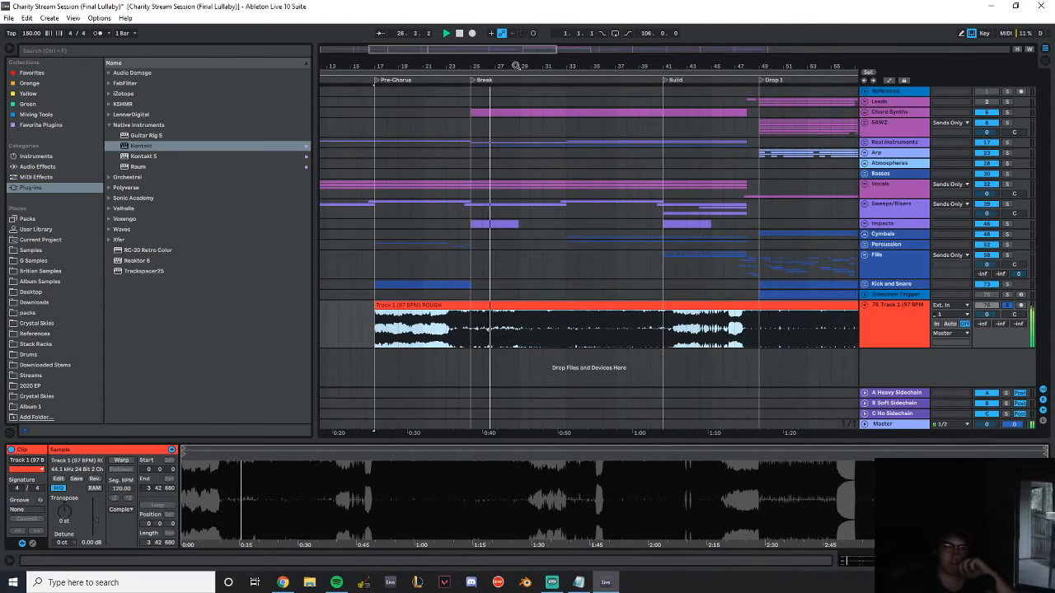
pyautogui.moveTo(517, 66); pyautogui.dragTo(506, 64)
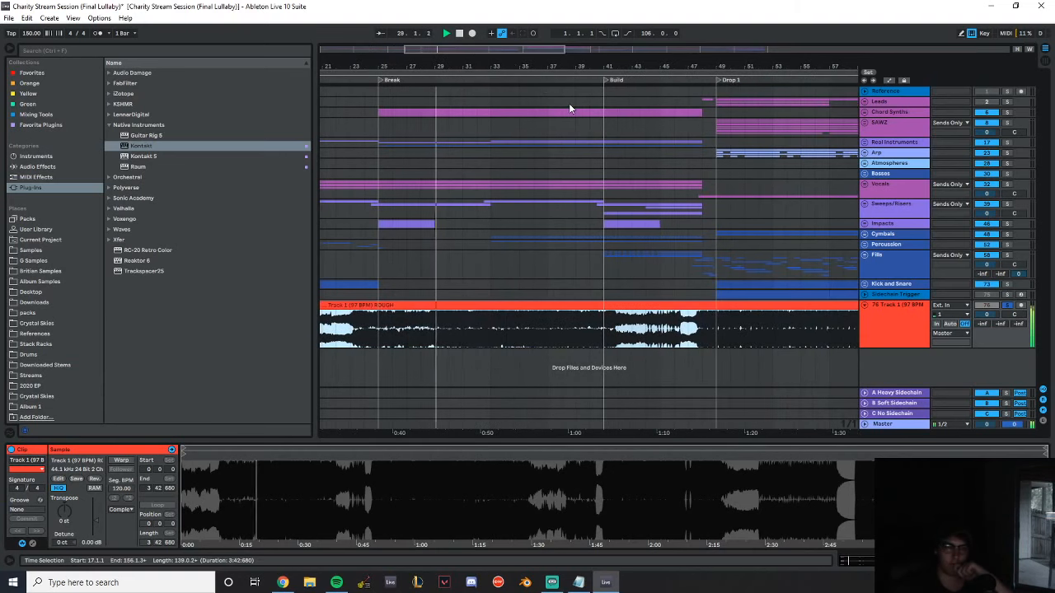
pyautogui.moveTo(482, 69); pyautogui.dragTo(475, 64)
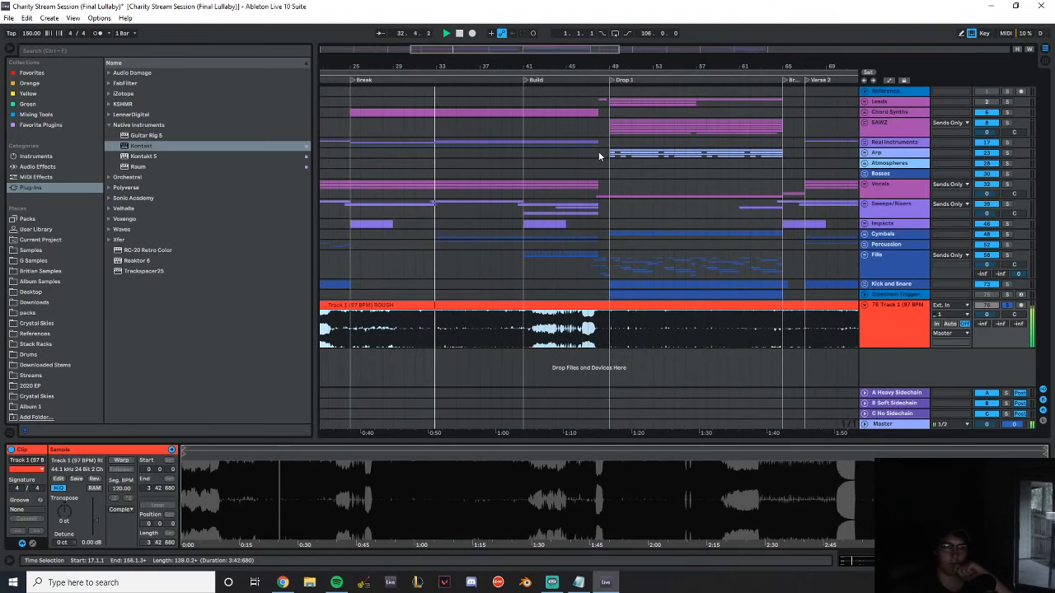
pyautogui.moveTo(515, 69); pyautogui.dragTo(460, 69)
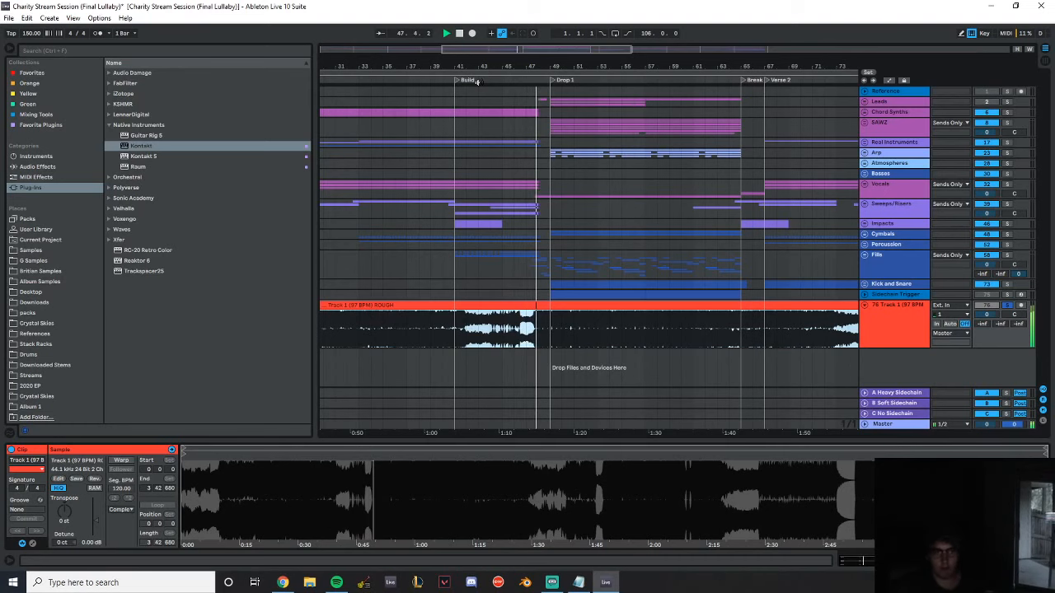
pyautogui.moveTo(573, 65); pyautogui.dragTo(472, 64)
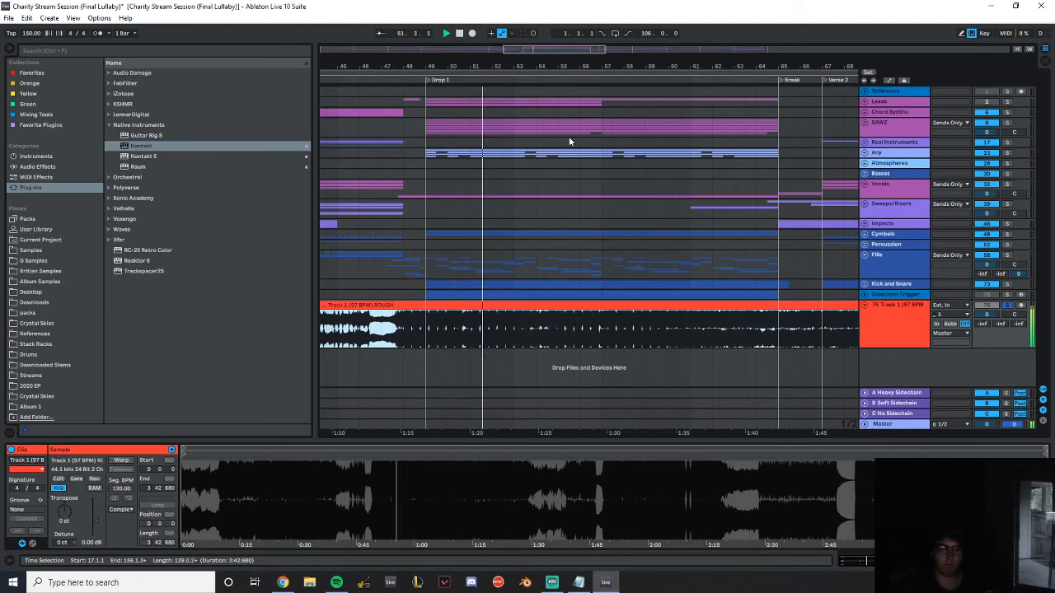
pyautogui.moveTo(537, 65); pyautogui.dragTo(453, 65)
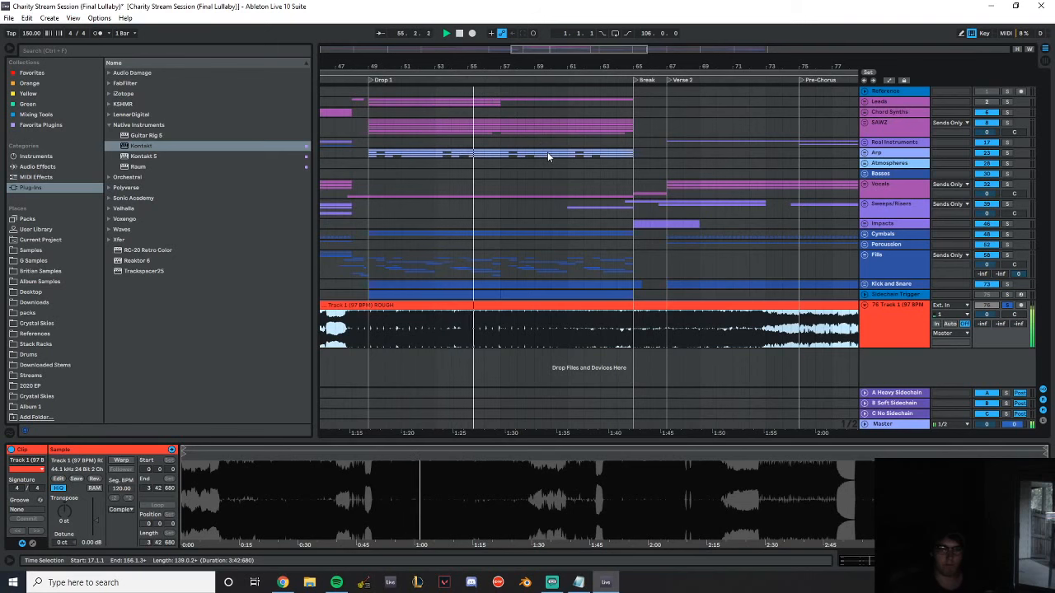
pyautogui.moveTo(476, 67); pyautogui.dragTo(695, 40)
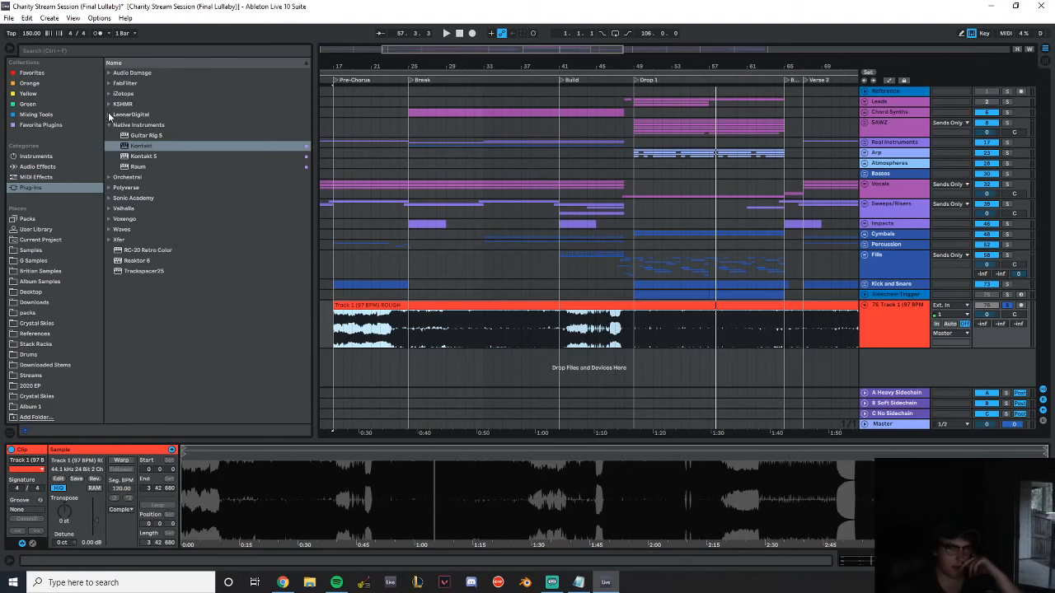
# Collapse the Native Instruments plug-in folder and delete the imported Track 1 (97 BPM) ROUGH track
pyautogui.click(108, 125)
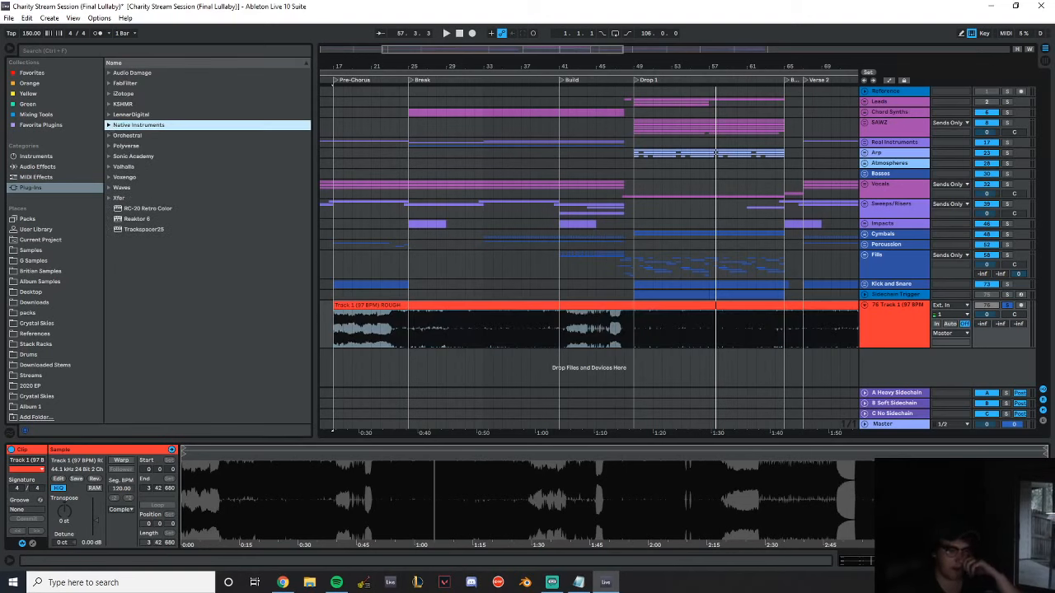
pyautogui.hotkey('alt', 'Tab')
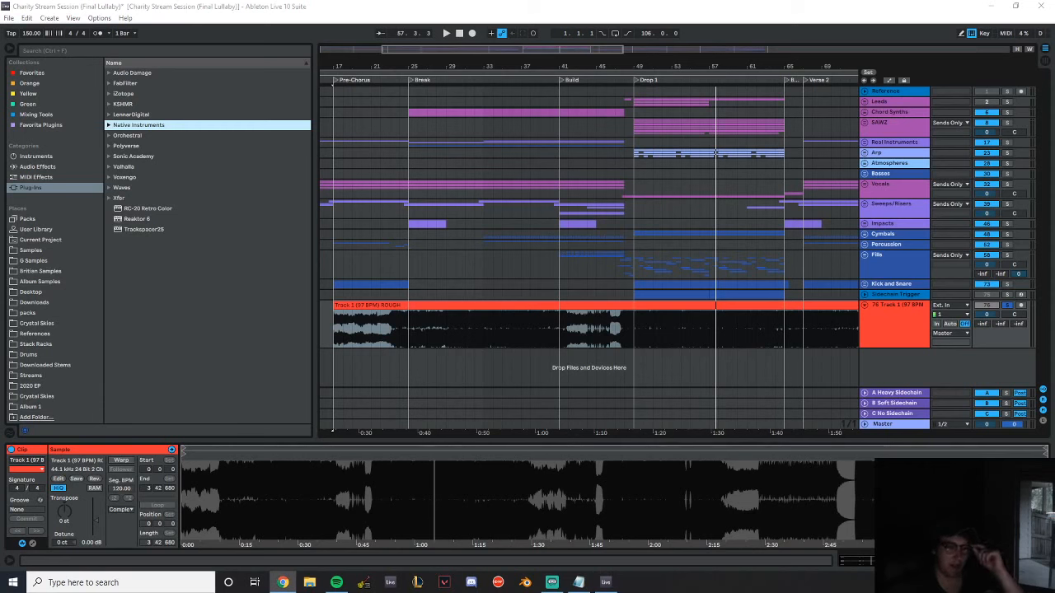
pyautogui.click(897, 332)
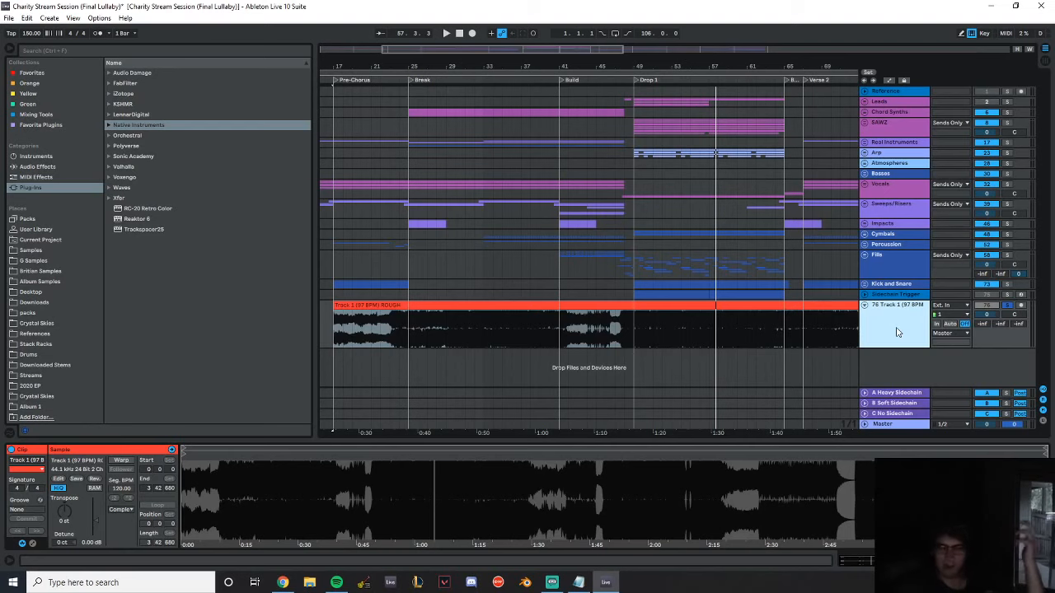
pyautogui.press('Delete')
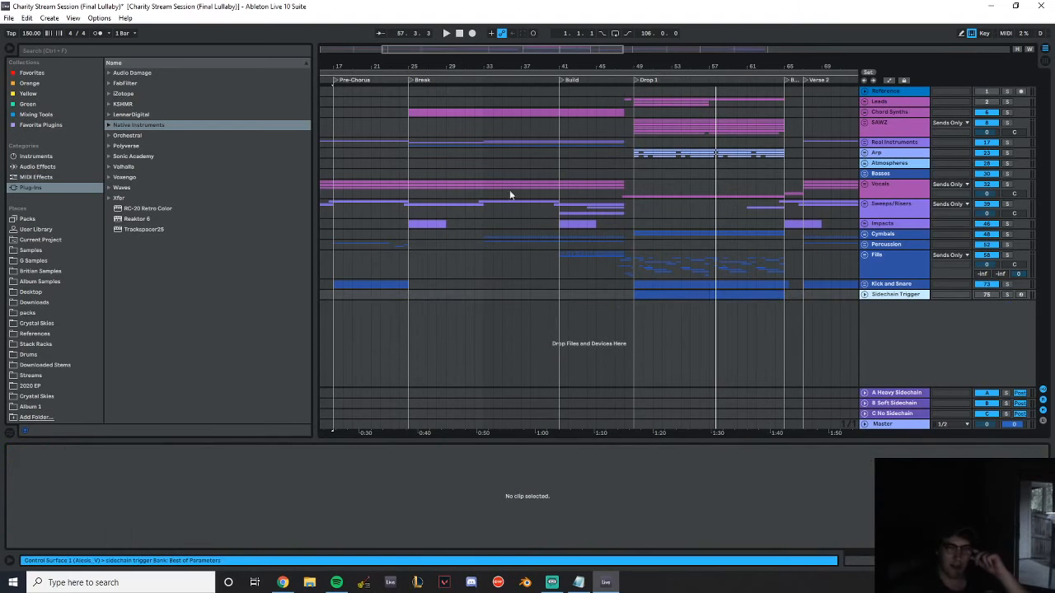
pyautogui.moveTo(360, 60); pyautogui.dragTo(381, 65)
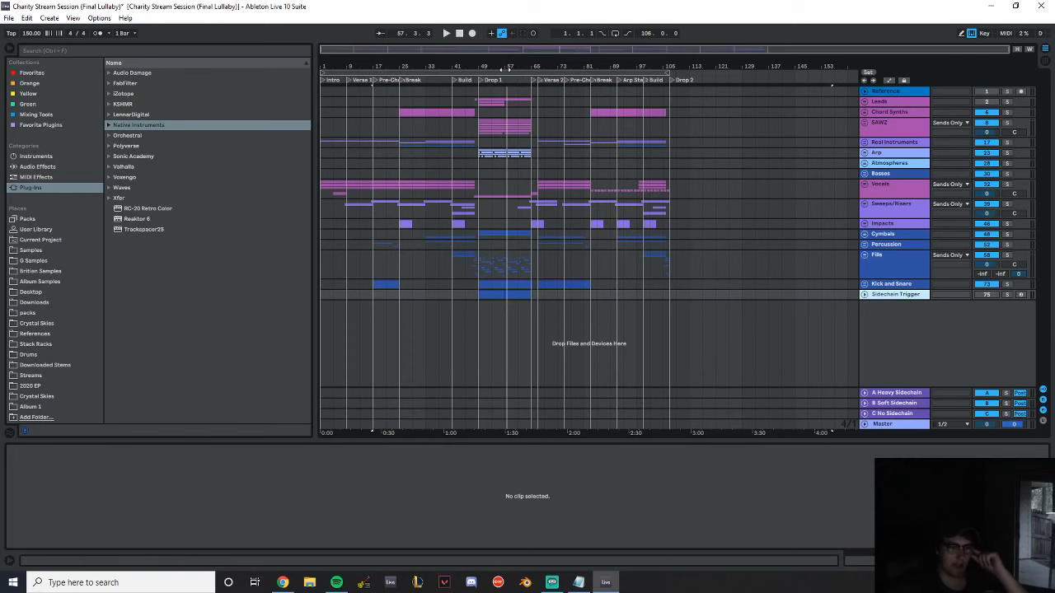
pyautogui.moveTo(511, 63); pyautogui.dragTo(637, 62)
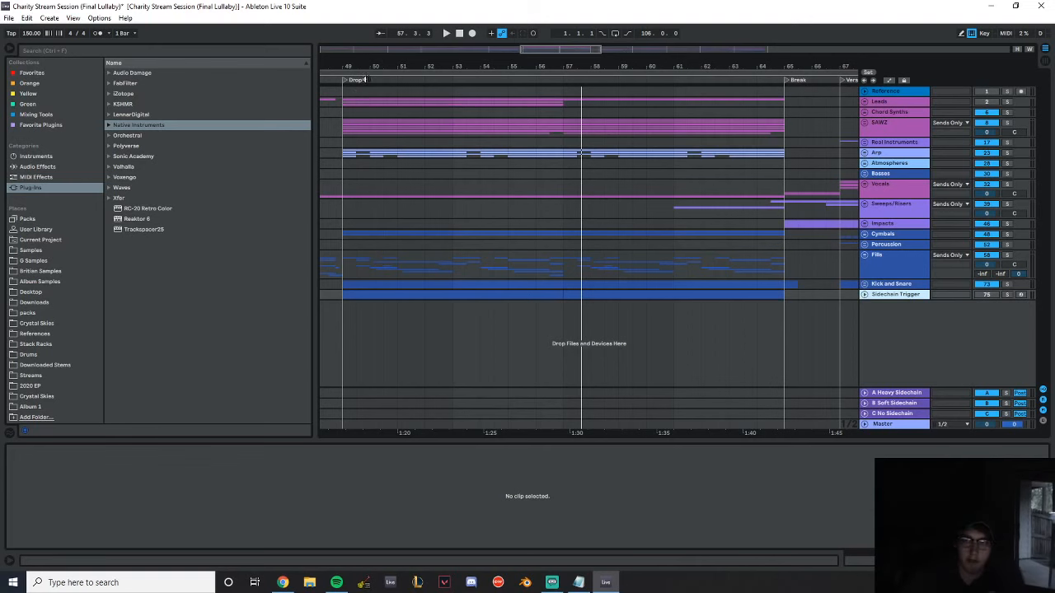
pyautogui.moveTo(353, 68); pyautogui.dragTo(788, 16)
pyautogui.moveTo(620, 68); pyautogui.dragTo(563, 67)
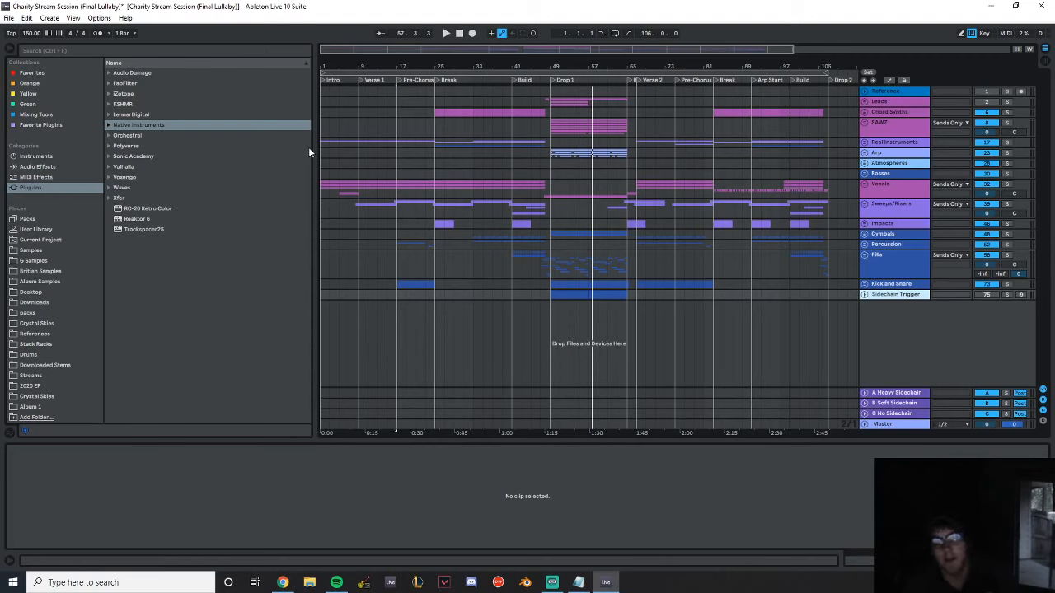
# Switch to Spotify
pyautogui.click(337, 583)
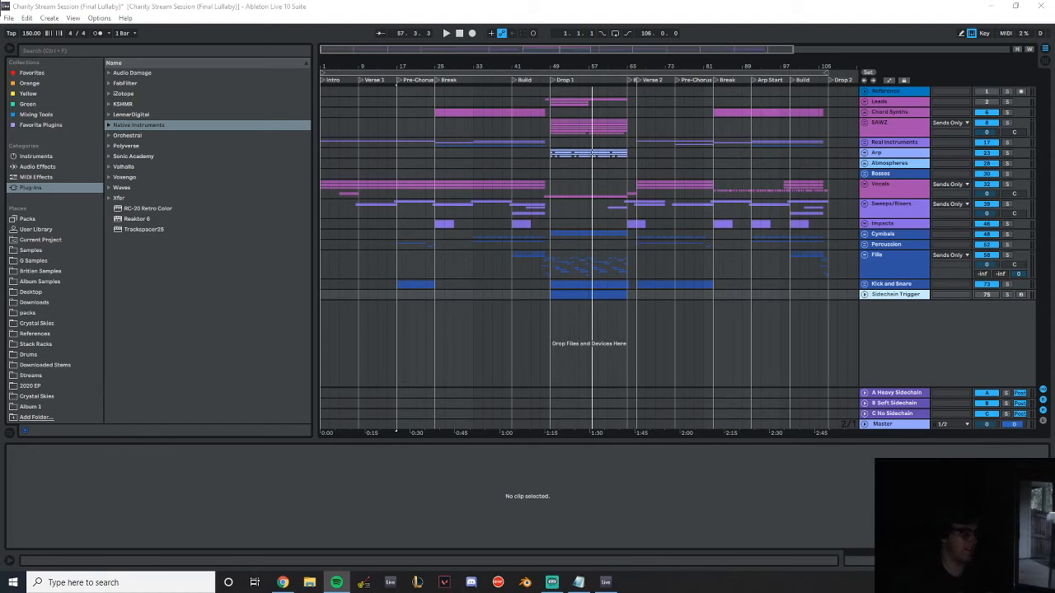
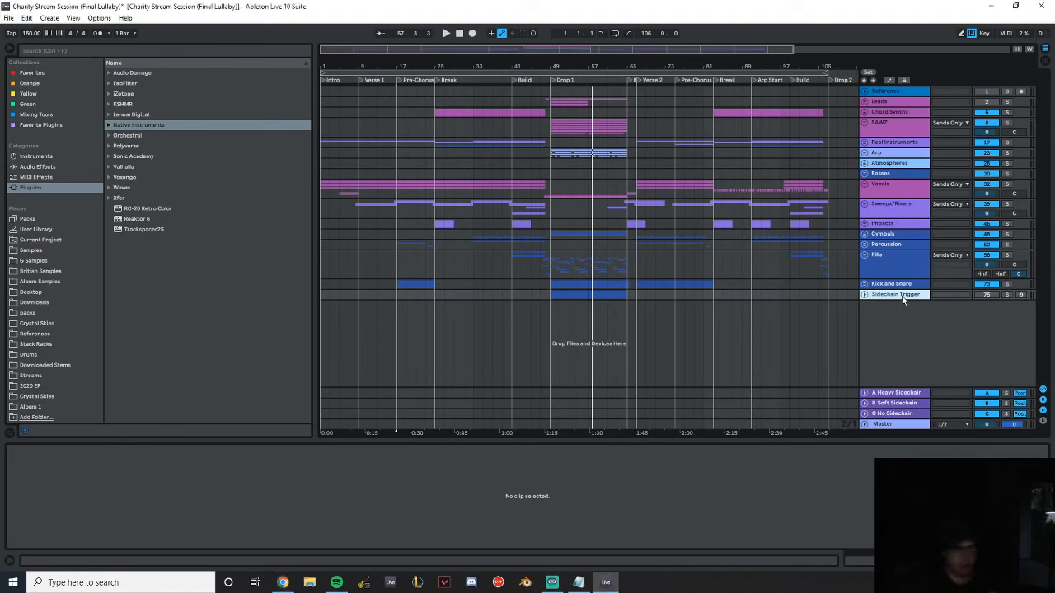
# Insert a MIDI track below Sidechain Trigger, load Sylenth1 from the LennarDigital plug-ins and browse its factory presets
pyautogui.hotkey('ctrl', 'shift', 't')
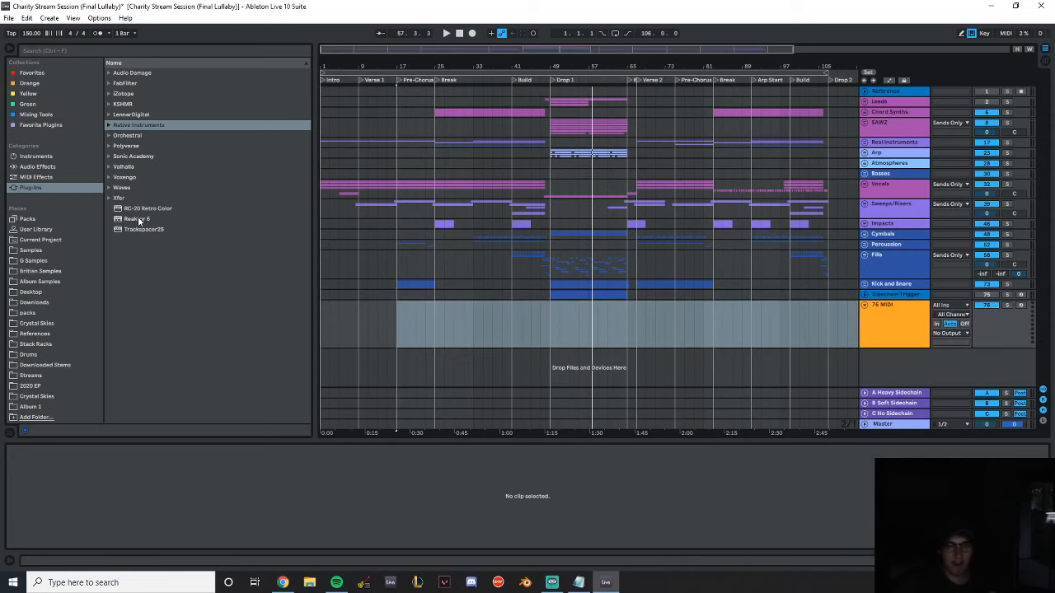
pyautogui.click(109, 115)
pyautogui.doubleClick(136, 124)
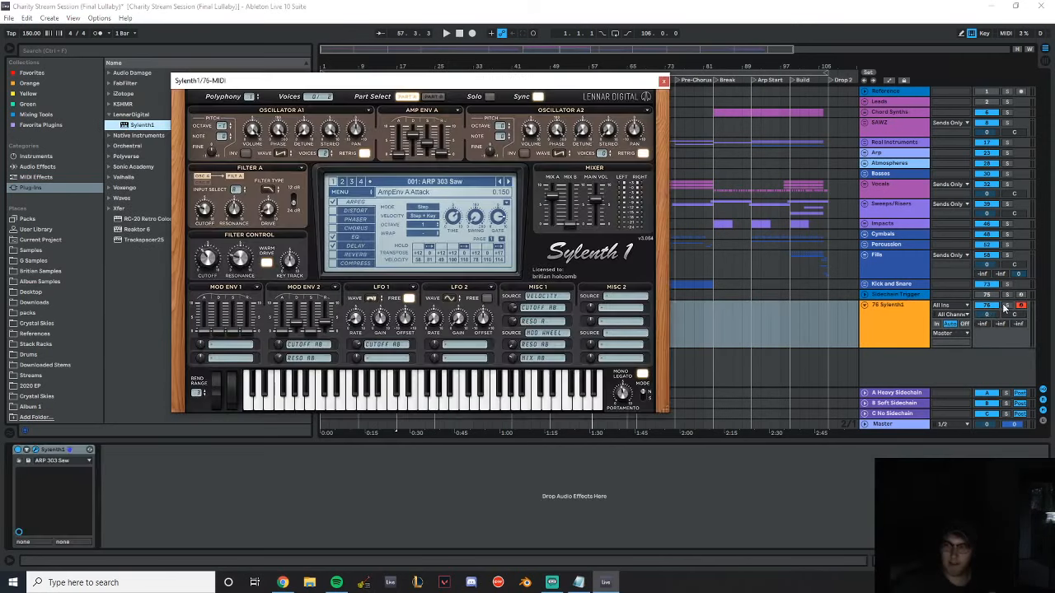
pyautogui.click(422, 182)
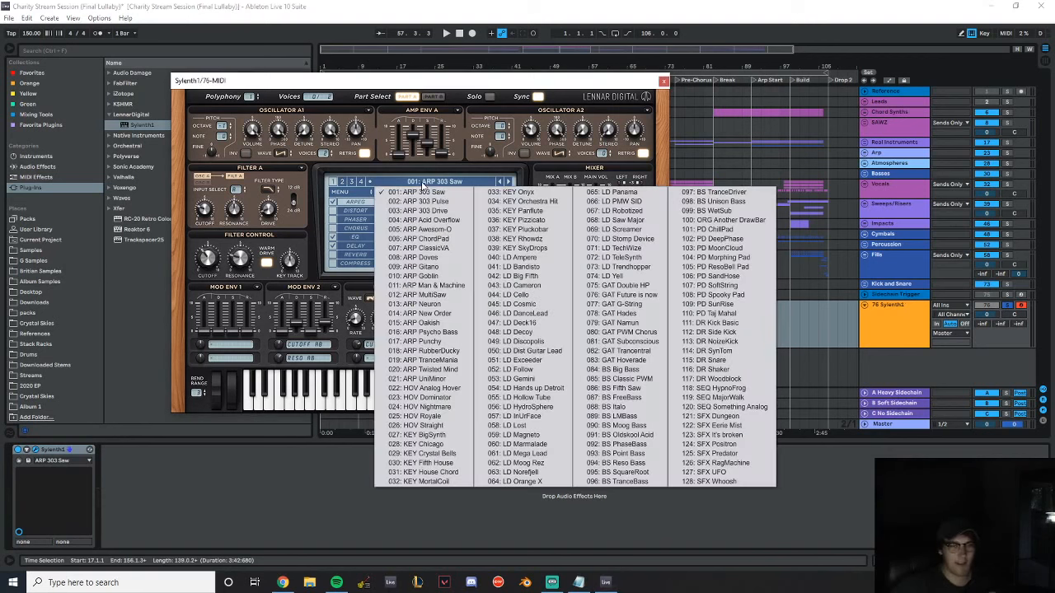
pyautogui.click(560, 211)
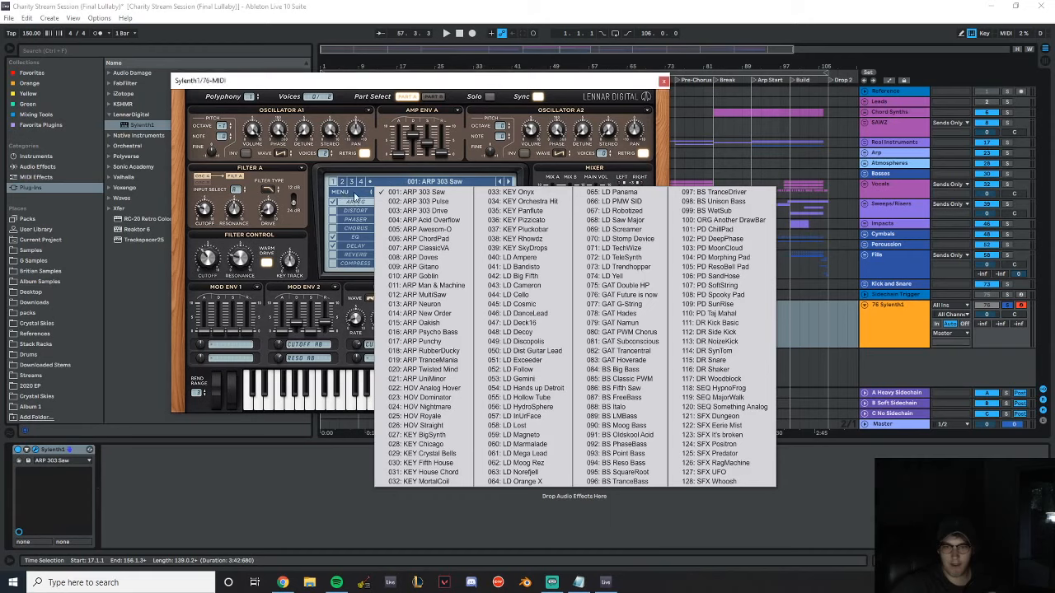
# Load the Sylenth1 bank that starts with the Egbert presets and choose preset 024: PD Slam Throbkin [VRN]
pyautogui.click(354, 194)
pyautogui.moveTo(396, 213)
pyautogui.moveTo(505, 224)
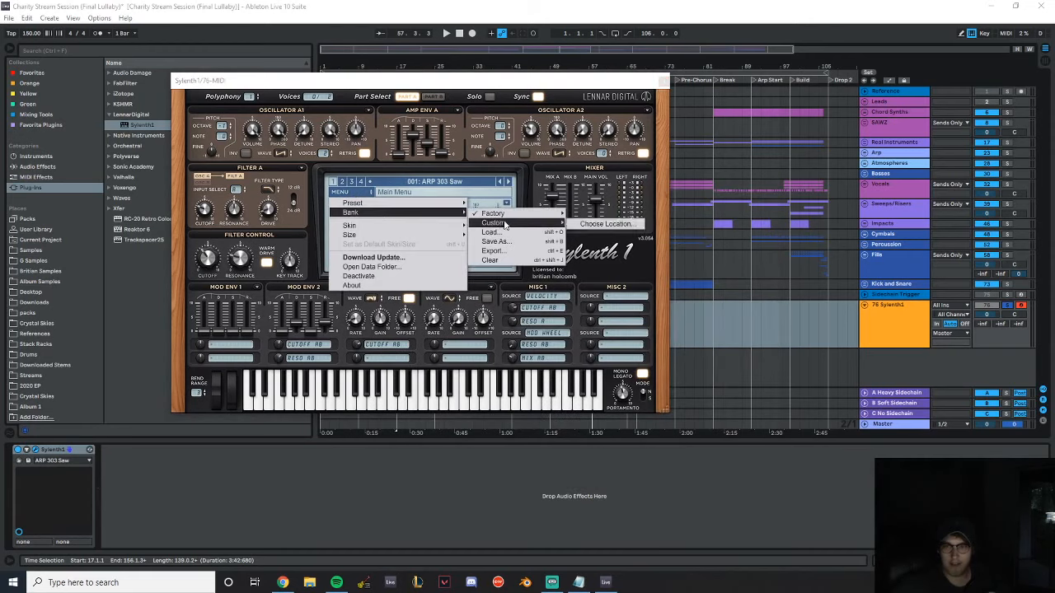
pyautogui.click(614, 253)
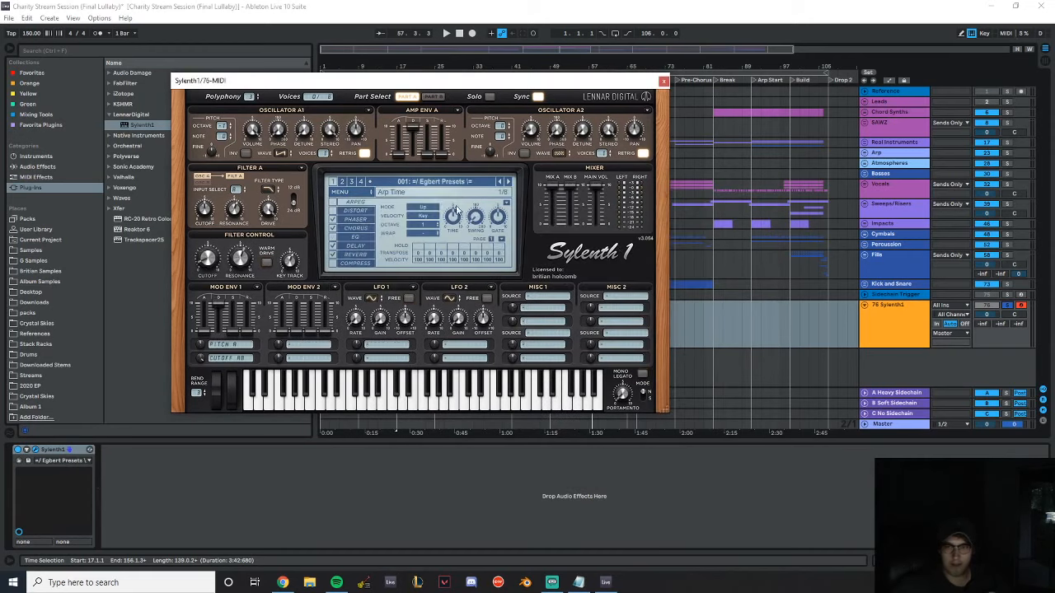
pyautogui.click(429, 183)
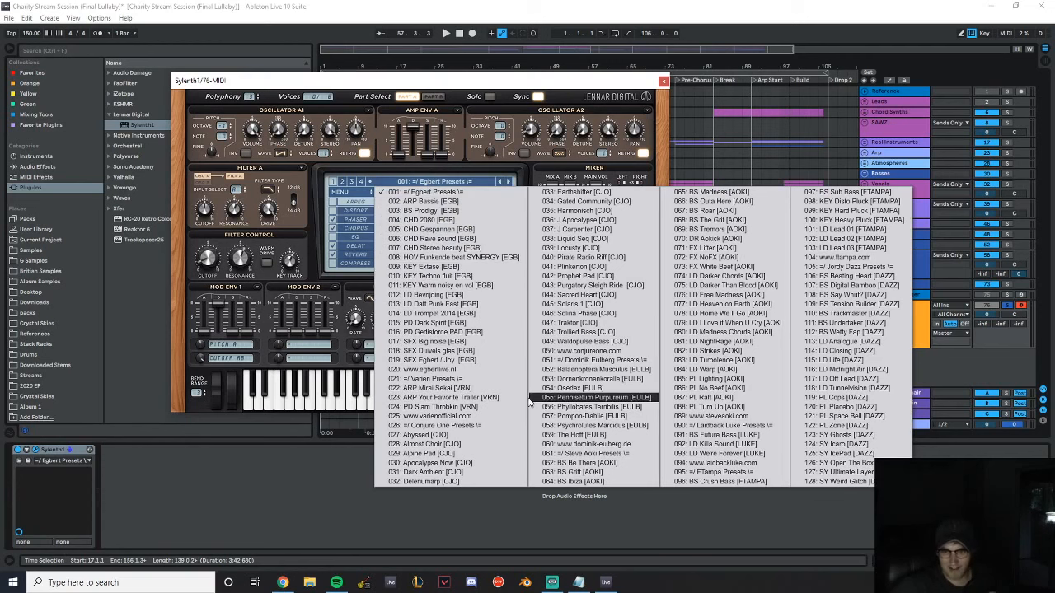
pyautogui.click(459, 408)
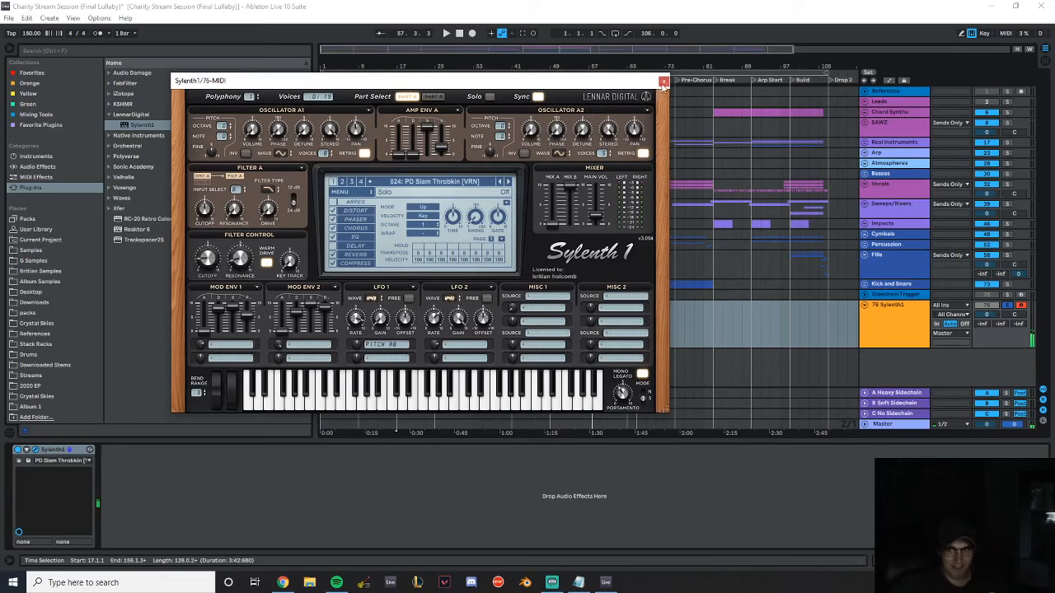
# Close Sylenth1 and delete its track
pyautogui.click(665, 83)
pyautogui.click(902, 320)
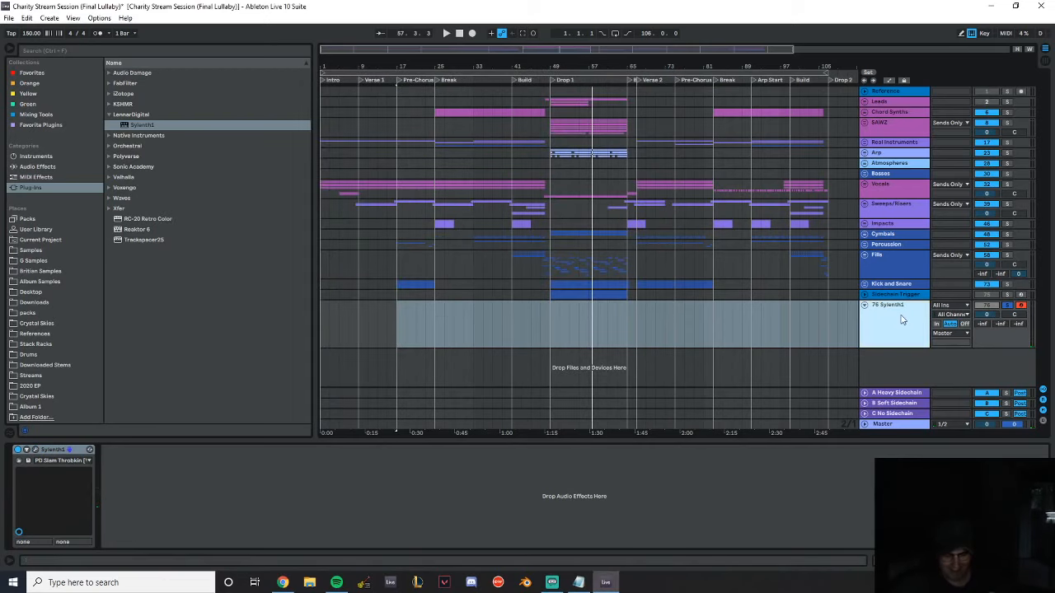
pyautogui.press('Delete')
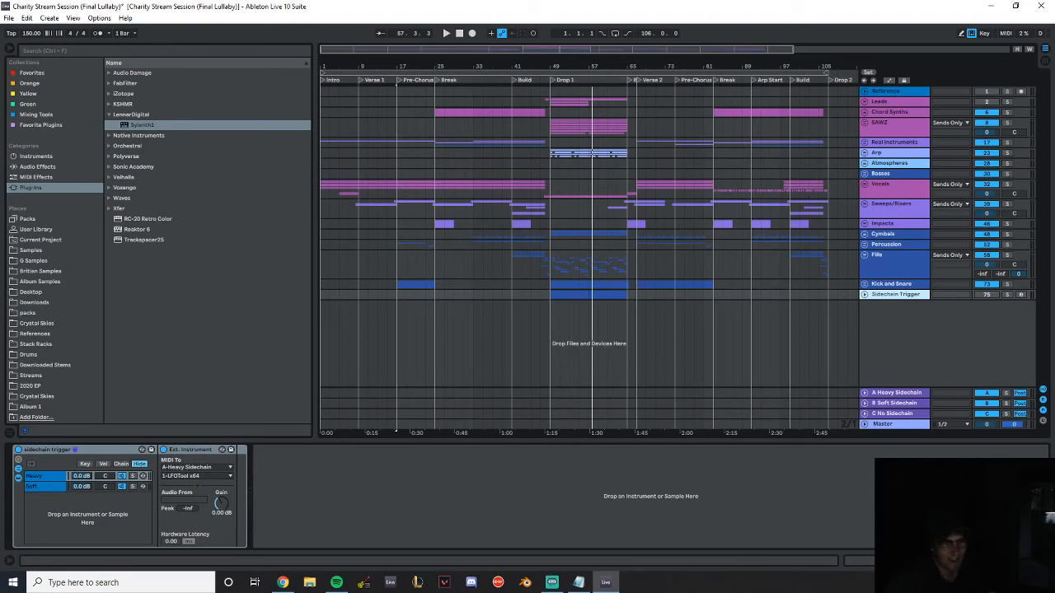
# Insert a MIDI track below Sidechain Trigger and load Serum_x64 from the Xfer plug-ins onto it
pyautogui.hotkey('alt', 'Tab')
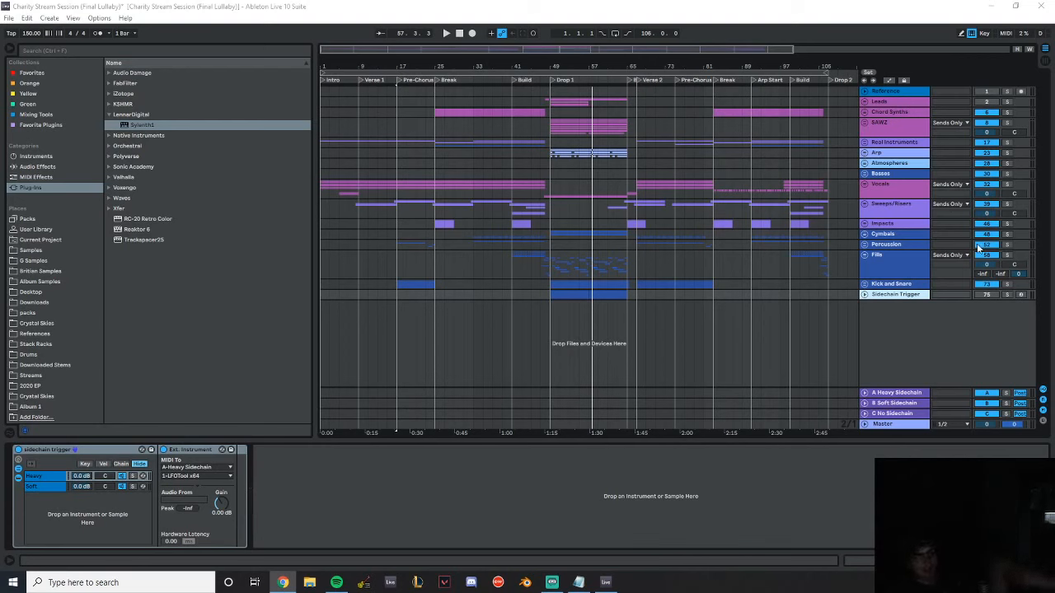
pyautogui.click(901, 296)
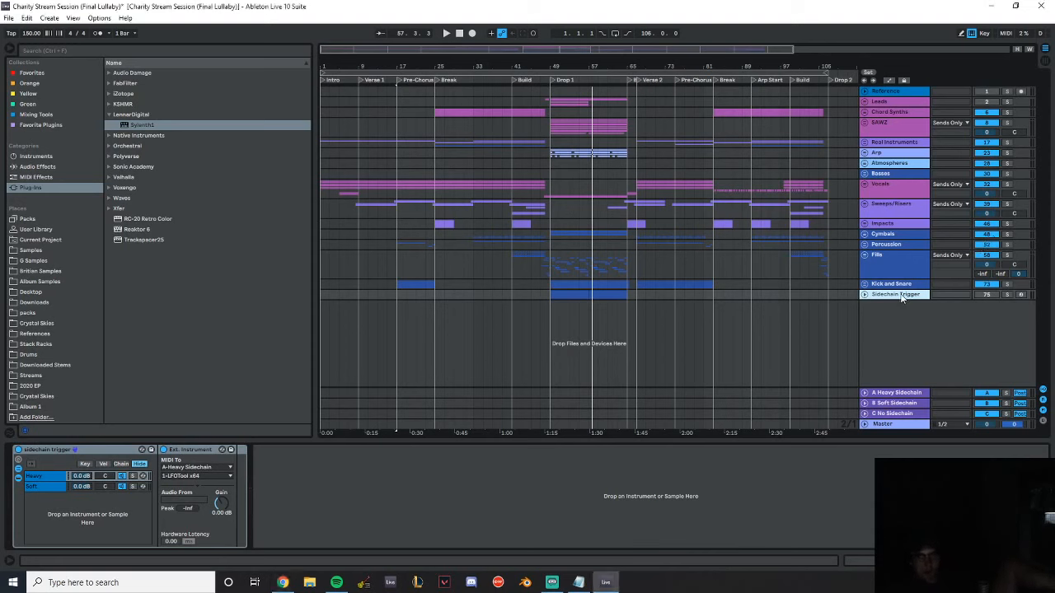
pyautogui.hotkey('ctrl', 'shift', 't')
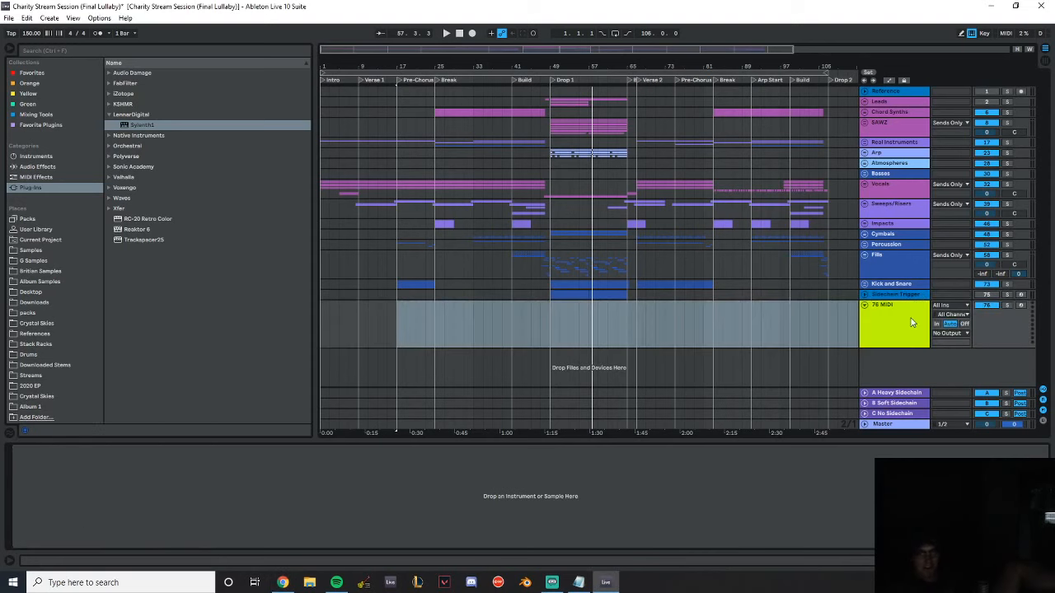
pyautogui.click(106, 204)
pyautogui.doubleClick(145, 229)
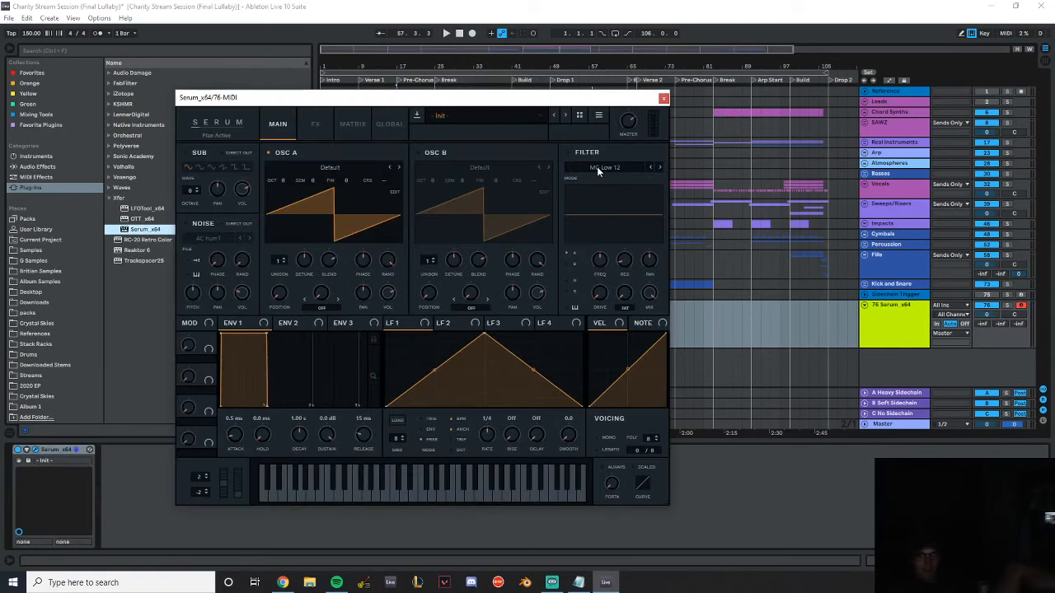
# Set Serum's filter type to Formant-III and adjust its drive, resonance and formant amounts while auditioning notes
pyautogui.click(595, 171)
pyautogui.moveTo(591, 215)
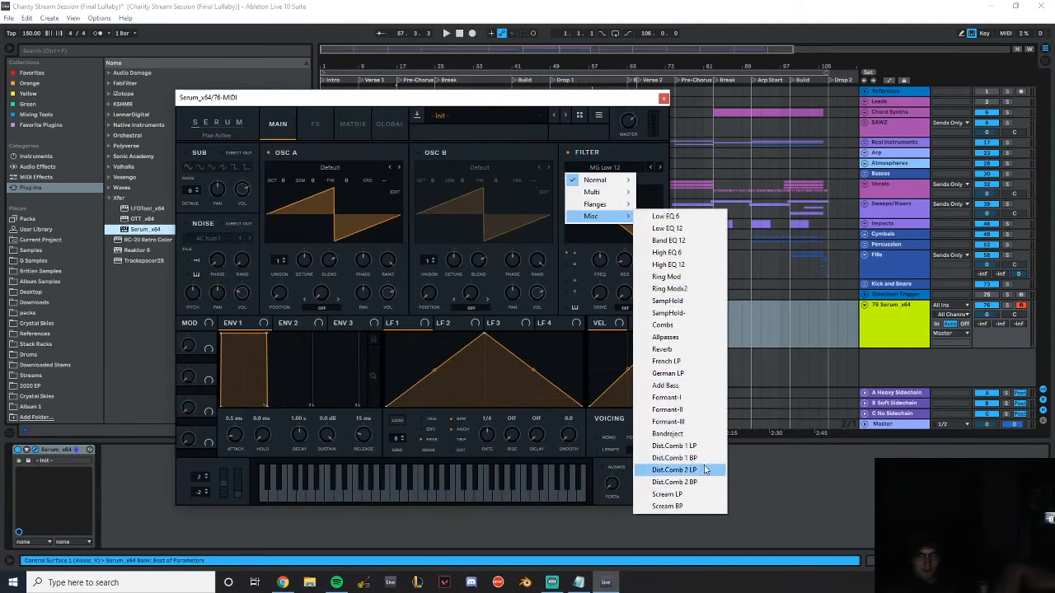
pyautogui.click(690, 422)
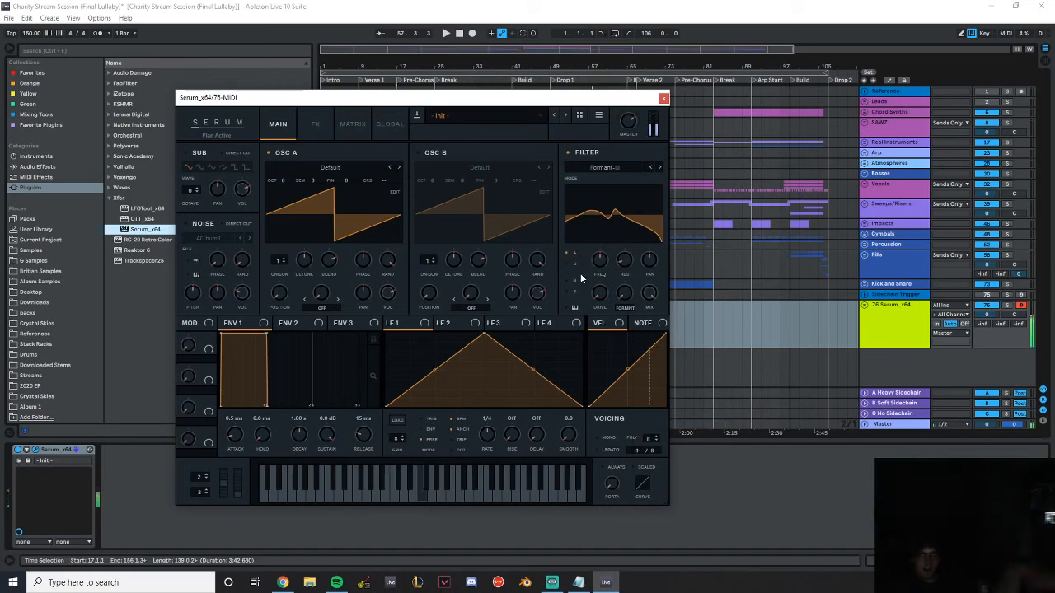
pyautogui.moveTo(595, 272)
pyautogui.moveTo(600, 291); pyautogui.dragTo(602, 192)
pyautogui.moveTo(628, 258); pyautogui.dragTo(587, 213)
pyautogui.moveTo(626, 294); pyautogui.dragTo(641, 247)
pyautogui.press('z')
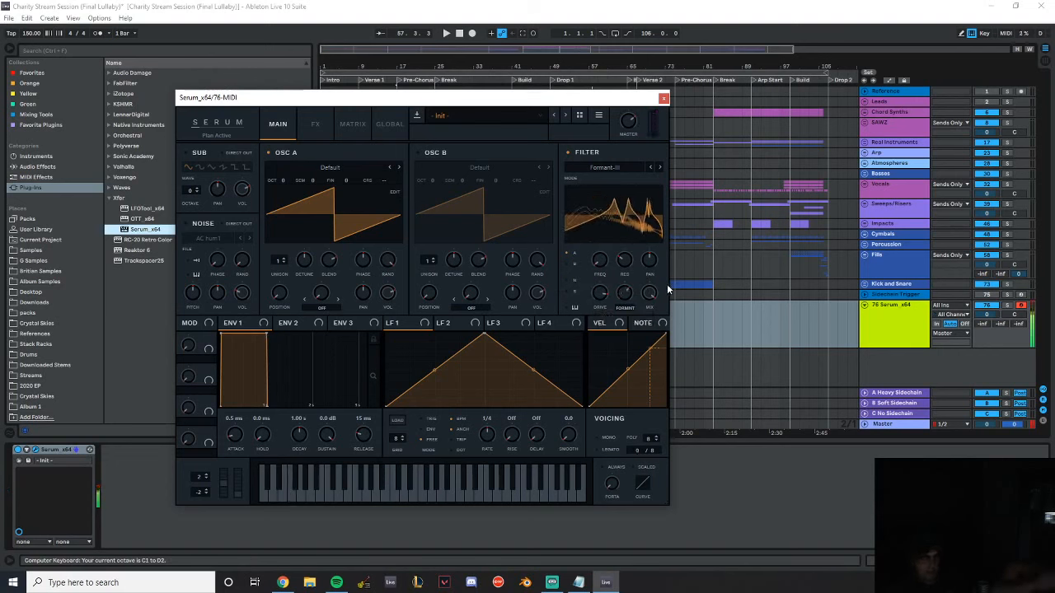
# Close Serum and delete its track
pyautogui.click(663, 98)
pyautogui.click(879, 326)
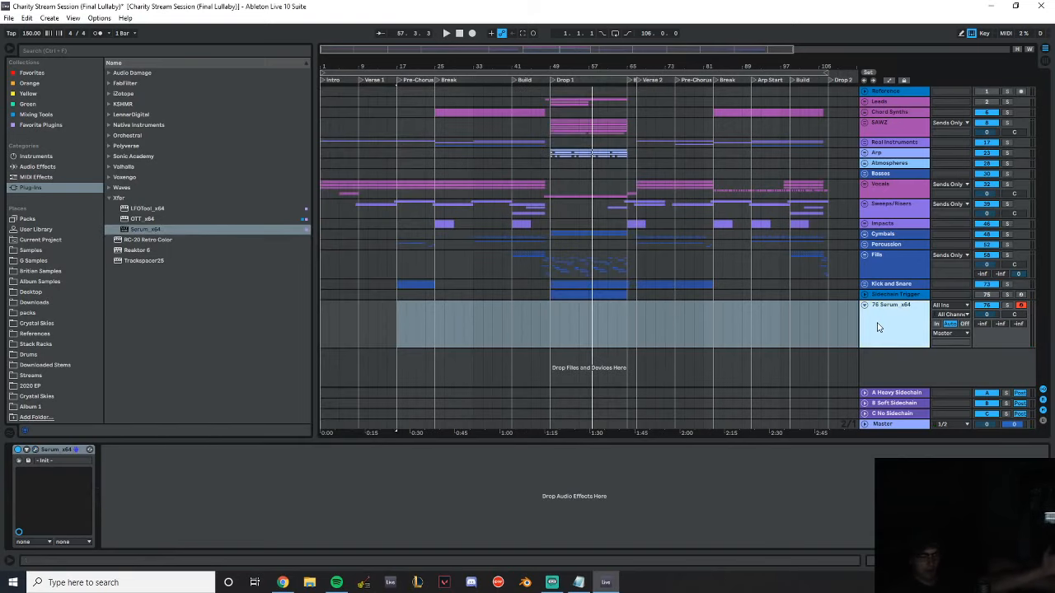
pyautogui.press('Delete')
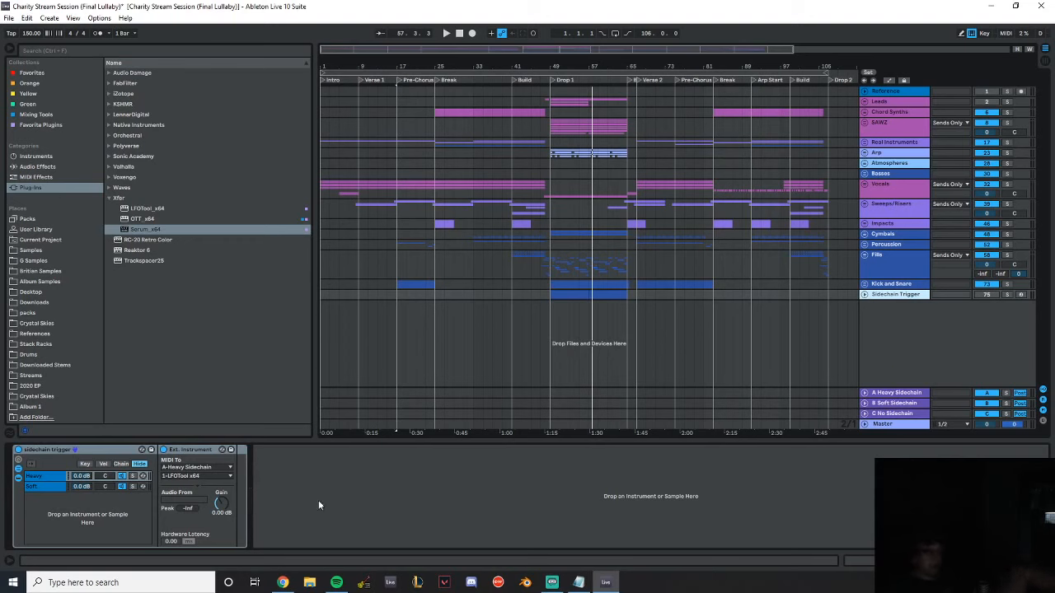
# Switch to Spotify
pyautogui.click(336, 581)
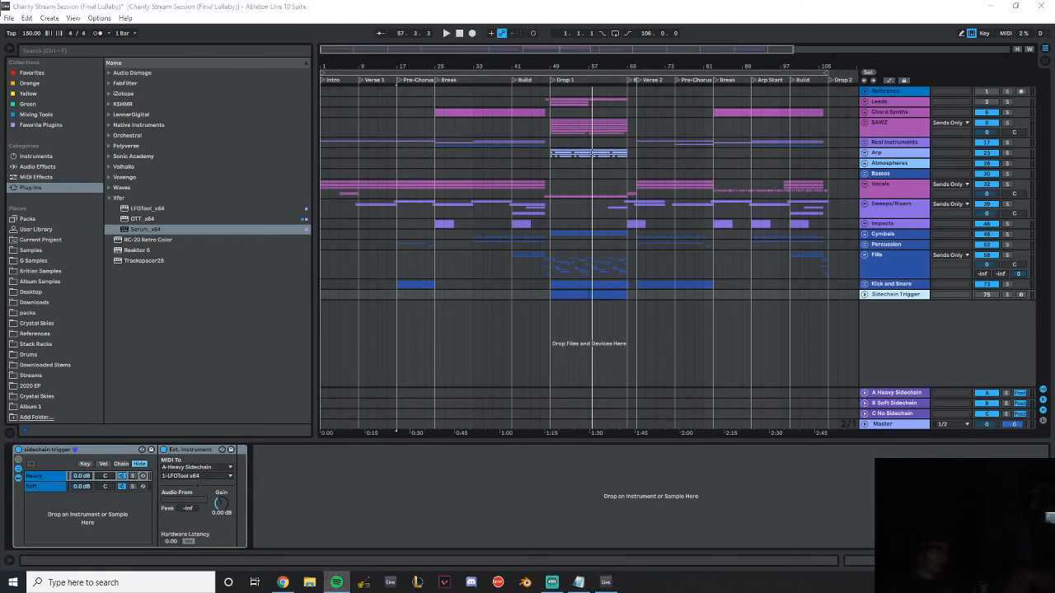